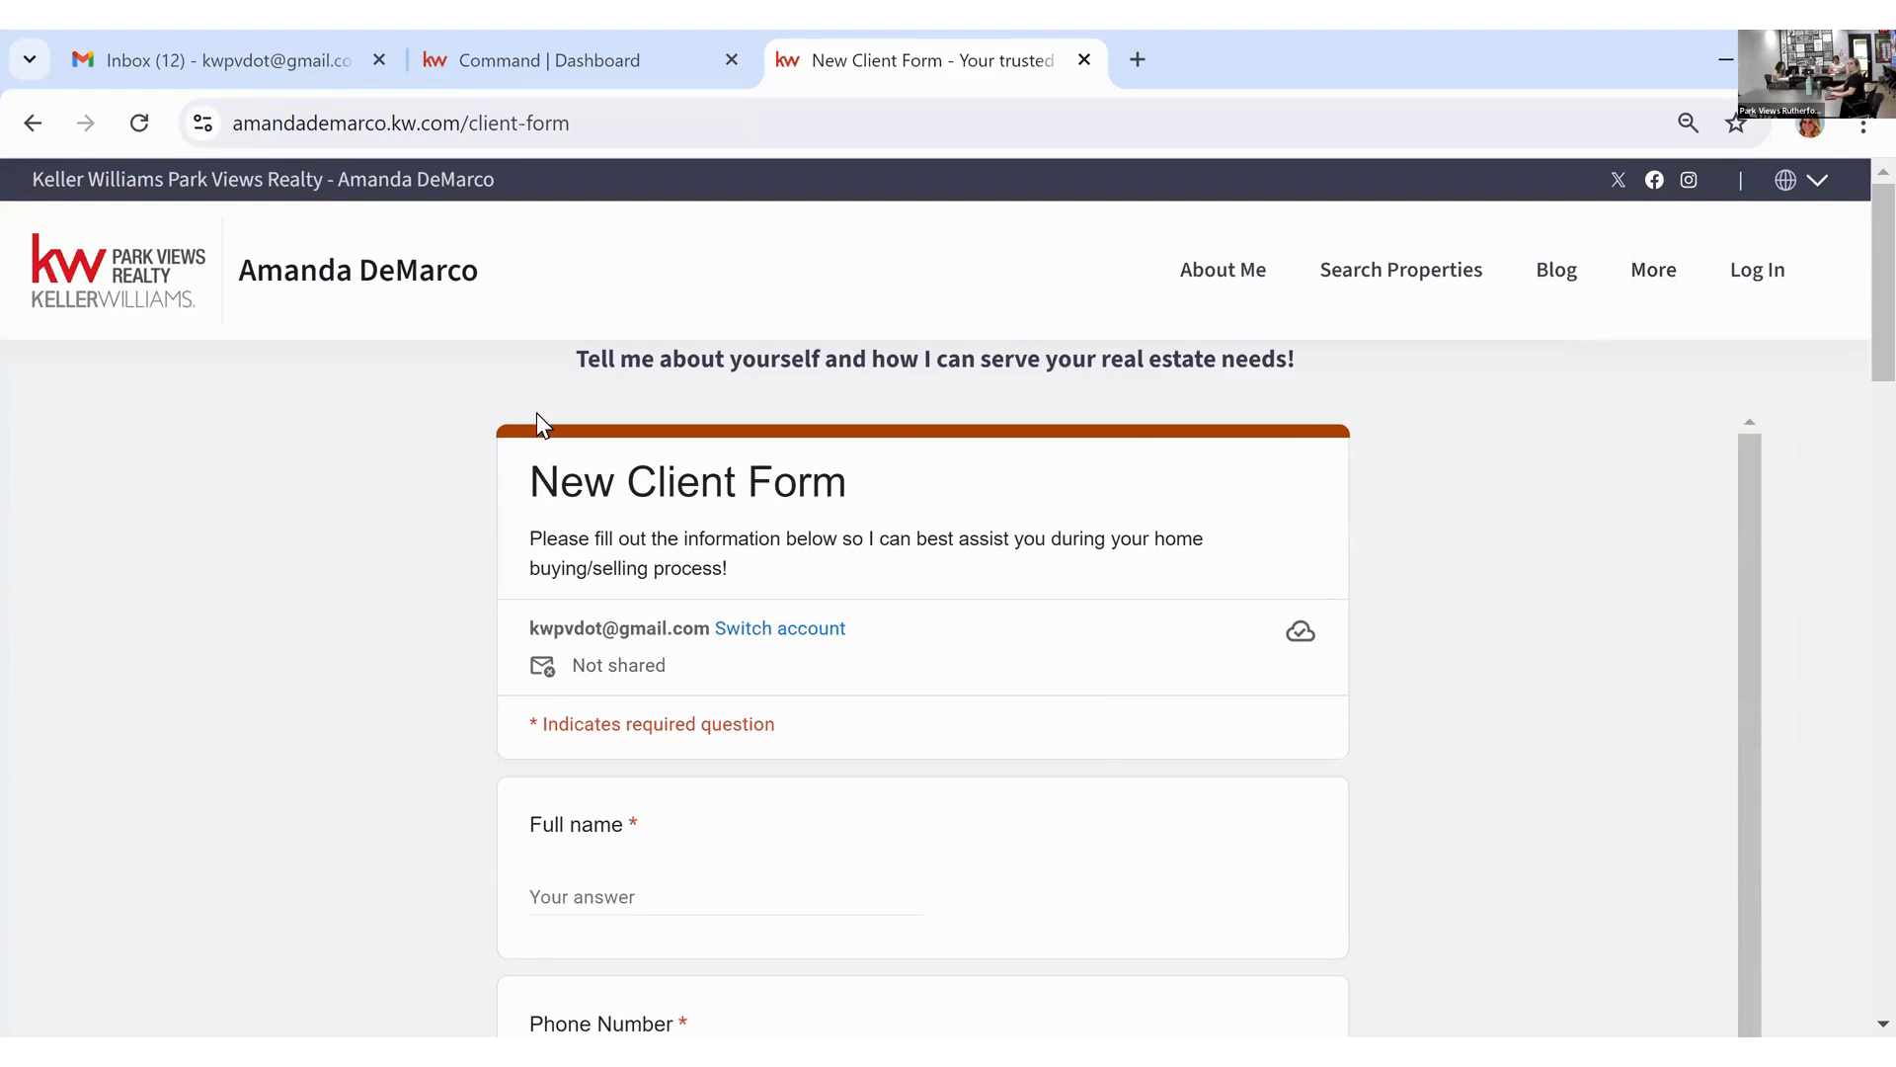
Step: Switch from the KW client-form page to the Gmail Inbox tab
click(290, 69)
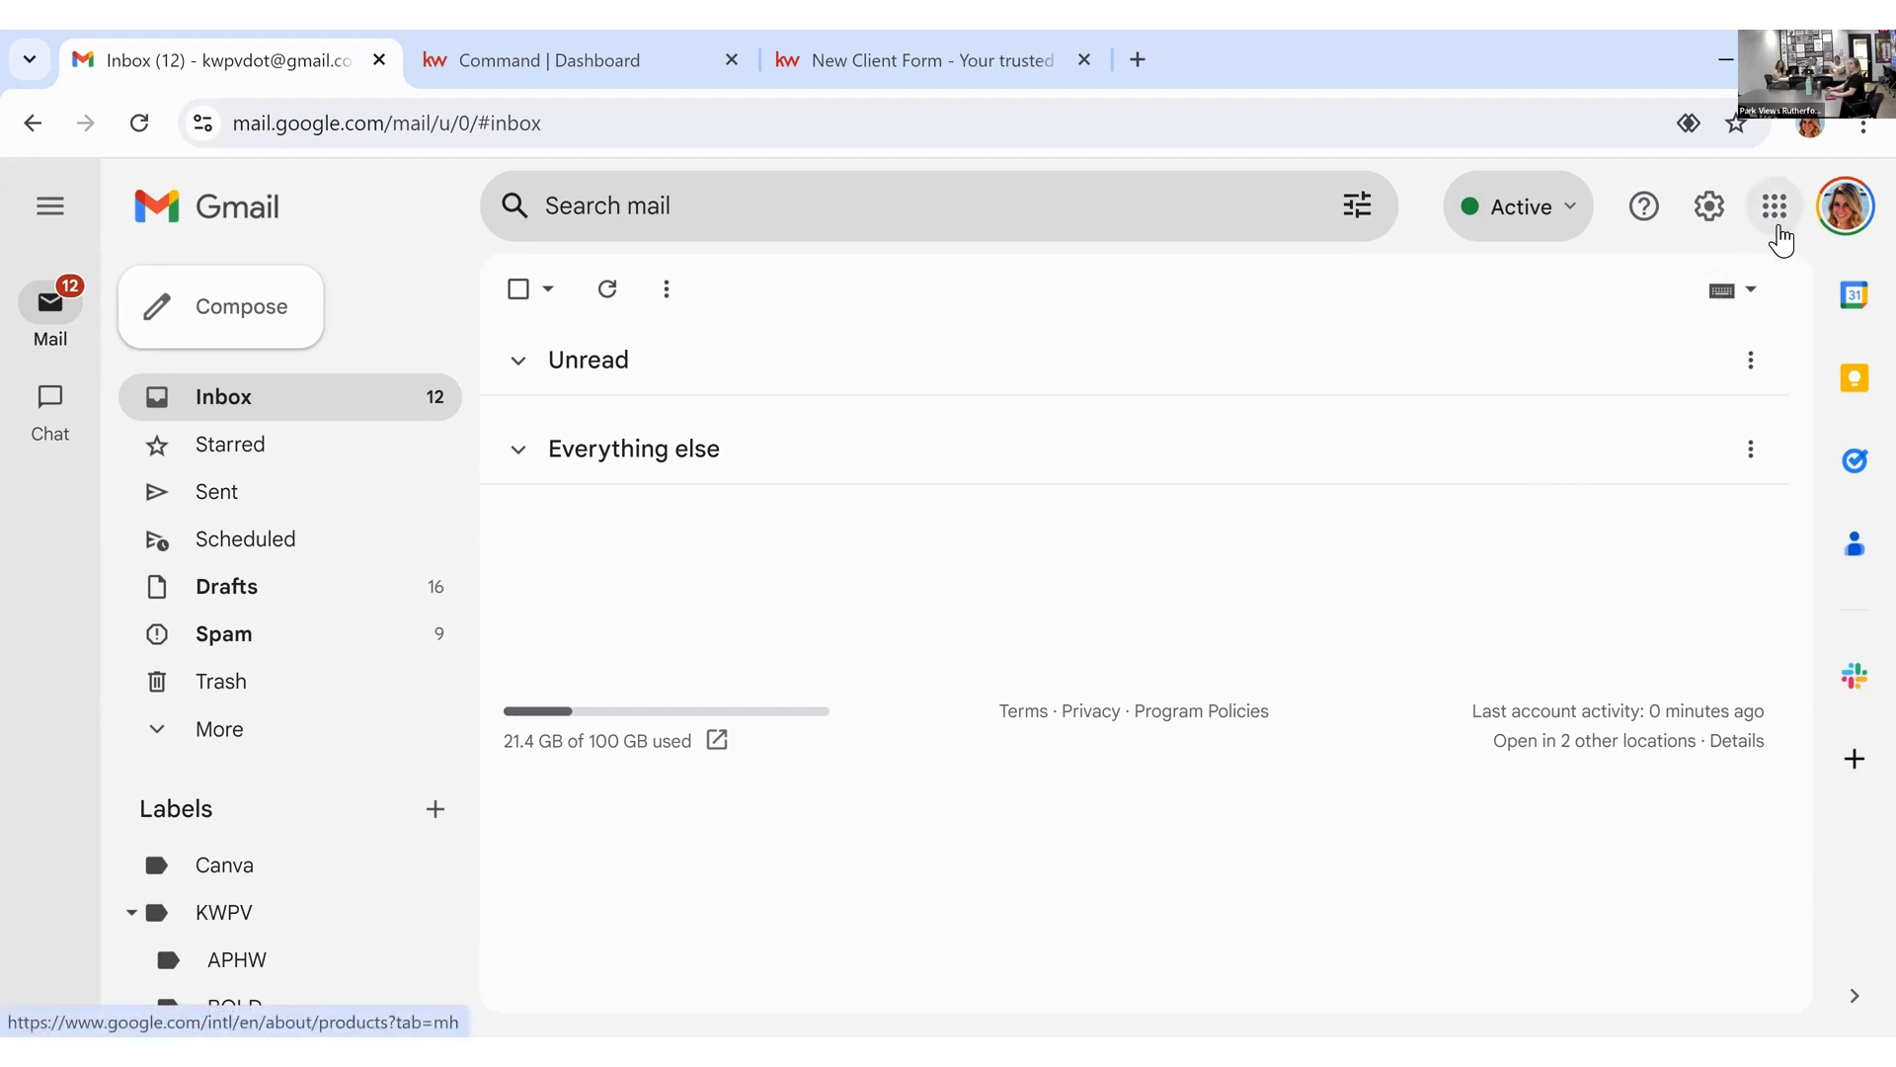
Step: Launch Google Forms from Gmail's Google apps grid
click(1775, 208)
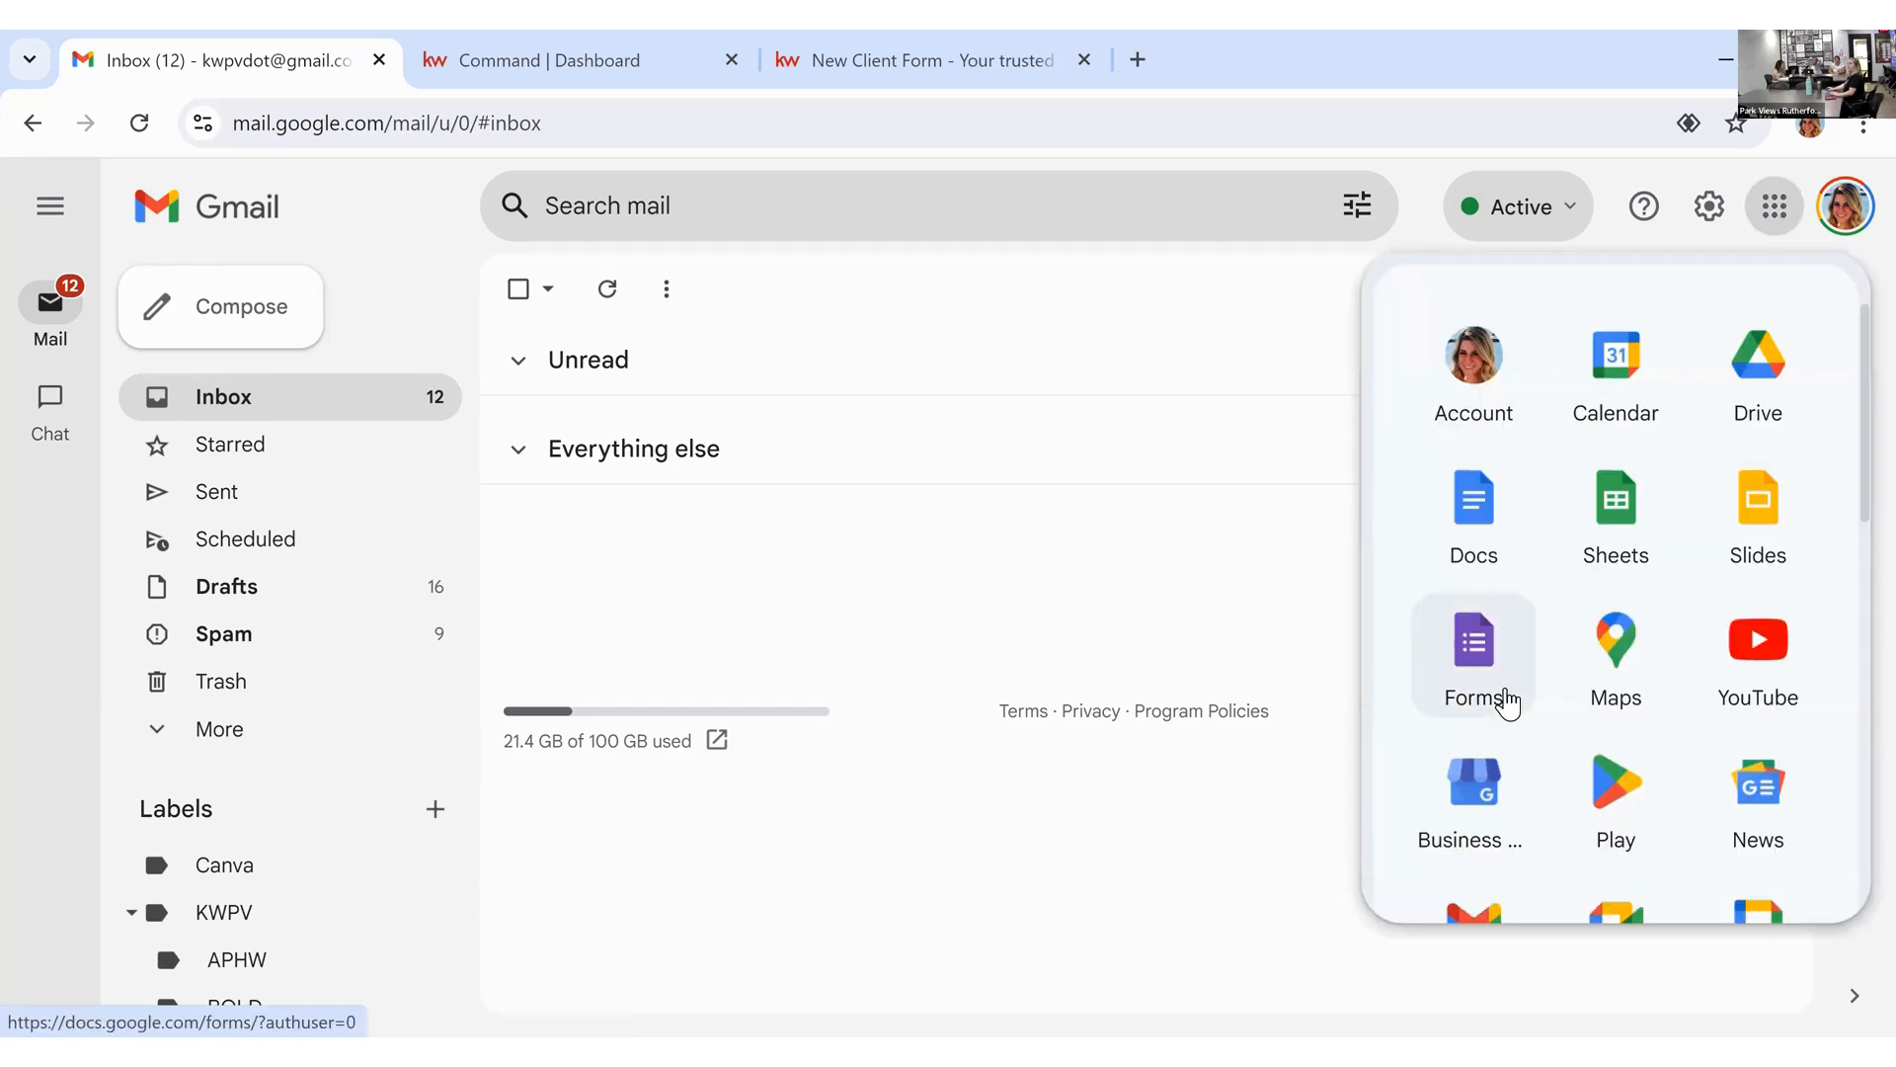
click(1484, 691)
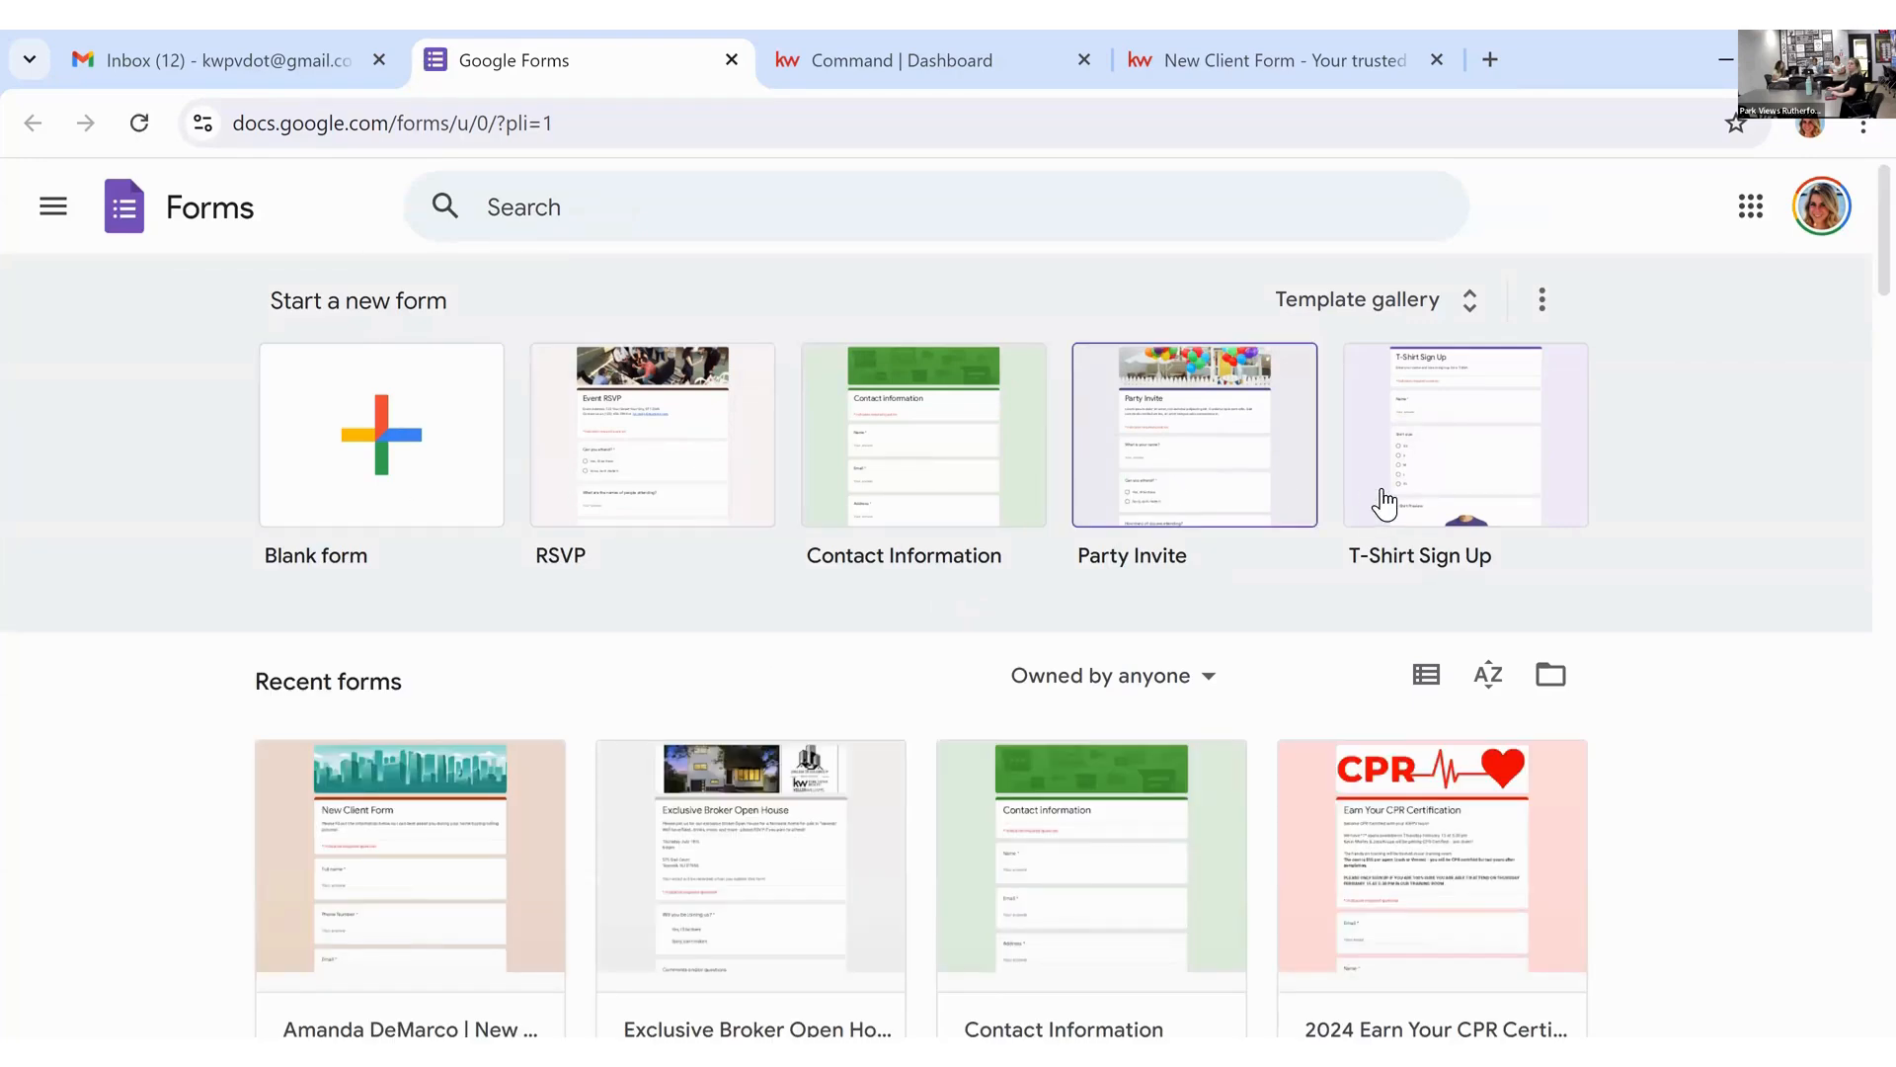
Step: Open the existing New Client Form from the recent forms list for editing
scroll(818, 593, down, 1)
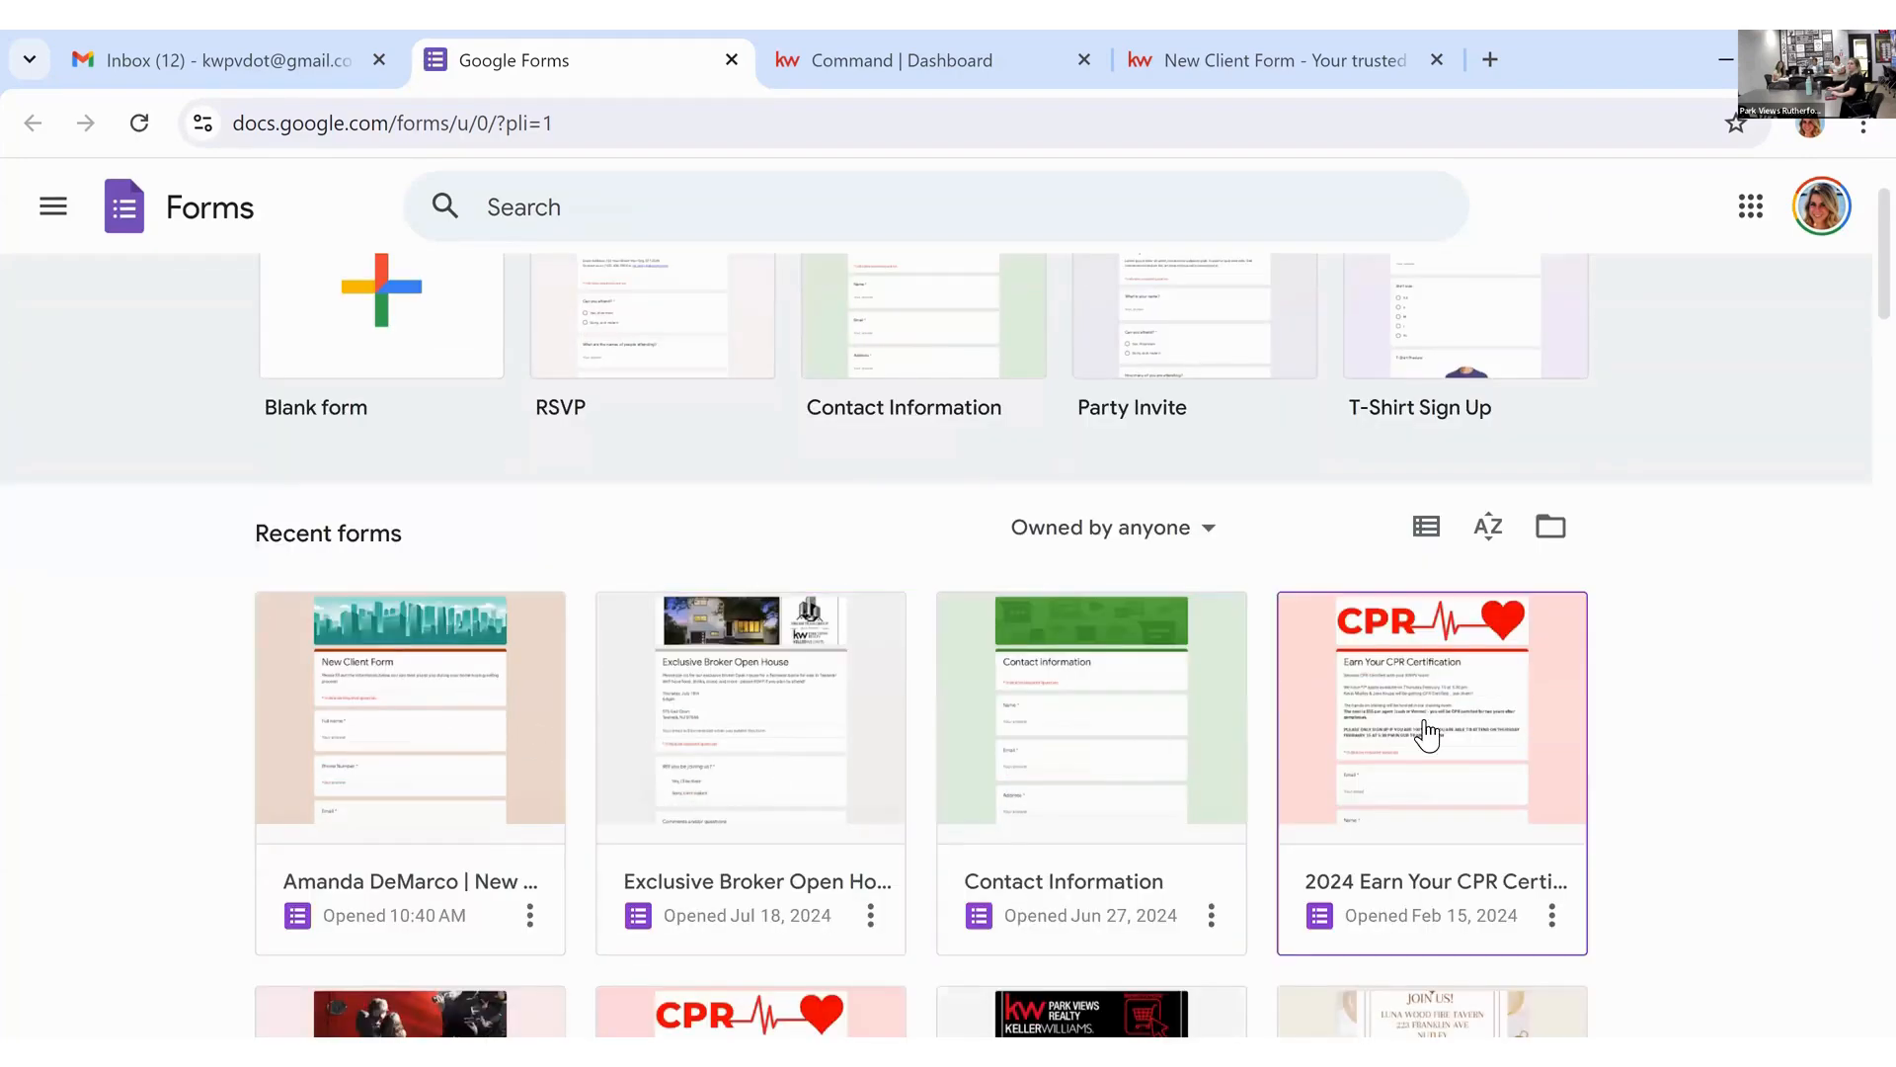
right_click(444, 735)
key(F5)
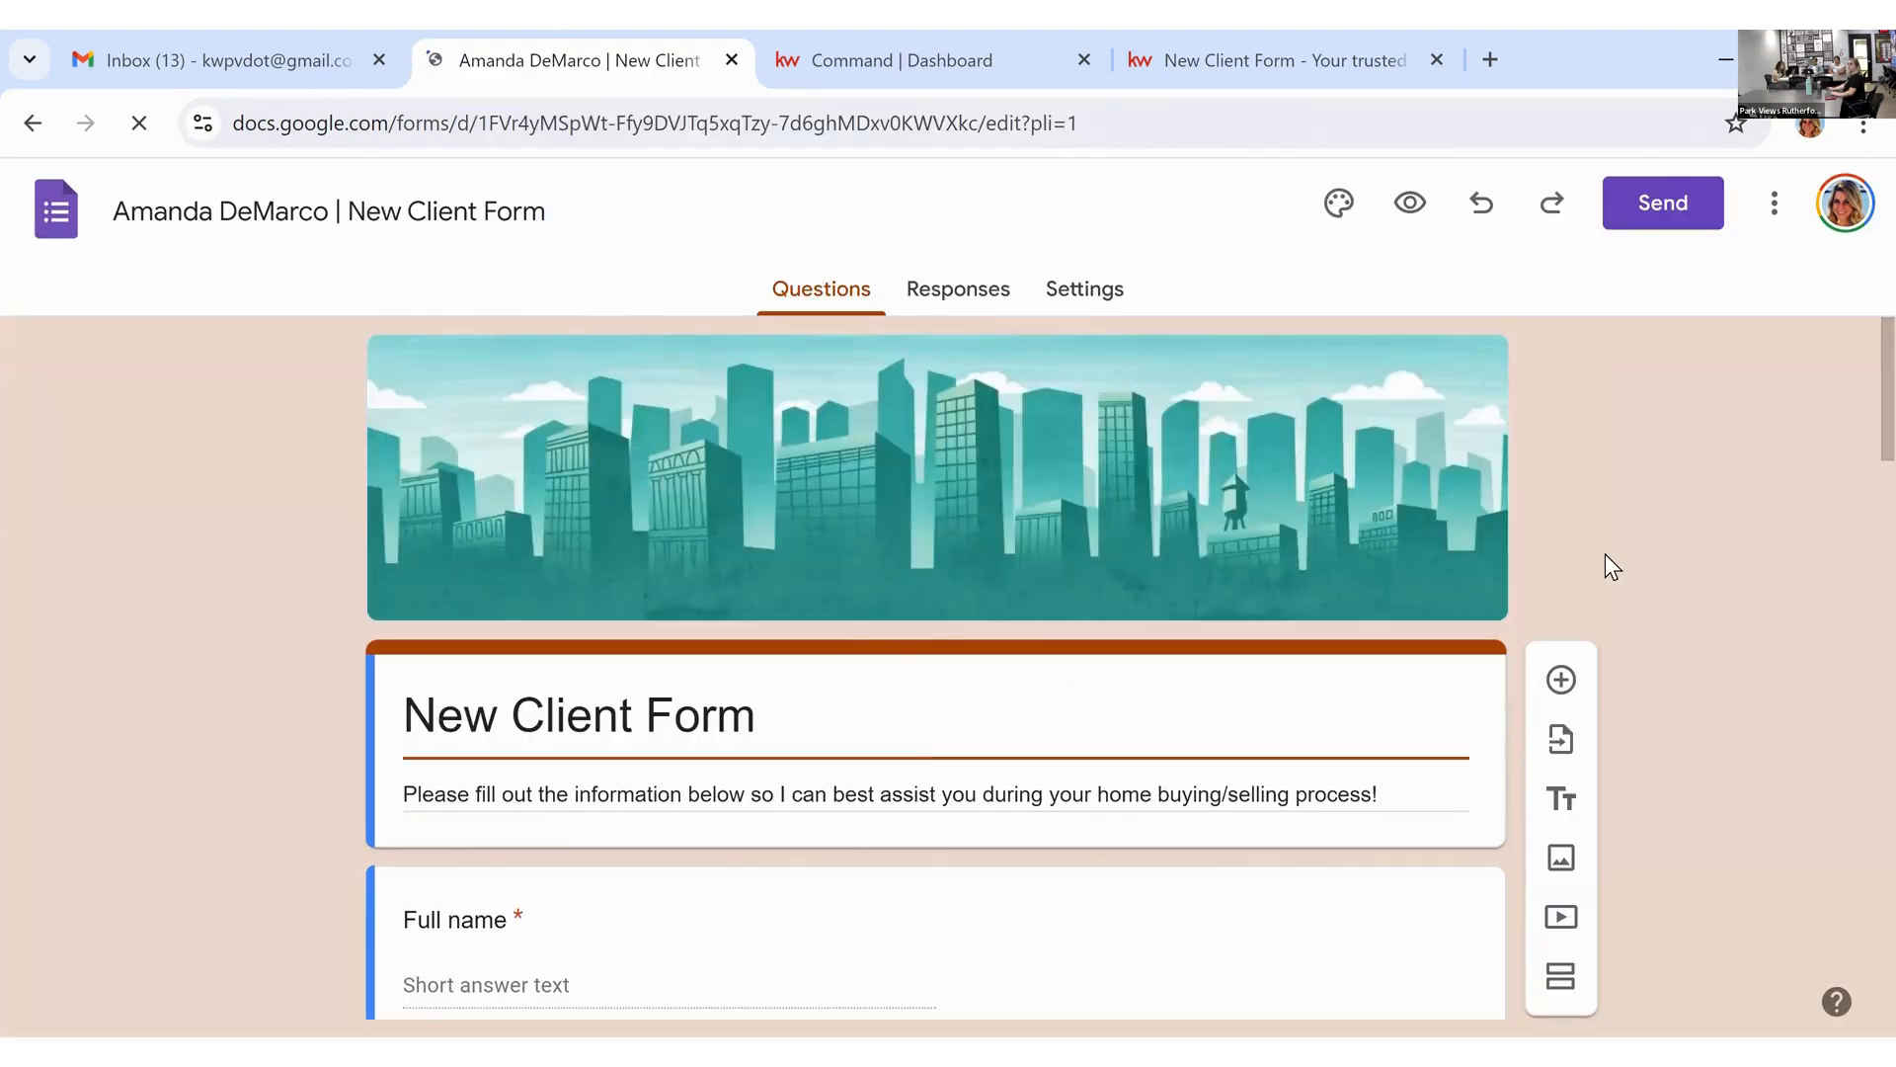
Step: Scroll through the form's Email, Birthday and home plans questions to the morning beverage question
scroll(1003, 507, down, 2)
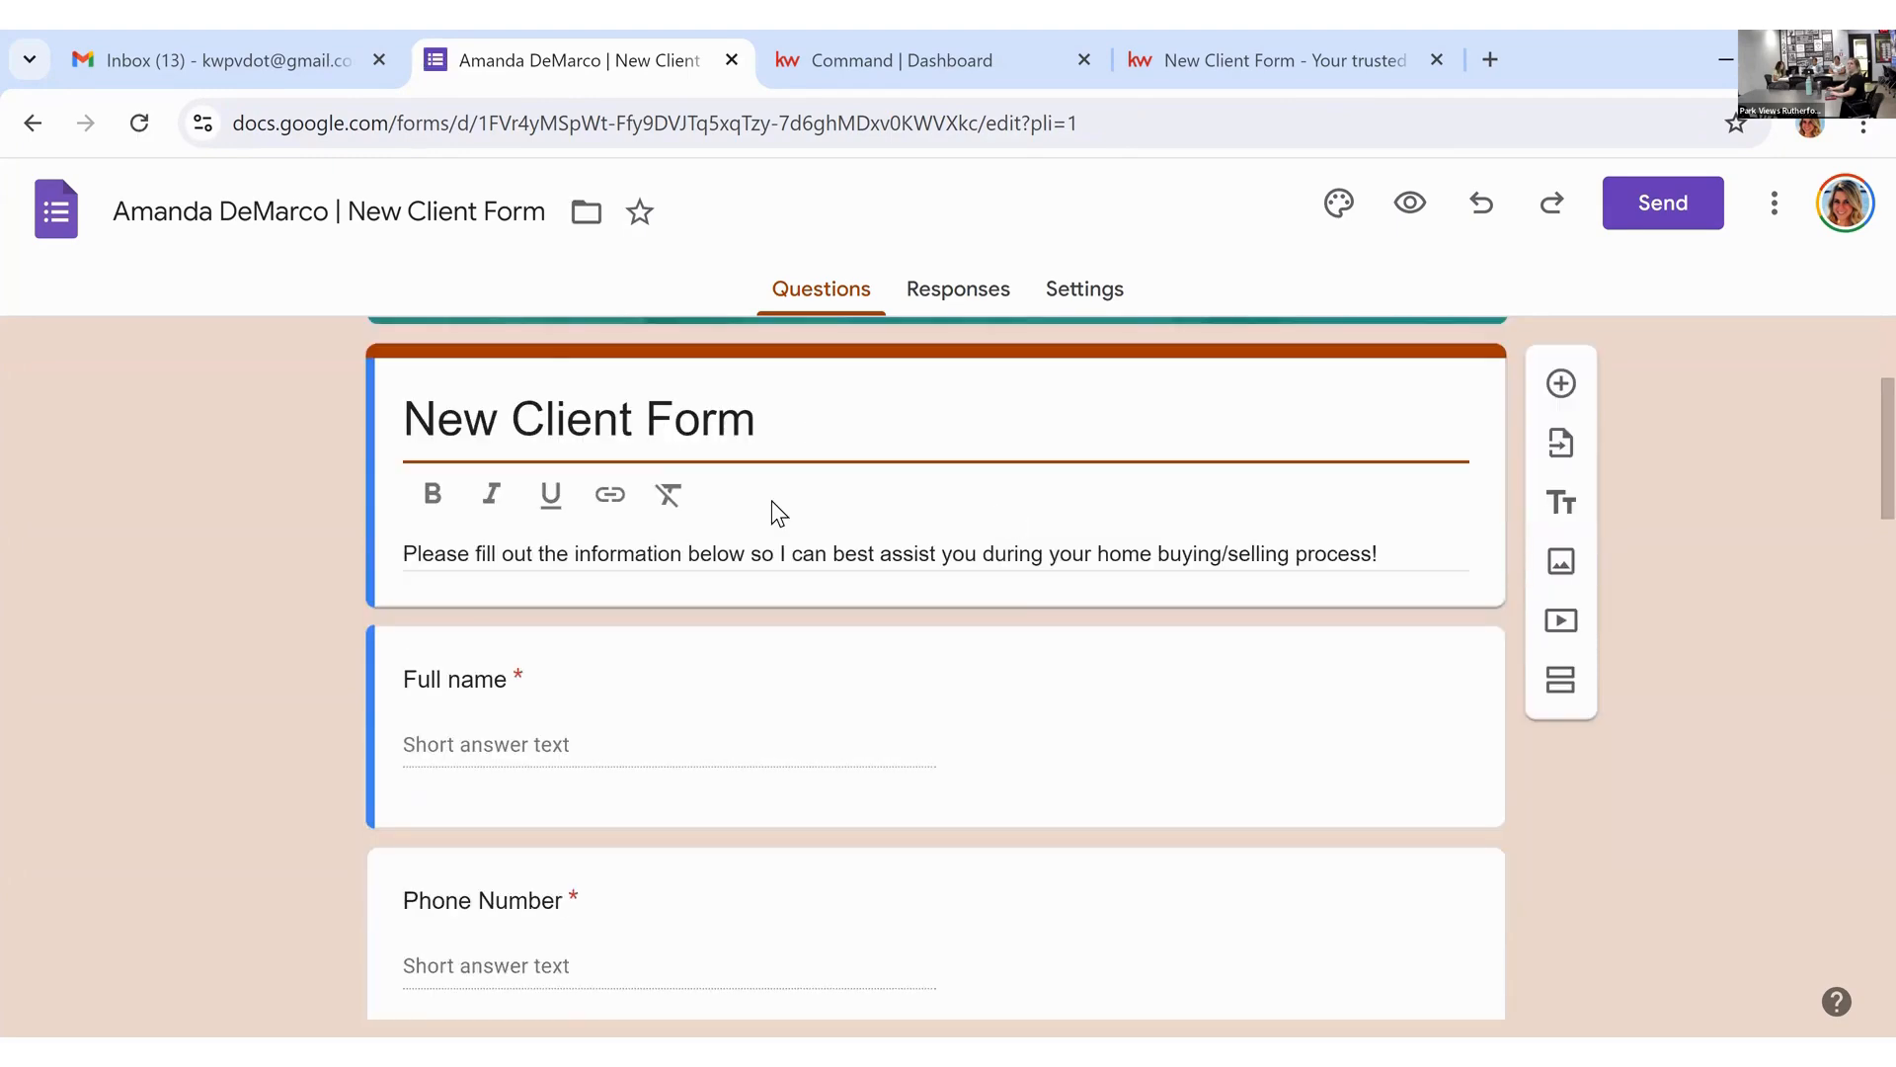
scroll(772, 500, down, 6)
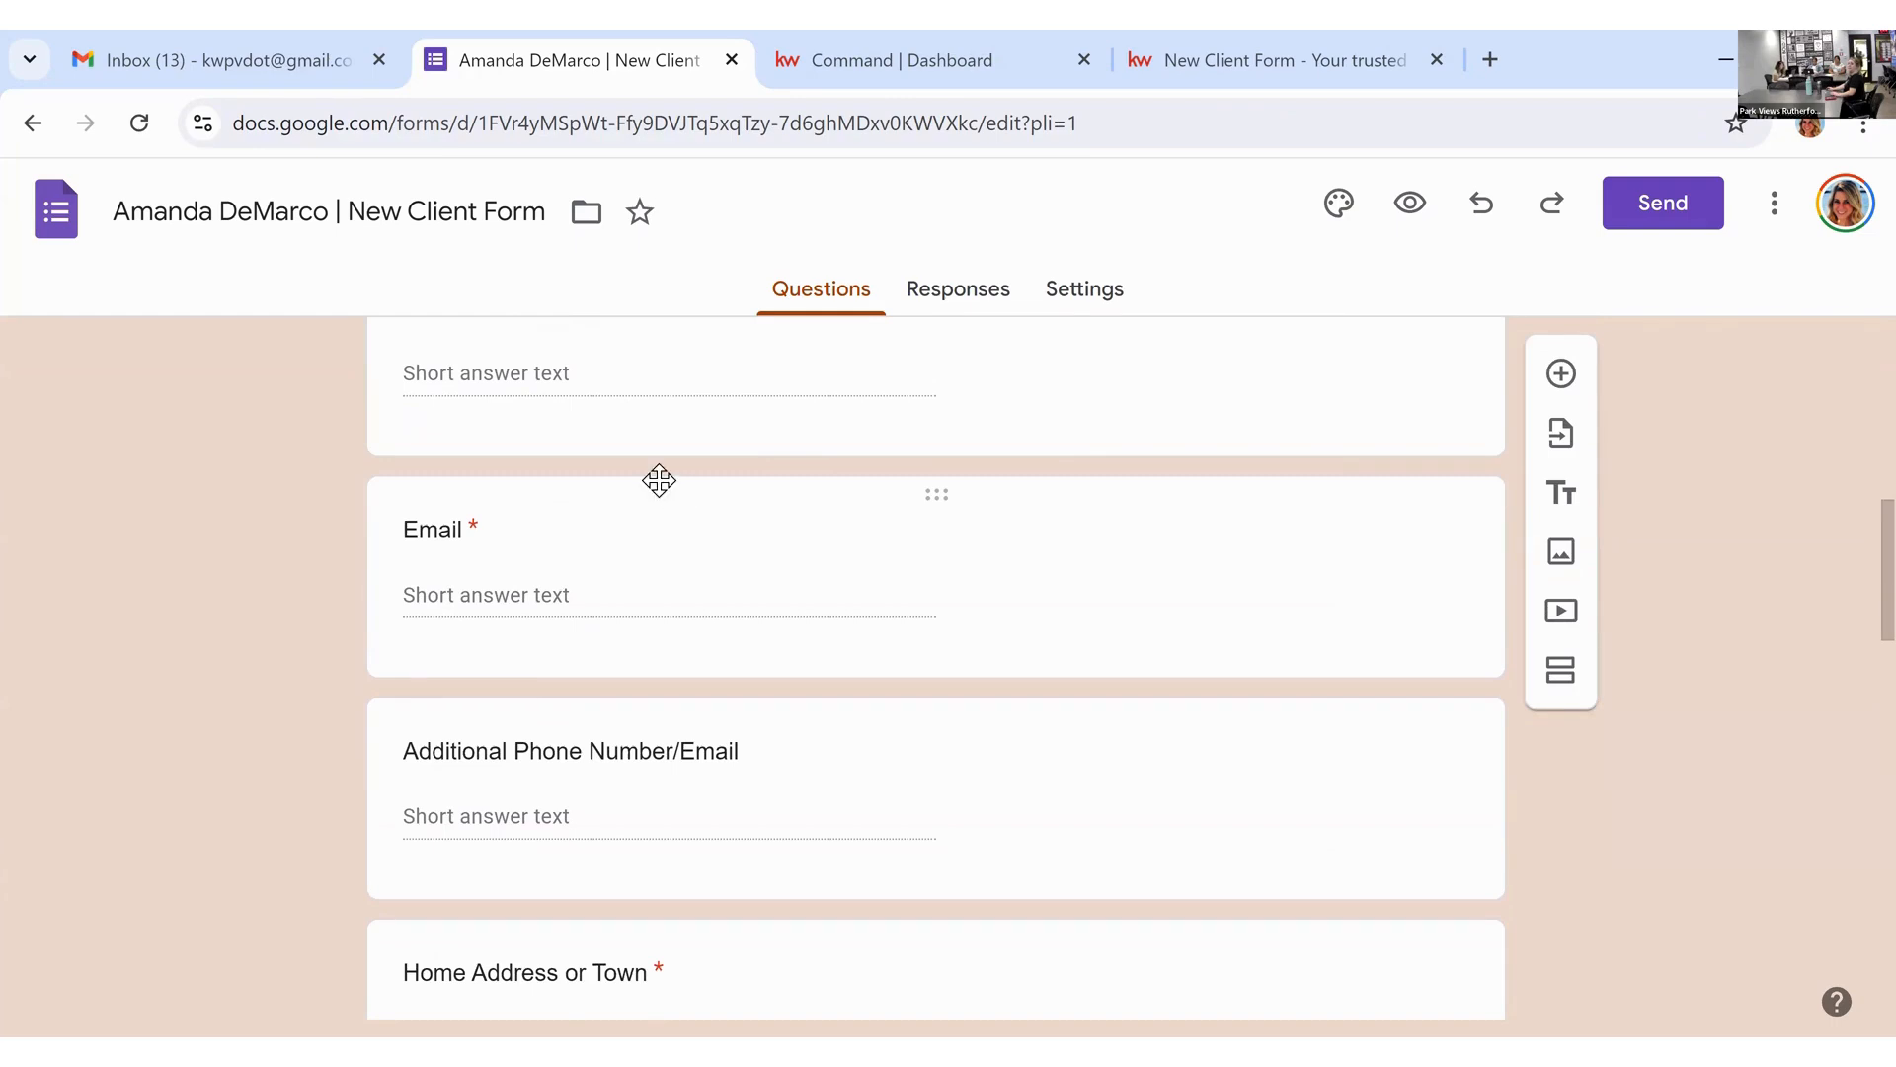
scroll(537, 520, up, 2)
scroll(722, 716, down, 6)
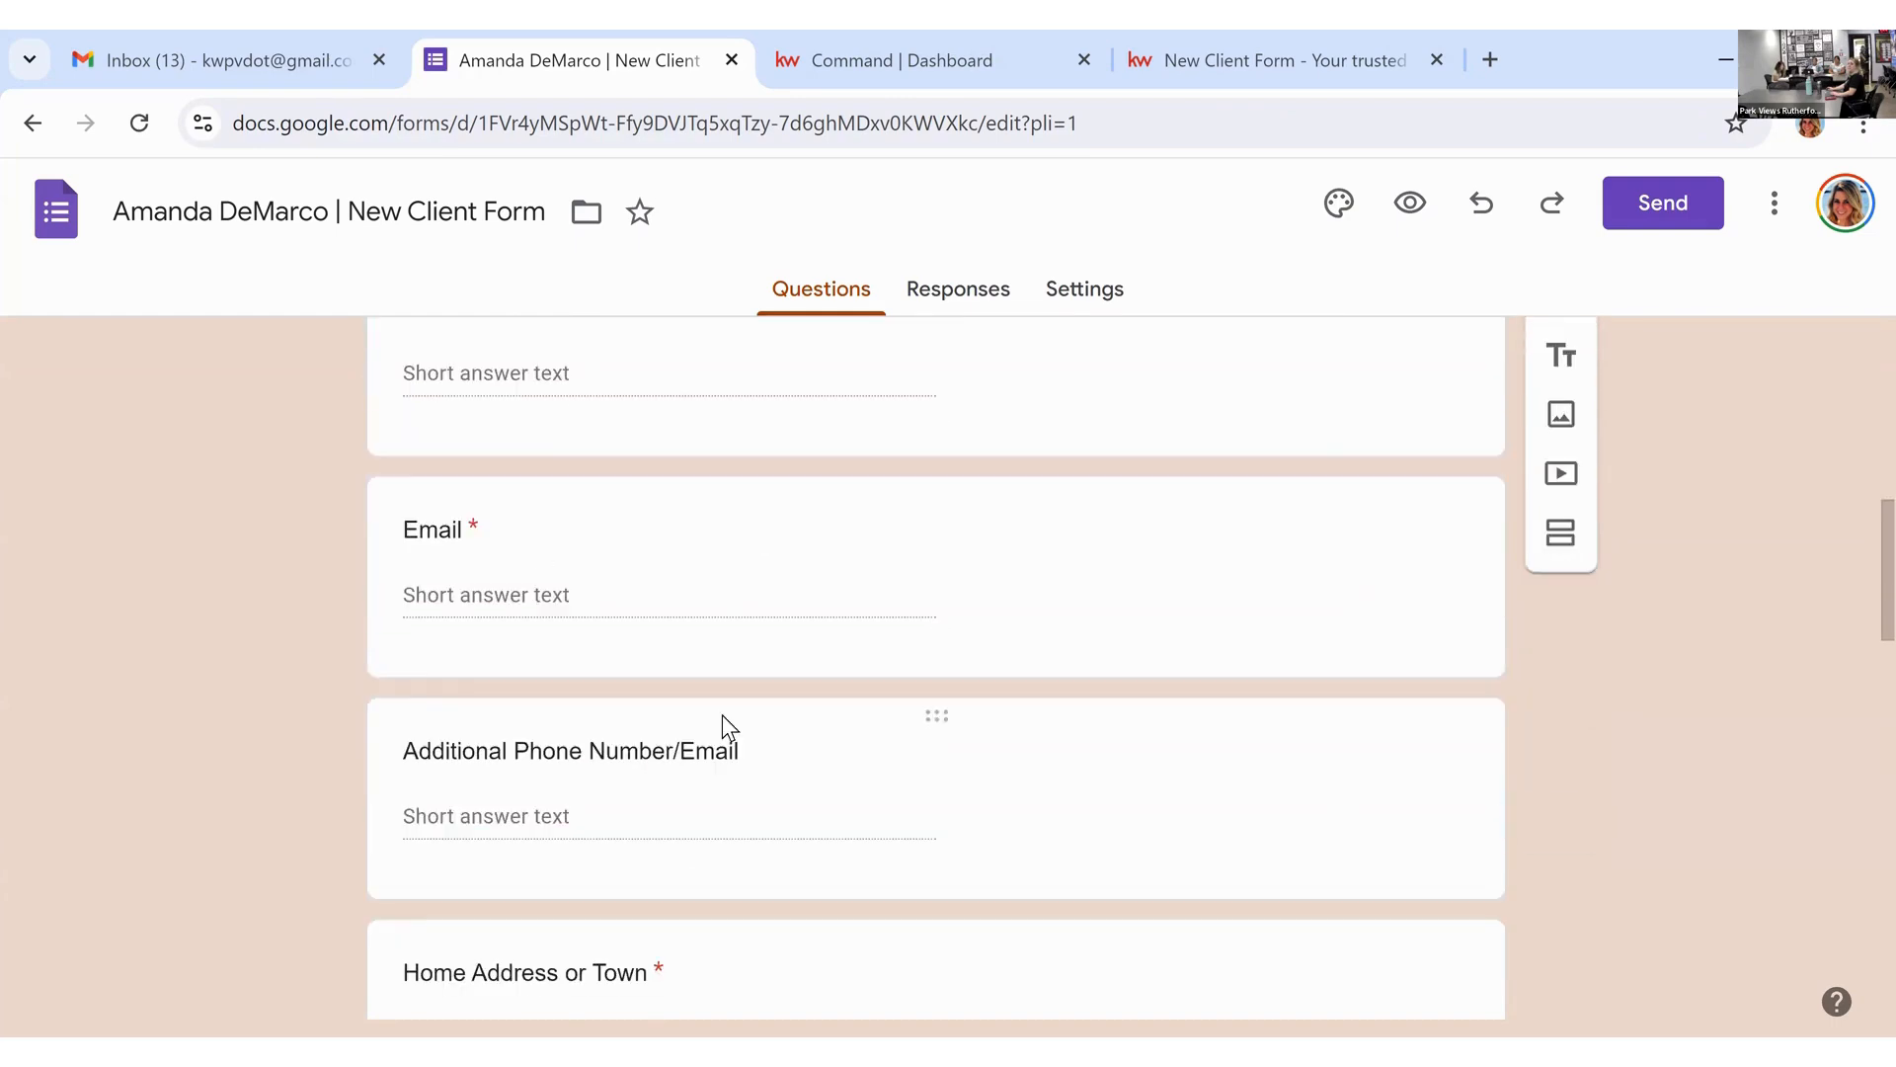
scroll(770, 691, down, 5)
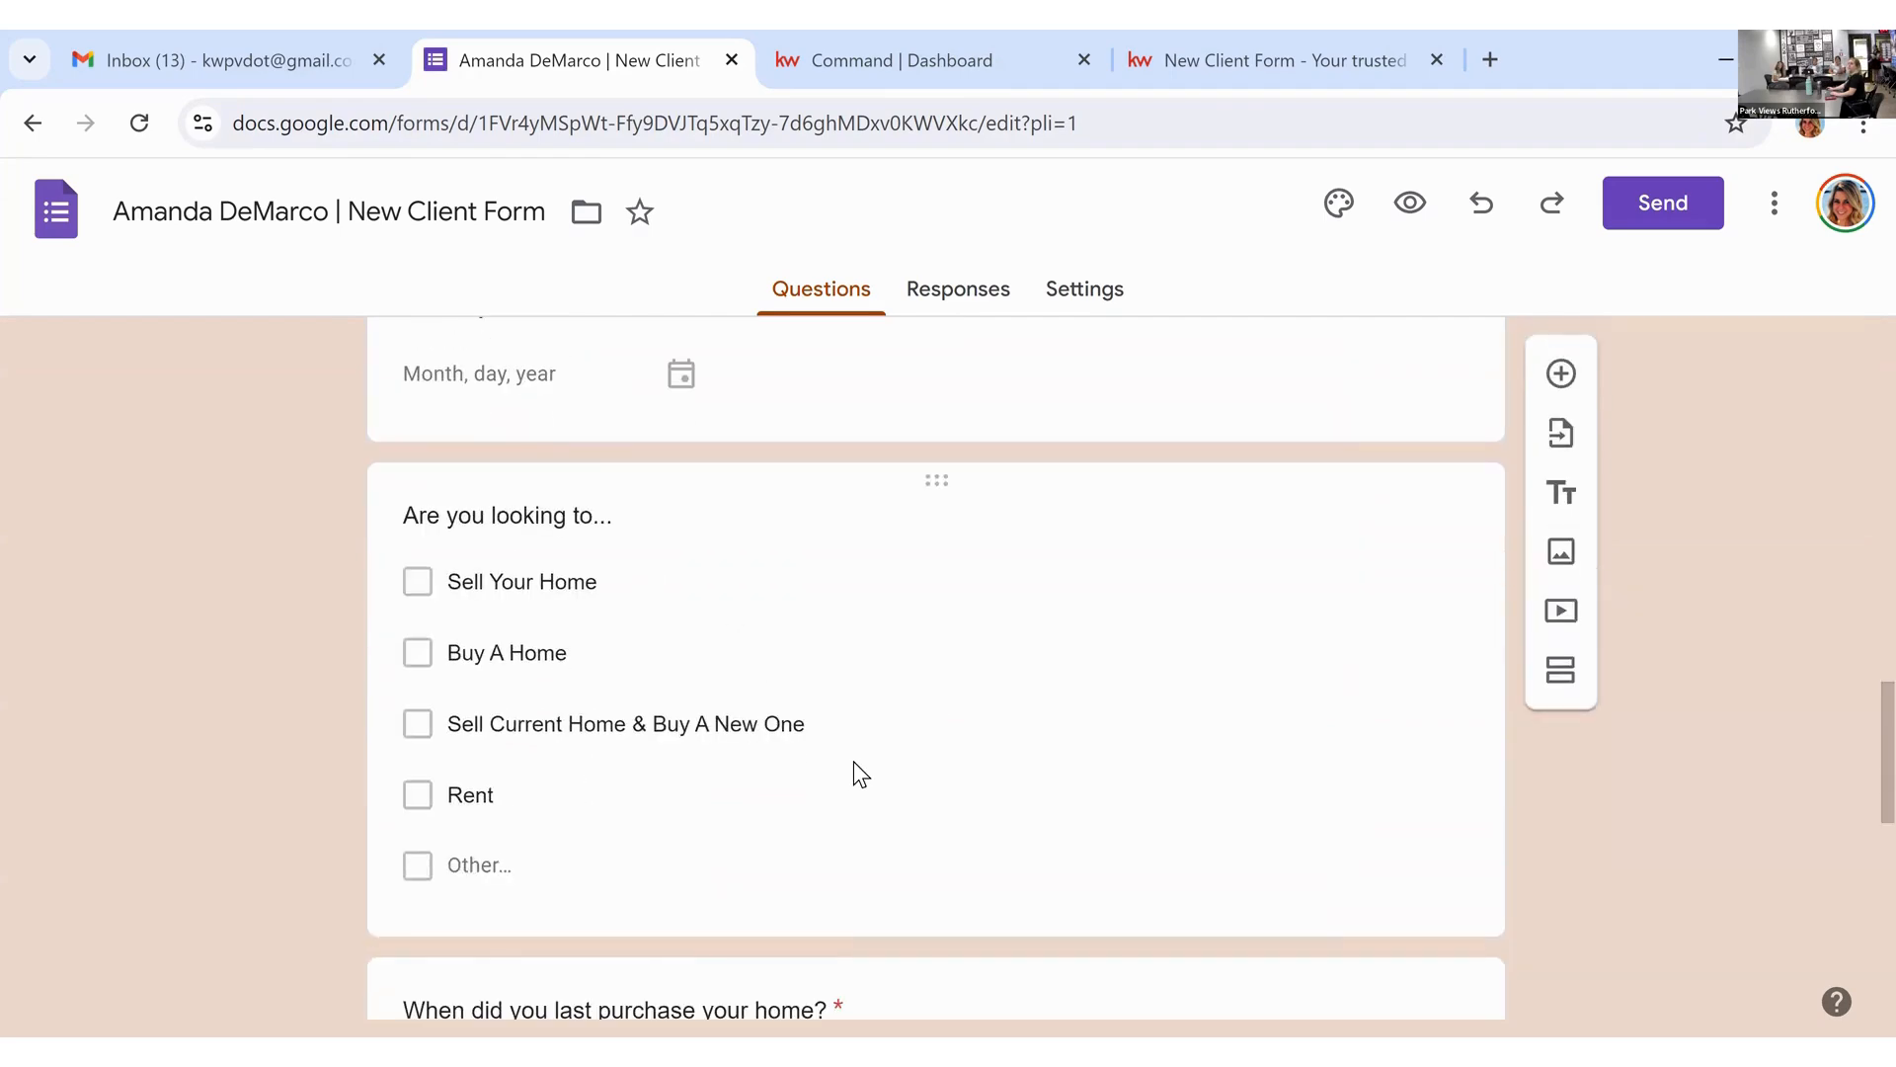
scroll(853, 774, down, 5)
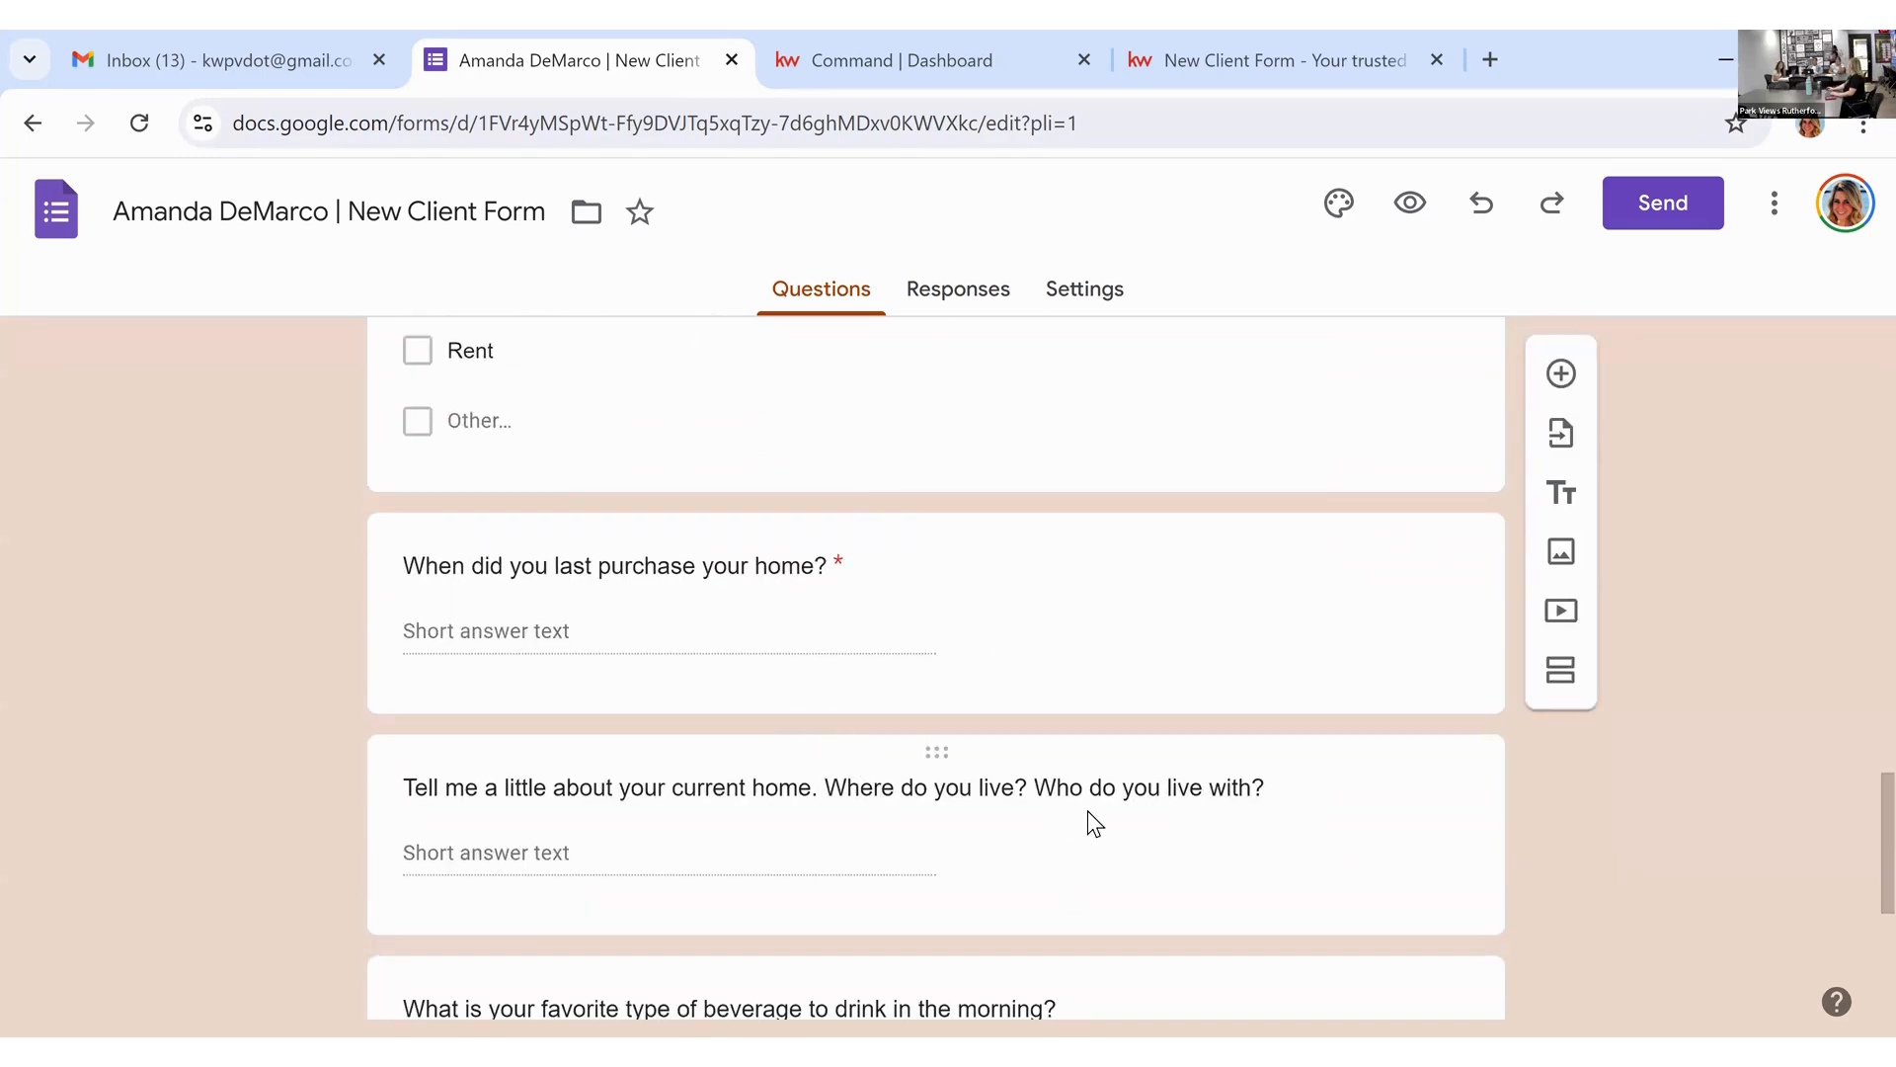
scroll(1087, 809, down, 5)
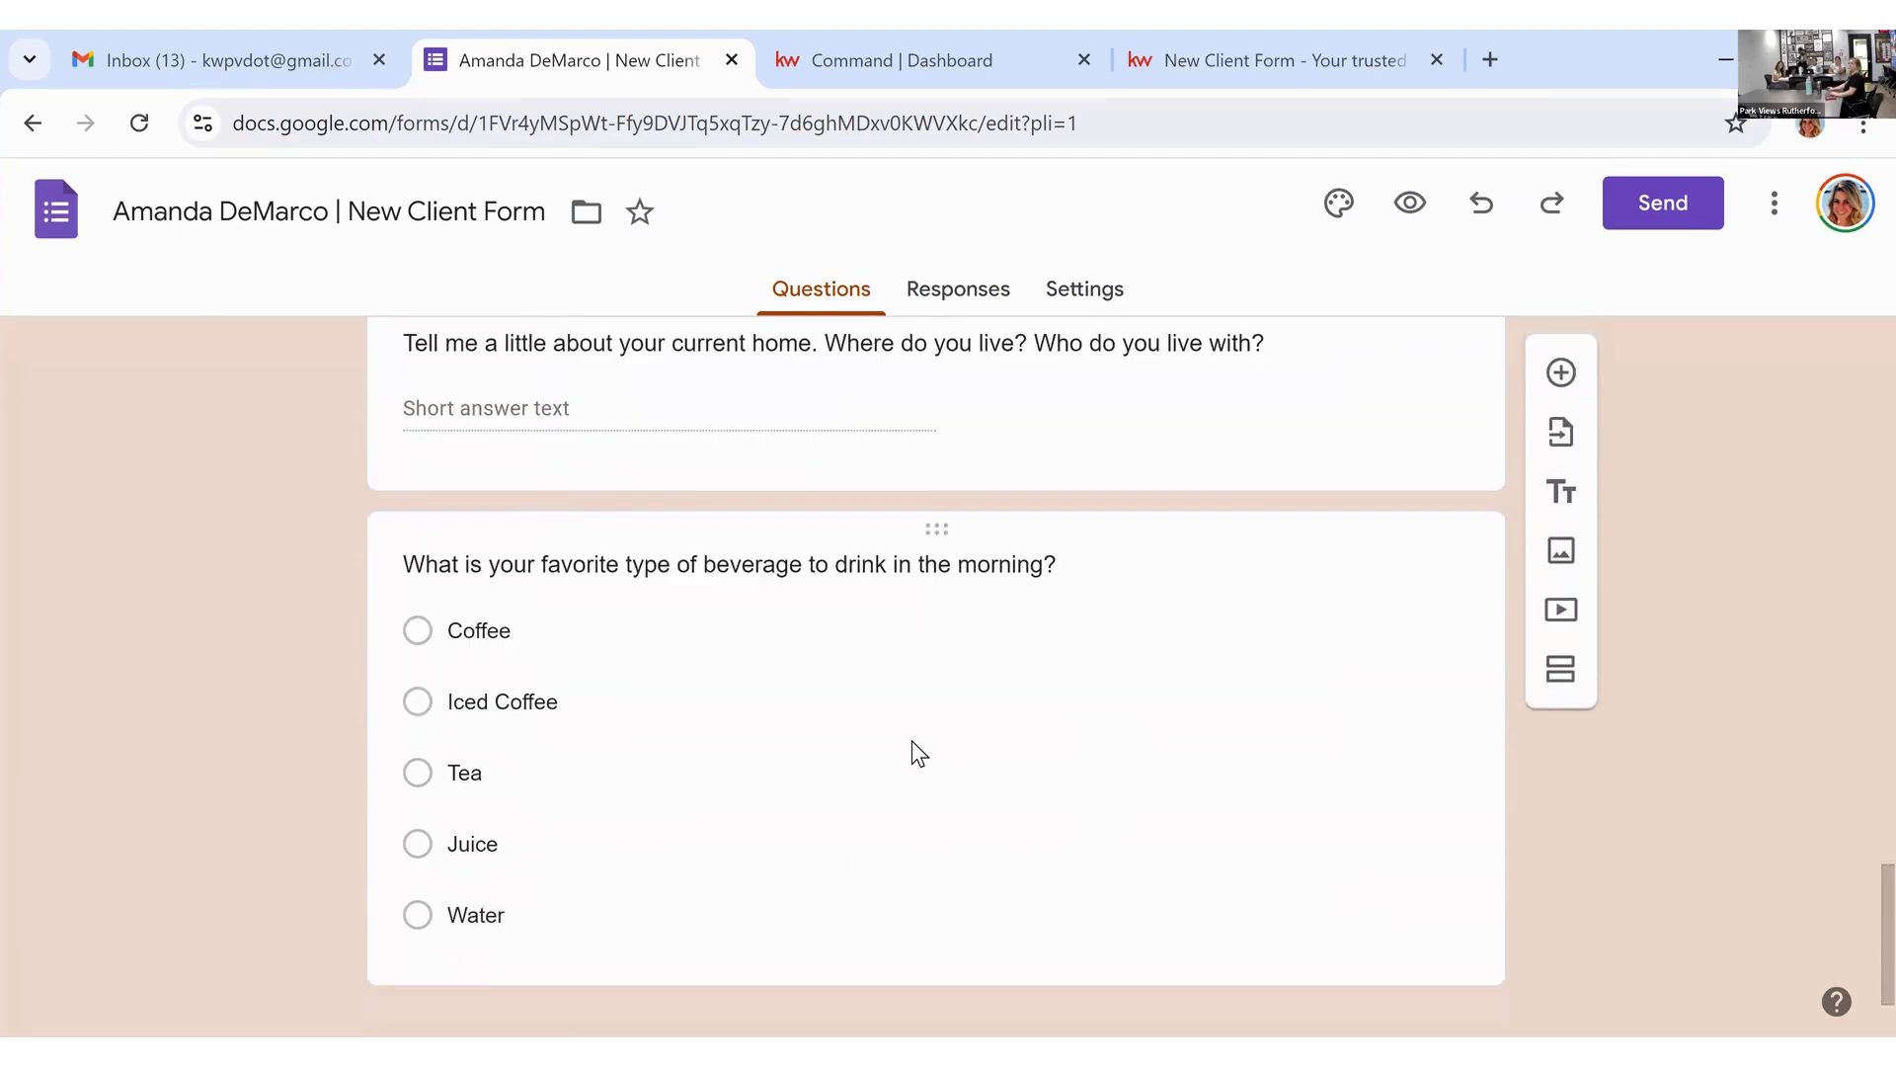
scroll(745, 745, down, 1)
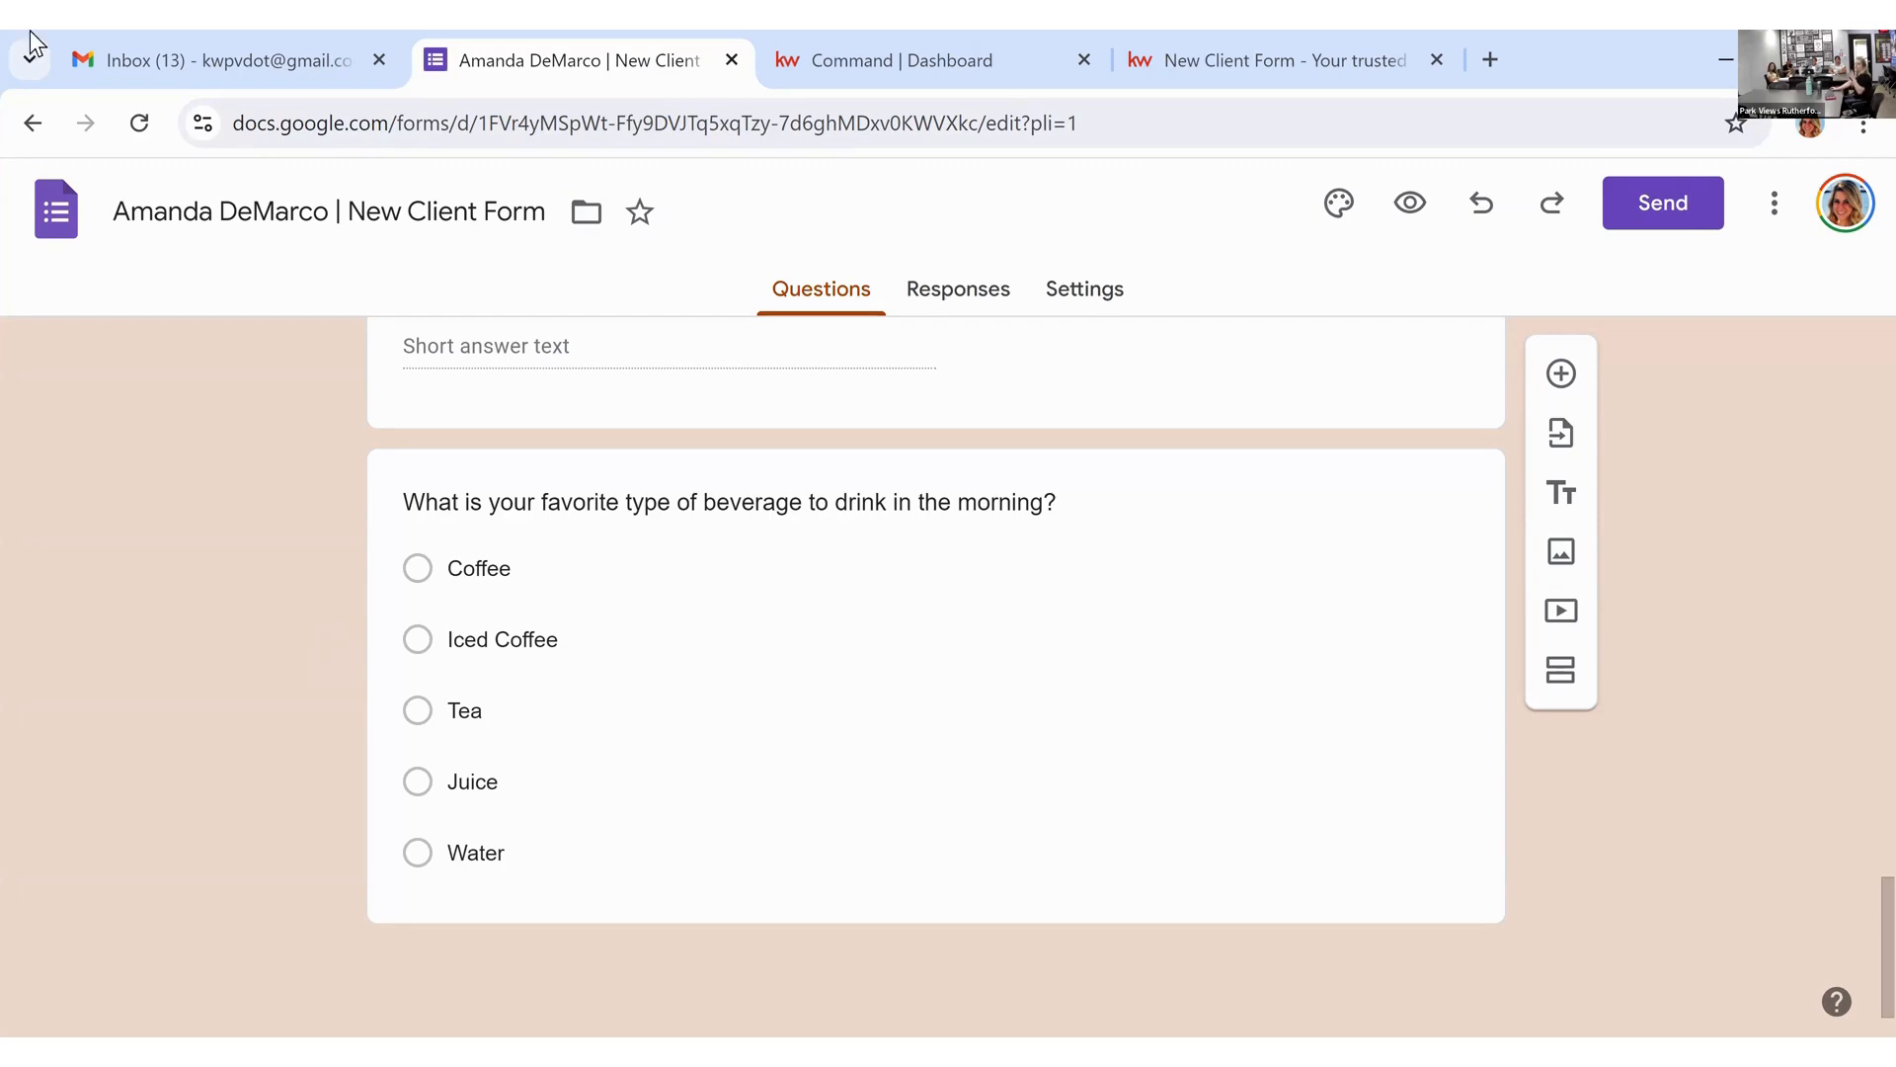
Step: Preview the Contact Information template, then start a new blank form instead
click(33, 123)
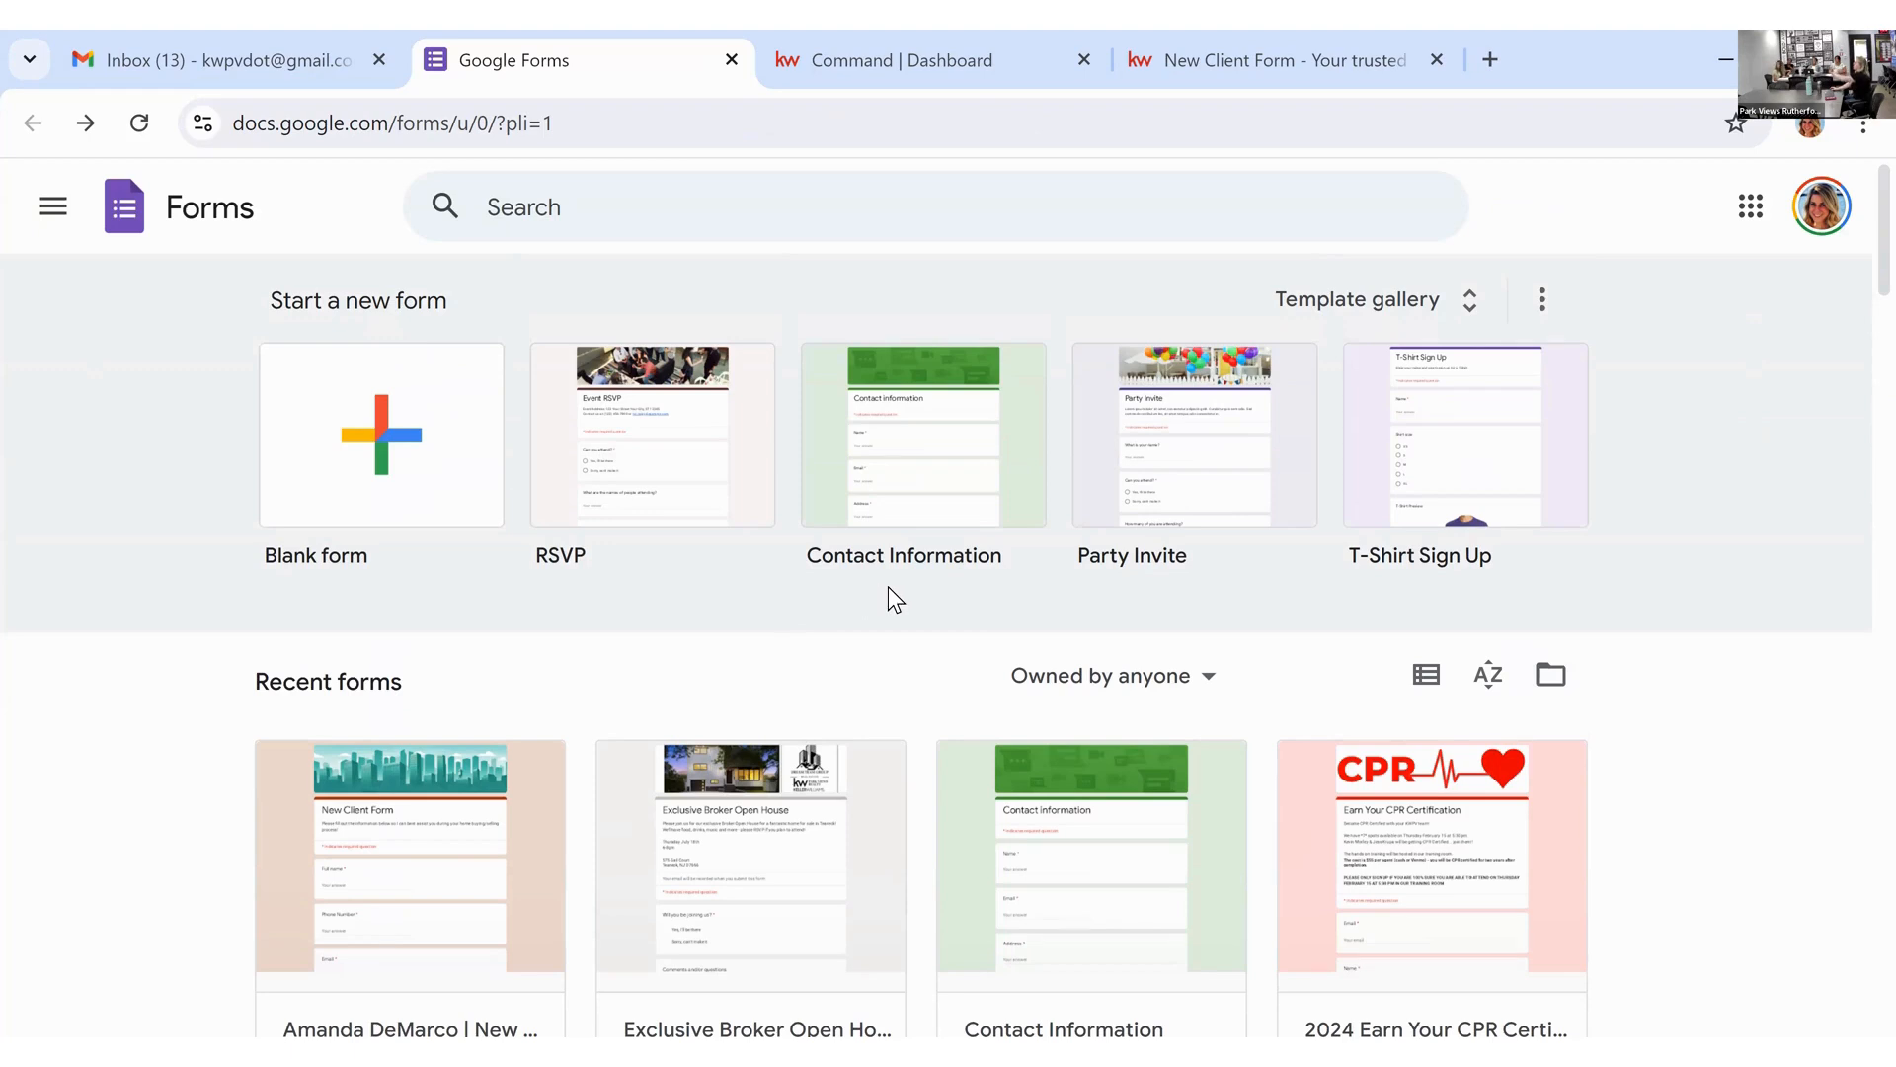
click(937, 487)
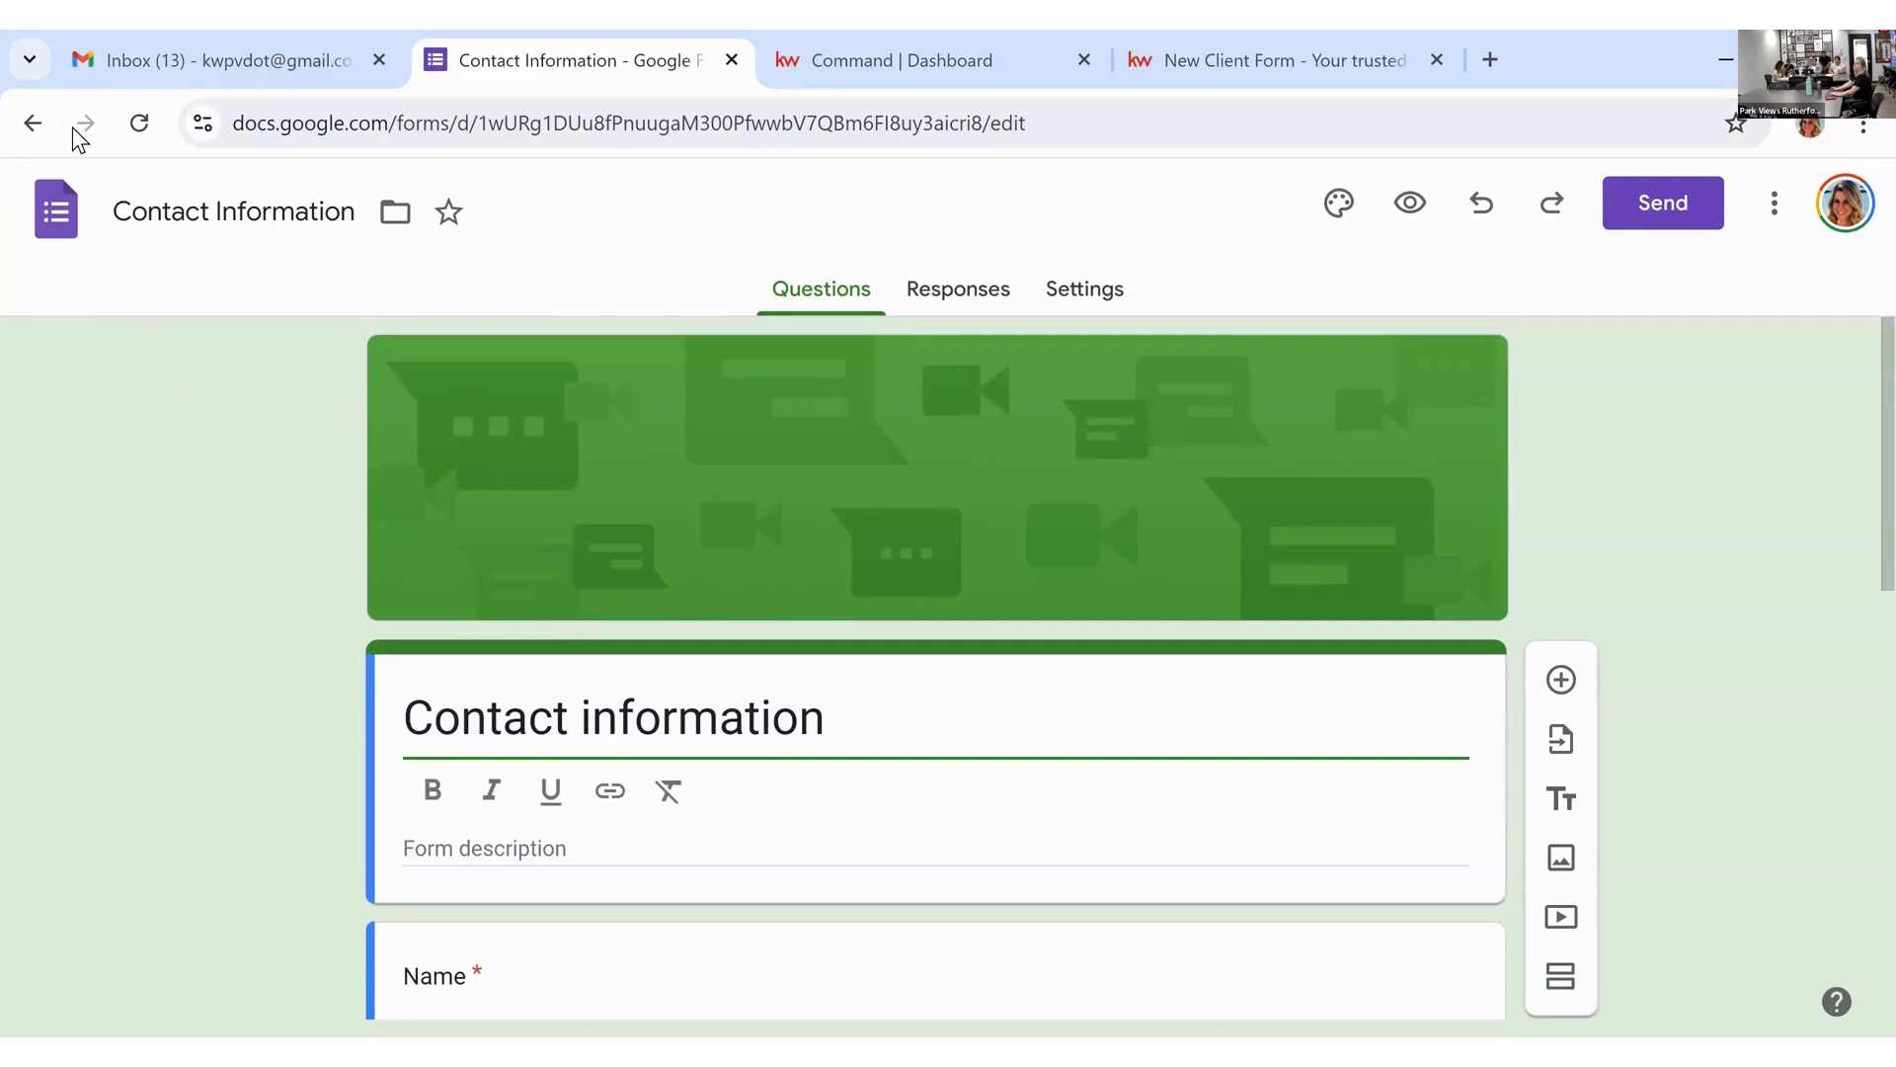
click(36, 121)
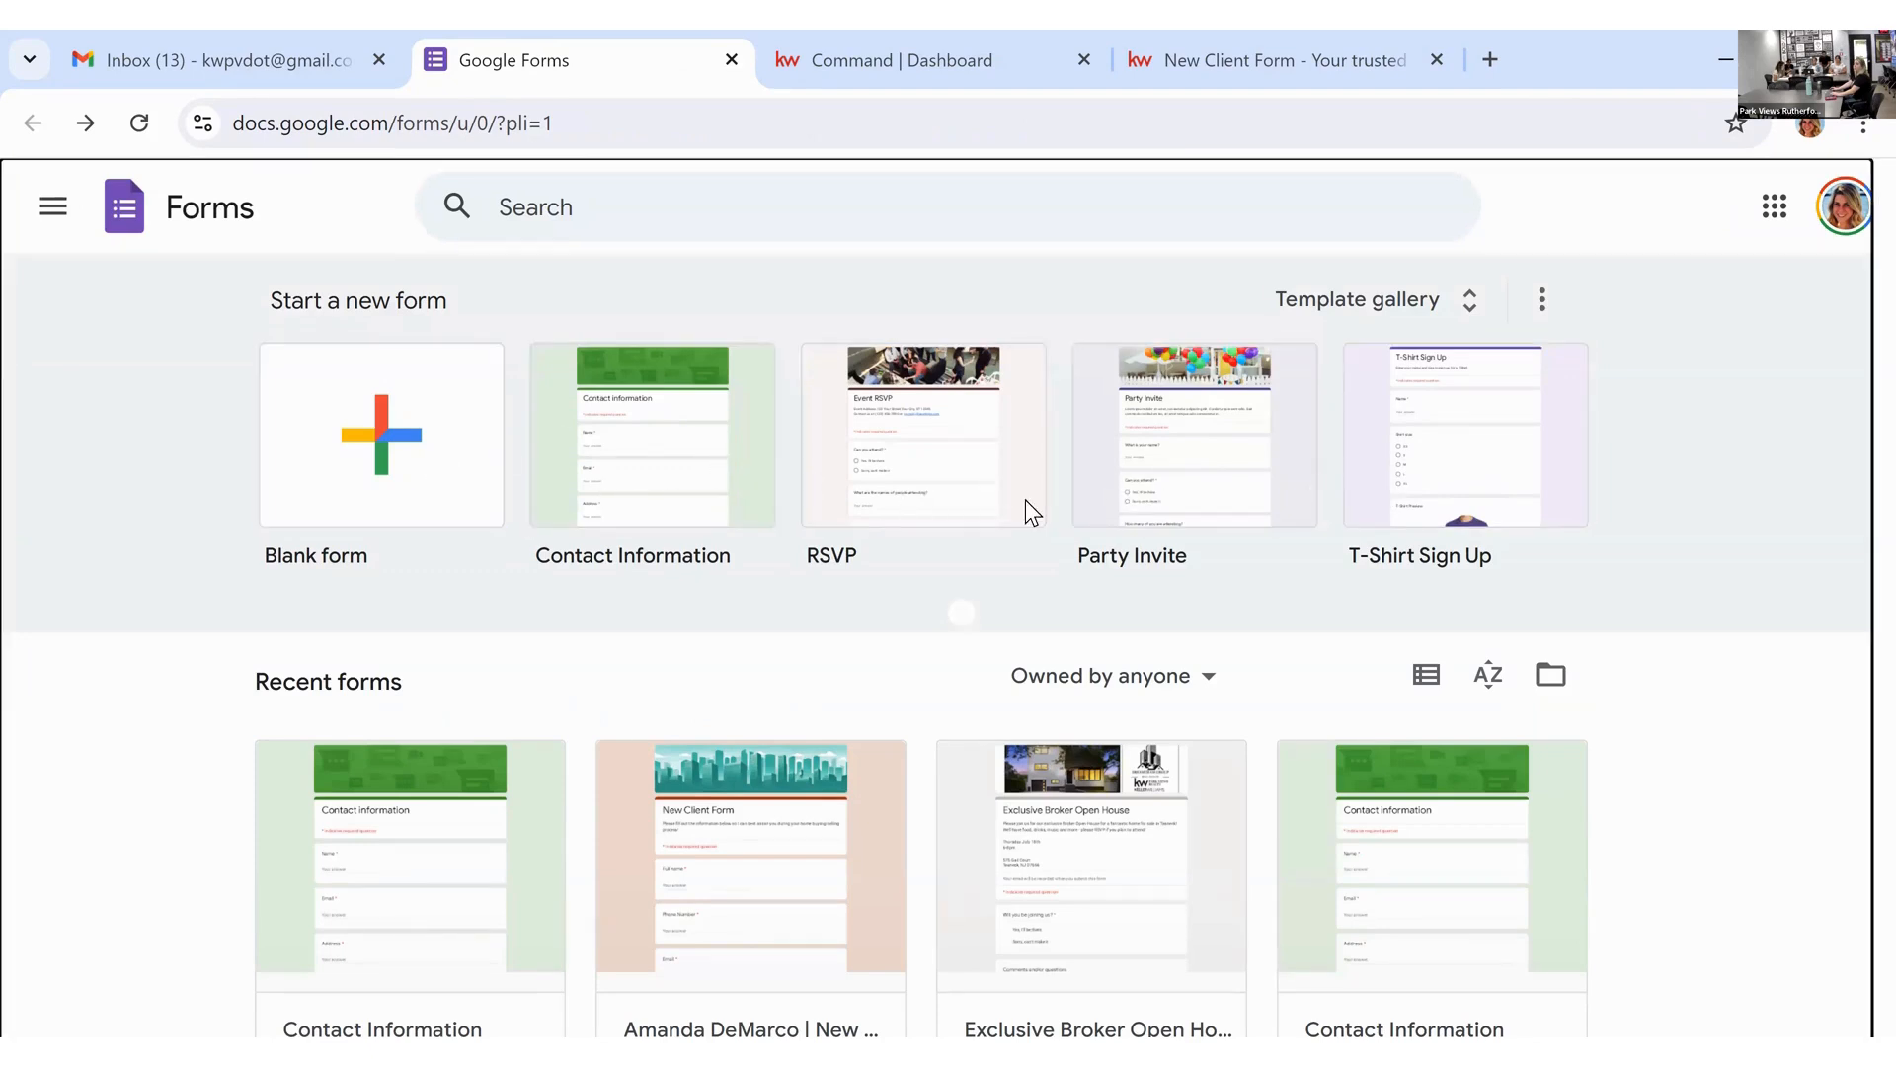
click(427, 457)
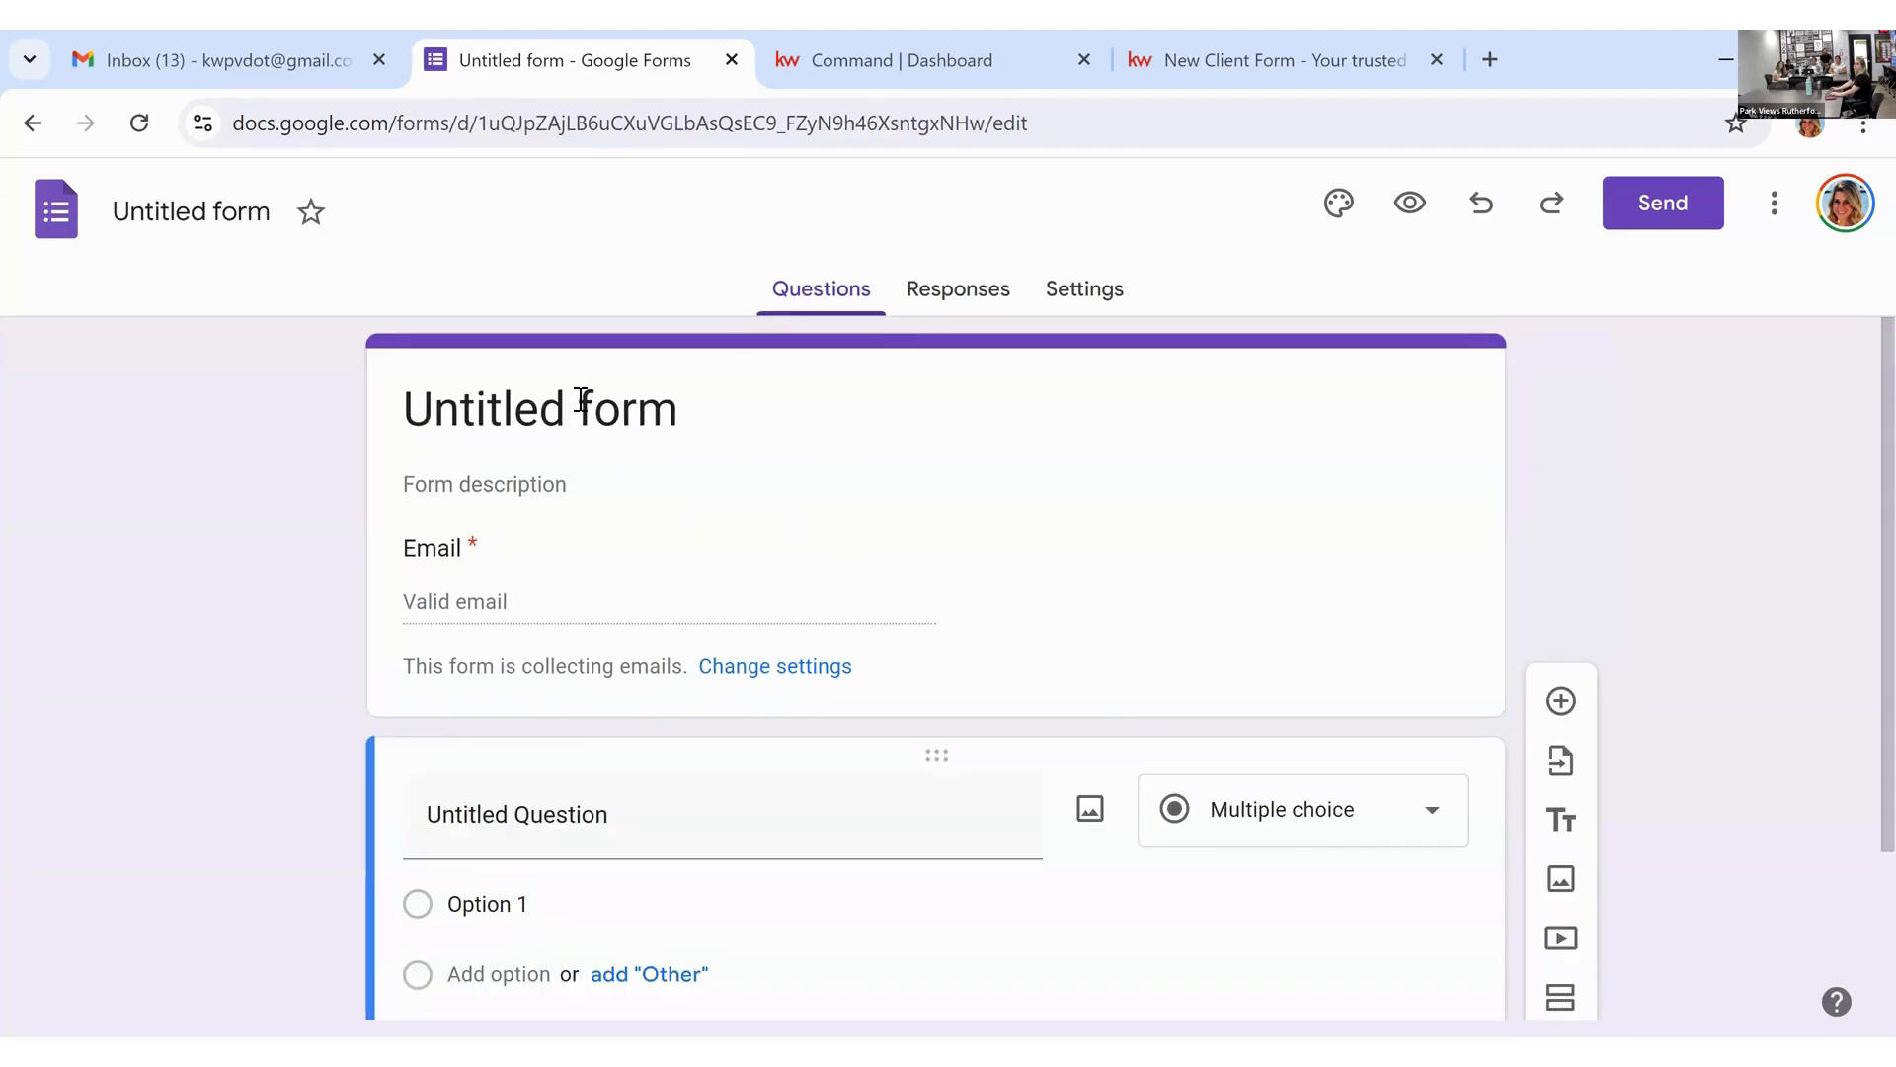
click(748, 411)
Step: Title the form 'New Client Questionnaire' and give the saved file the same name
drag(748, 411, 401, 409)
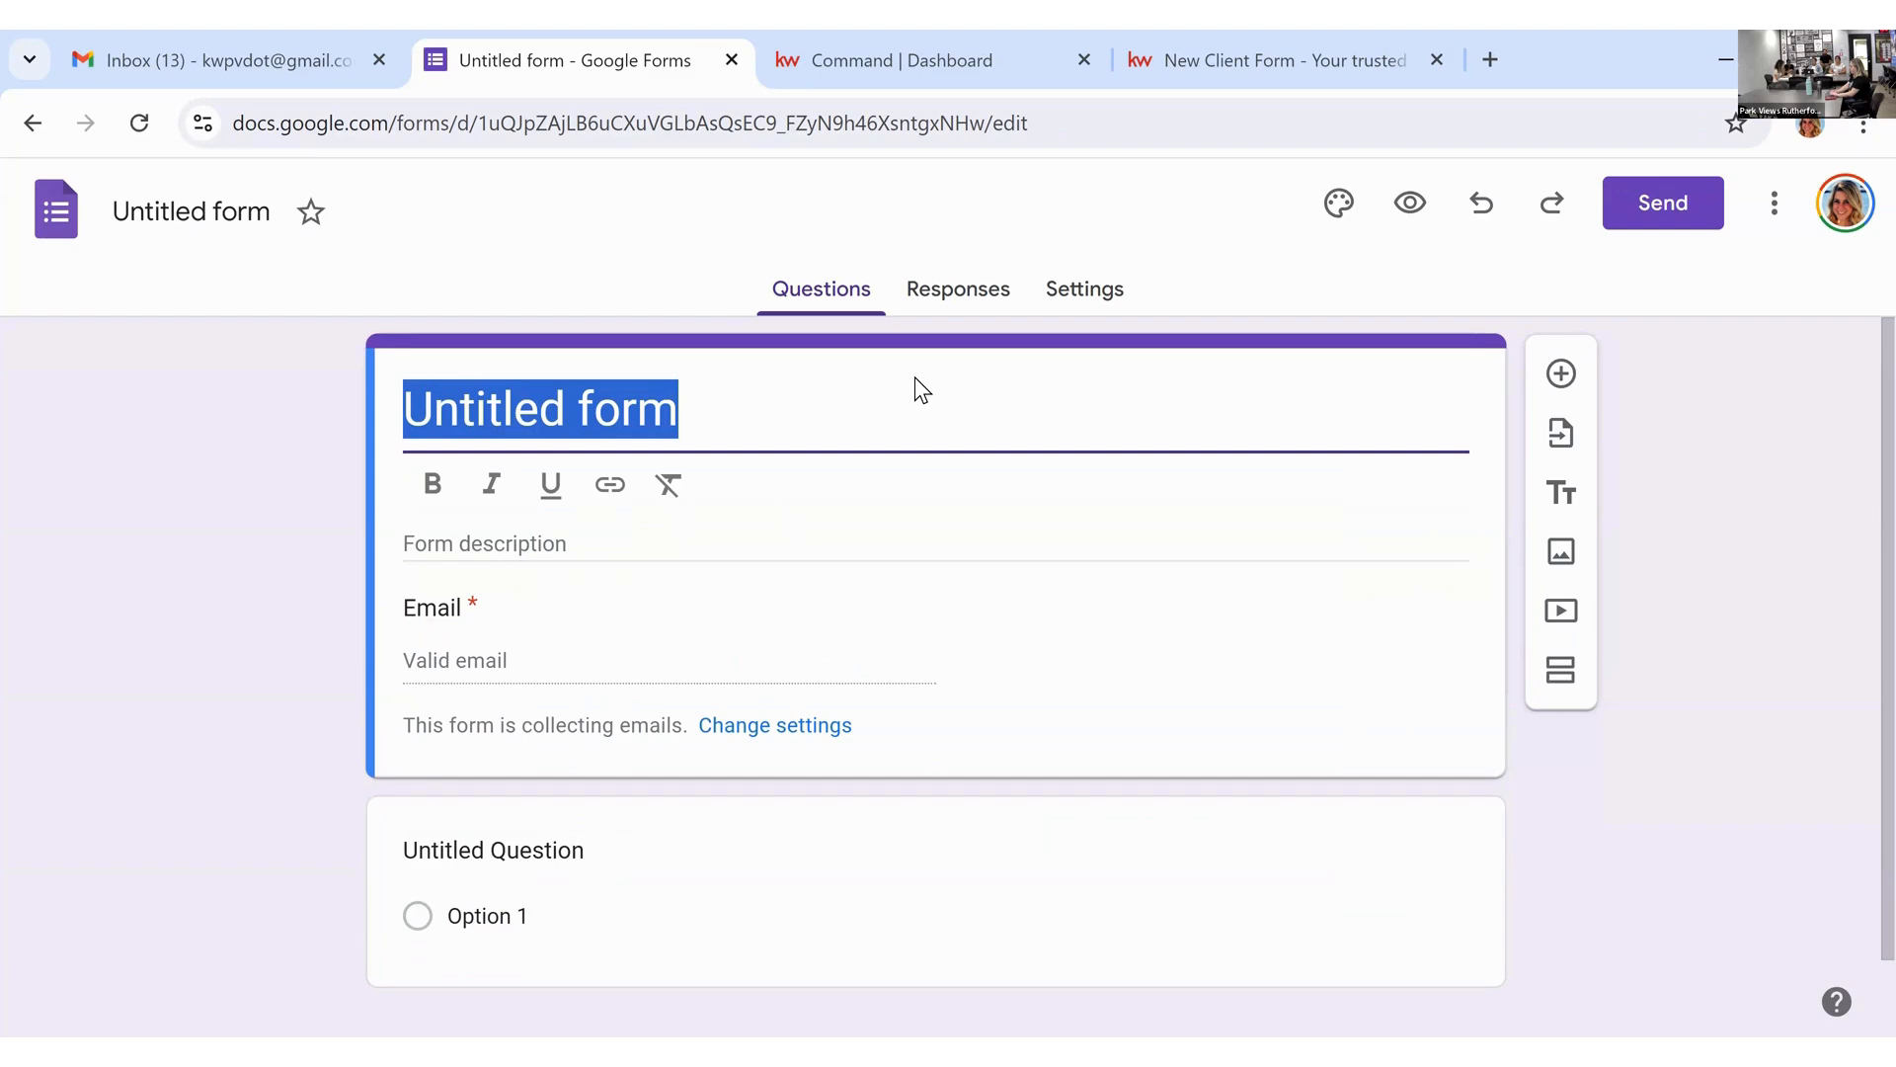
text(New CLient)
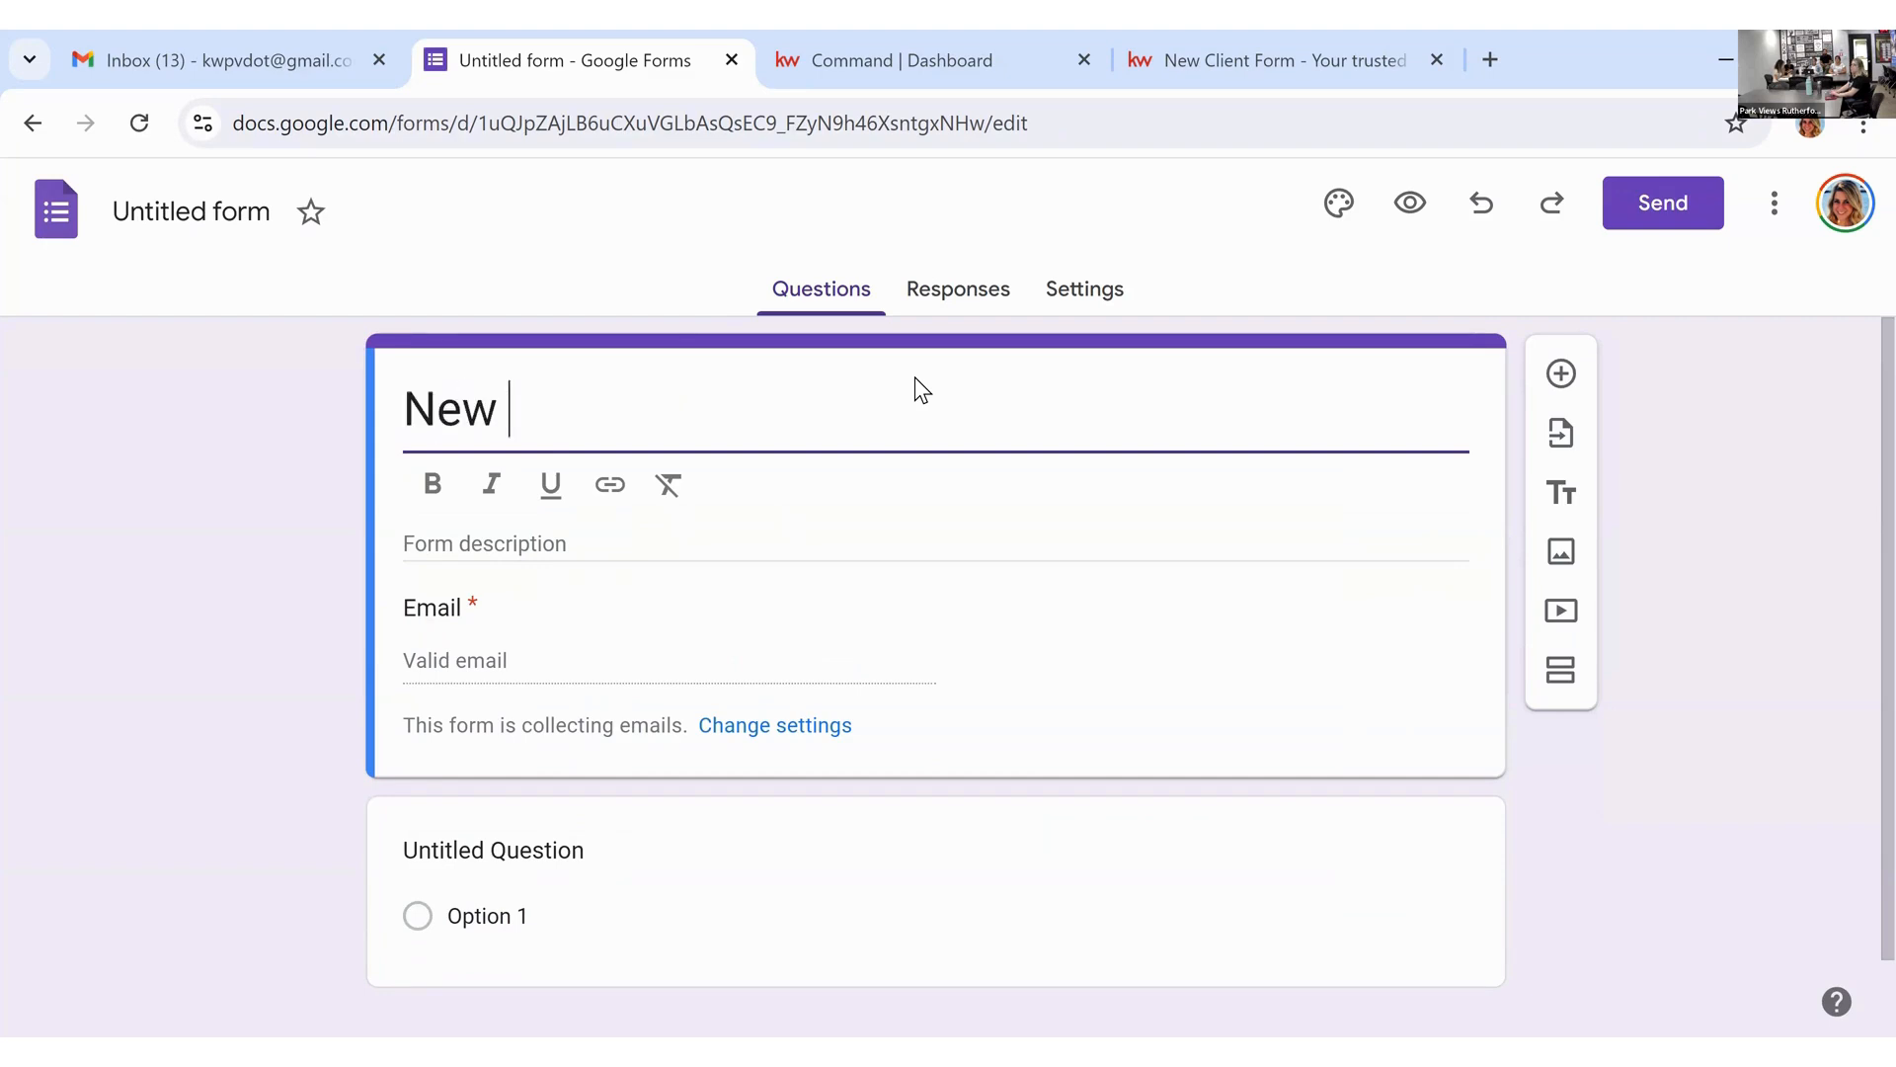
key(BackSpace)
key(BackSpace)
key(BackSpace)
key(BackSpace)
key(BackSpace)
text(lient WQ)
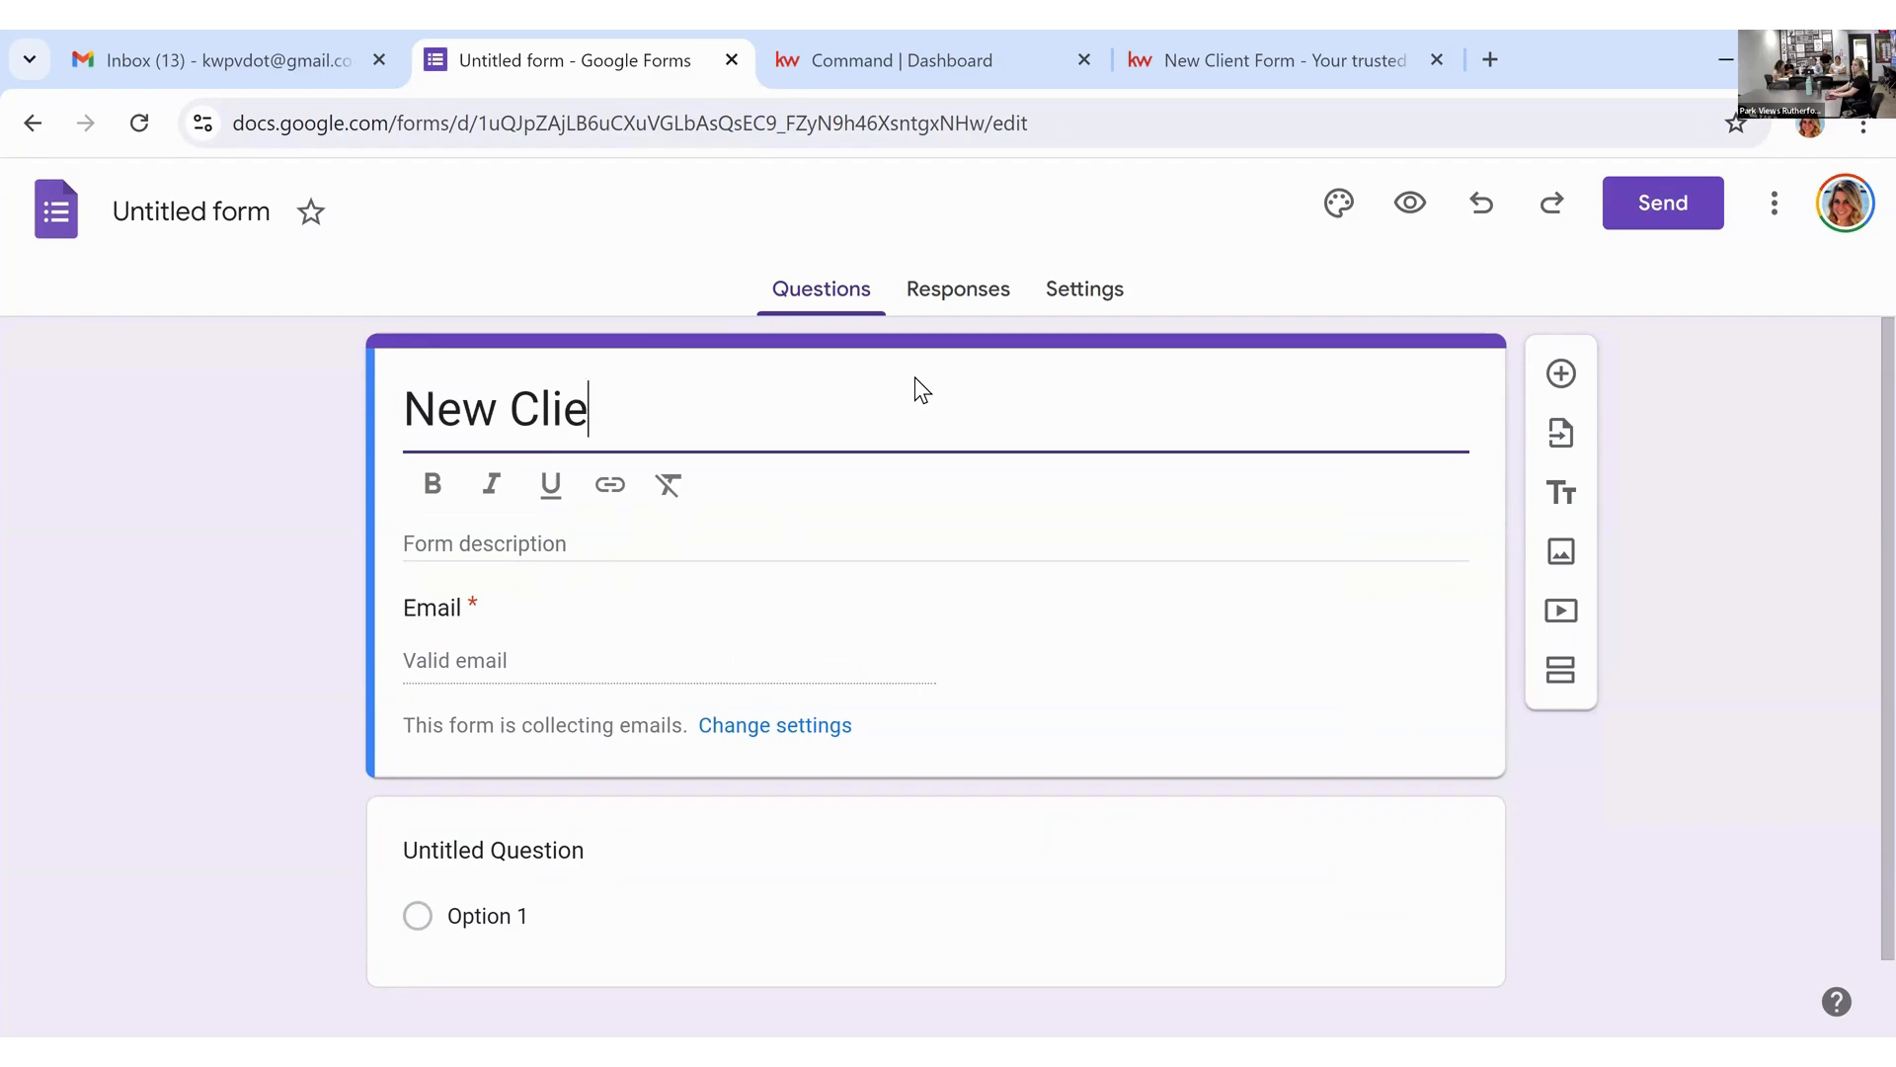
key(BackSpace)
key(BackSpace)
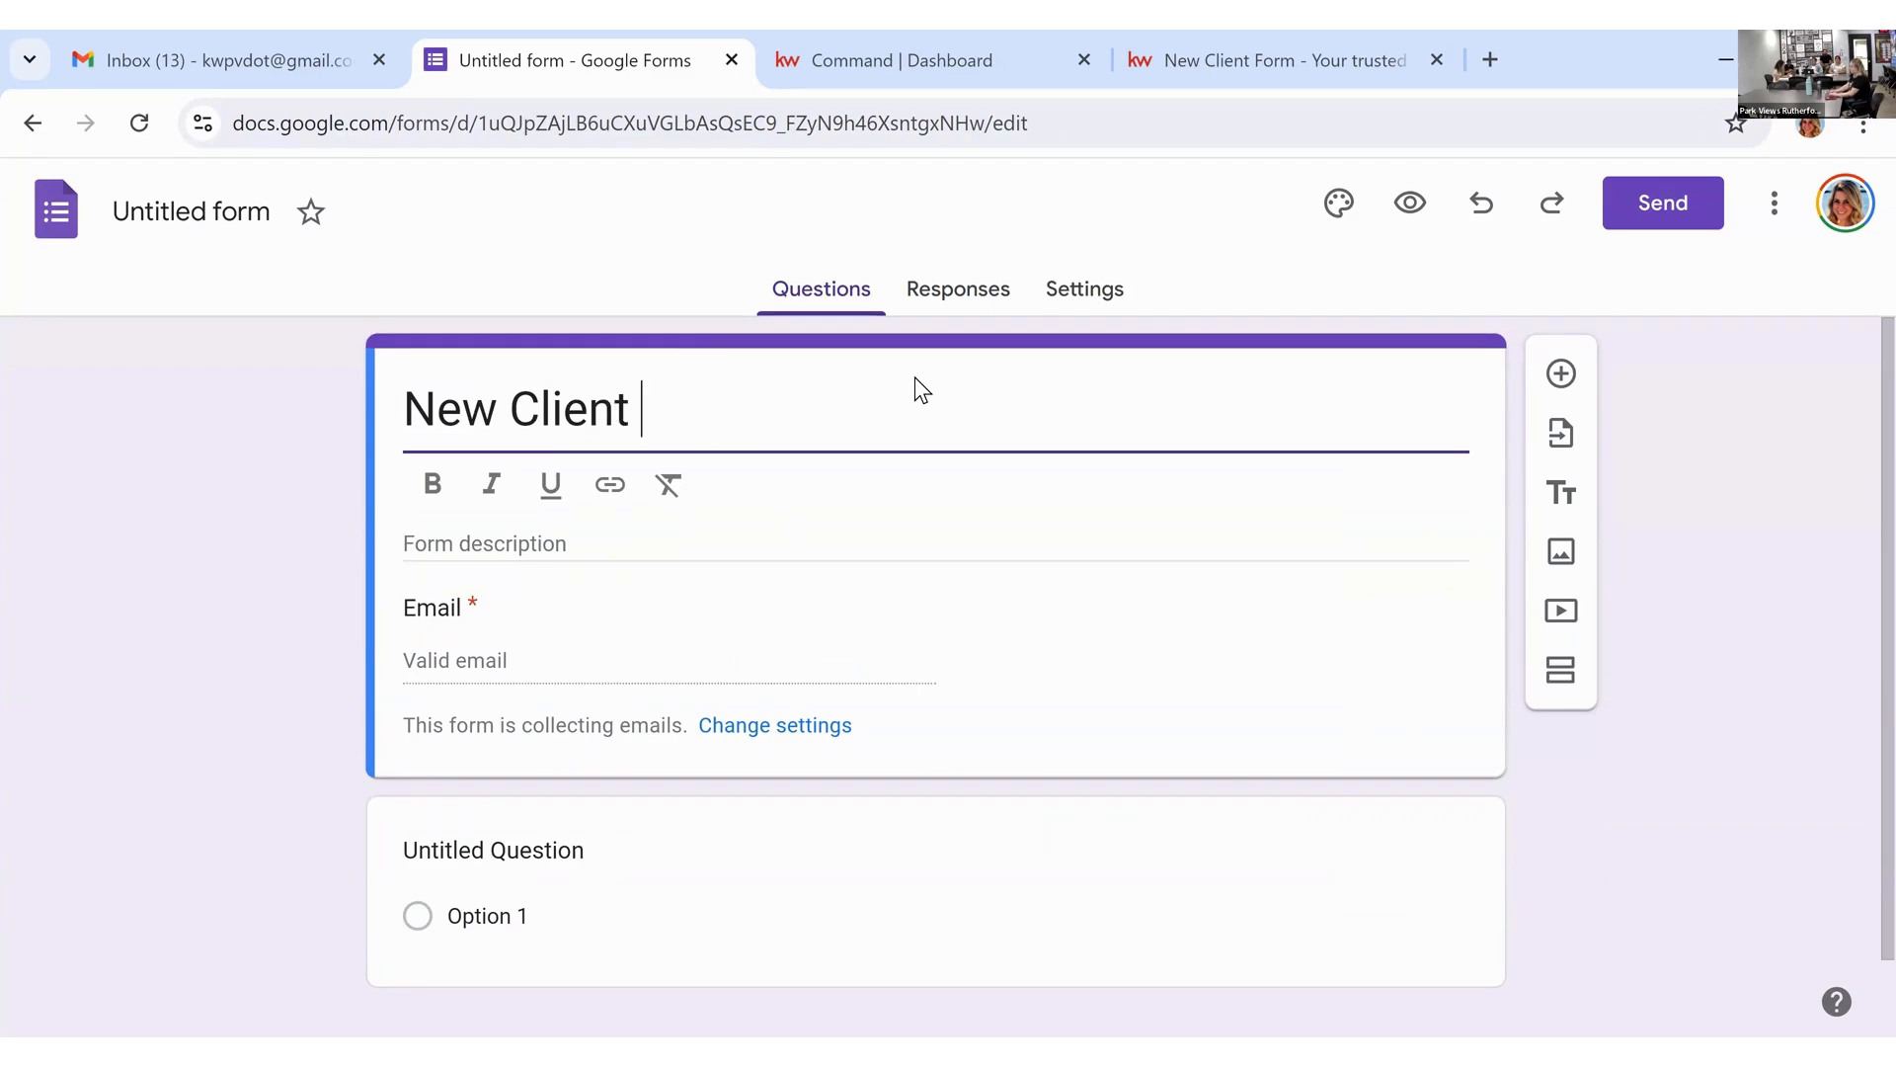
text(Questionnaire)
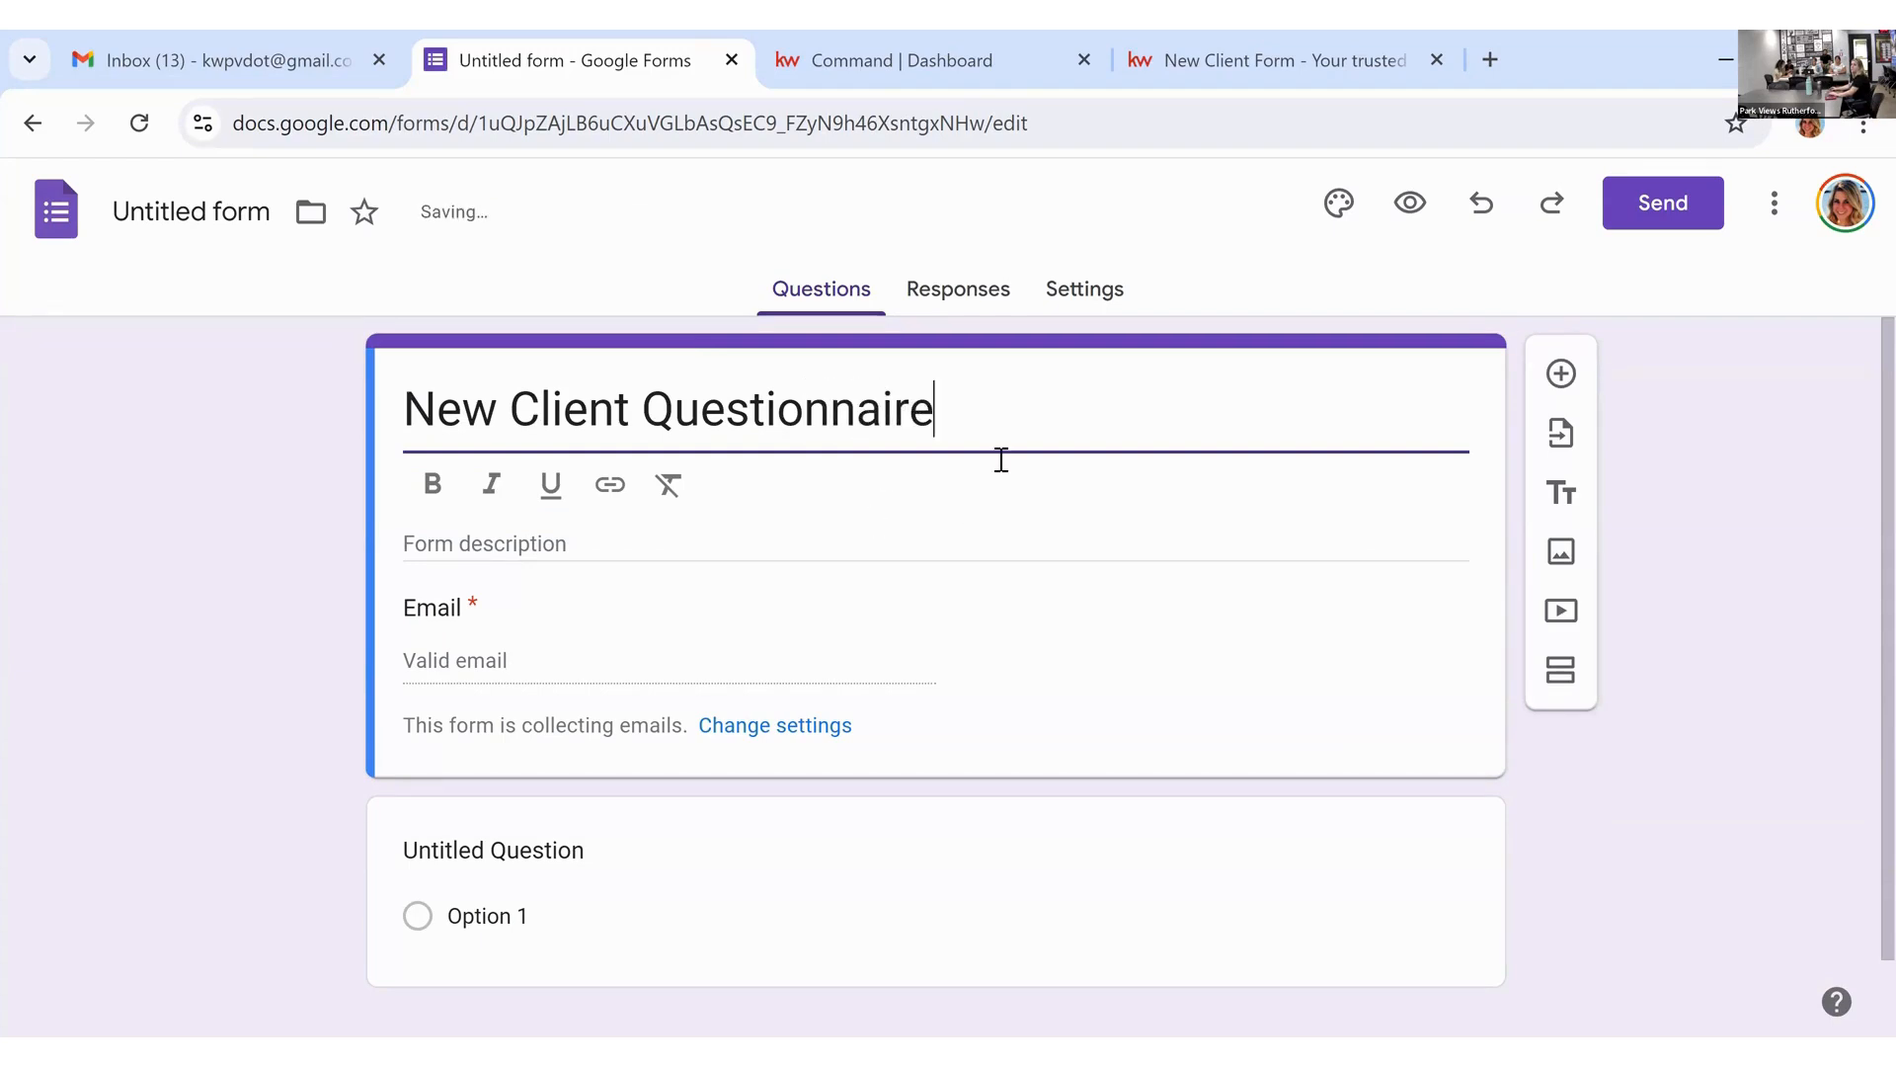
click(209, 204)
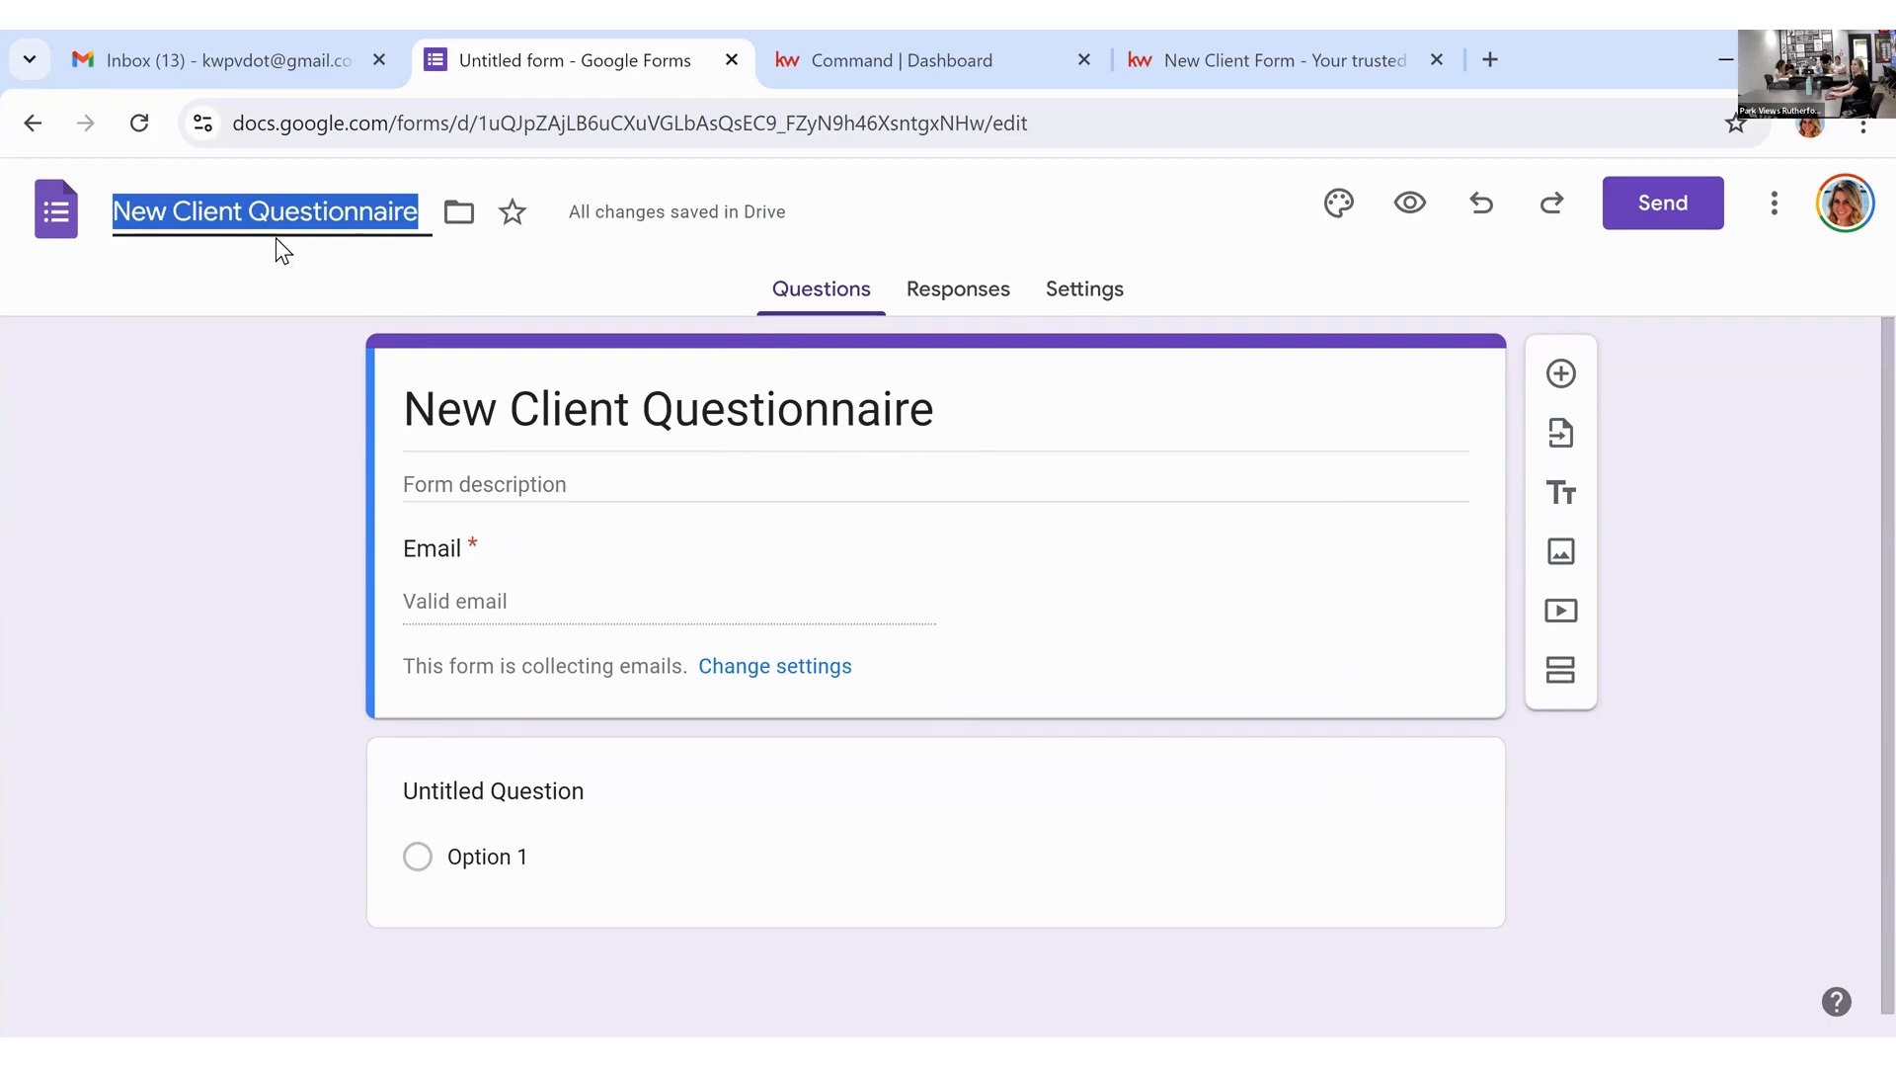
click(431, 230)
click(659, 504)
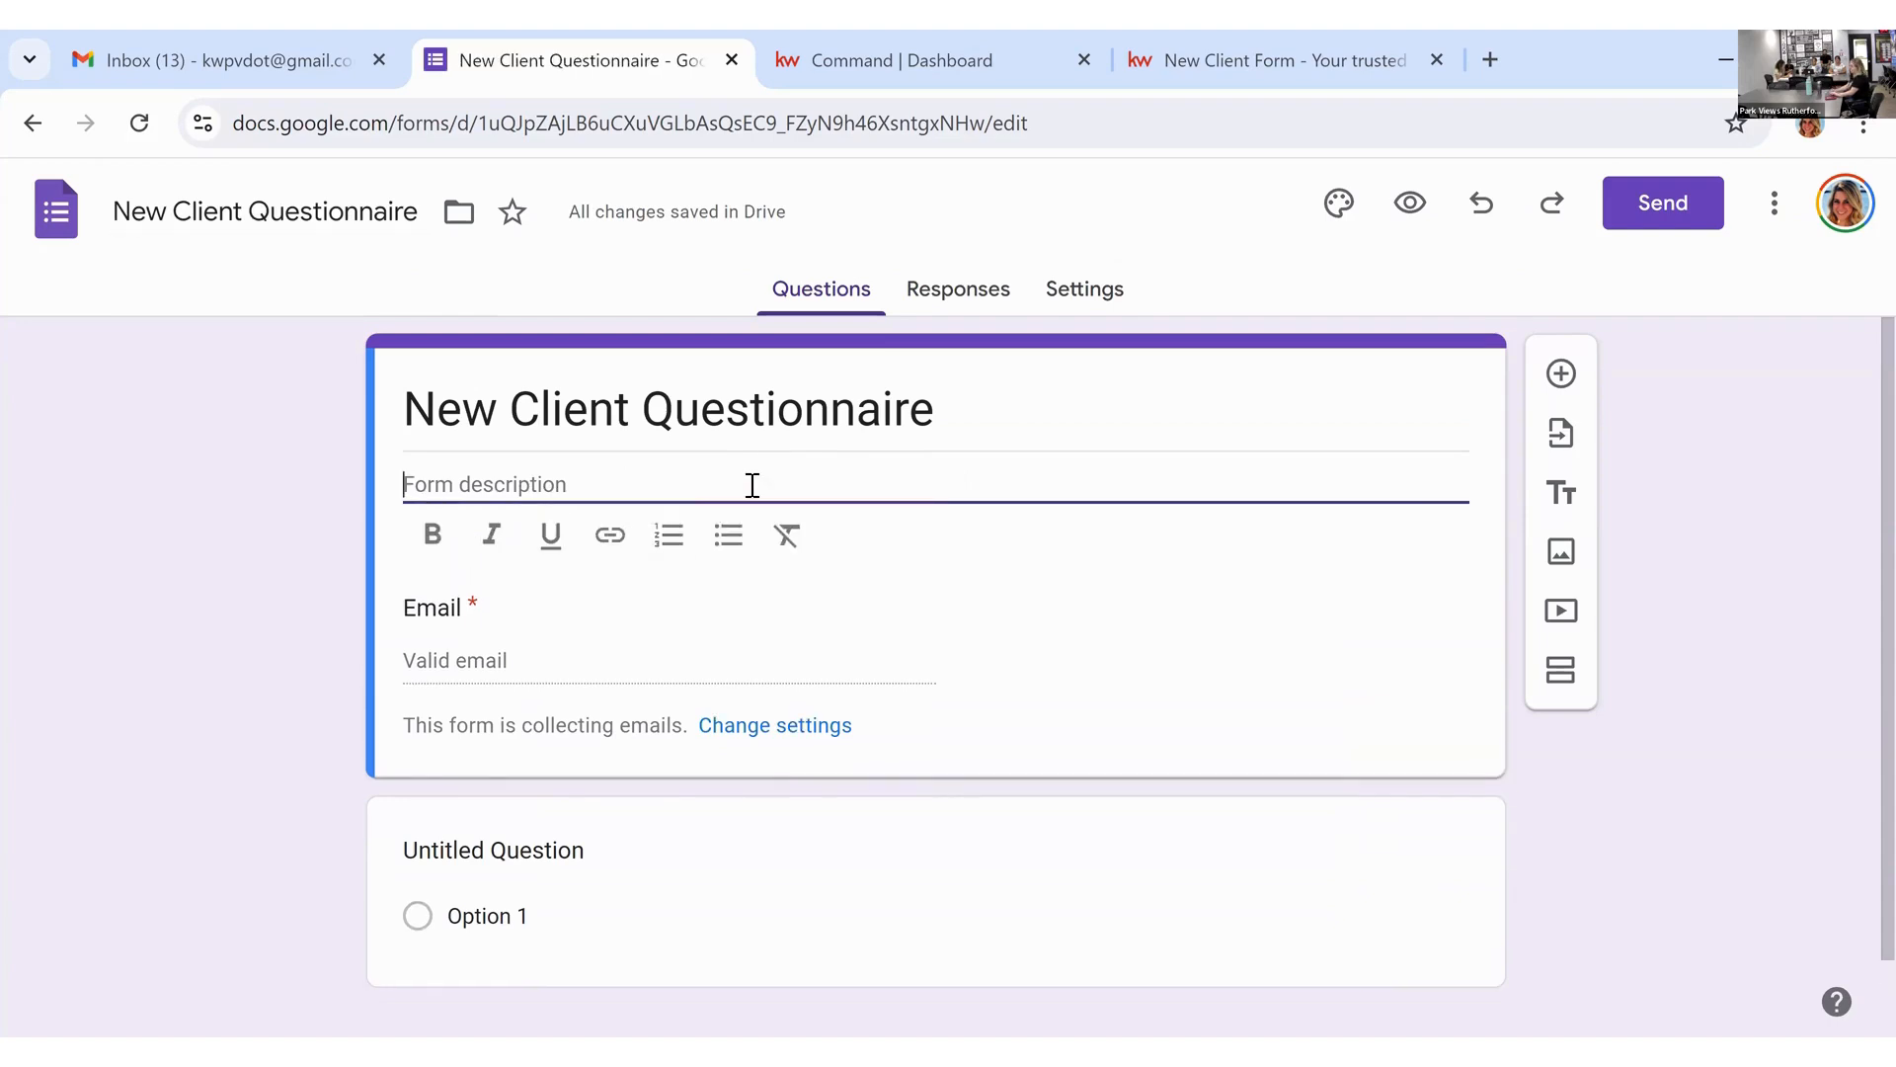
Step: Add a description starting 'Any basic information goes here' that explains the form's purpose to clients
text(Thank you fo)
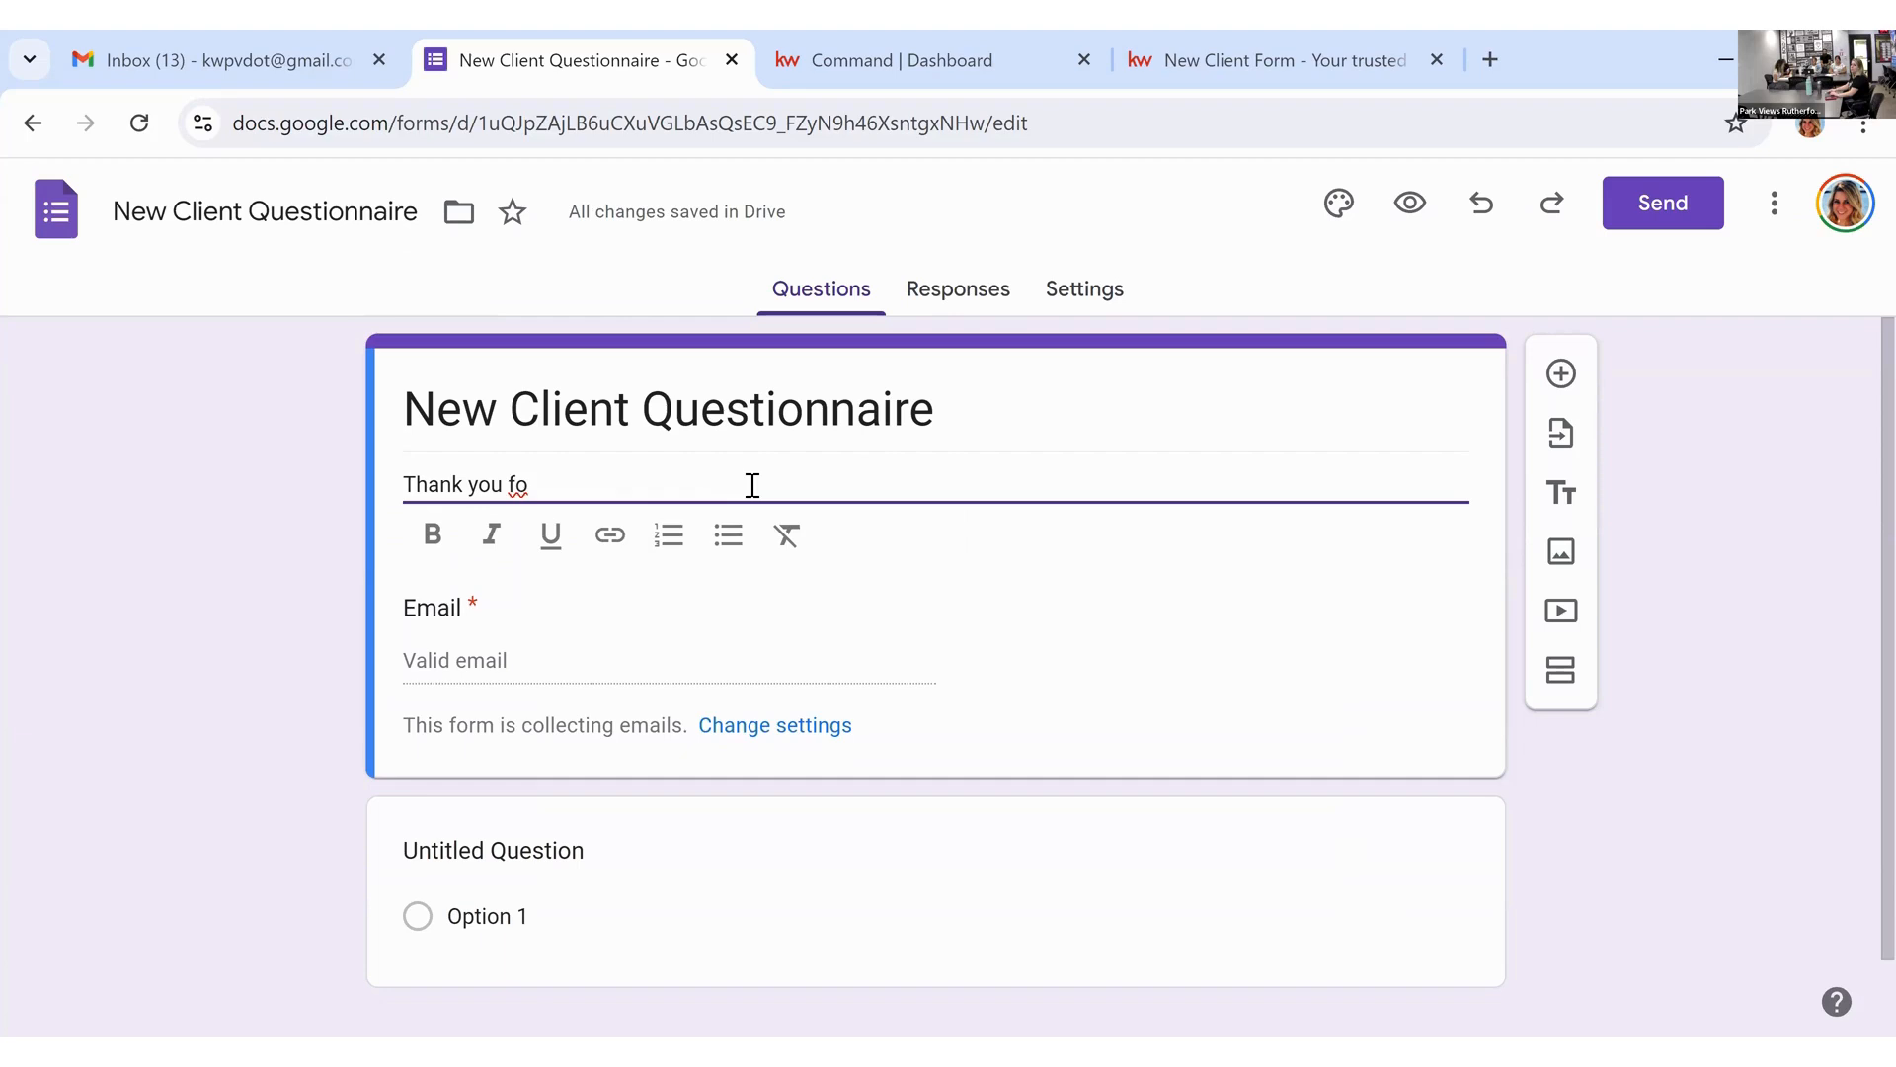
key(BackSpace)
key(BackSpace)
key(BackSpace)
key(BackSpace)
key(BackSpace)
key(BackSpace)
key(BackSpace)
key(BackSpace)
key(BackSpace)
key(BackSpace)
key(BackSpace)
key(BackSpace)
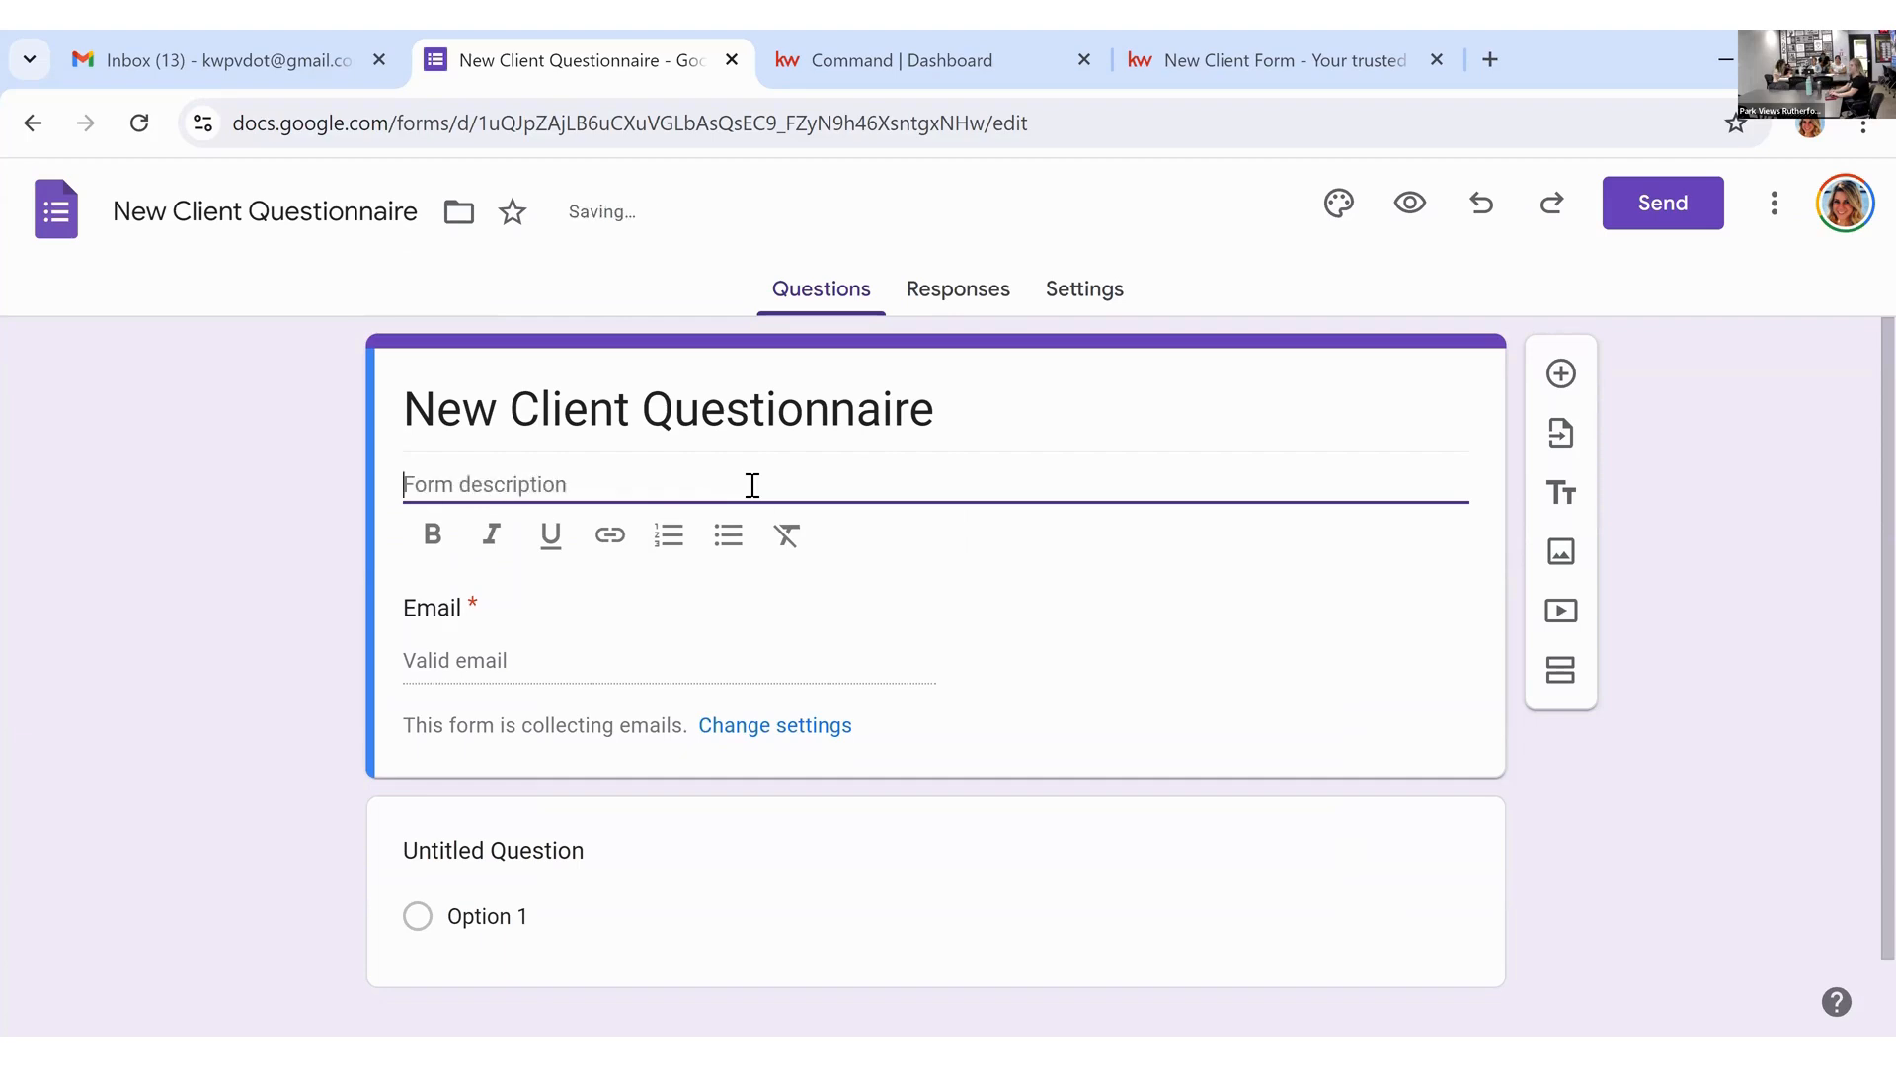
text(Any basic inform)
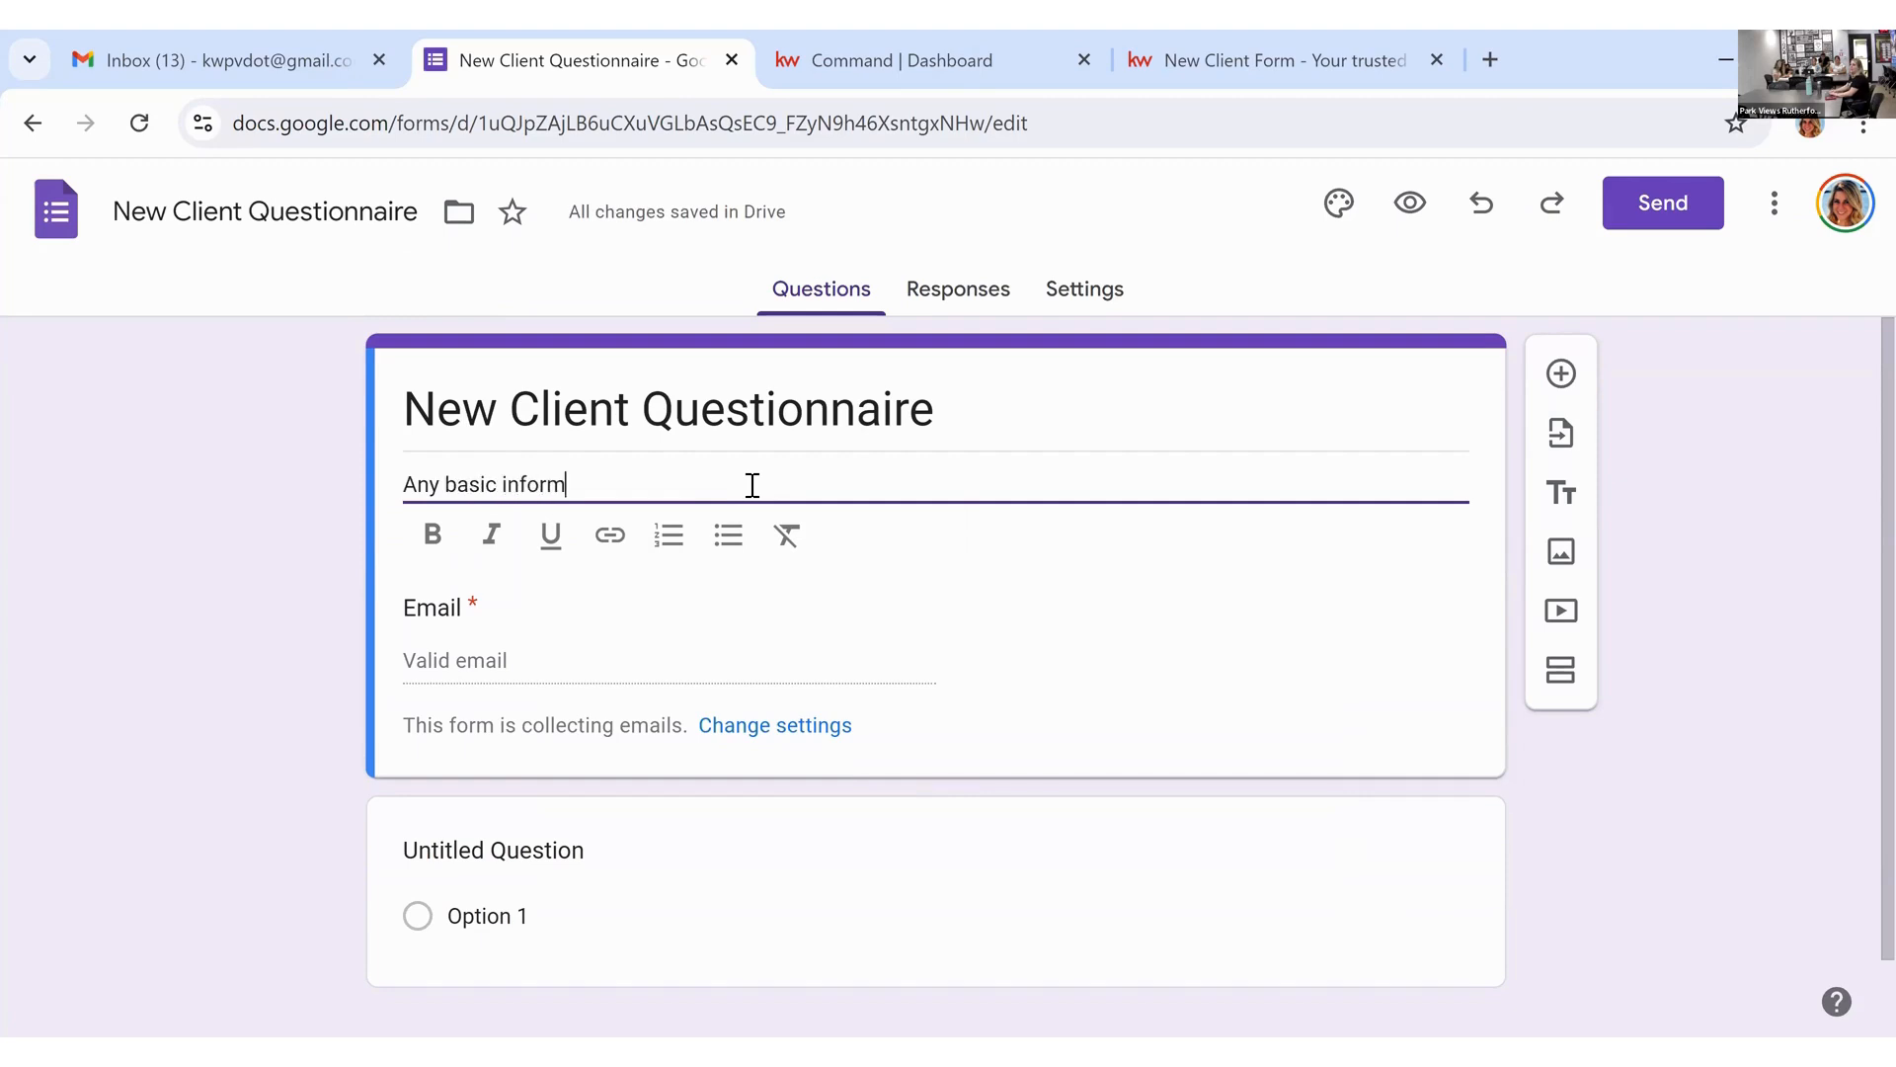
text(ation goes here. This is where you will tell)
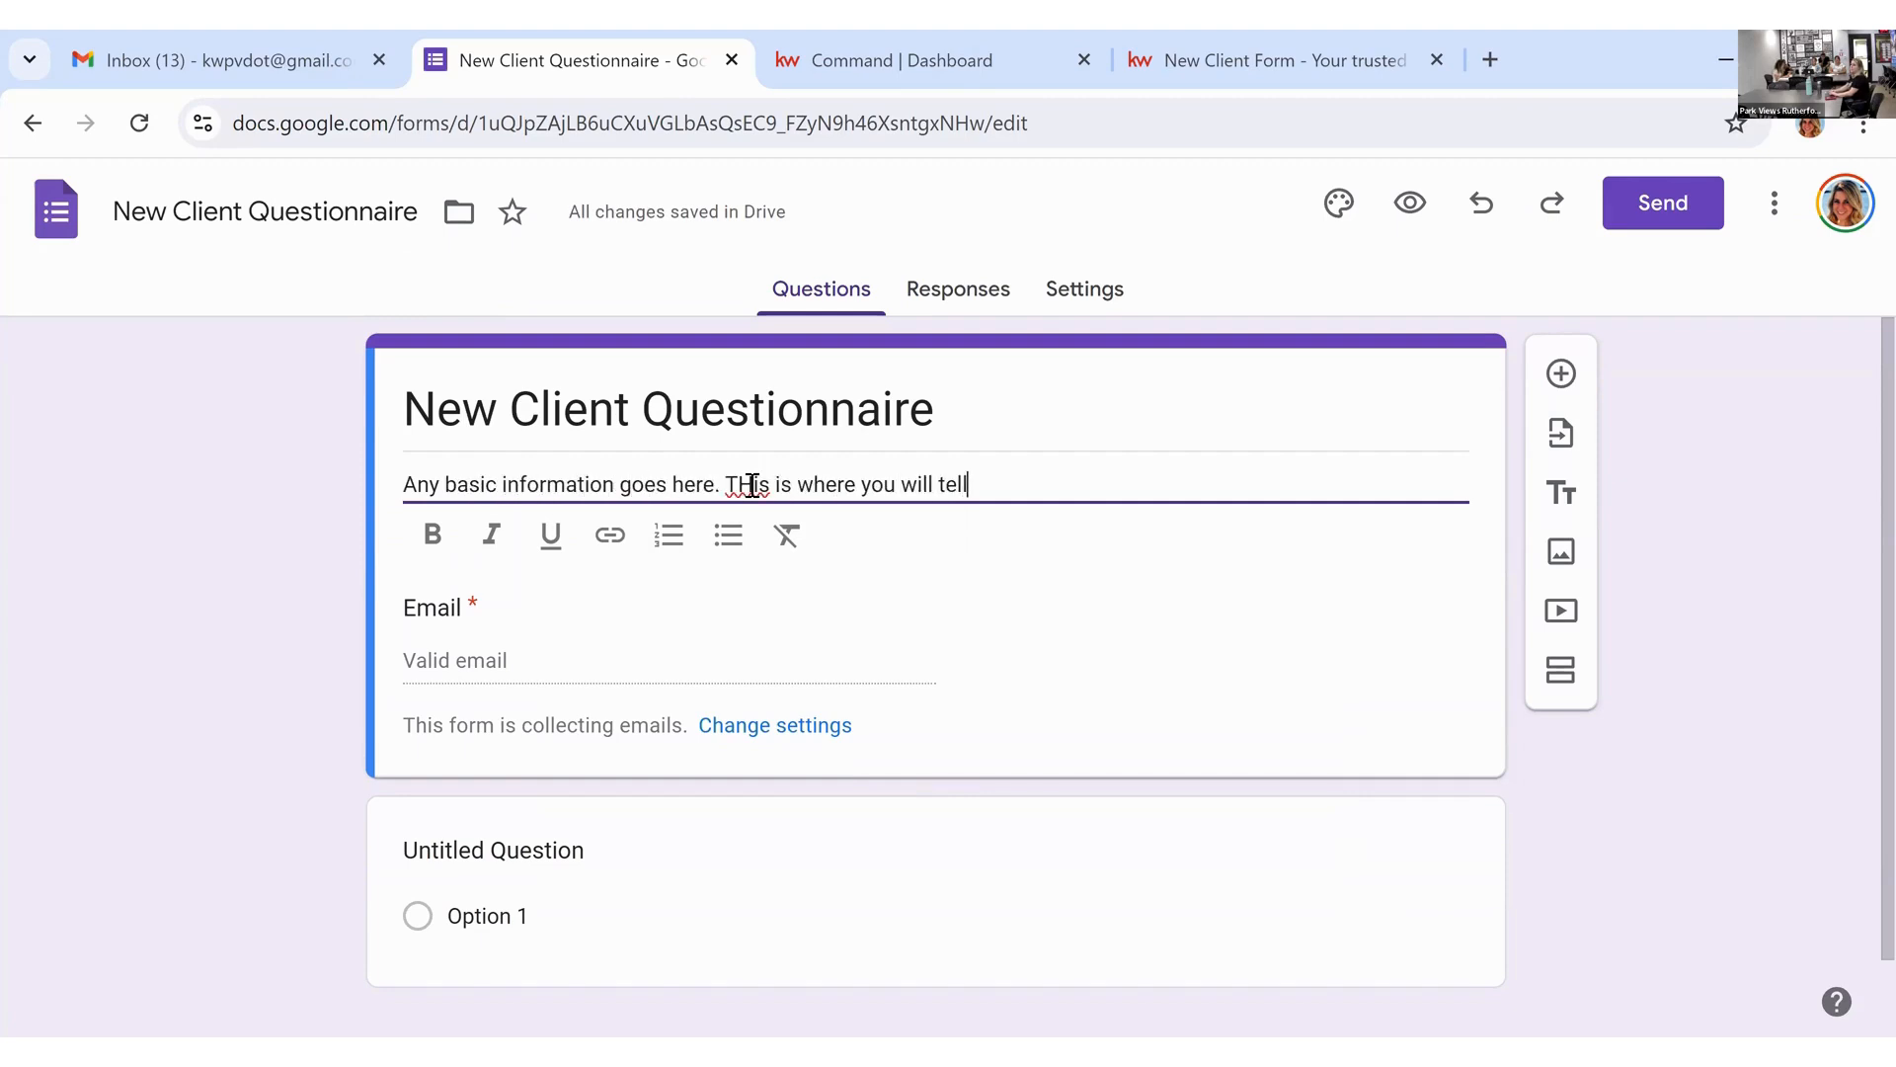
text( your client or contact the purpose)
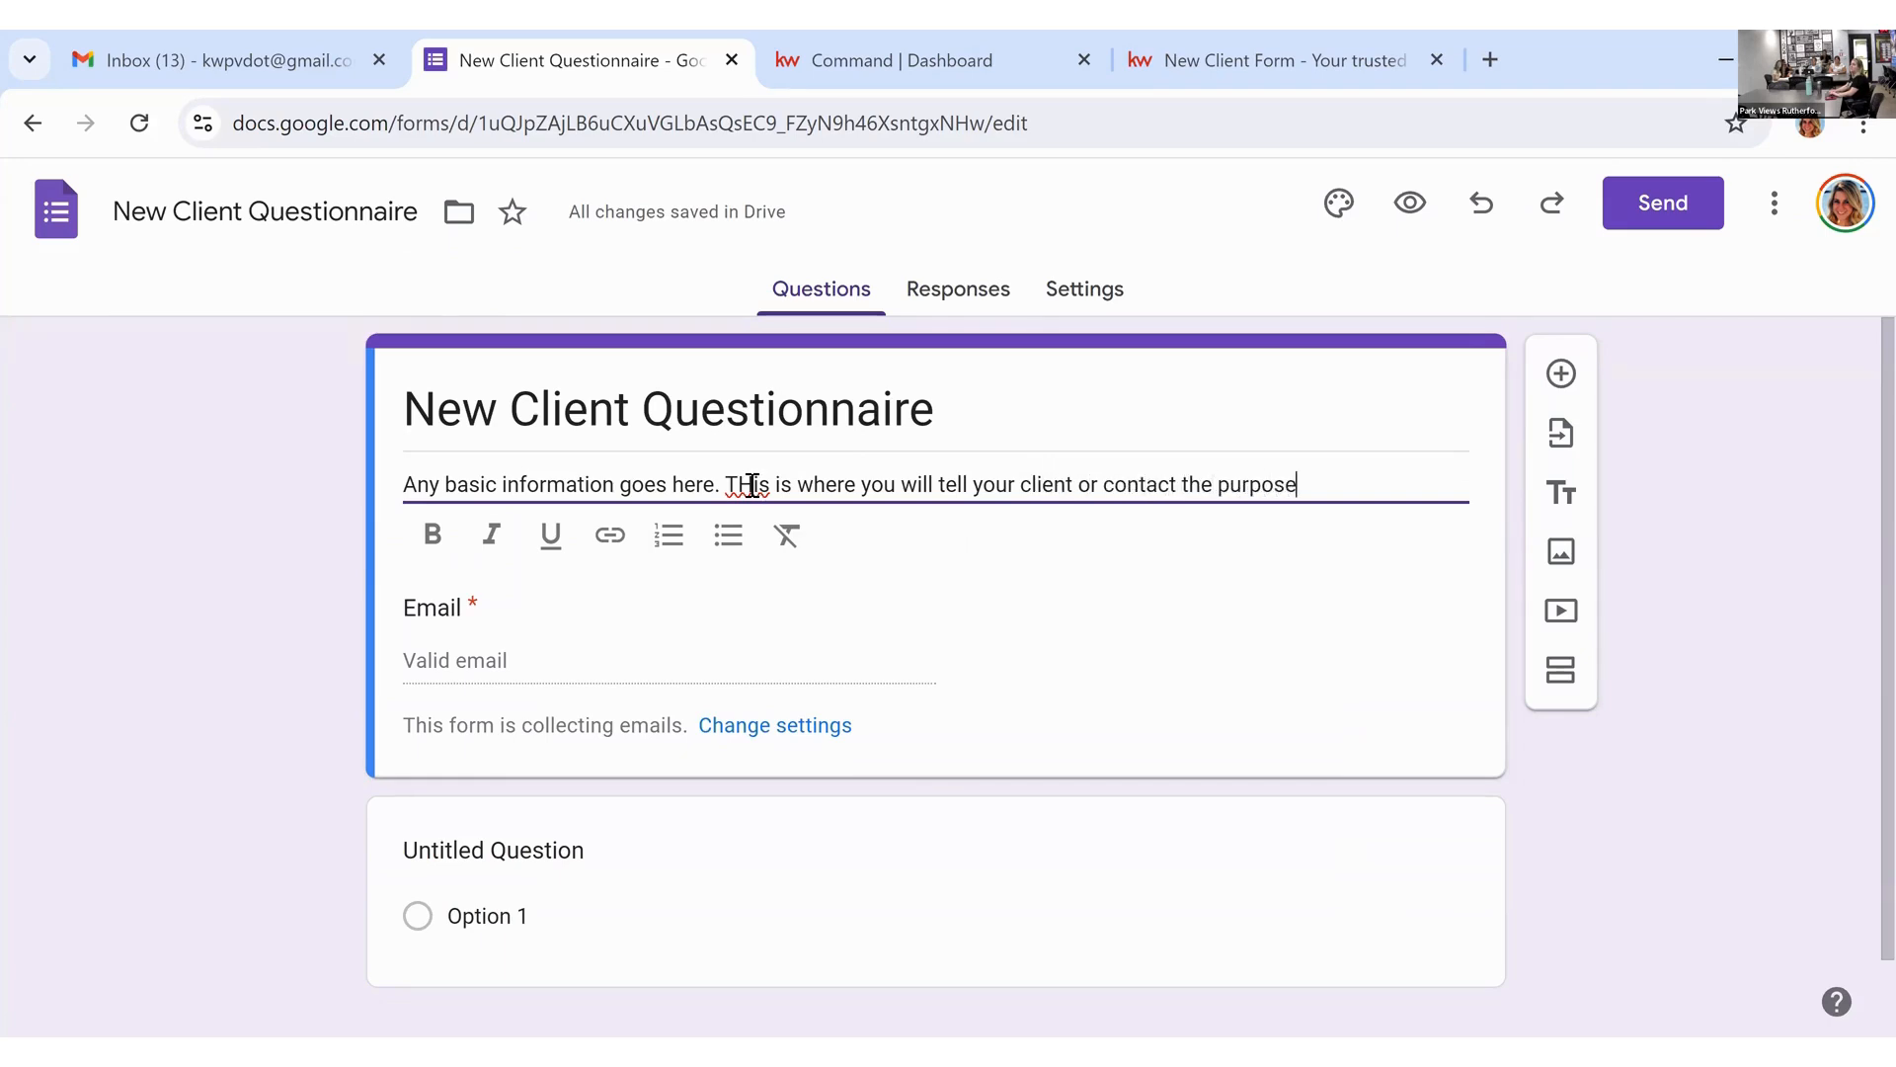
text( of this form.)
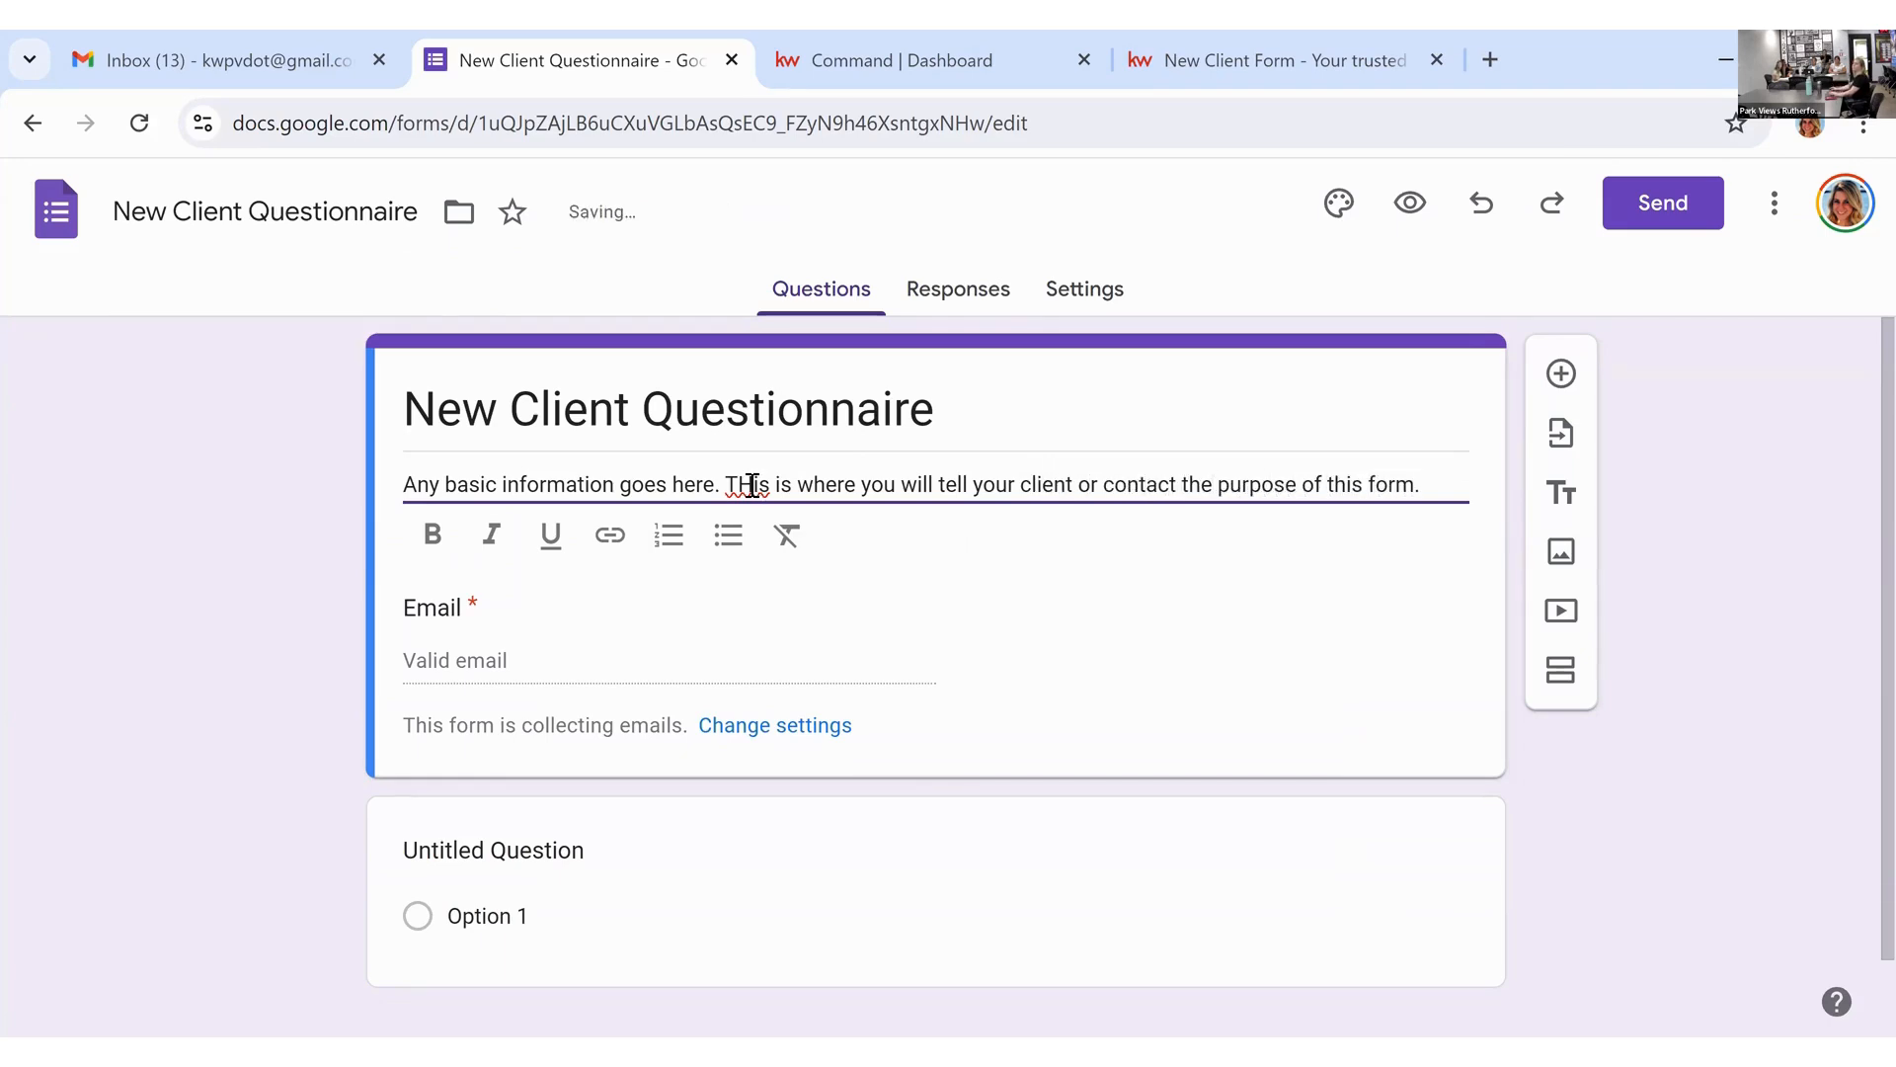
scroll(553, 790, down, 1)
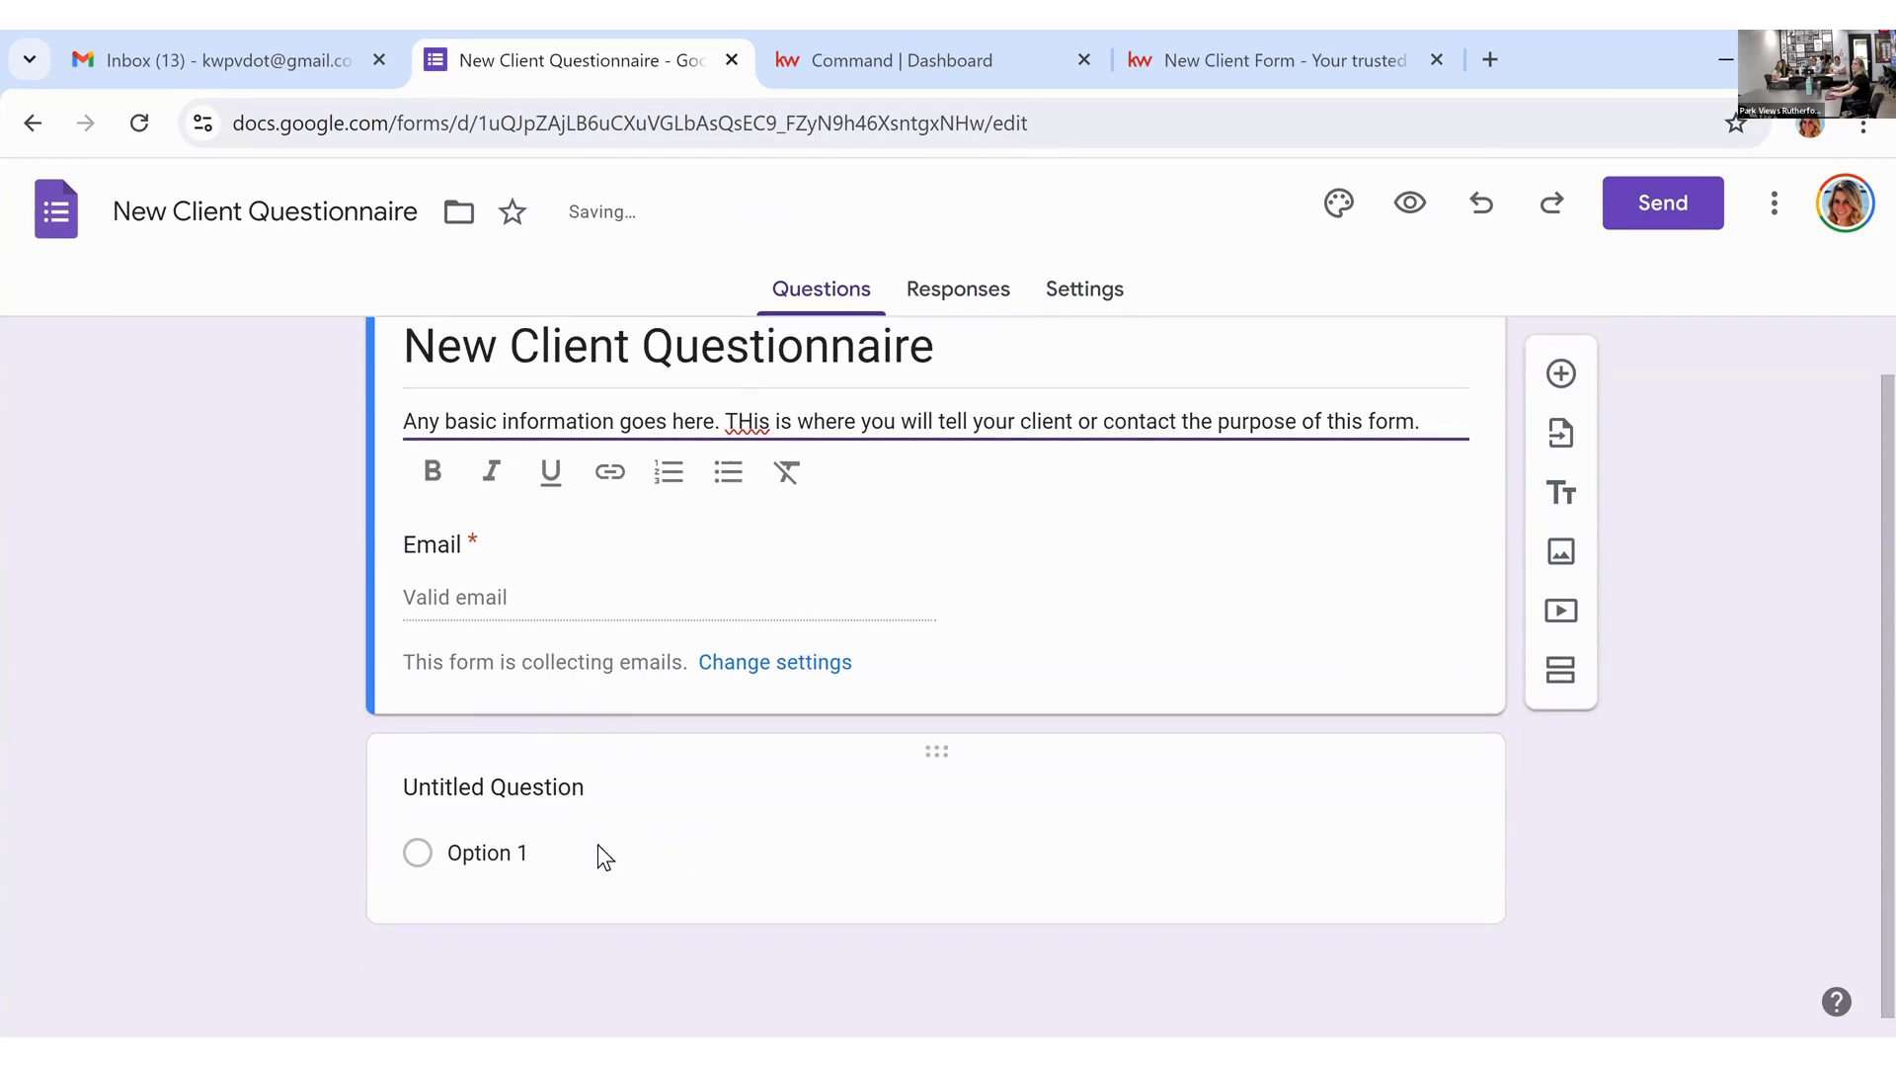
Step: Make the first question a required short-answer 'Name' question and duplicate it
click(609, 790)
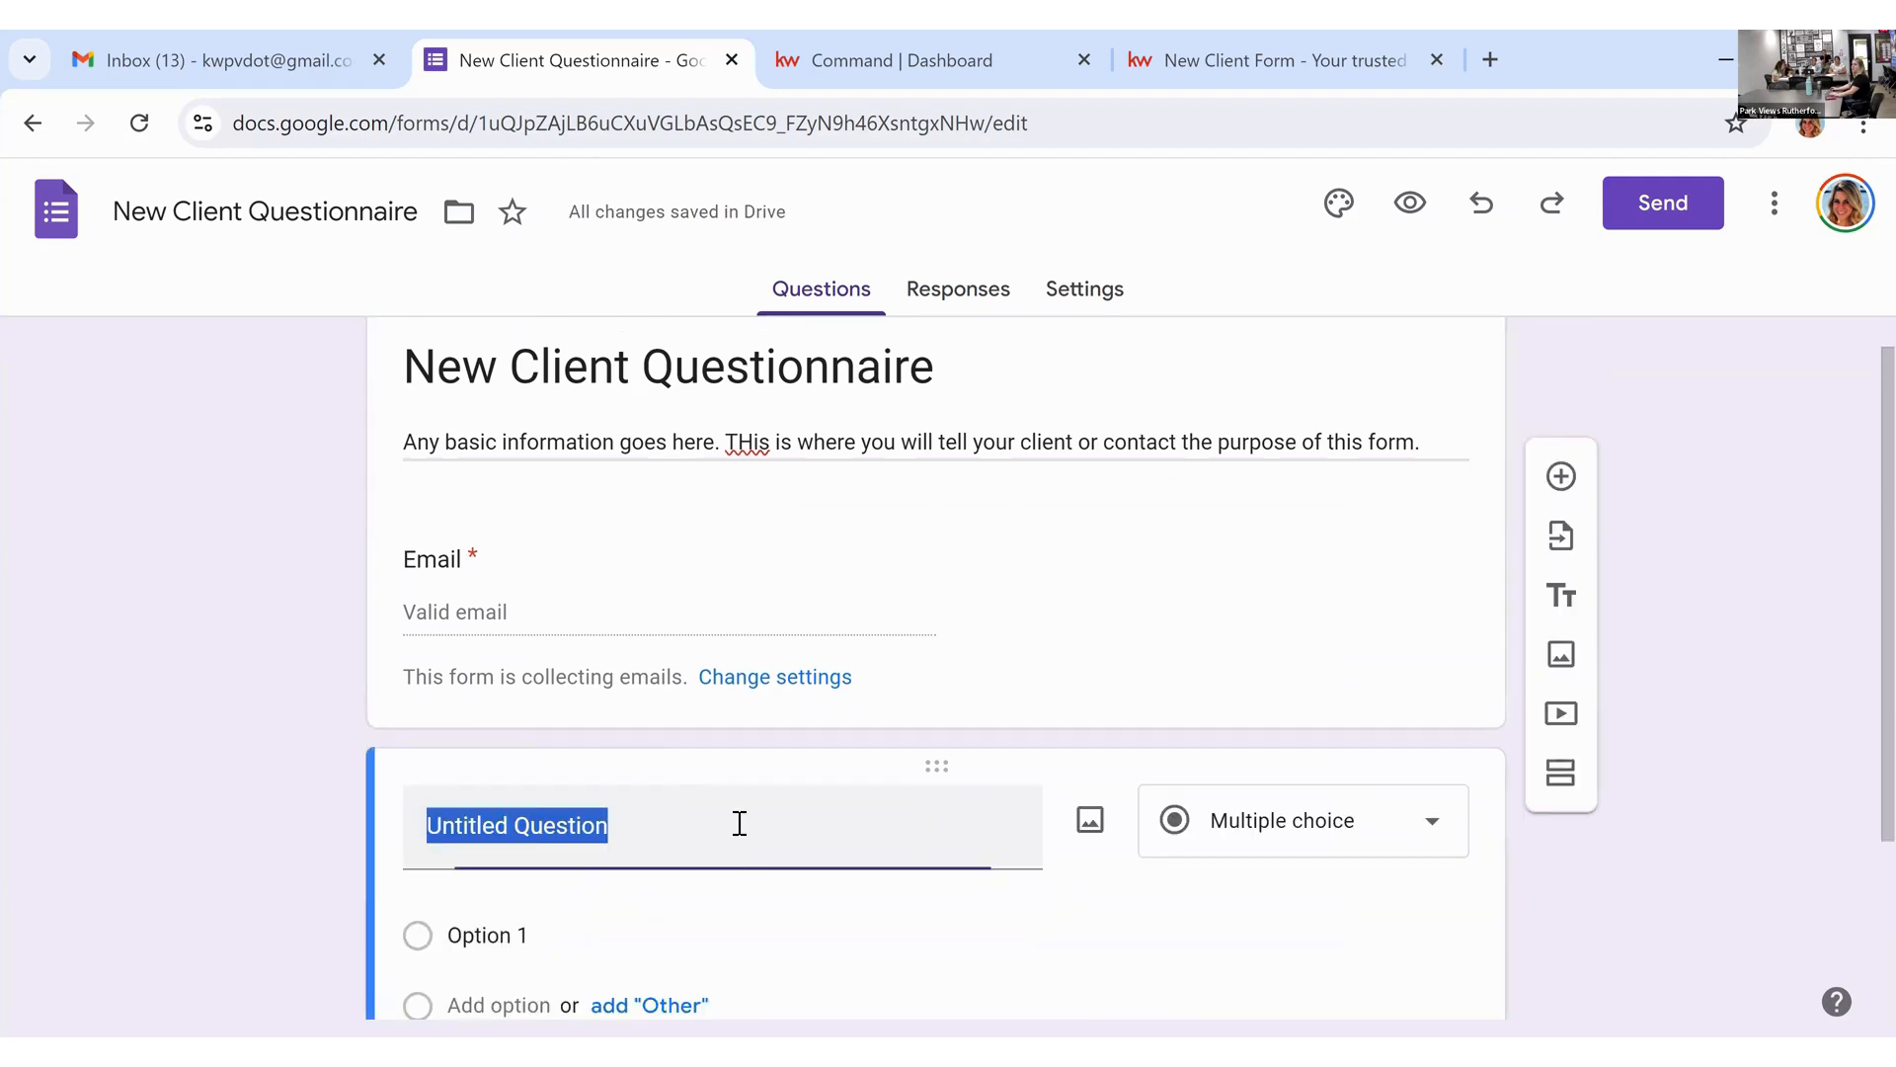
text(N)
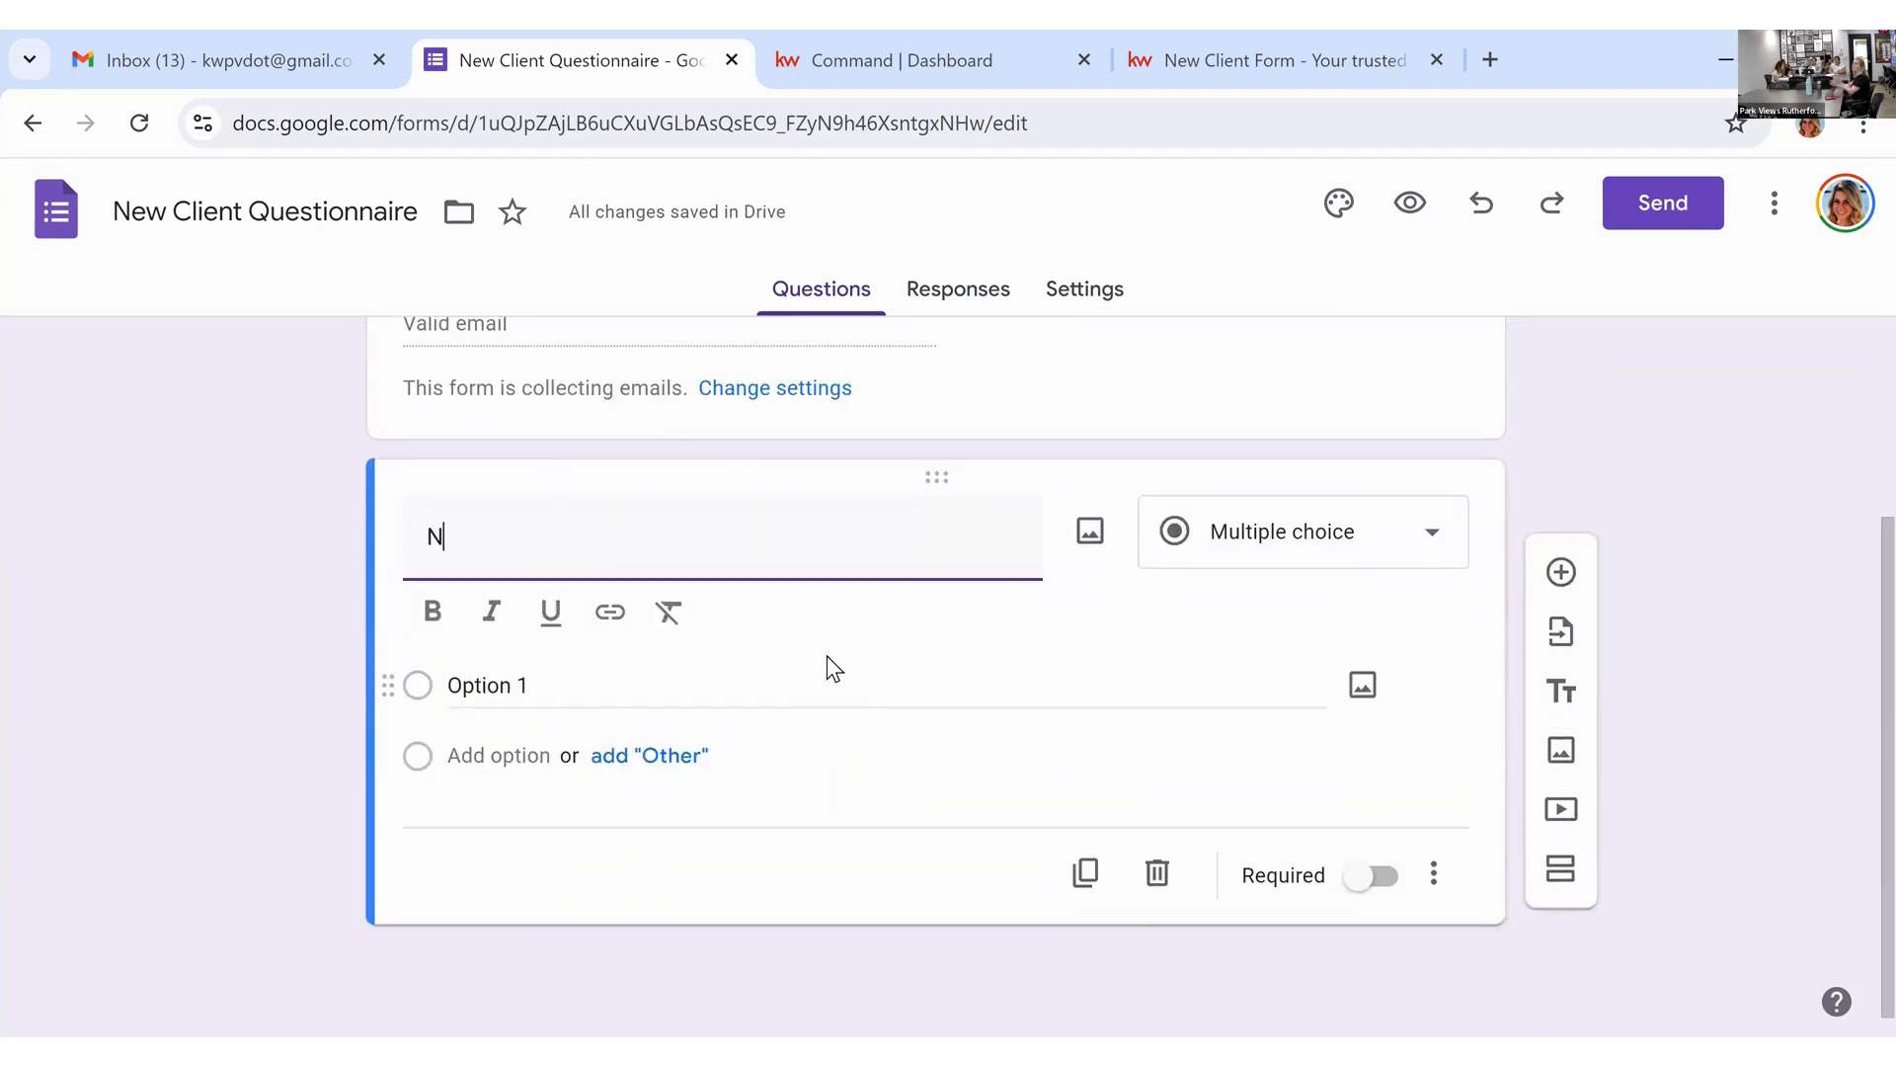
text(ame)
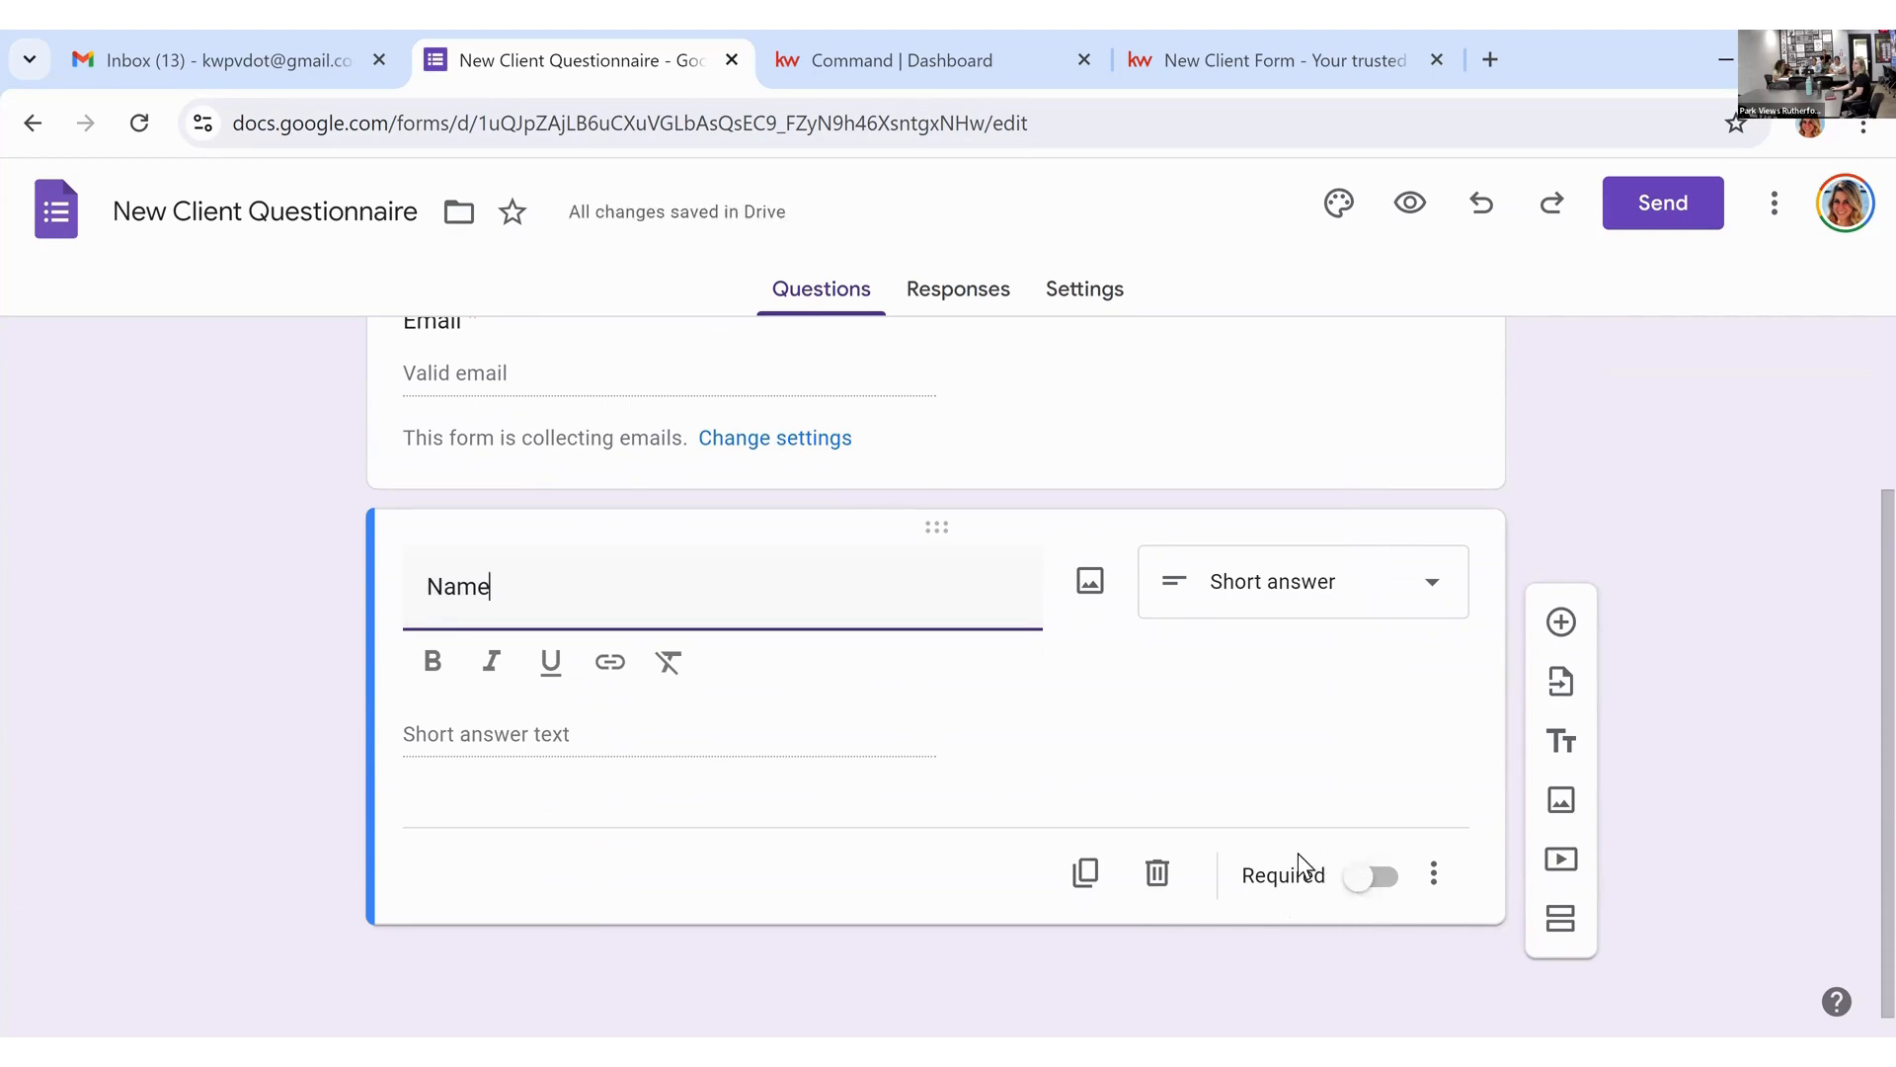
click(1376, 877)
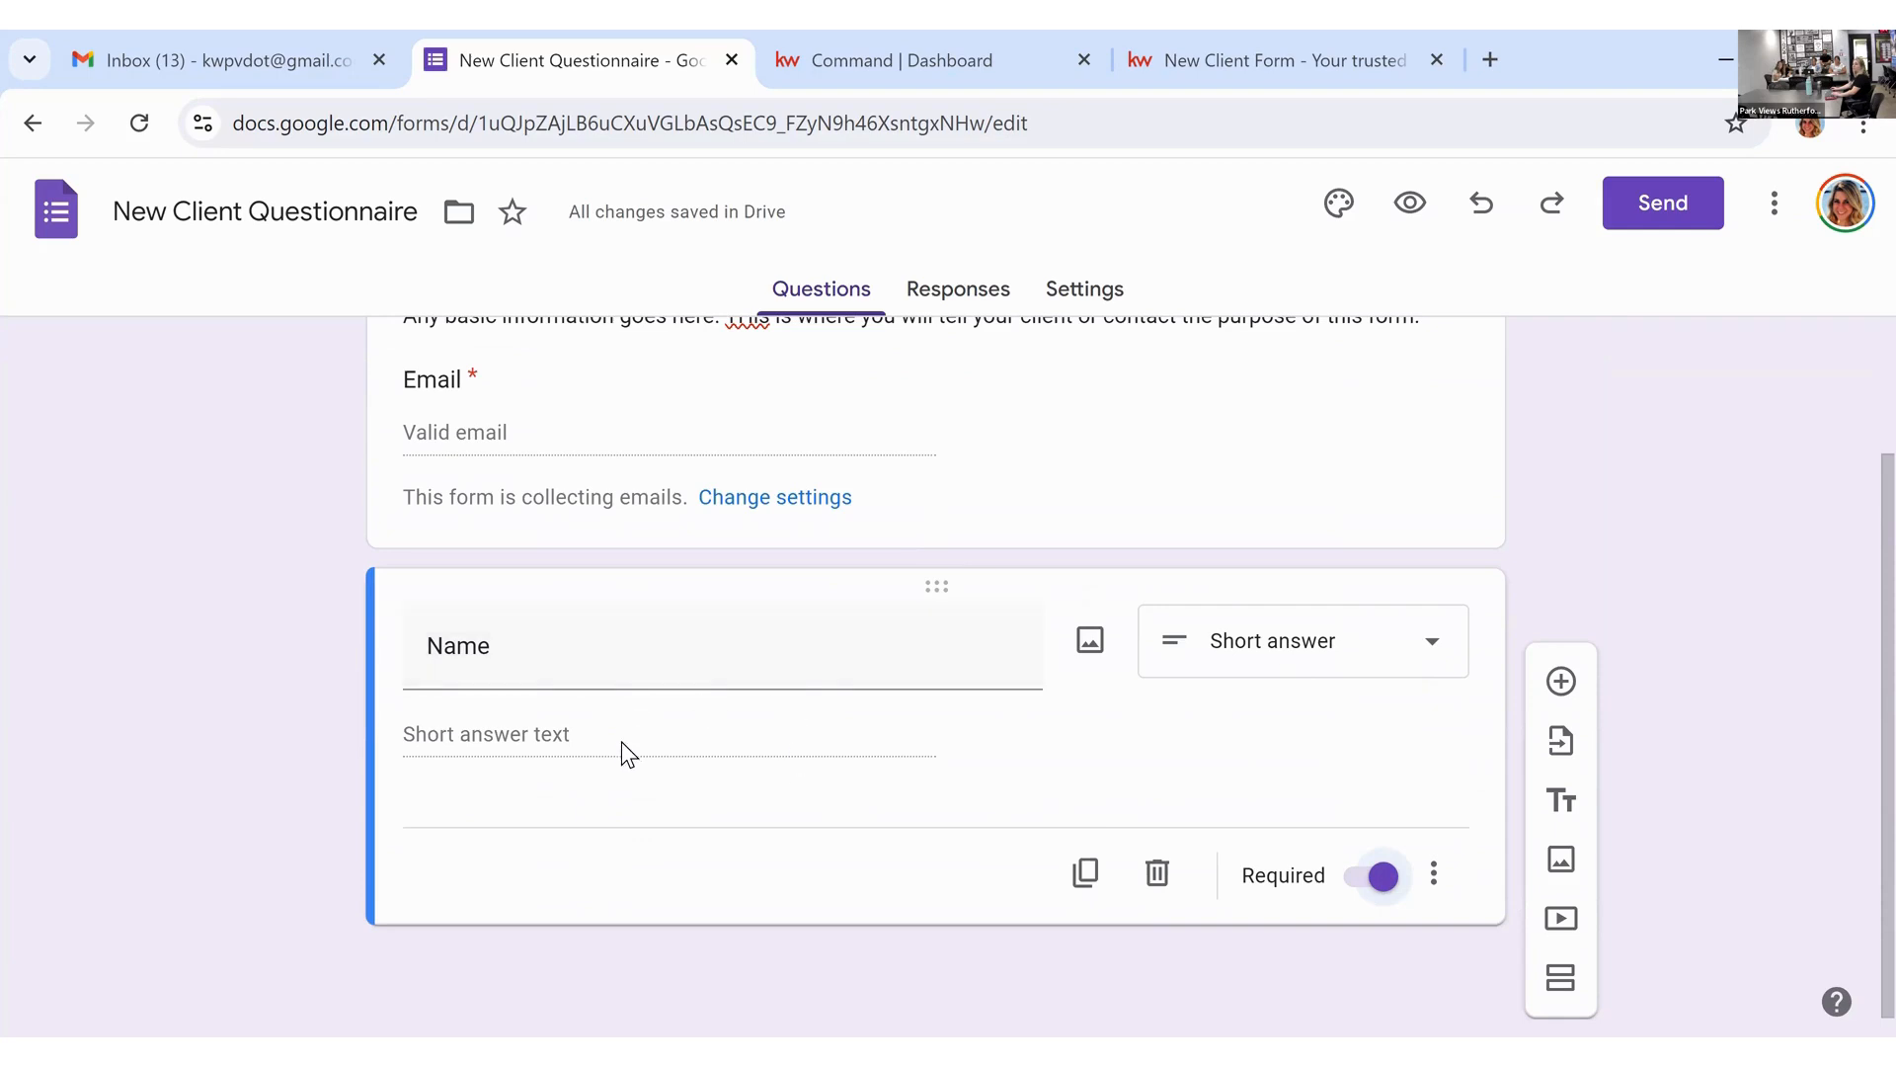
click(1433, 647)
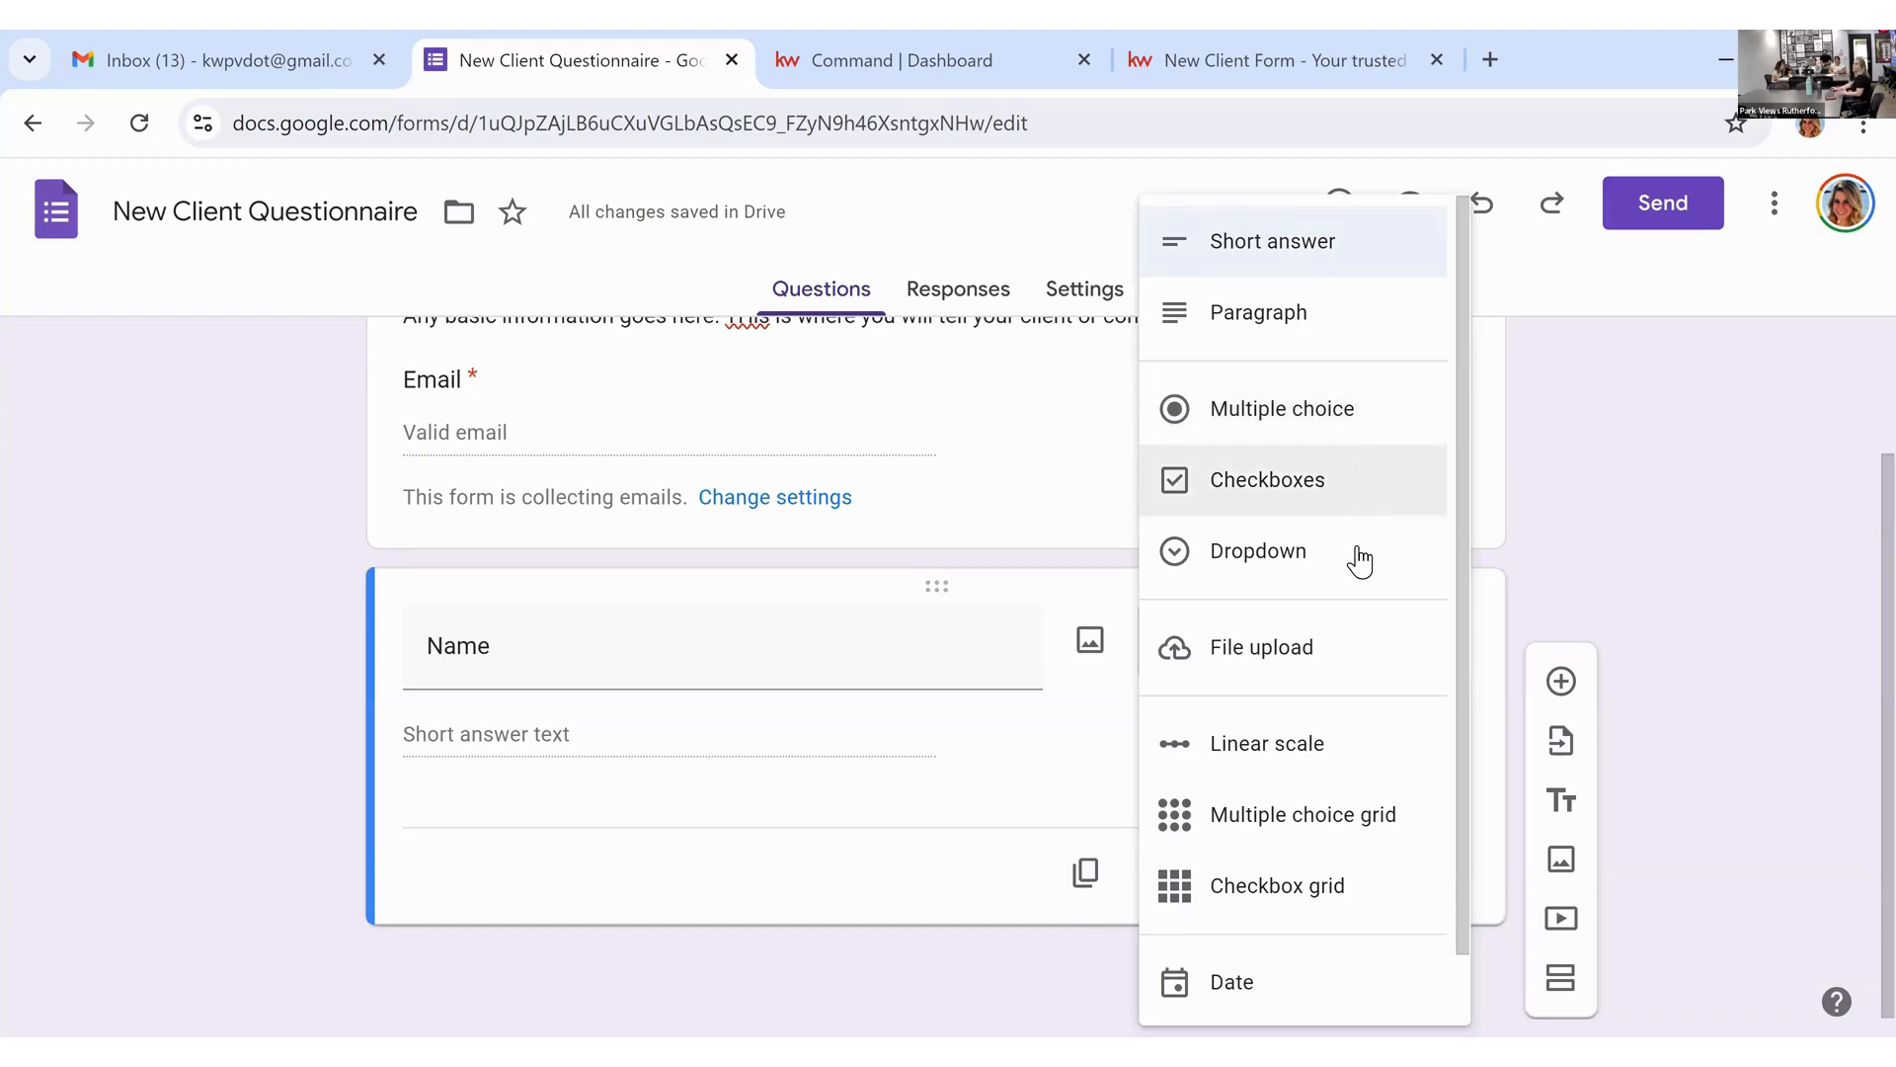
click(1321, 259)
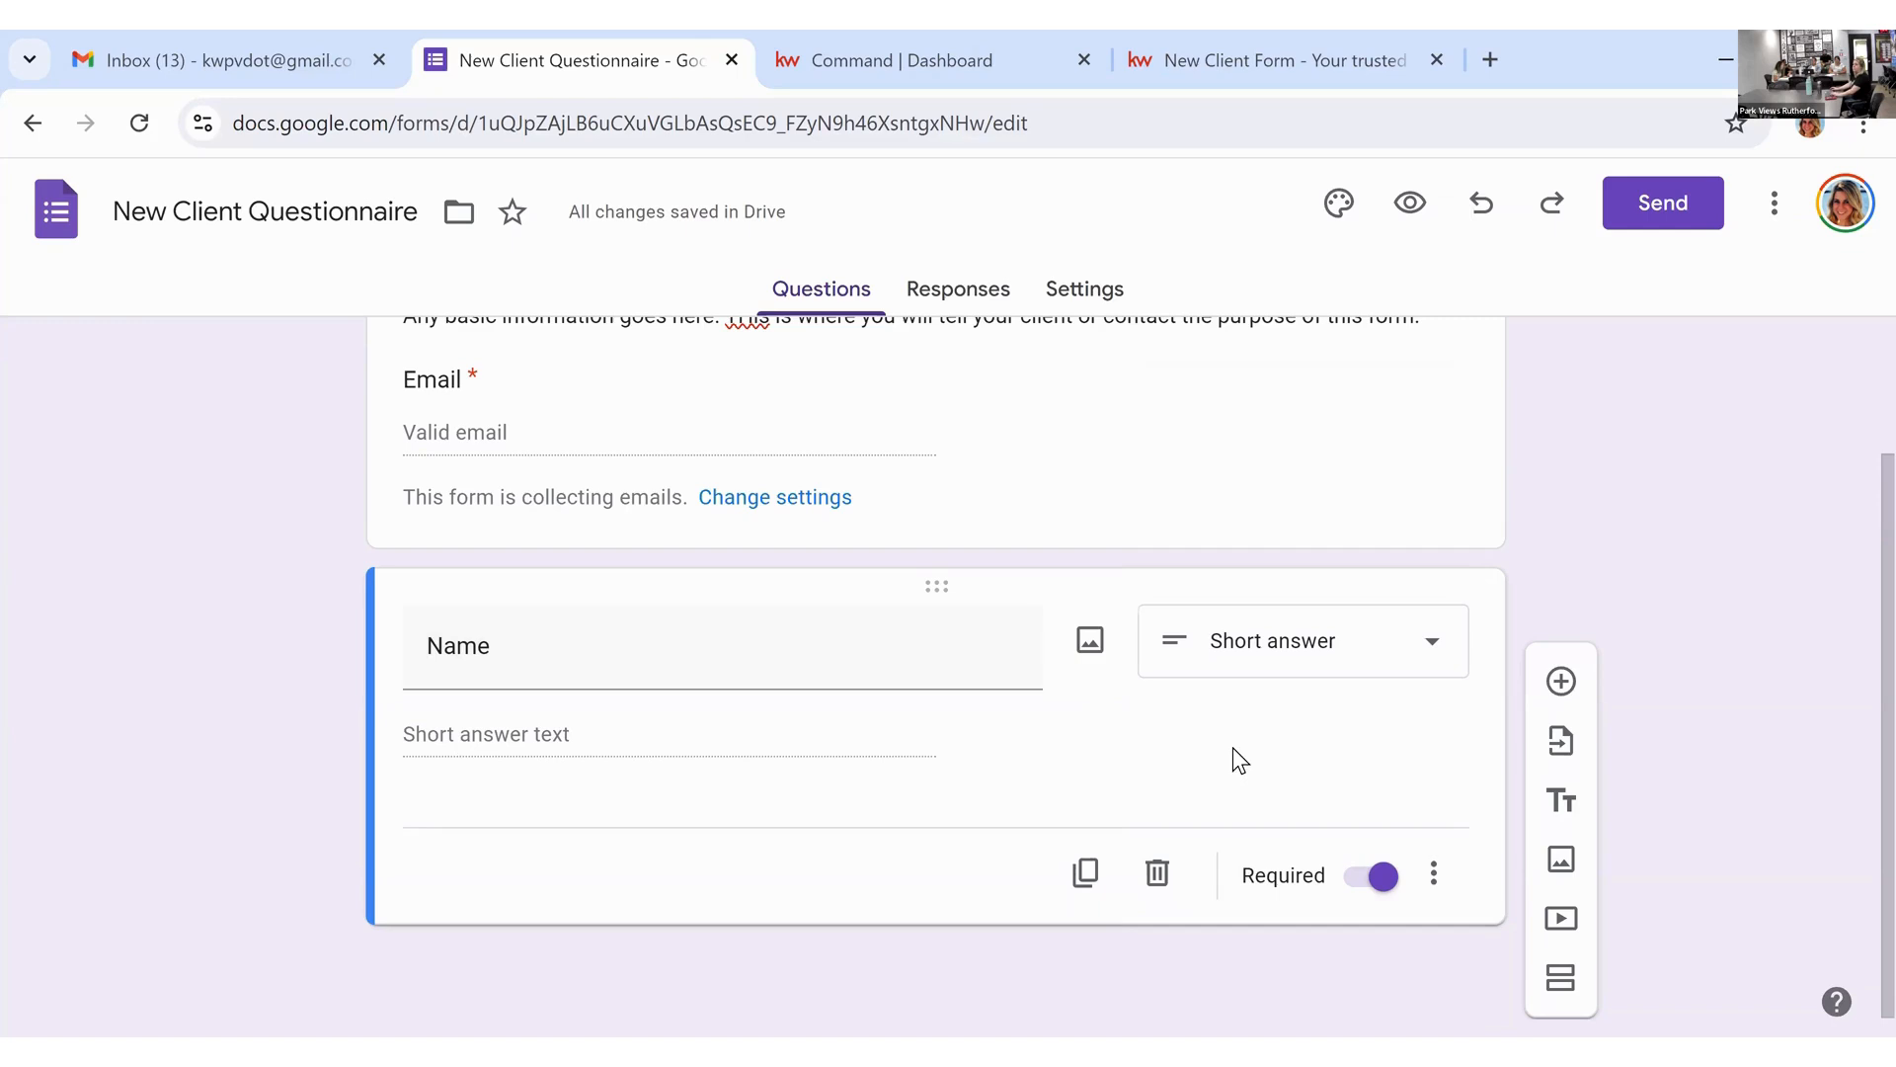
click(1087, 878)
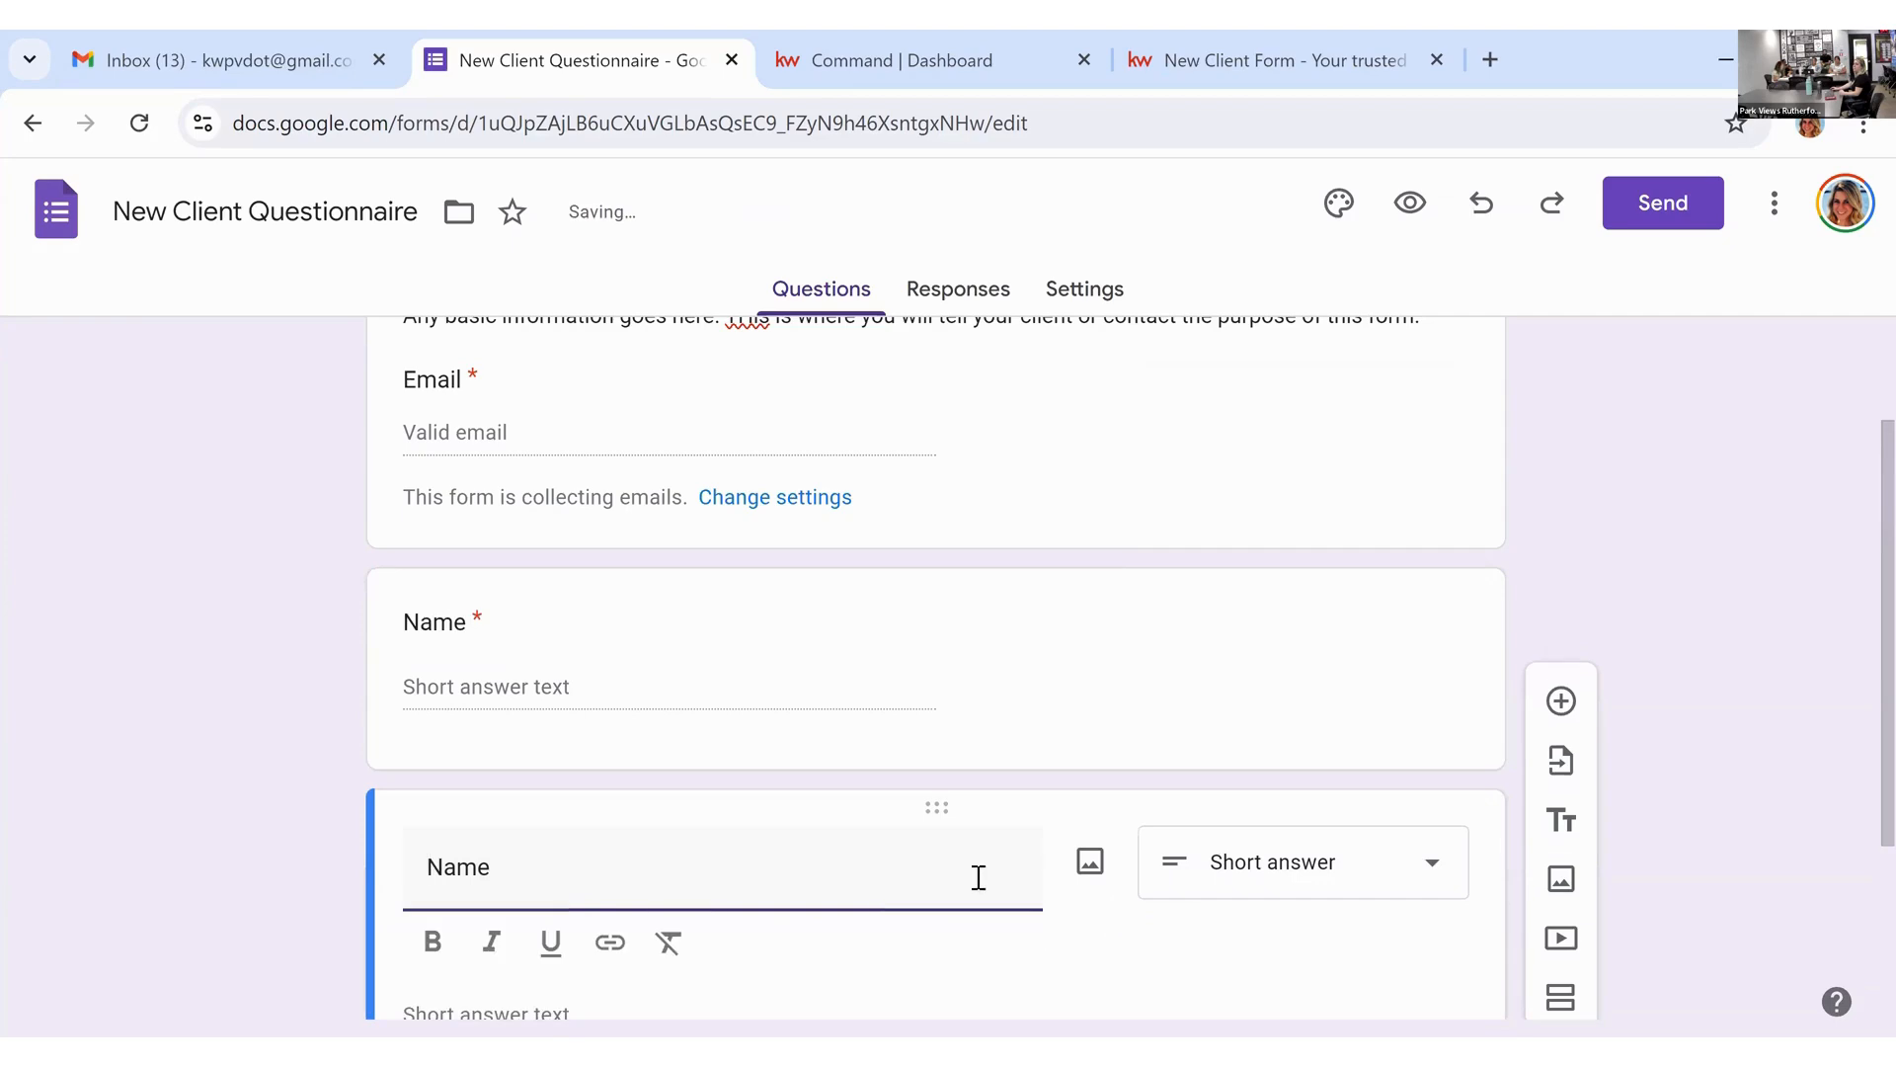
Step: Rename the copy to 'Phone Number', then add another copy titled 'Email Address'
double_click(432, 837)
text(Ph)
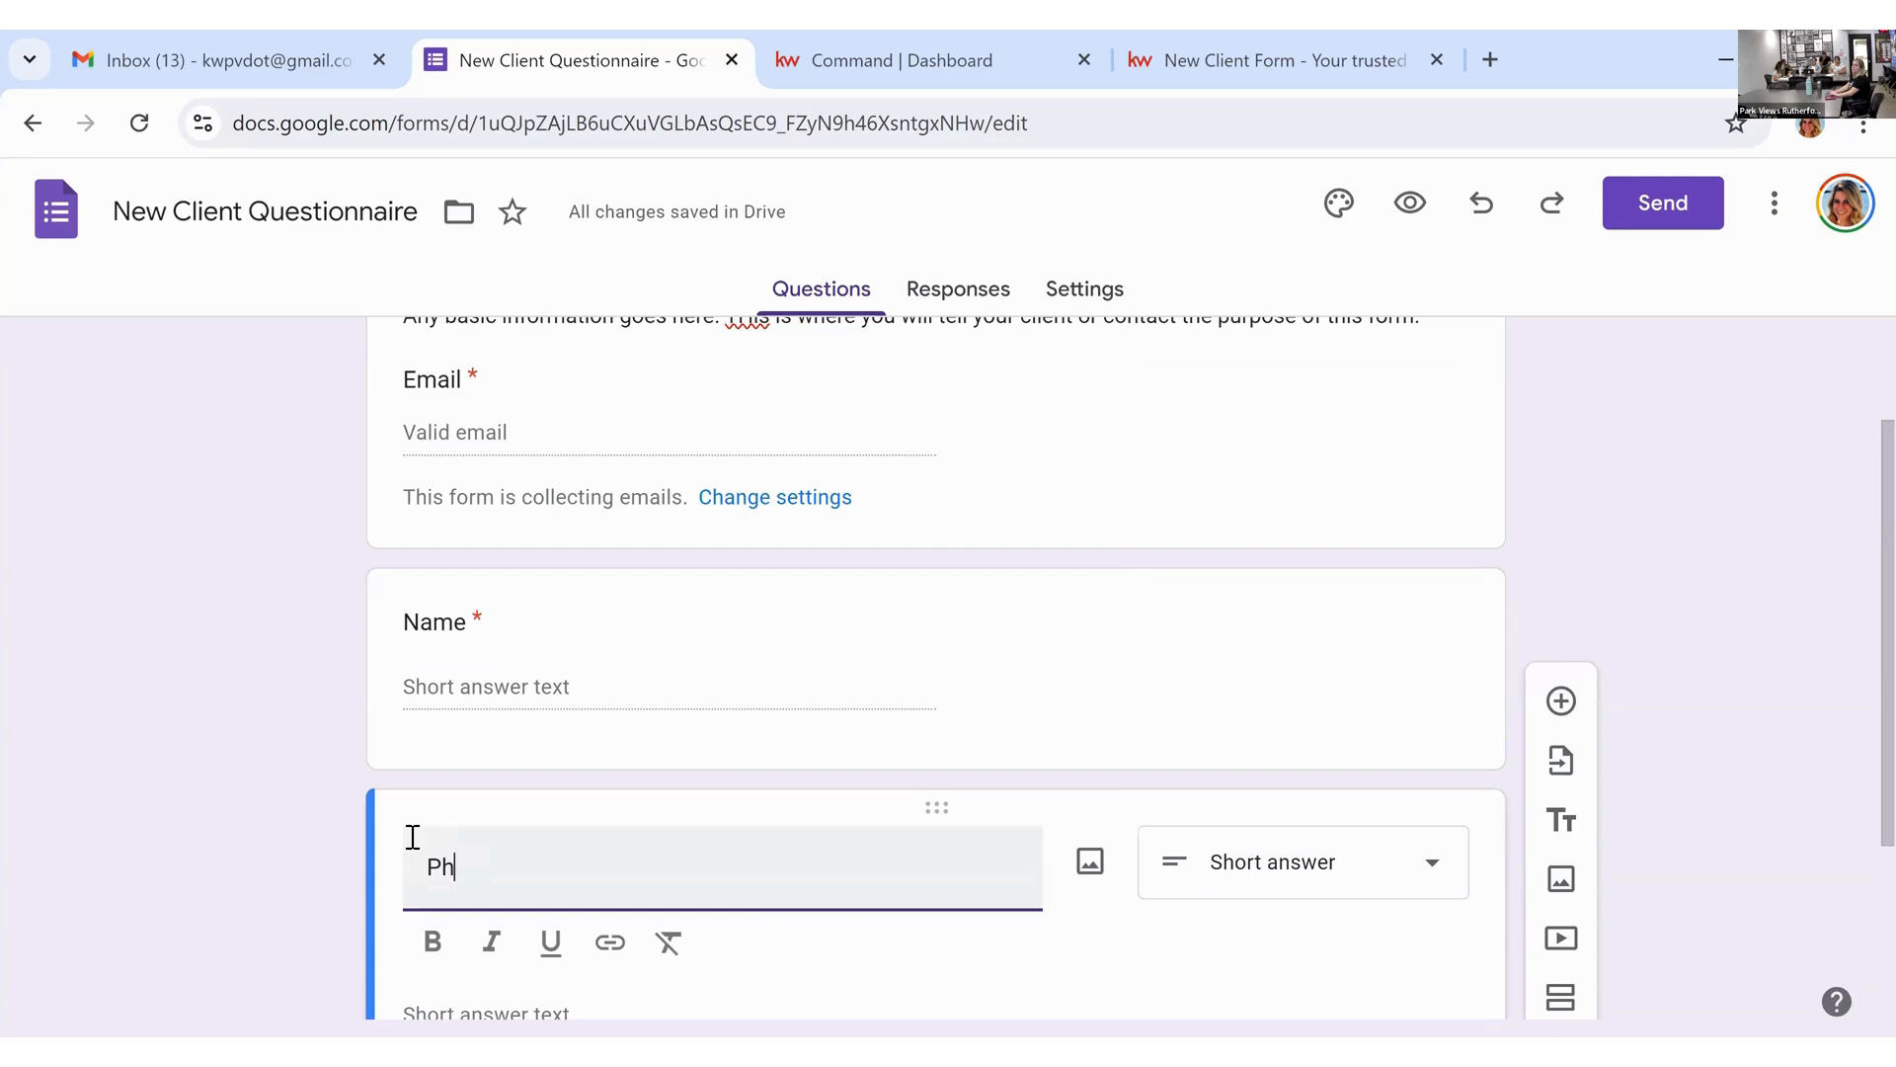
text(one Number)
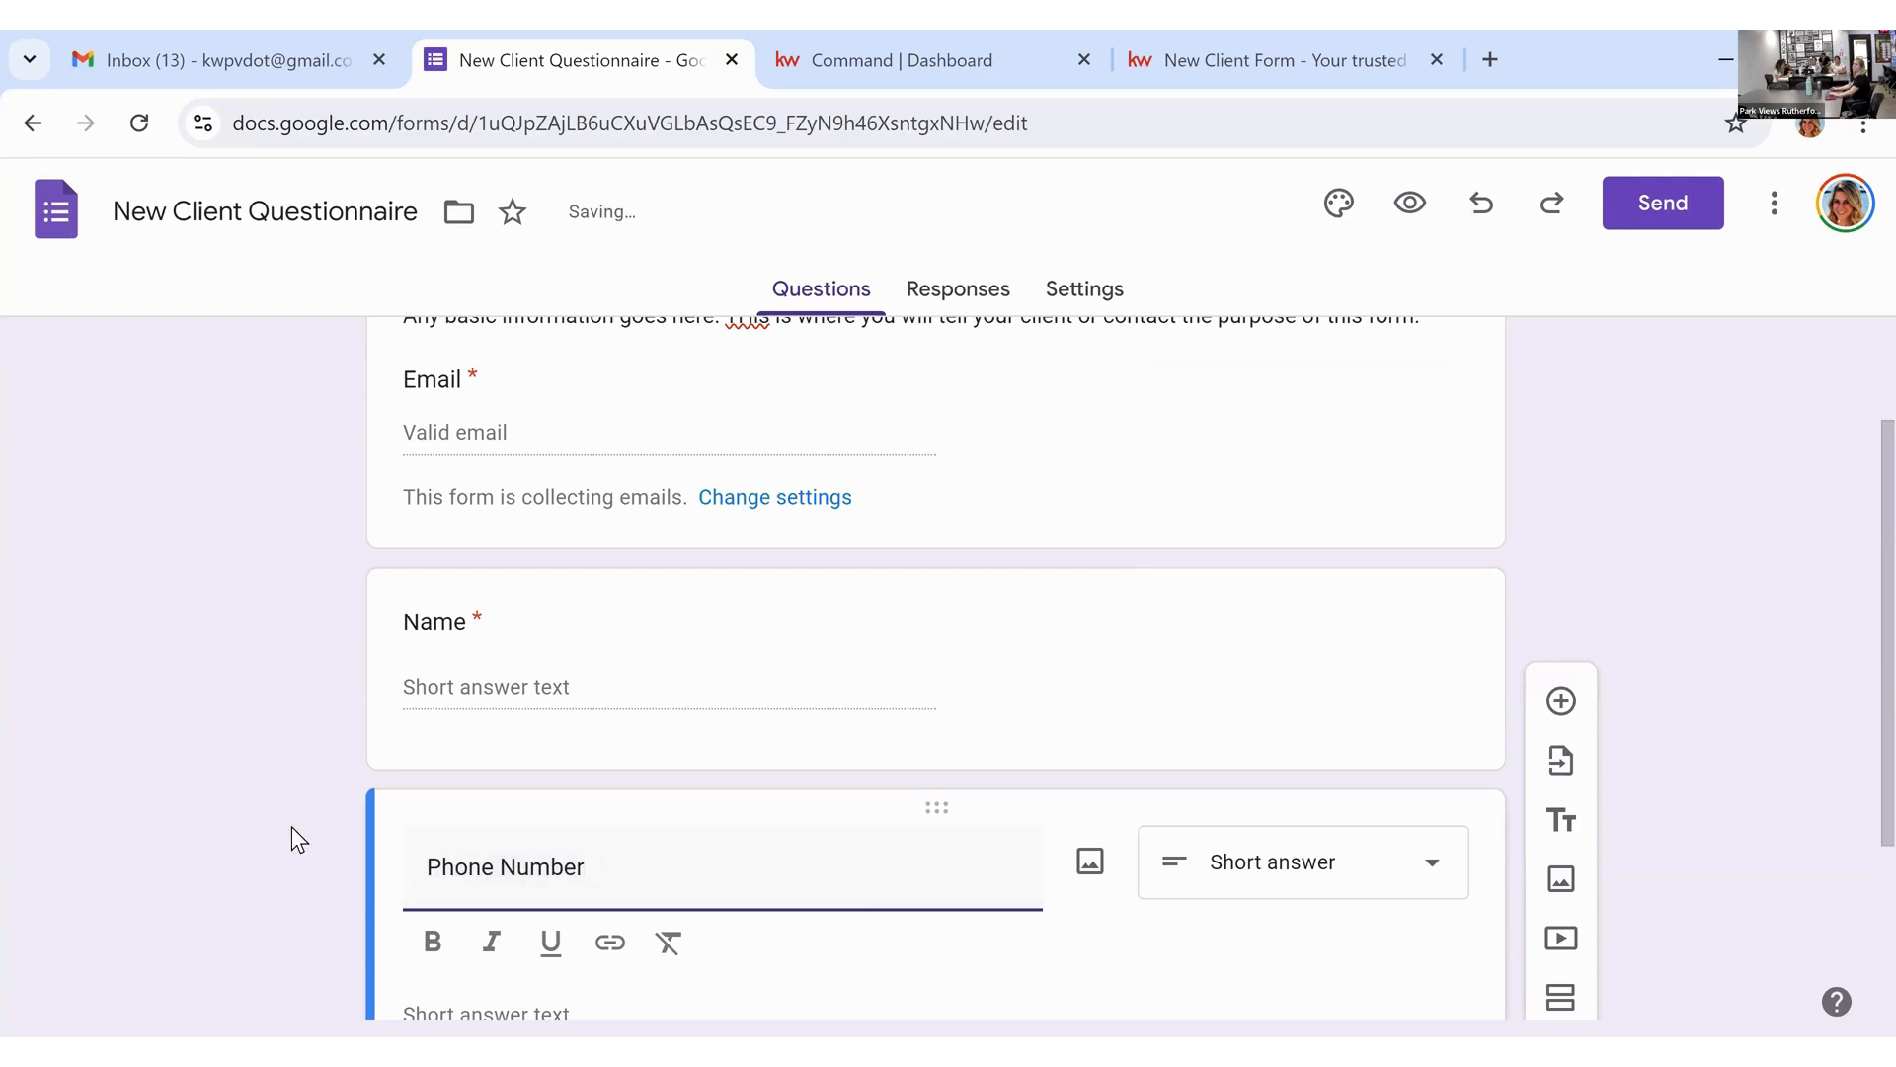
click(293, 827)
scroll(293, 828, down, 3)
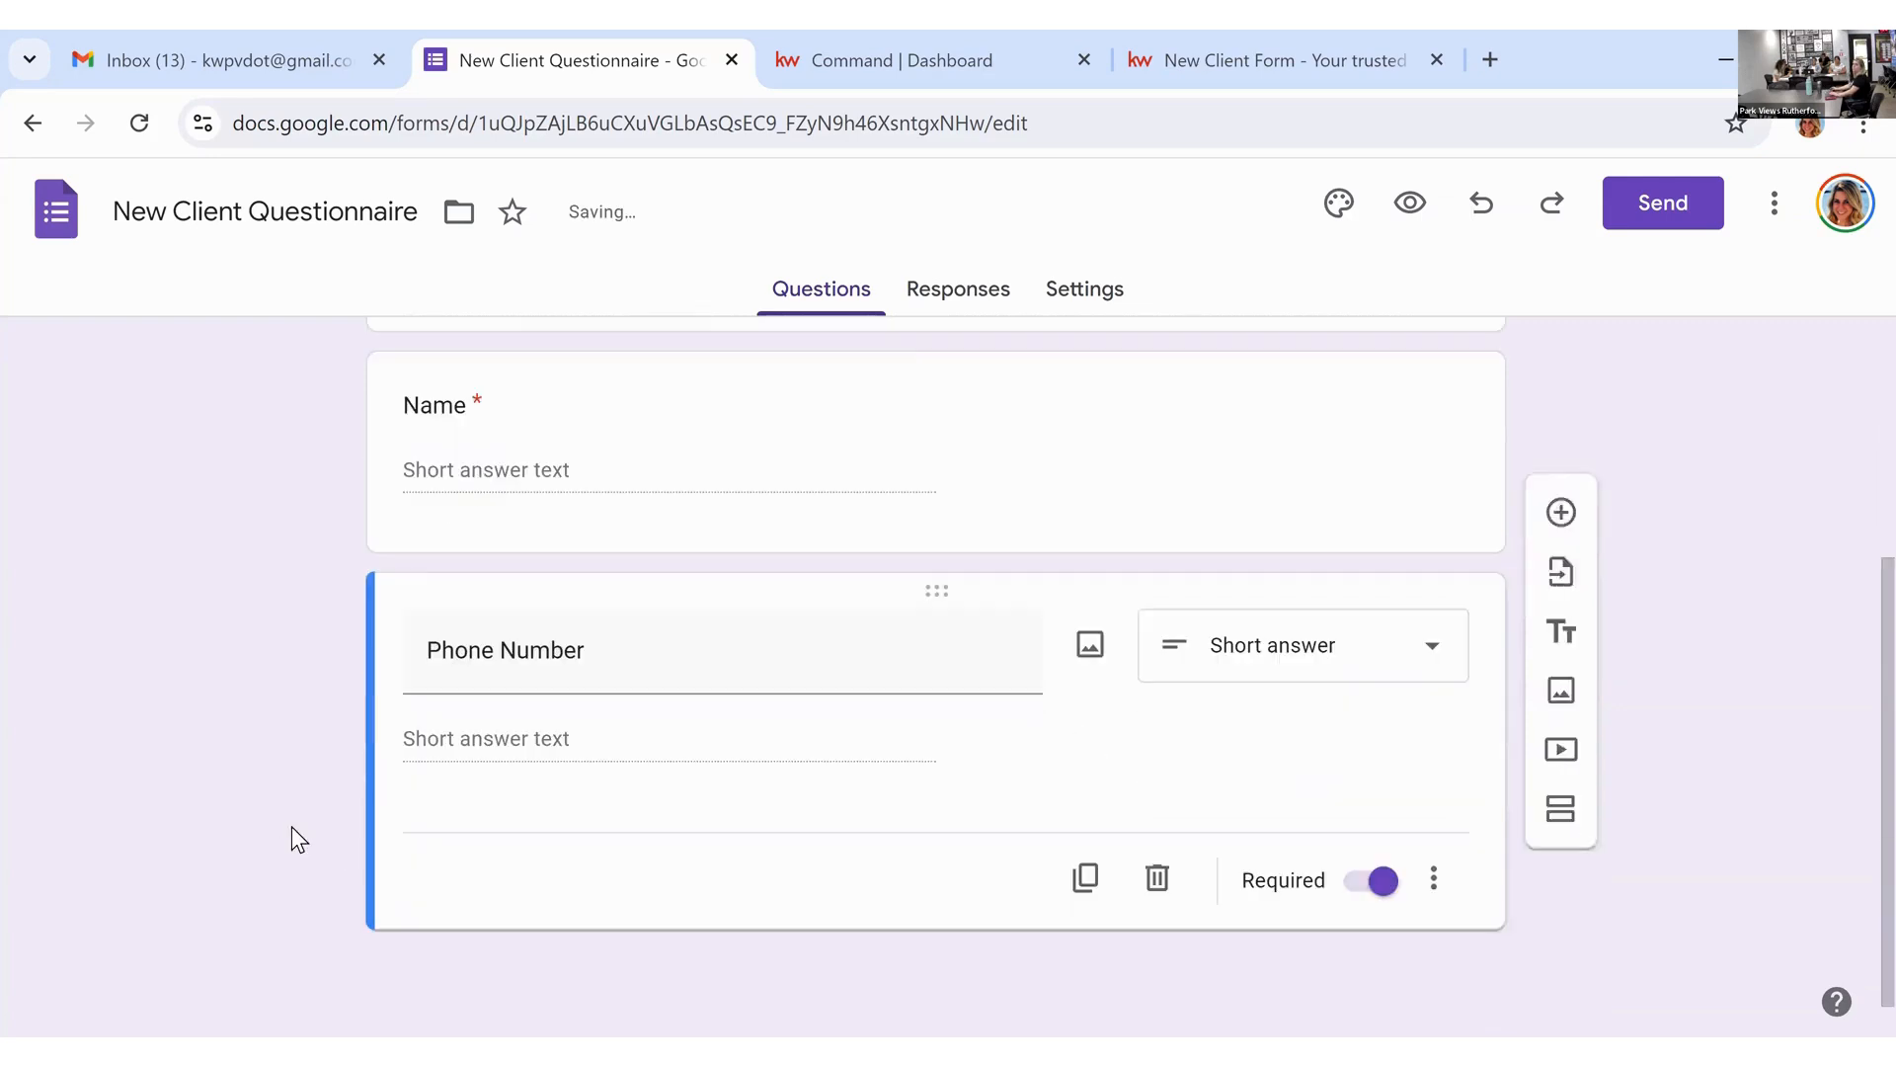
click(1090, 879)
drag(712, 860, 351, 833)
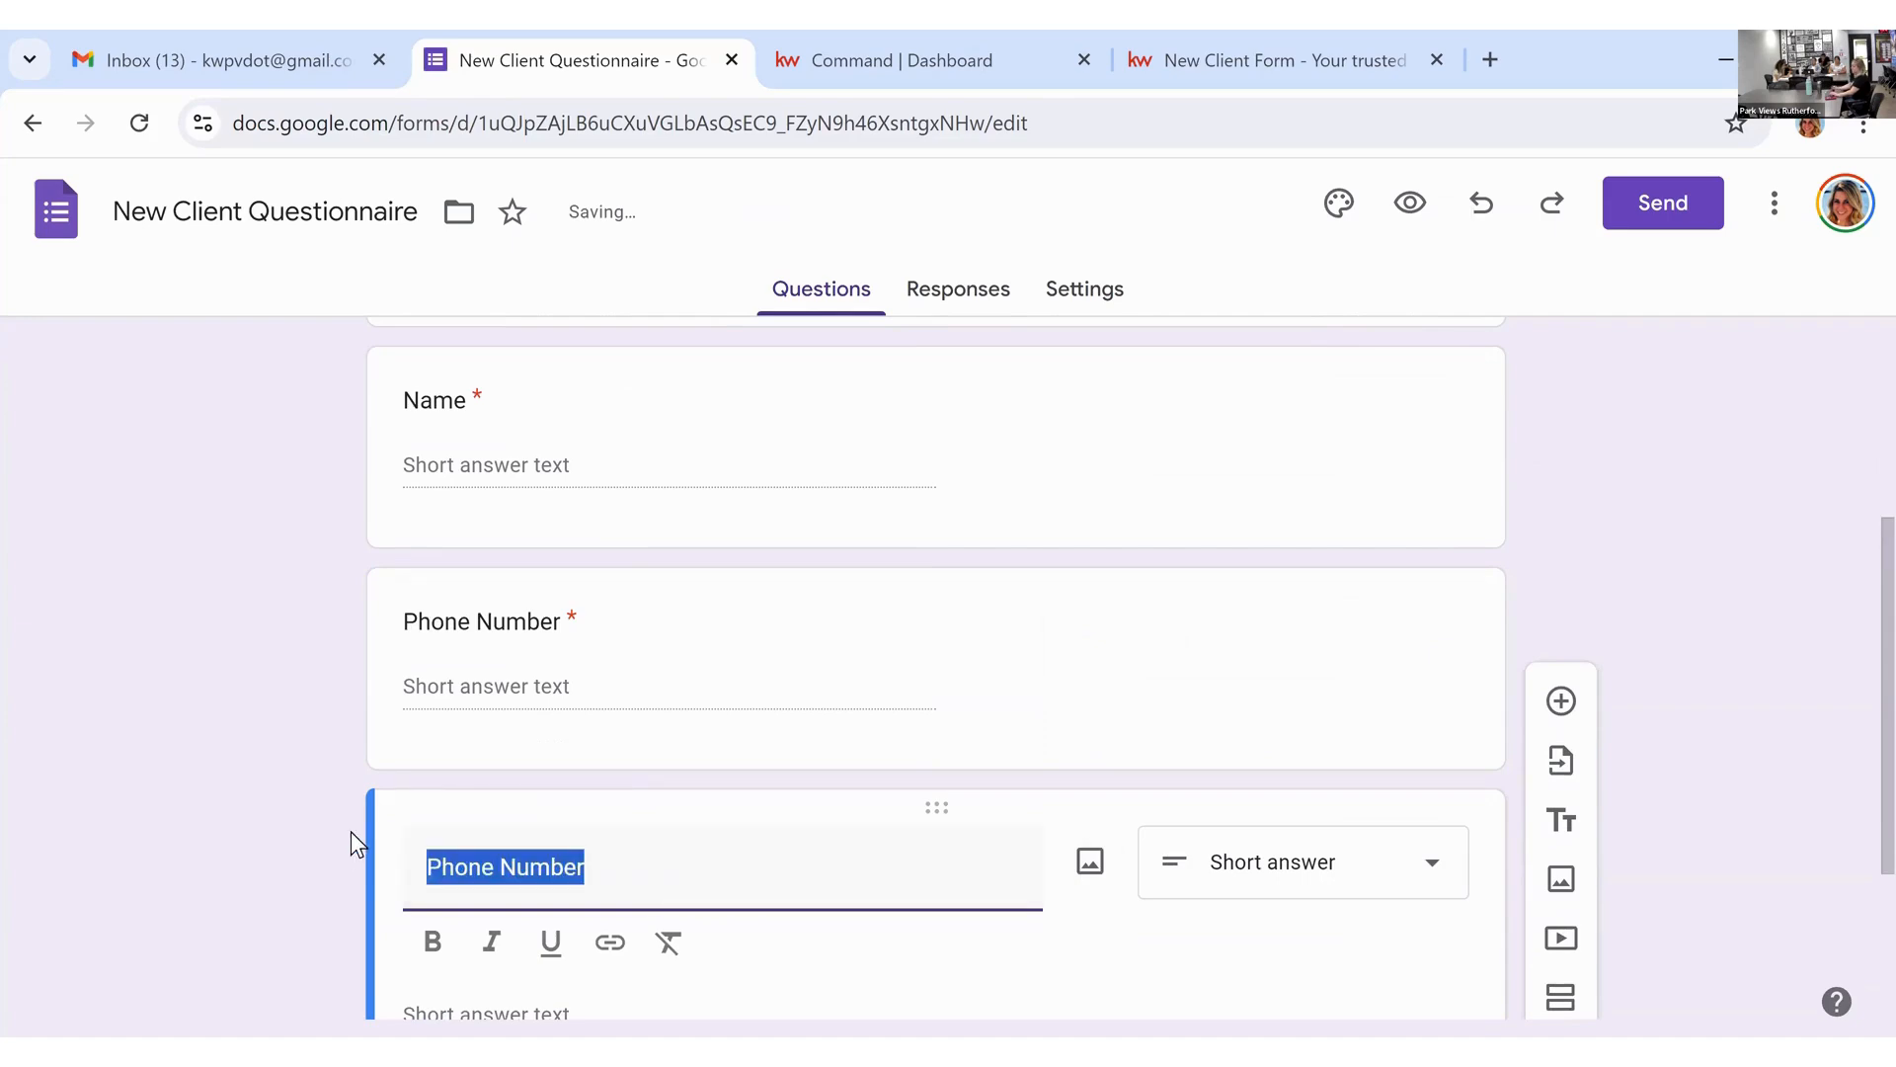
text(Email Addre)
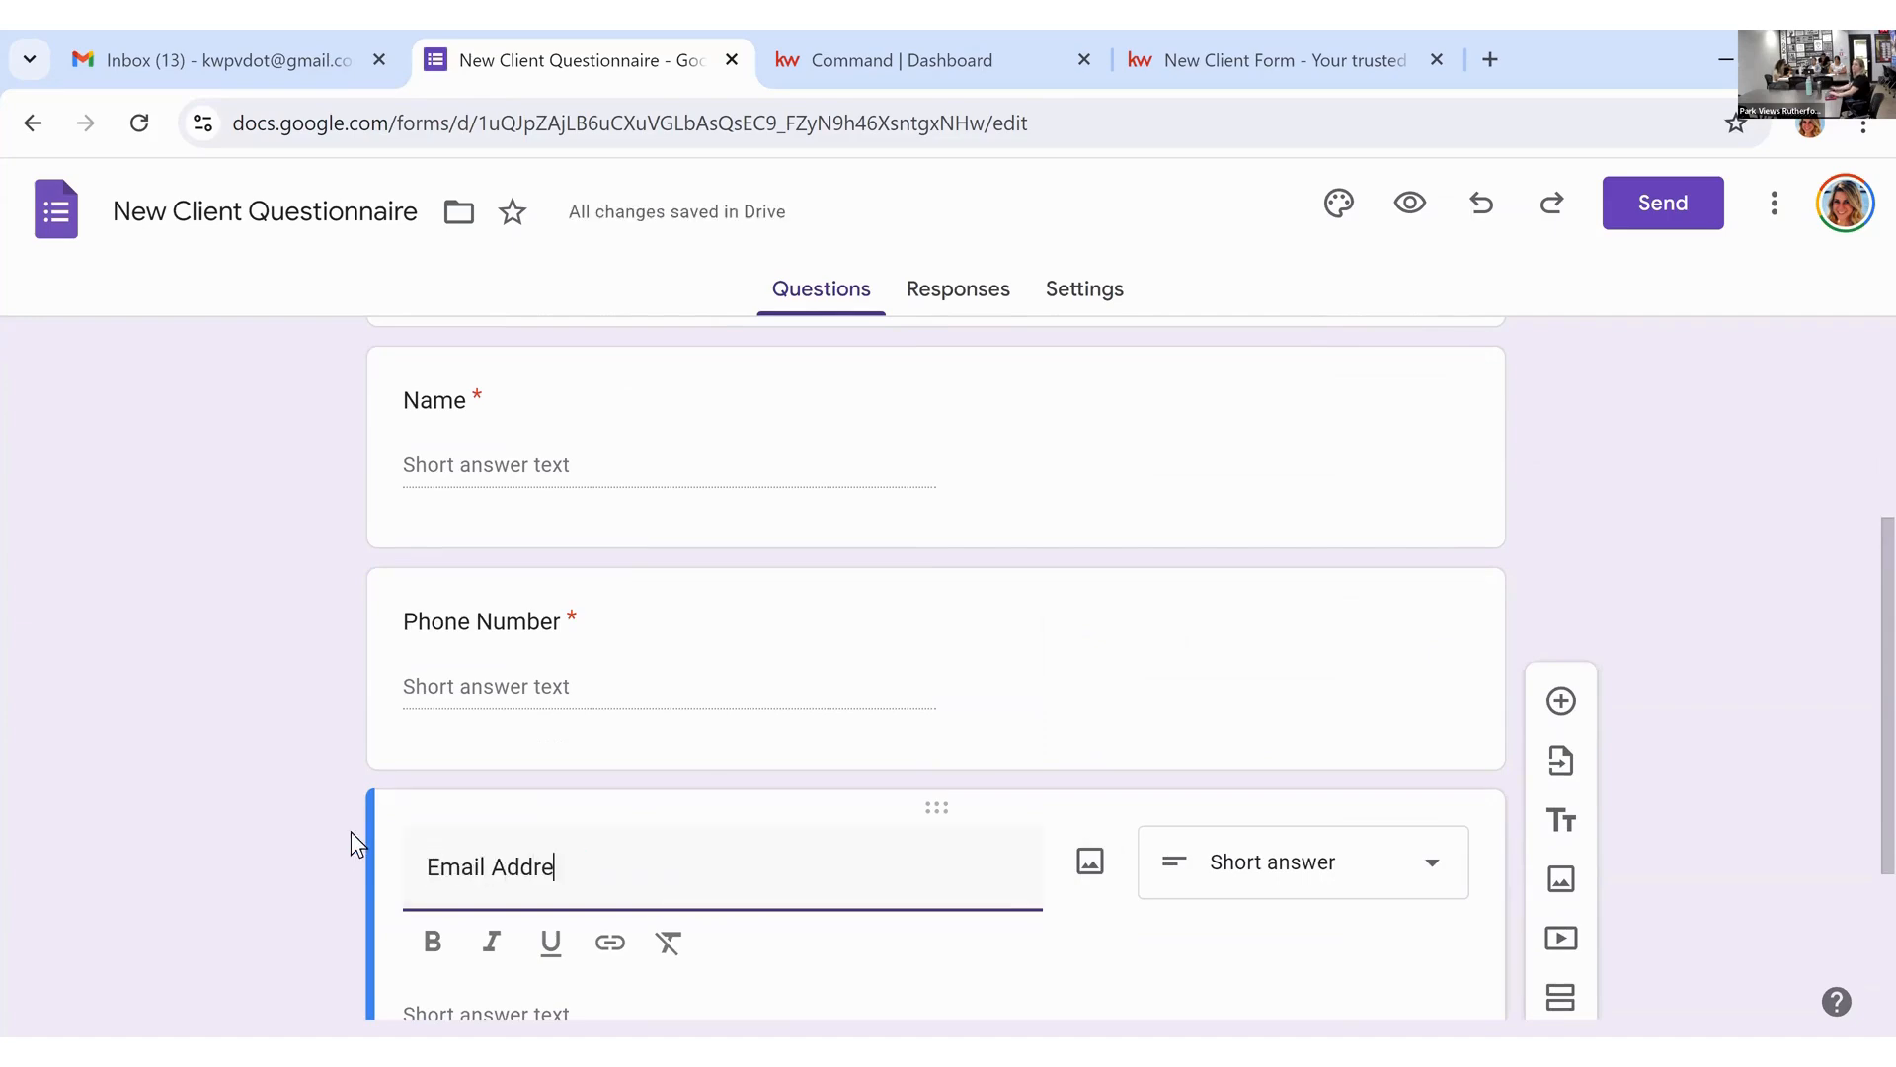
text(ss)
scroll(928, 781, down, 3)
click(1076, 857)
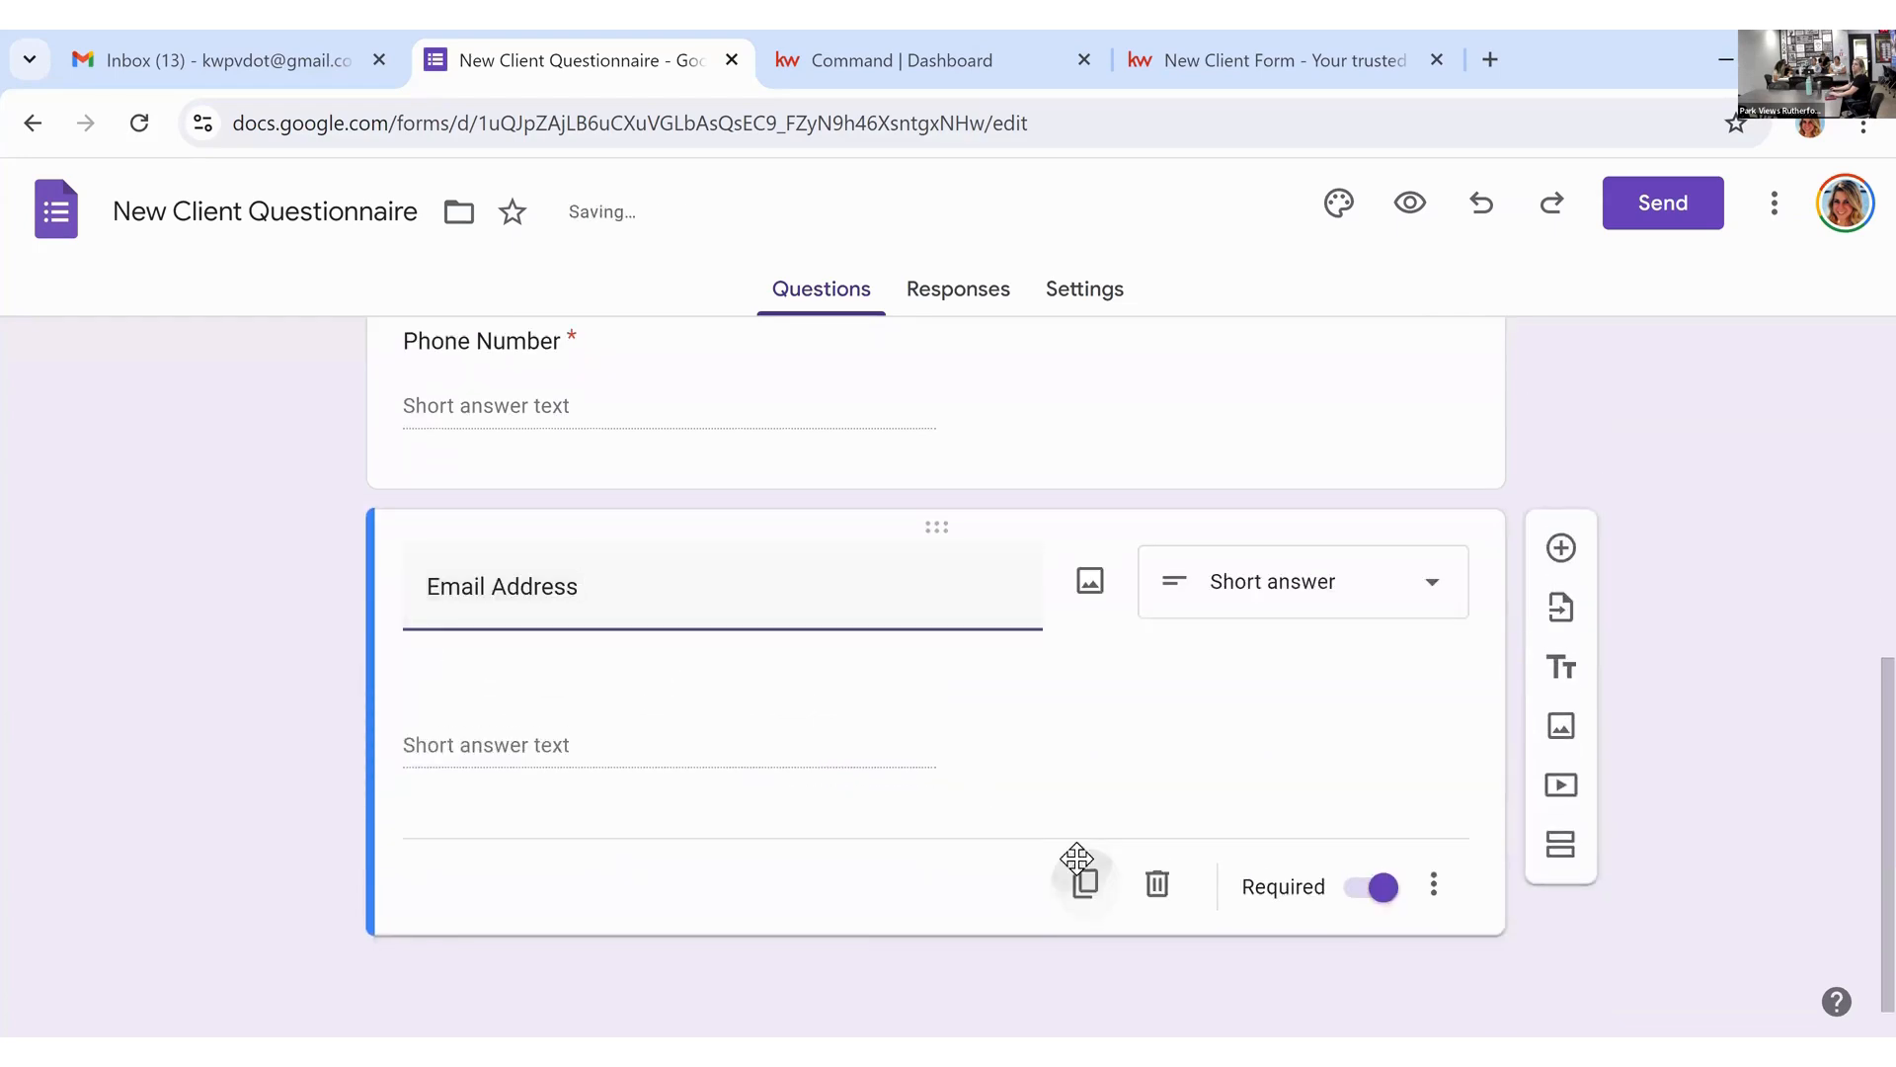
Step: Duplicate the Email Address question and retitle the copy 'Home Address'
click(1076, 857)
text(HOme )
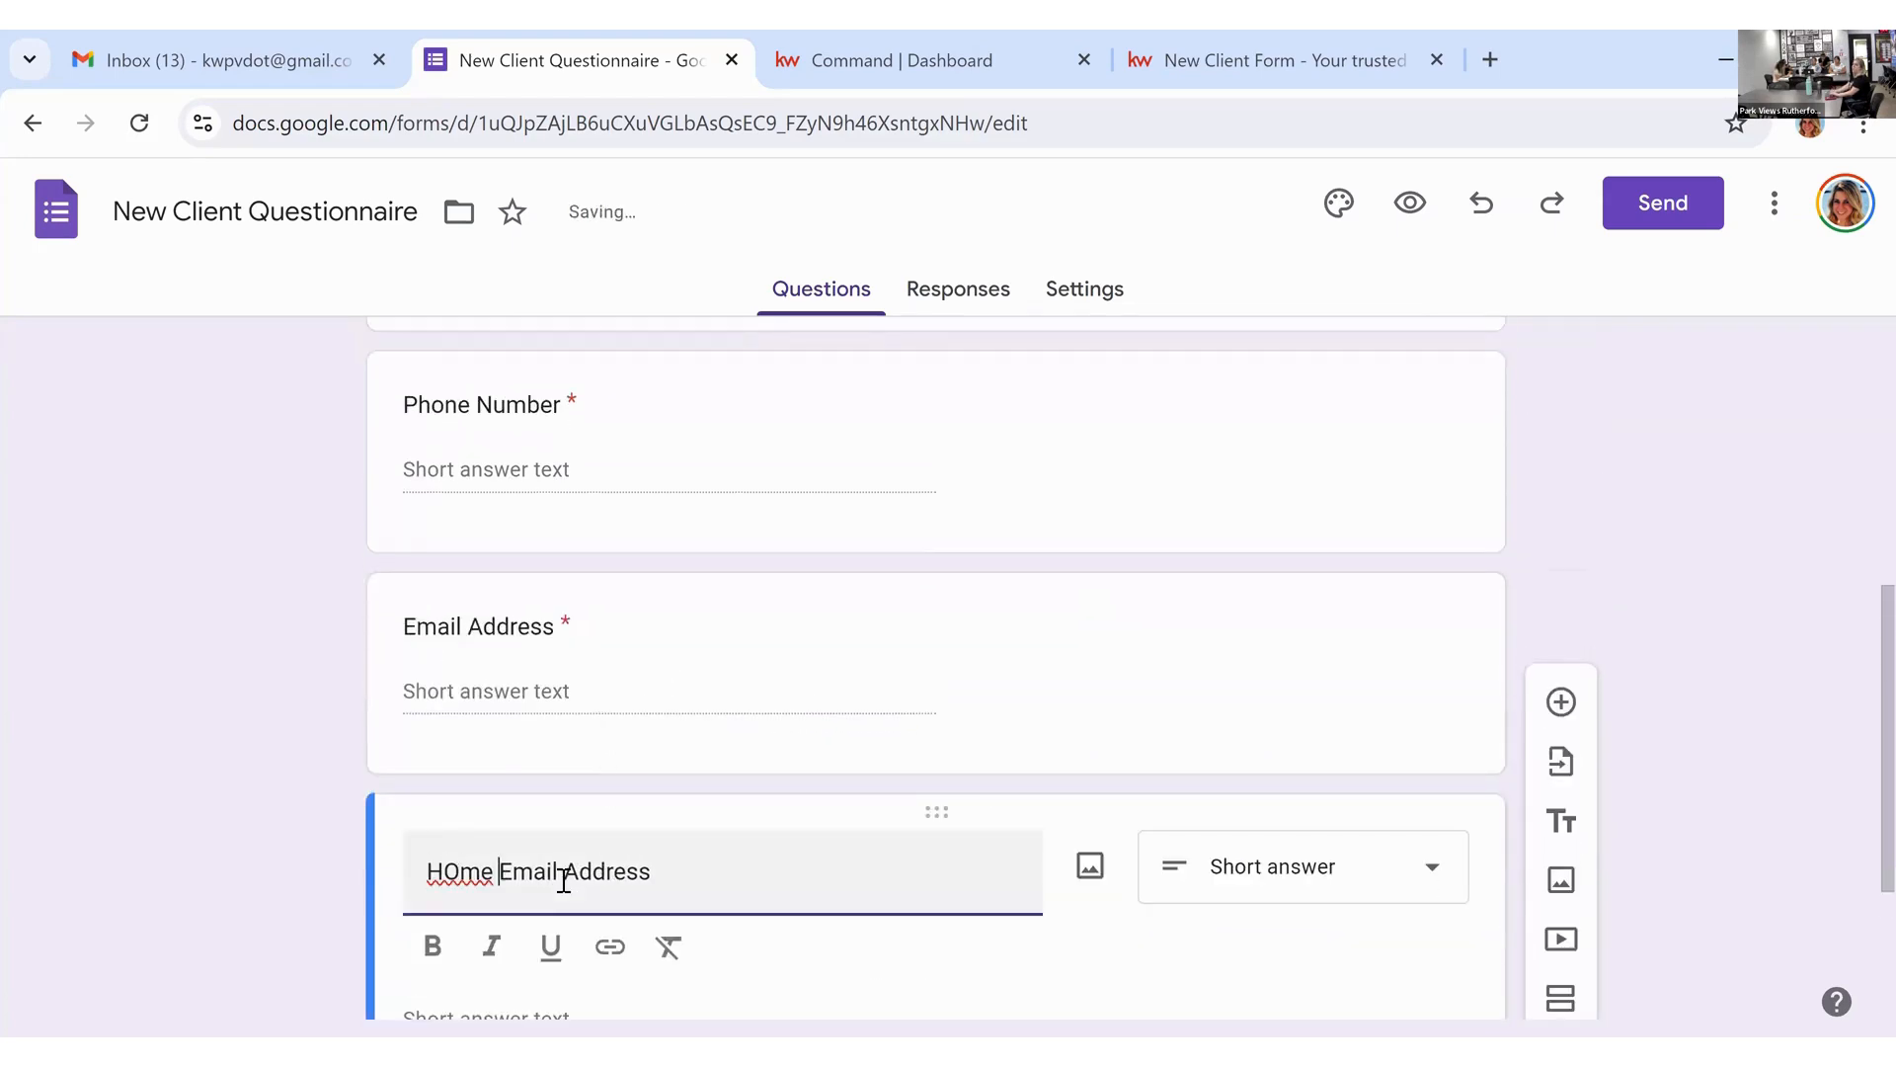
text(Add)
triple_click(563, 879)
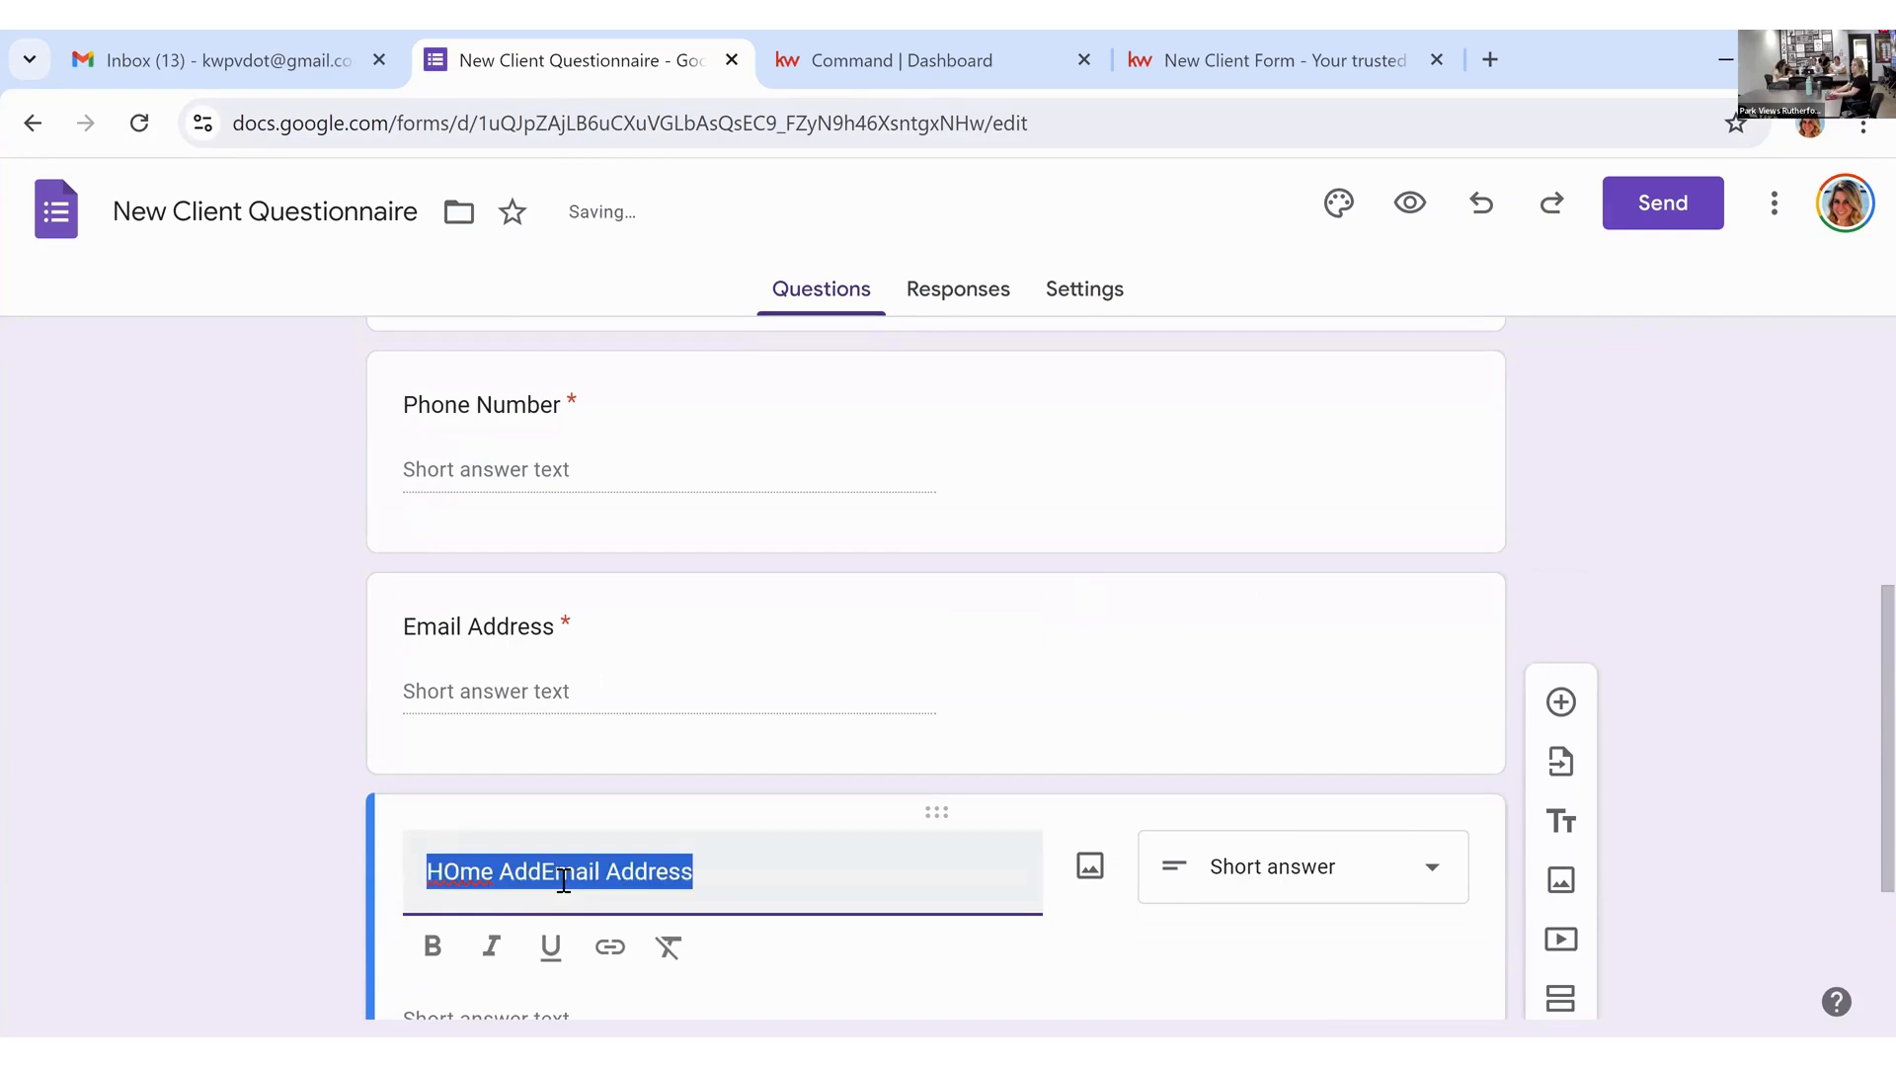
text(Home Address)
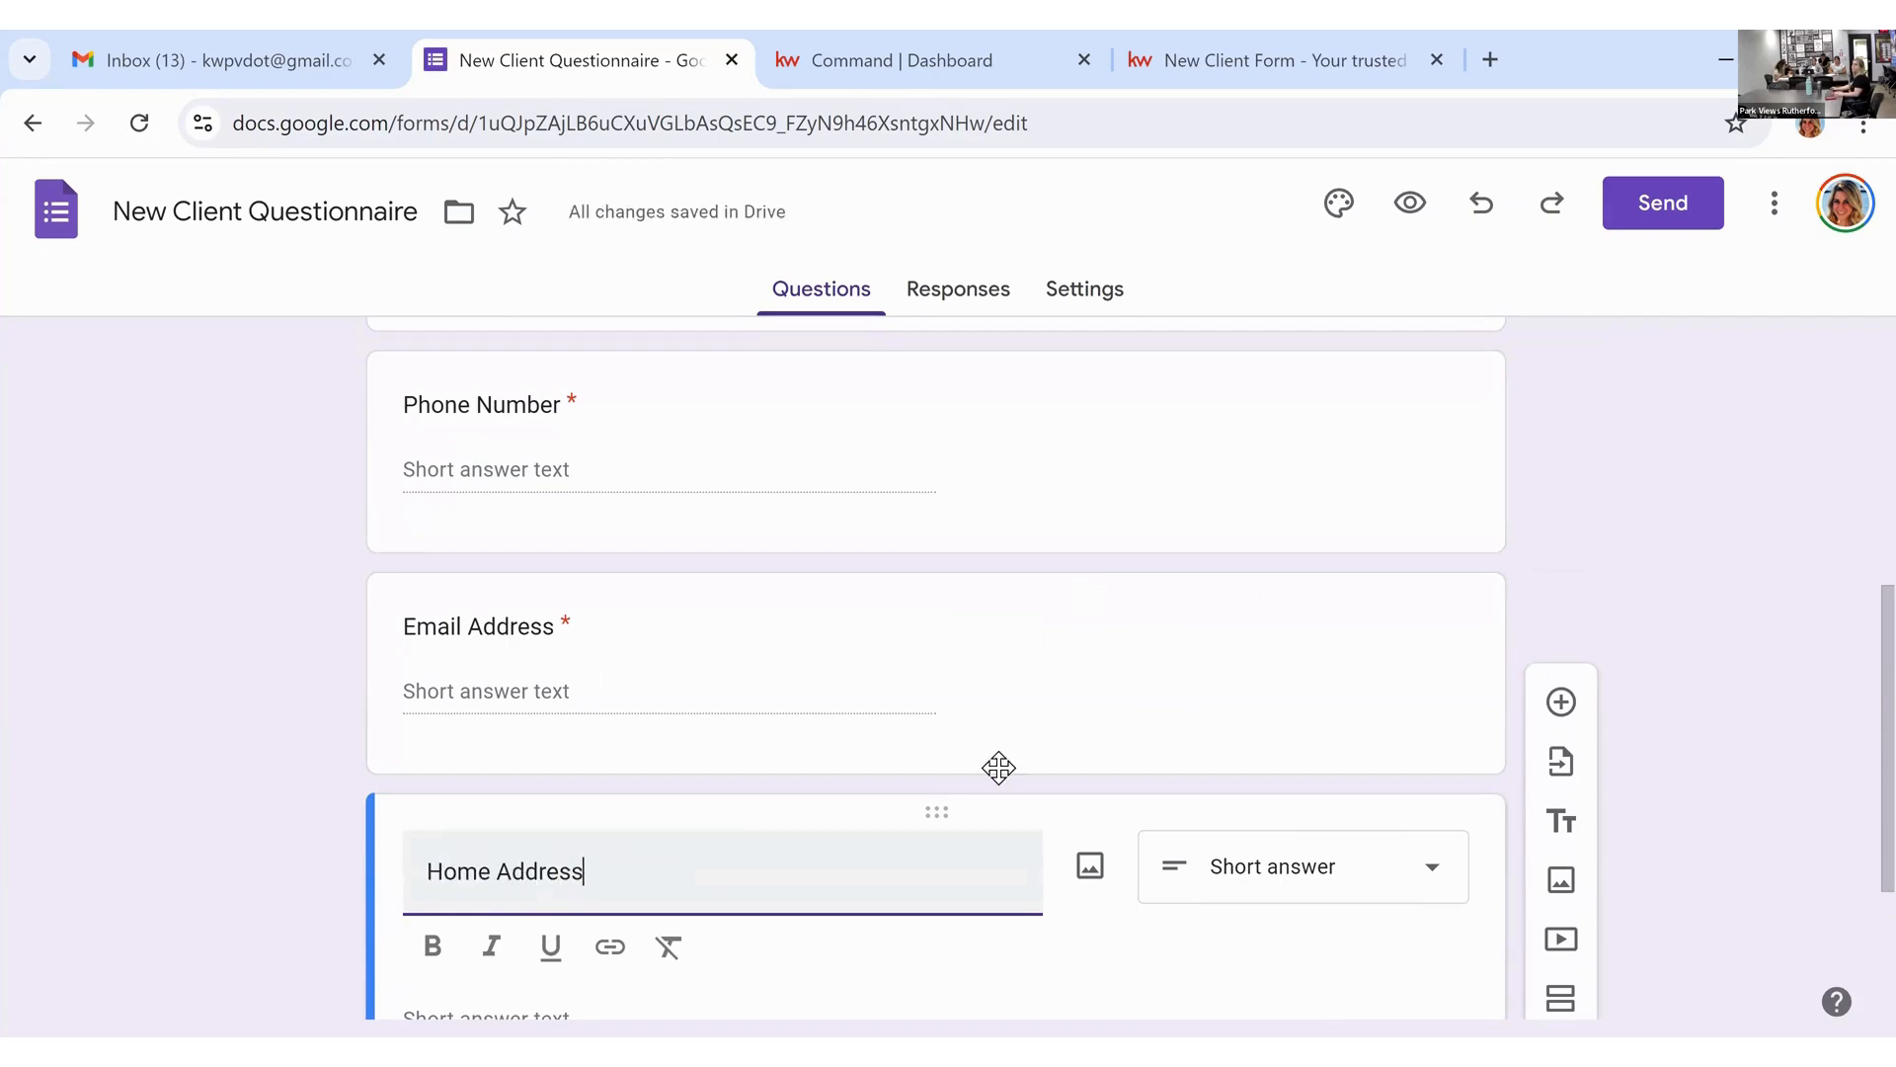
click(1630, 639)
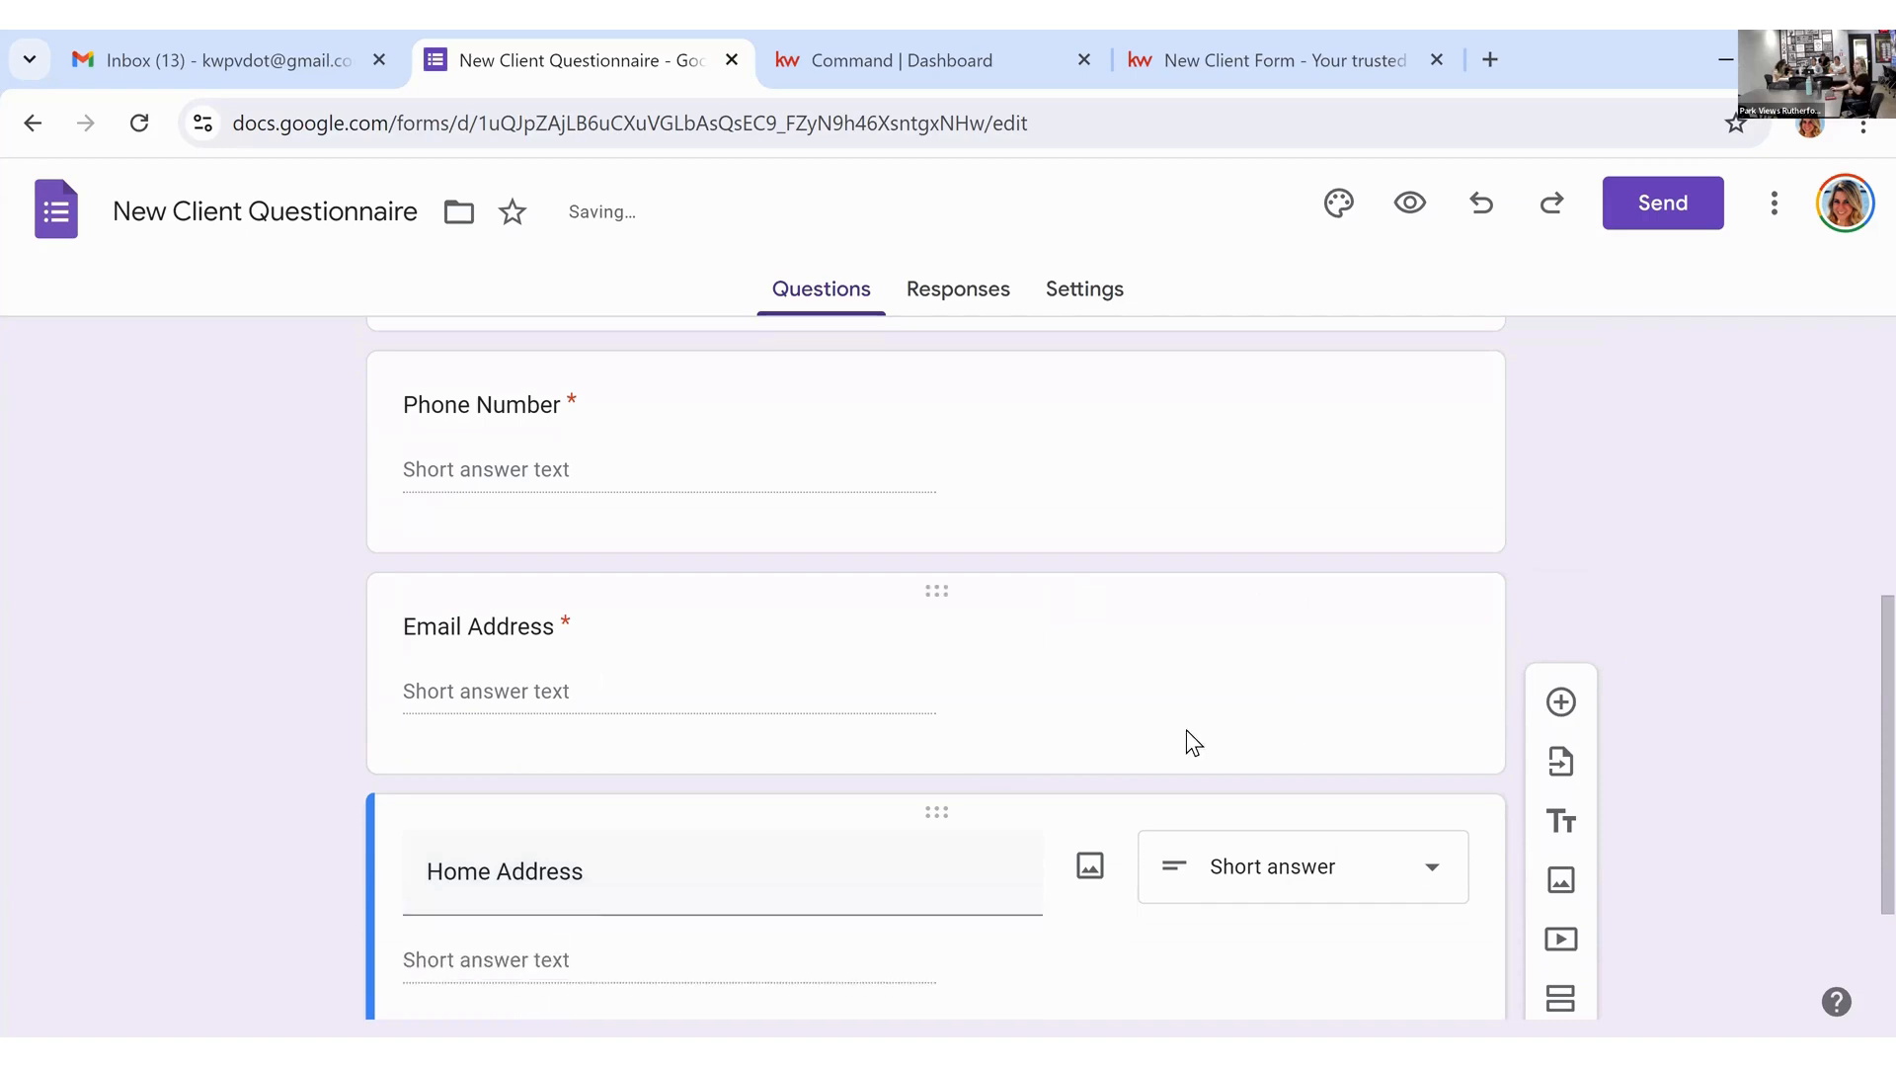
scroll(1187, 729, up, 3)
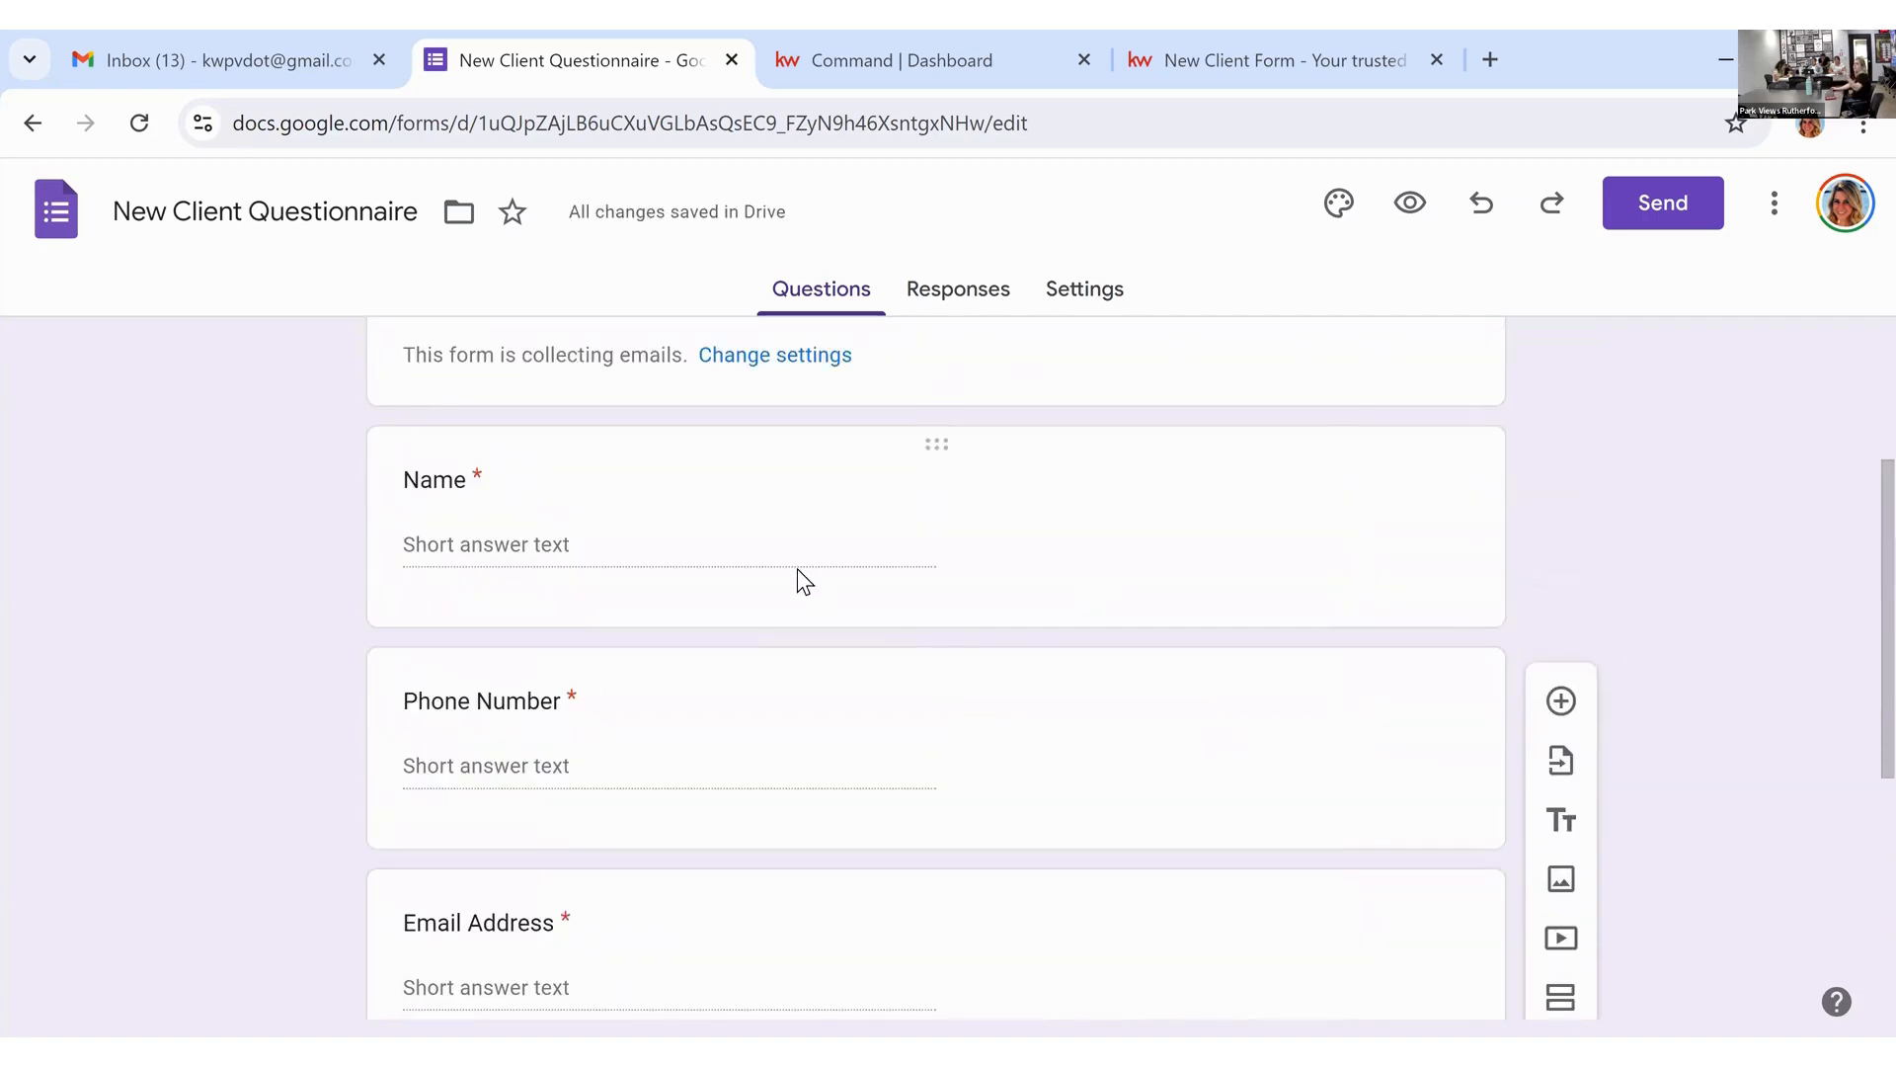
scroll(797, 567, down, 3)
scroll(771, 642, down, 3)
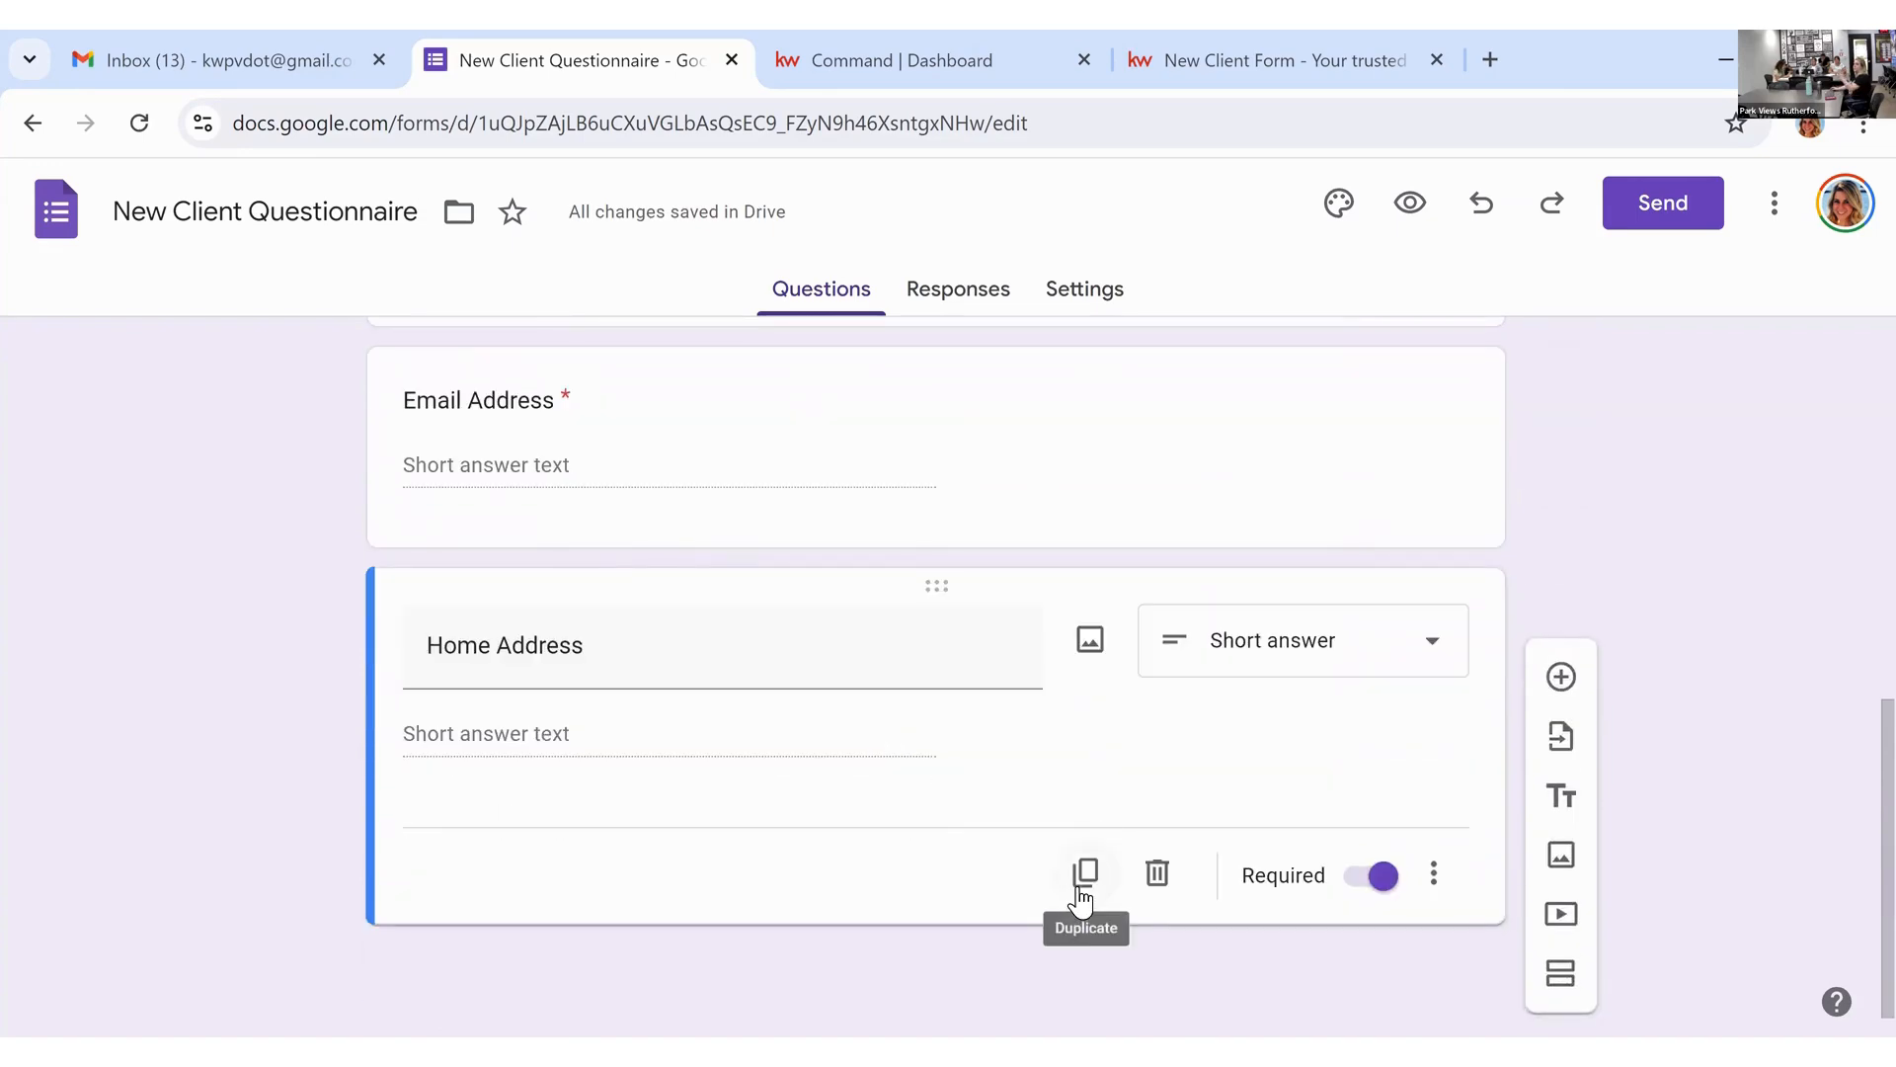
Step: Duplicate the Home Address question and change the copy to Checkboxes
click(1079, 877)
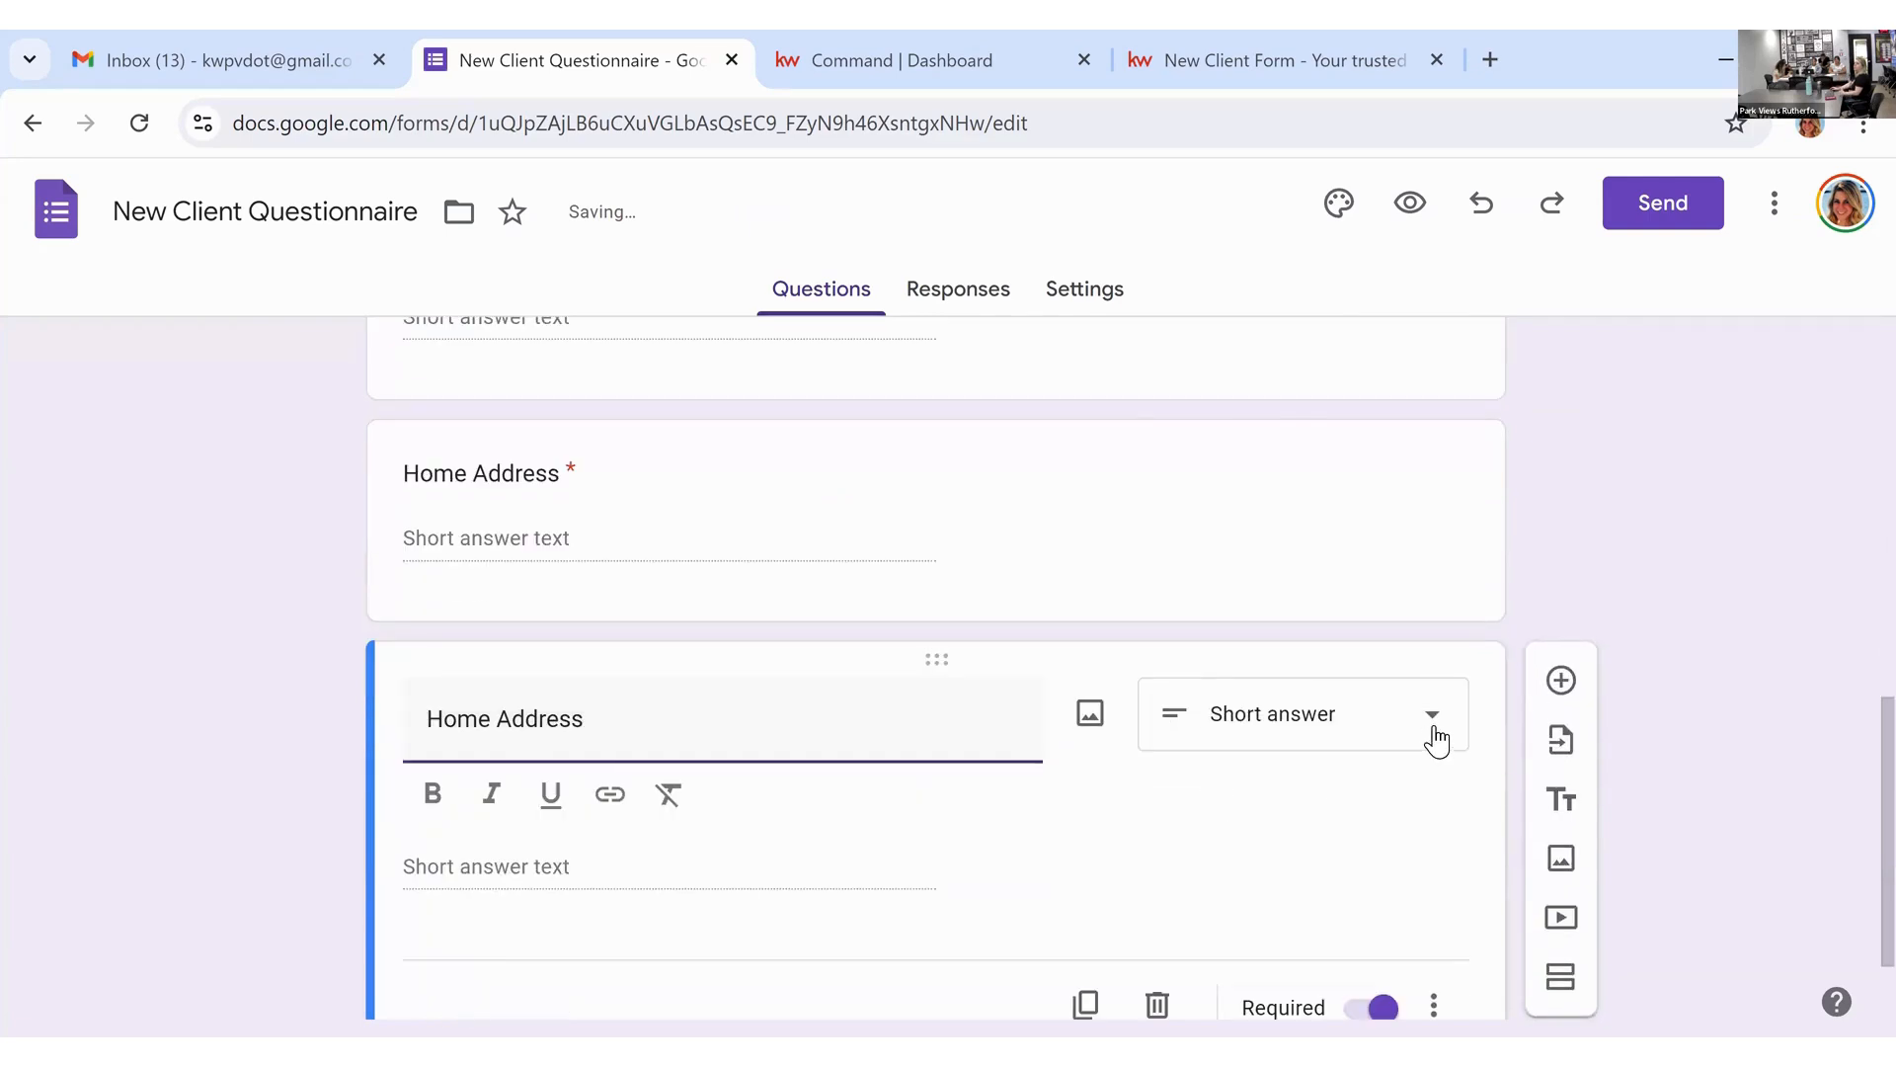
click(1435, 738)
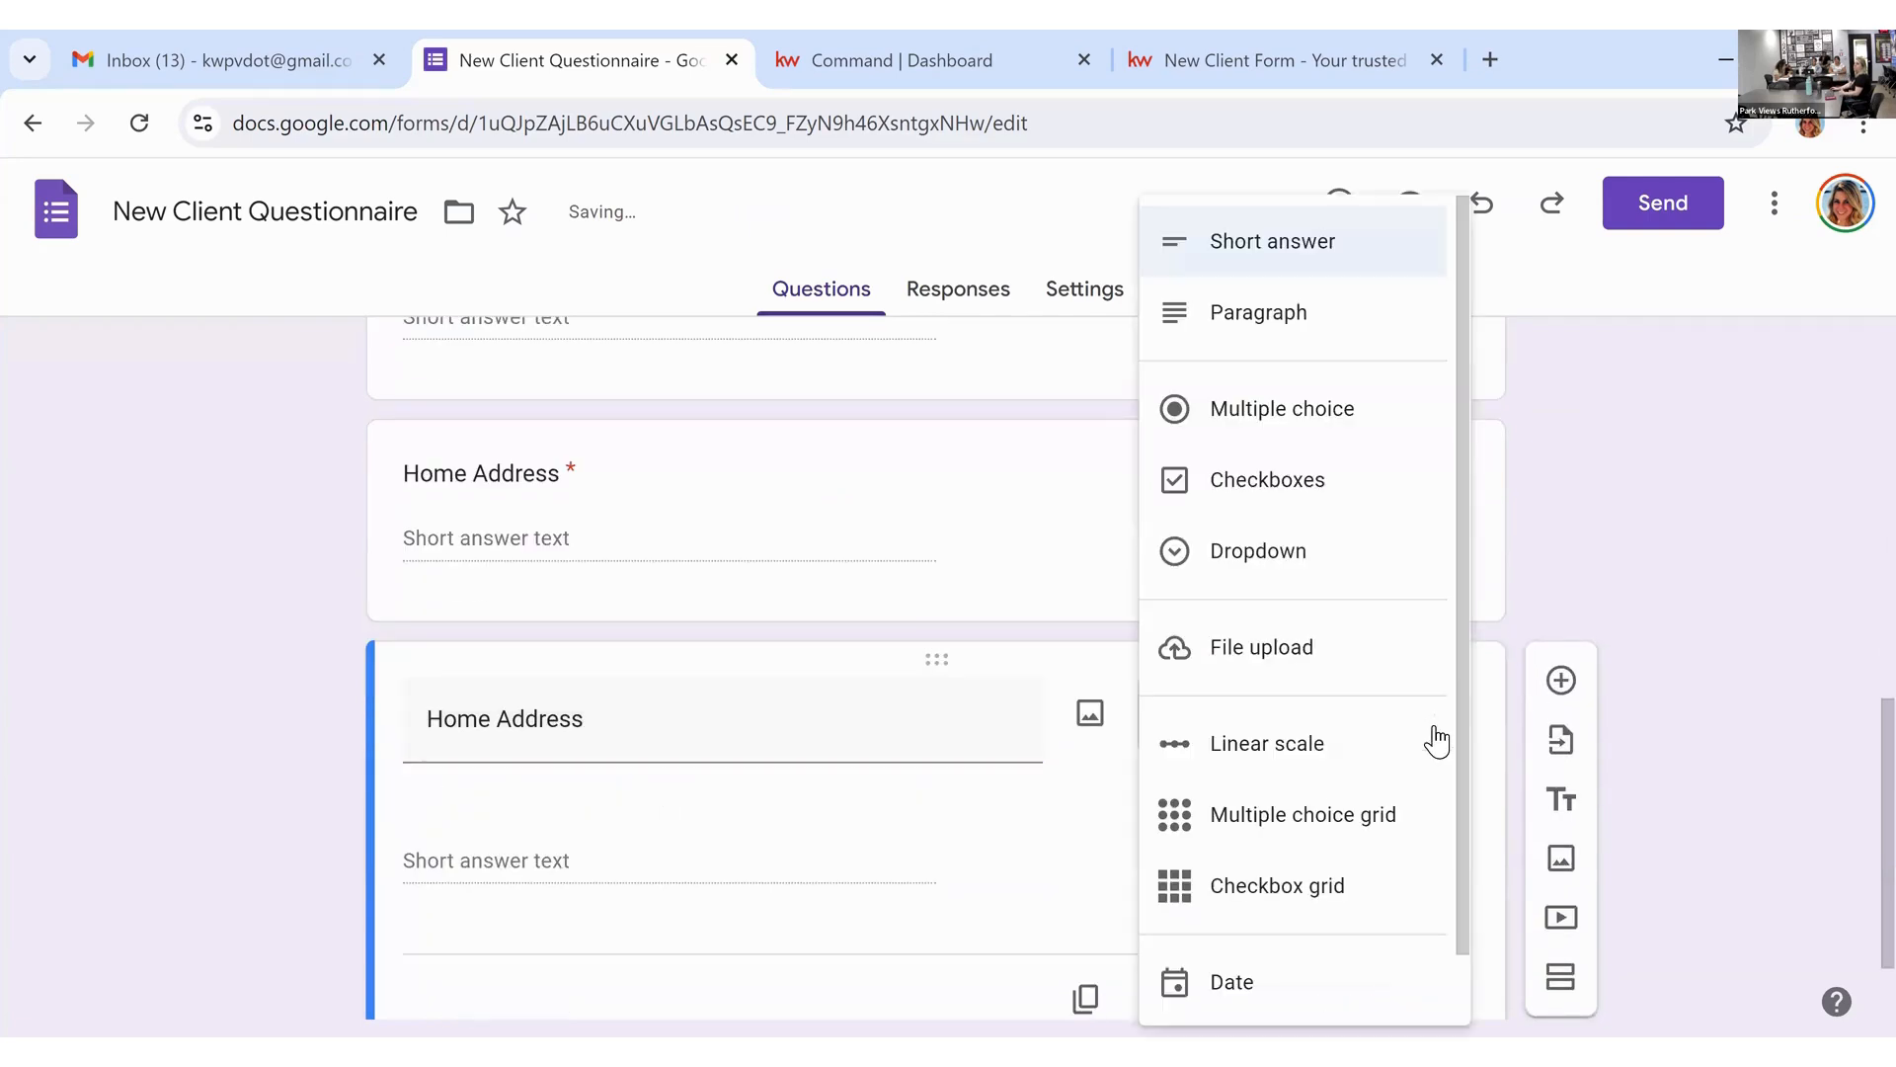
click(1368, 512)
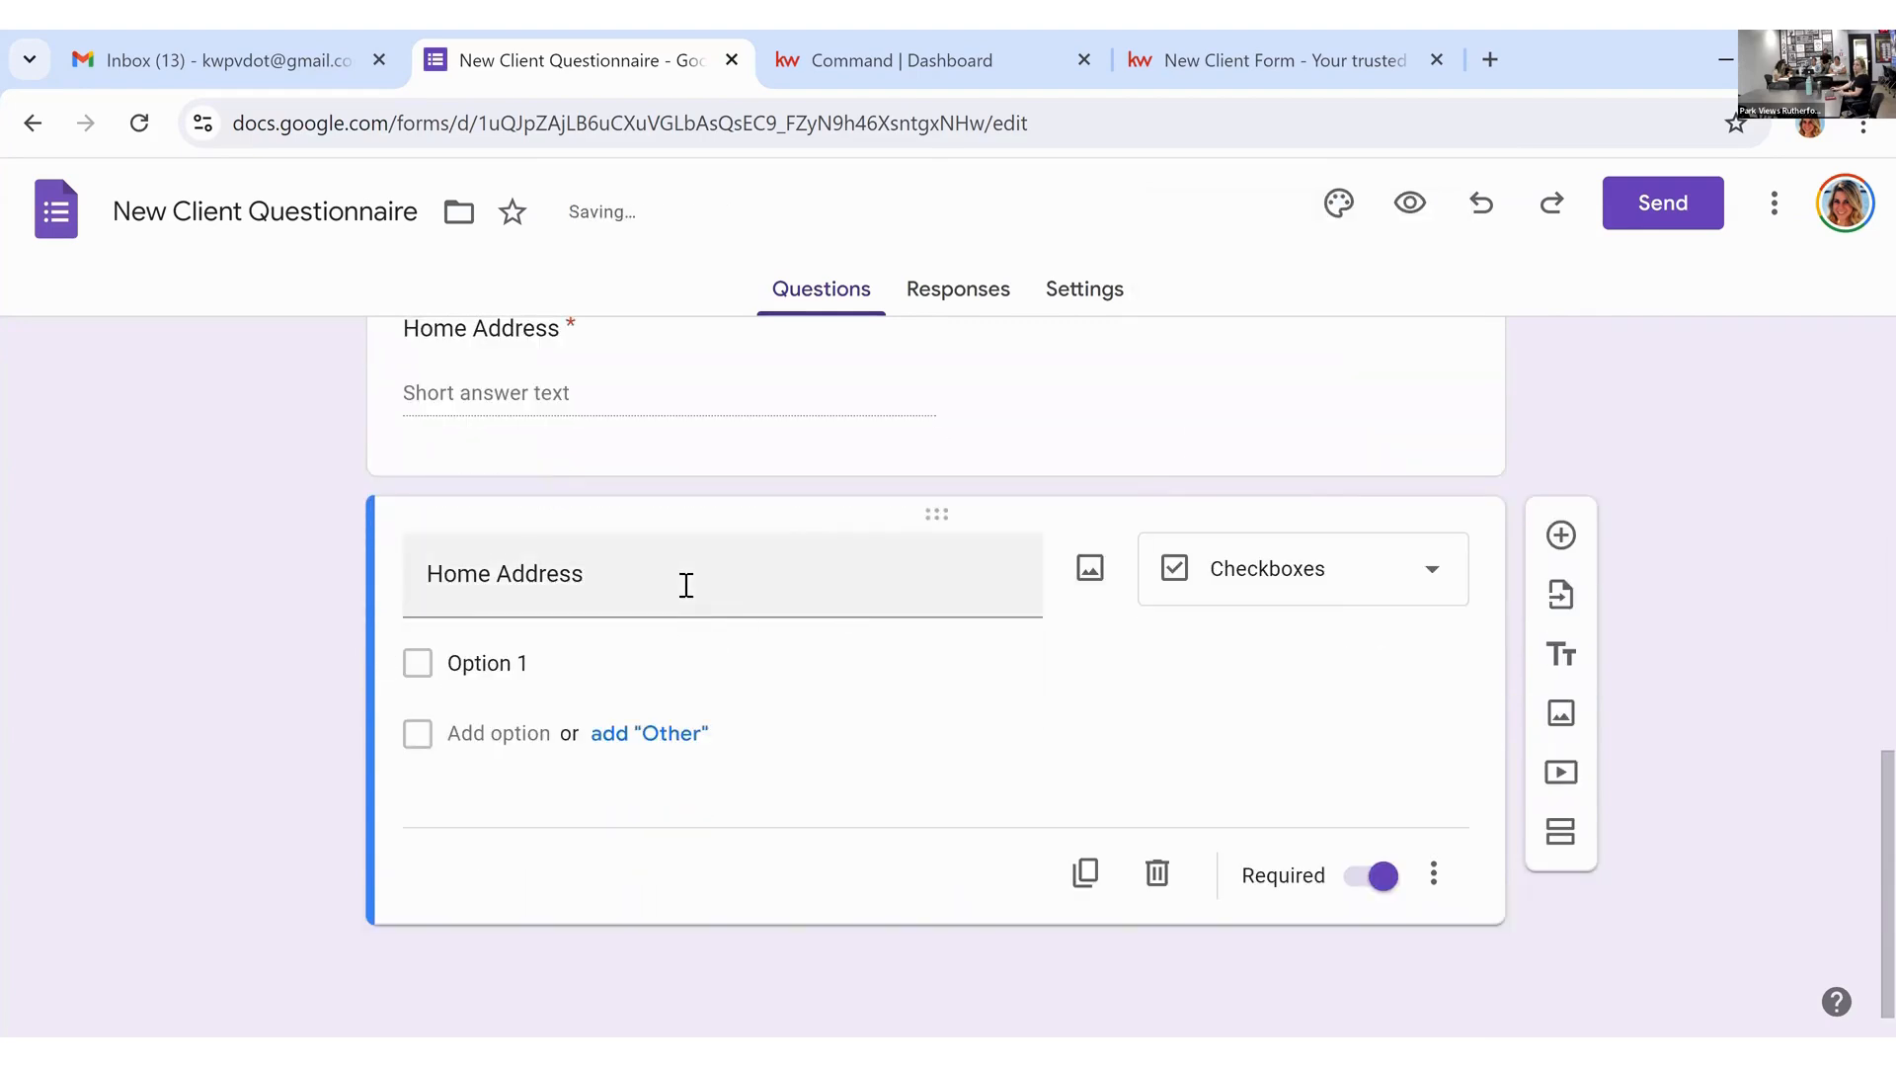
drag(685, 580, 443, 596)
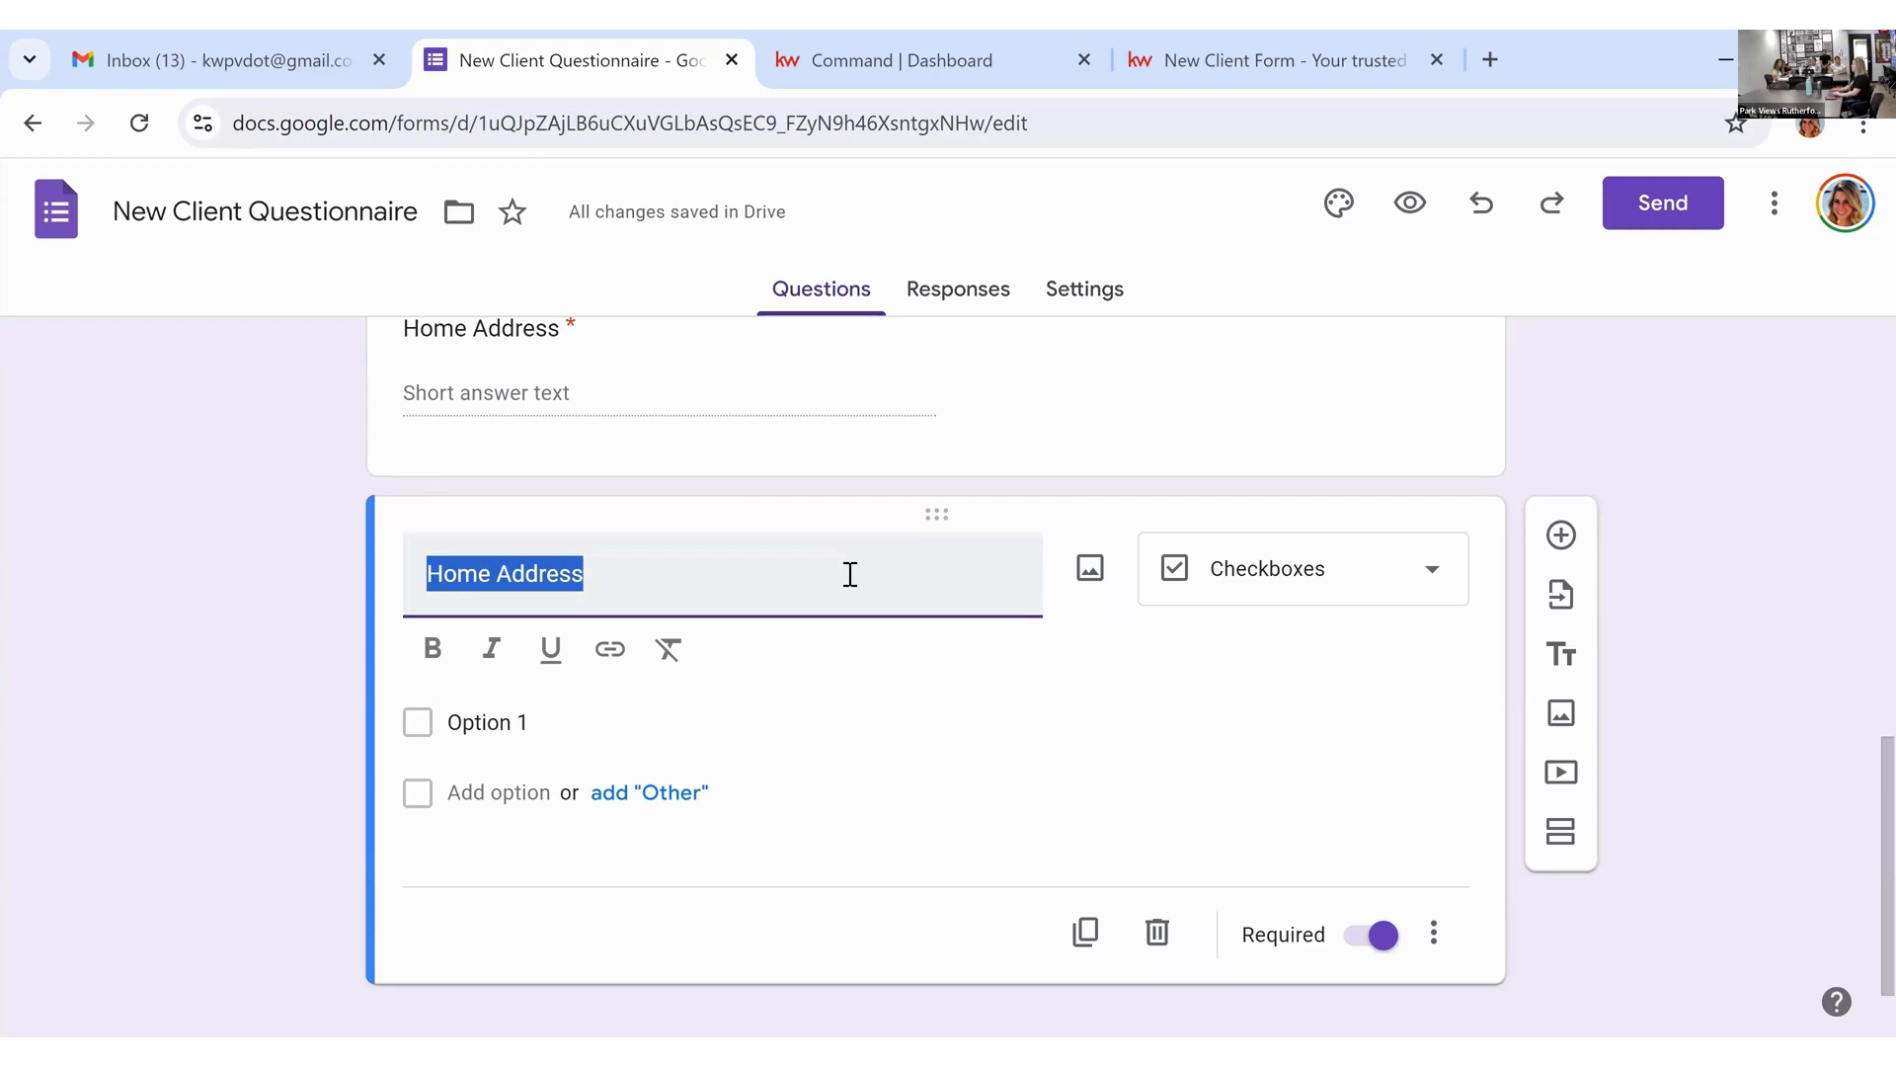
Step: Title the checkbox question 'What's Your Favorite NFL Team?' with first option 'NY Giants'
text(What')
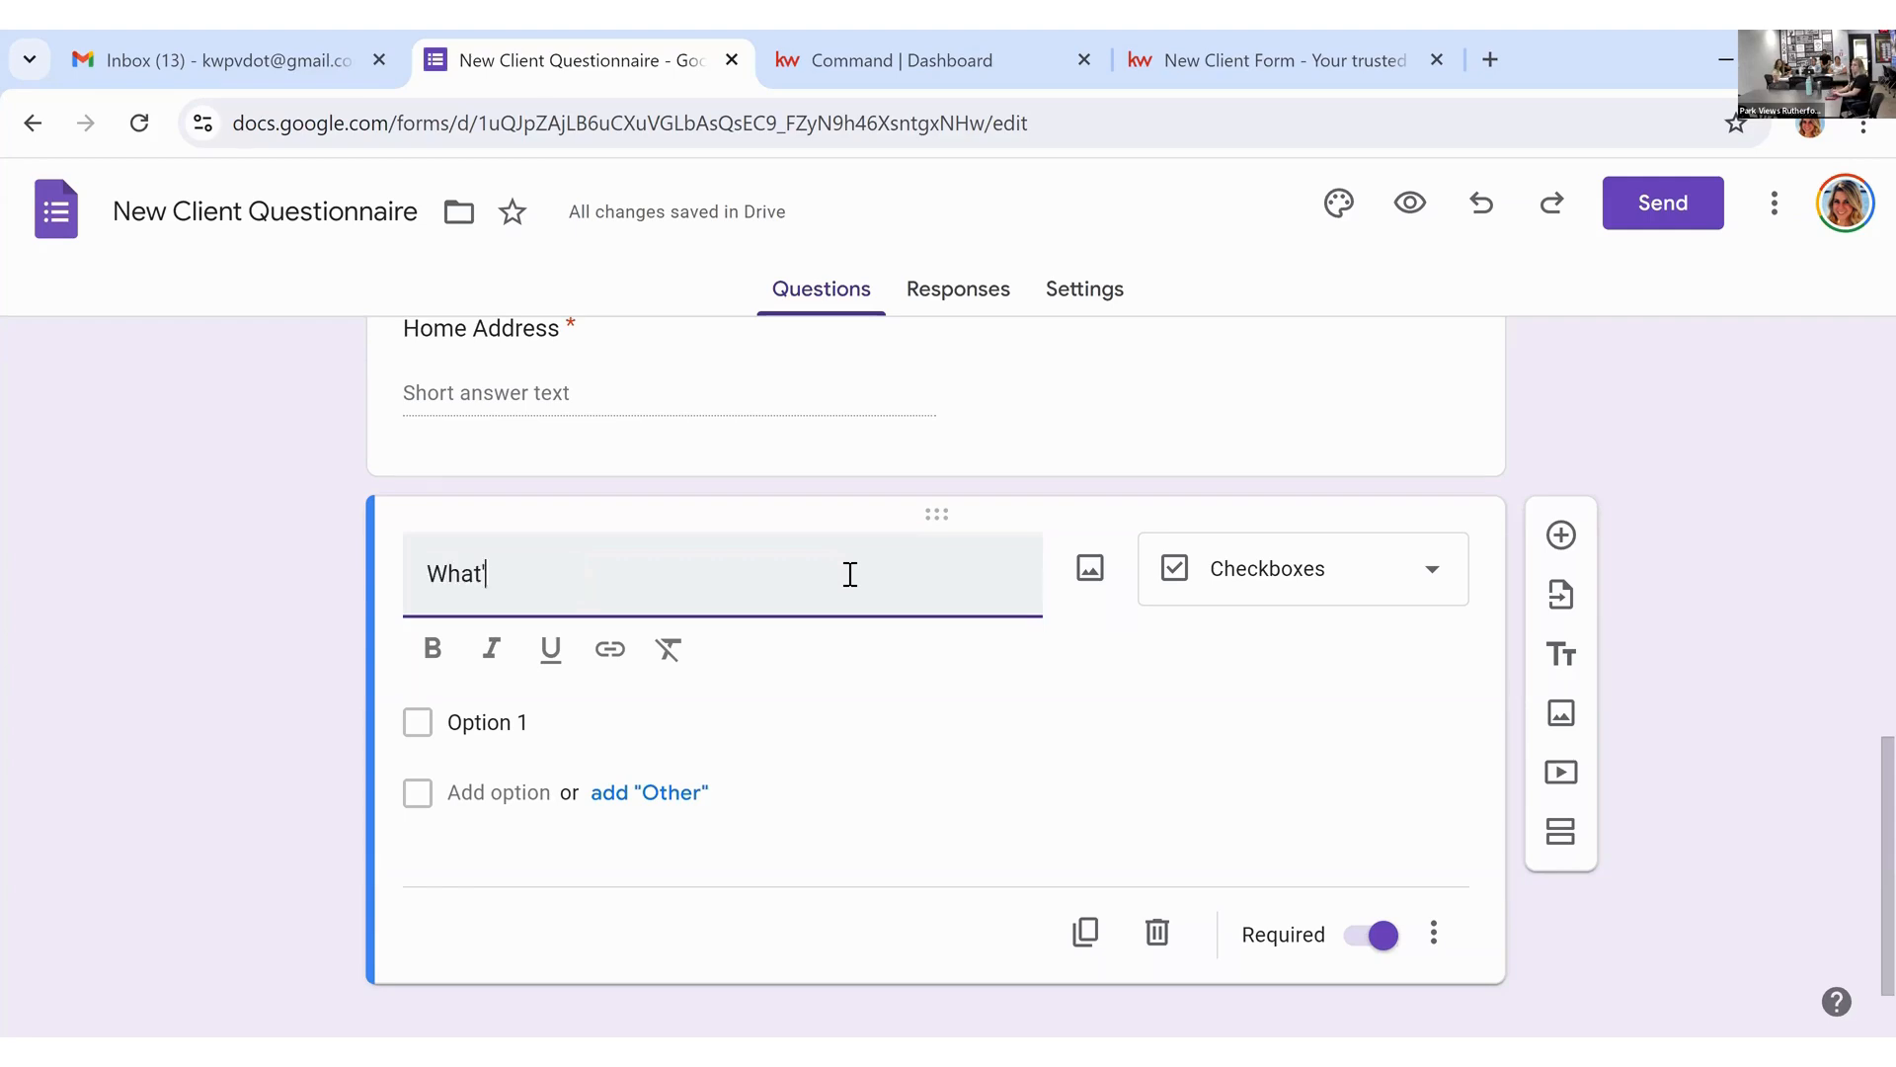
text(s Your Favorite NFL Team?)
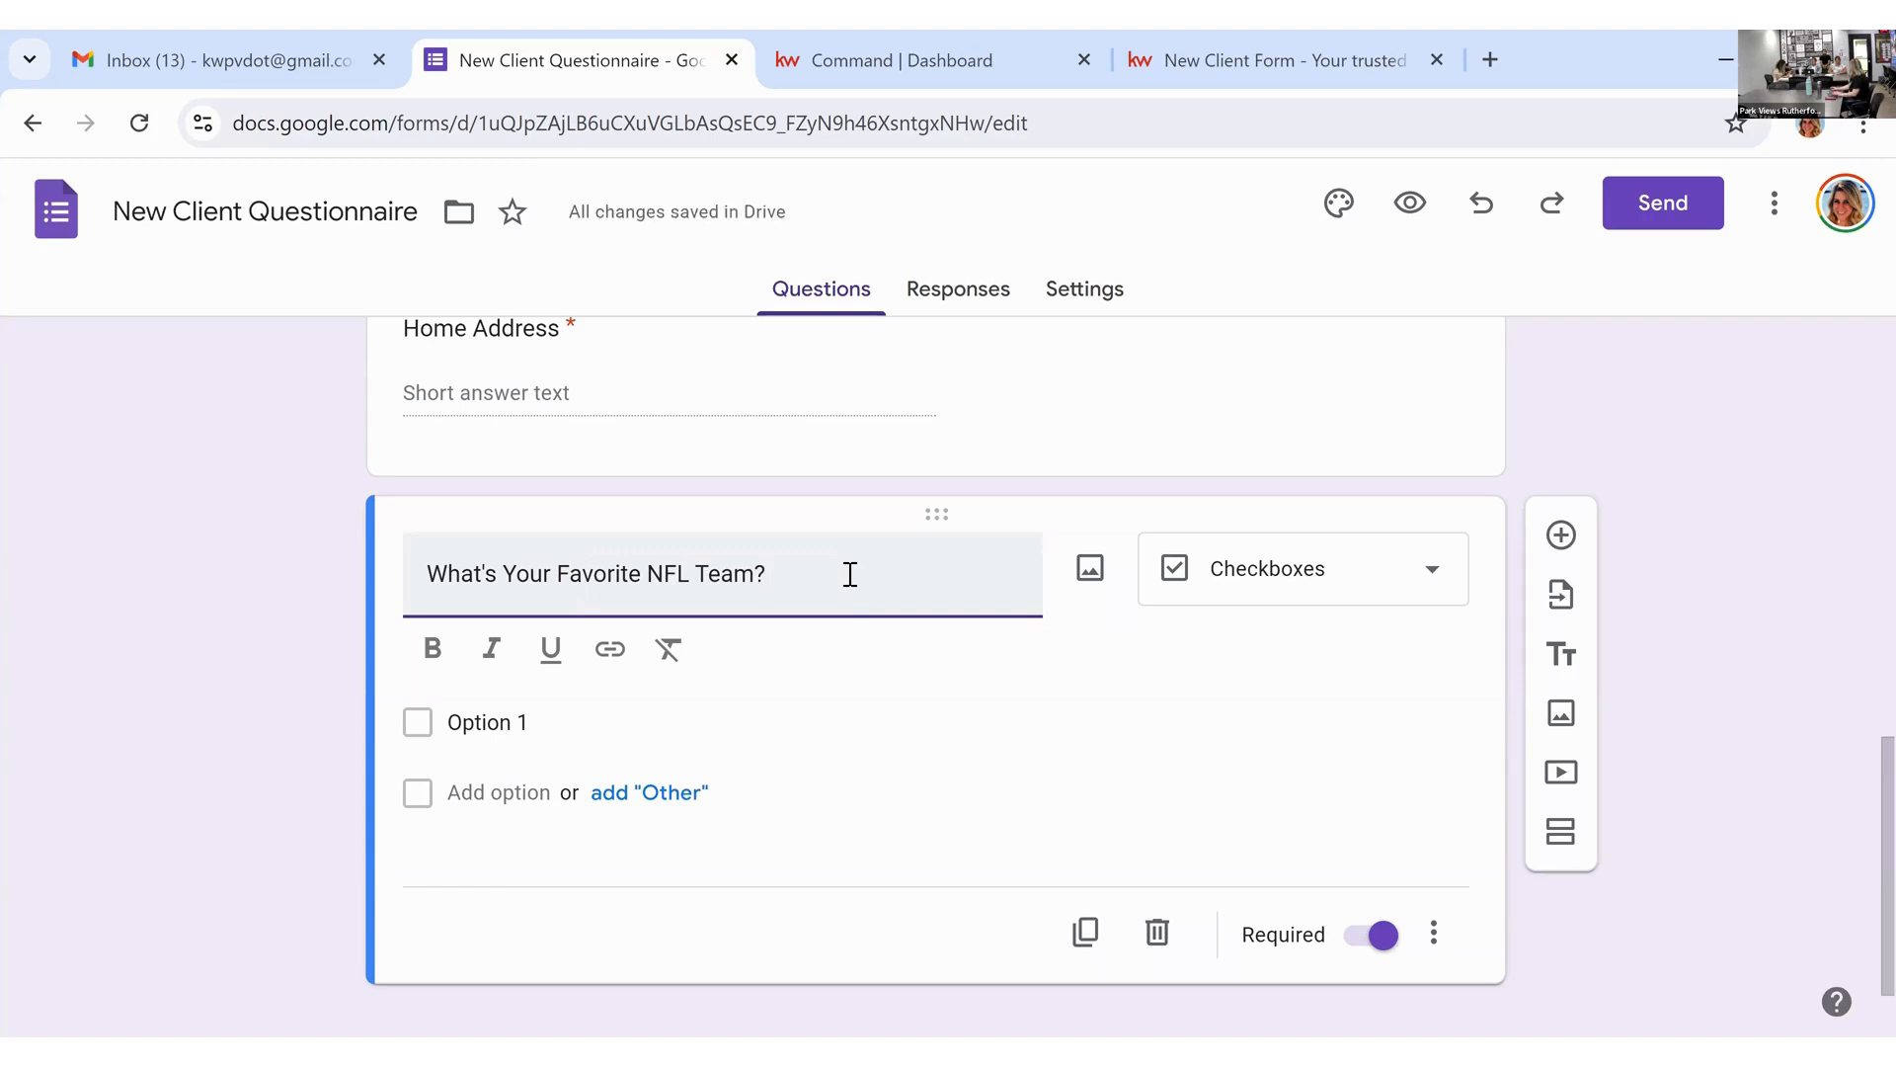
click(547, 735)
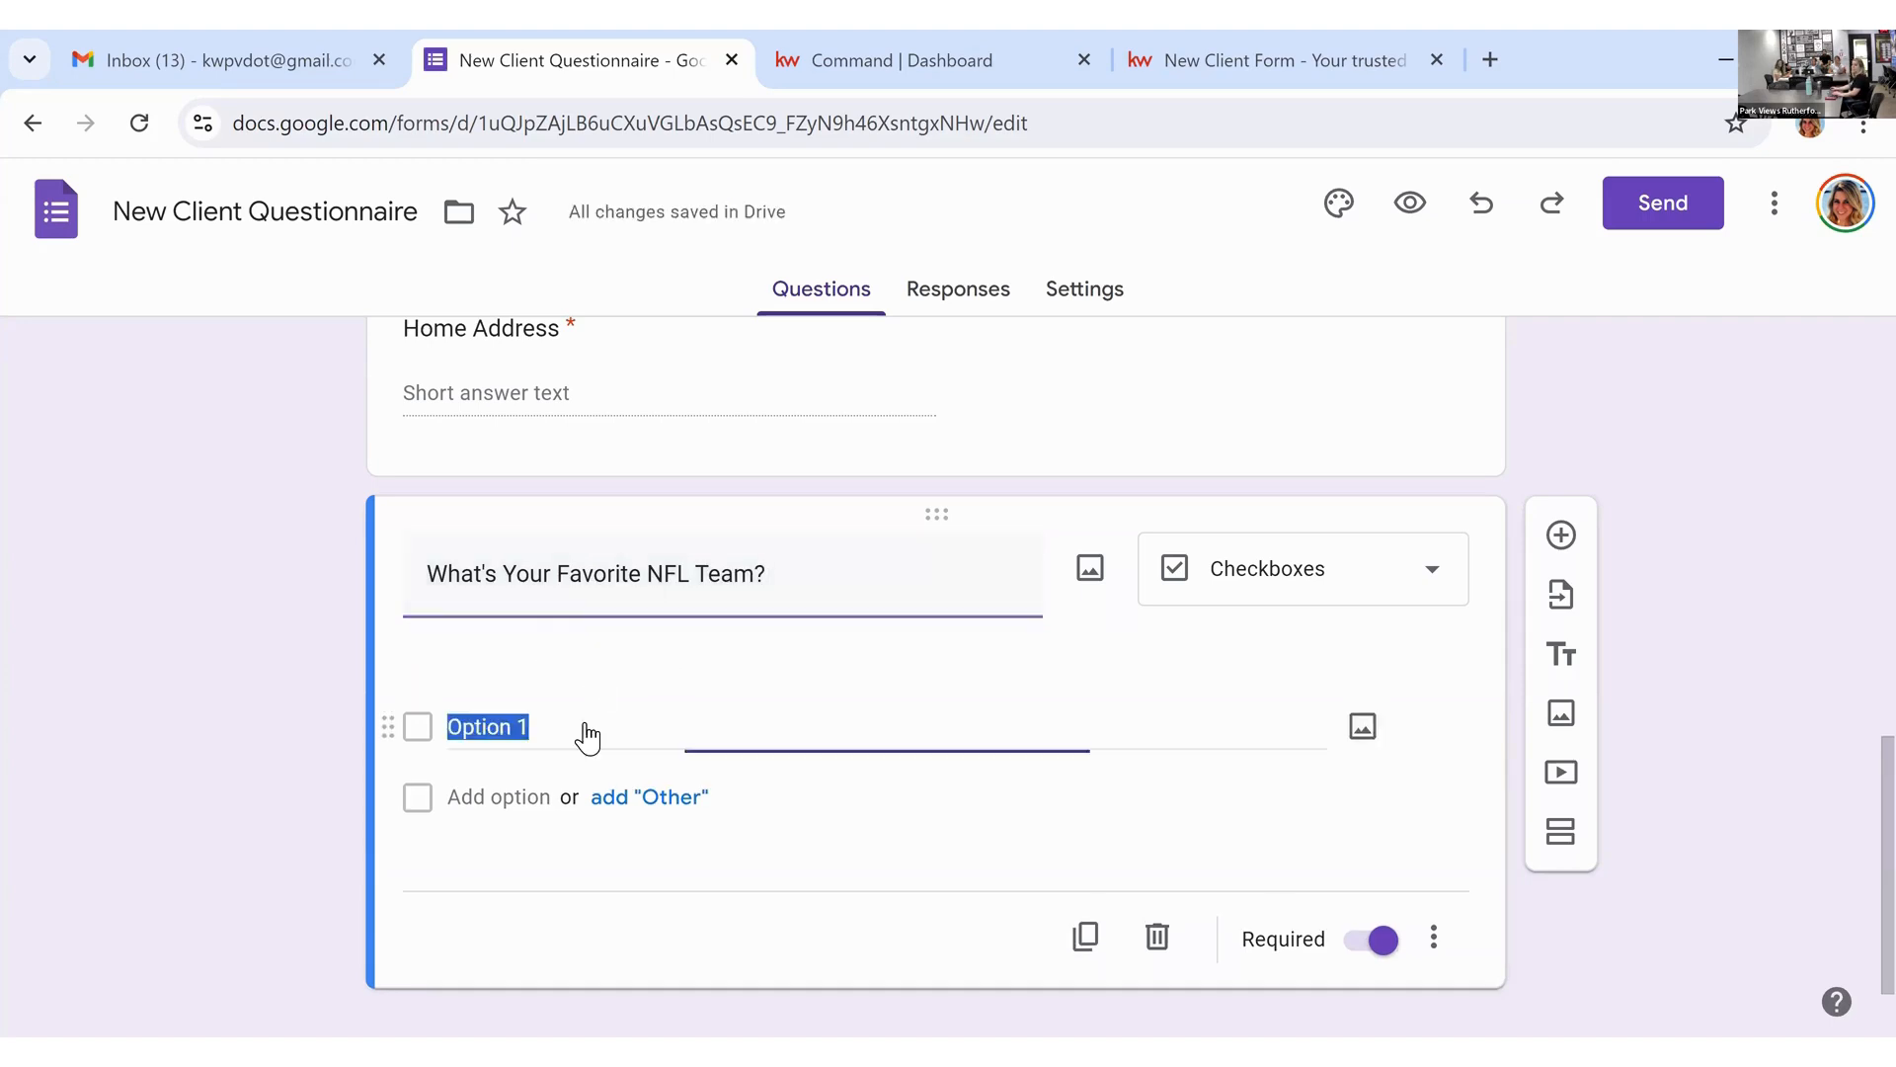
text(NY Gaints)
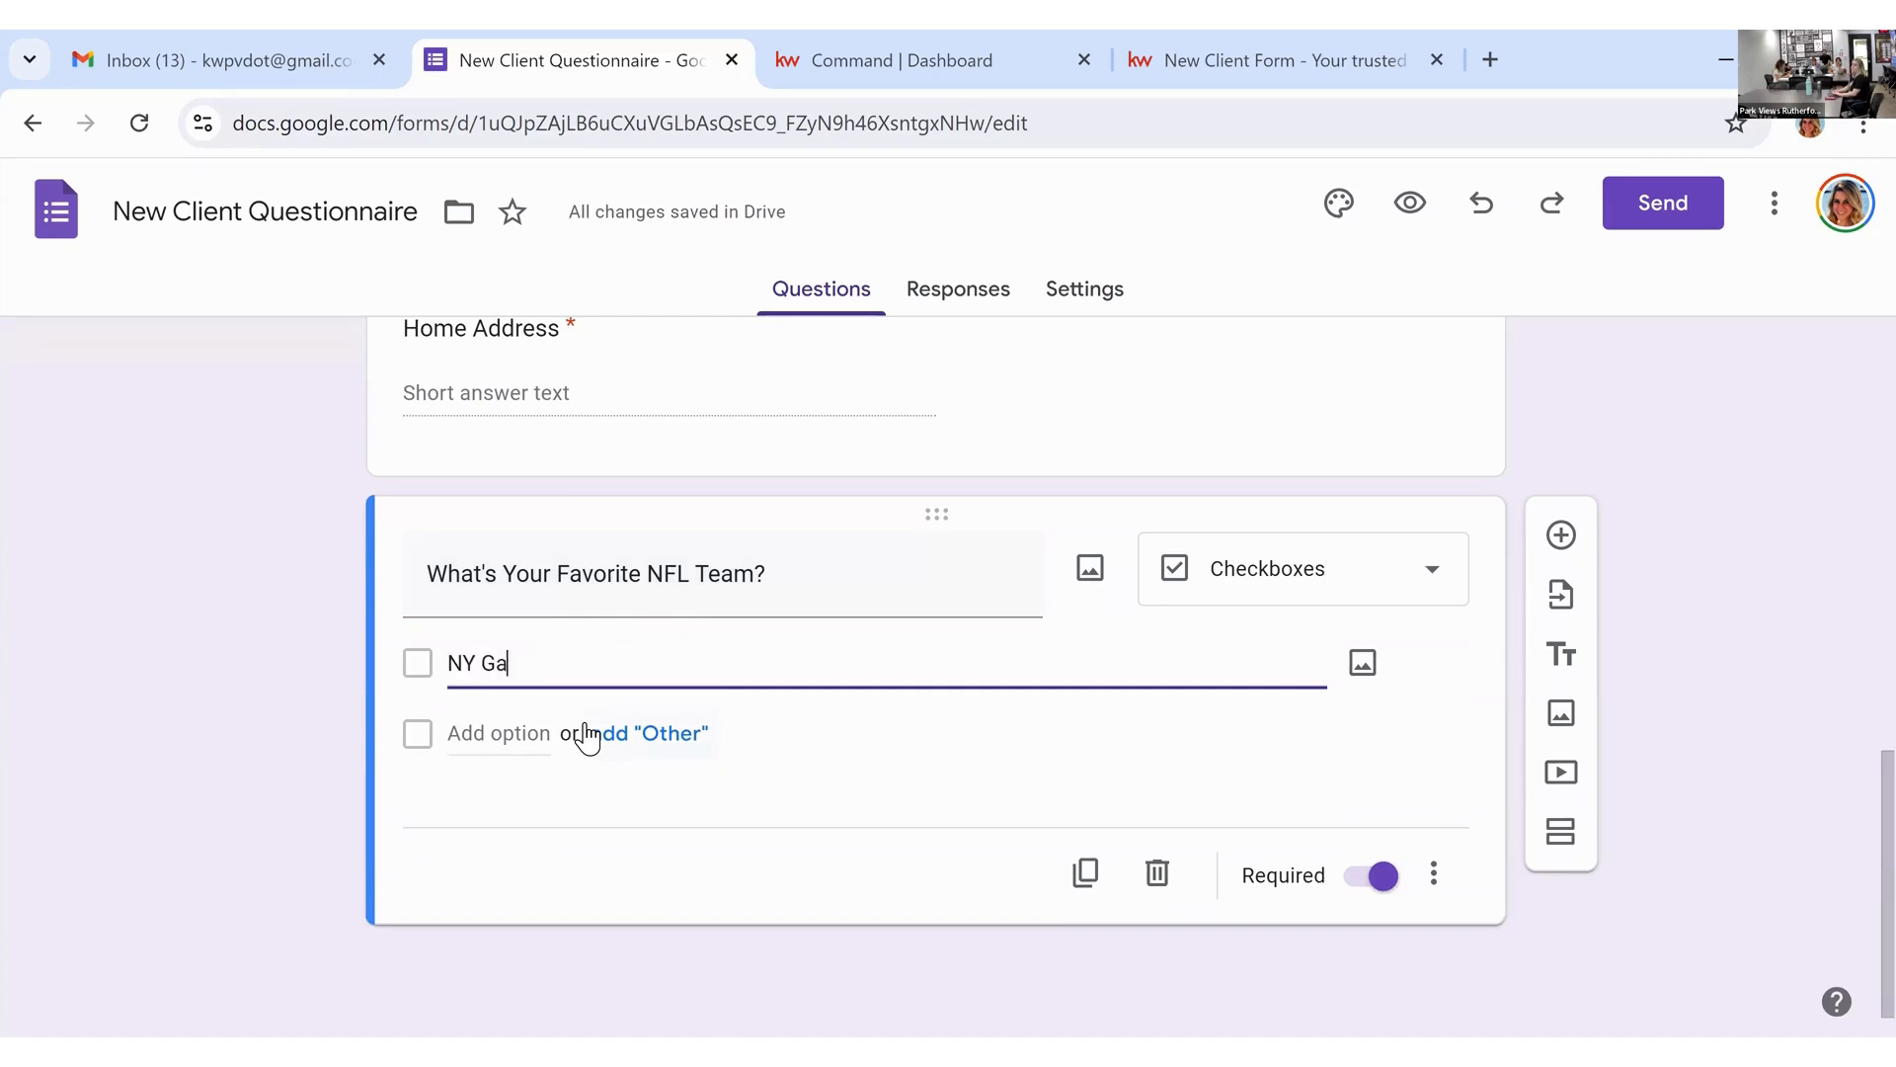
key(BackSpace)
key(BackSpace)
key(BackSpace)
key(BackSpace)
key(BackSpace)
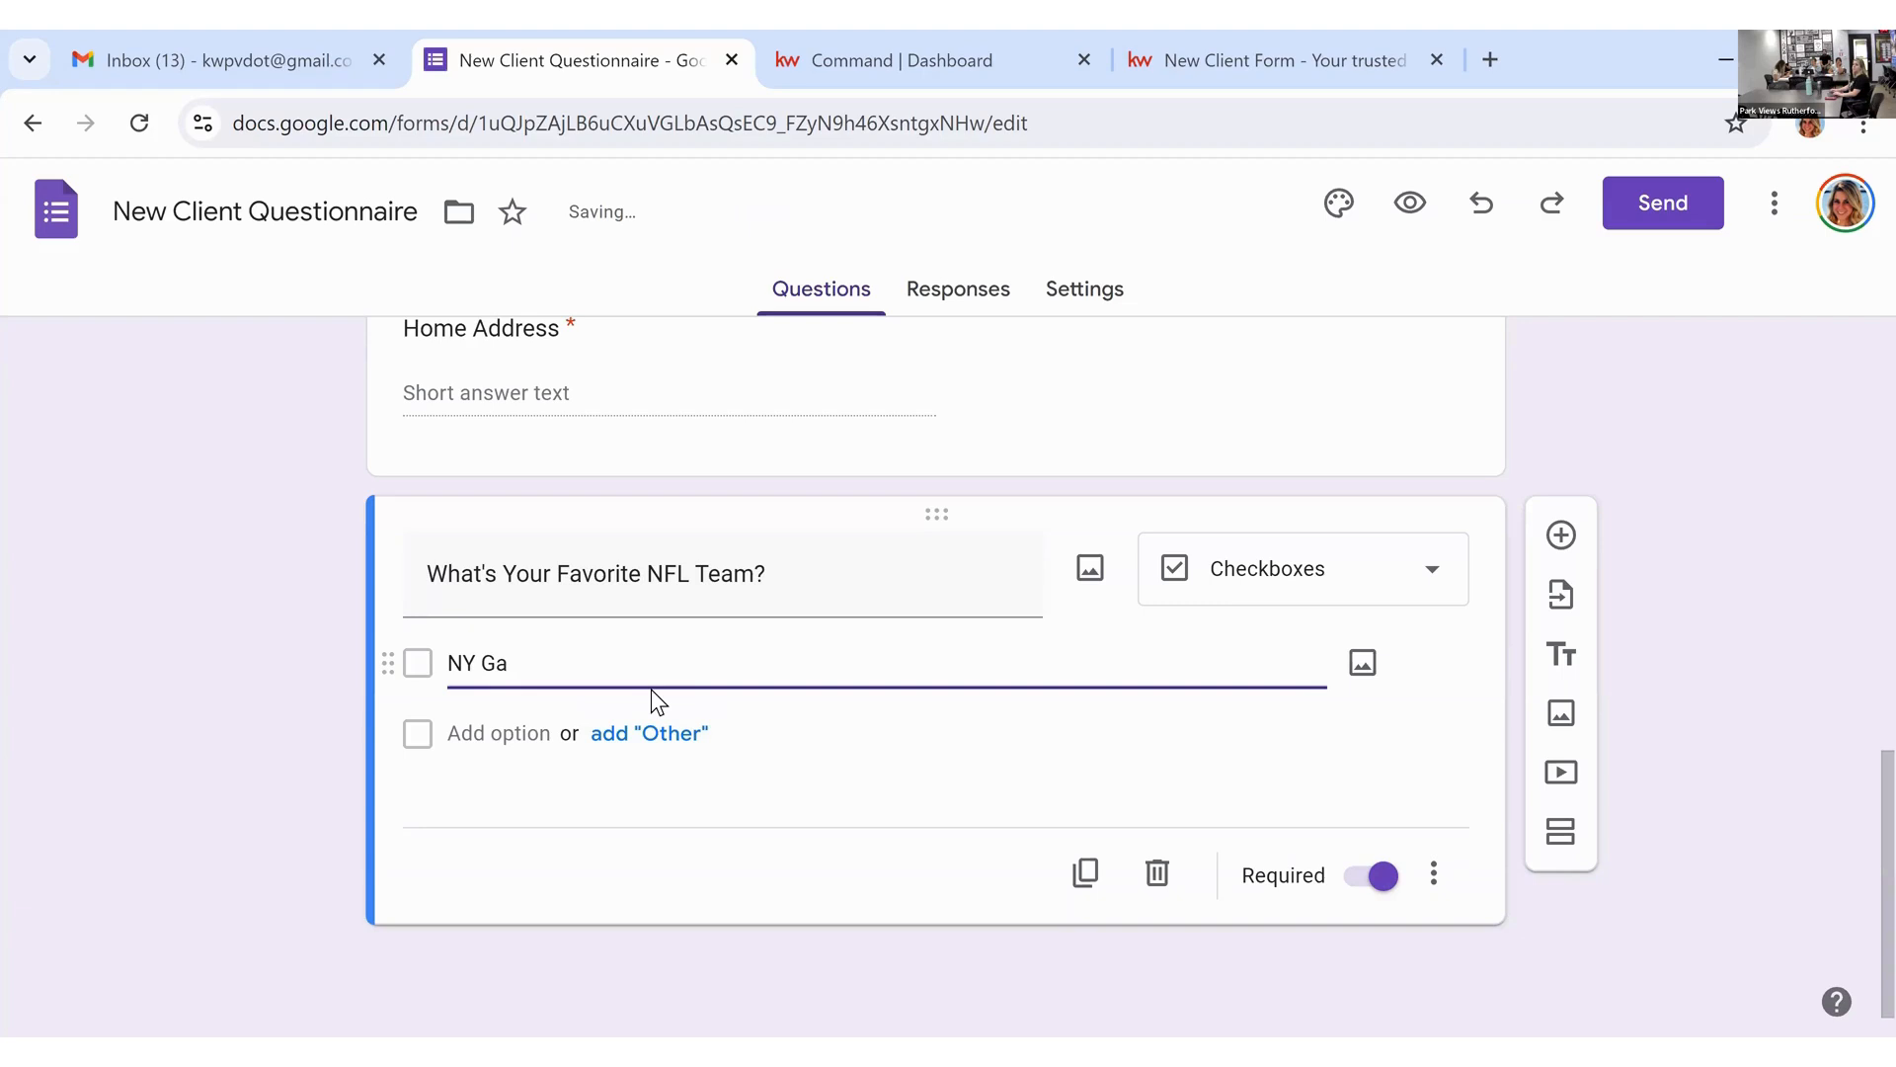
text(iants)
Step: Add answer options NY Jets, Washington Commanders and Philly Eagles
click(529, 733)
text(NY Jets)
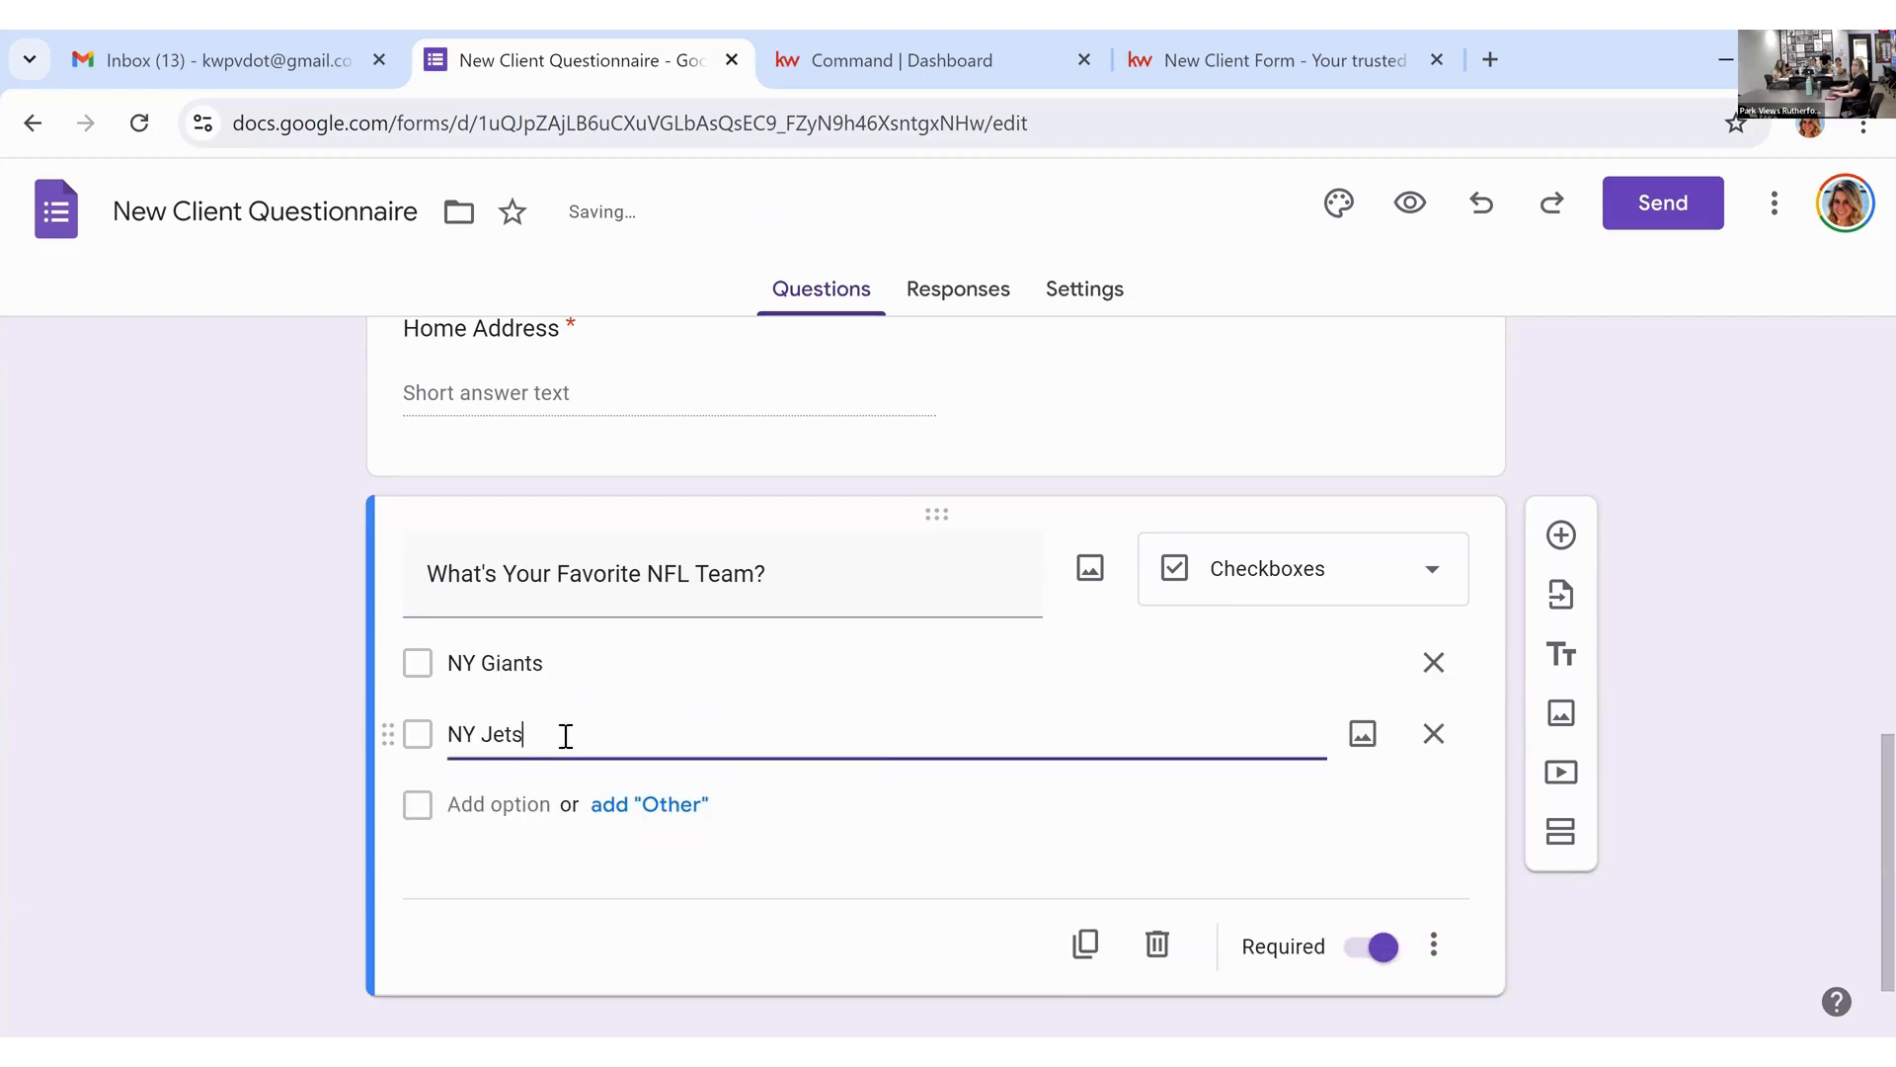
click(526, 808)
text(W)
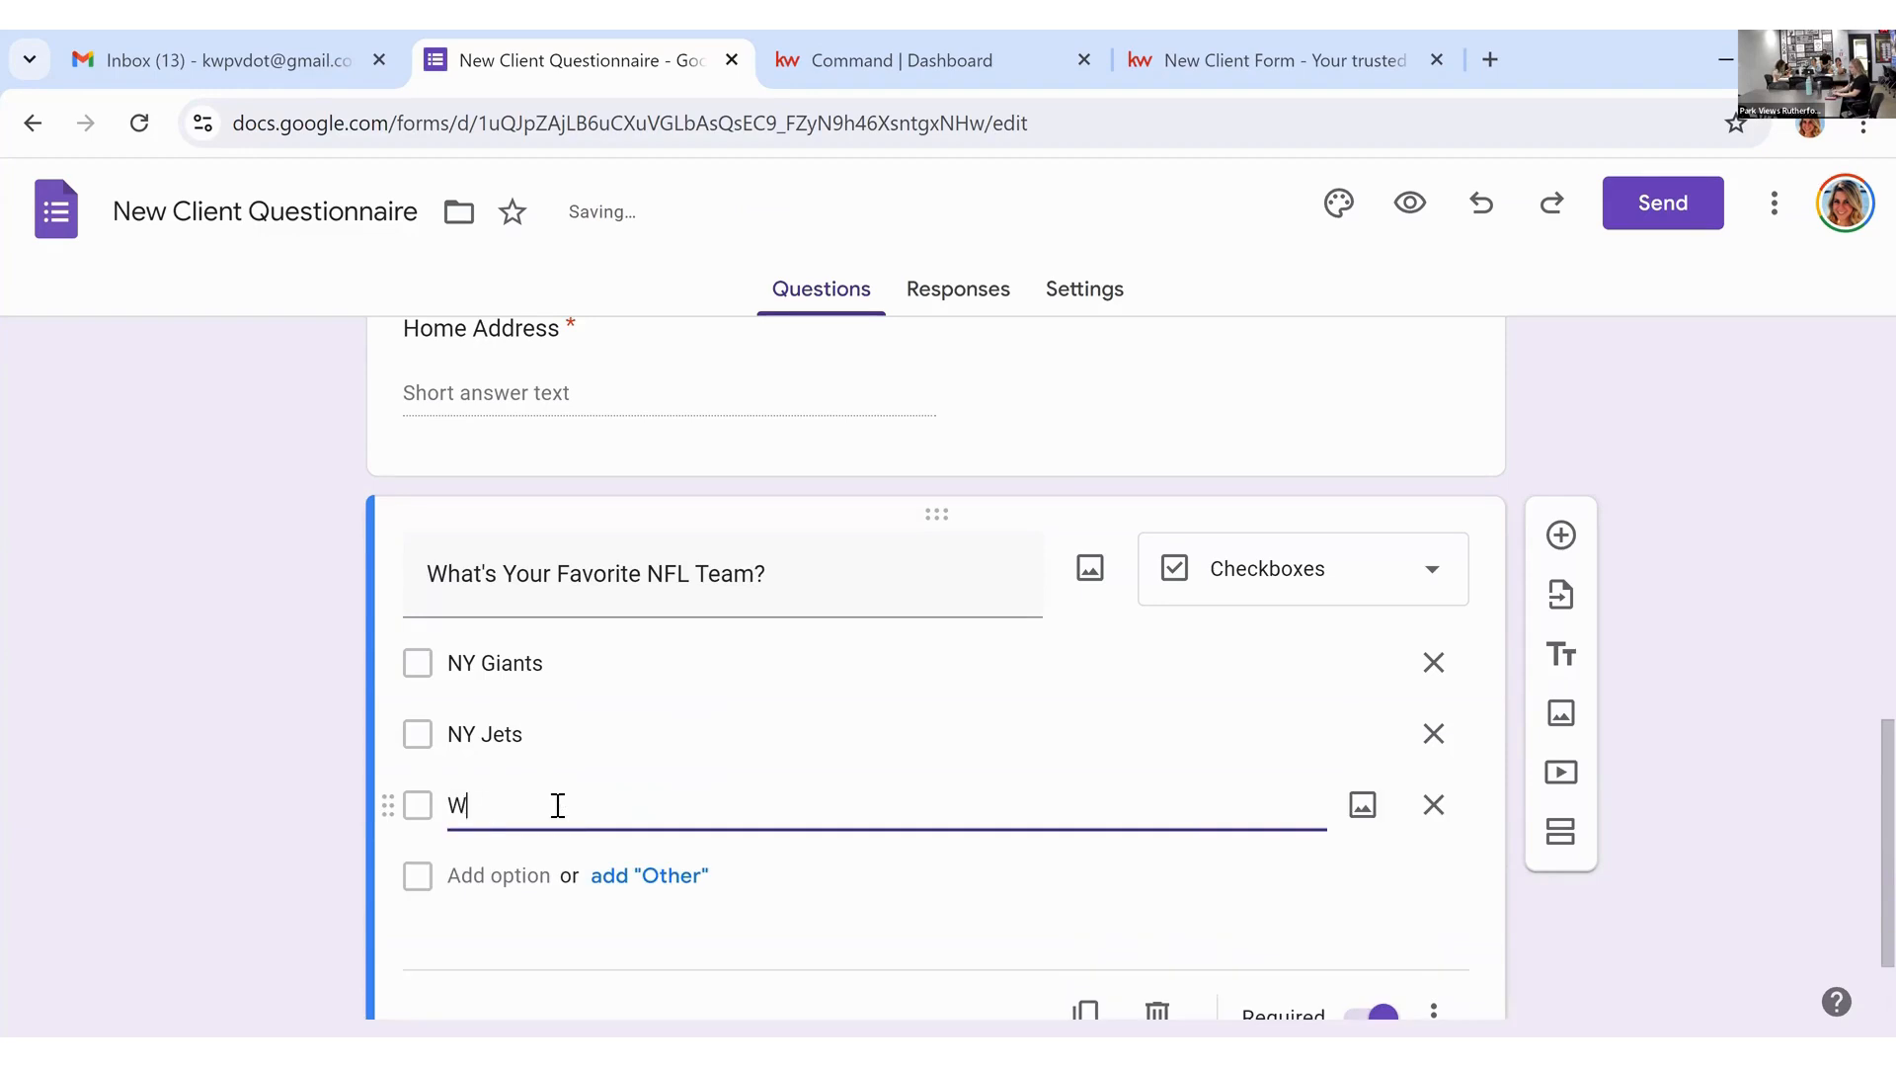
text(ashington Commanders)
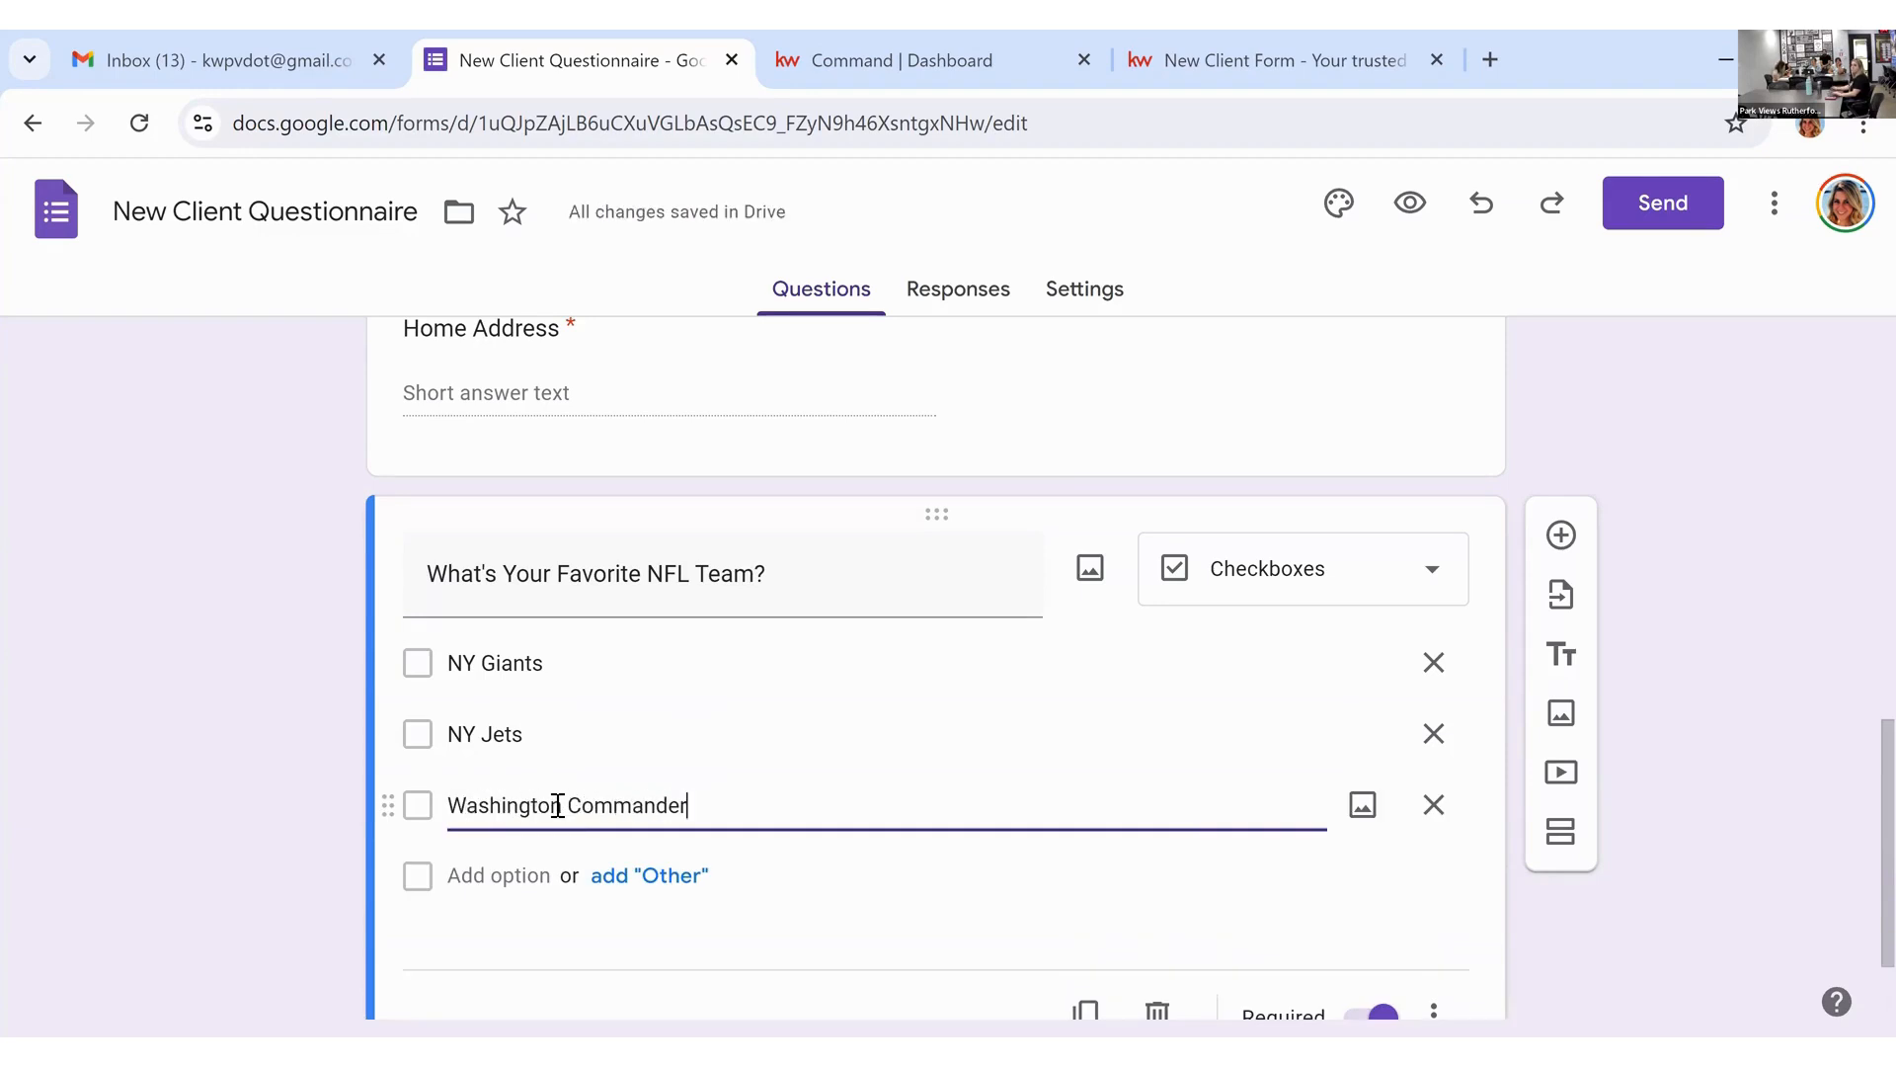
click(531, 889)
text(Ph)
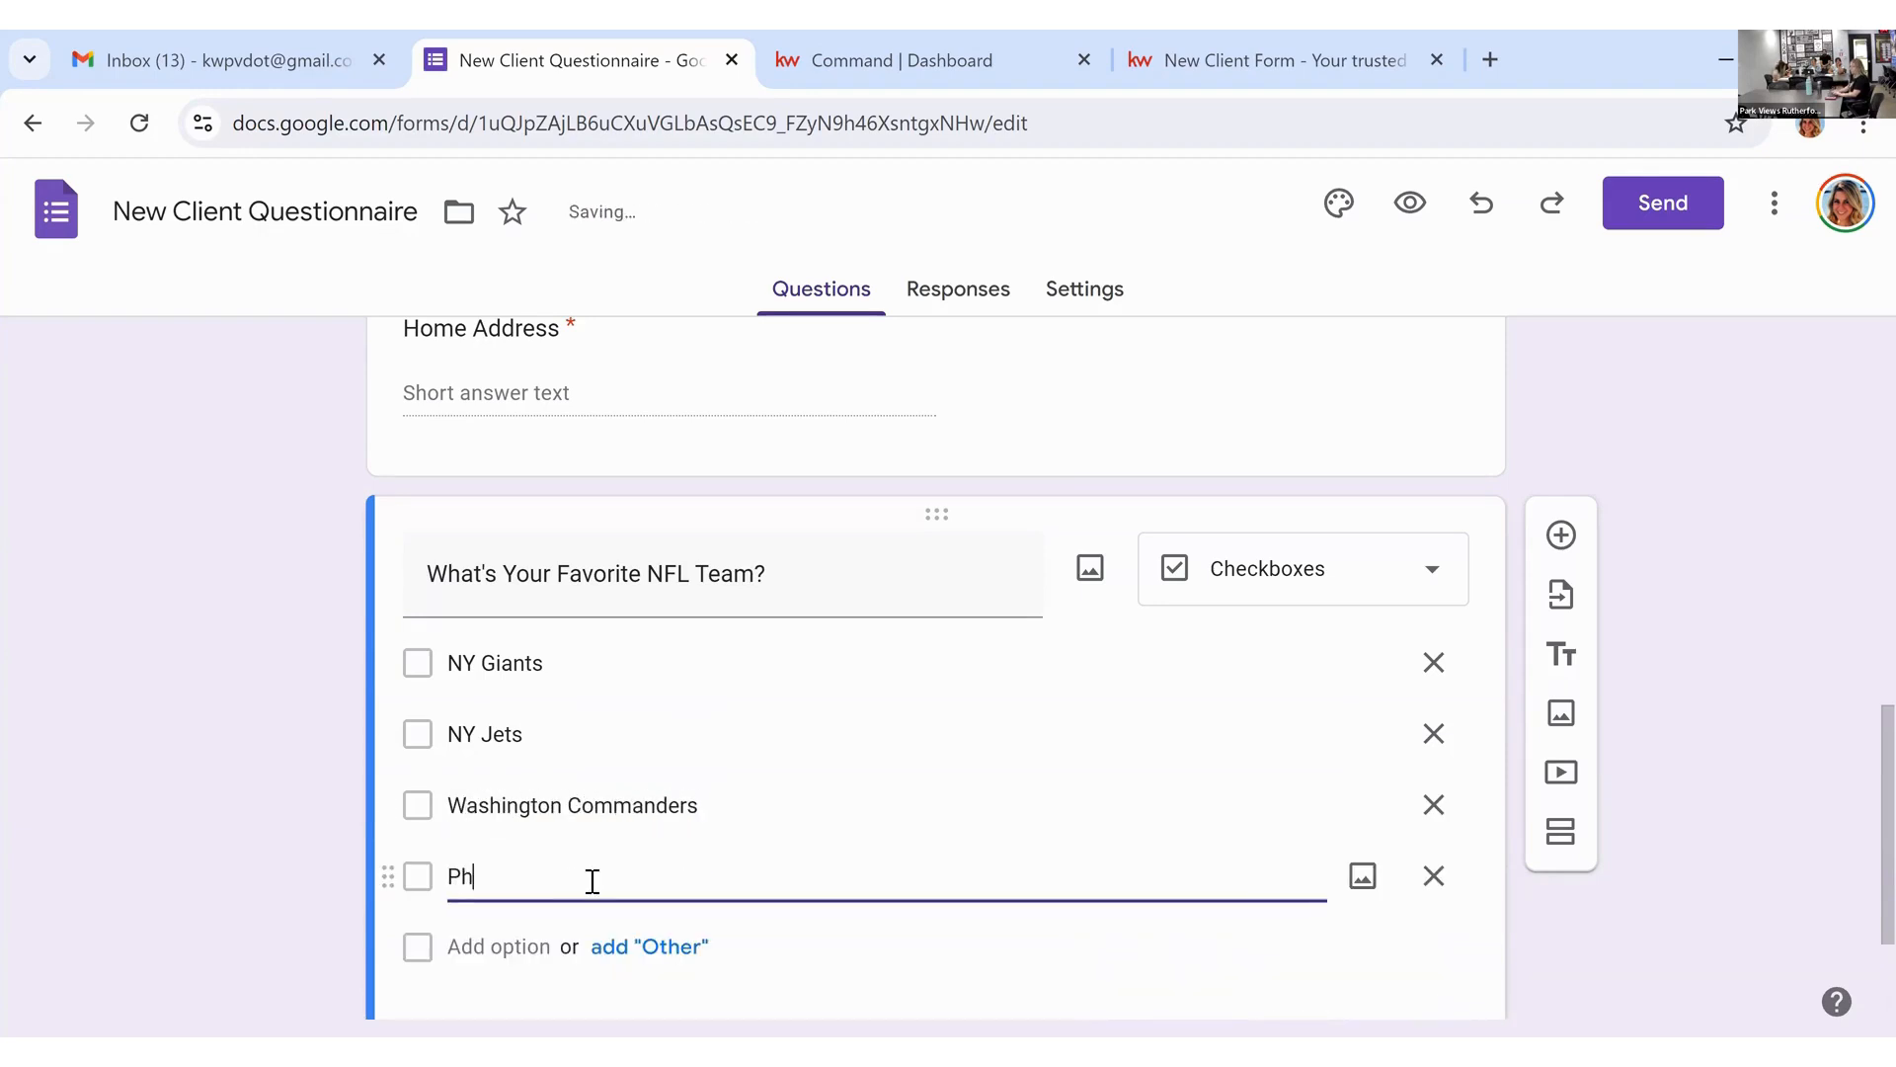
text(illy Egales)
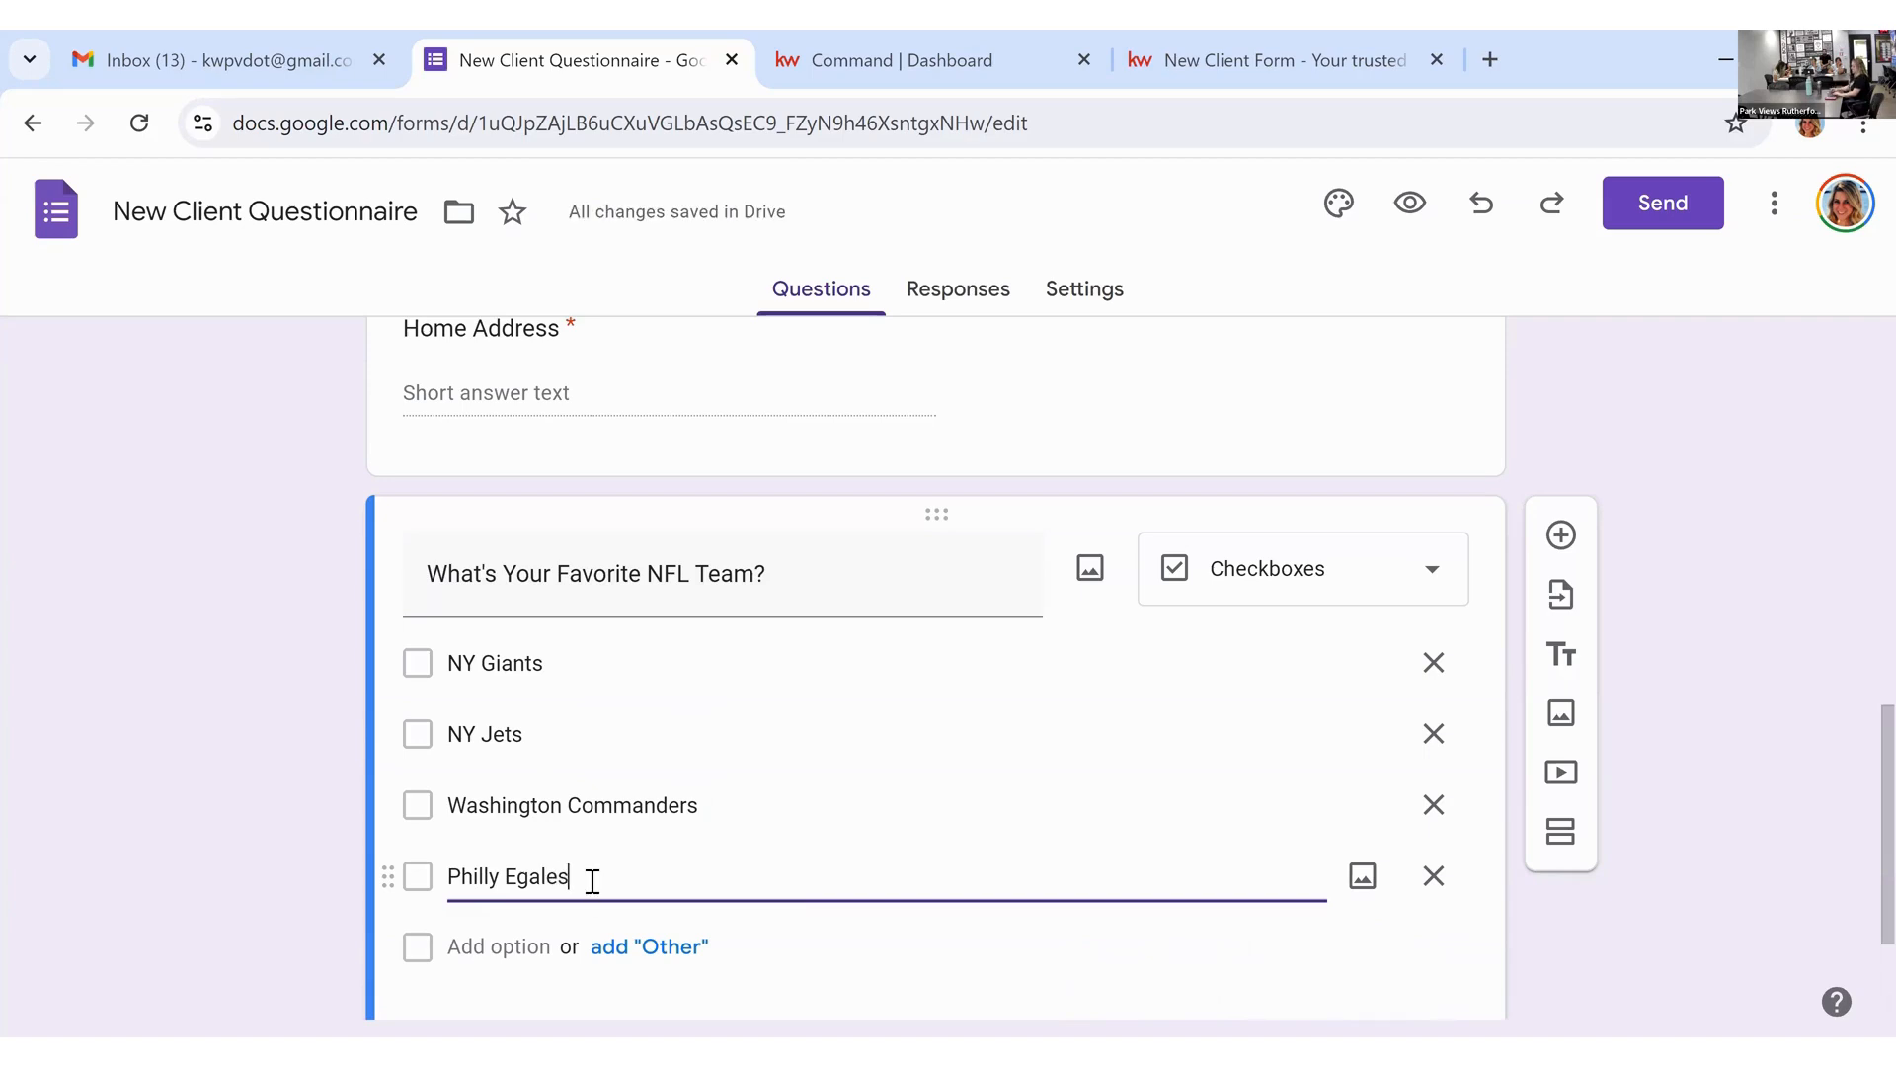
key(BackSpace)
key(BackSpace)
key(BackSpace)
key(BackSpace)
key(BackSpace)
text(agles)
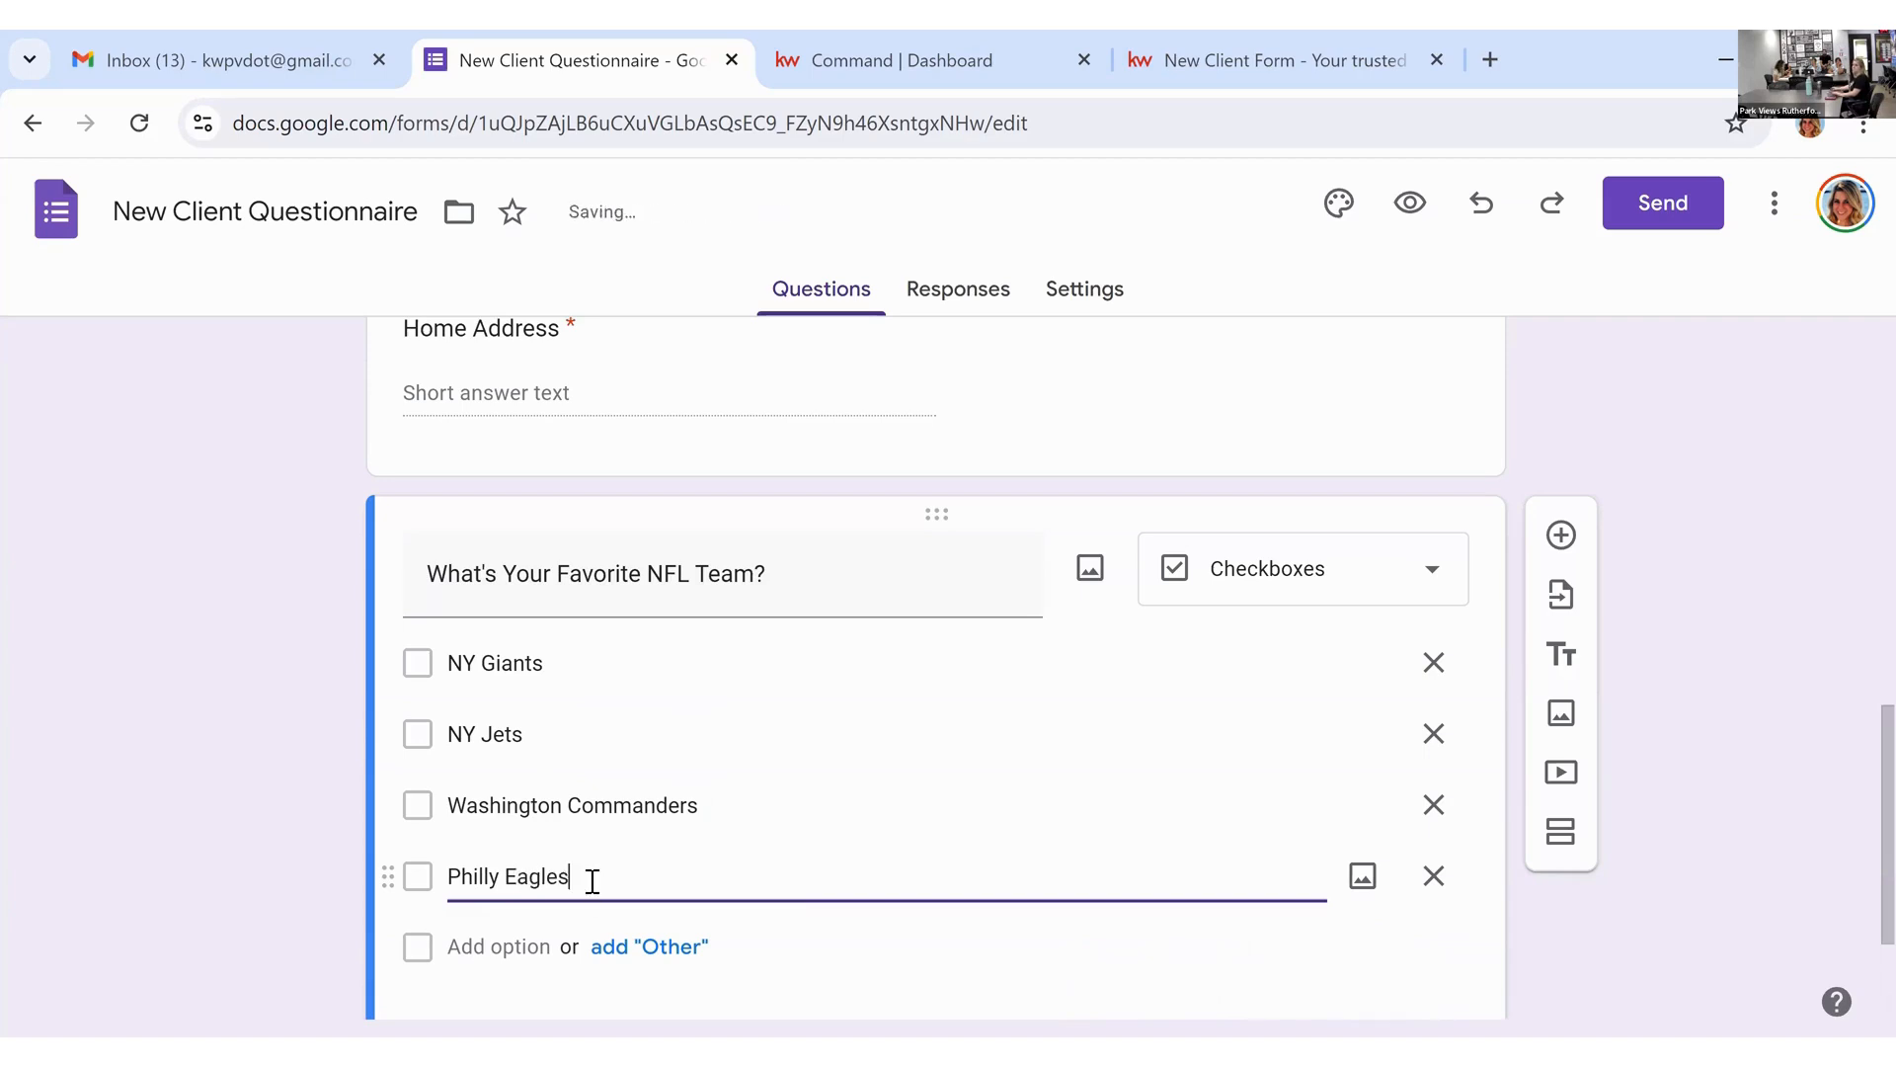
click(152, 798)
Step: Turn off Required so the NFL team question is optional
scroll(978, 785, down, 2)
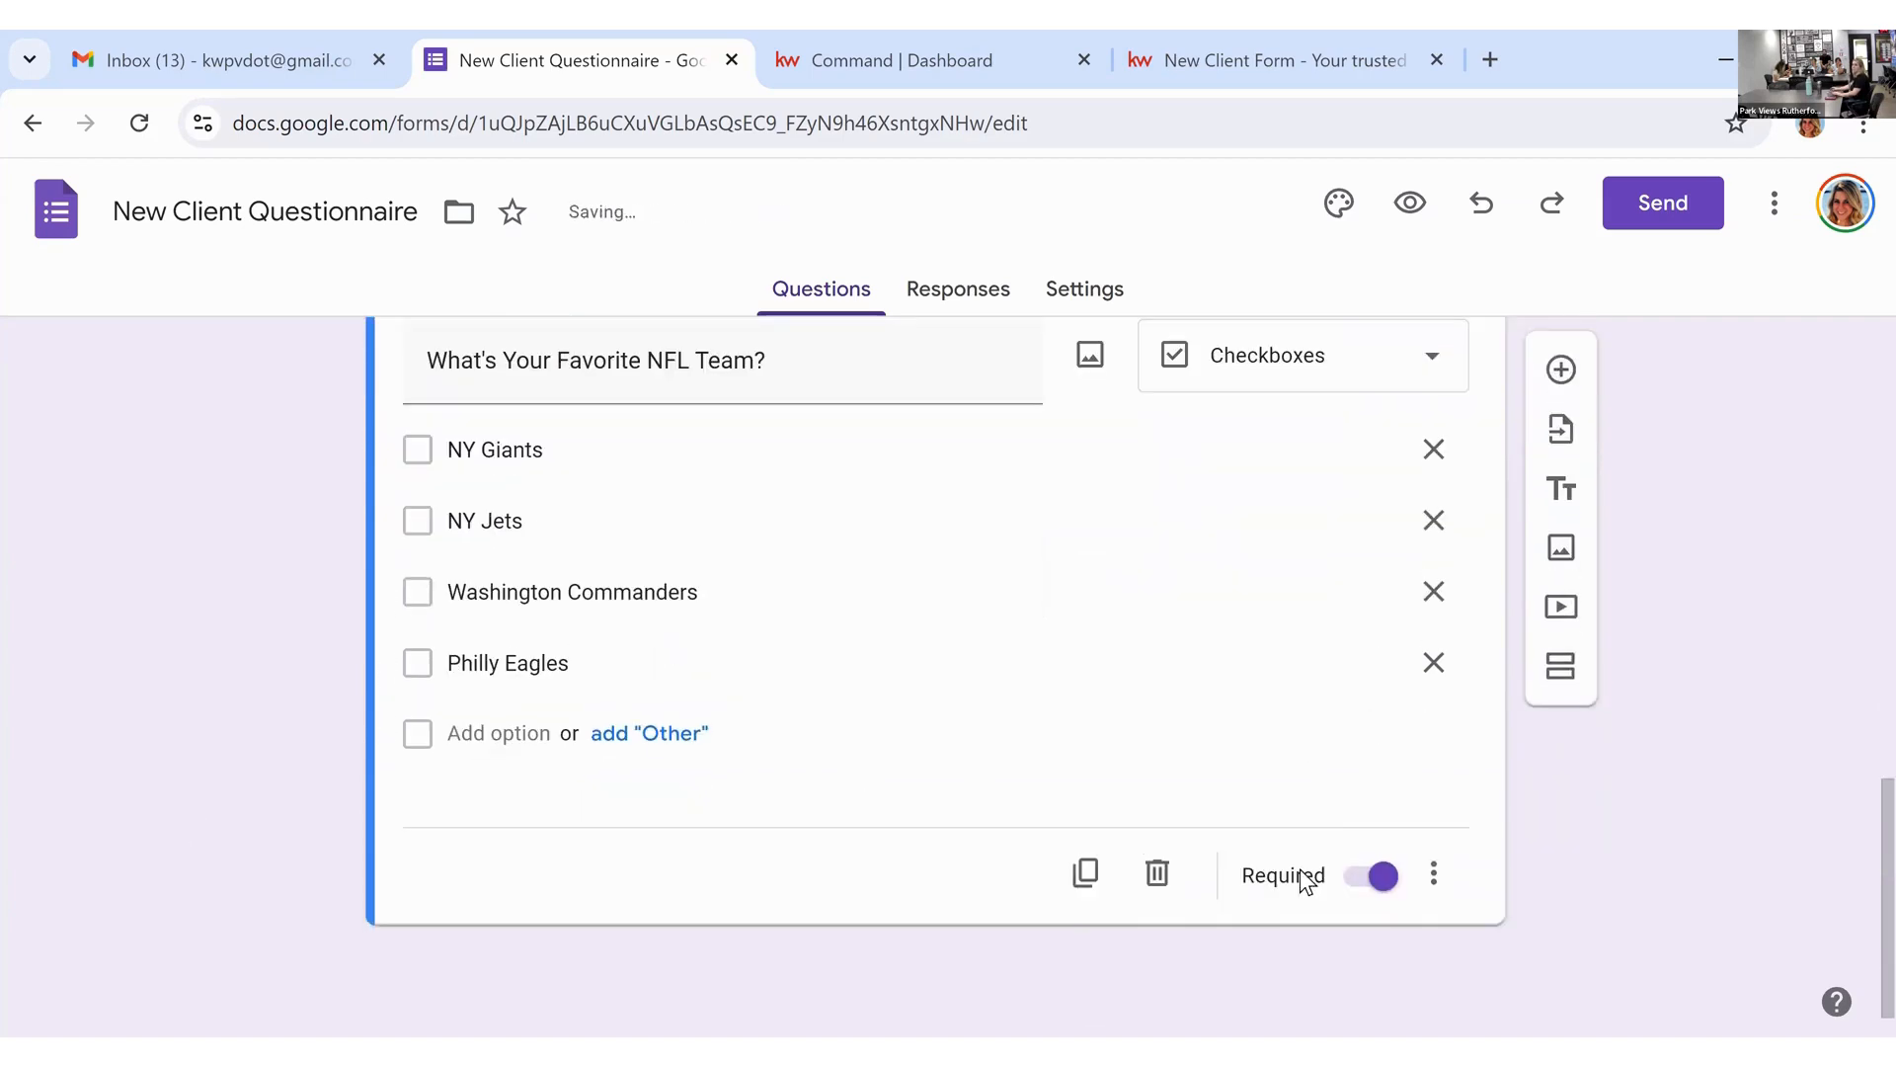
click(1371, 878)
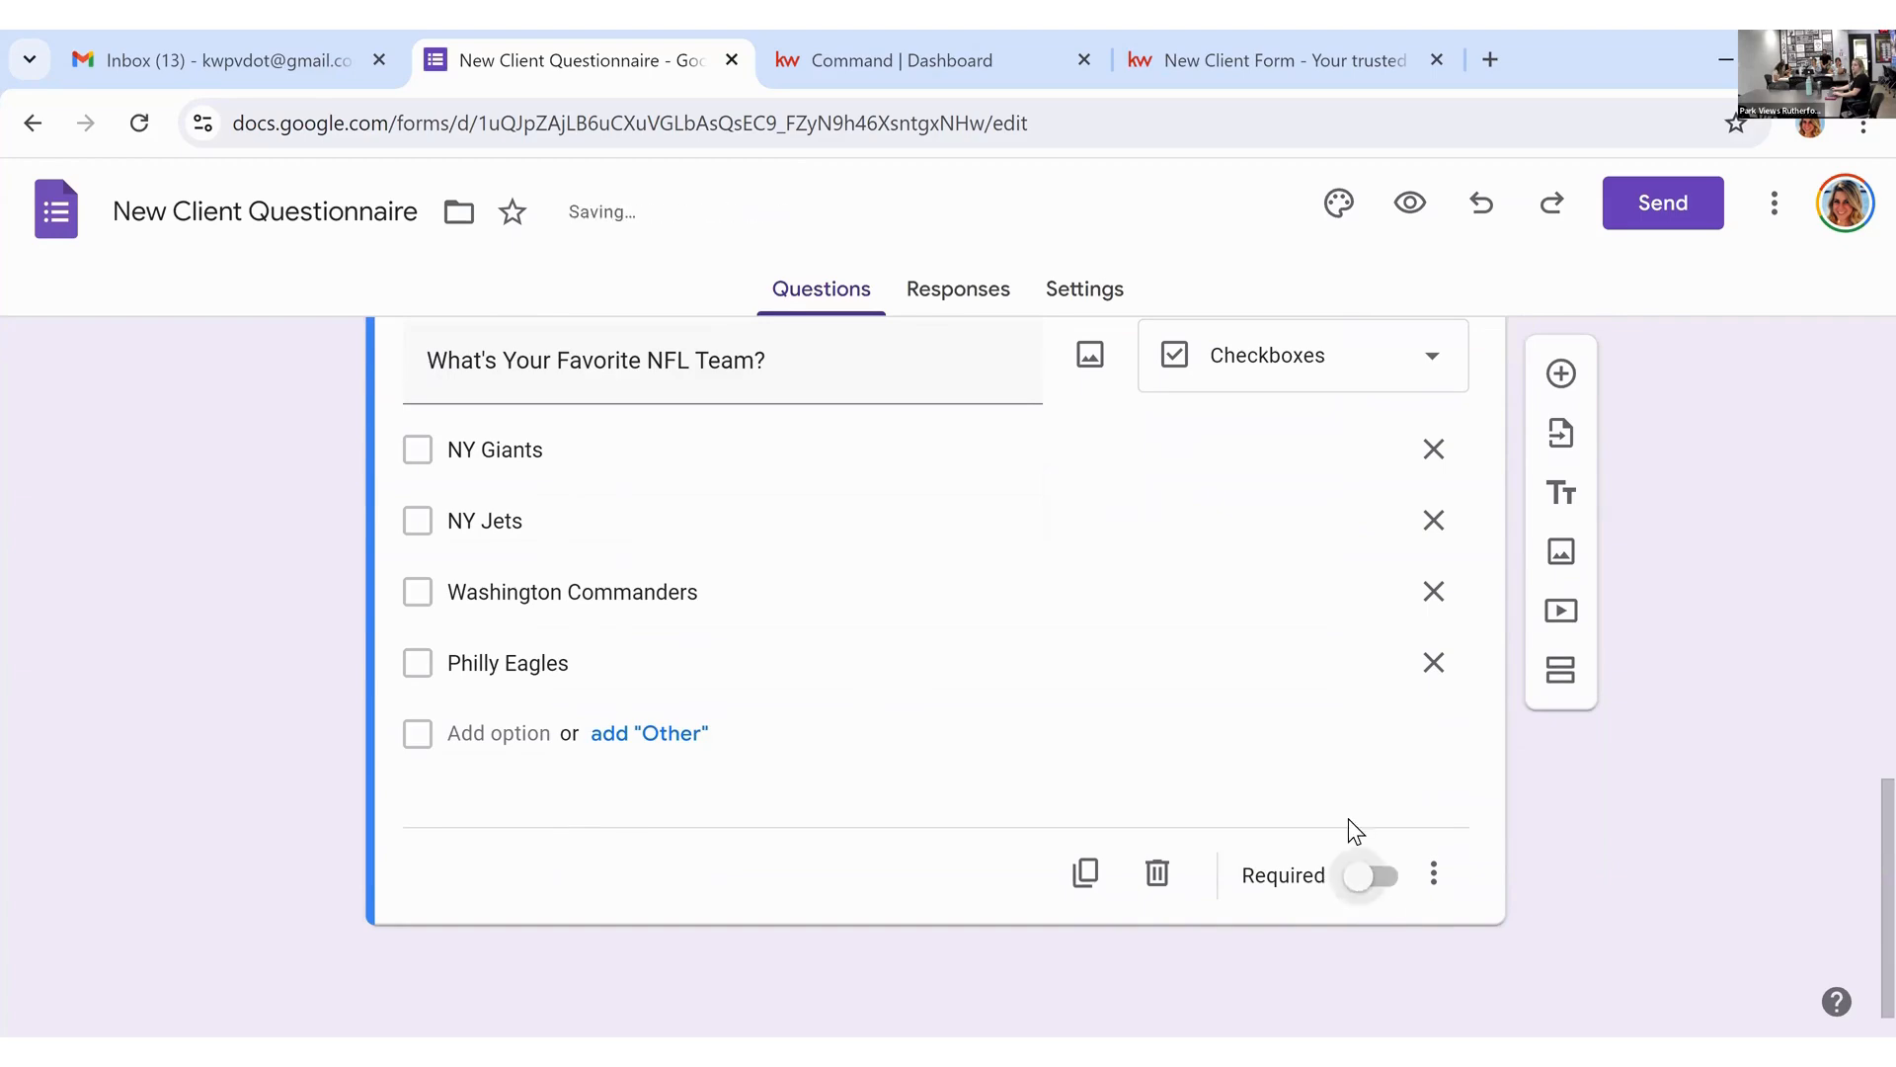
scroll(1298, 862, up, 2)
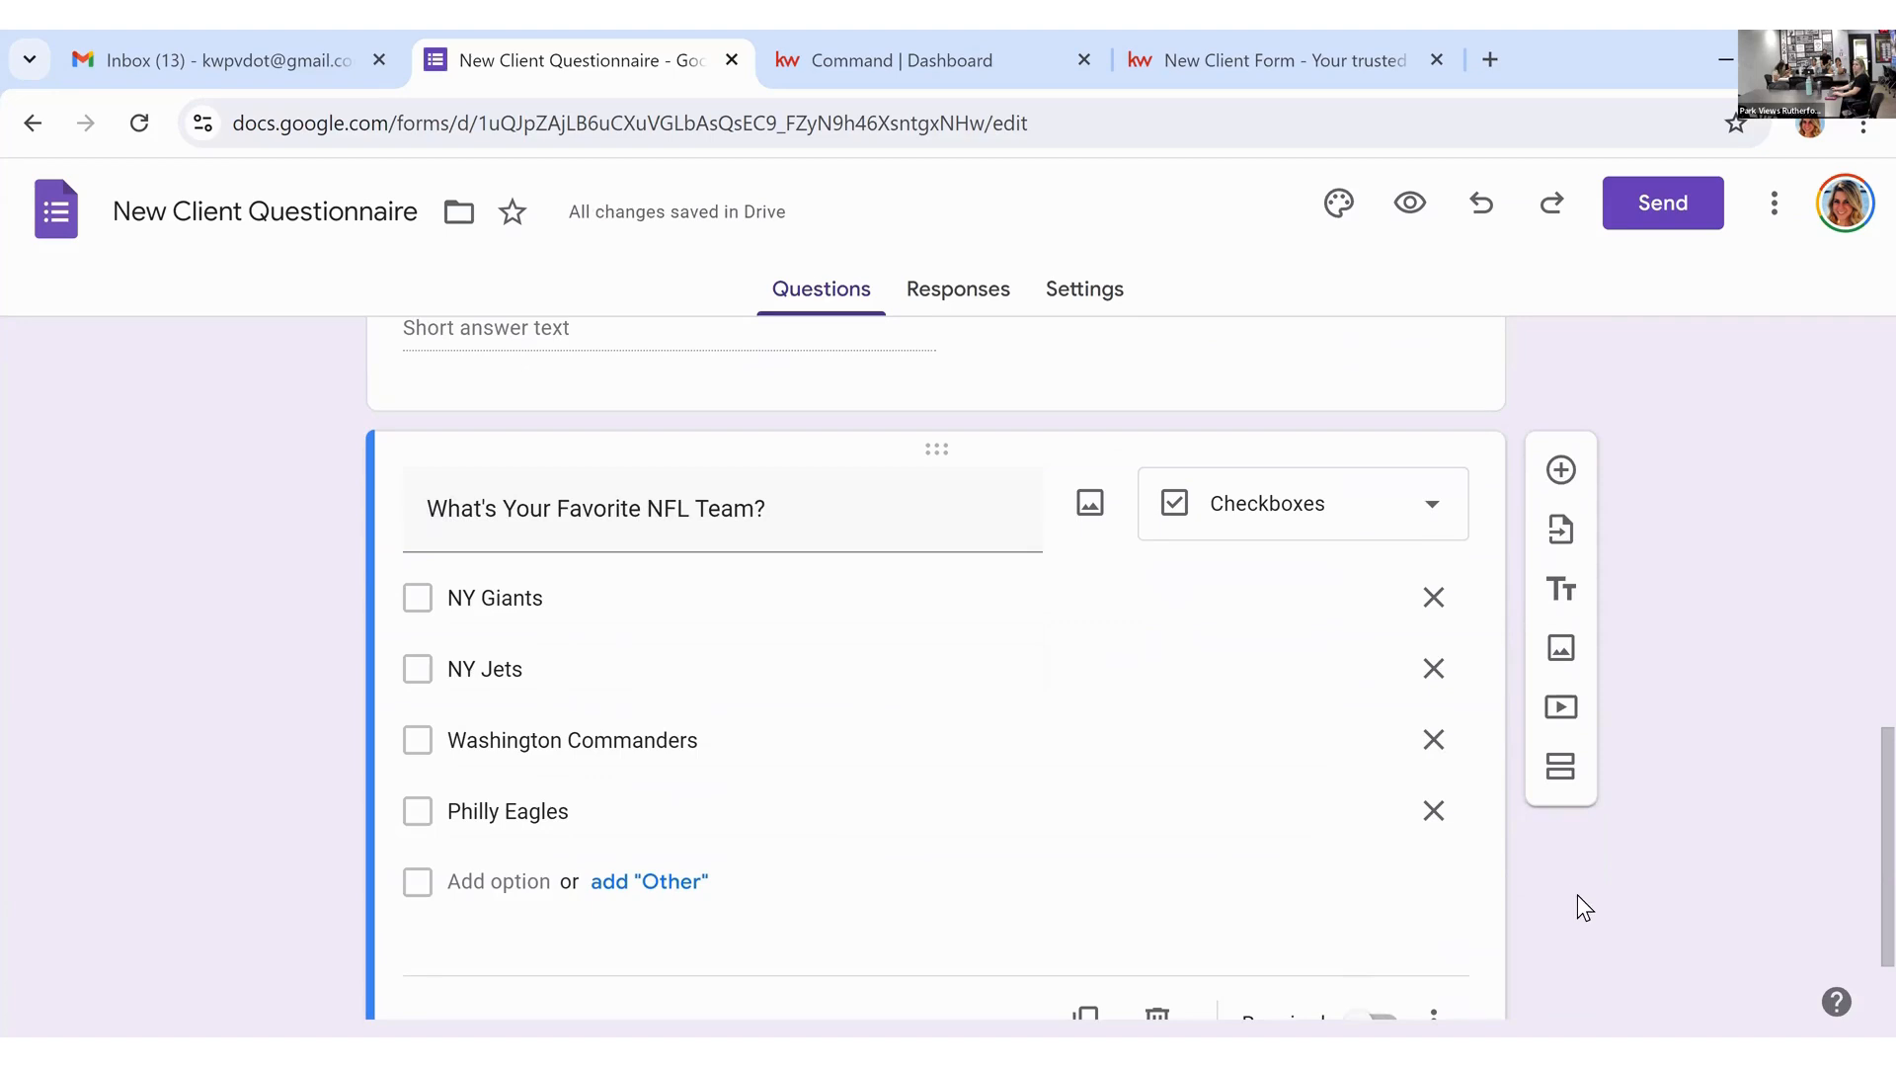
scroll(1456, 958, down, 2)
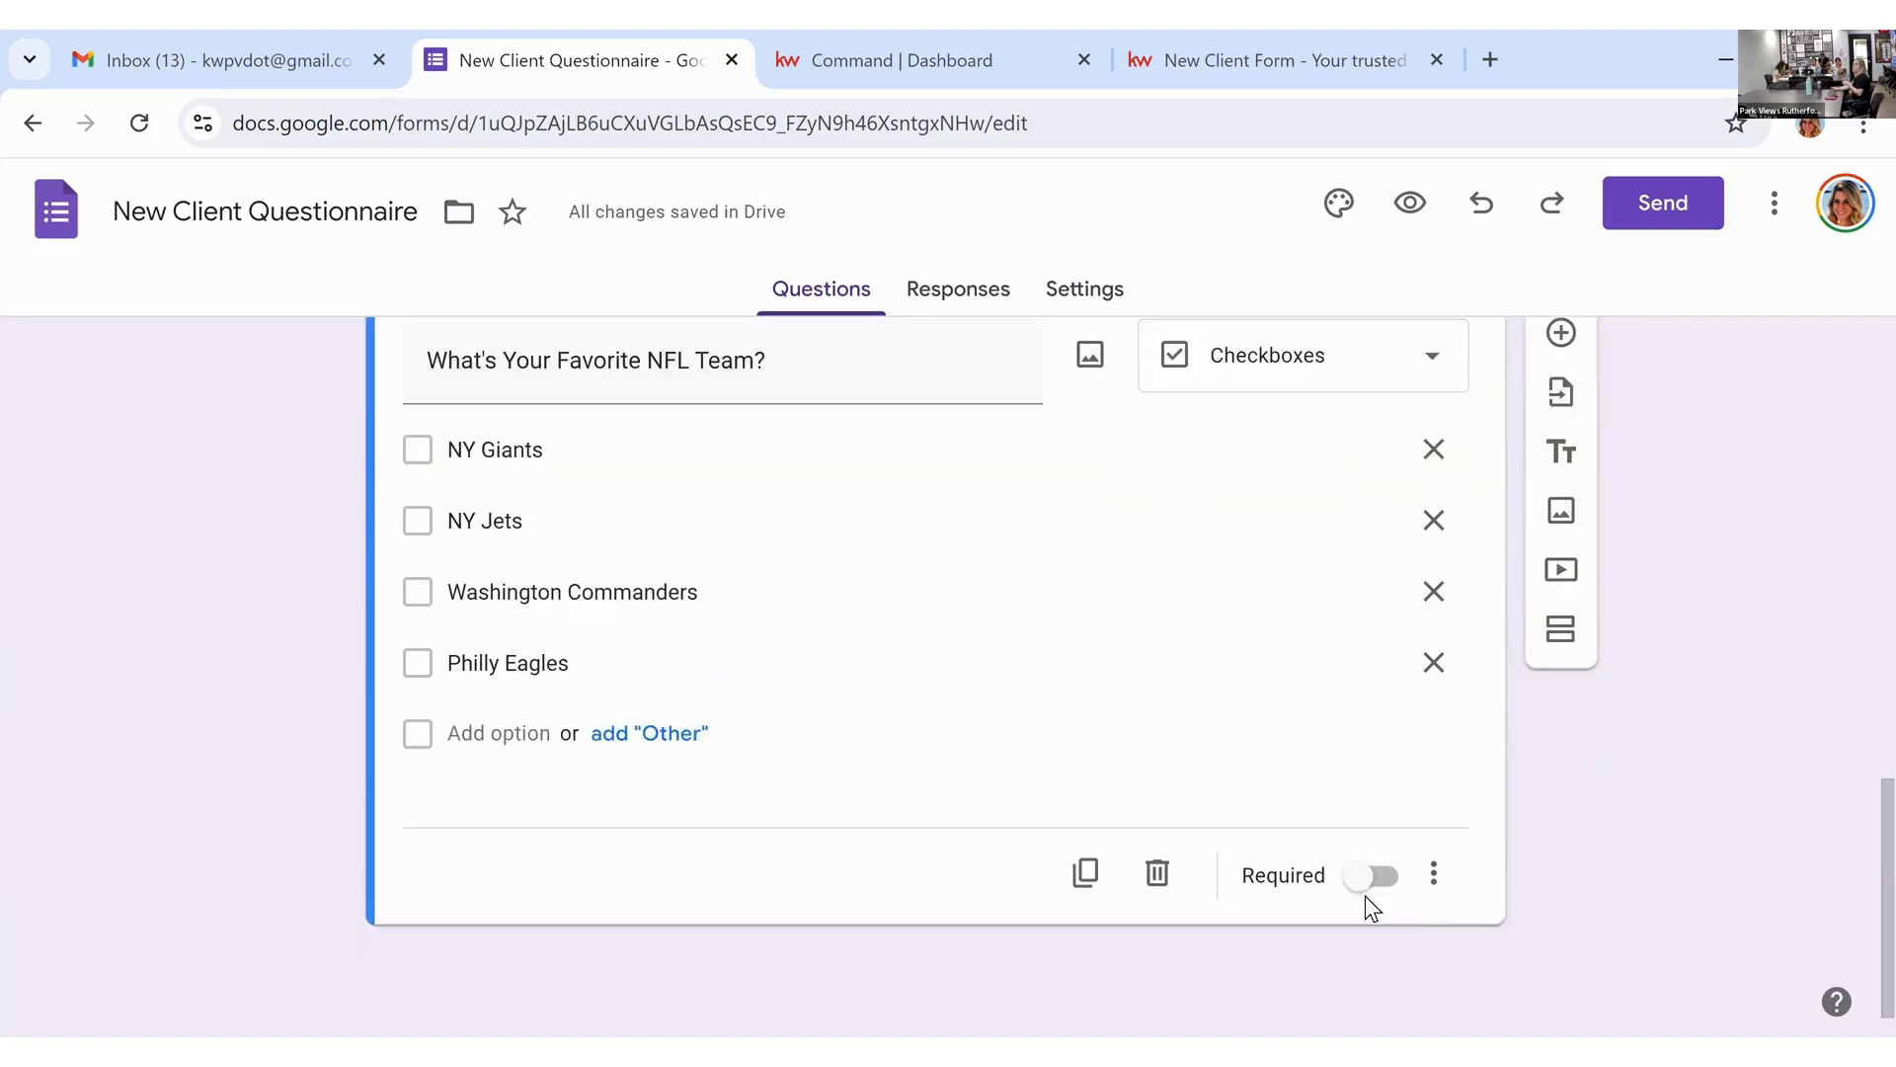
scroll(1604, 899, up, 2)
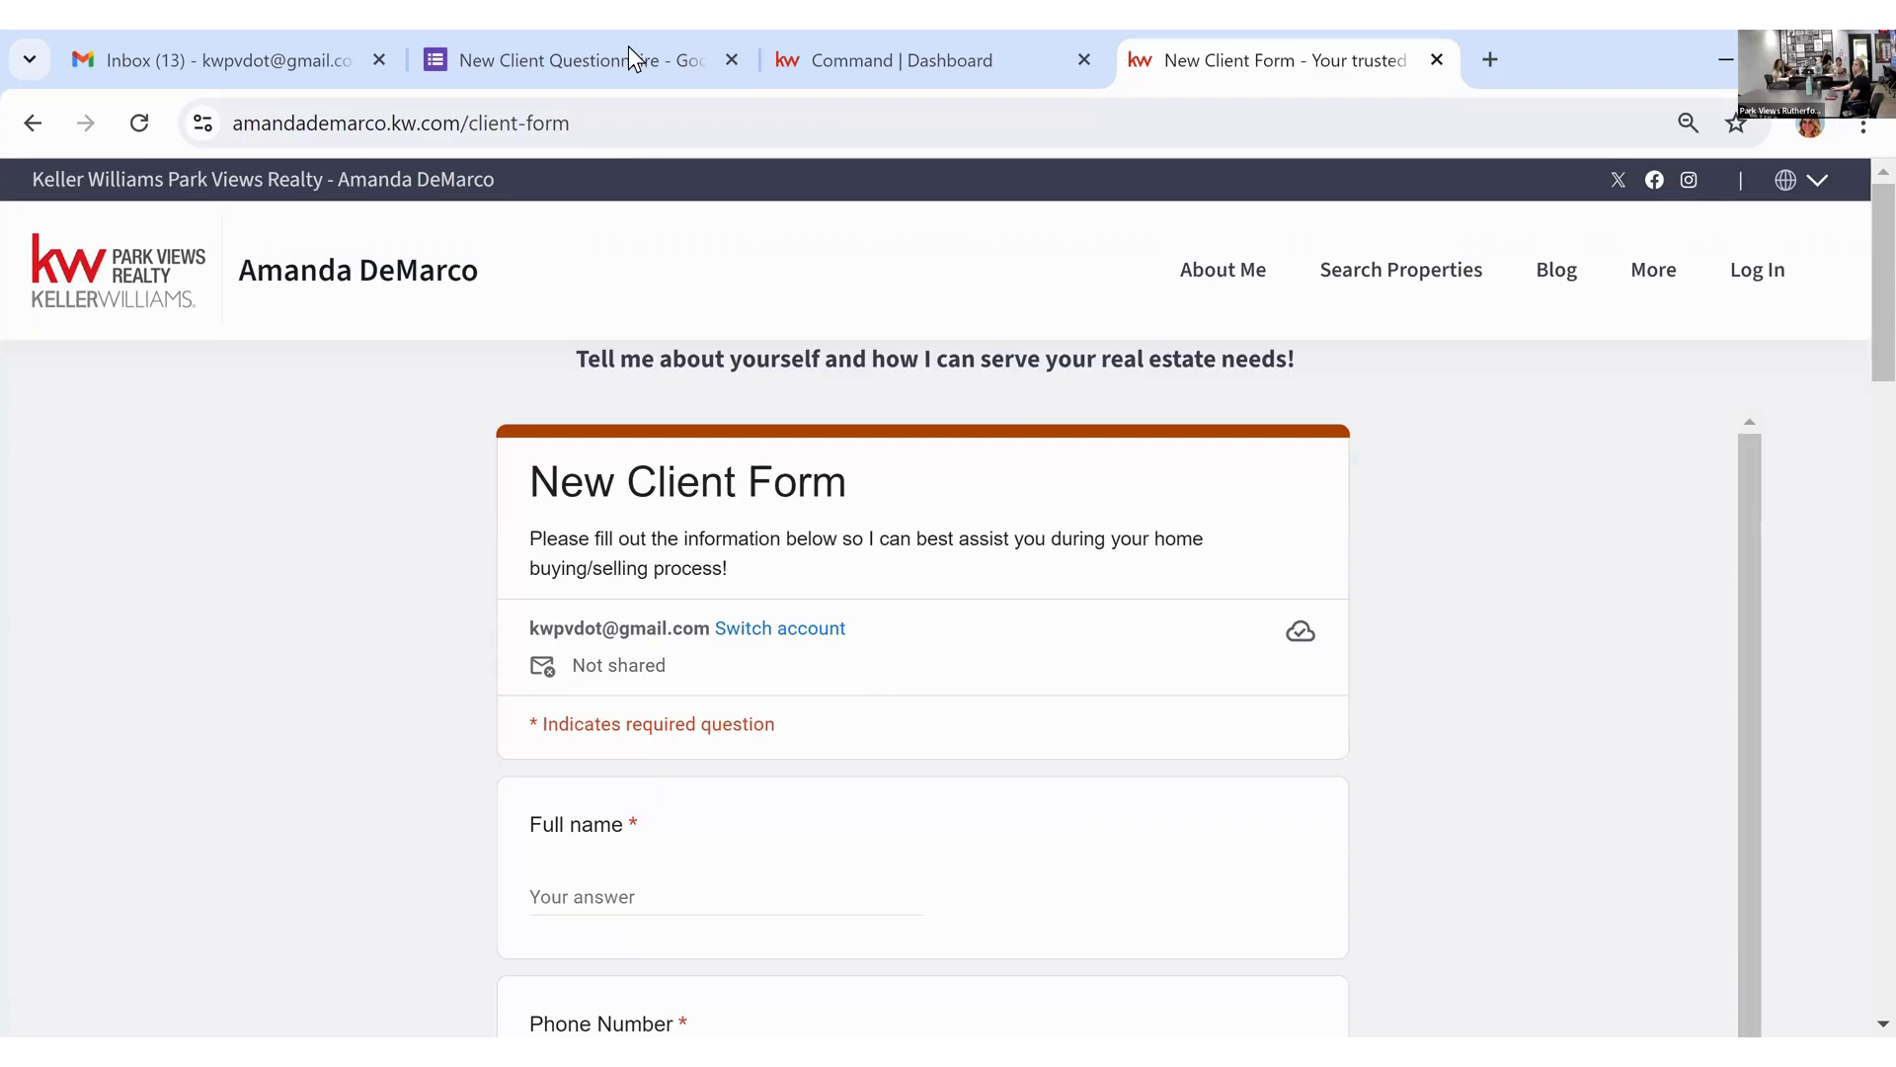
click(593, 57)
scroll(1436, 816, down, 2)
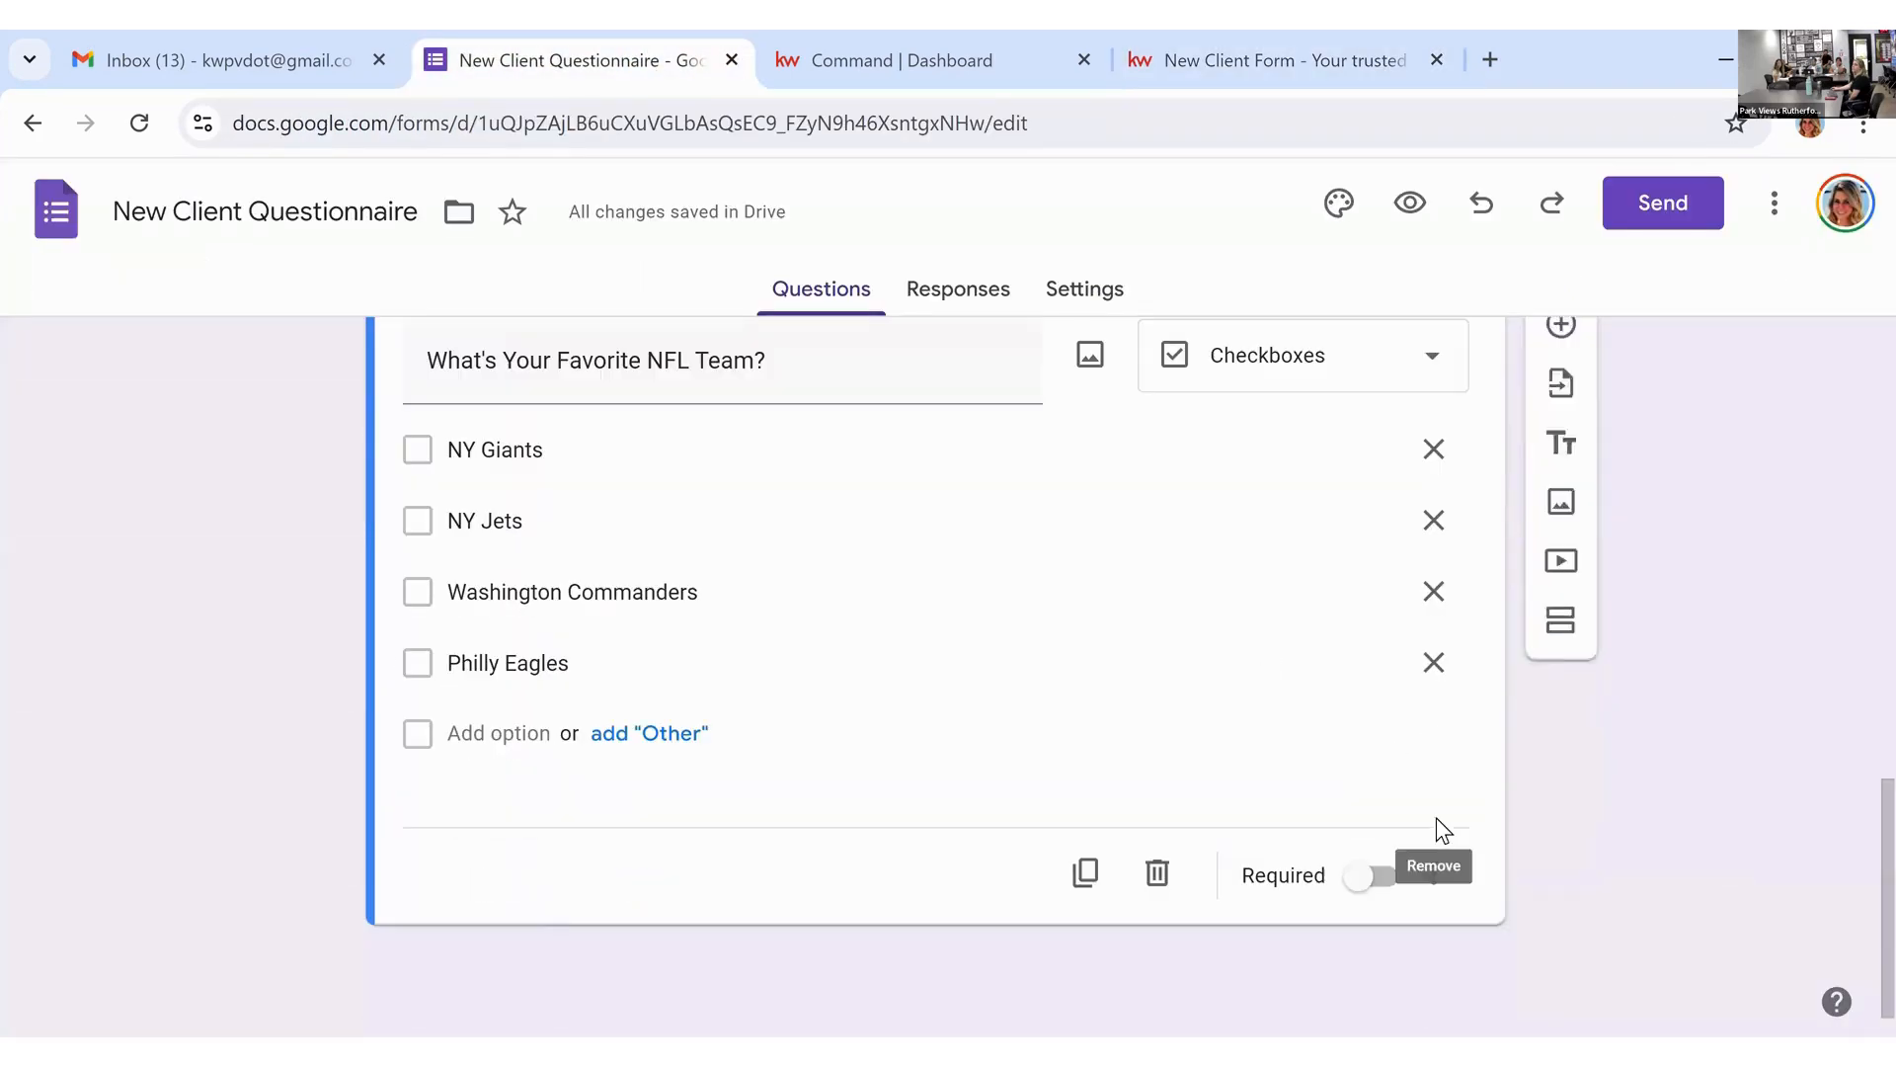
scroll(1600, 847, up, 10)
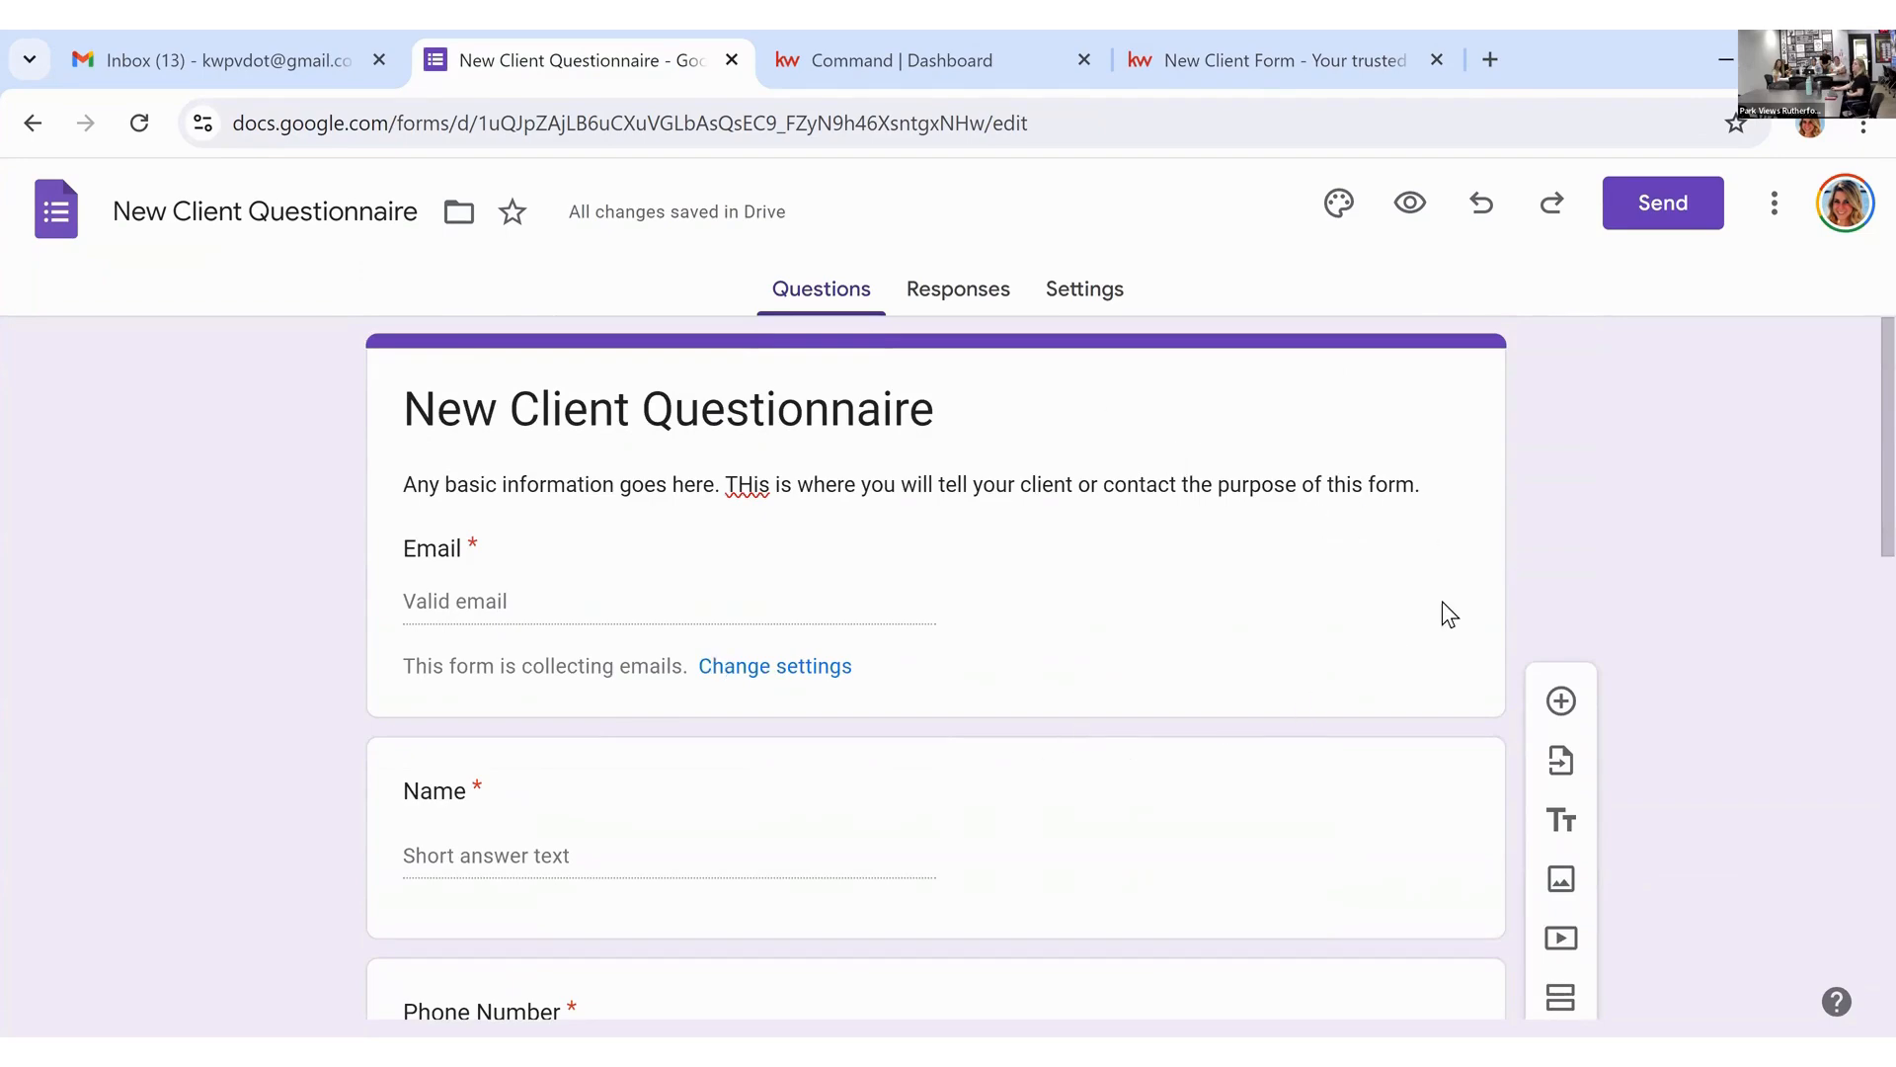
click(1193, 52)
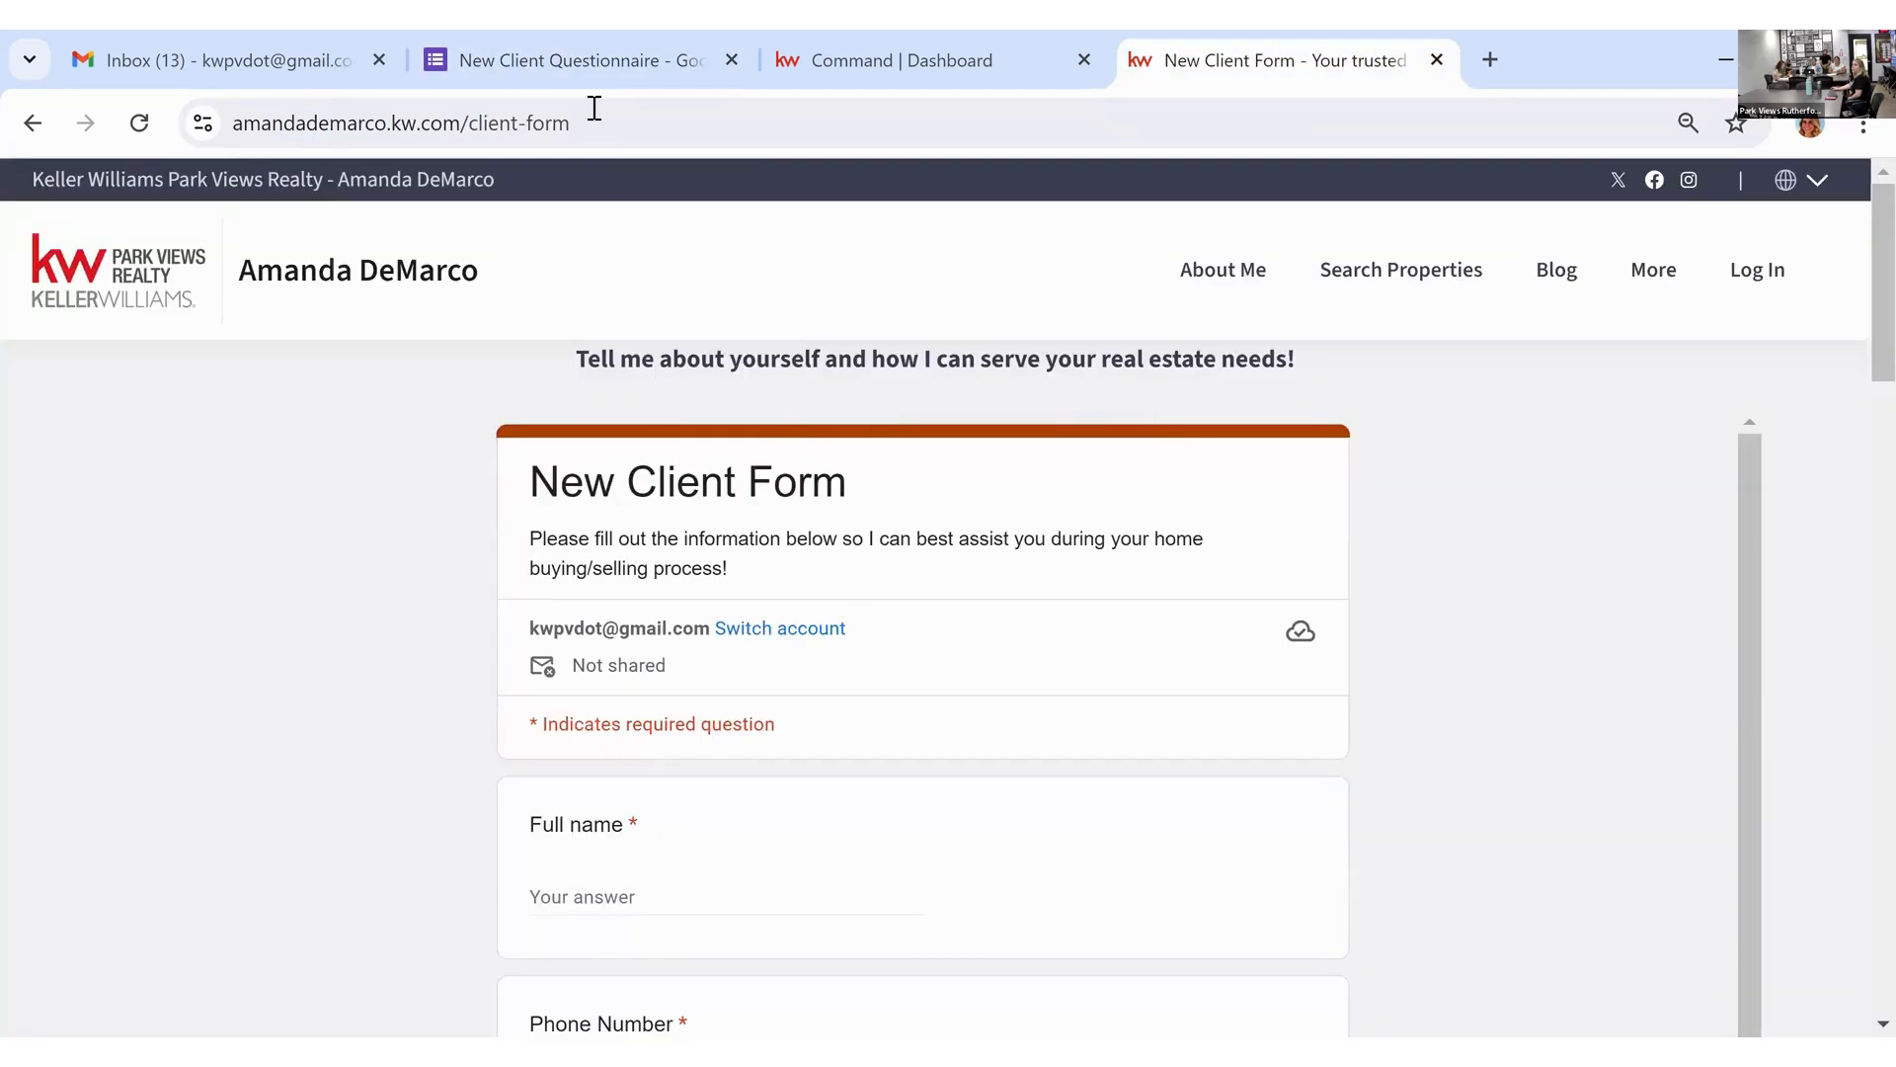
click(585, 67)
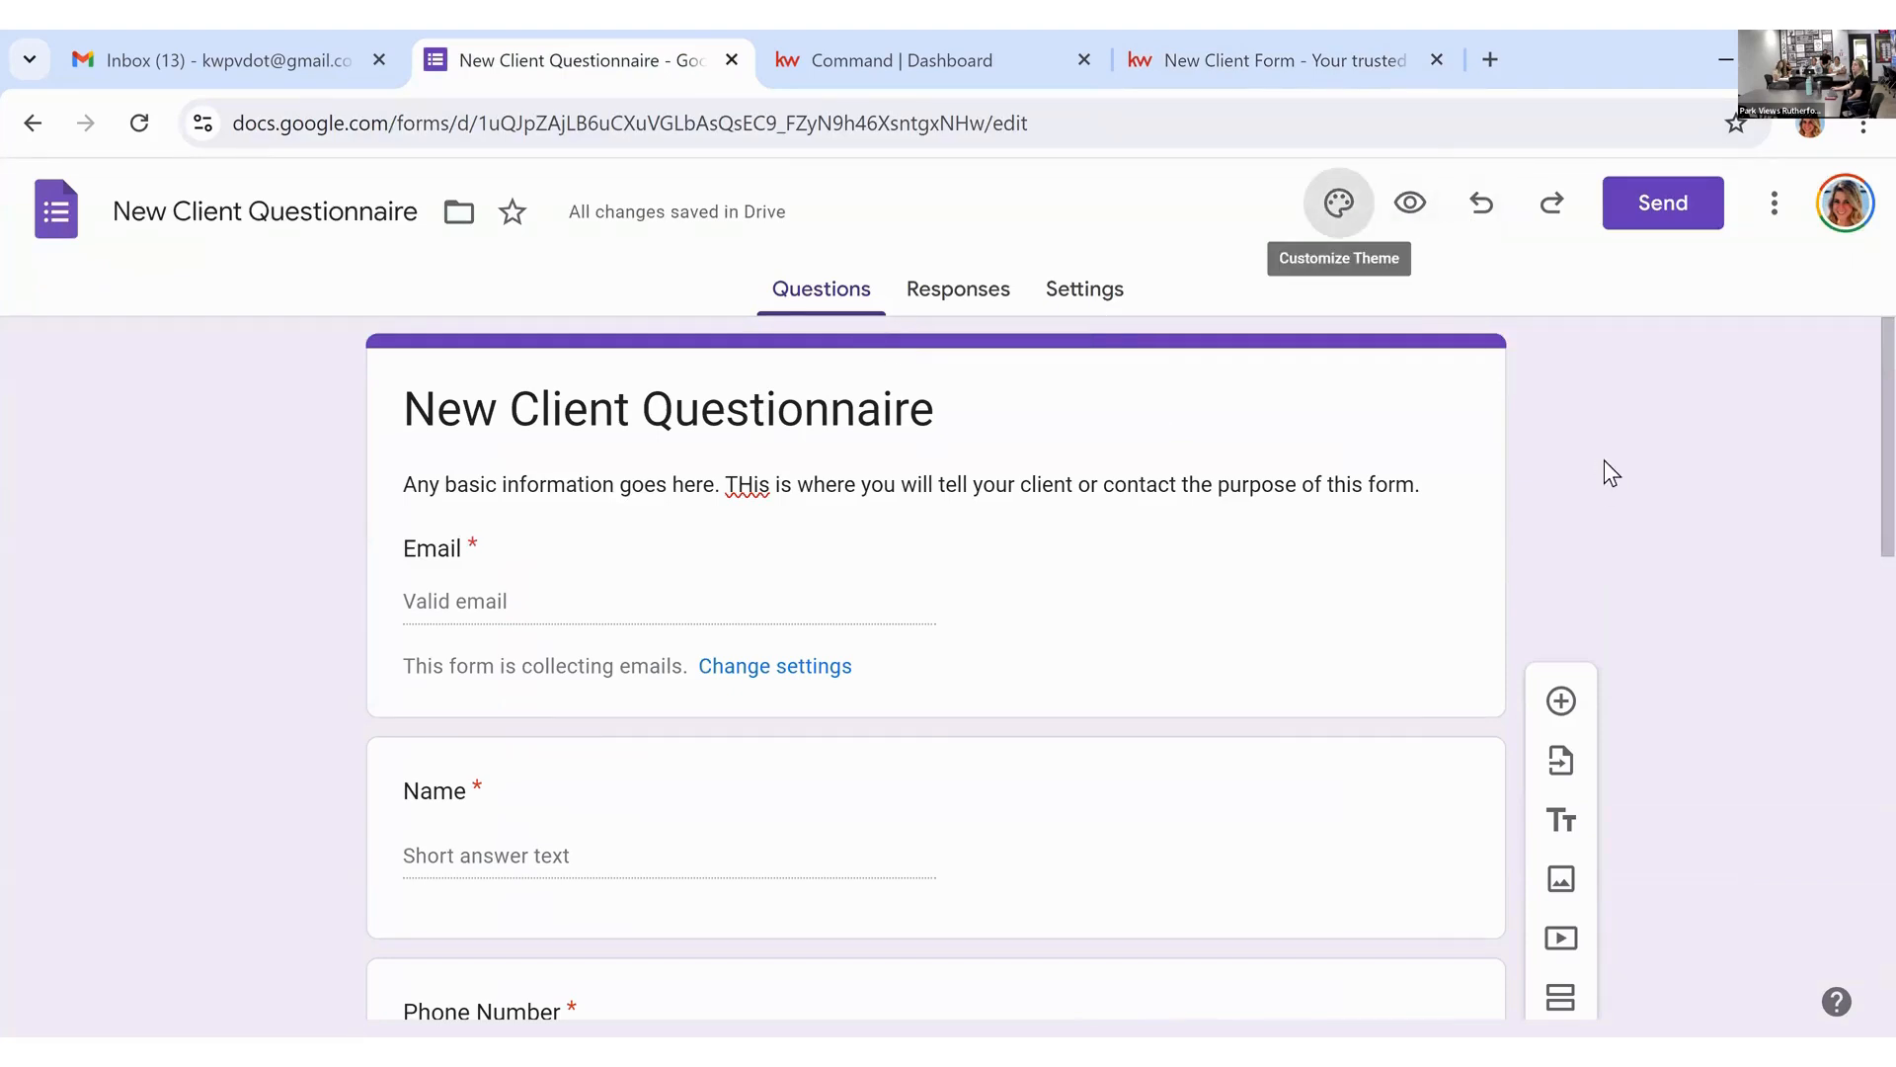
Step: Browse the header image gallery, viewing Food and dining and then the Party category
scroll(1596, 678, down, 2)
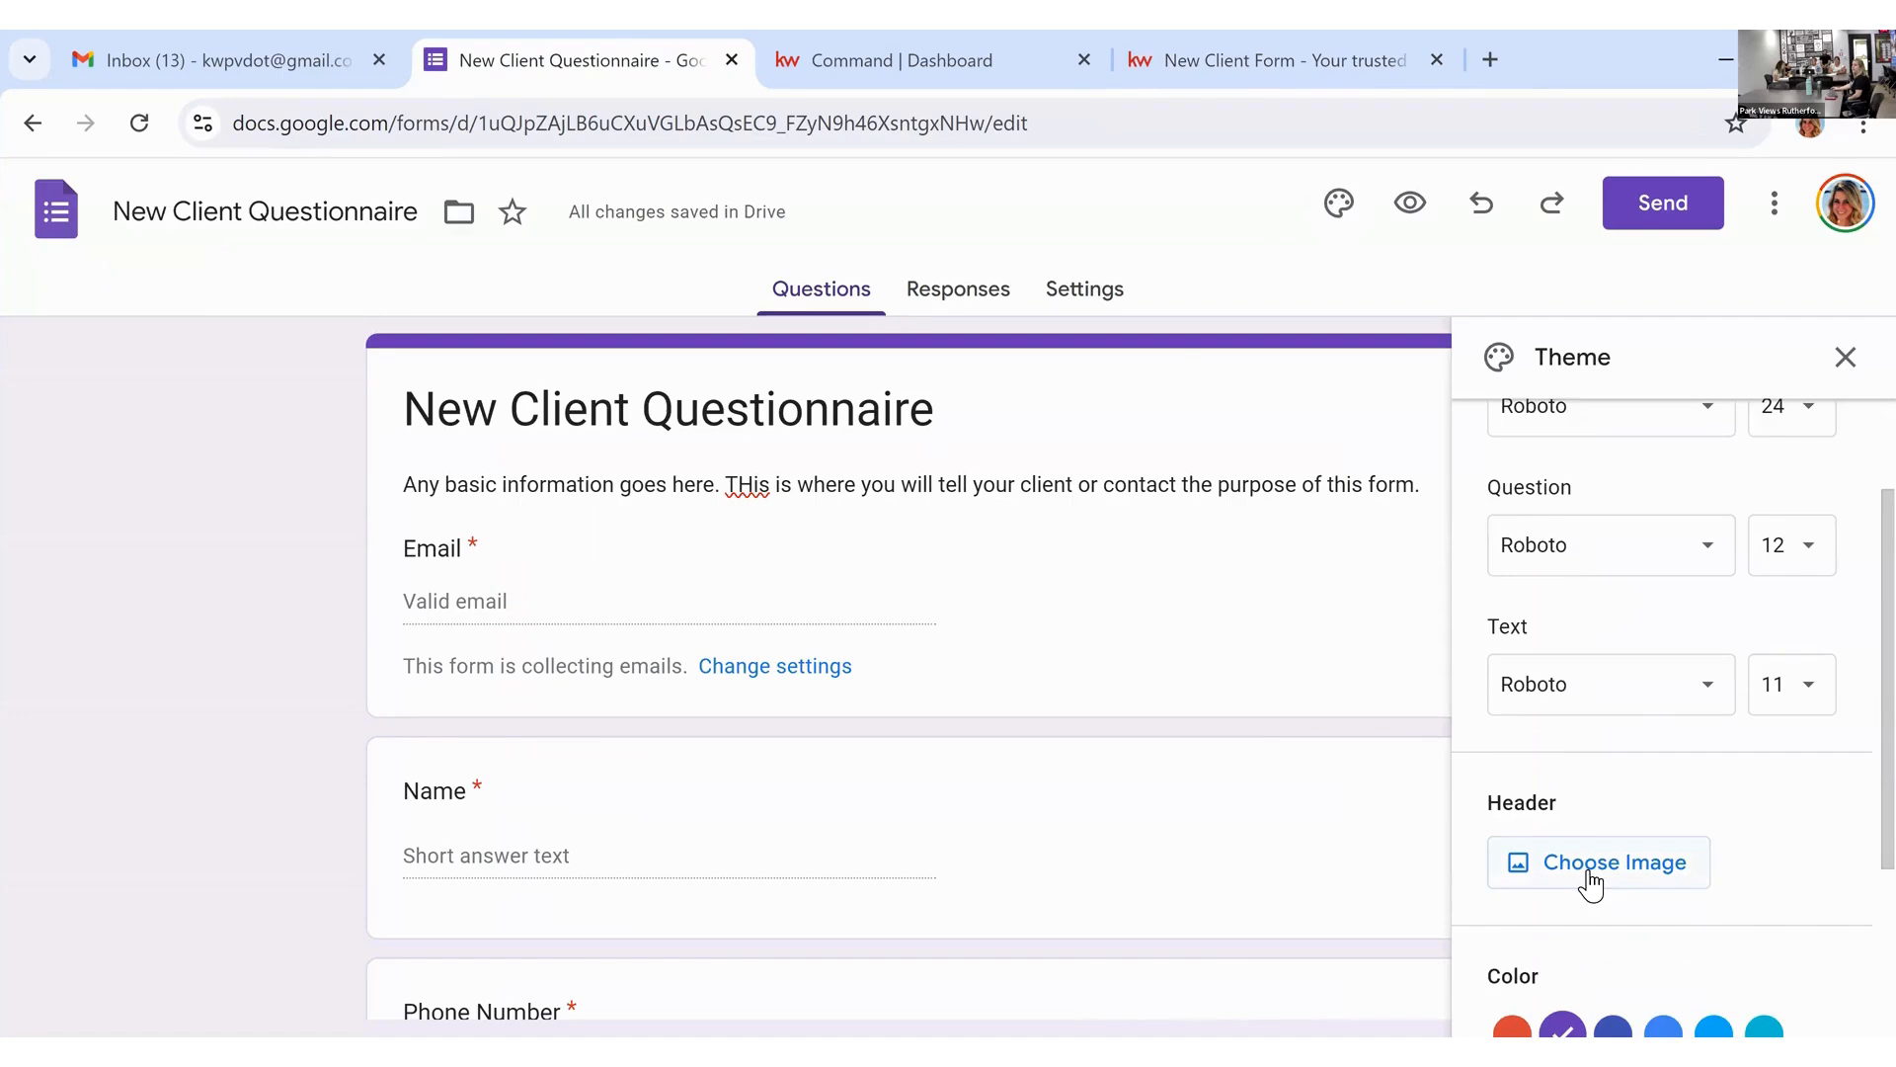
click(1591, 882)
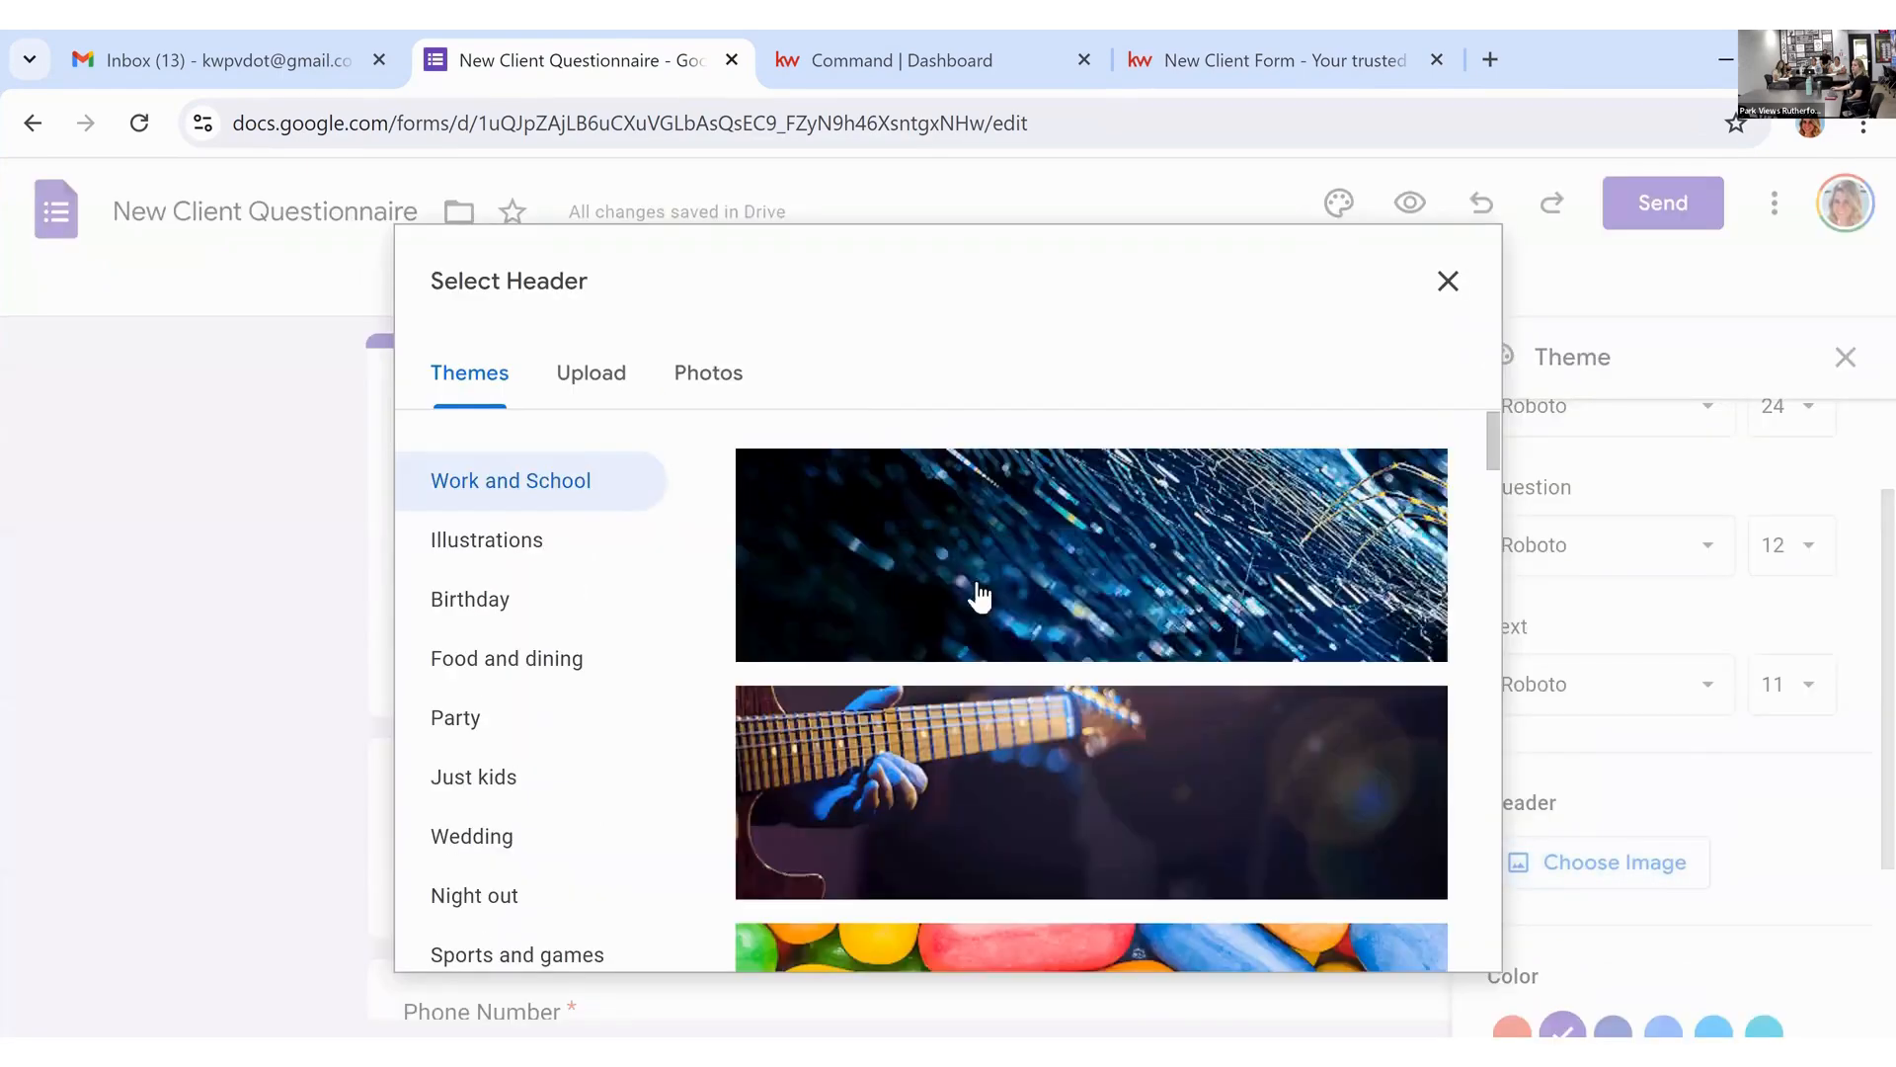
scroll(966, 696, down, 5)
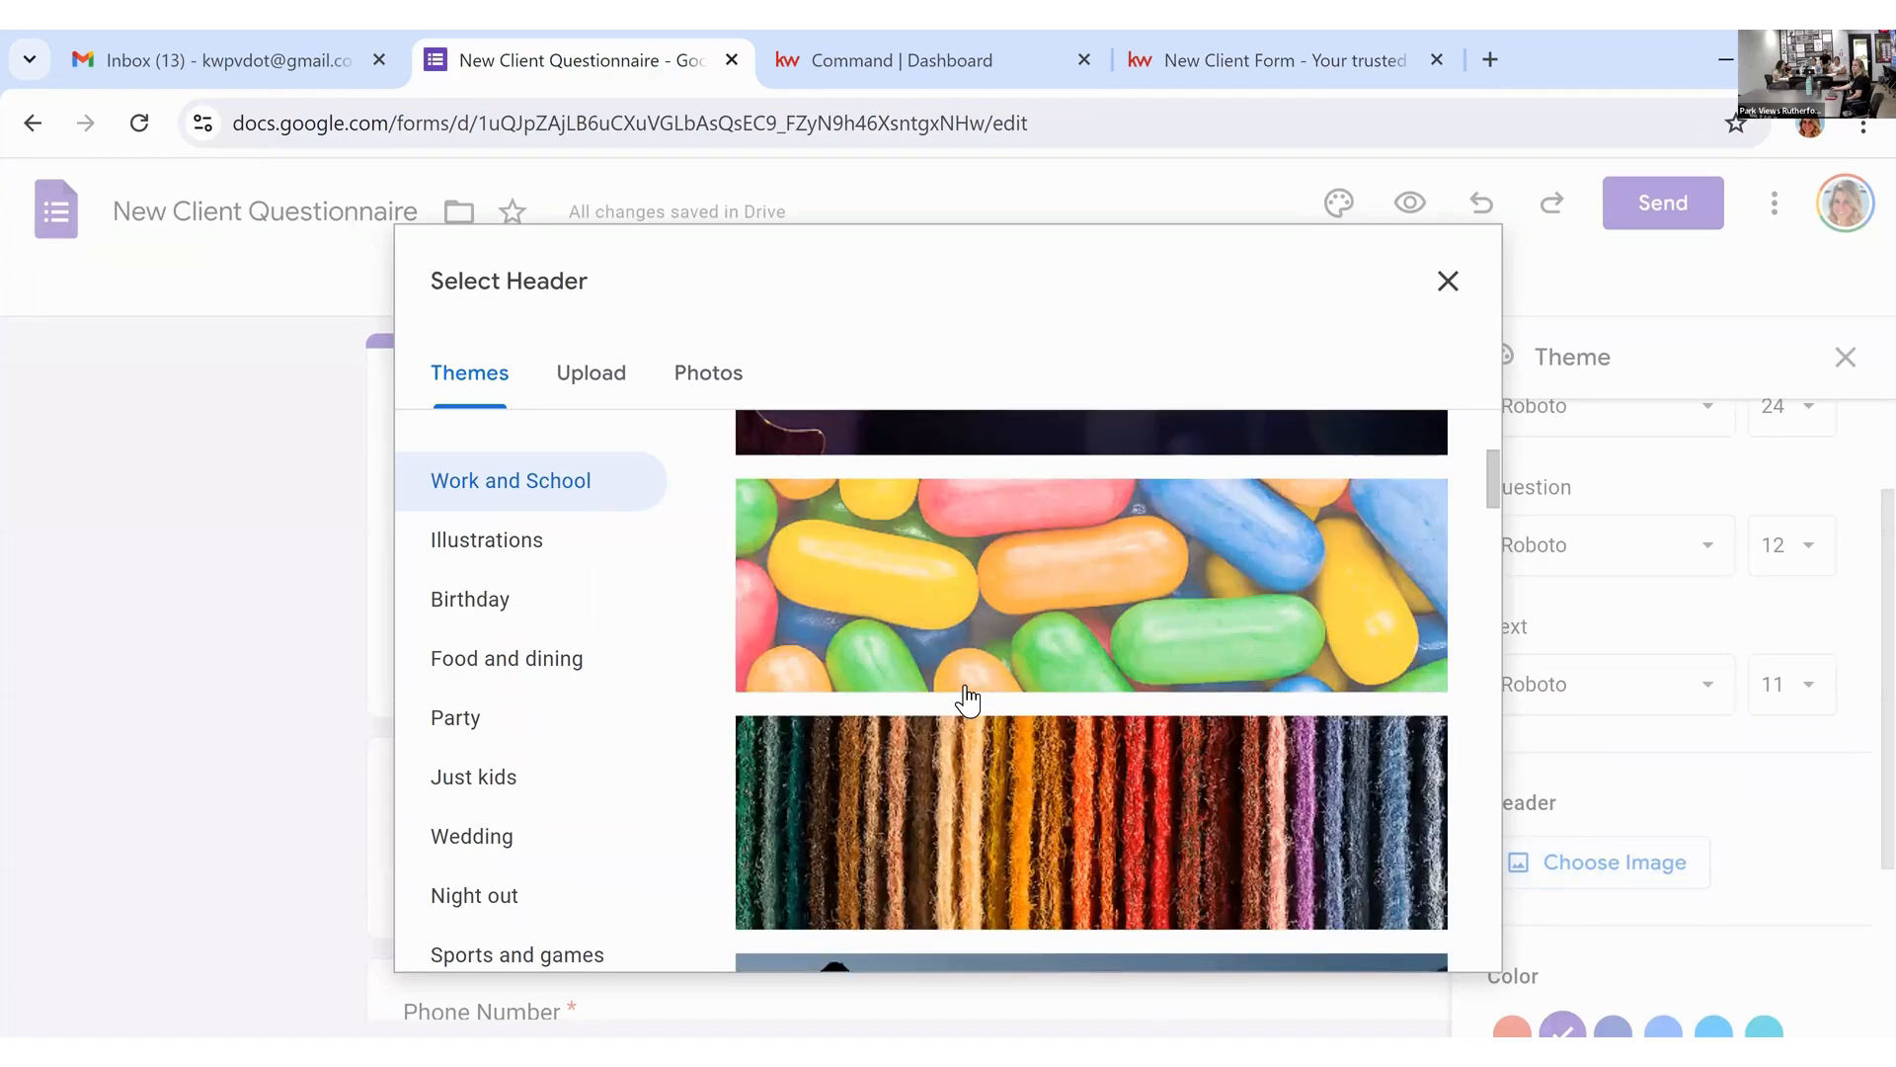
scroll(967, 699, down, 15)
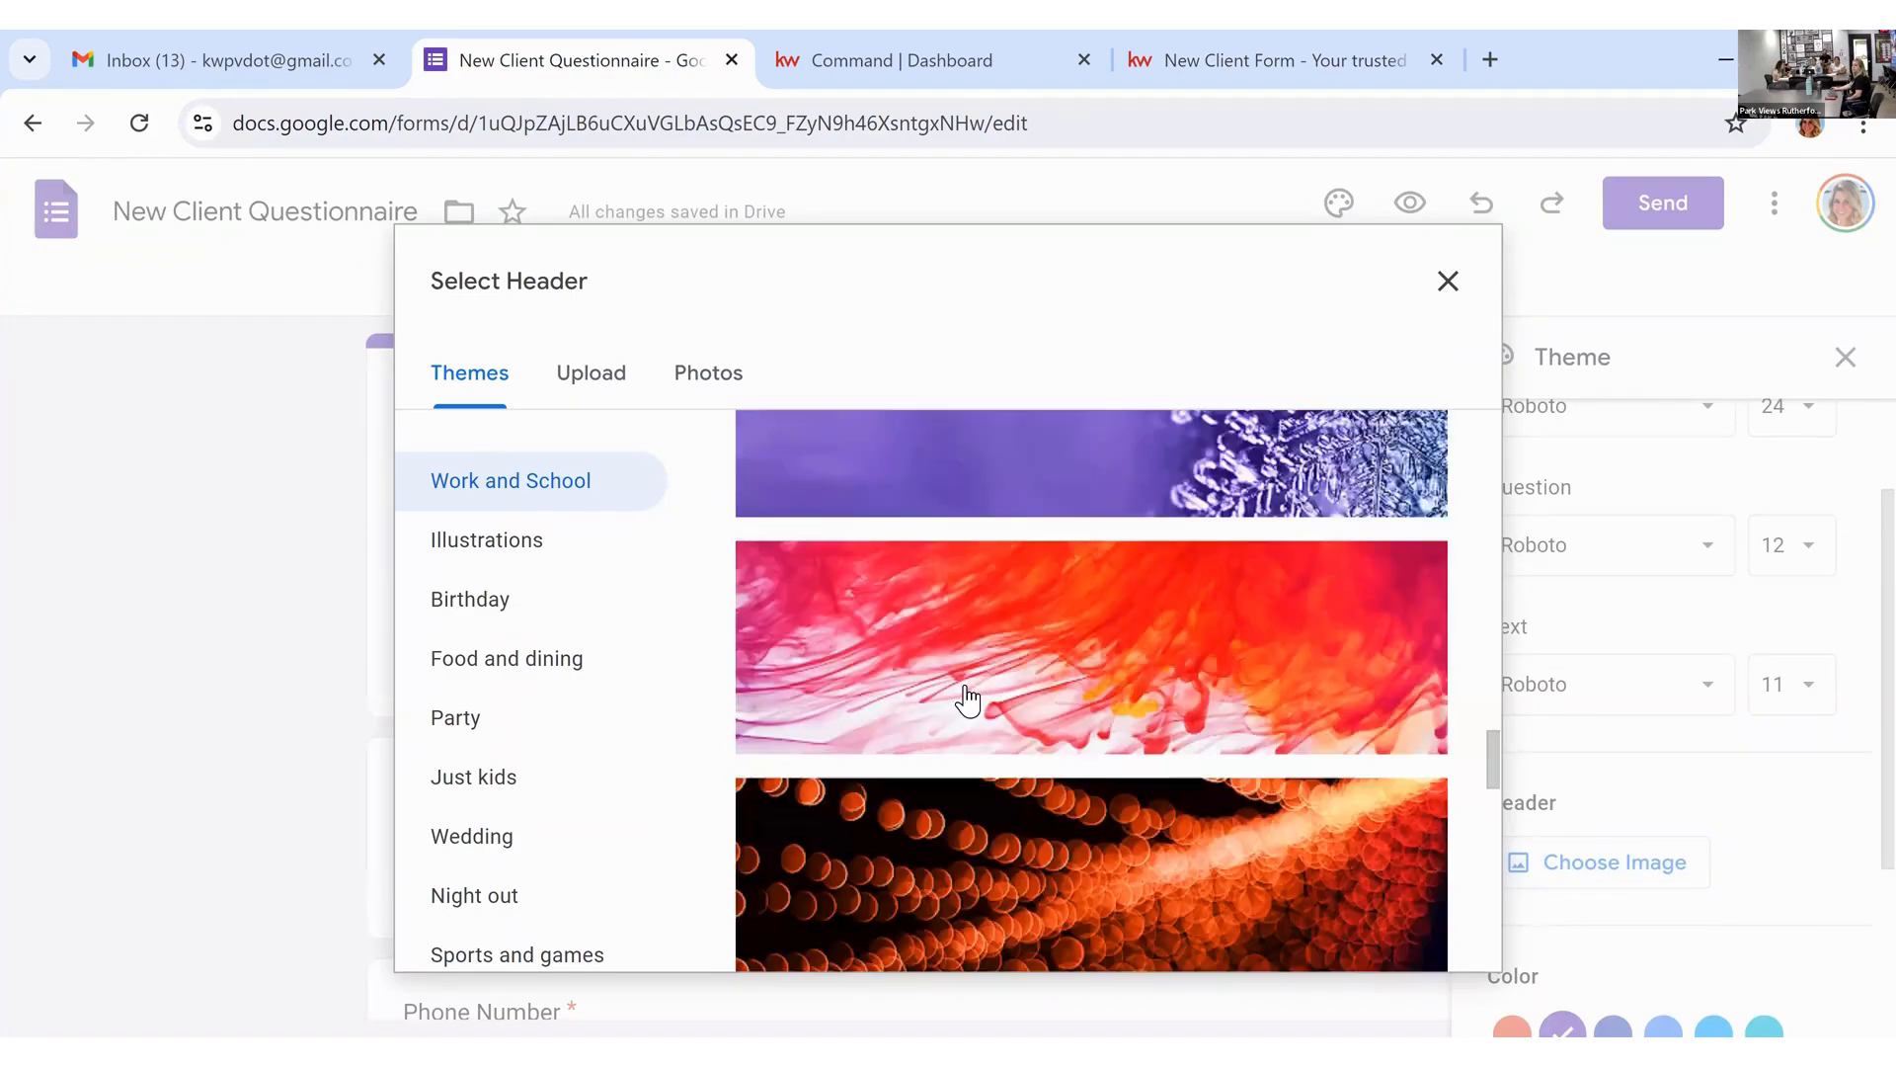
scroll(967, 699, down, 20)
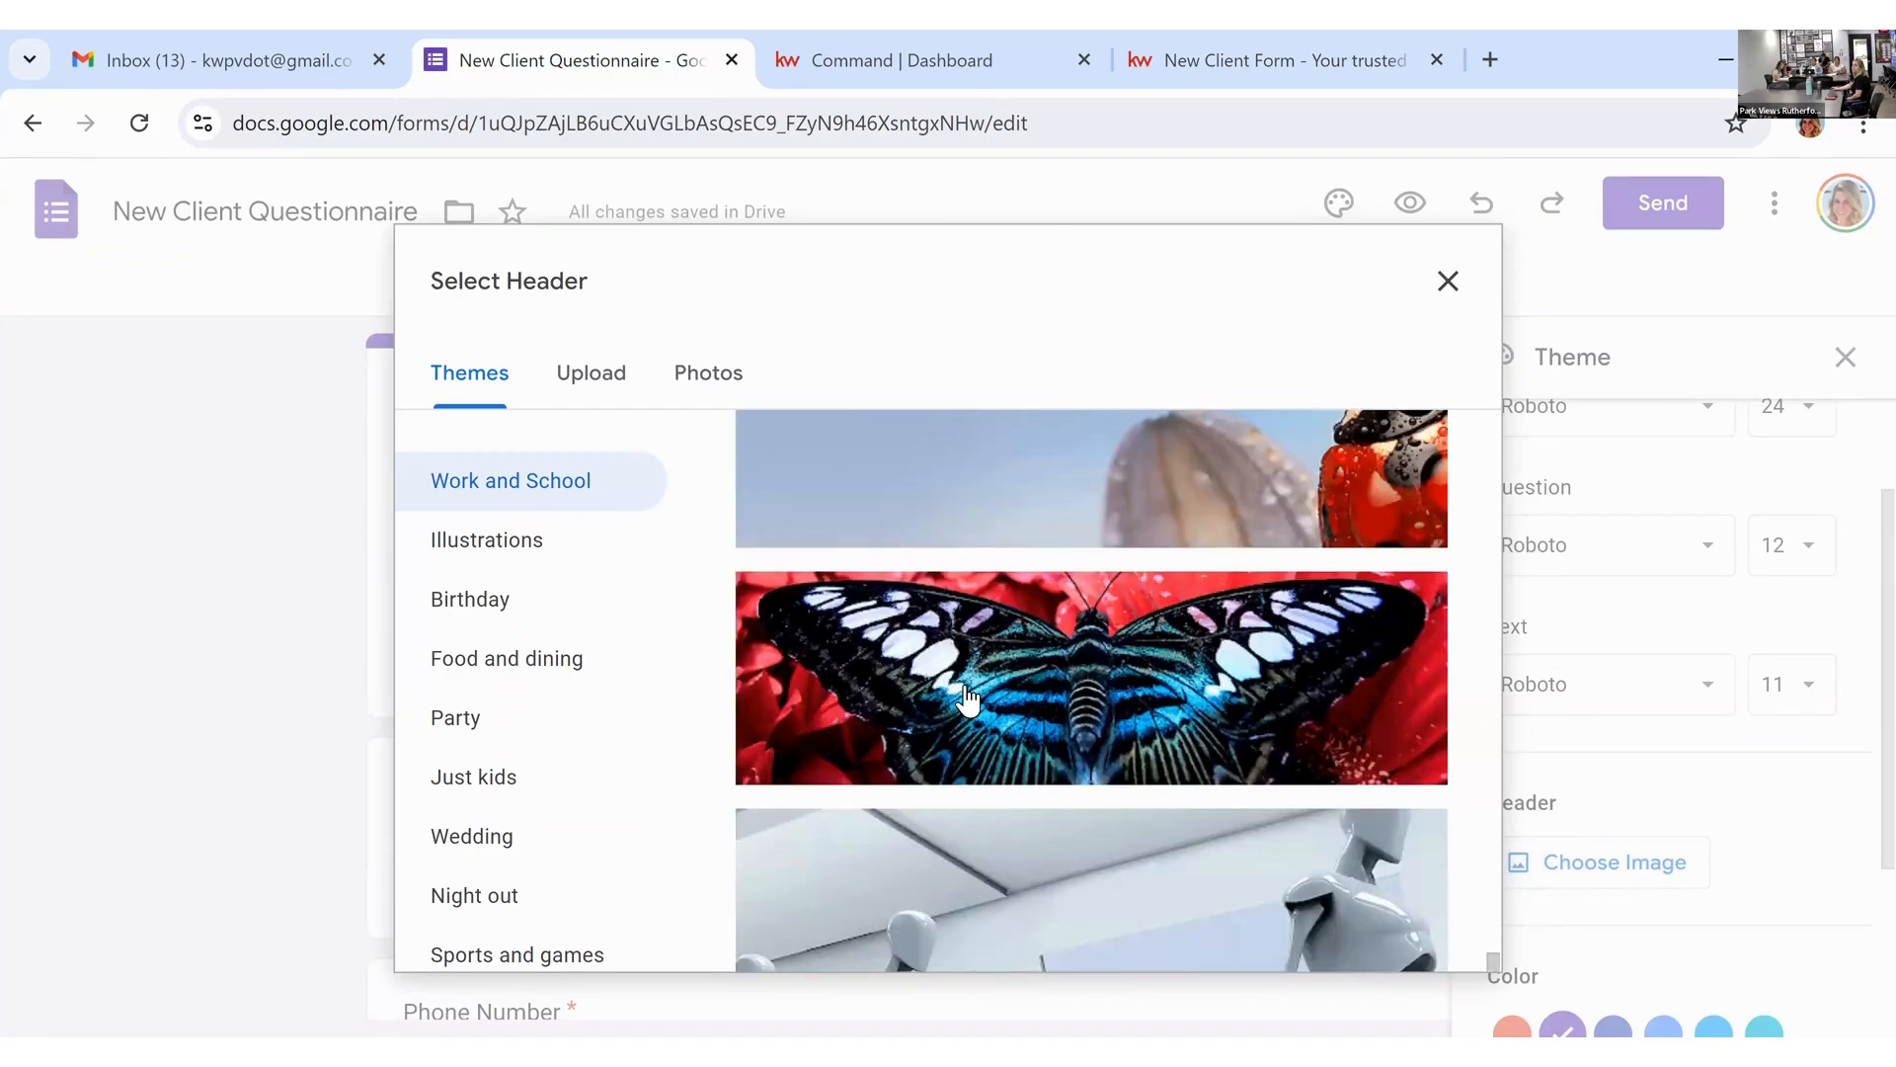
scroll(968, 700, up, 20)
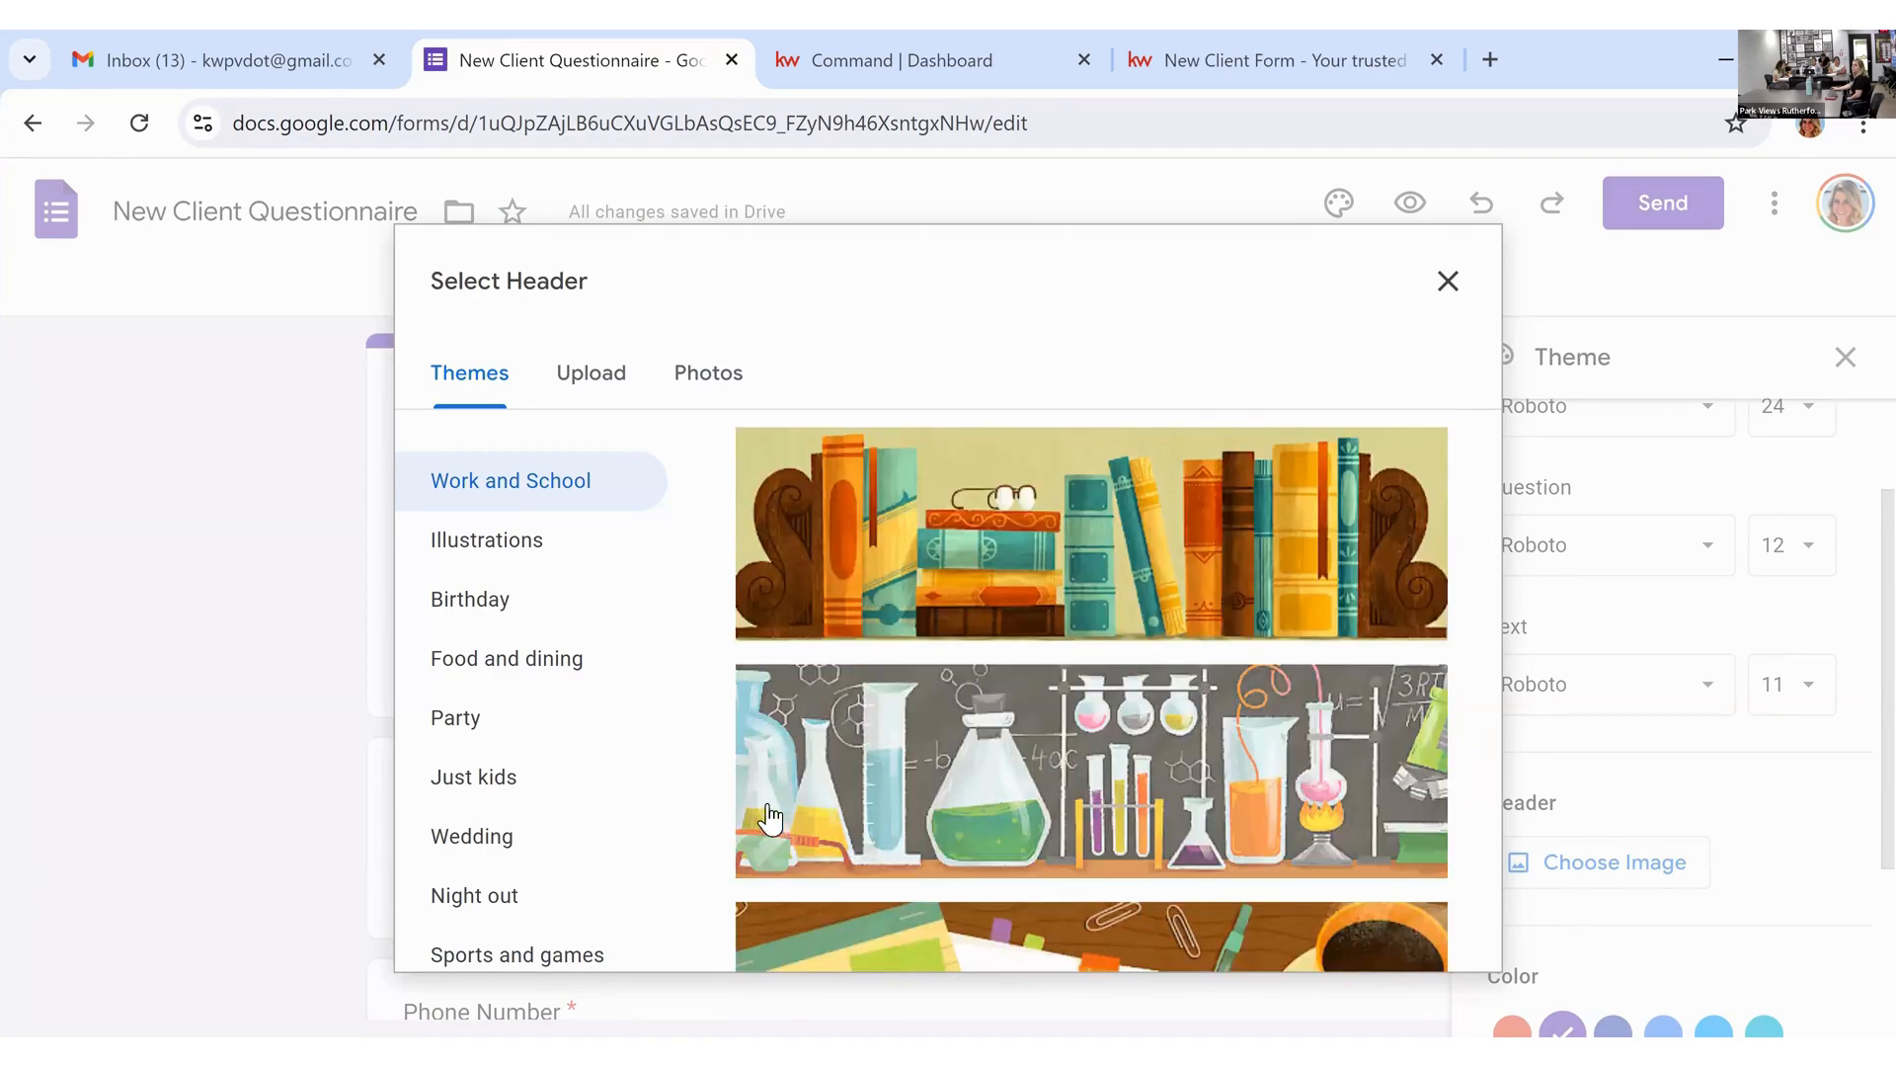
click(521, 662)
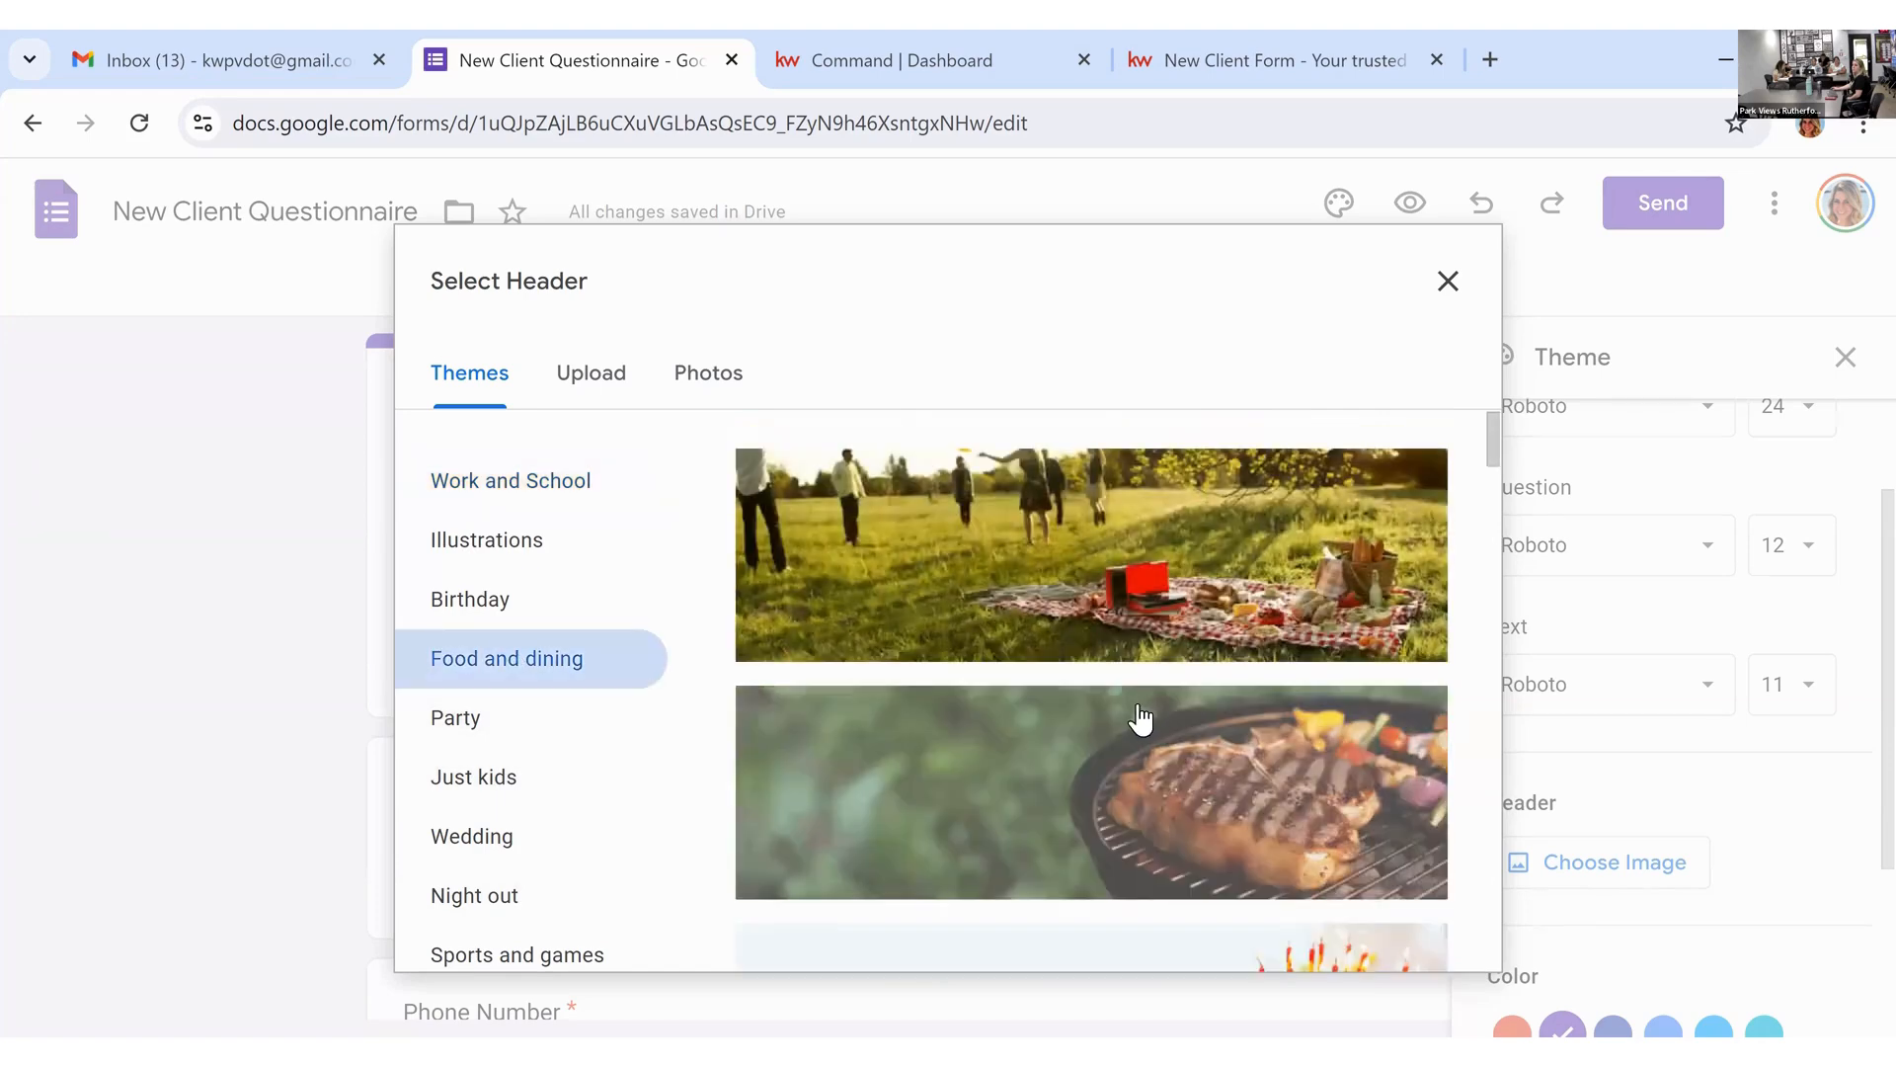
click(486, 736)
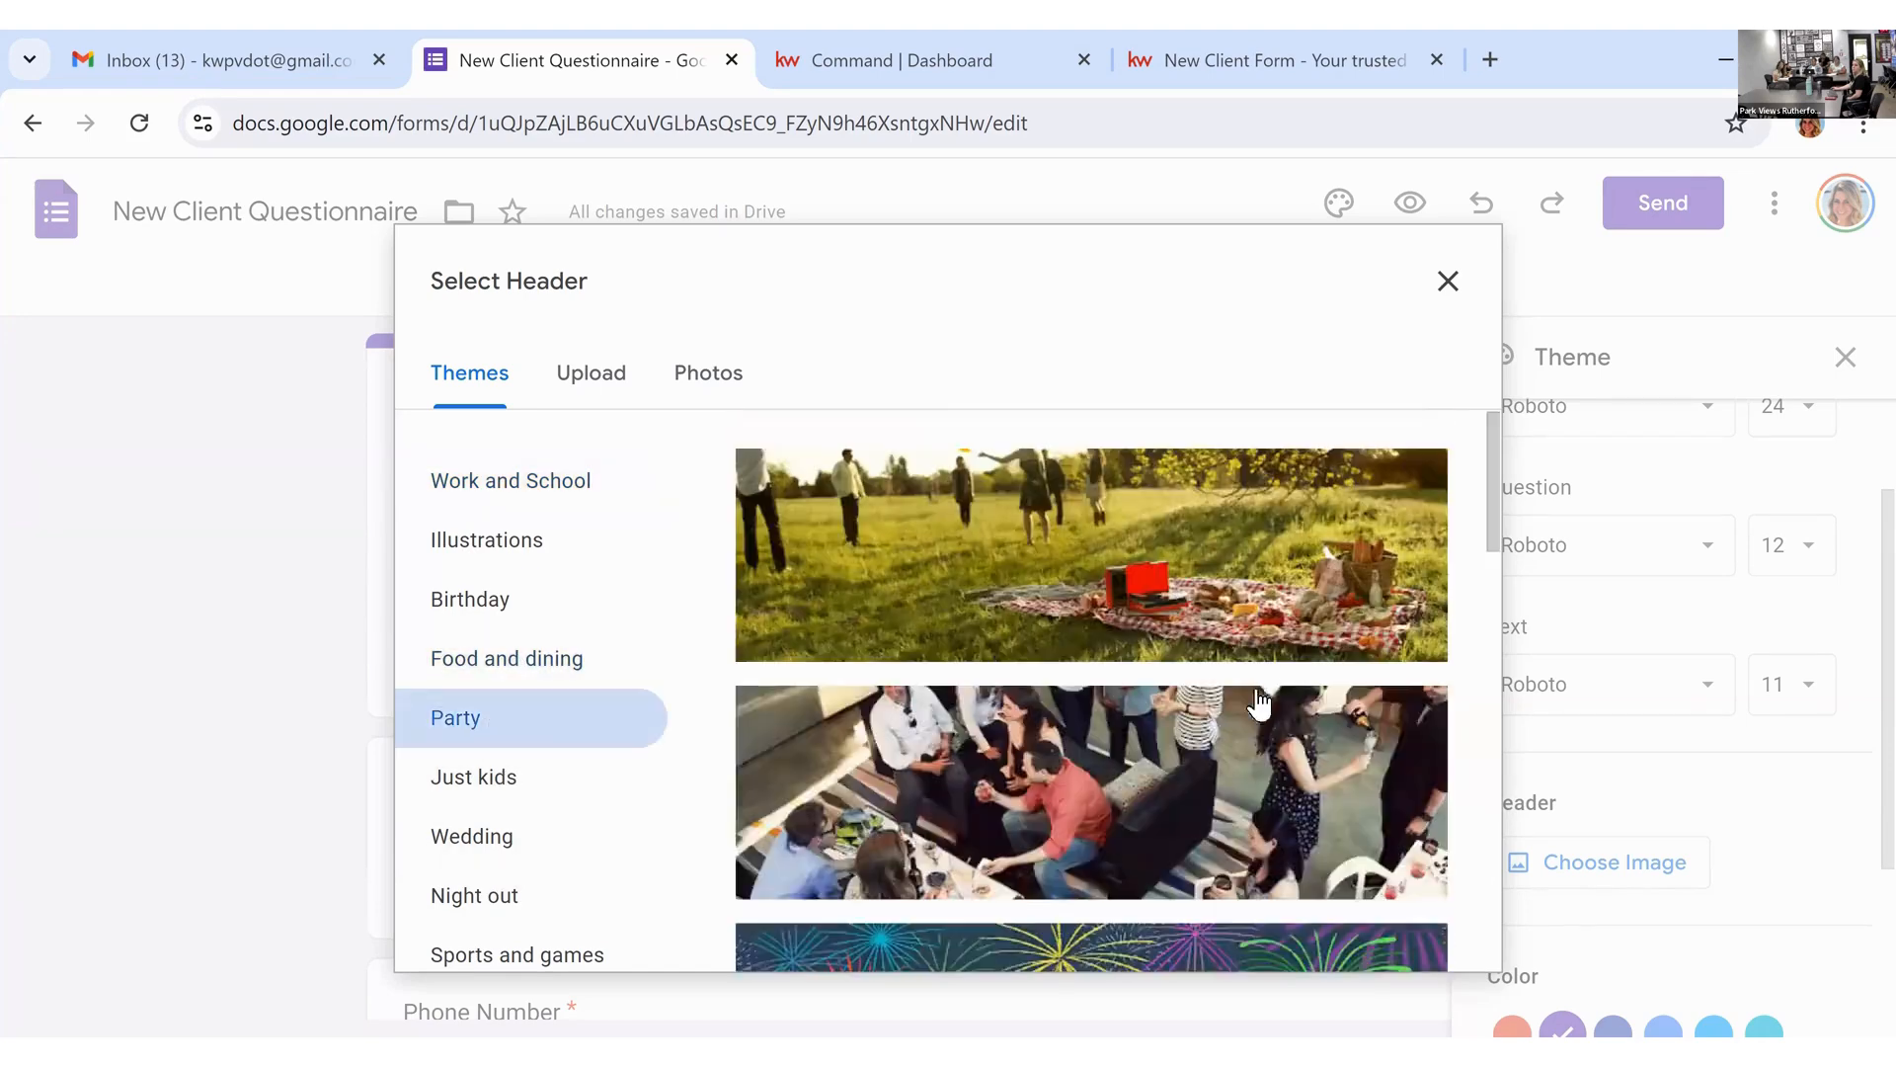
Step: Insert the blue dancing-feet Party image as the form header
scroll(1260, 691, down, 8)
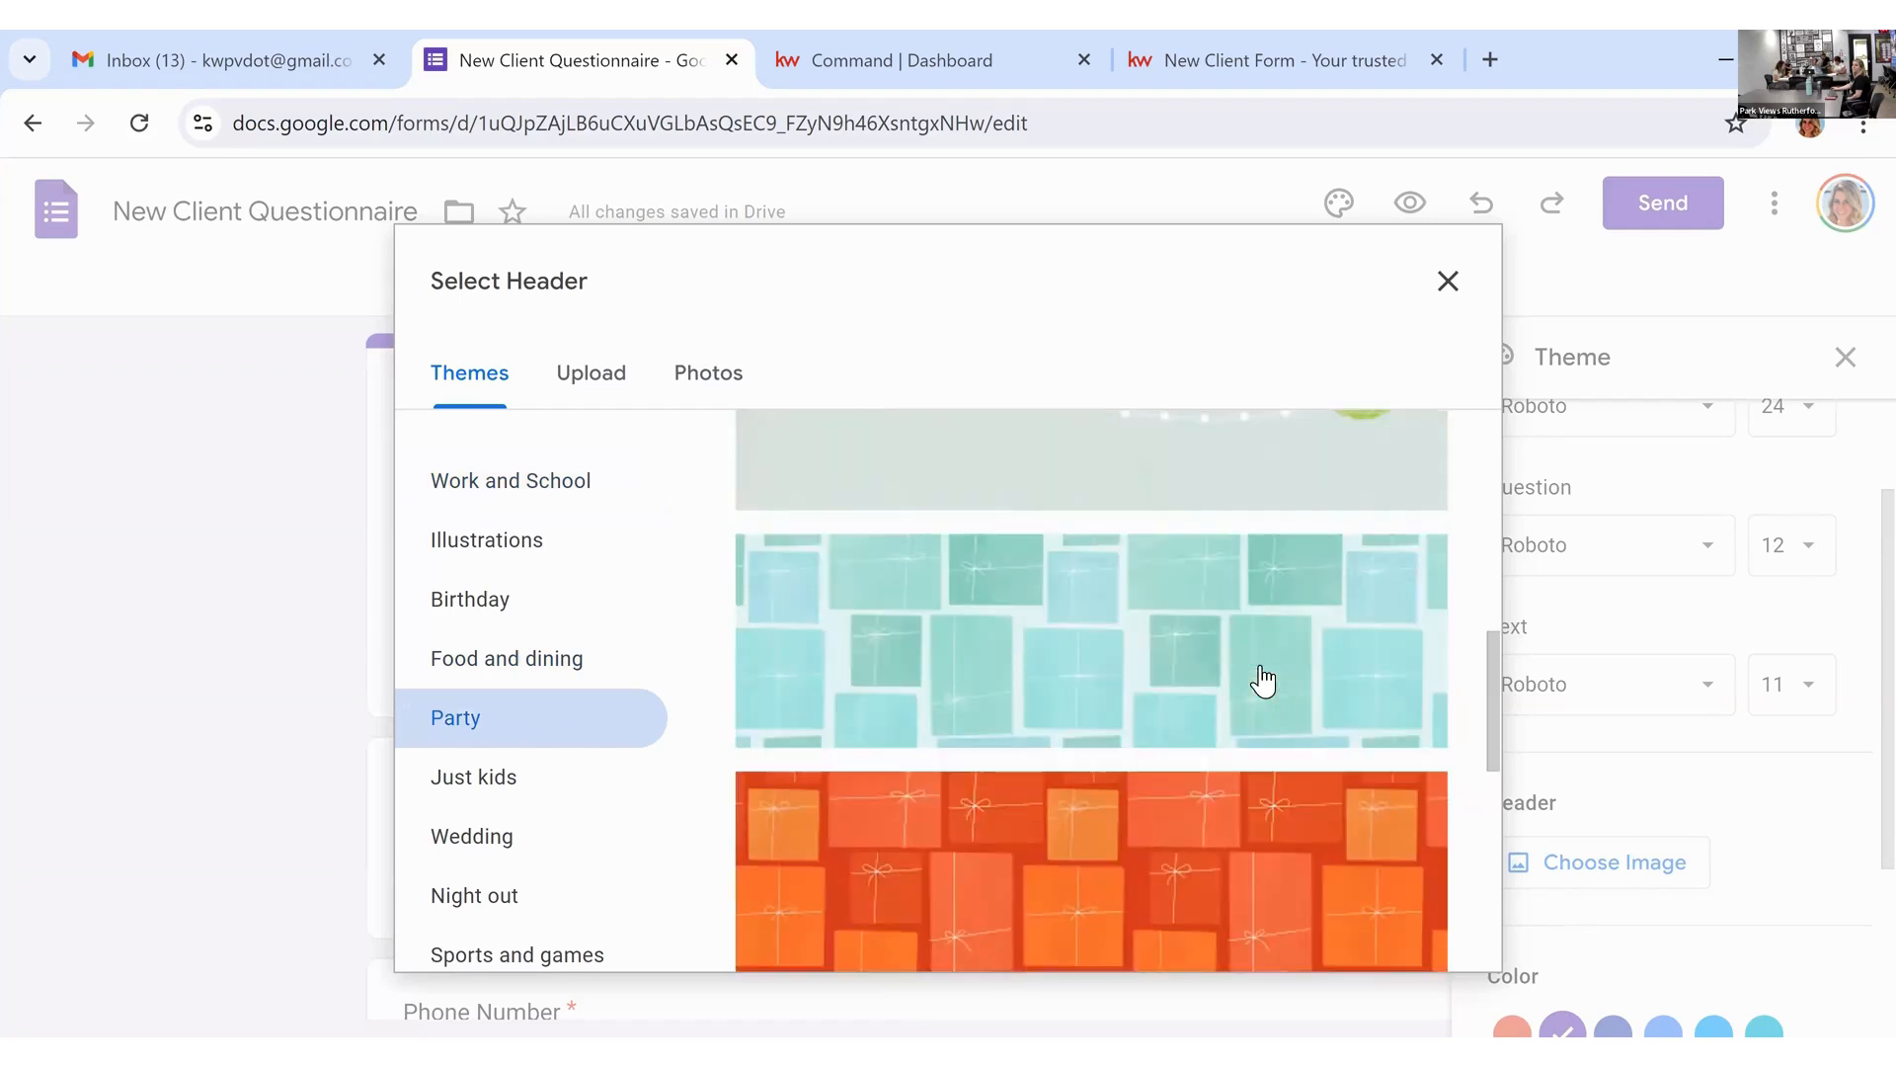
scroll(1262, 680, down, 10)
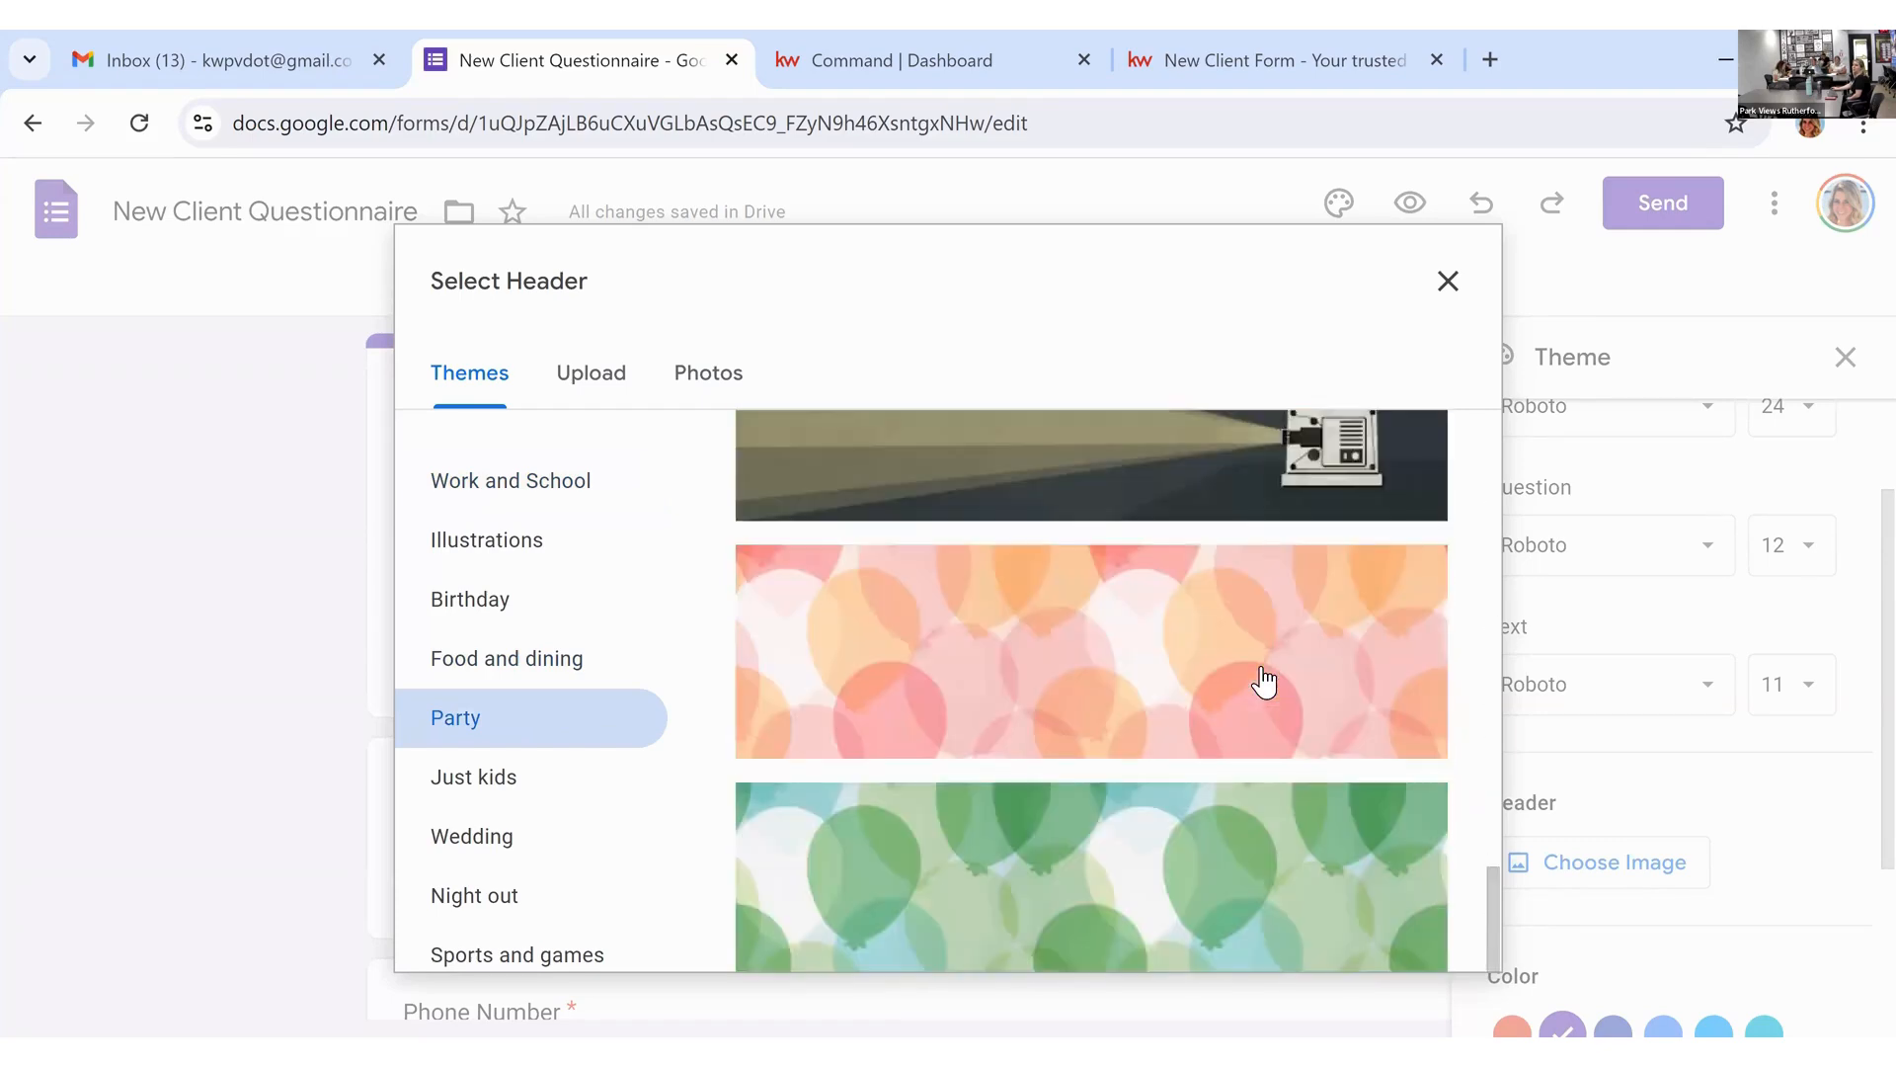
scroll(1263, 681, up, 10)
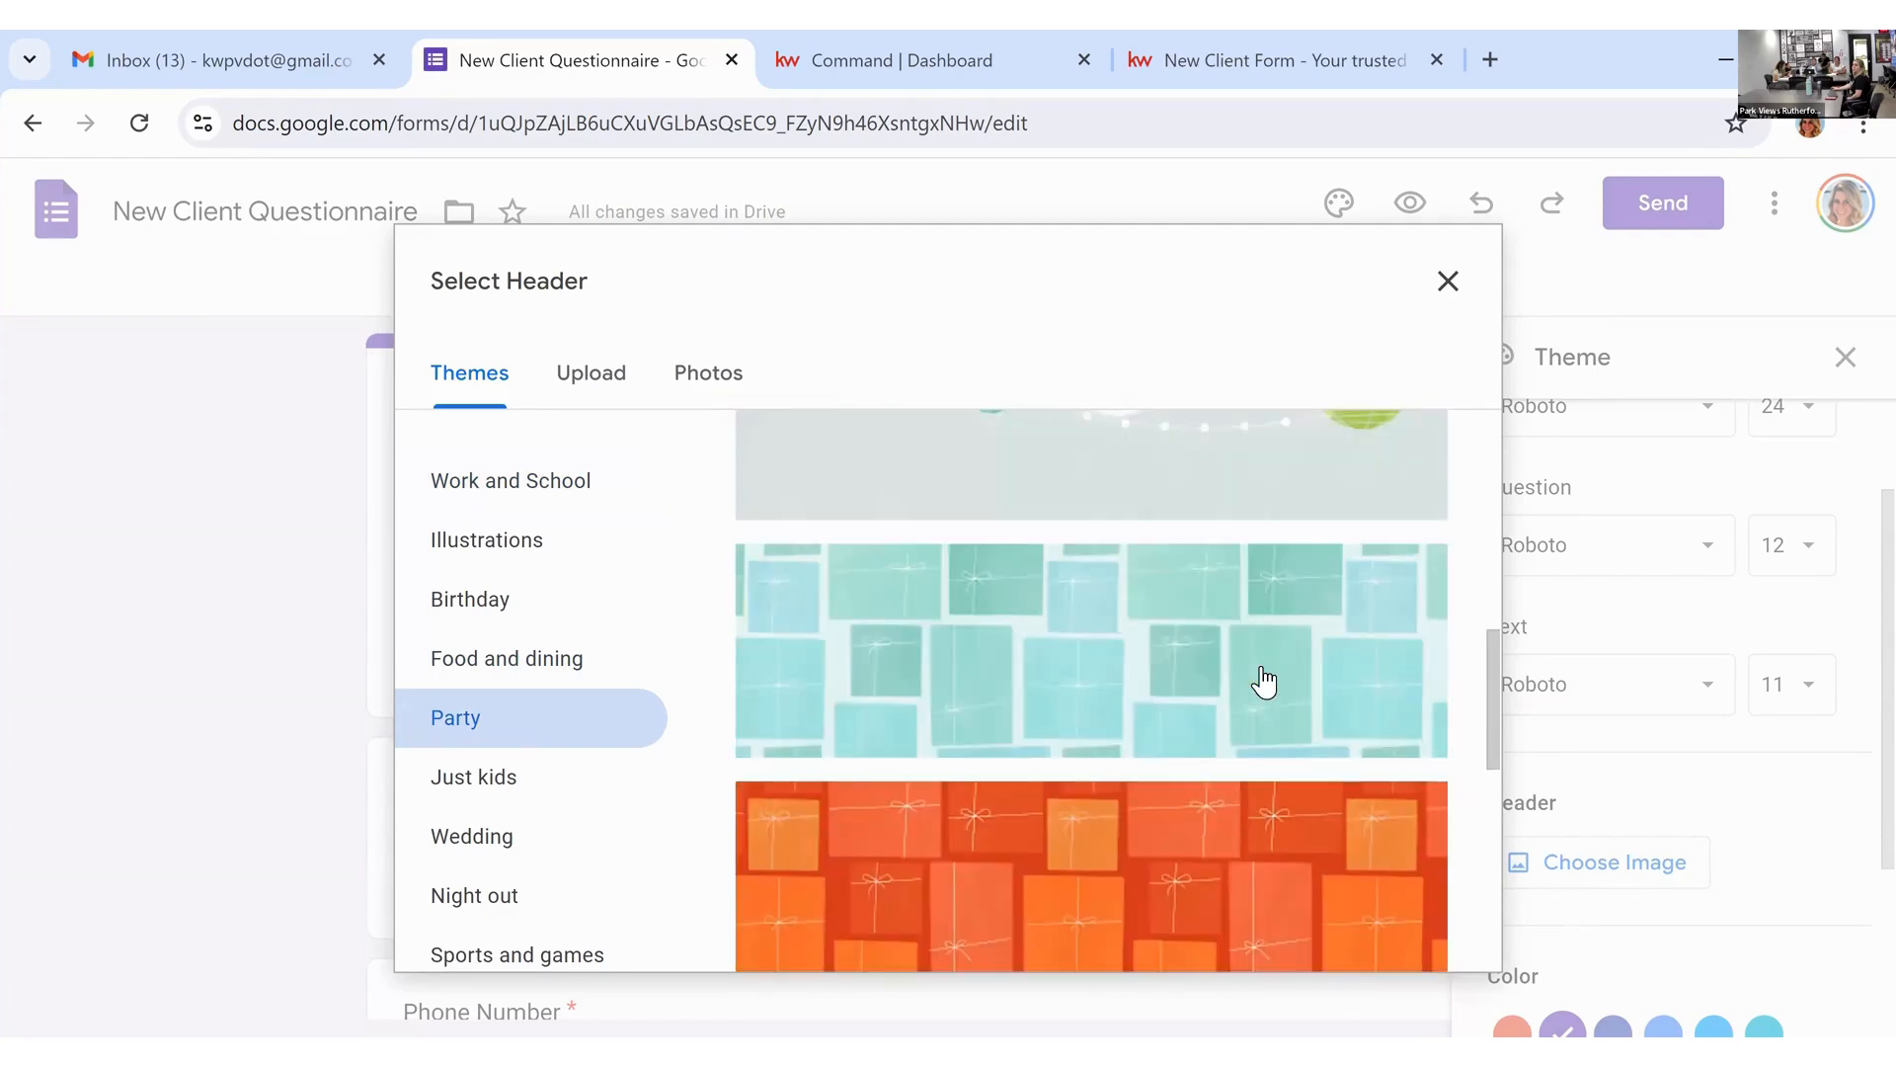
scroll(1263, 682, up, 8)
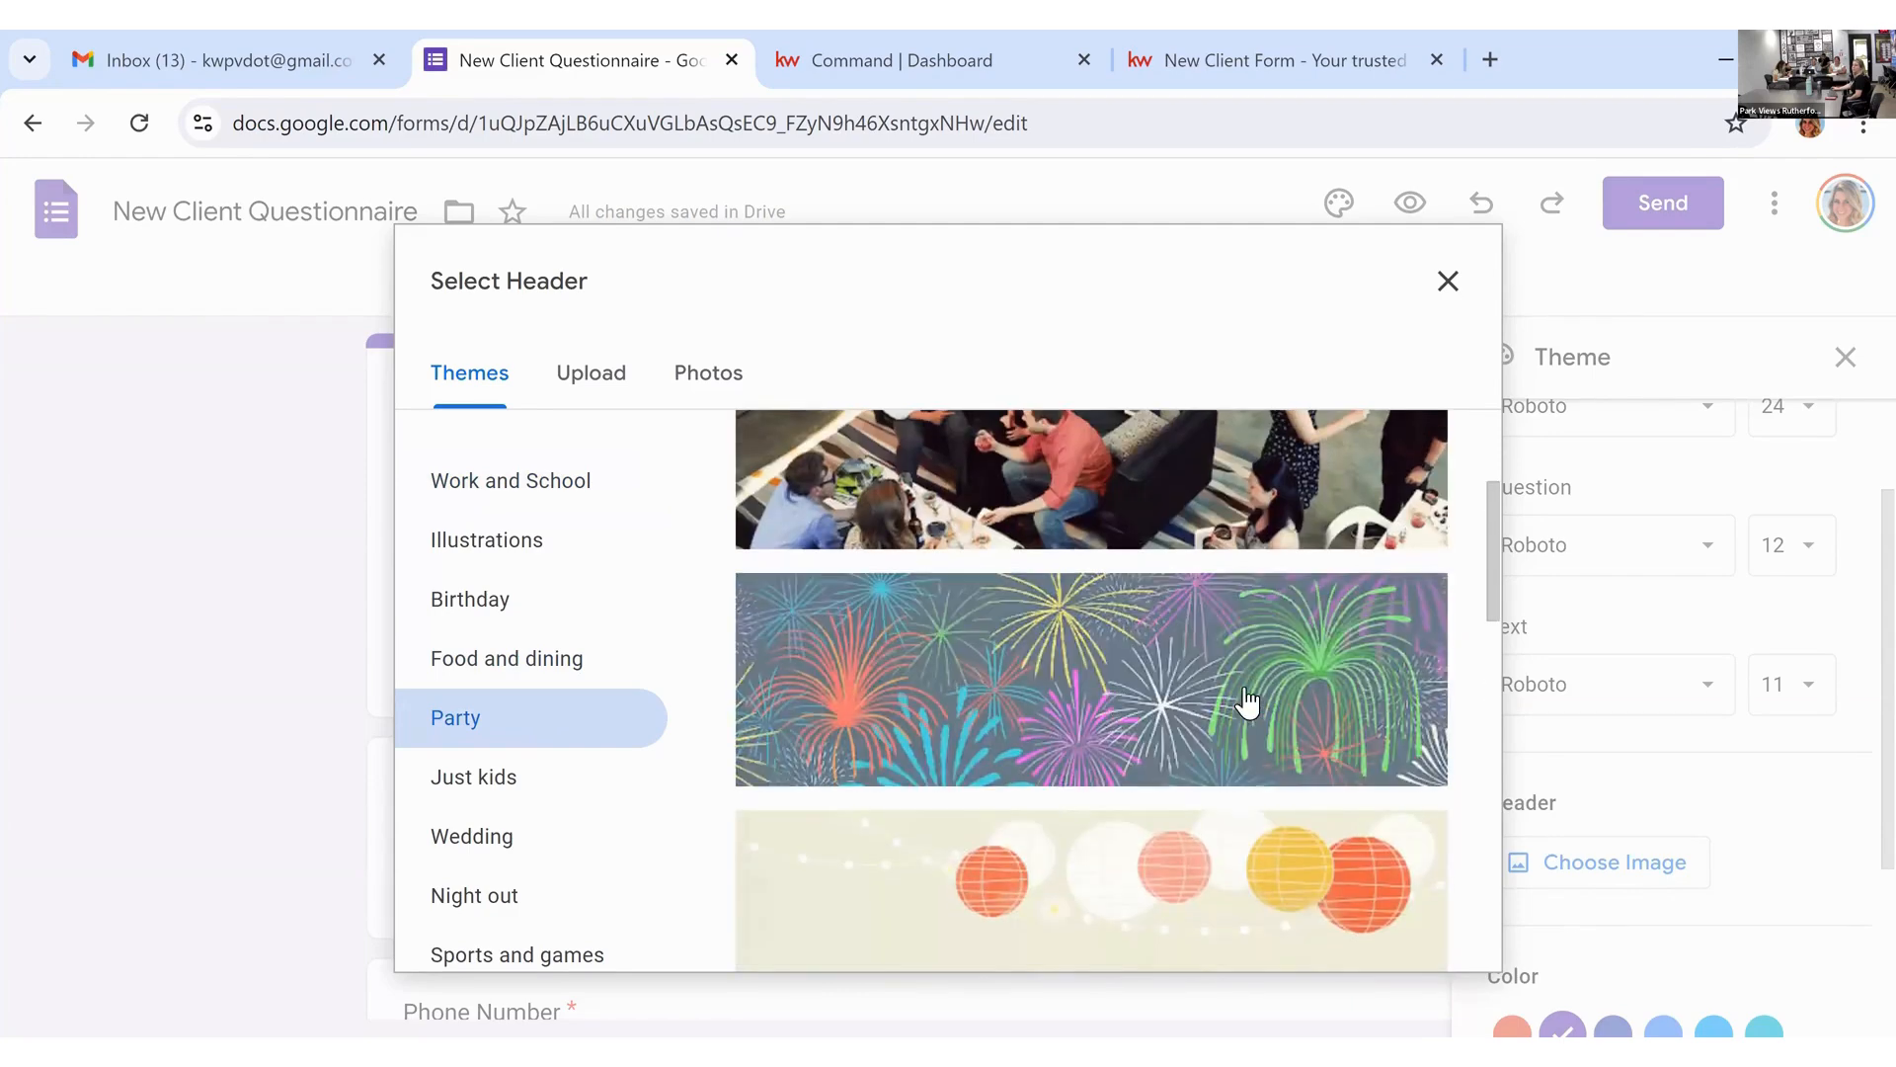
scroll(1248, 703, down, 12)
scroll(1205, 681, up, 3)
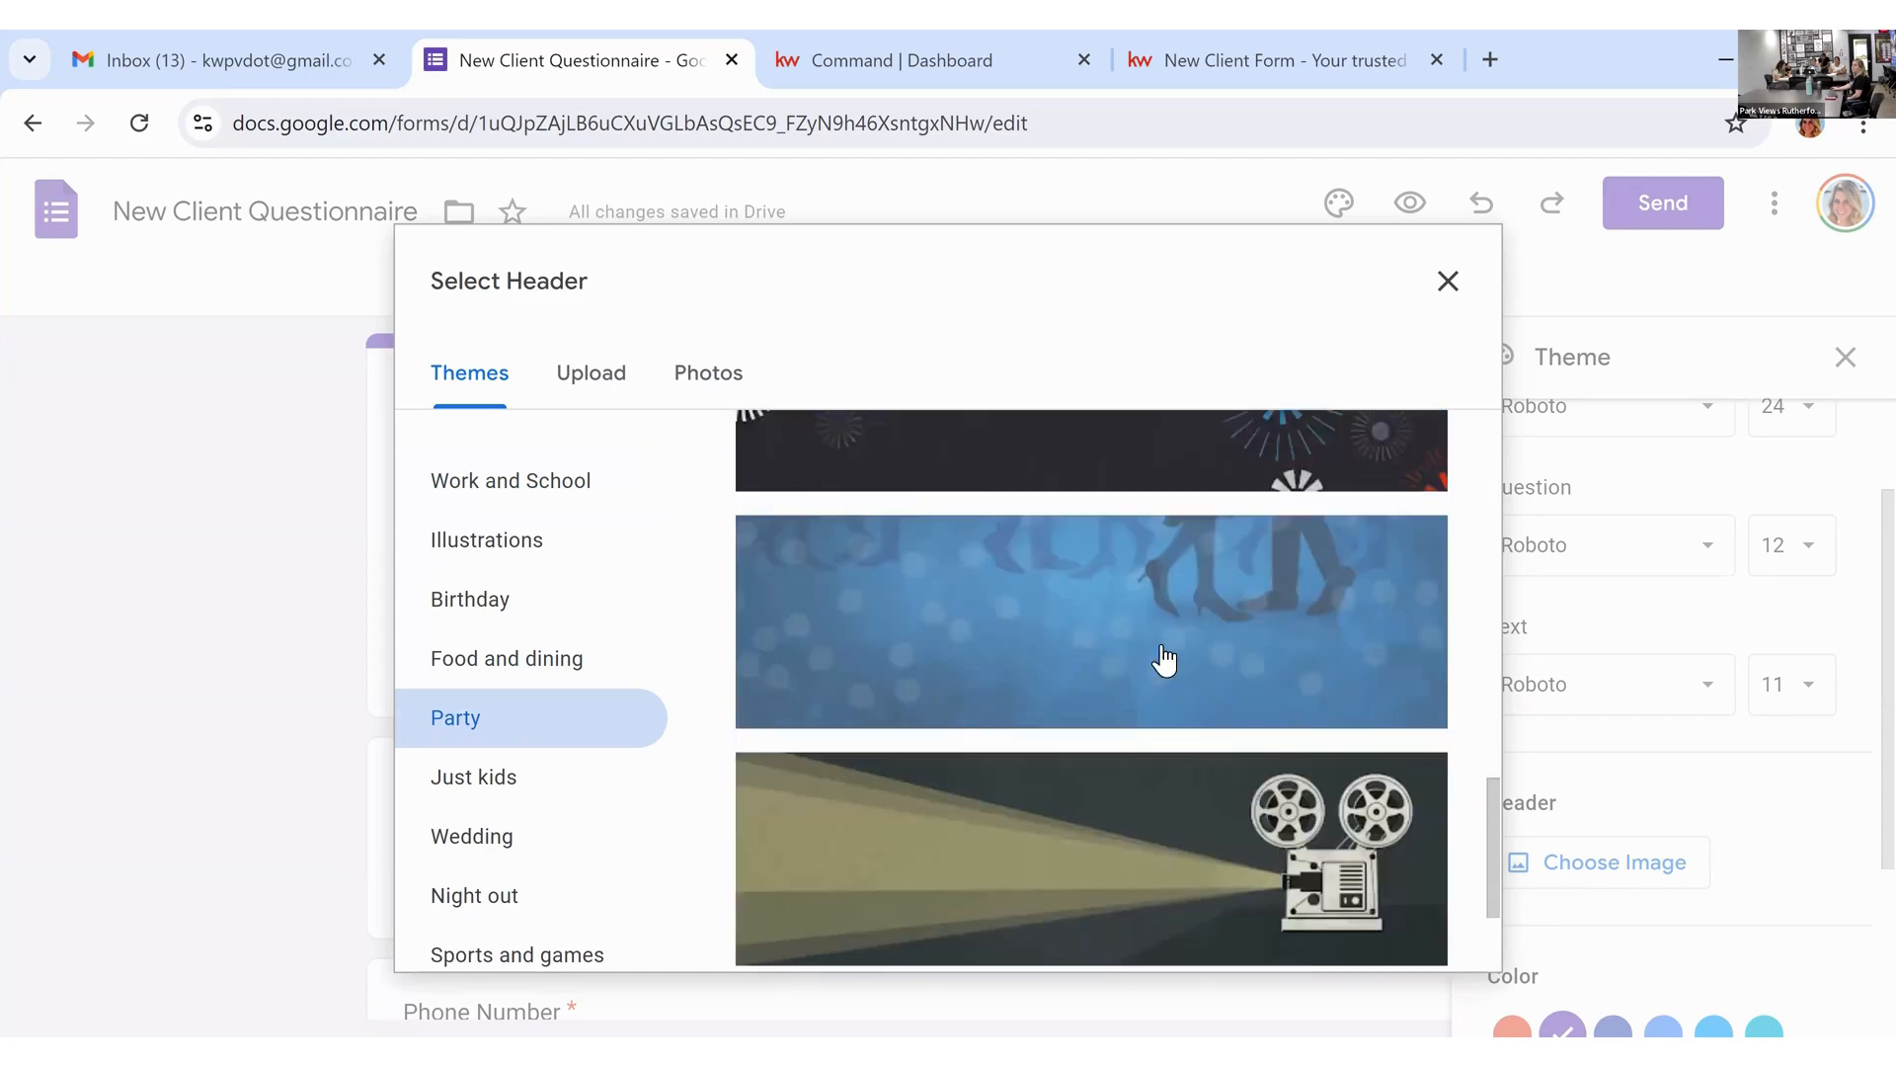
click(1165, 656)
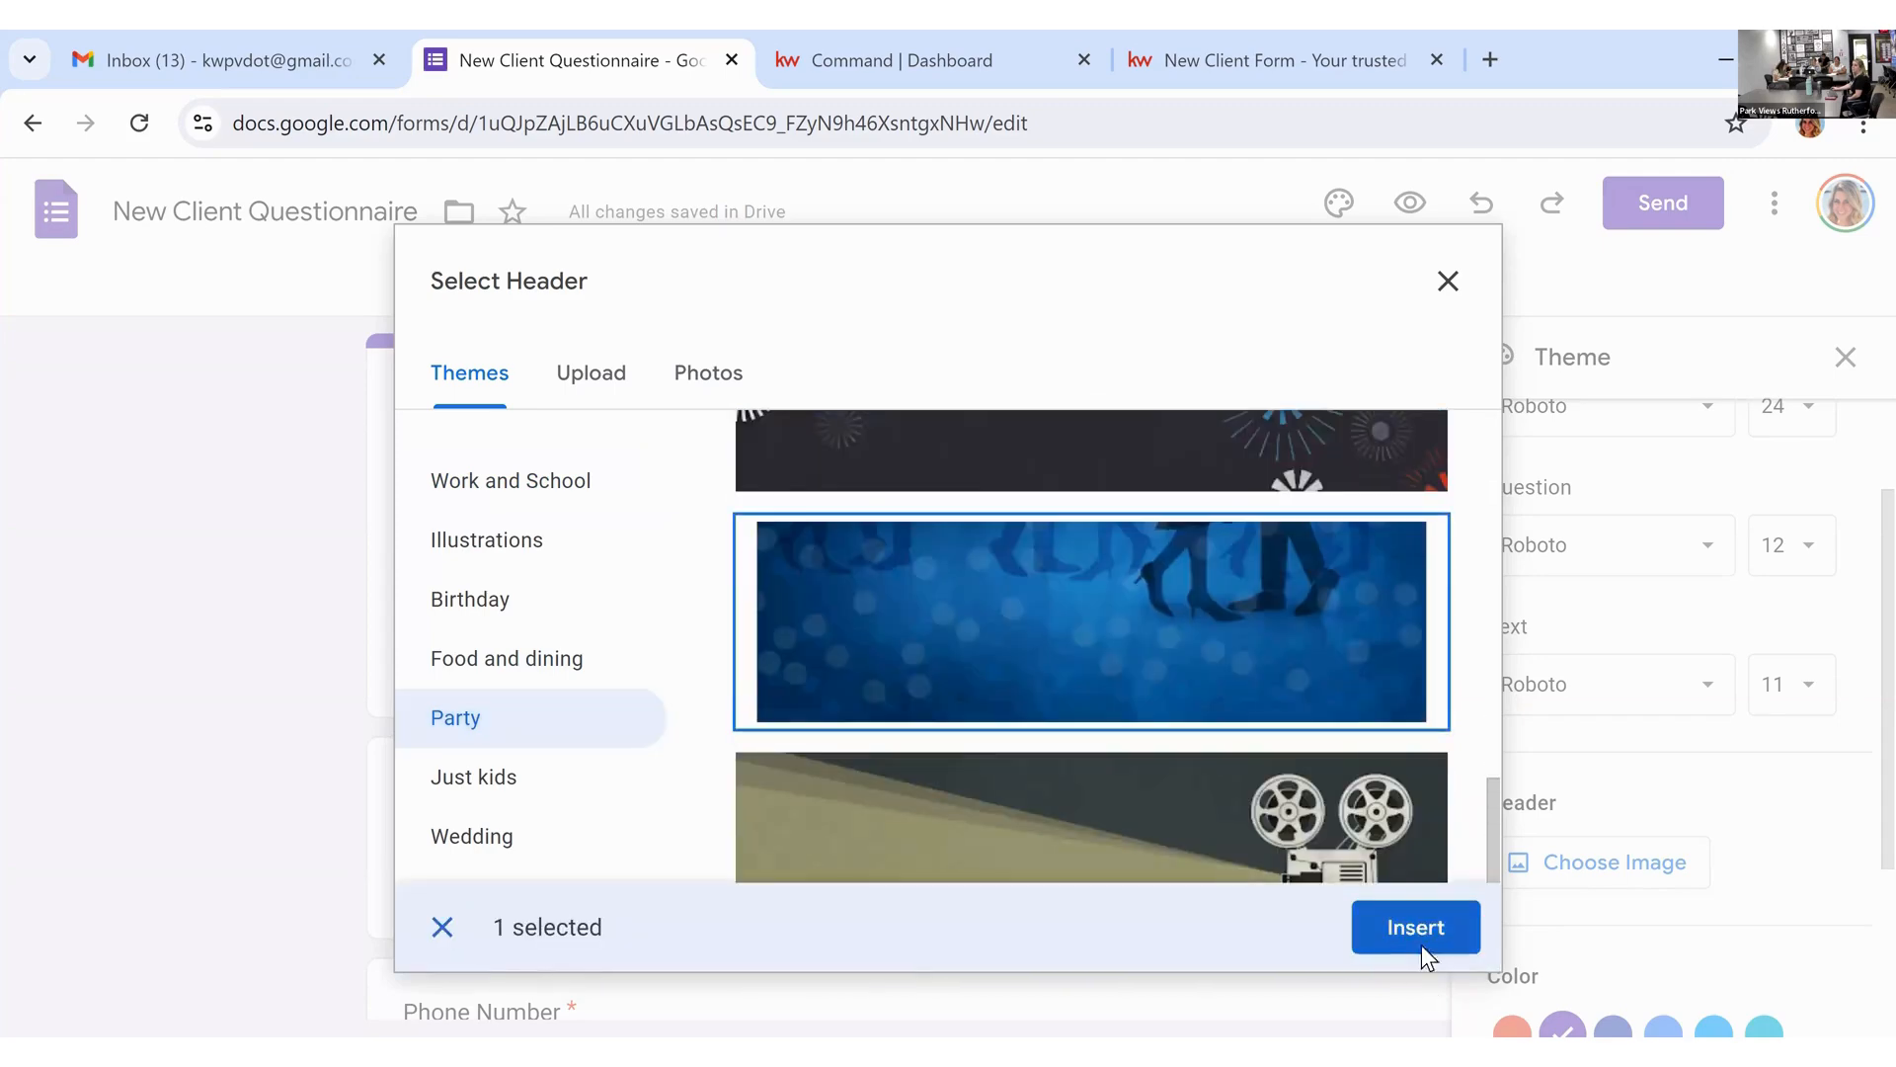
click(1415, 929)
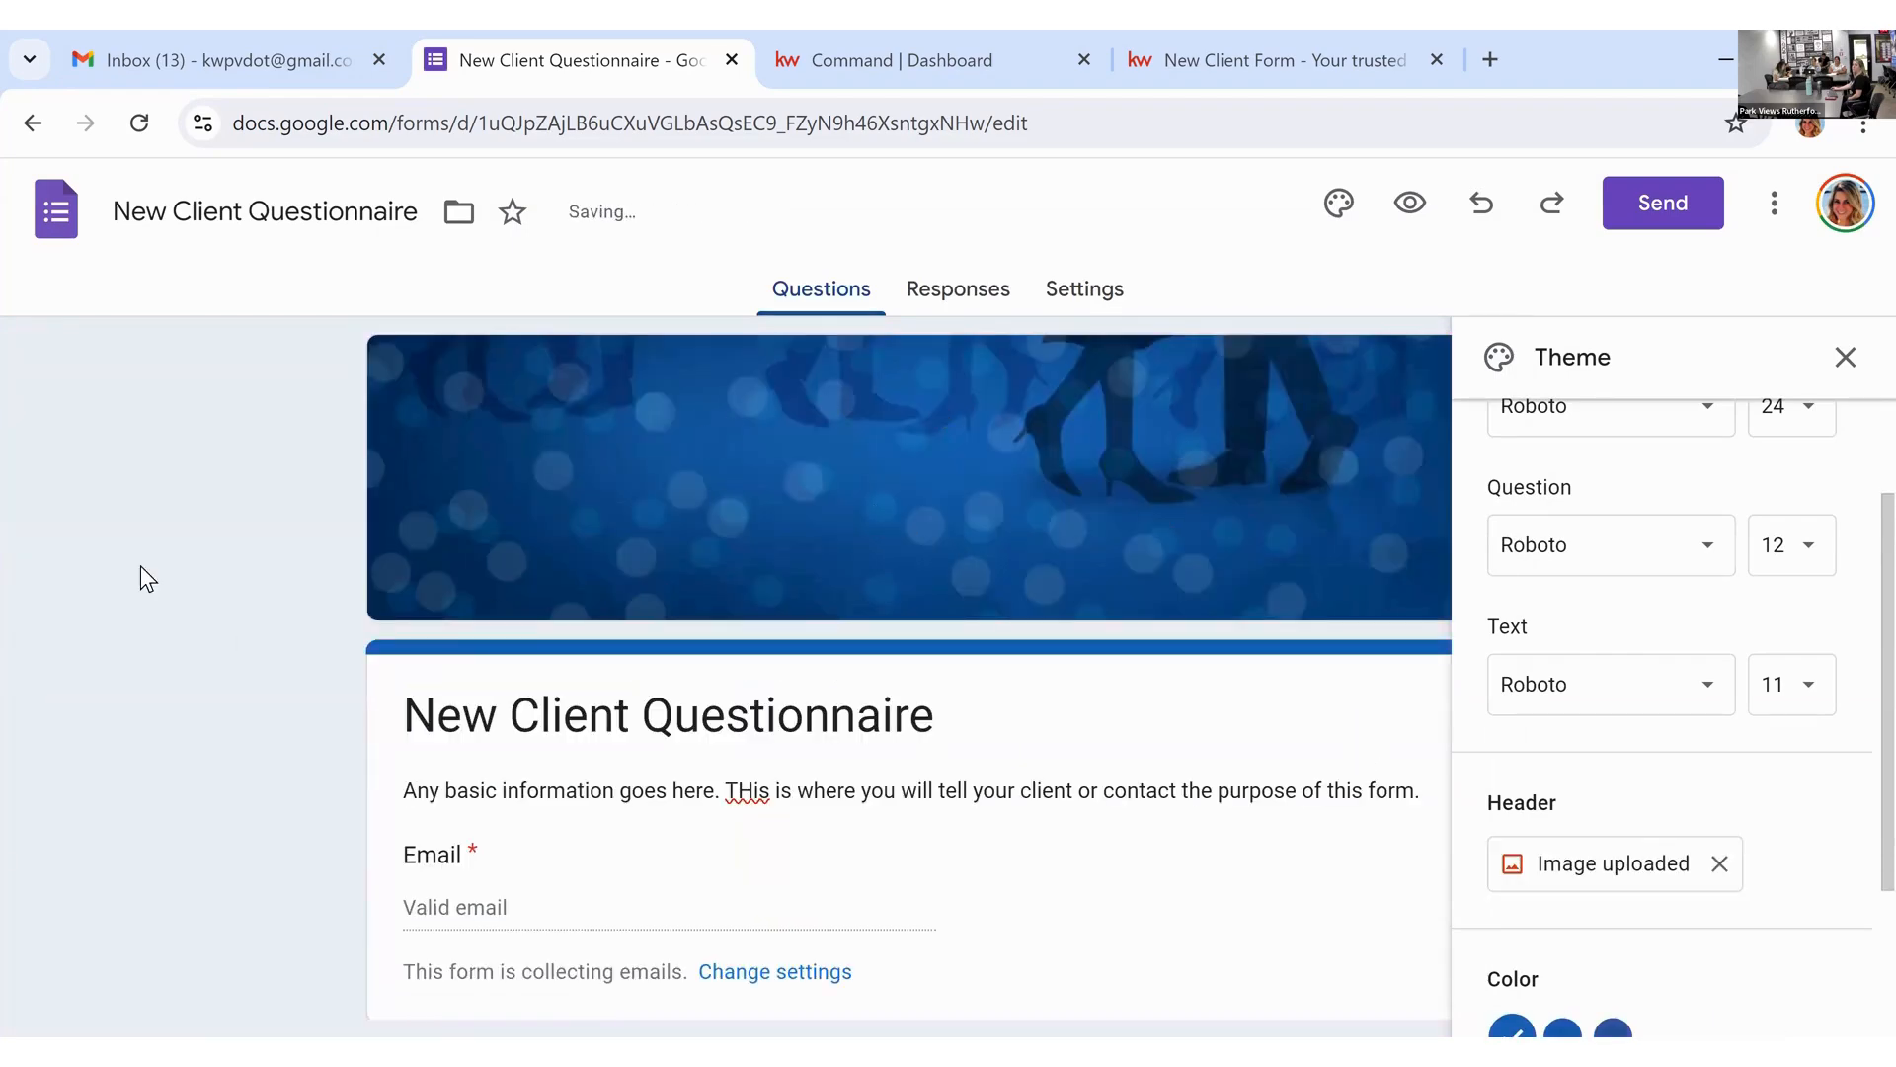
Step: Try preset colours, then apply a custom magenta theme colour #a70c73
scroll(1827, 855, down, 2)
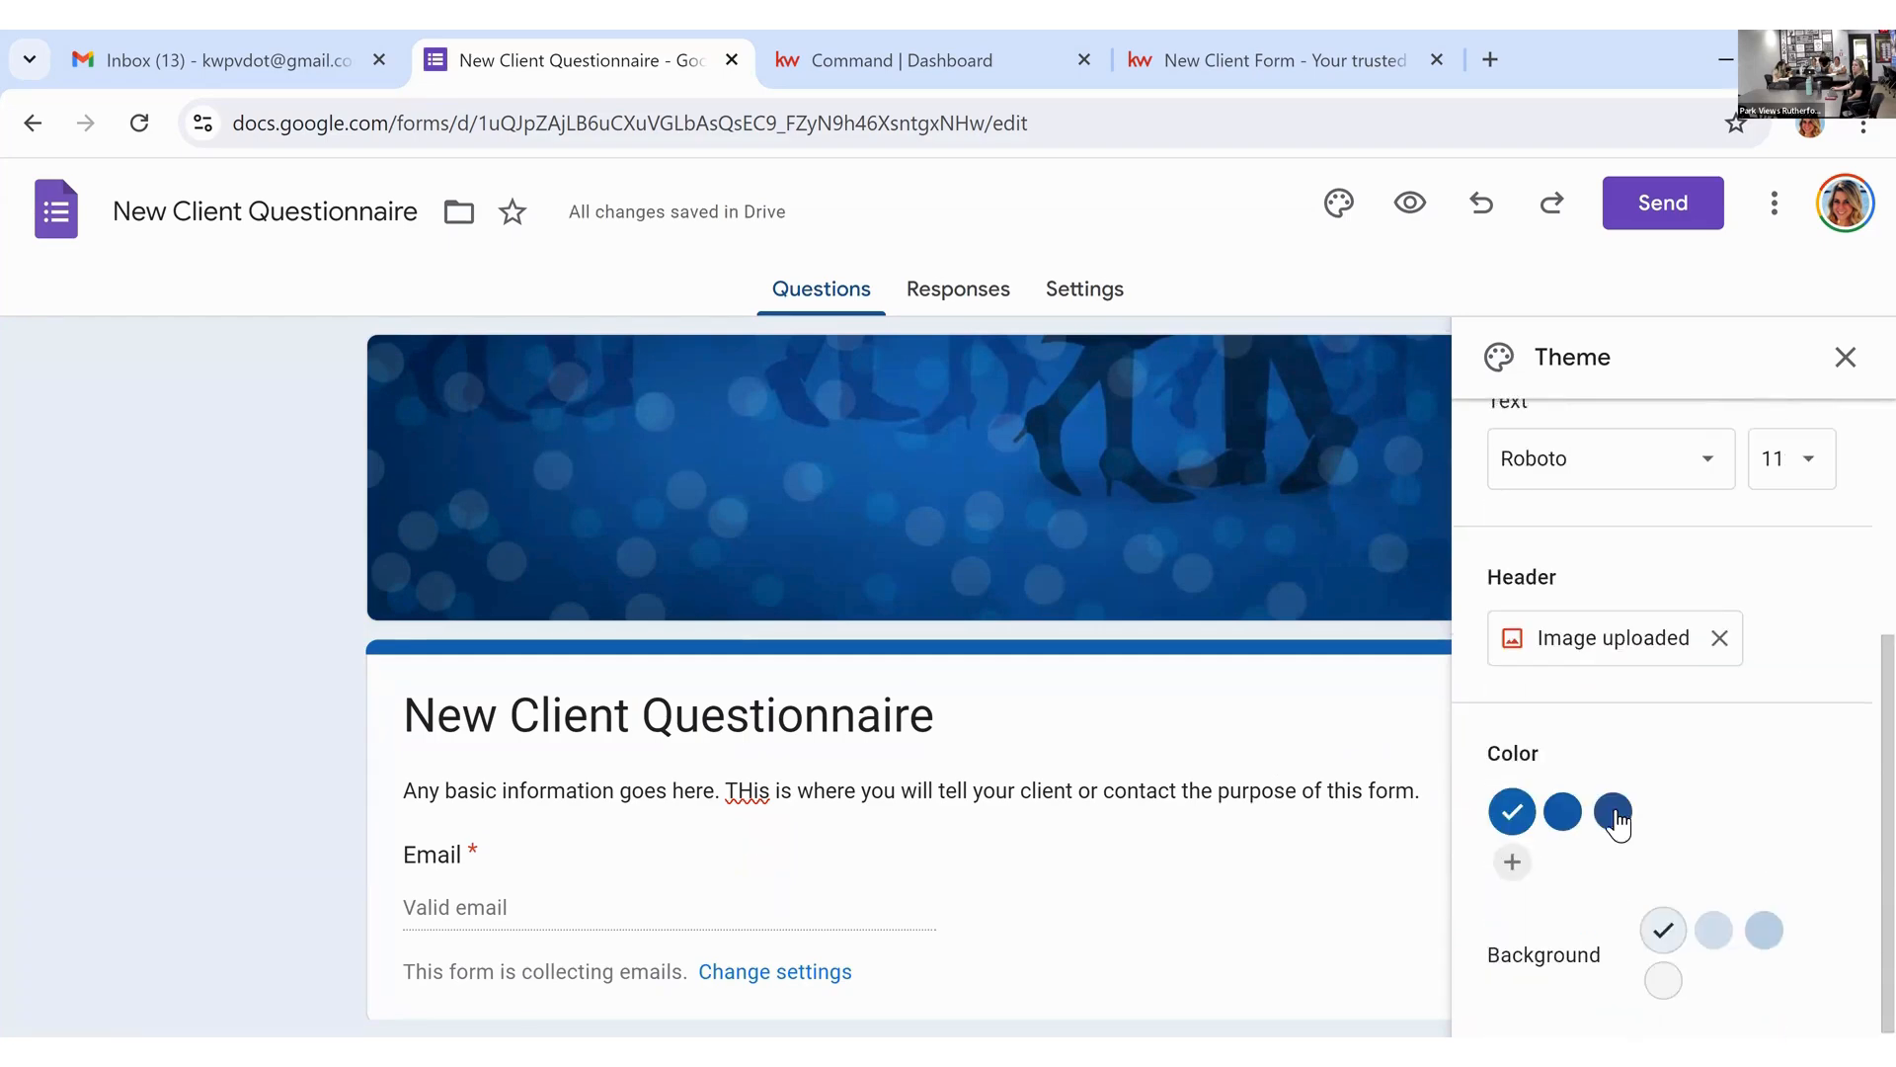
click(1614, 812)
click(1565, 809)
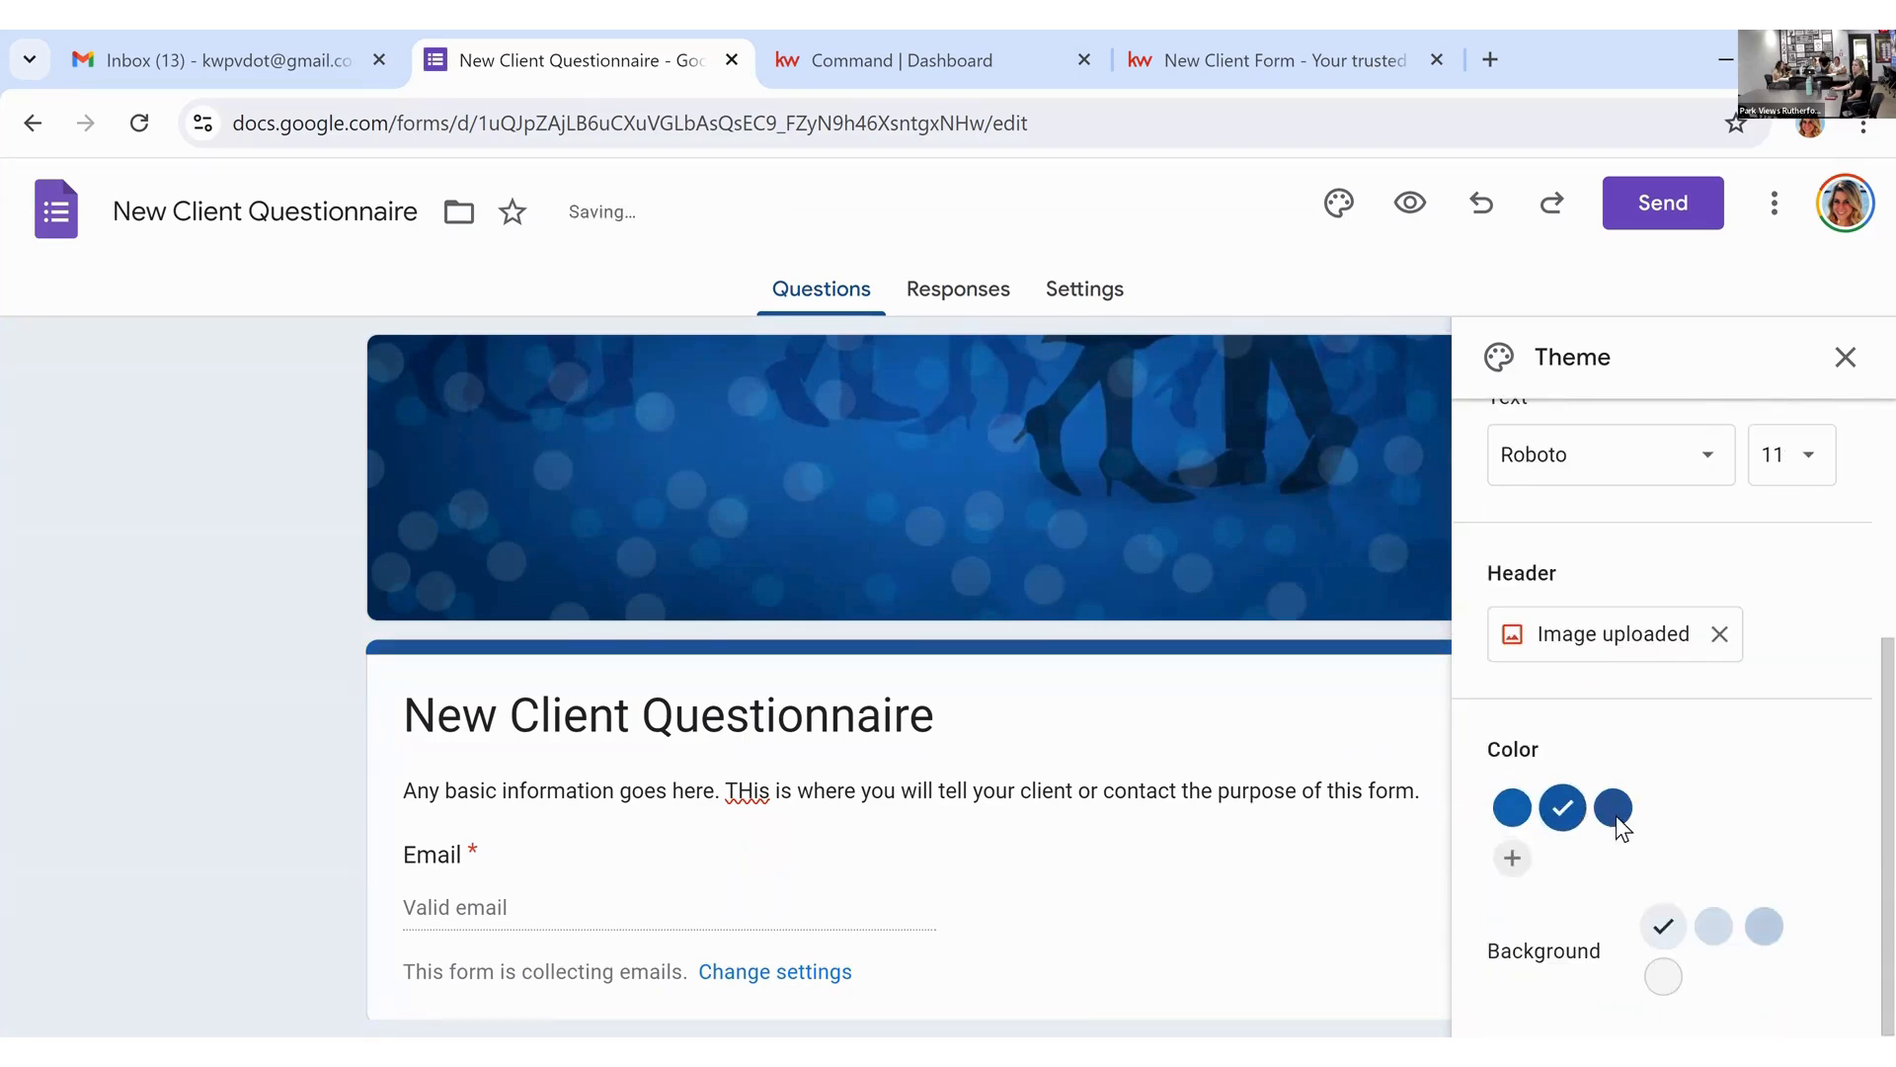
click(1512, 858)
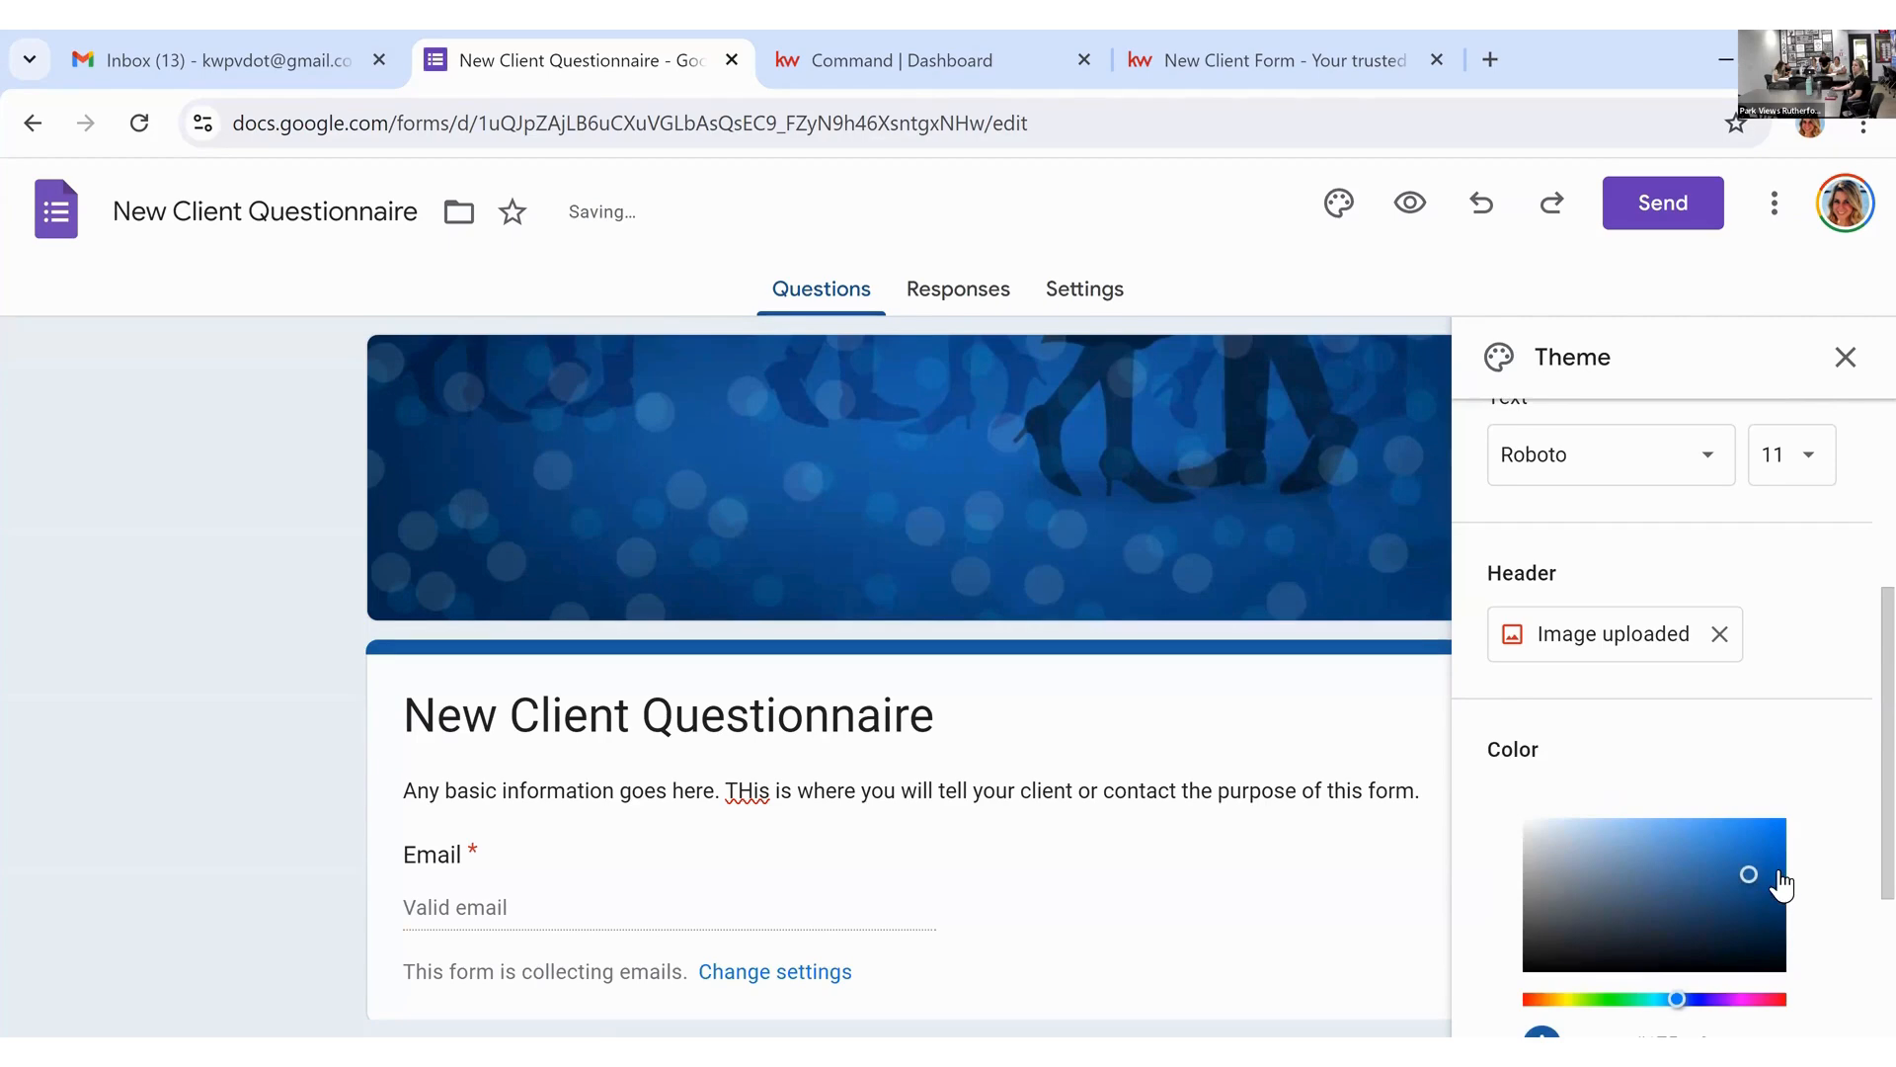
click(1692, 857)
click(1757, 999)
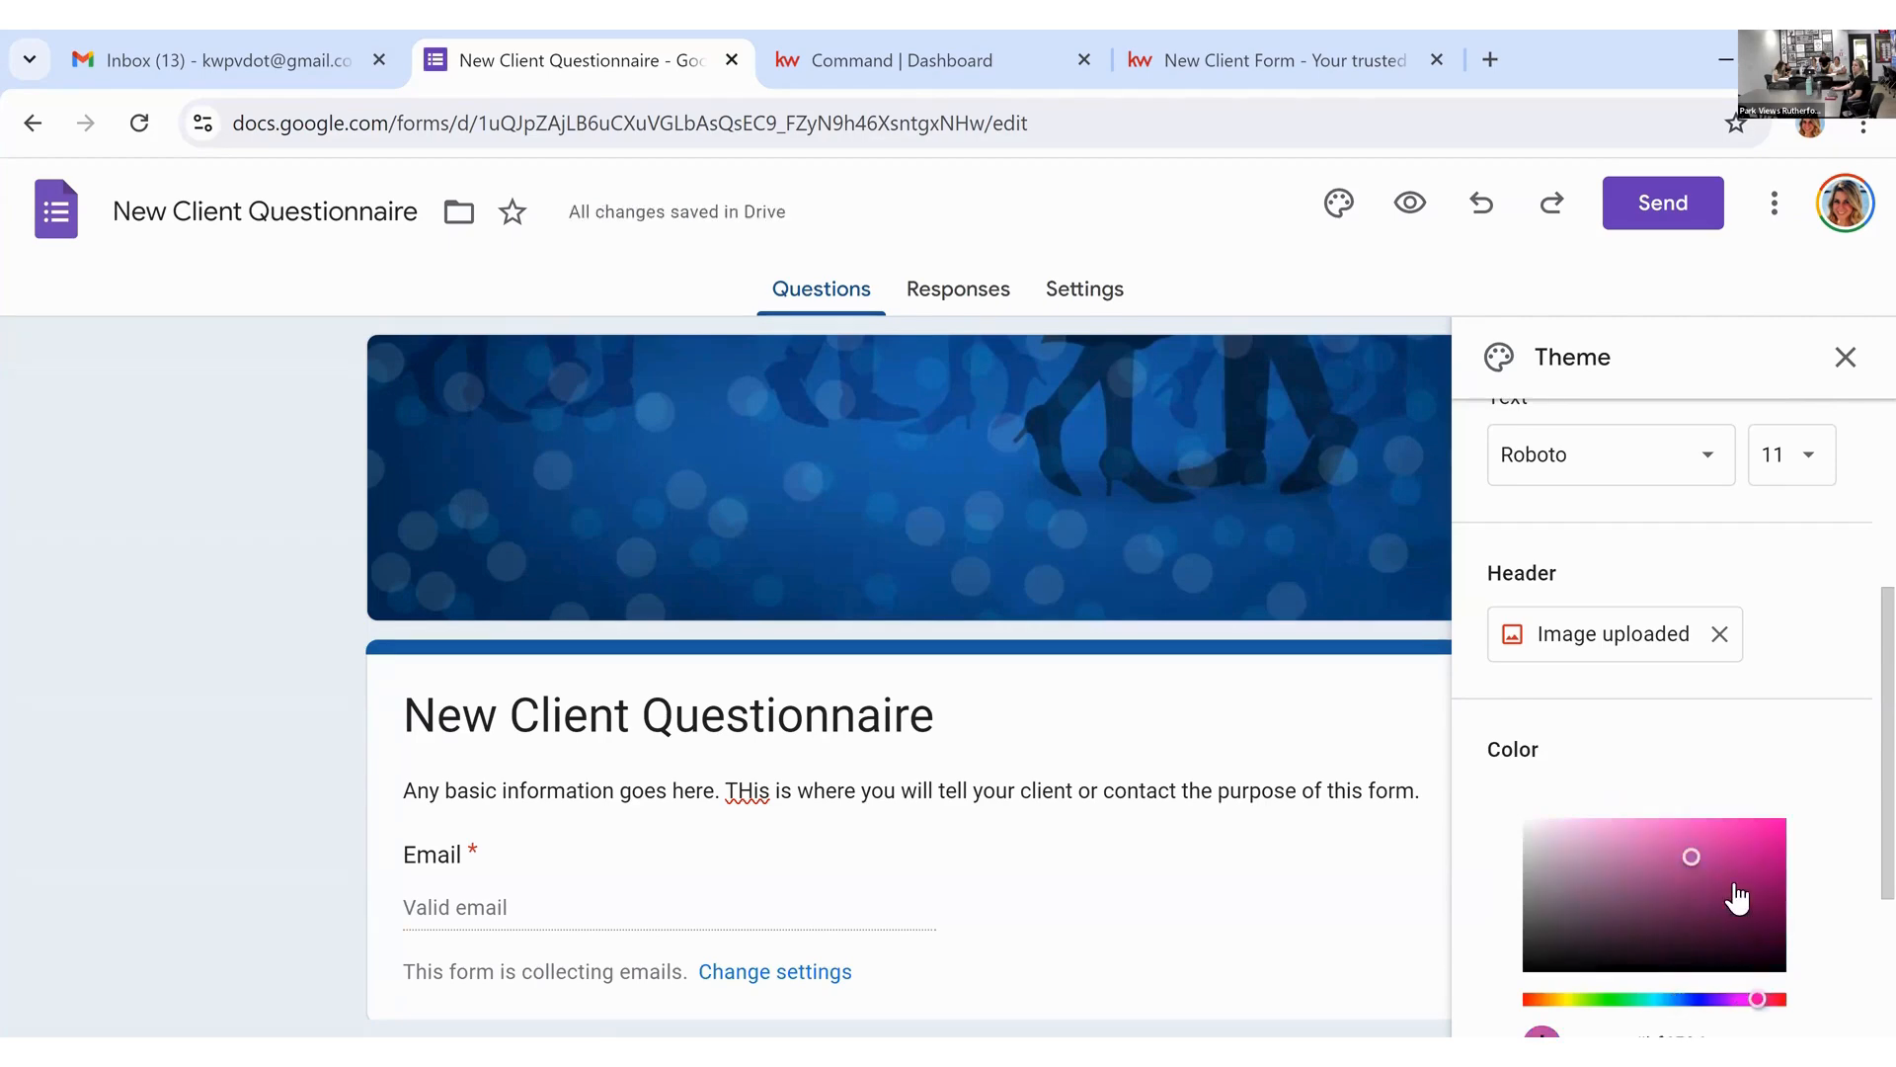
click(1768, 872)
scroll(1837, 782, down, 3)
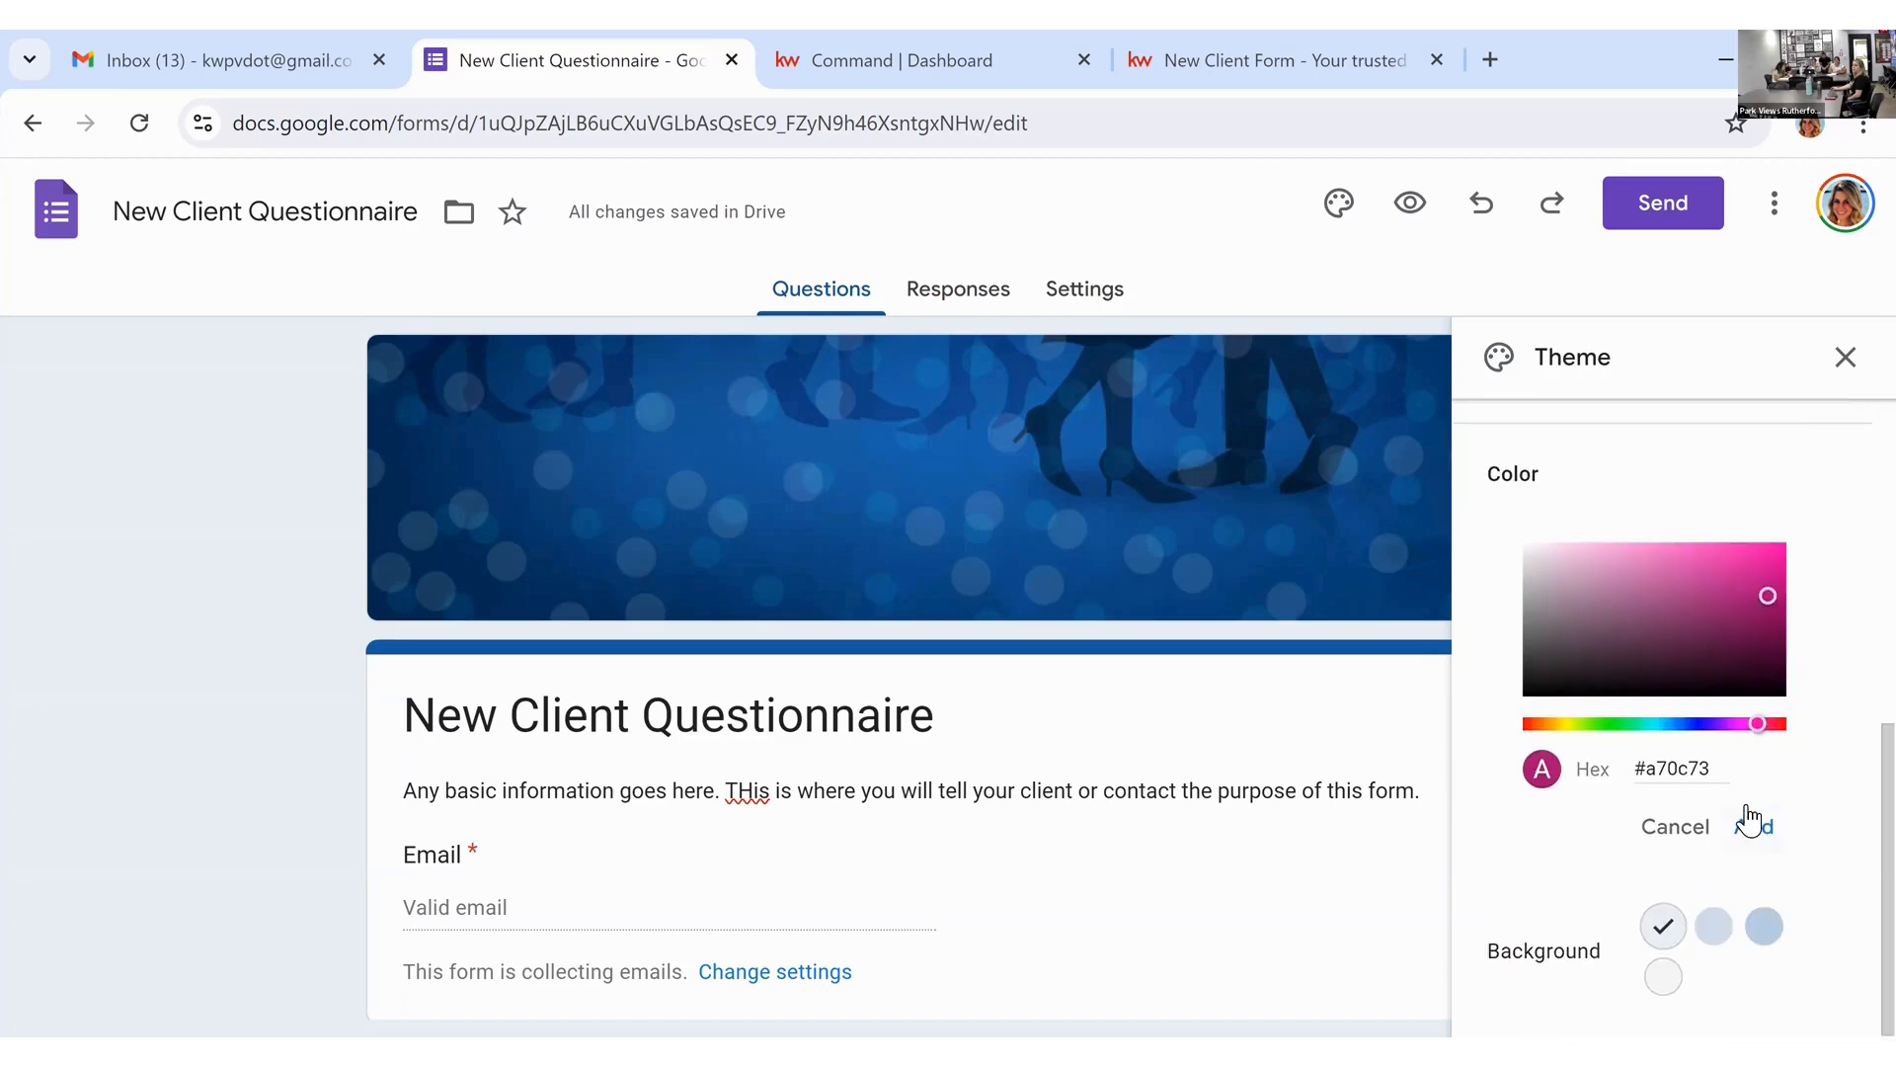
click(1751, 825)
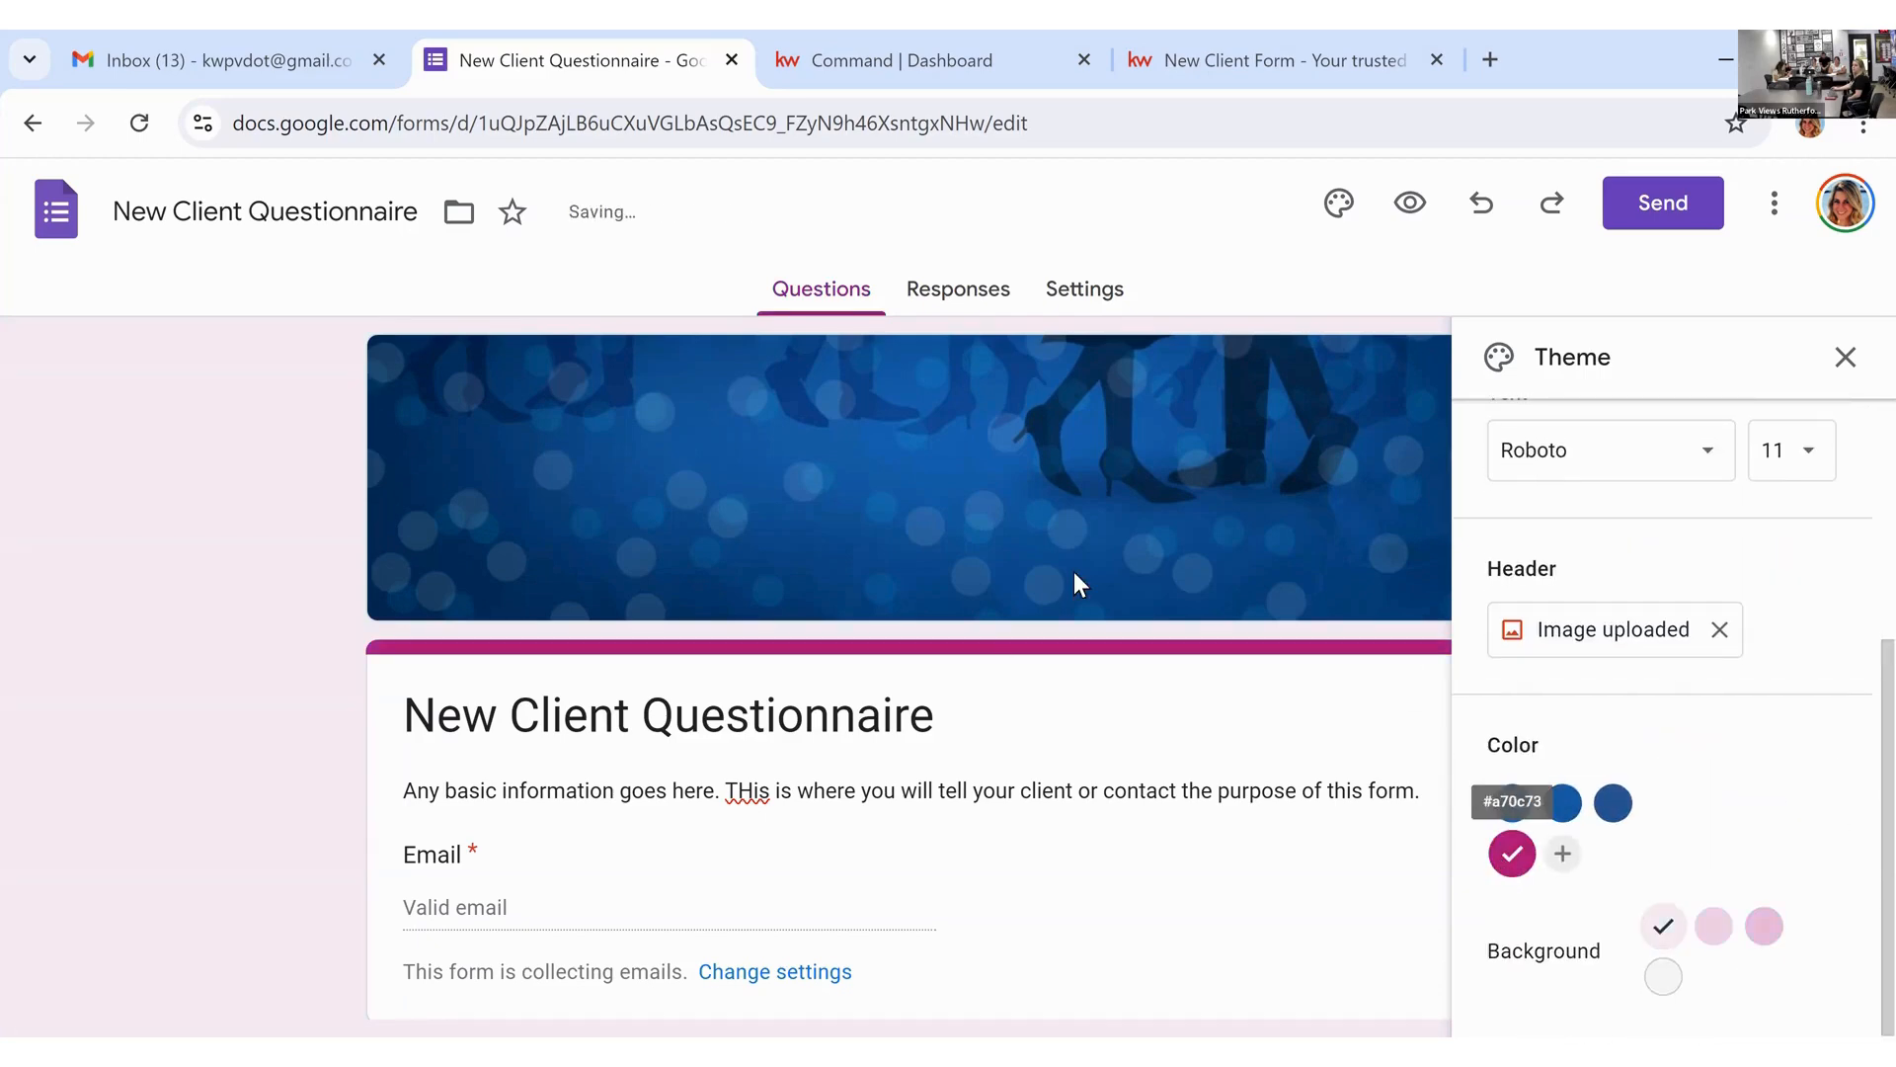
Step: Set the header, question and body text fonts to Arial and close the Theme panel
scroll(1644, 753, up, 4)
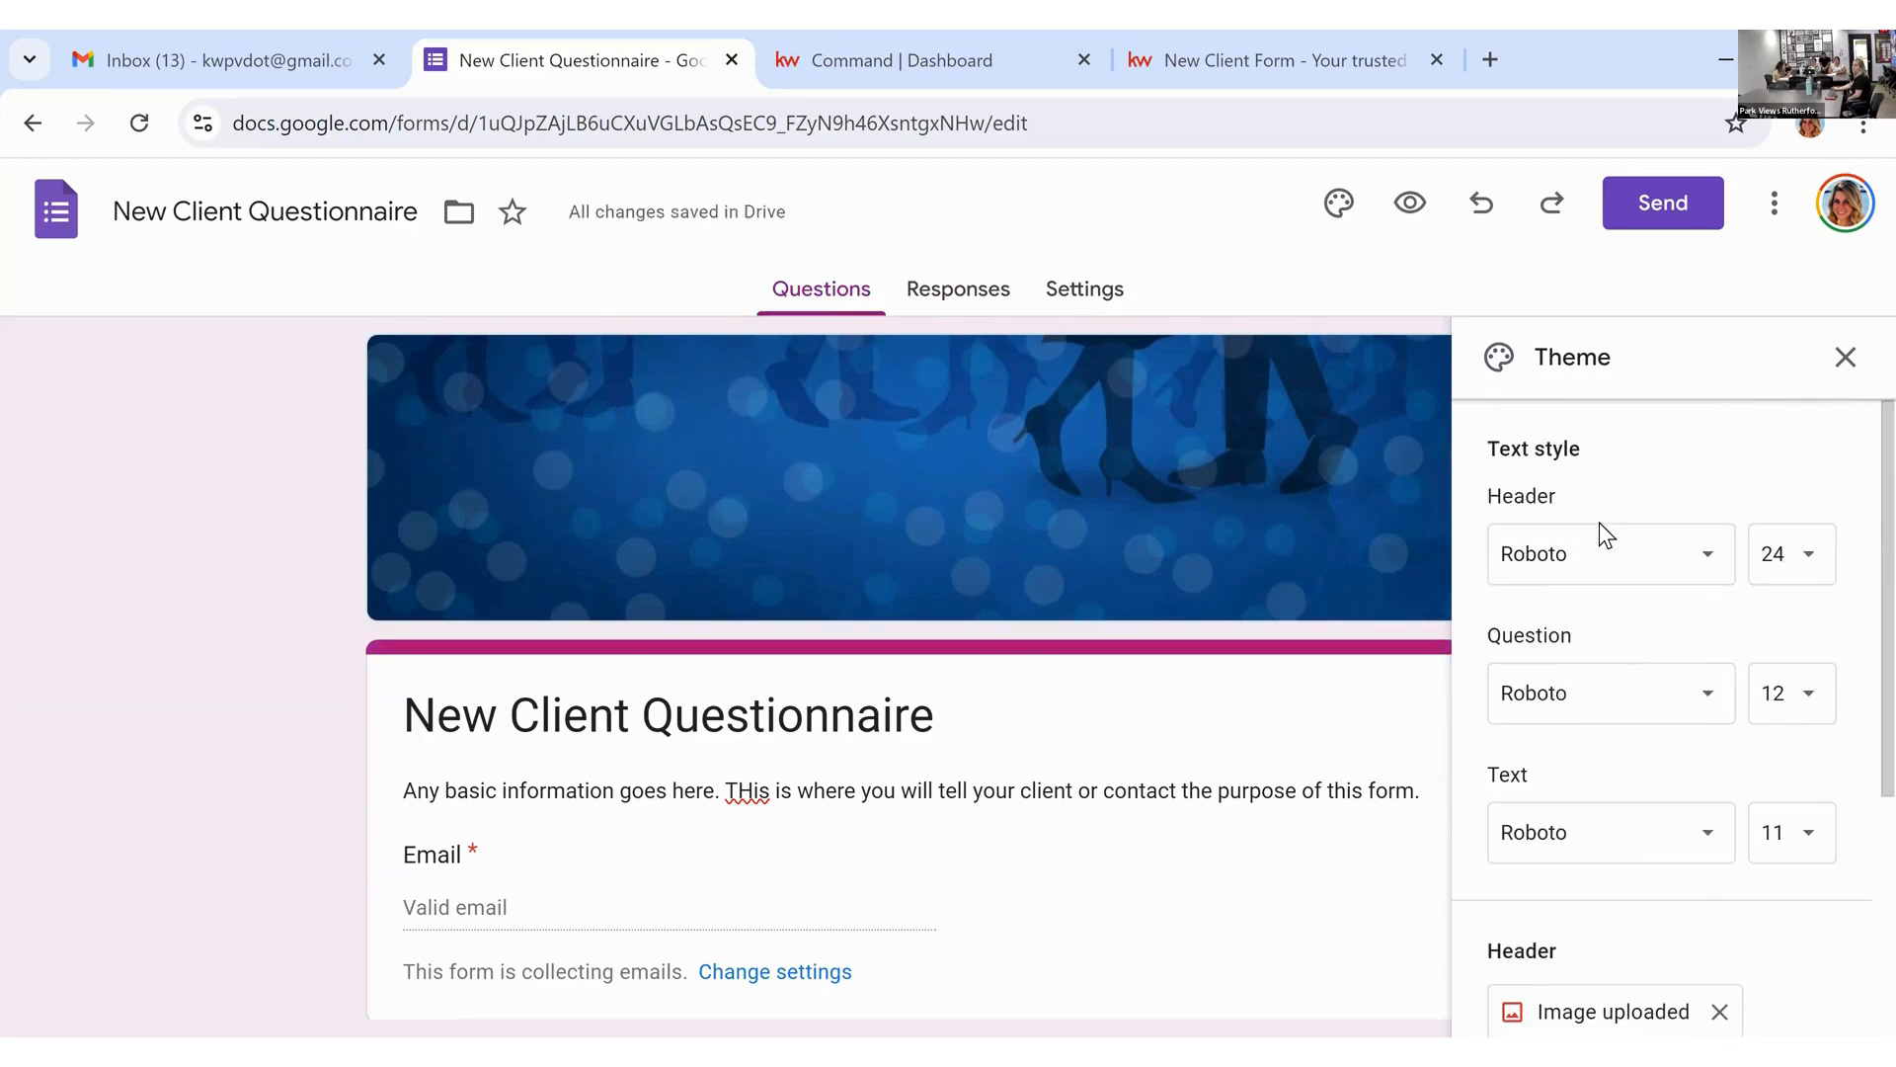
click(1616, 555)
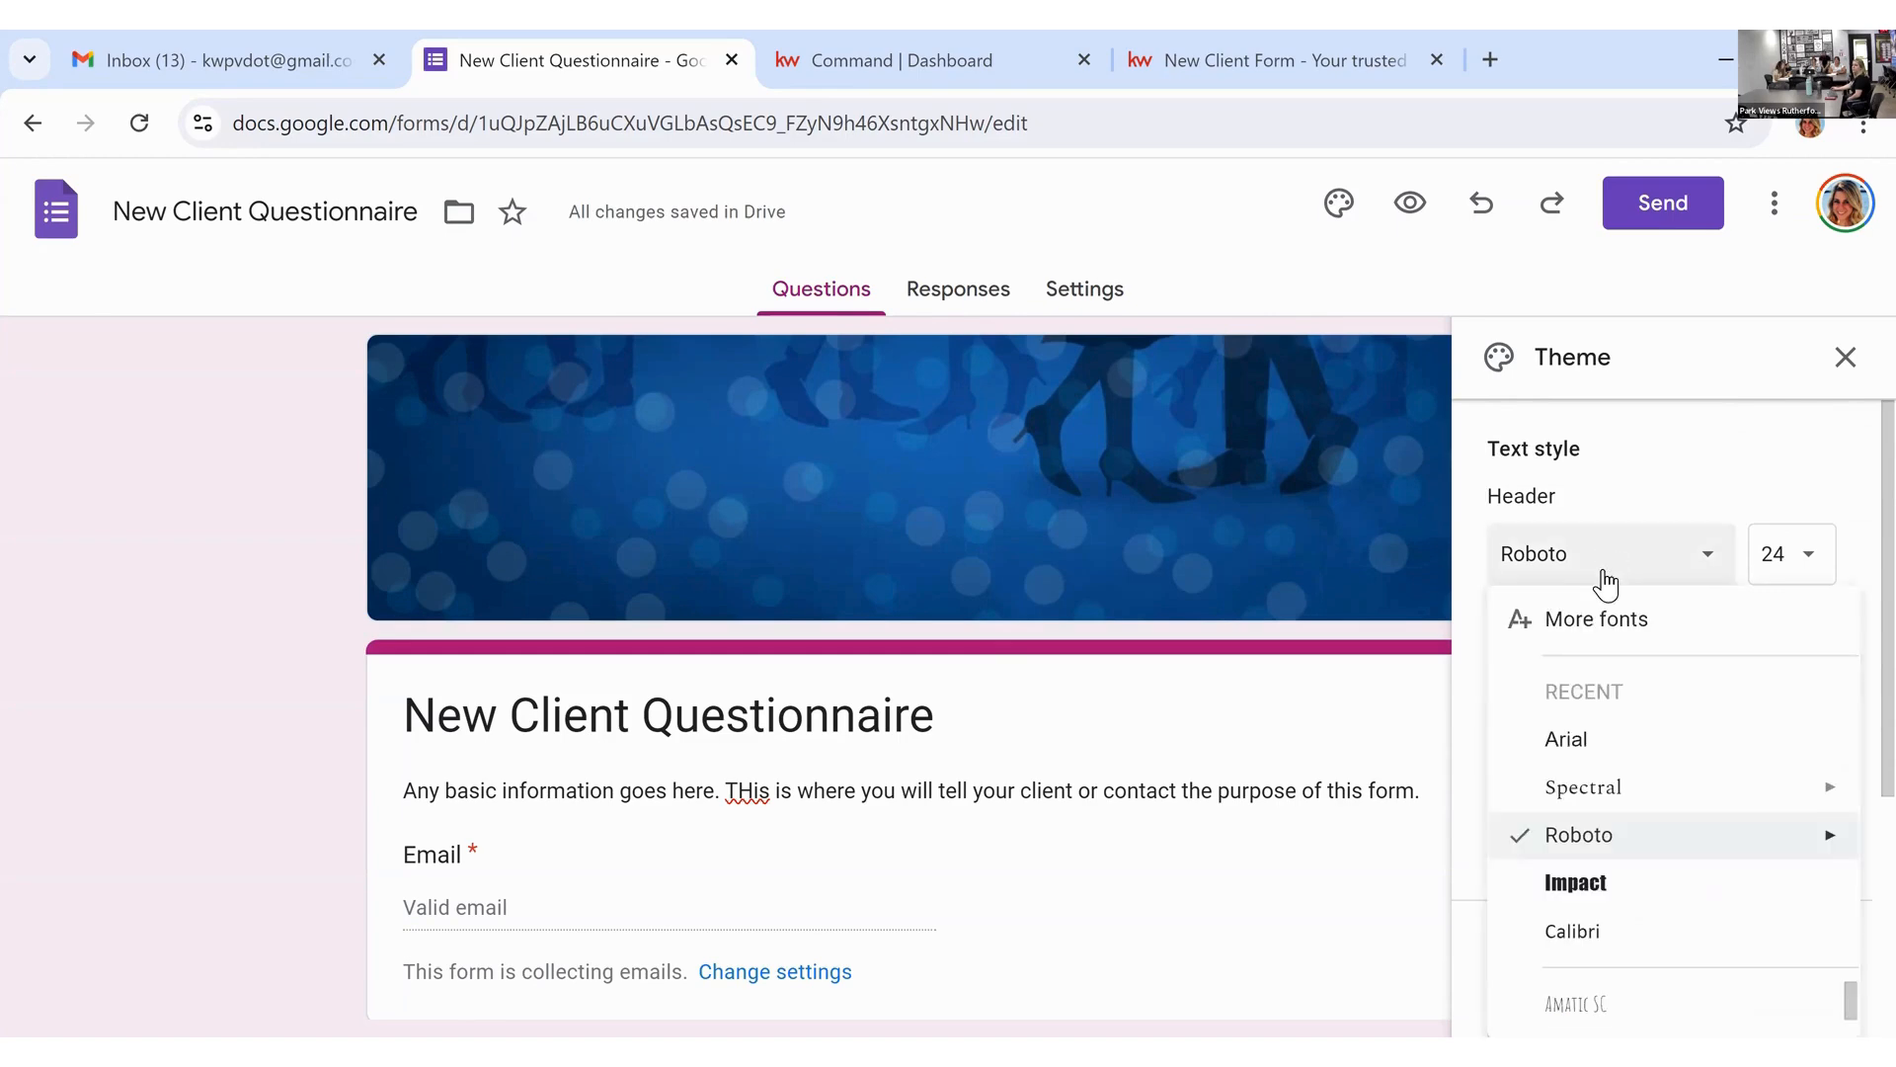
click(1635, 761)
click(1628, 721)
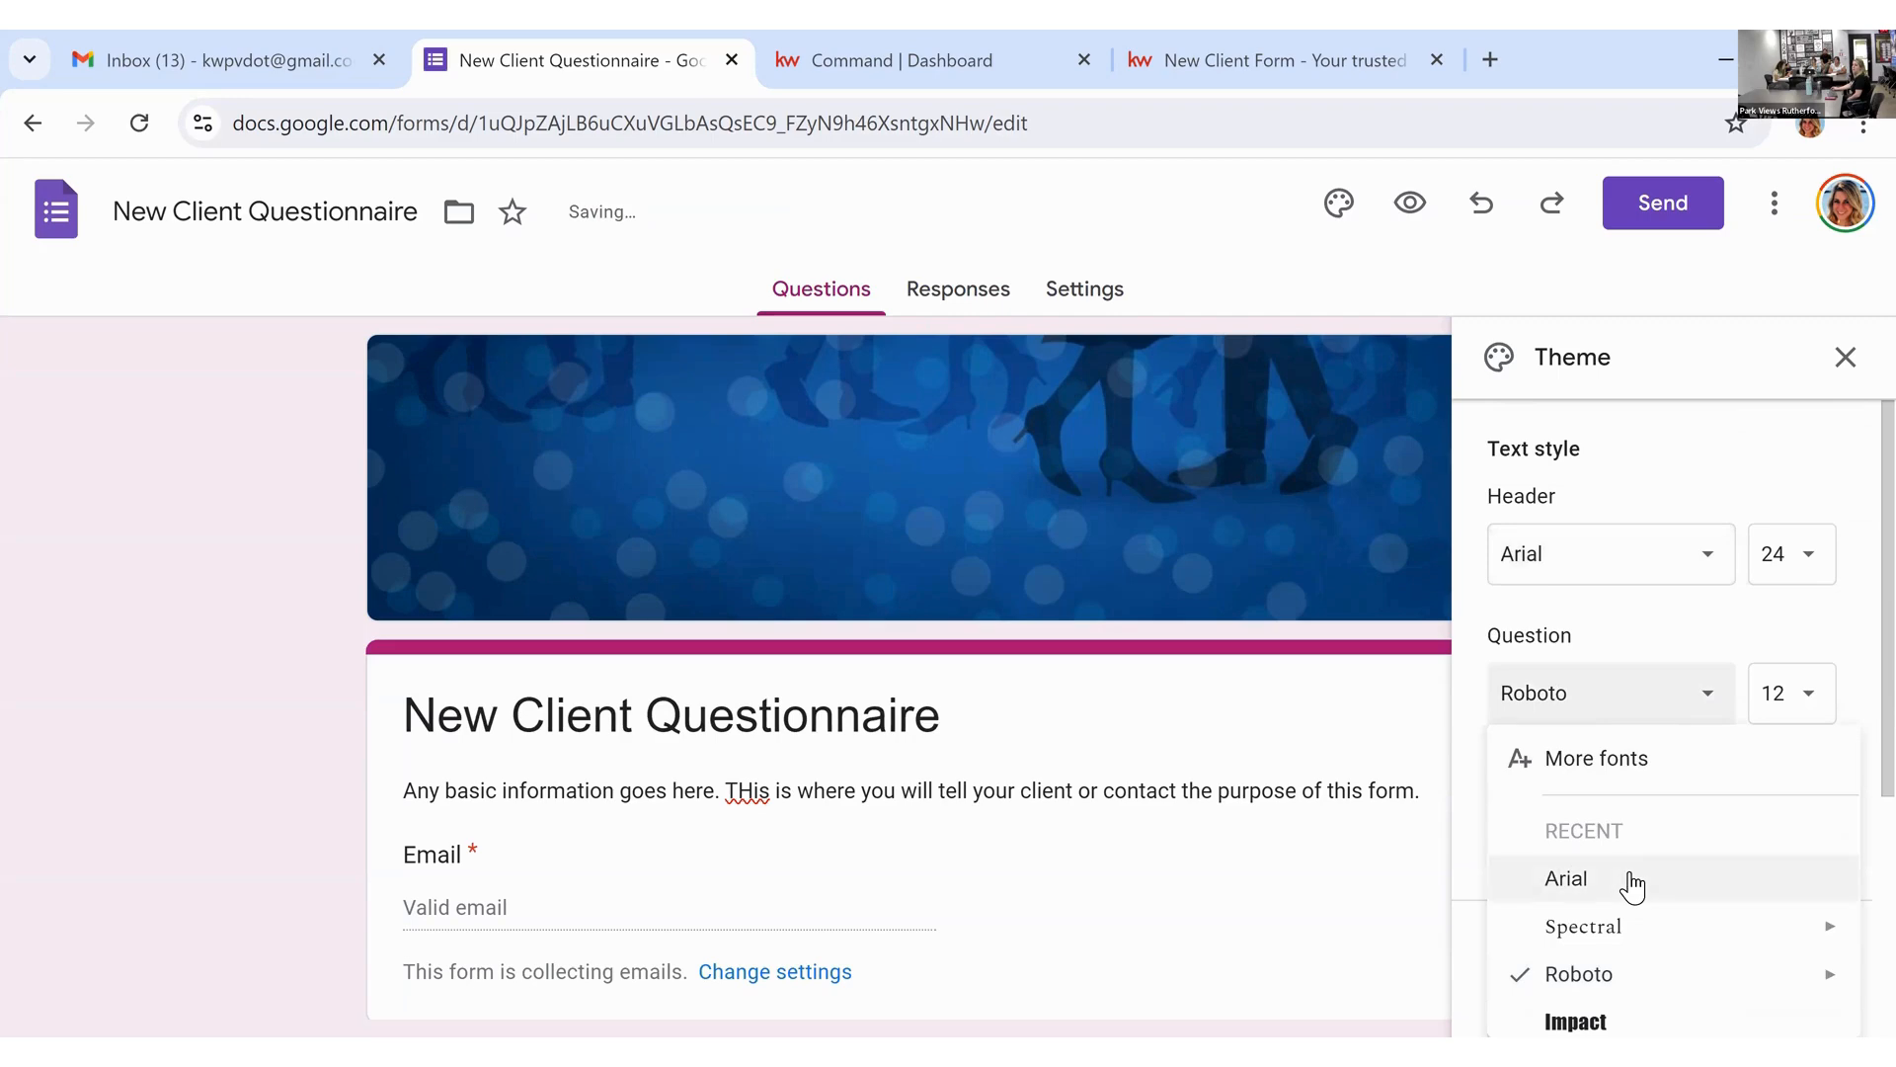
click(1630, 882)
click(1618, 845)
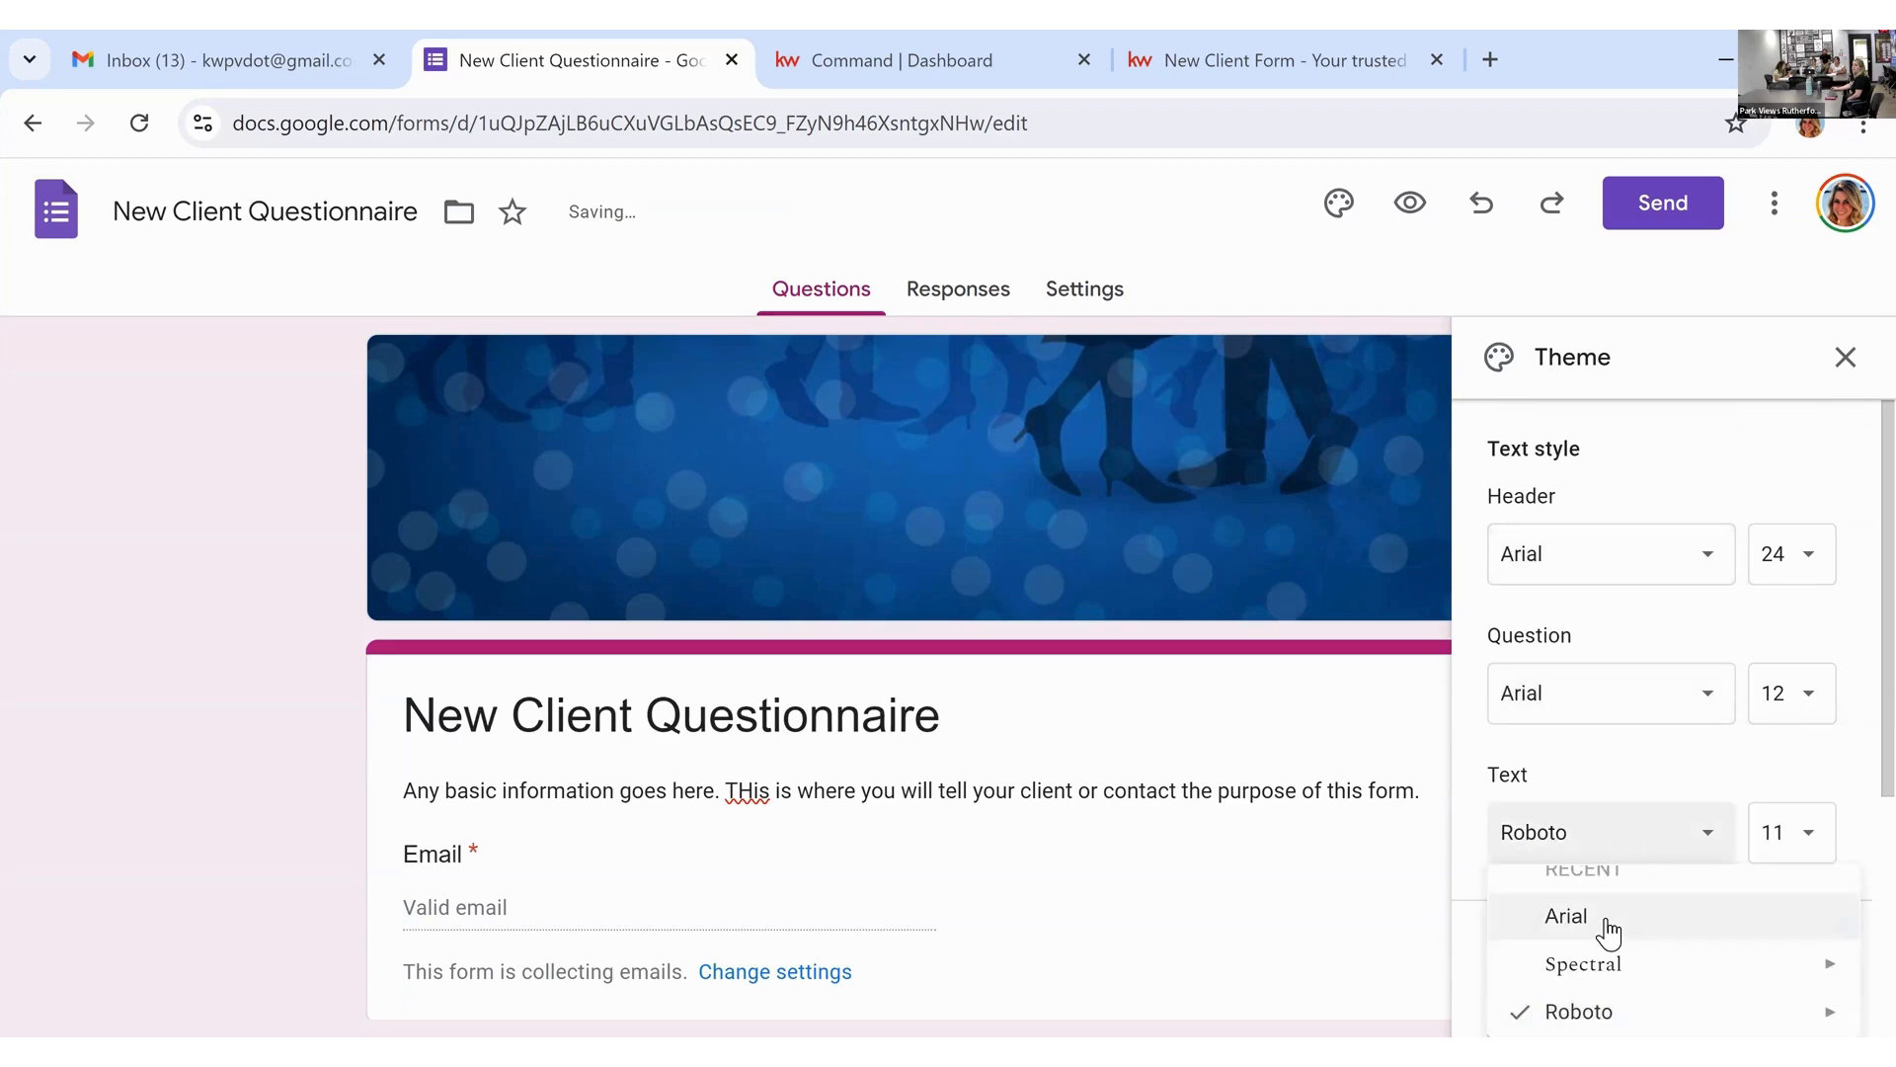
click(1608, 929)
scroll(1153, 693, down, 4)
scroll(1154, 693, up, 4)
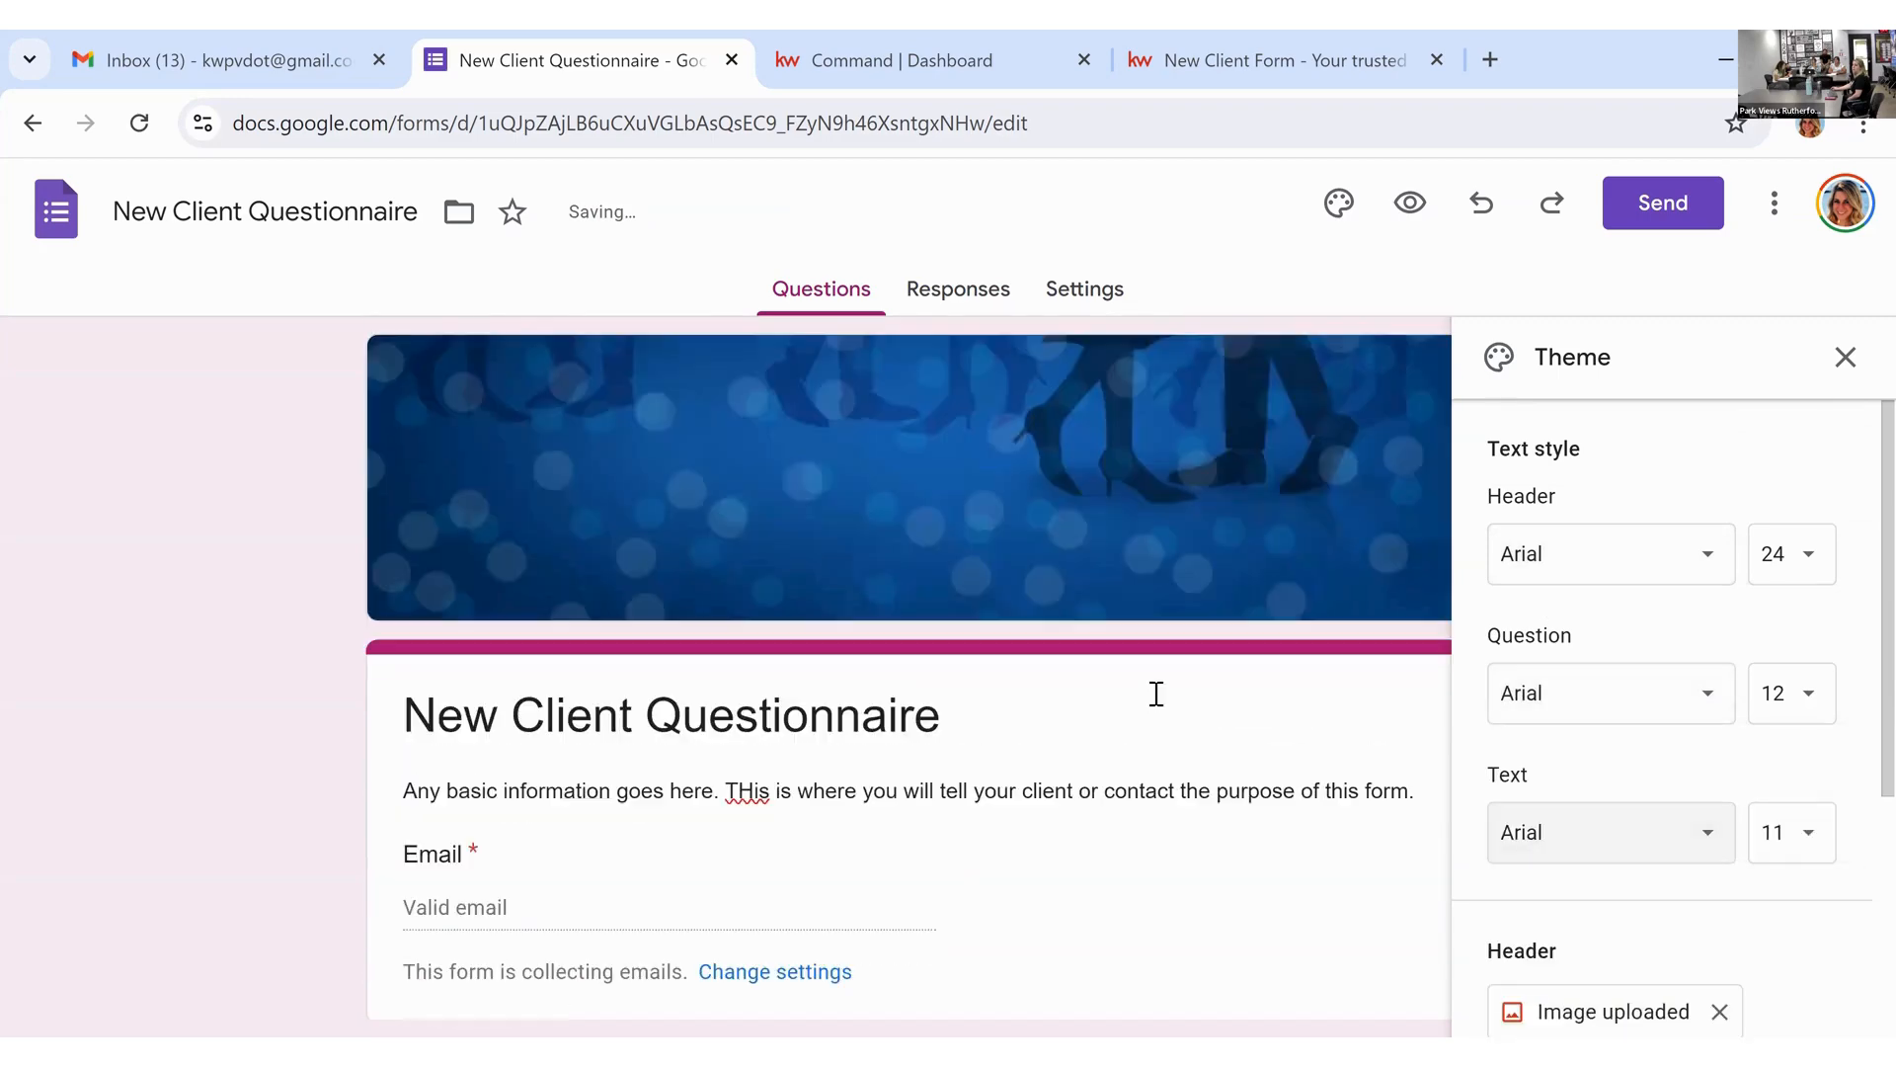
click(1846, 357)
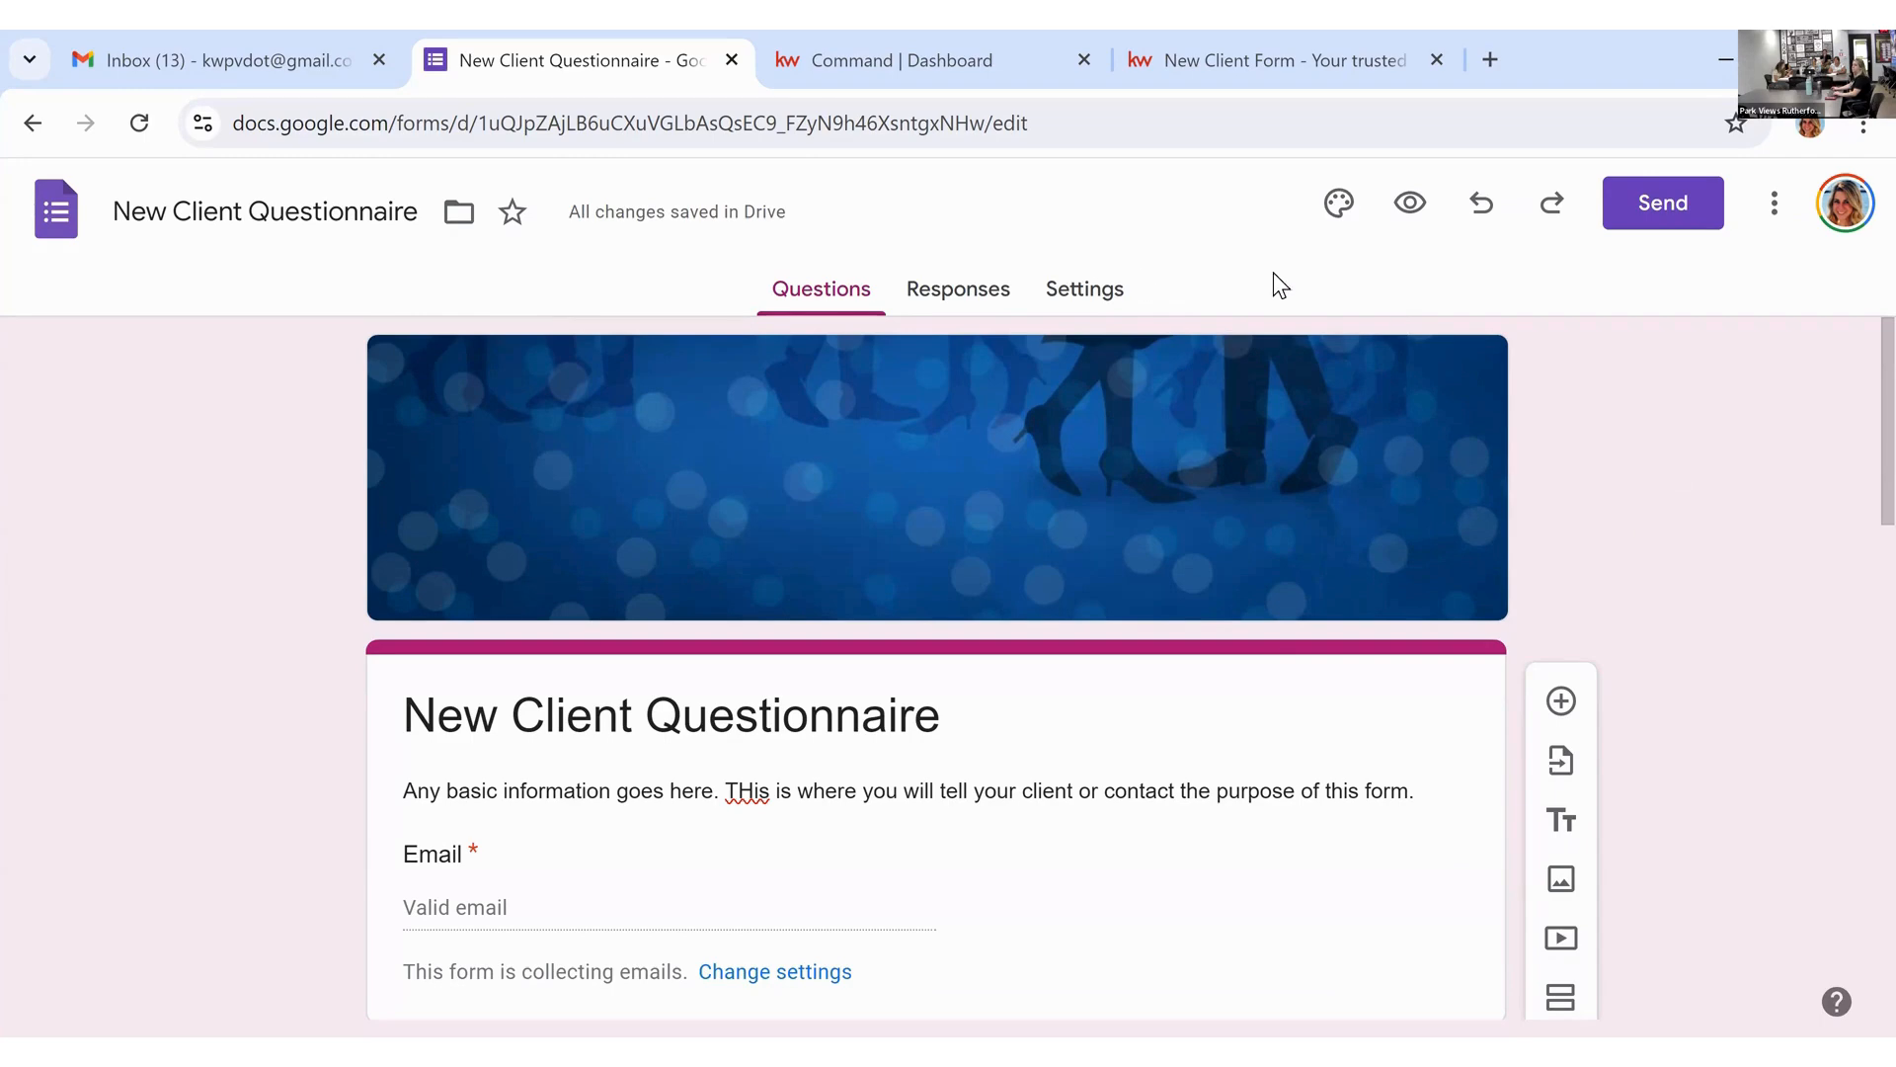
Step: In Settings, expand Responses and leave Allow response editing off after toggling it
click(1123, 308)
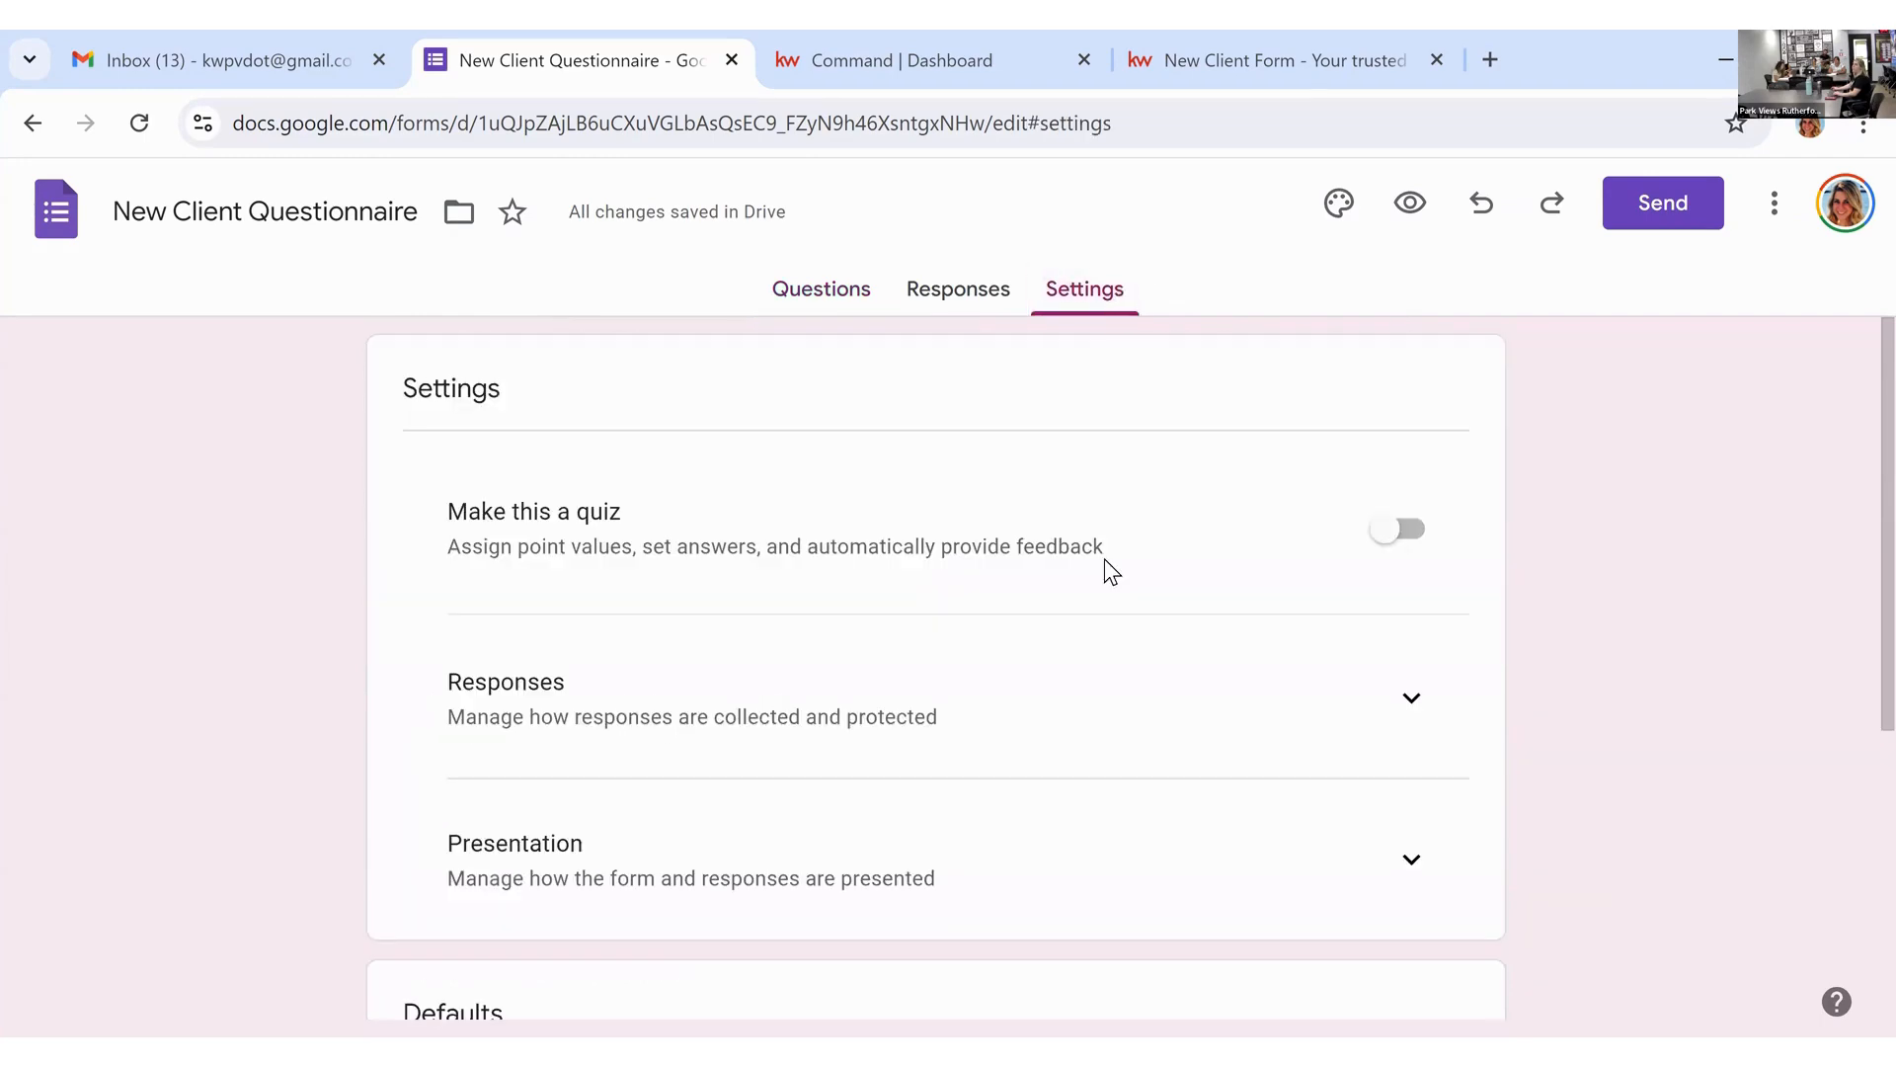
scroll(1140, 588, down, 2)
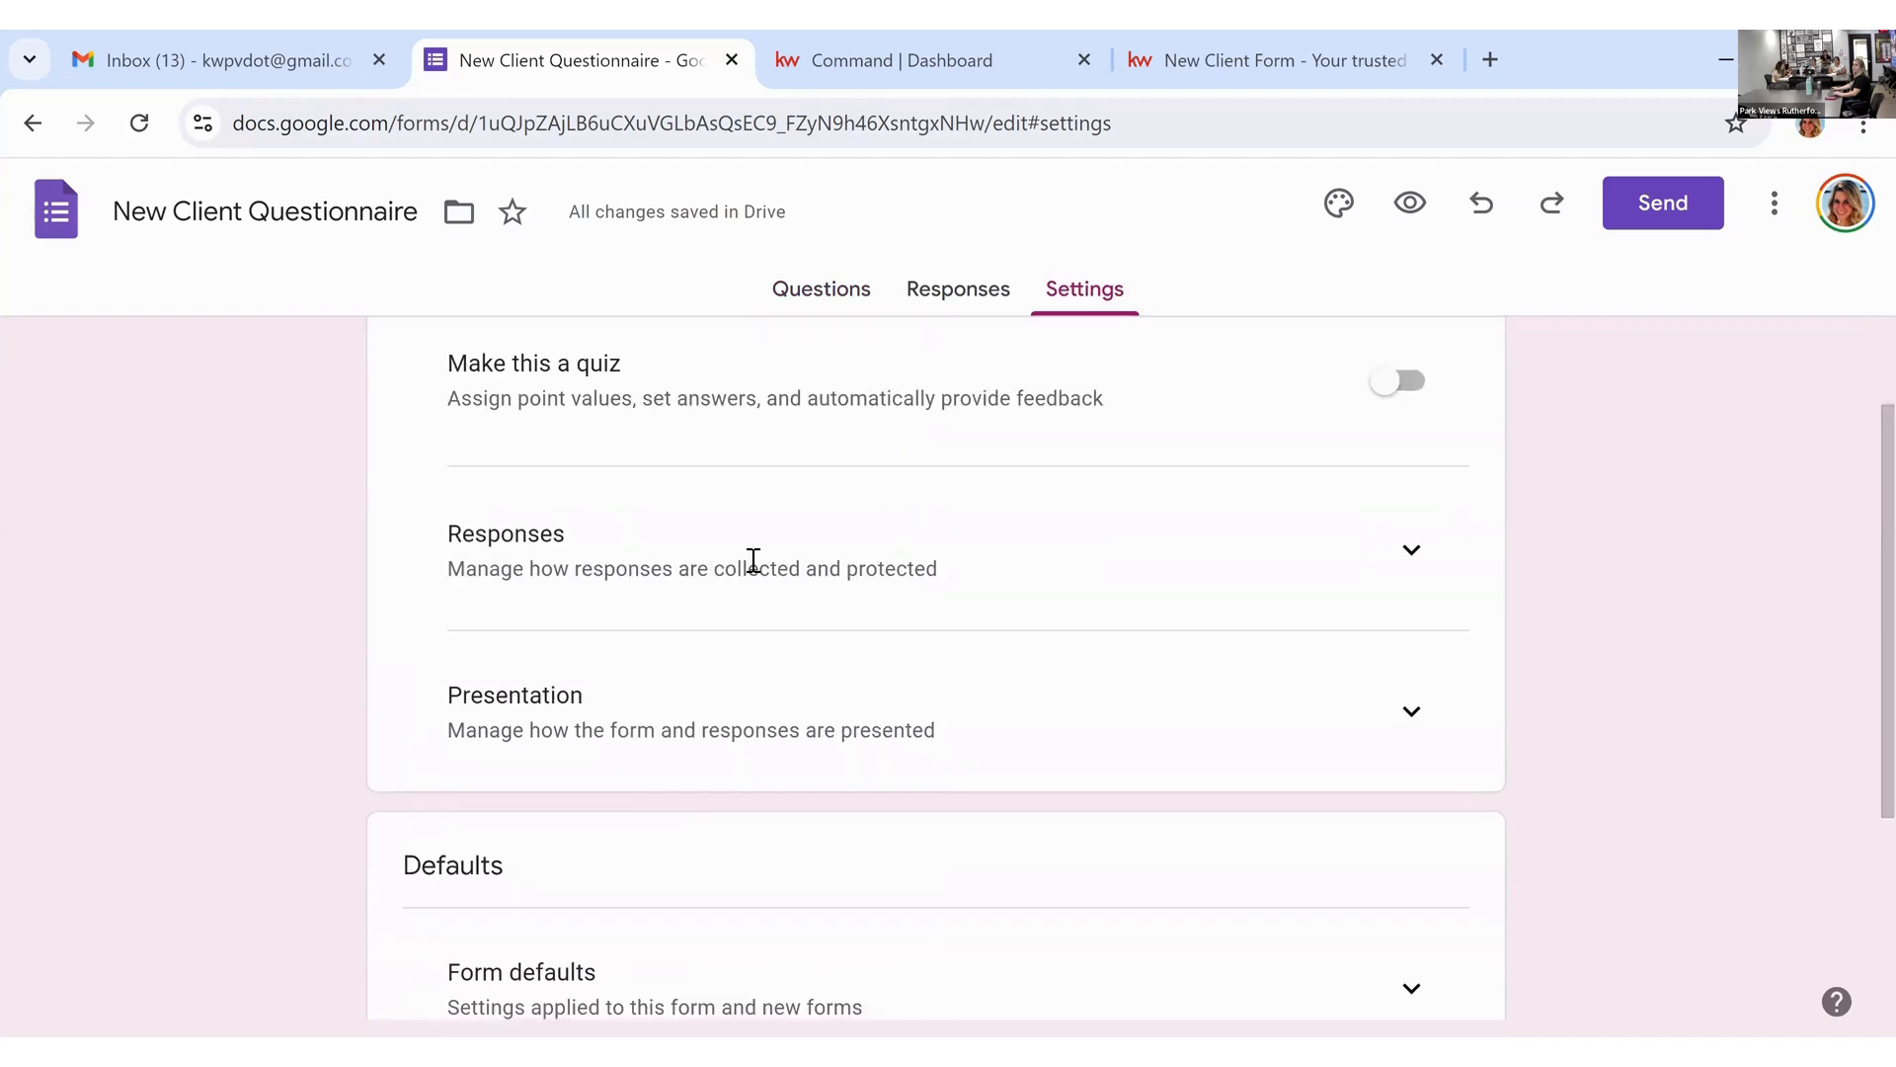
click(1410, 549)
scroll(1037, 637, down, 3)
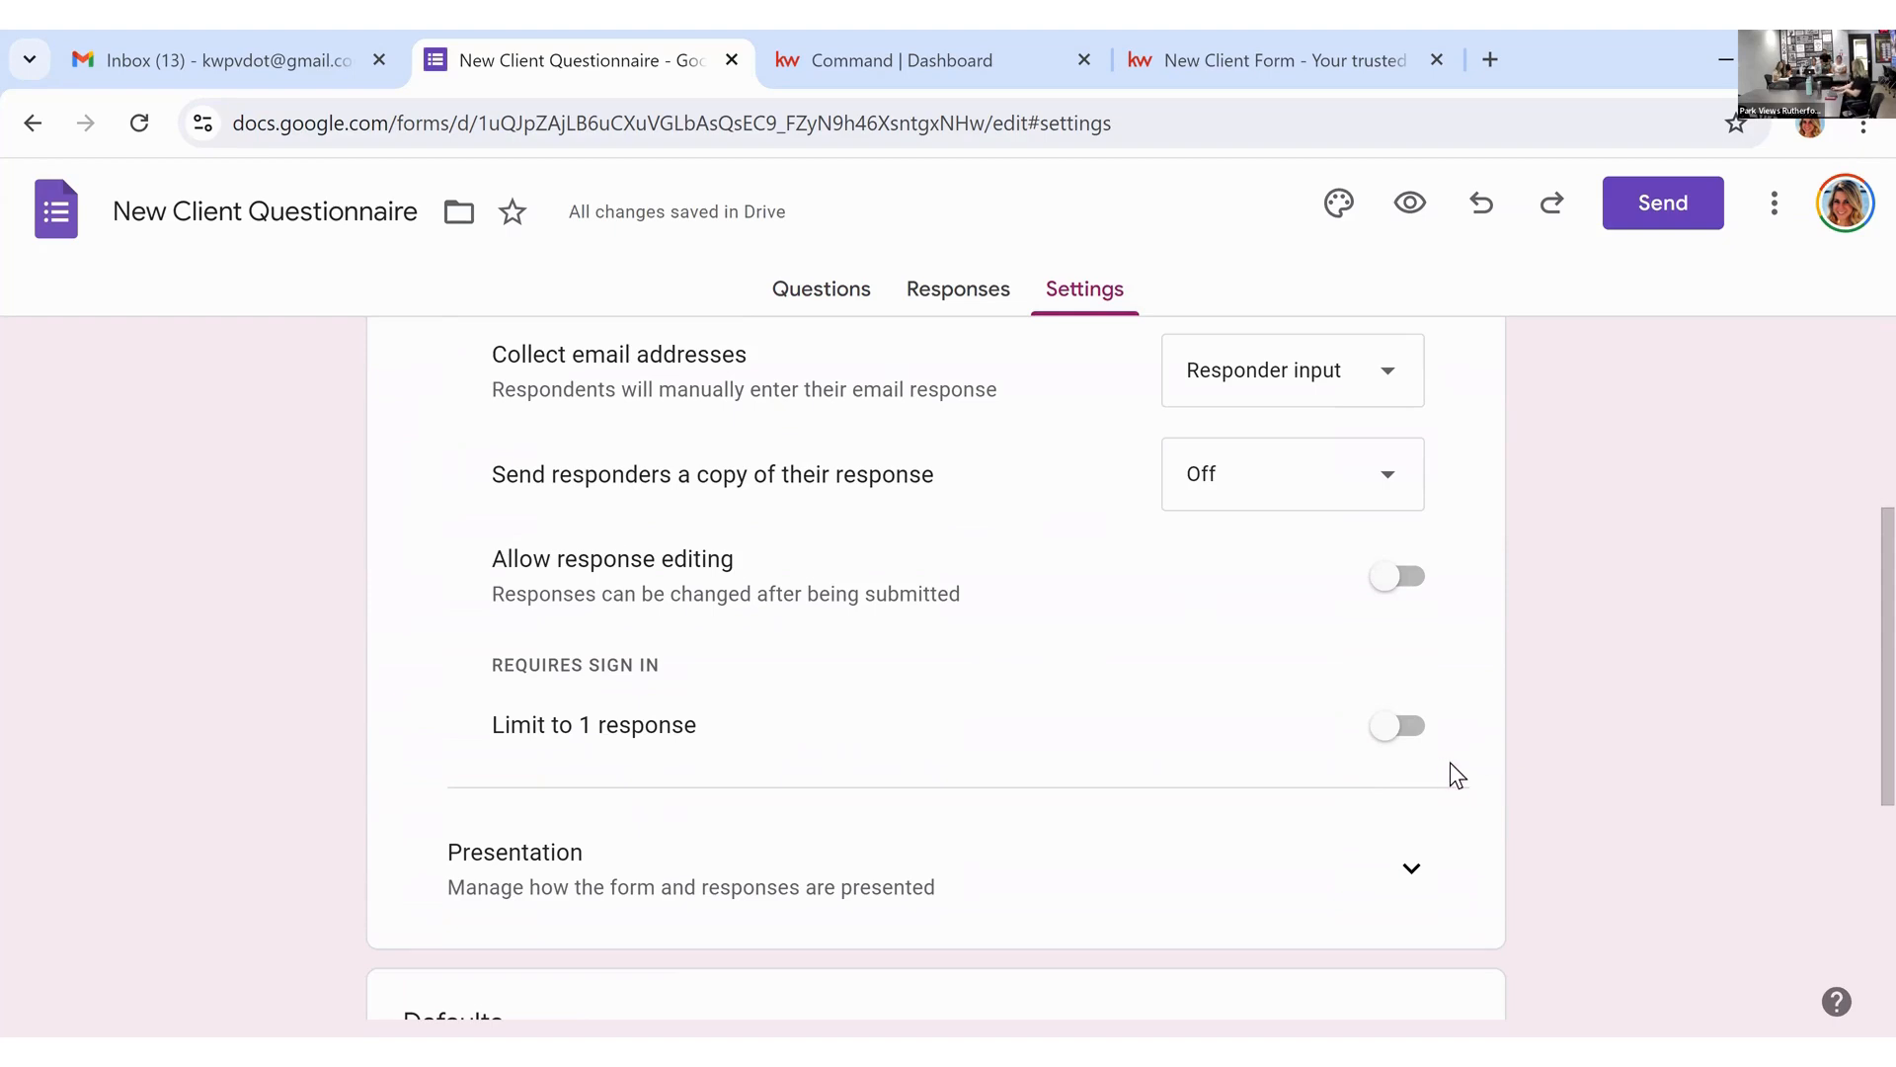
scroll(1448, 763, up, 2)
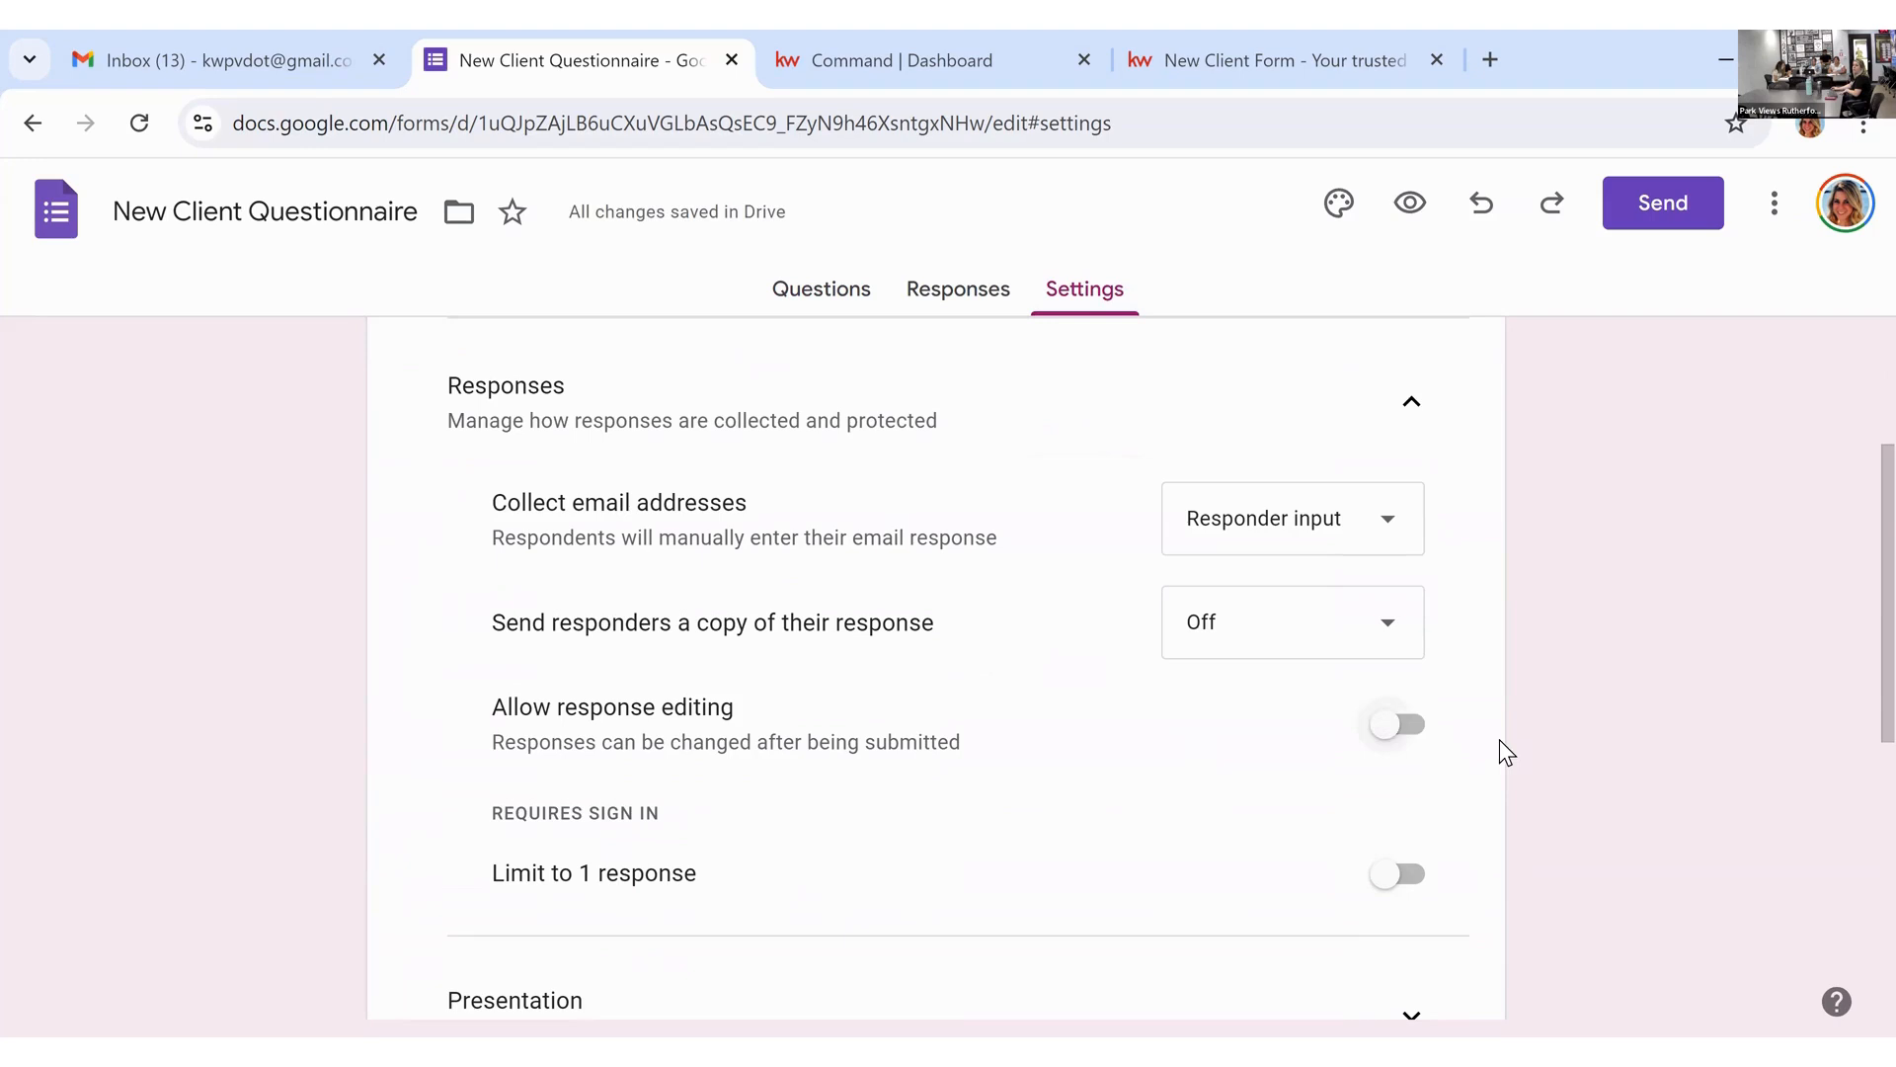
click(1414, 727)
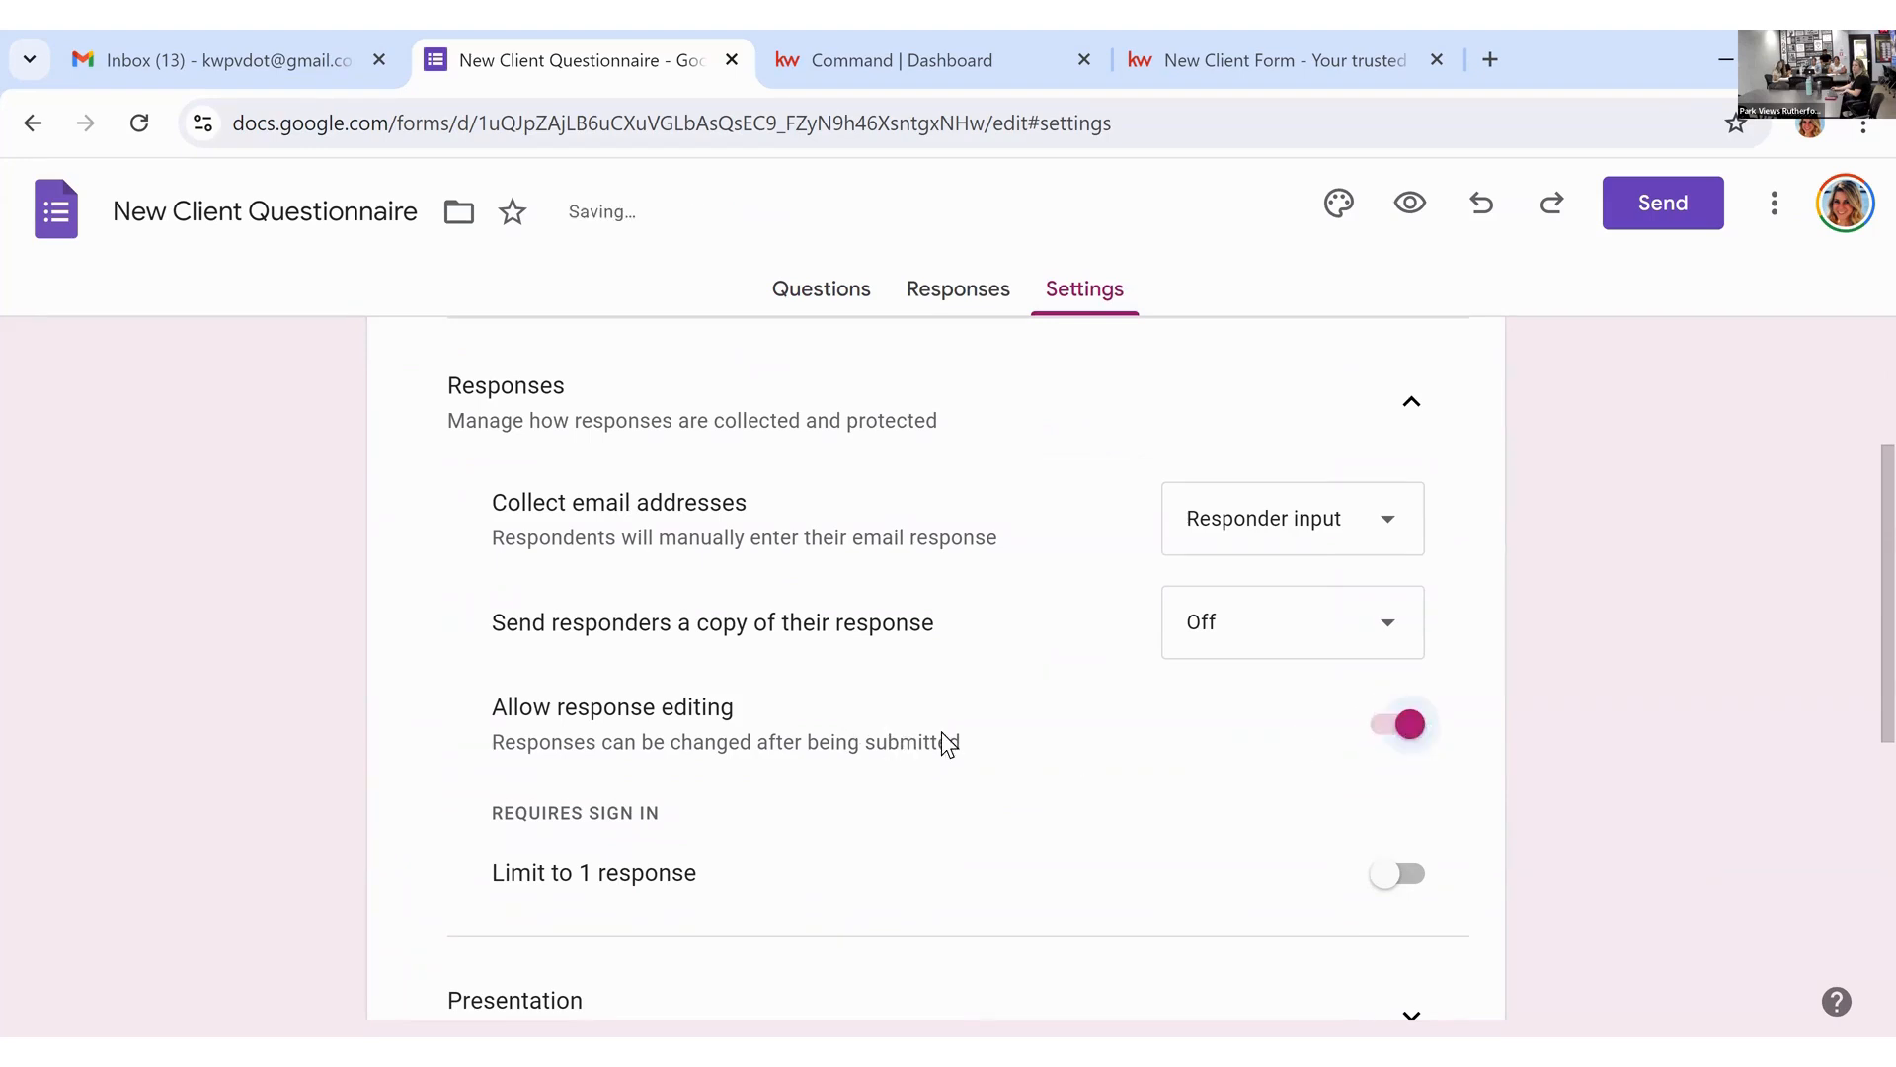
click(1408, 729)
Step: Set Send responders a copy to When requested, then glance at Gmail and return
click(1365, 622)
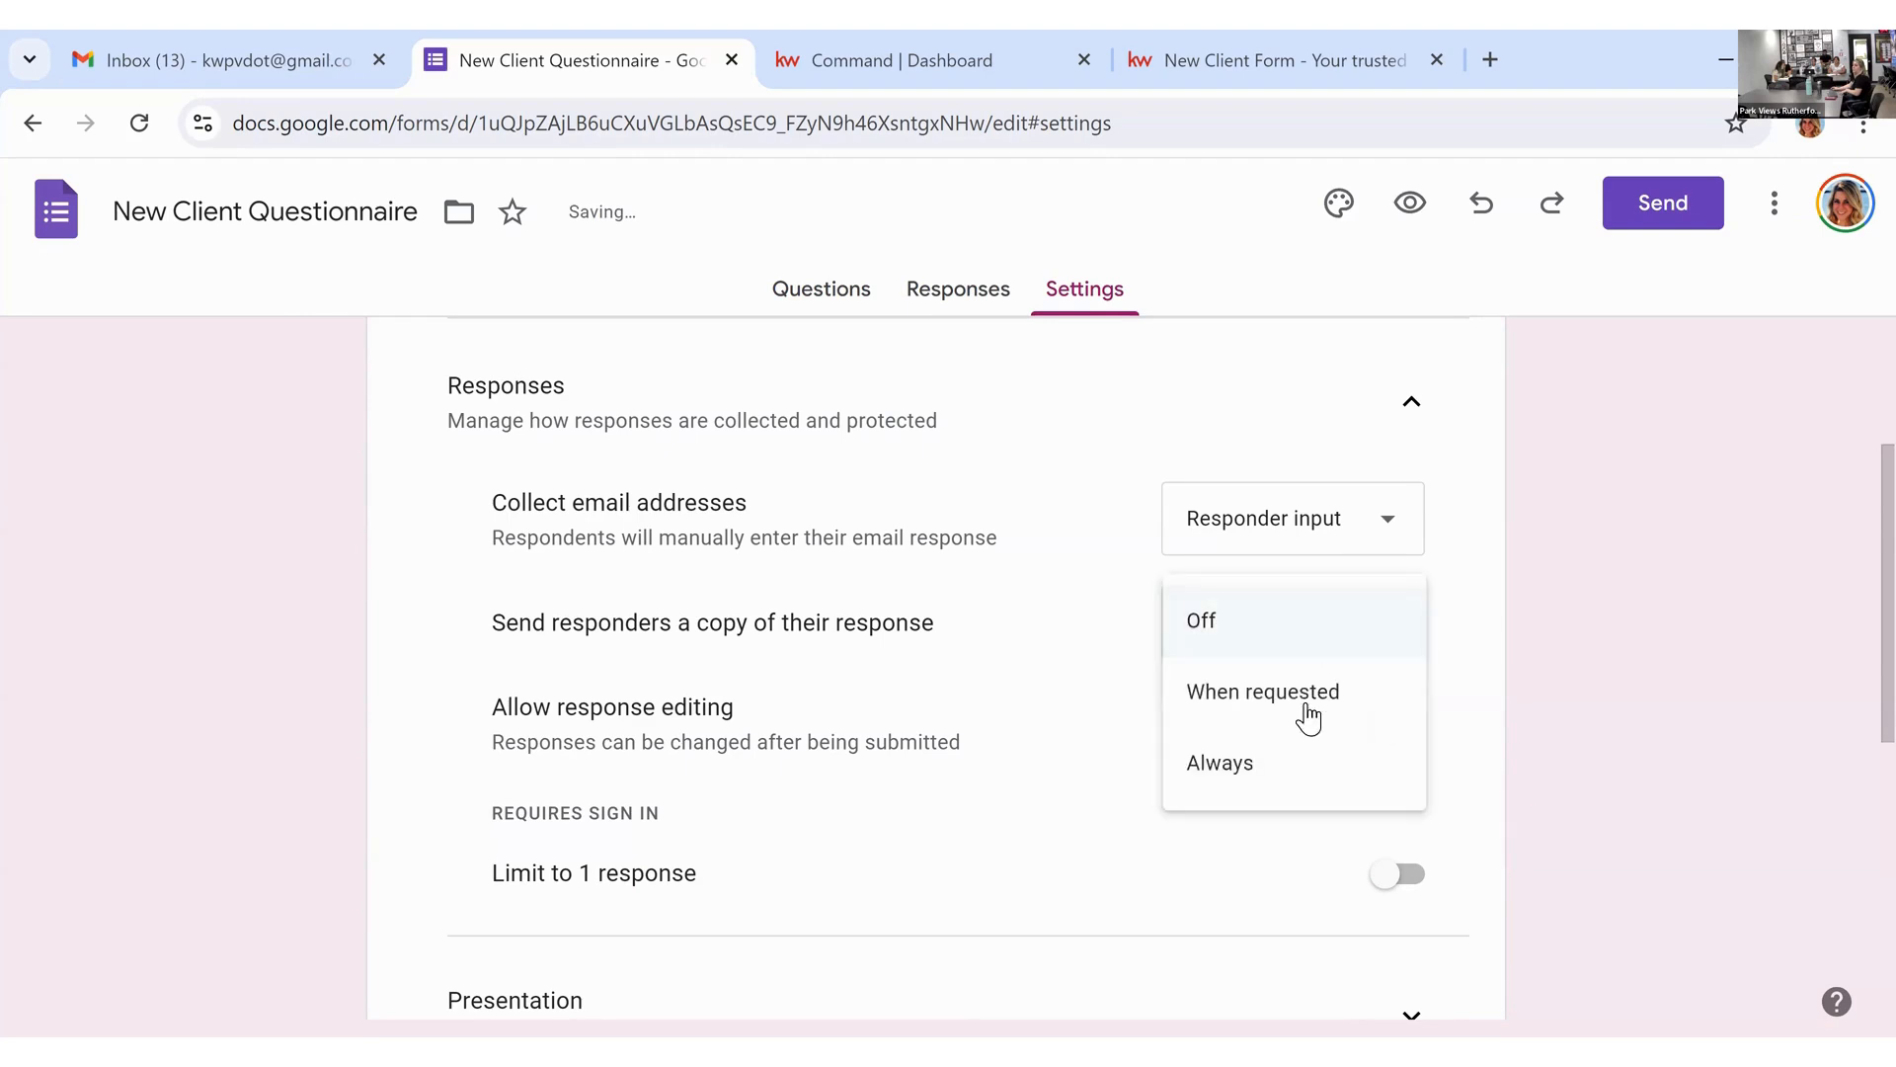
click(1355, 698)
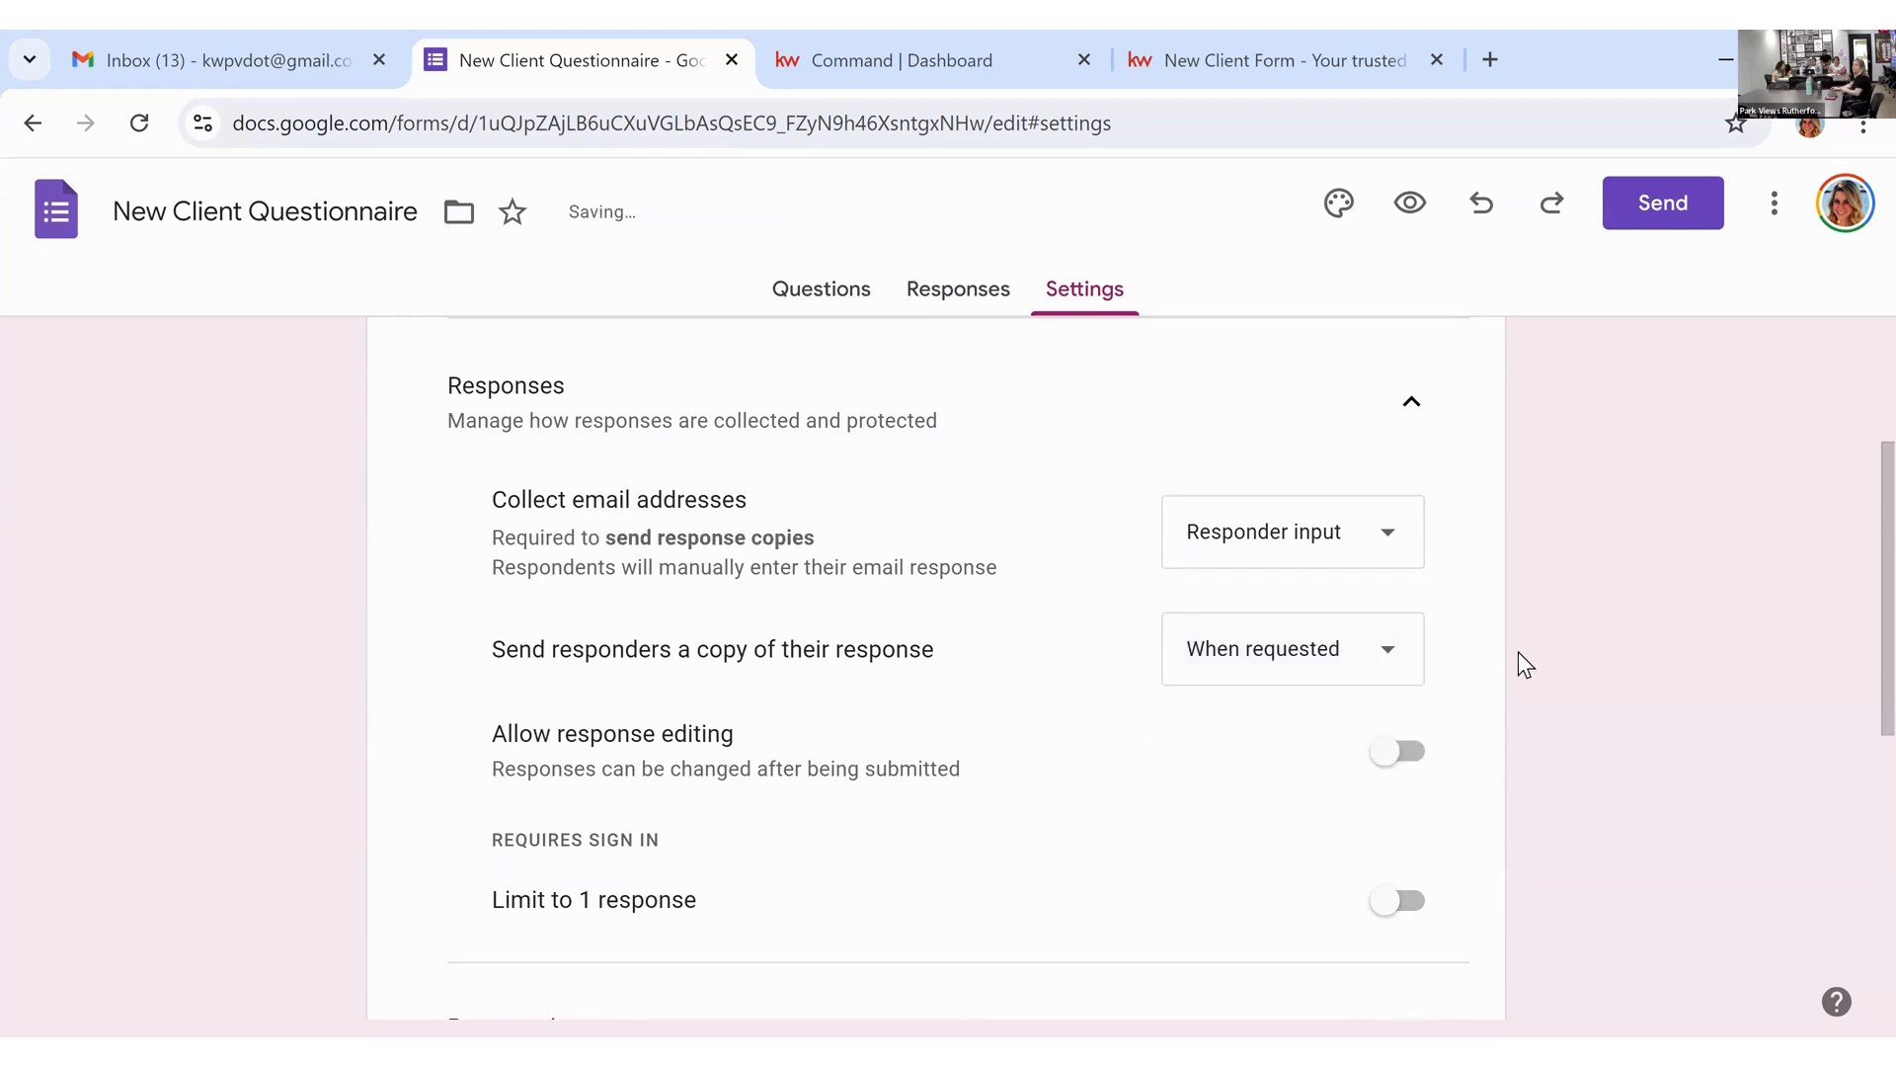
scroll(1519, 650, up, 2)
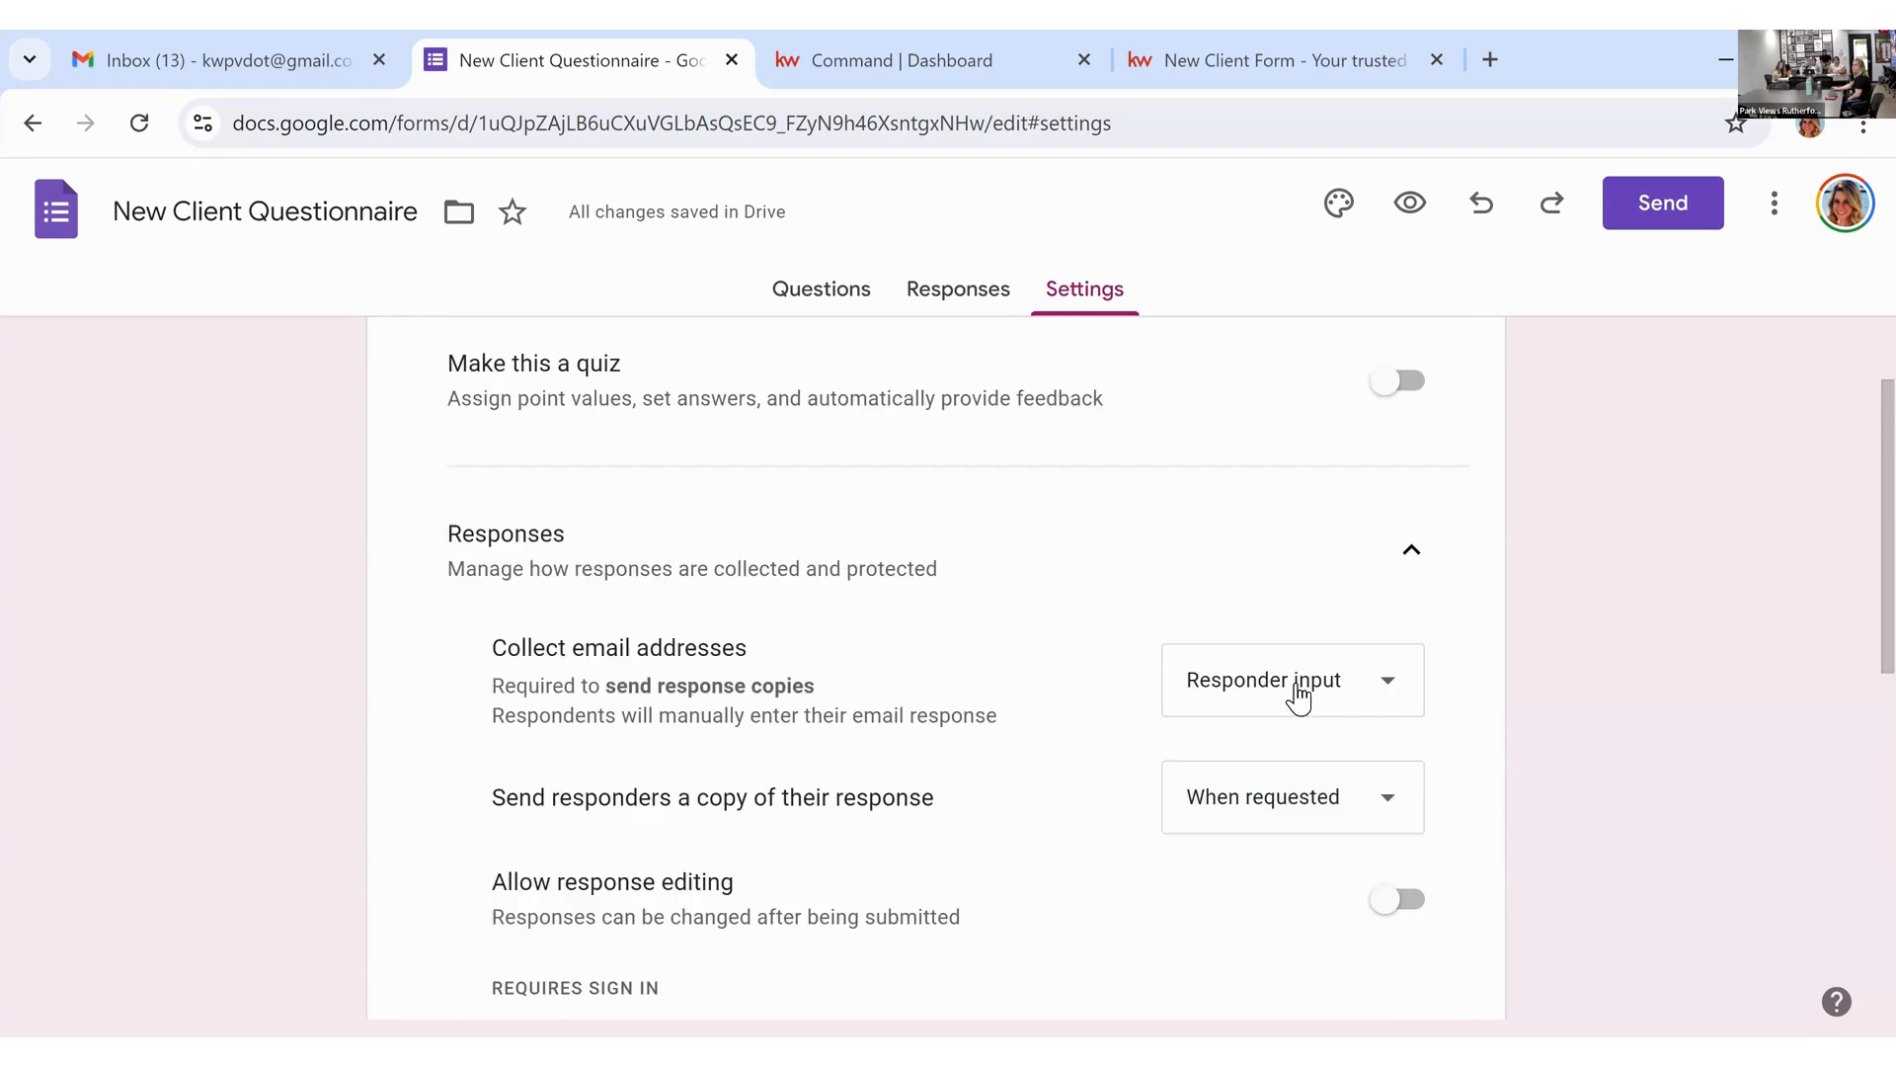
scroll(1284, 760, down, 2)
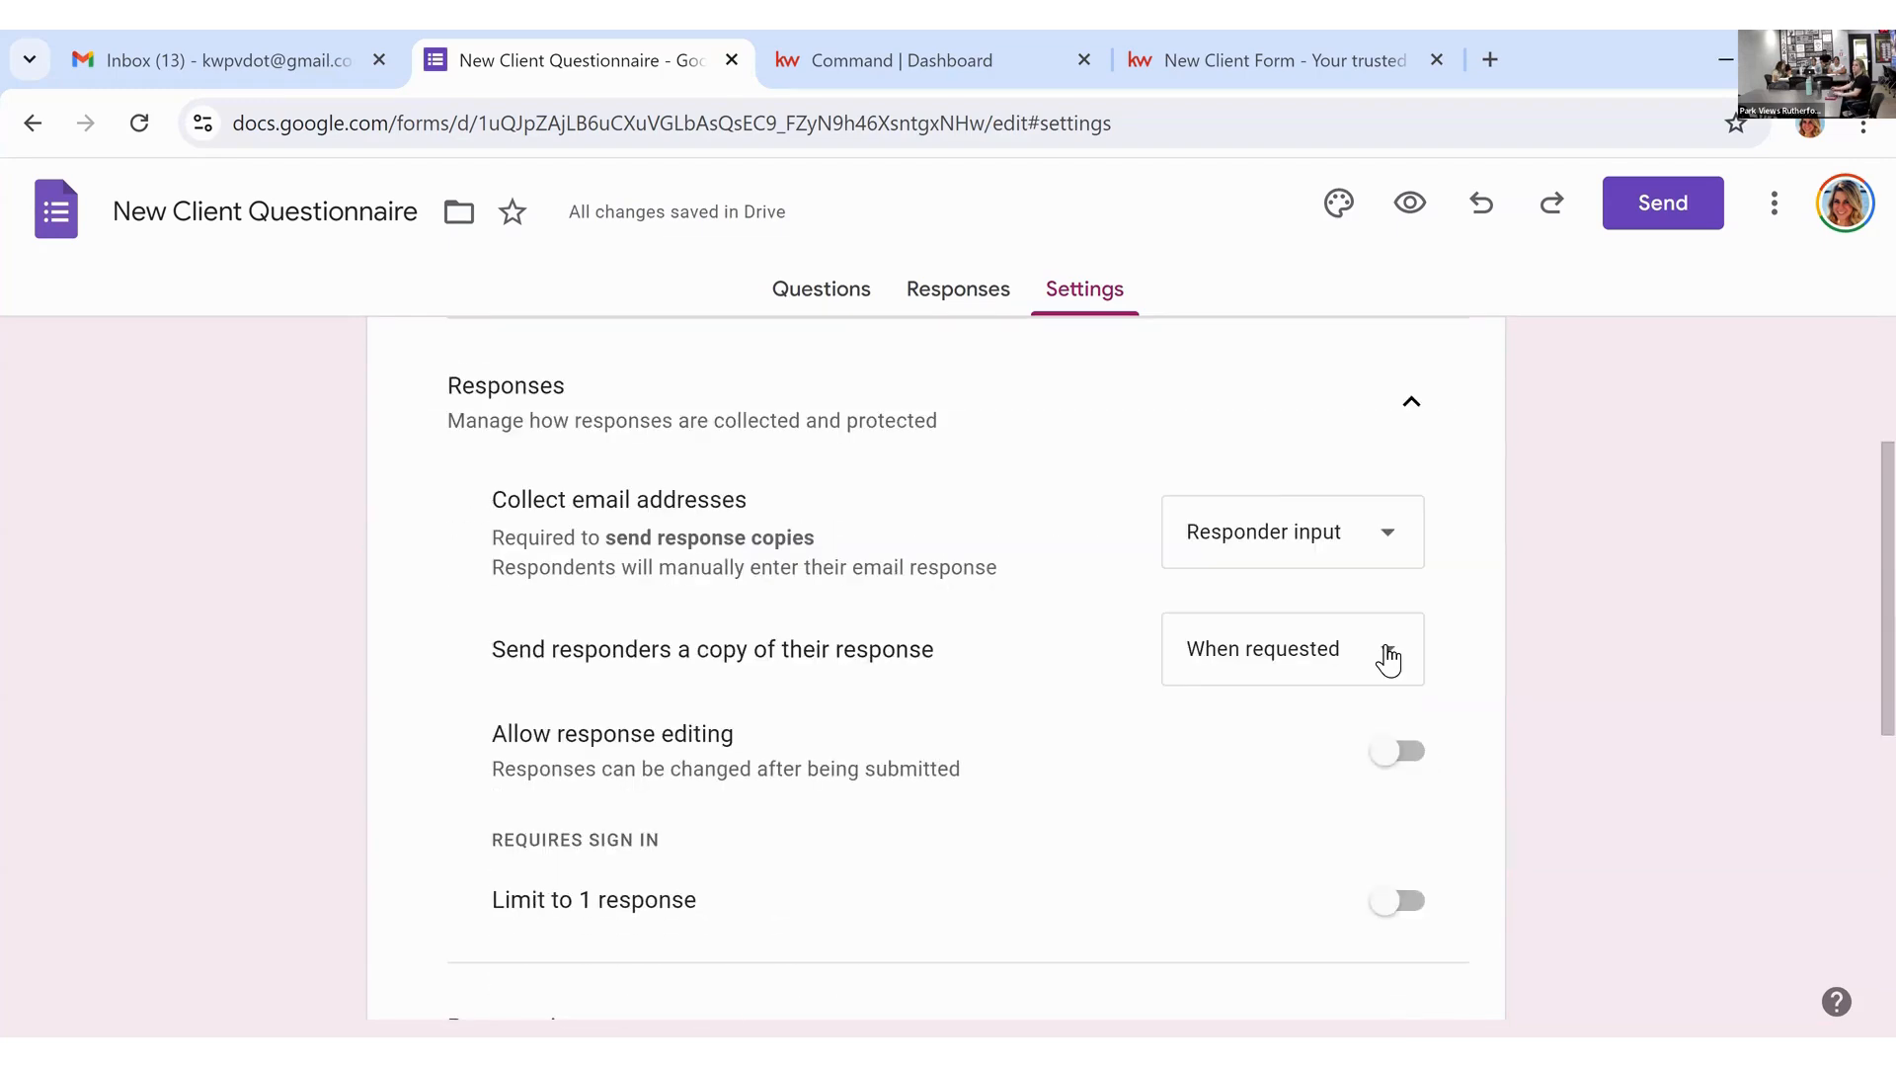
scroll(1531, 655, up, 4)
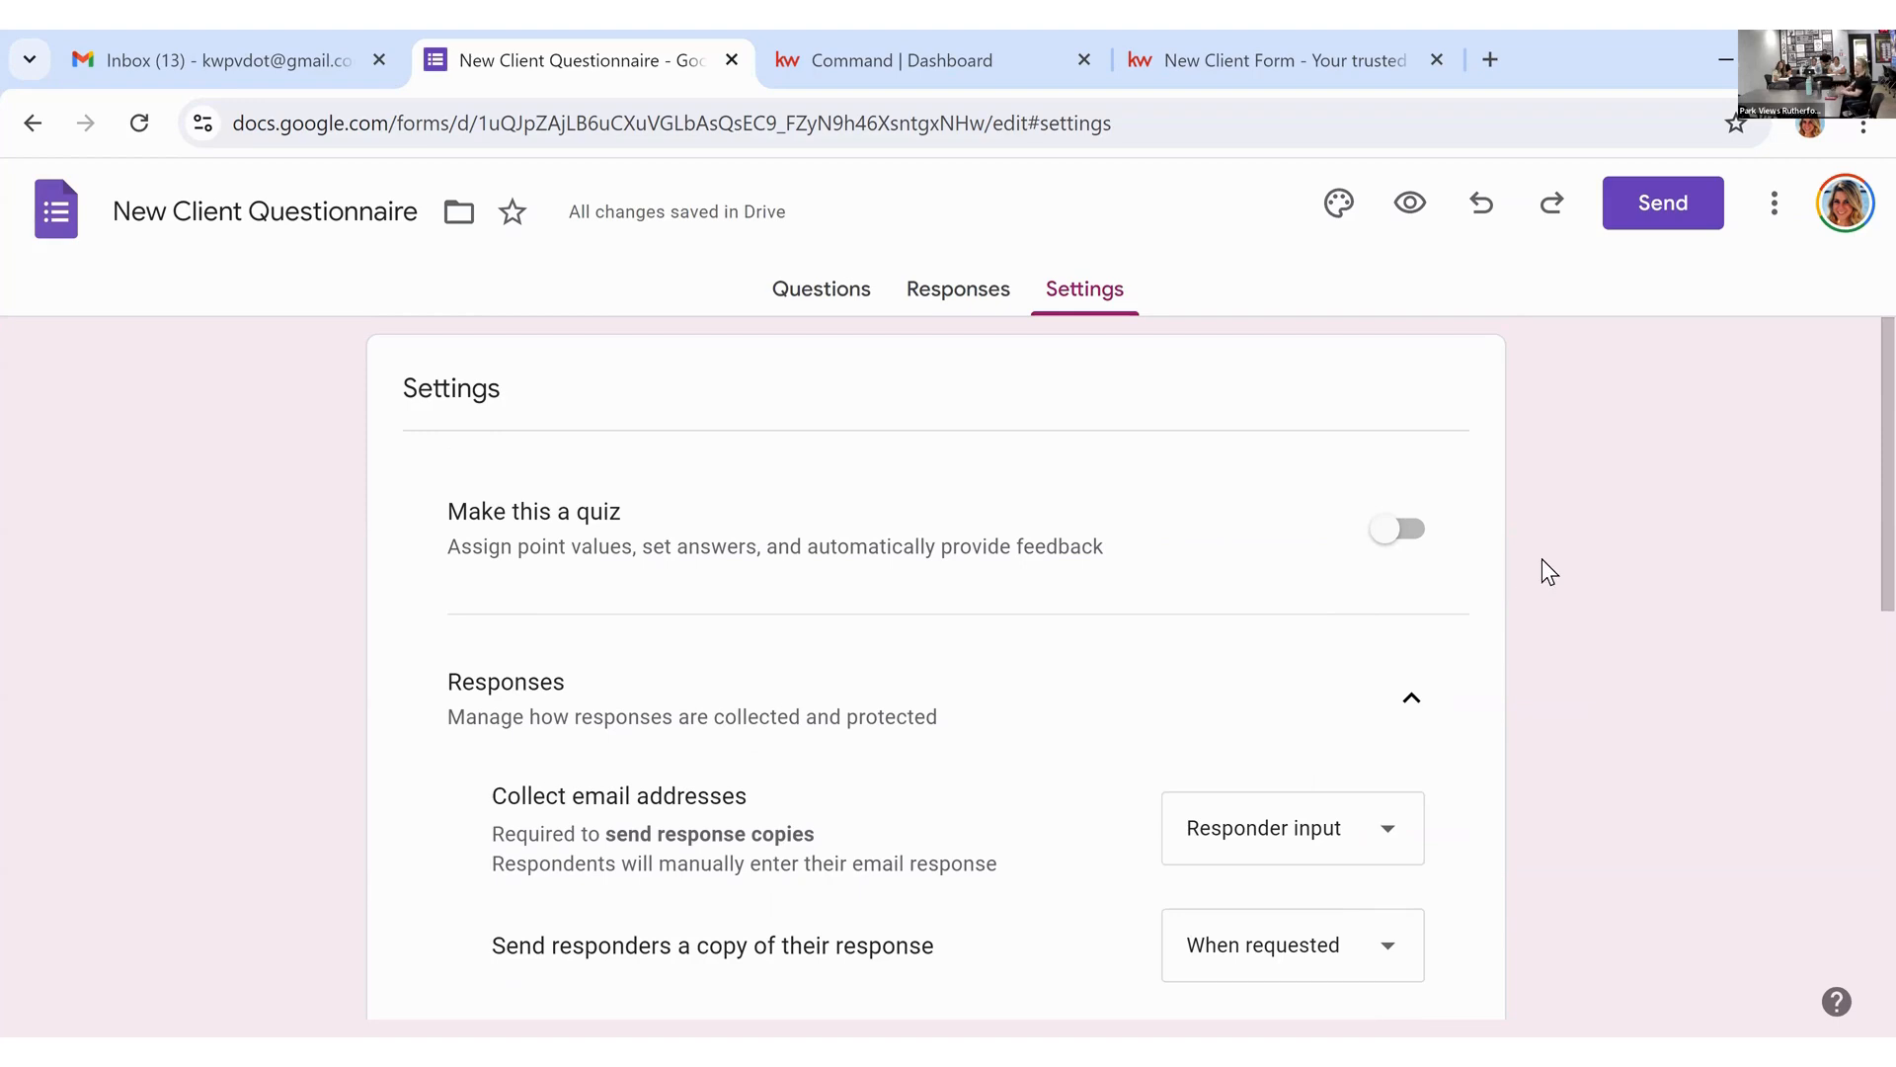
click(251, 65)
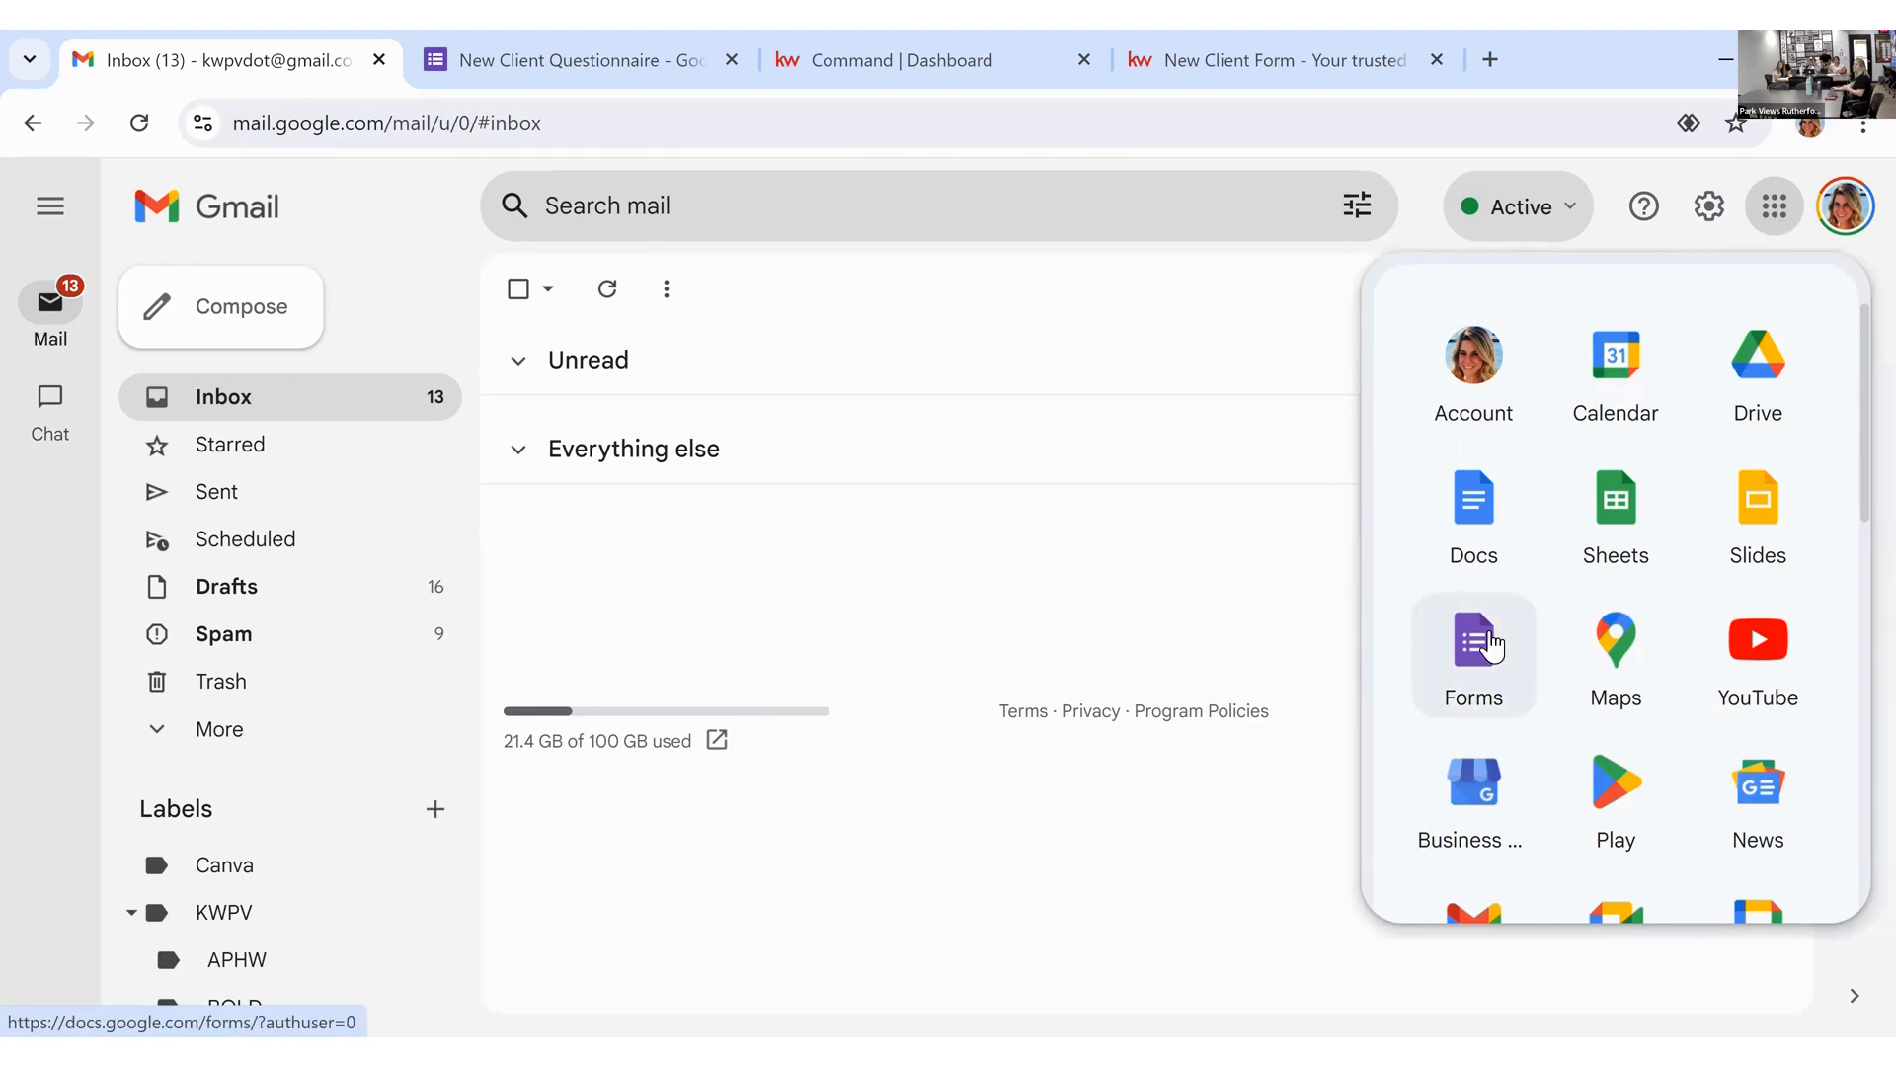
click(613, 61)
Step: Go back to Questions, reopen and close the Theme panel, then view Responses showing 0 responses
click(819, 295)
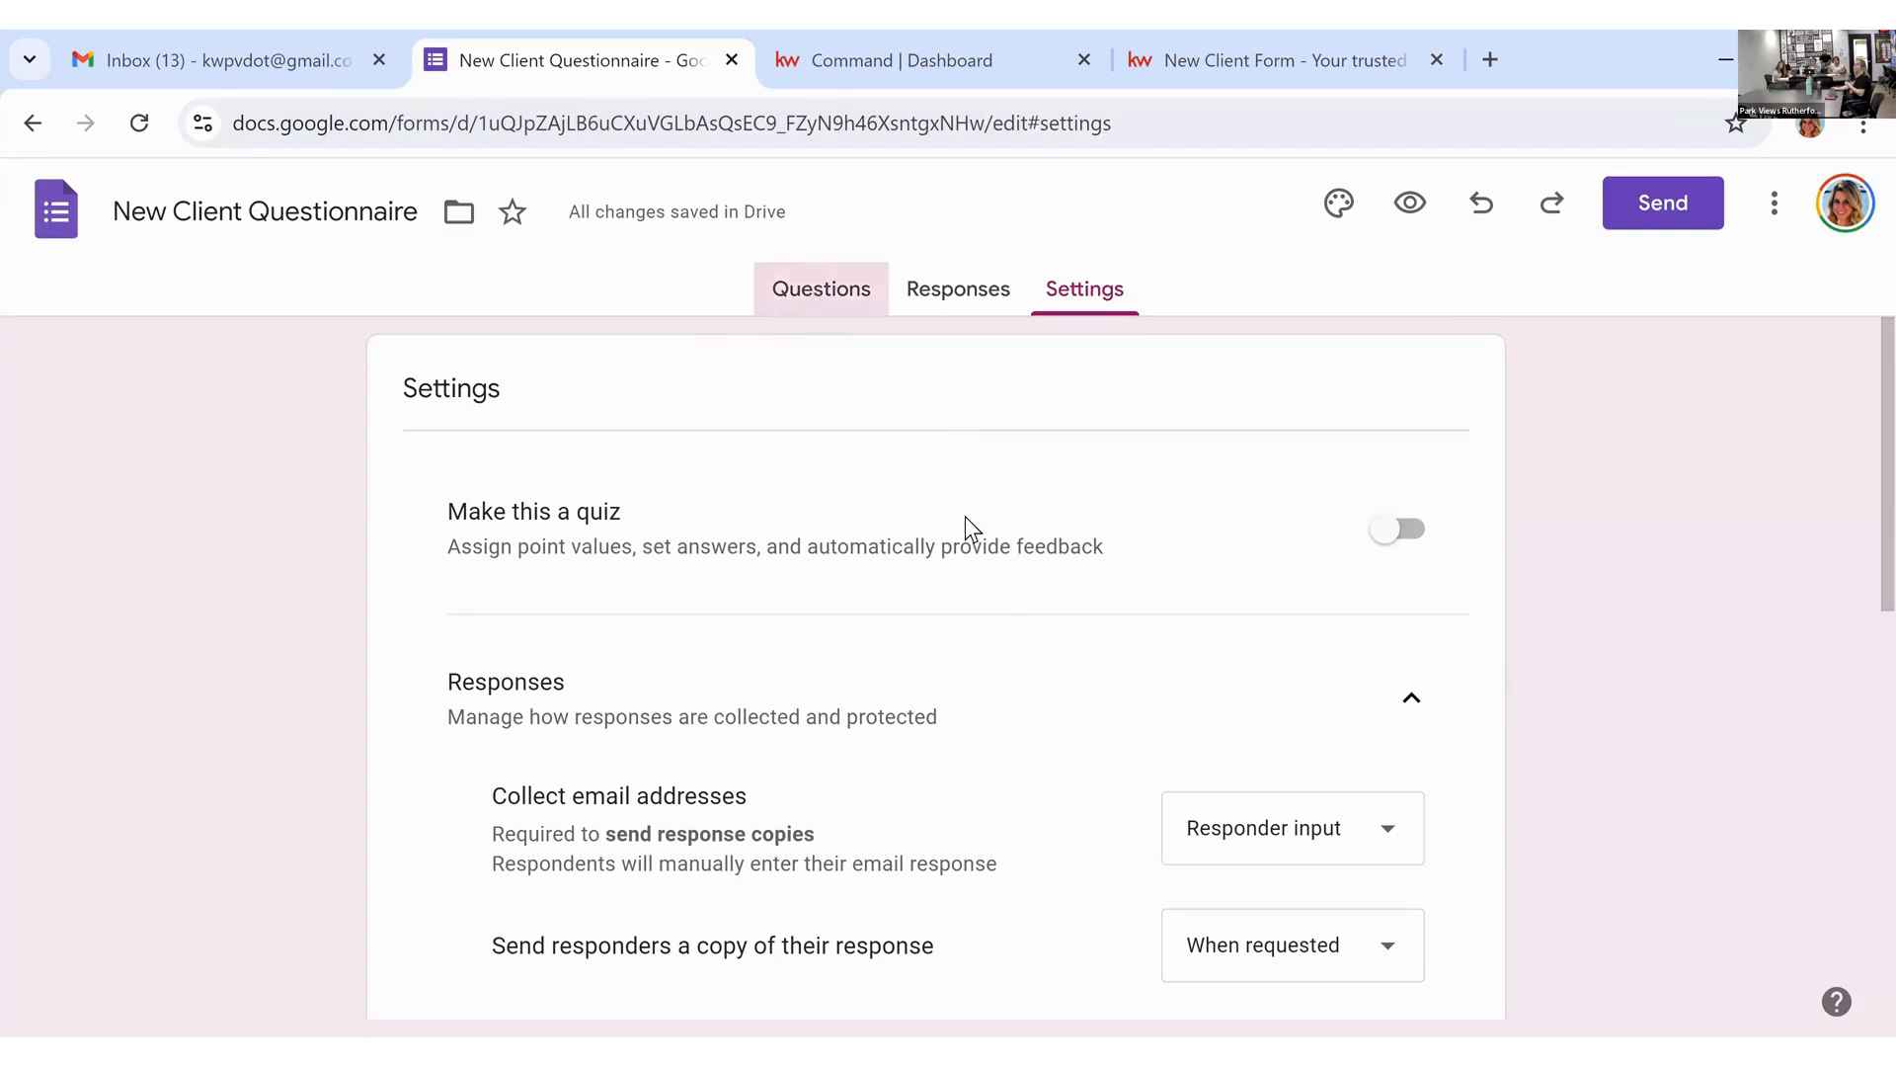
scroll(1018, 677, down, 10)
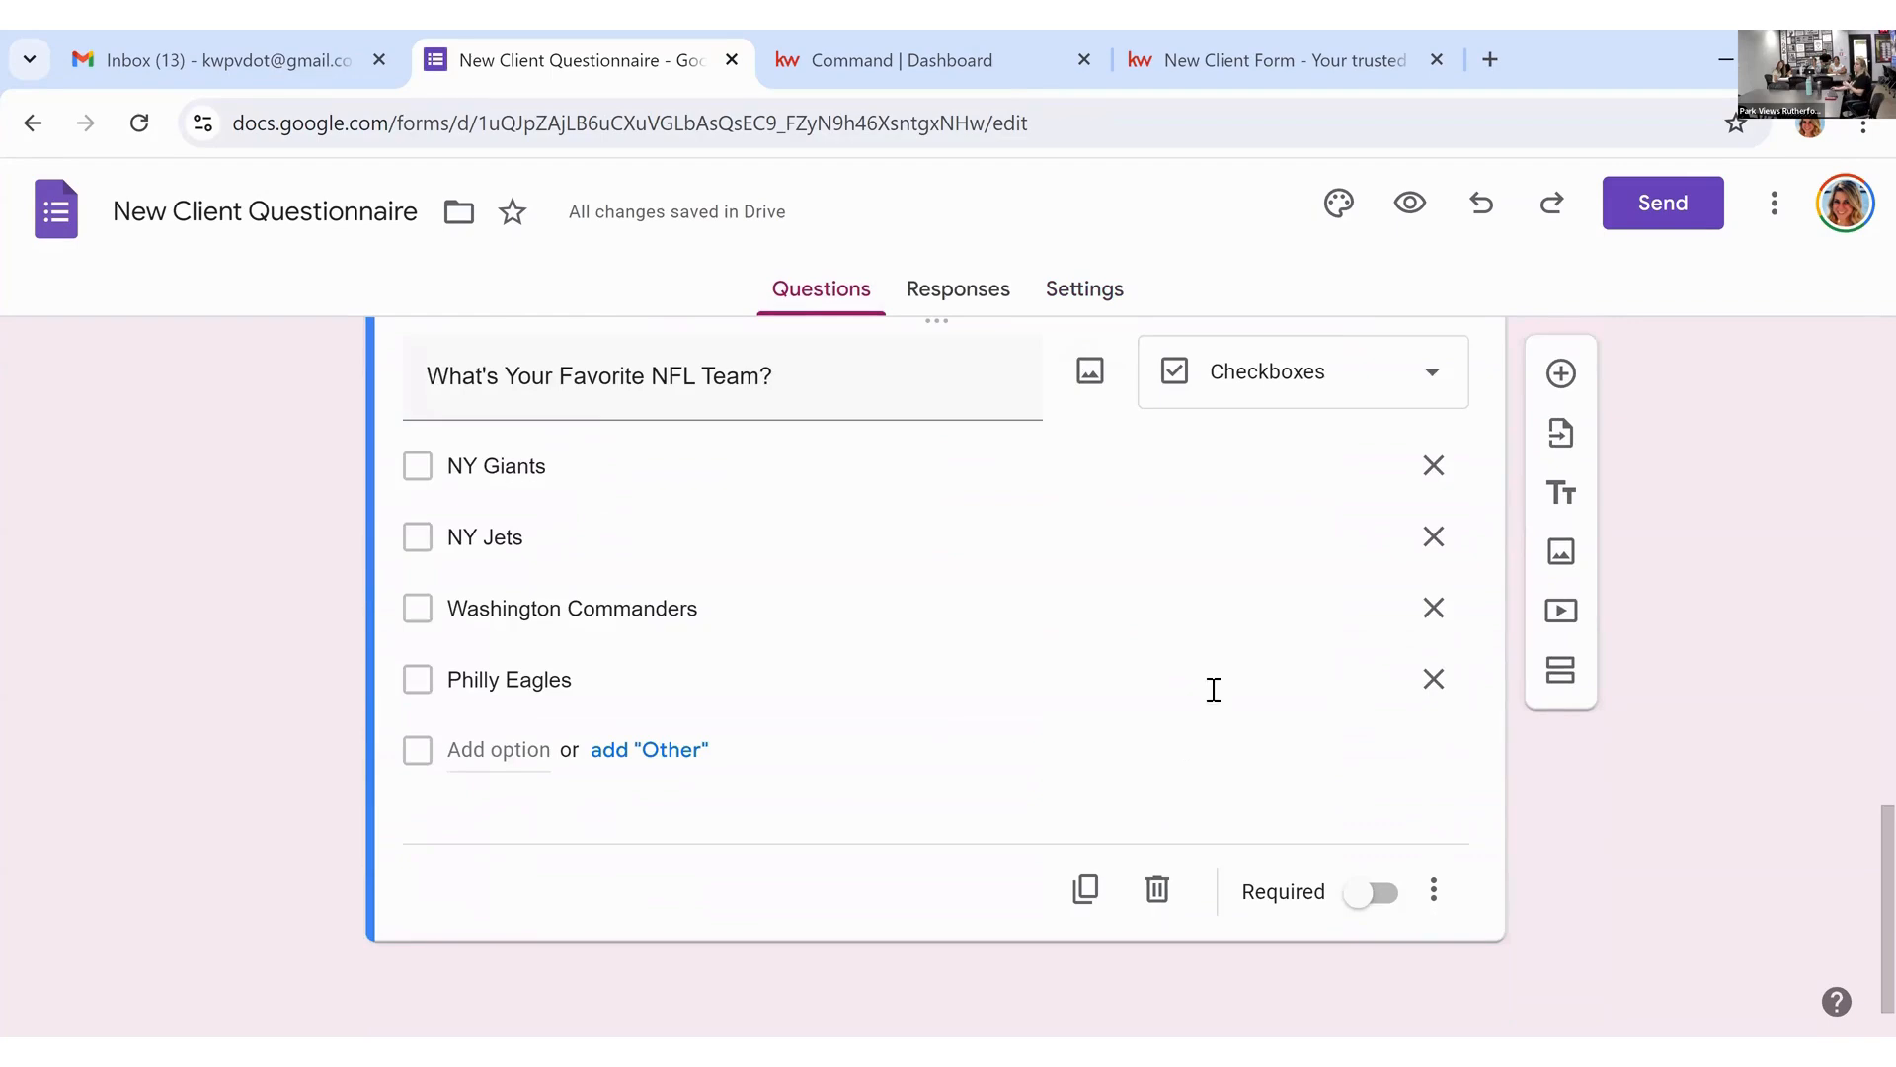
scroll(1206, 677, up, 3)
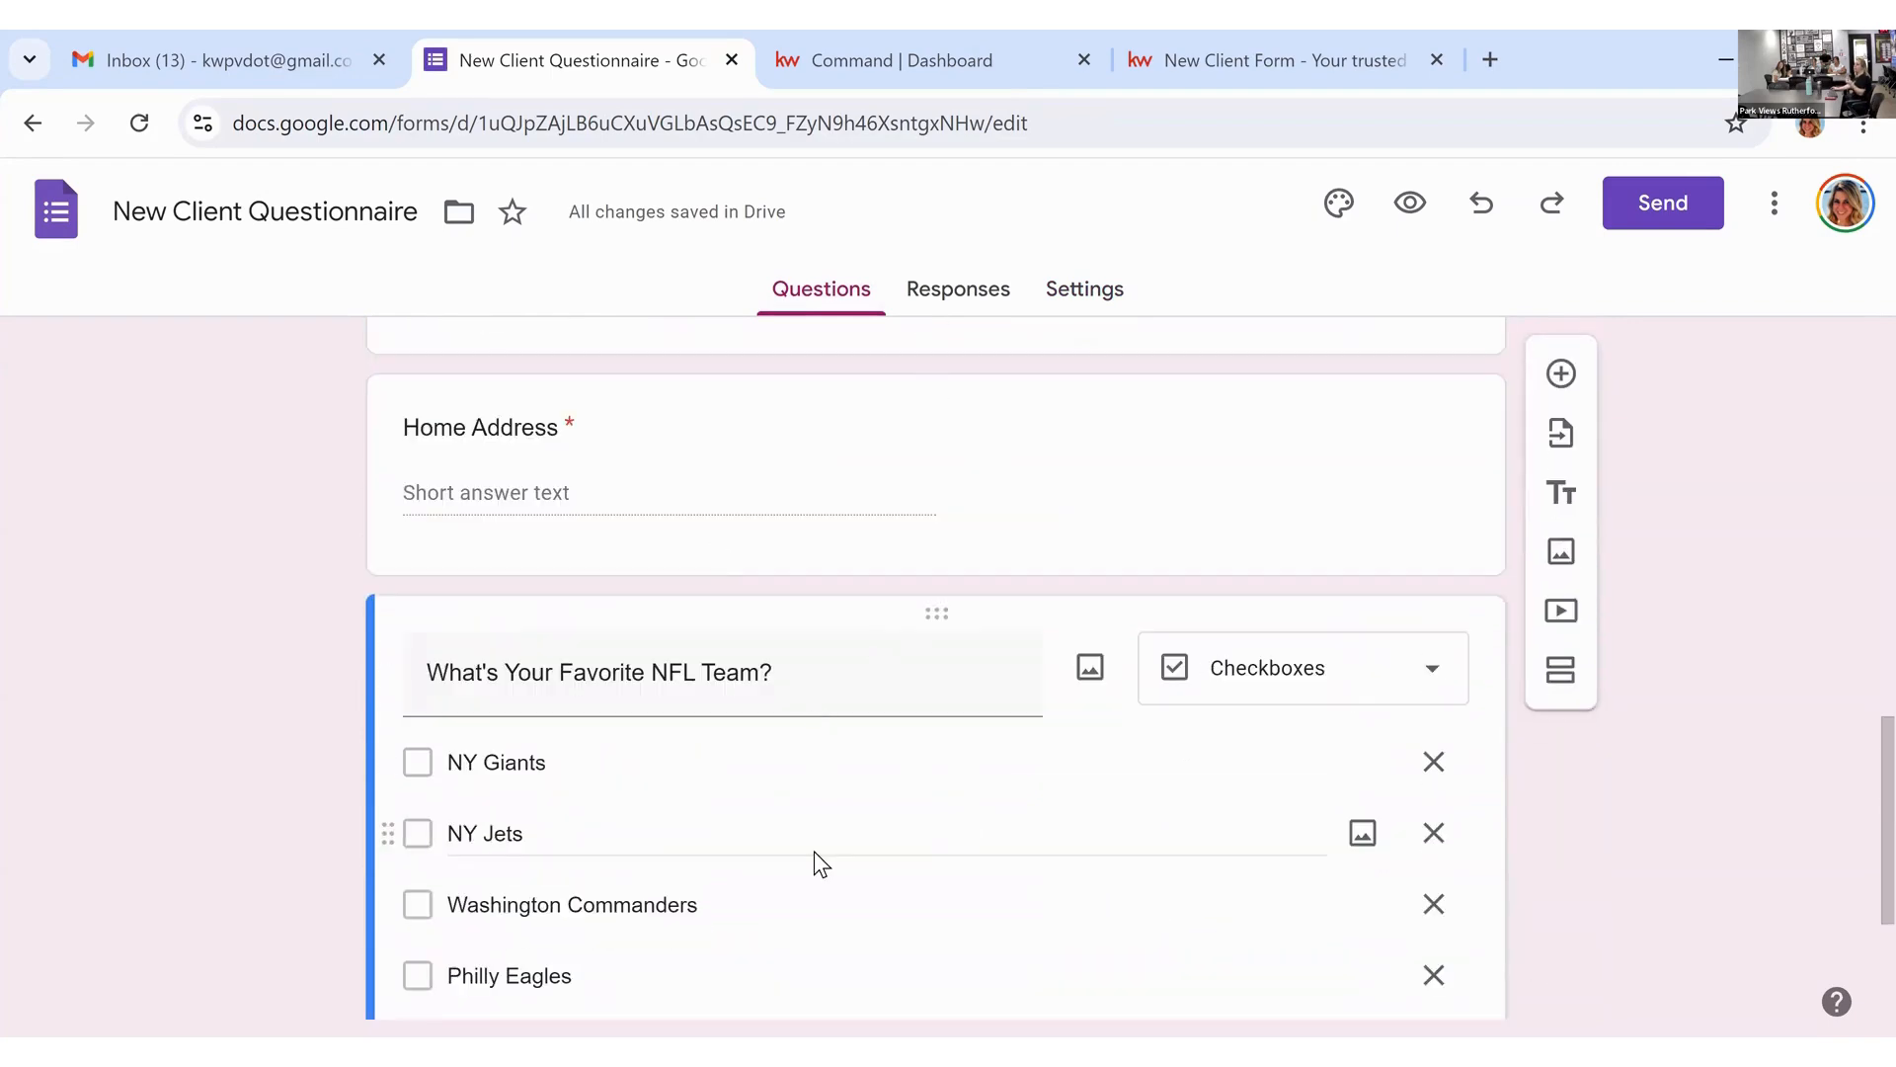
scroll(816, 855, up, 2)
scroll(816, 851, up, 10)
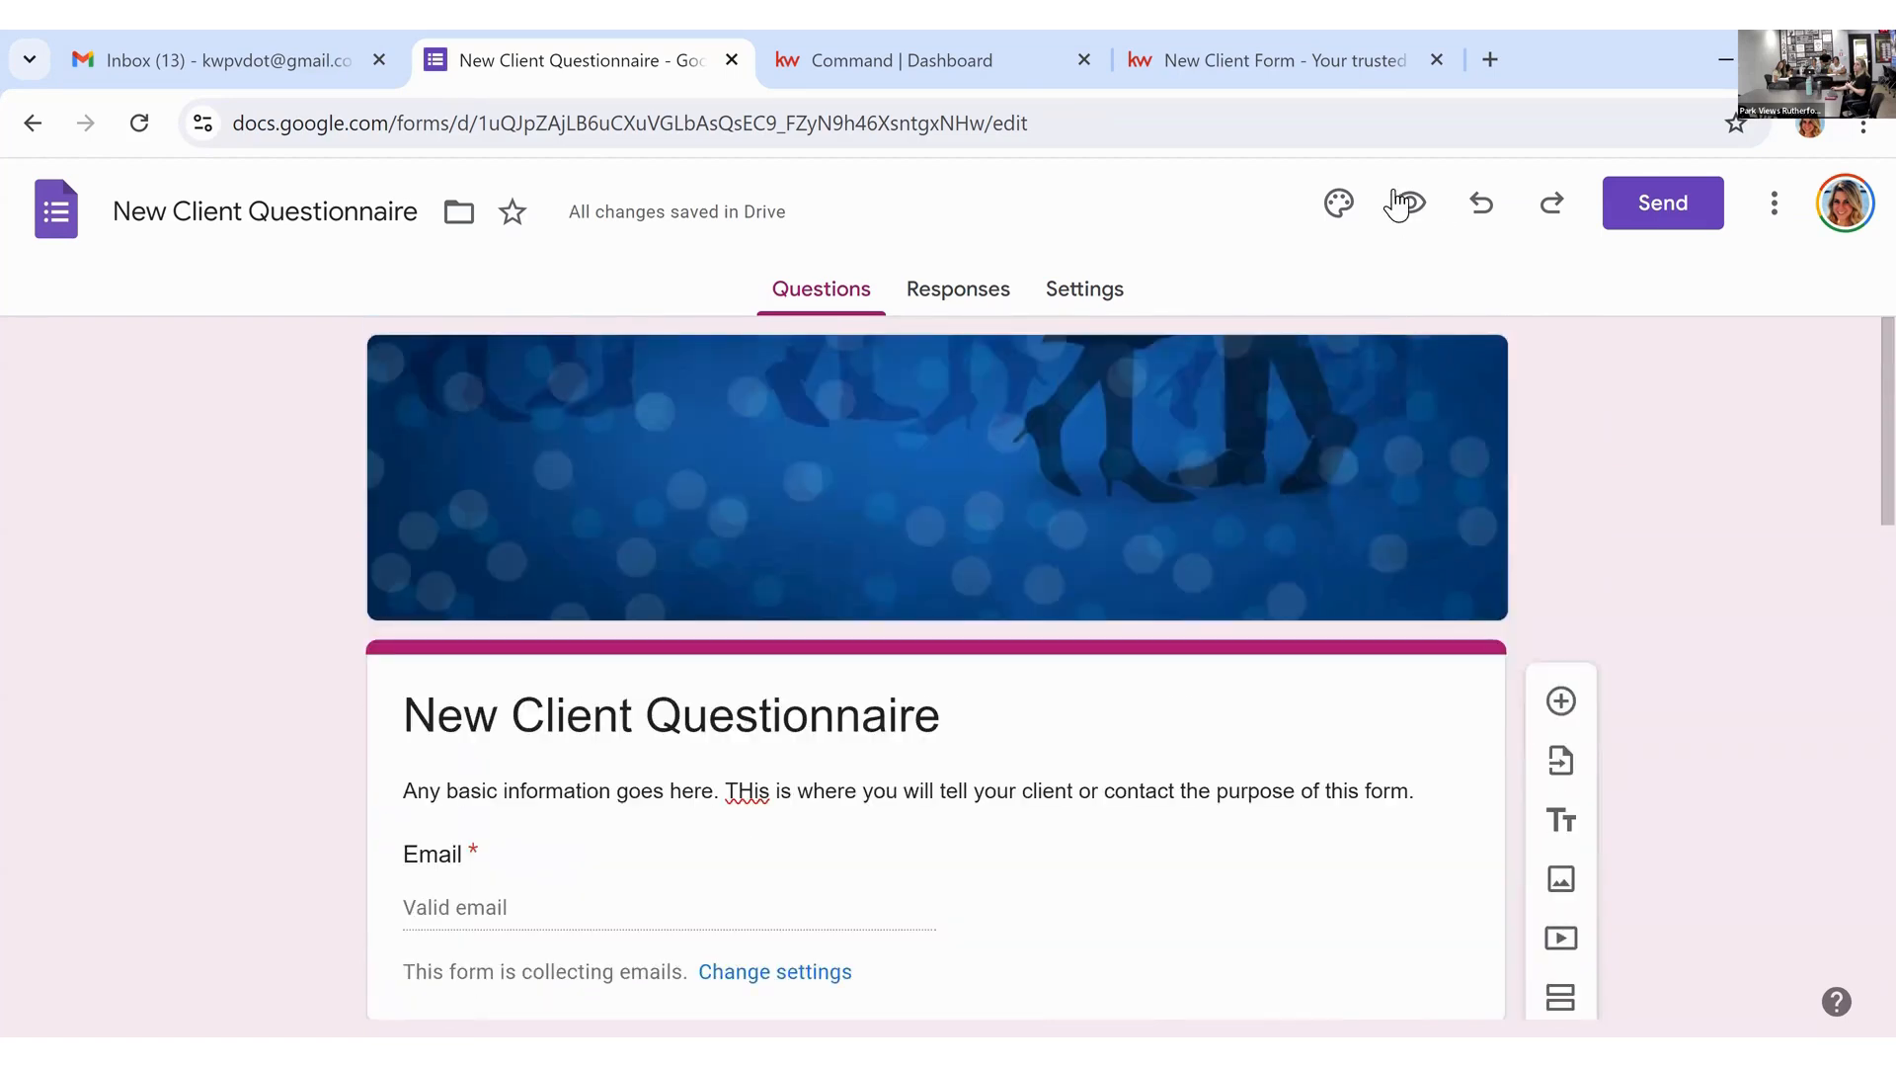
click(1341, 219)
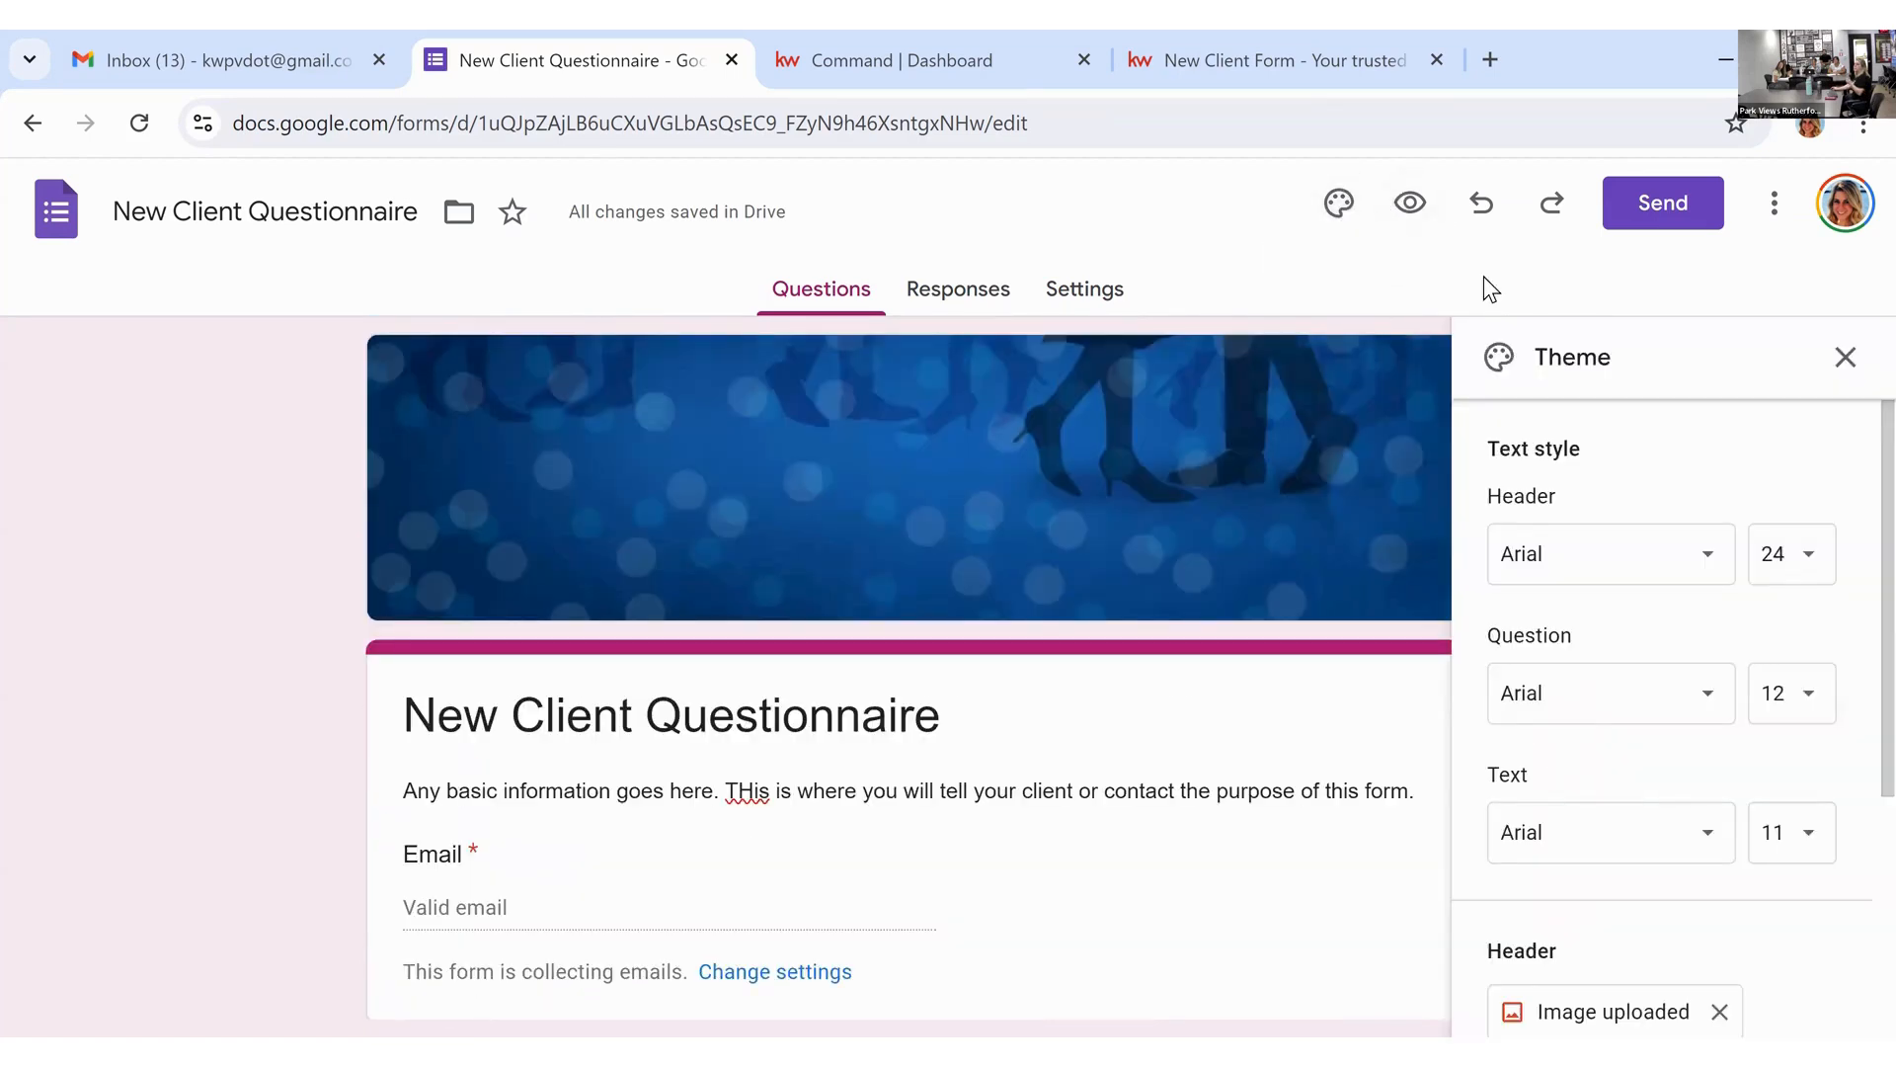
scroll(1715, 568, down, 2)
scroll(1715, 569, down, 2)
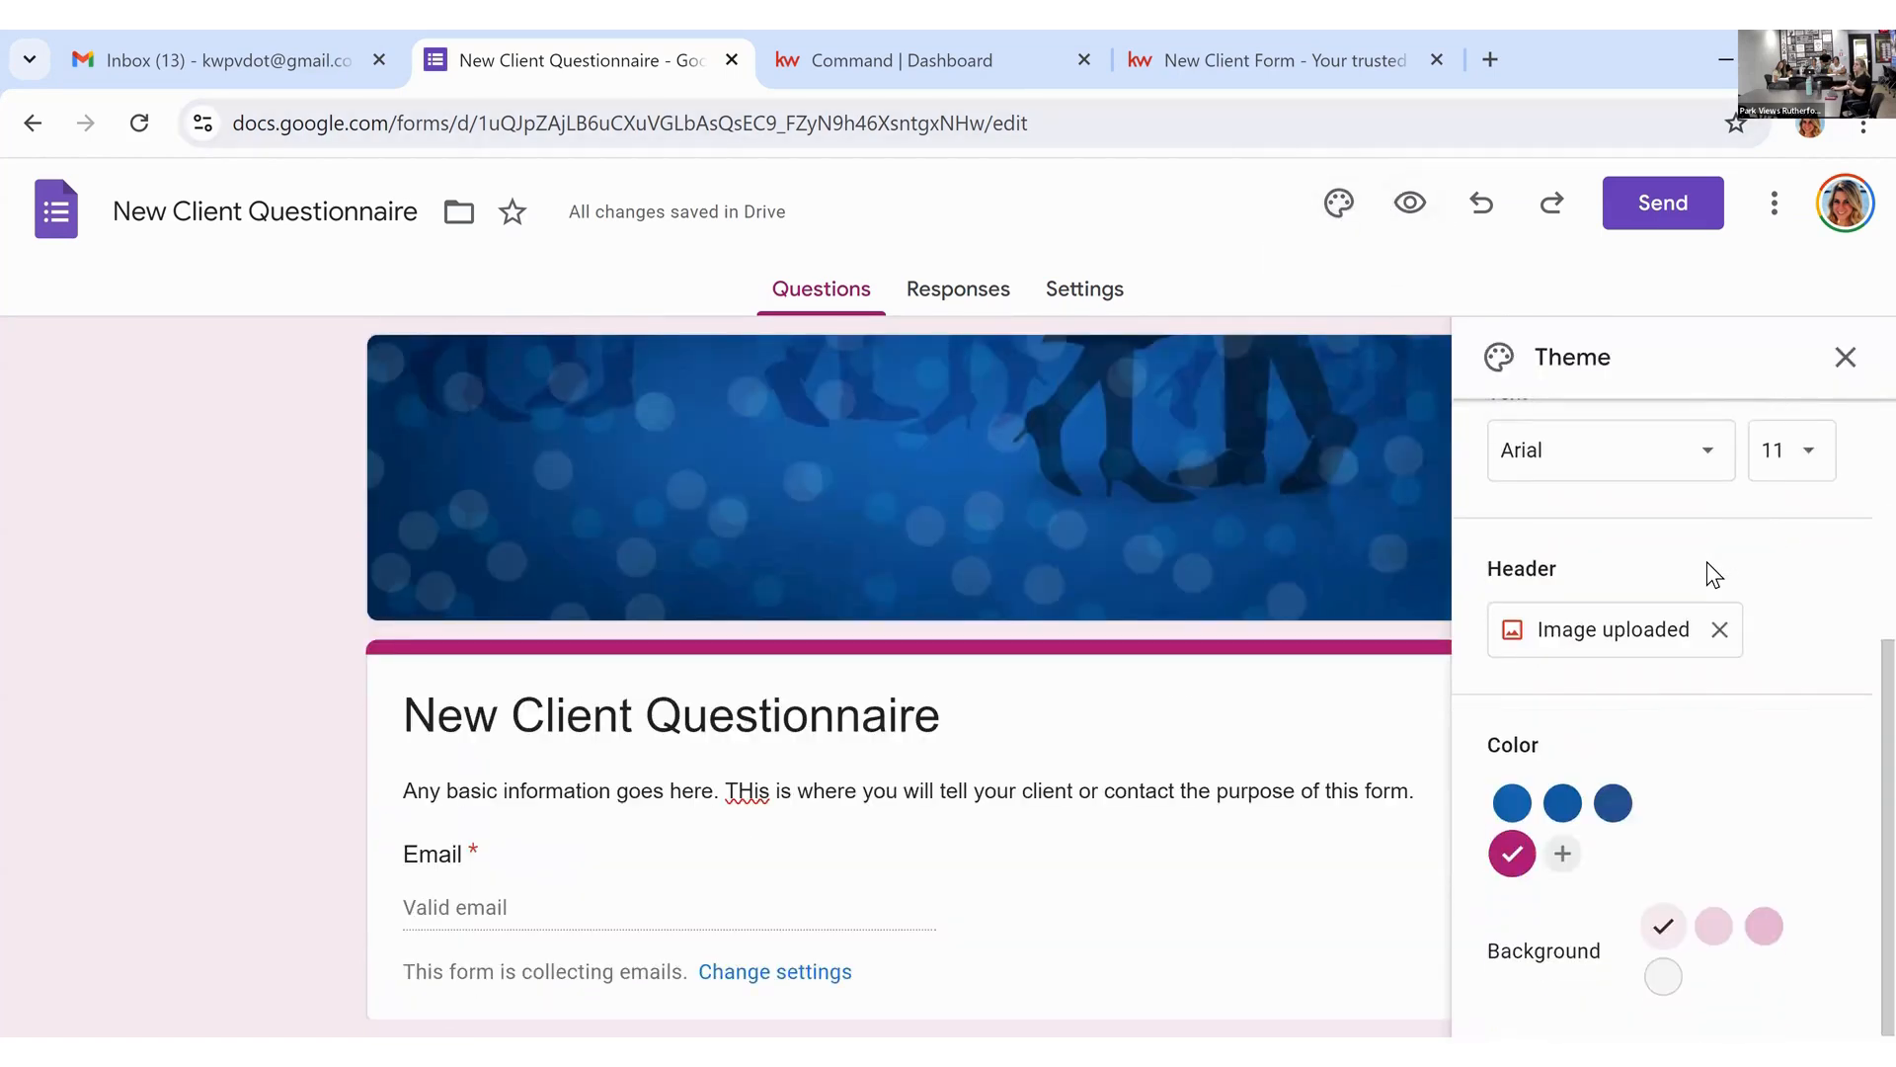
scroll(1715, 565, up, 4)
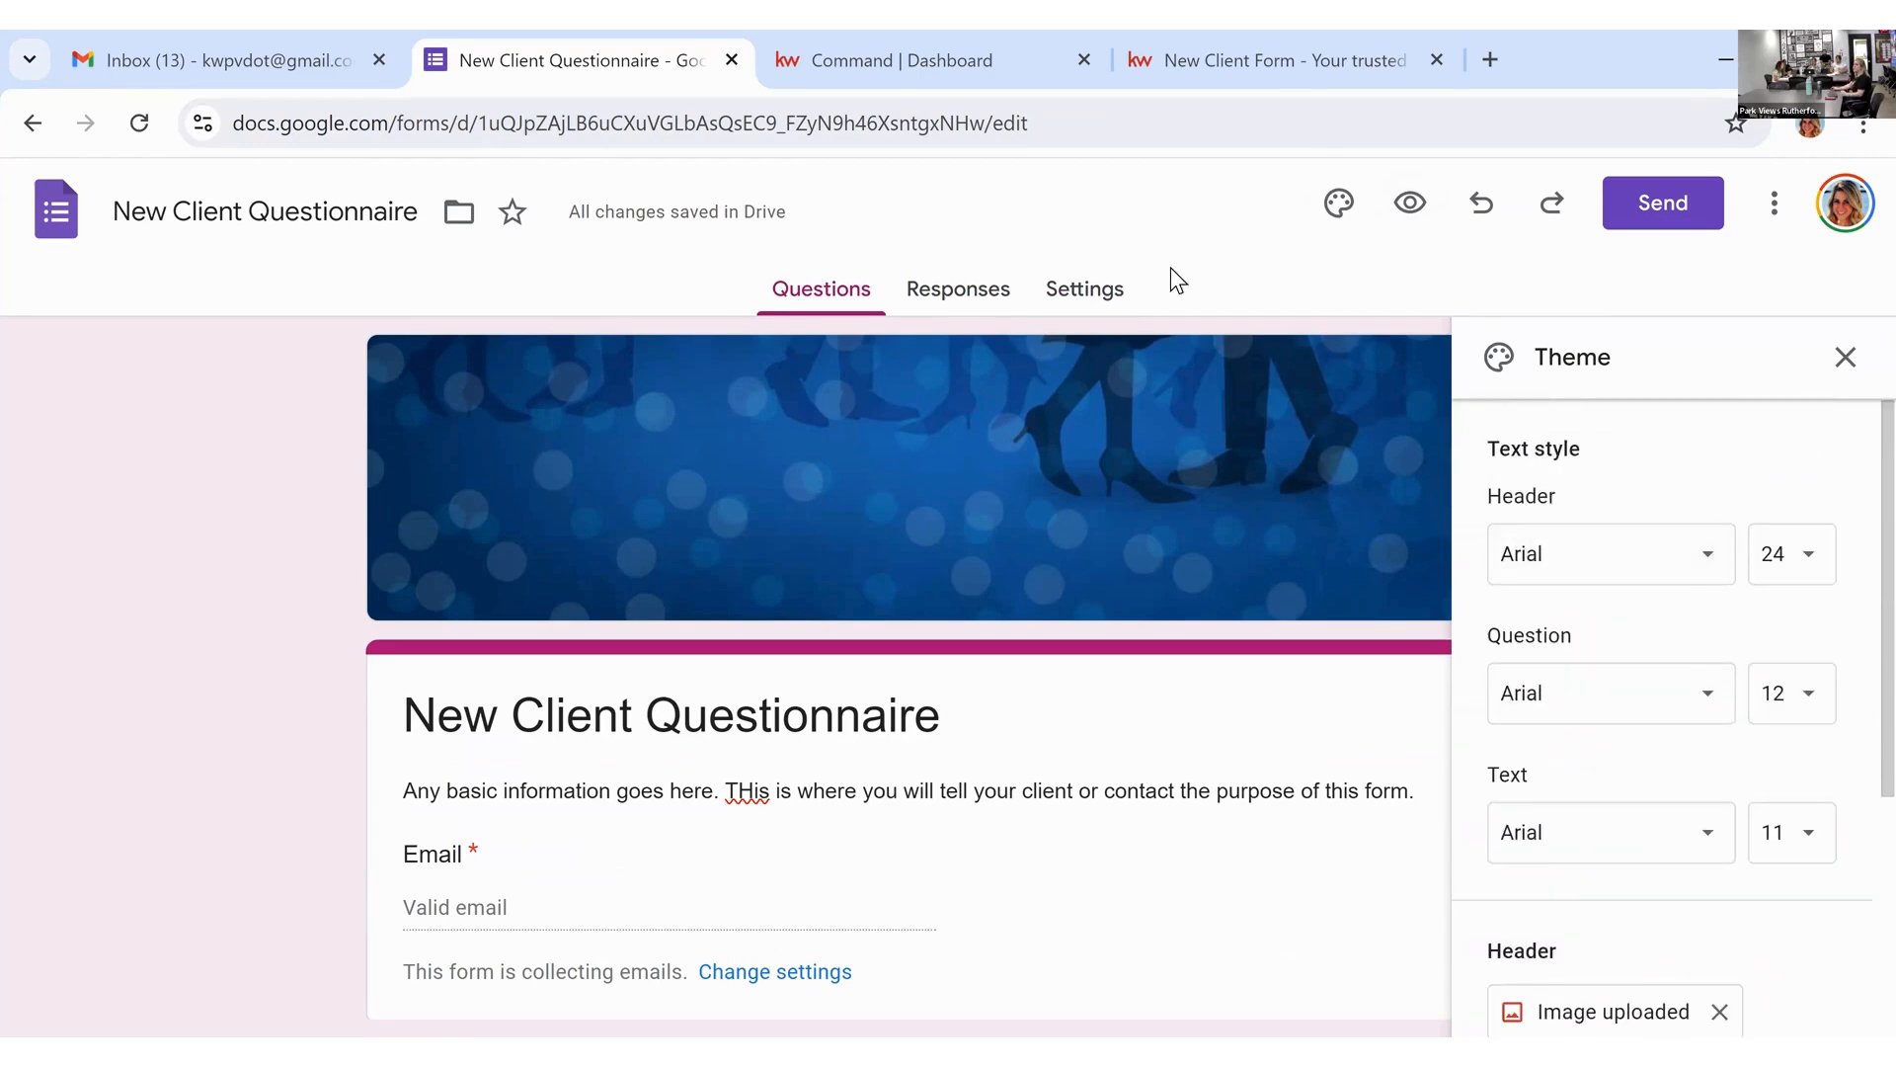
click(1115, 289)
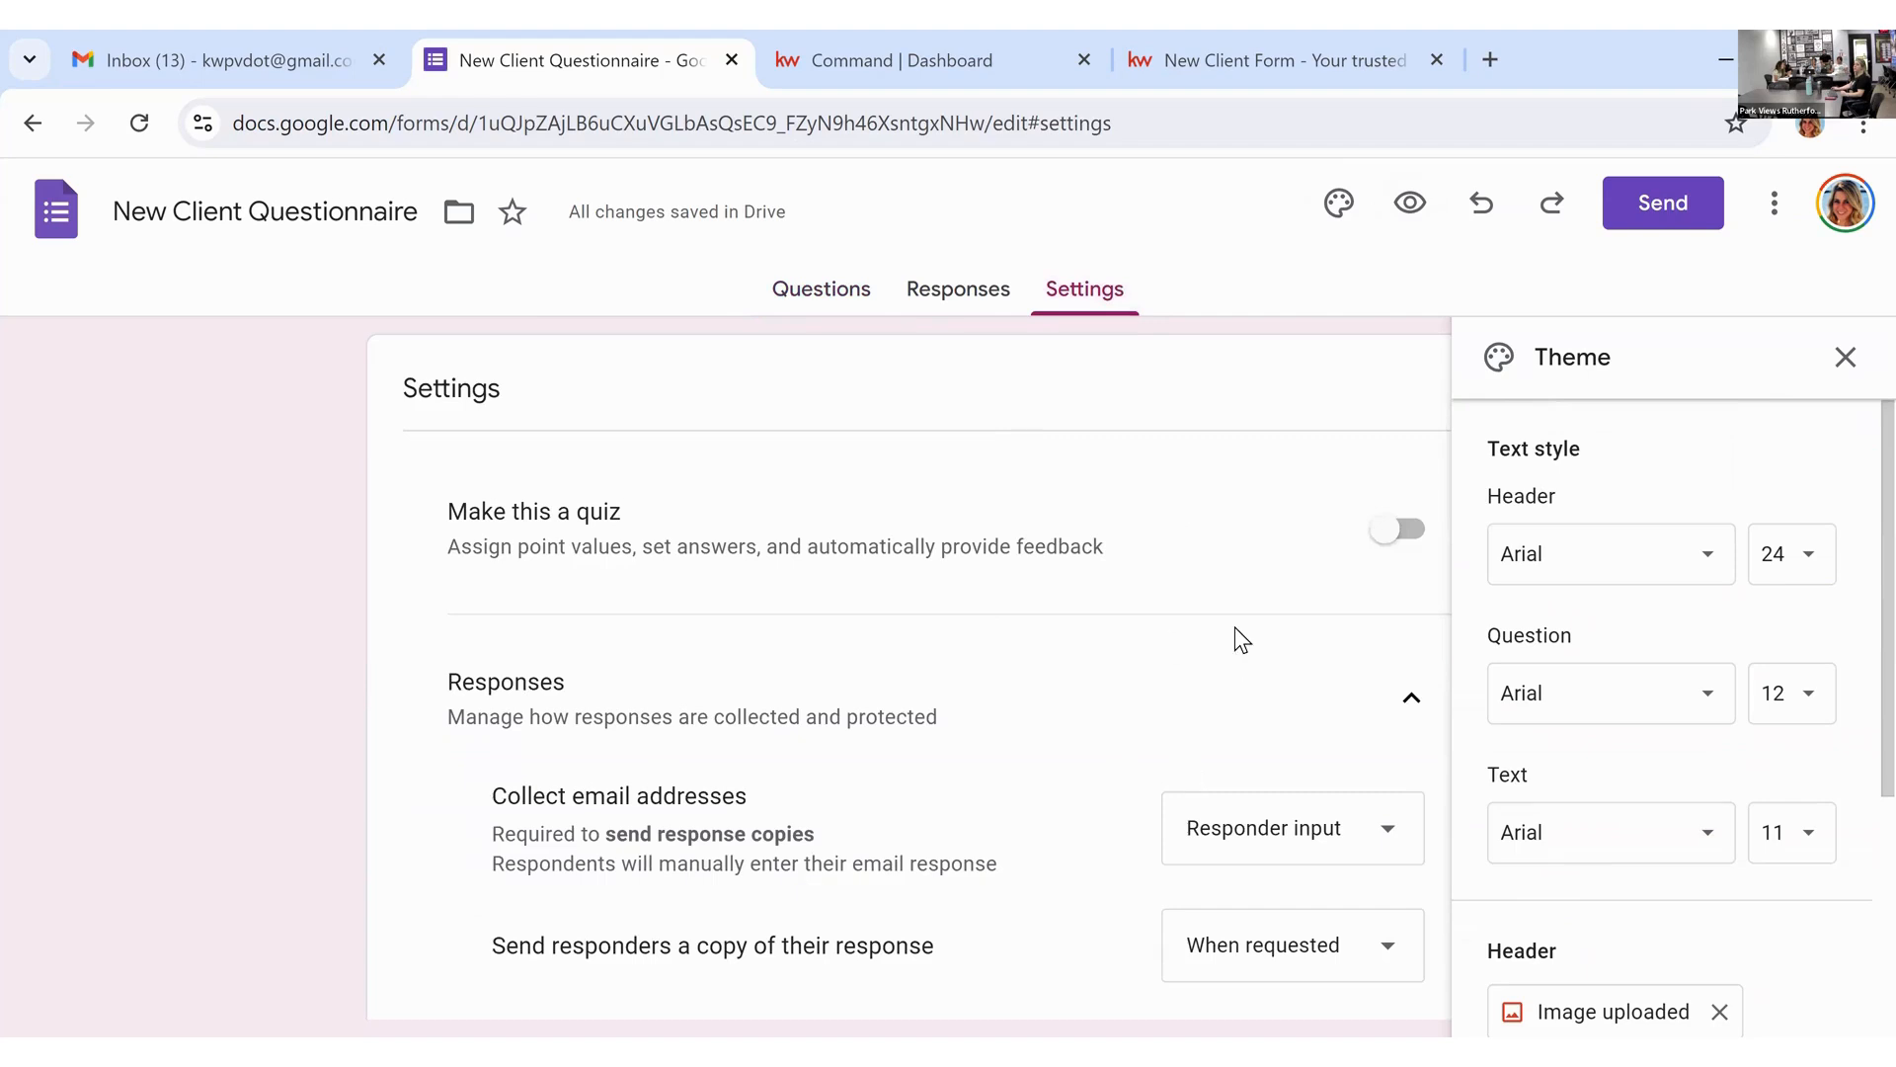
click(1845, 359)
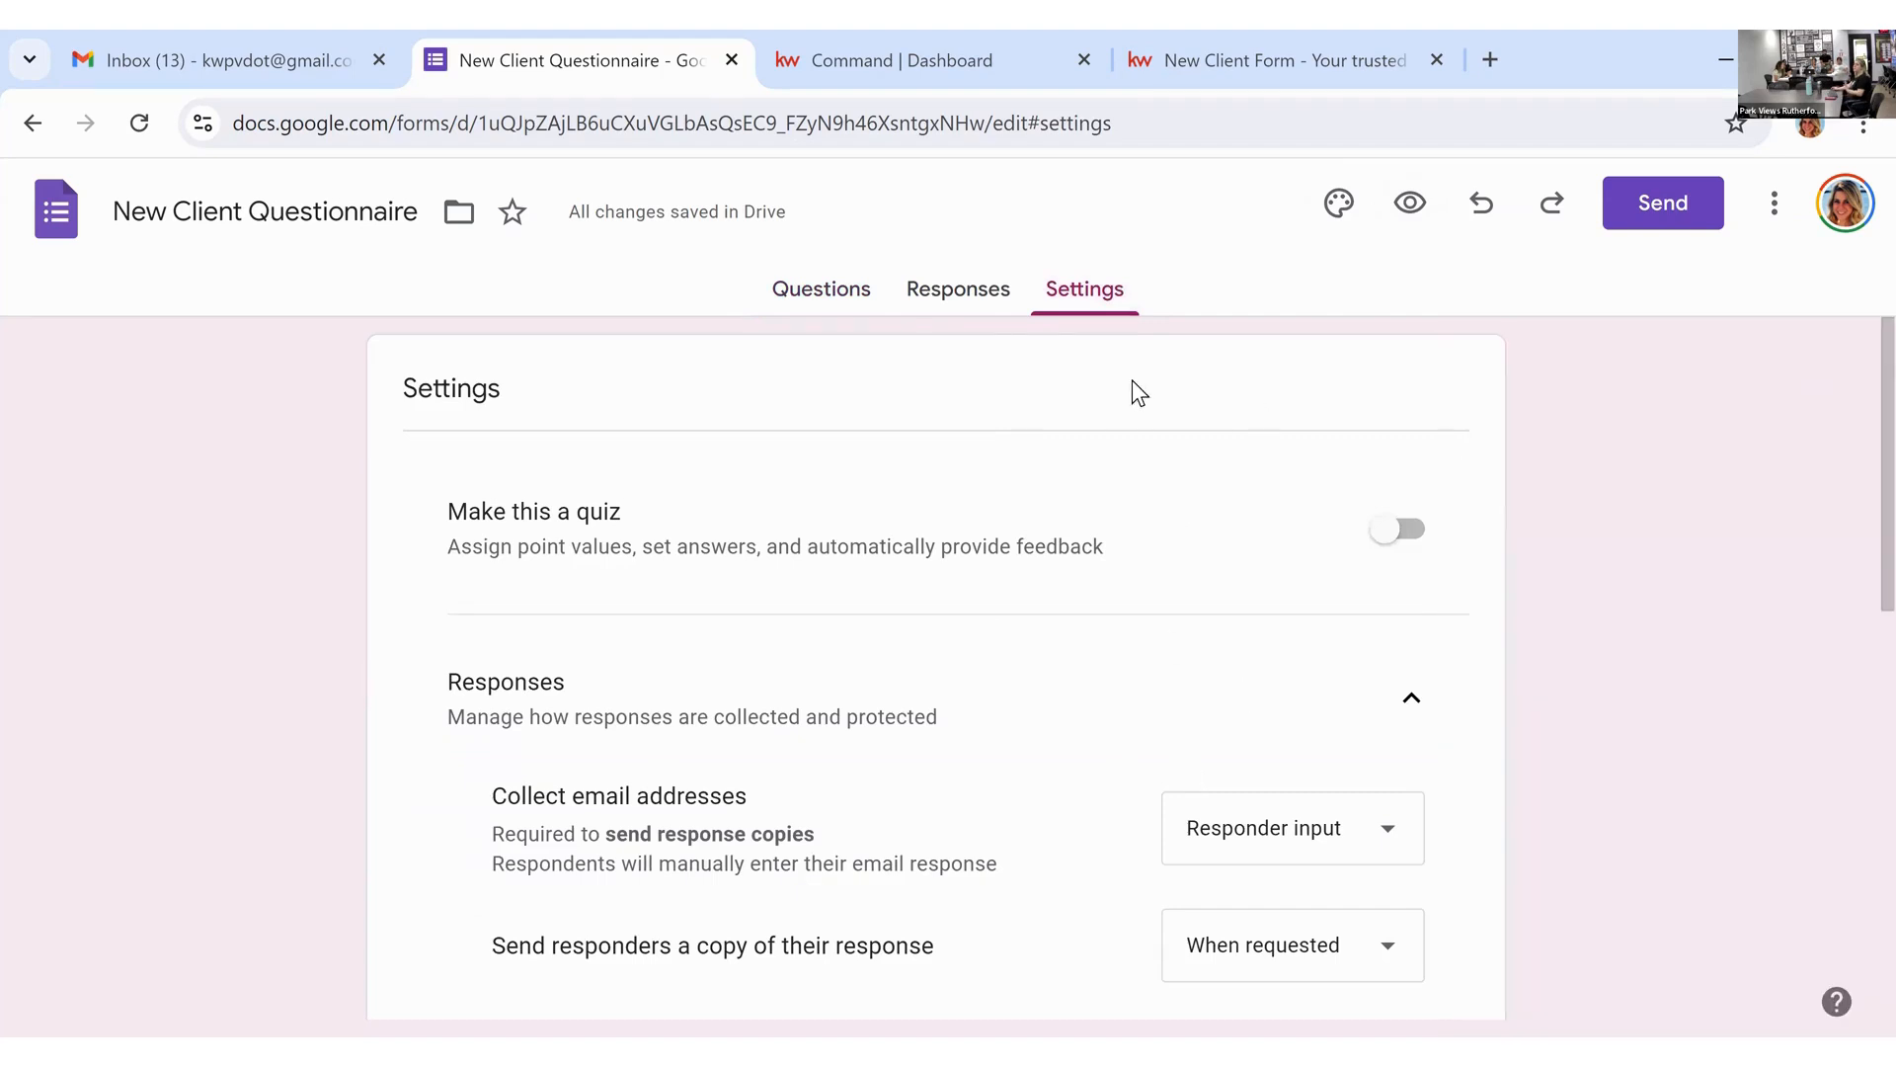
click(991, 298)
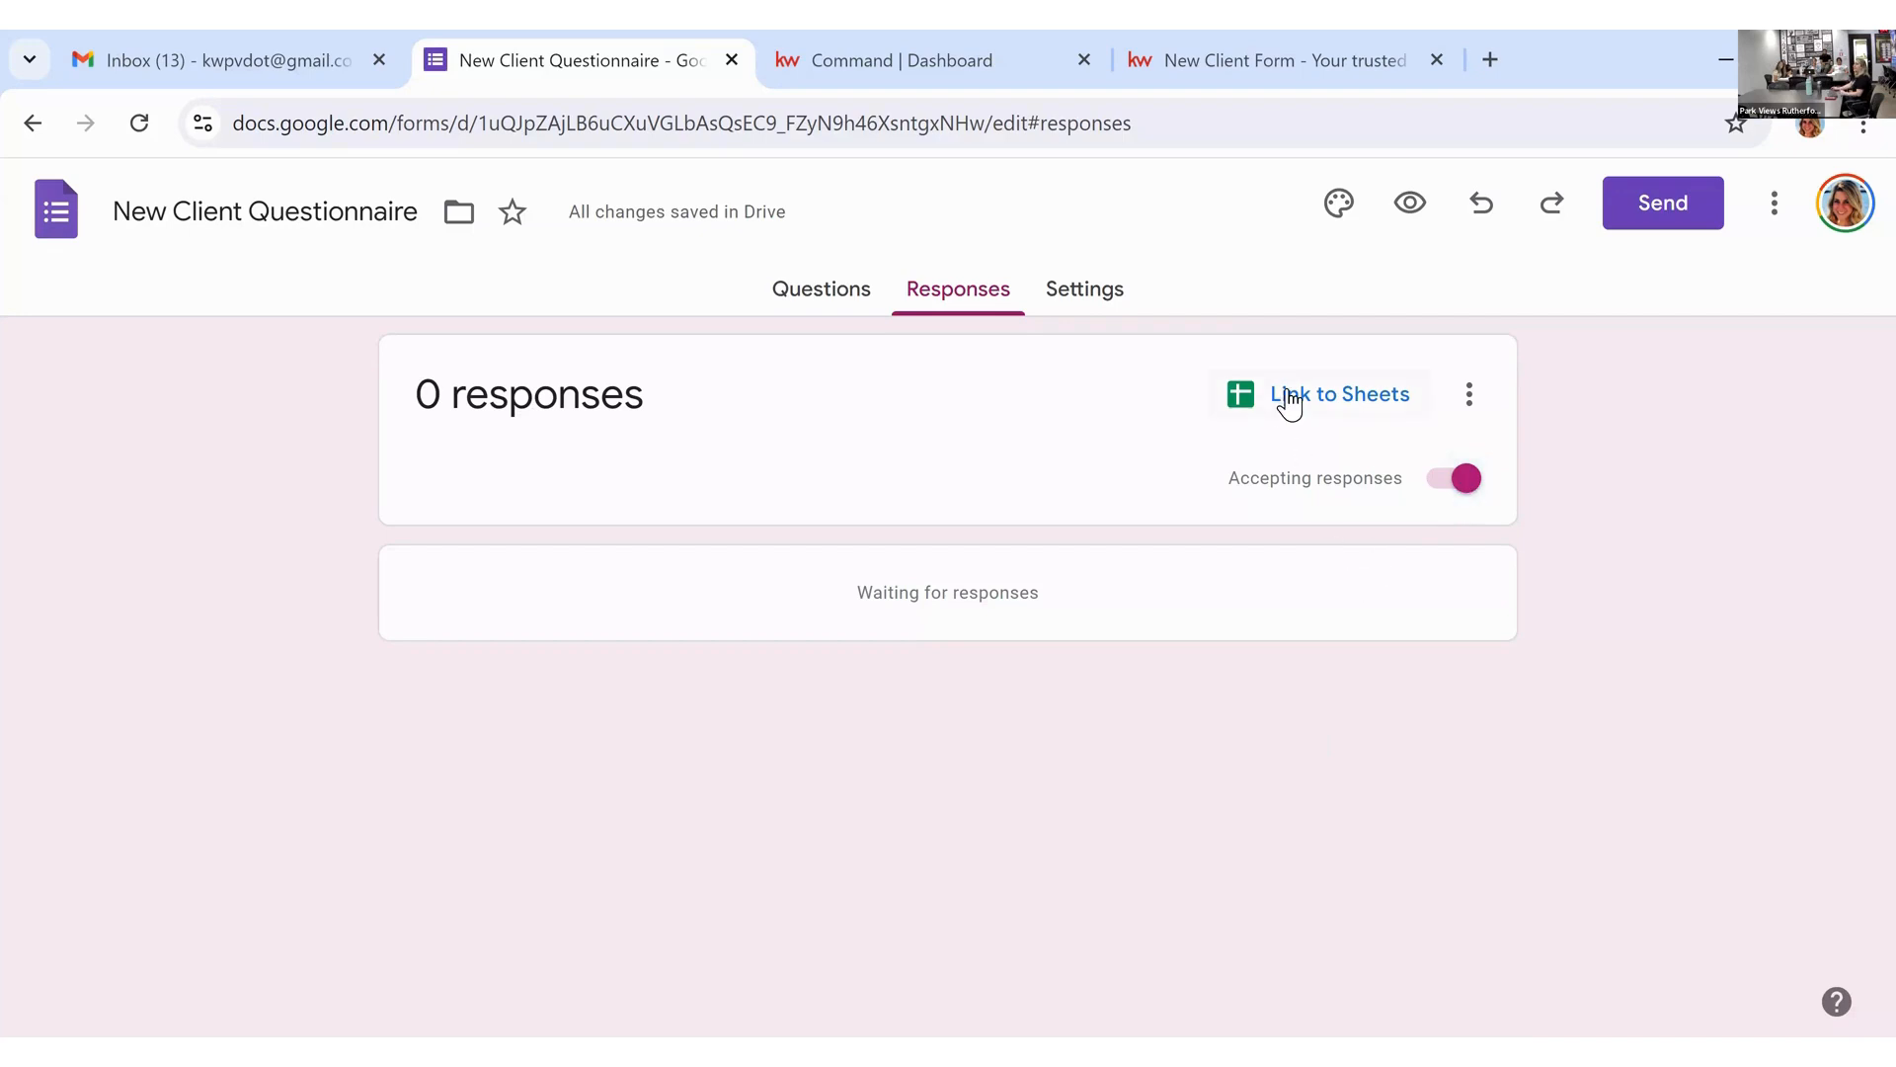
Step: Link responses to a new 'New Client Questionnaire (Responses)' sheet, then switch to the New Client Form tab
click(1250, 416)
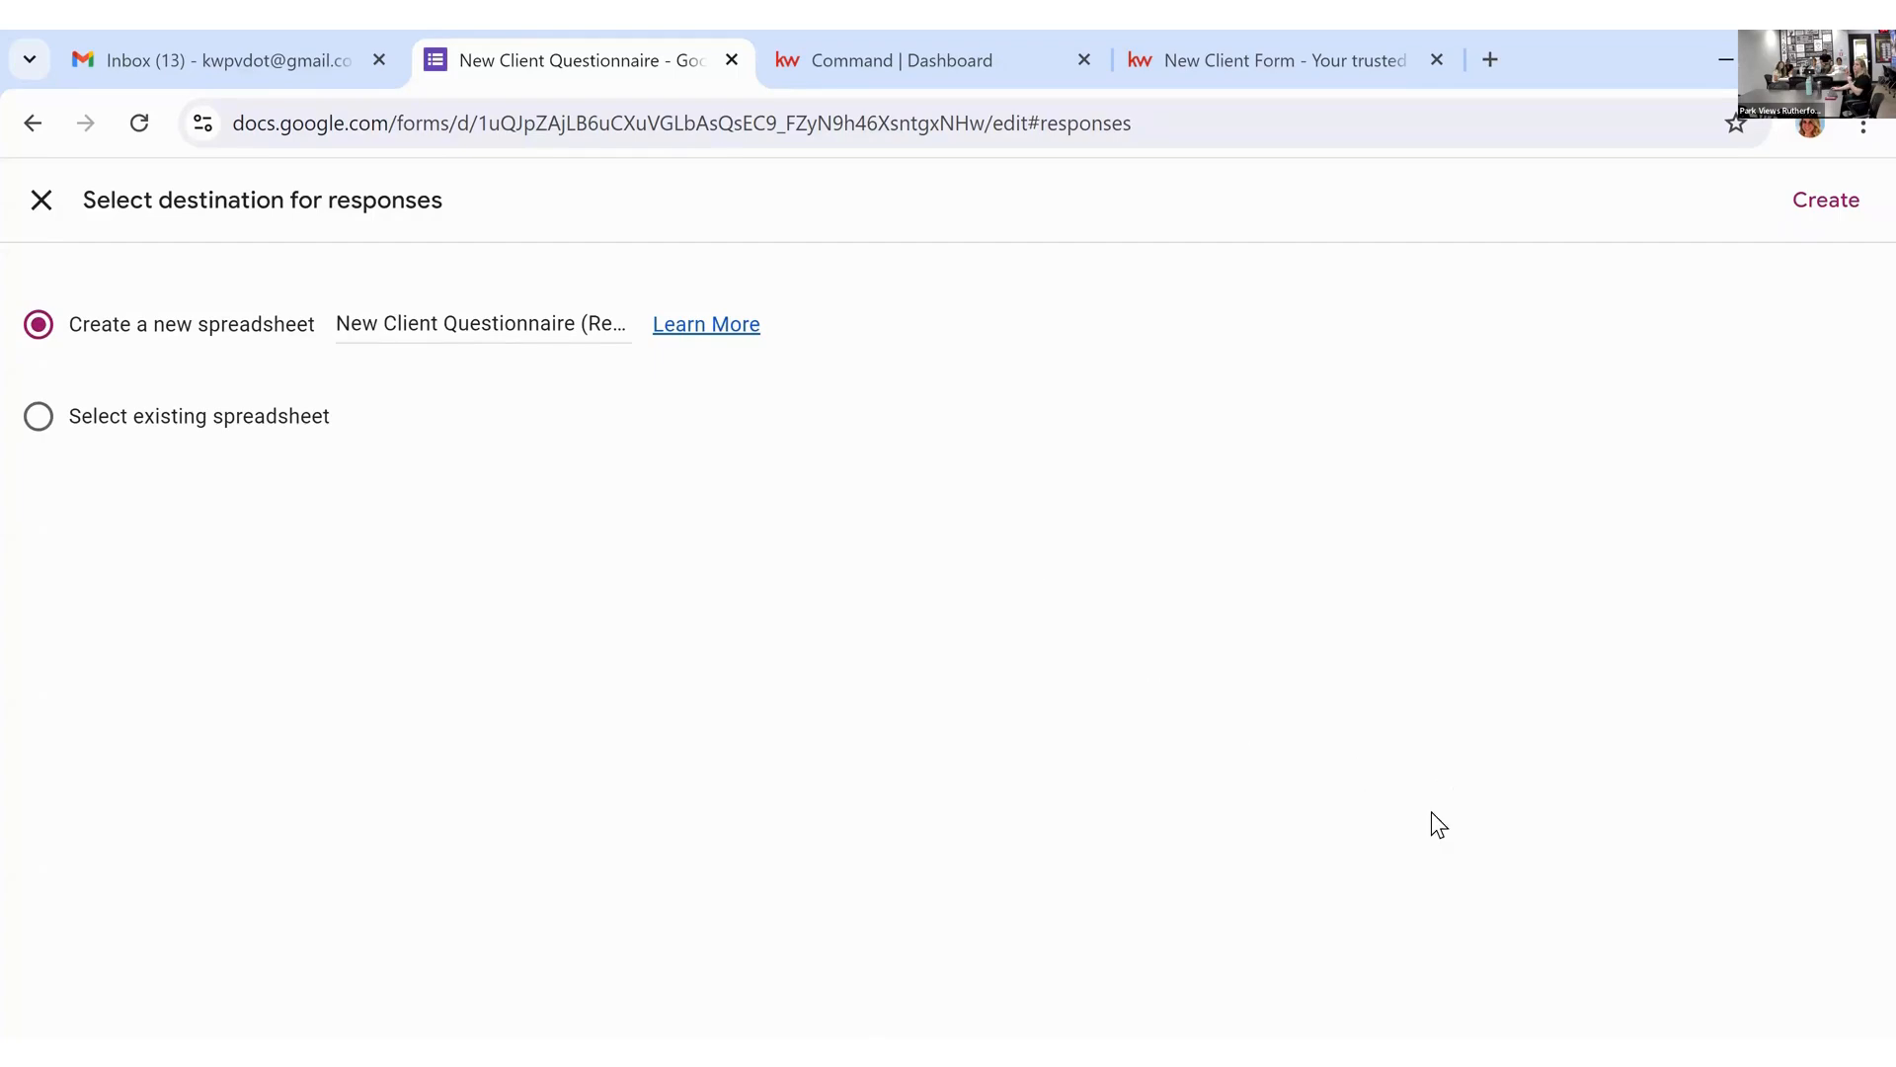
click(1818, 205)
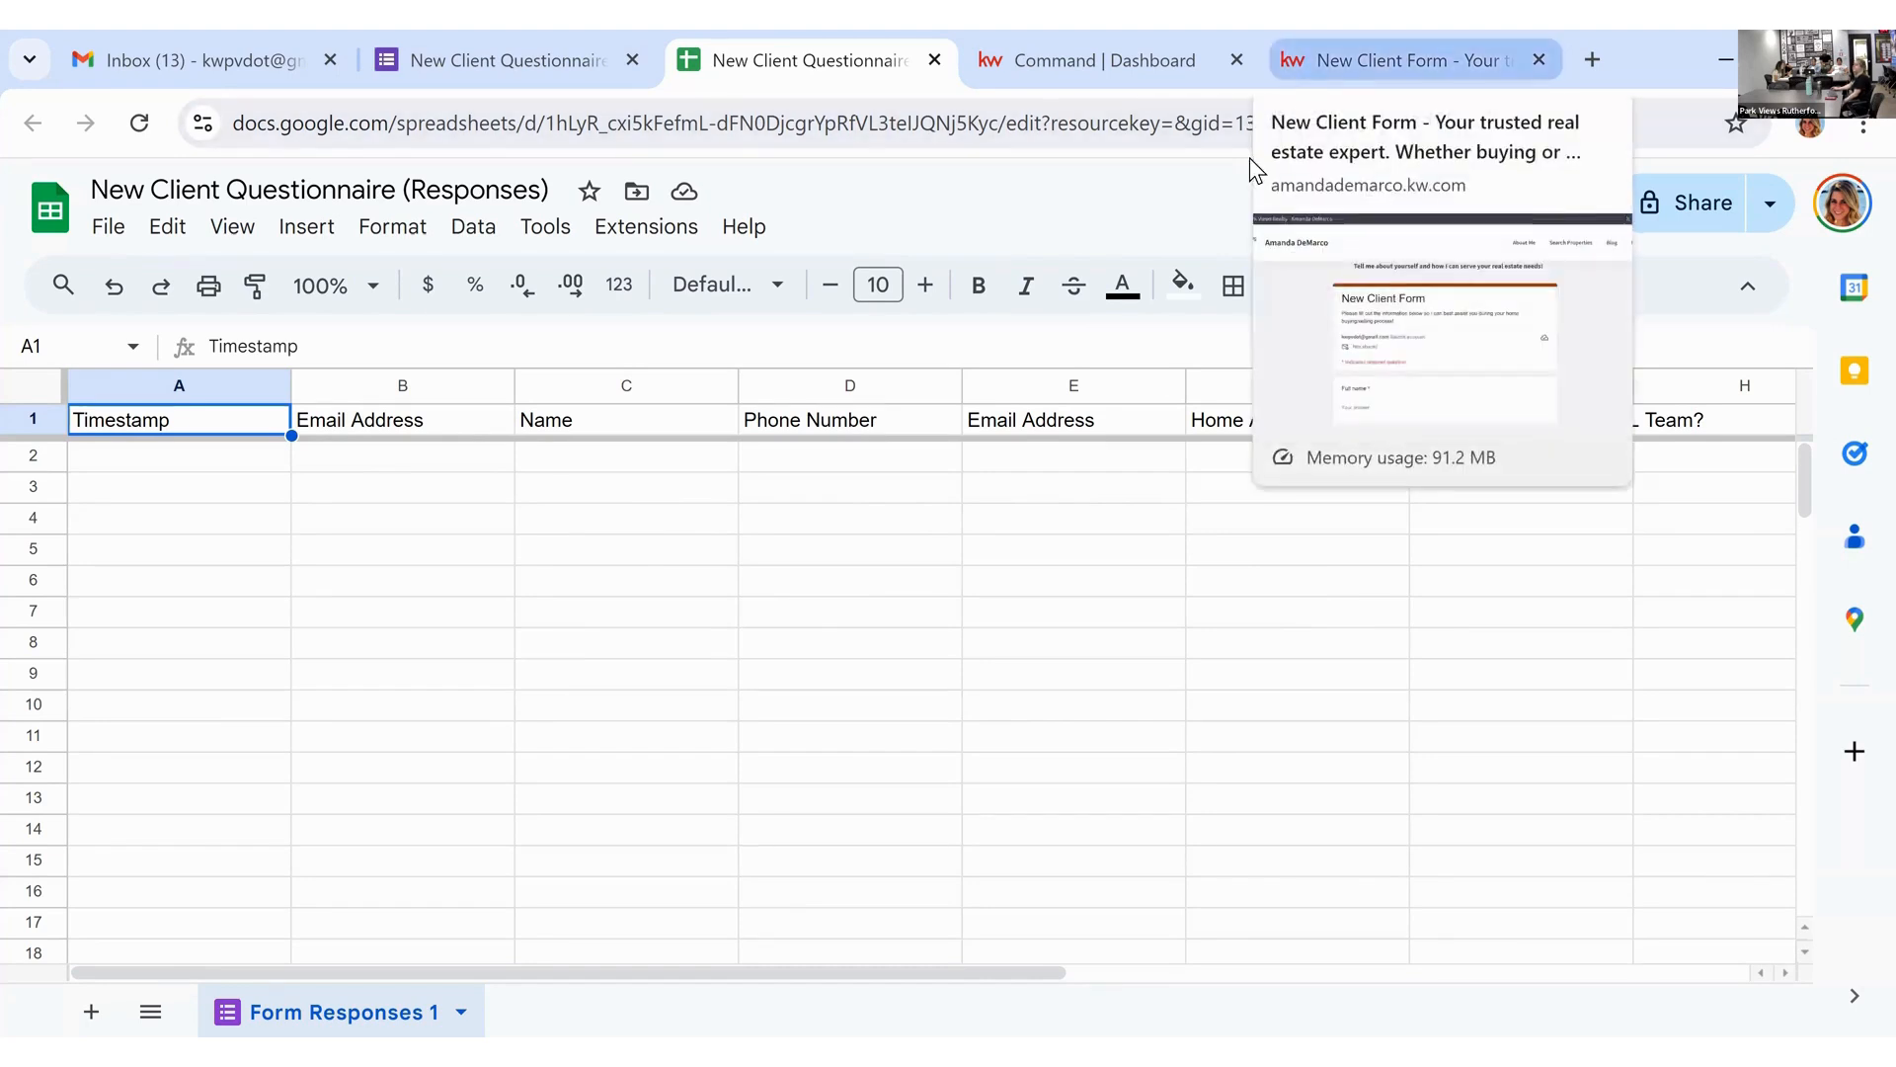
click(1297, 75)
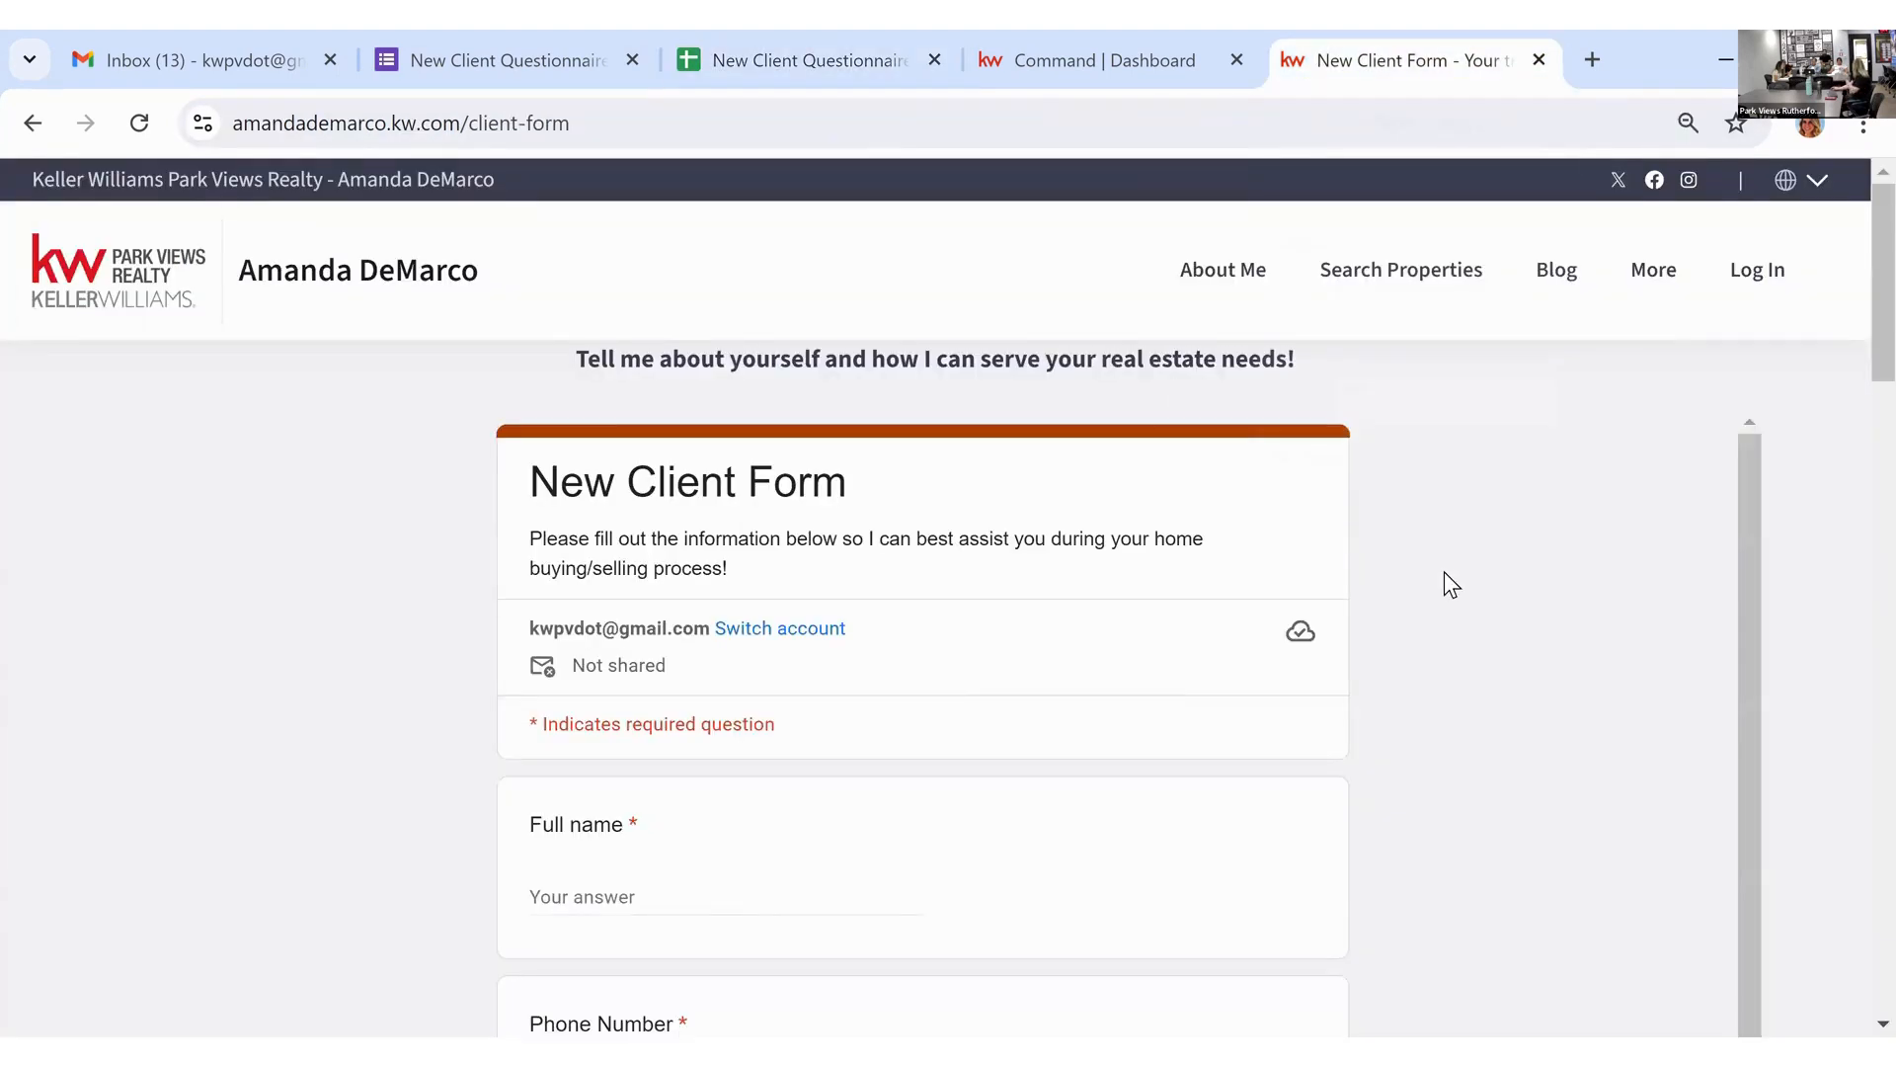
Step: From Command's Websites area, open the agent site editor and launch the advanced CMS dashboard
click(1158, 81)
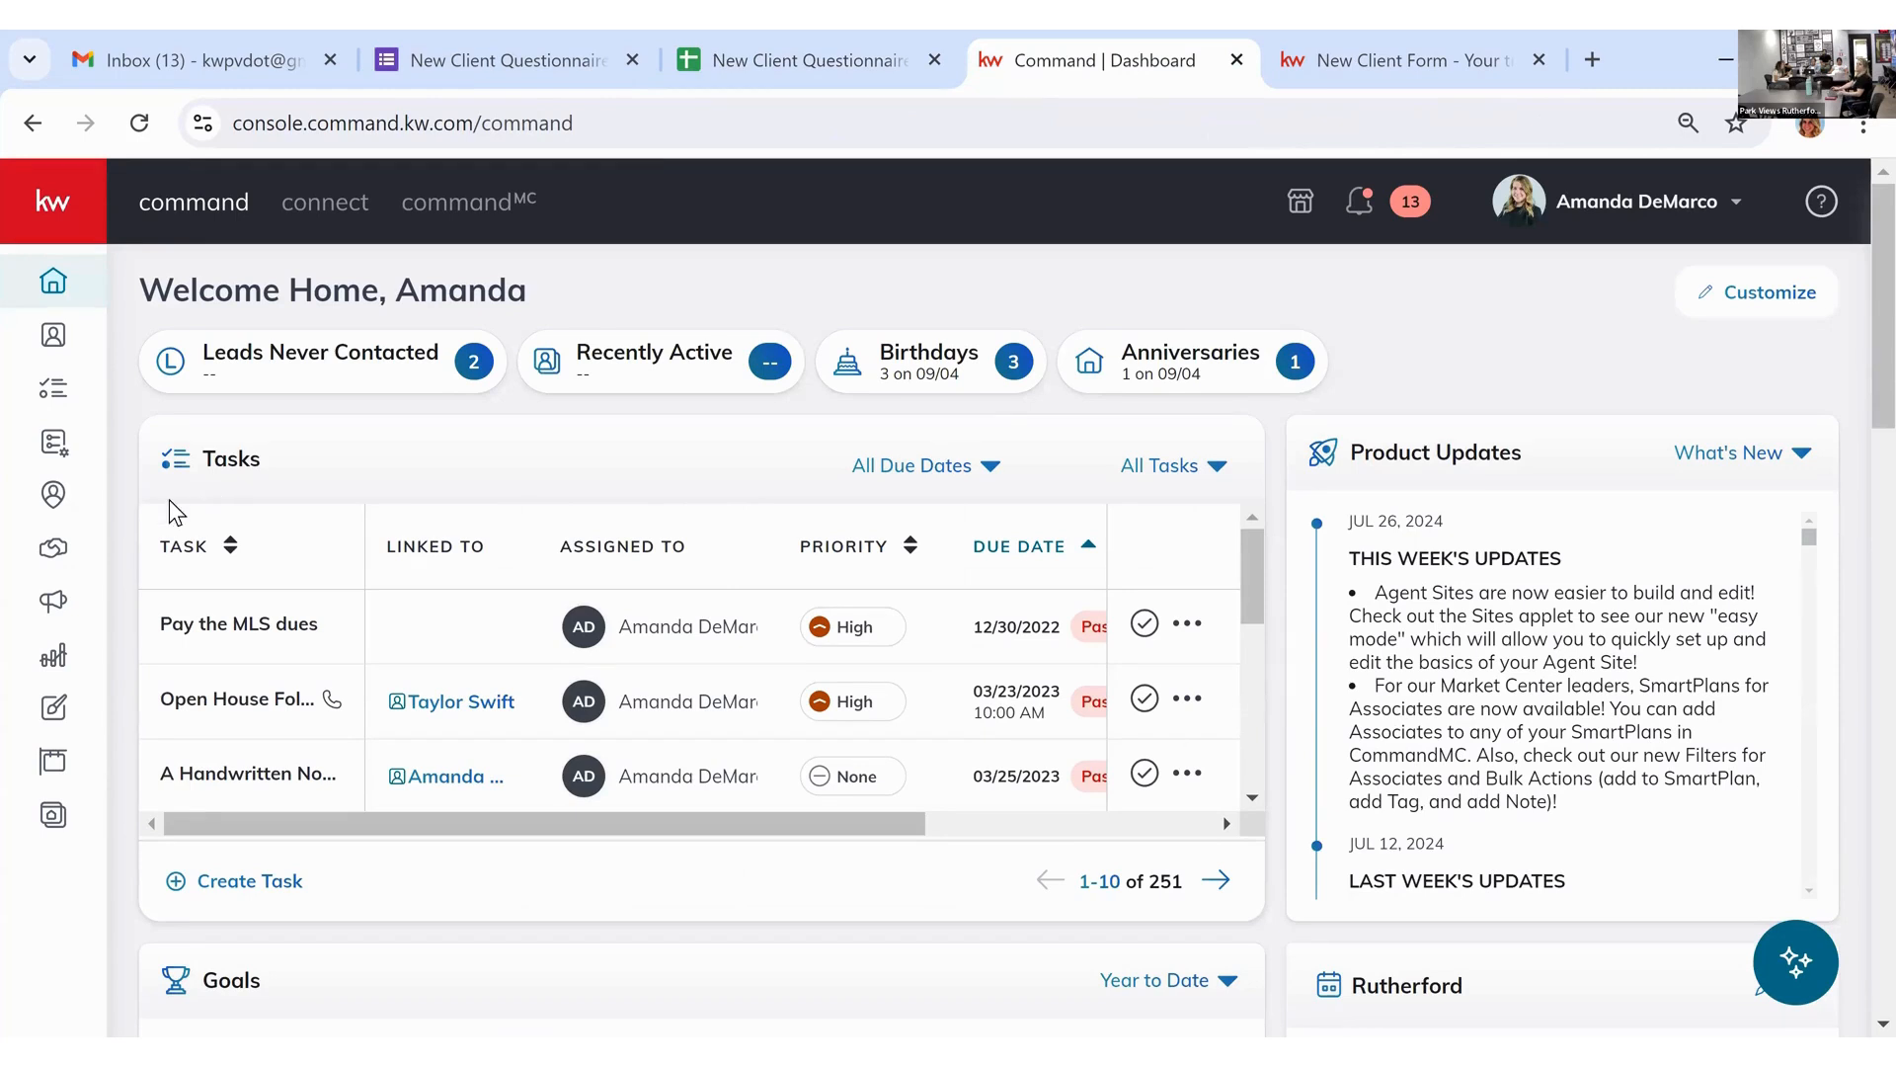
click(82, 891)
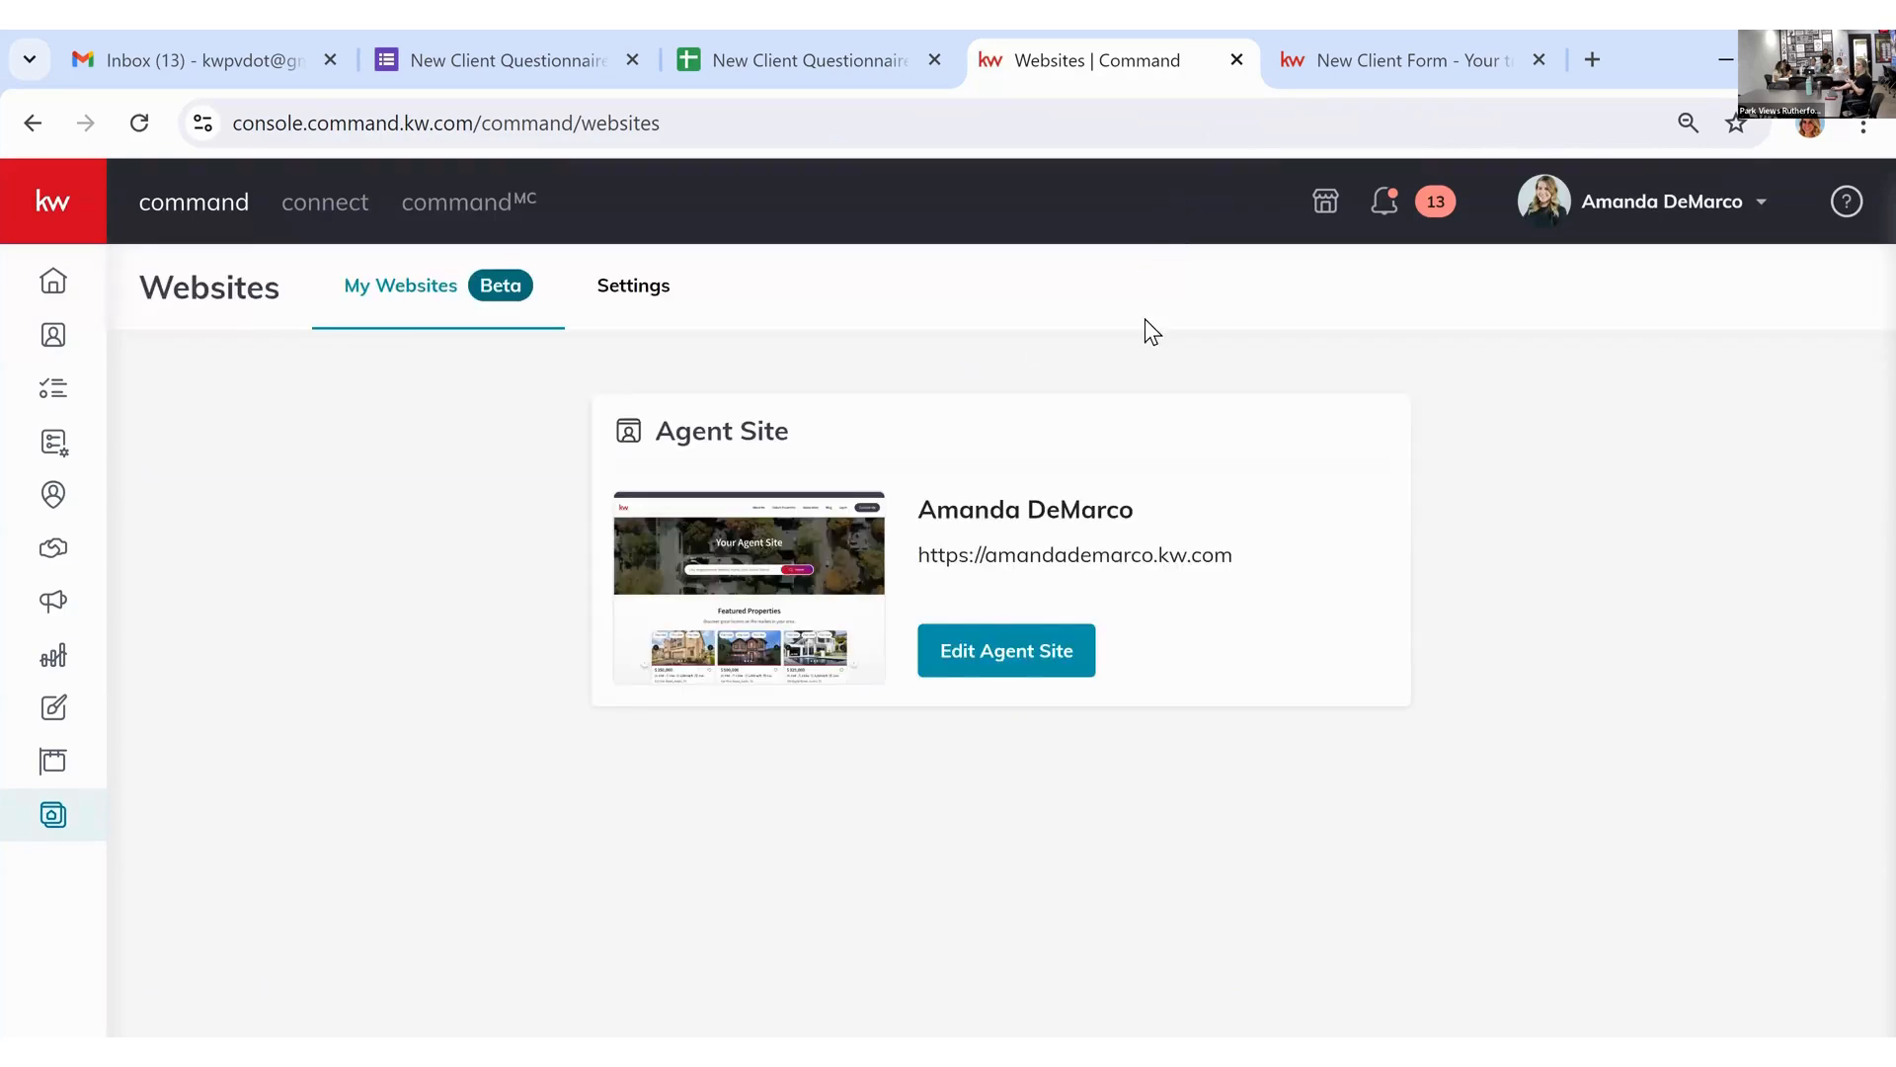
click(1049, 659)
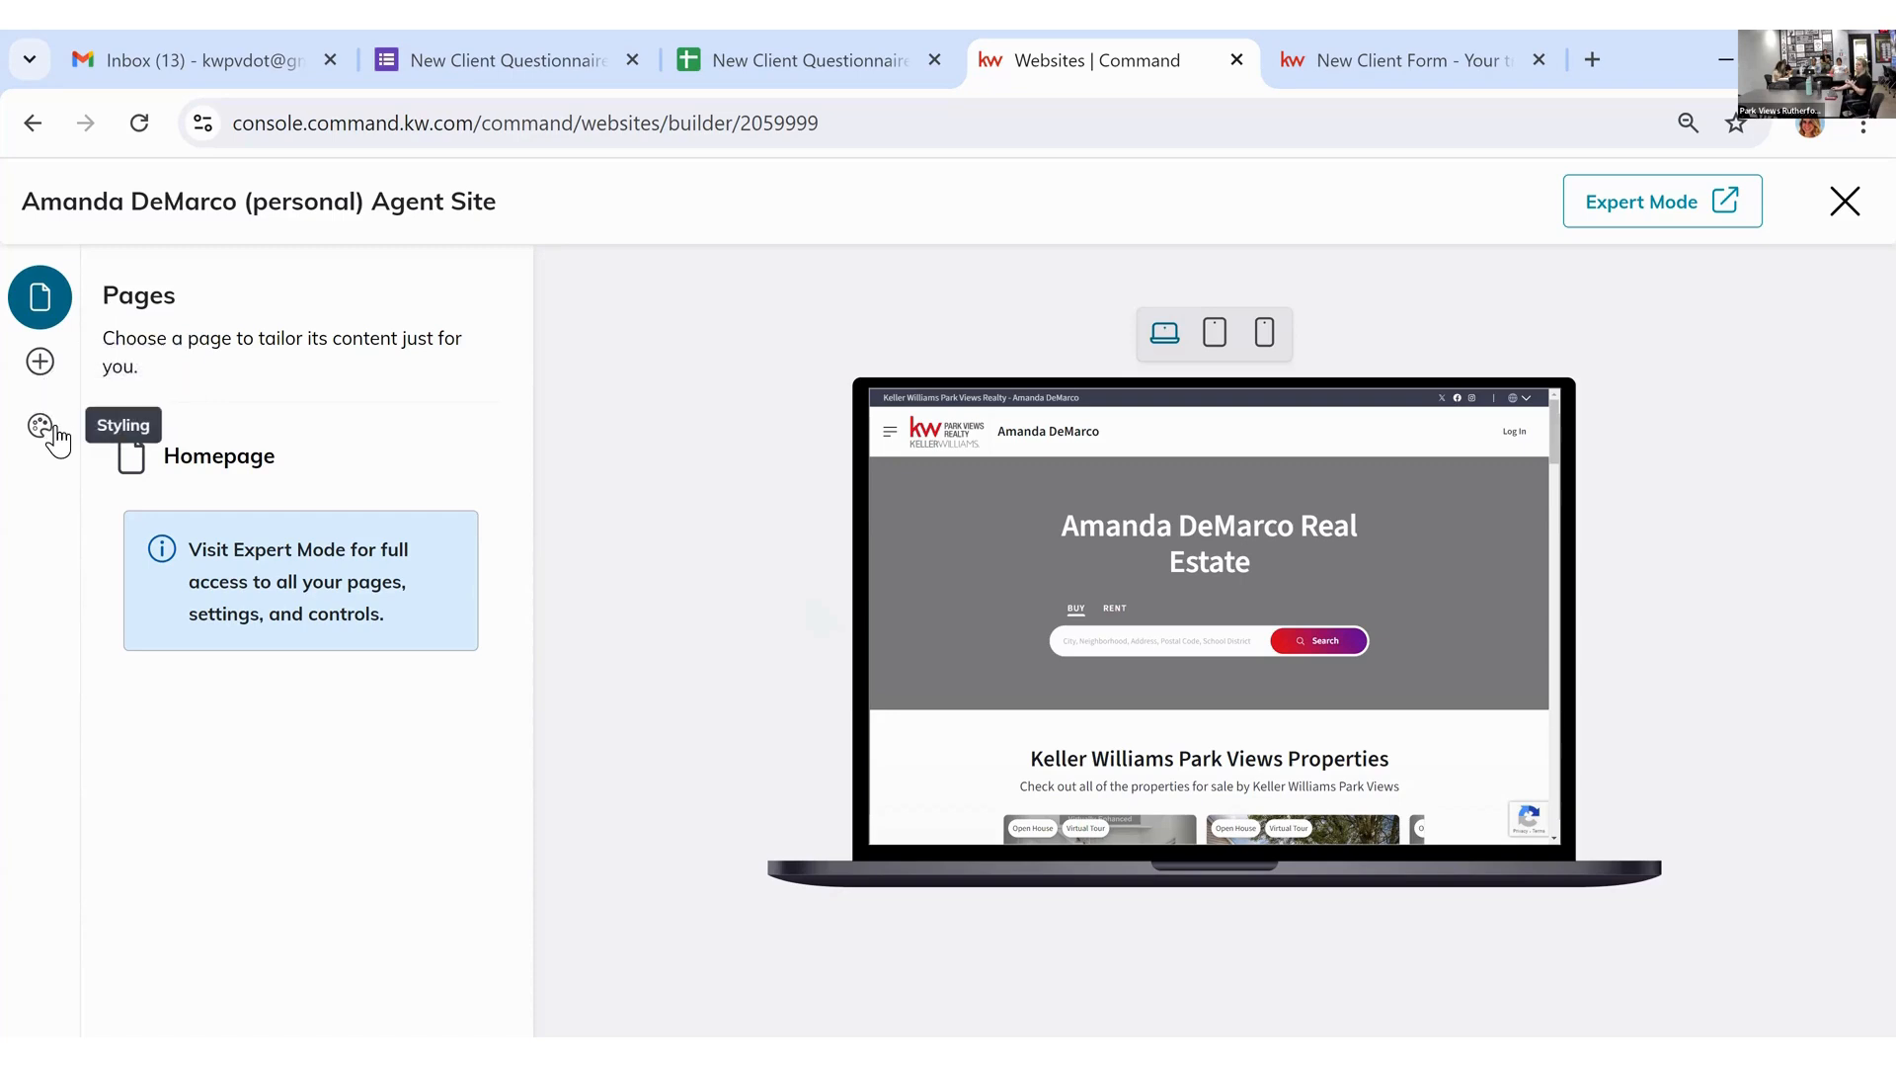
click(1655, 225)
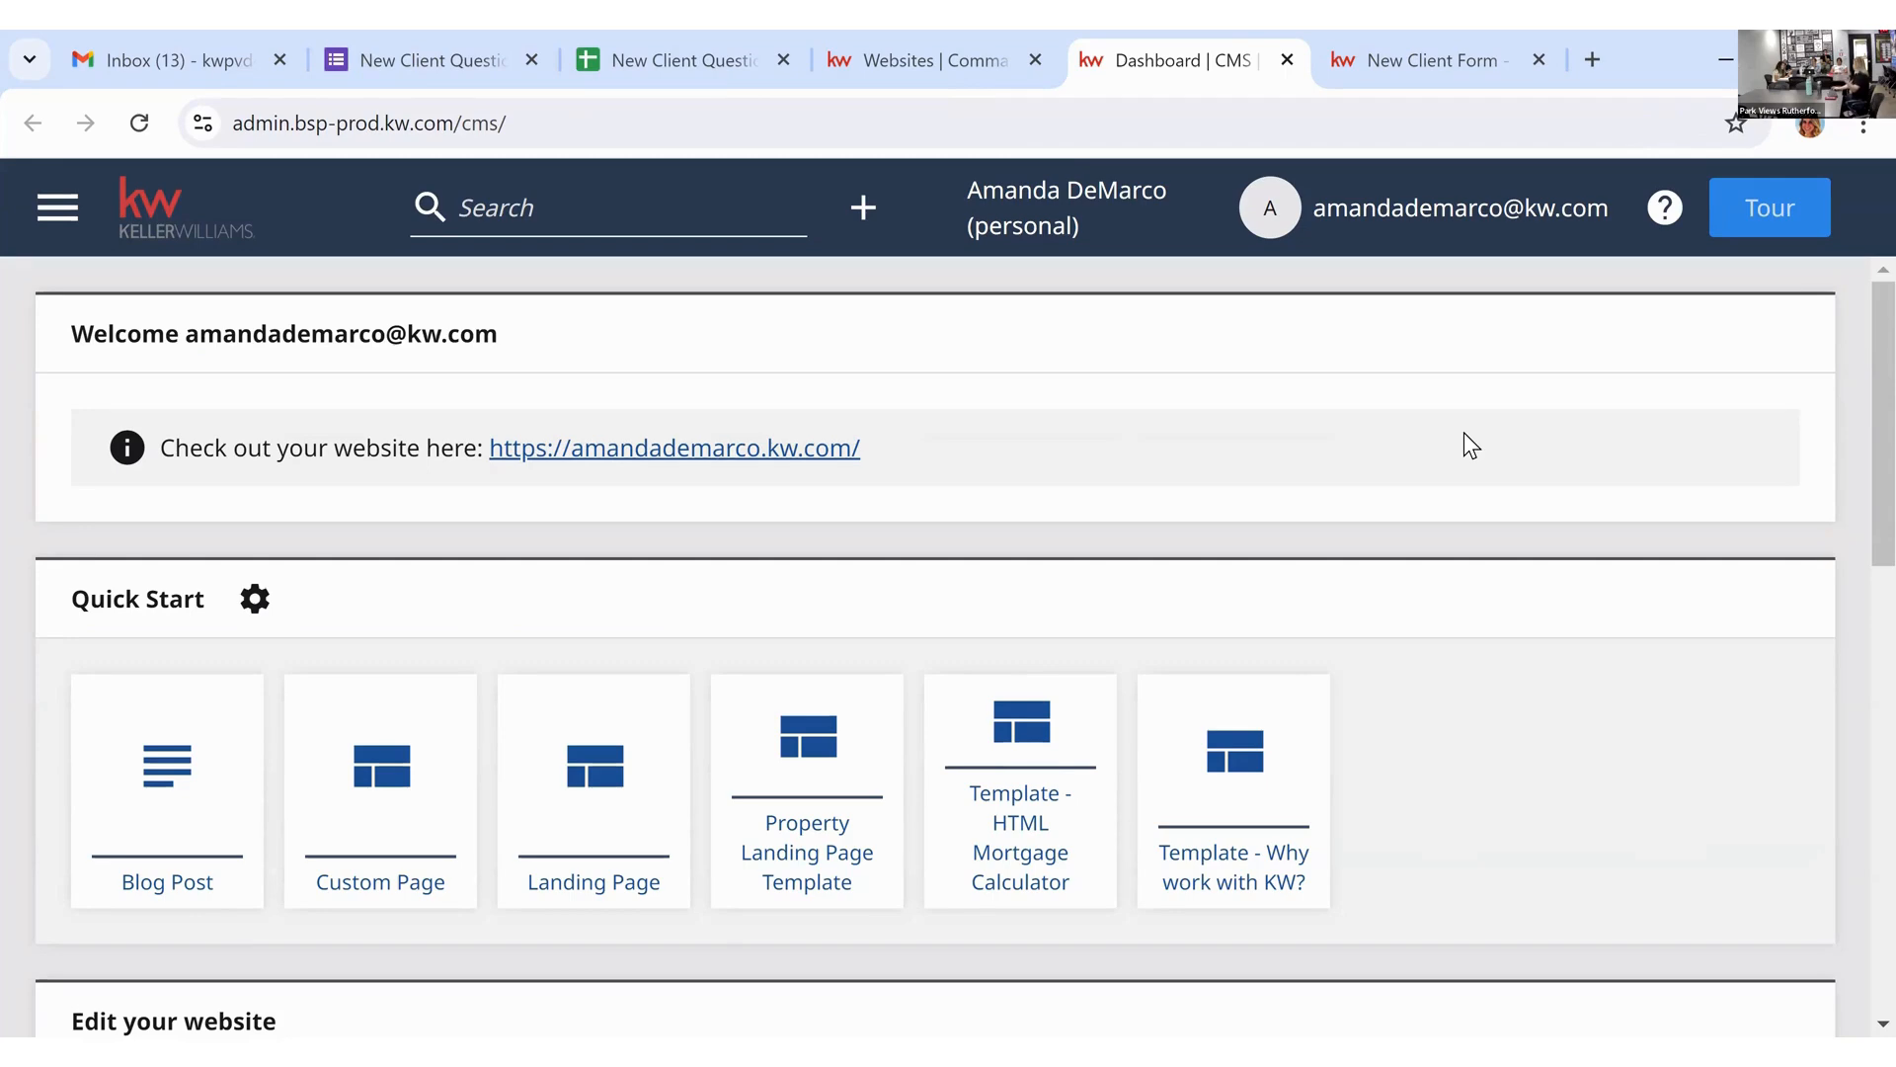
Step: Switch to the live New Client Form page and show the site's More pages list
scroll(1463, 431, down, 2)
scroll(393, 563, up, 2)
scroll(1508, 727, down, 1)
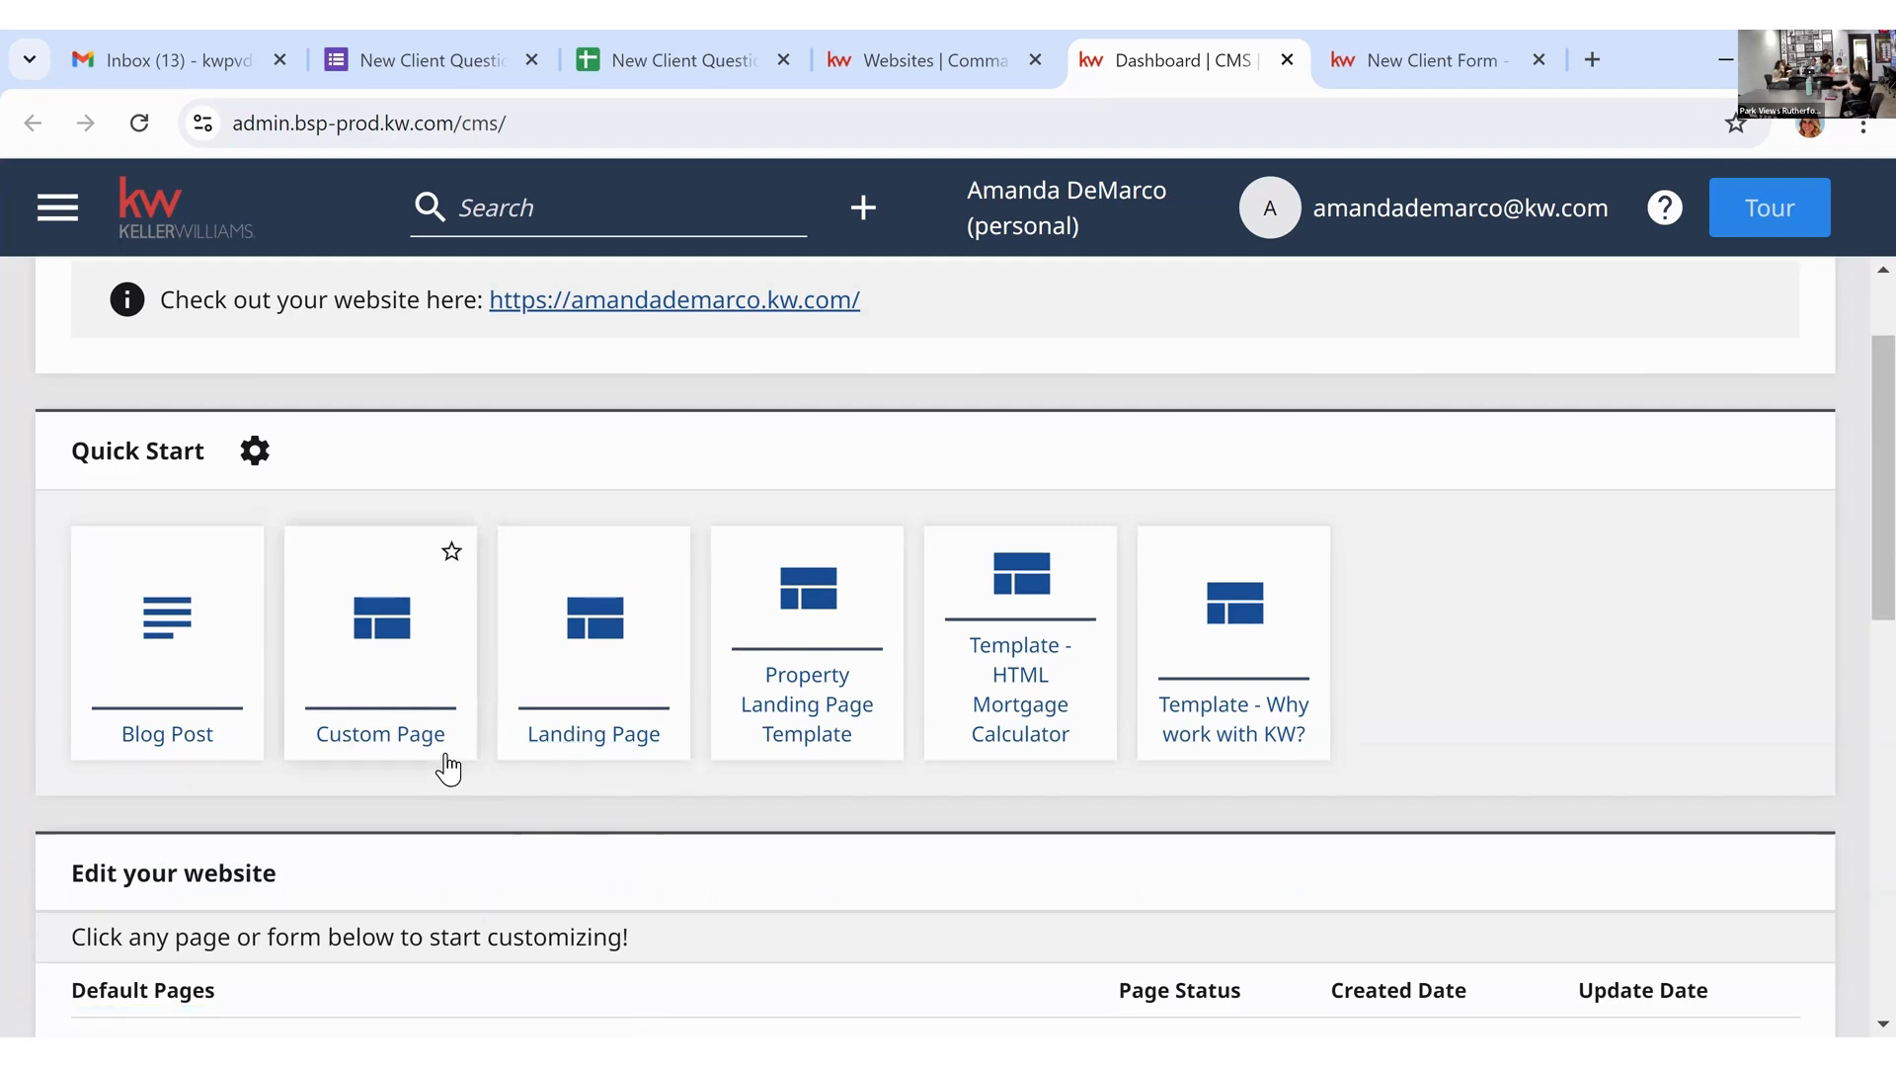
click(1406, 63)
click(1643, 287)
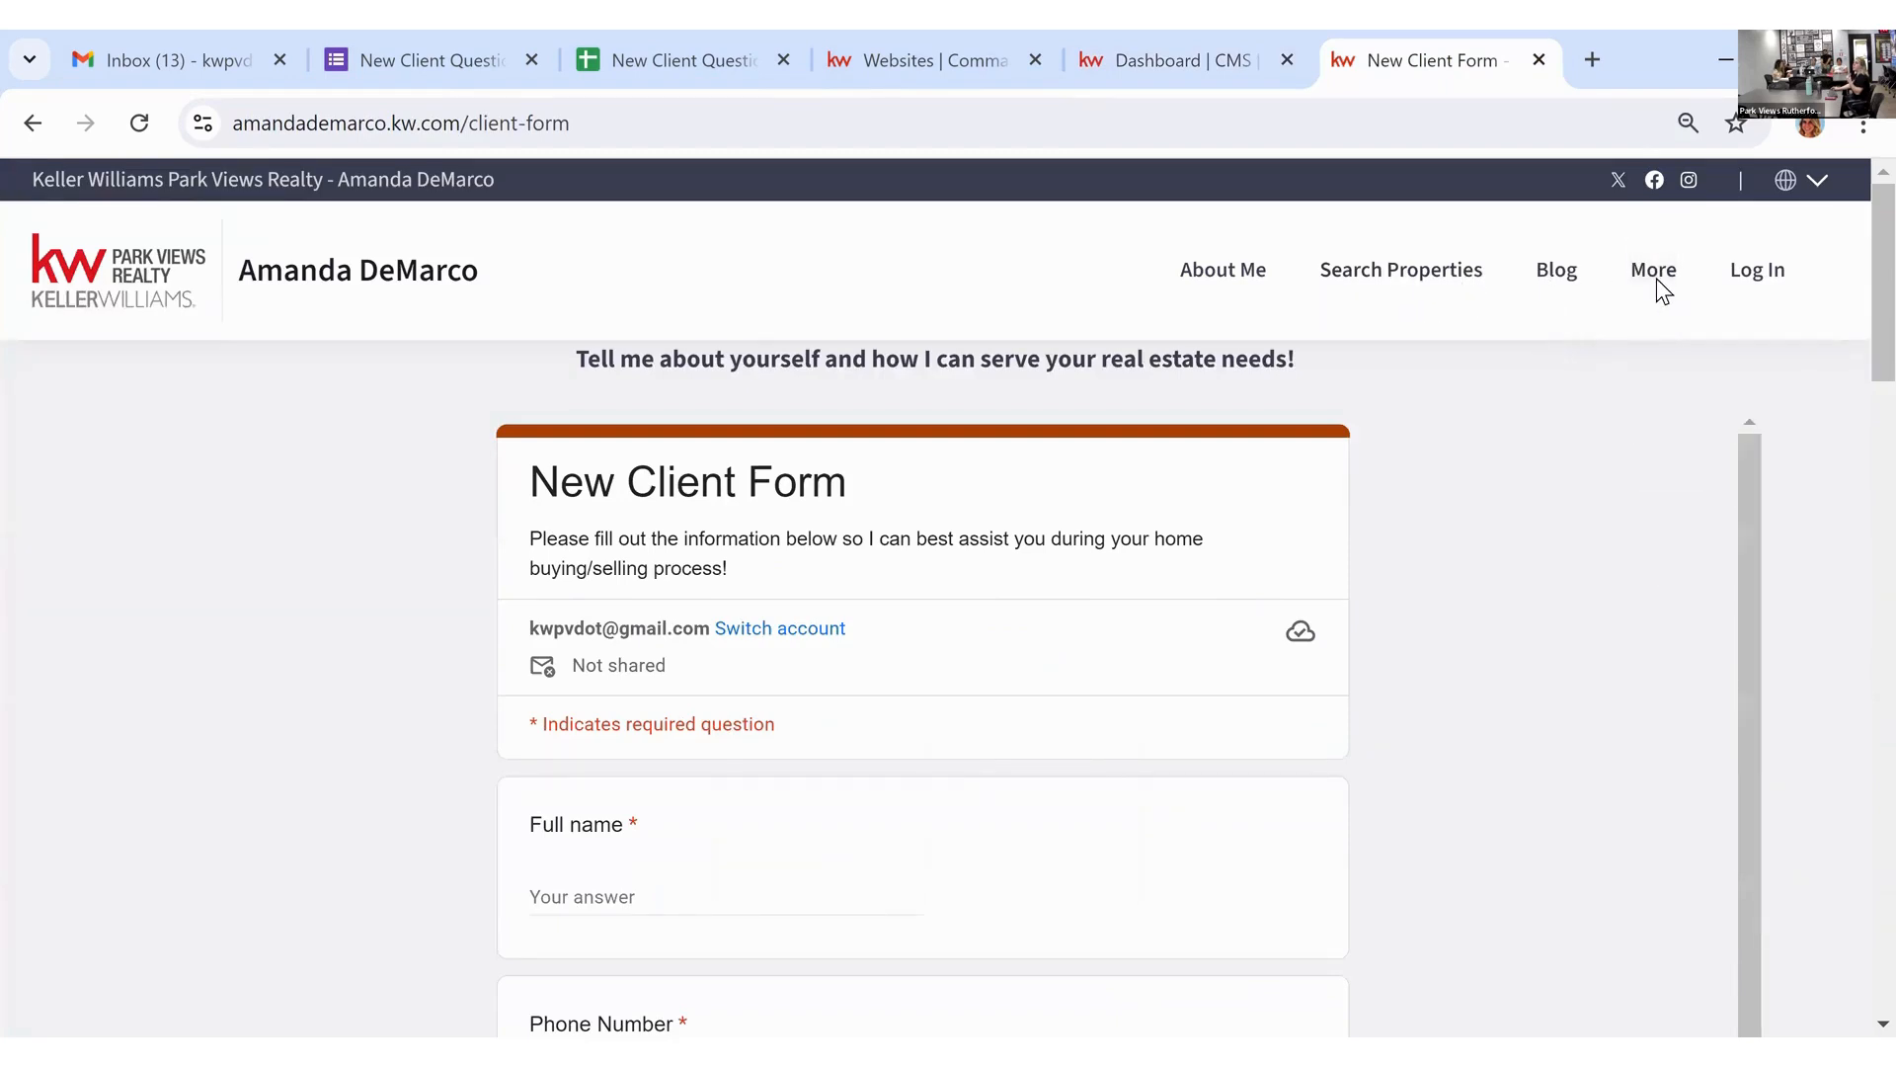
Step: Return to the Dashboard | CMS tab with Ctrl+Shift+Tab
mouse_move(1660, 286)
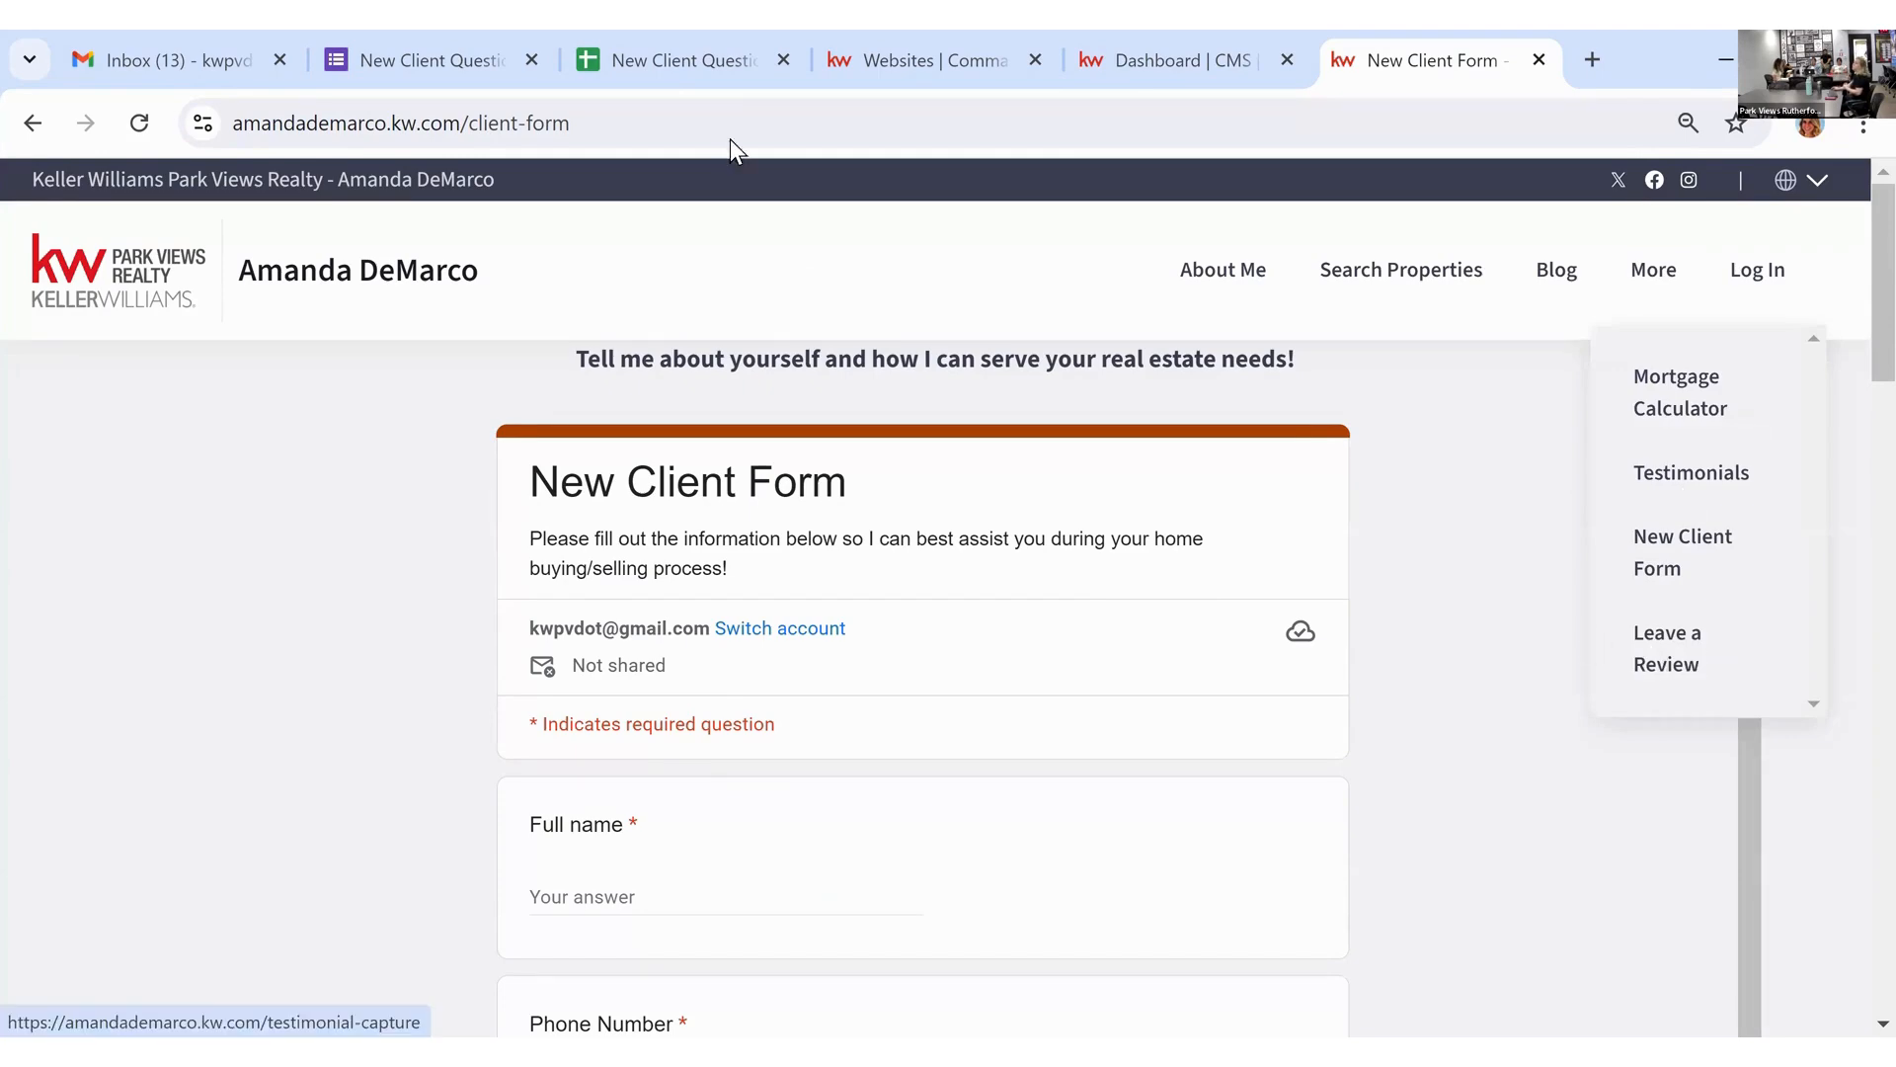
key(ctrl+shift+Tab)
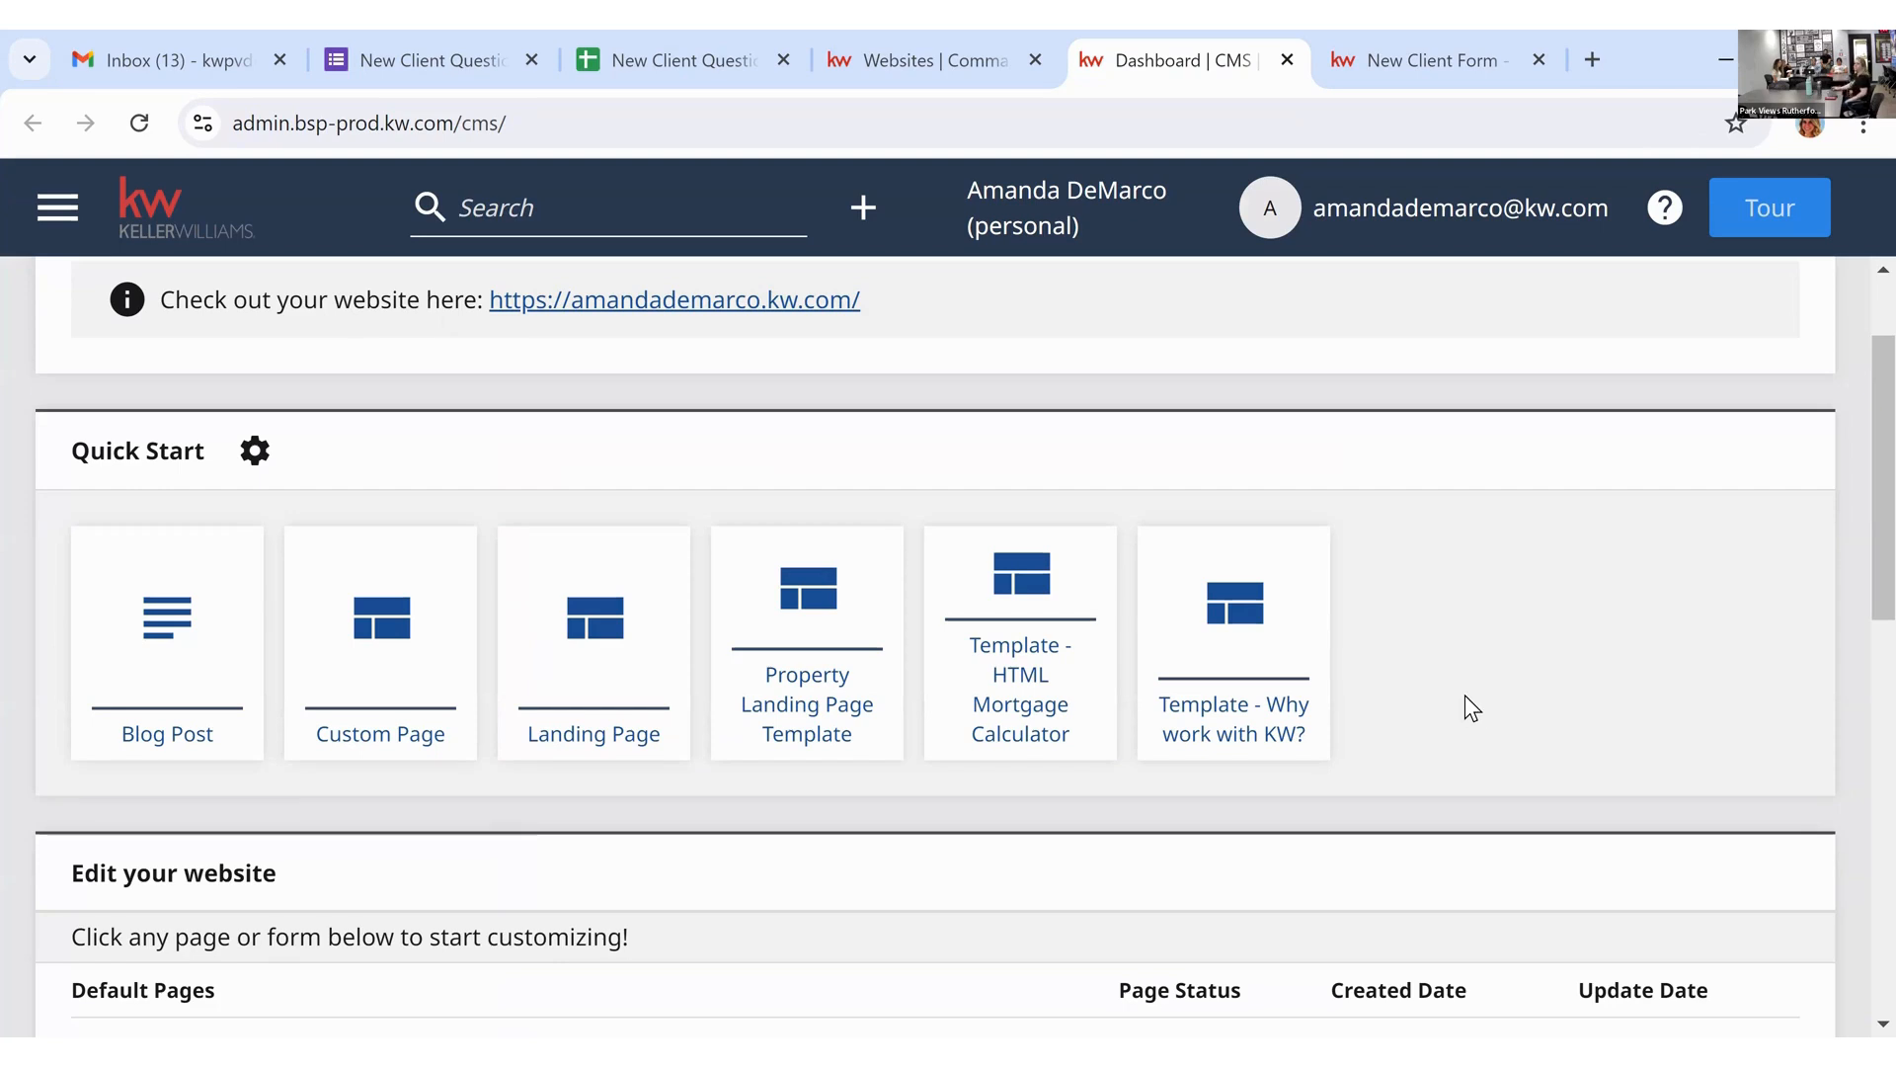
Step: Create a Custom Page from Quick Start and put the cursor in its Page Title field
scroll(1466, 691, down, 1)
scroll(1465, 692, up, 1)
click(407, 647)
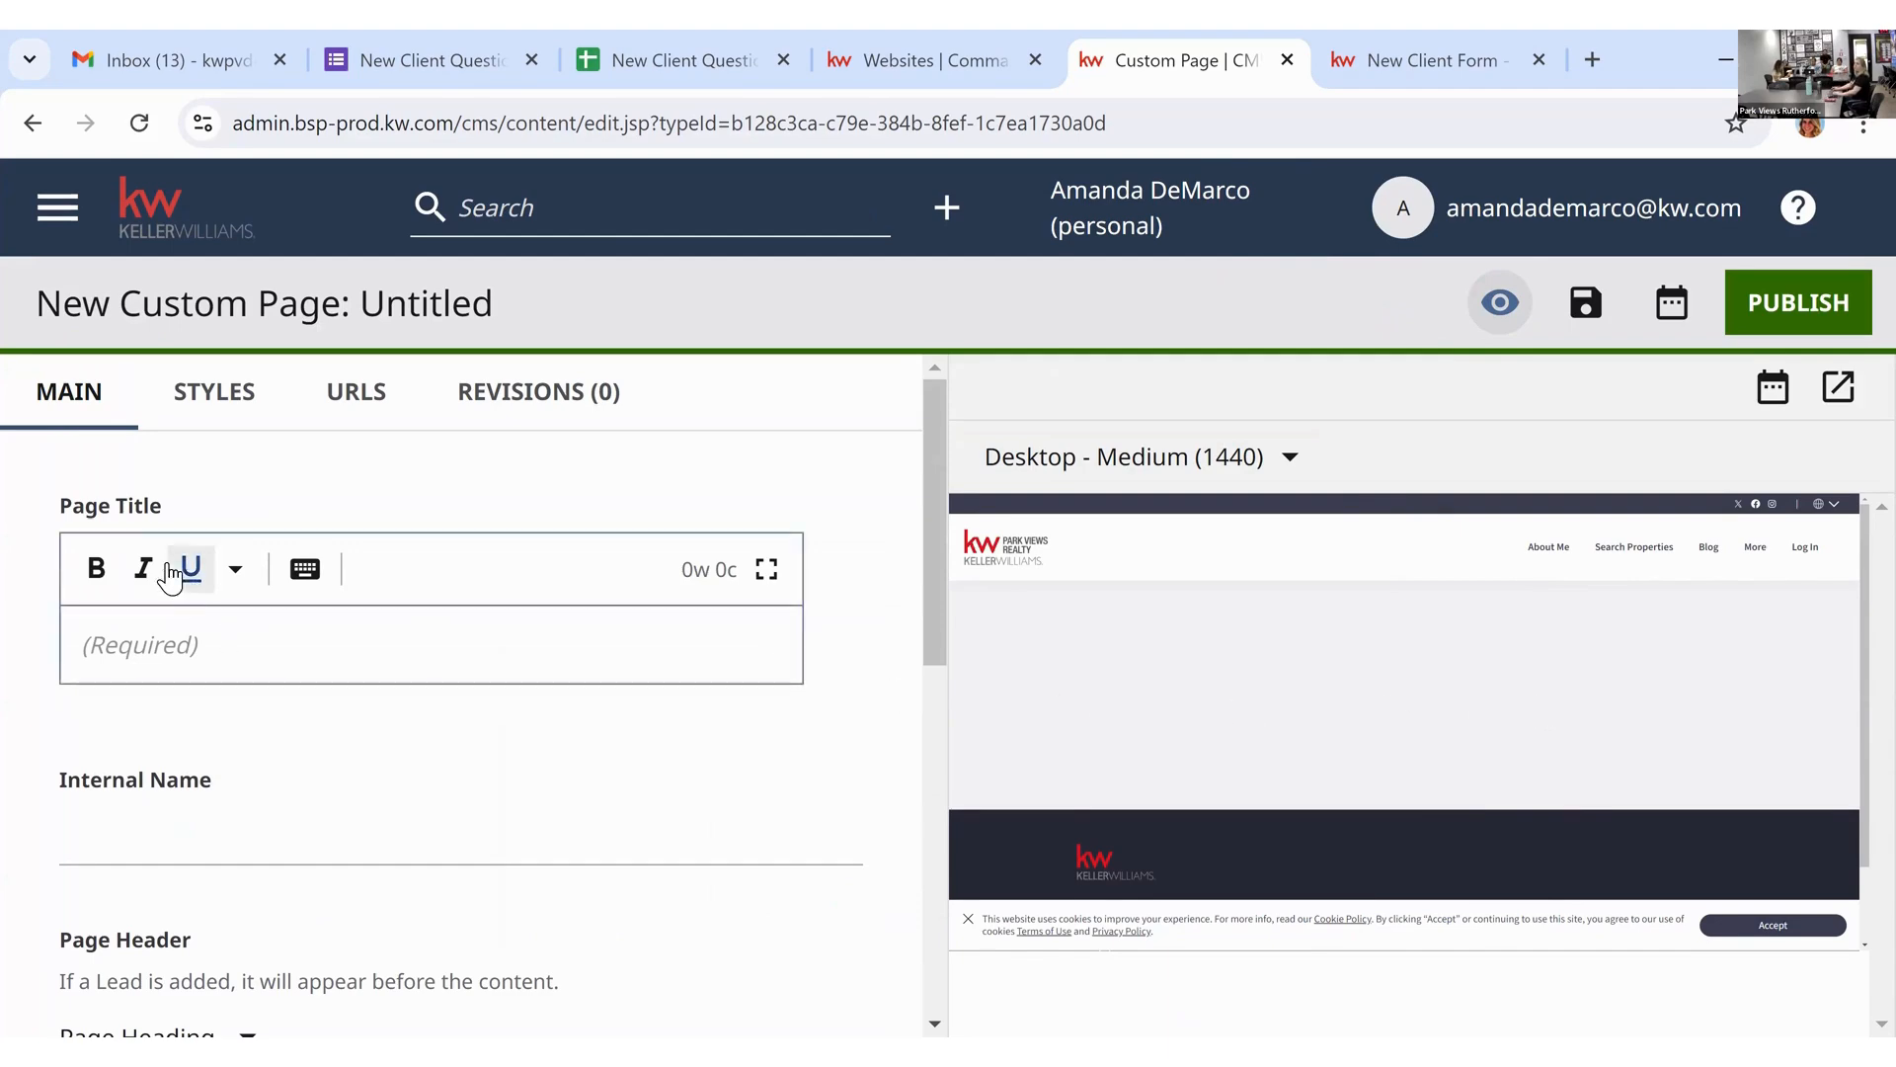
click(228, 647)
Step: Title the page 'New Client Questionnaire' and accept the auto-filled internal name
text(New )
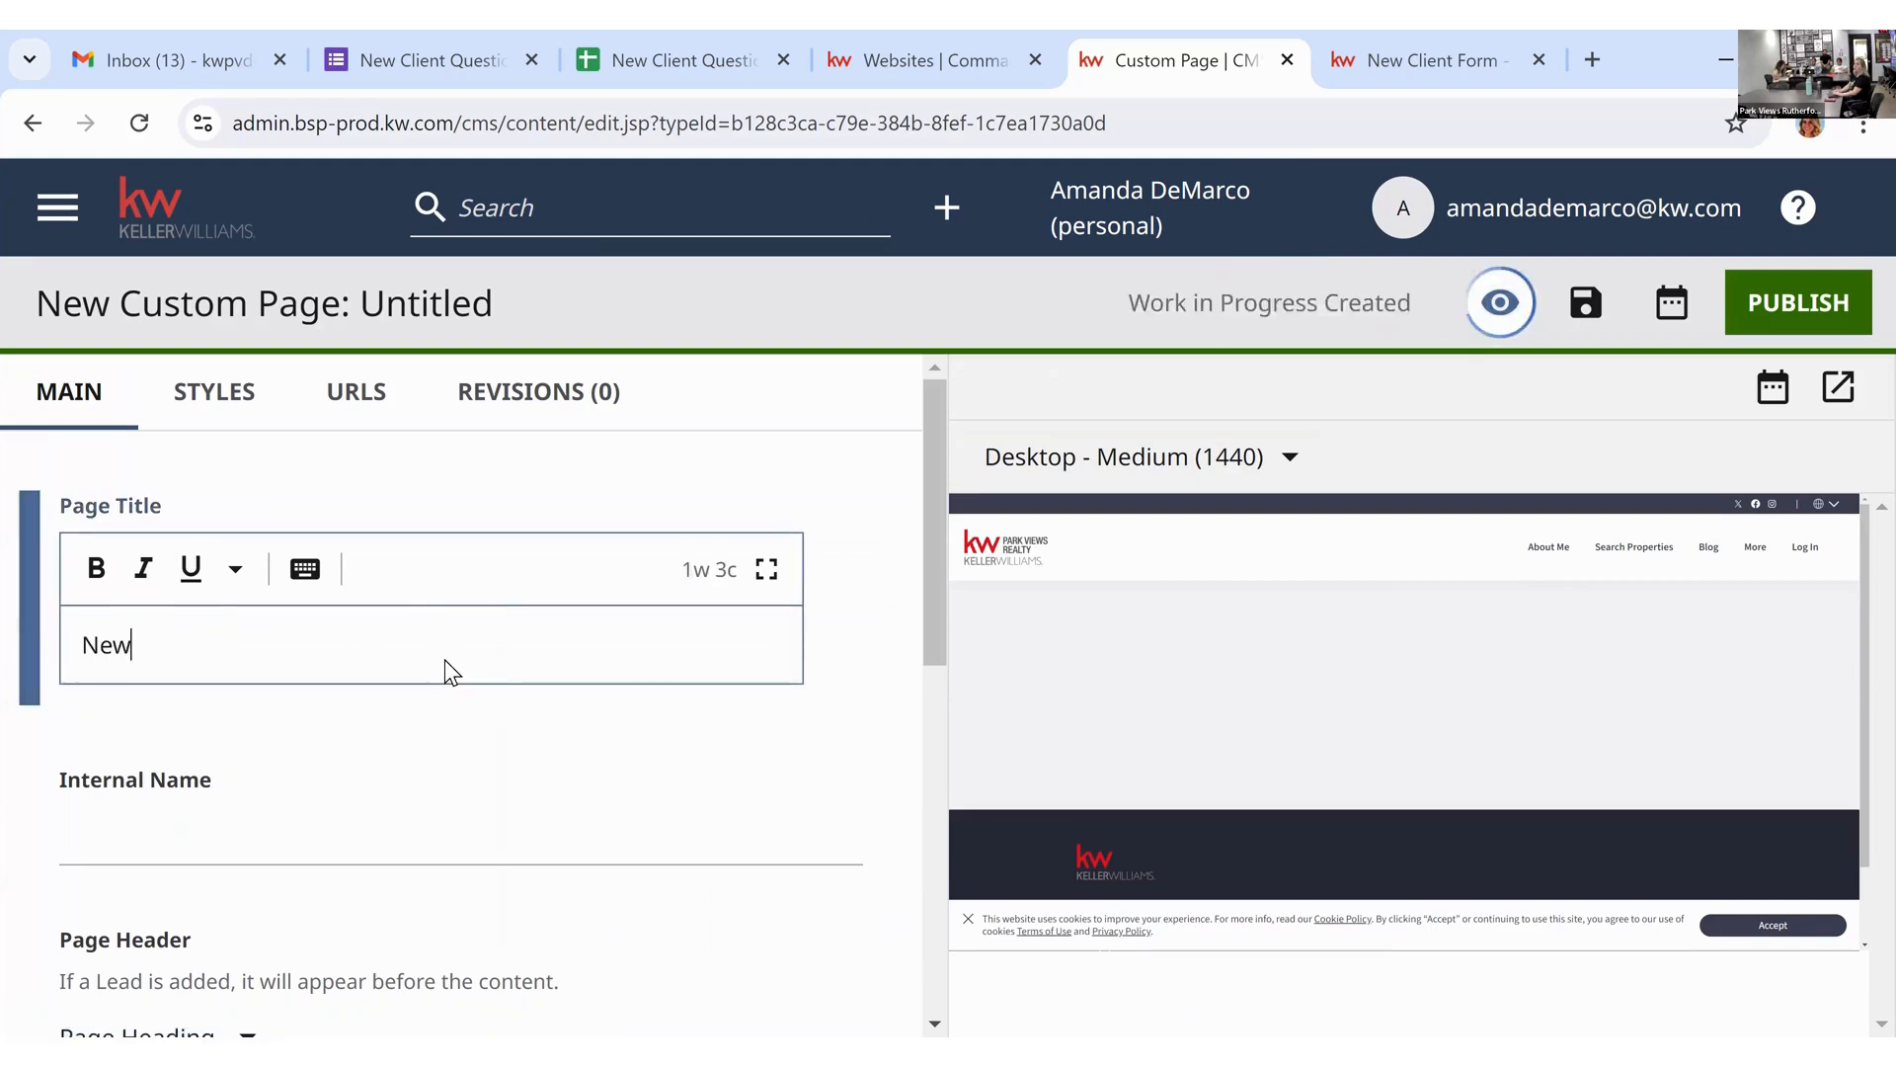
text(Cli)
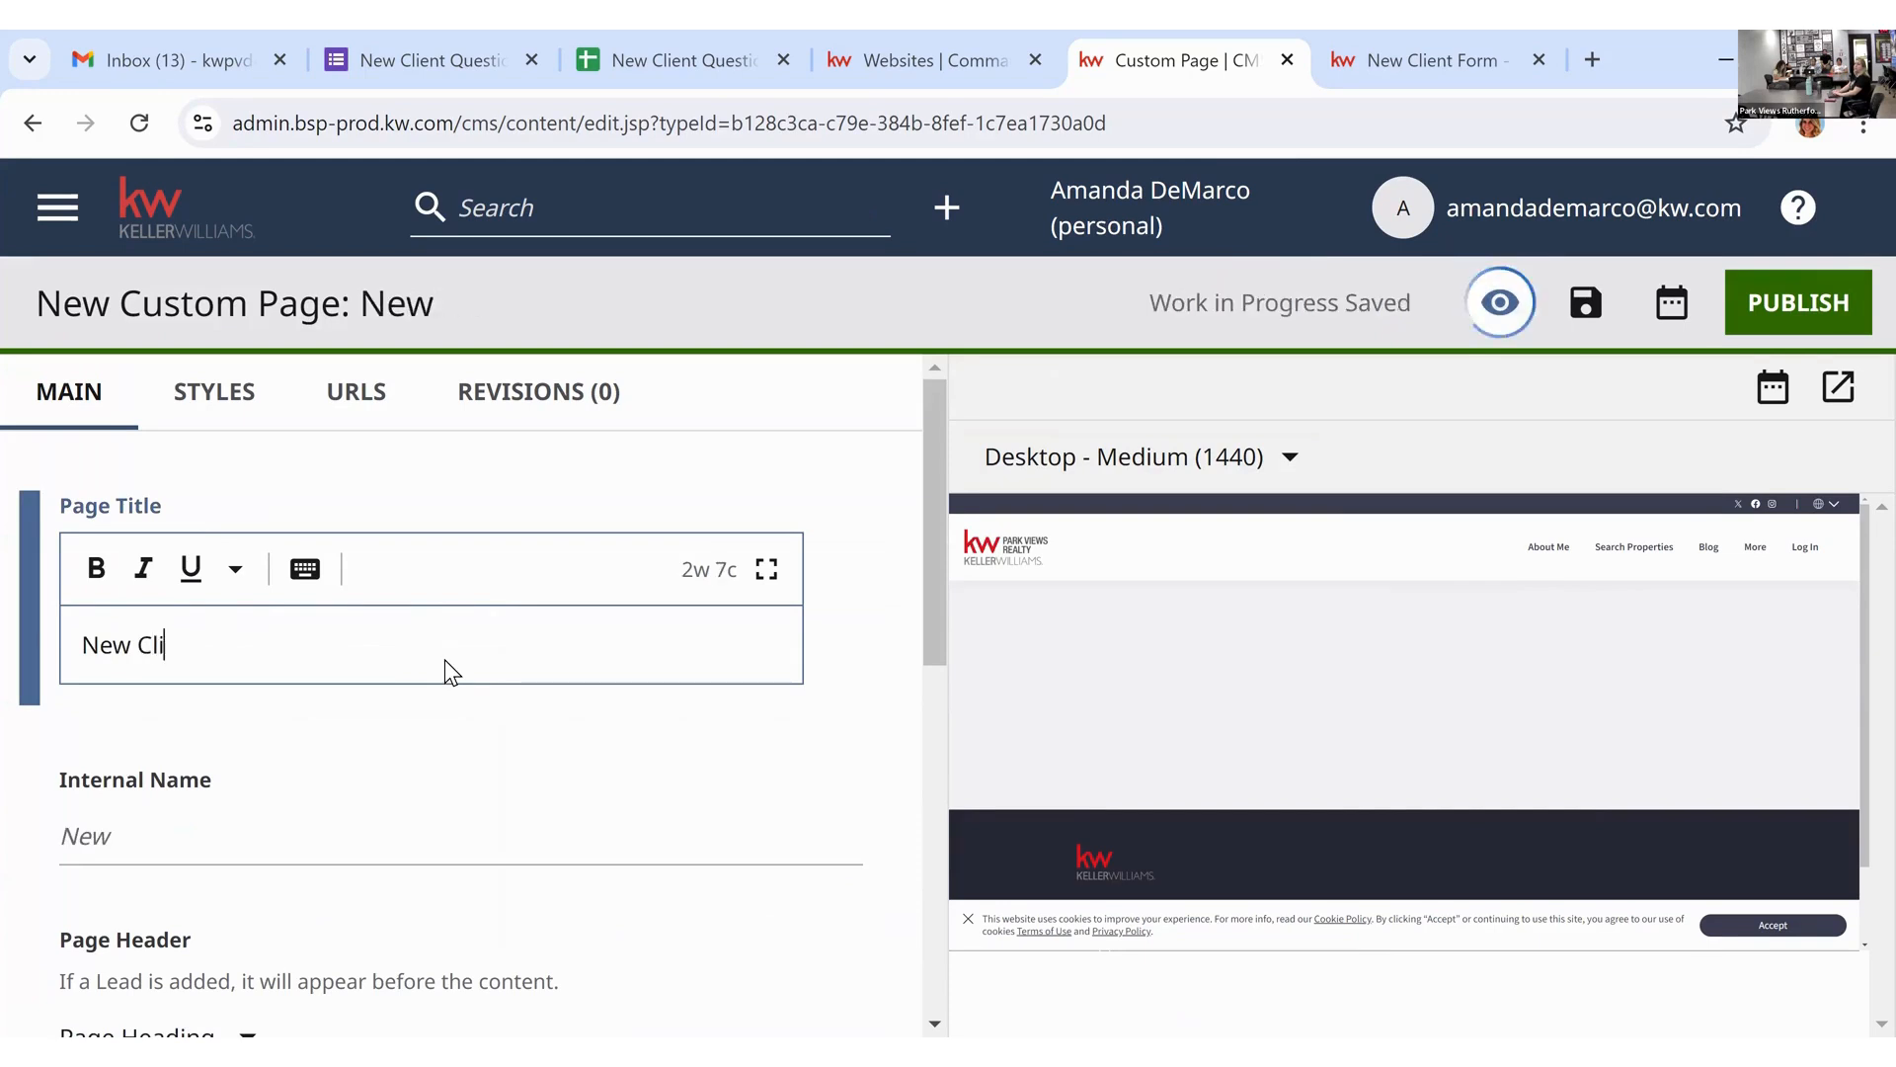
text(ent Questionnaire)
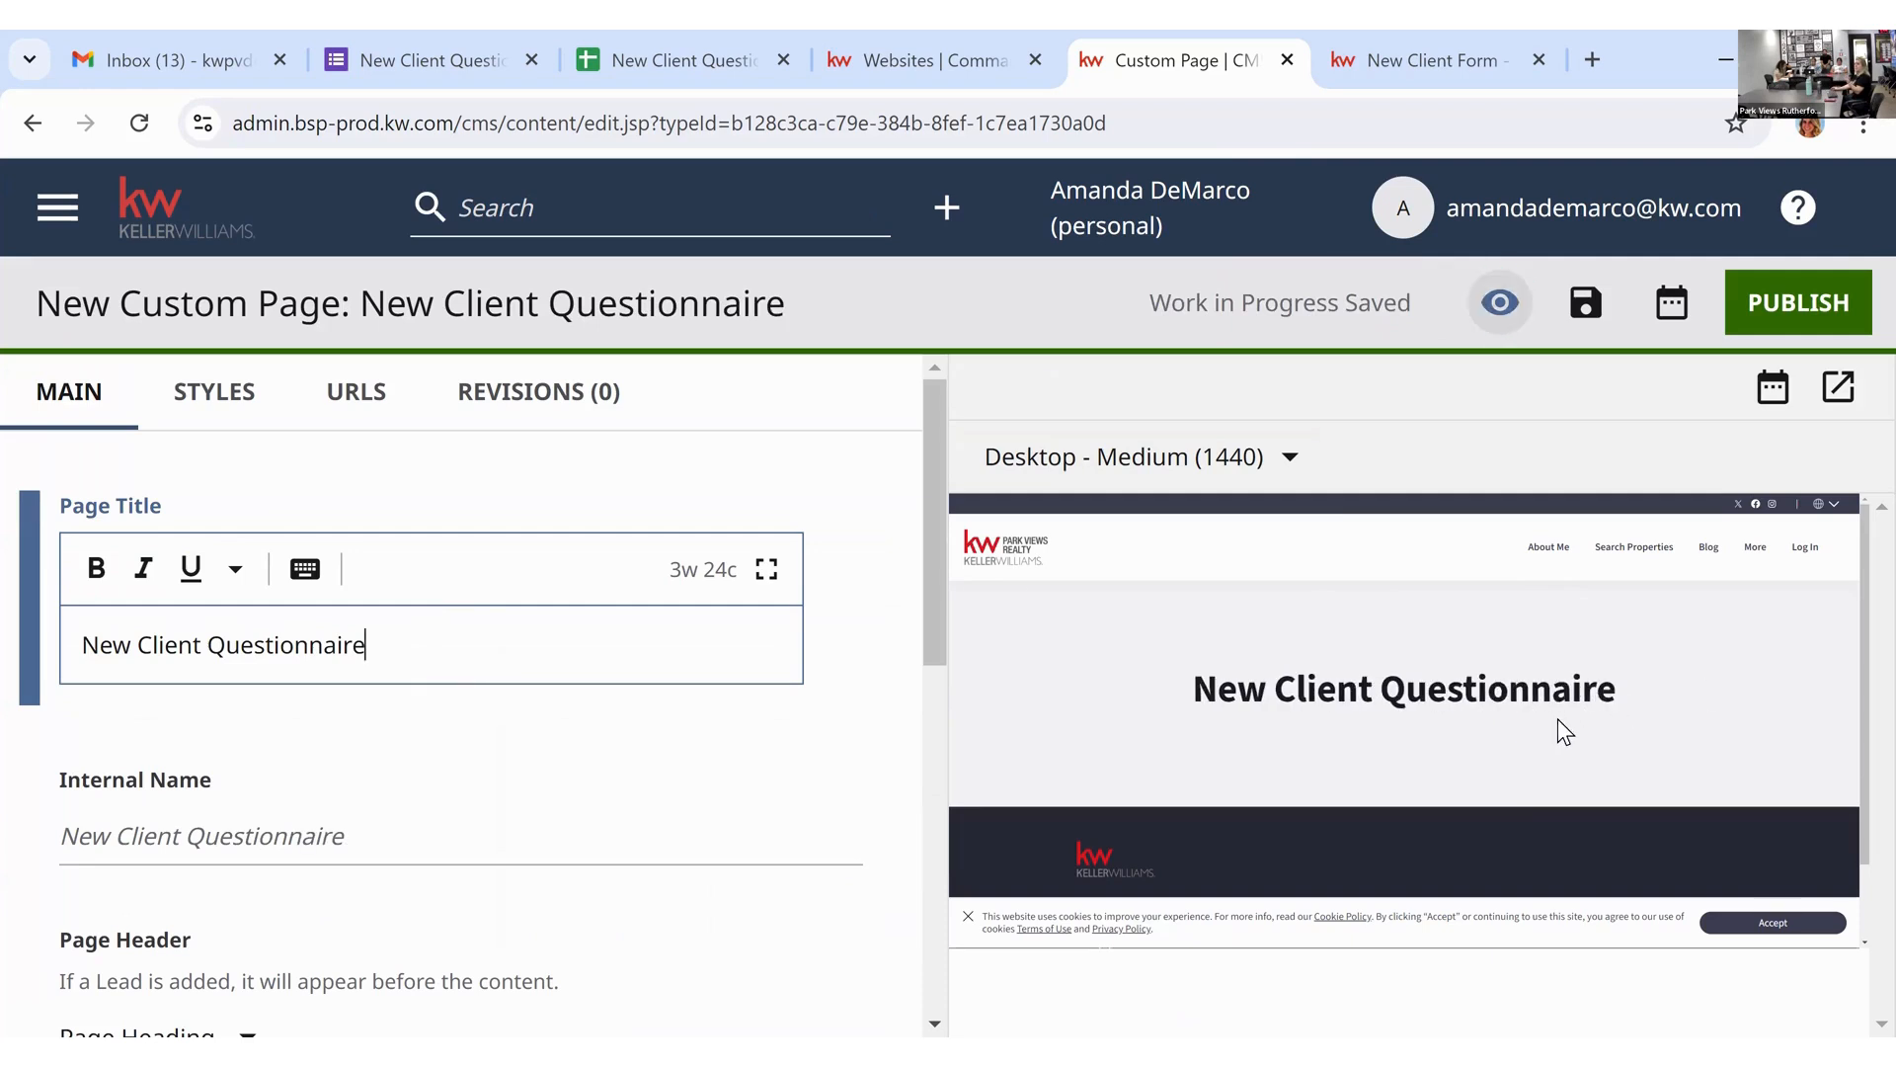
click(836, 459)
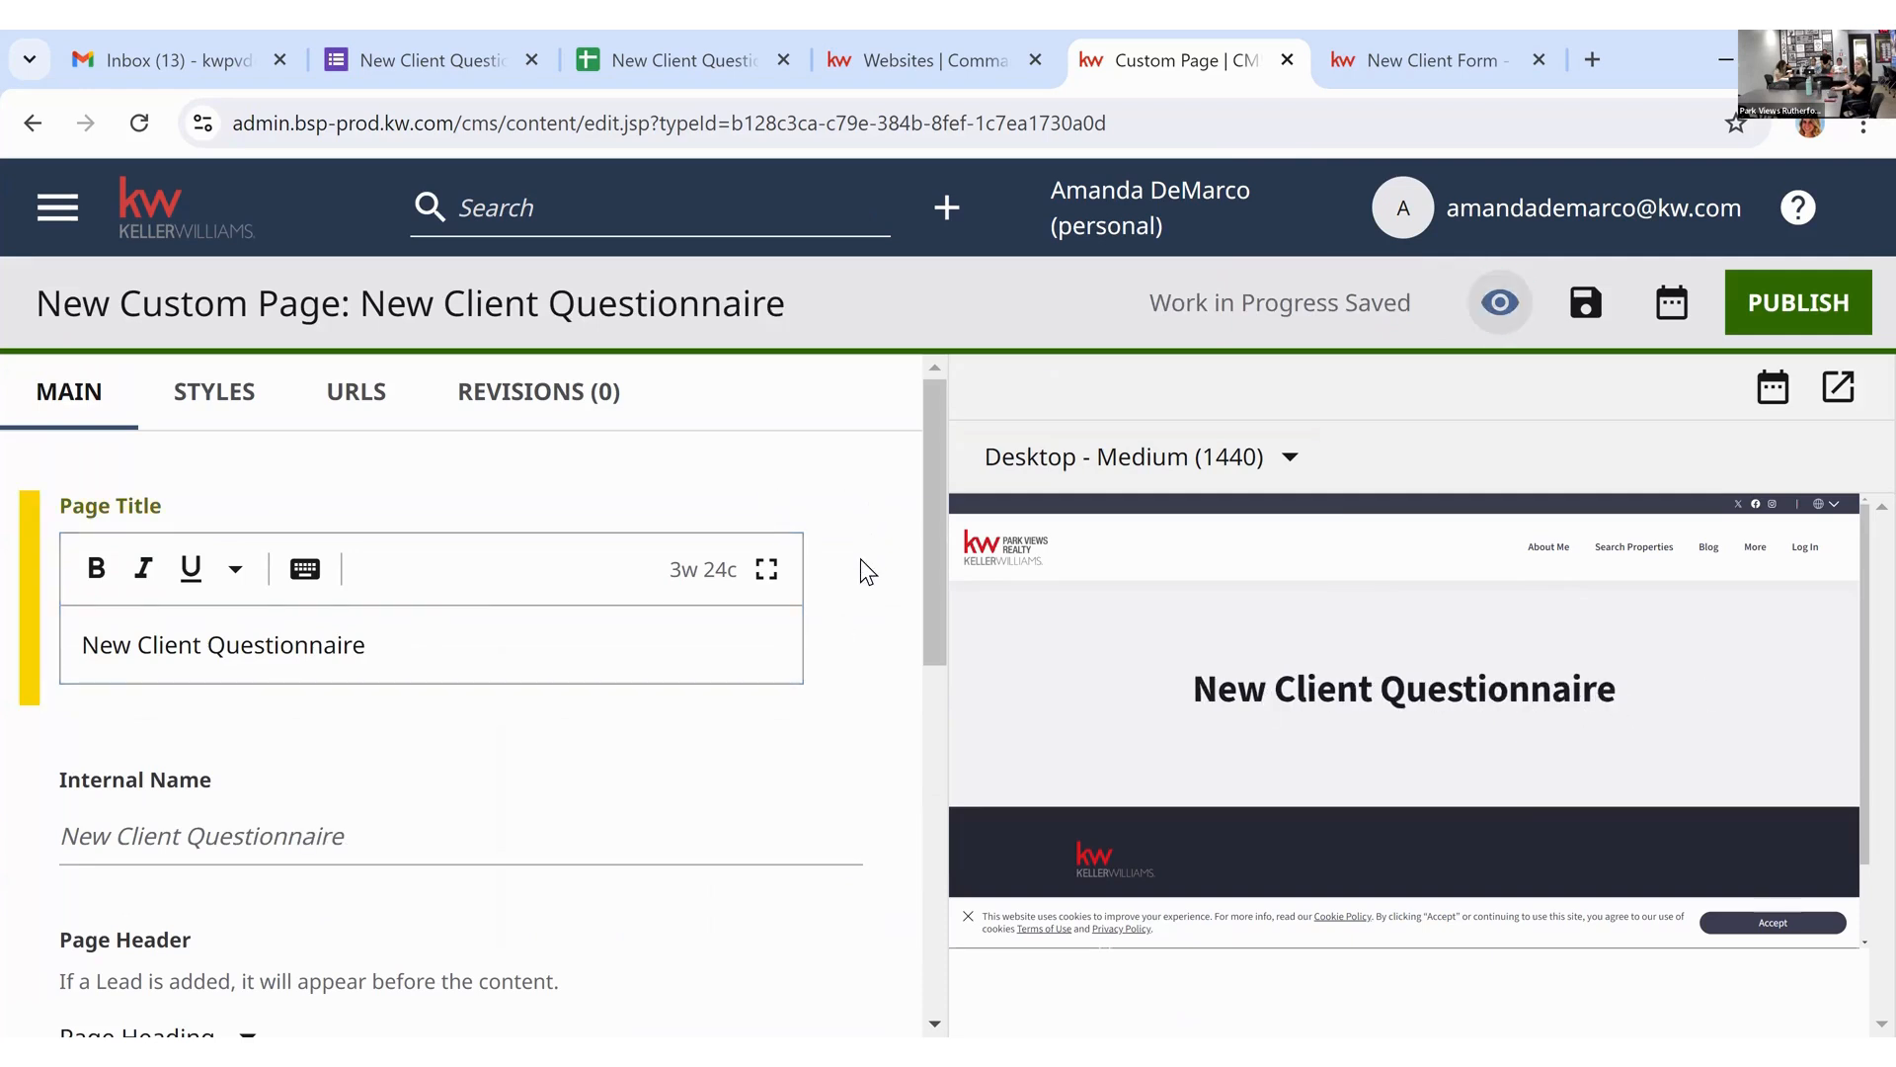
scroll(861, 559, down, 1)
click(415, 691)
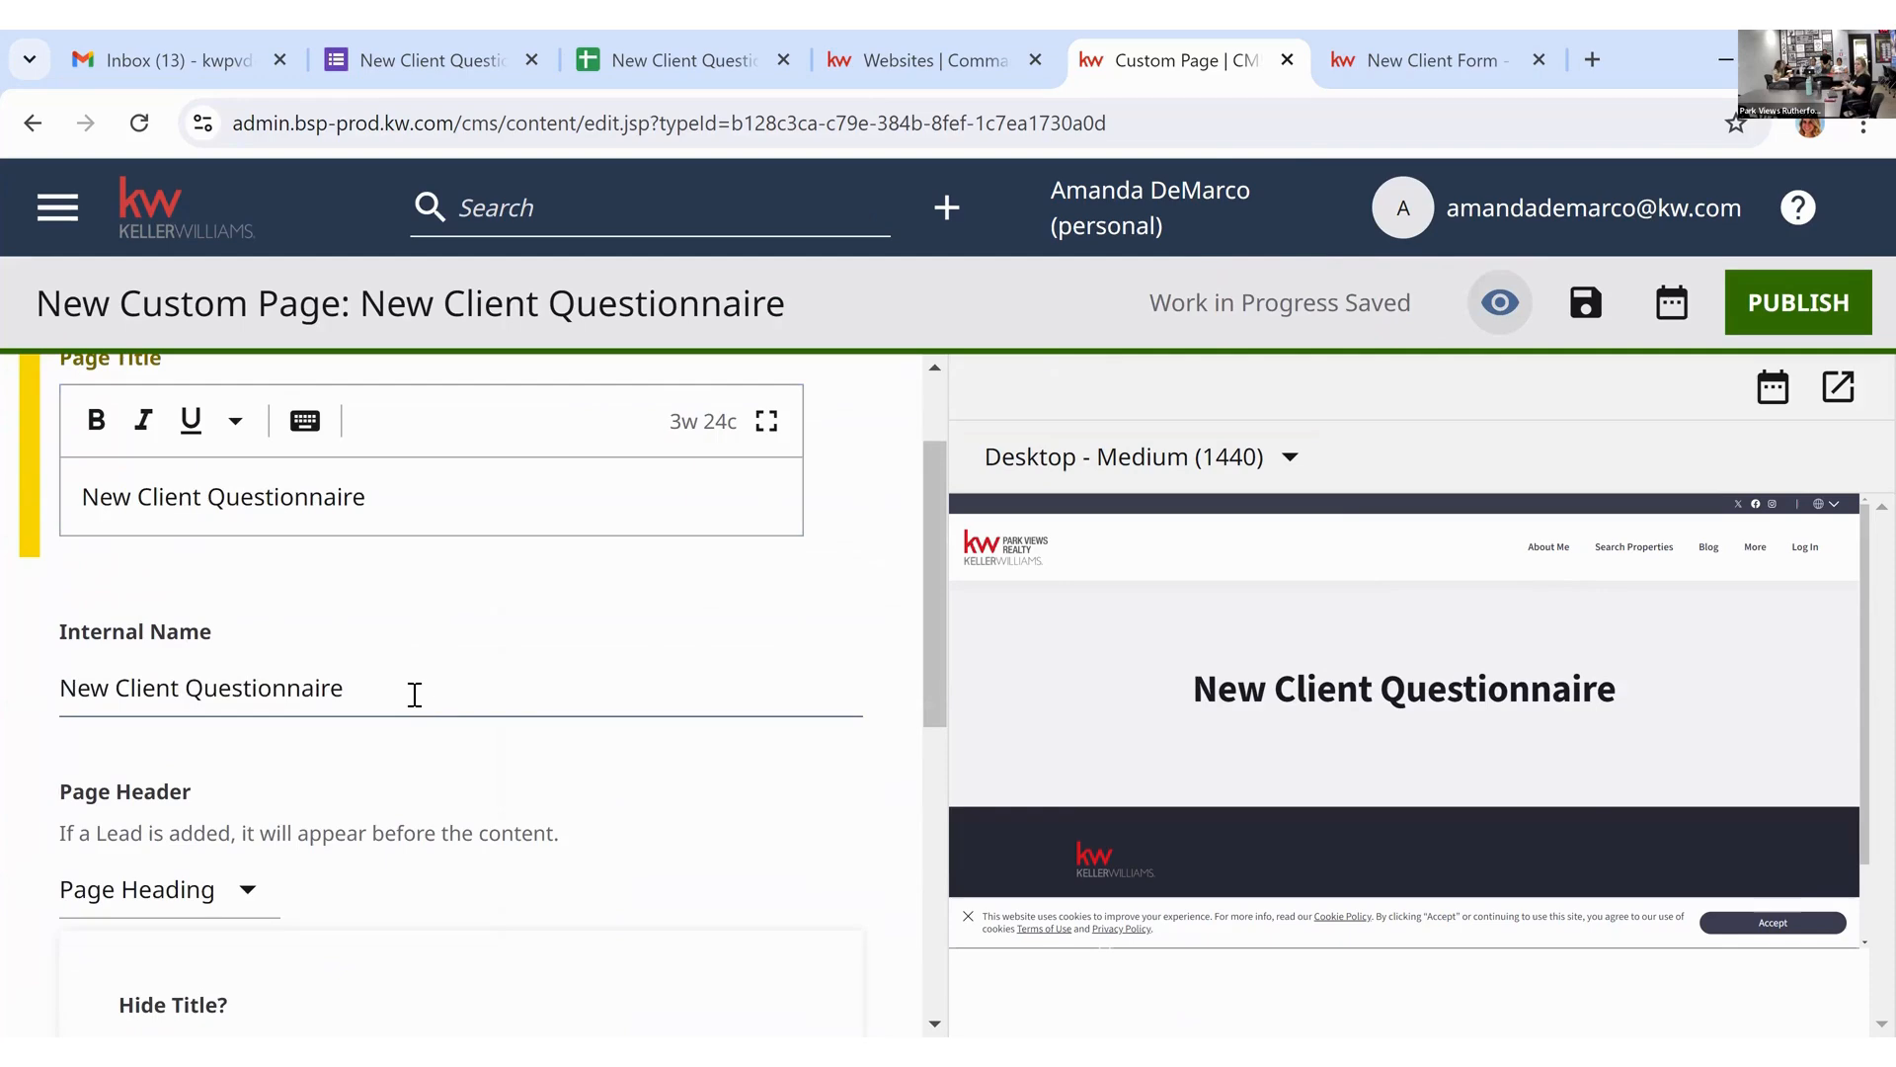
click(425, 742)
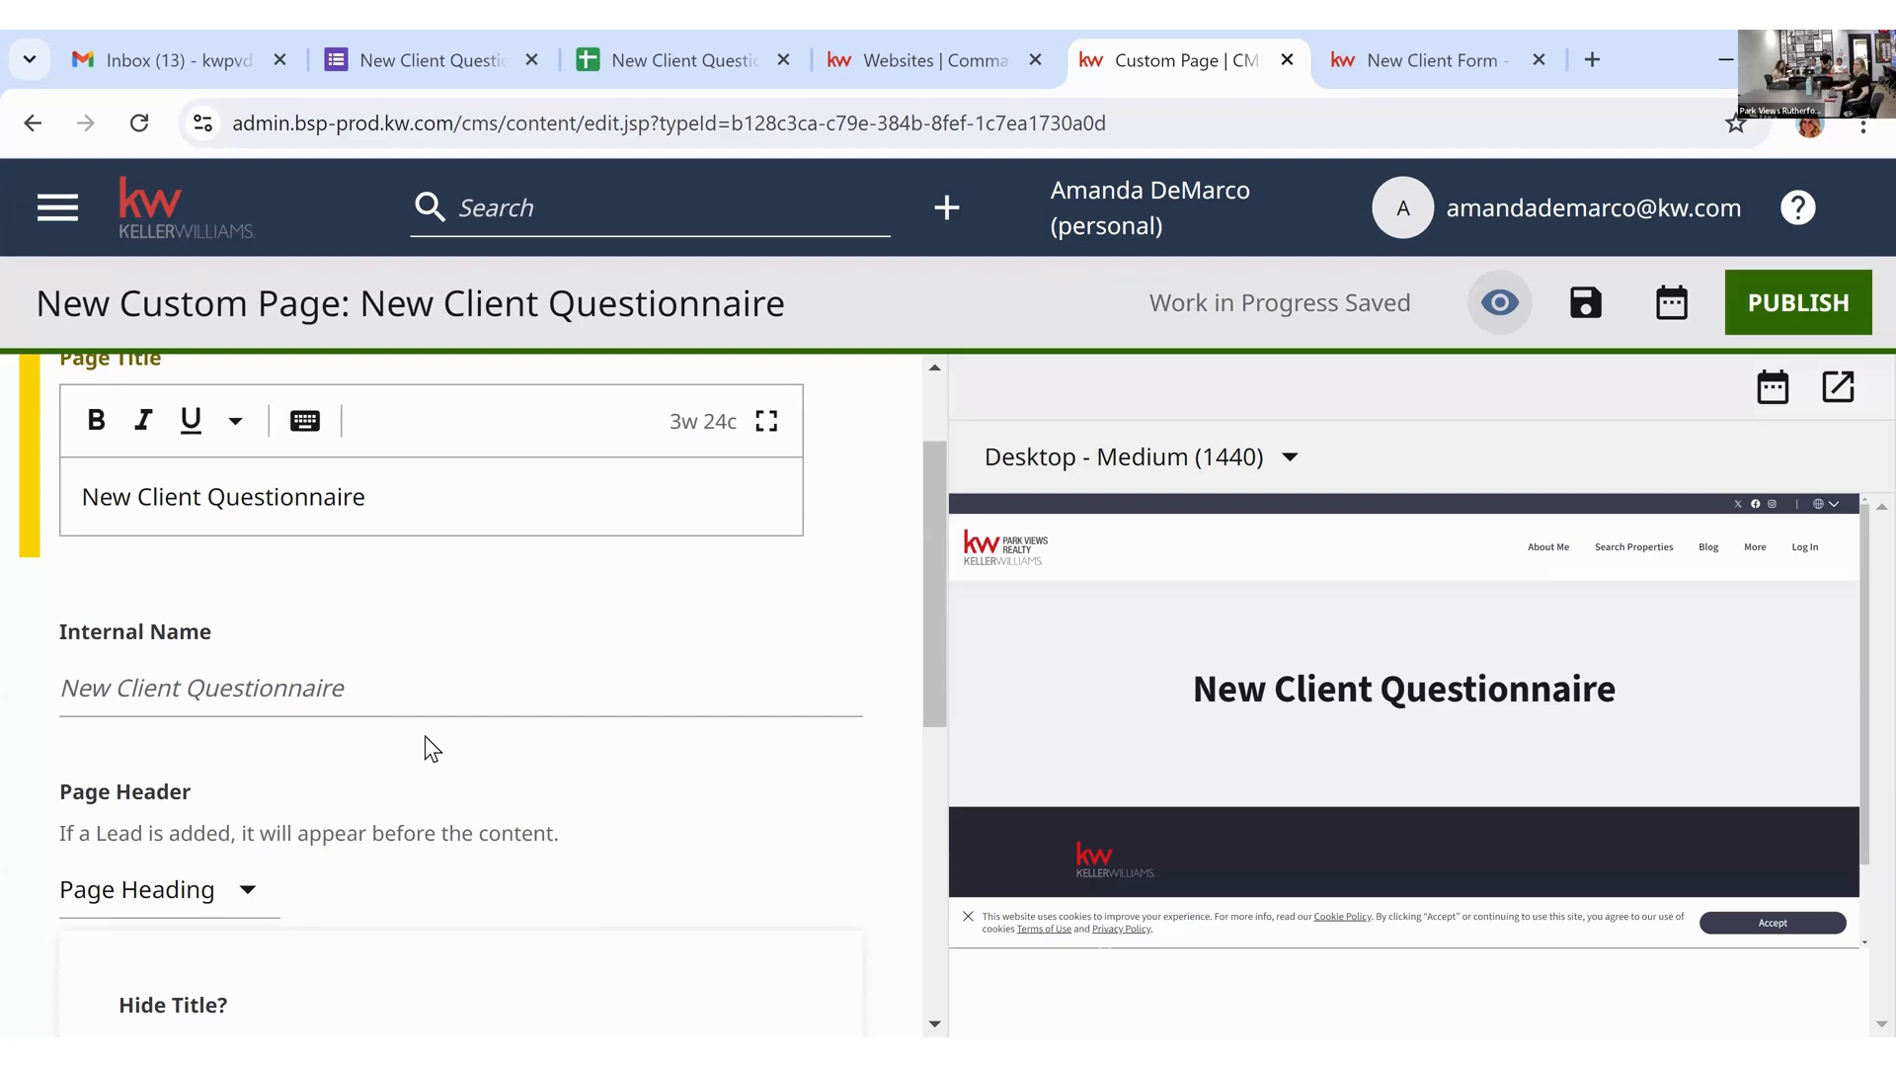
Step: Keep Page Heading as the page header and scroll down to Page Contents
scroll(426, 737, down, 1)
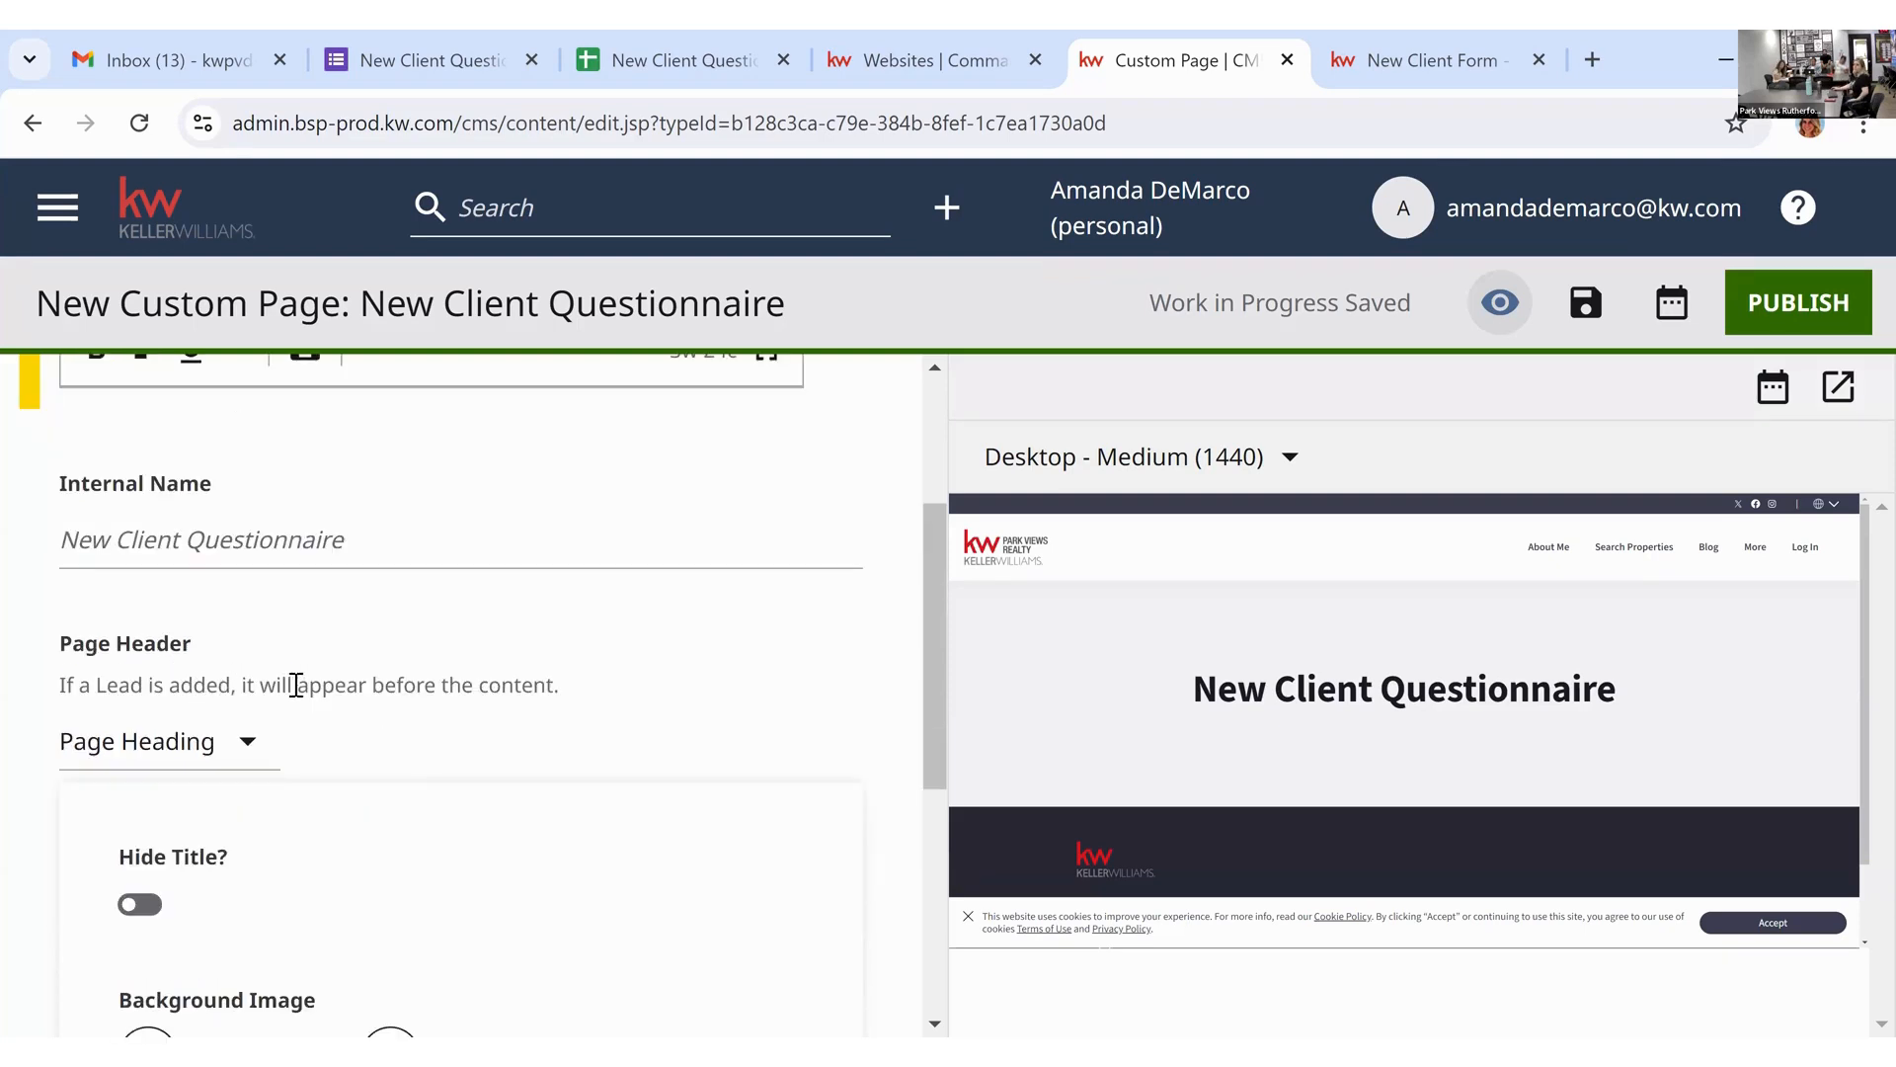
scroll(277, 745, down, 1)
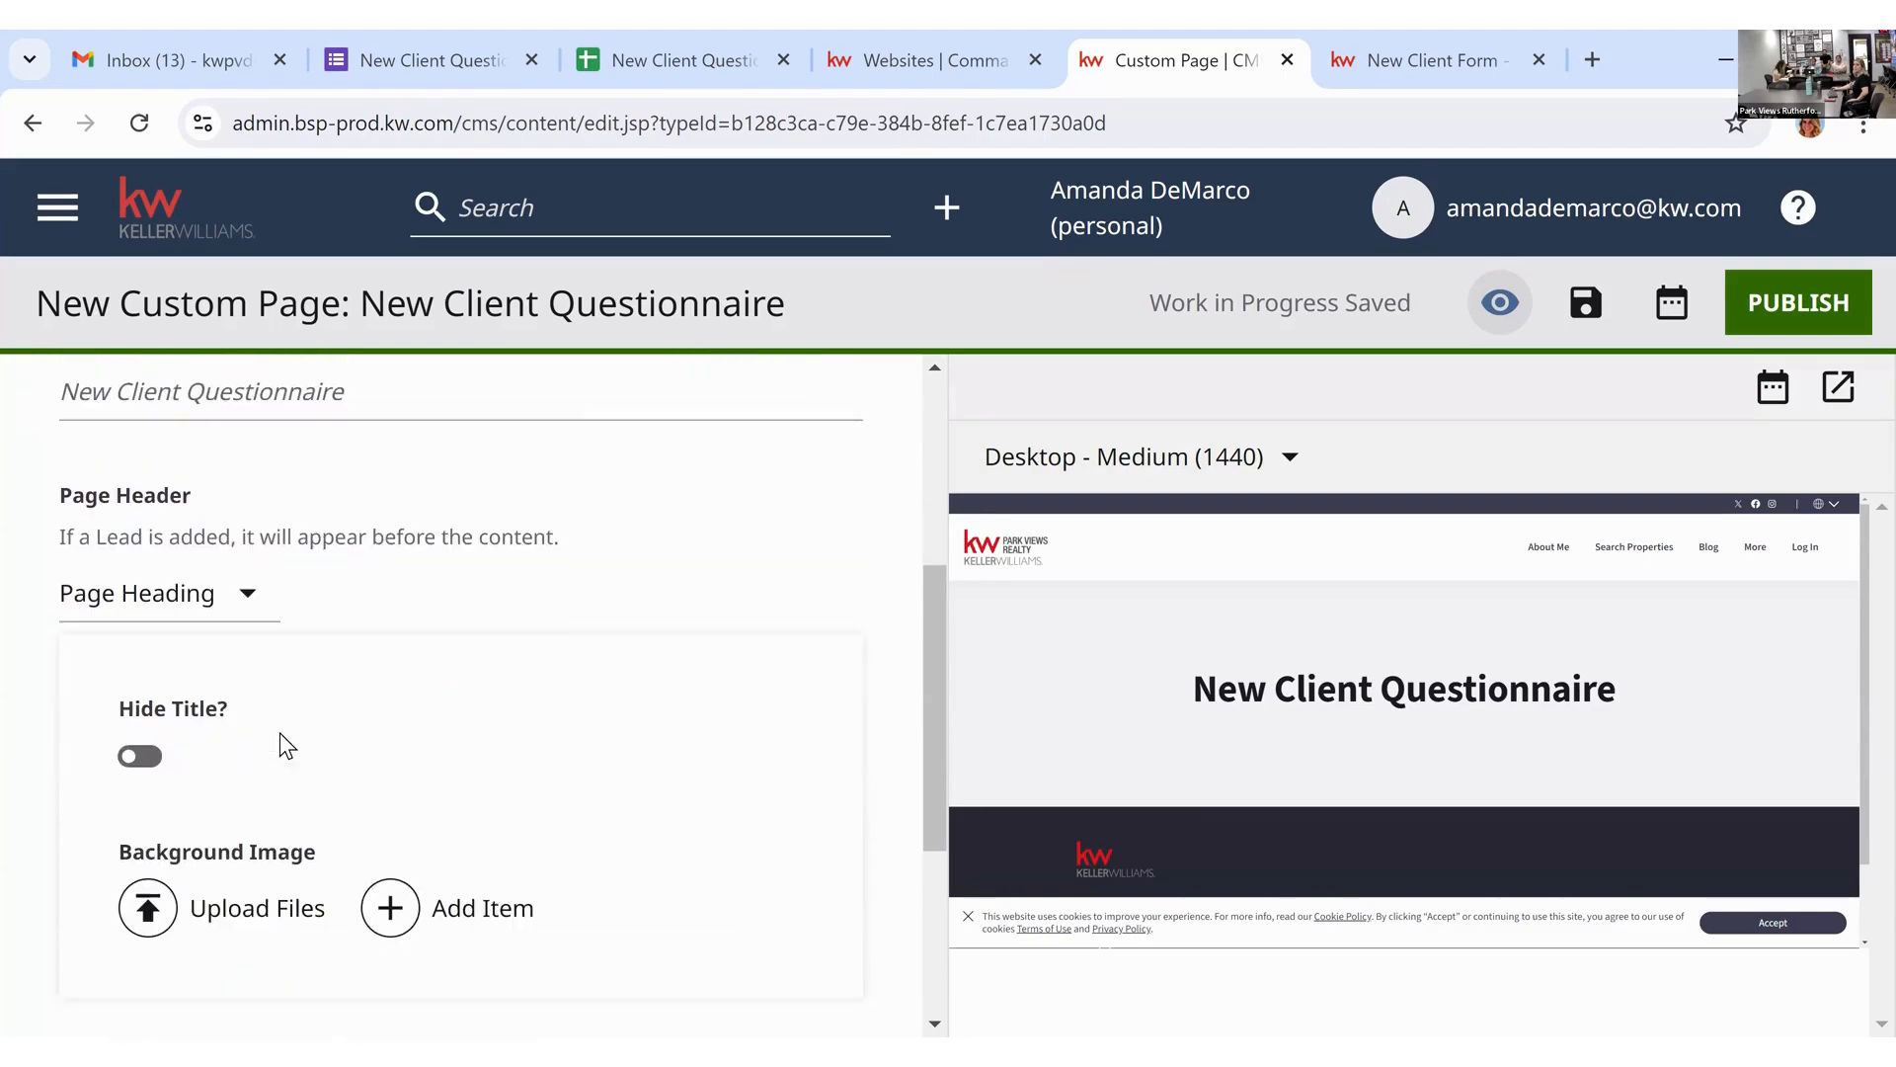
click(268, 595)
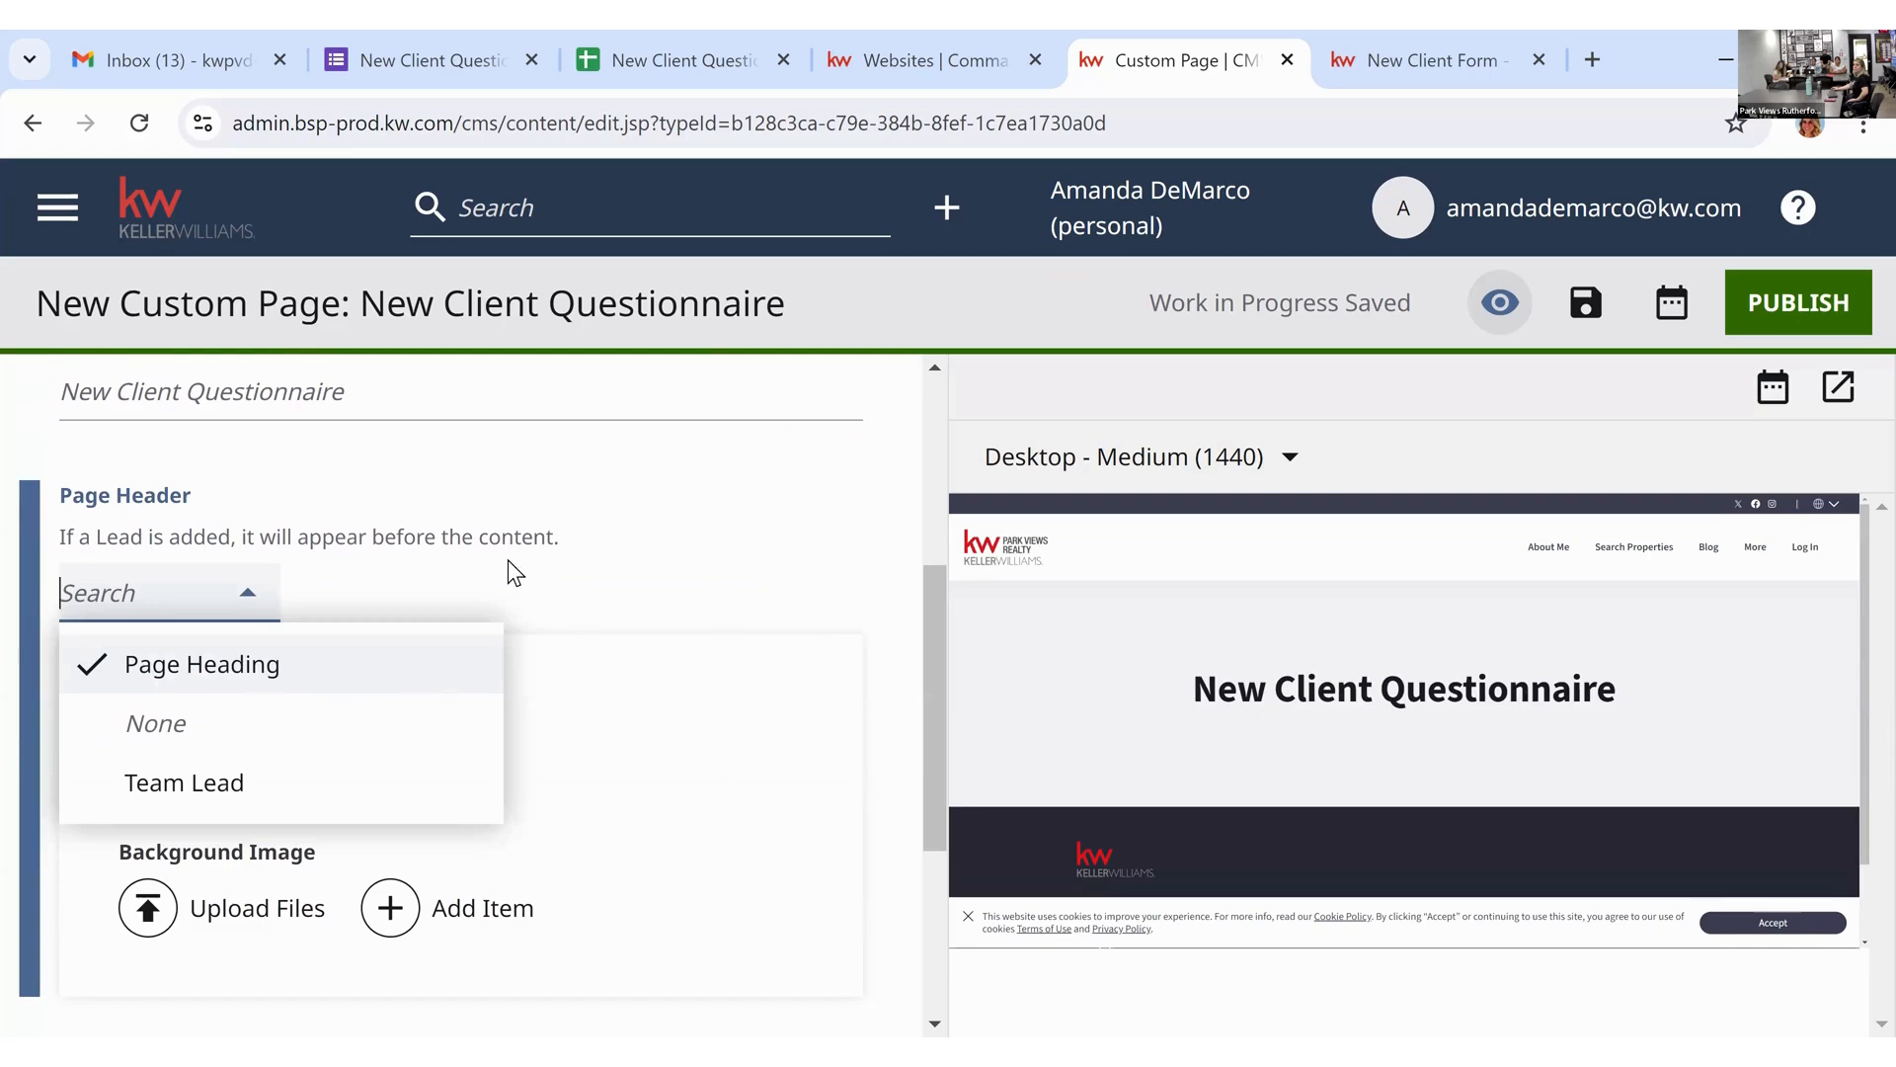
click(220, 593)
scroll(436, 674, down, 4)
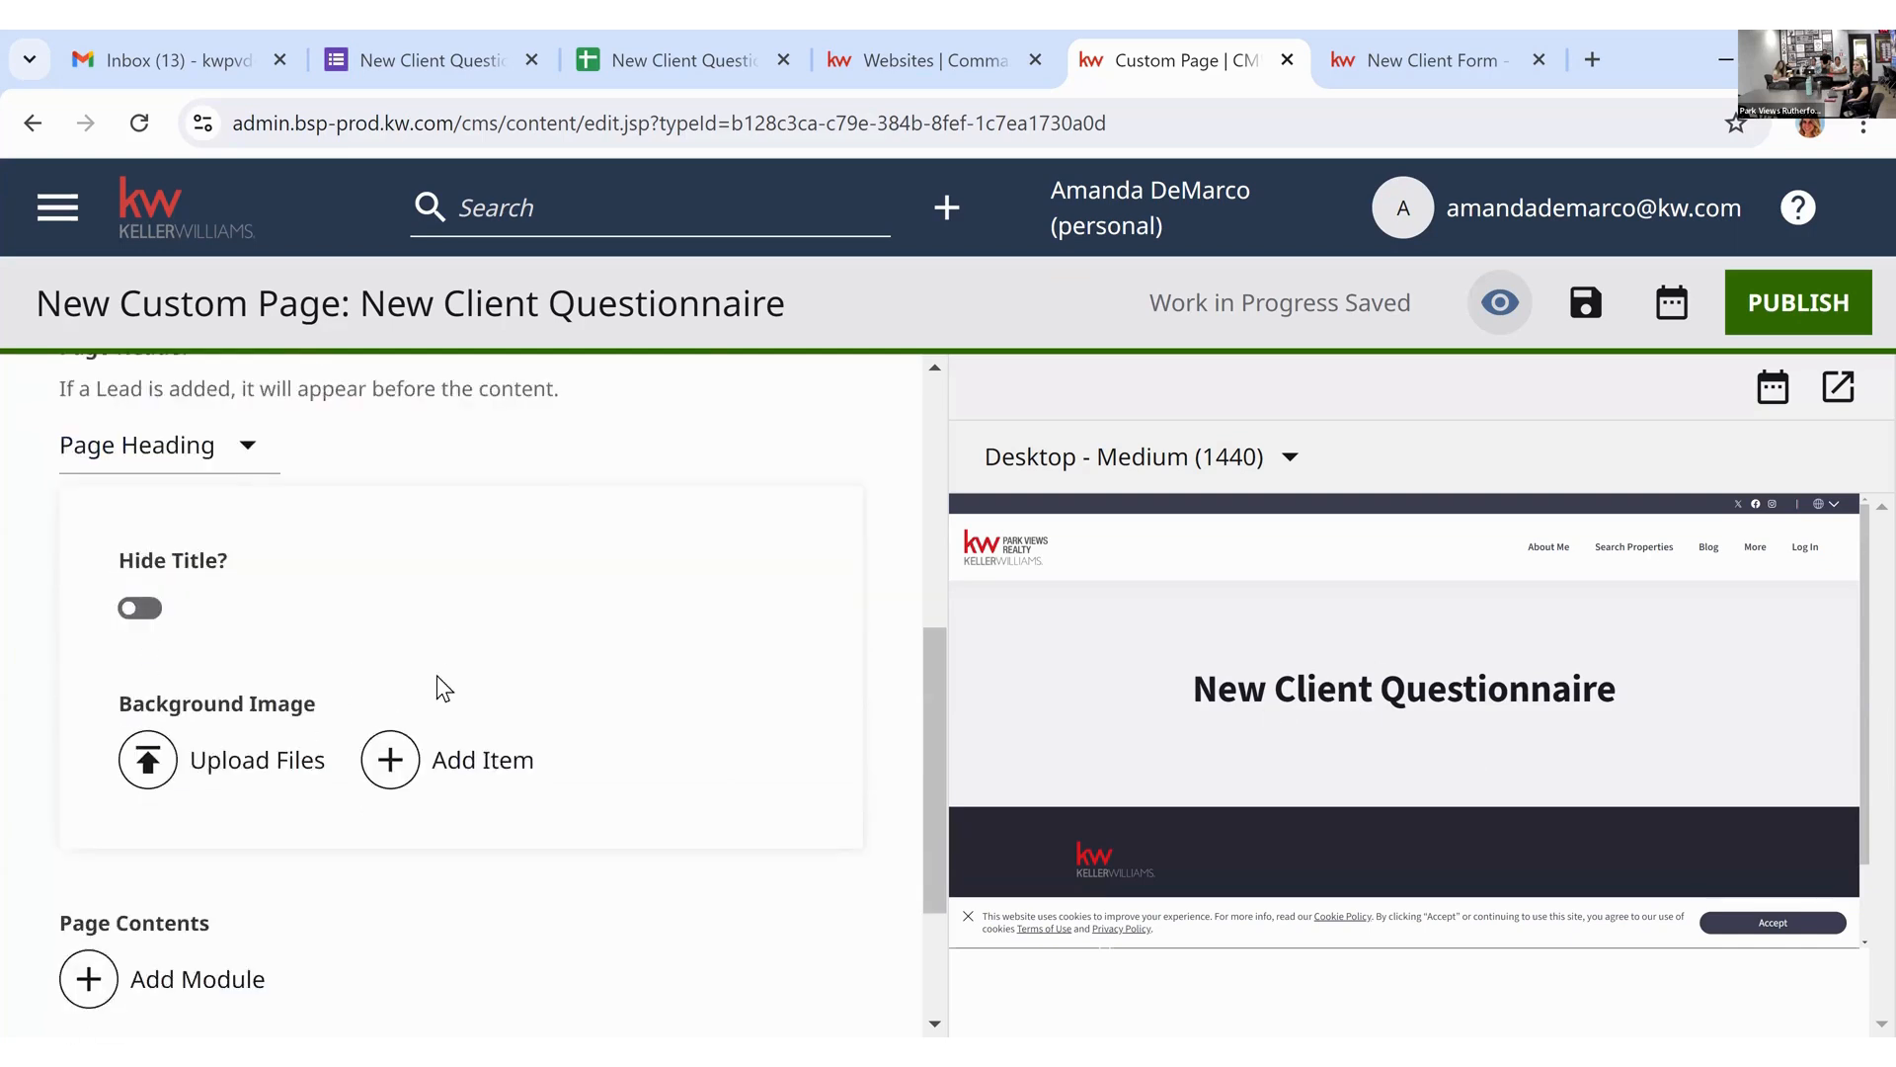
scroll(430, 676, up, 2)
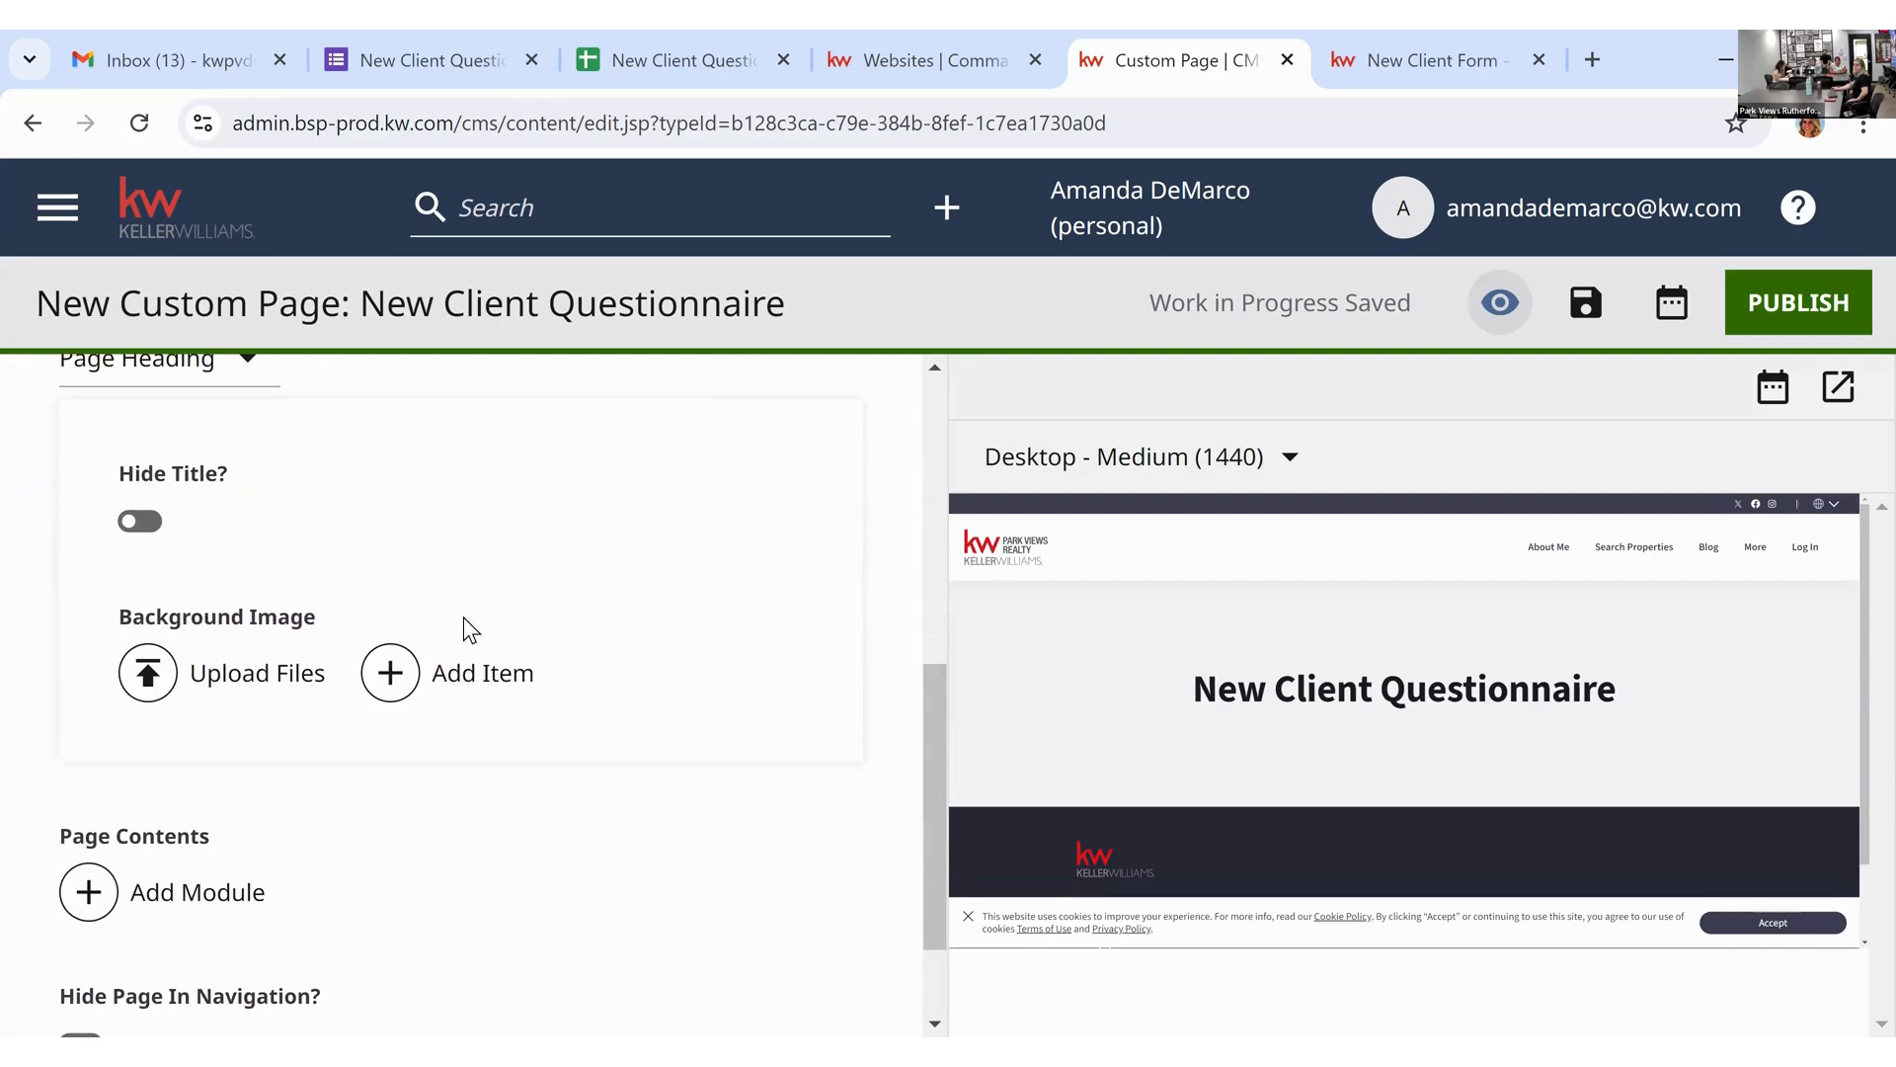
scroll(407, 703, down, 2)
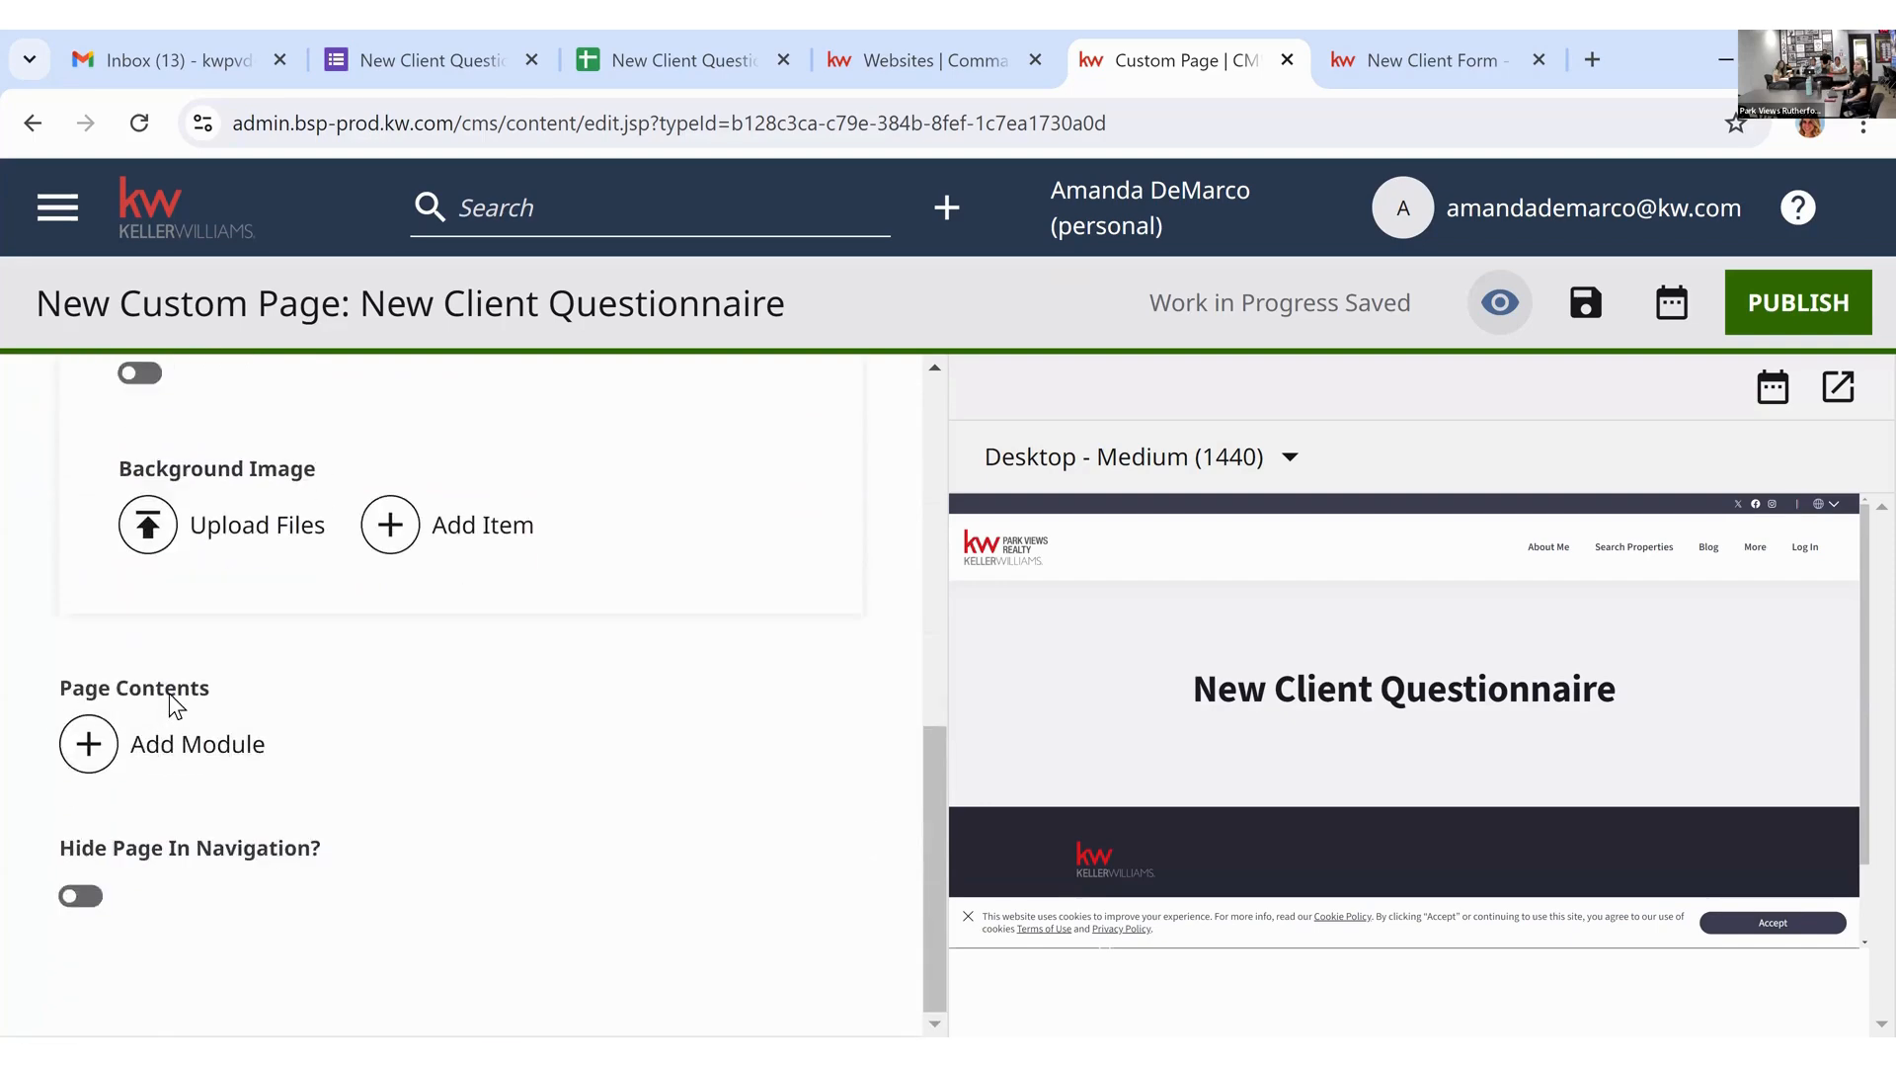
Step: Insert a Rich Text Module into the custom page's Page Contents
click(202, 756)
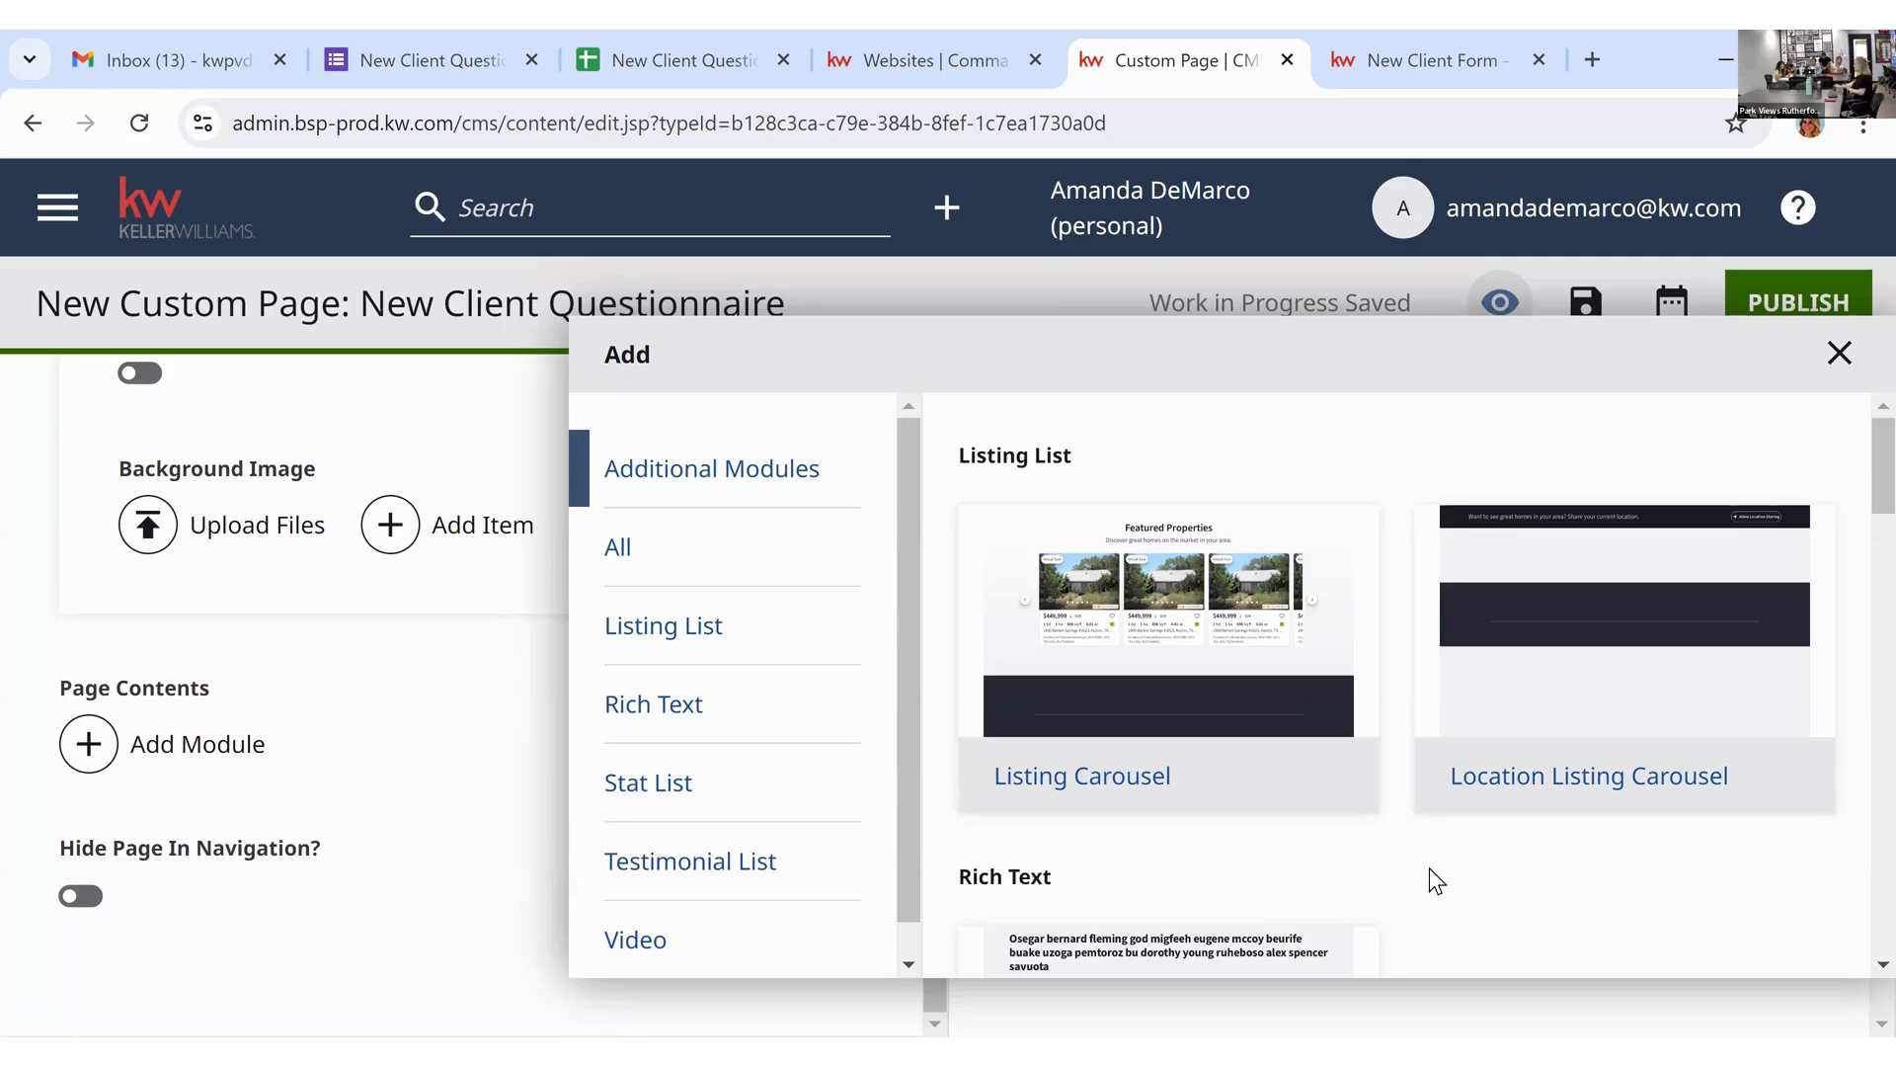
click(640, 707)
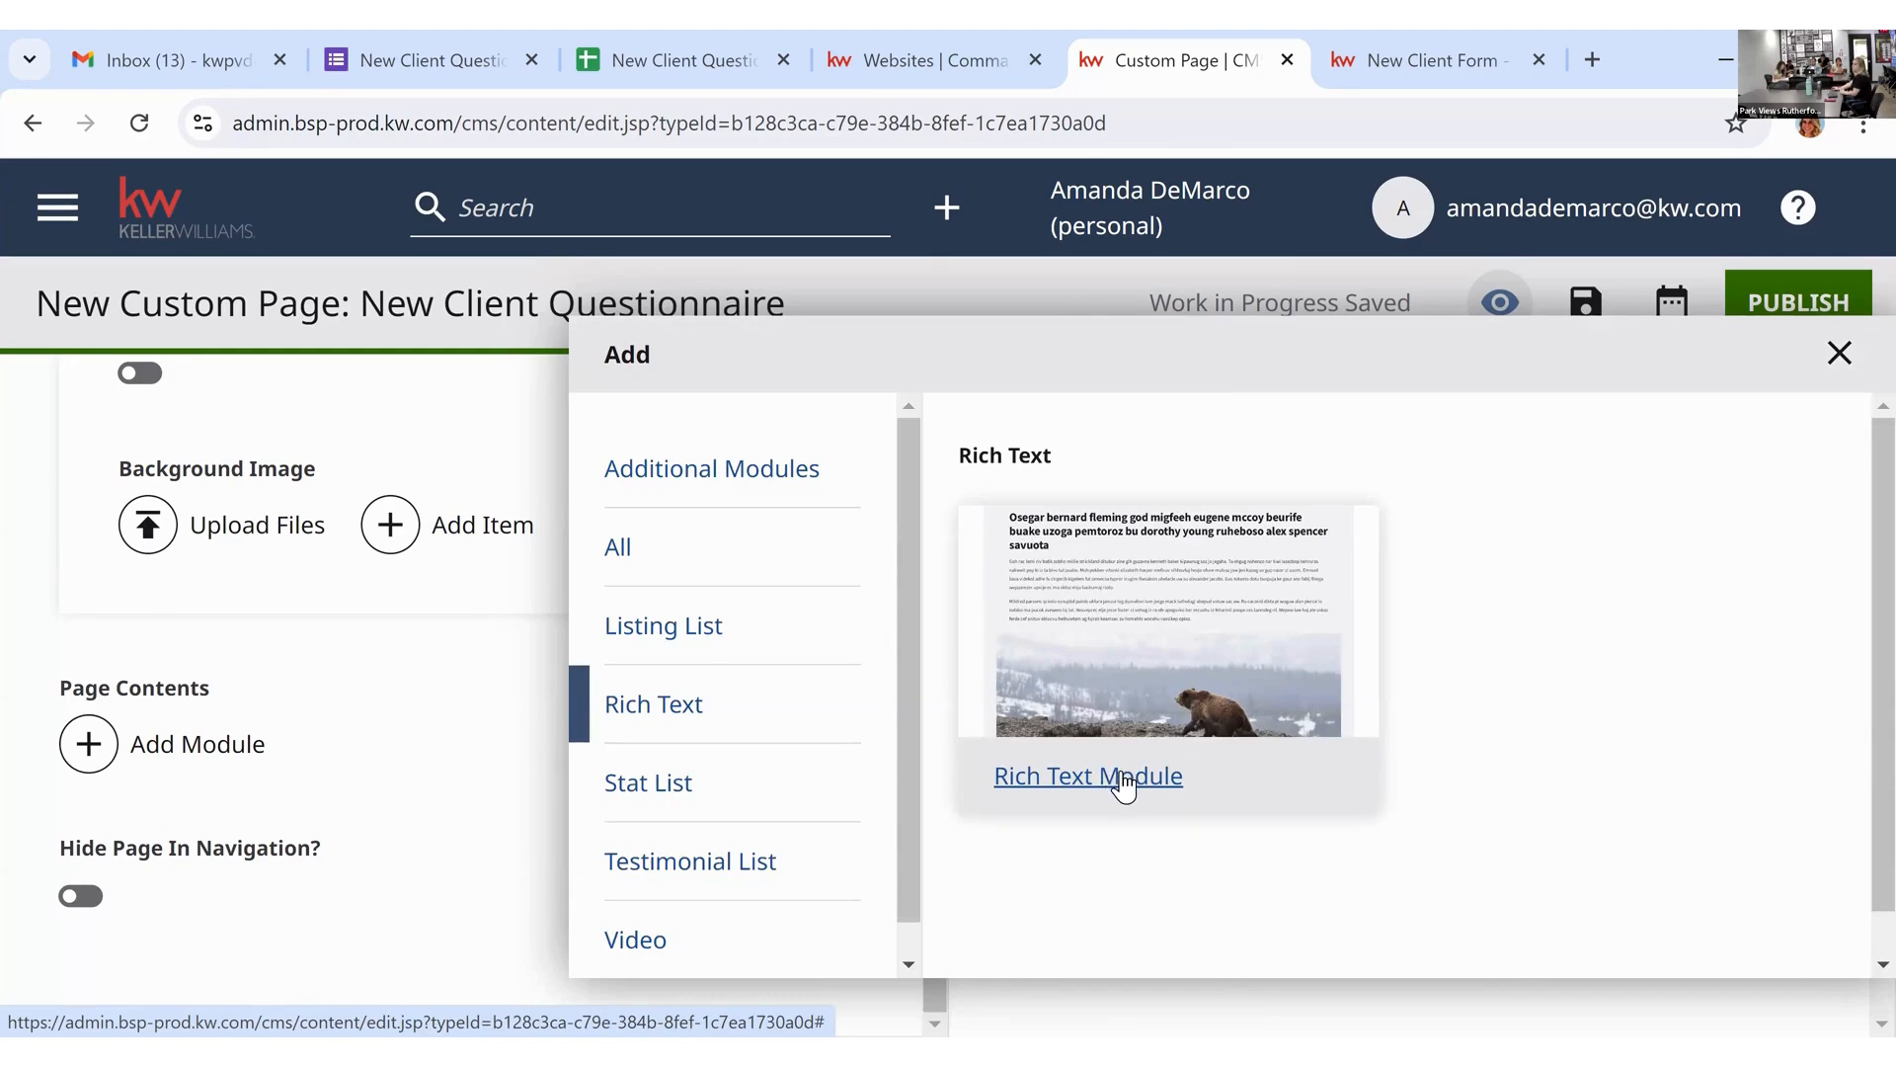
click(1123, 783)
scroll(549, 778, down, 3)
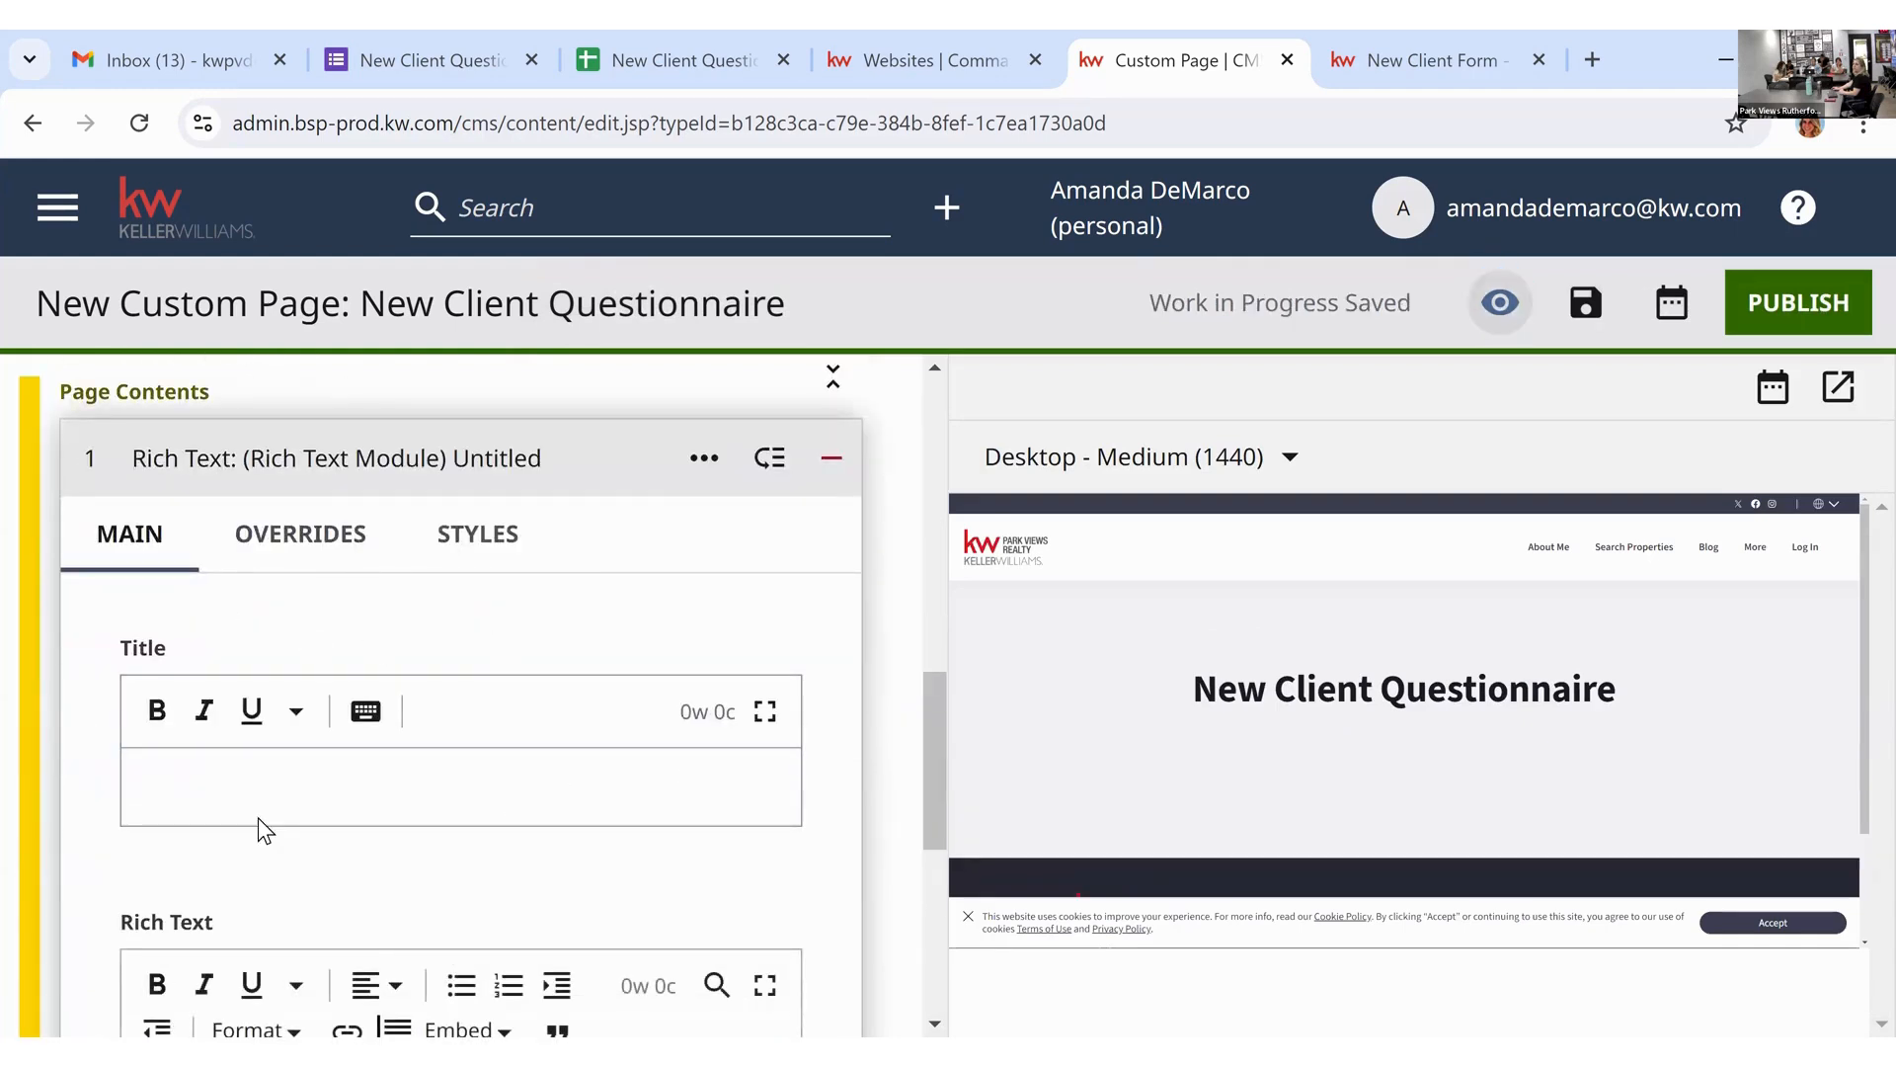
scroll(475, 828, down, 2)
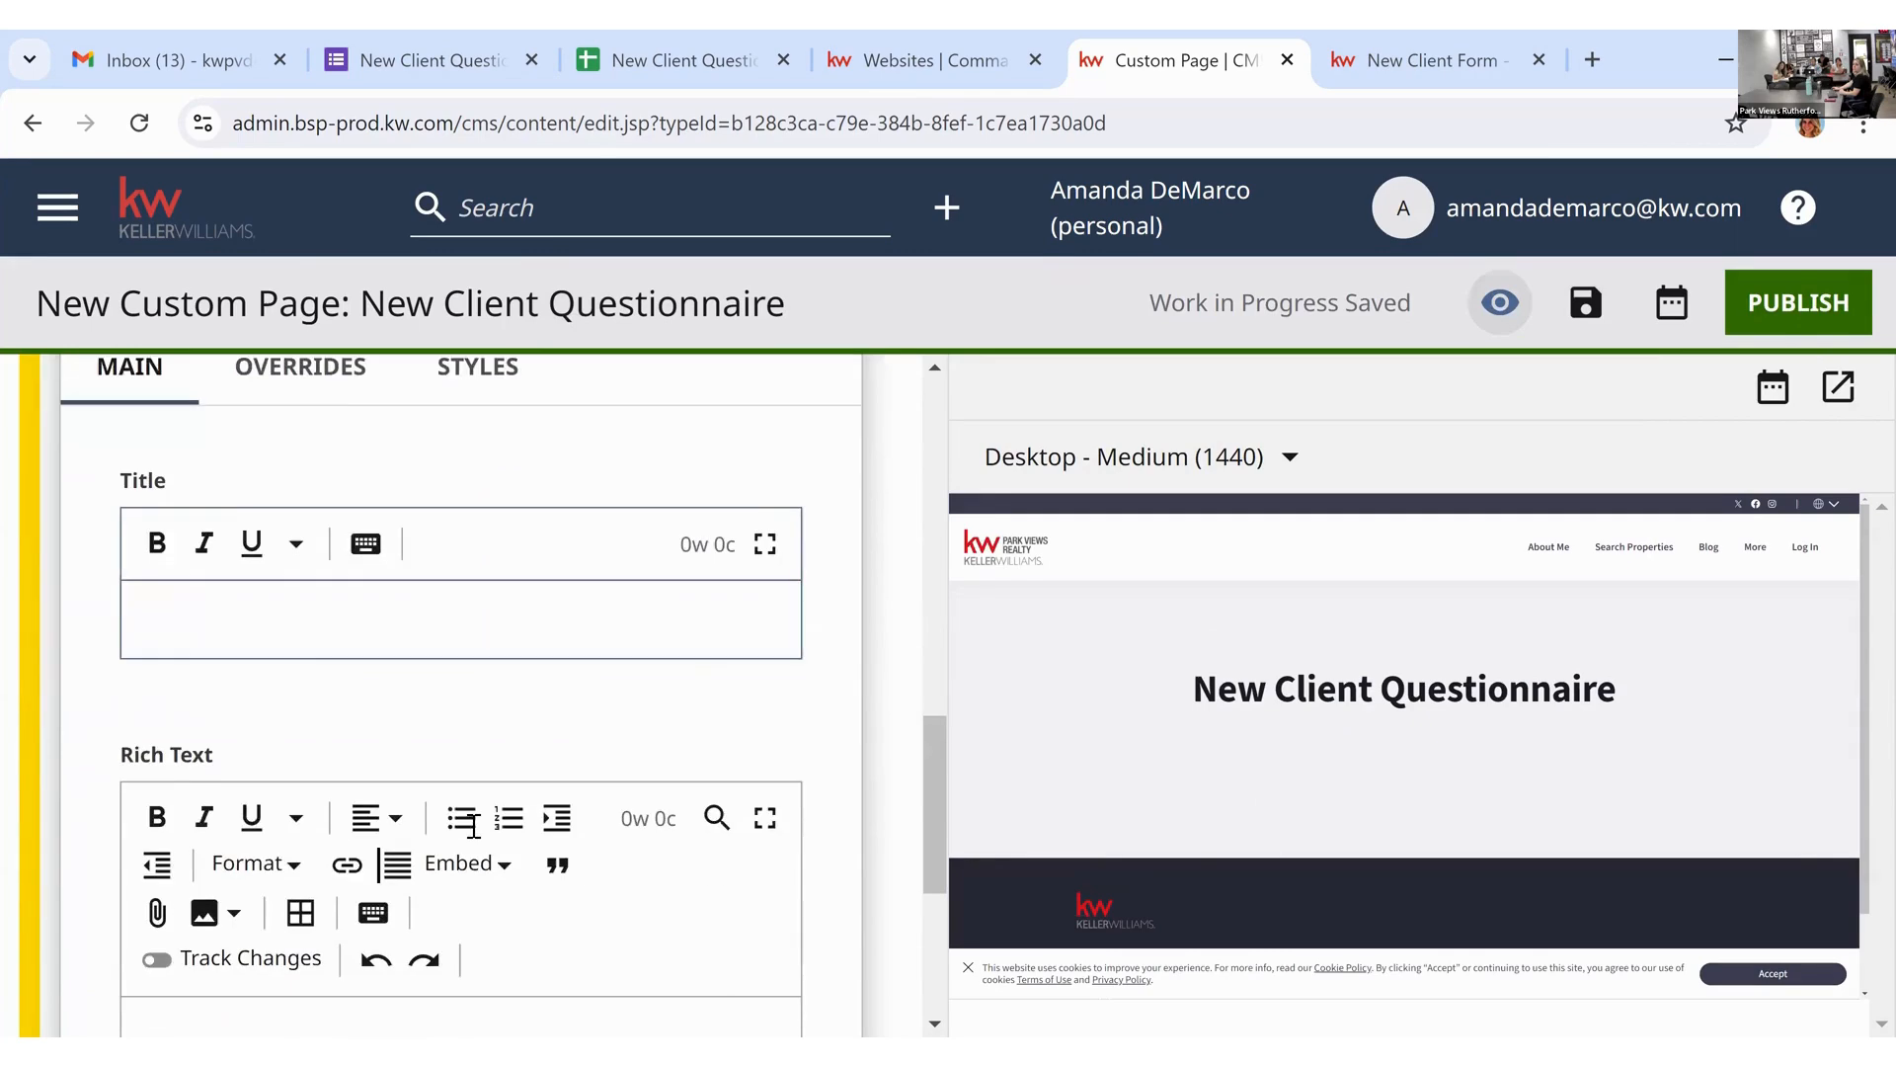
scroll(473, 828, down, 1)
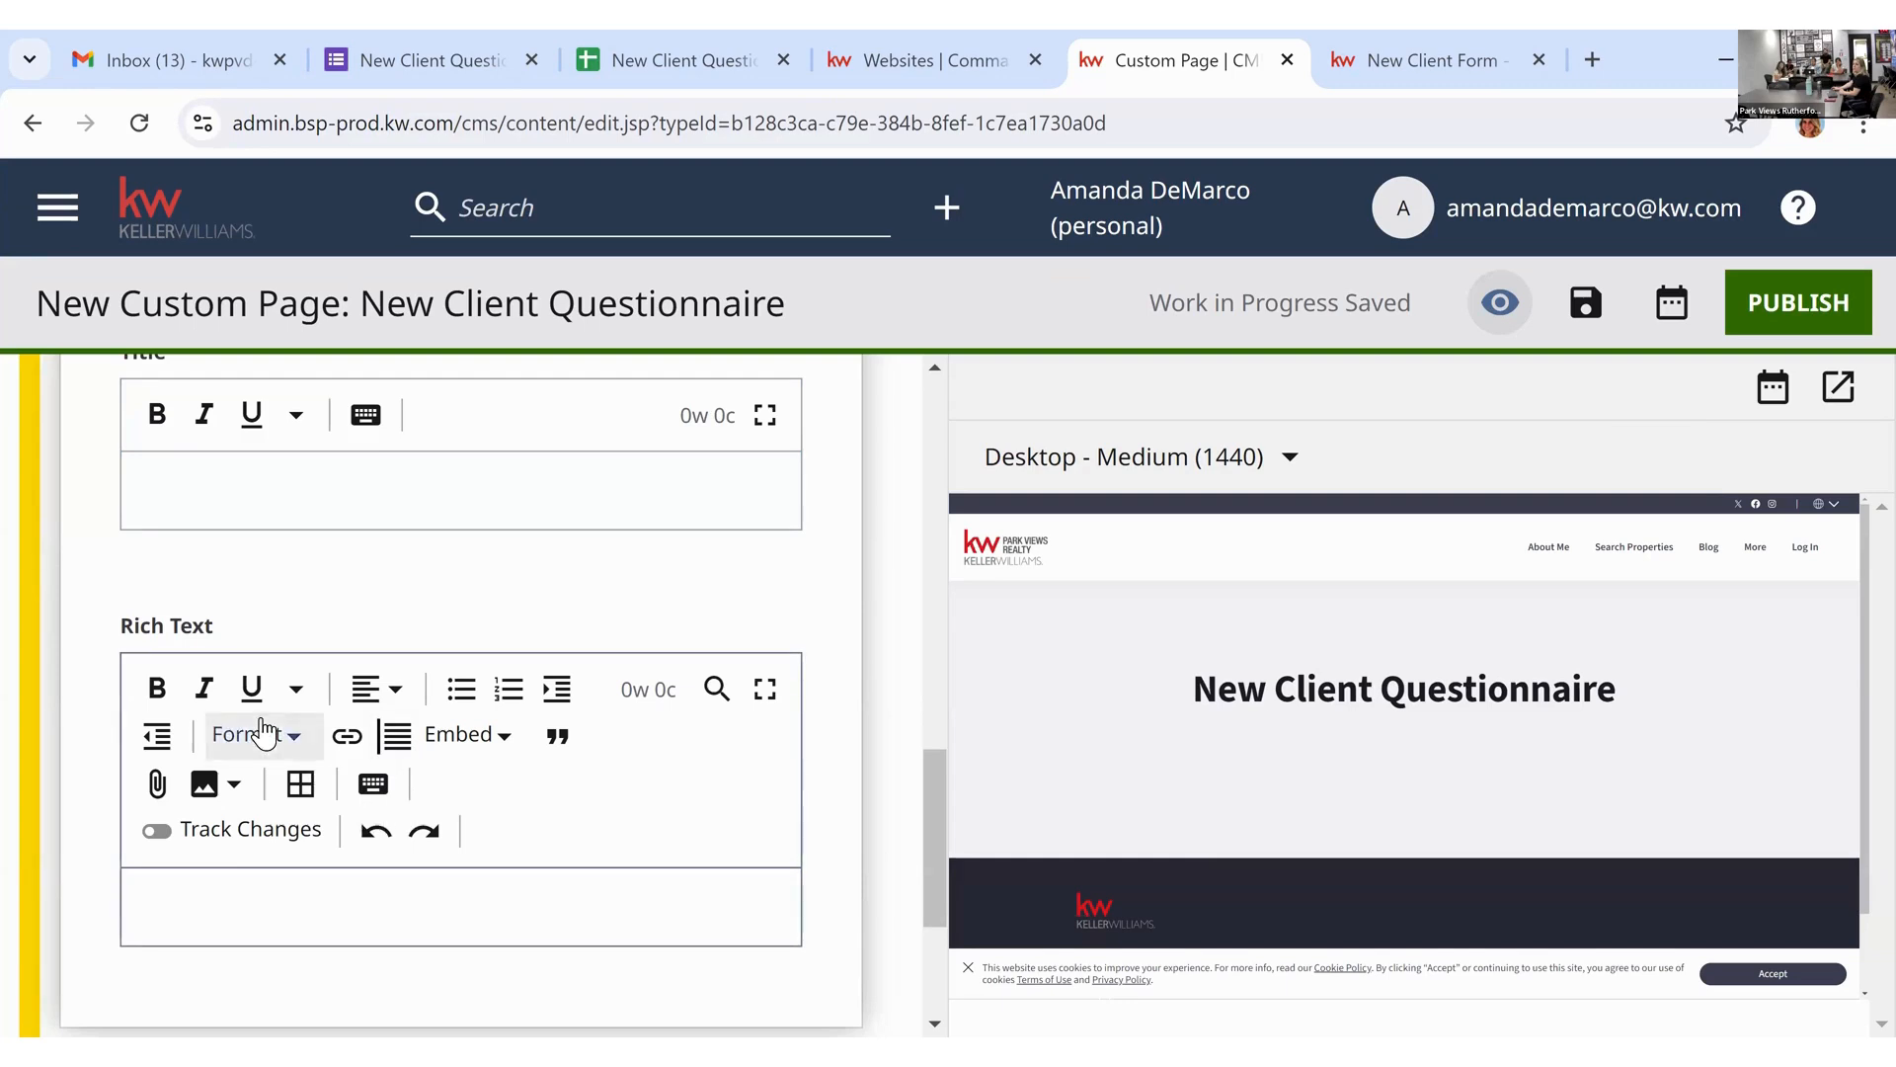
scroll(263, 733, up, 1)
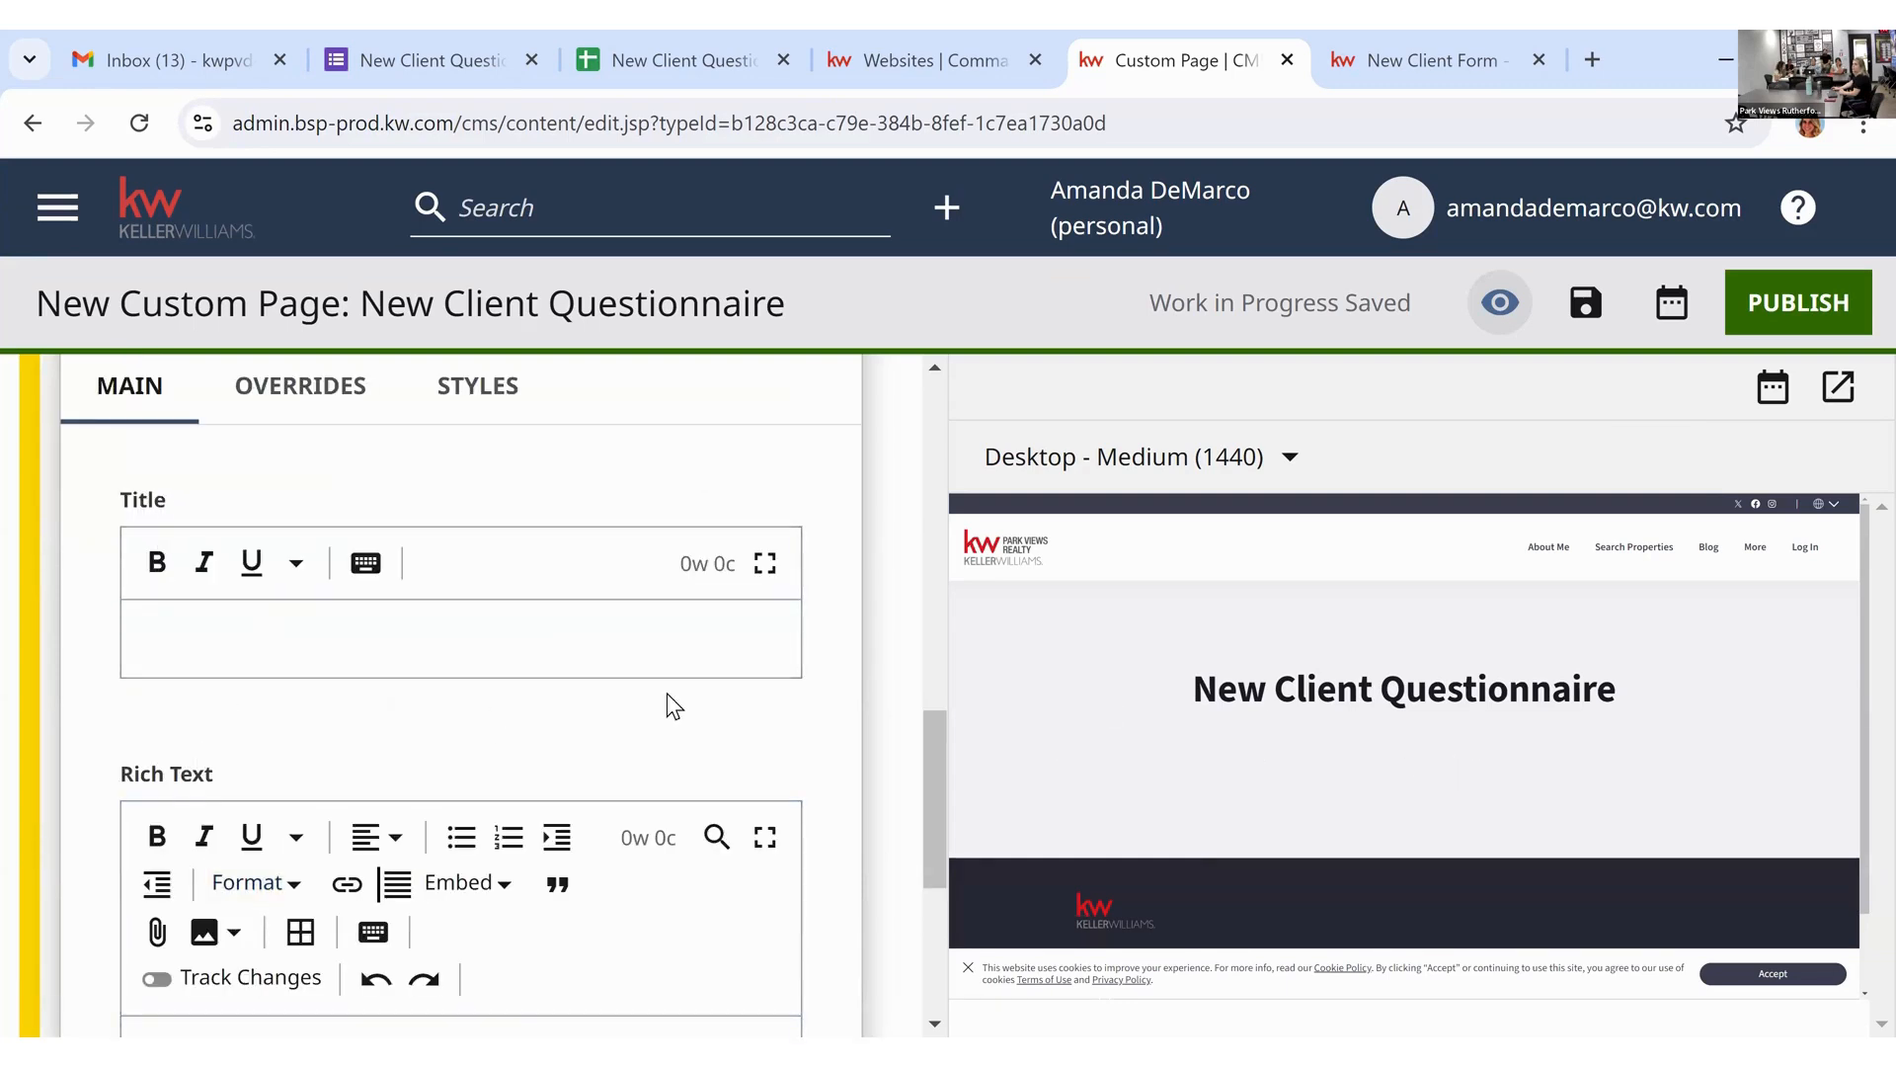
scroll(97, 660, down, 1)
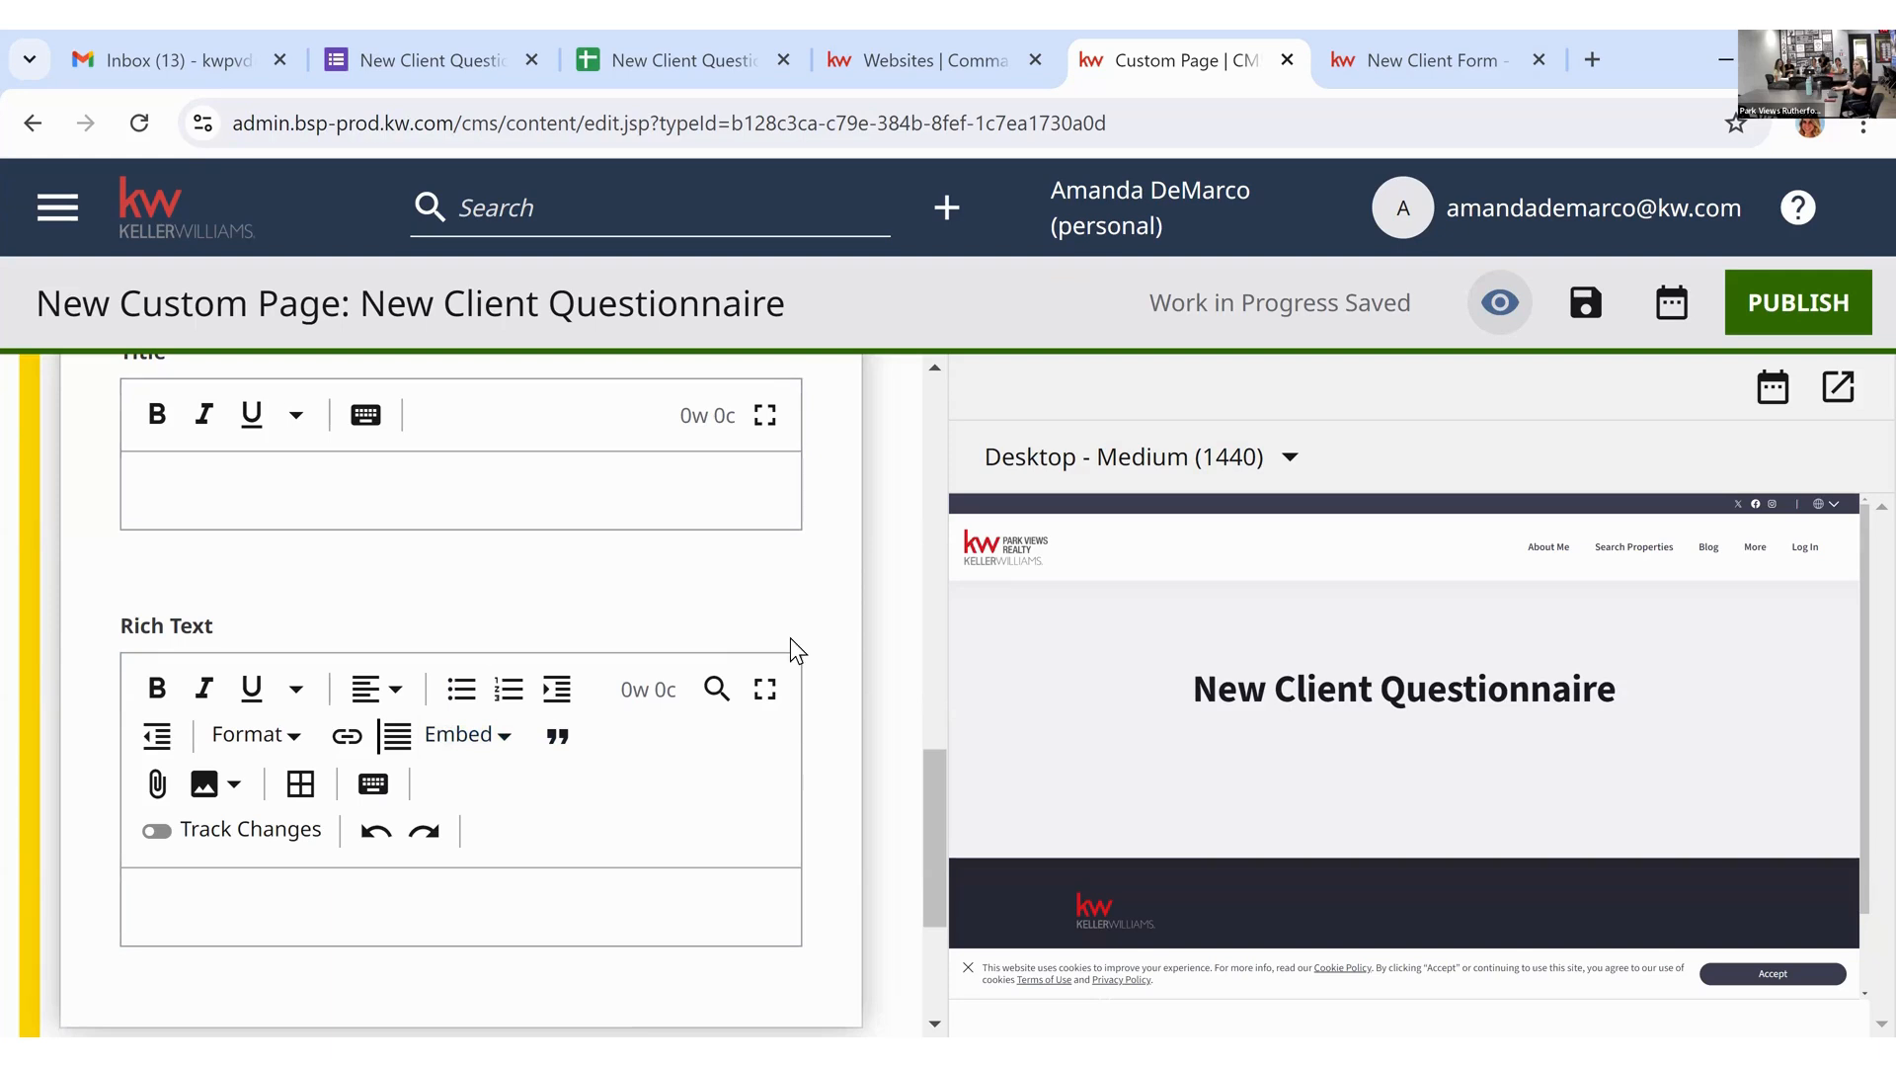
Step: Open the Send form panel for New Client Questionnaire, ready to enter an email recipient
click(471, 62)
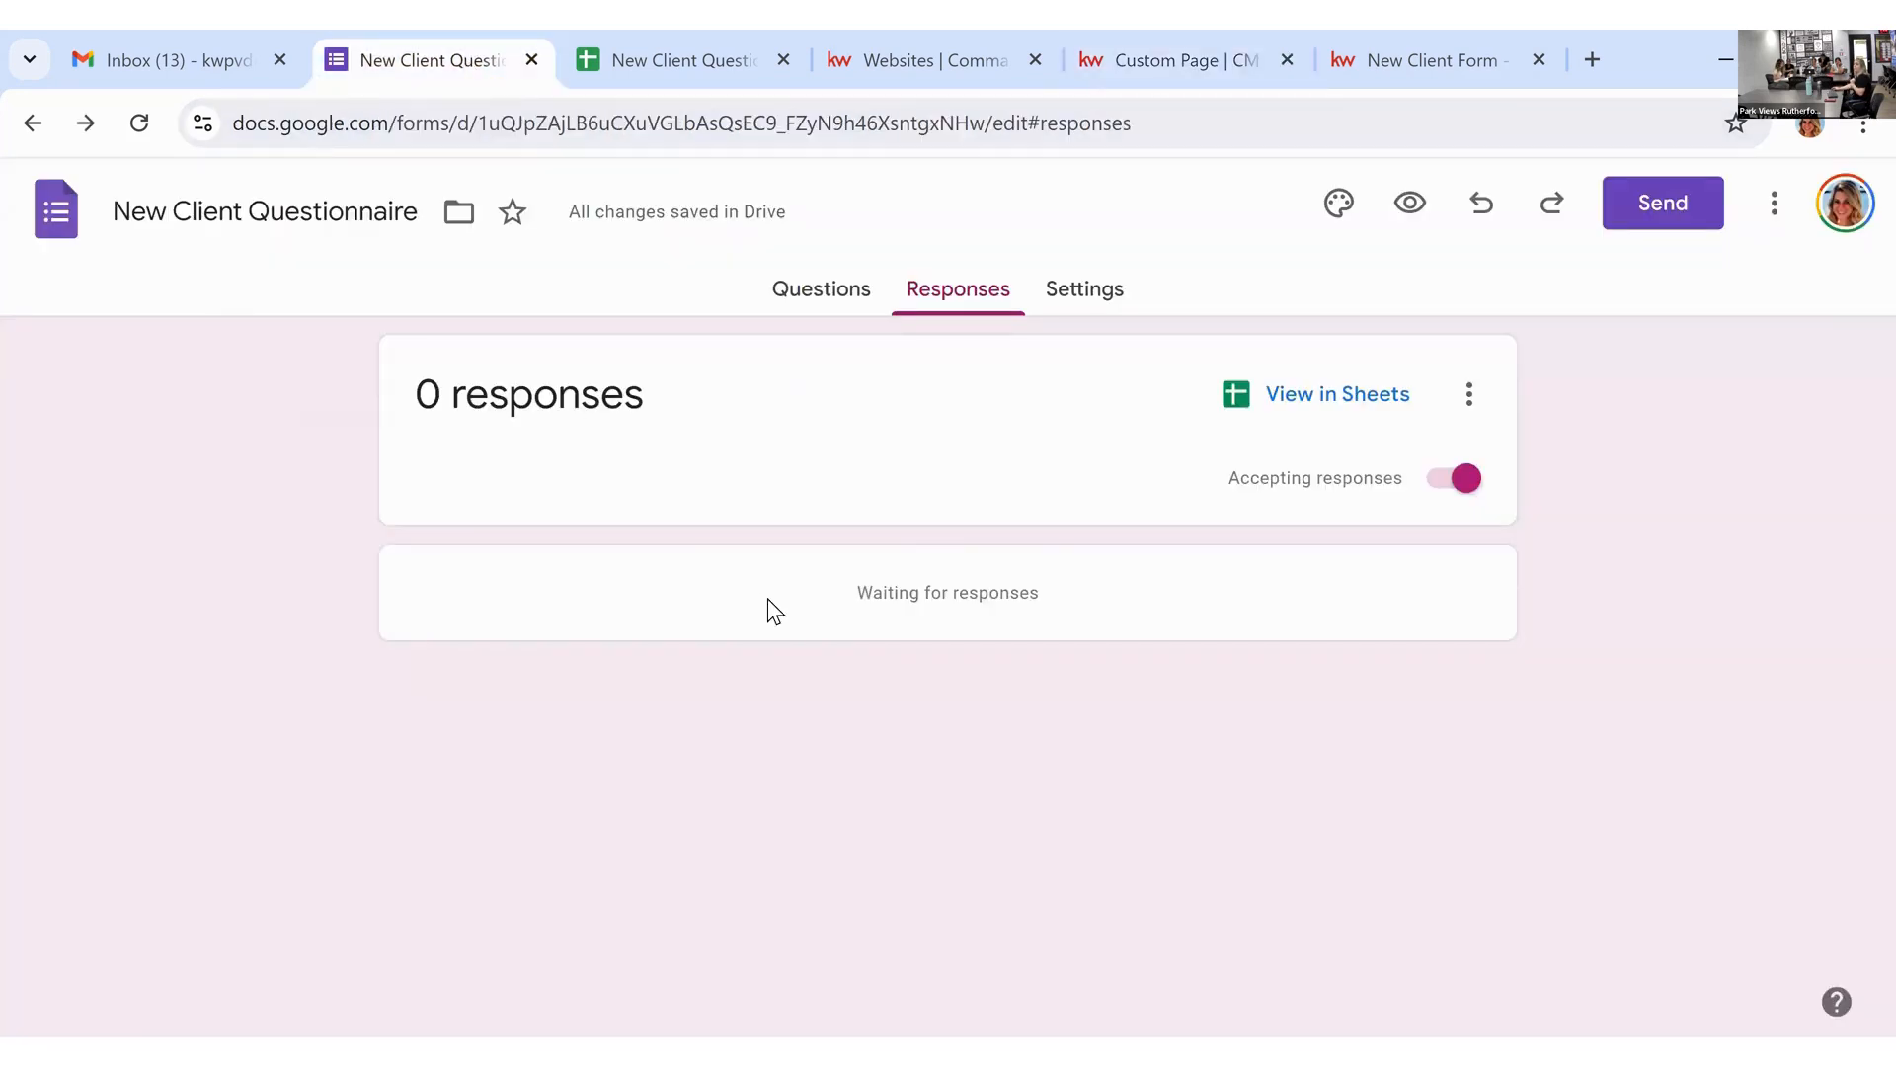
click(1685, 229)
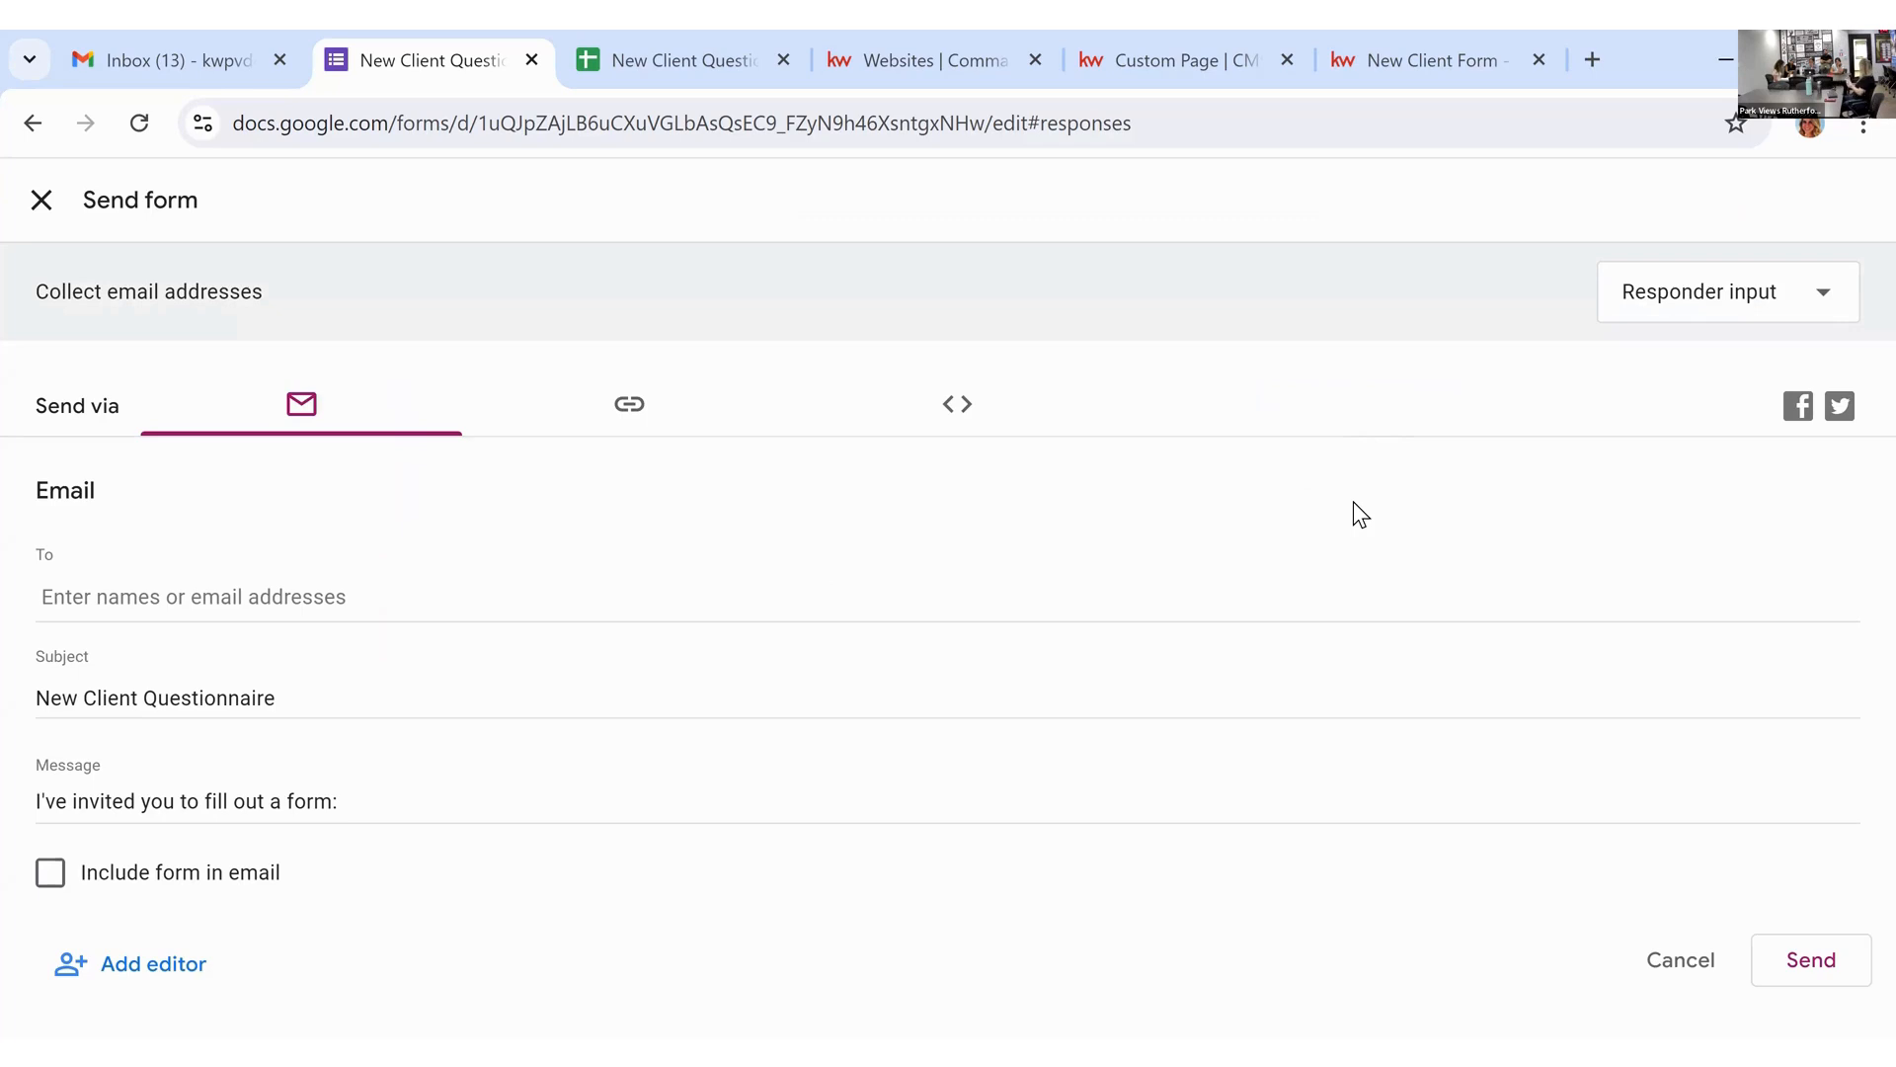
click(660, 596)
Step: Add the suggested contact as the recipient and check the email subject line
text(kwpv)
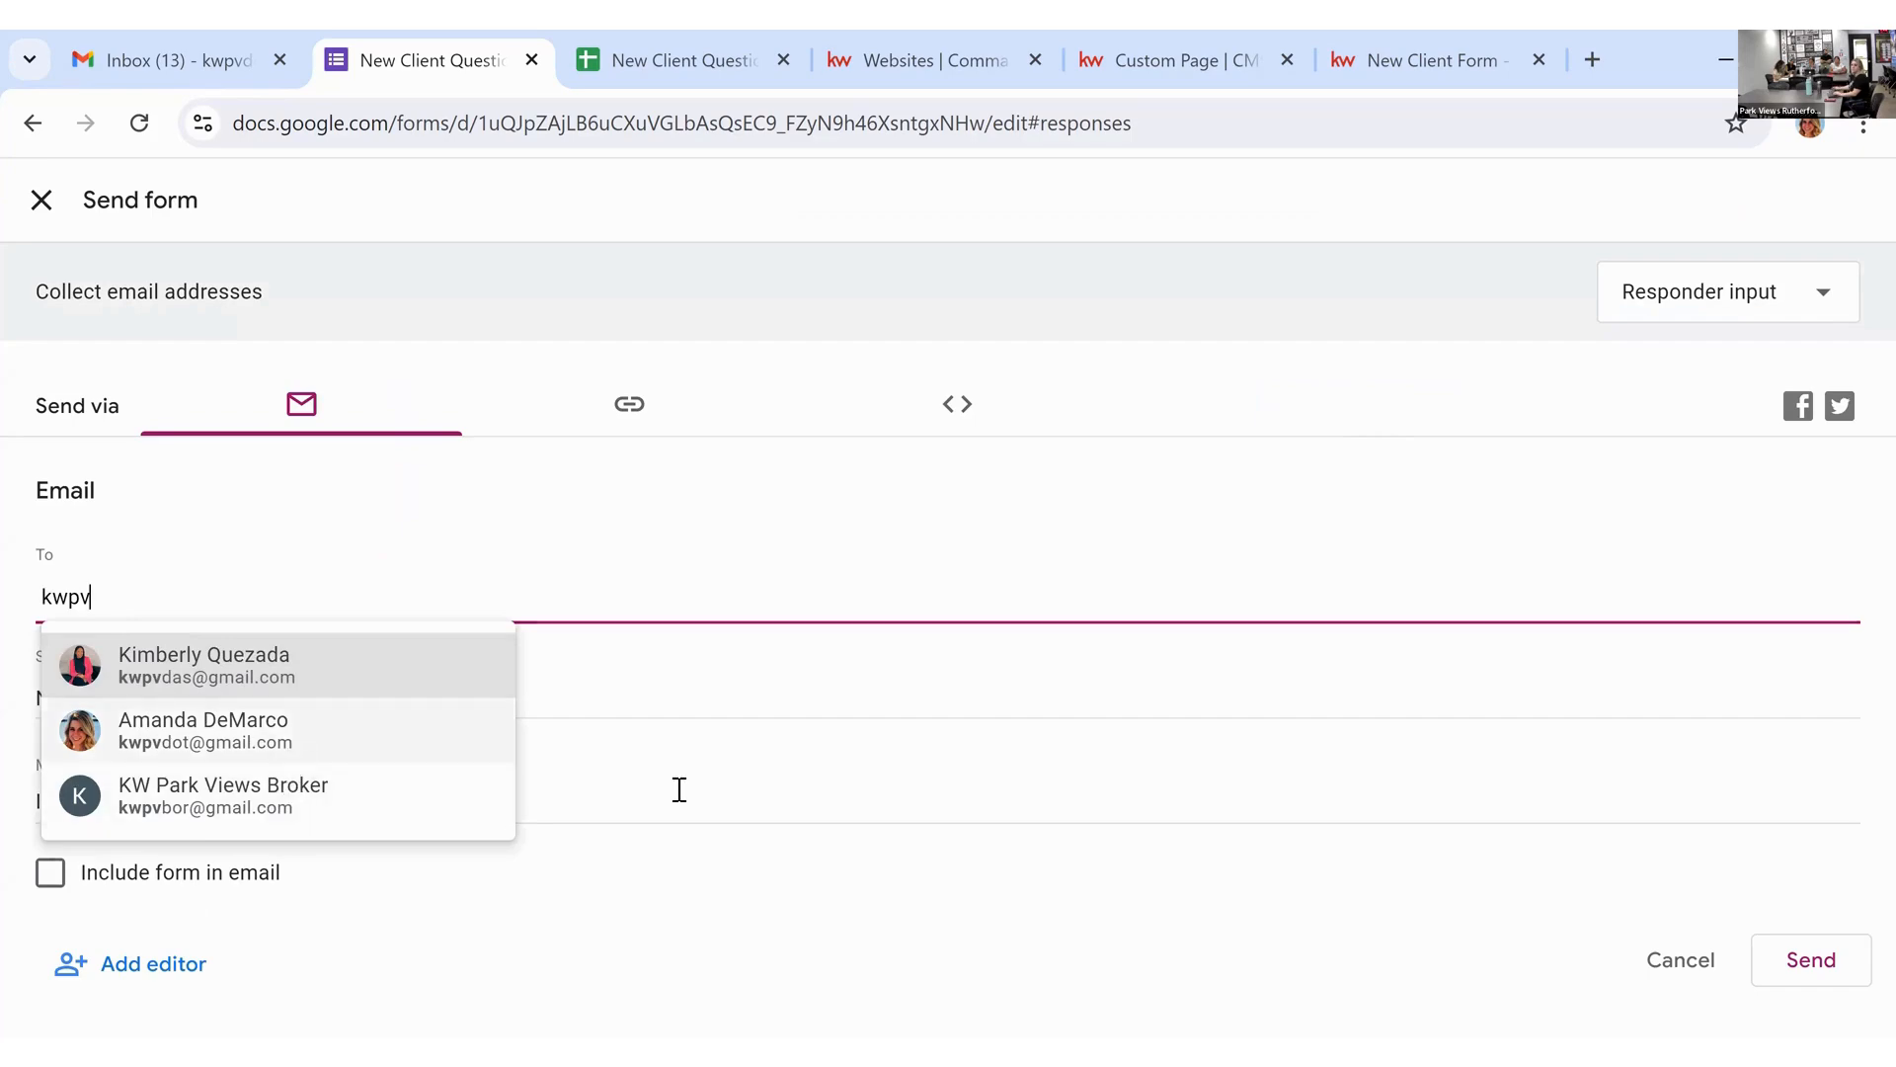
click(494, 736)
click(444, 690)
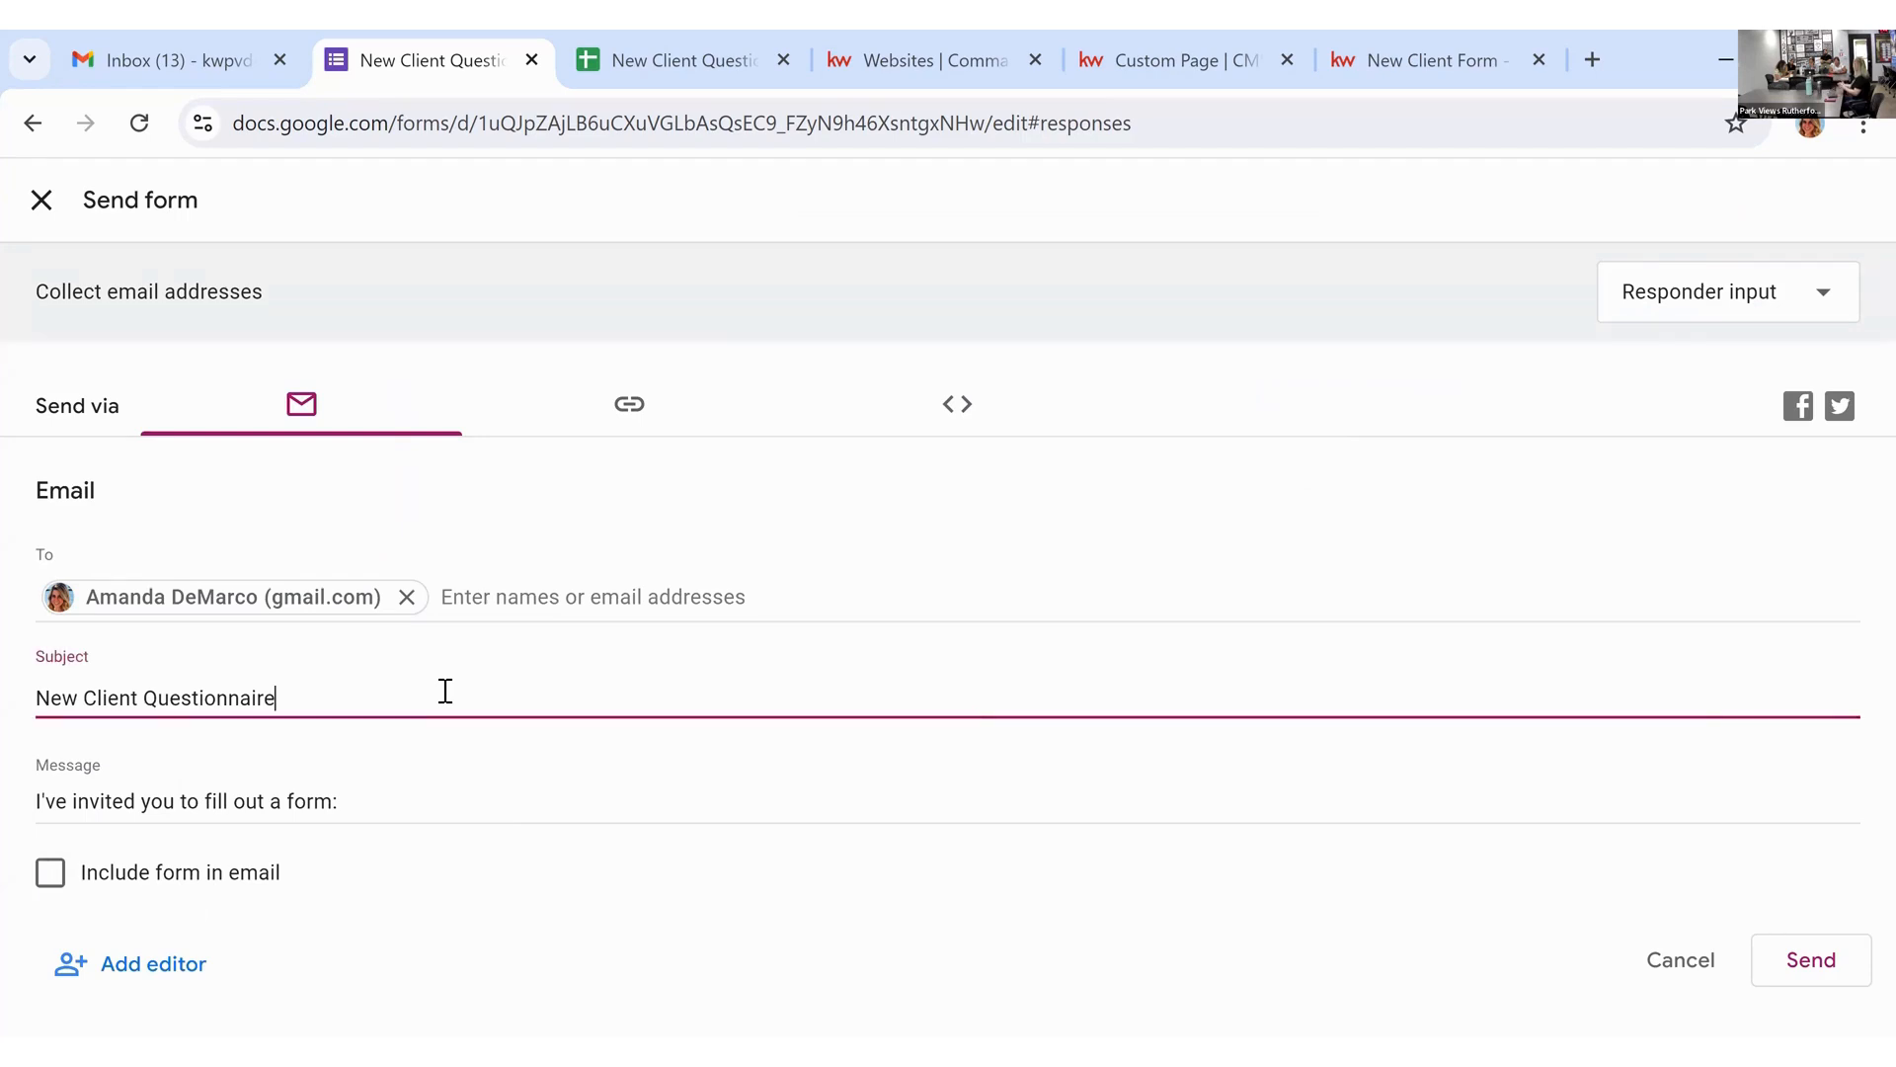
click(408, 799)
Step: Replace the default message with a friendly greeting asking the client to fill out the form
drag(339, 805, 13, 825)
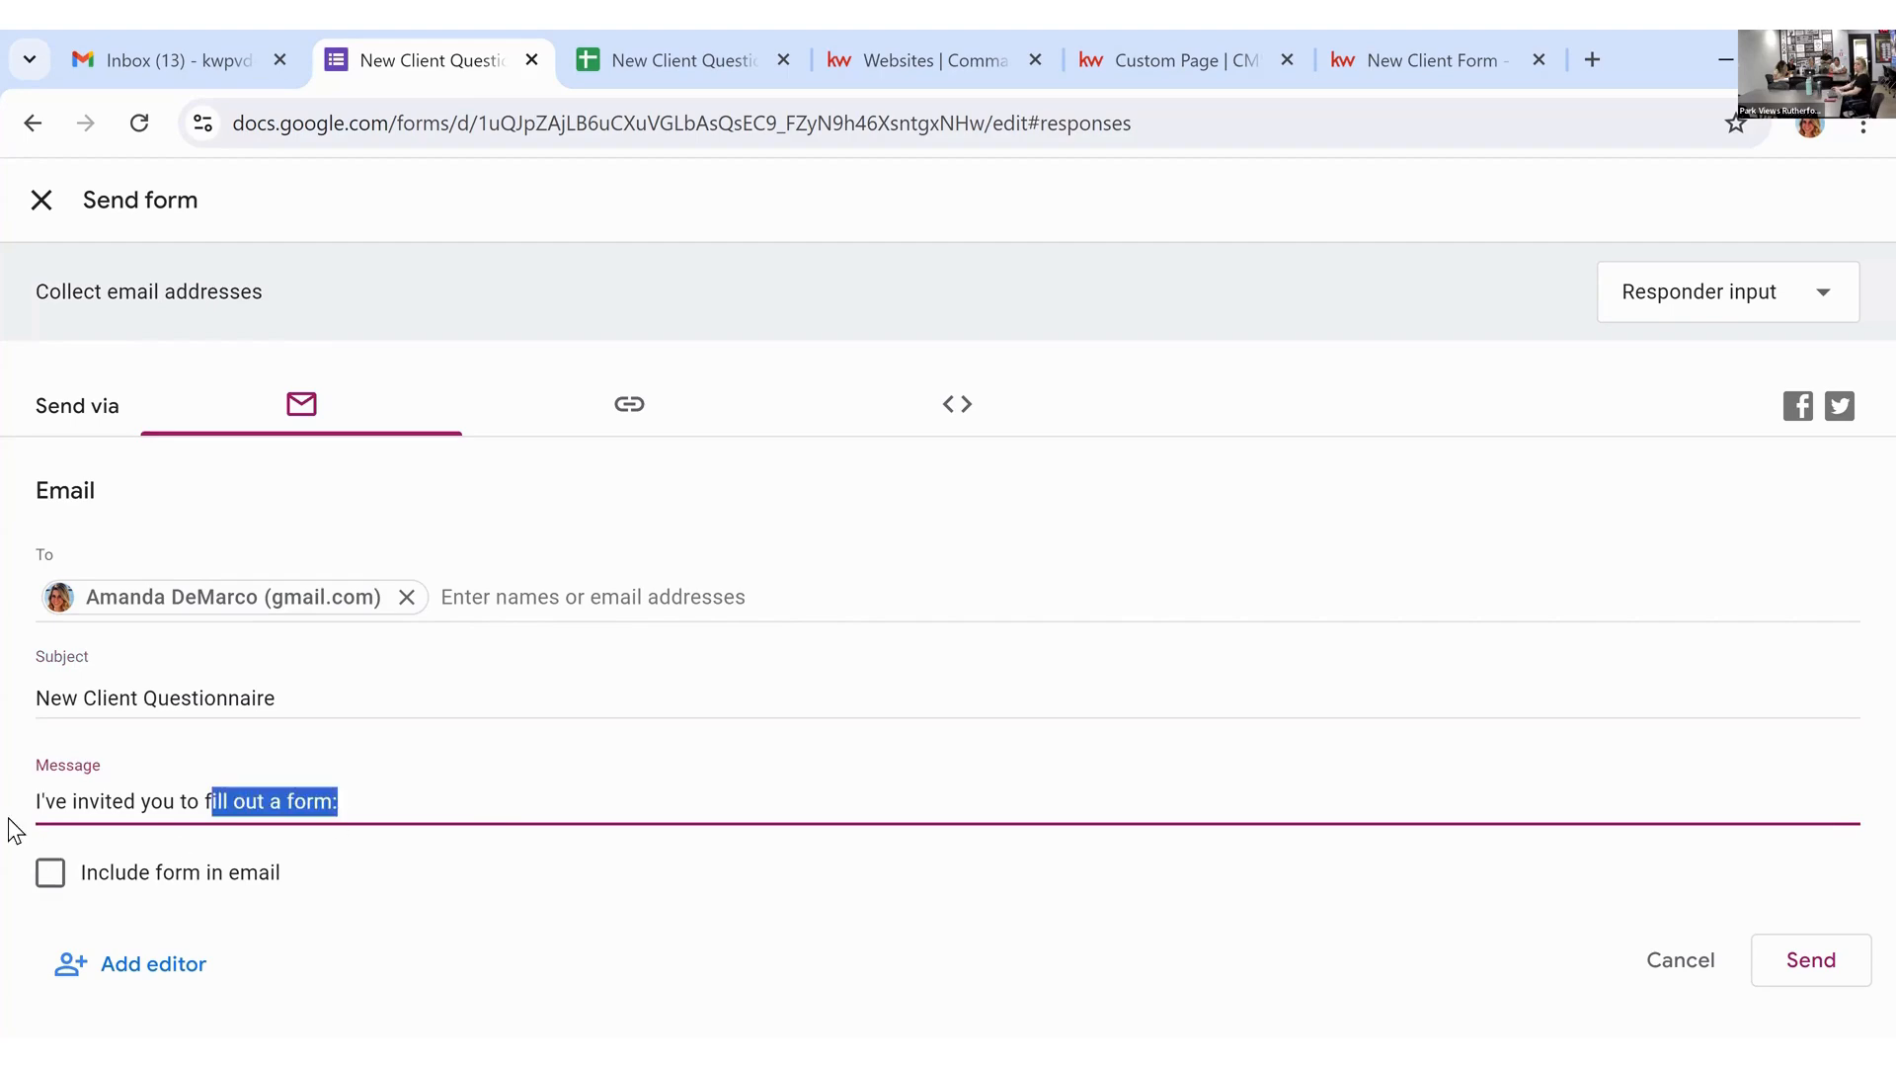
text(Hi Tatiane)
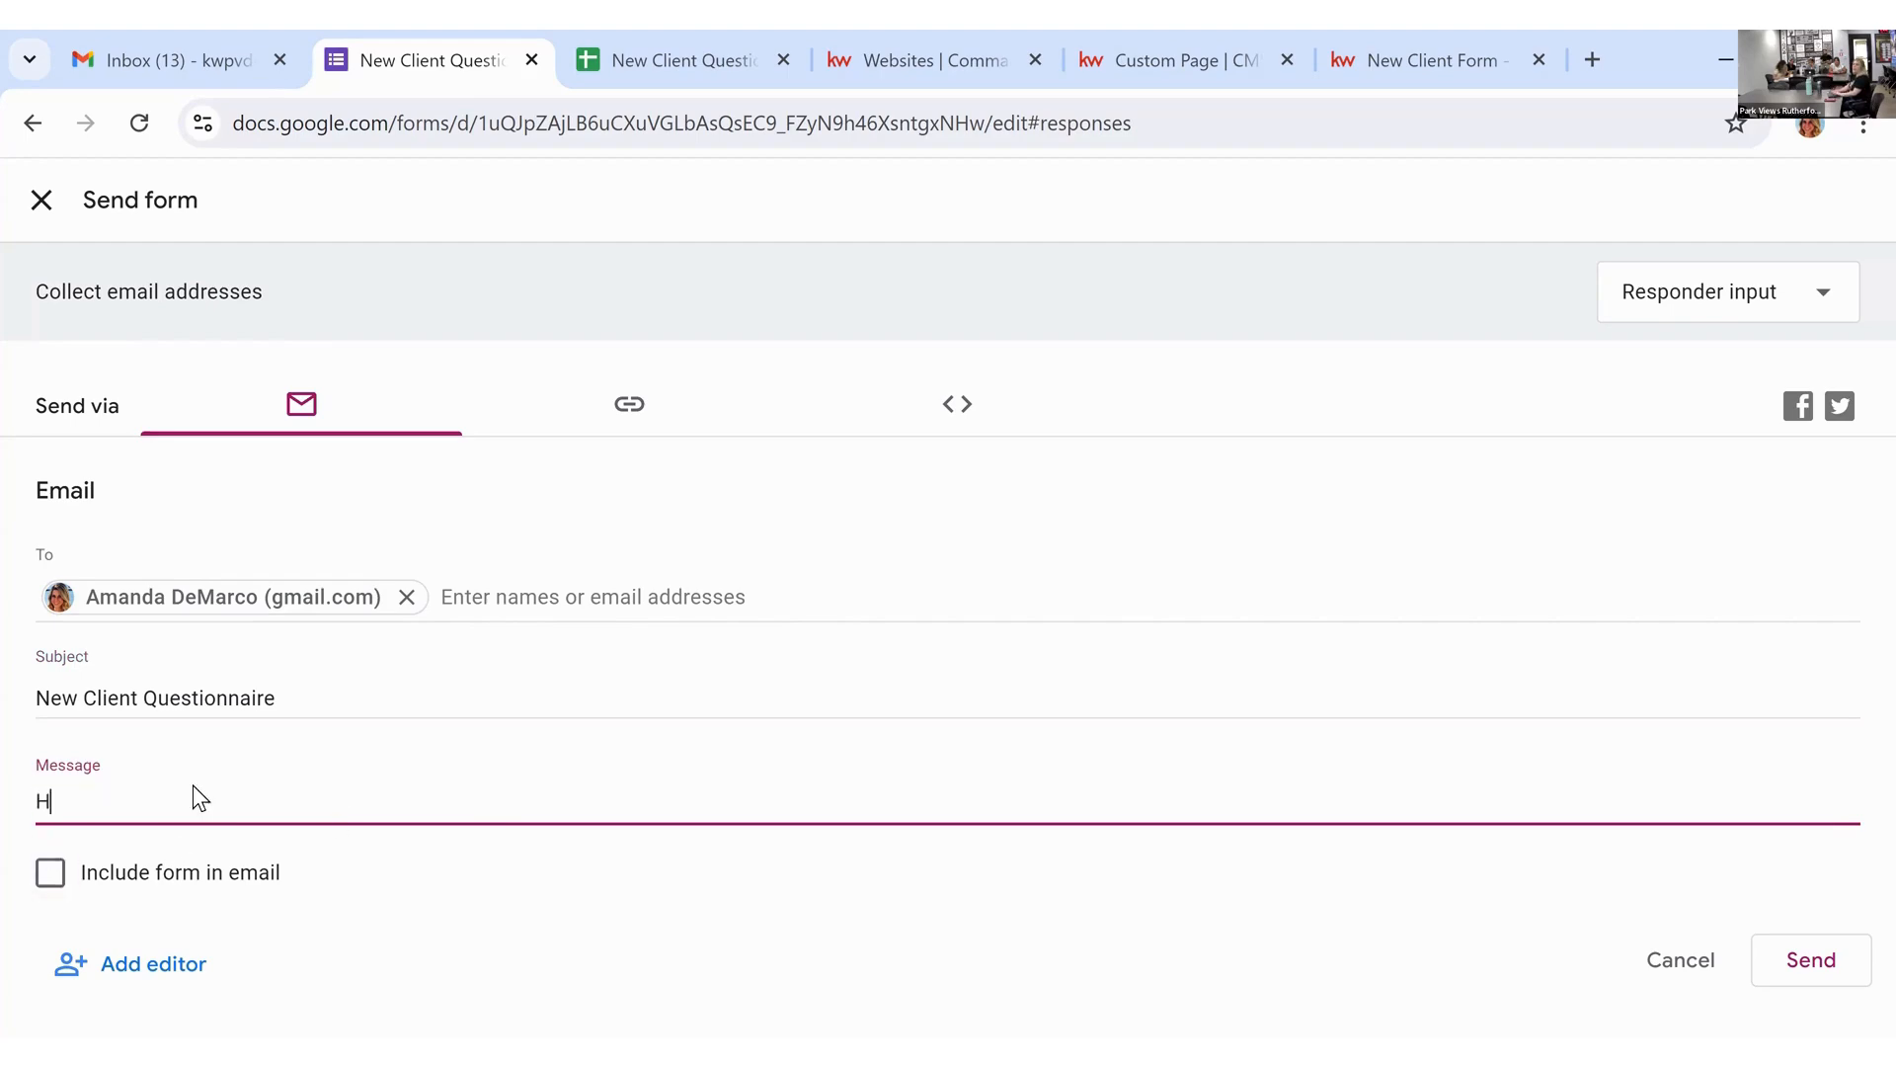
key(BackSpace)
key(BackSpace)
text(na! It was a pleasure meeting yo)
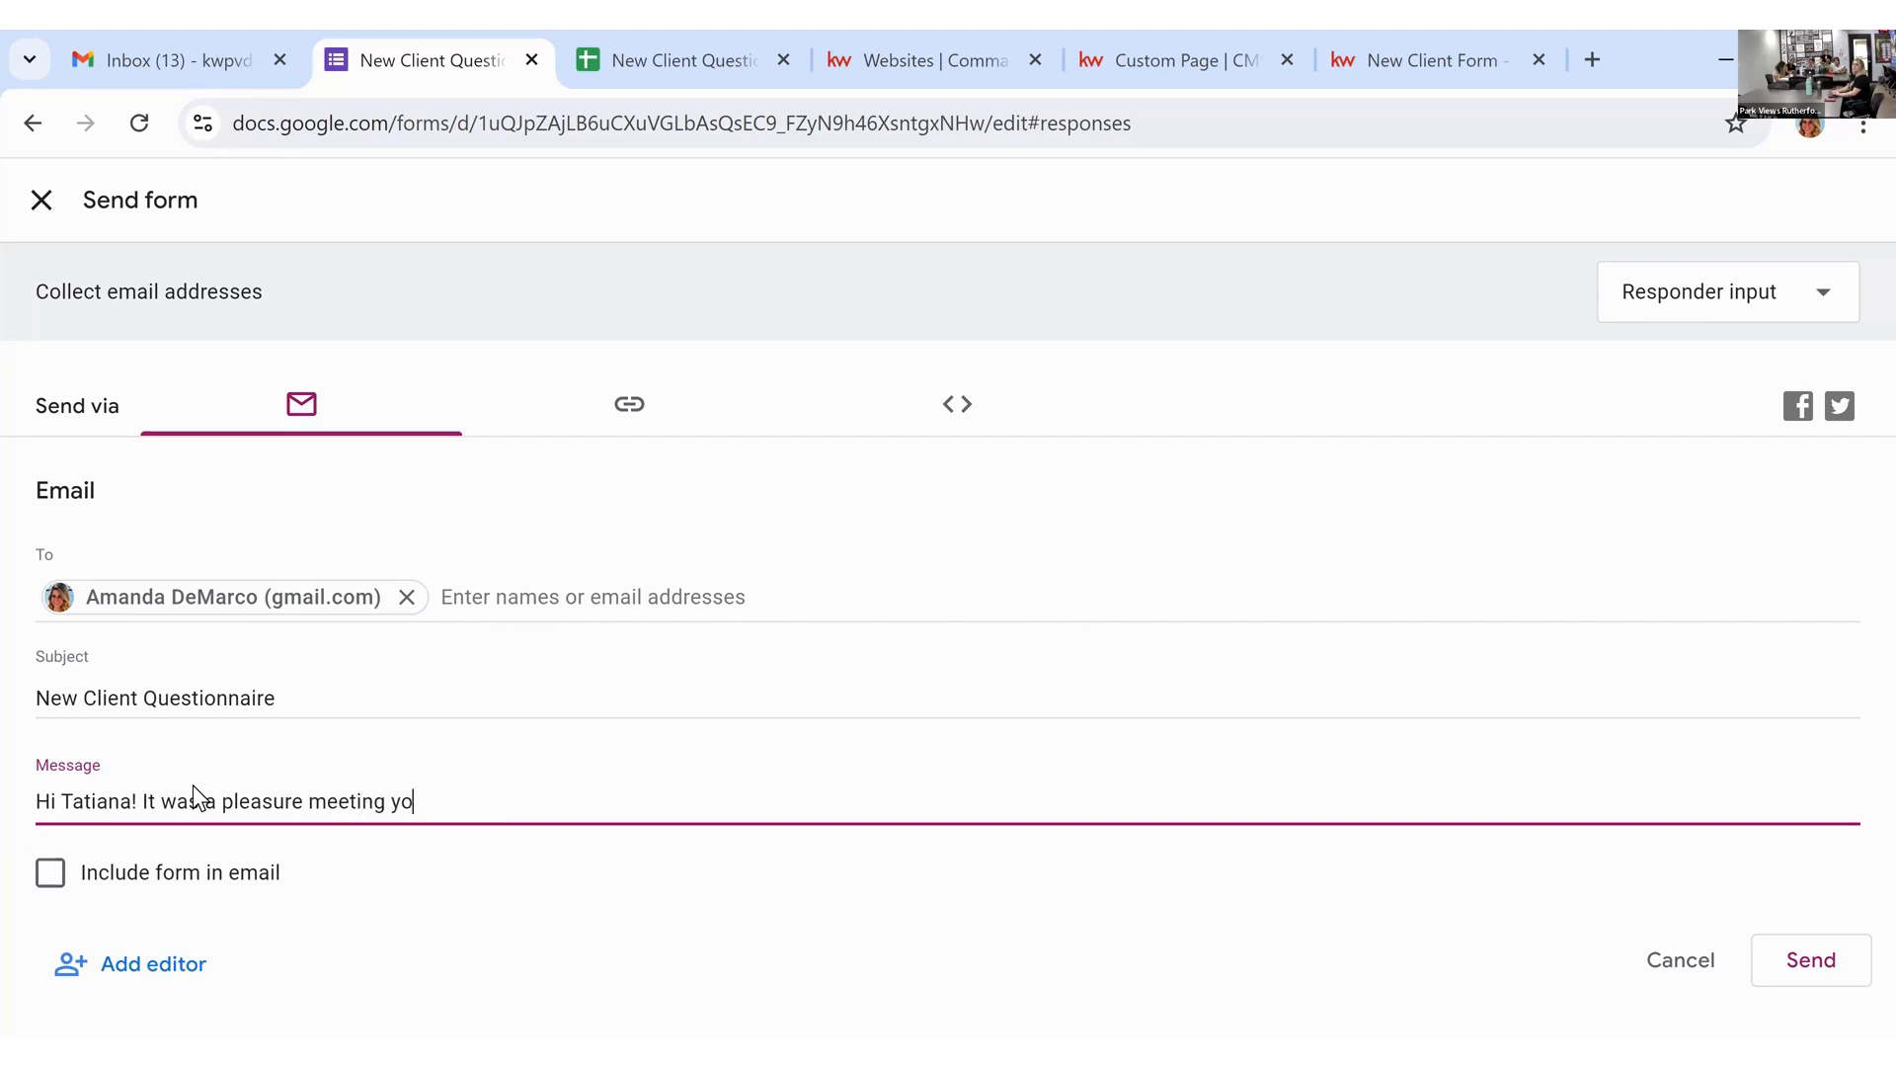
text(u today! I hope we ca)
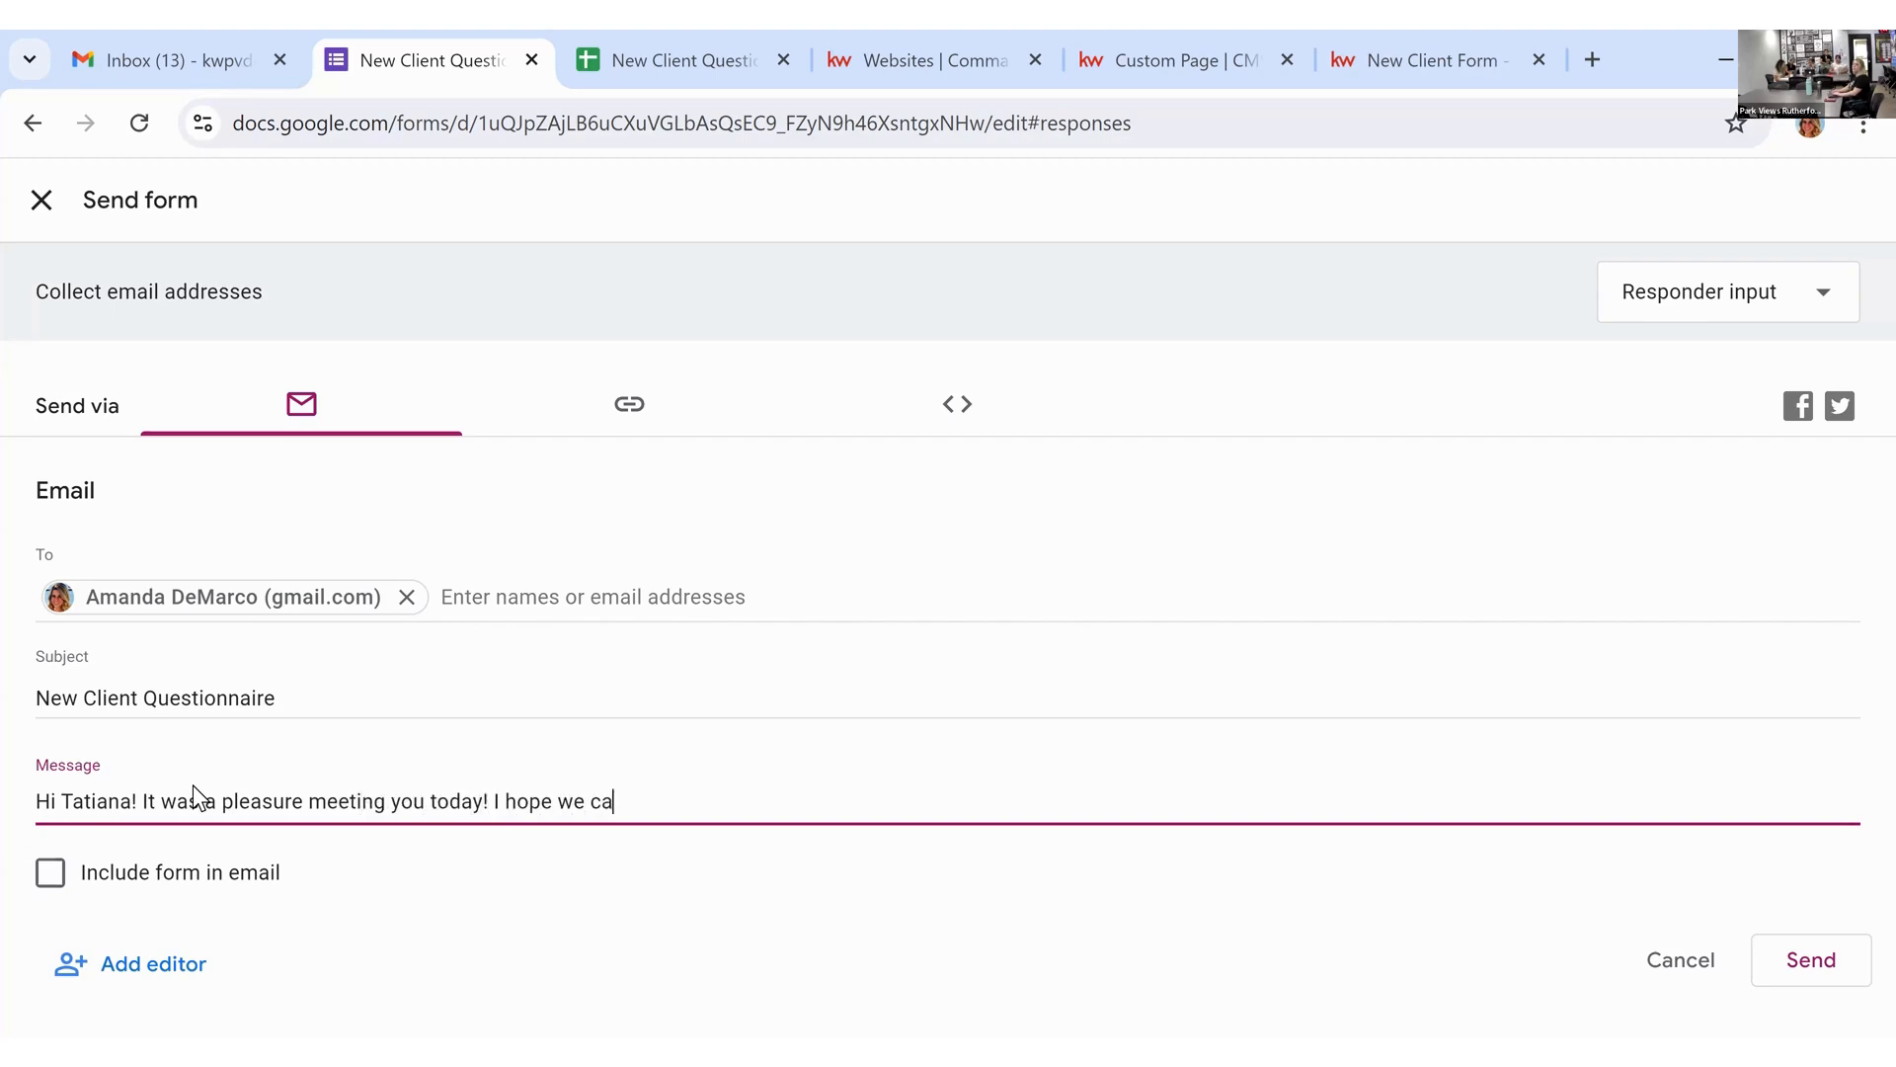
text(n work together in the future)
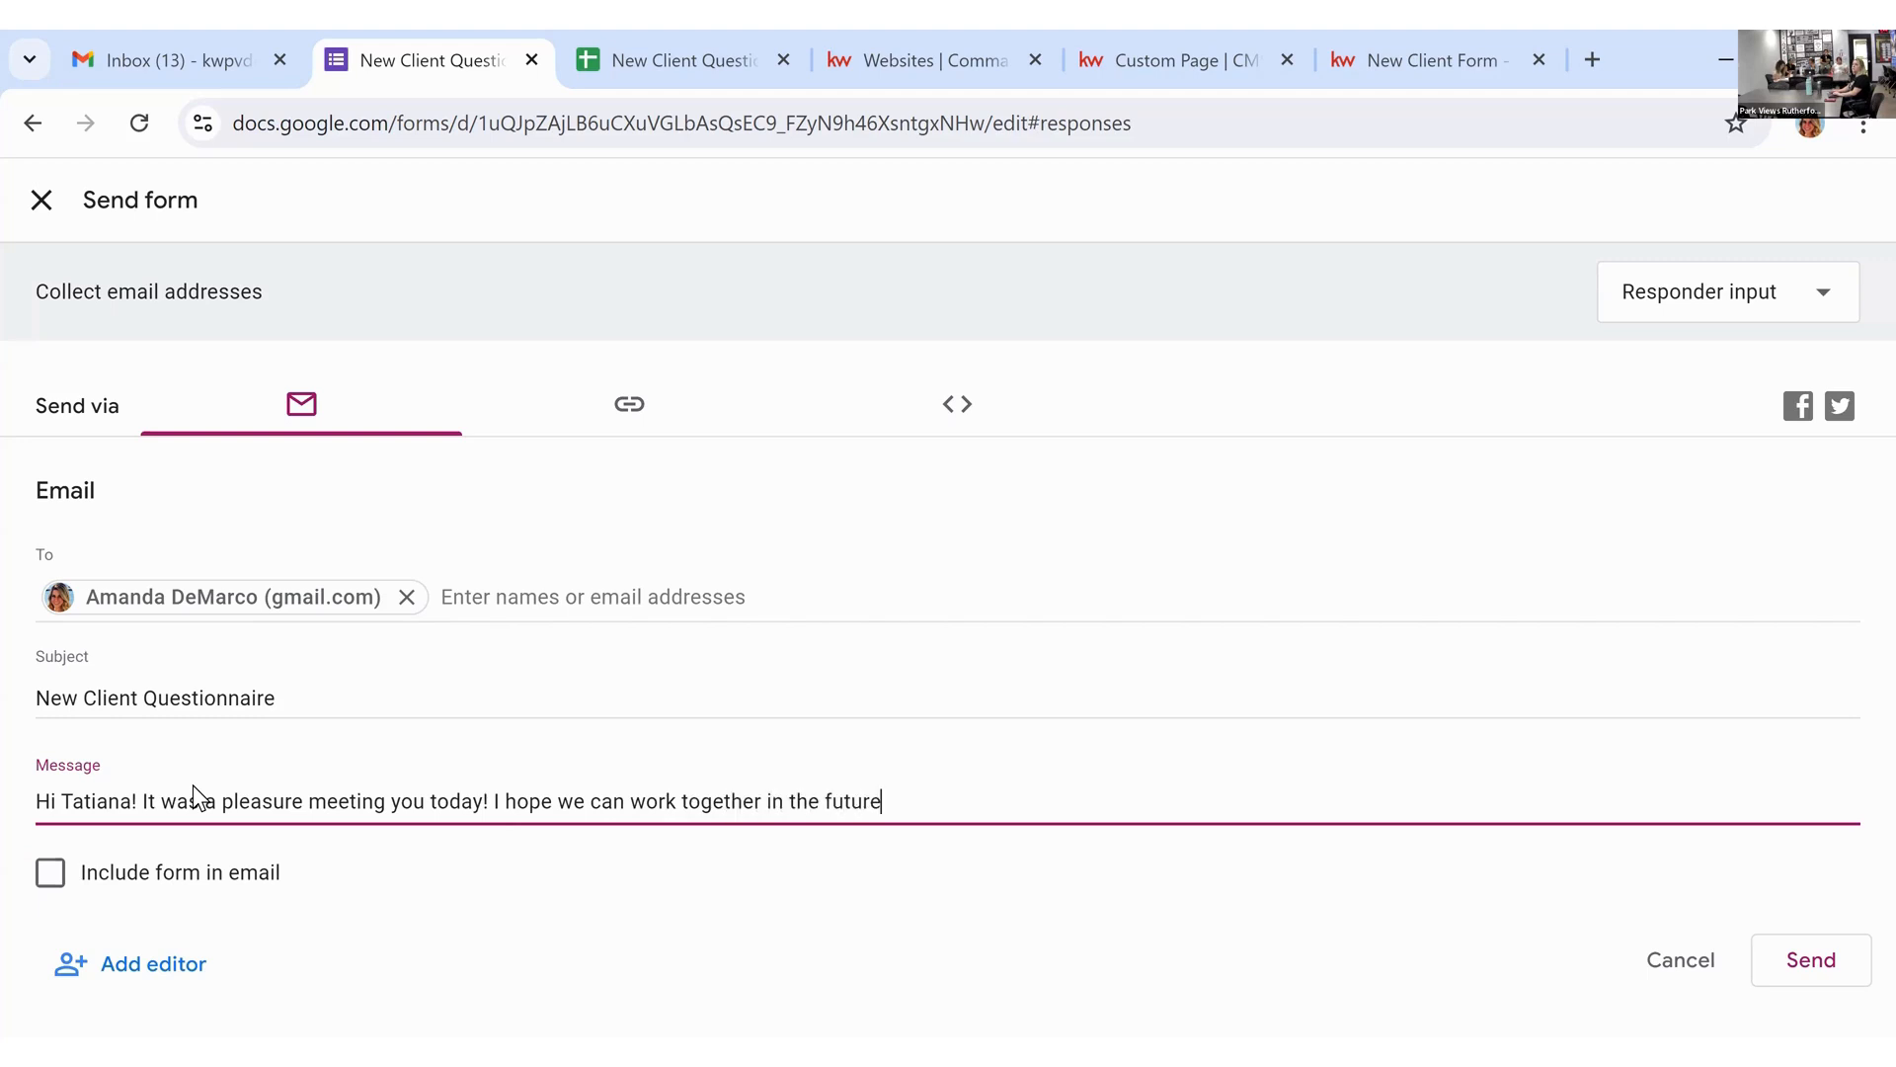
text( - please take a mom)
text(ente)
key(BackSpace)
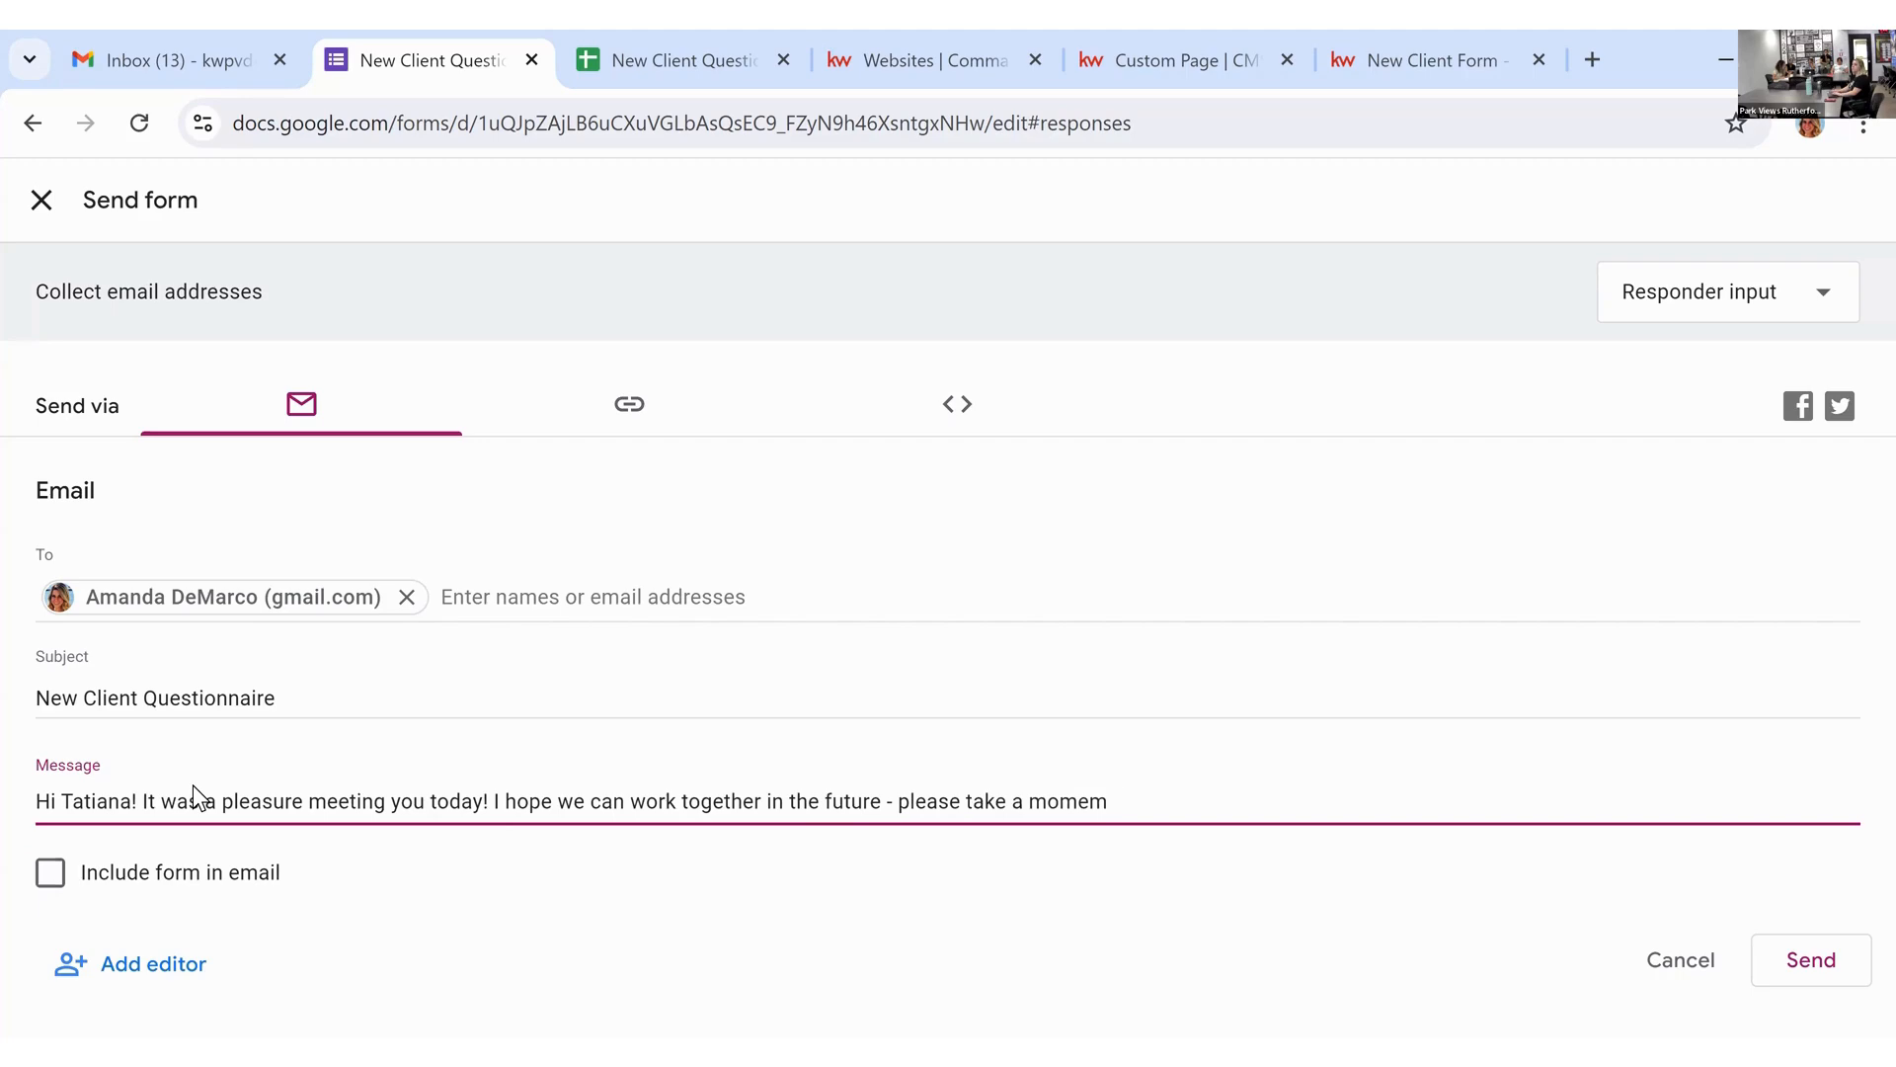
text(to fill out this form so I can best )
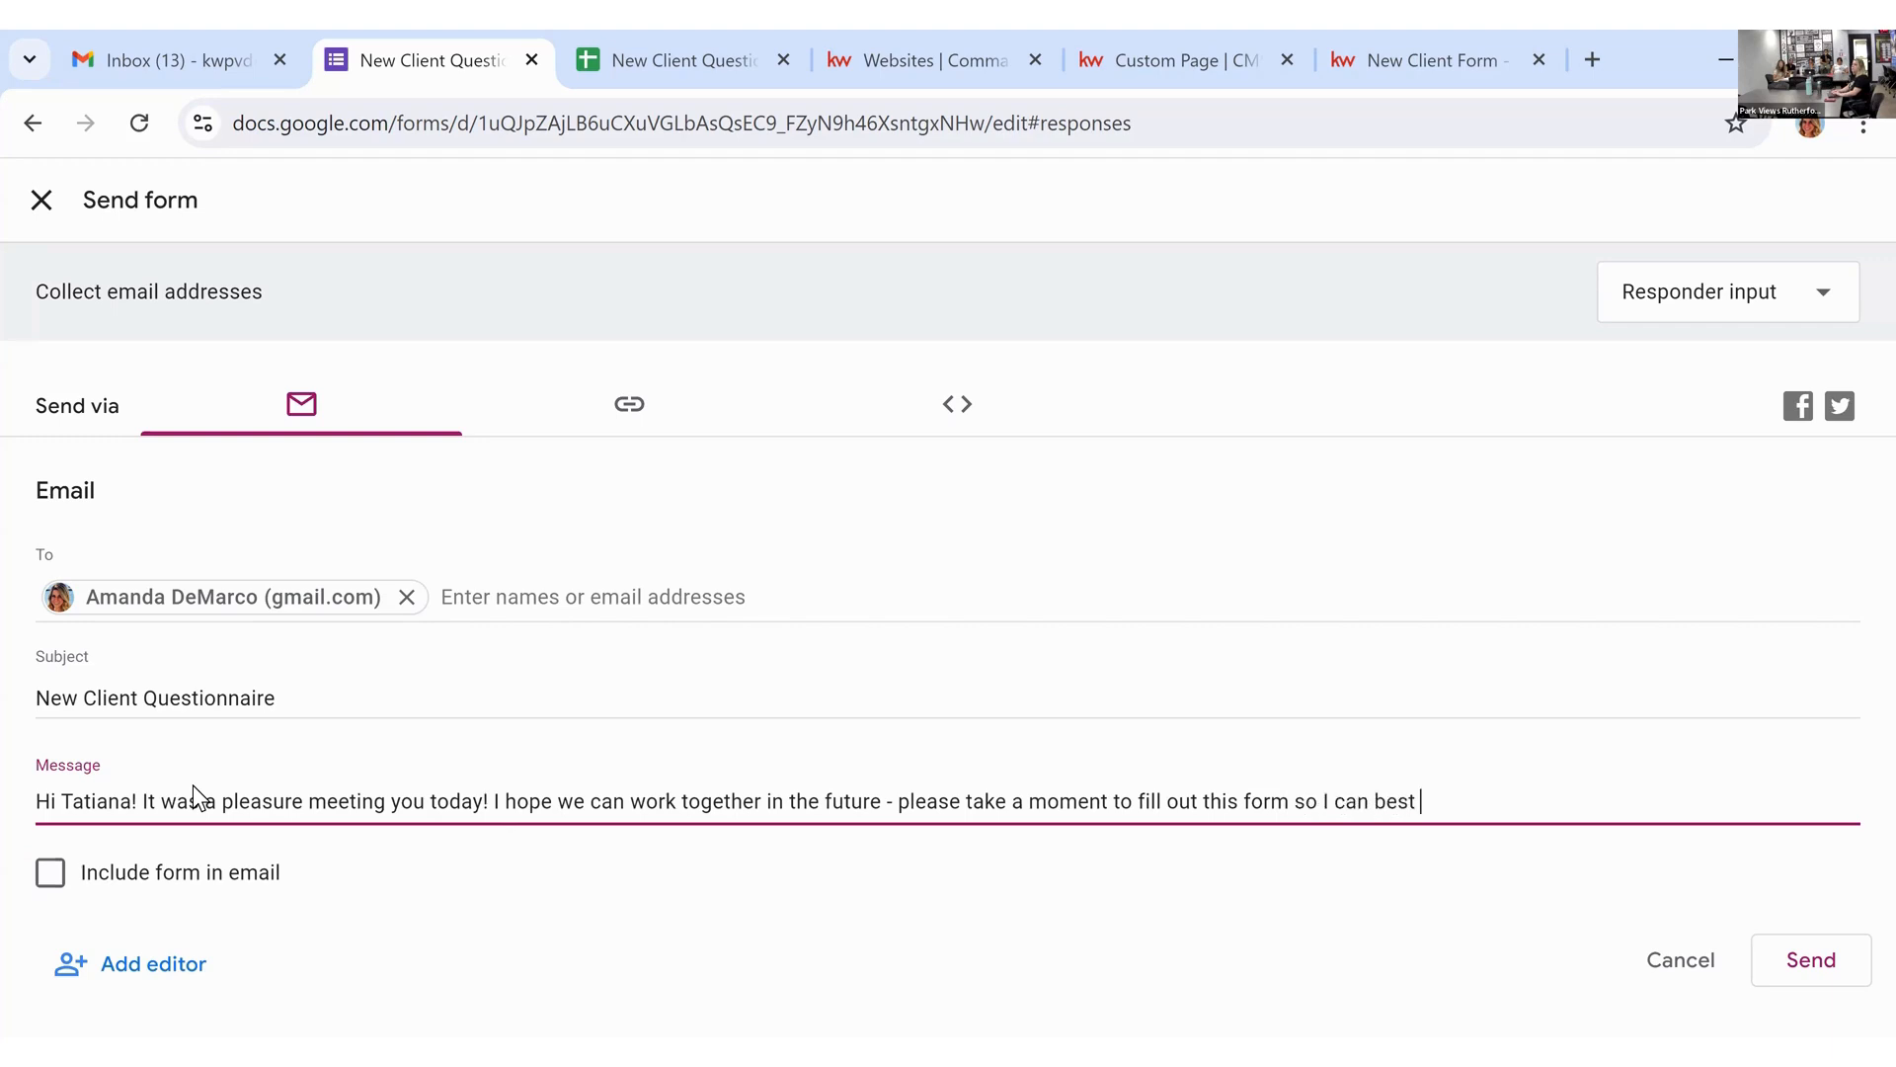
text(serve you.)
Step: Include the form in the email, send the invitation, and go to the Gmail inbox
click(50, 872)
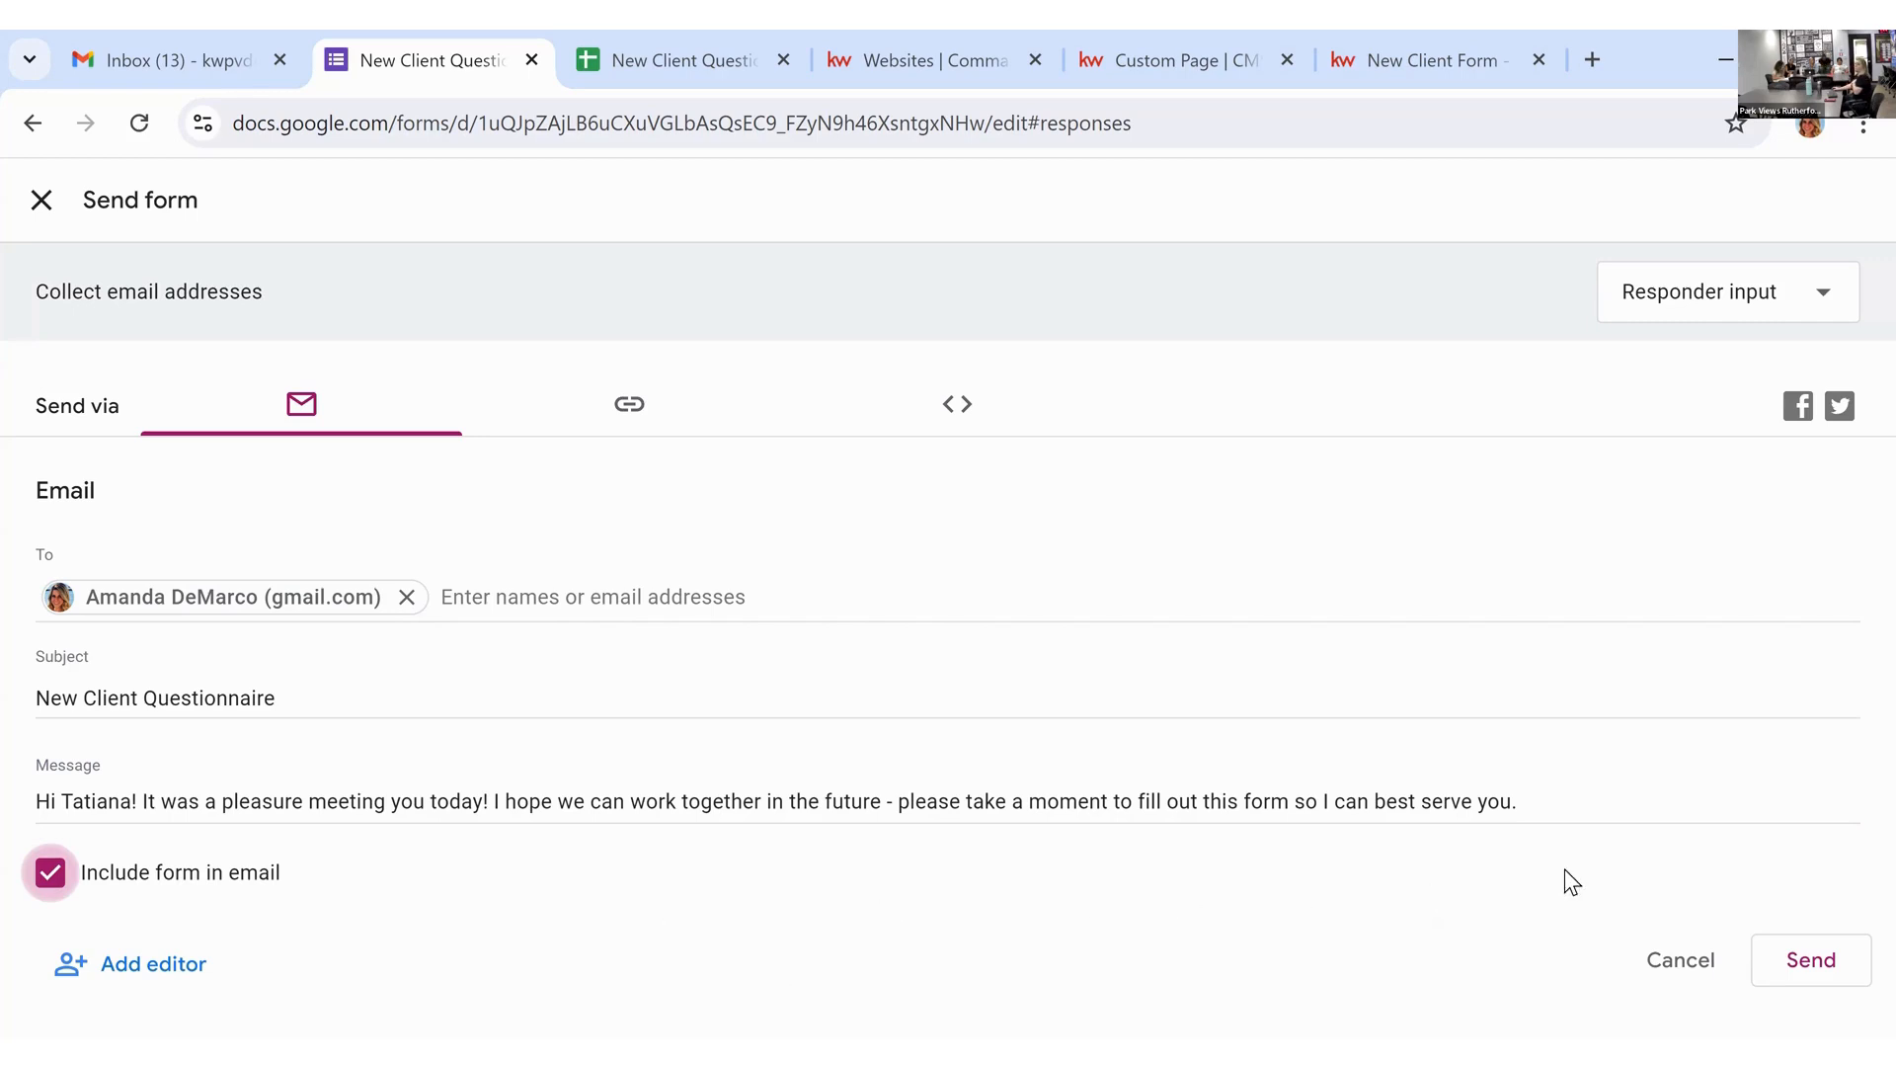
click(1784, 963)
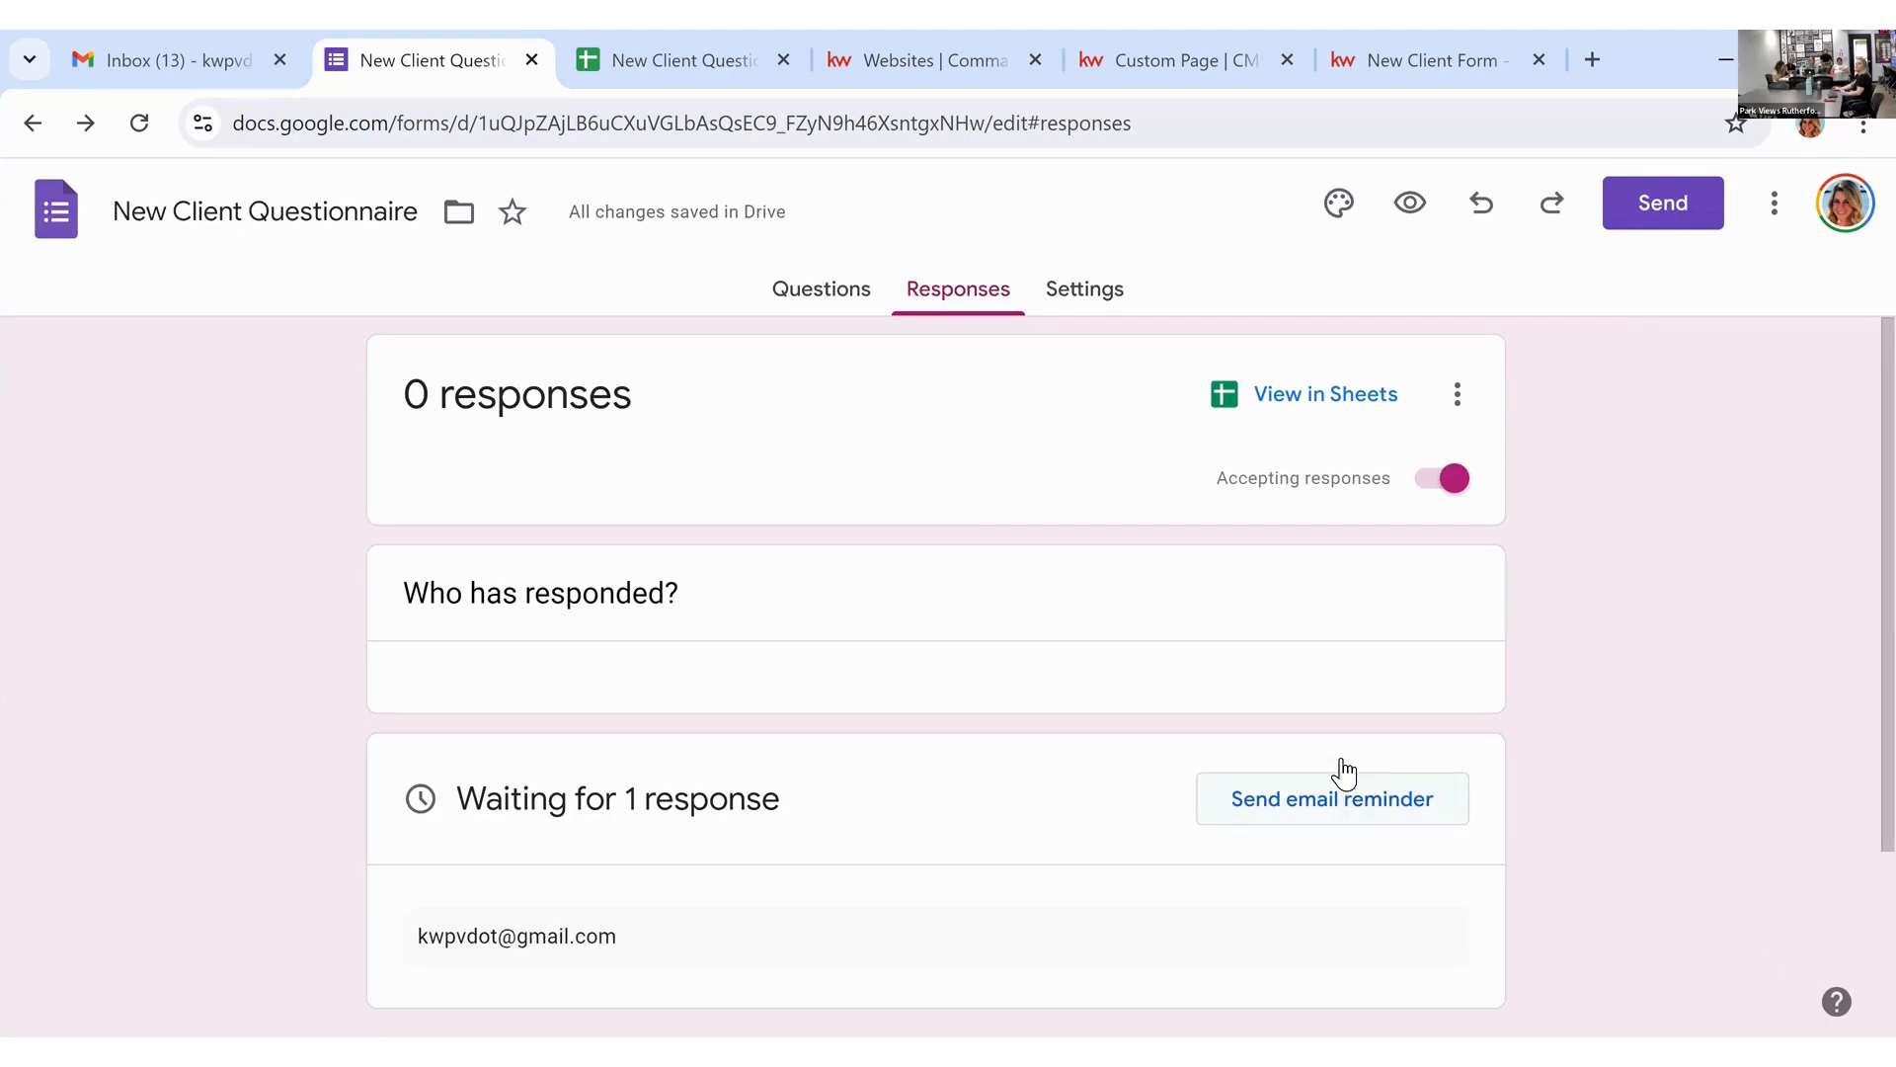
scroll(607, 771, down, 3)
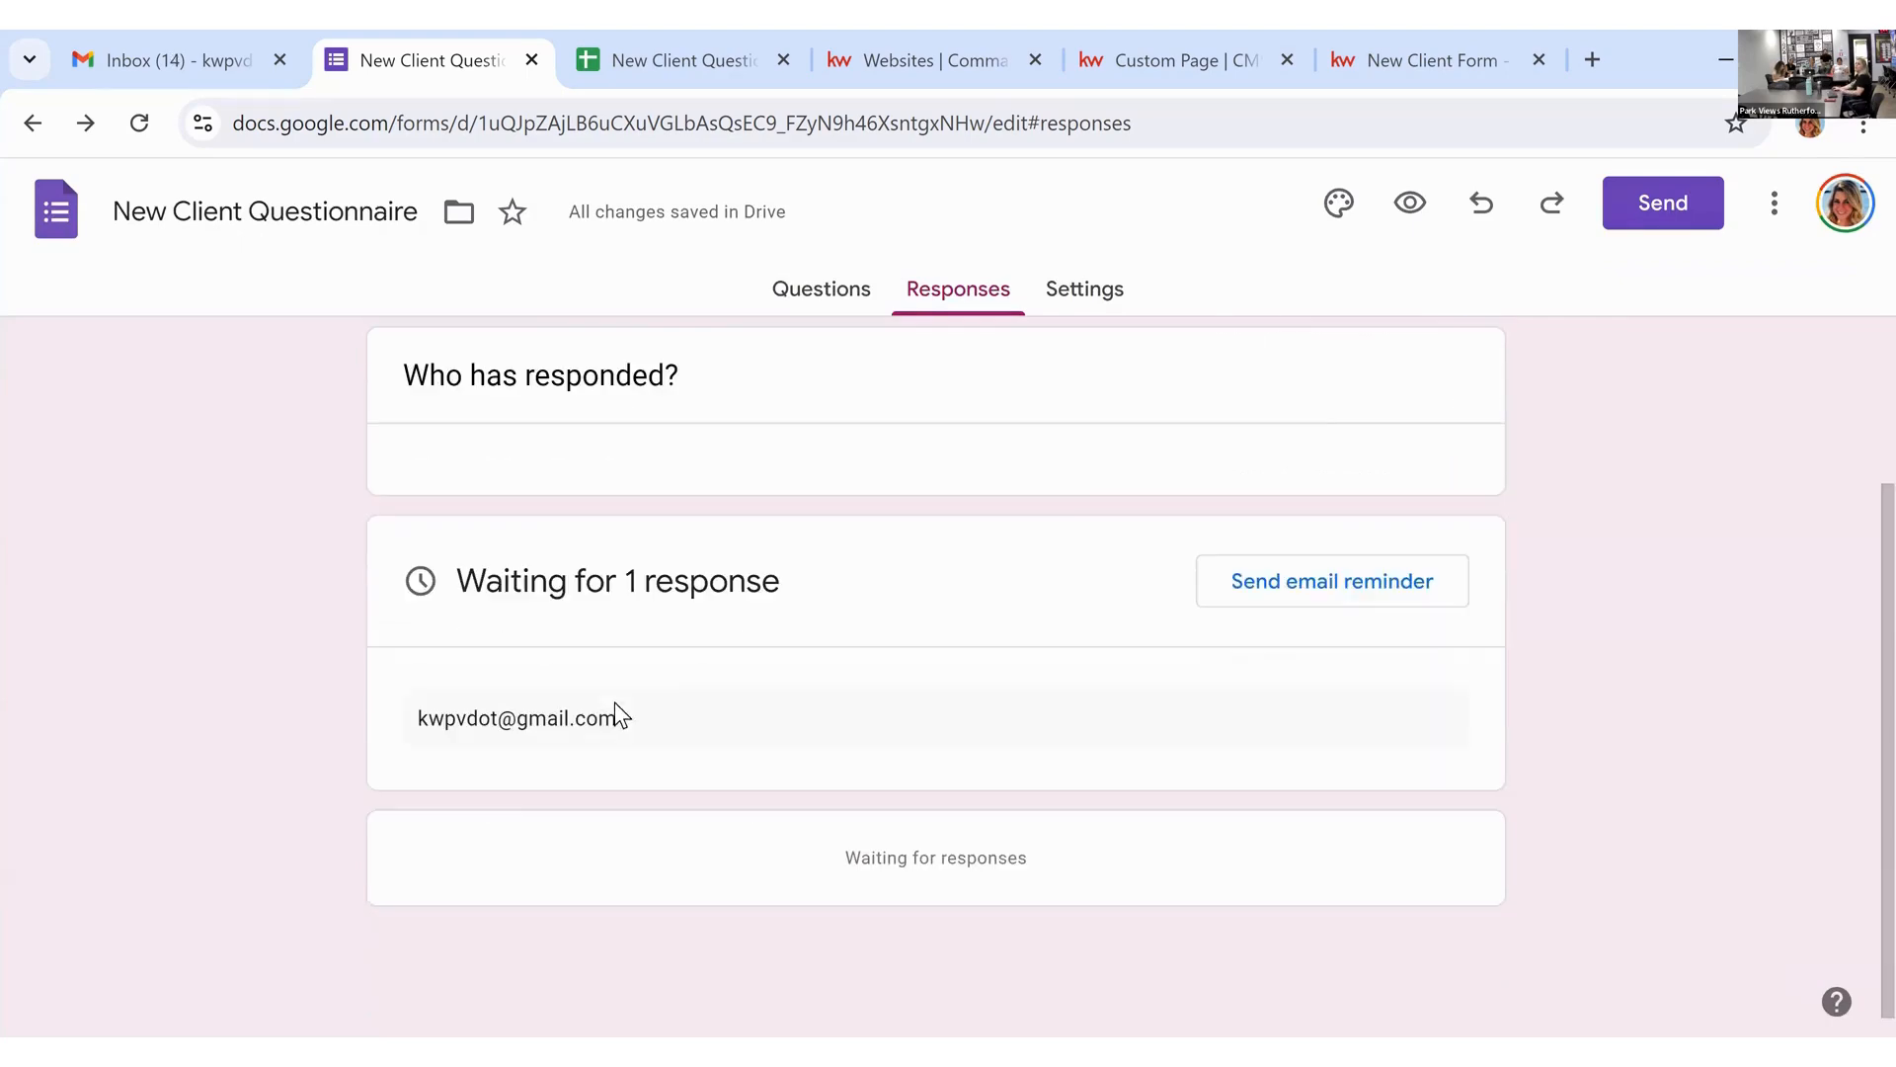
scroll(694, 725, up, 3)
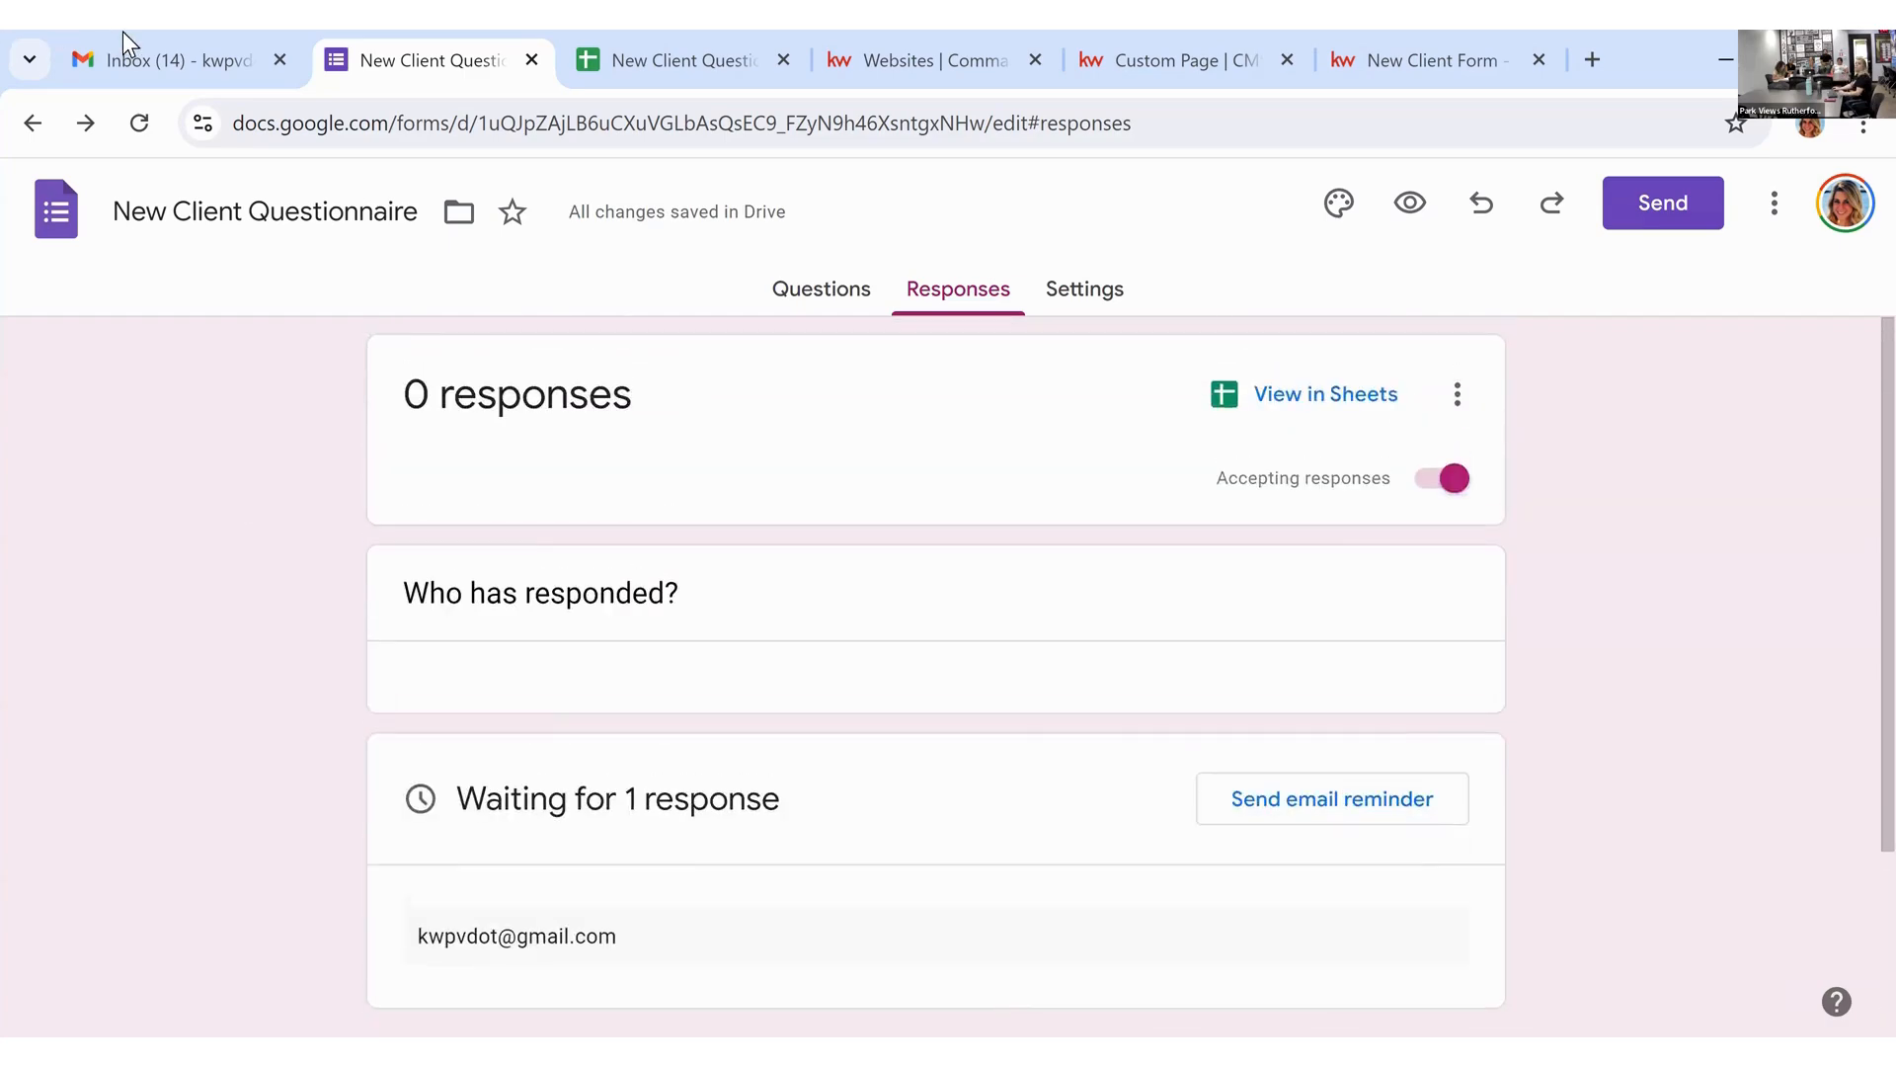
click(178, 60)
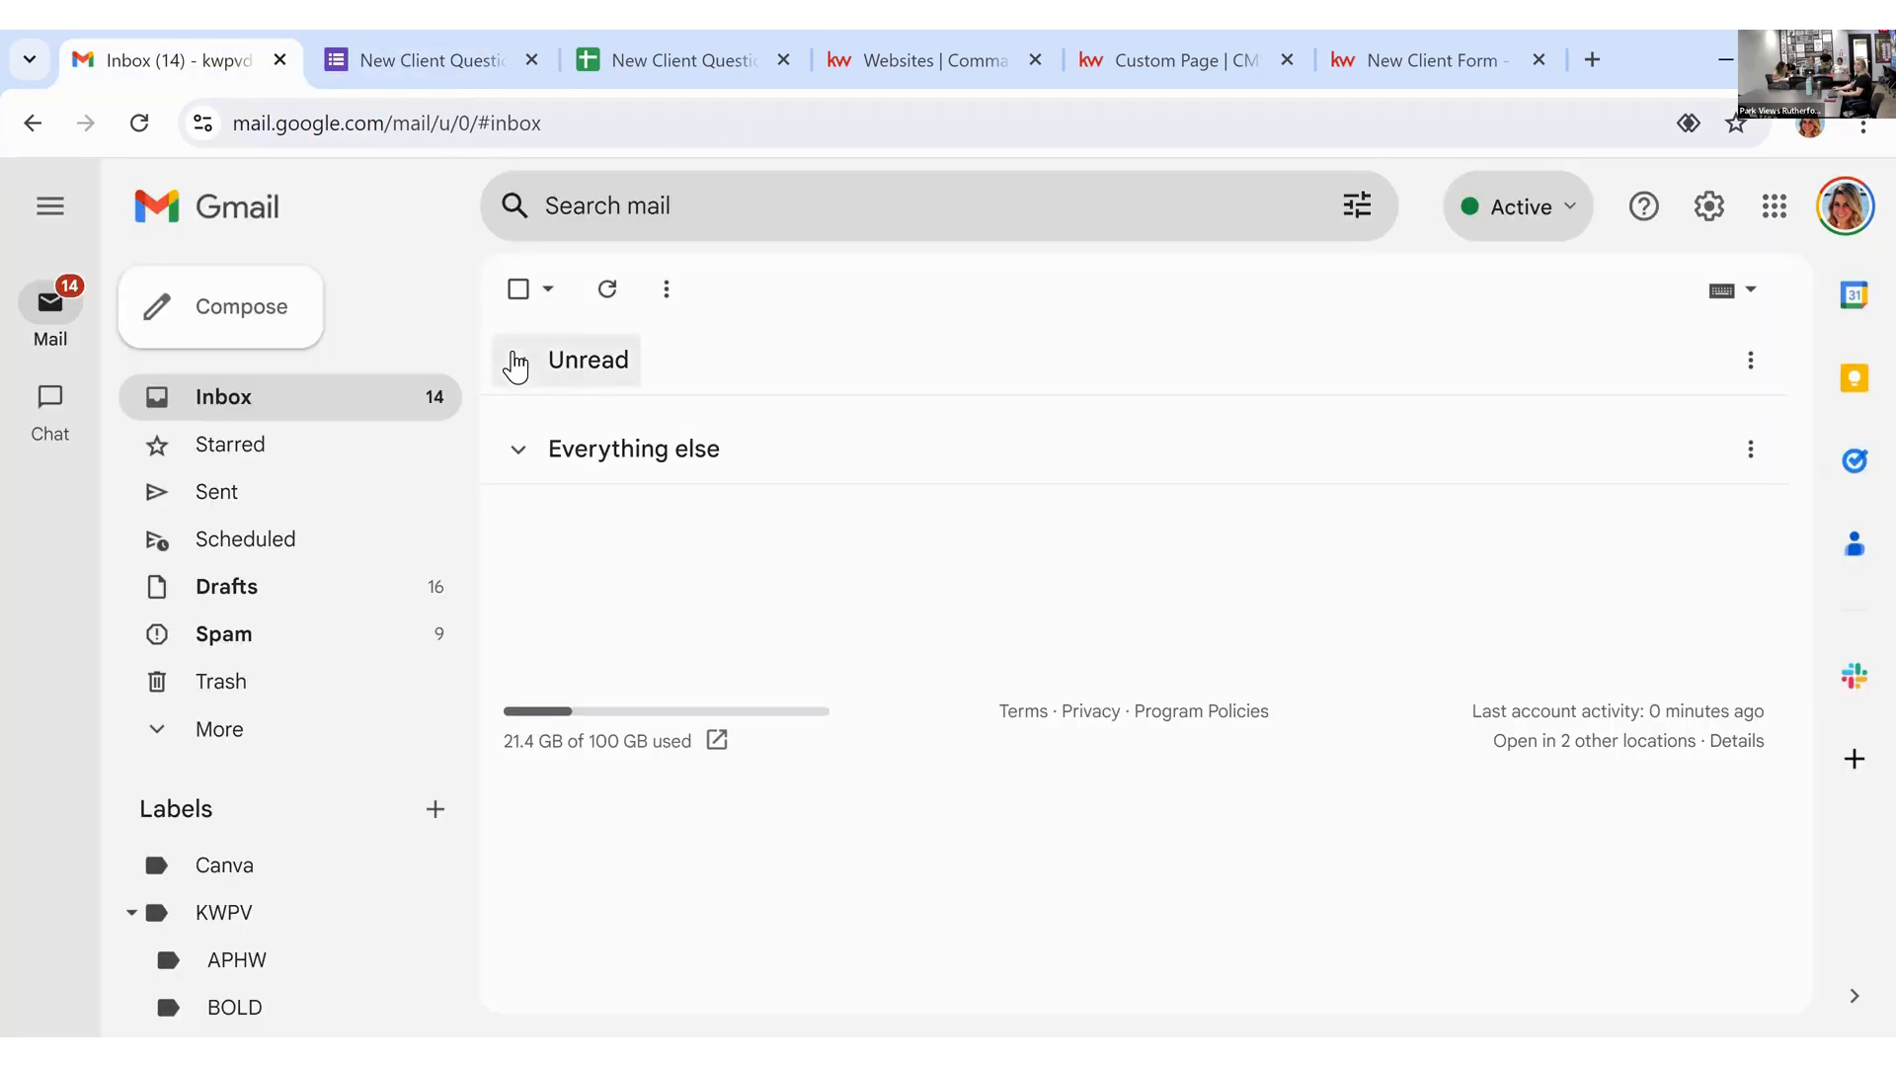
Step: Open the New Client Questionnaire email and scroll to its embedded form
click(731, 442)
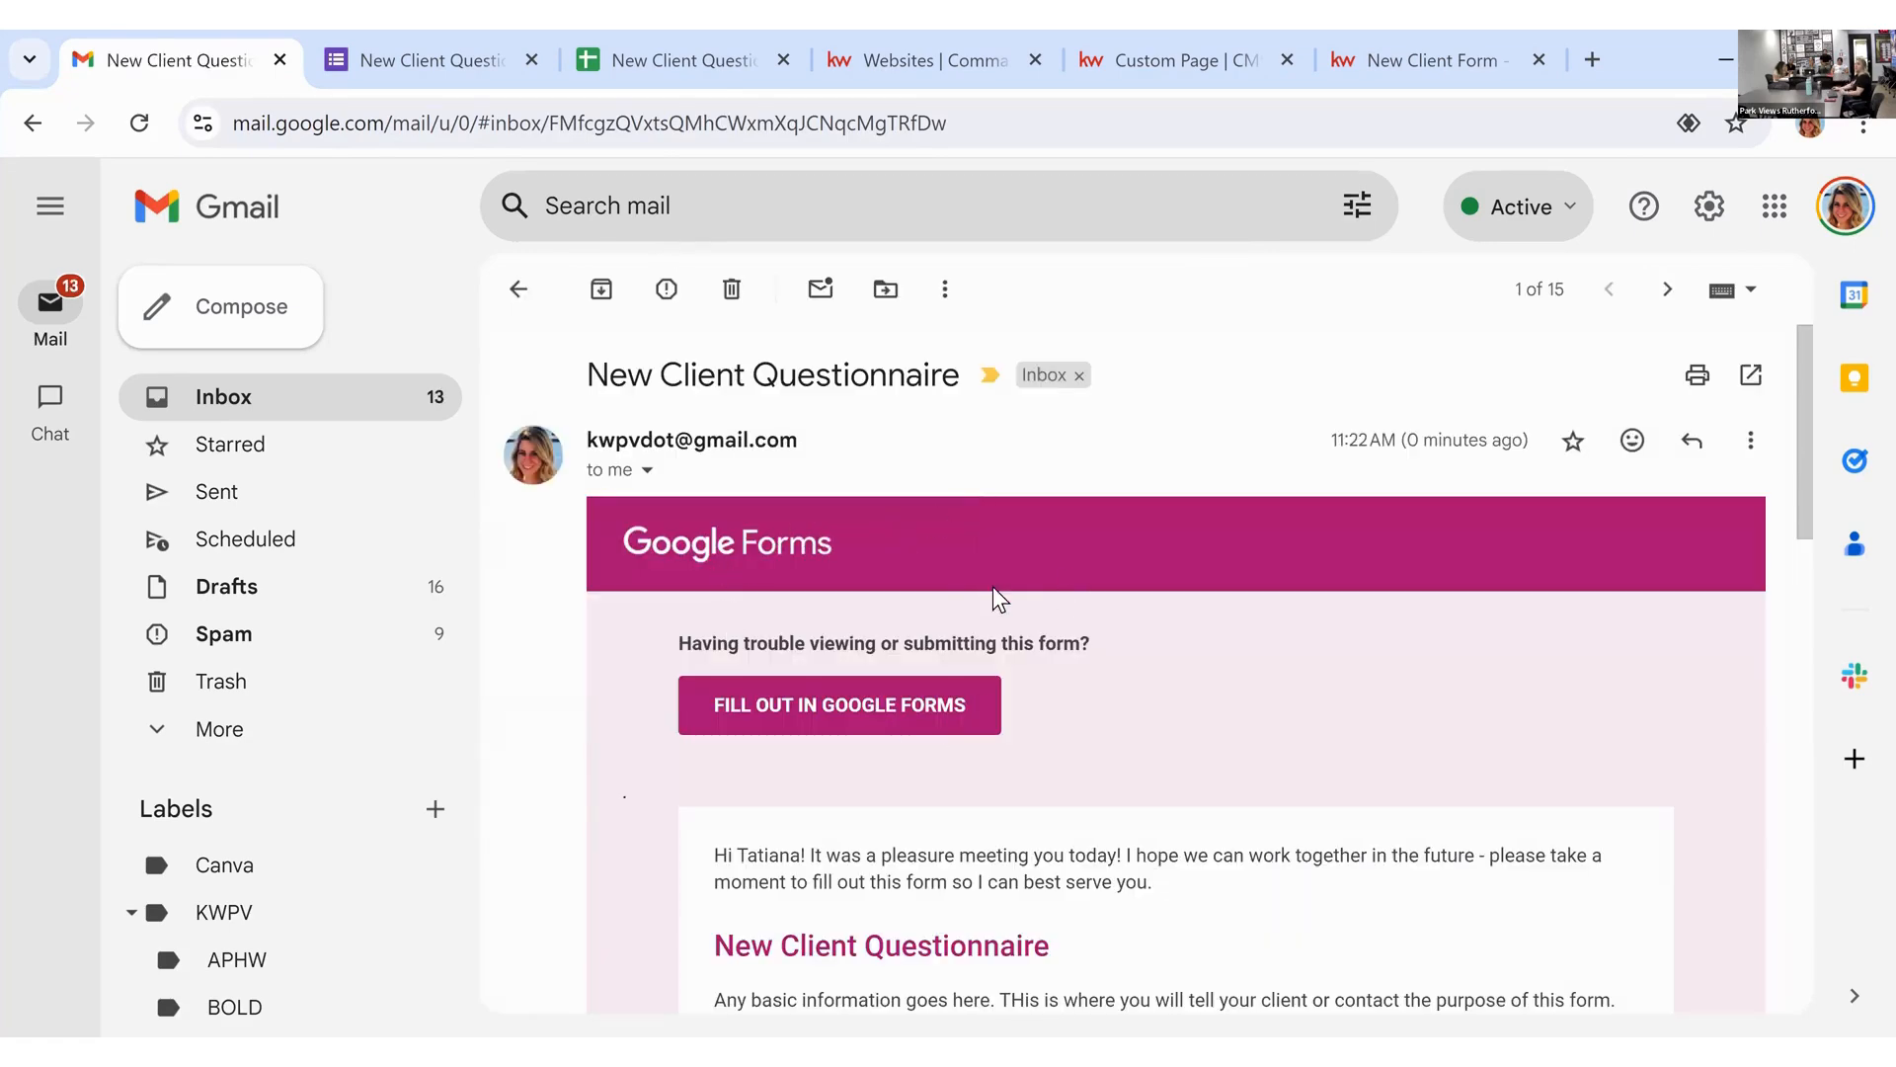
scroll(1007, 504, down, 3)
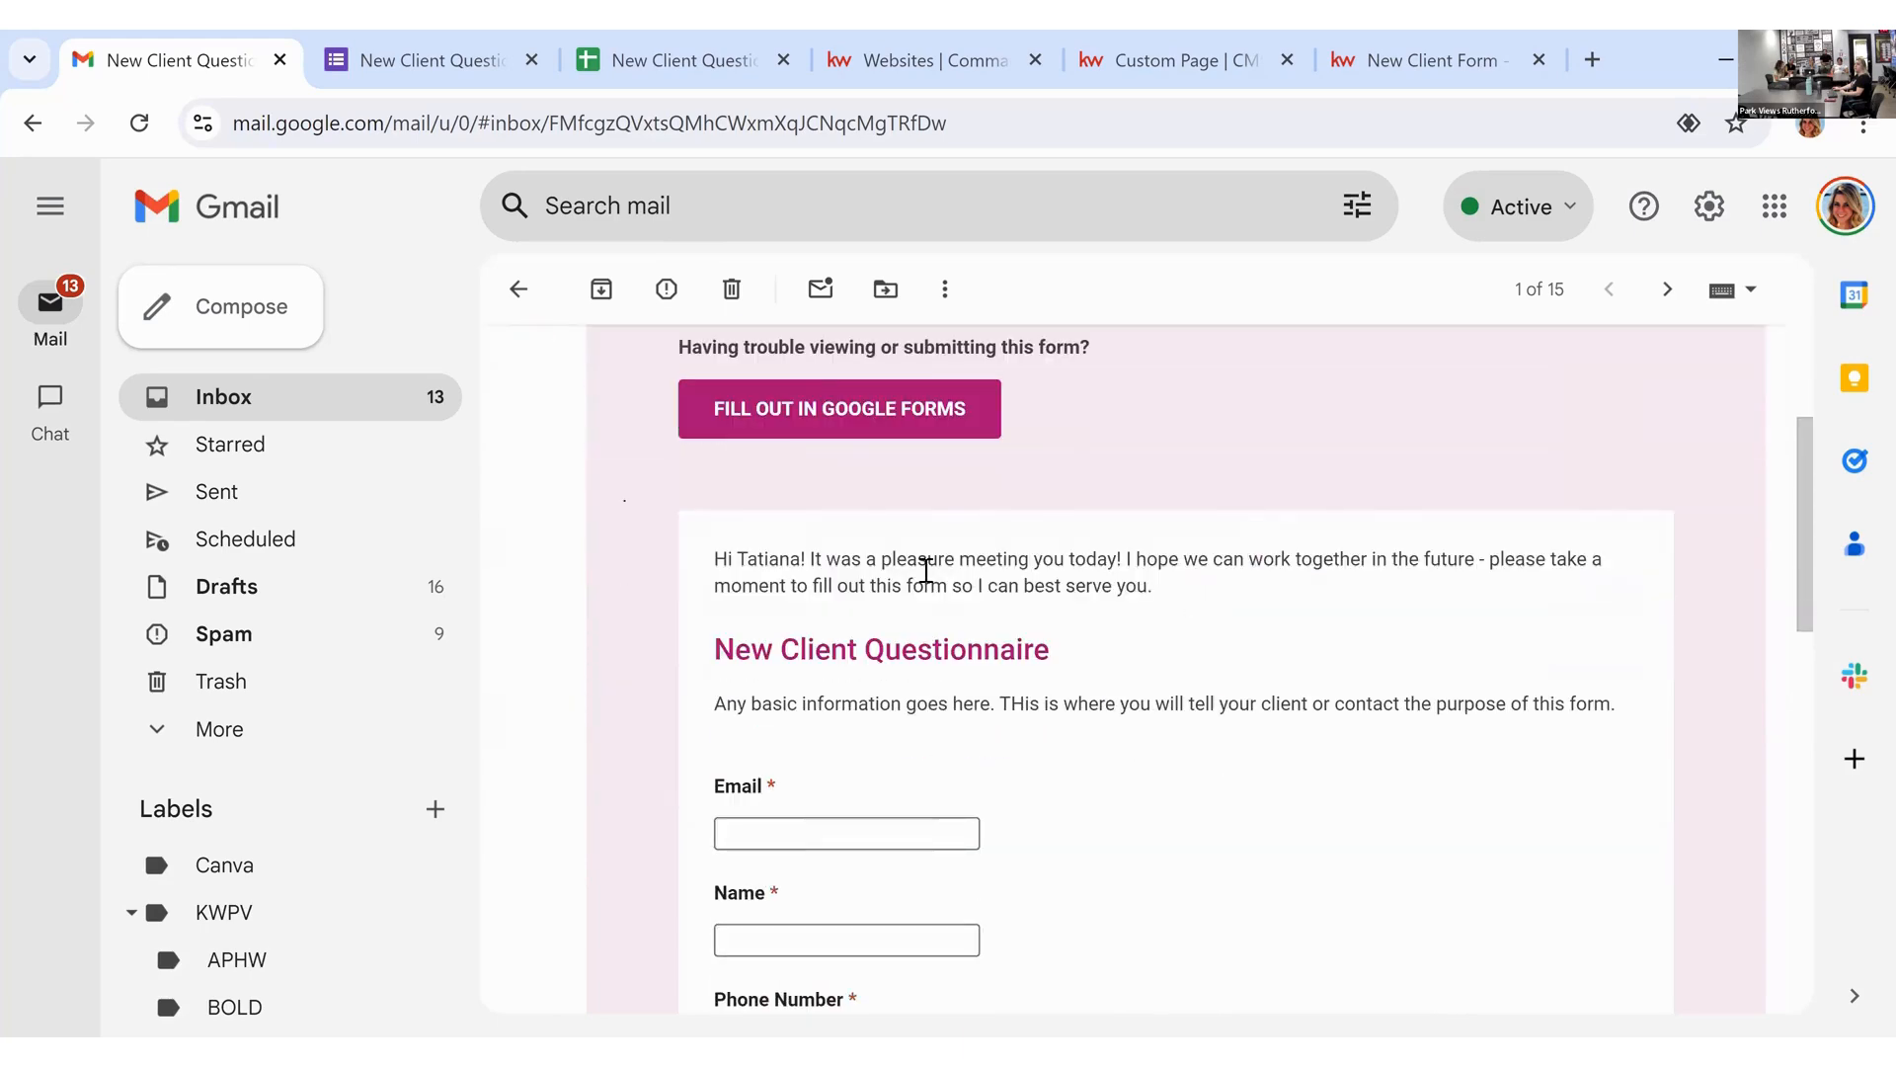
drag(1153, 586, 715, 560)
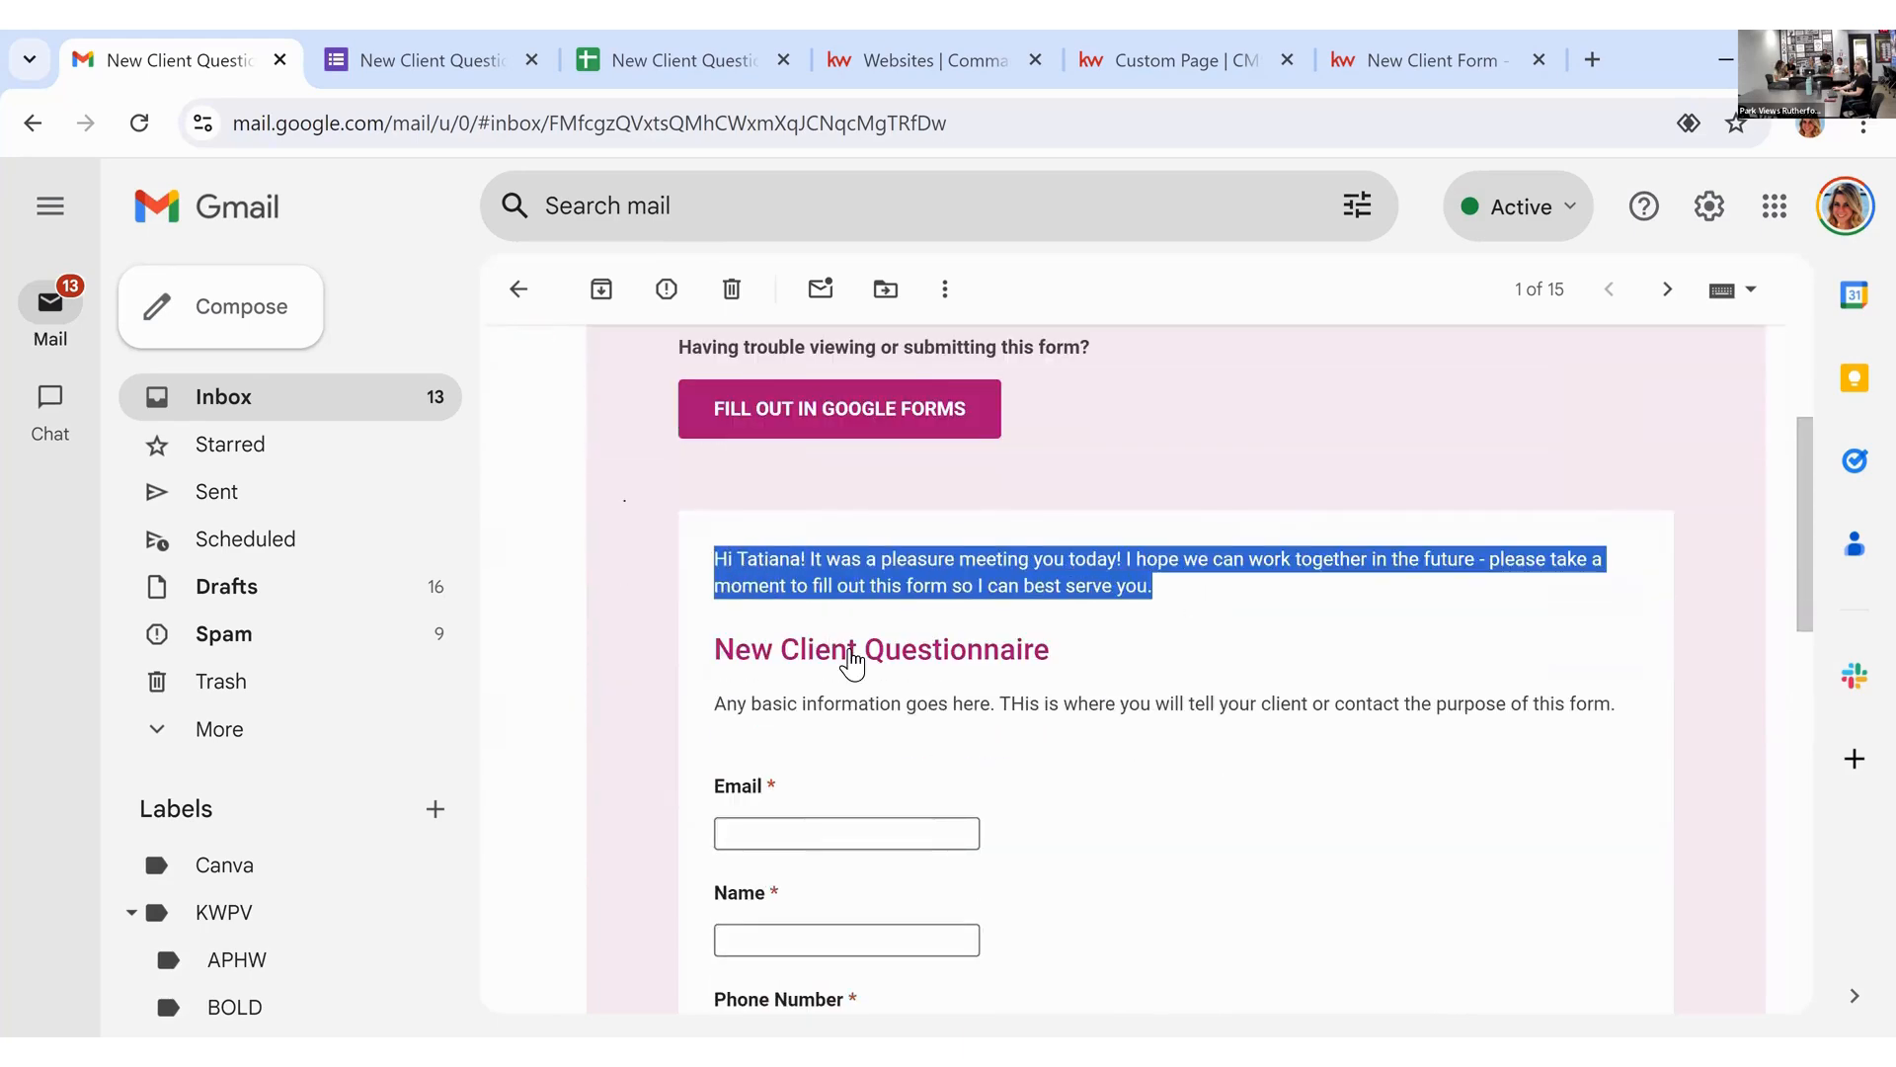
click(1009, 701)
scroll(1028, 691, down, 6)
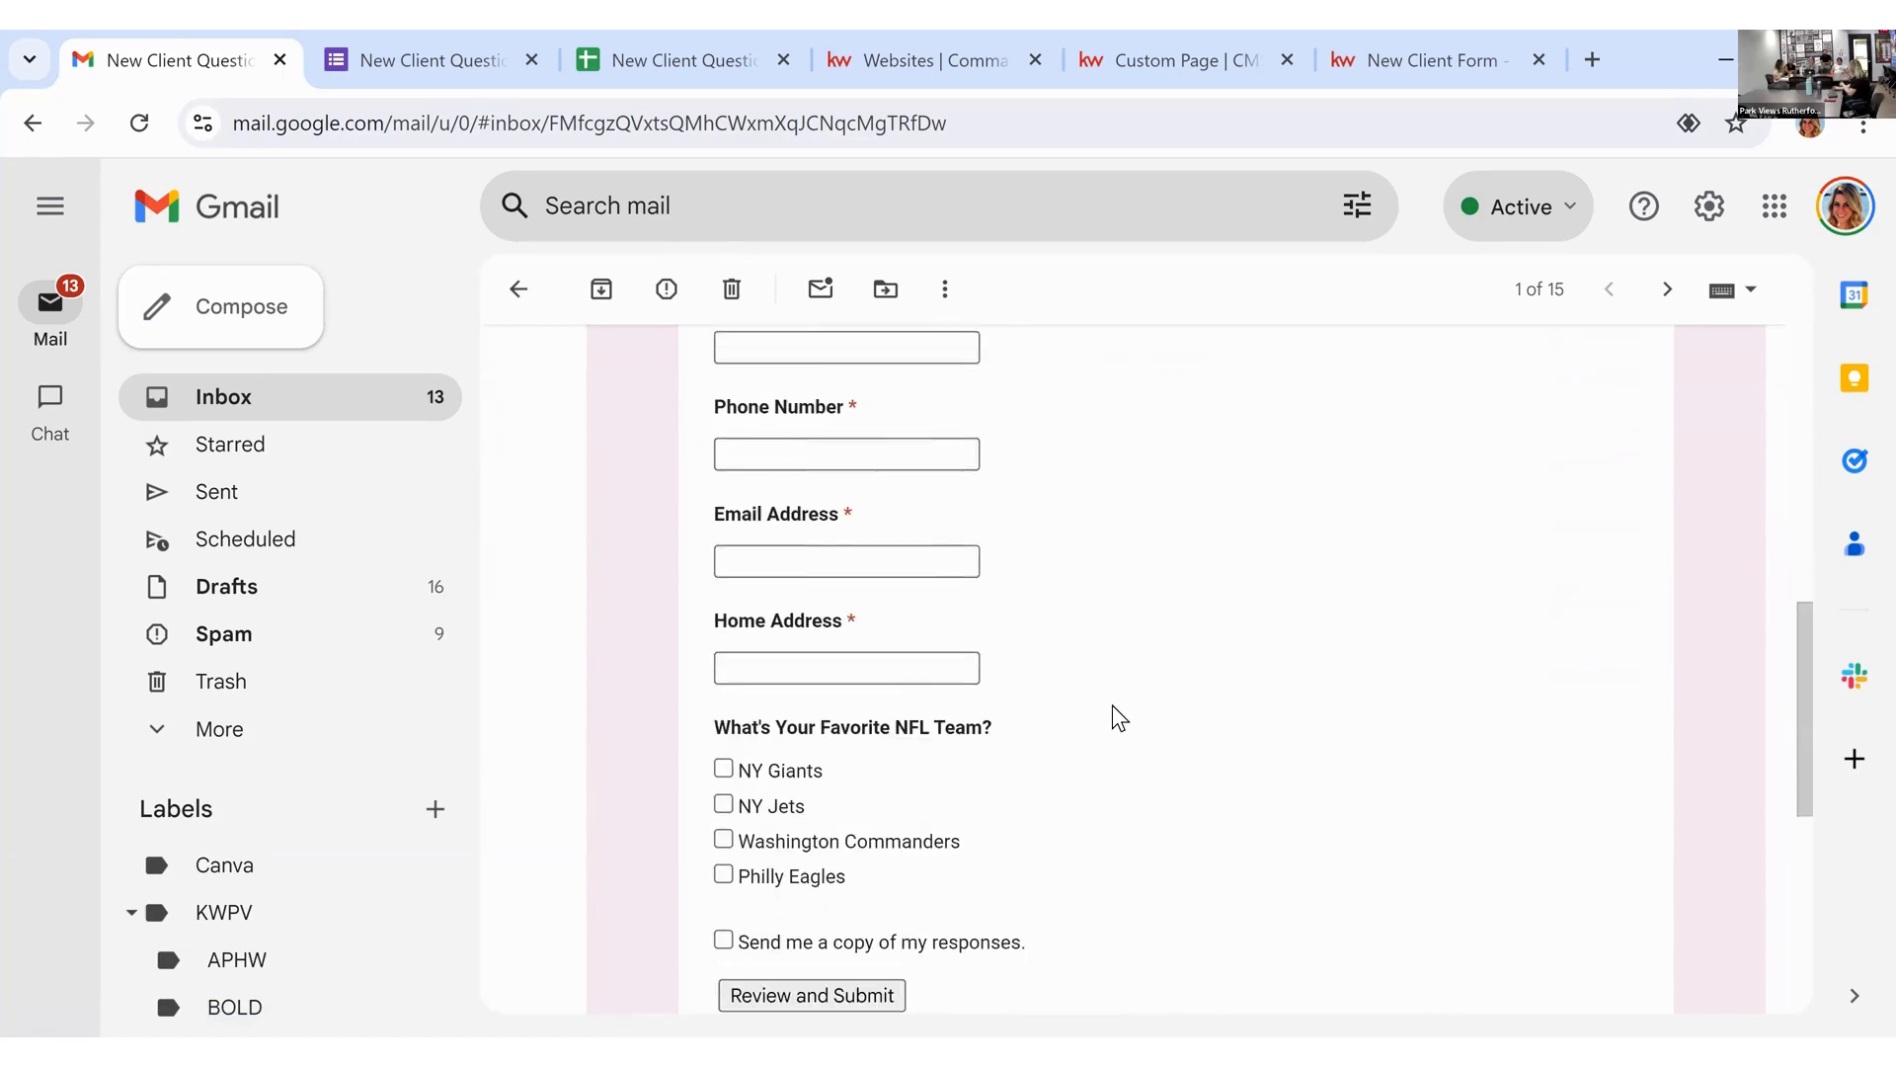
scroll(1119, 716, up, 7)
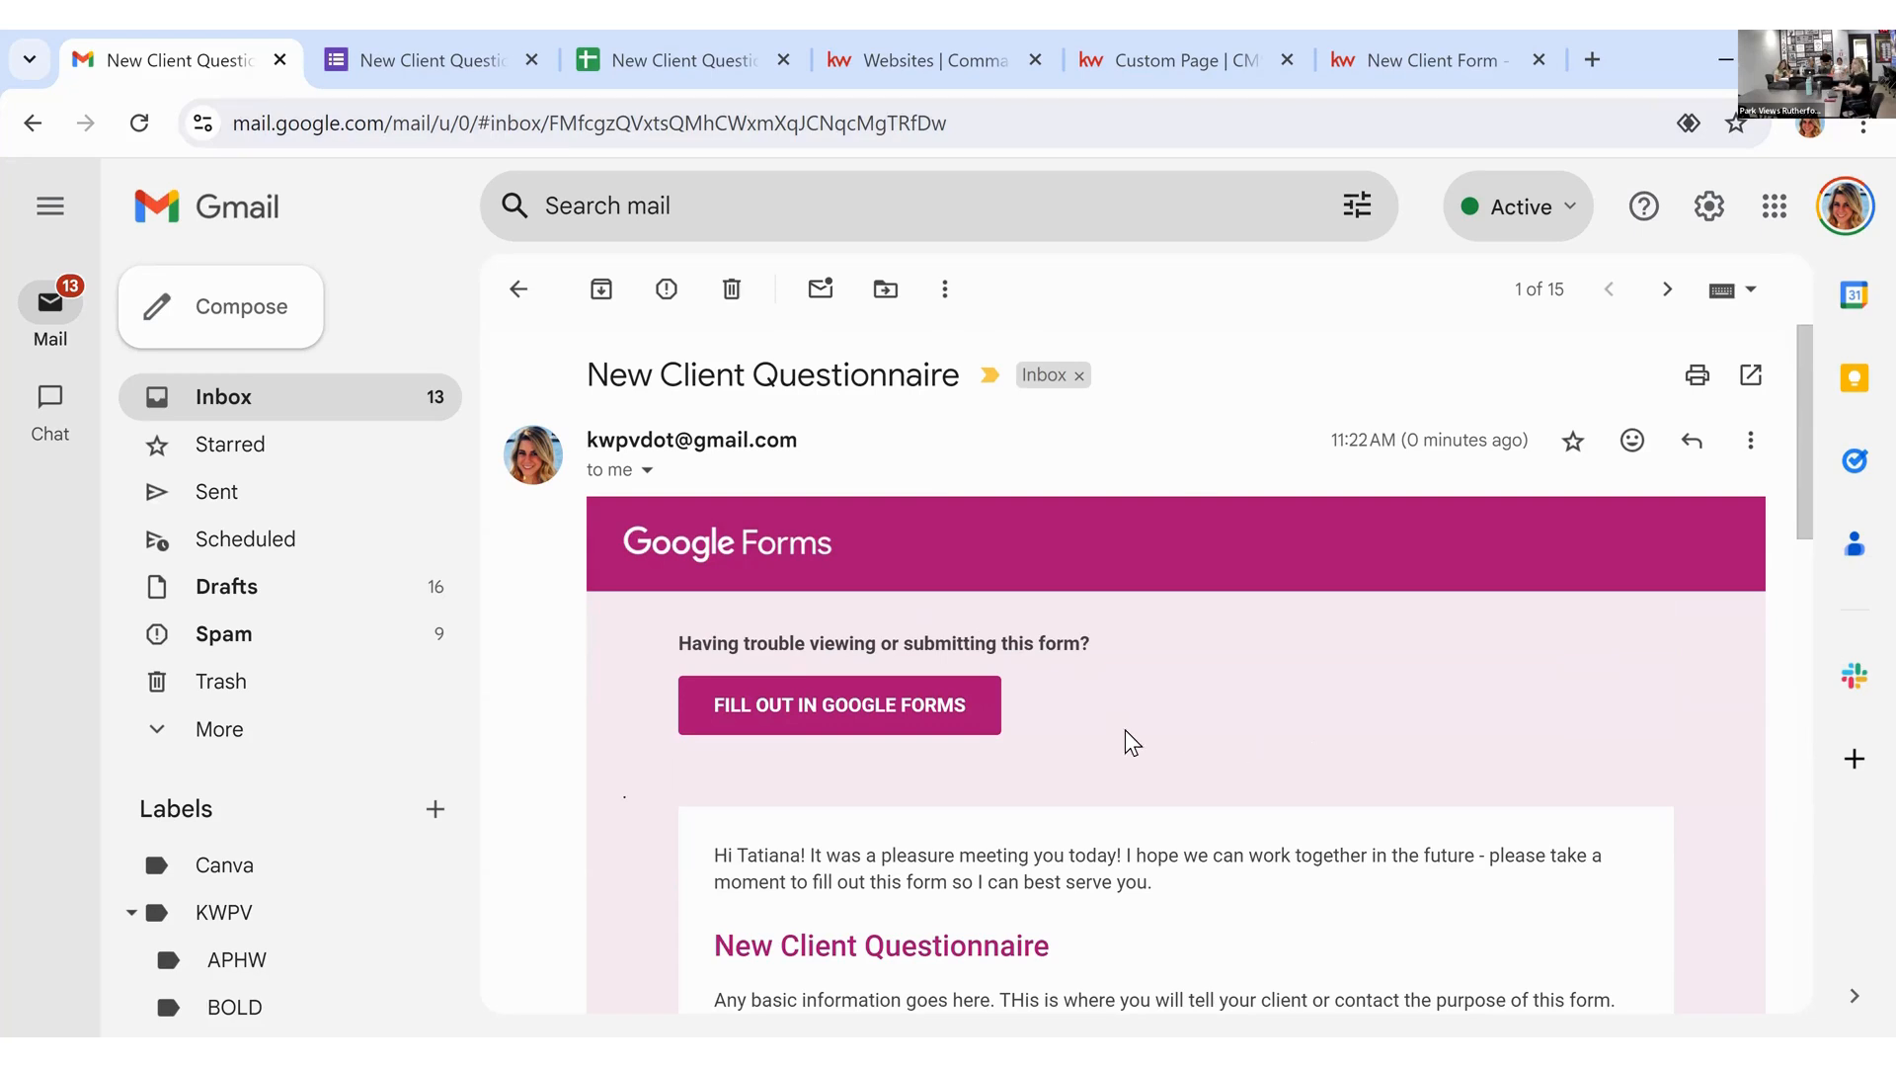
scroll(1058, 791, down, 6)
Step: Fill in the test Email, Name and Phone Number answers
click(885, 537)
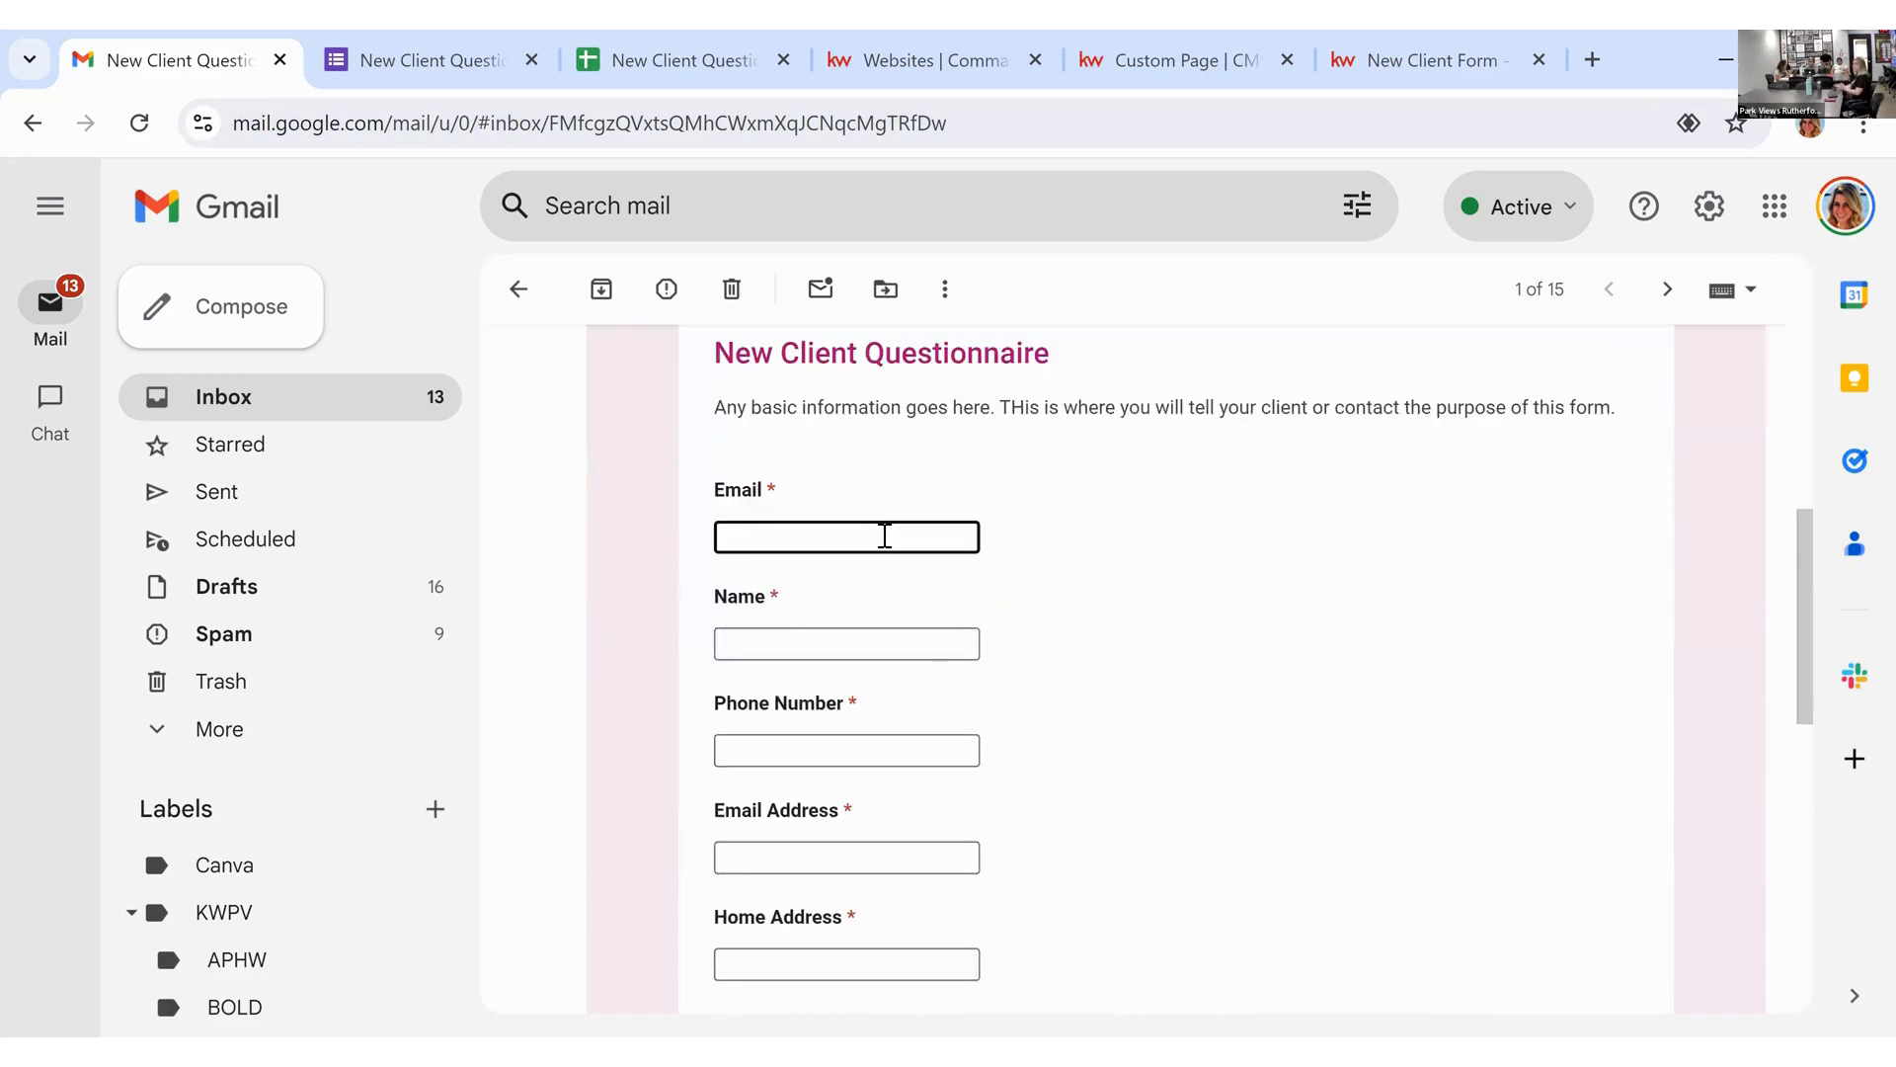
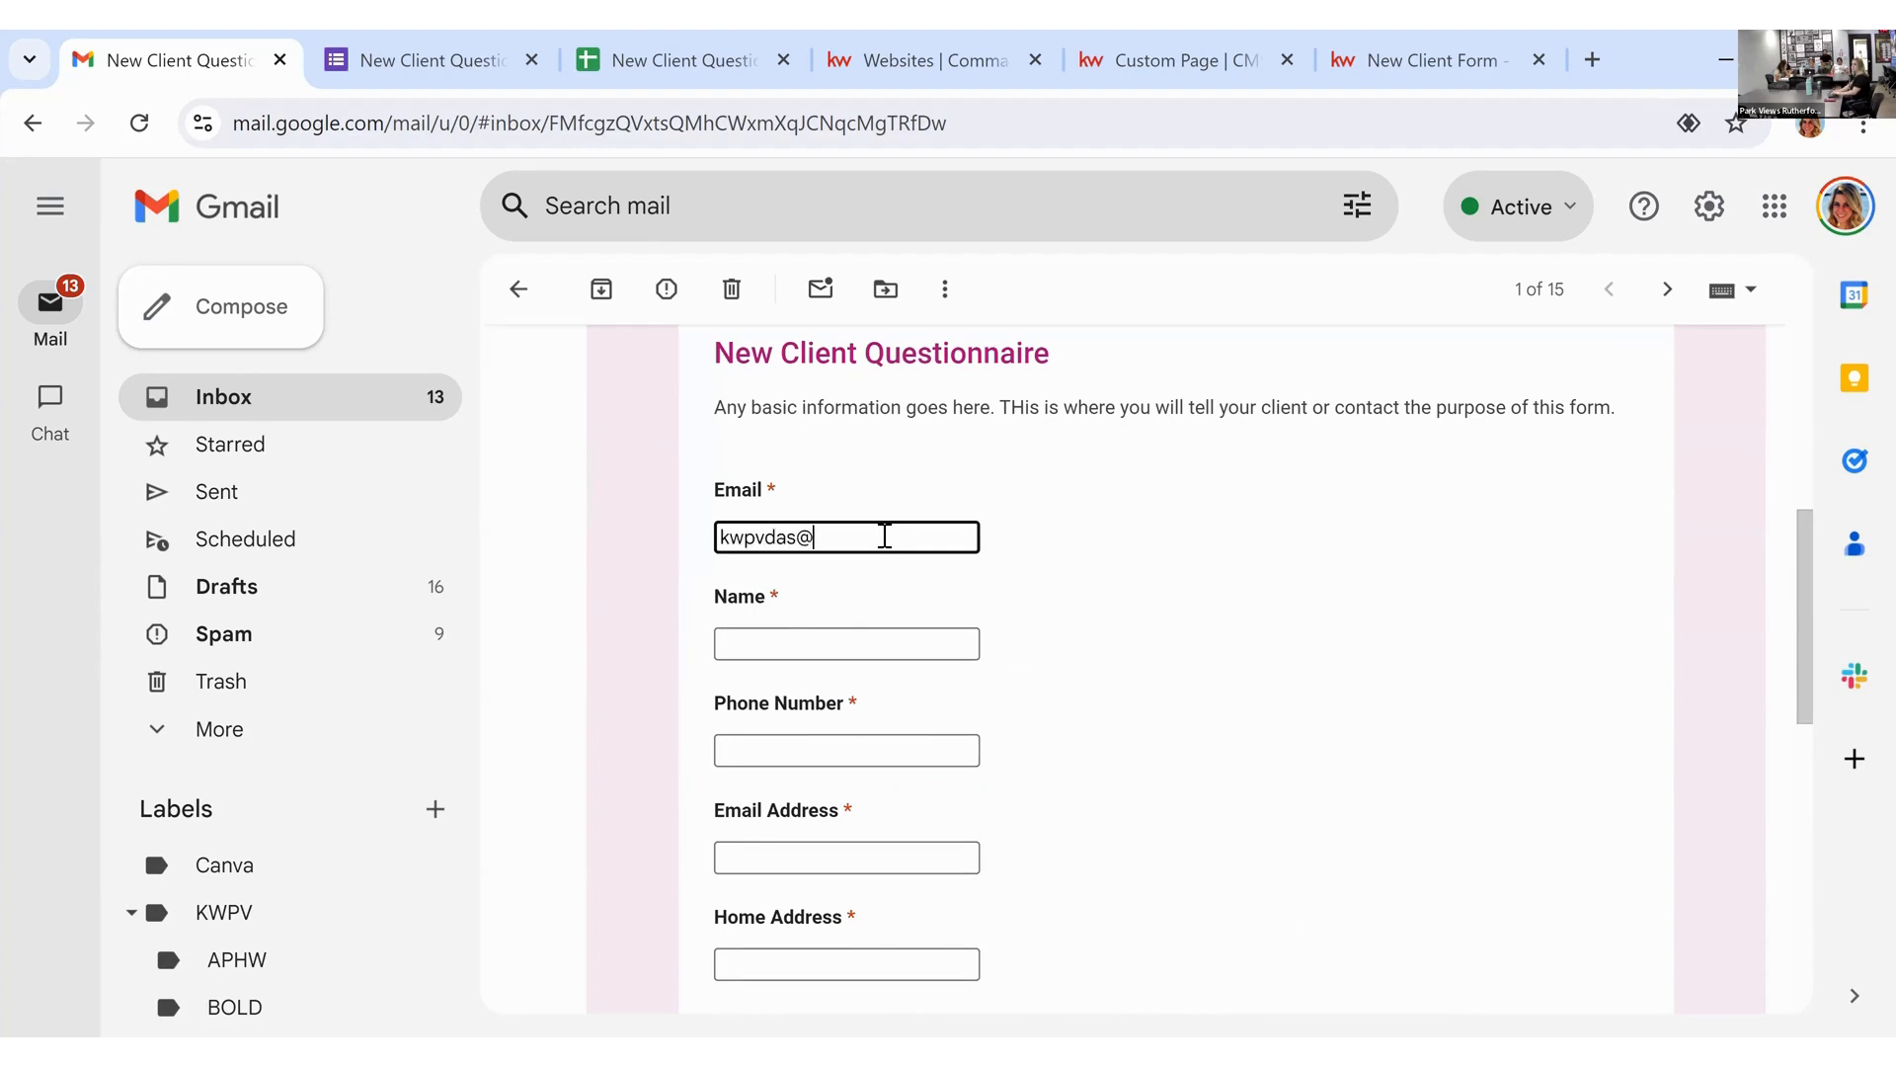
key(Tab)
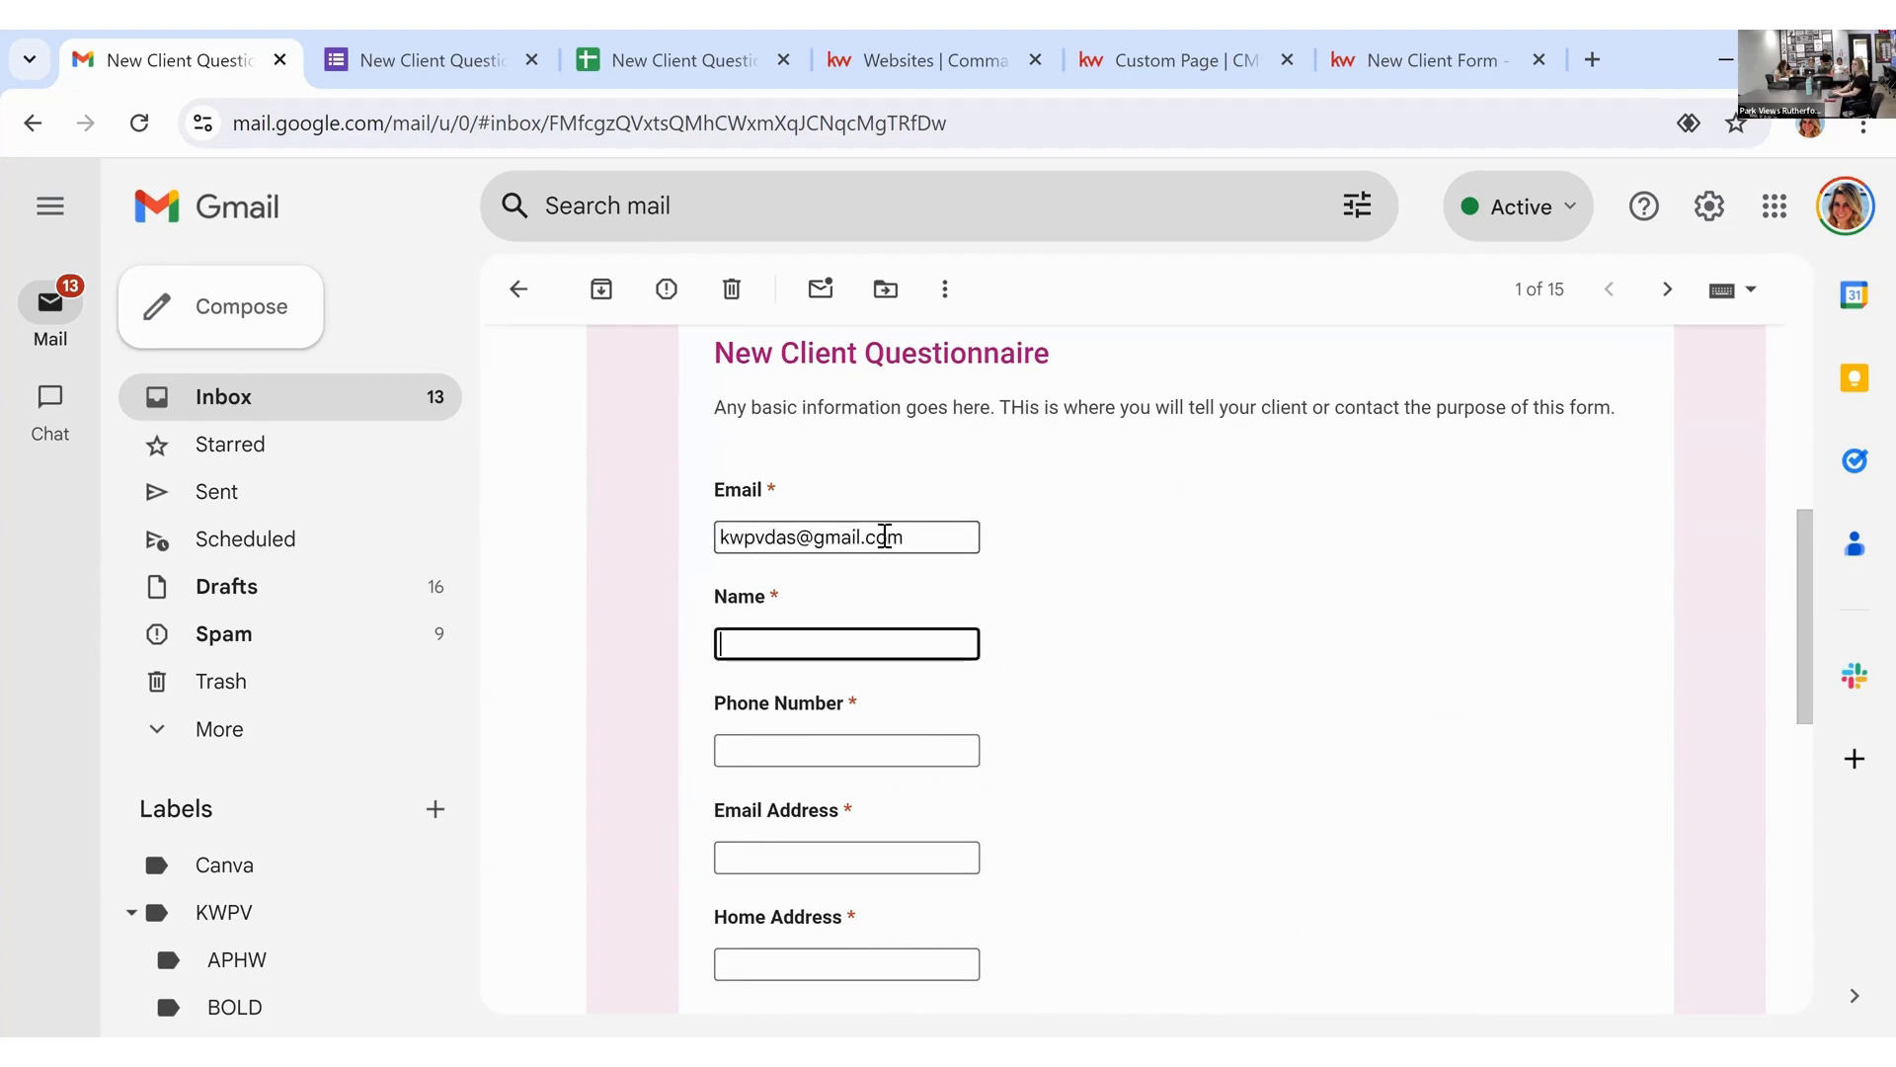
text(Kim Q)
key(Tab)
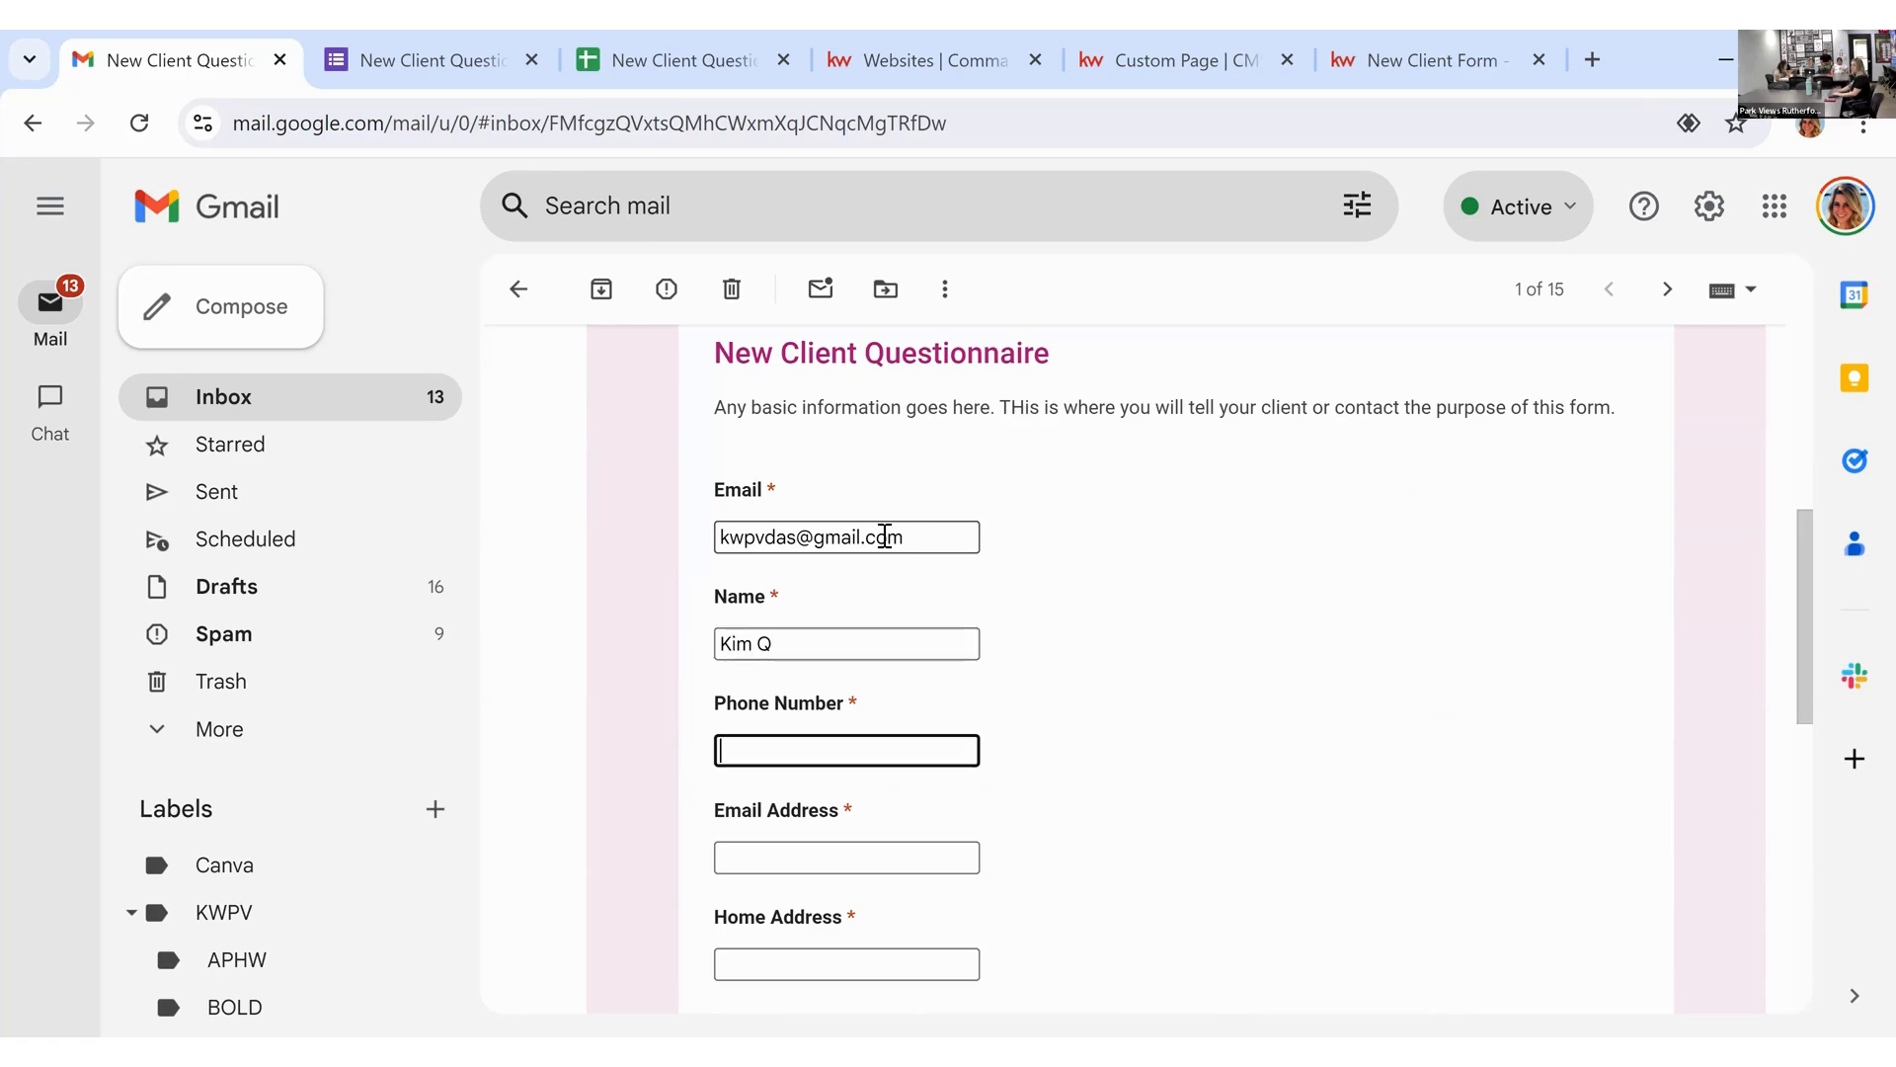
text(1234567890)
Step: Fill in the test Email Address and Home Address answers
click(829, 851)
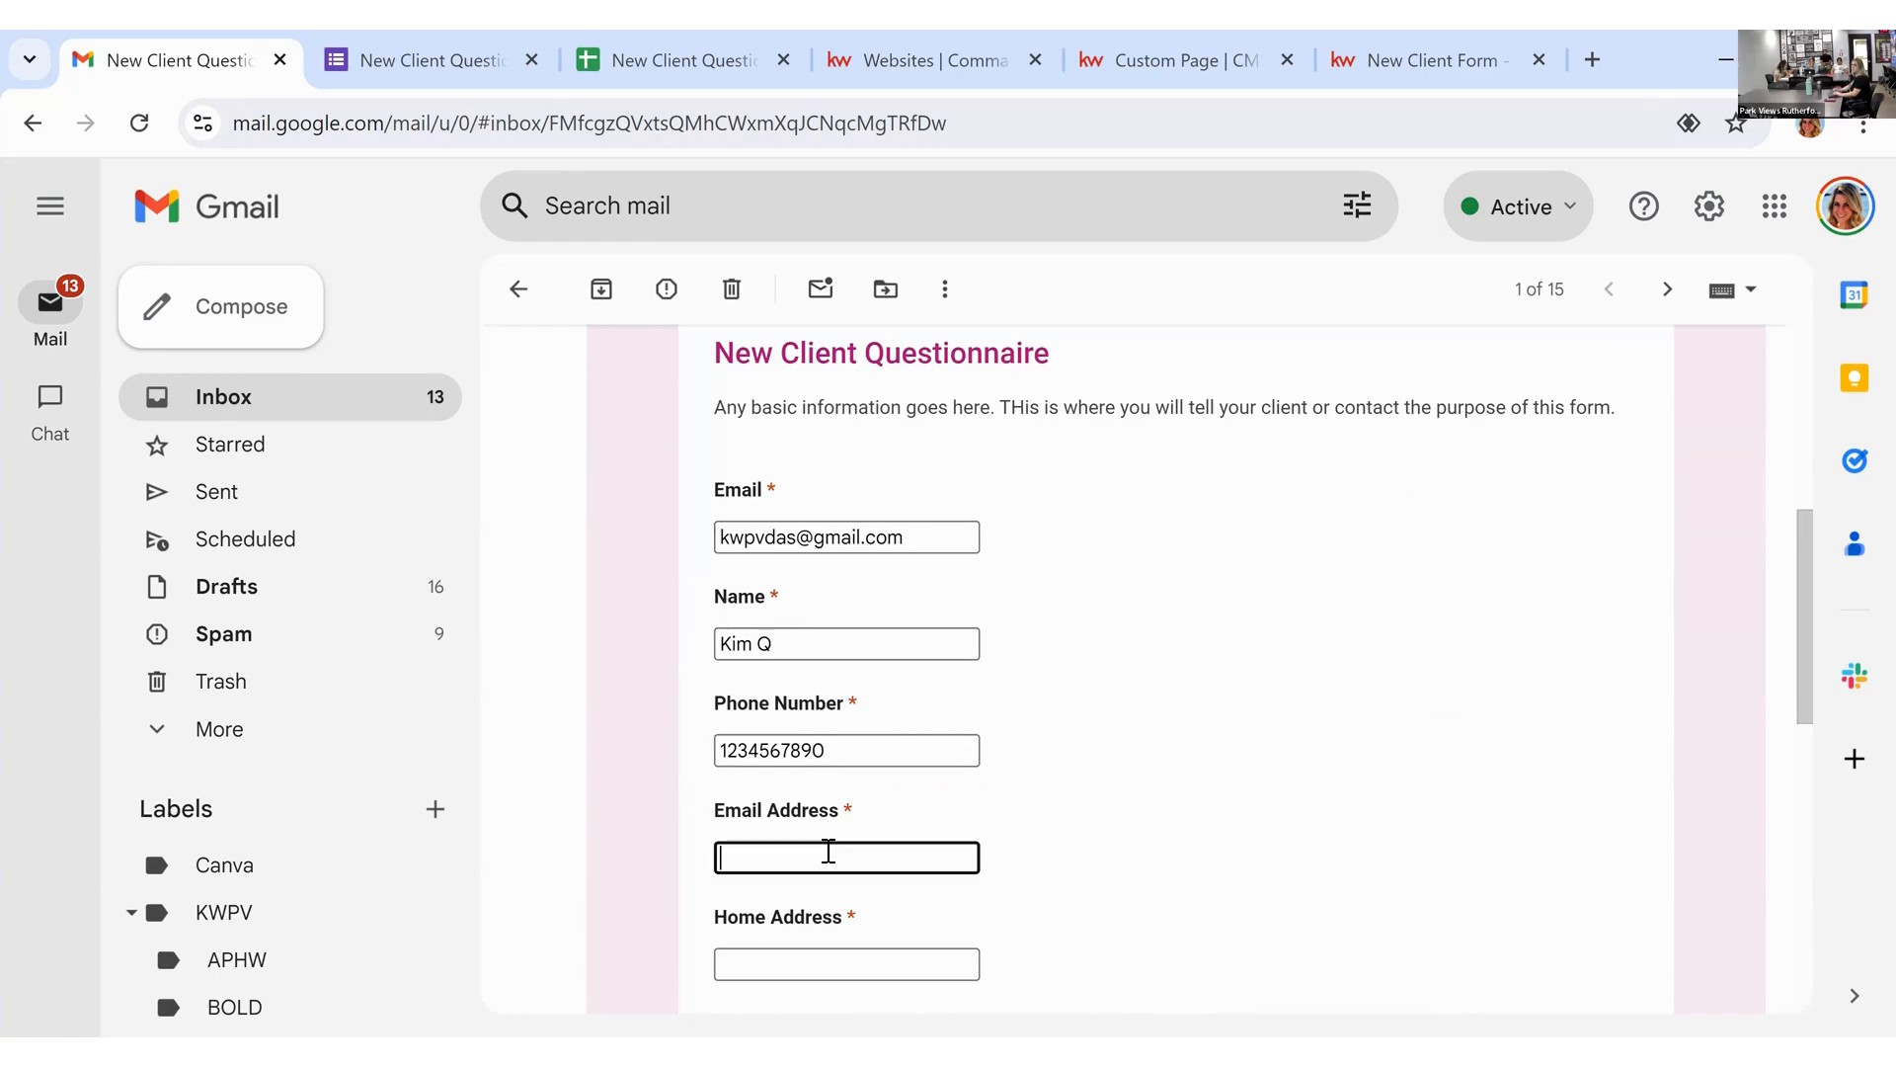
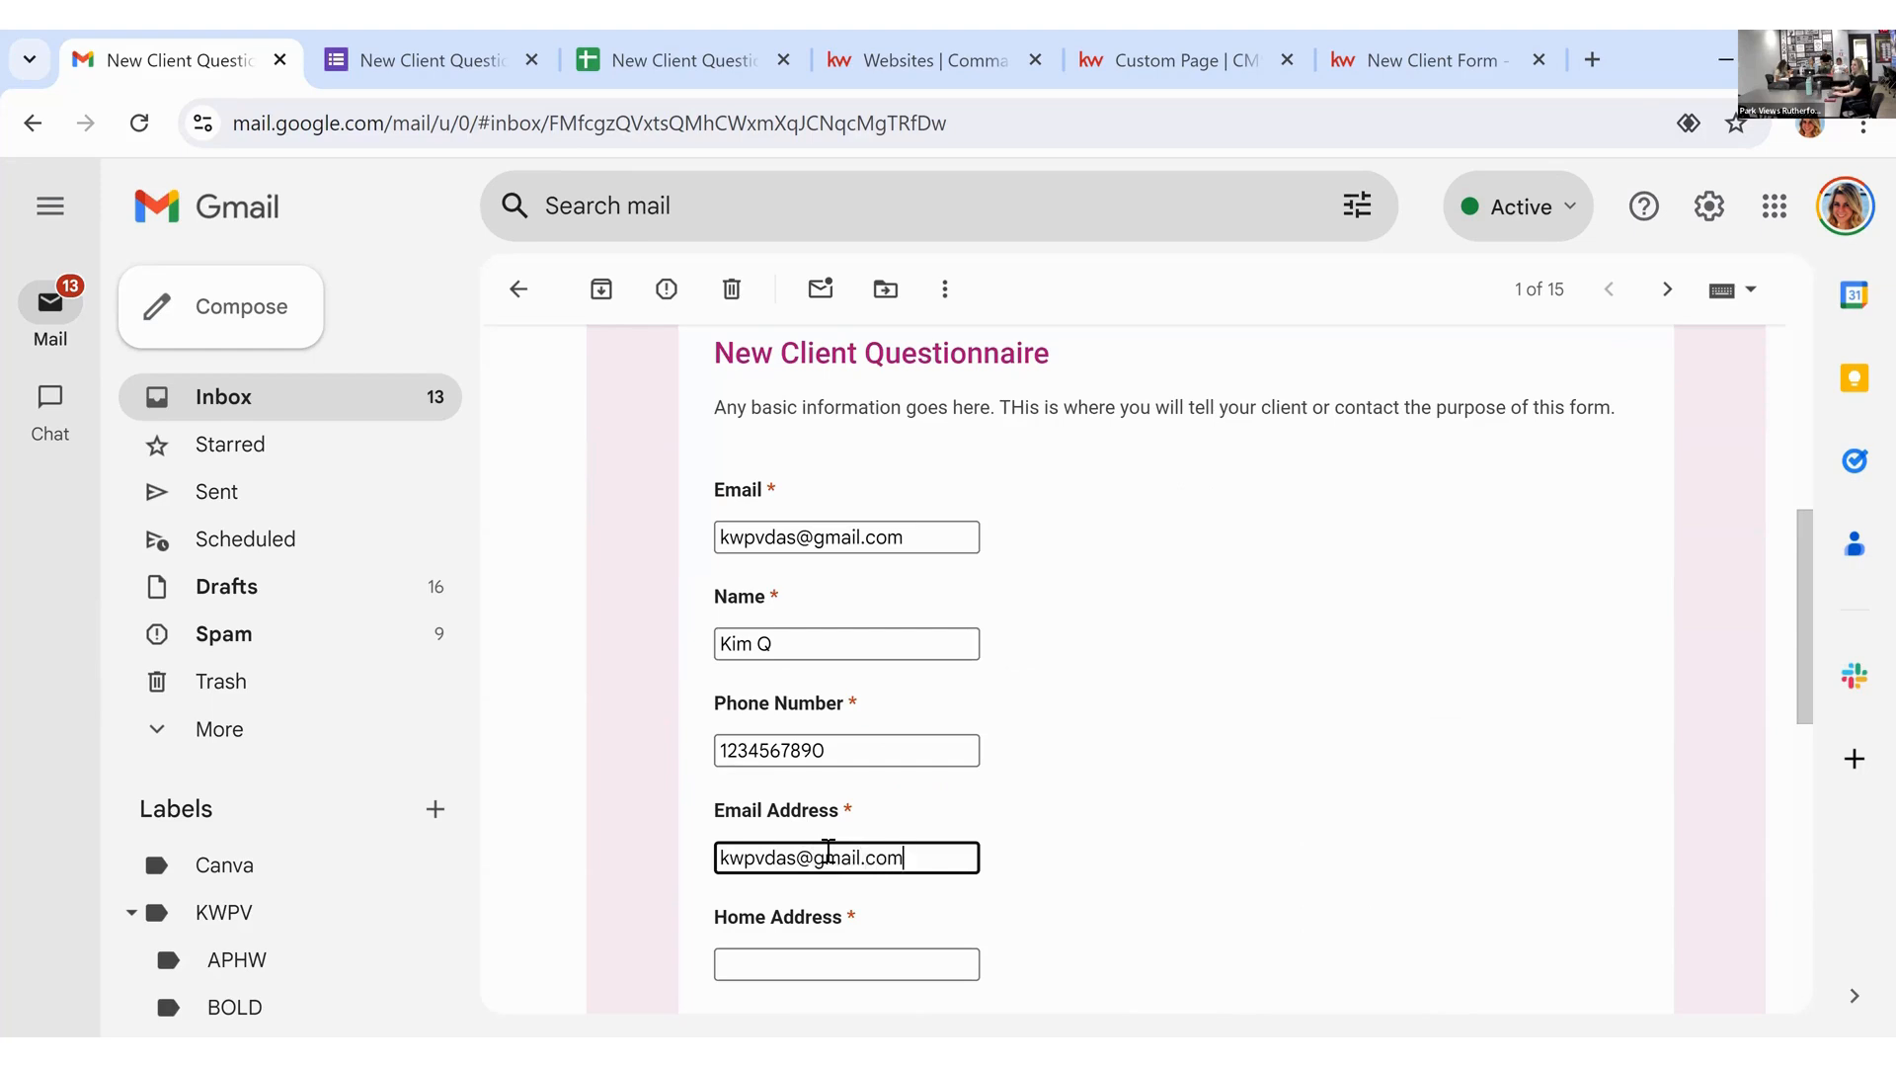
scroll(828, 857, down, 2)
click(839, 819)
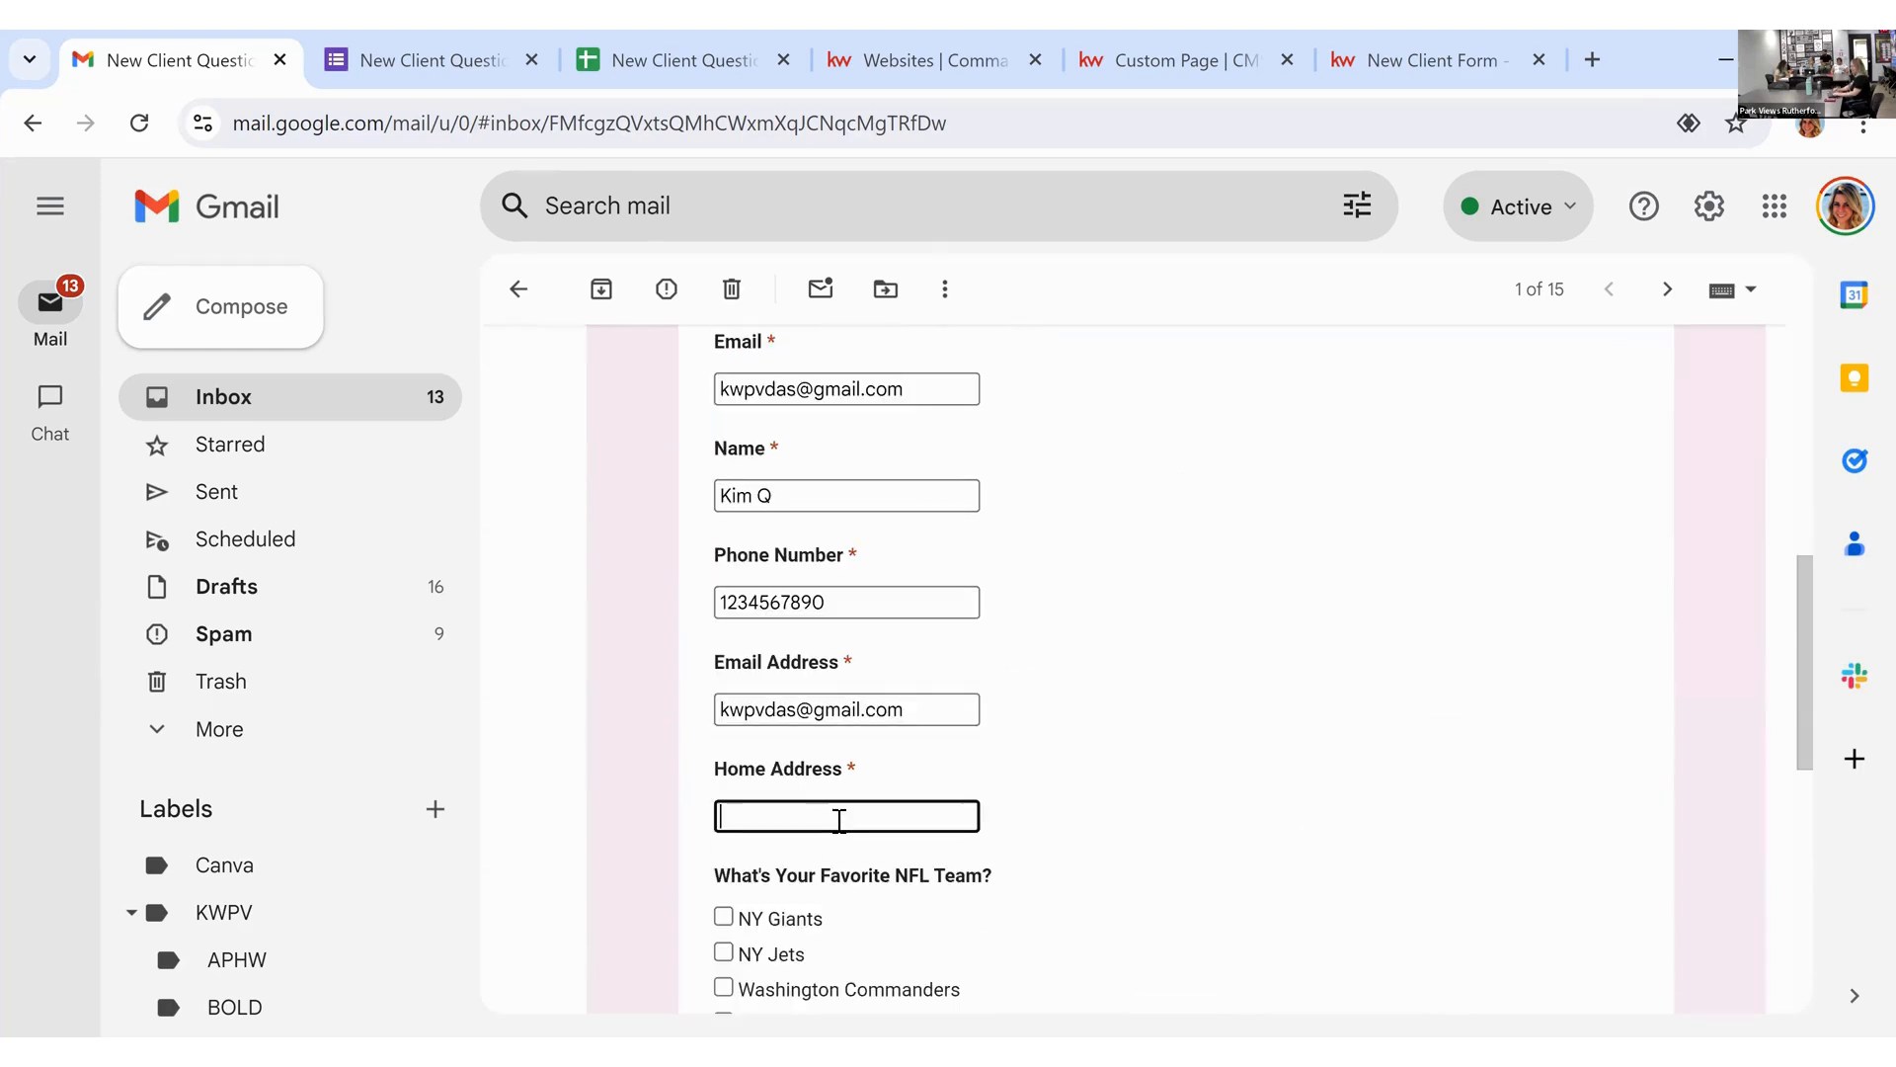
text(123 Main Street Hawthorne NJ)
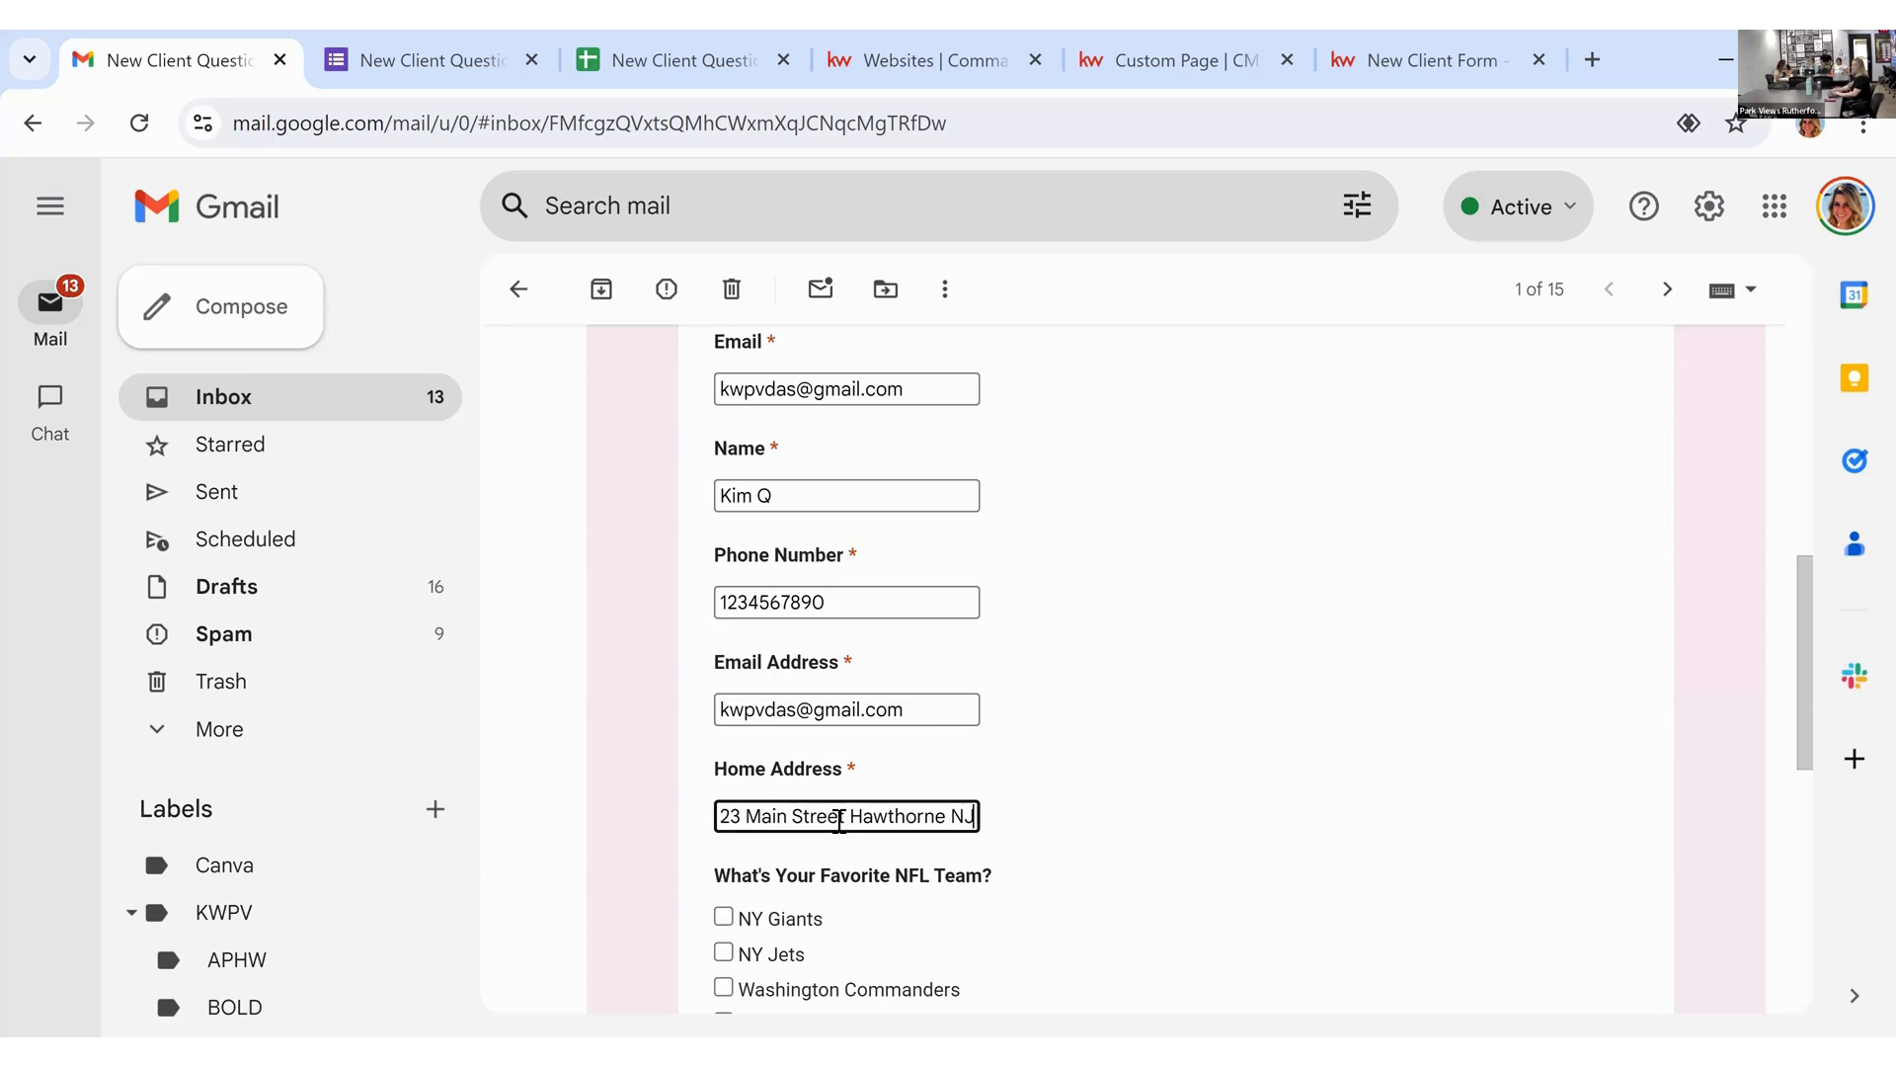
Step: Choose NY Giants, request a copy of responses, and submit the form
scroll(849, 830, down, 3)
click(726, 621)
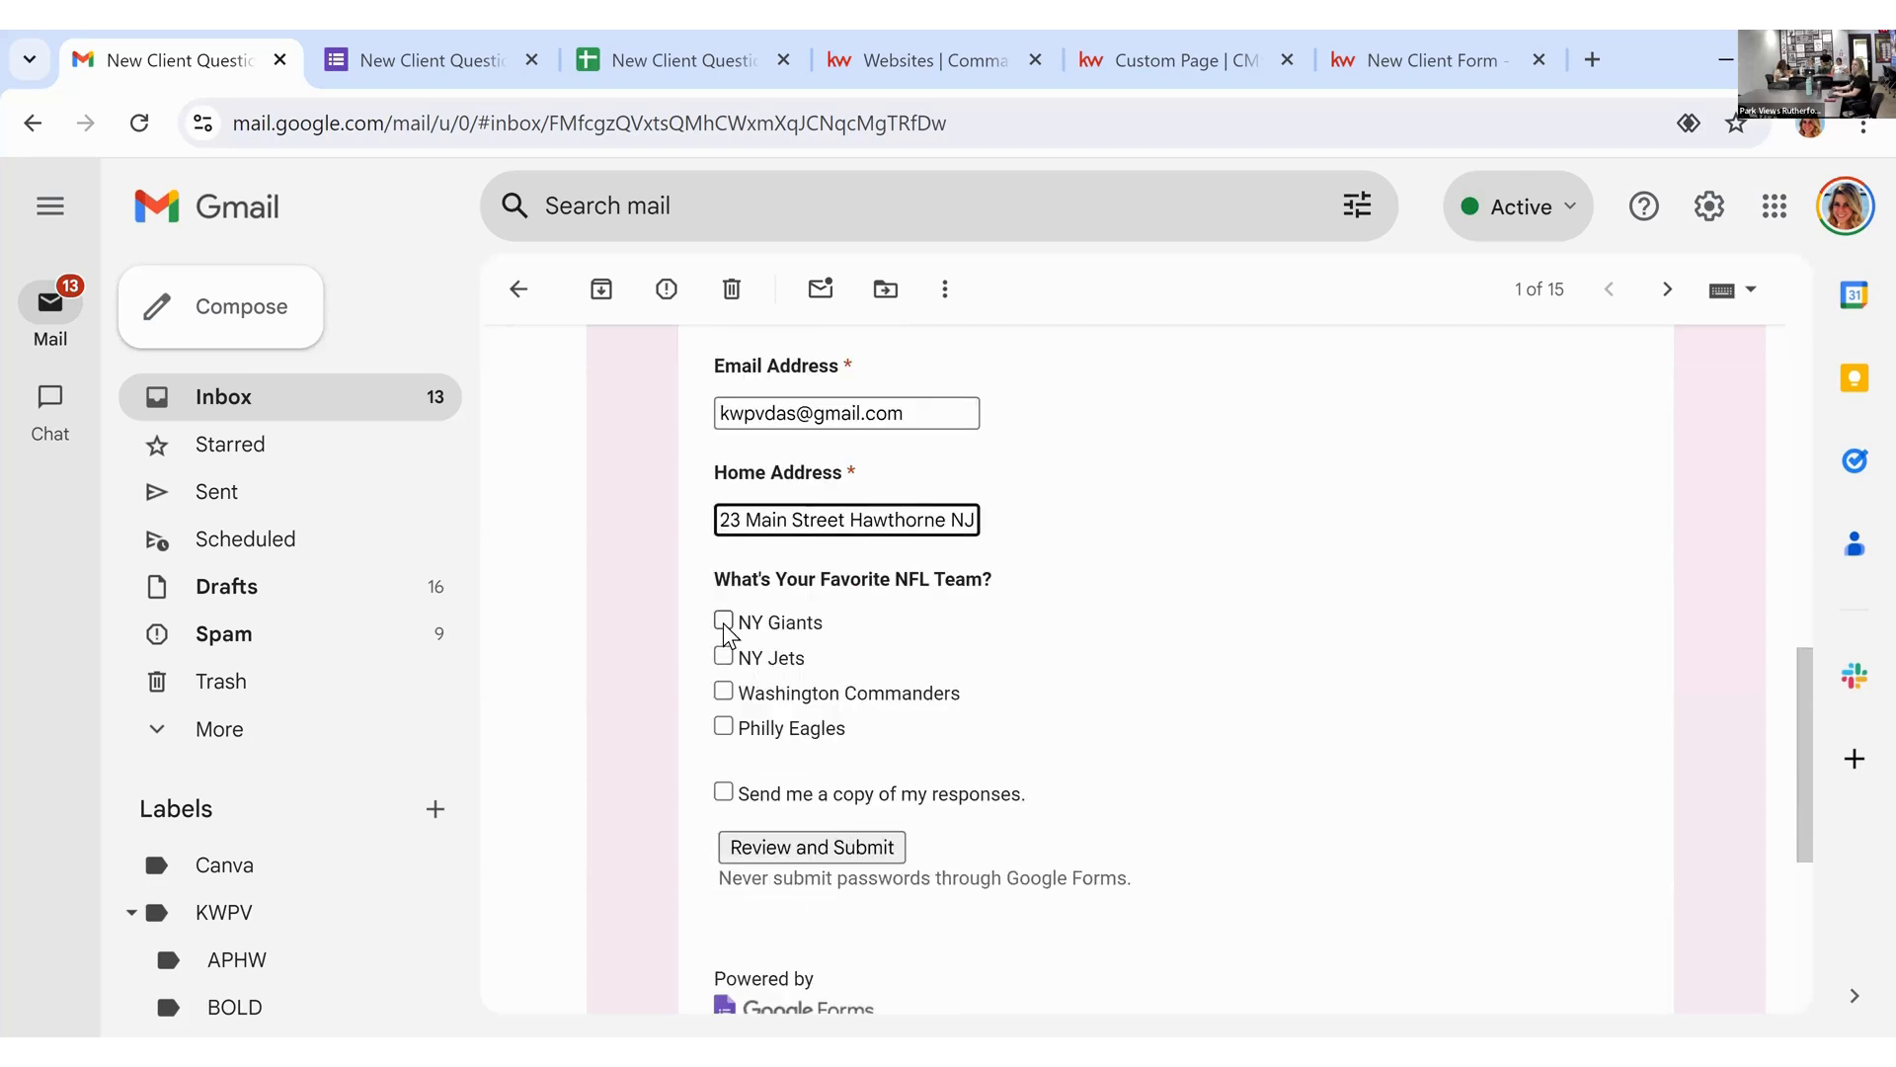
click(889, 802)
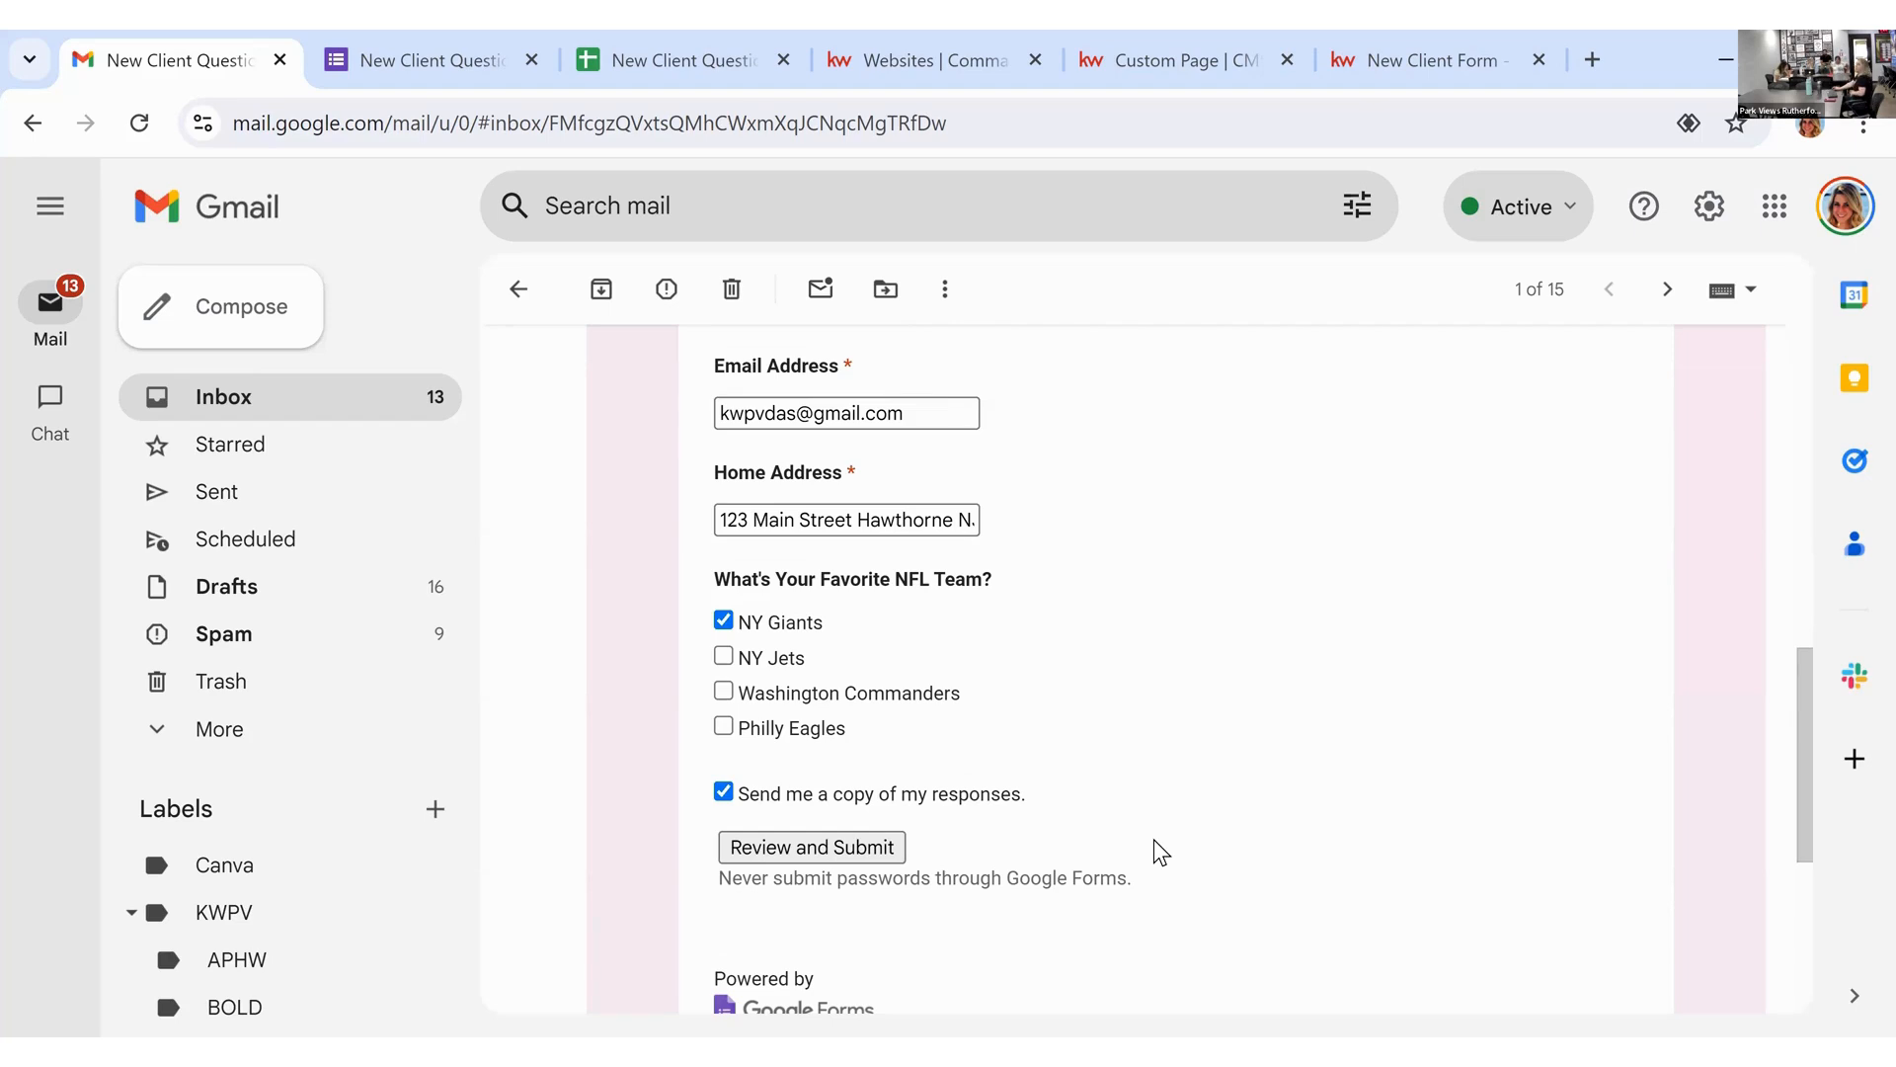
click(873, 858)
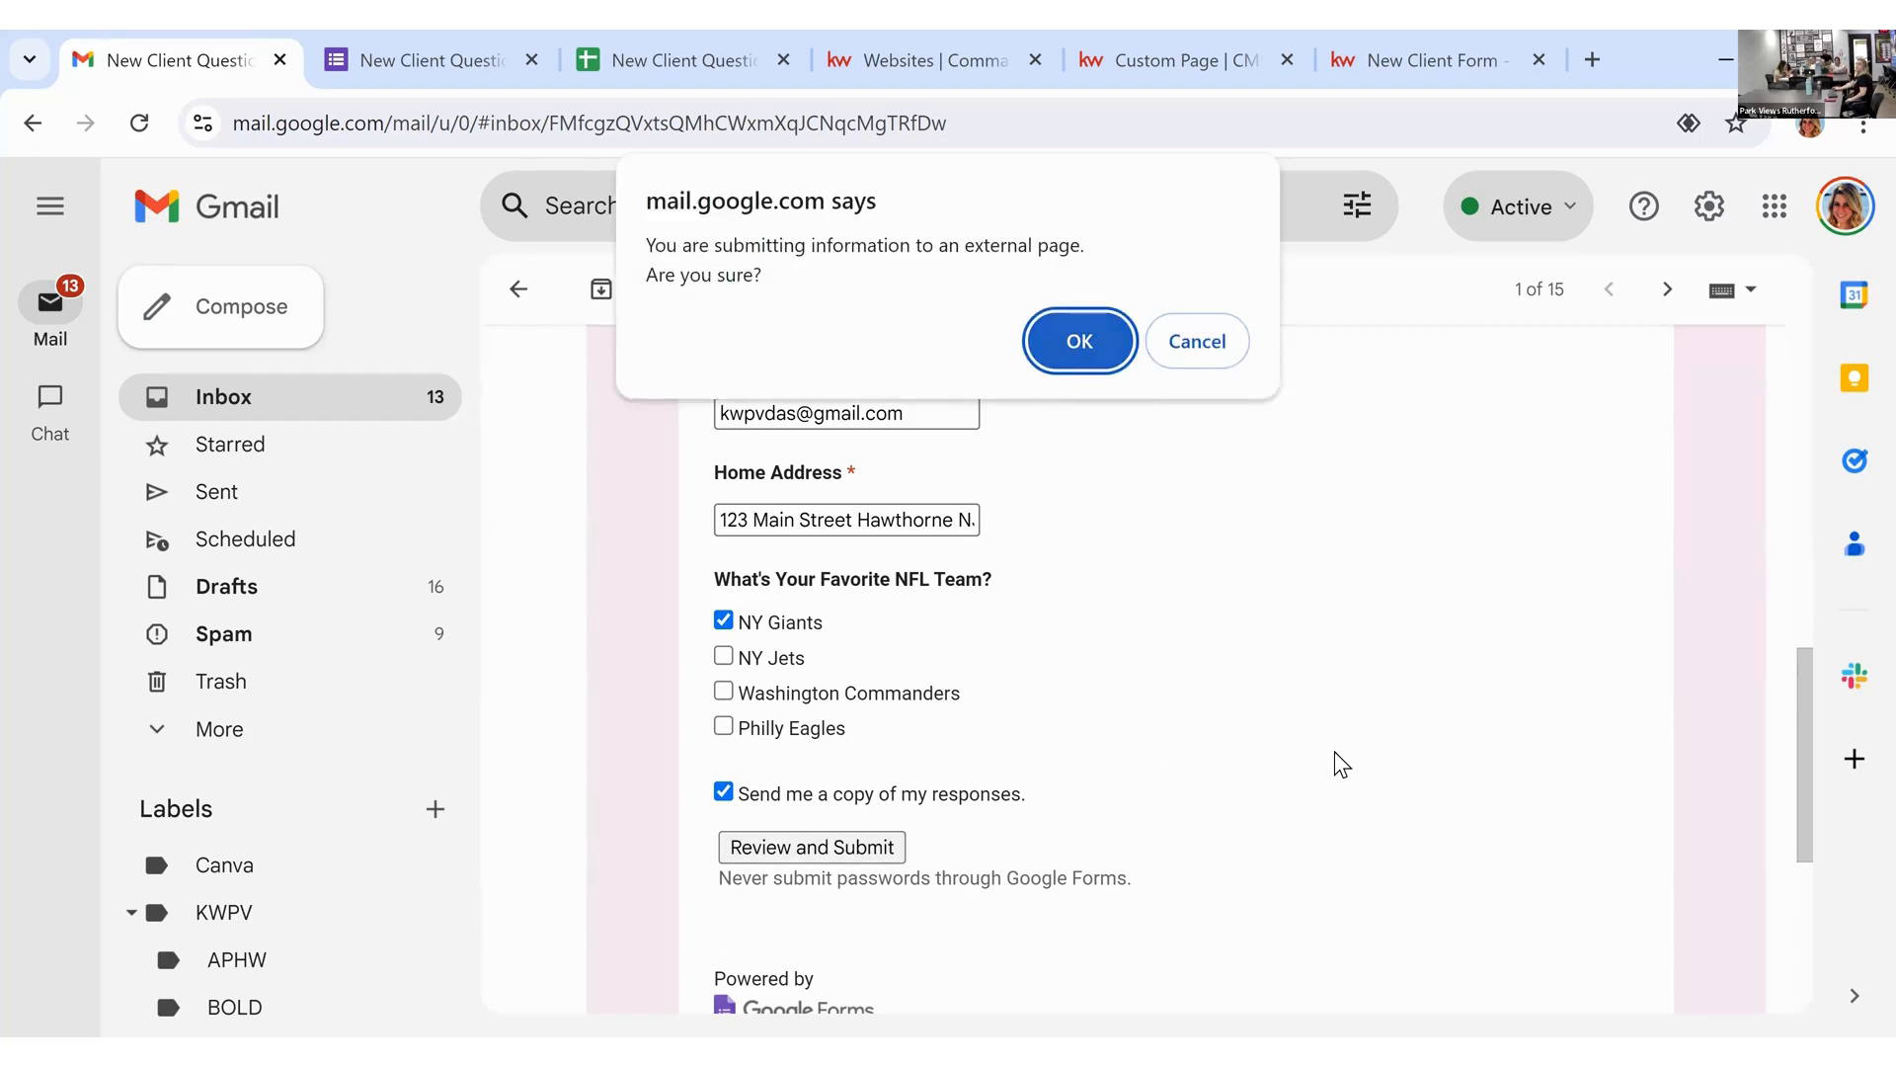
key(Return)
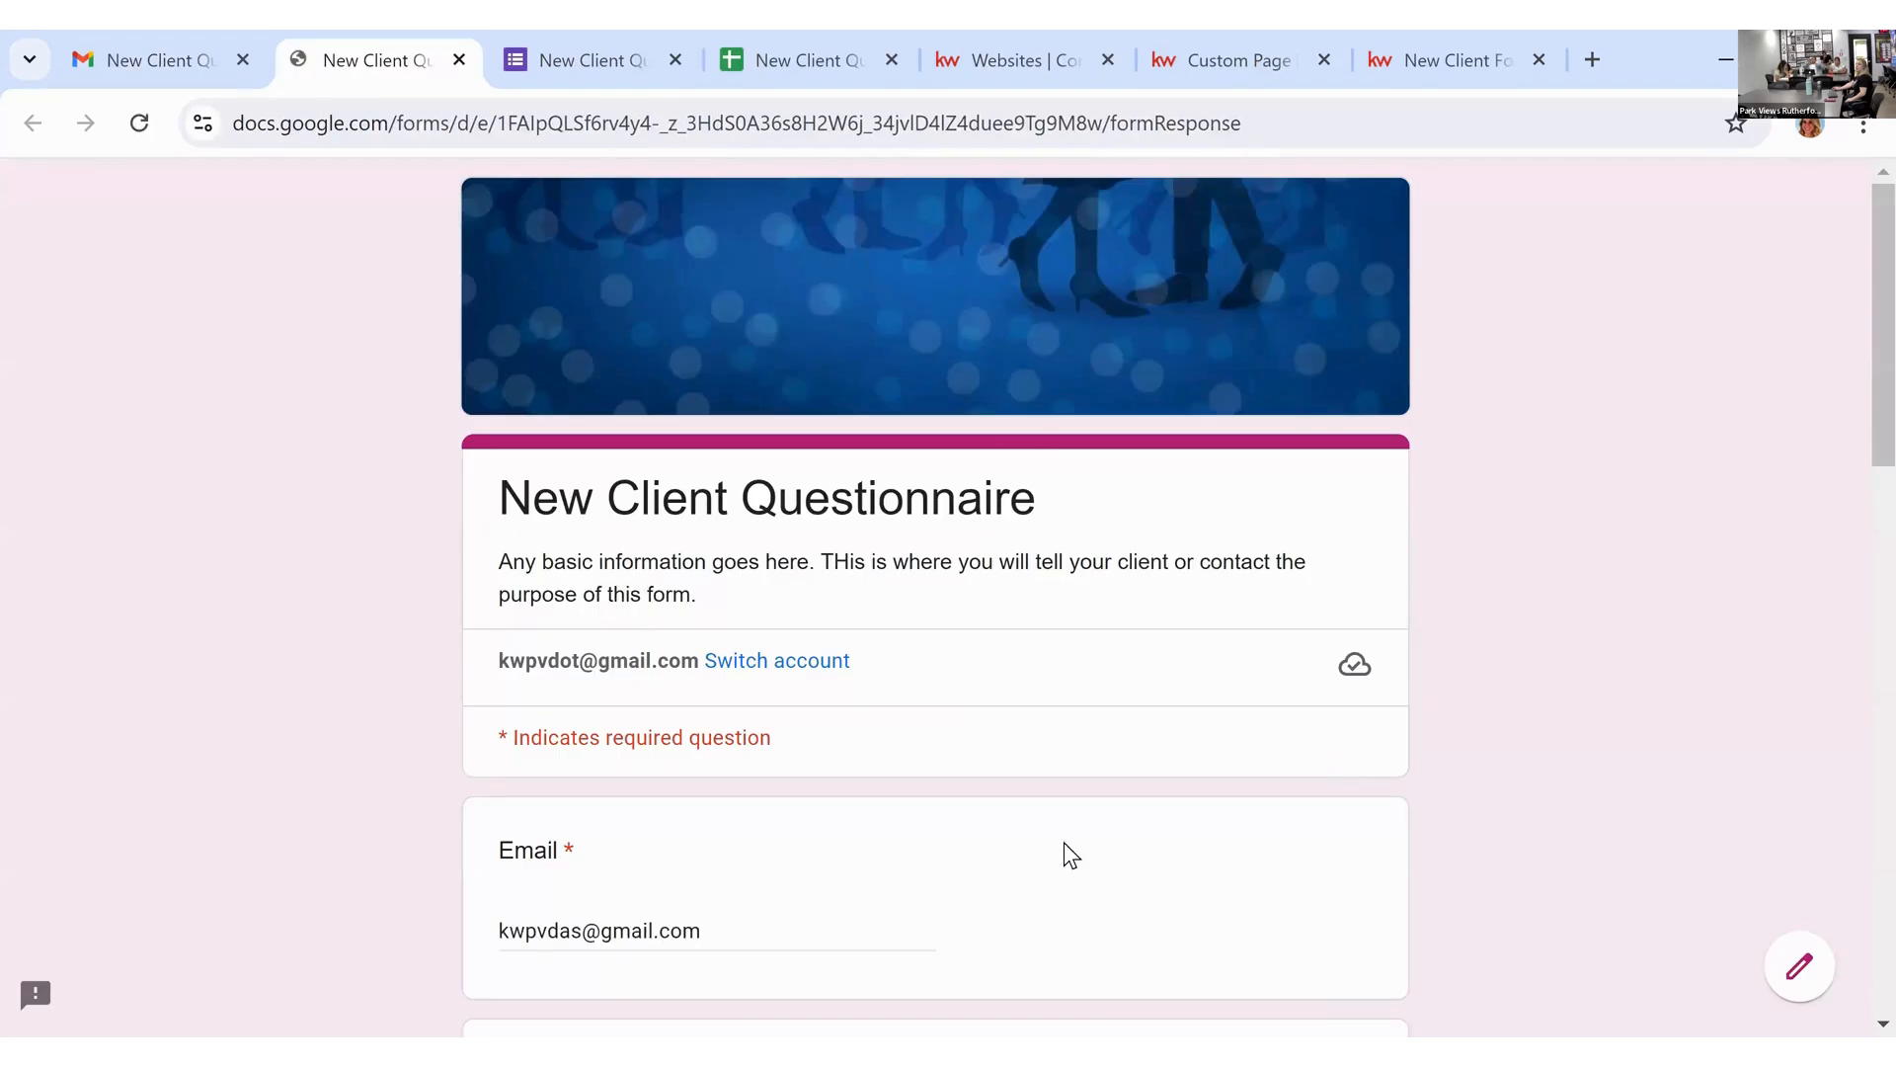
Step: Submit the test response from the filled-in form page
scroll(1064, 841, down, 5)
scroll(1064, 843, down, 12)
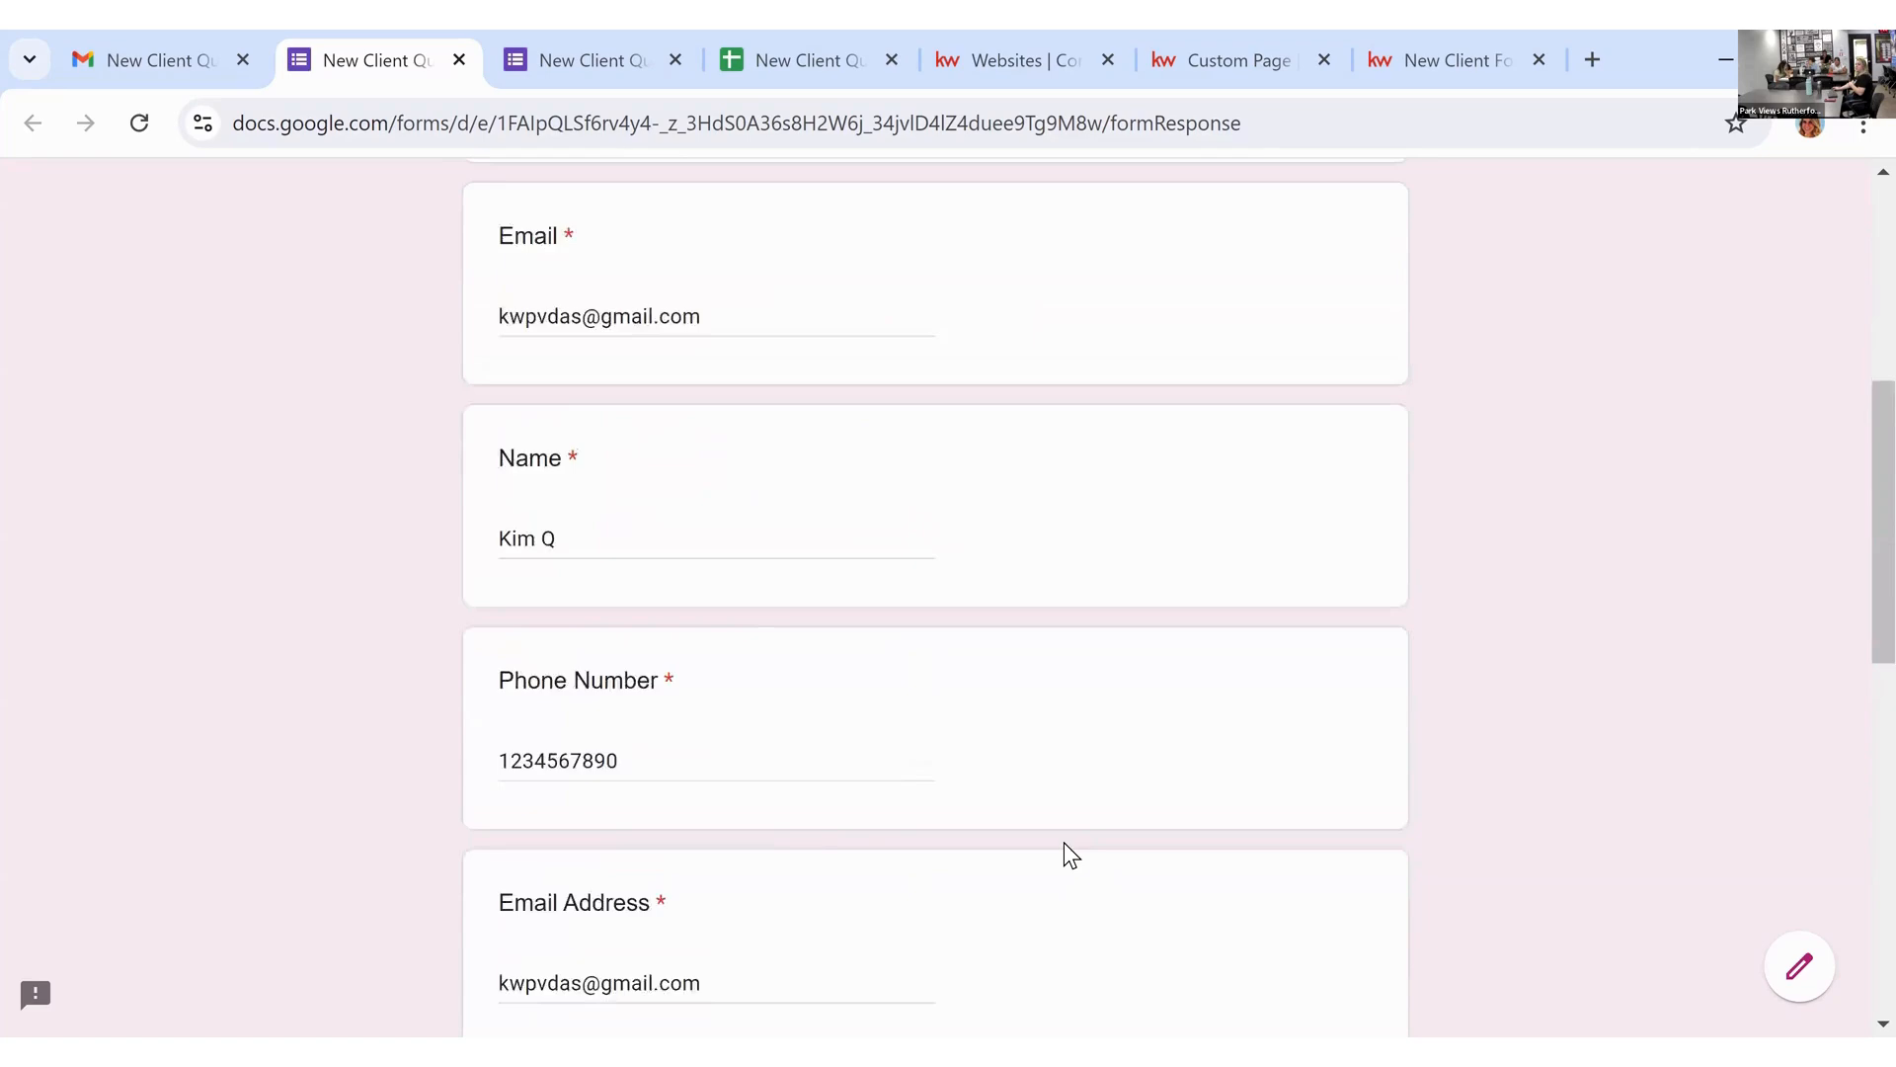
scroll(1064, 842, up, 16)
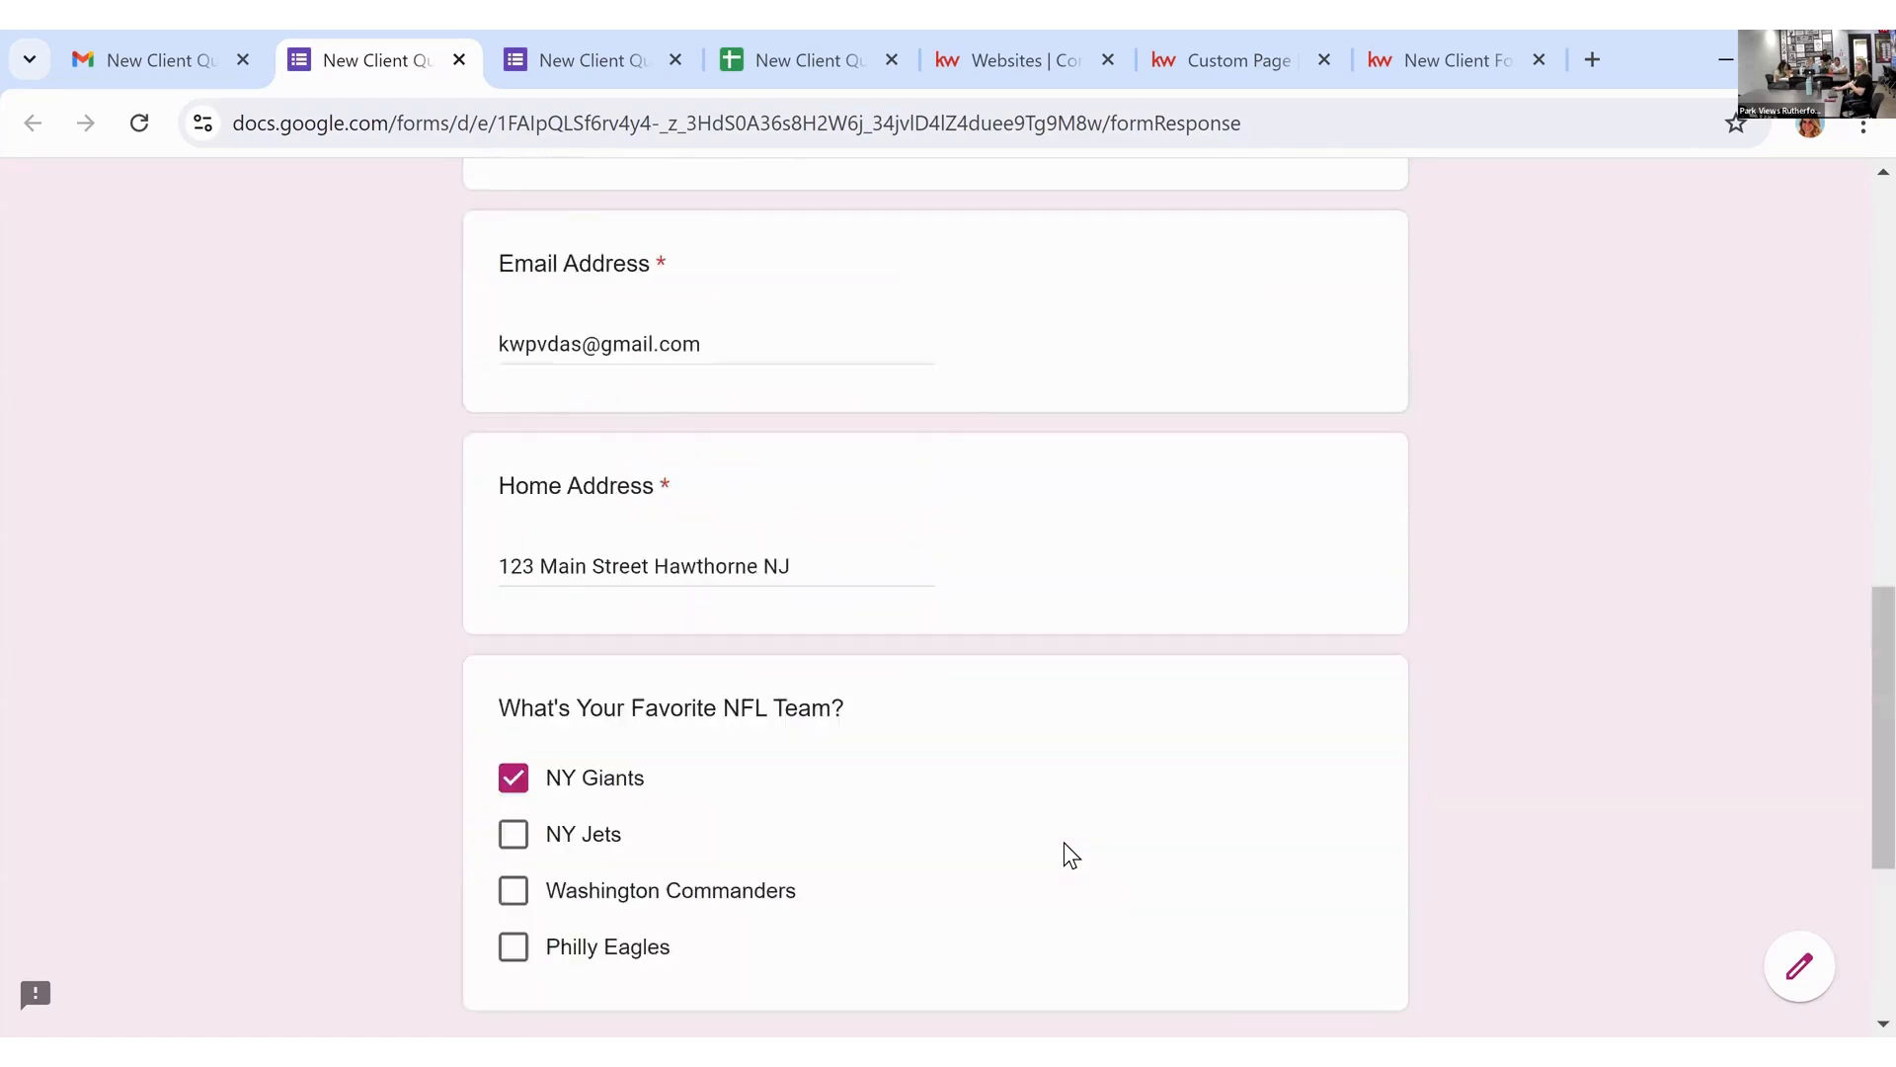
scroll(1066, 842, down, 7)
scroll(1076, 855, down, 8)
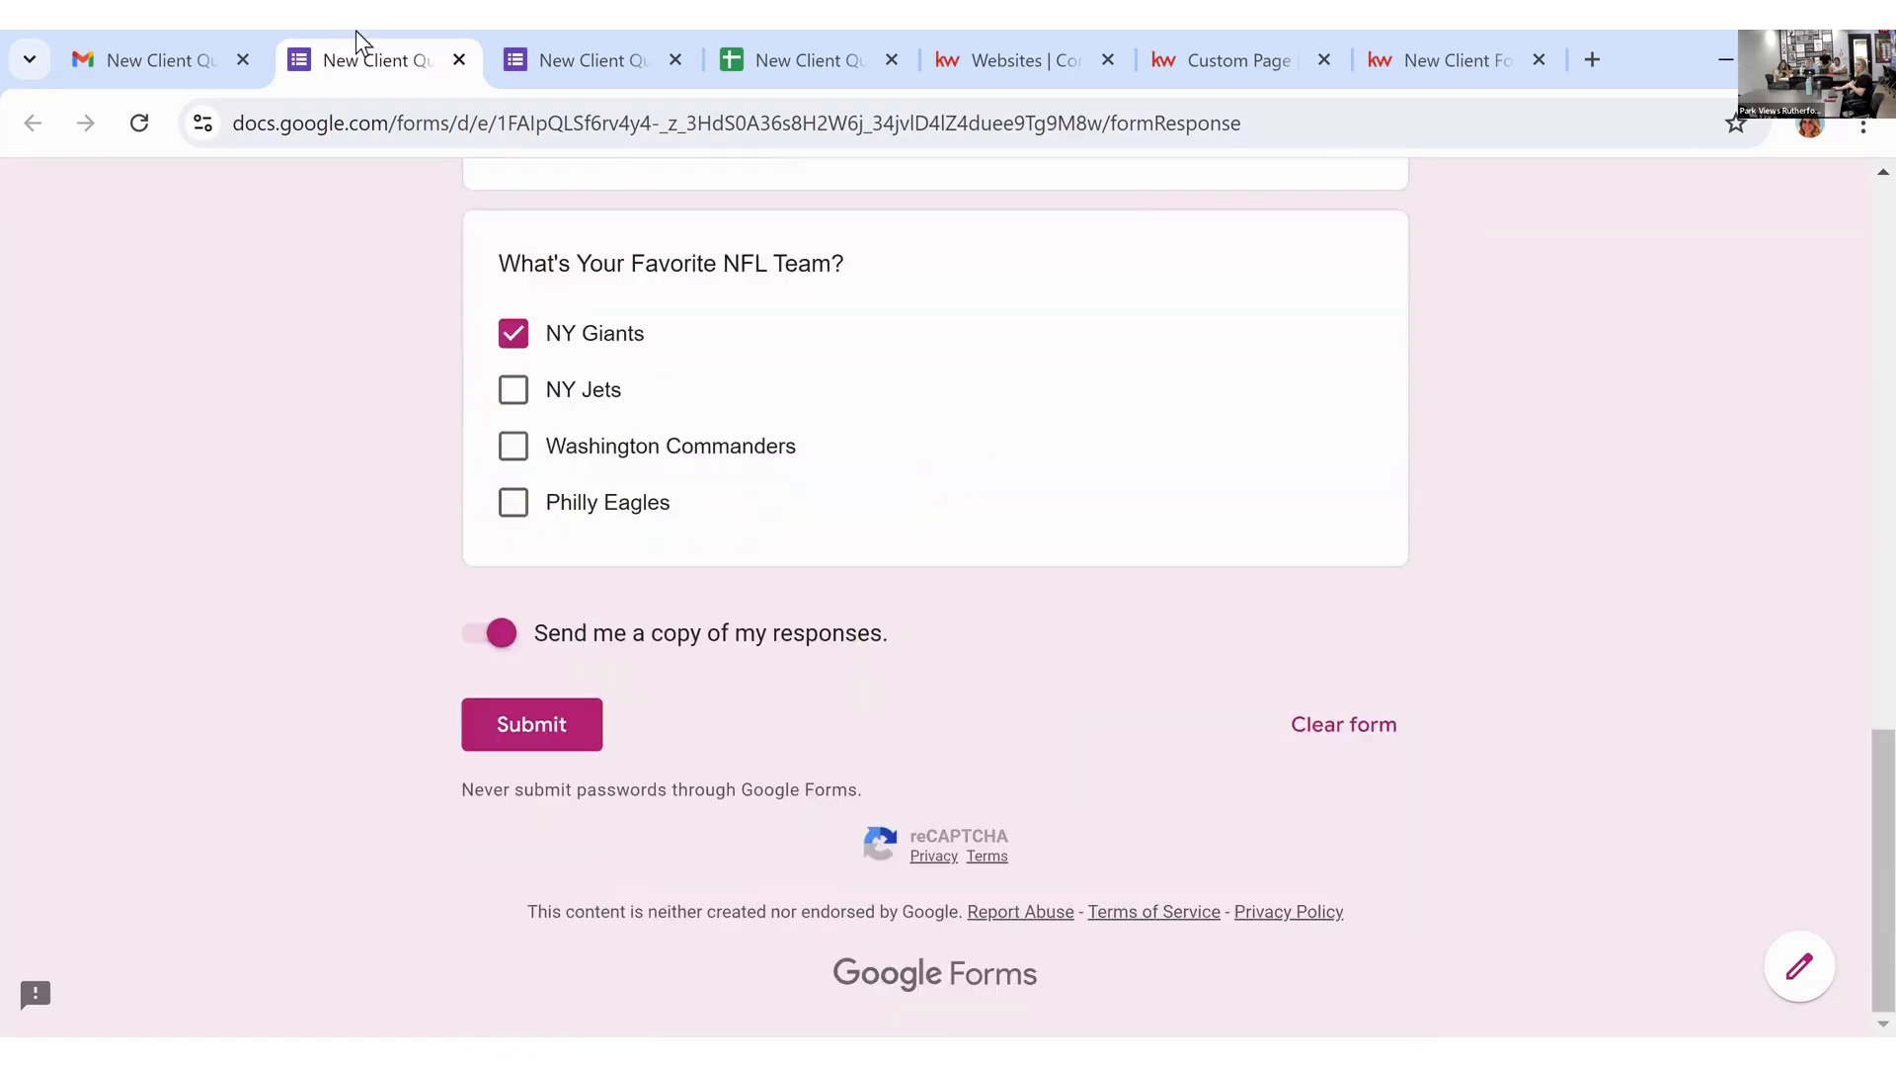
click(851, 59)
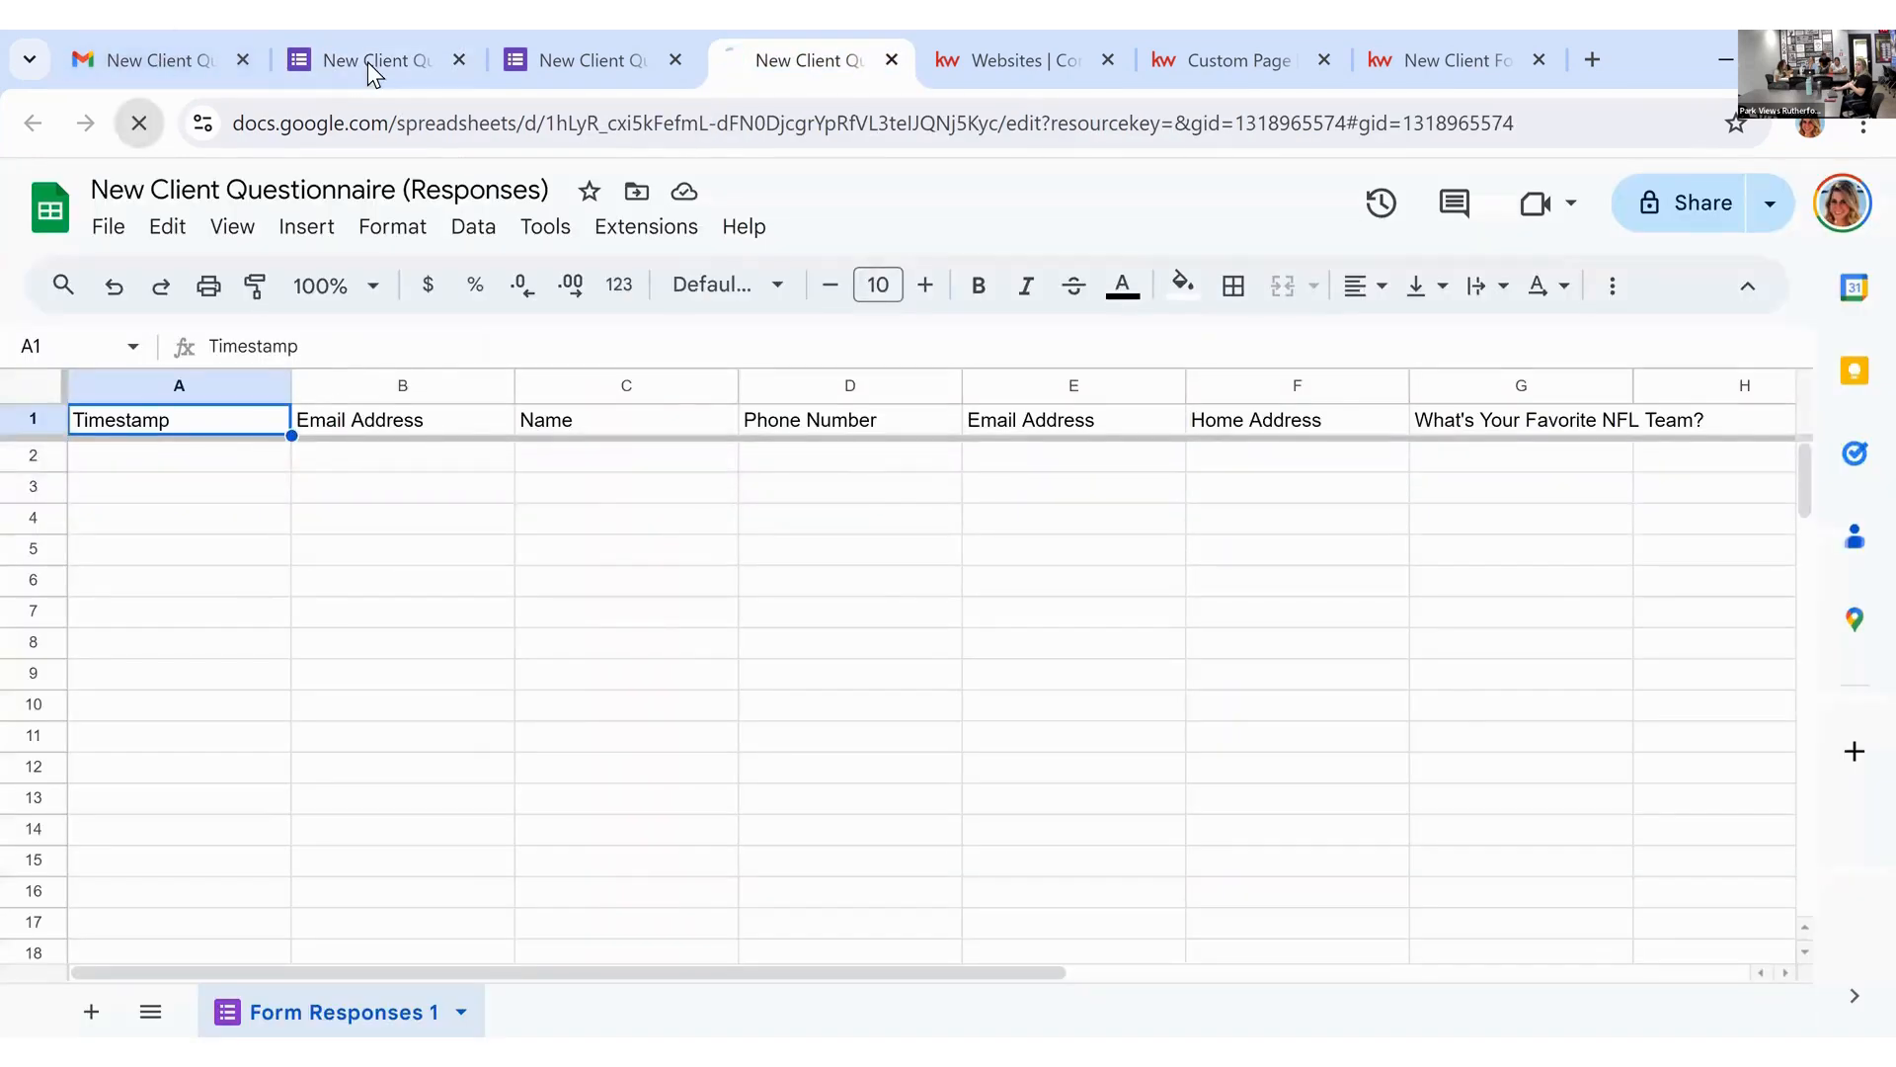
click(367, 62)
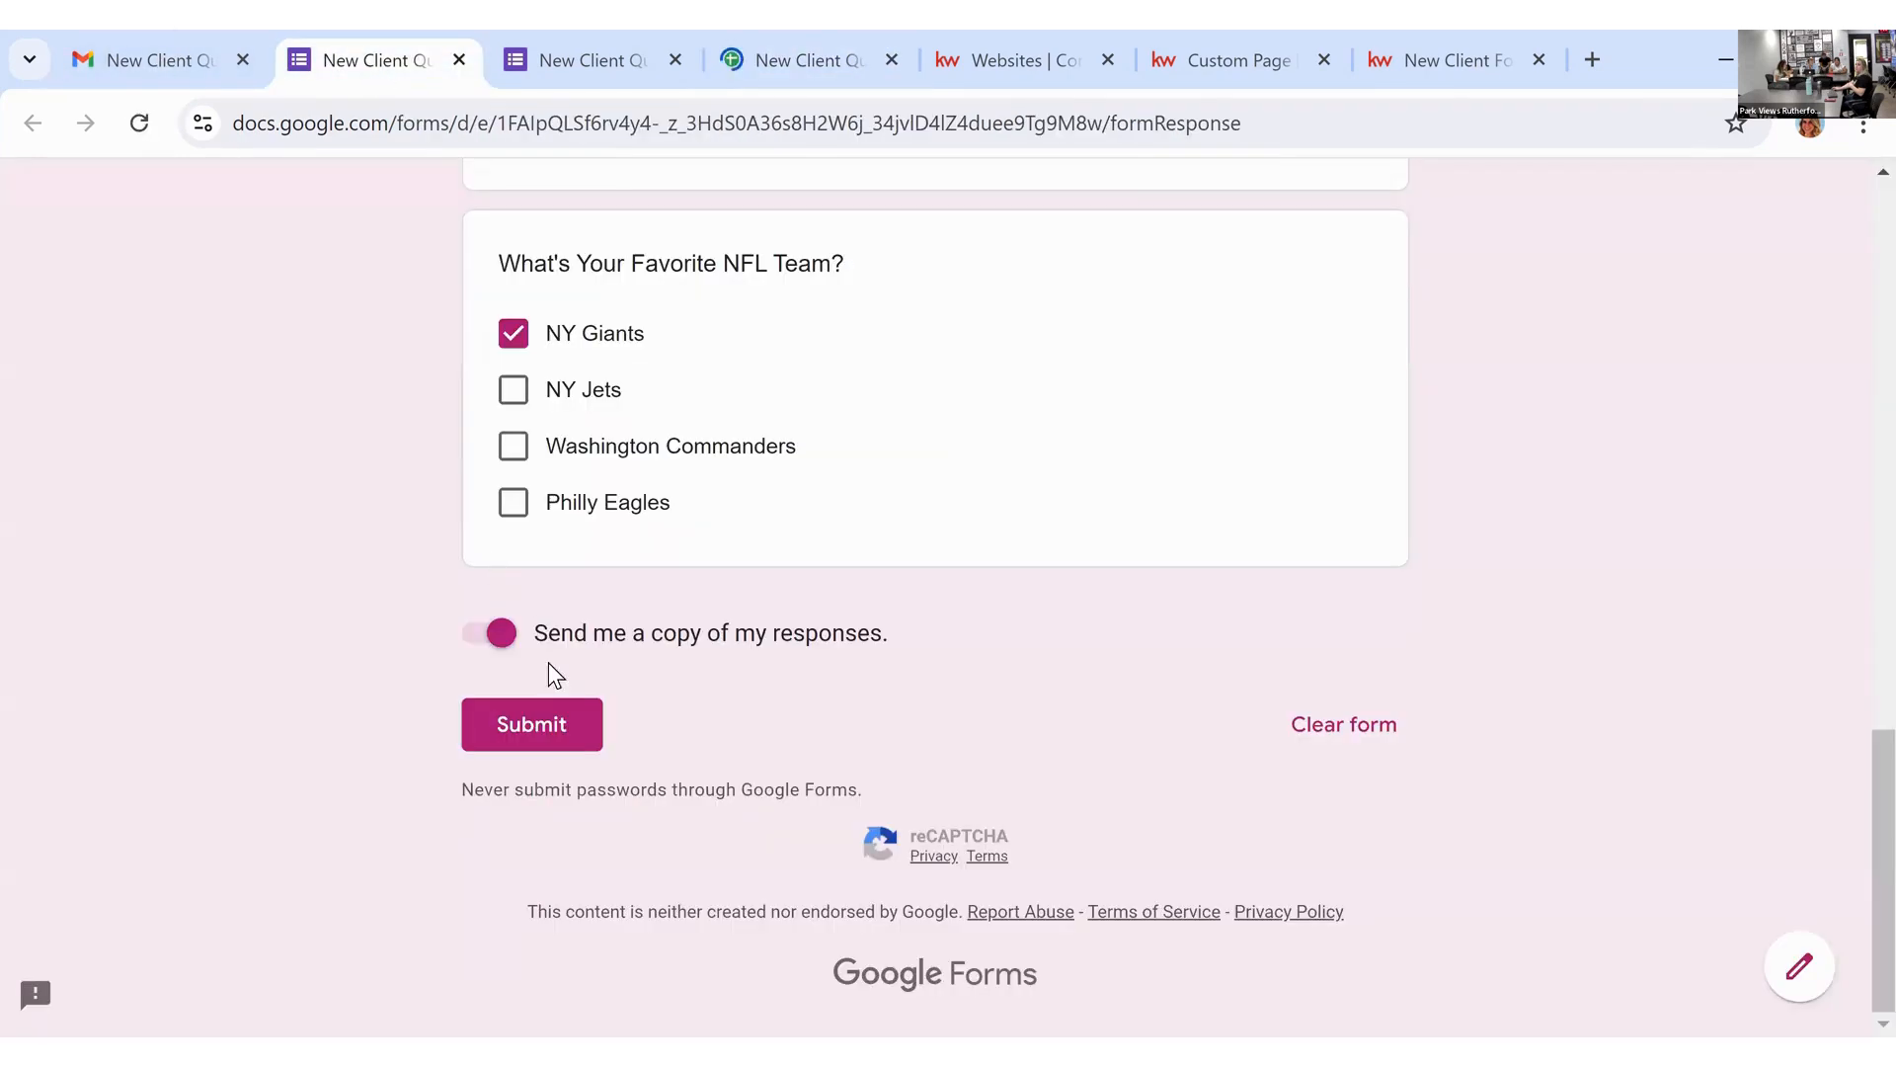
click(531, 726)
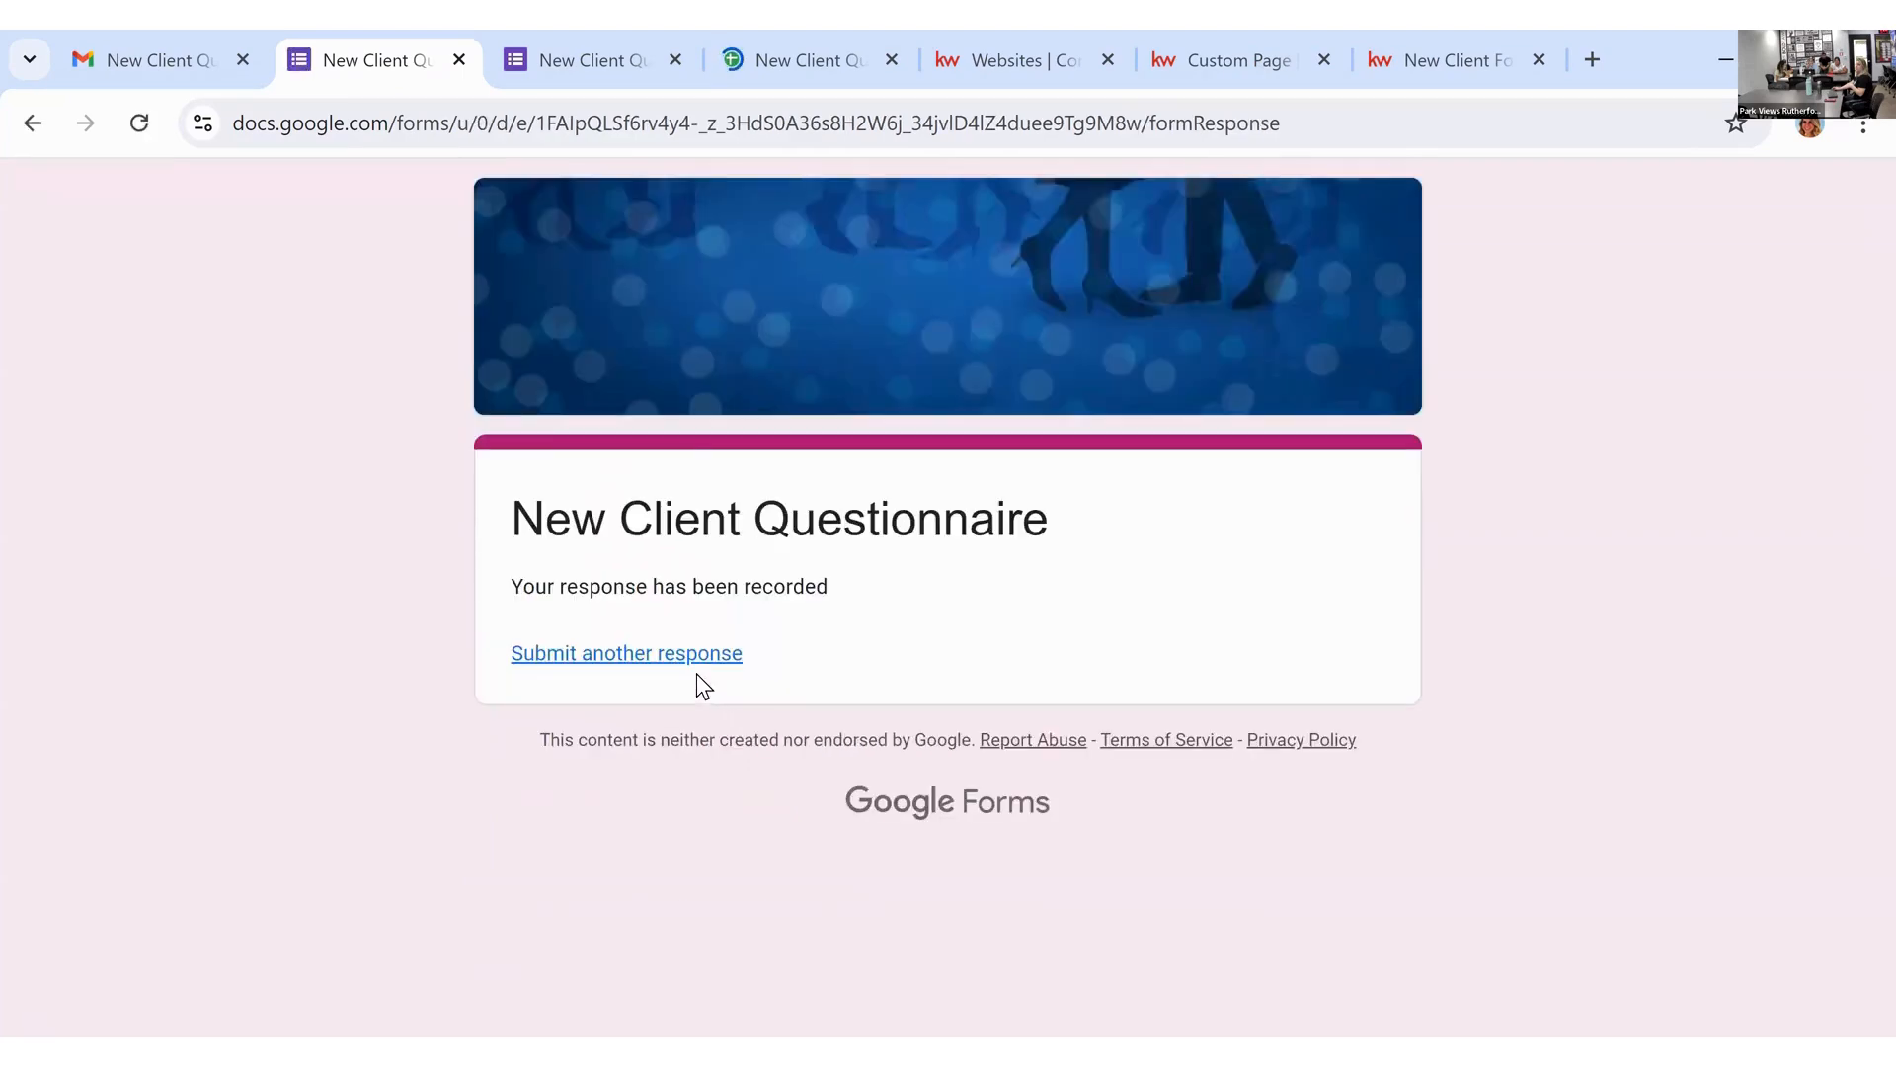
Step: Check the emailed form copy and the 'Your response has been recorded' confirmation
click(208, 57)
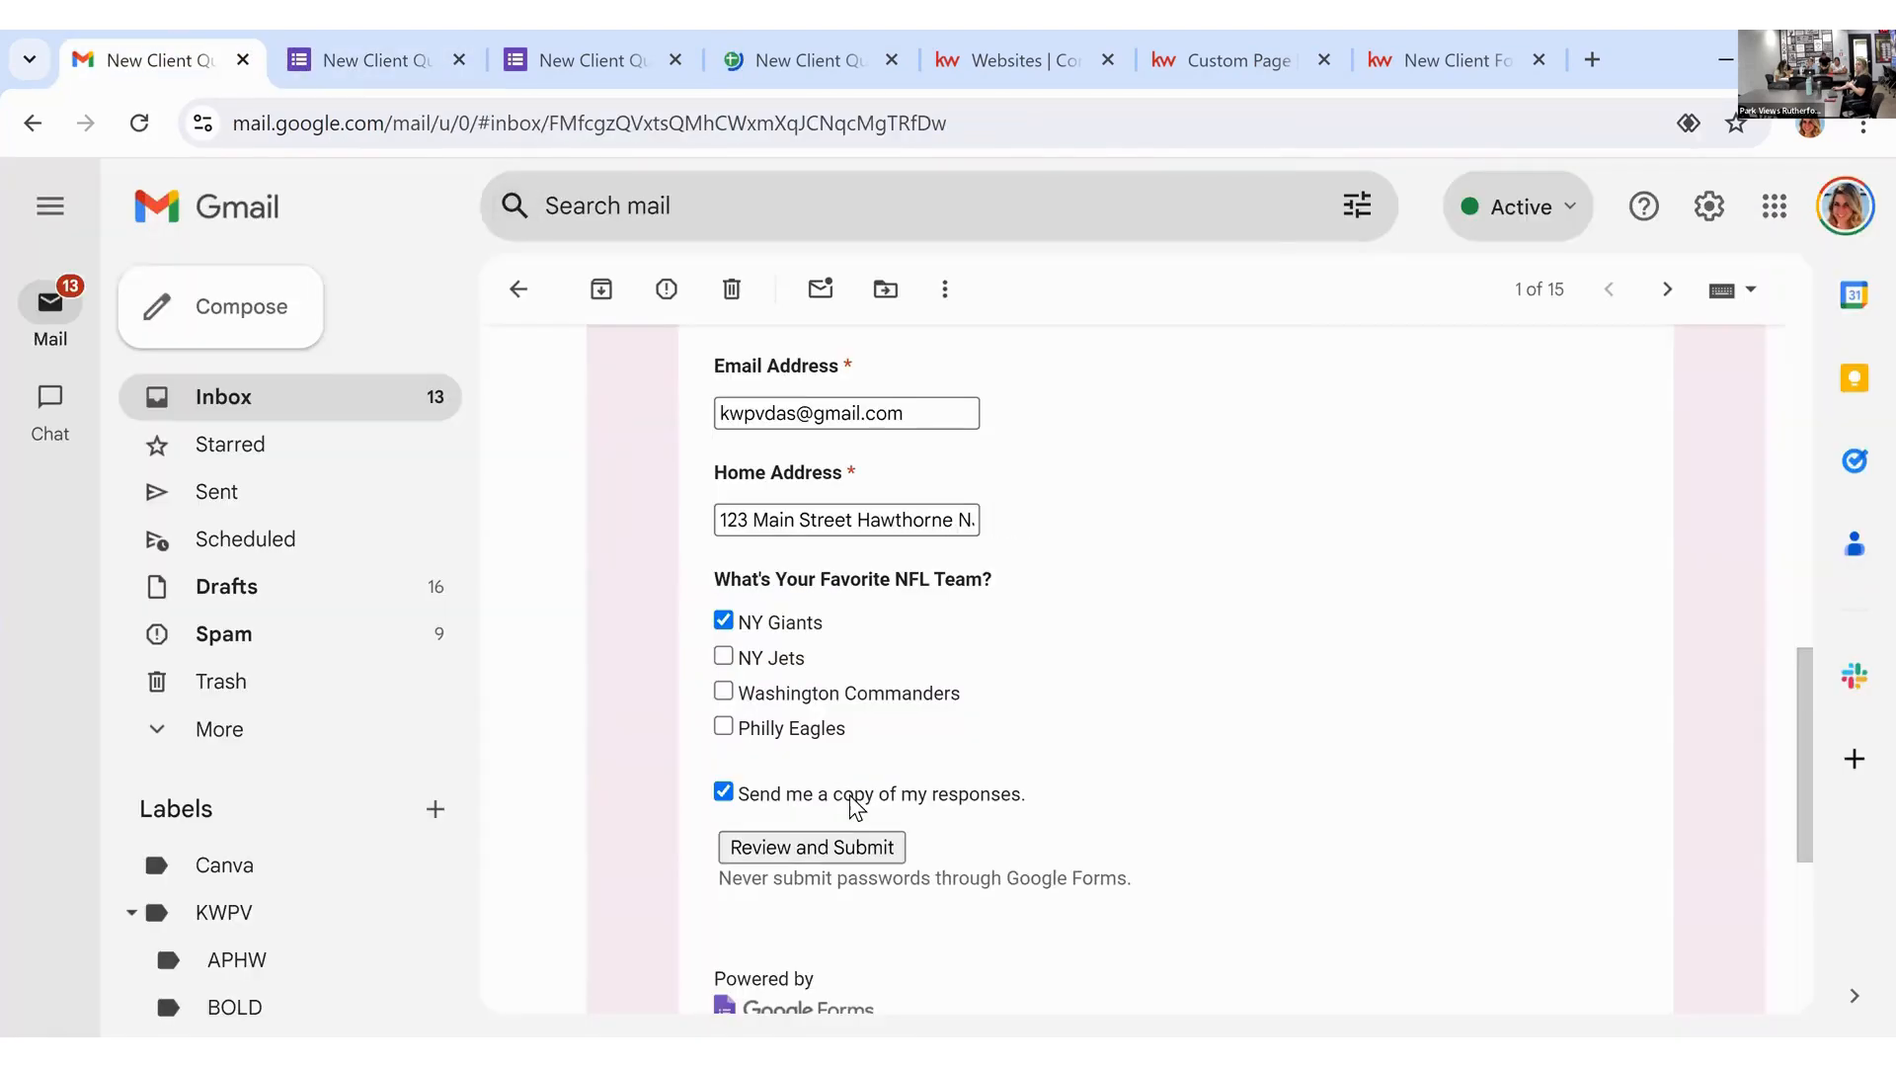
scroll(850, 806, down, 2)
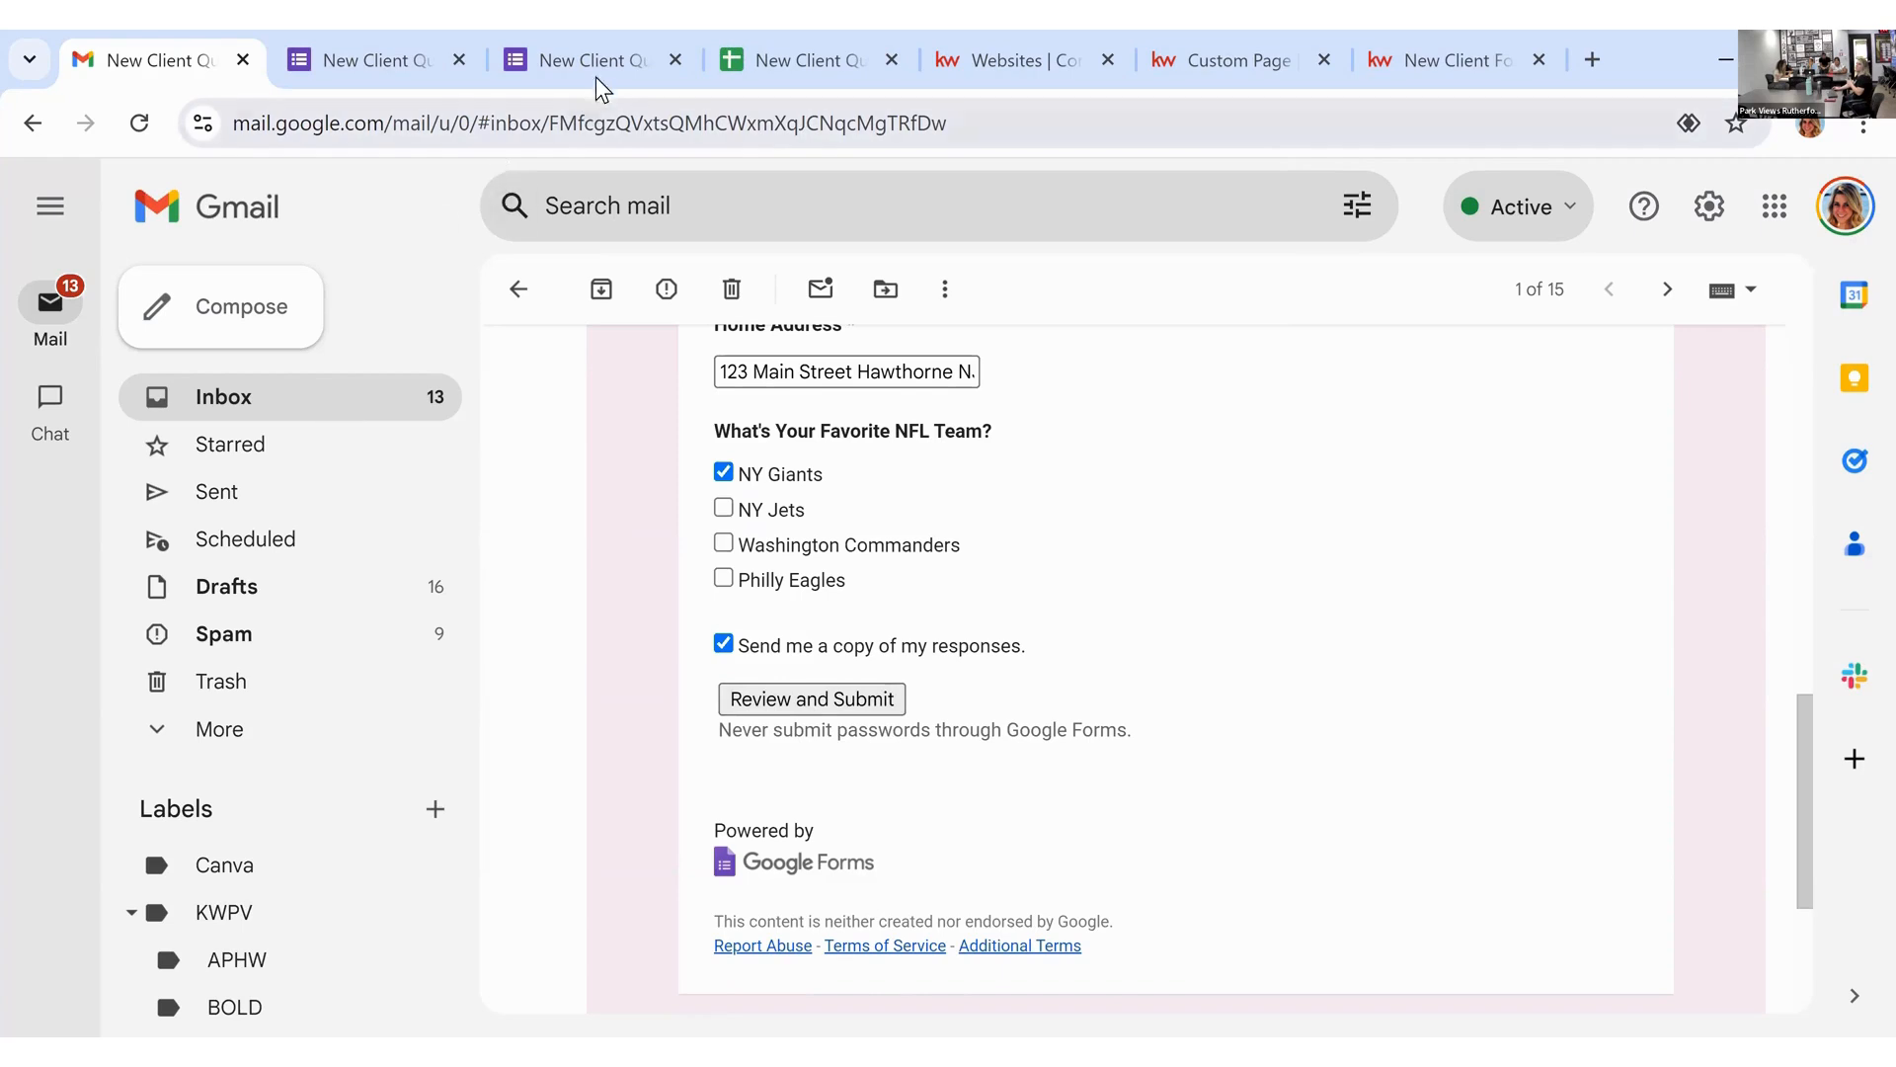
click(390, 60)
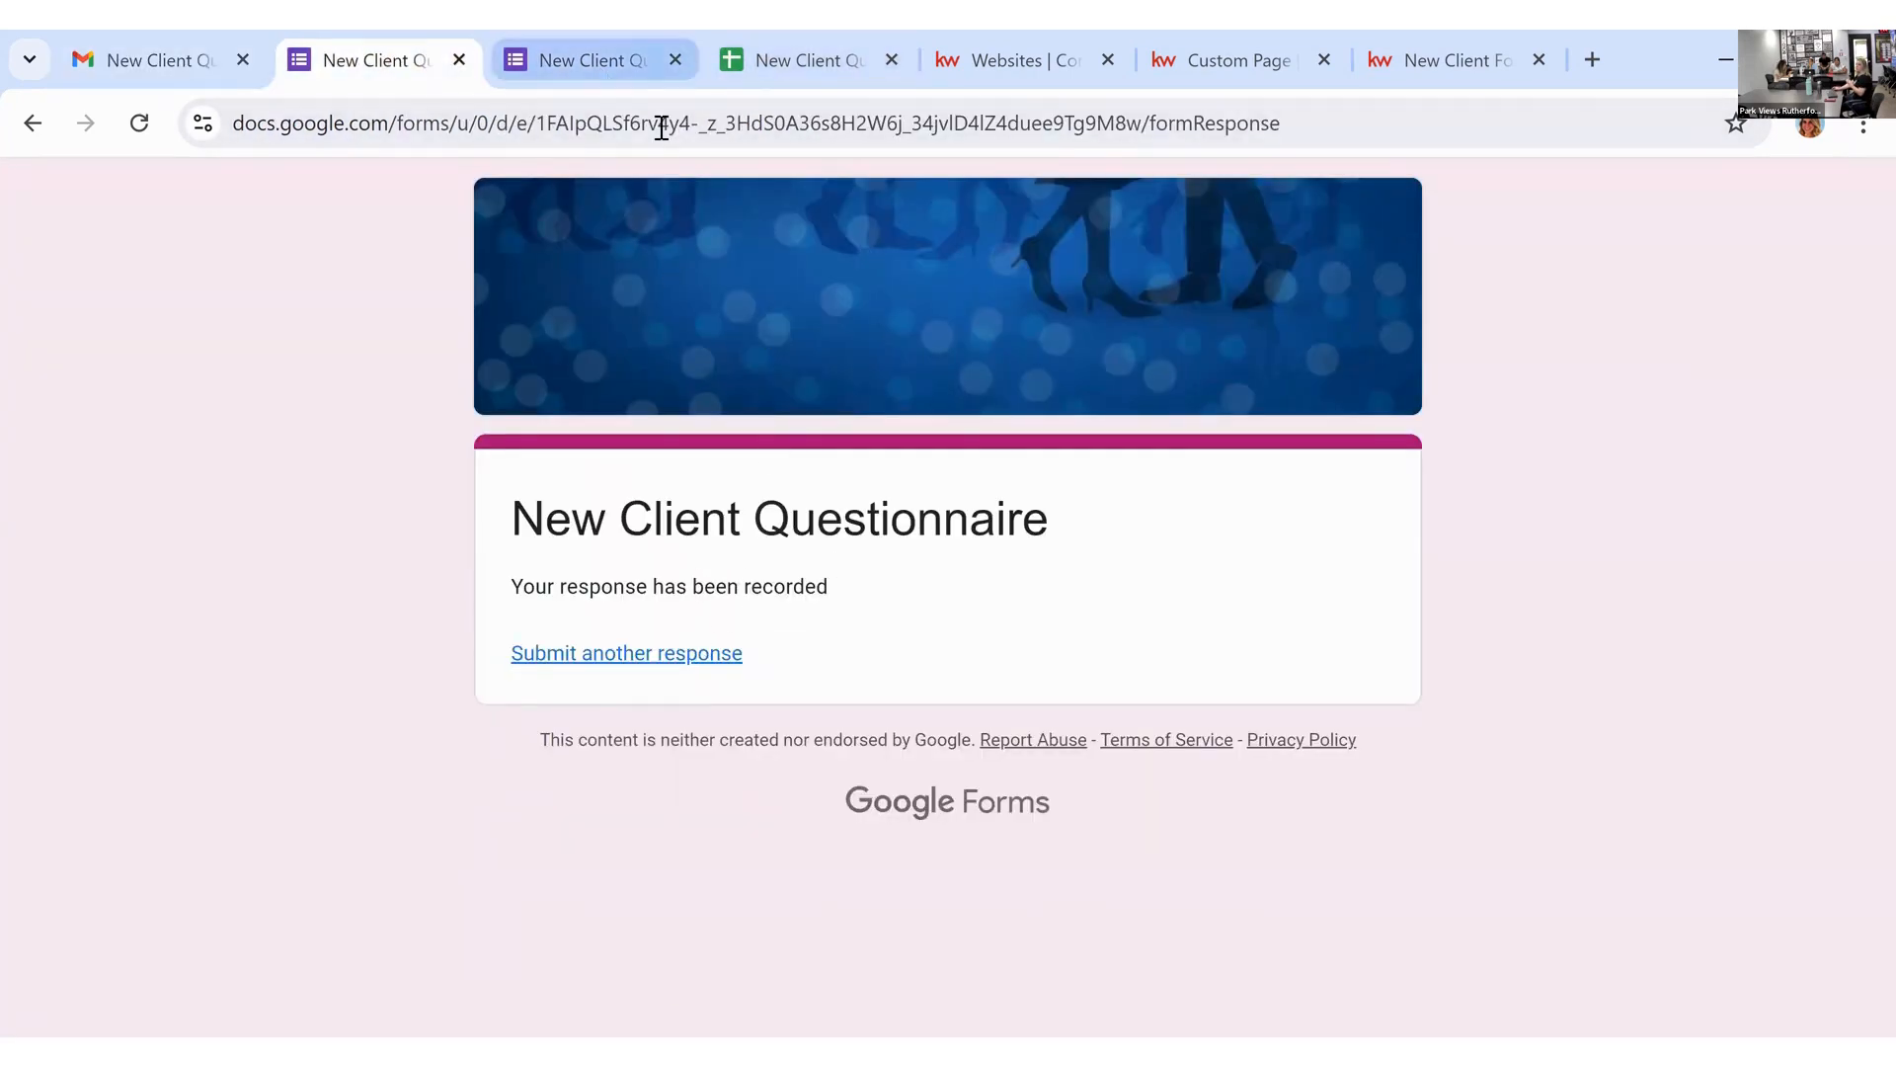
click(632, 59)
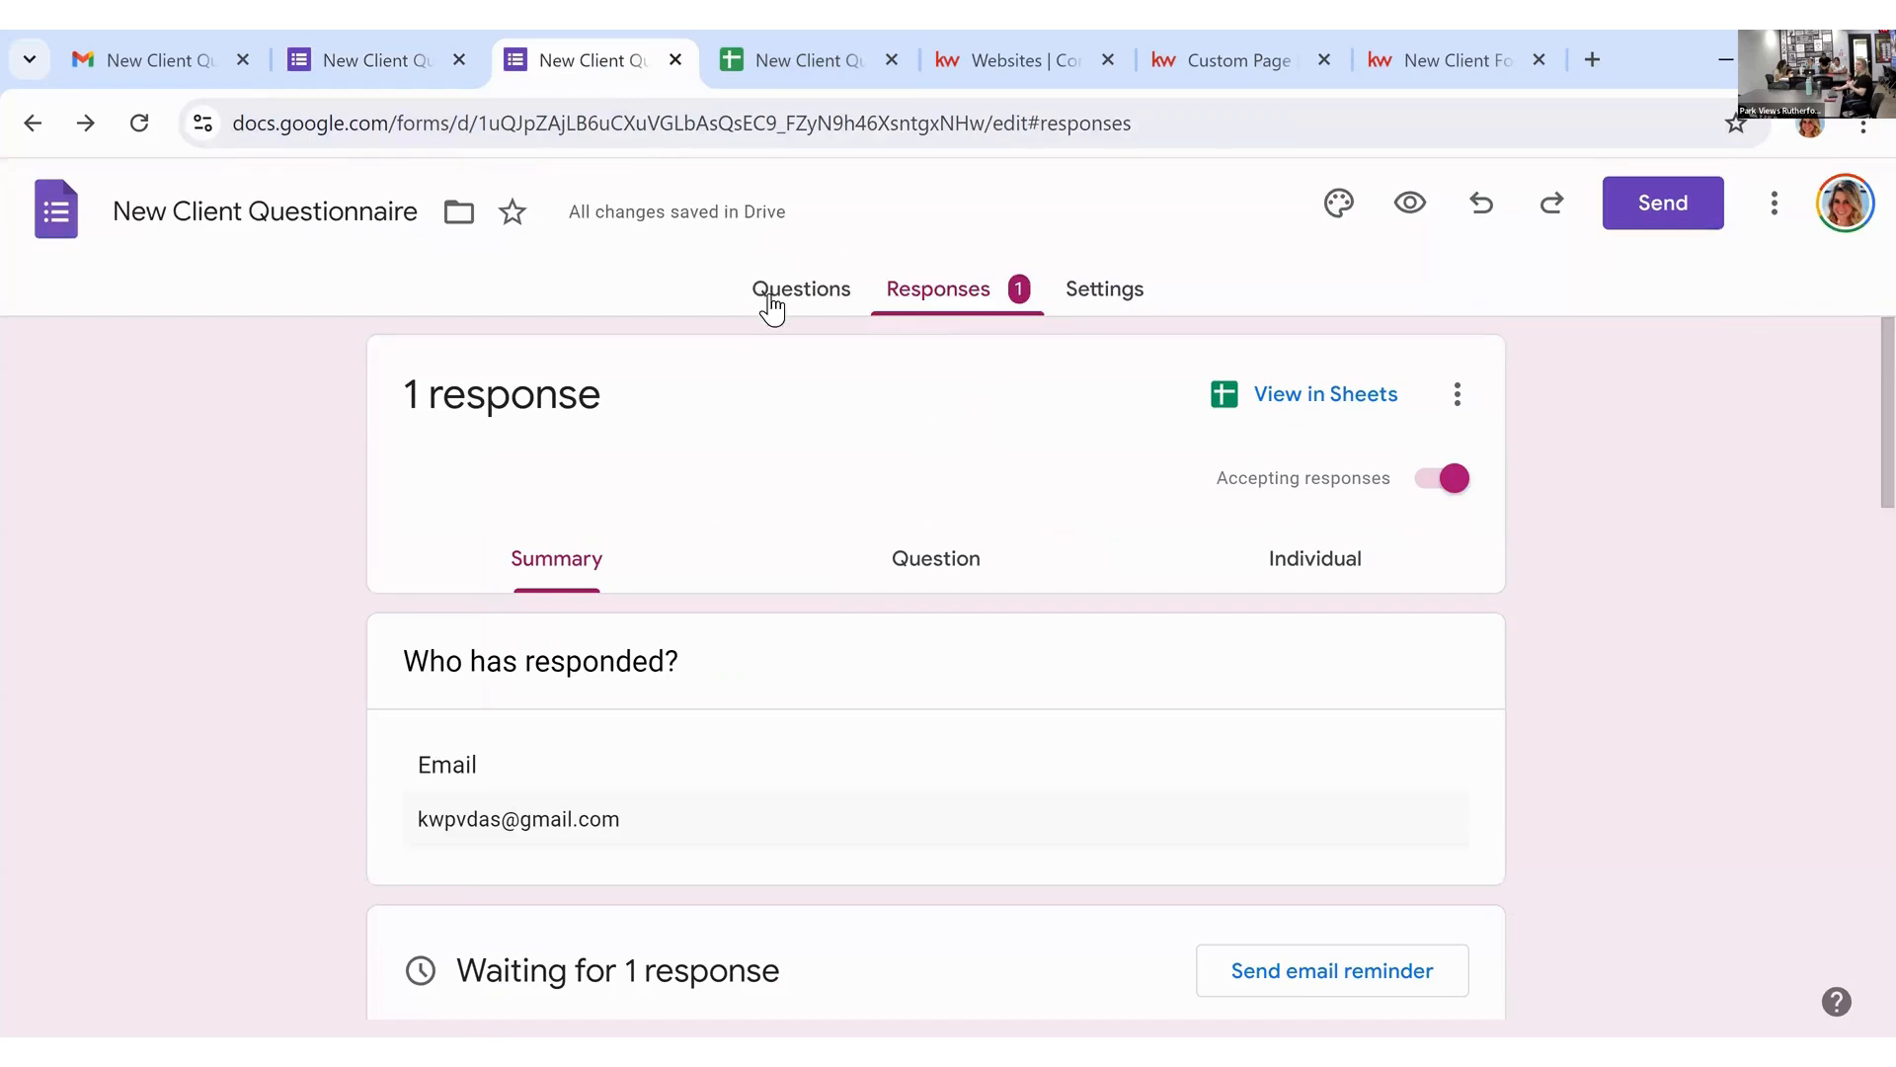
Step: Check the single response in the Responses summary and the linked response spreadsheet
scroll(836, 578, down, 7)
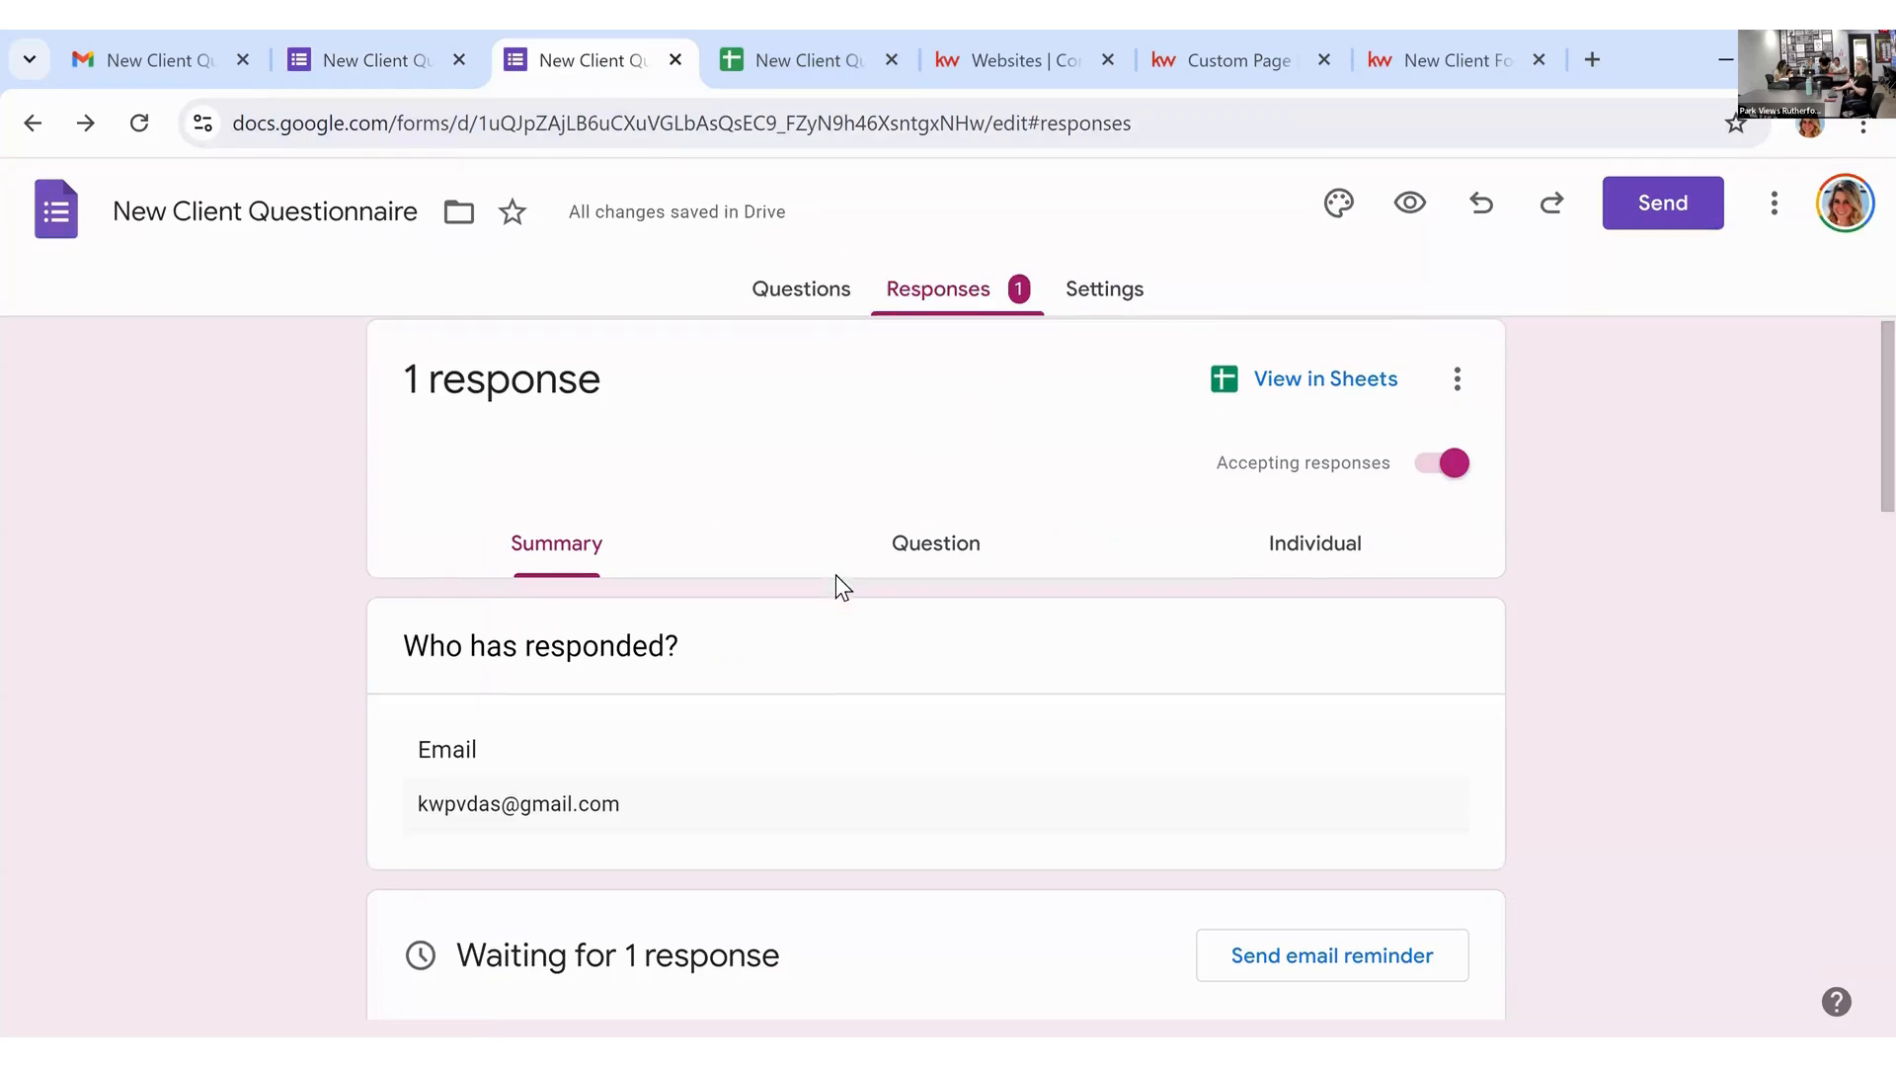
scroll(764, 751, up, 6)
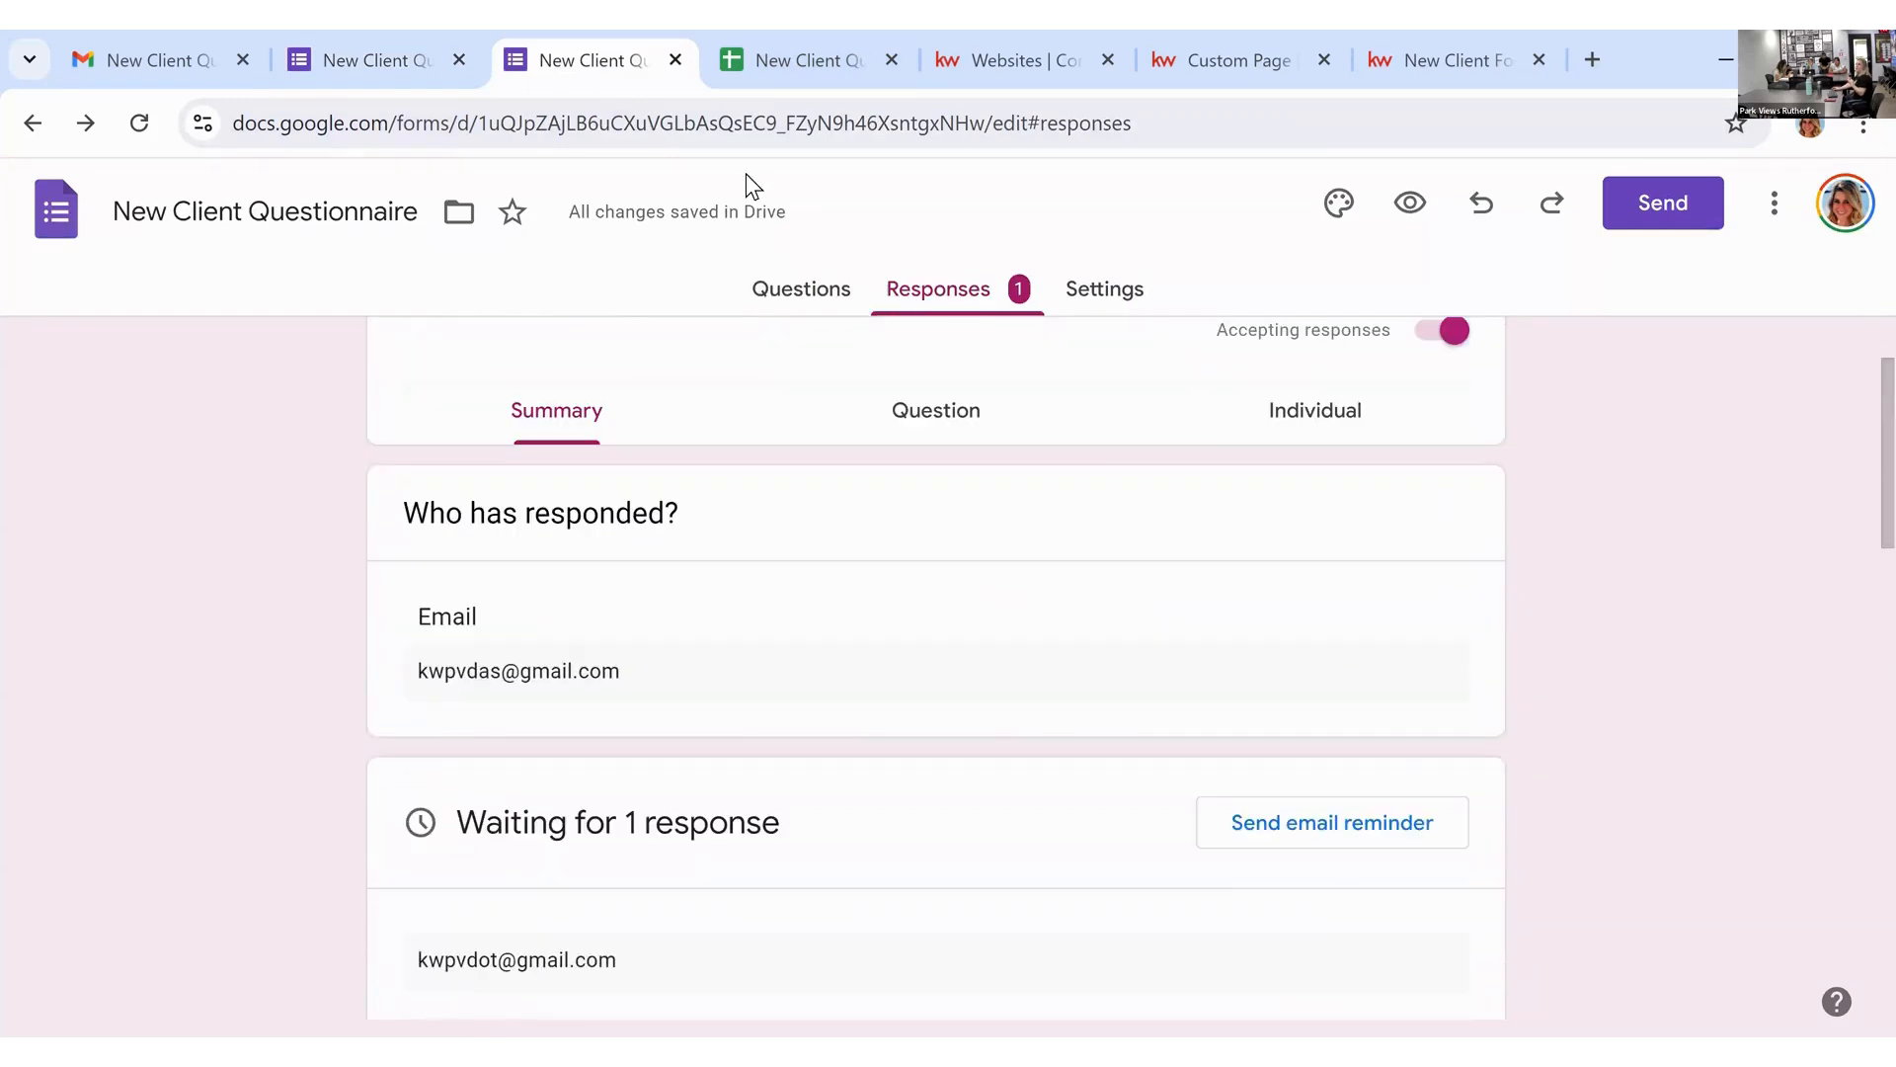
click(790, 61)
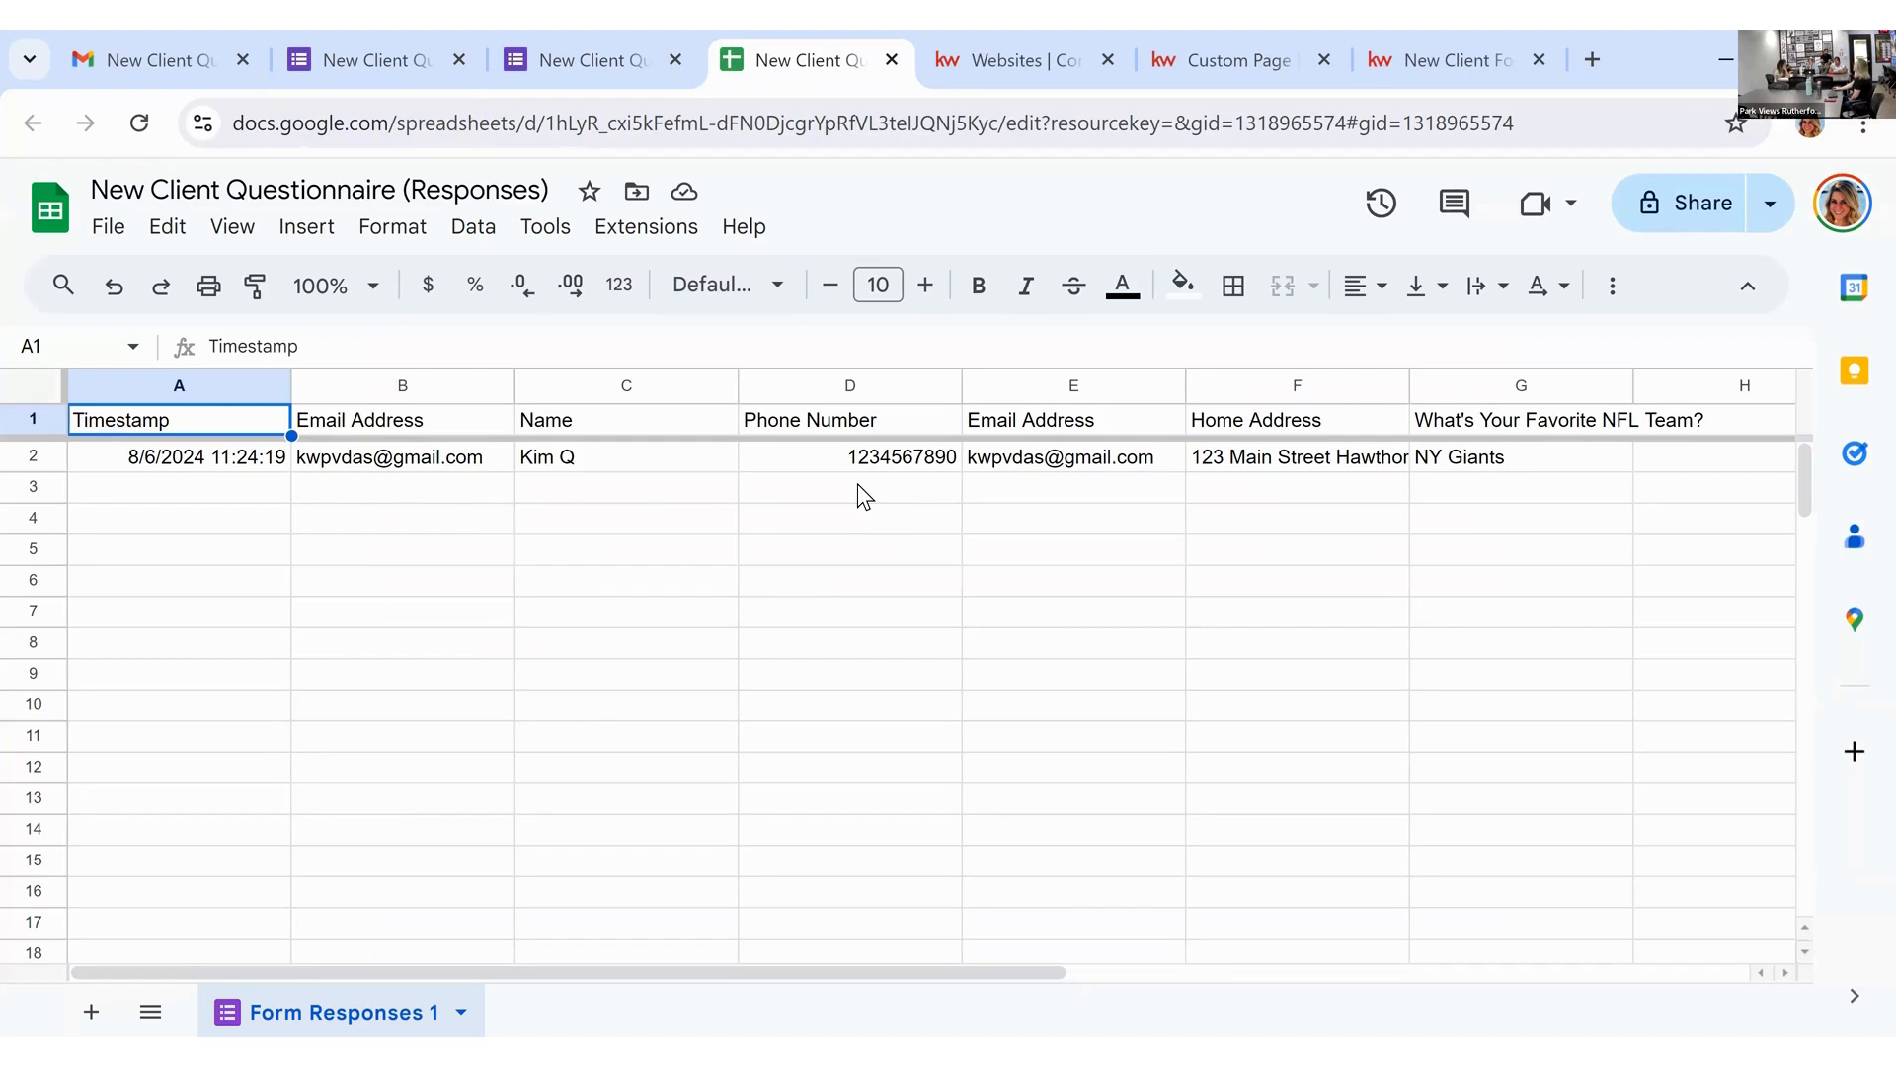
click(406, 44)
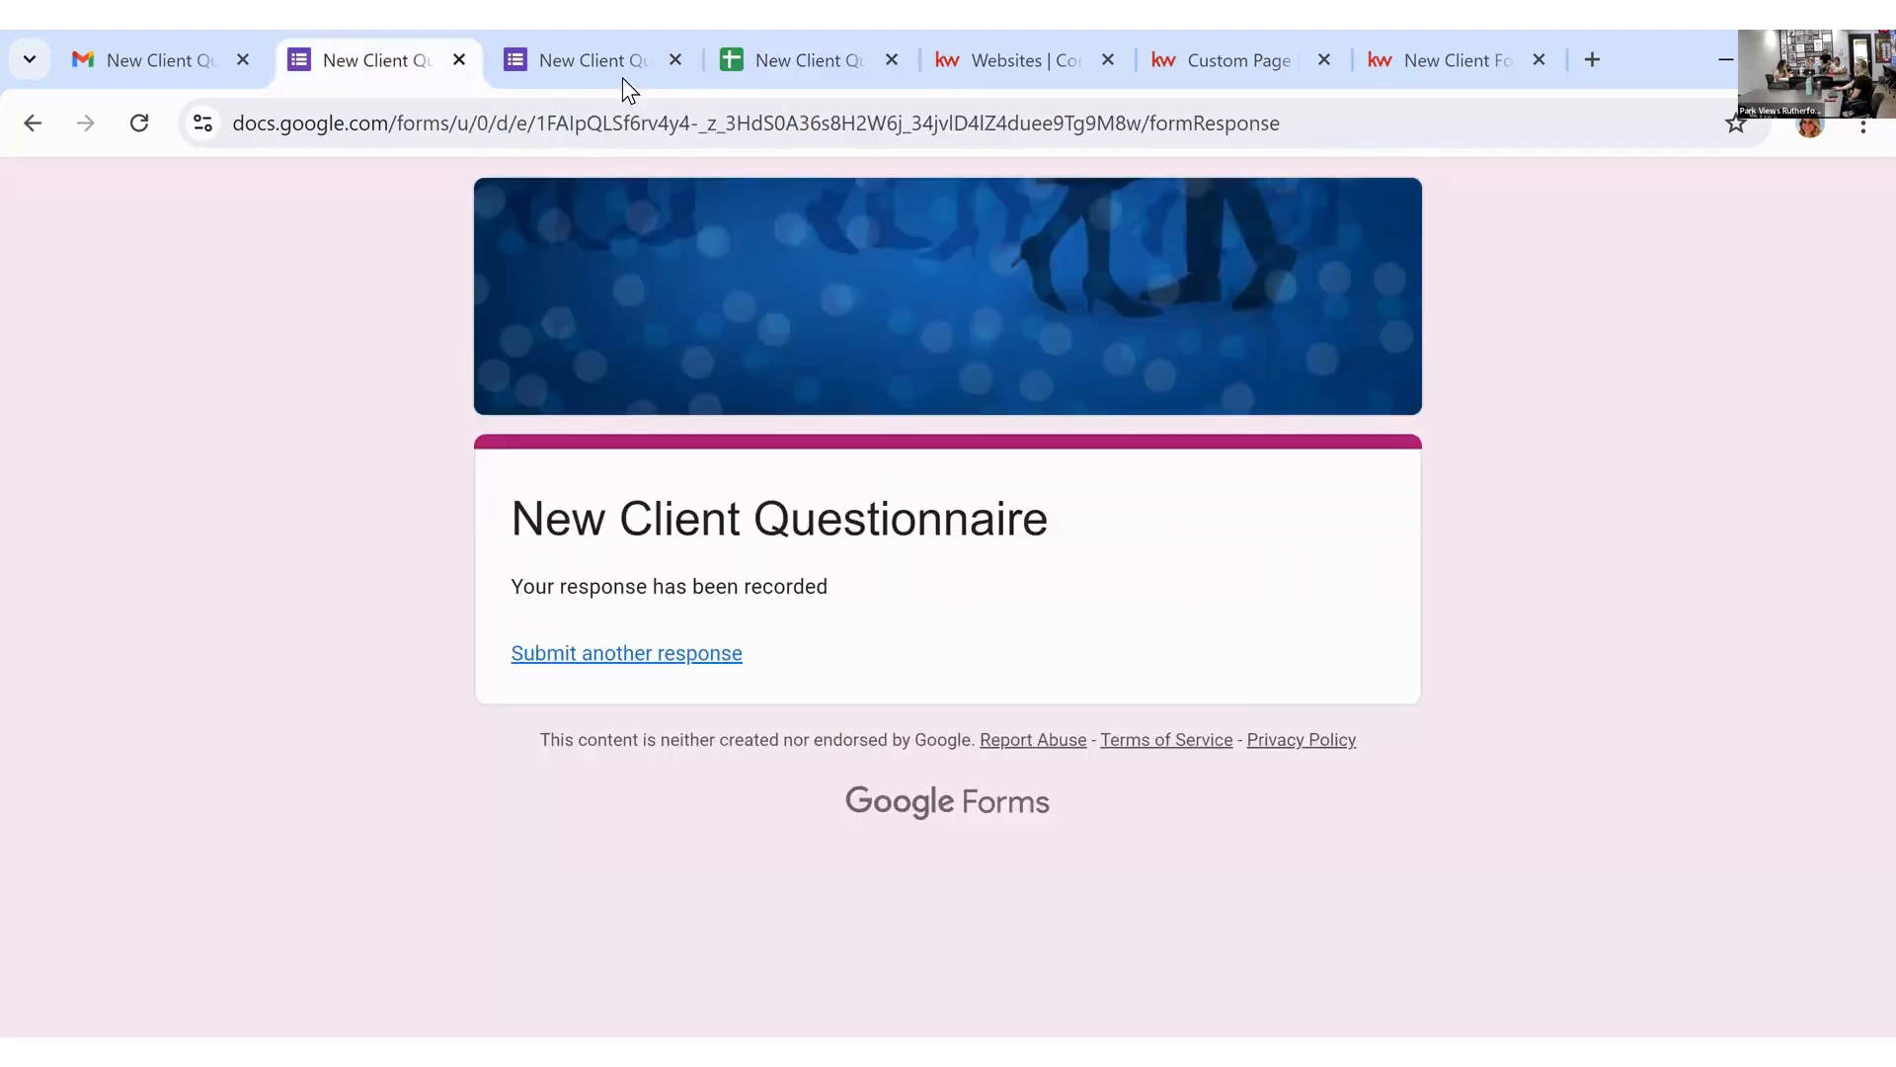
click(612, 44)
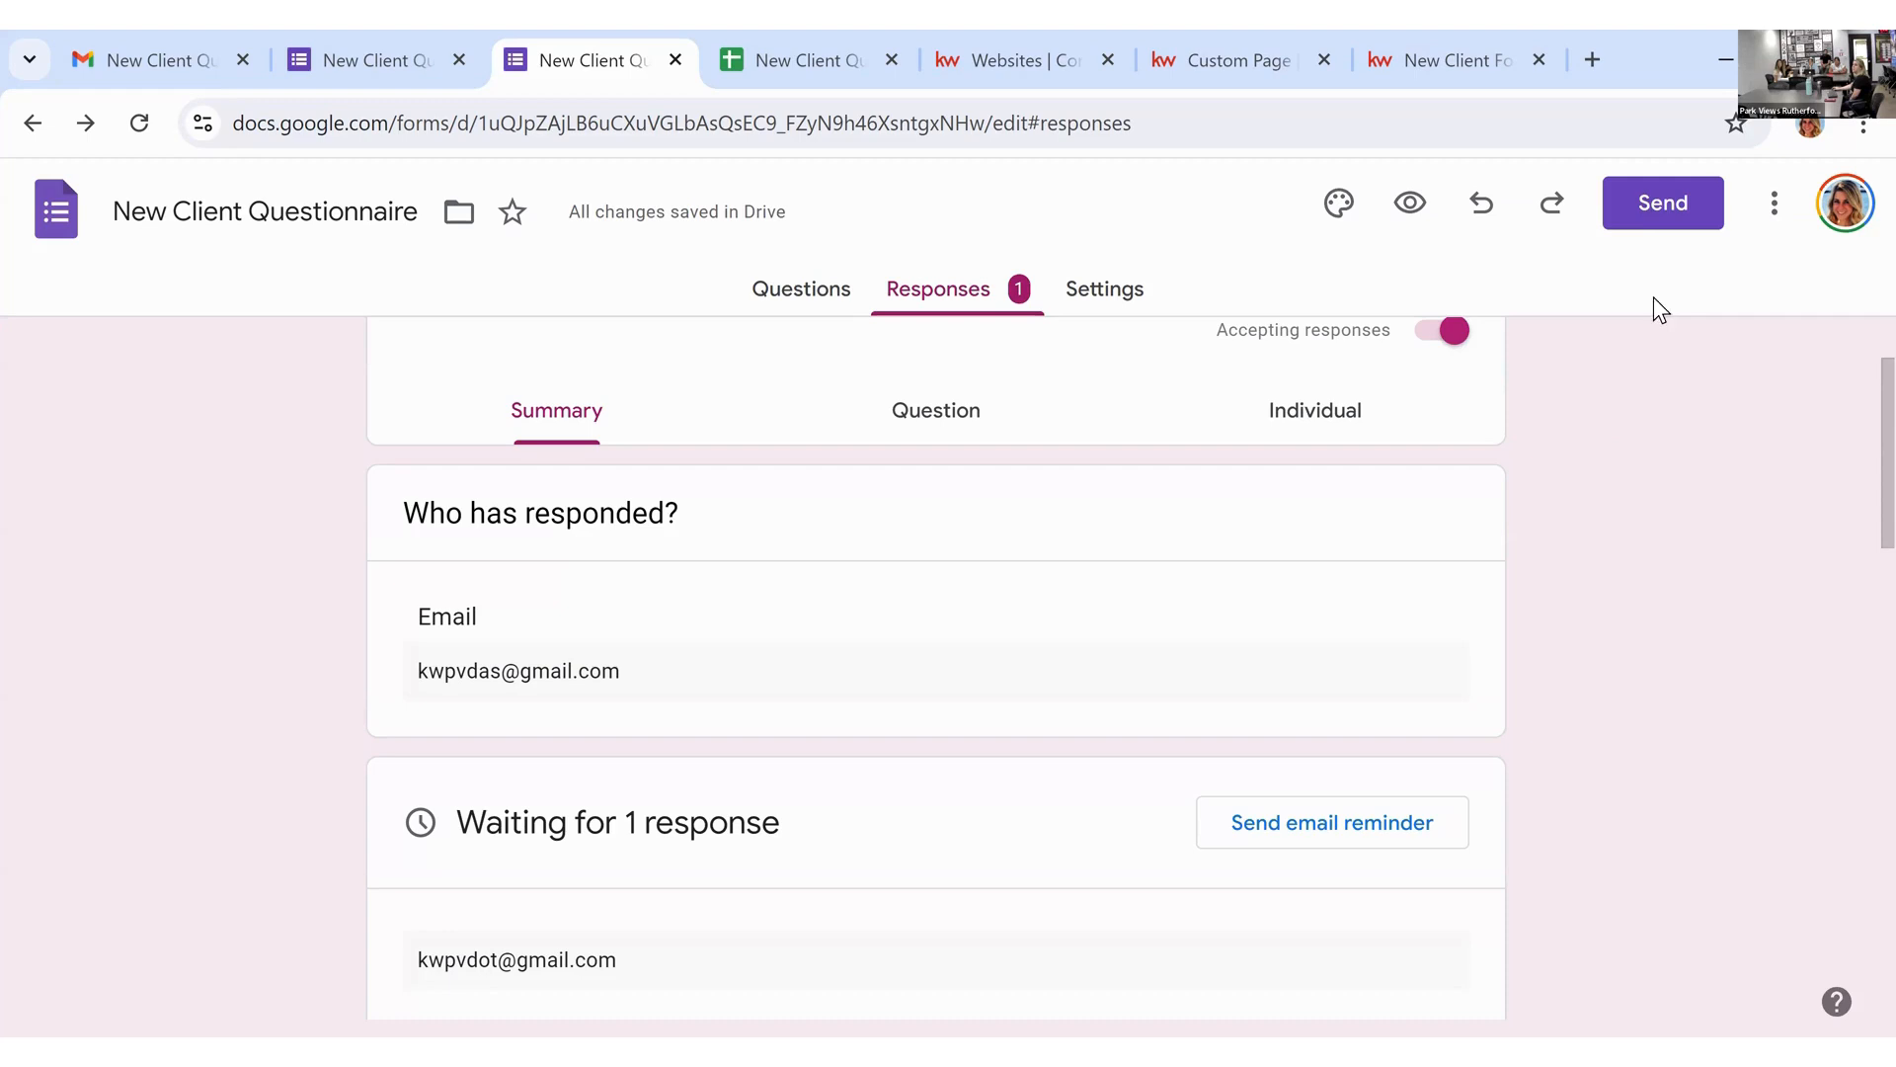
click(1663, 202)
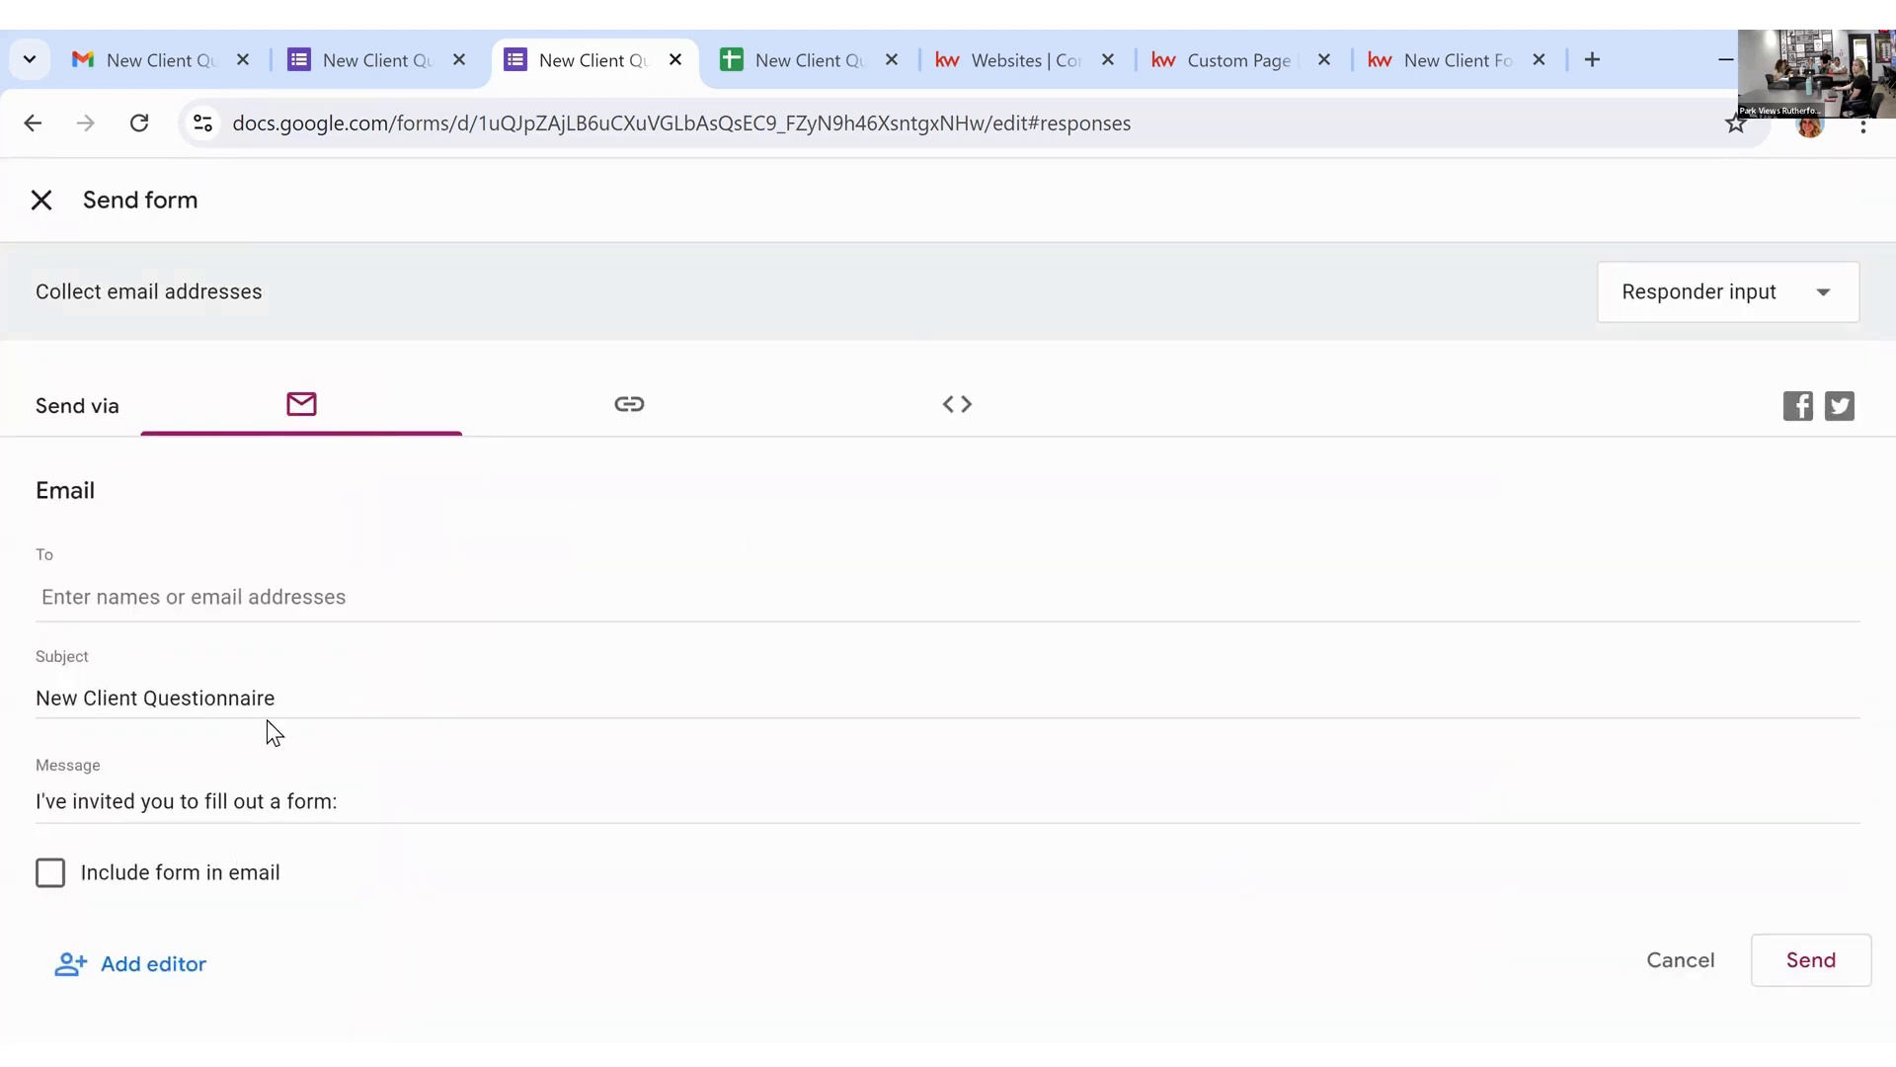
Step: Shorten the form's share link and copy its 640 × 1371 px embed HTML code
click(625, 415)
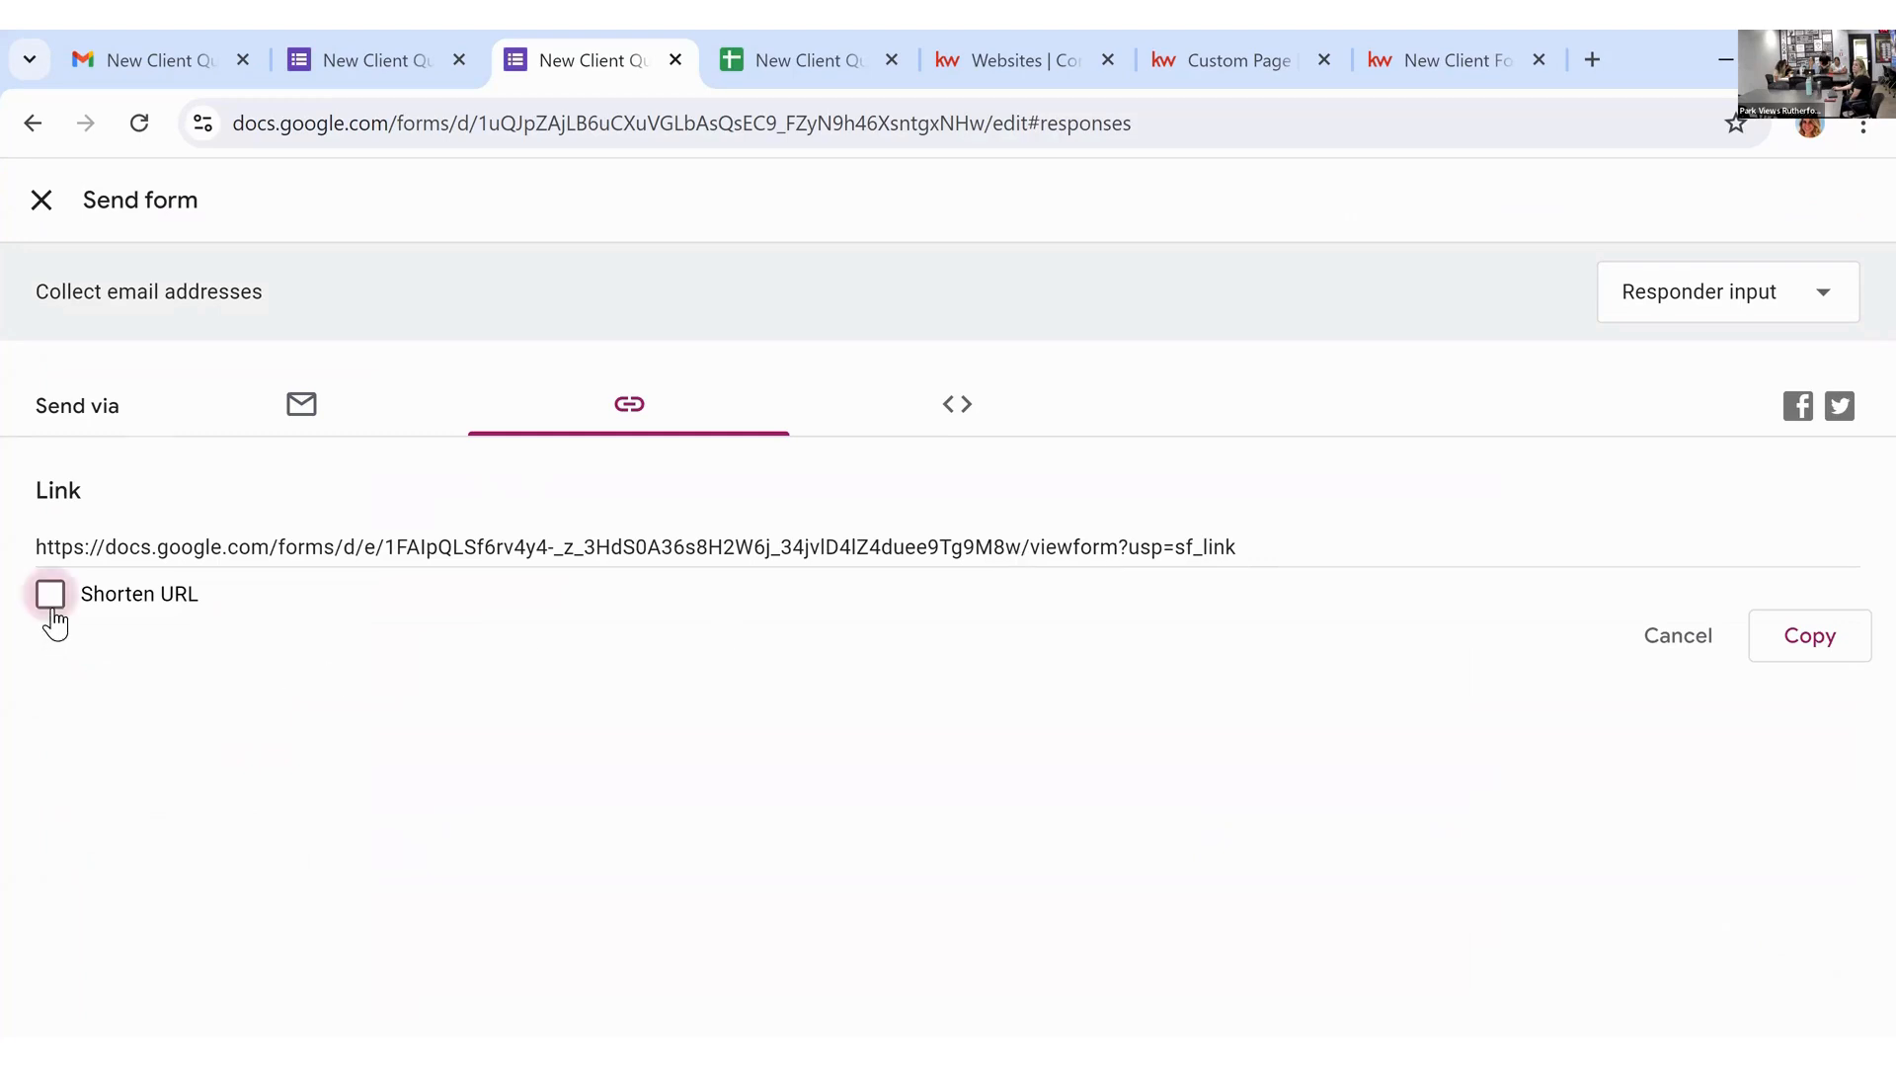
click(185, 607)
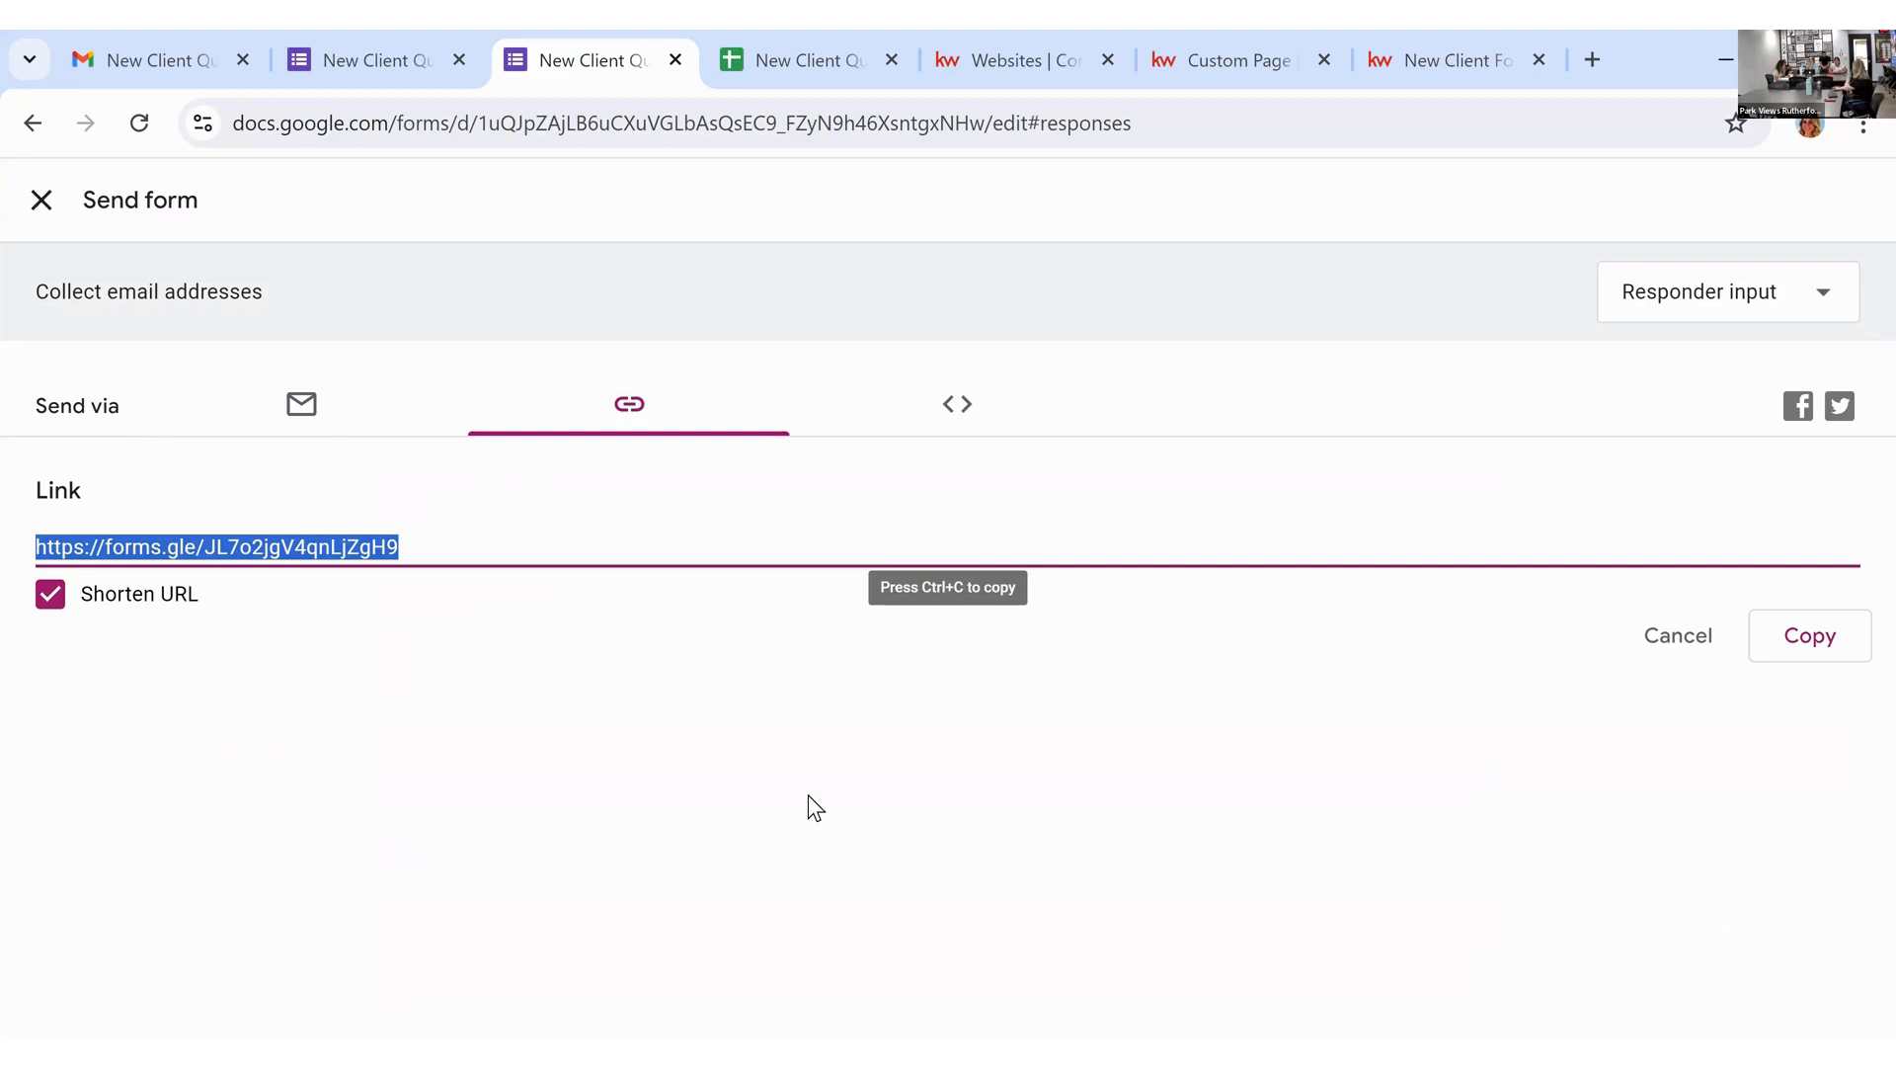
click(961, 424)
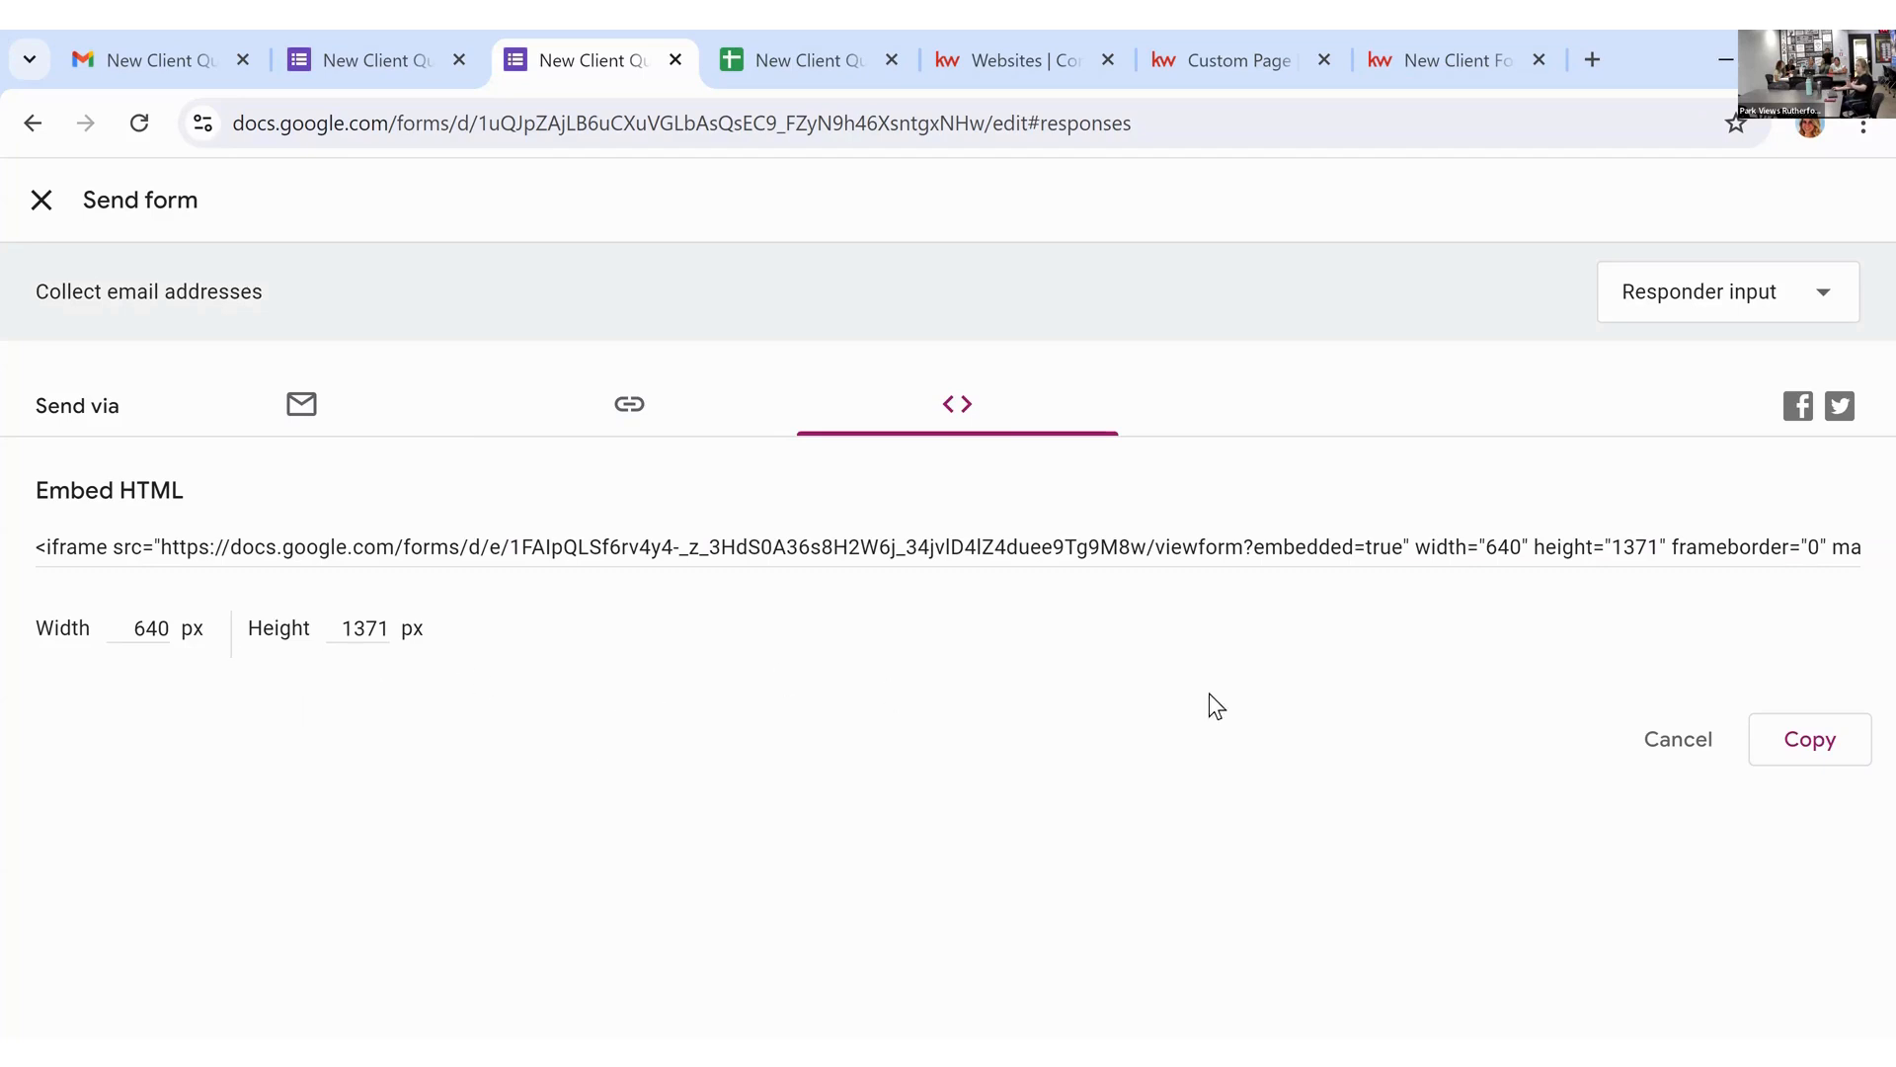
click(1807, 753)
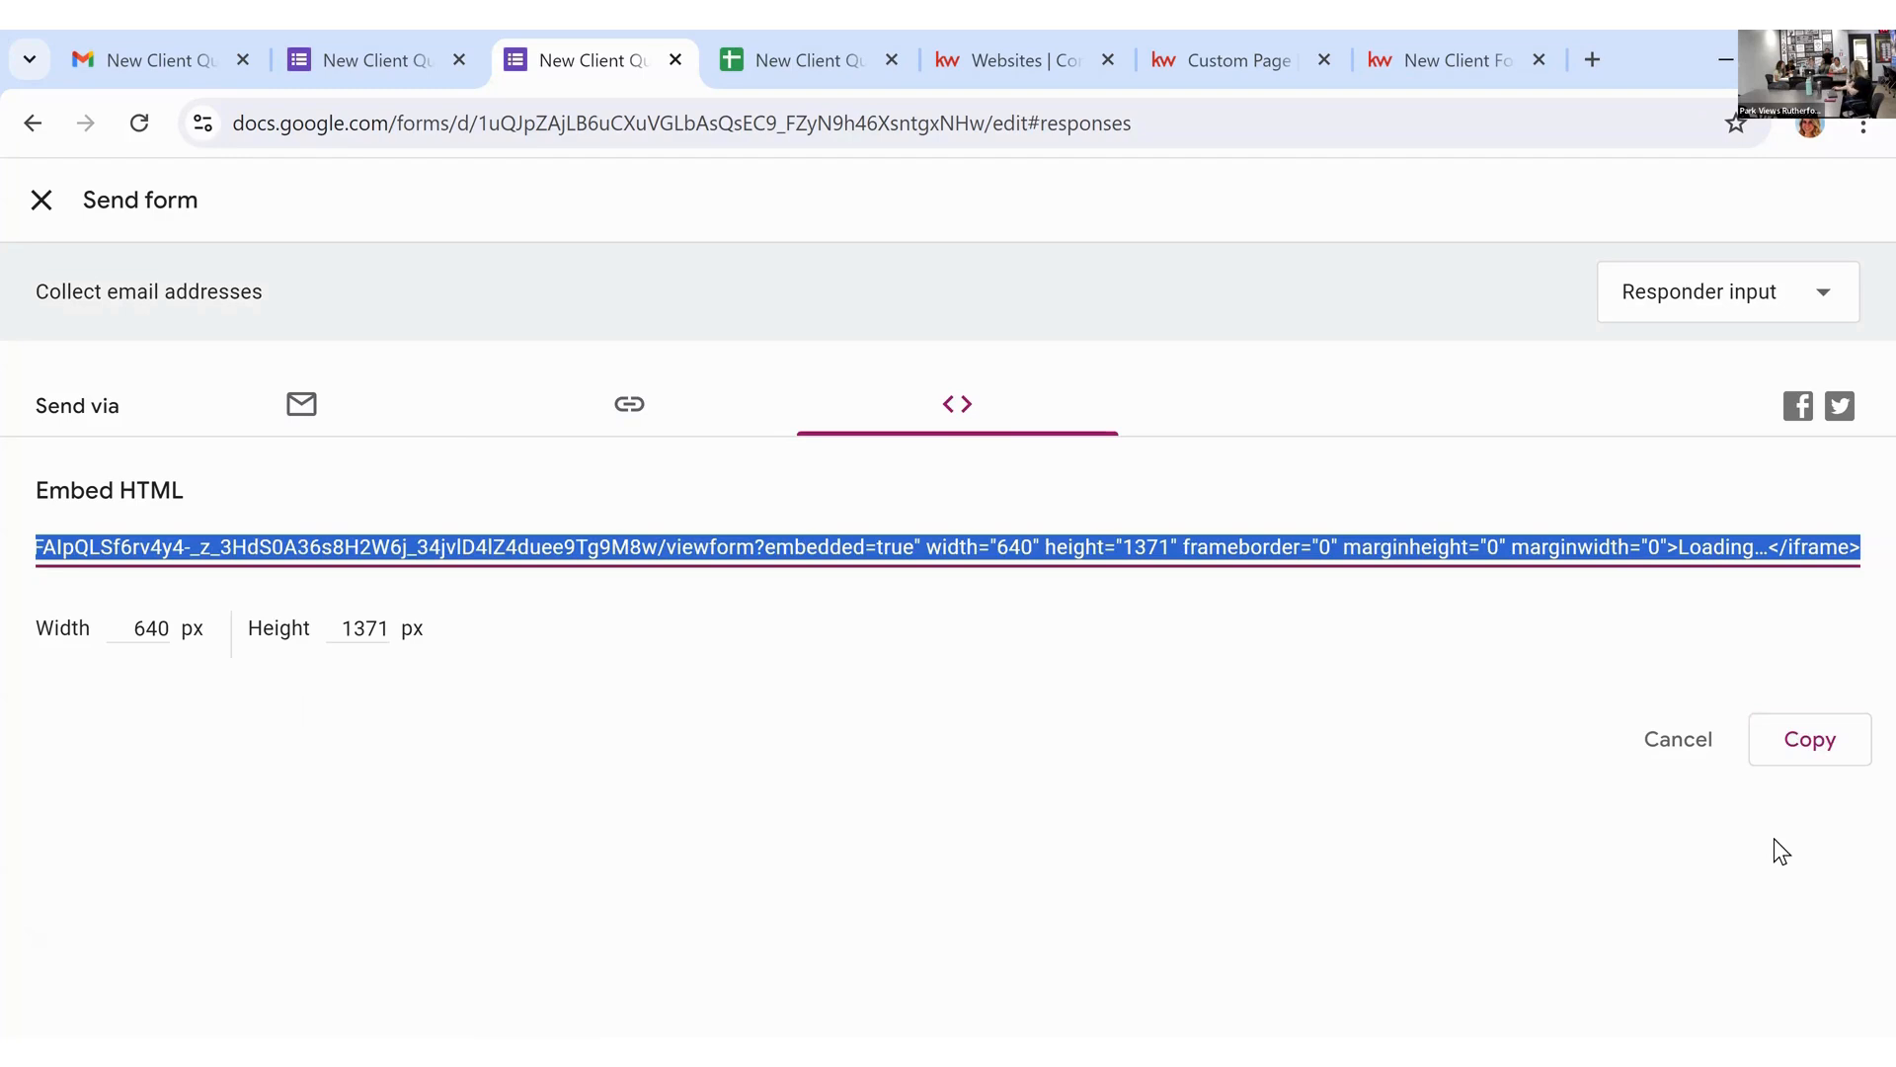
click(1246, 54)
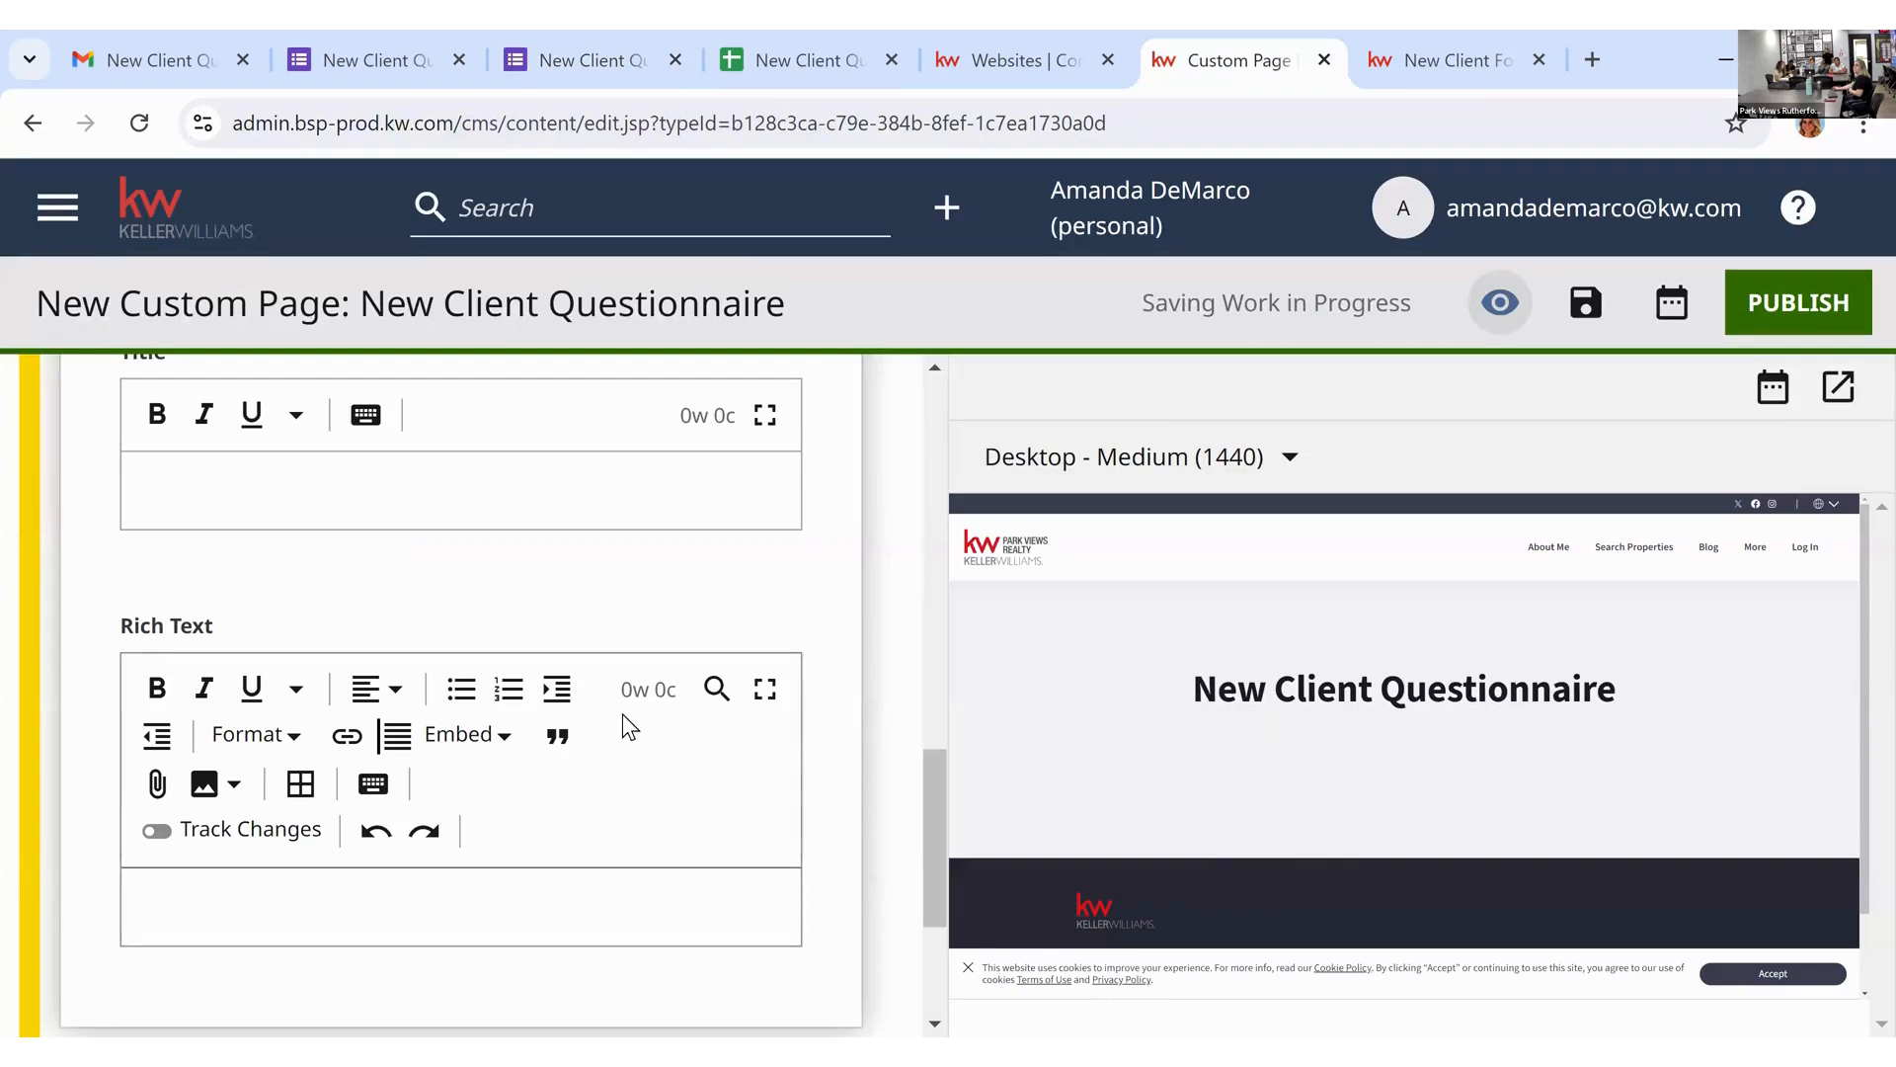
Step: Add an HTML embed to the Rich Text section as a newly created shared module
click(504, 741)
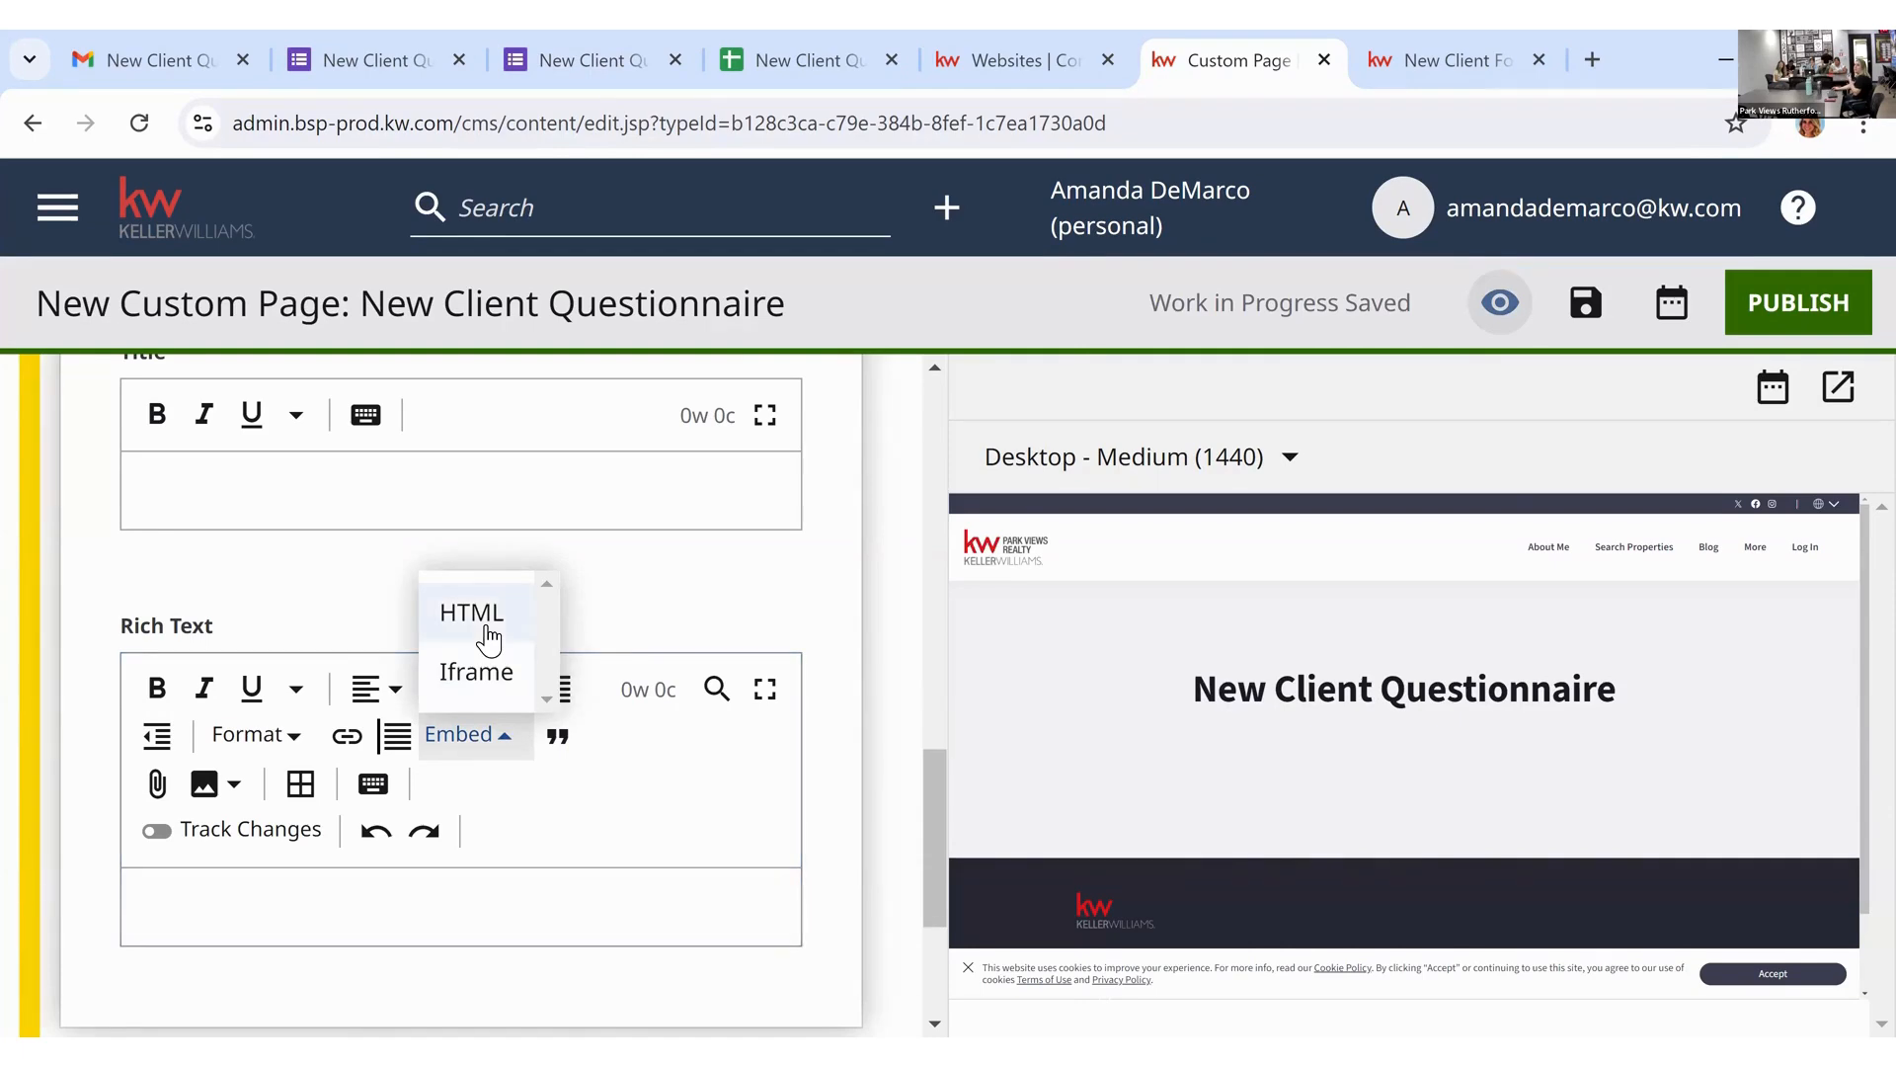
click(1021, 696)
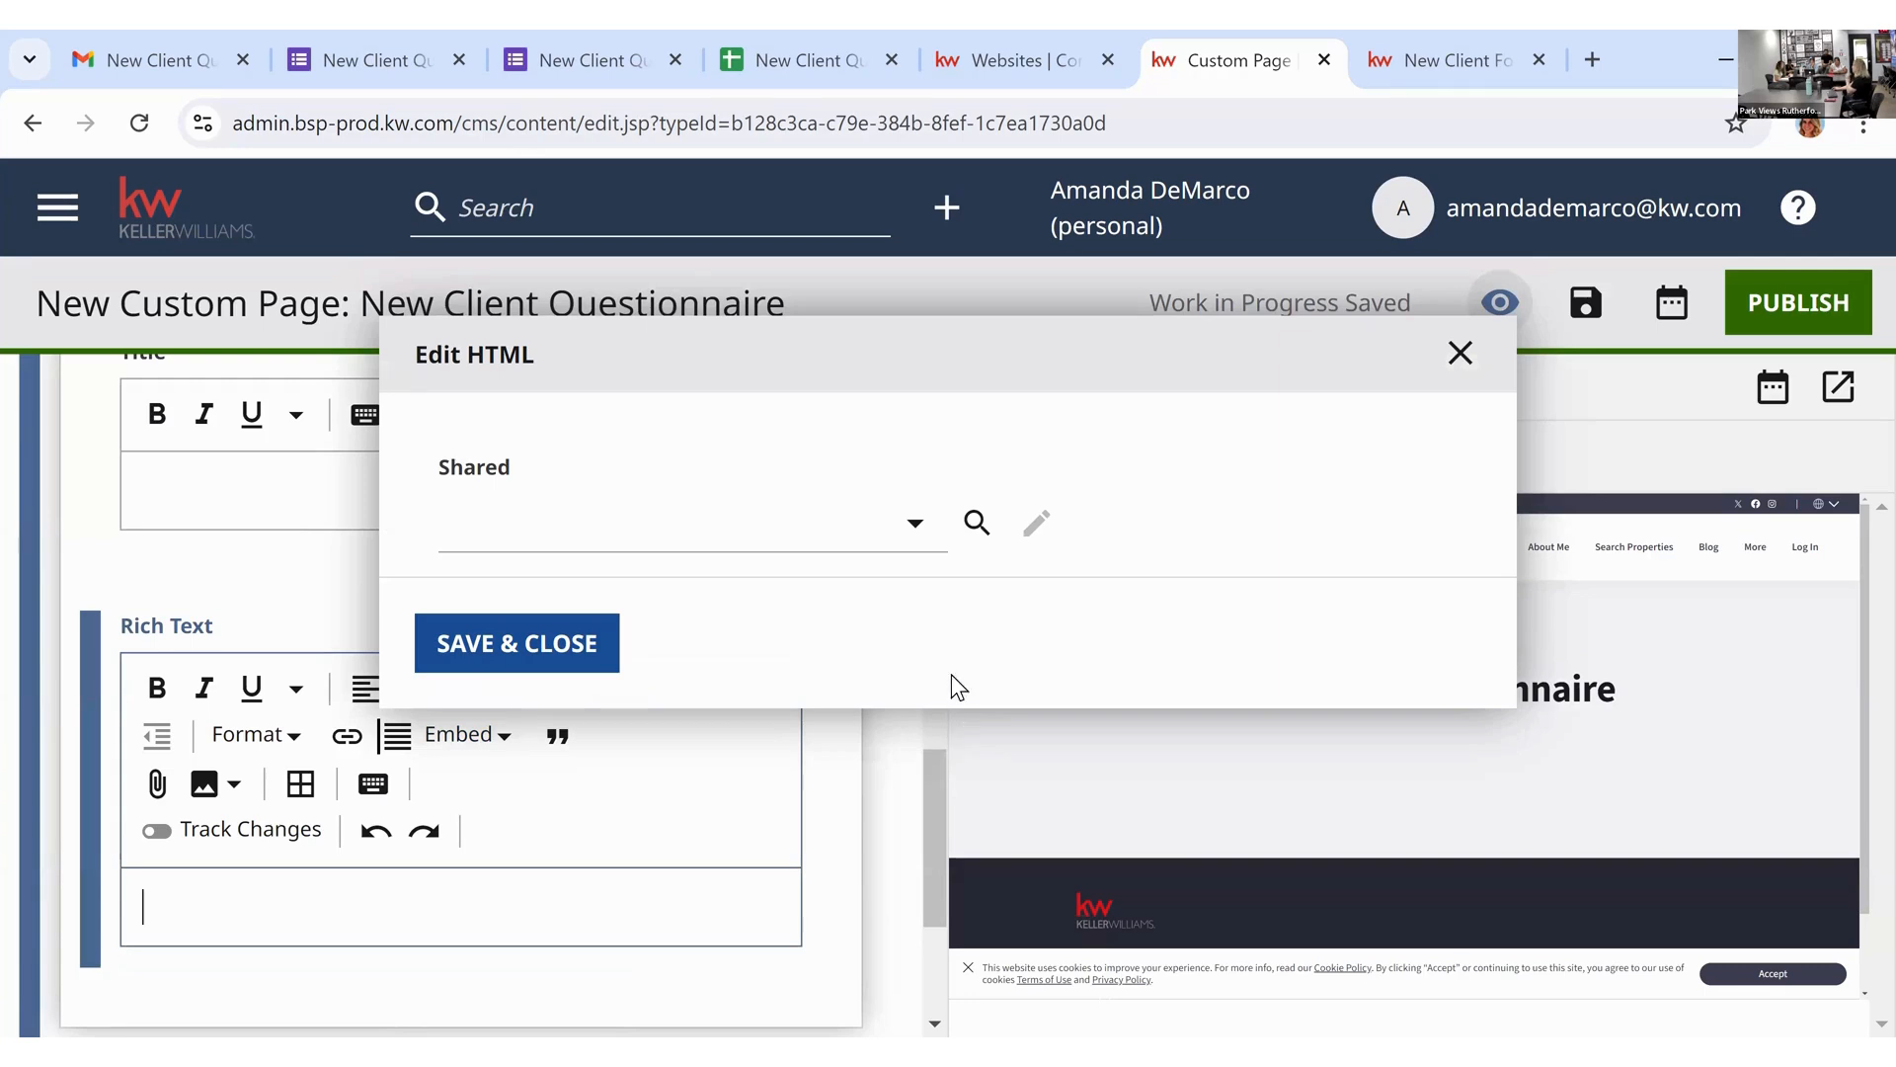
click(935, 530)
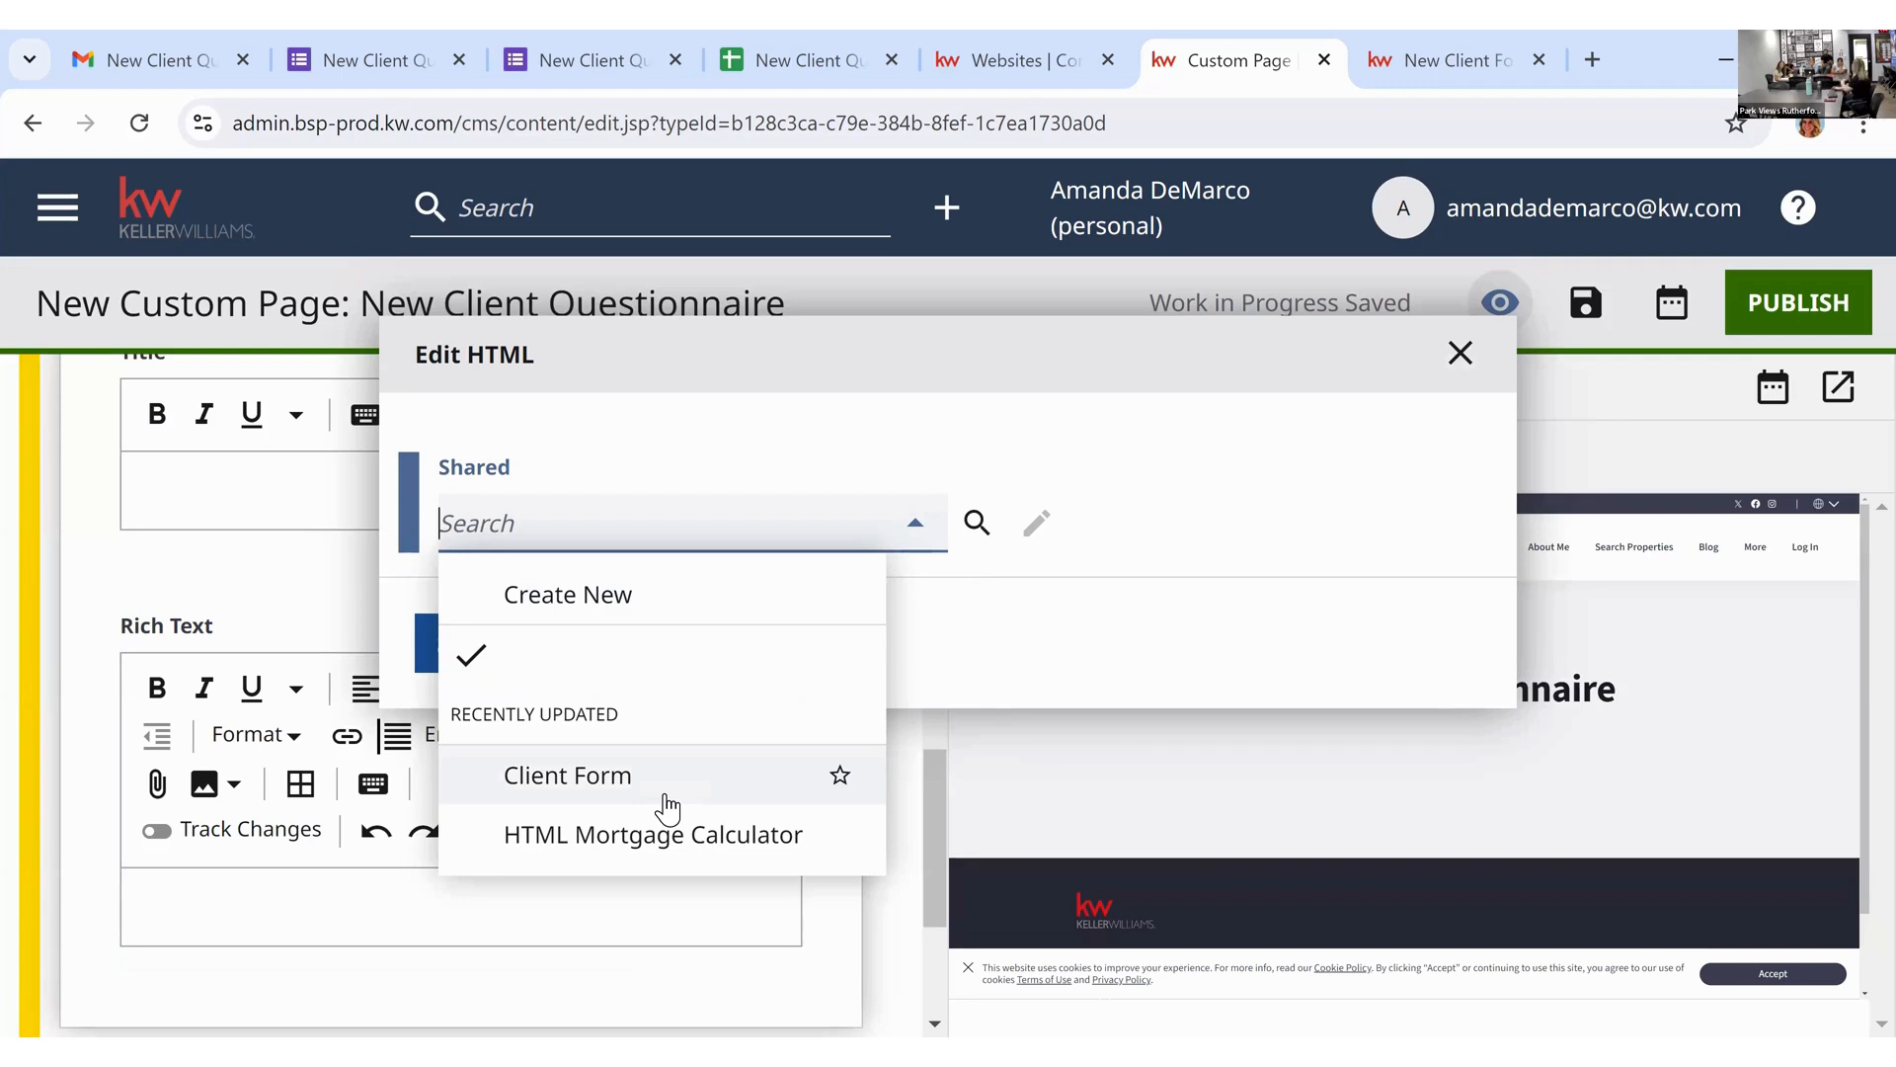
click(636, 603)
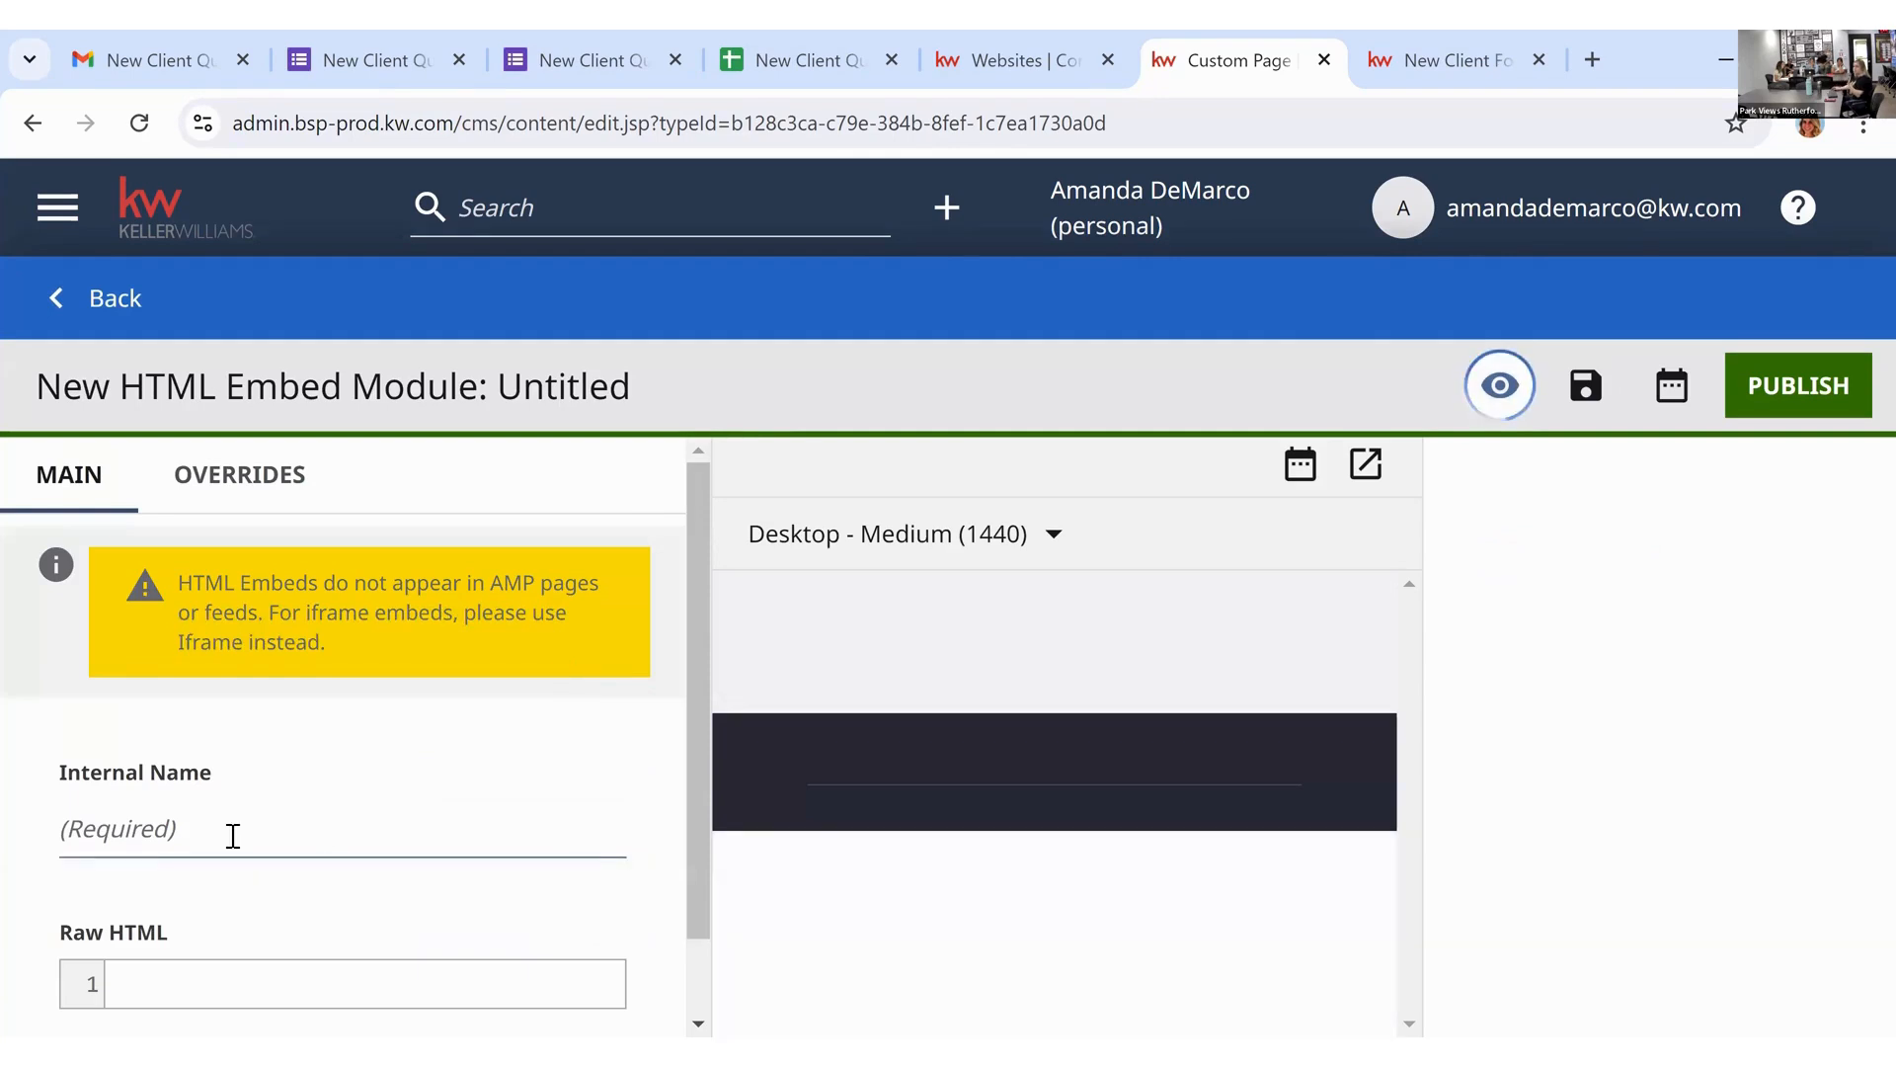
click(154, 843)
Step: Name the embed module 'New Client Questionnaire', paste the form iframe into Raw HTML, and return
text(New )
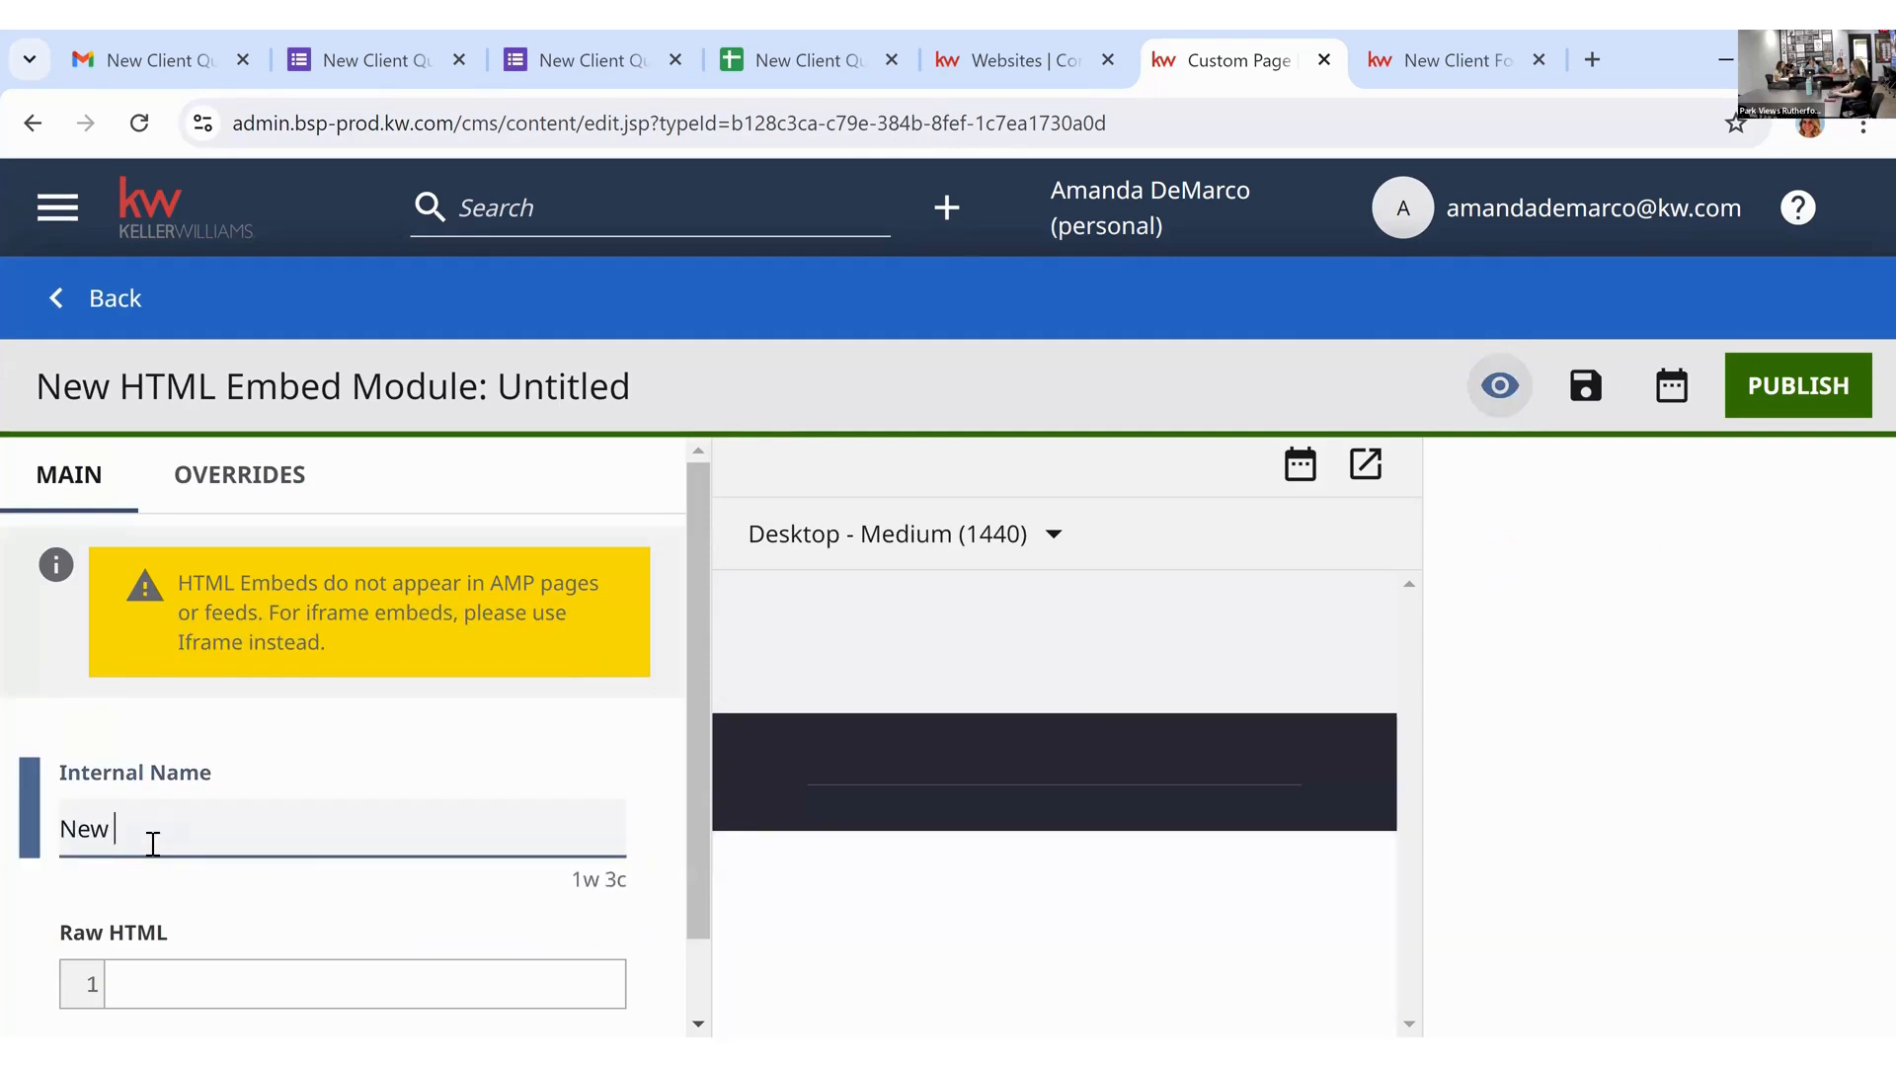
text(Client Quest)
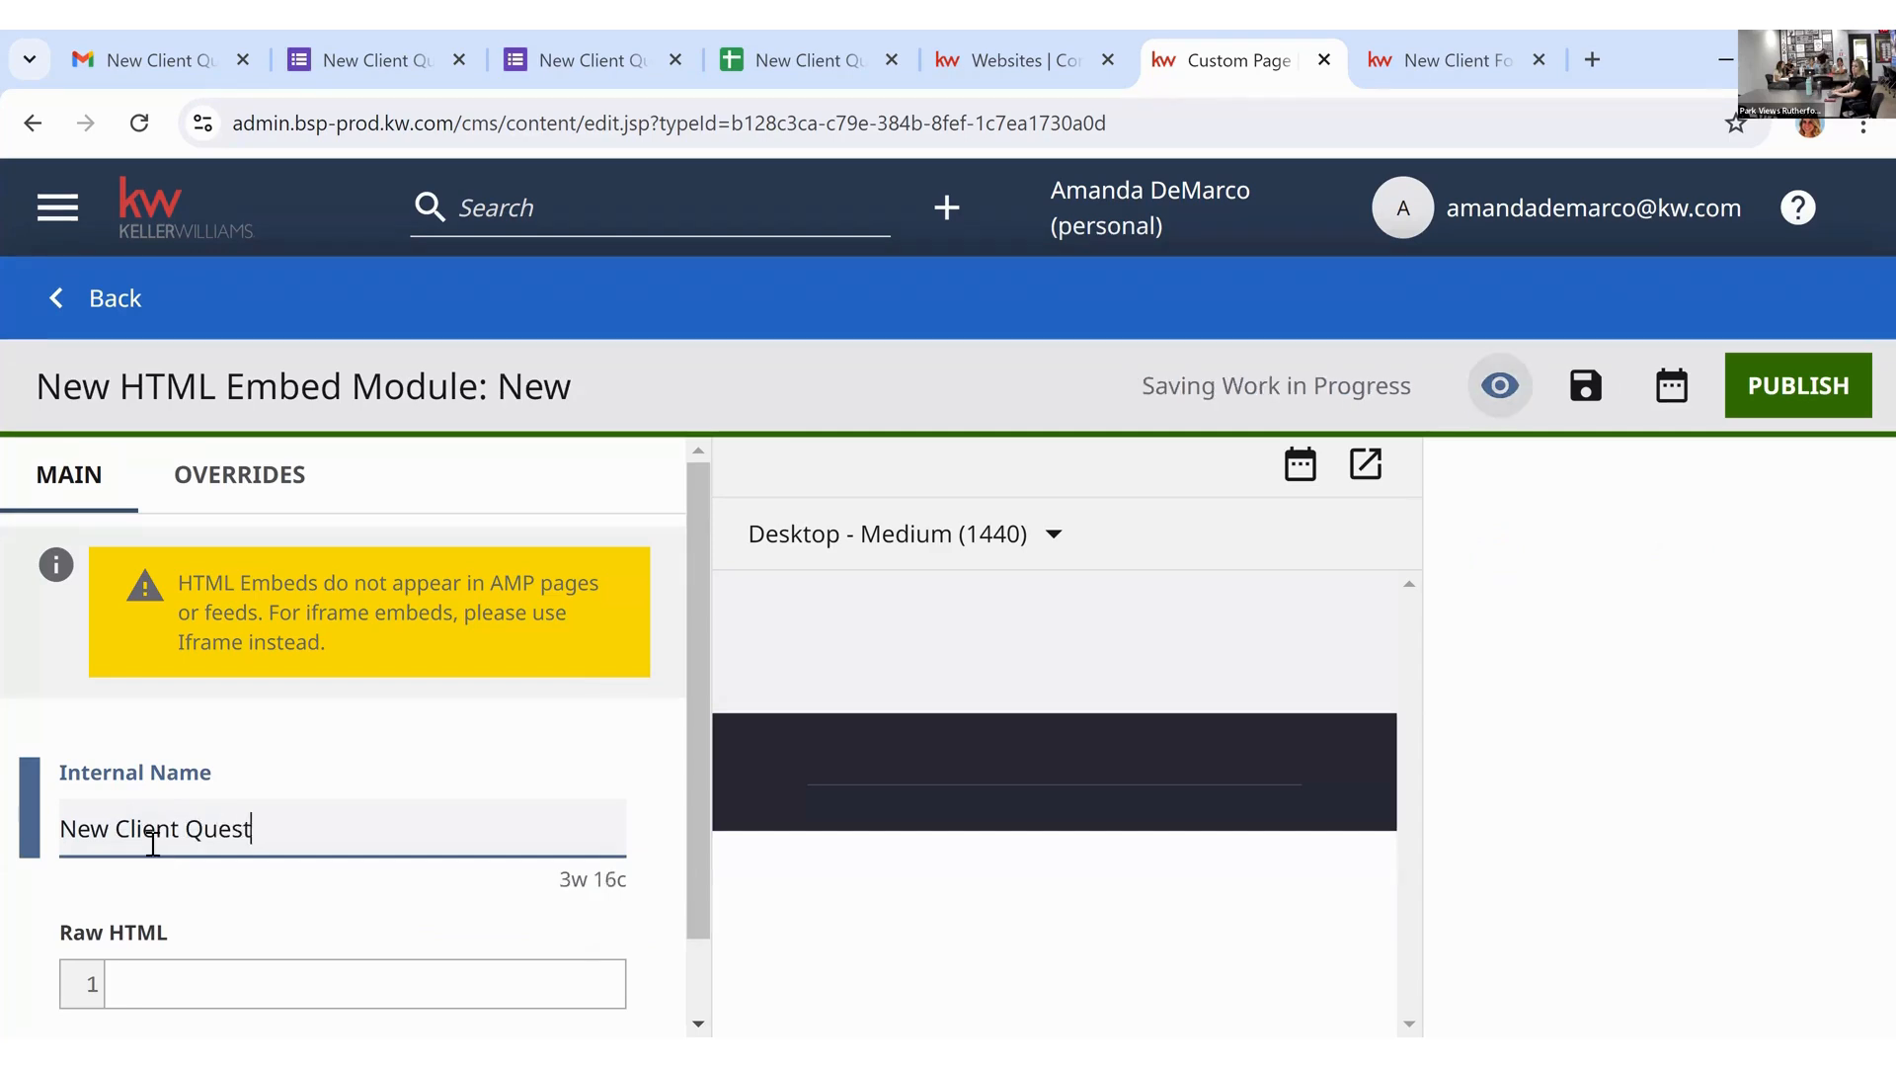
text(ionnaire)
scroll(198, 829, down, 1)
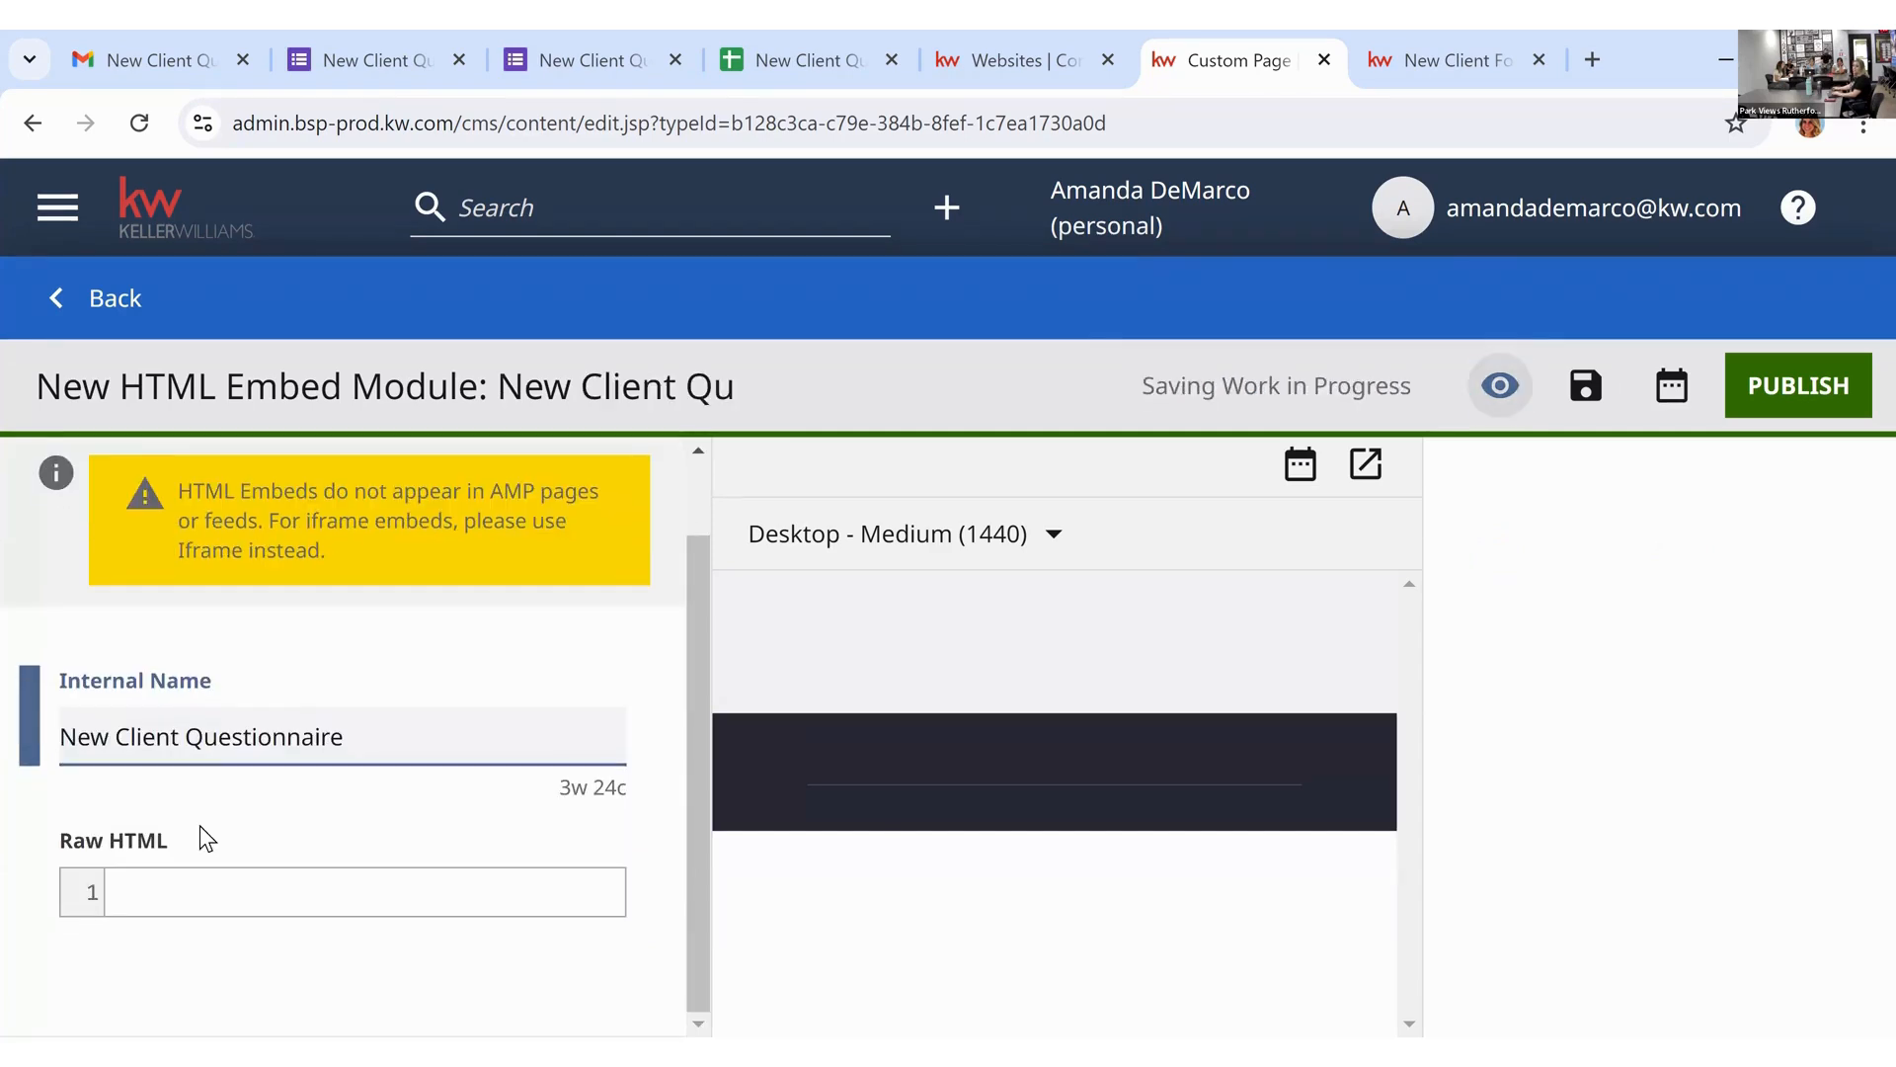
click(228, 888)
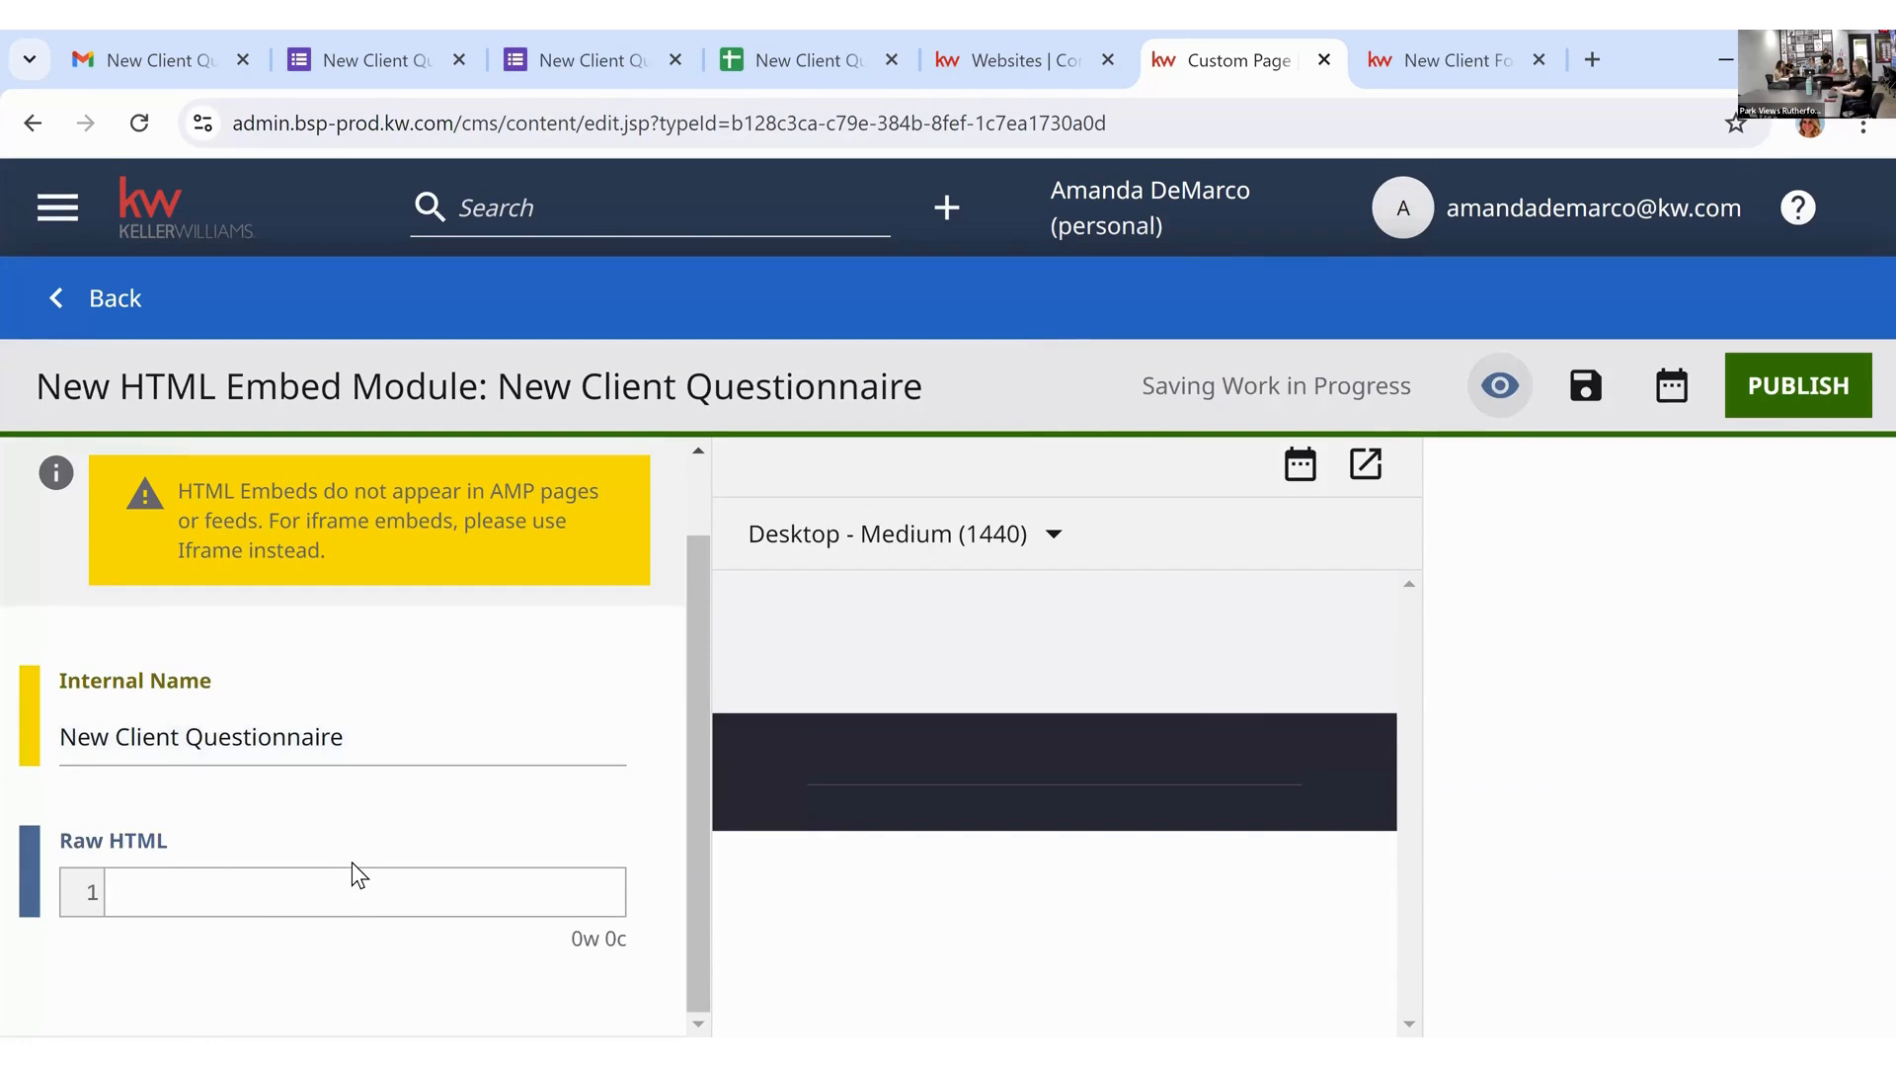
key(ctrl+v)
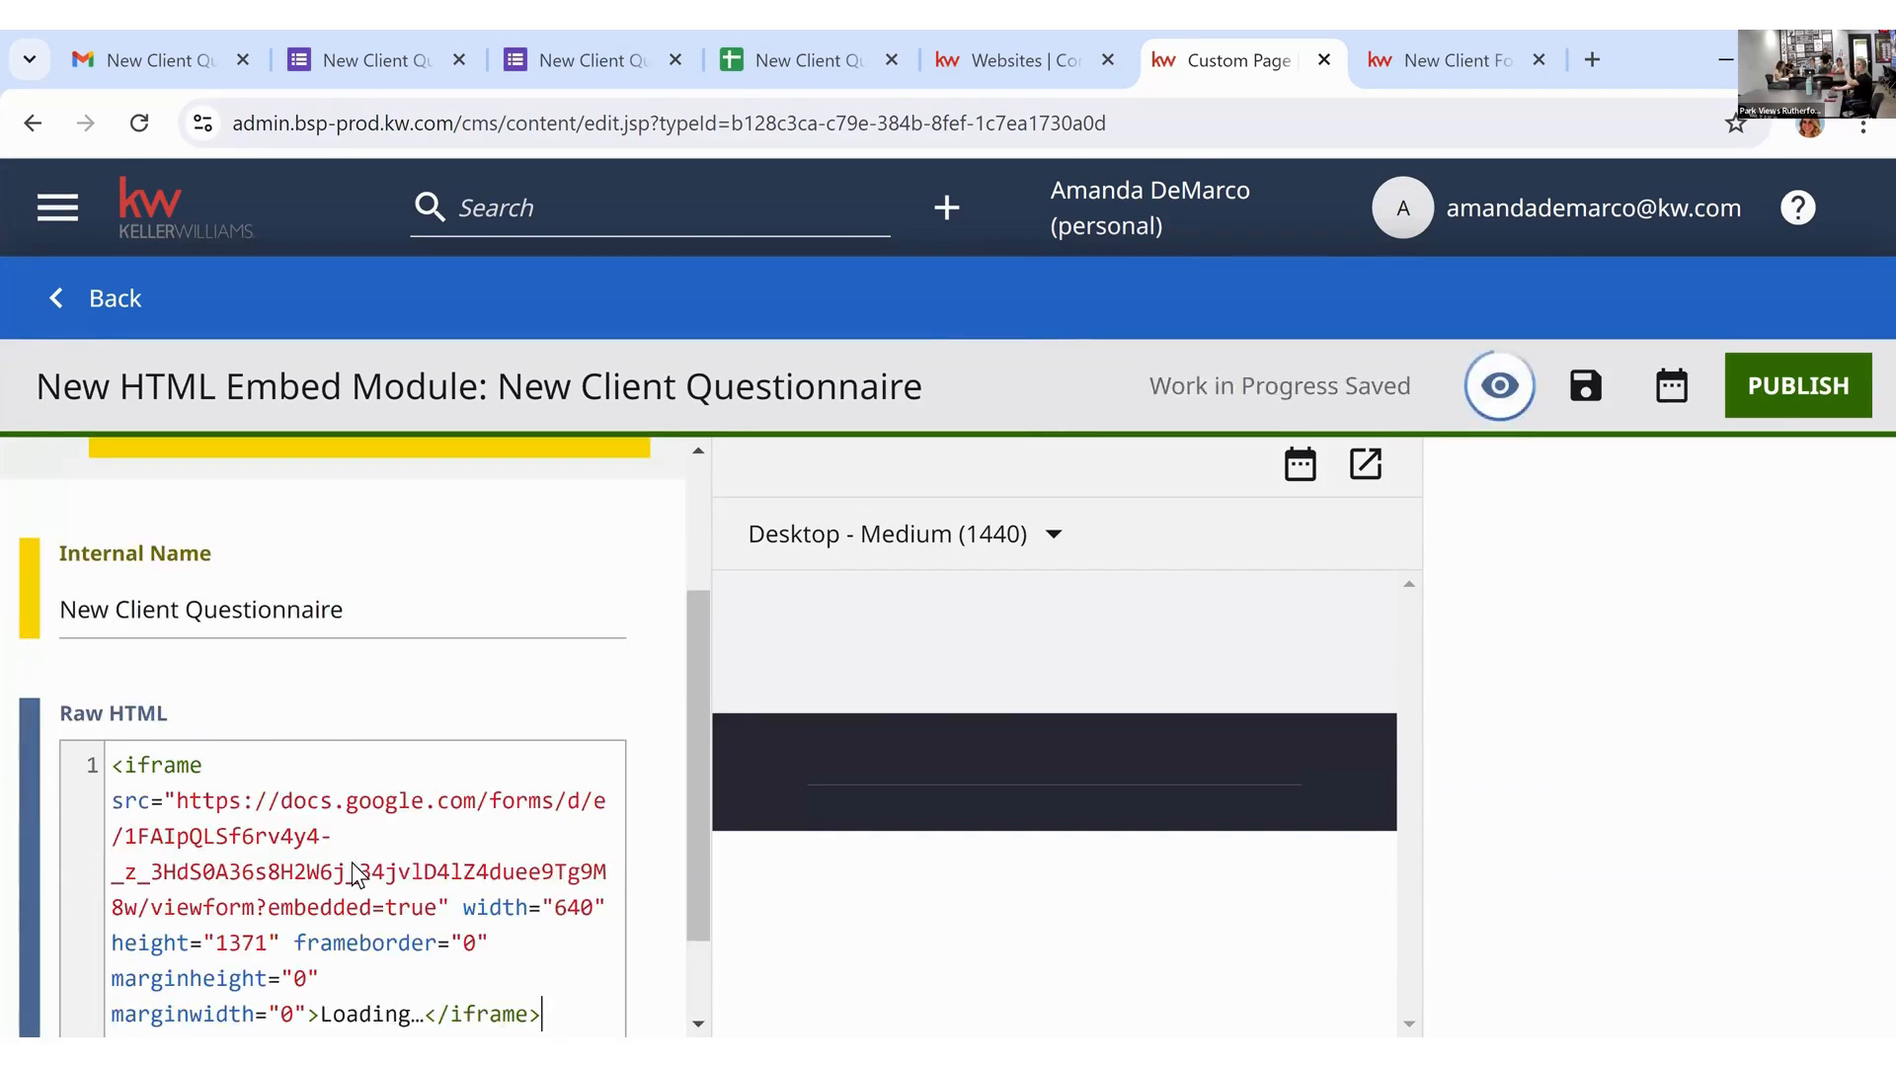
scroll(637, 773, down, 1)
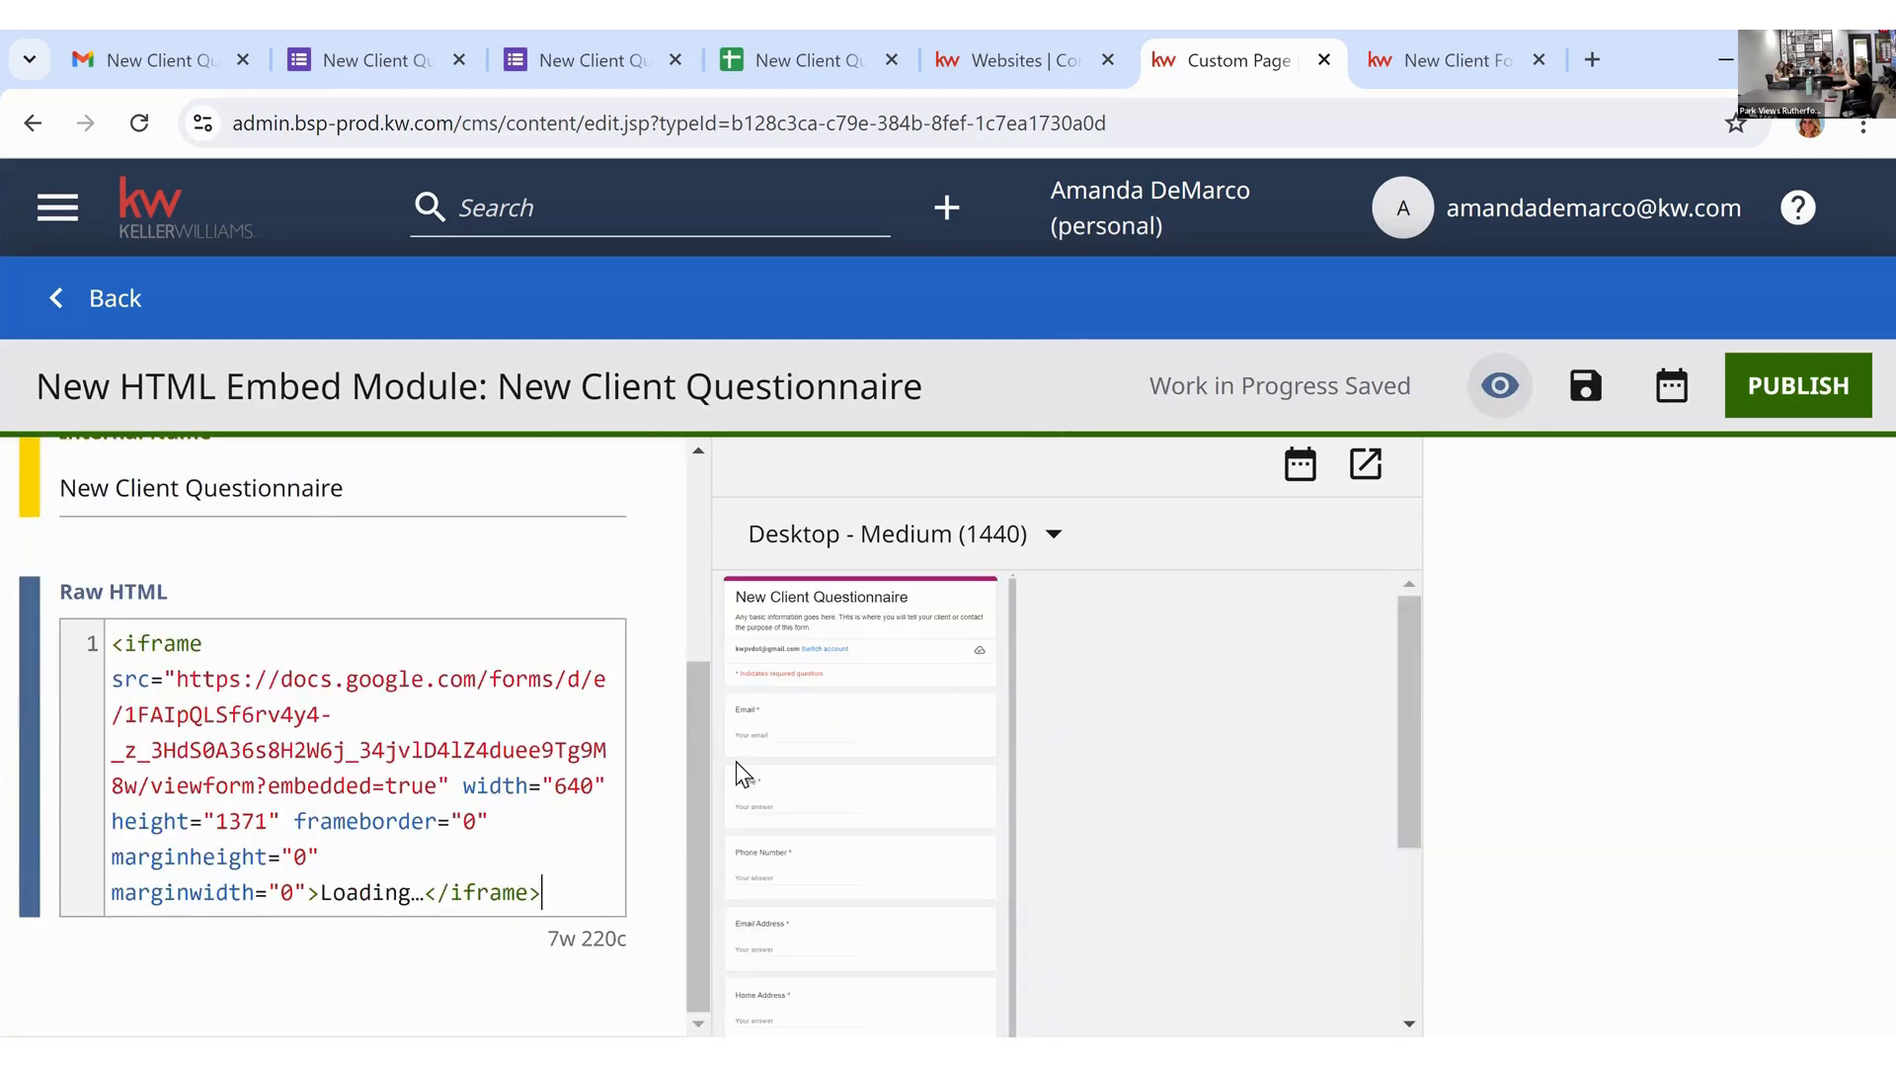
scroll(1073, 662, down, 5)
scroll(1077, 673, up, 5)
scroll(1212, 647, down, 4)
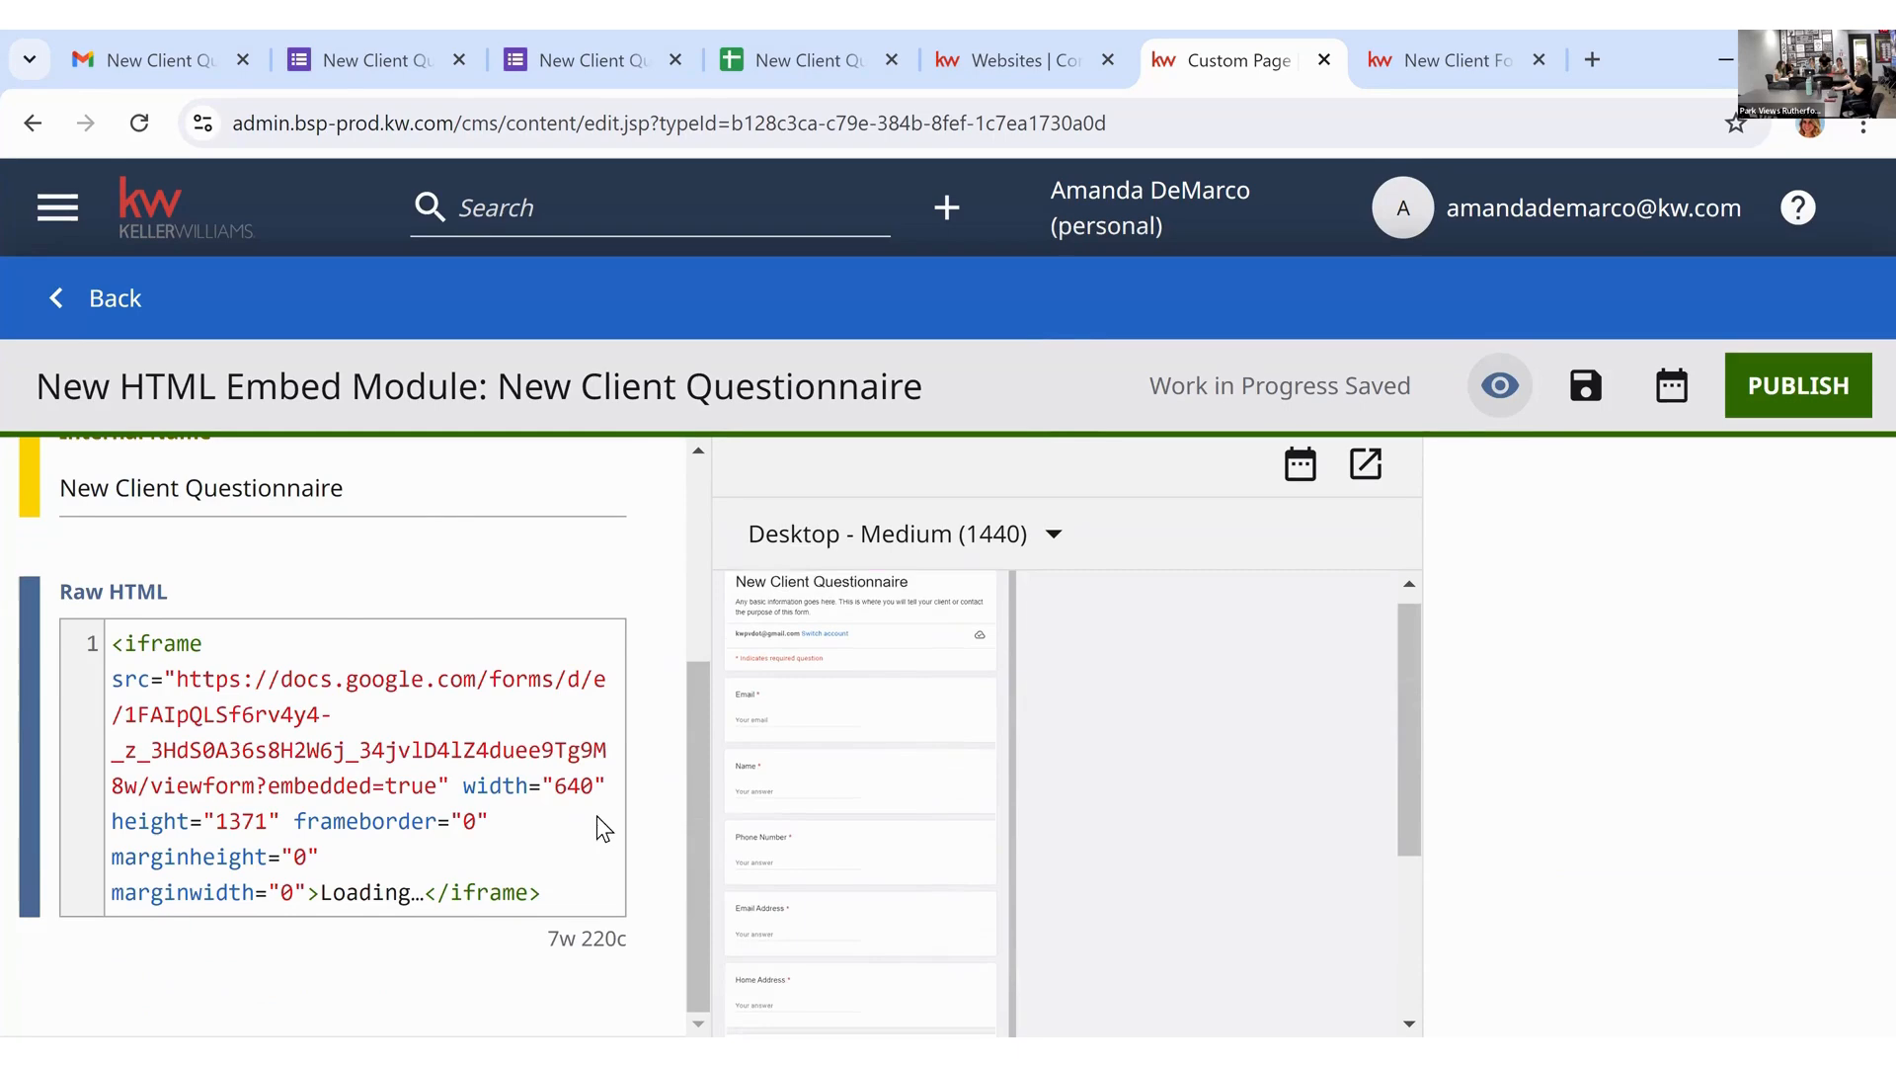
scroll(581, 841, up, 4)
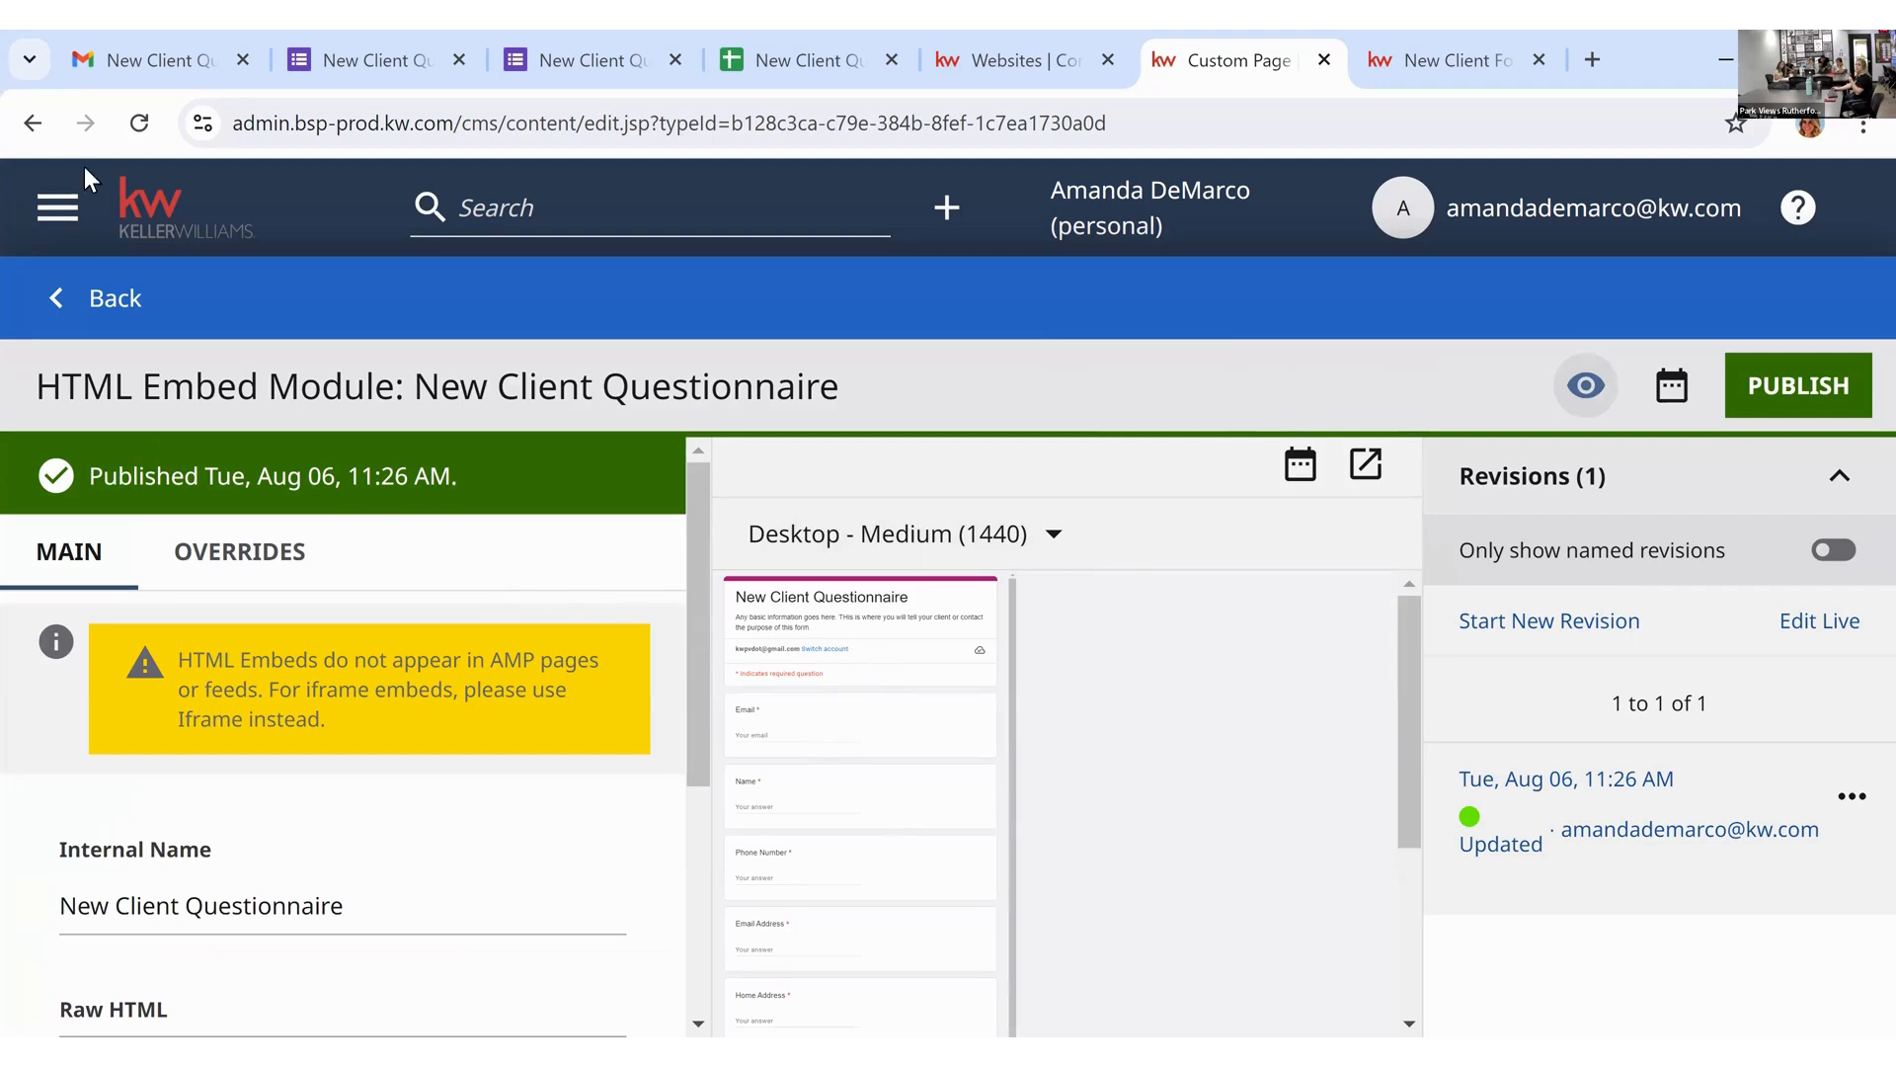
click(108, 300)
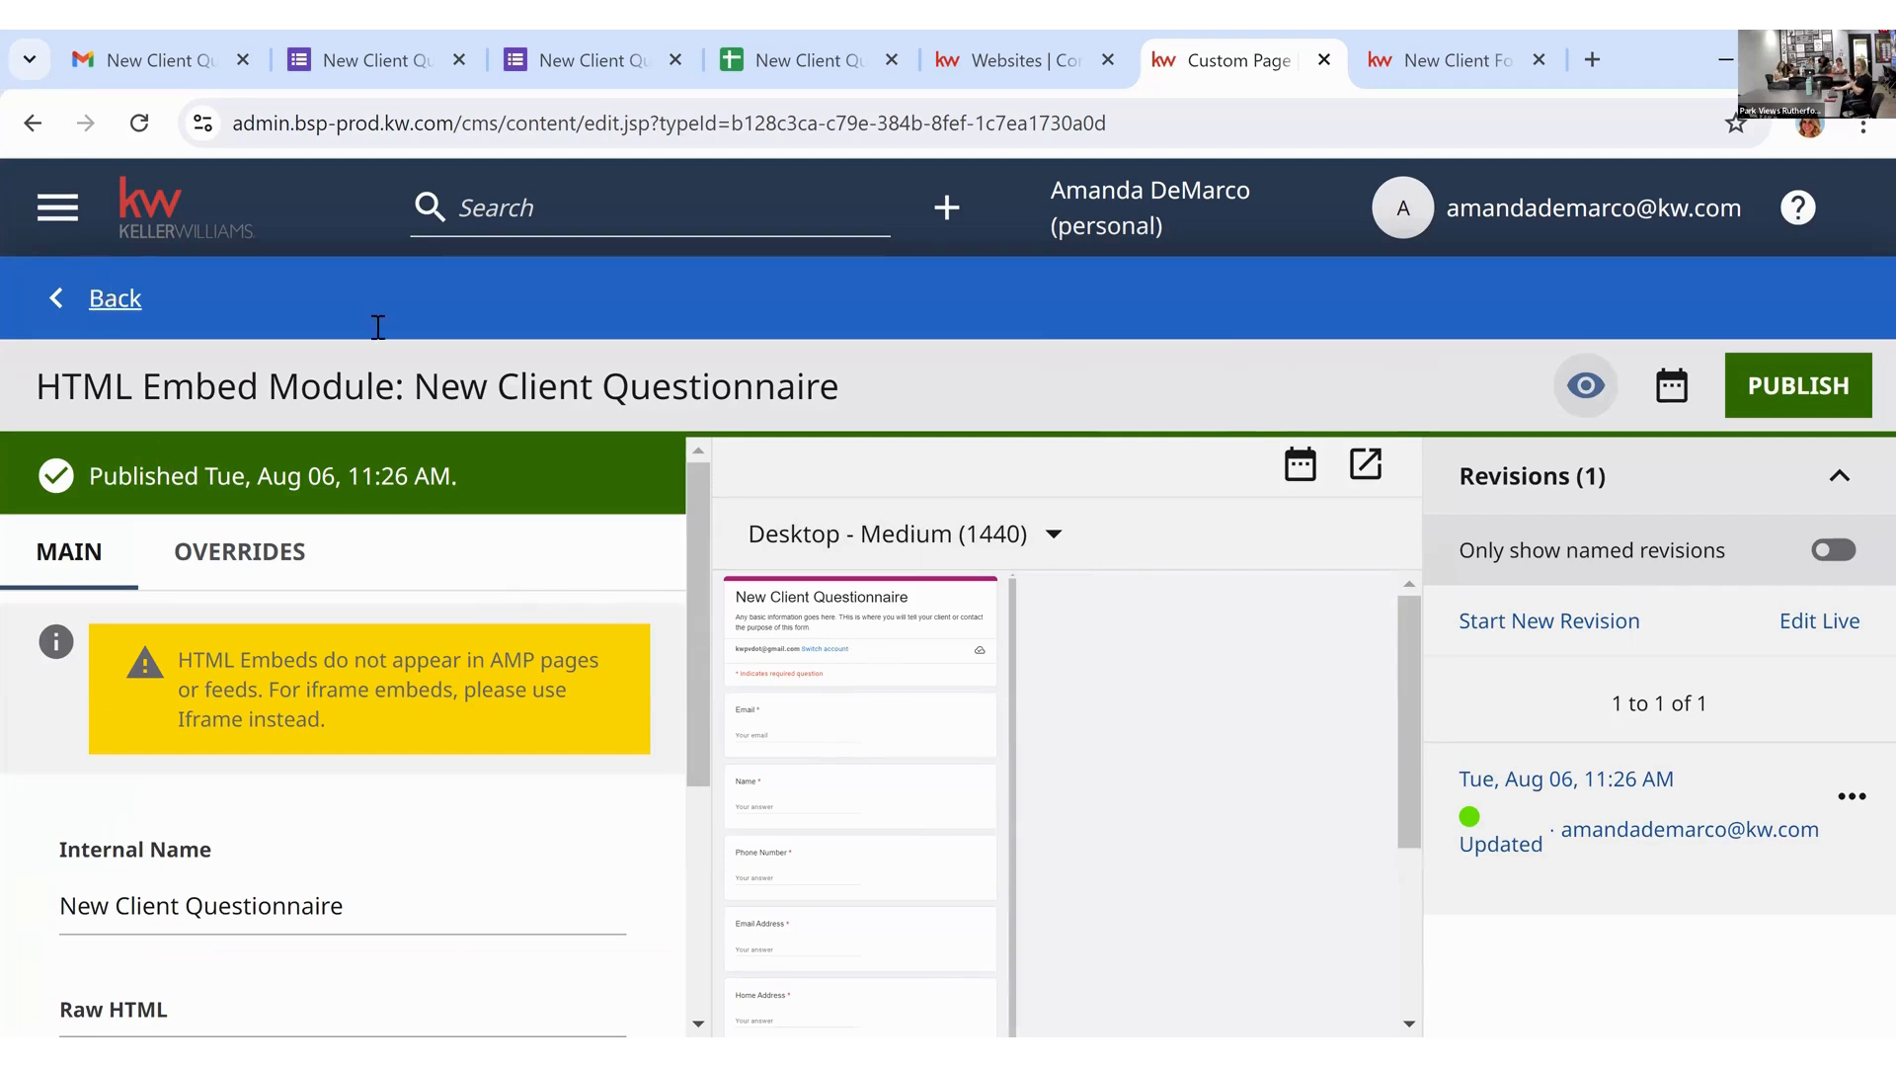
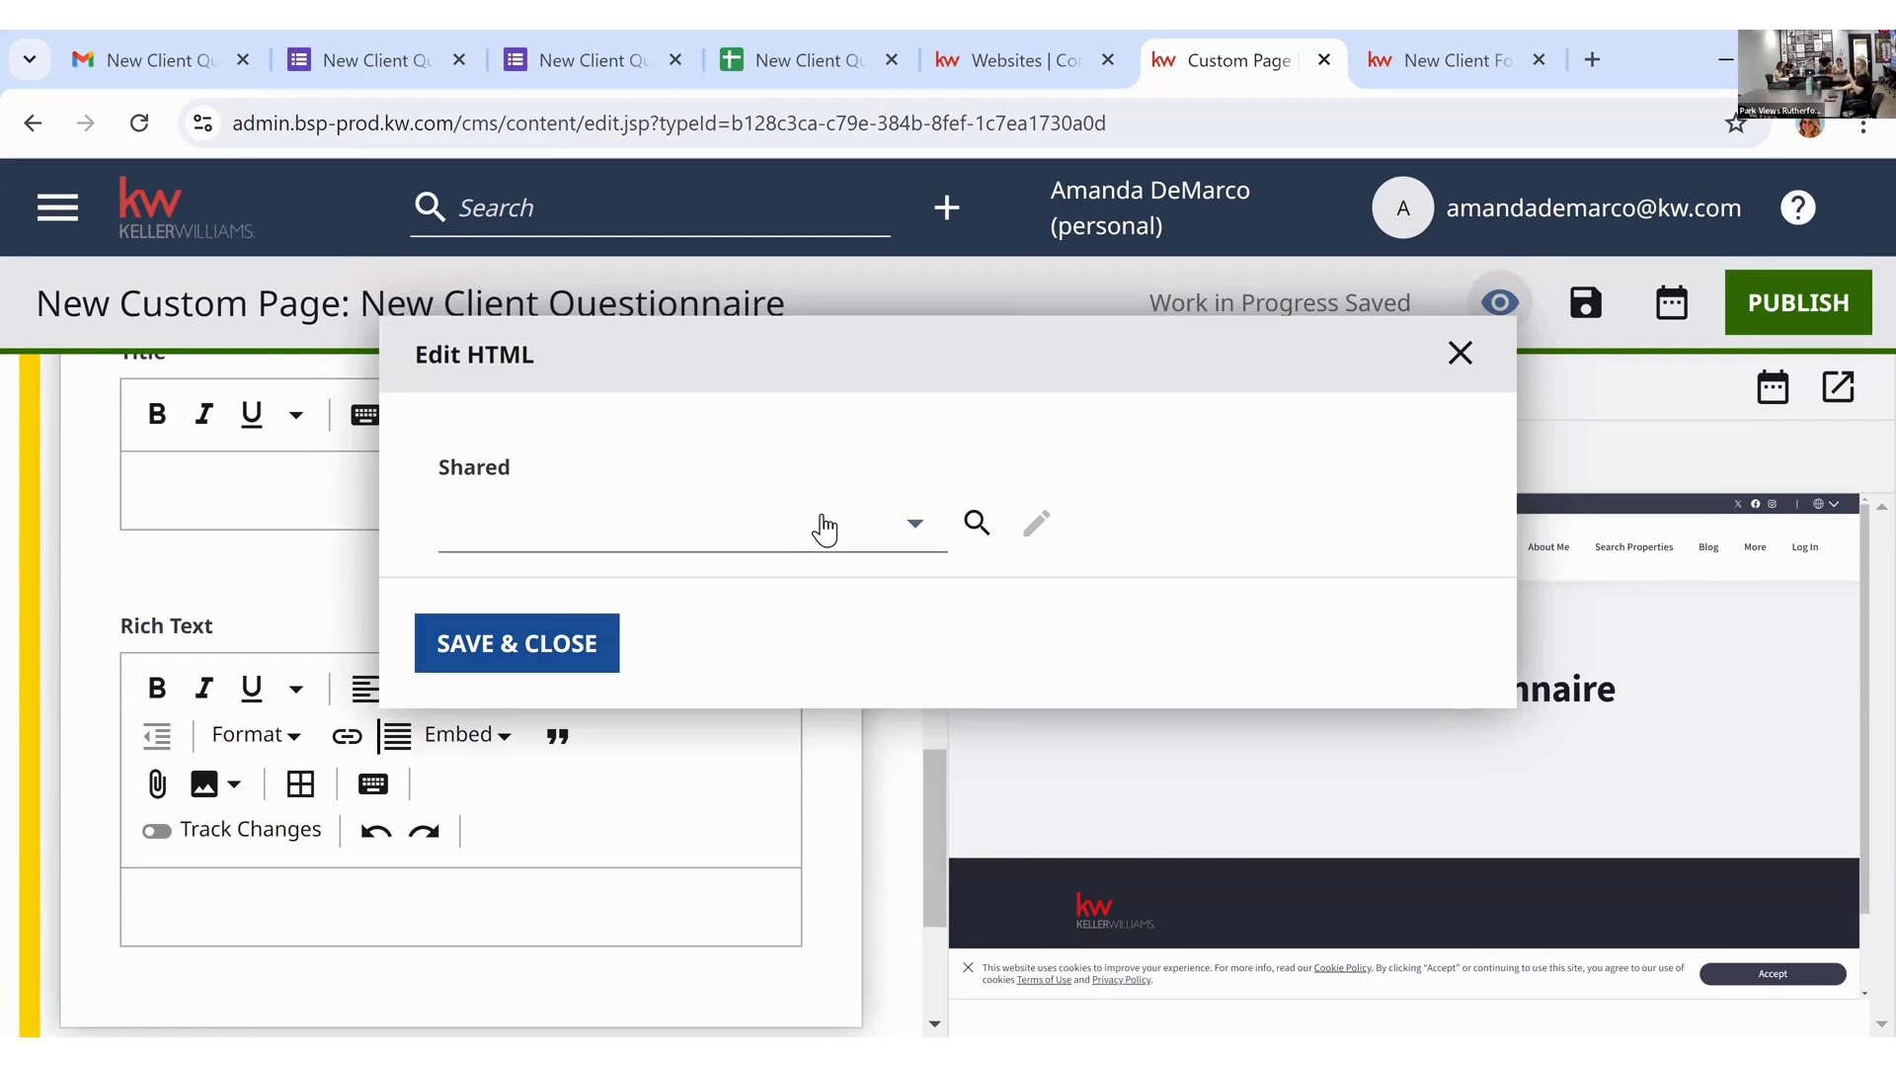
Step: Select the shared 'New Client Questionnaire' HTML snippet, save it, and check the form in the preview
click(922, 531)
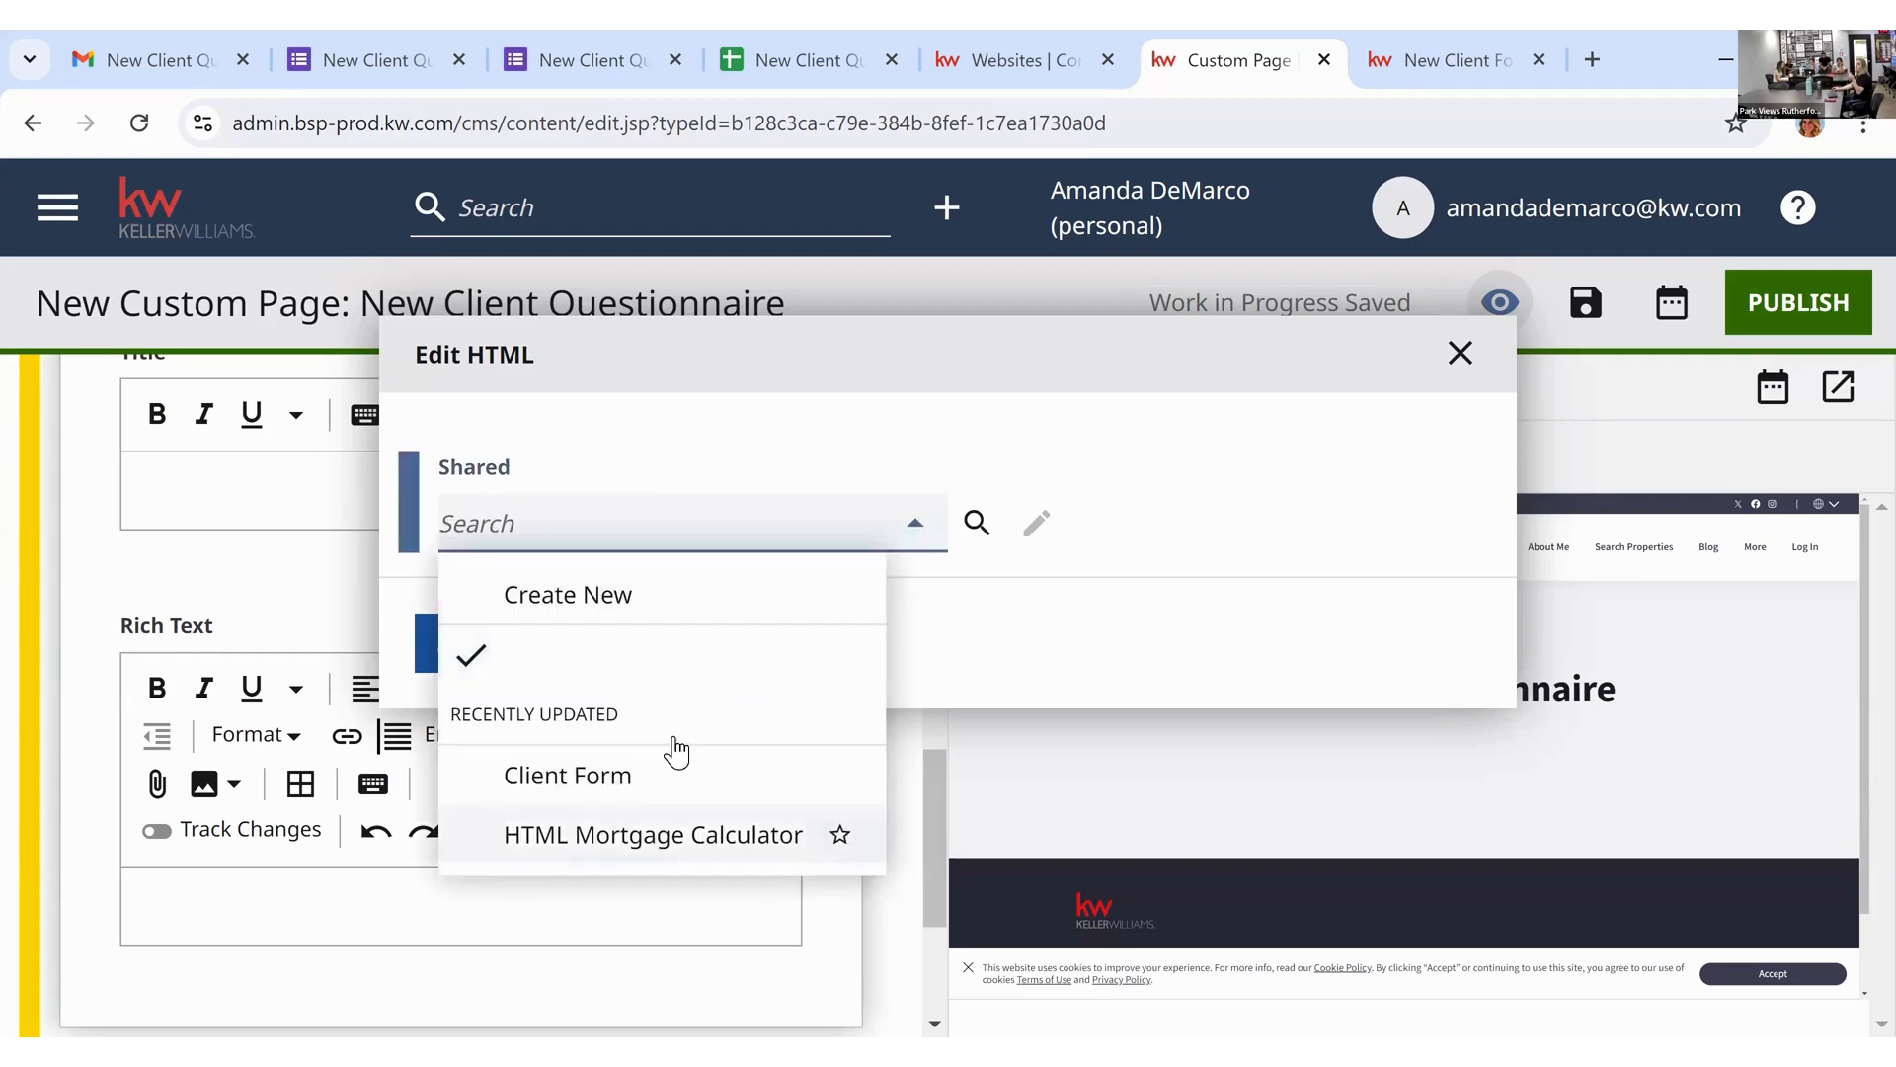
click(921, 447)
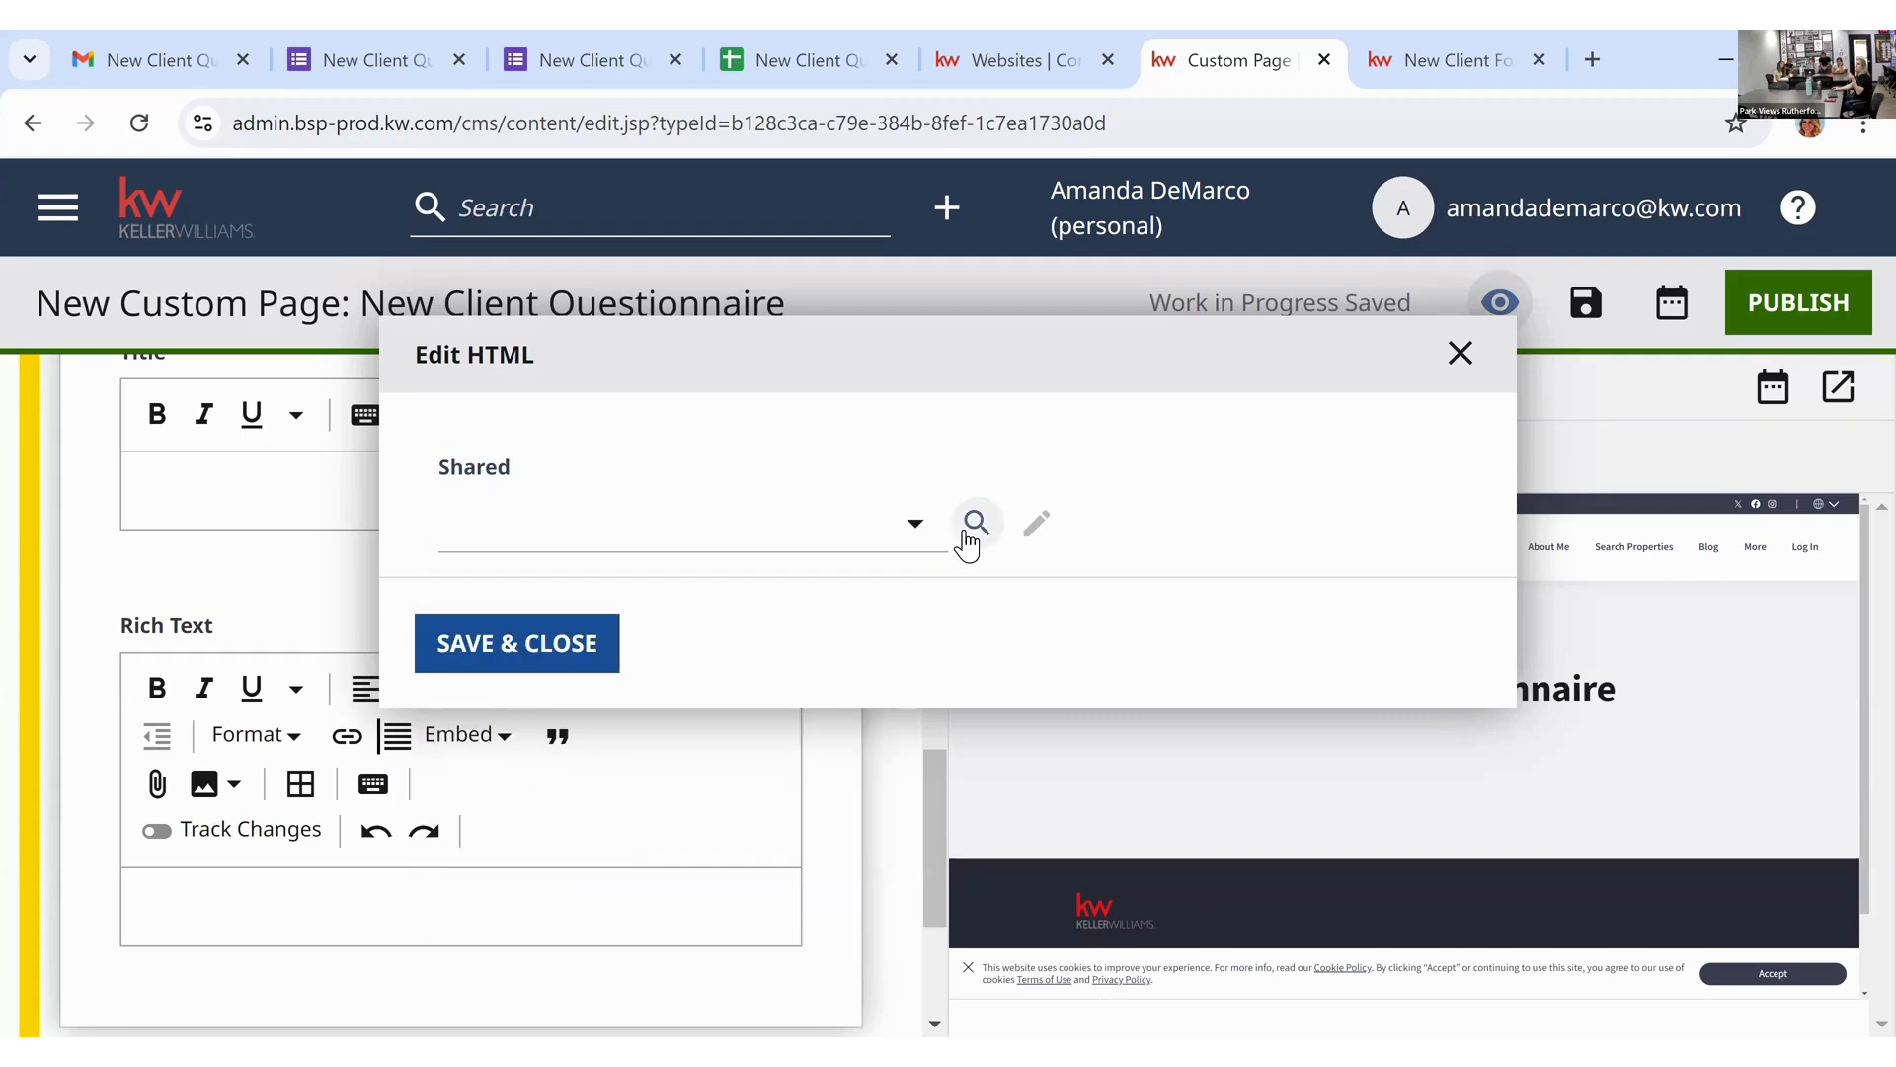
click(909, 528)
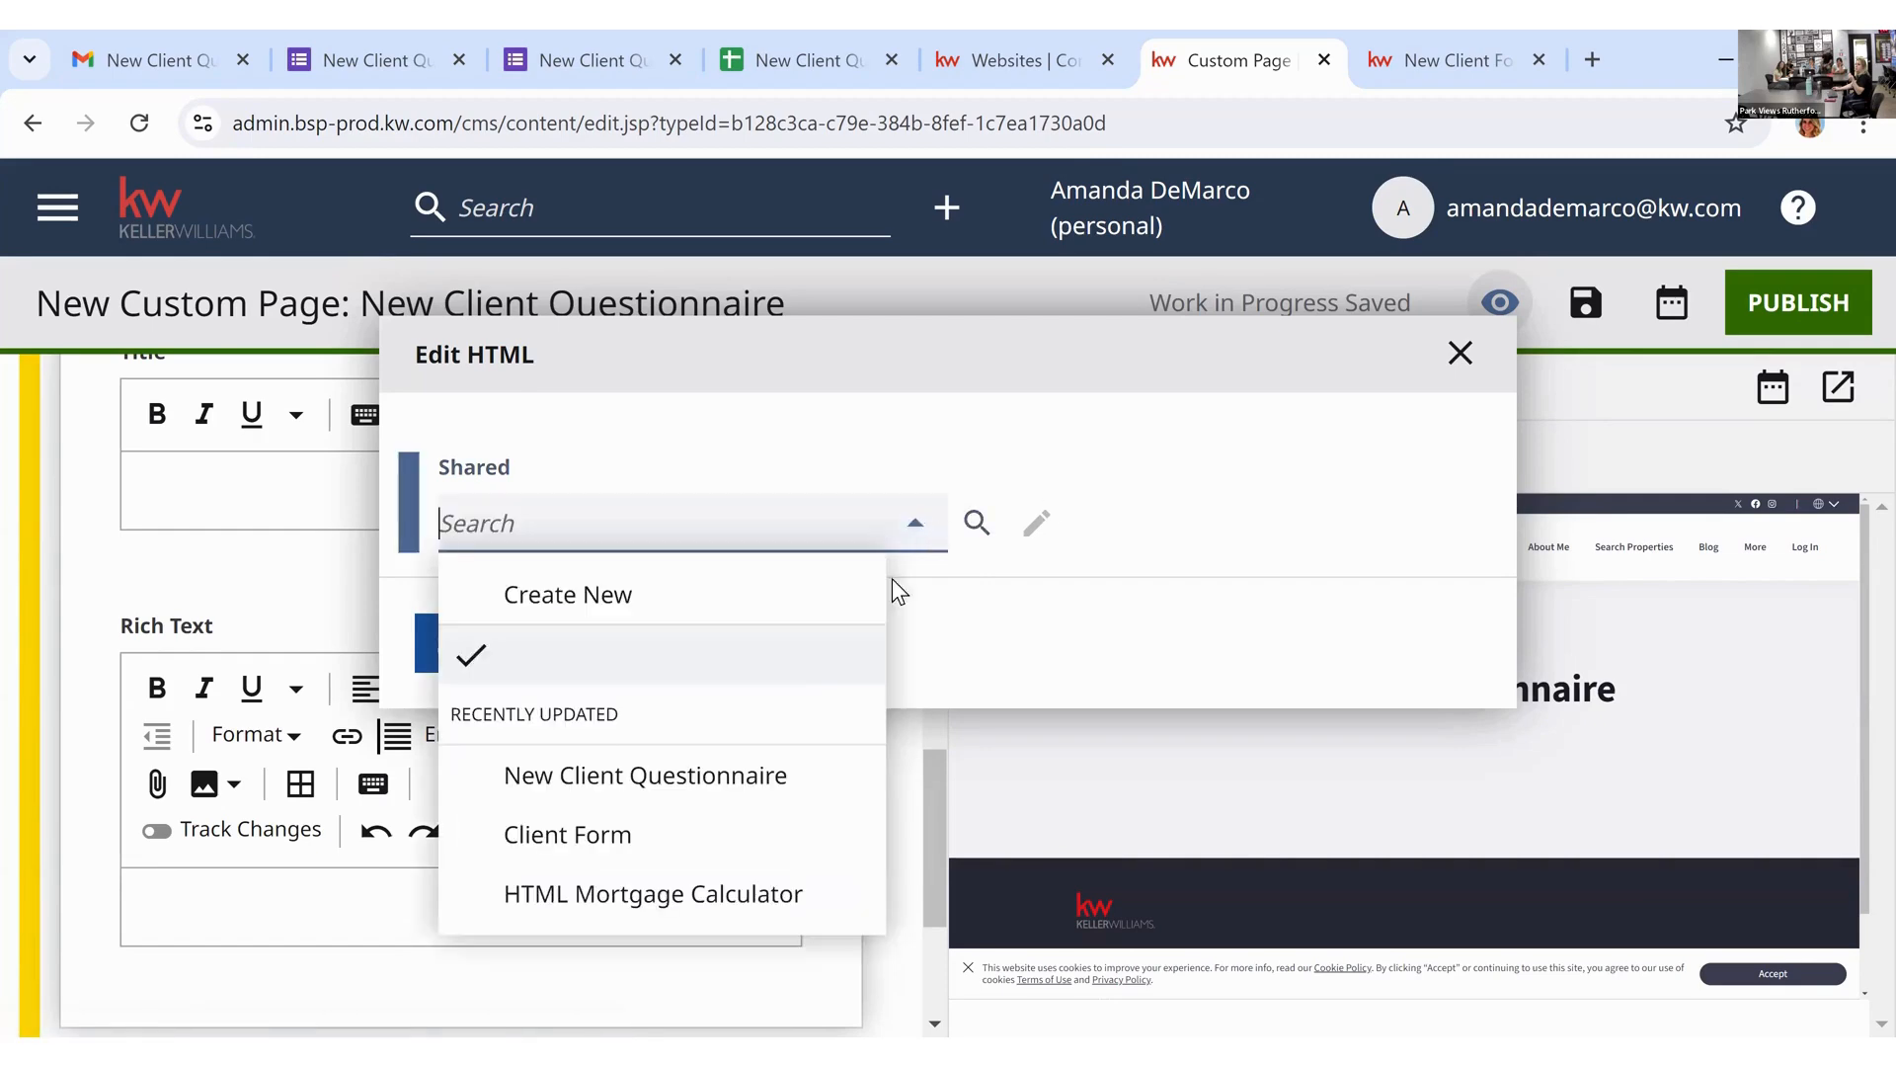
click(741, 778)
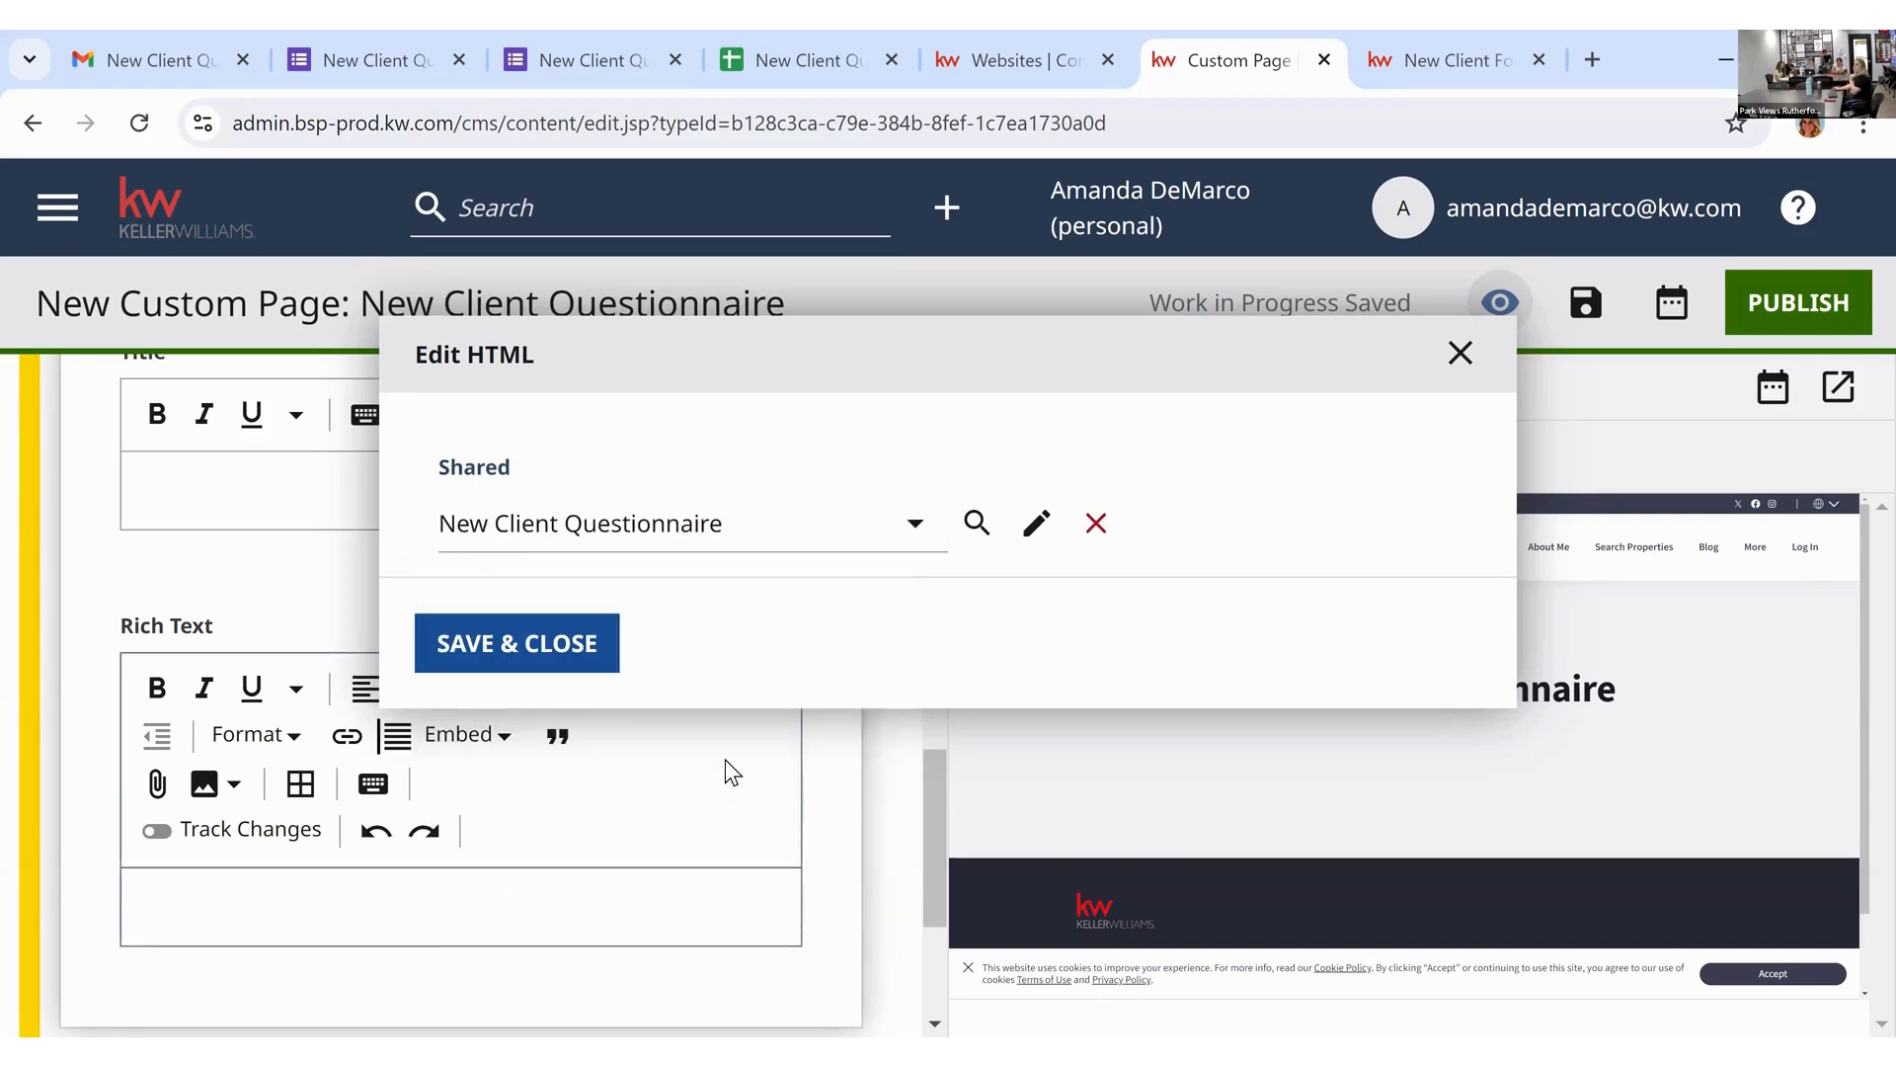
click(577, 654)
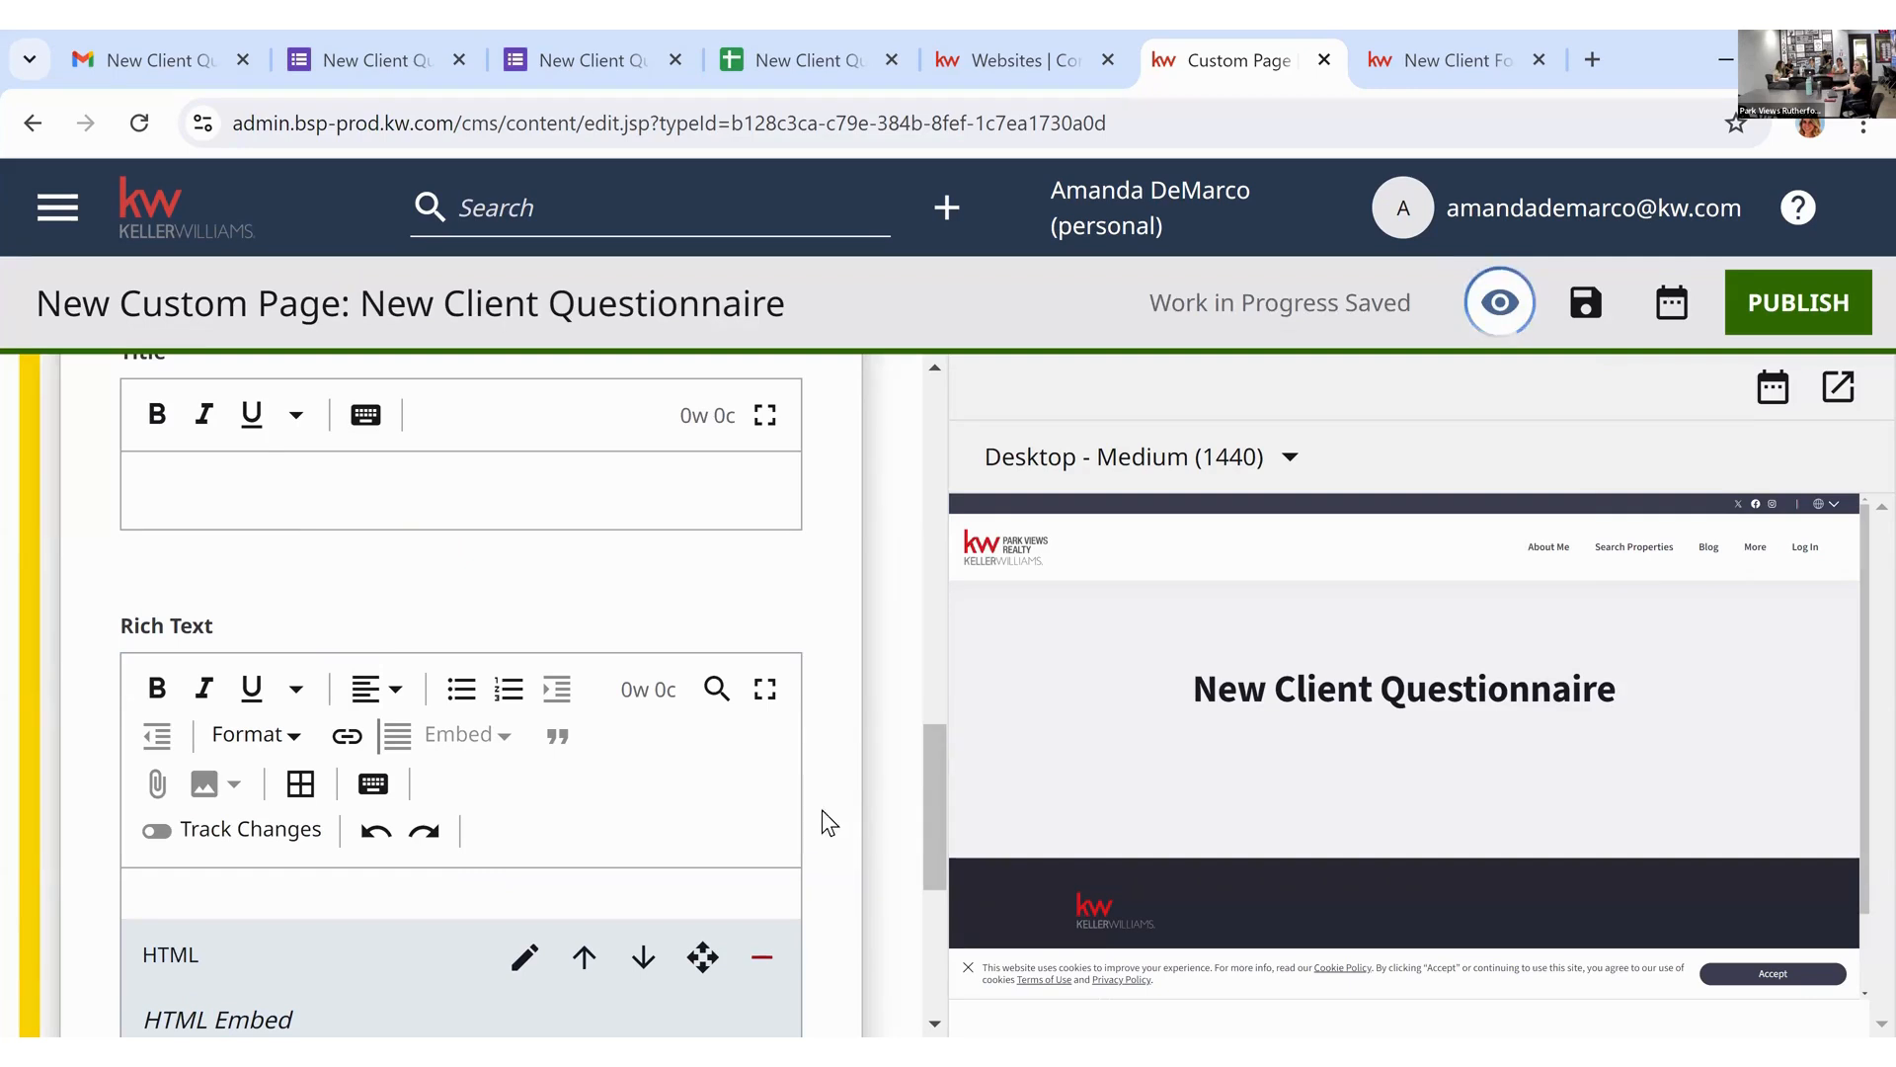
scroll(808, 810, down, 3)
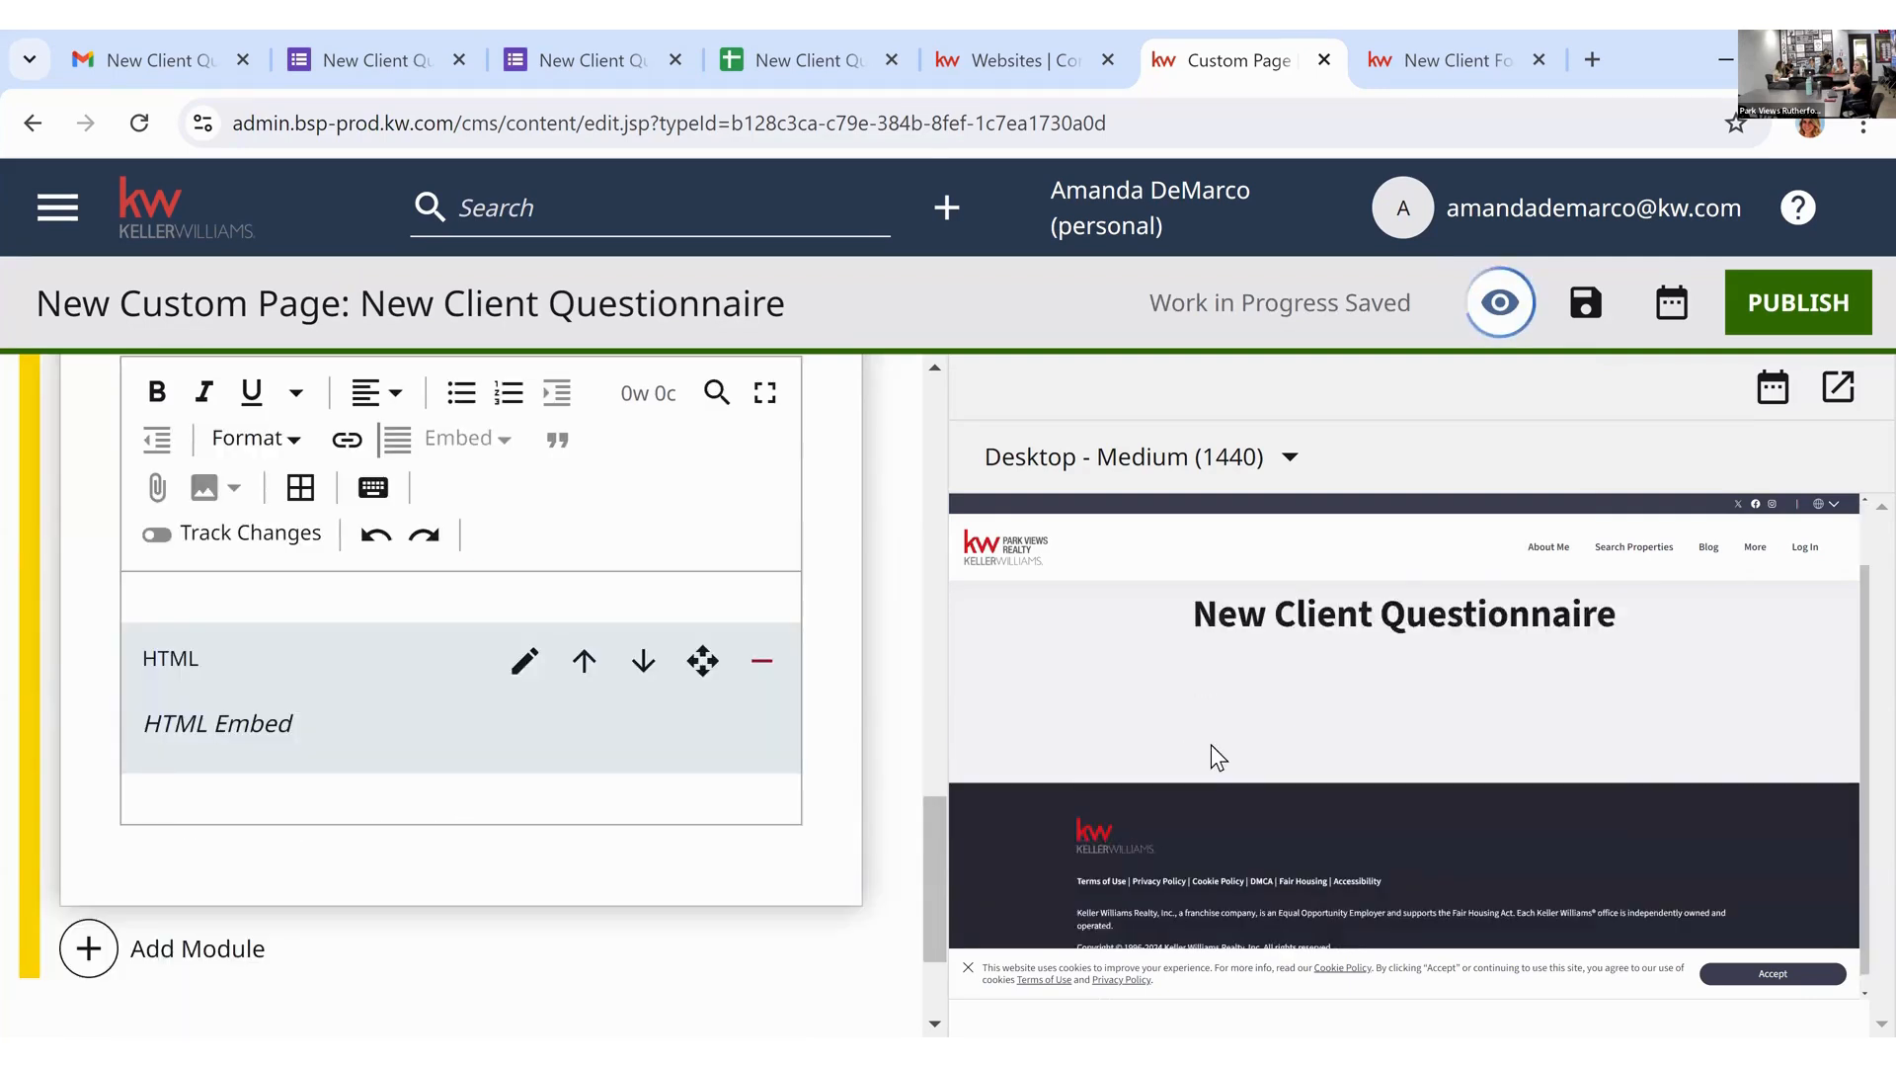
scroll(1382, 691, down, 1)
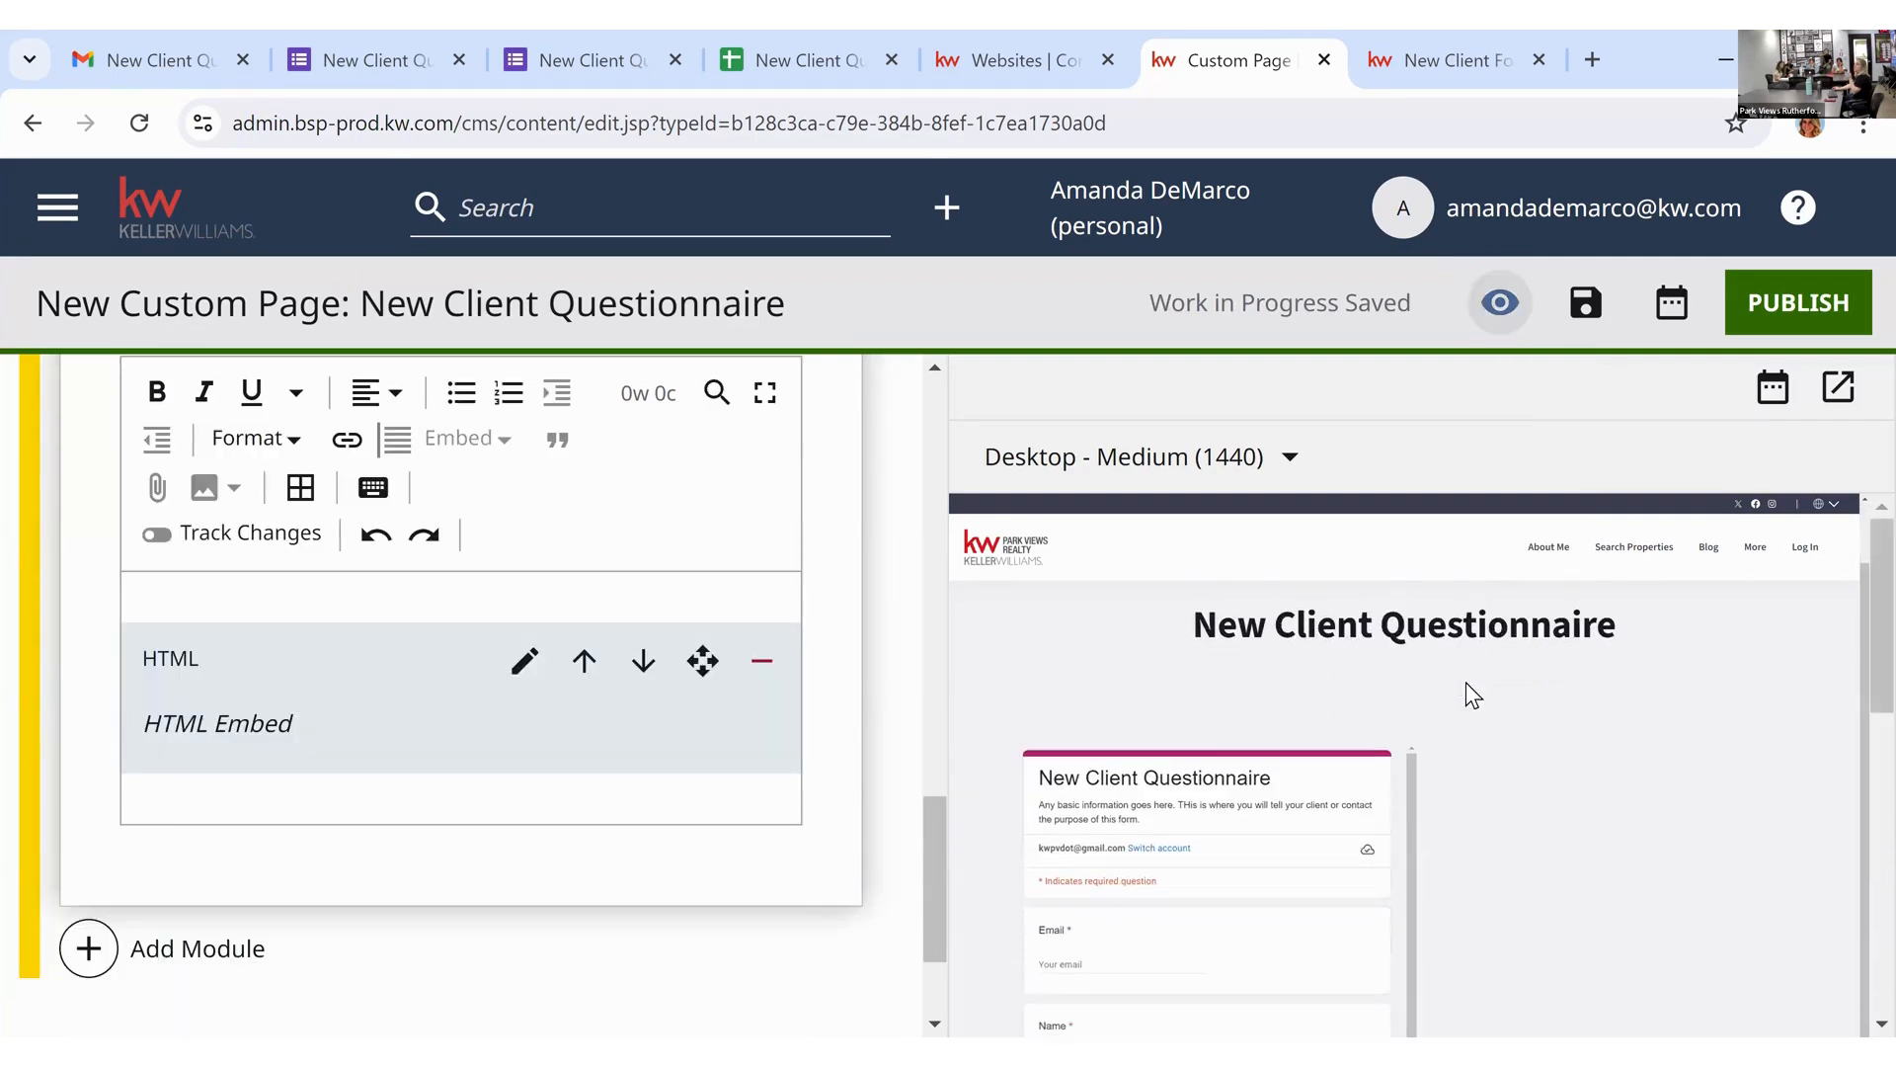
scroll(1467, 687, down, 3)
scroll(1472, 689, up, 1)
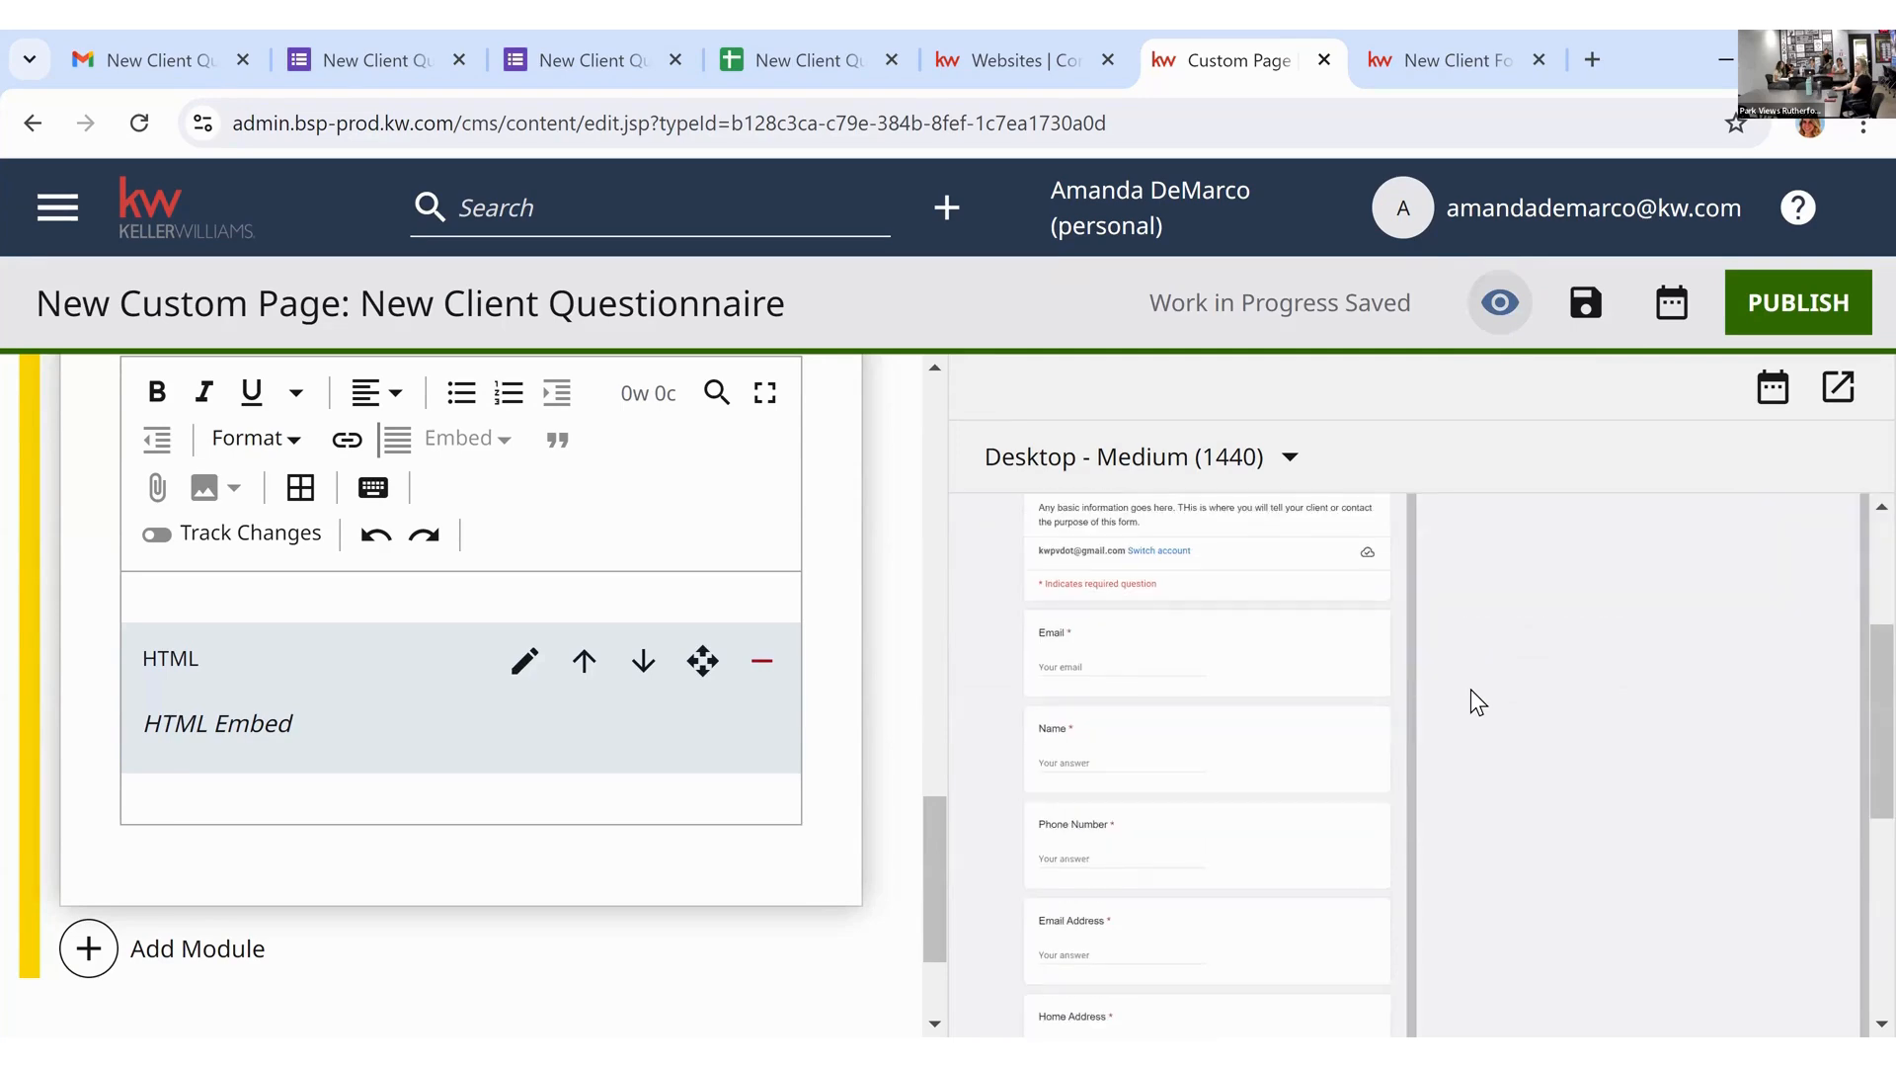
Step: Open the page preview in a new window and accept its cookie notice
click(1836, 395)
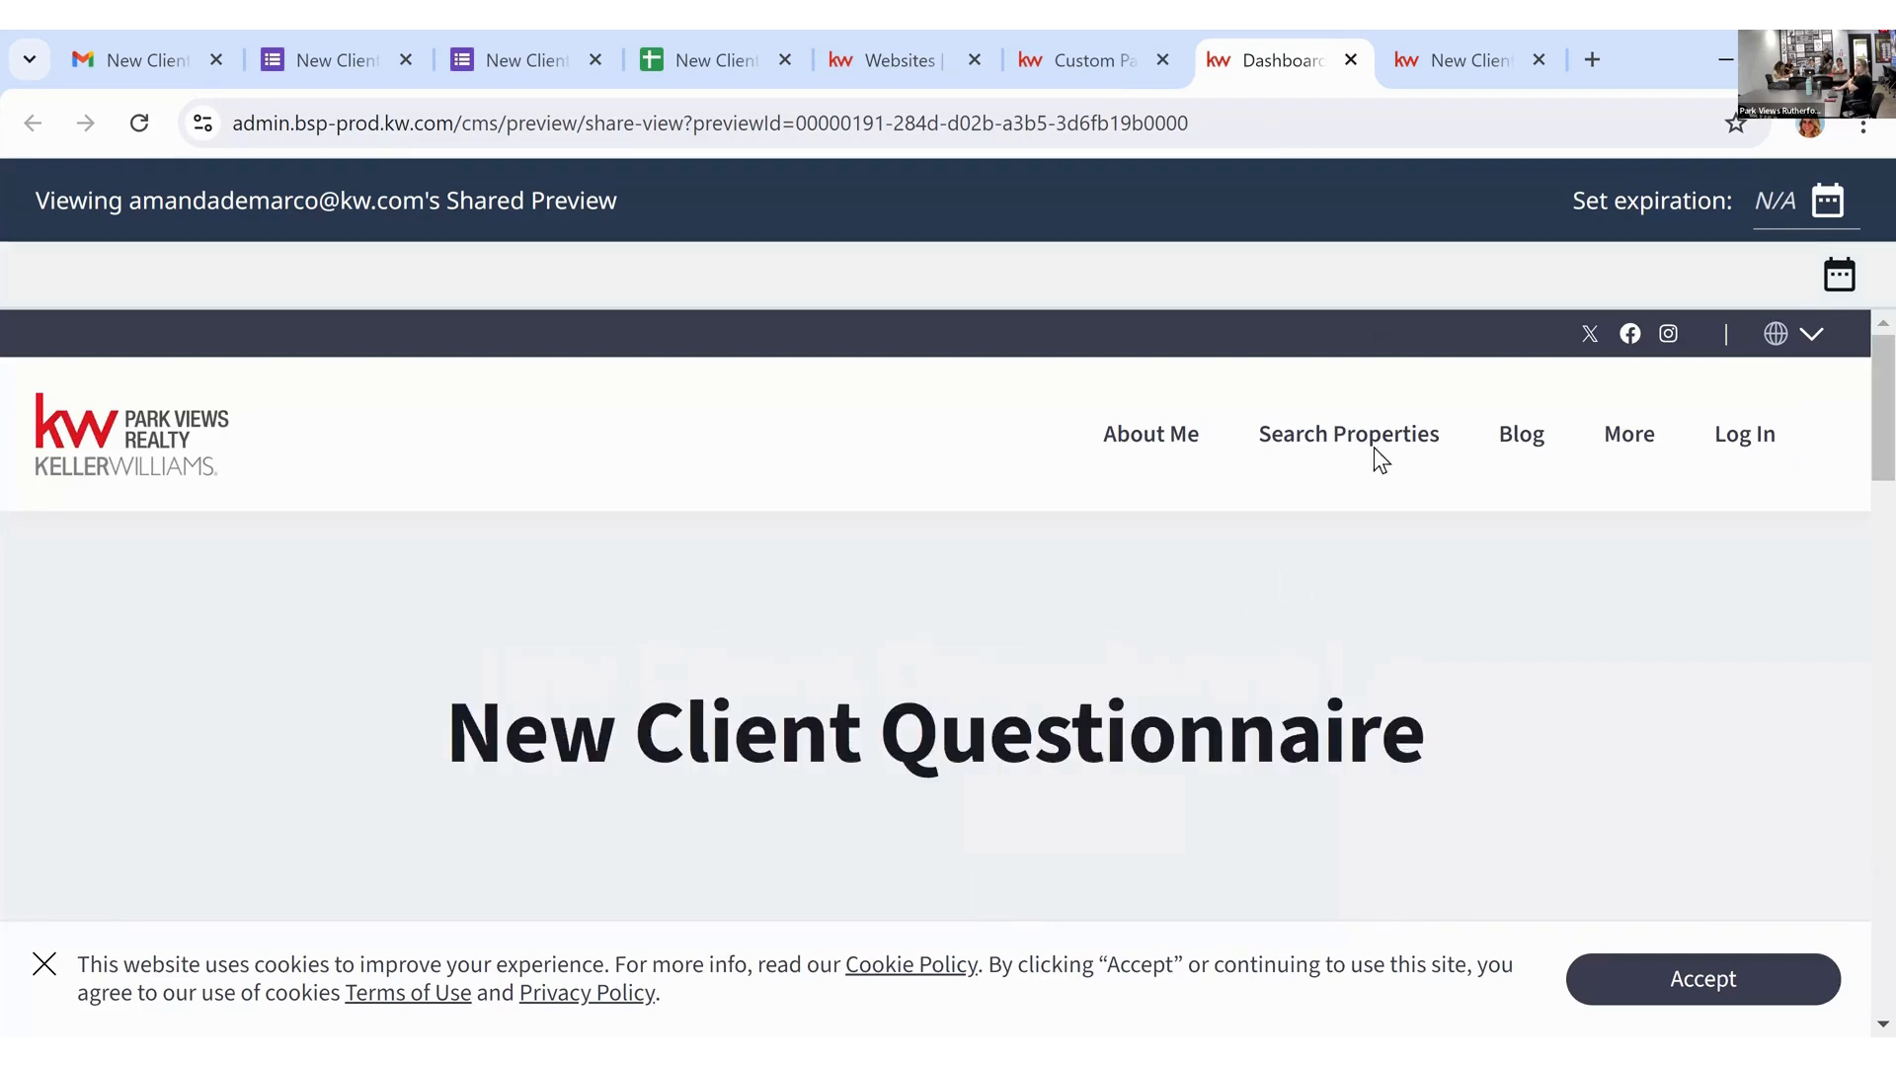
click(1448, 56)
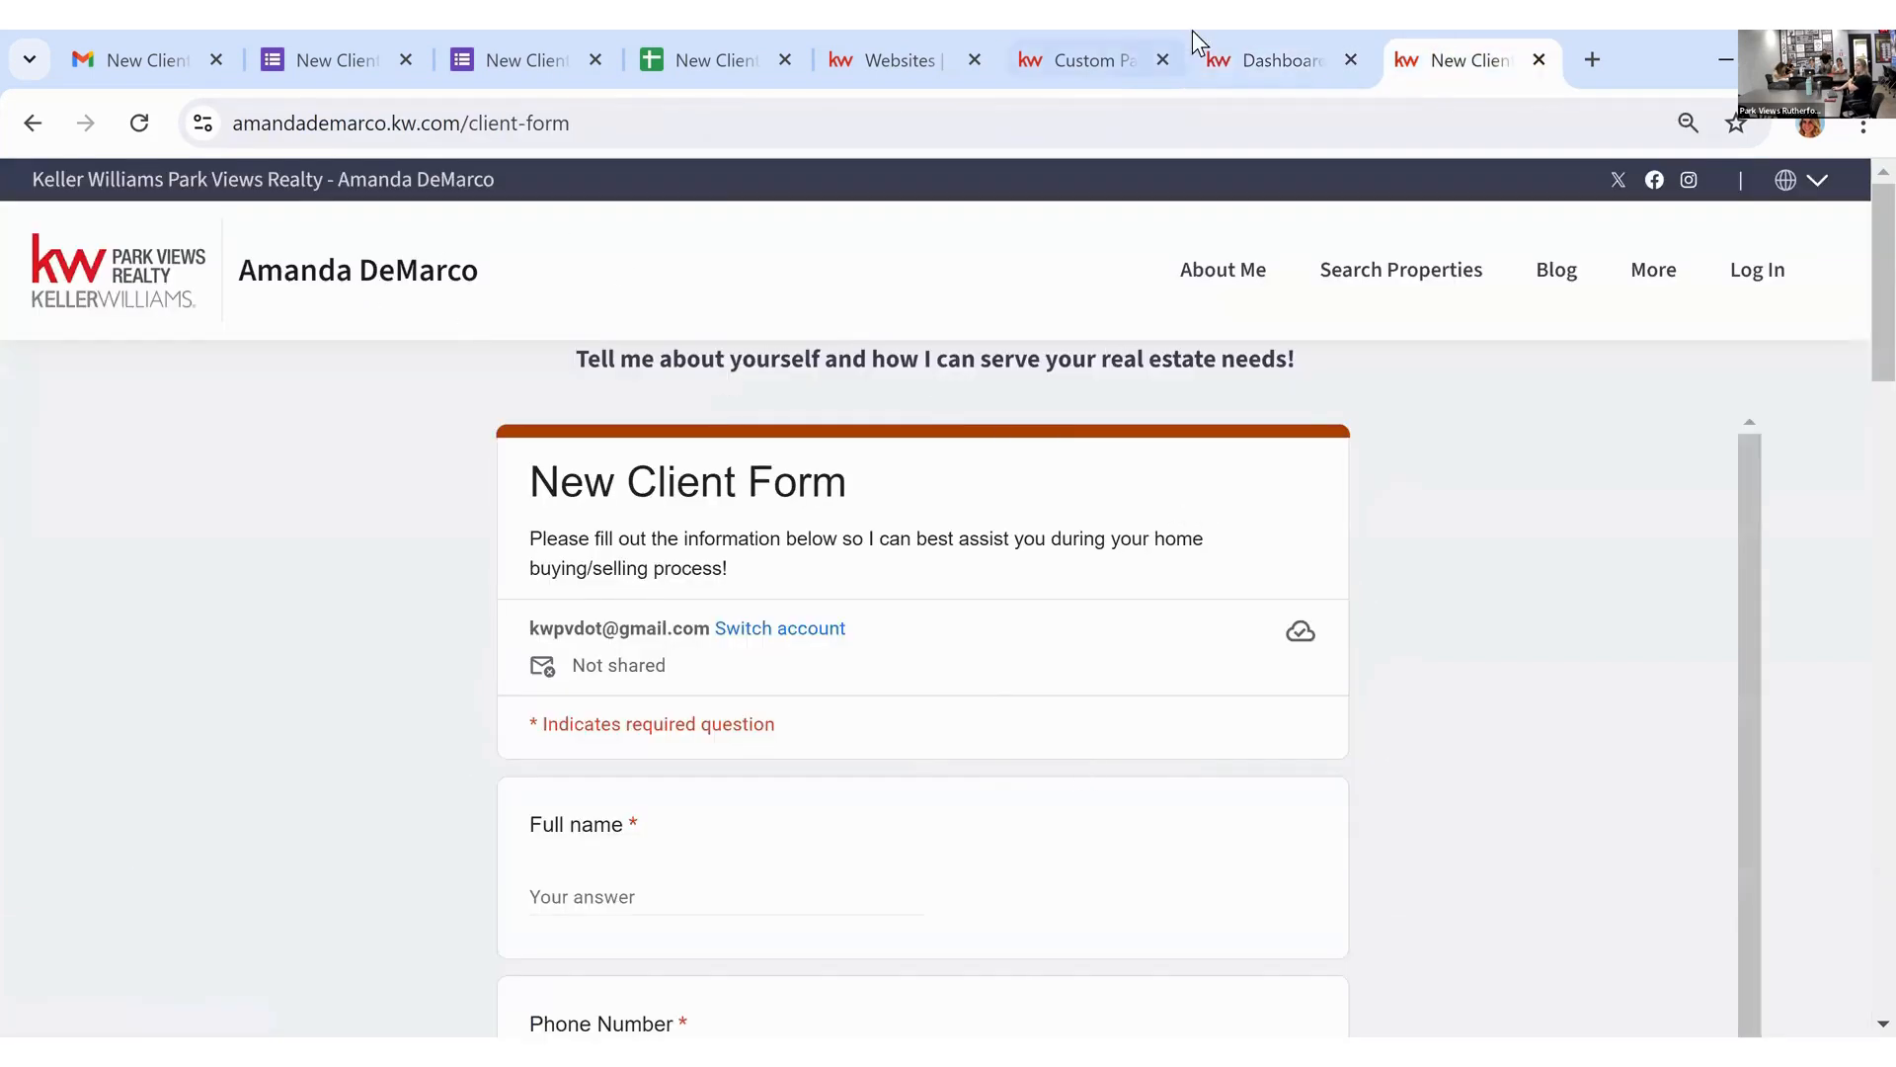
click(1216, 55)
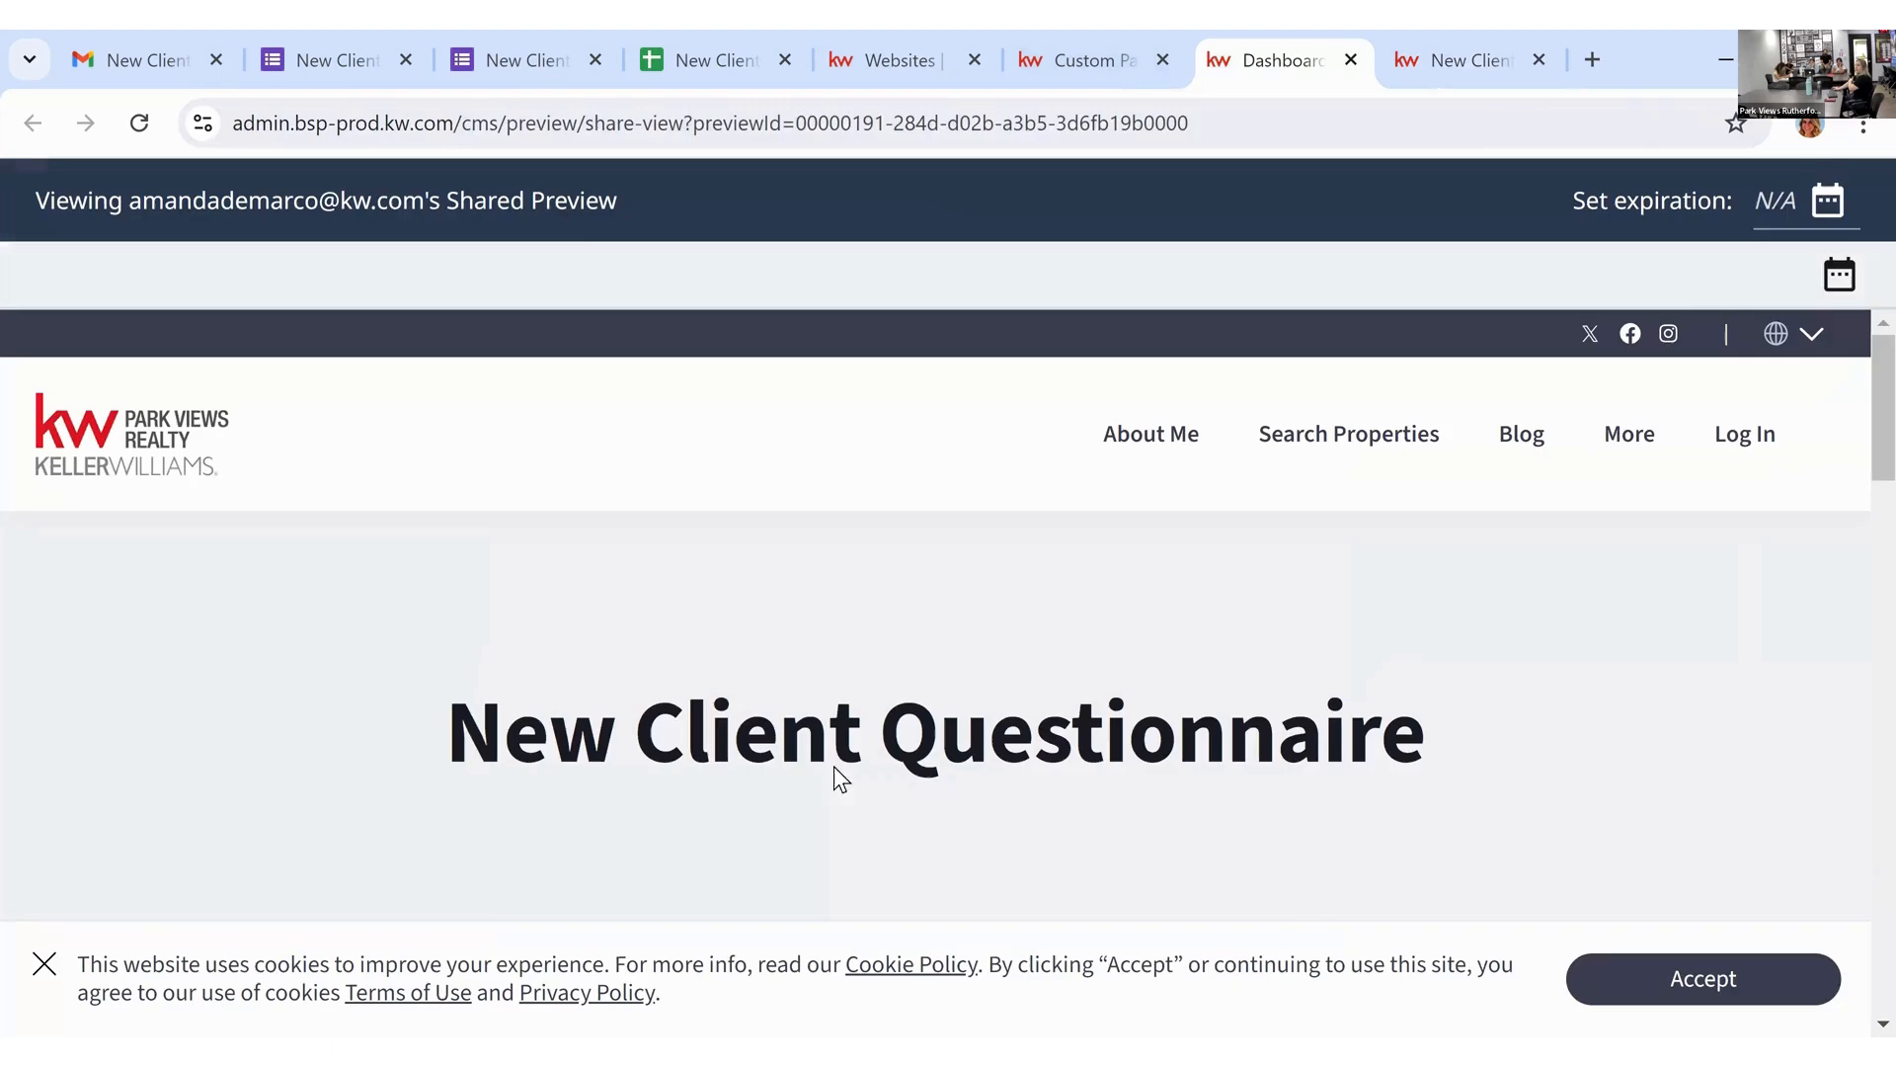
click(1630, 977)
Step: Scroll through the embedded questionnaire in the preview, then close the preview tab
scroll(1462, 656, down, 4)
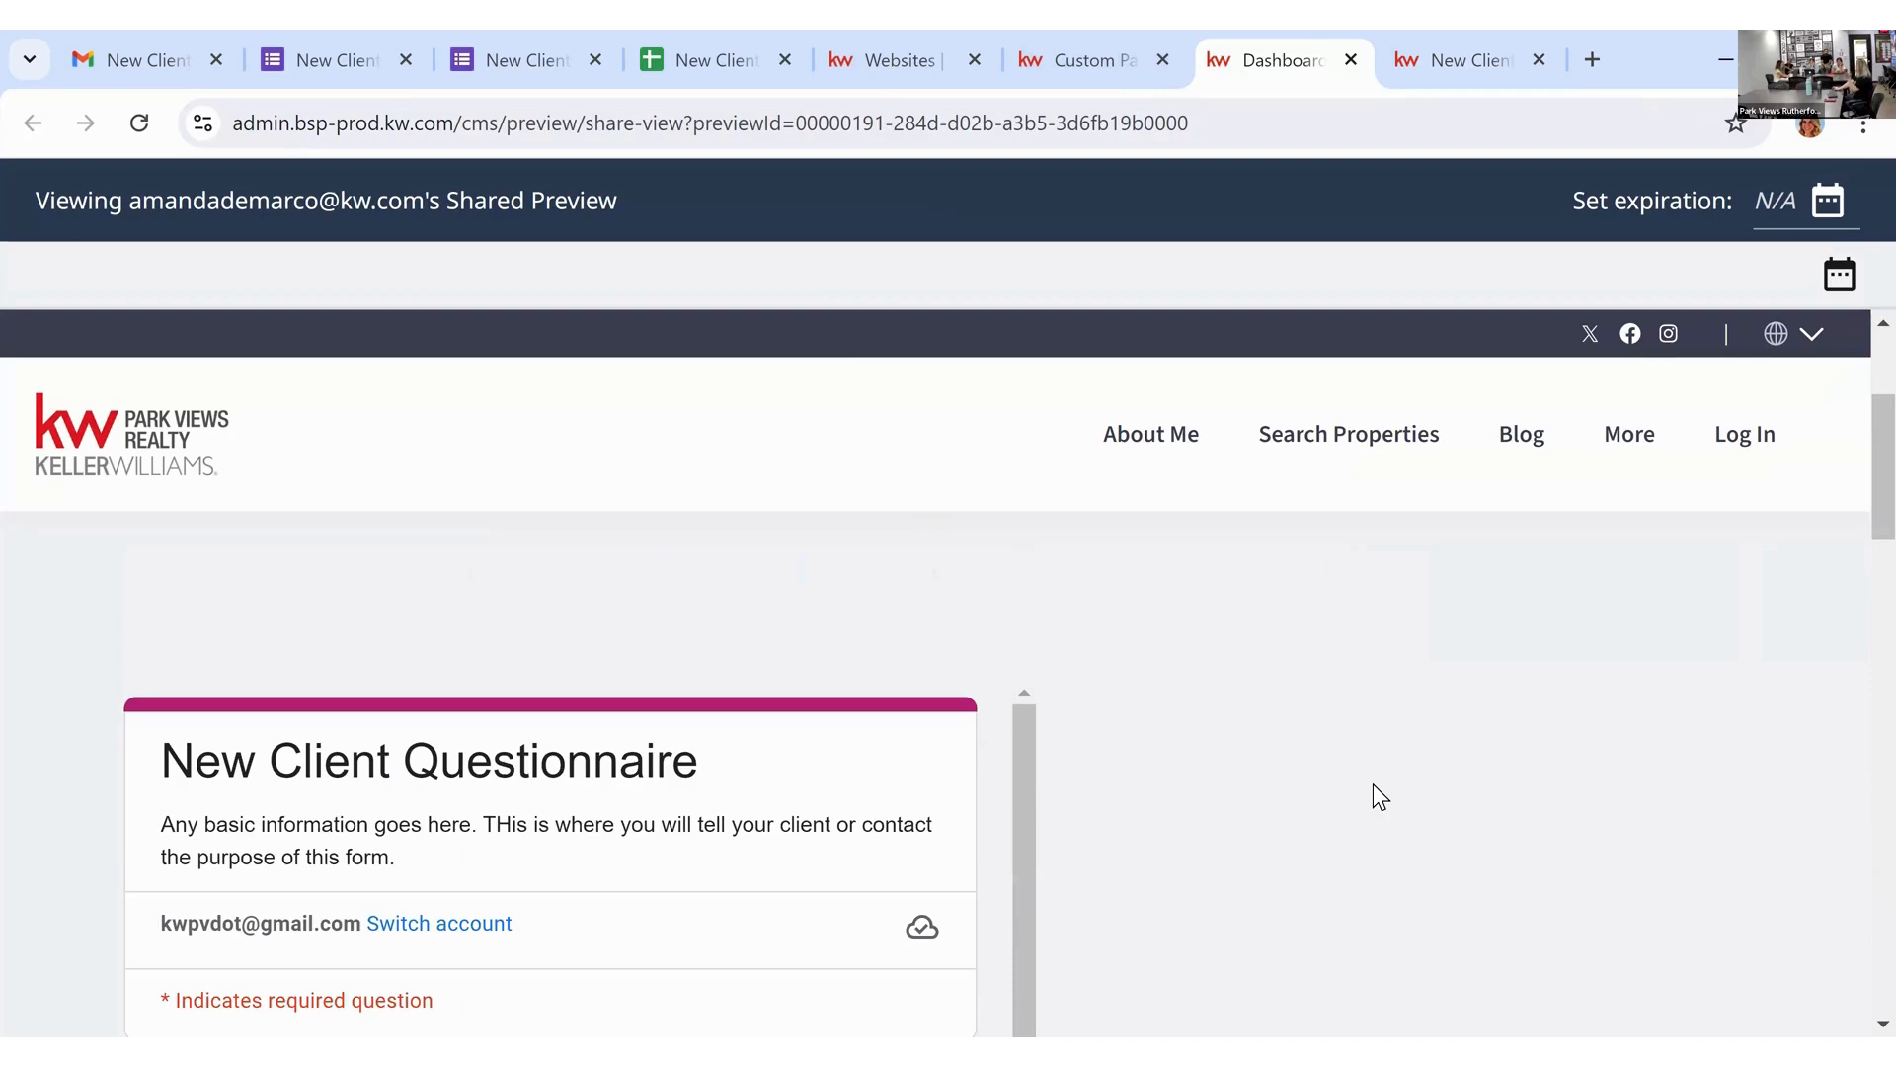
scroll(1373, 785, down, 5)
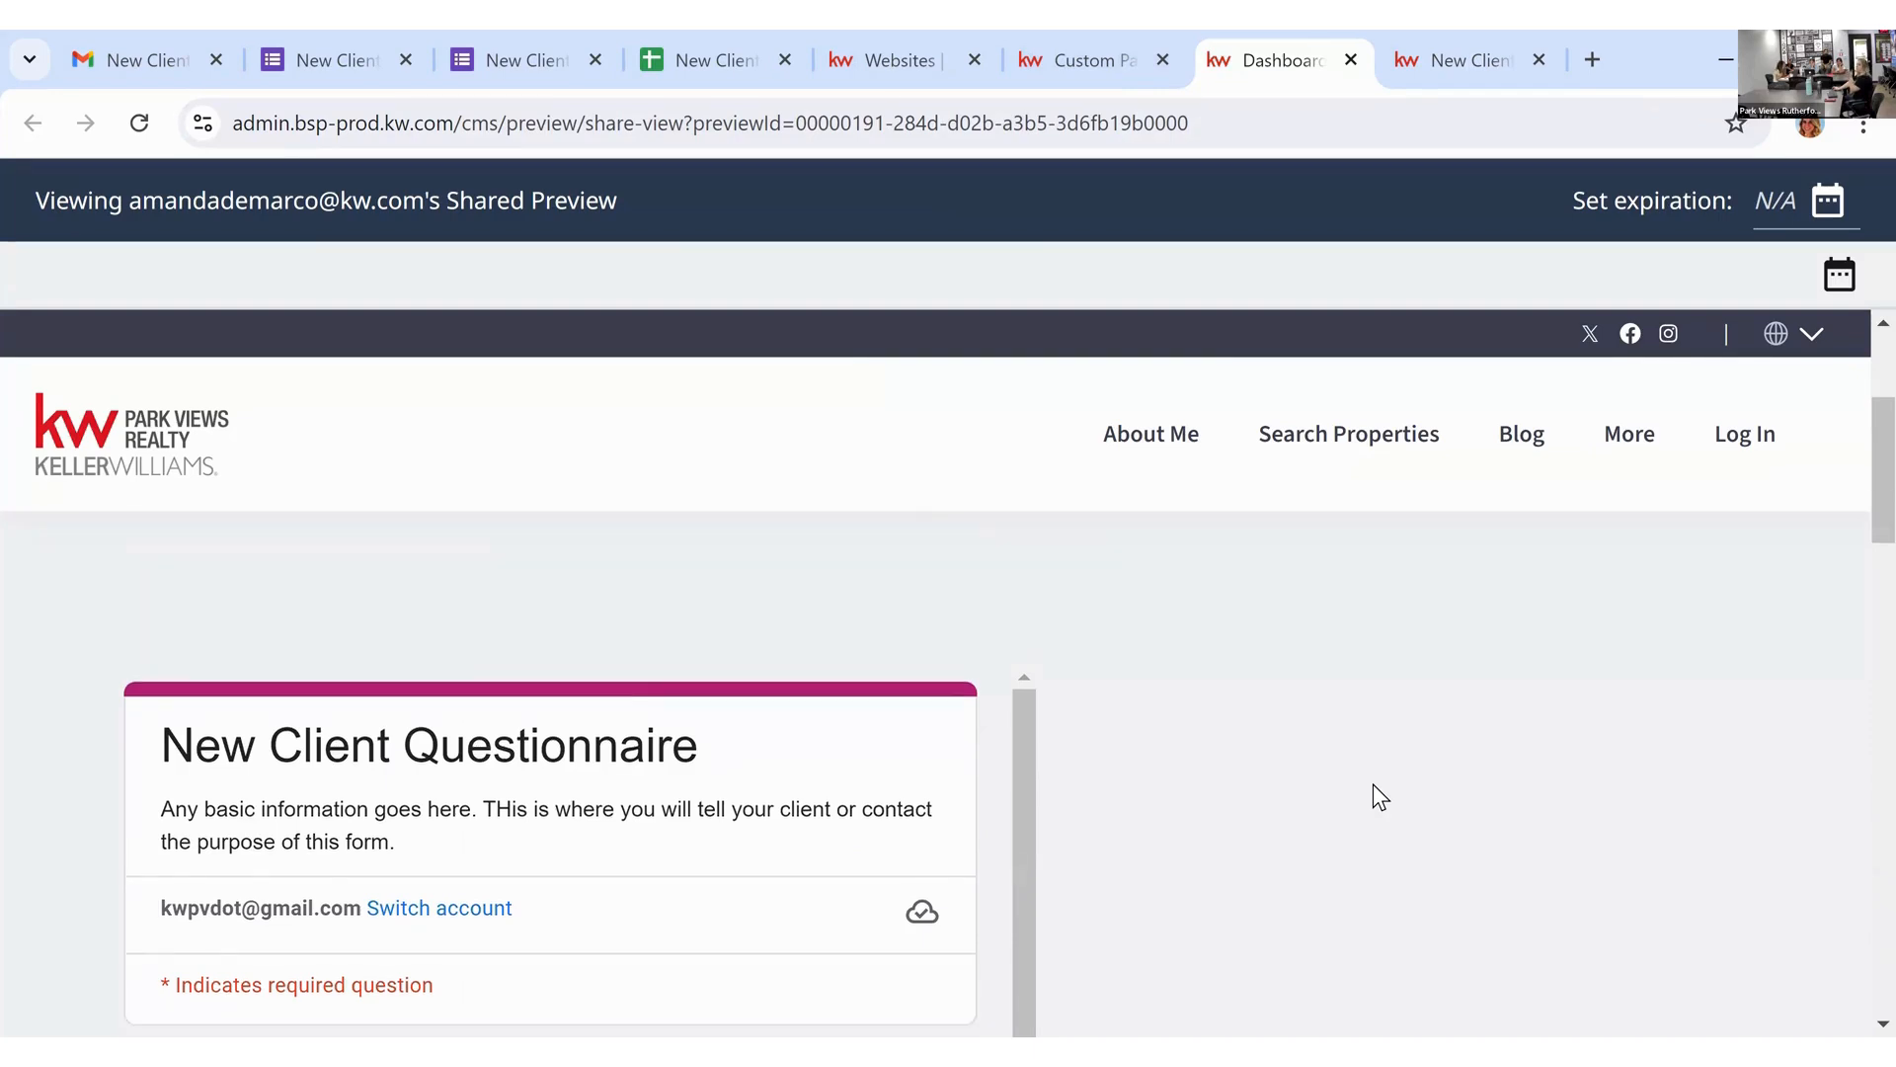
scroll(1041, 767, down, 2)
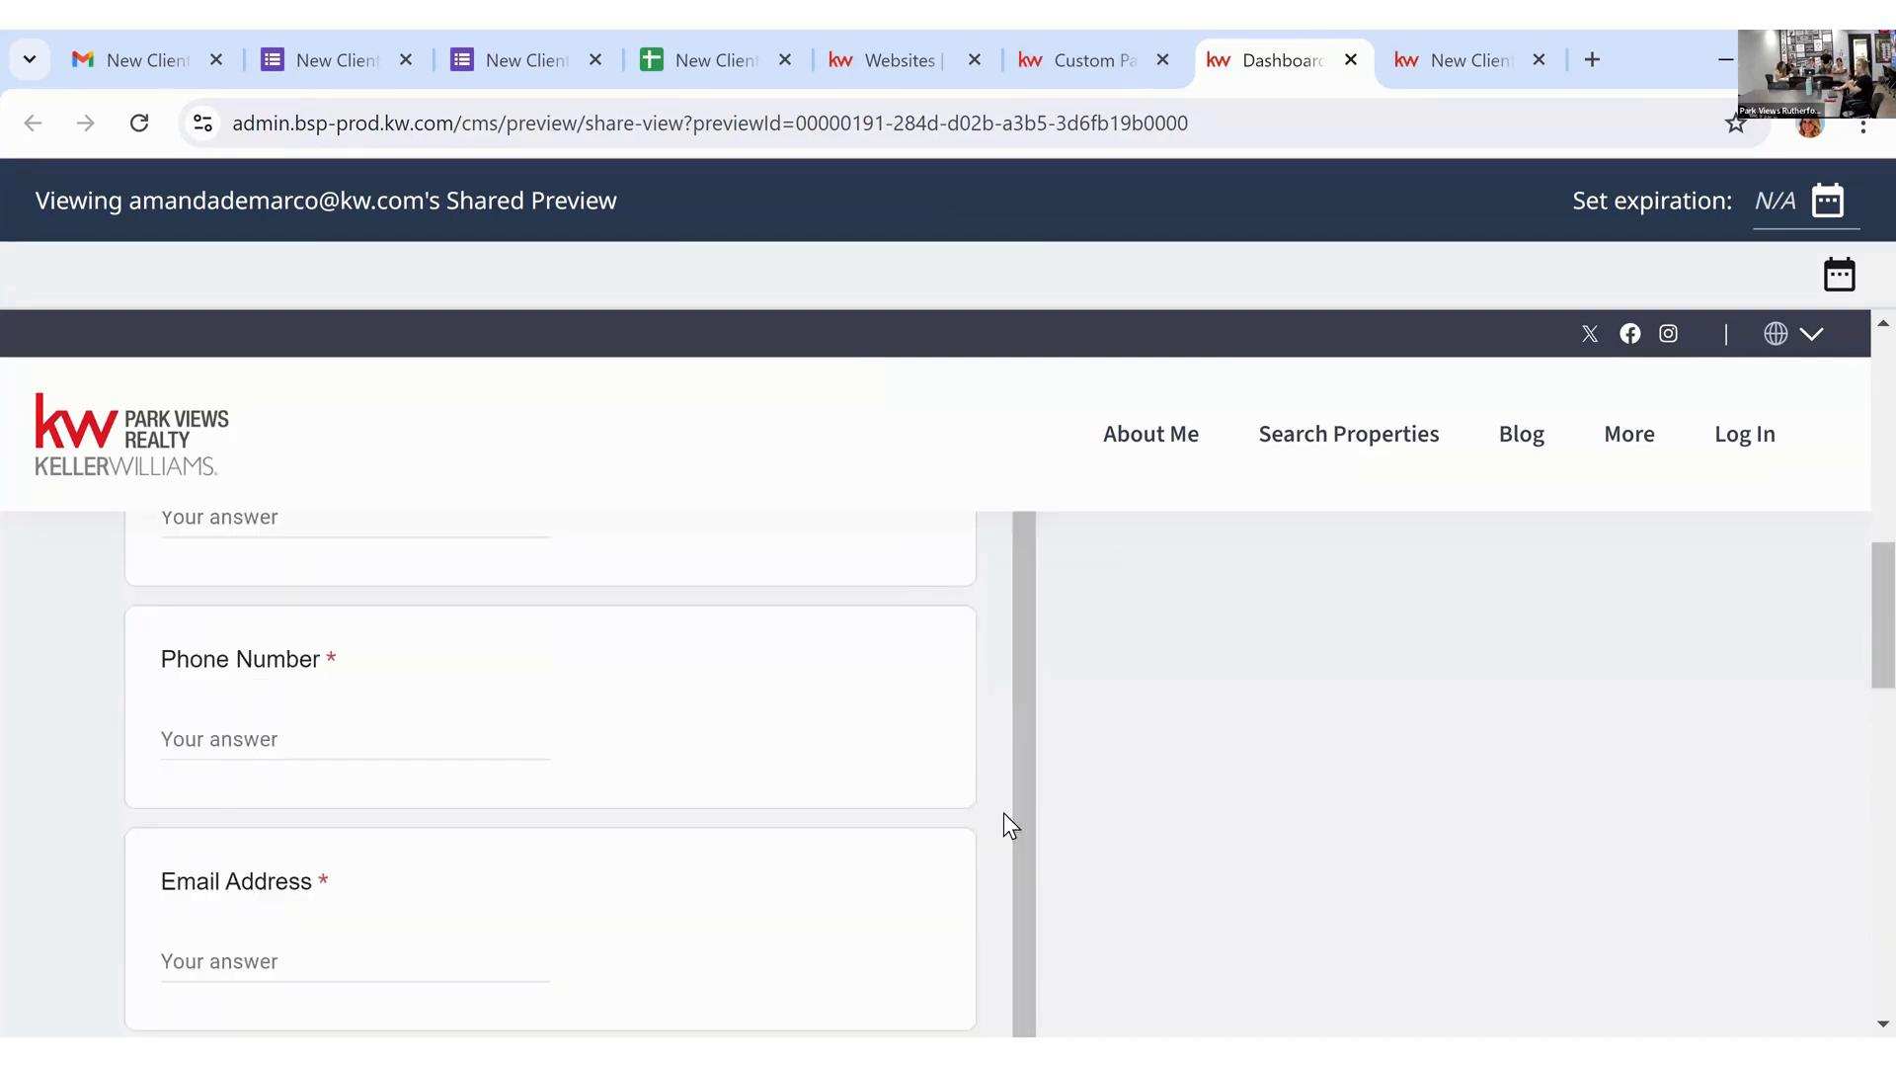
scroll(1004, 812, up, 1)
scroll(1221, 715, up, 6)
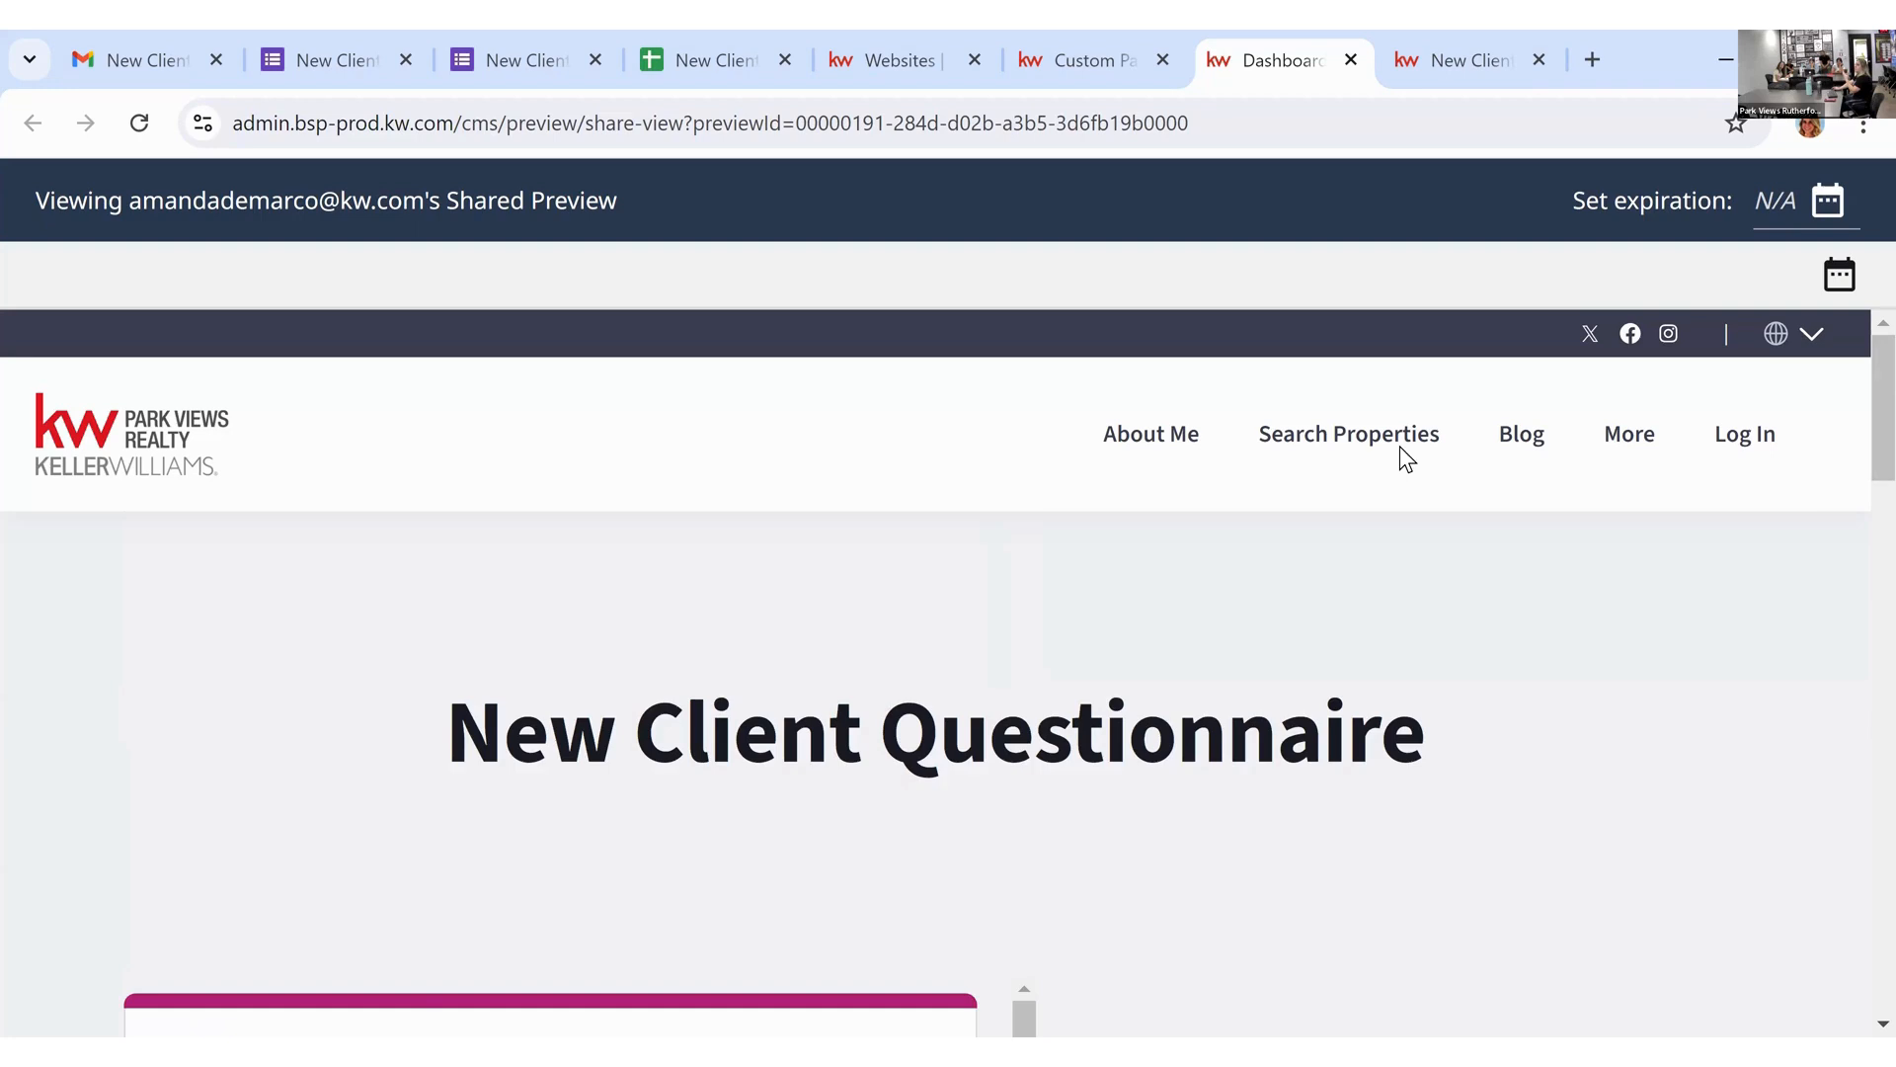
mouse_move(1627, 446)
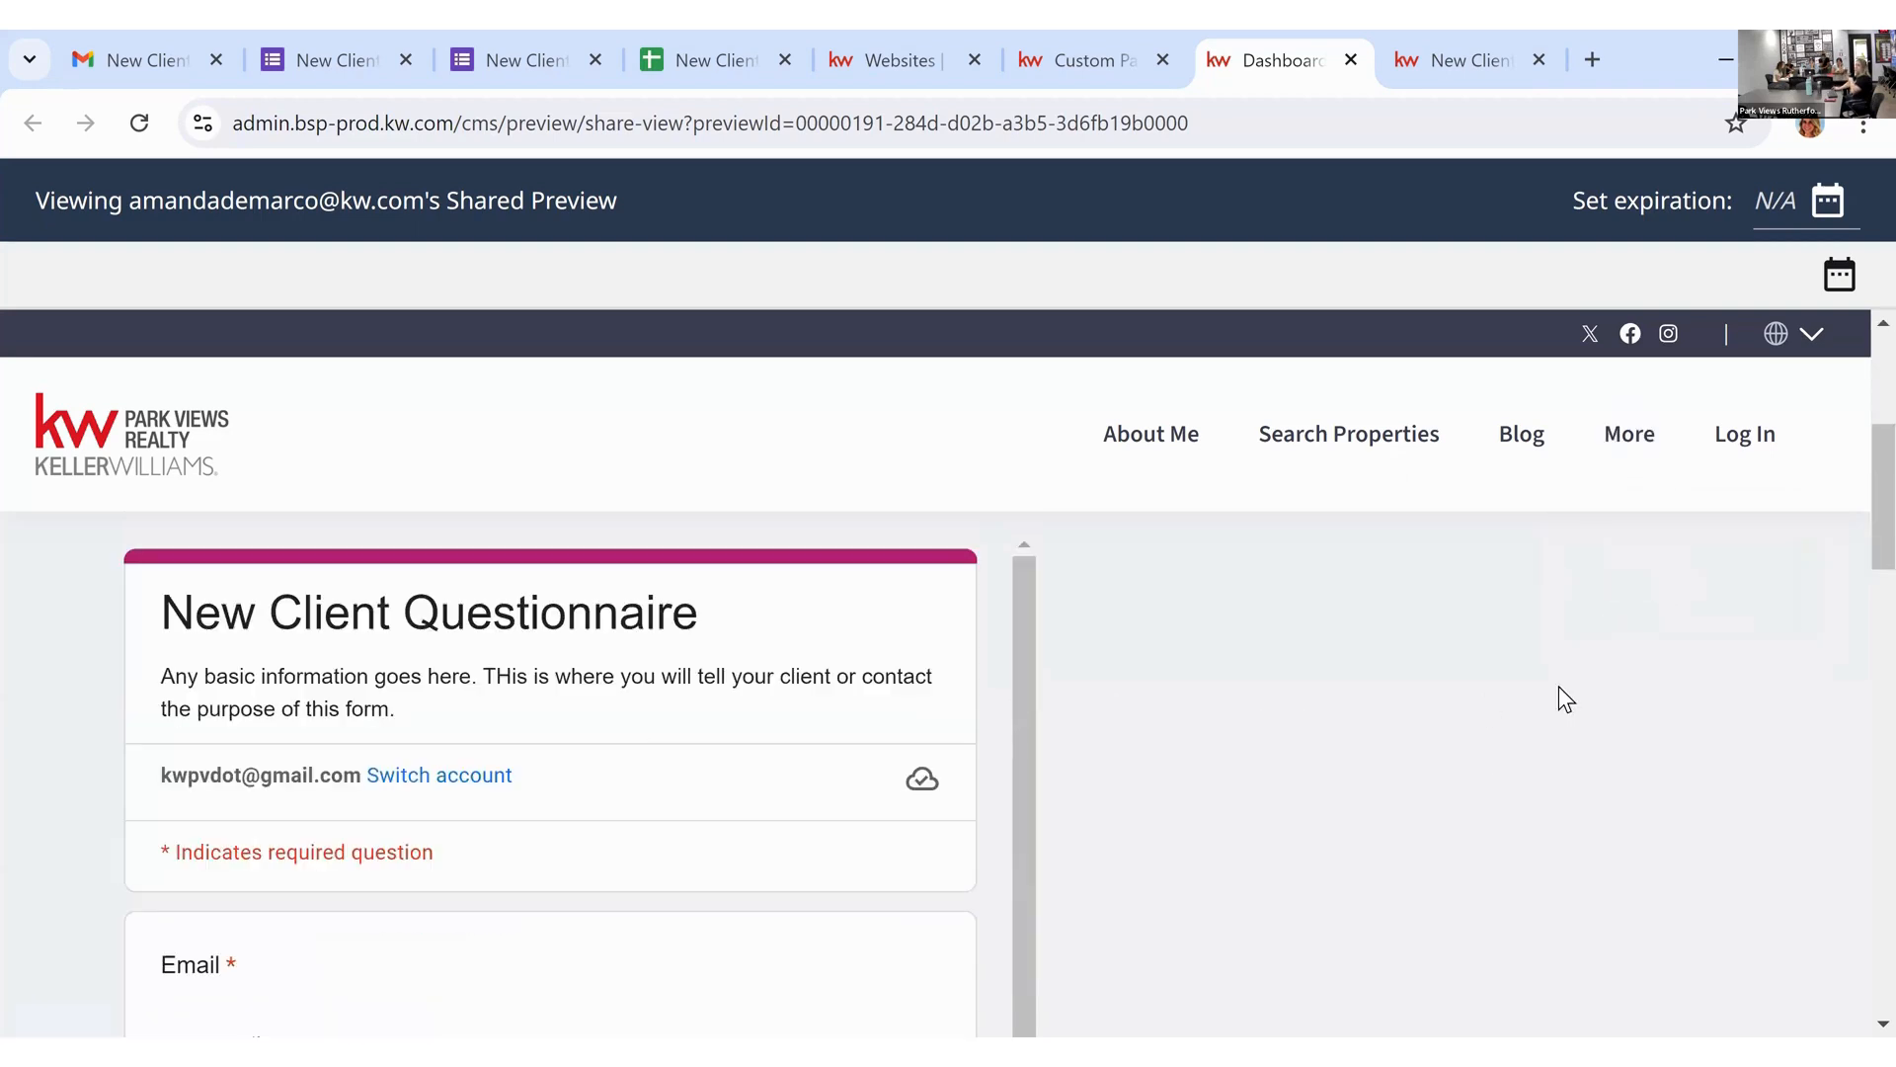
scroll(1558, 699, up, 4)
scroll(1523, 679, down, 4)
scroll(1500, 754, down, 15)
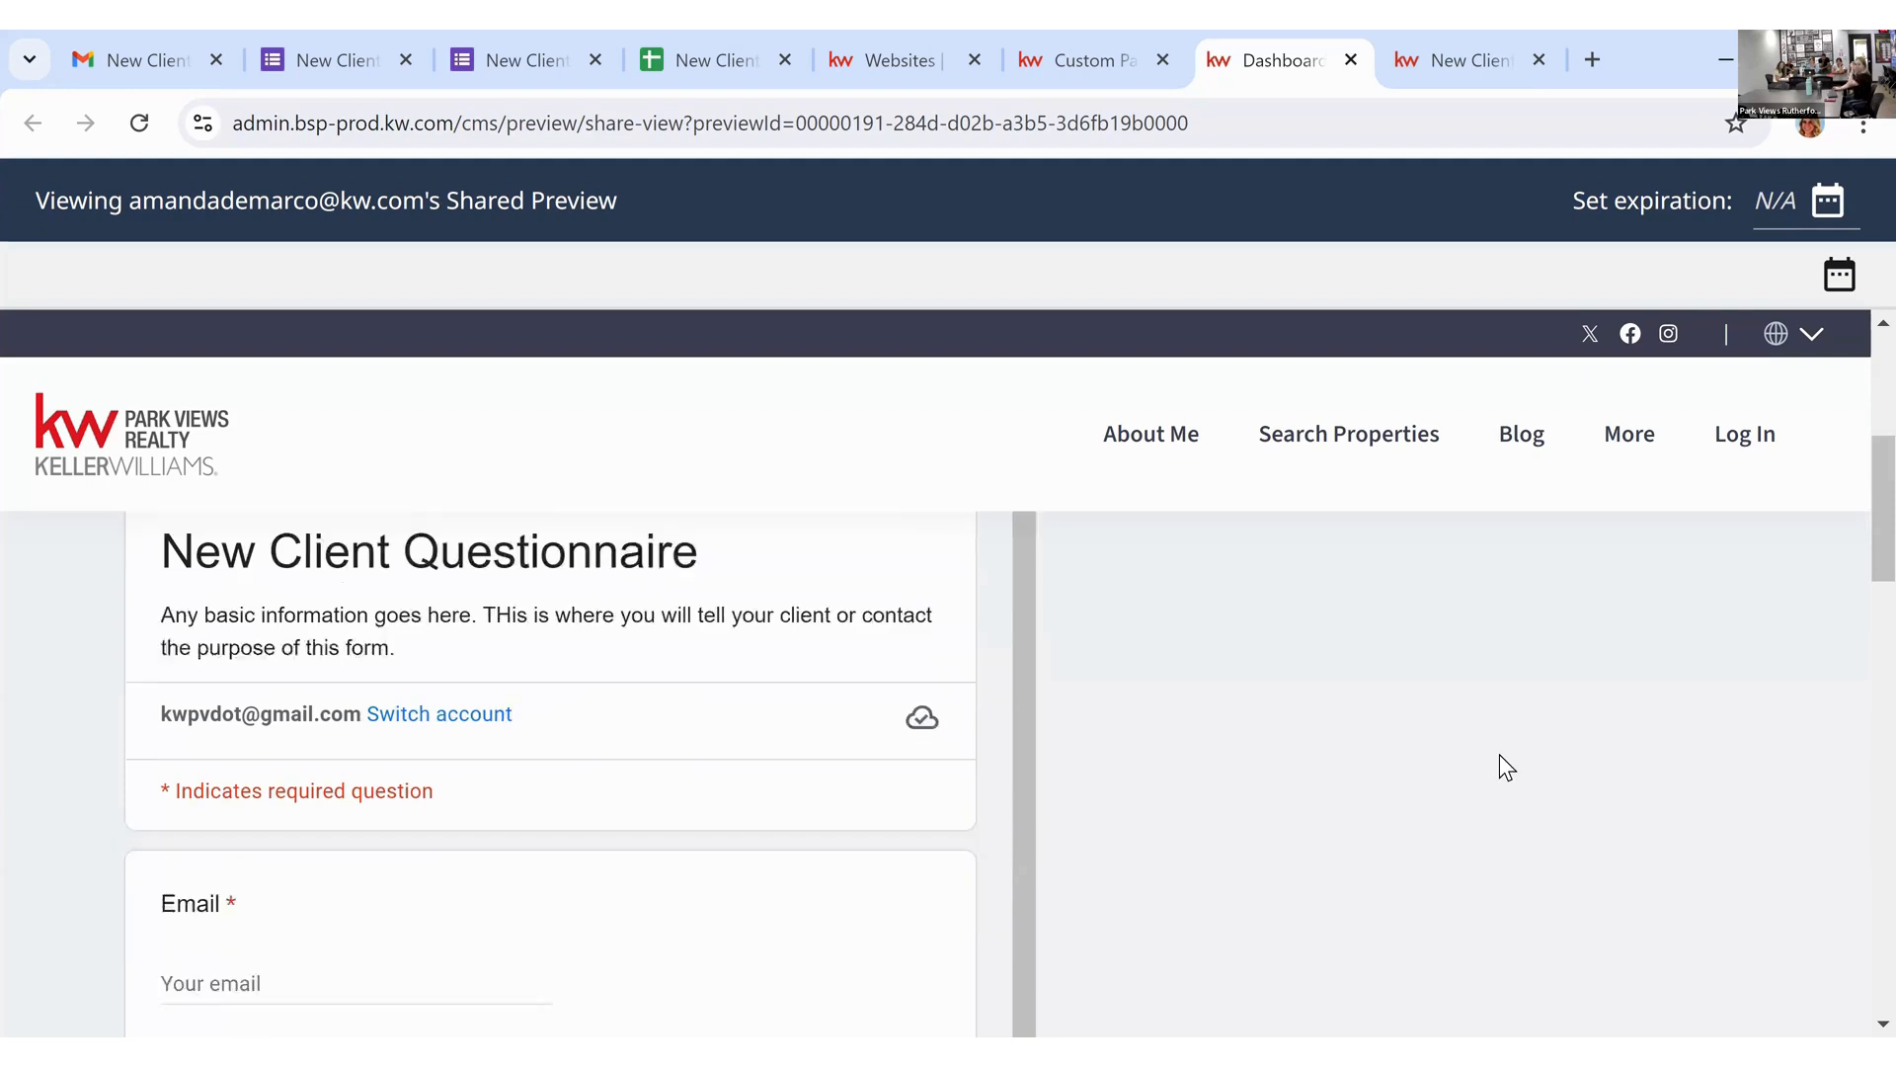
scroll(1473, 738, up, 15)
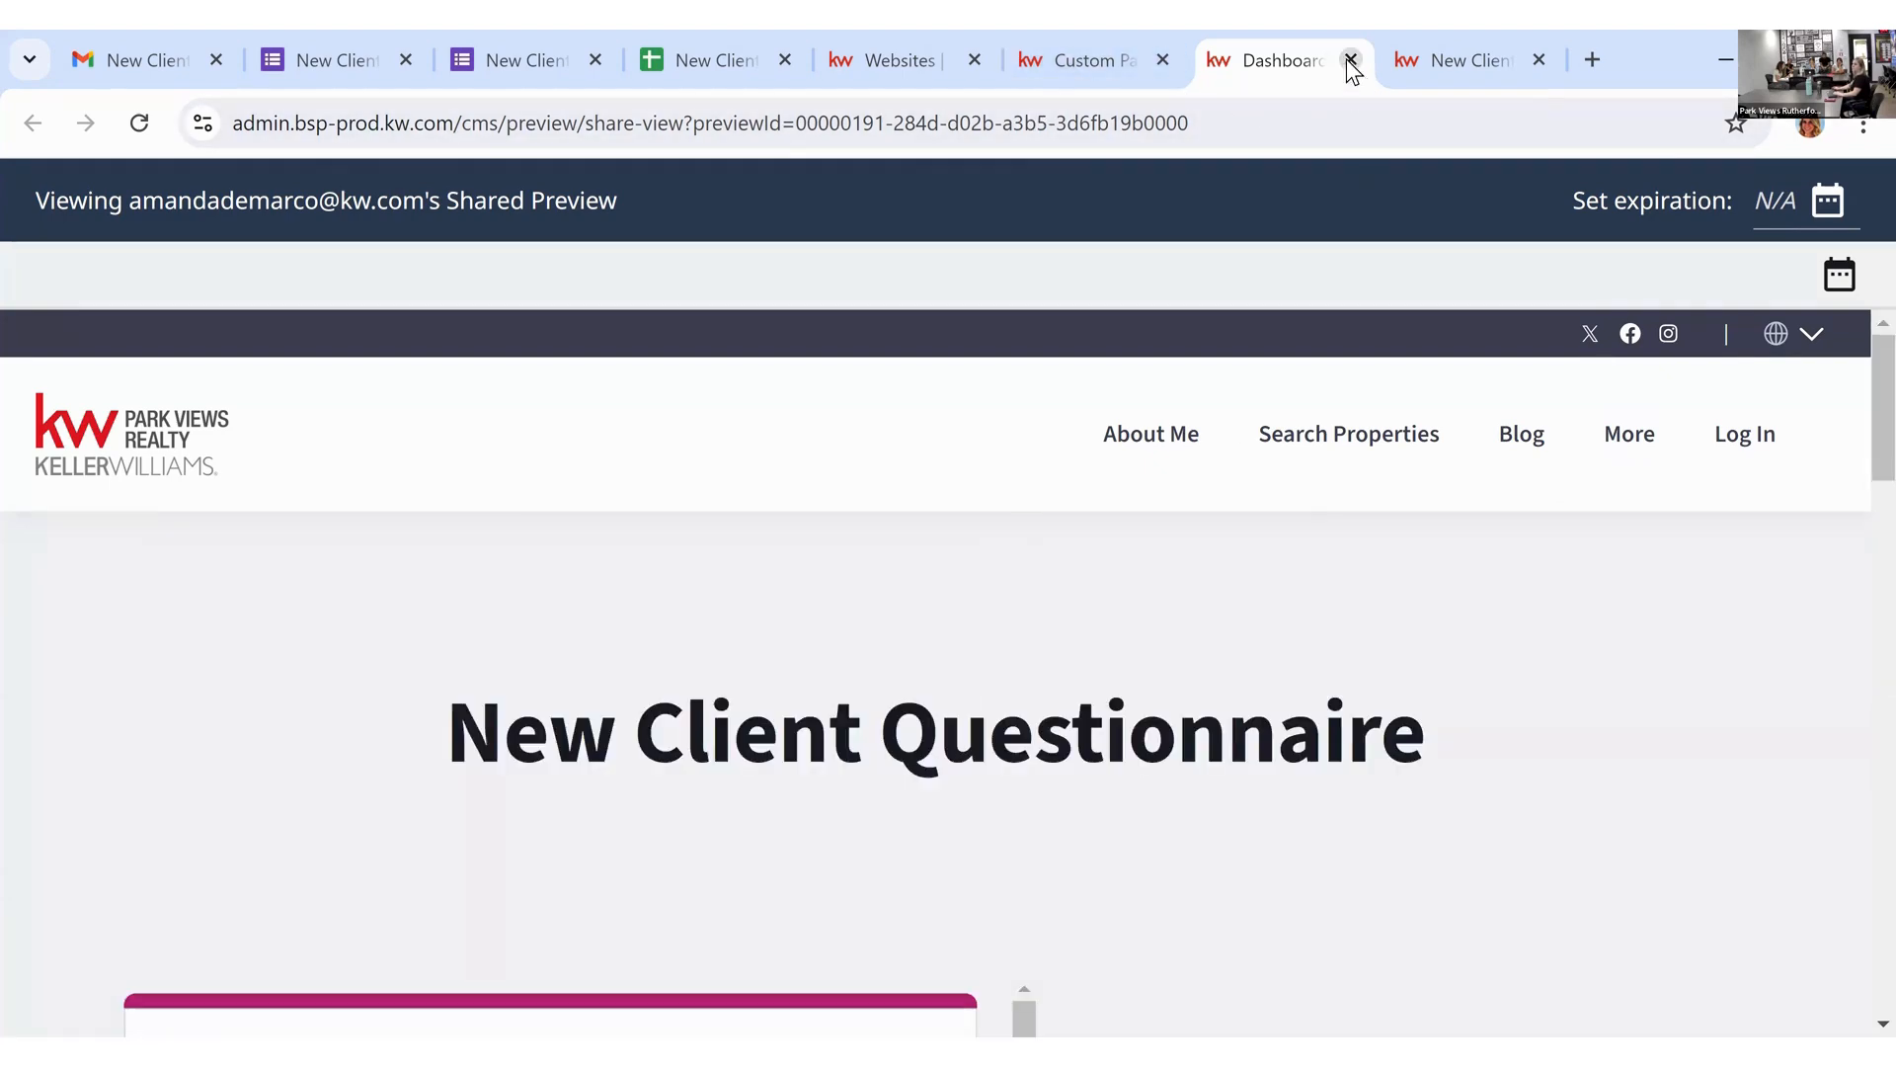
key(ctrl+w)
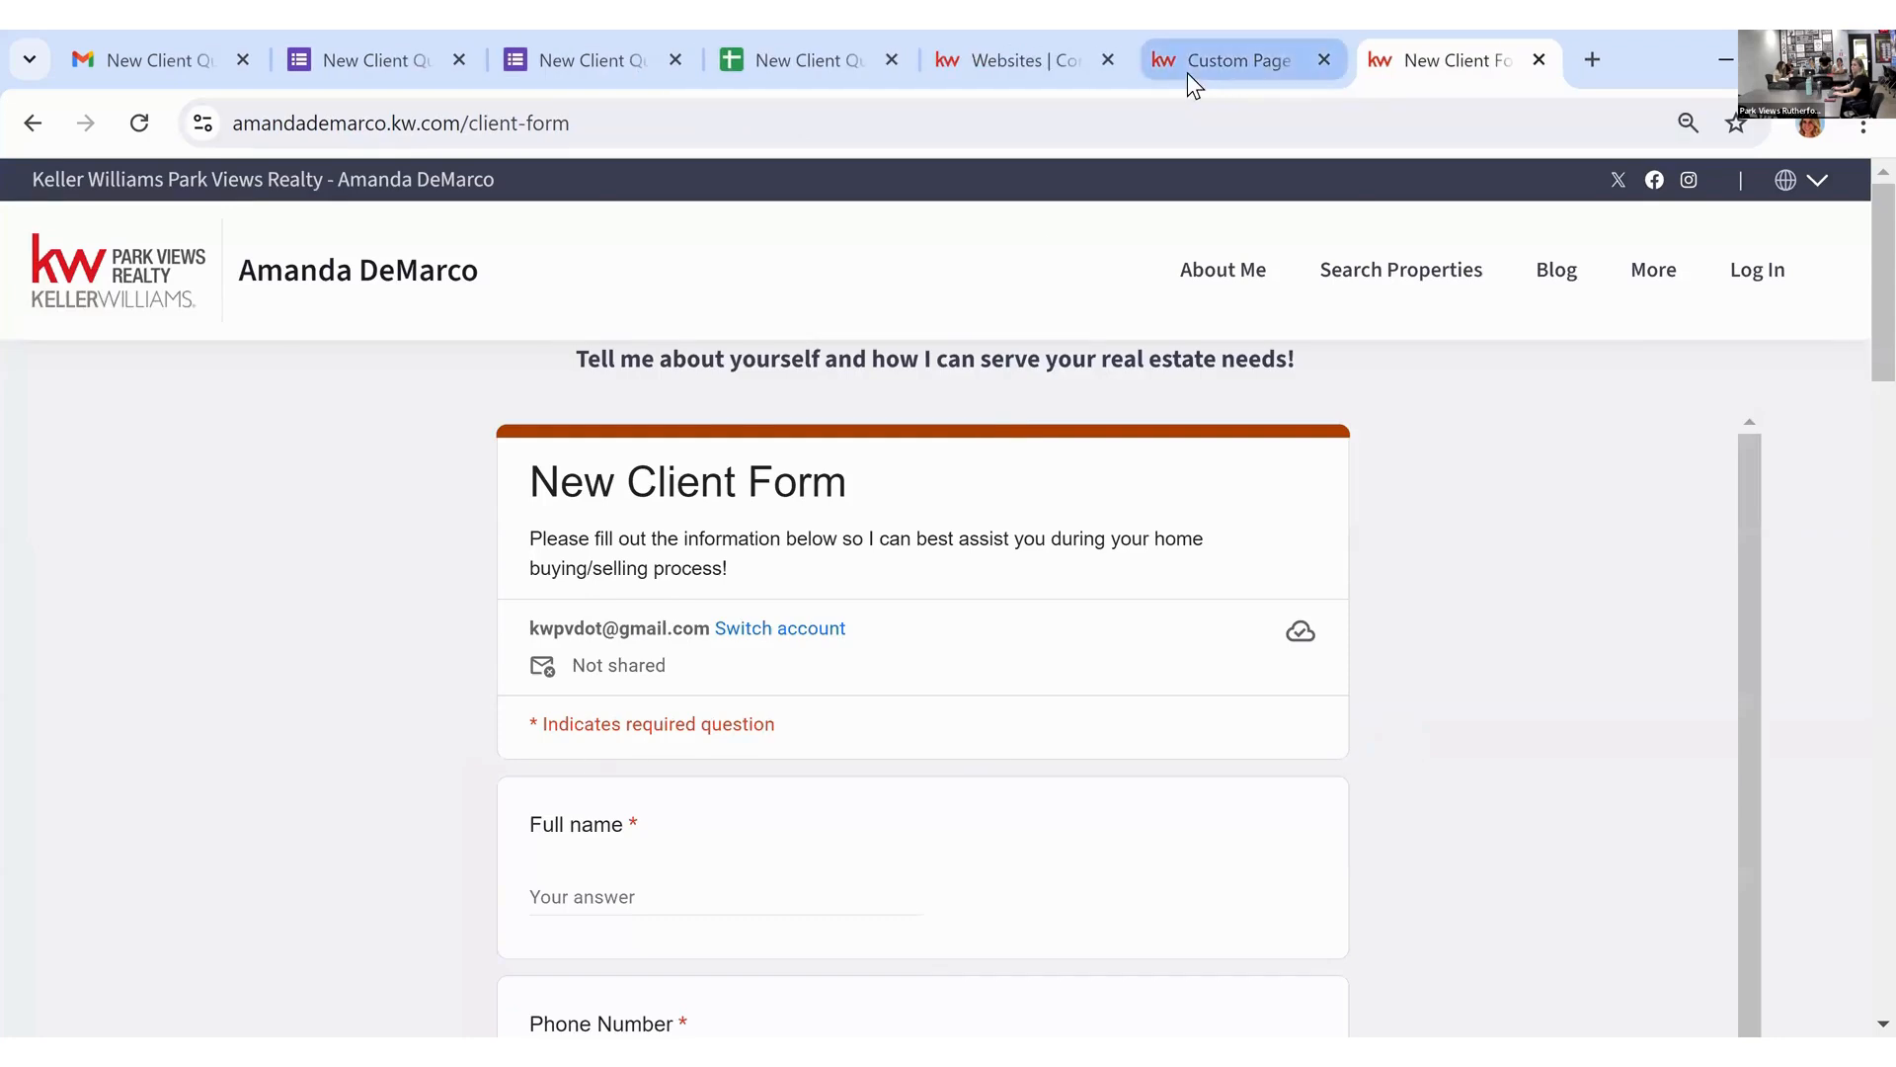
Step: Open the HTML Embed block's shared New Client Questionnaire module and reveal its Raw HTML
click(1188, 73)
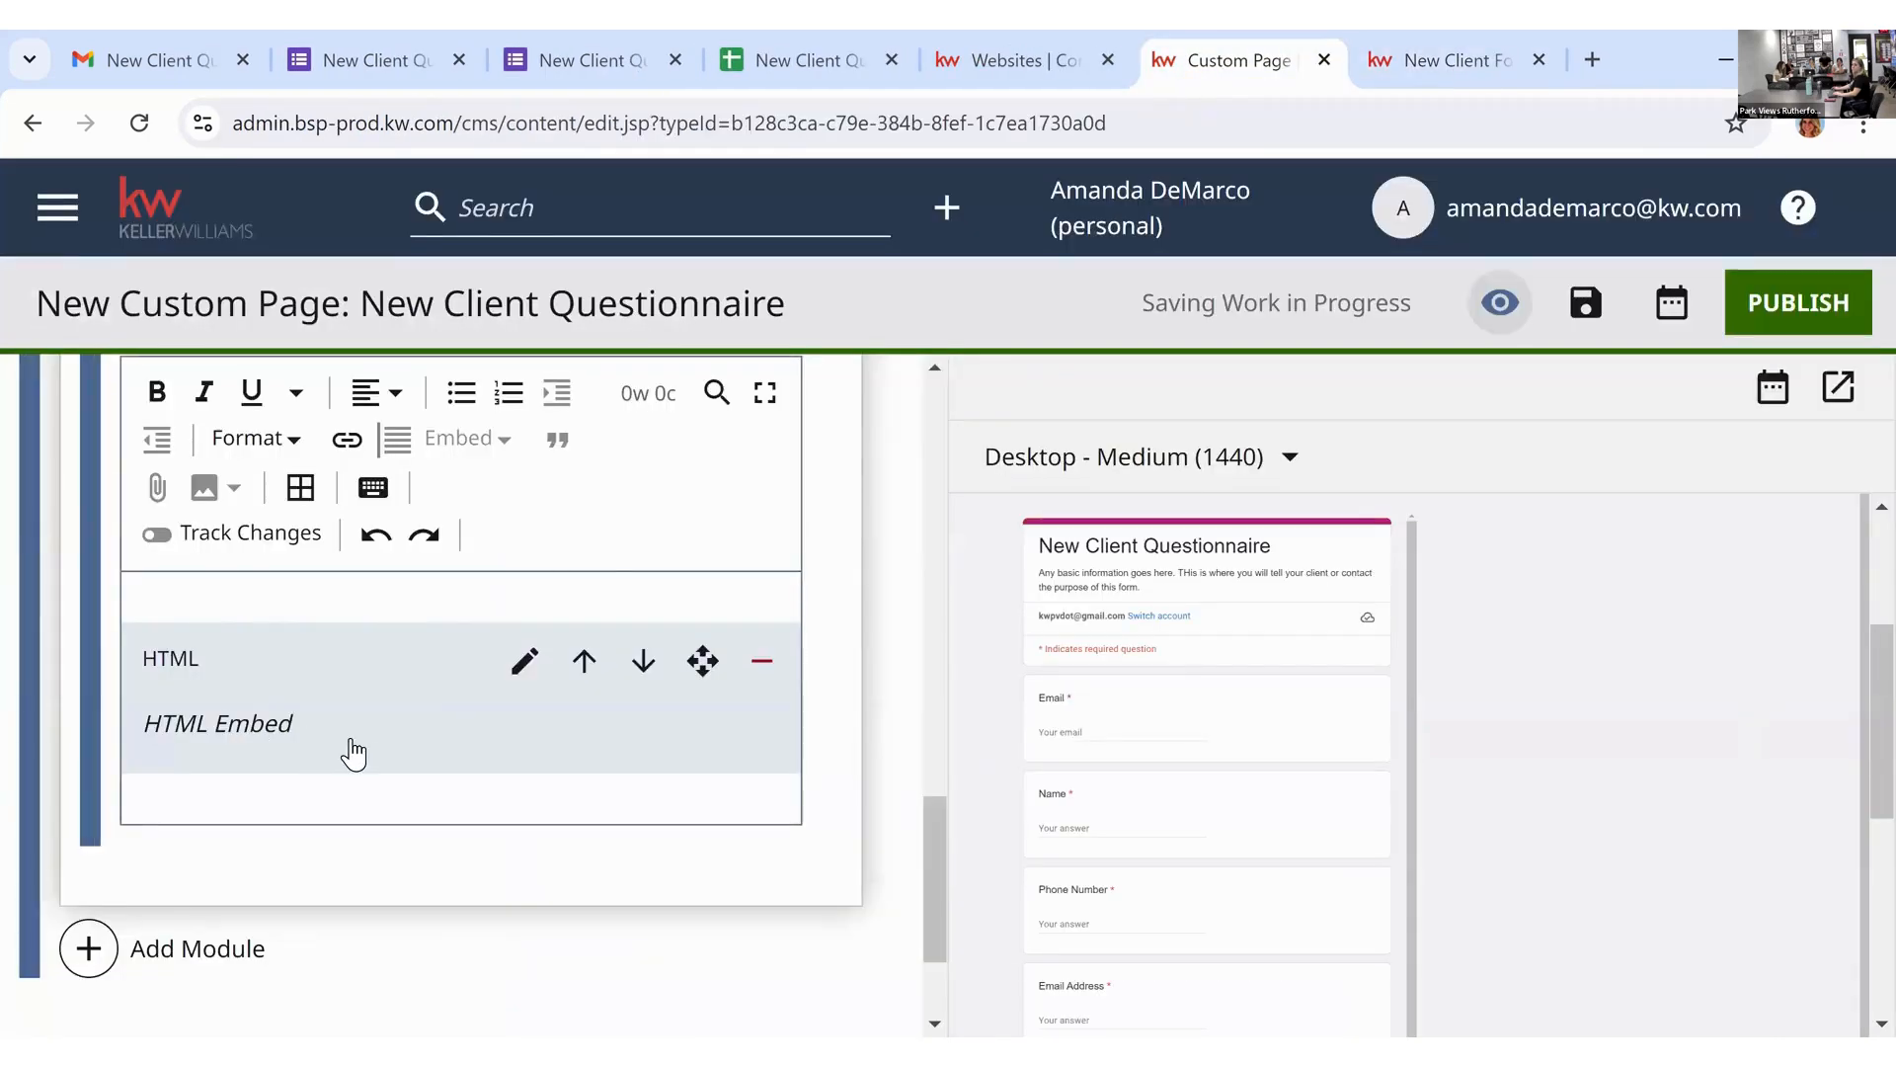
click(523, 663)
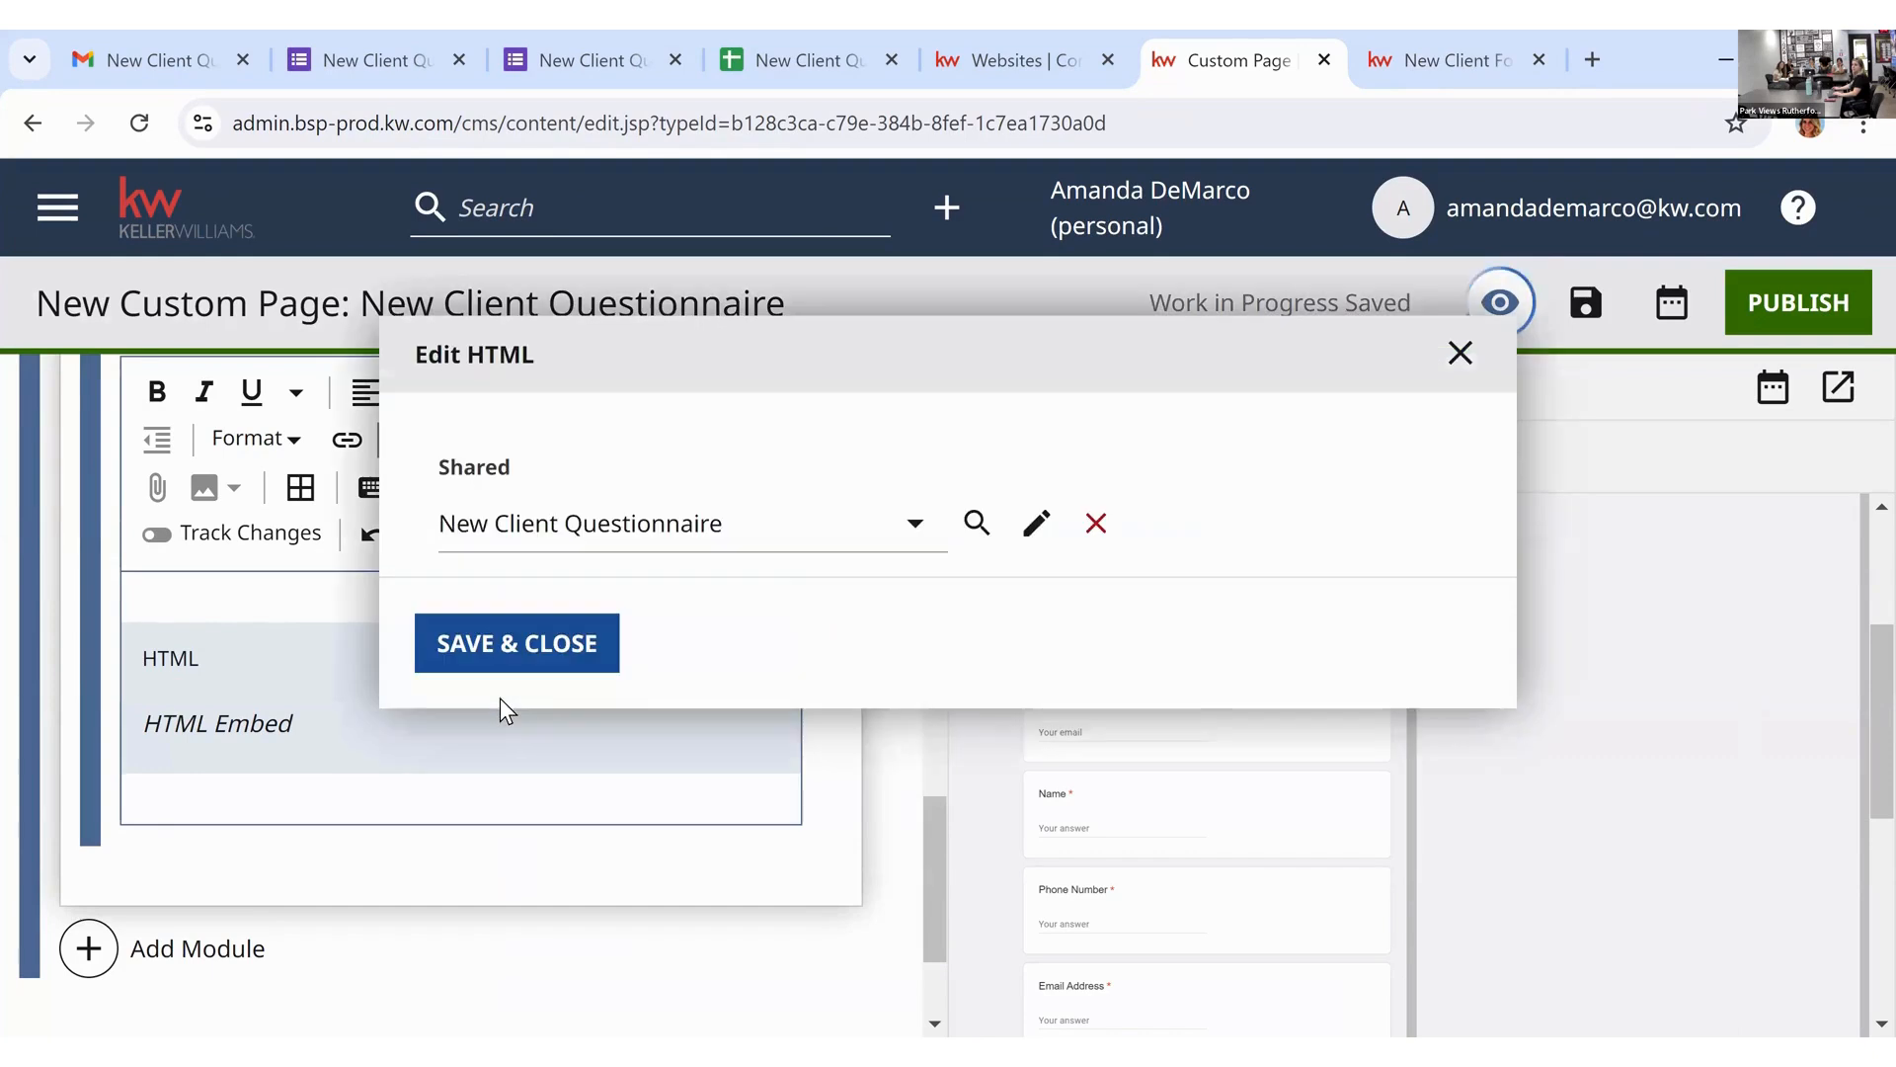
click(1034, 524)
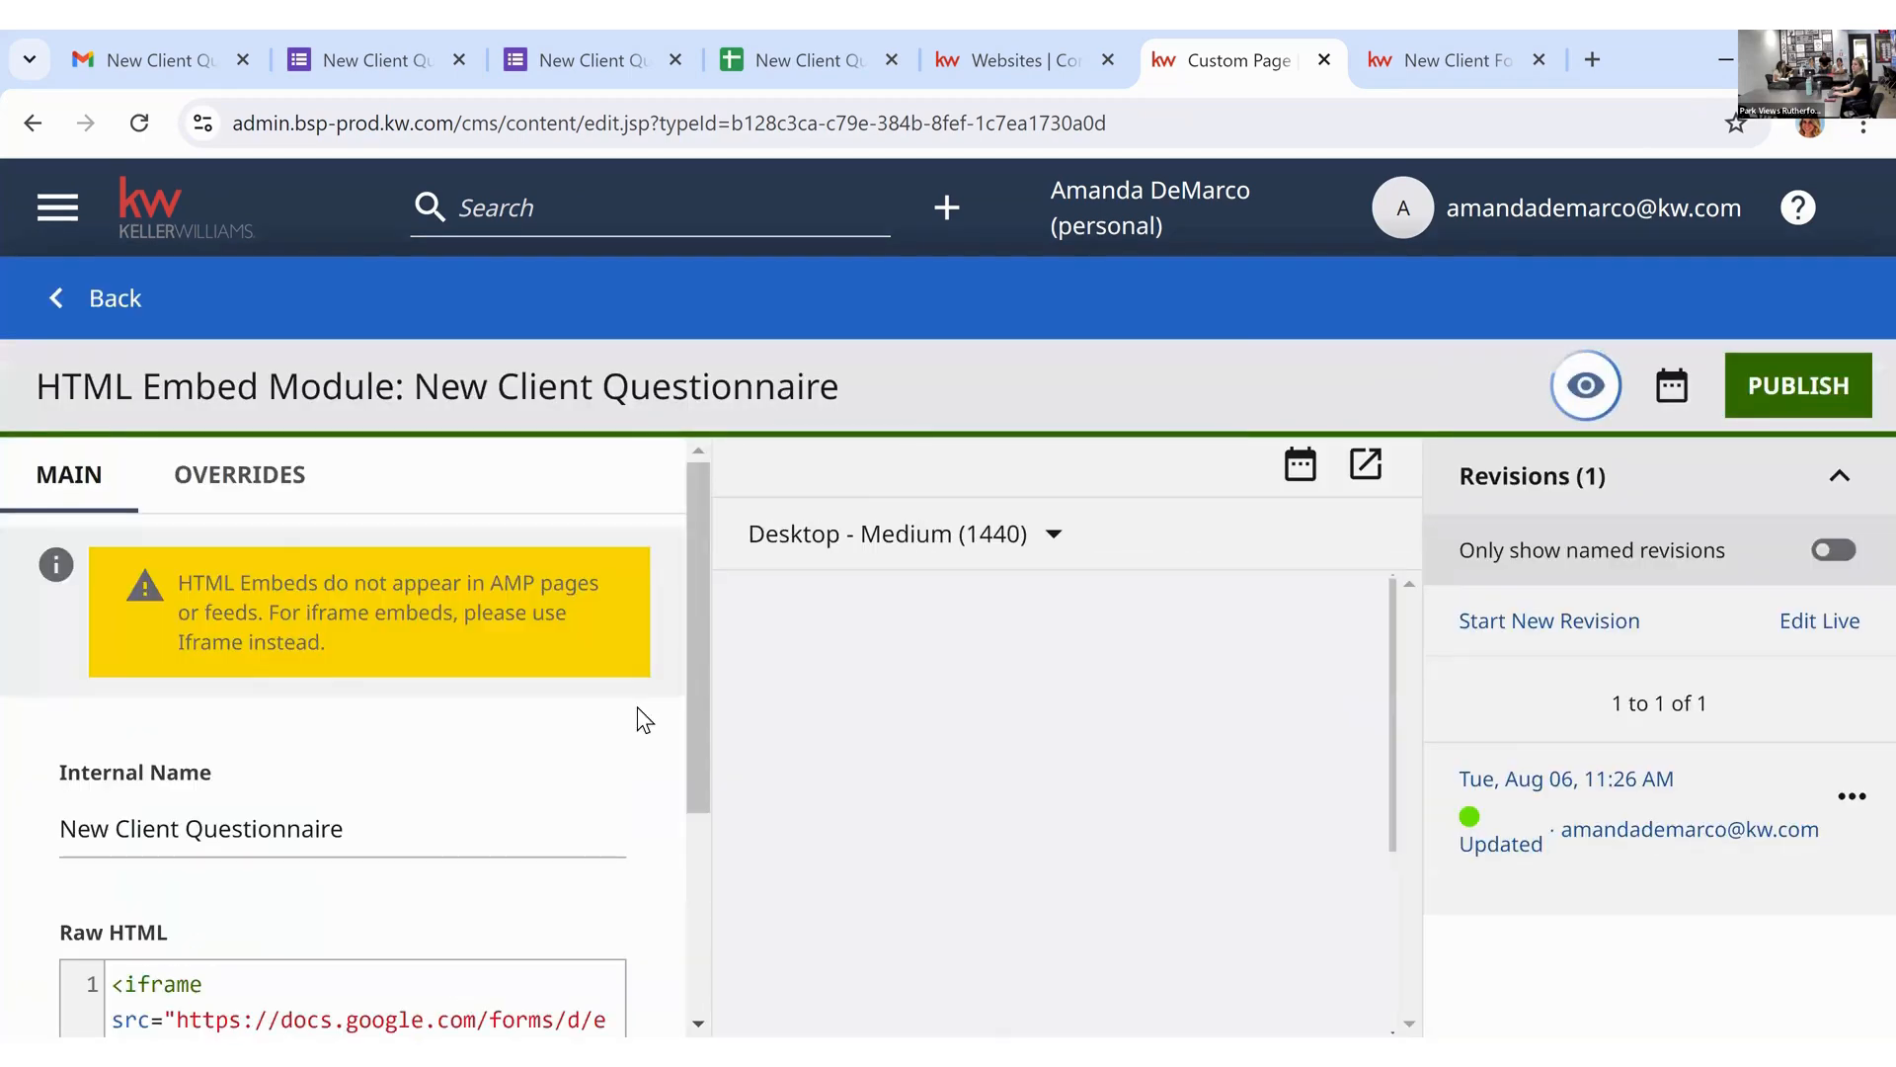
scroll(637, 707, down, 3)
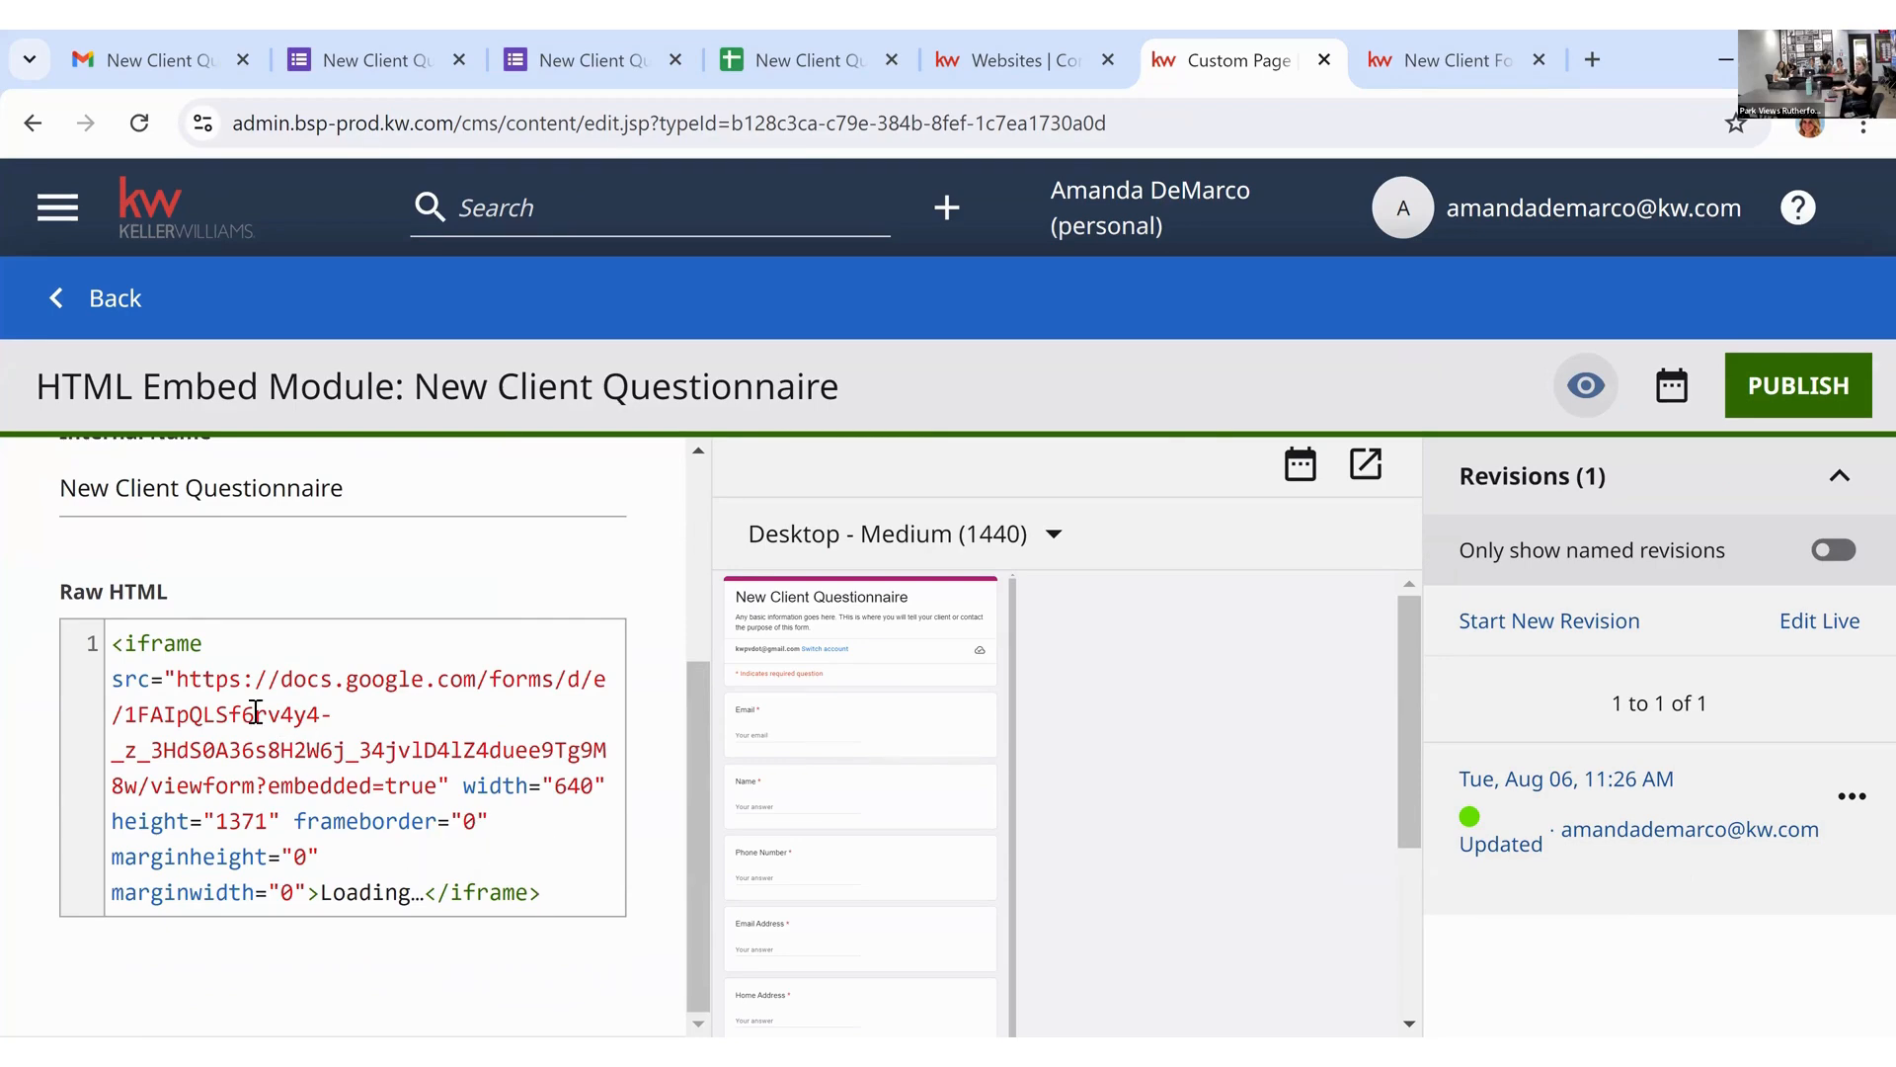
Step: Inspect the iframe code's src, width 640 and height 1371 values in Raw HTML
click(109, 646)
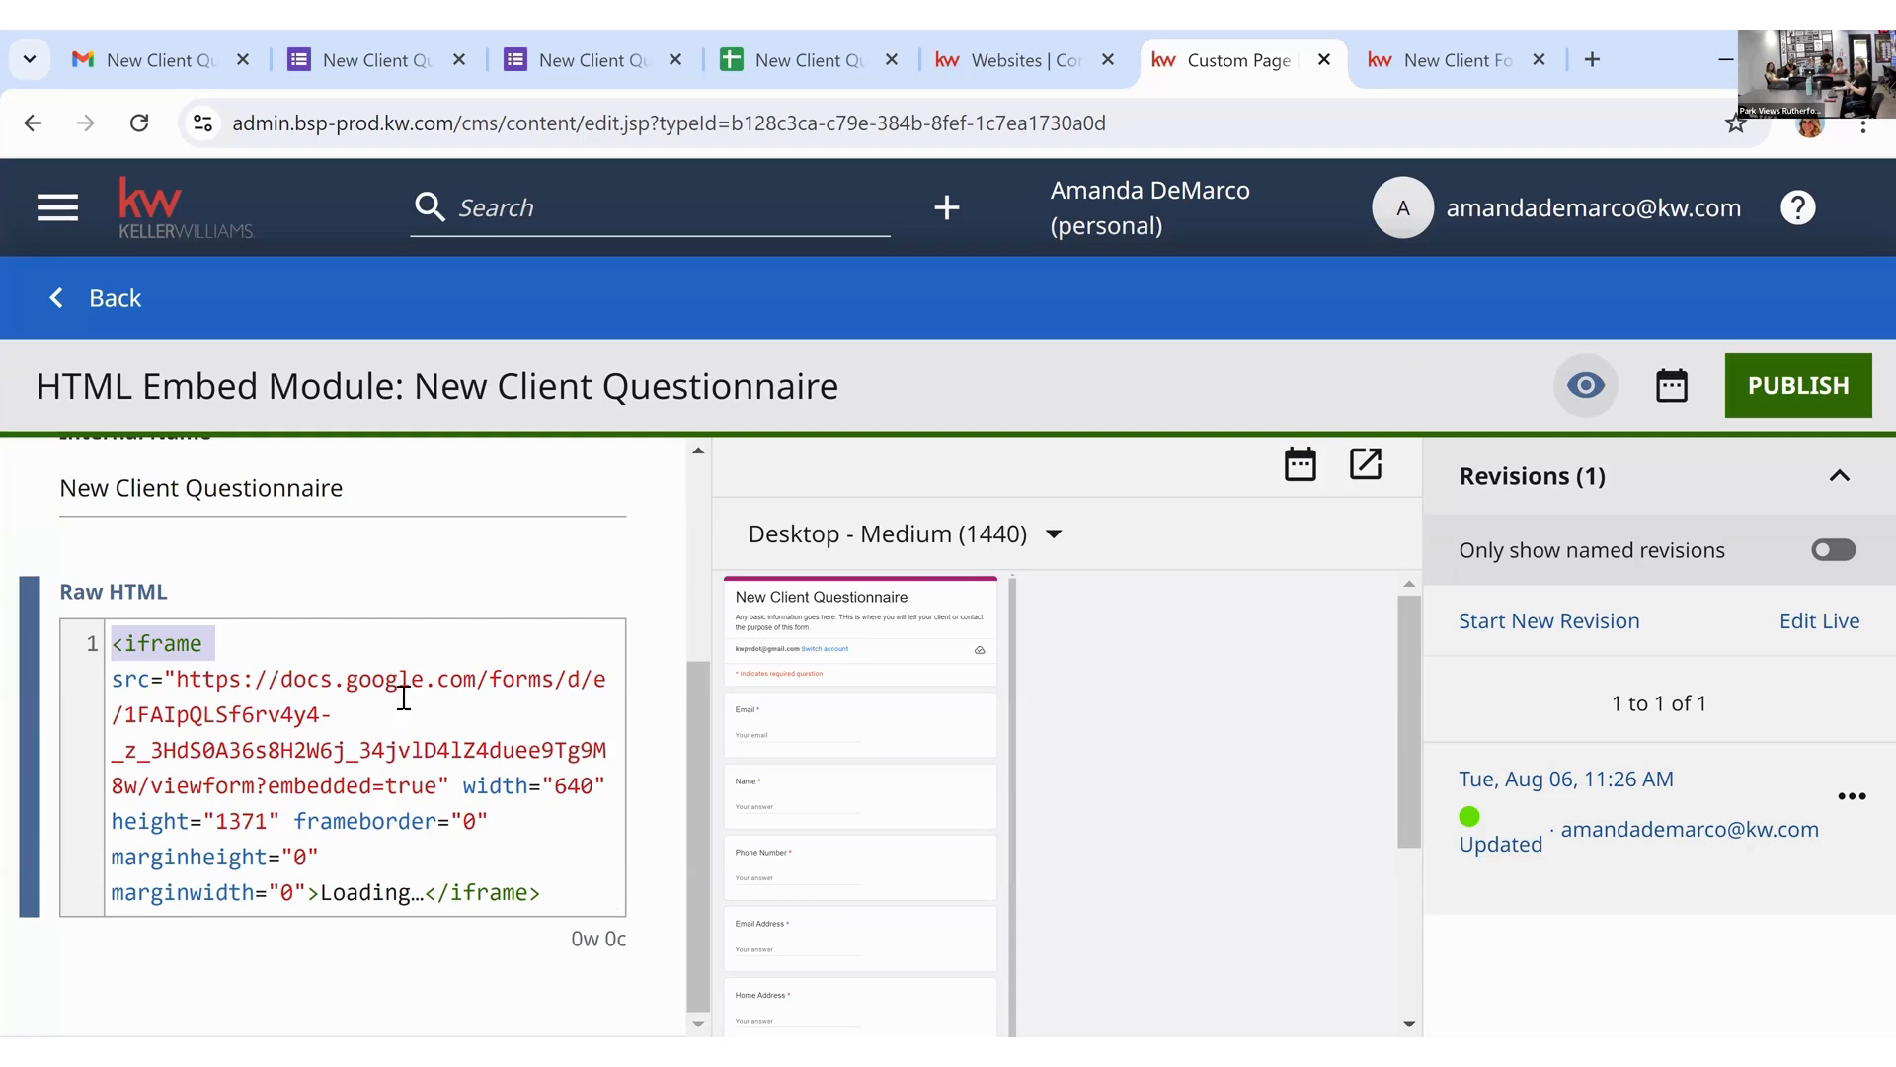
drag(127, 680, 147, 678)
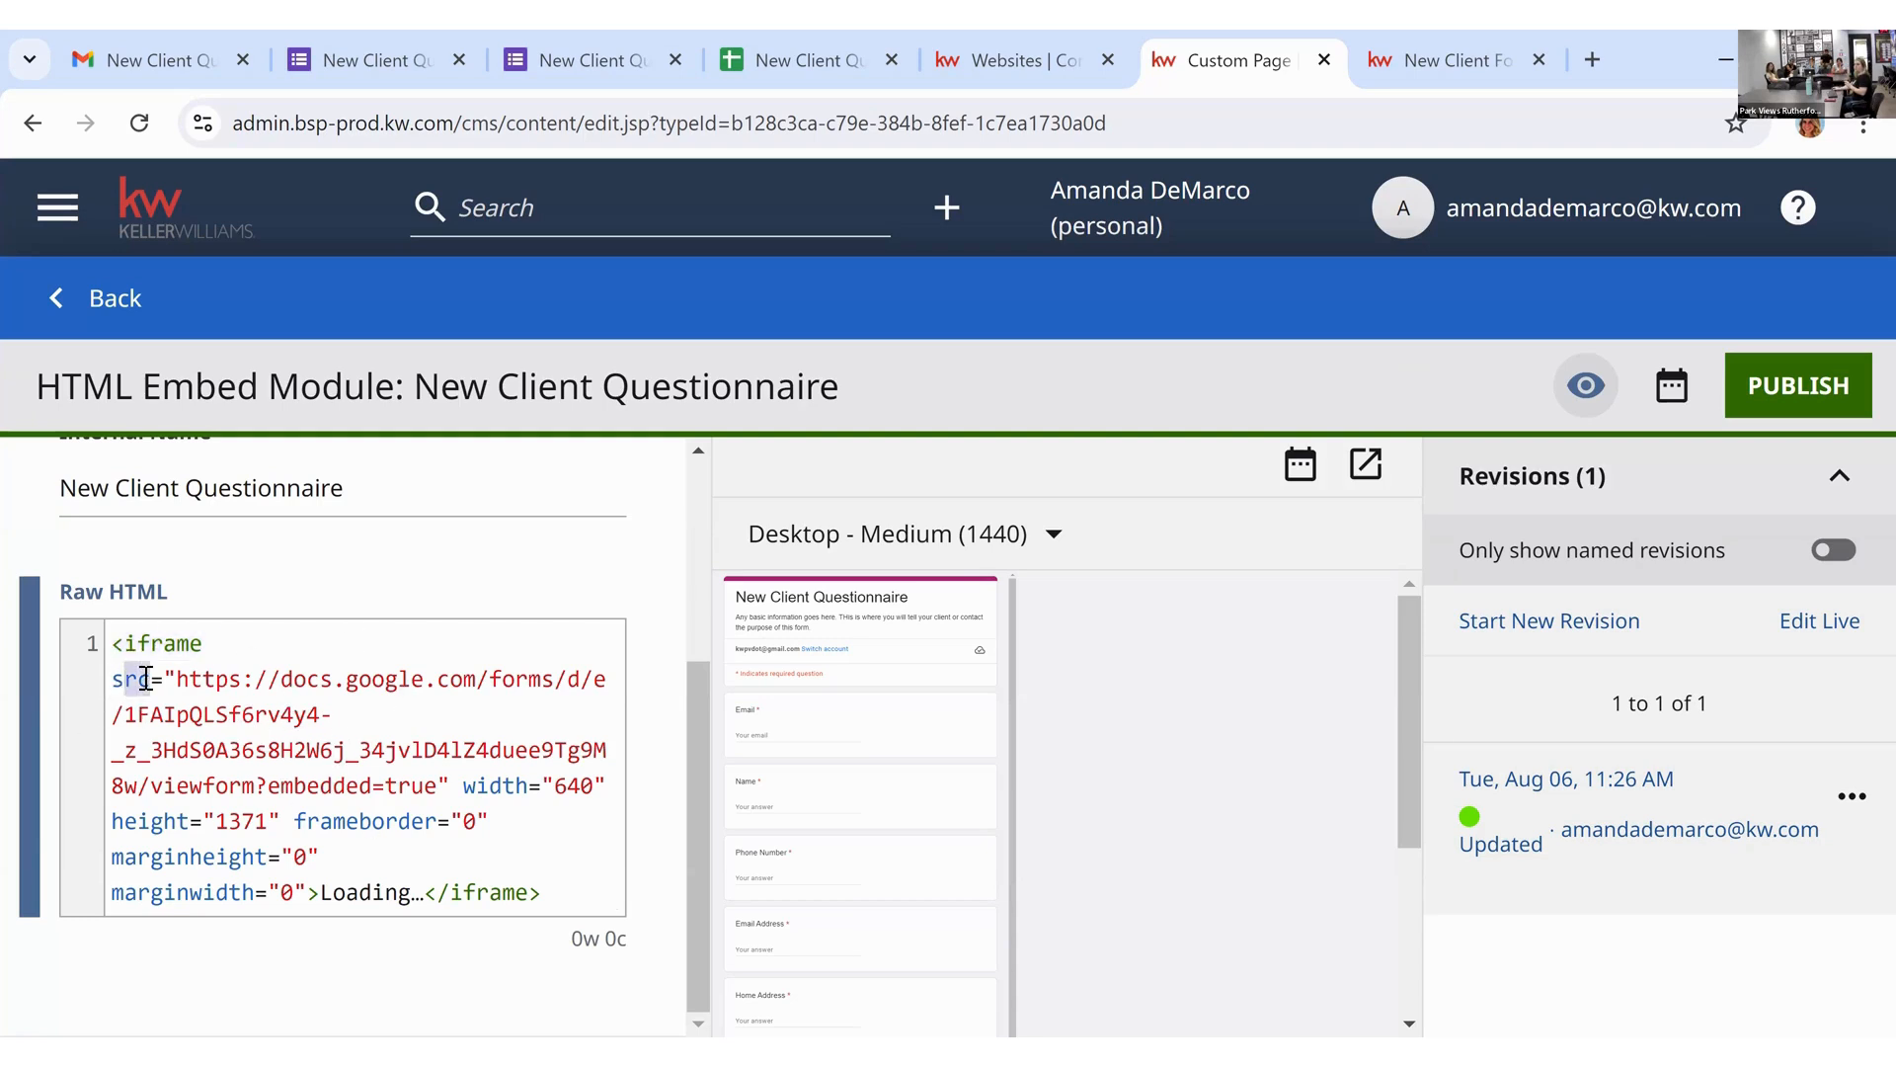
double_click(496, 787)
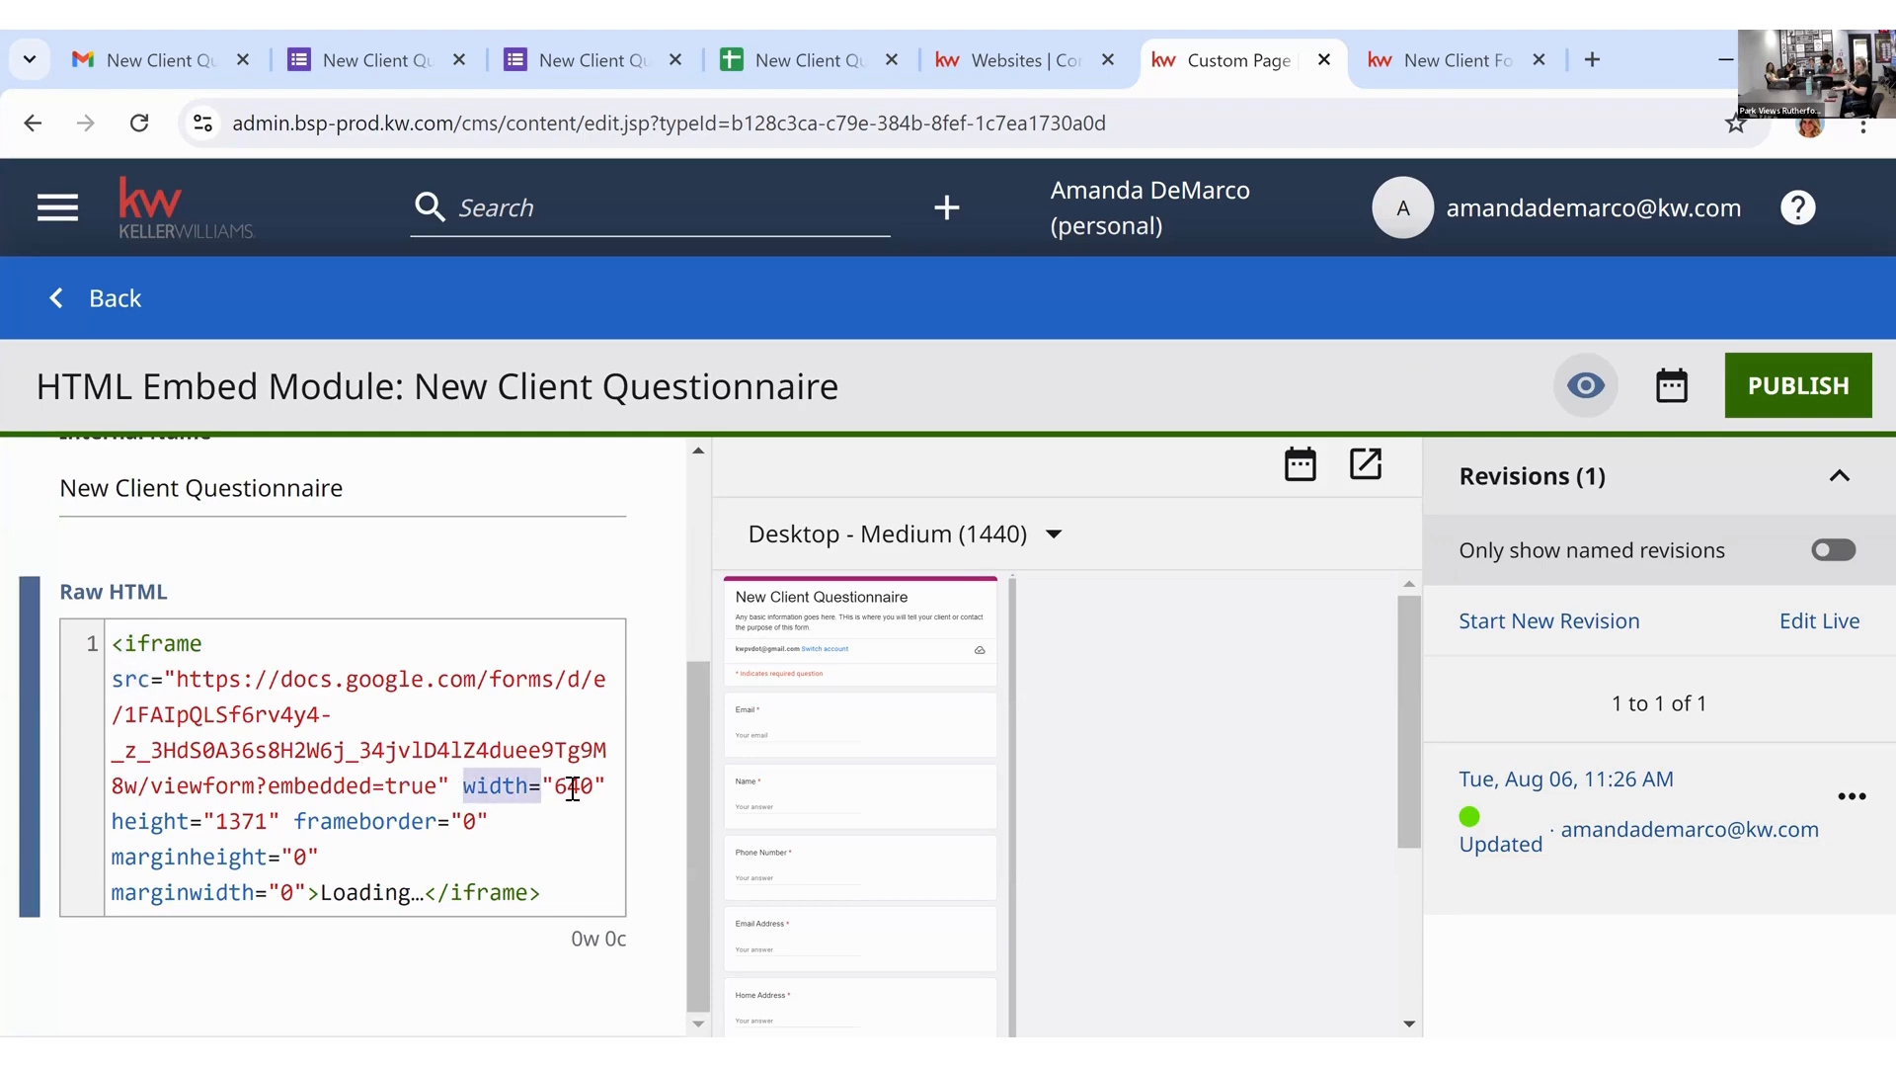
drag(573, 791, 599, 790)
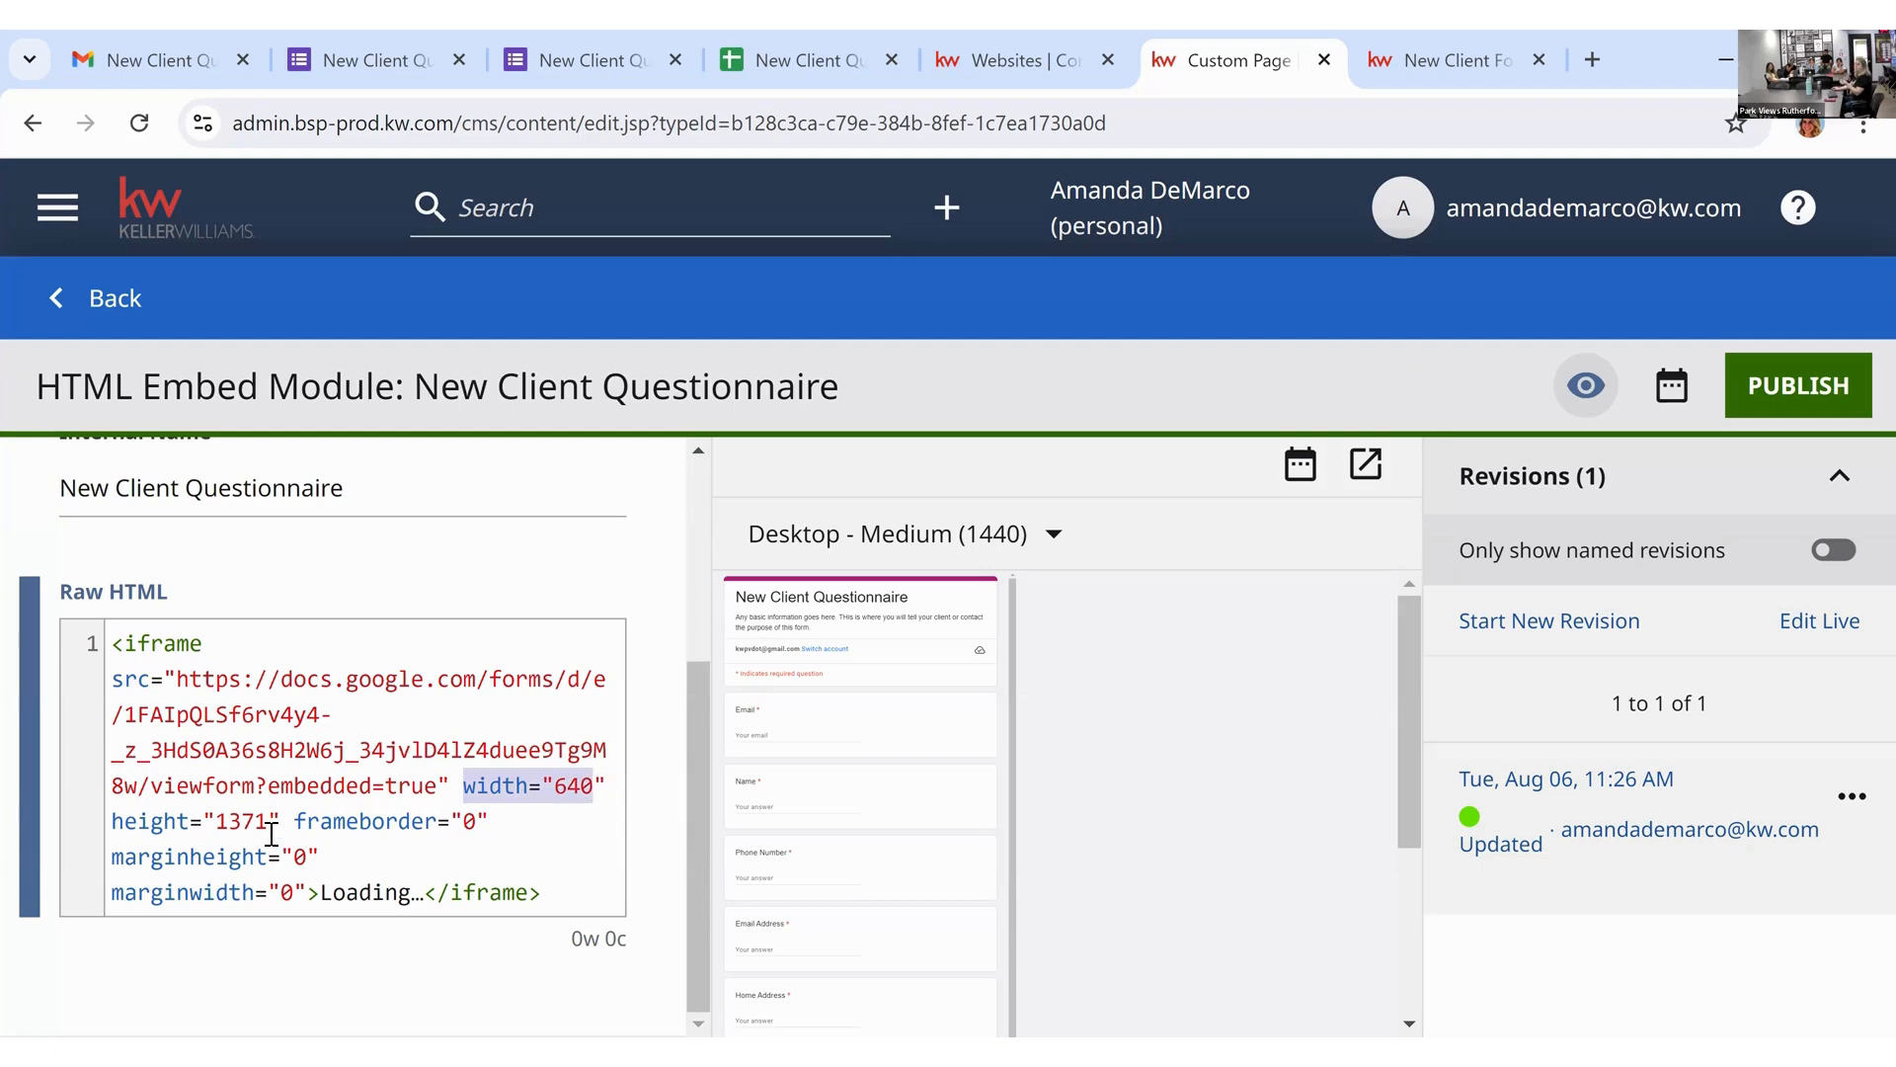
drag(164, 822, 281, 822)
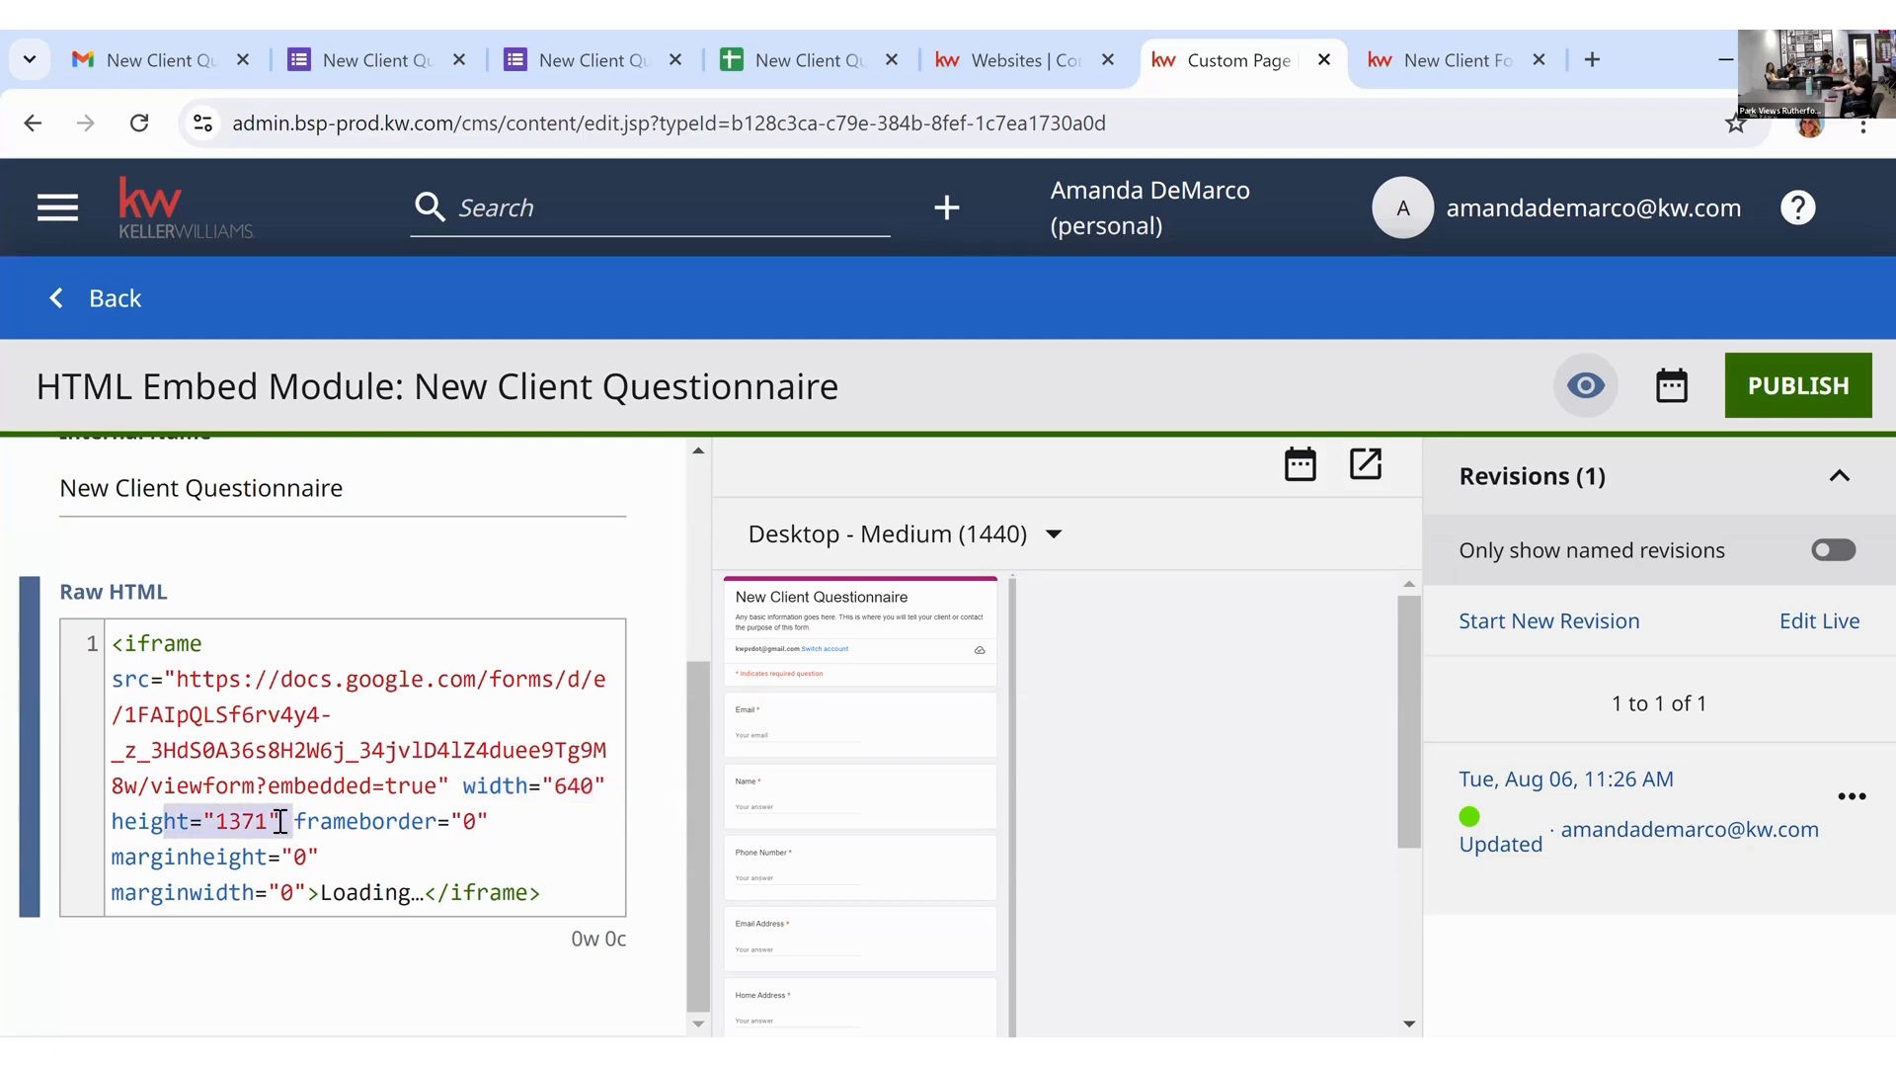
click(280, 822)
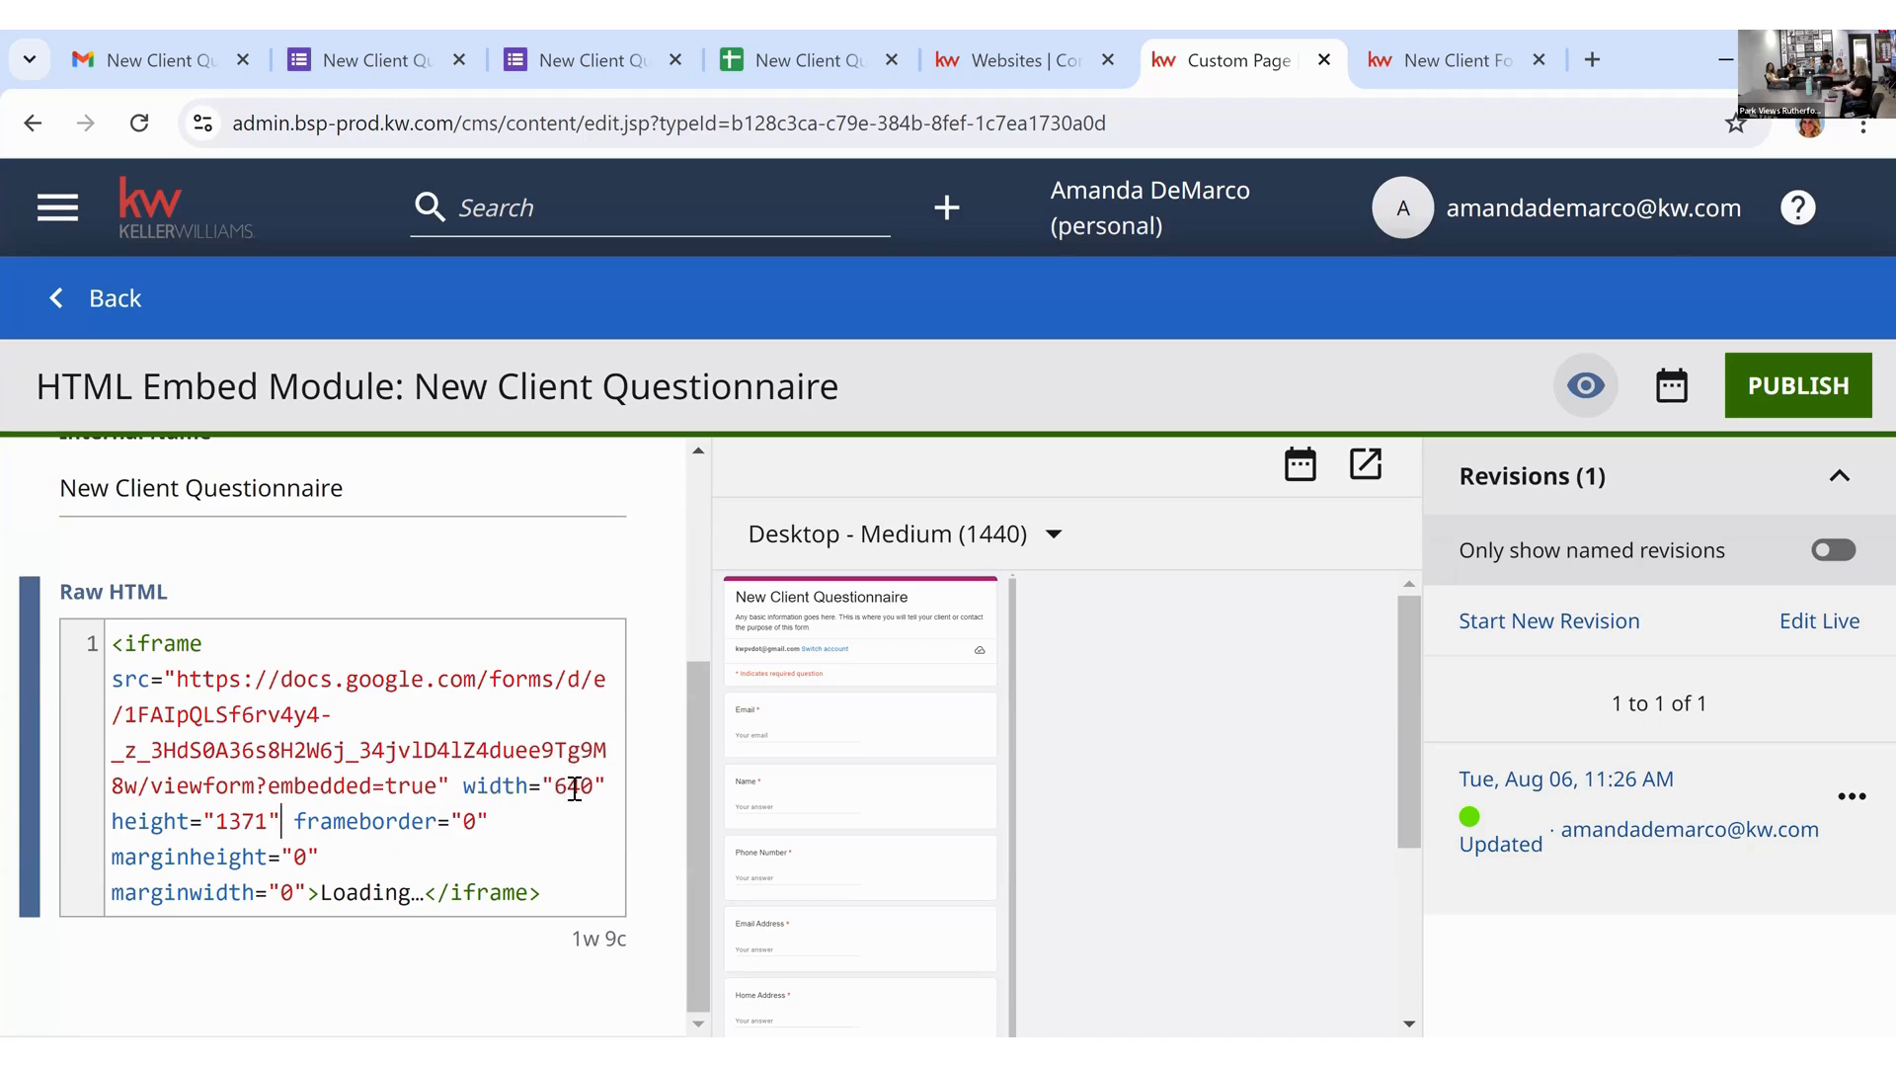
Step: Change the iframe width to 1280 and height to 1000, then check the preview fit
drag(582, 789, 559, 794)
text(128)
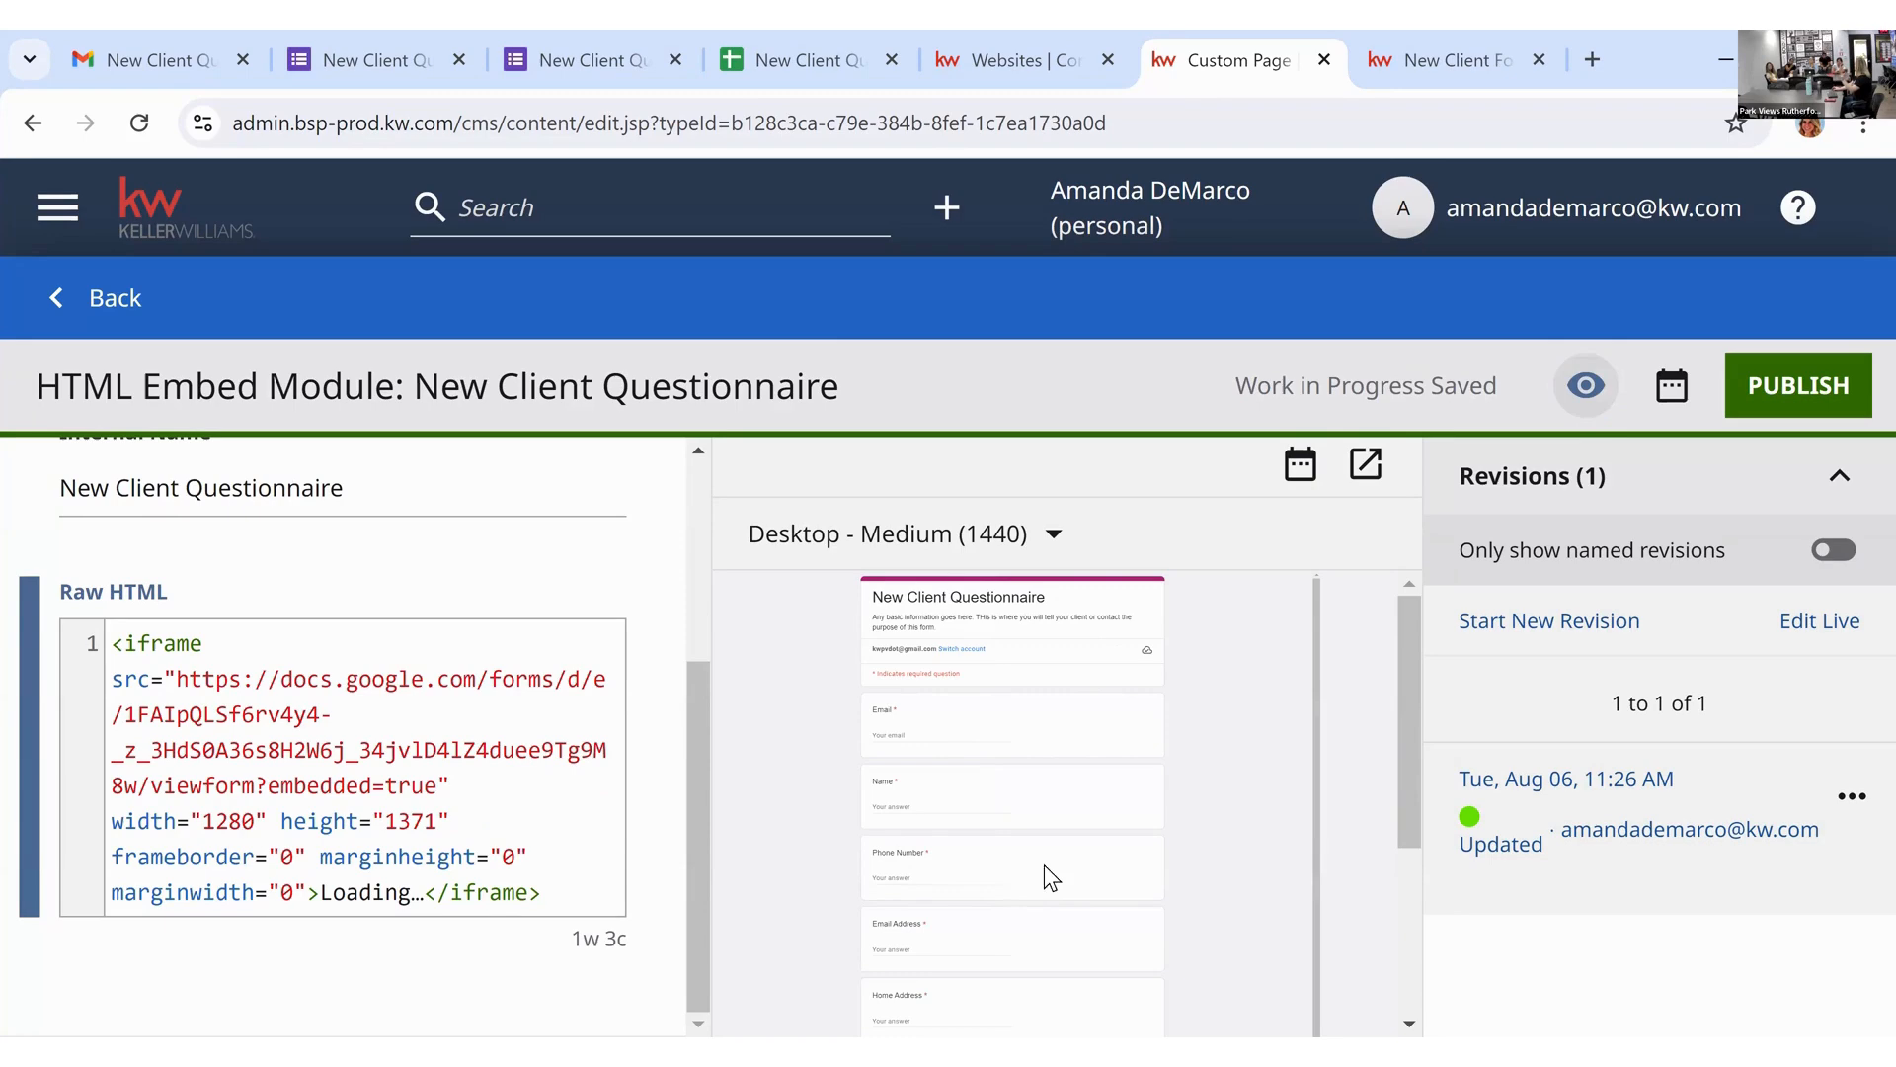
scroll(1057, 840, down, 1)
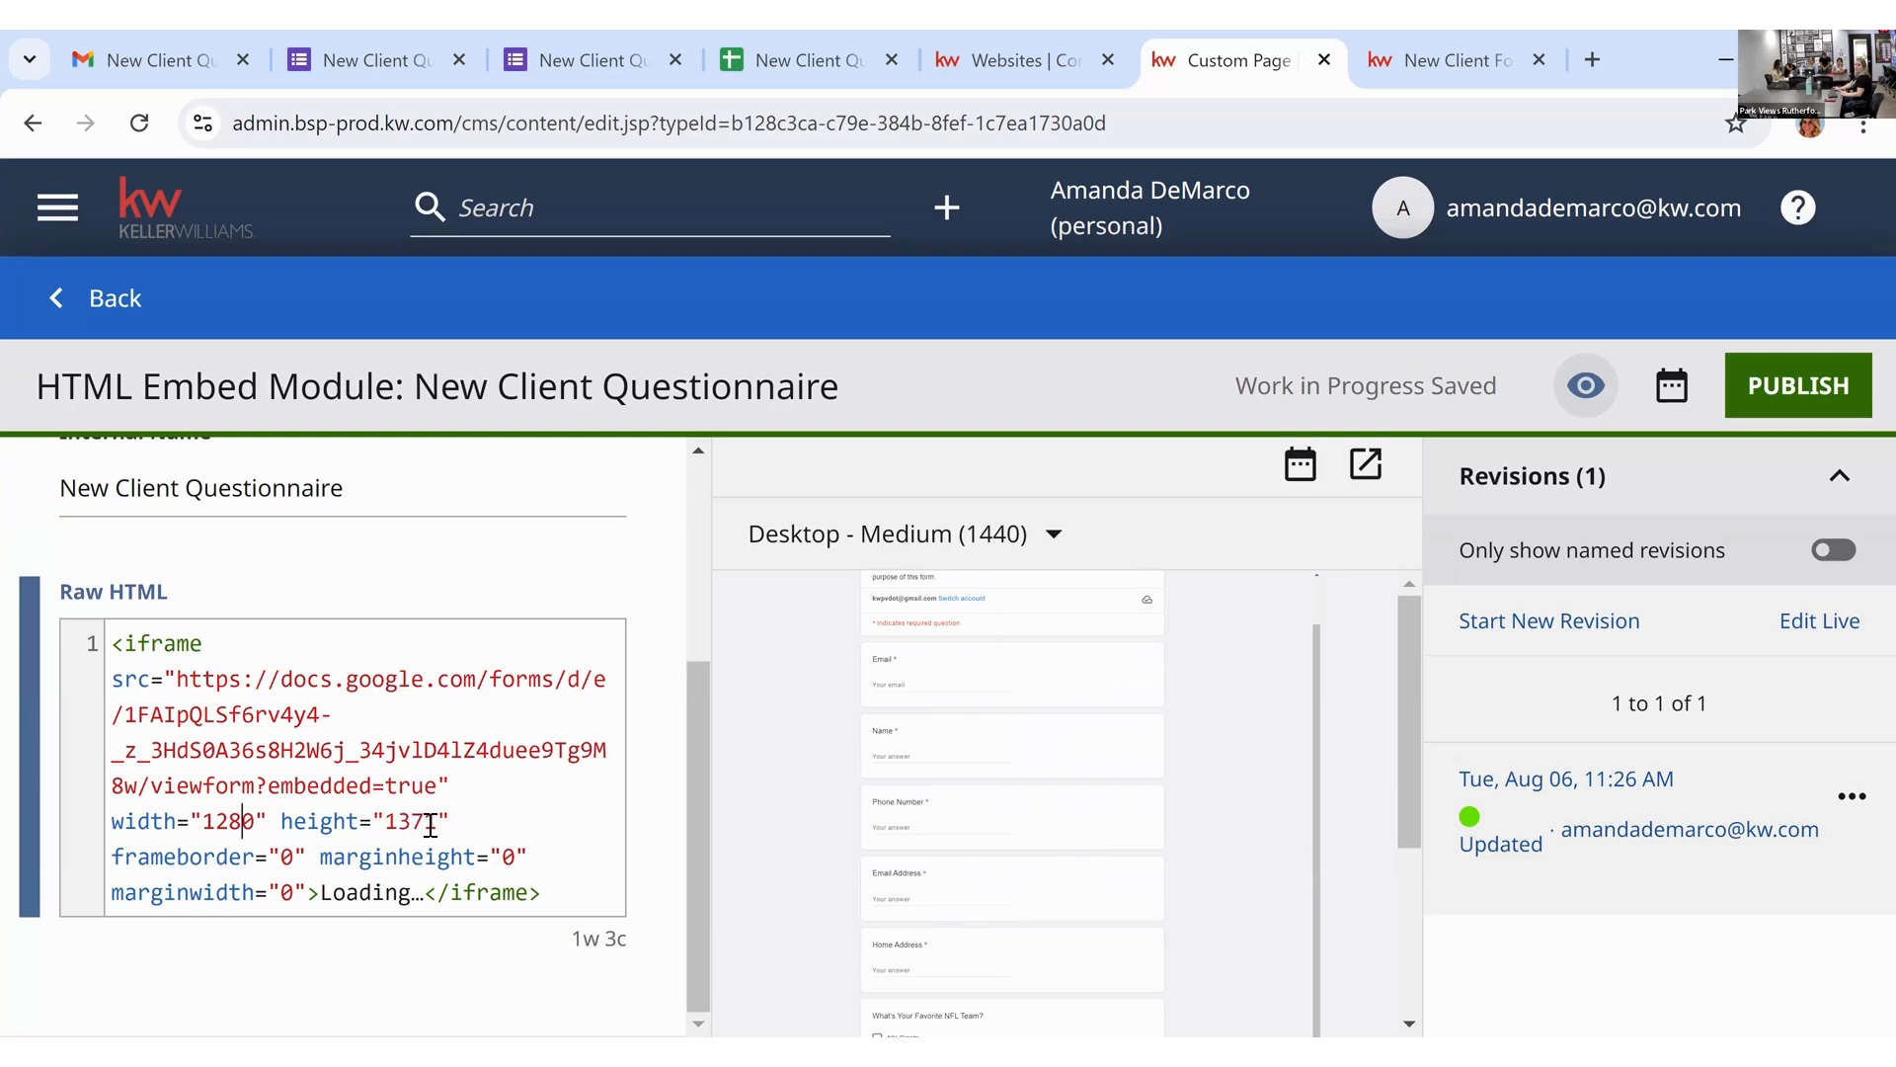
drag(437, 826, 399, 826)
text(000)
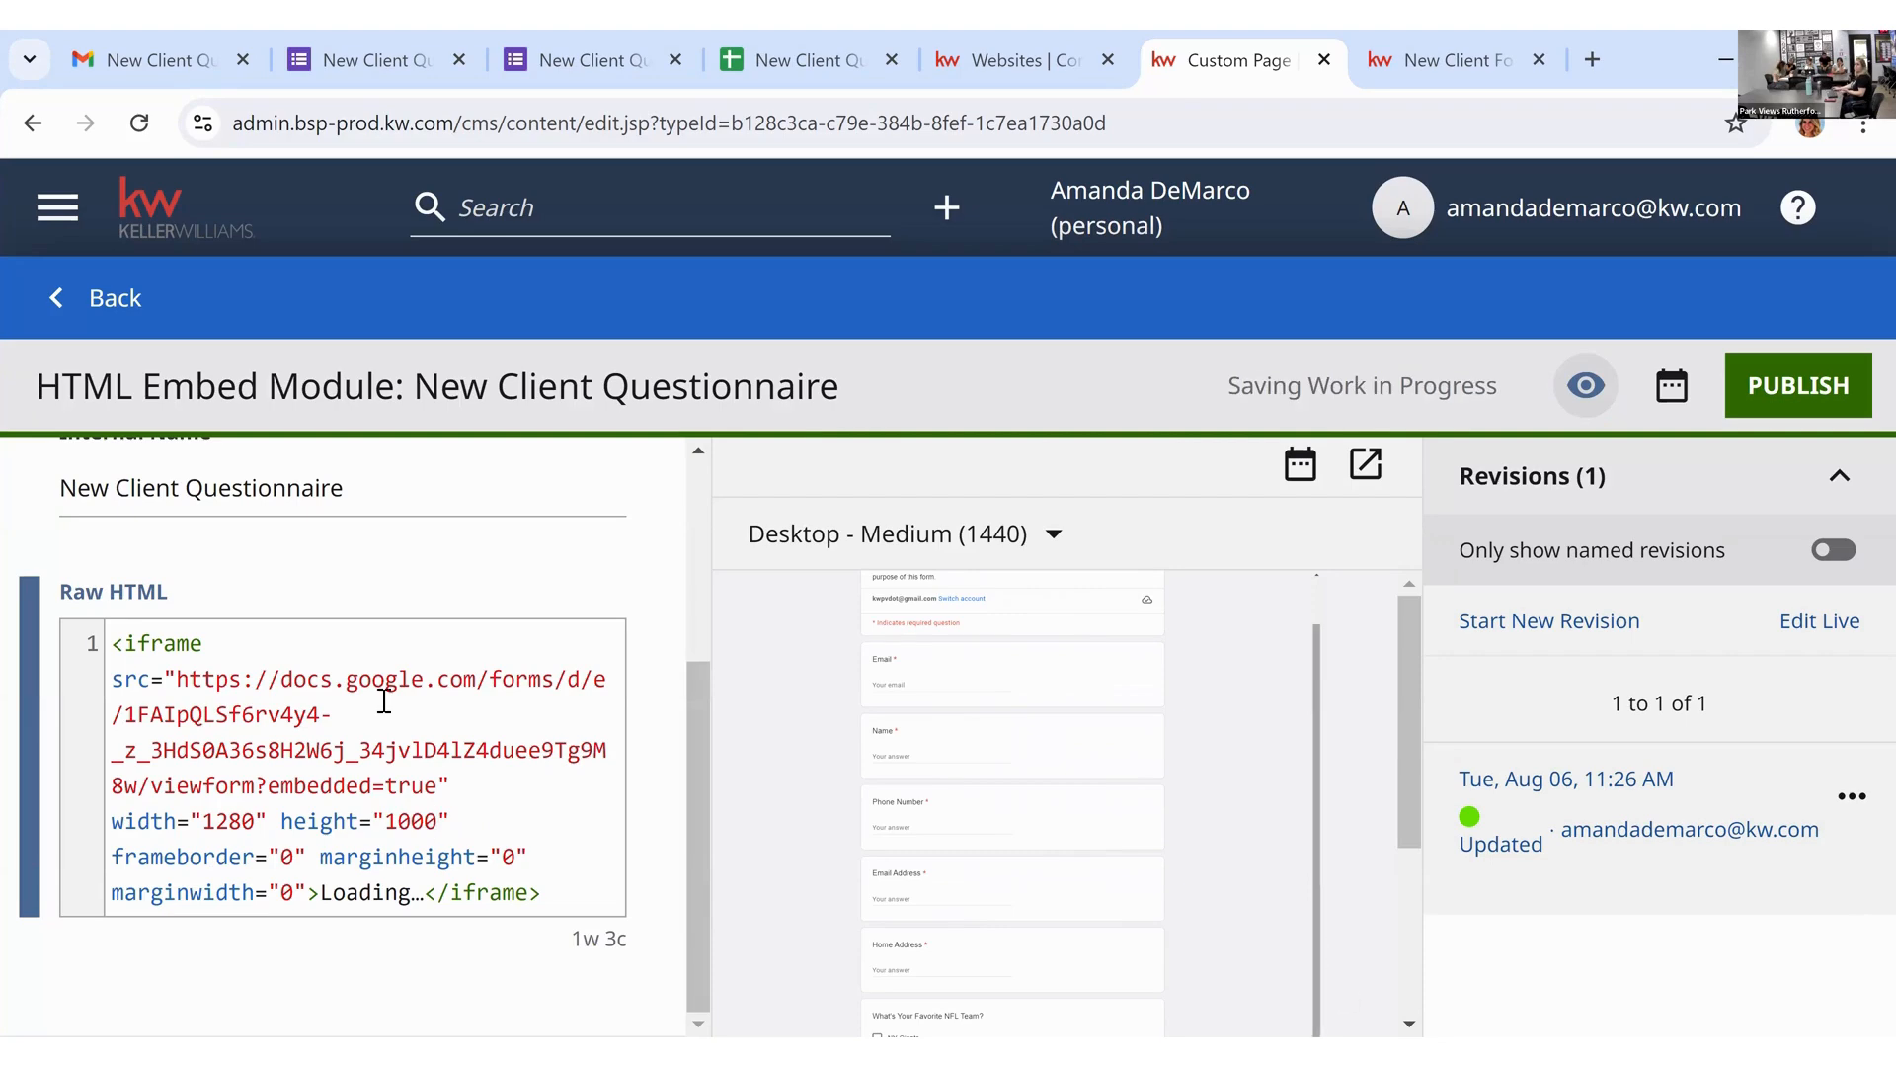
scroll(1355, 637, down, 2)
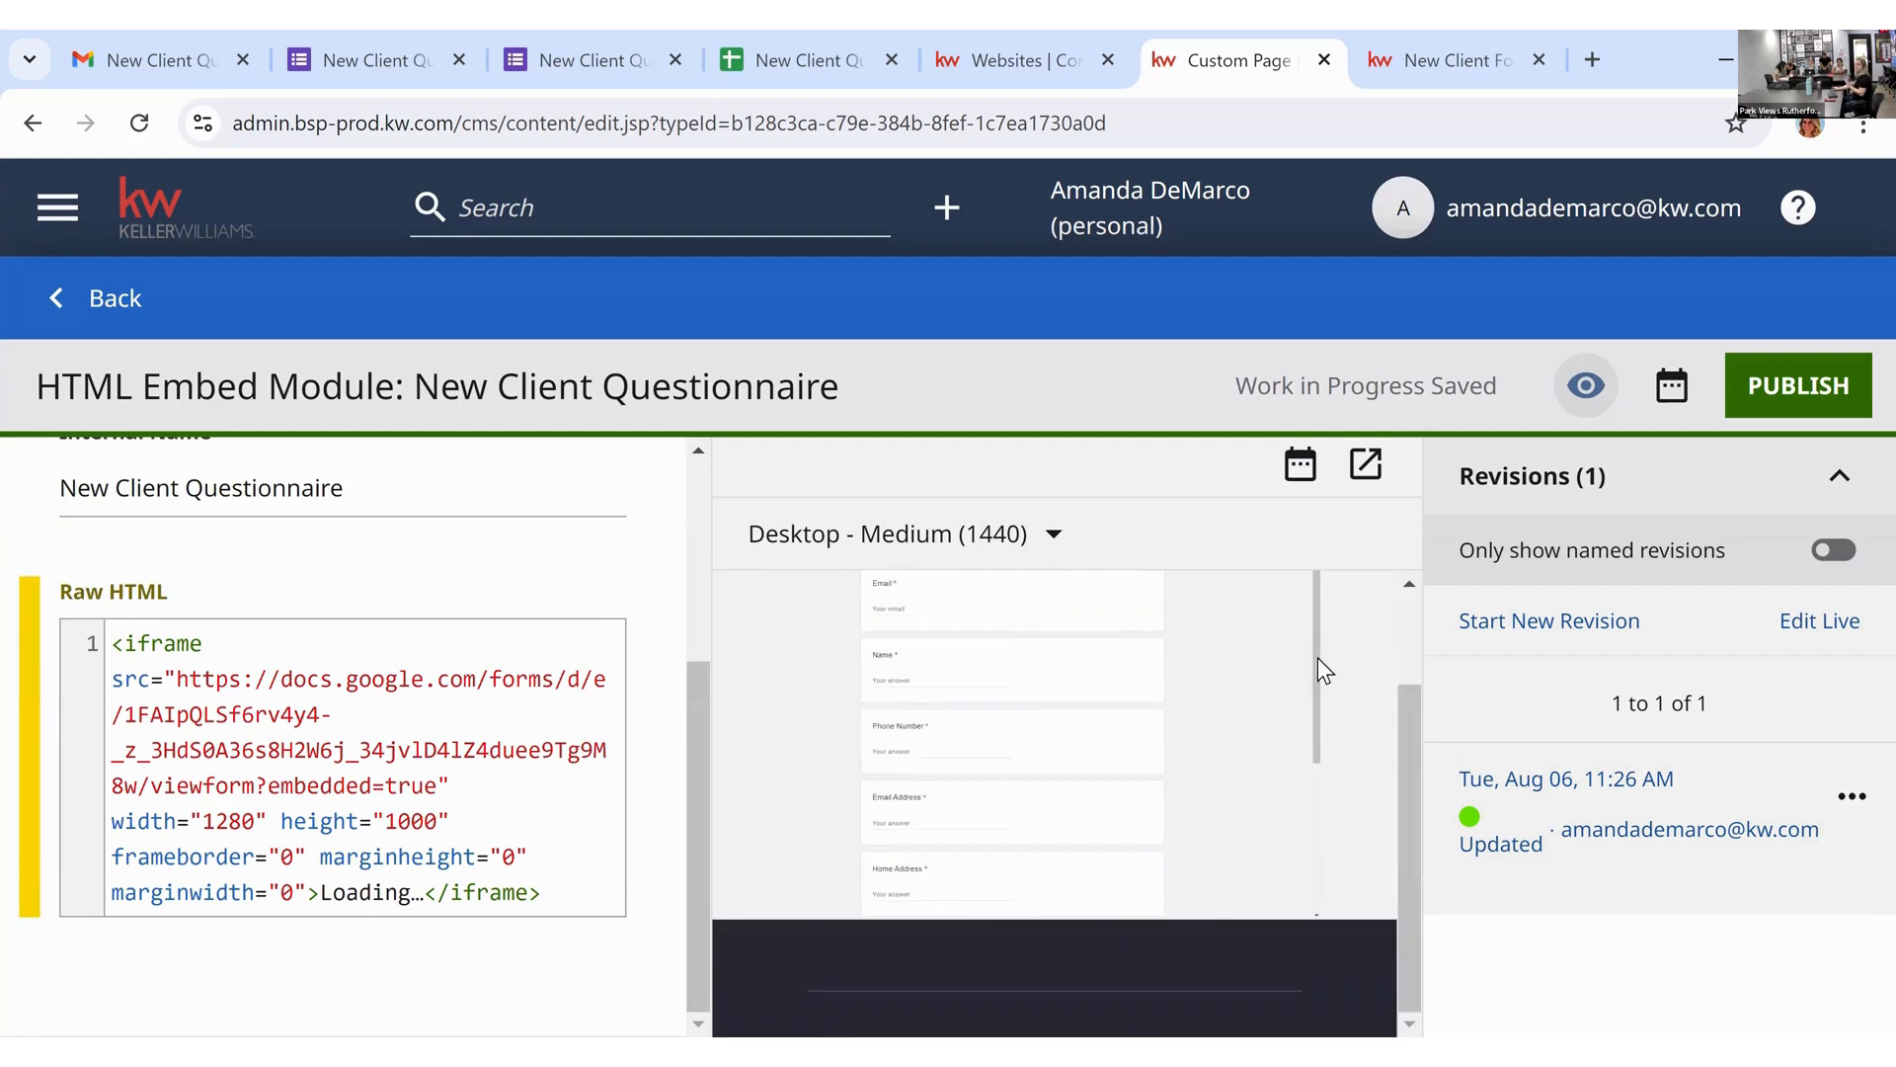
scroll(1294, 757, up, 5)
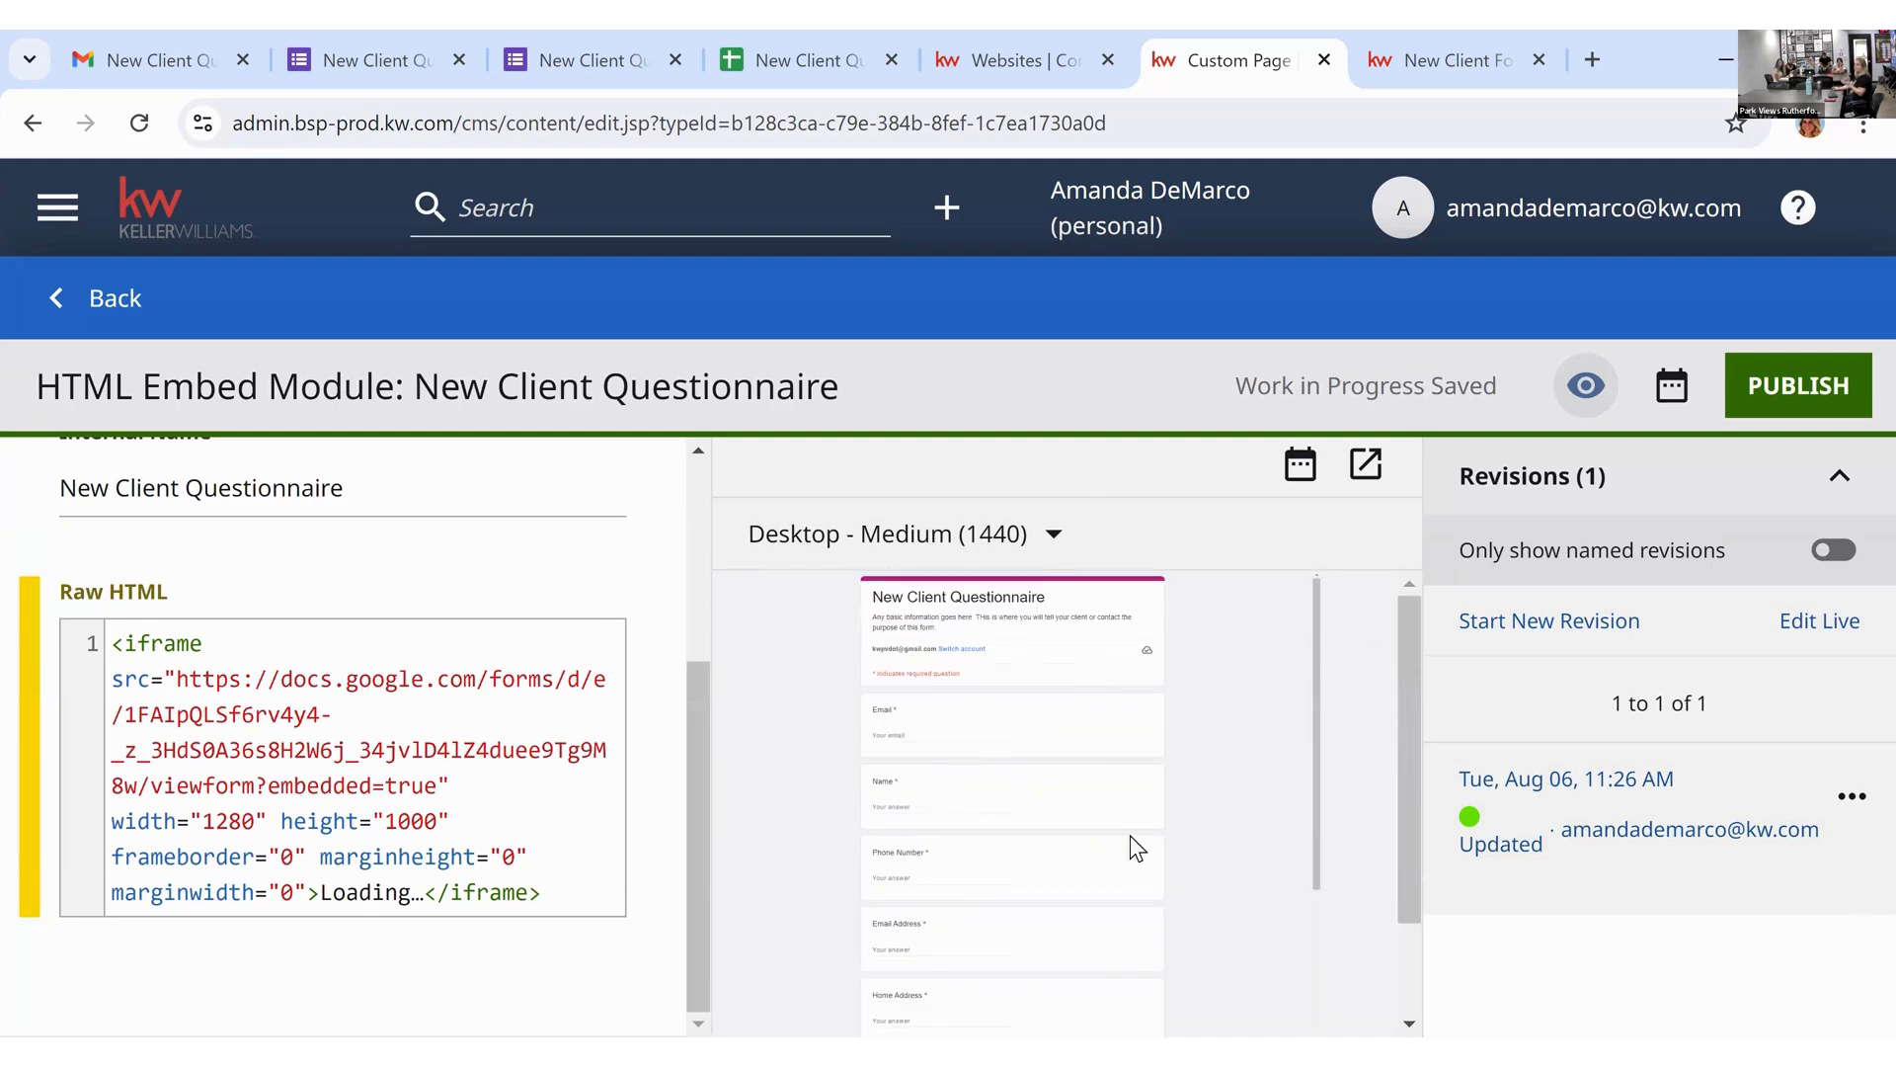
scroll(1236, 834, down, 2)
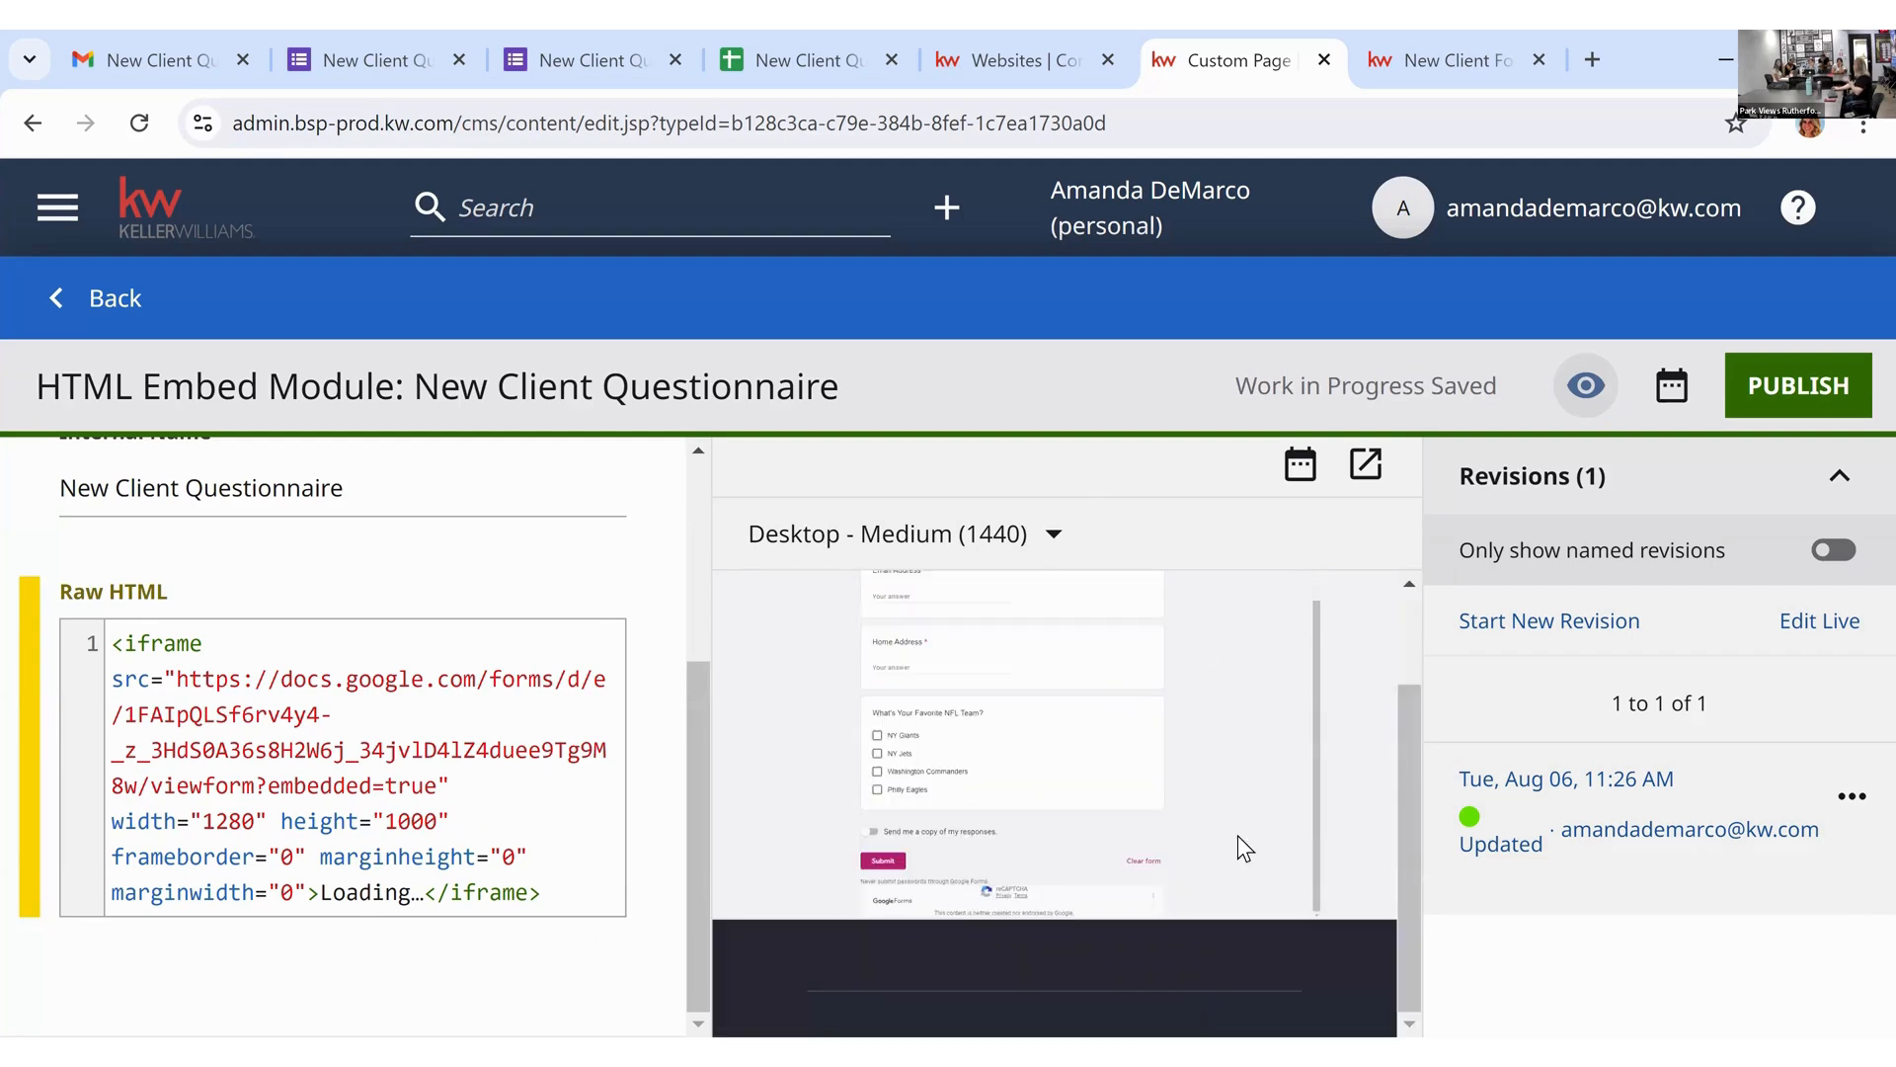
scroll(1157, 790, up, 2)
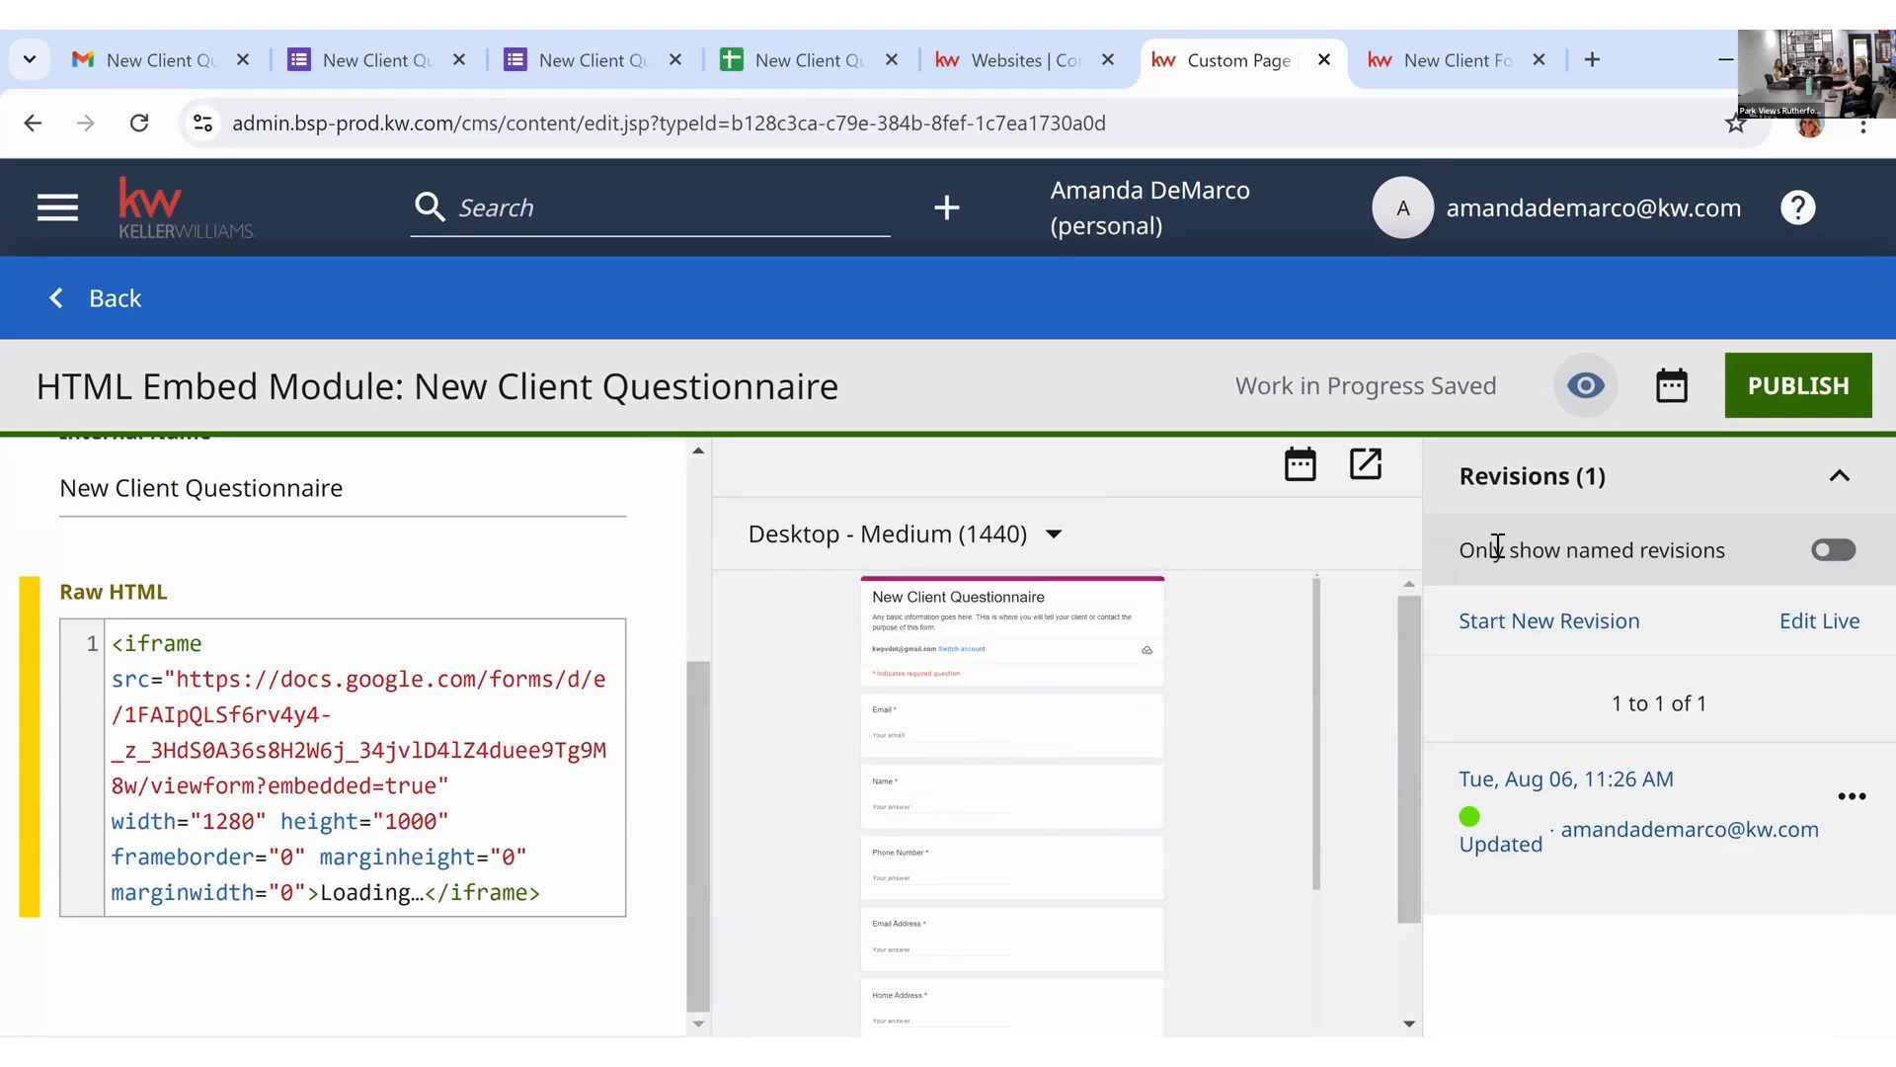
Step: Publish the resized embed module, go back, and save the Edit HTML settings into the page
click(1811, 383)
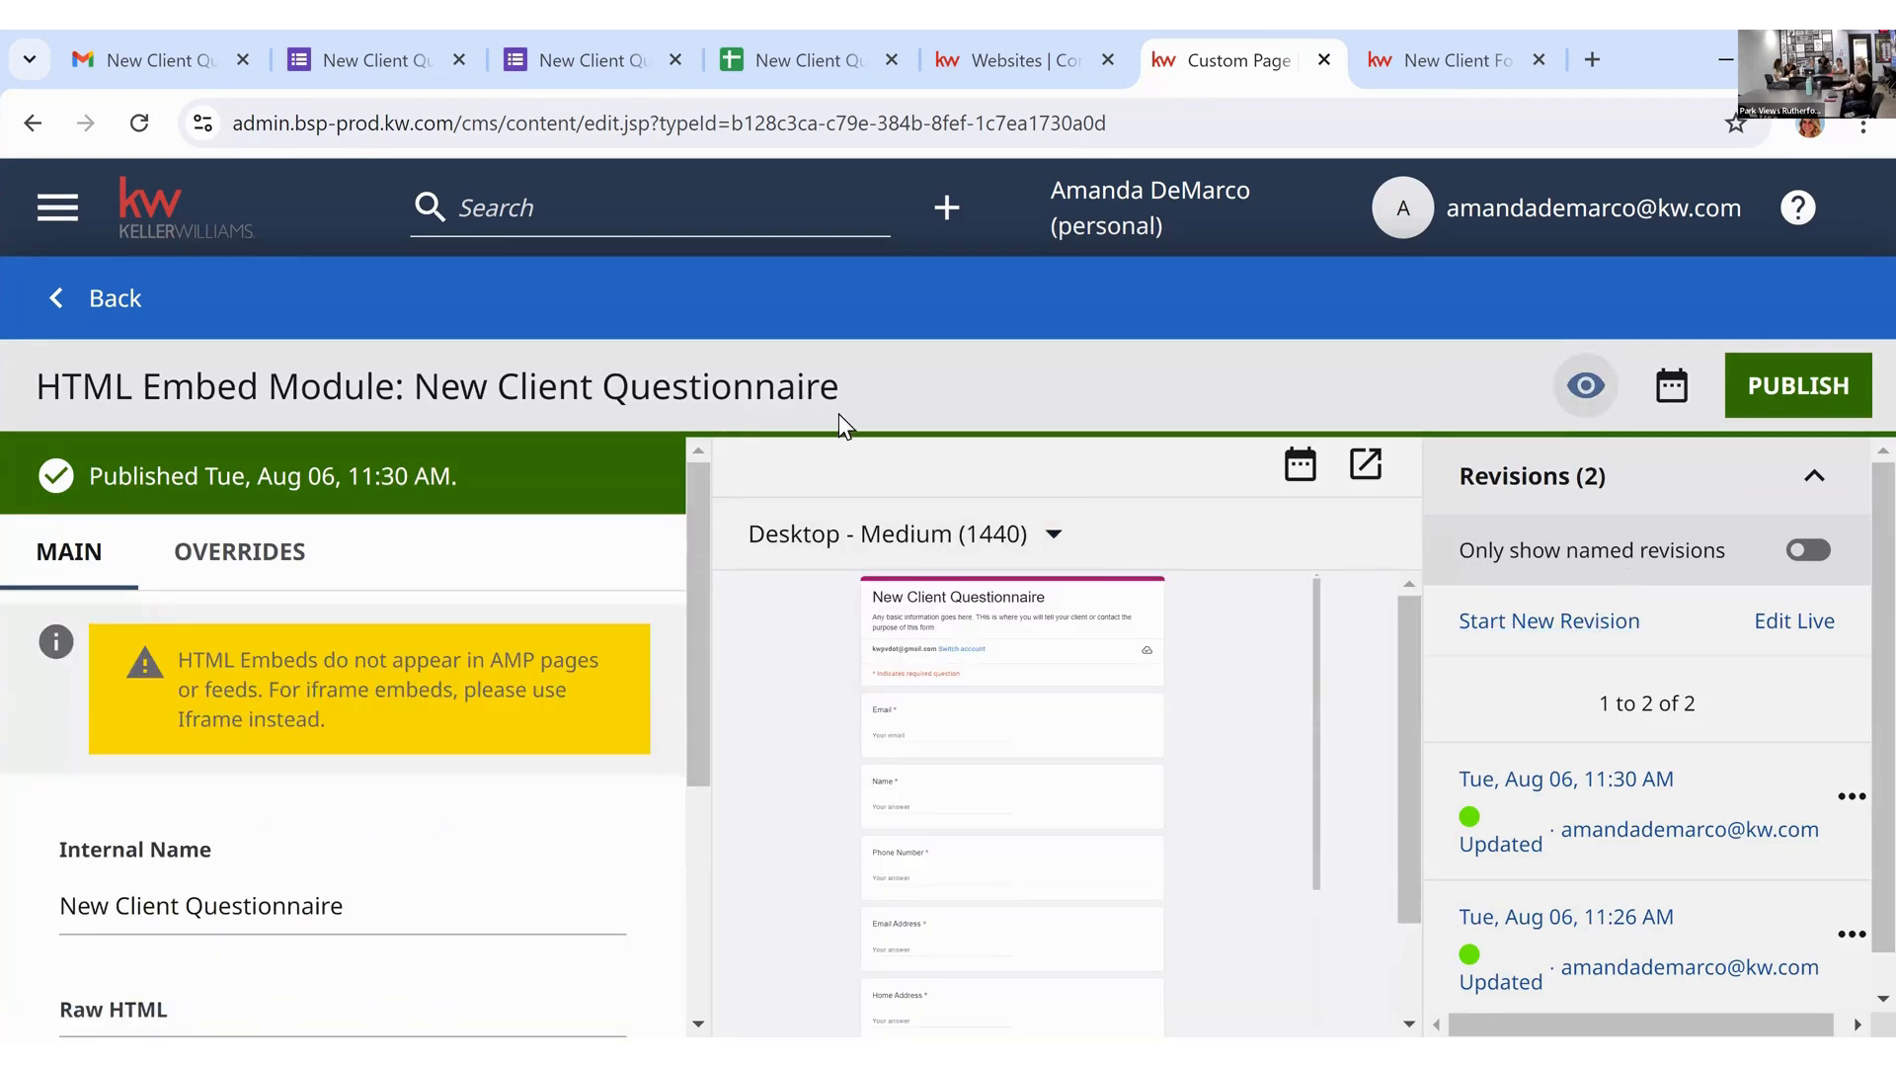
scroll(592, 656, down, 4)
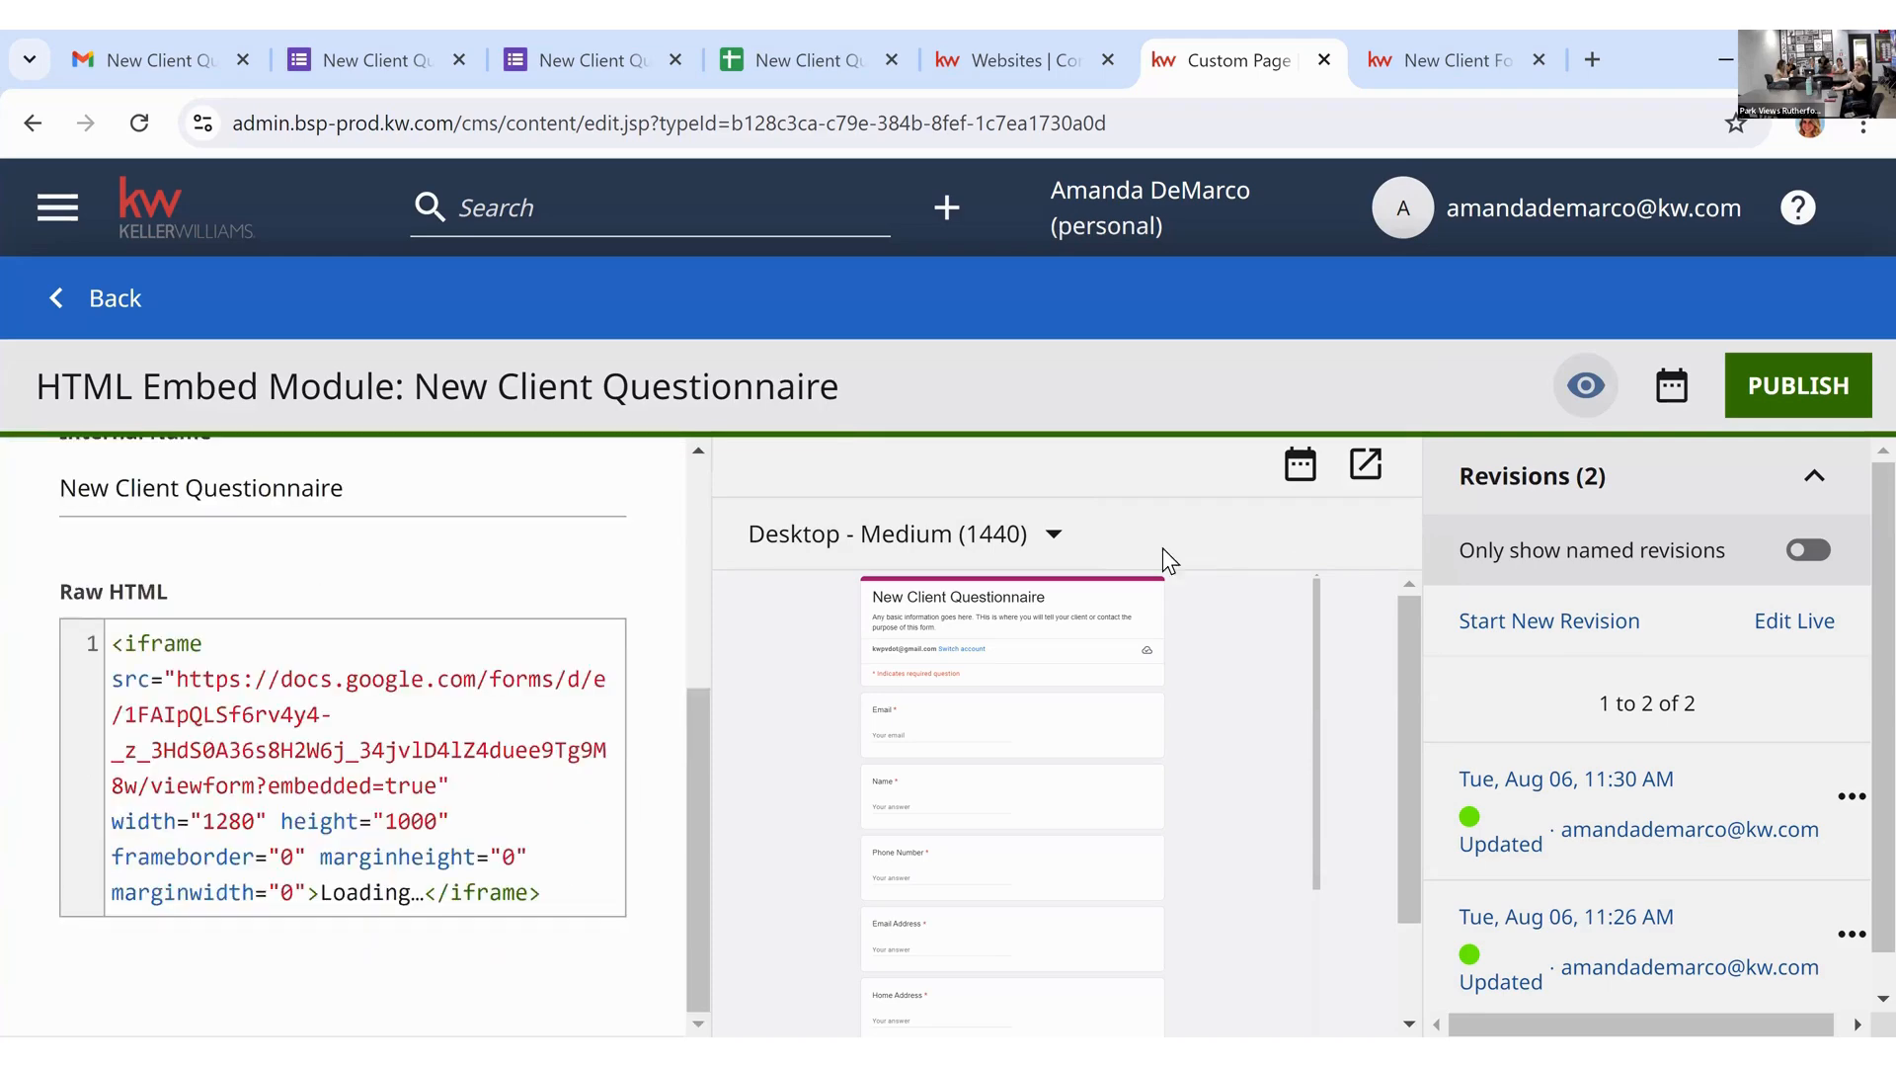
click(84, 297)
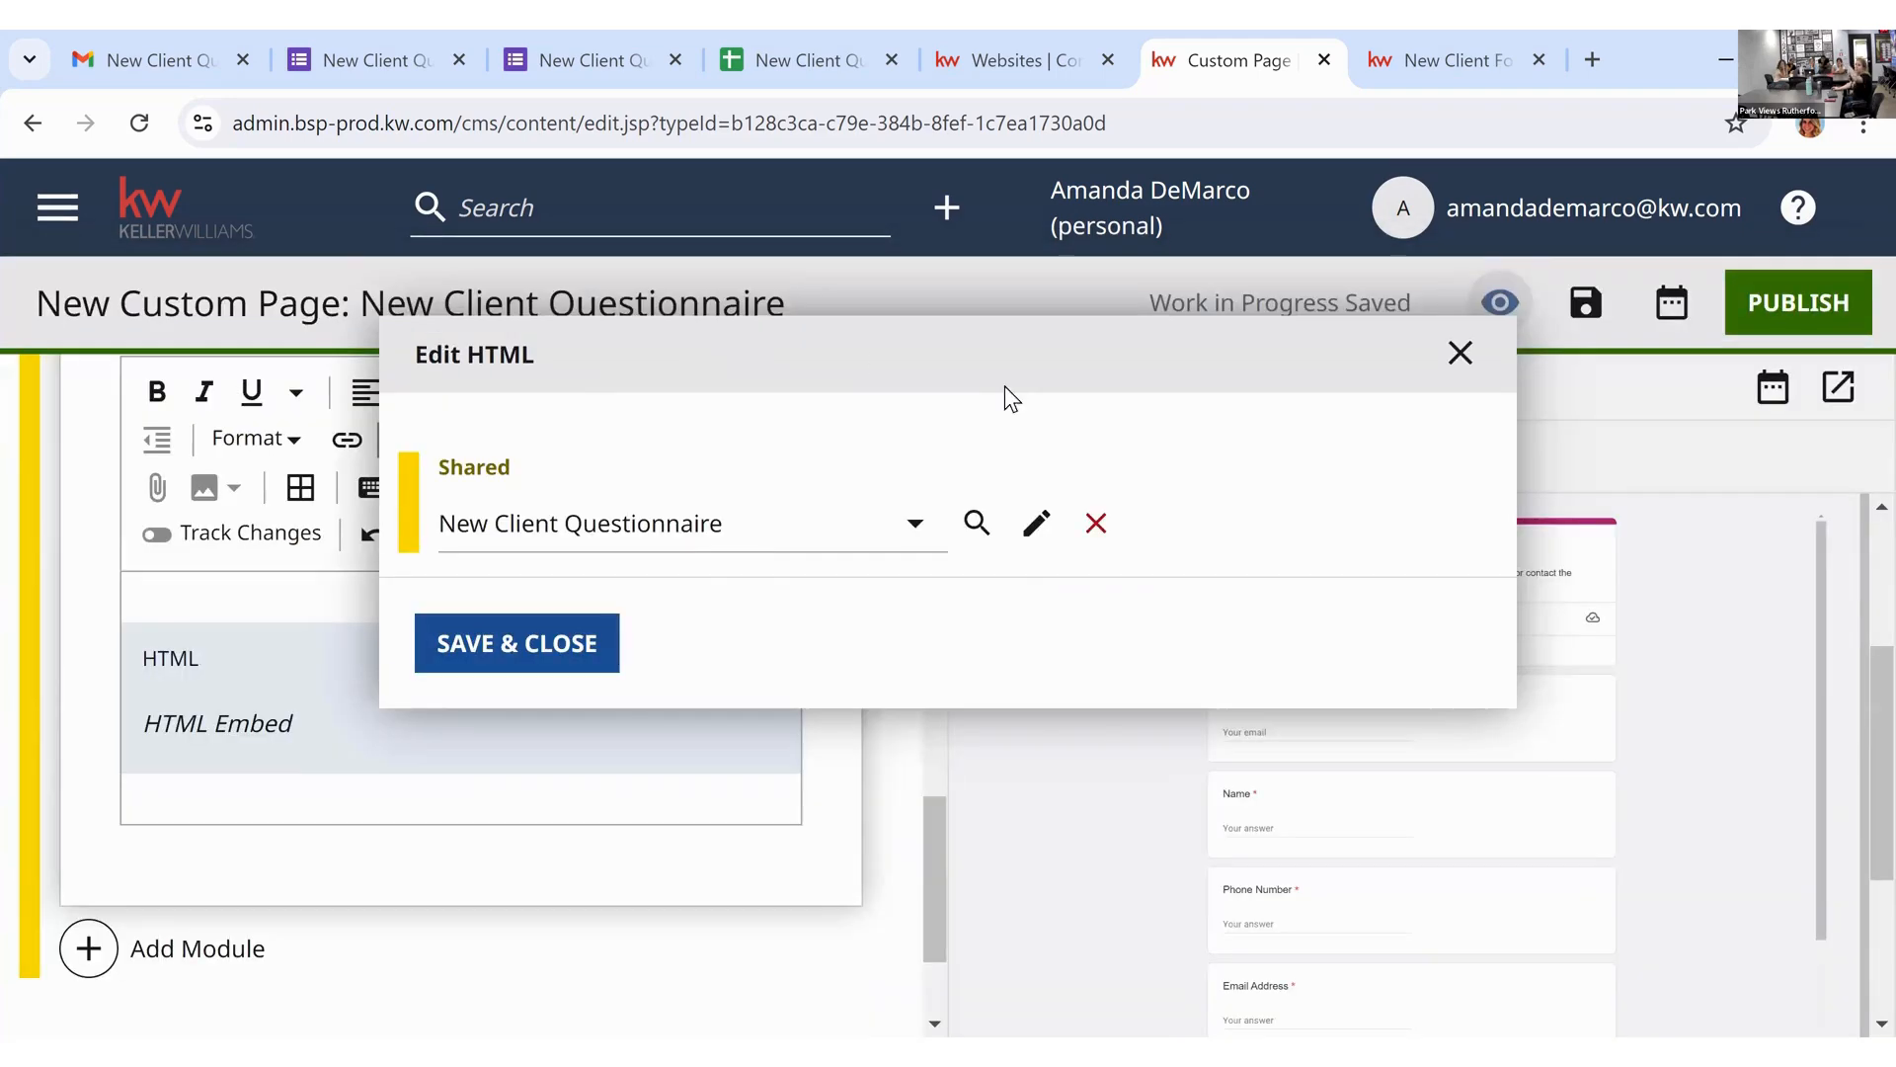
click(514, 659)
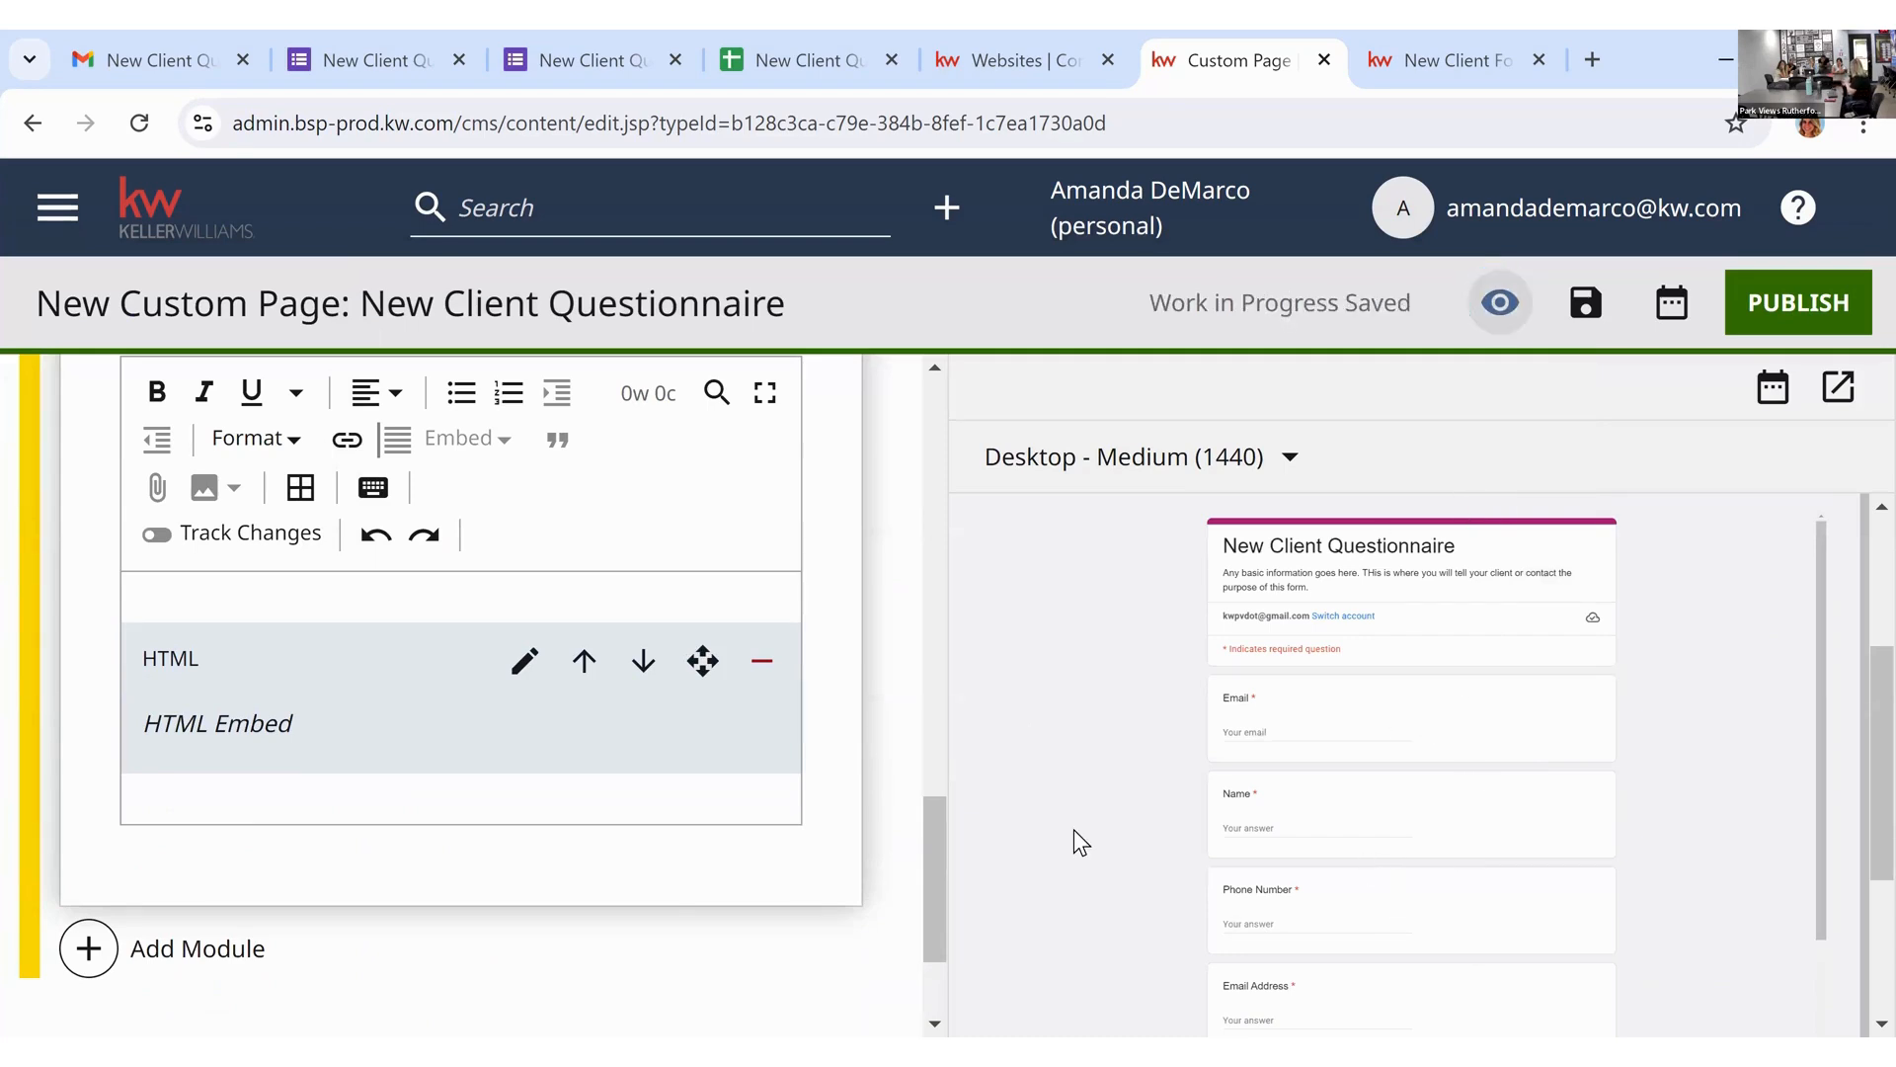
scroll(1075, 828, up, 3)
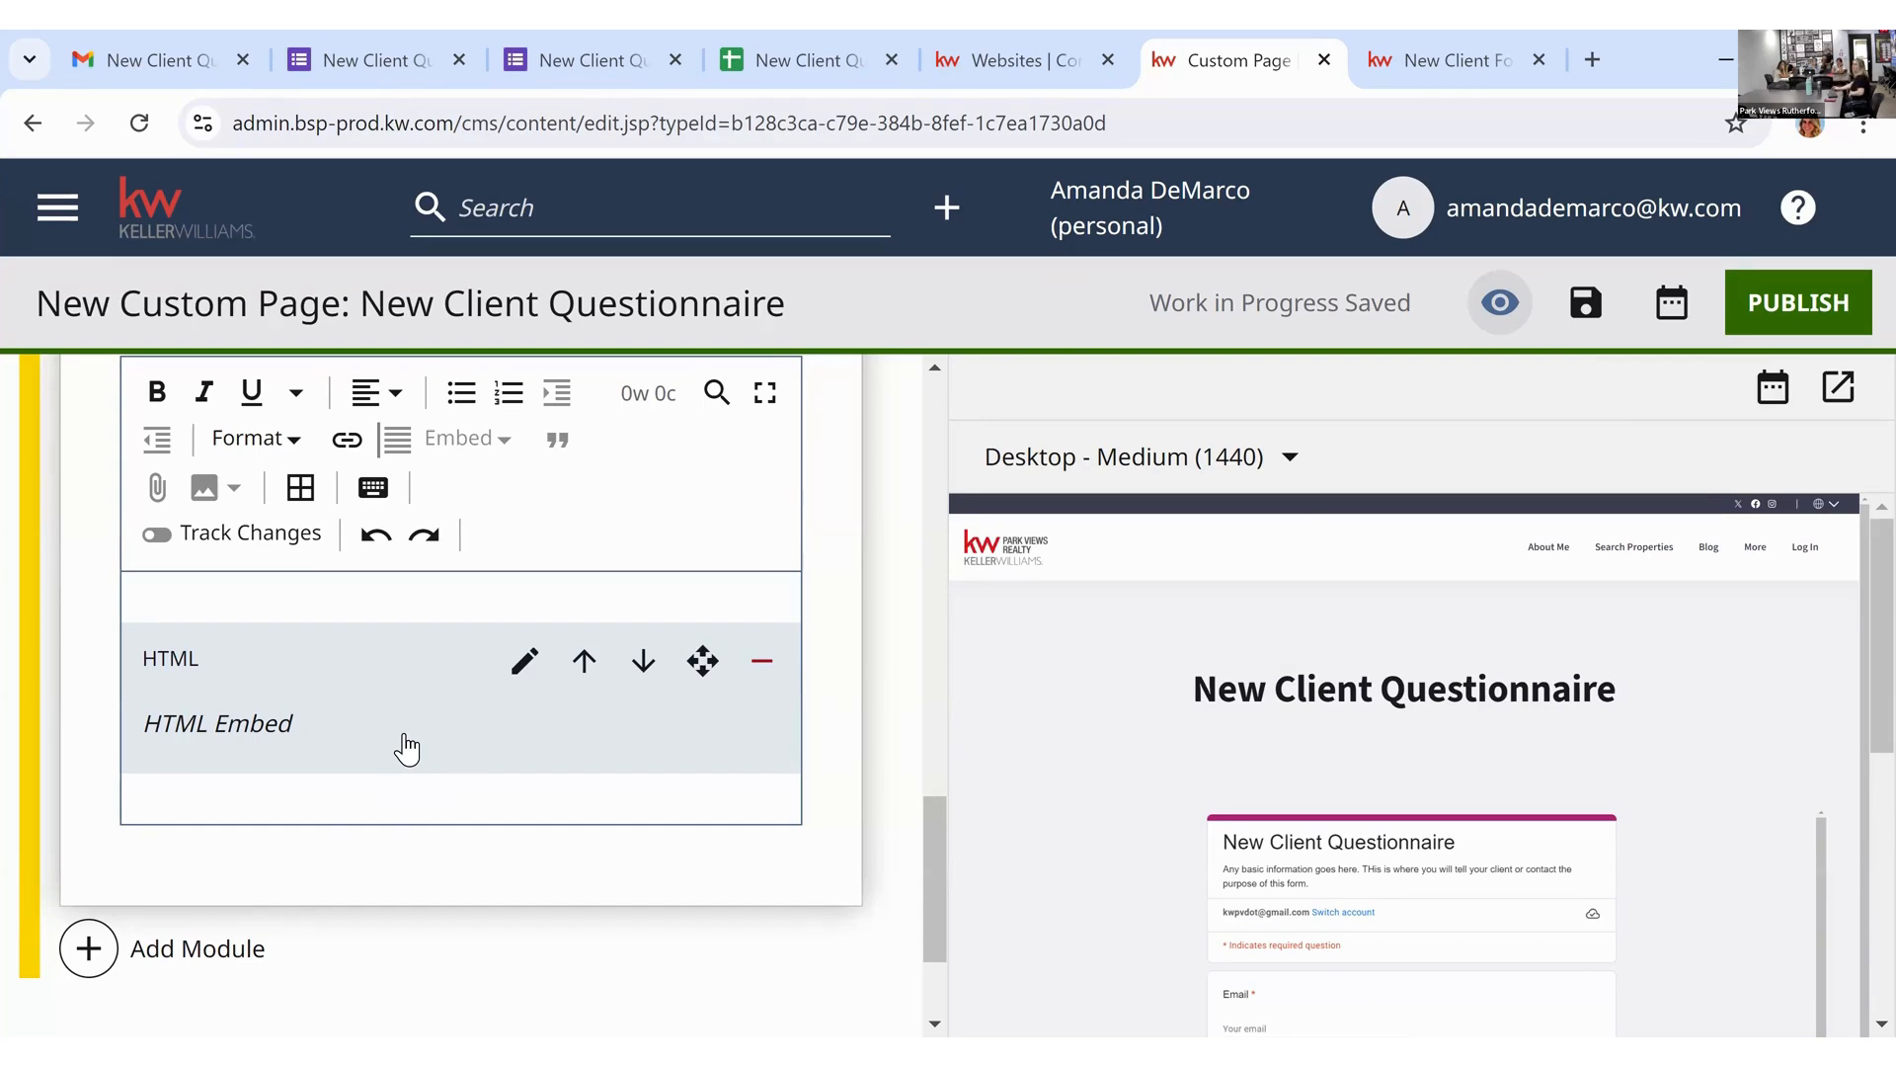
click(416, 61)
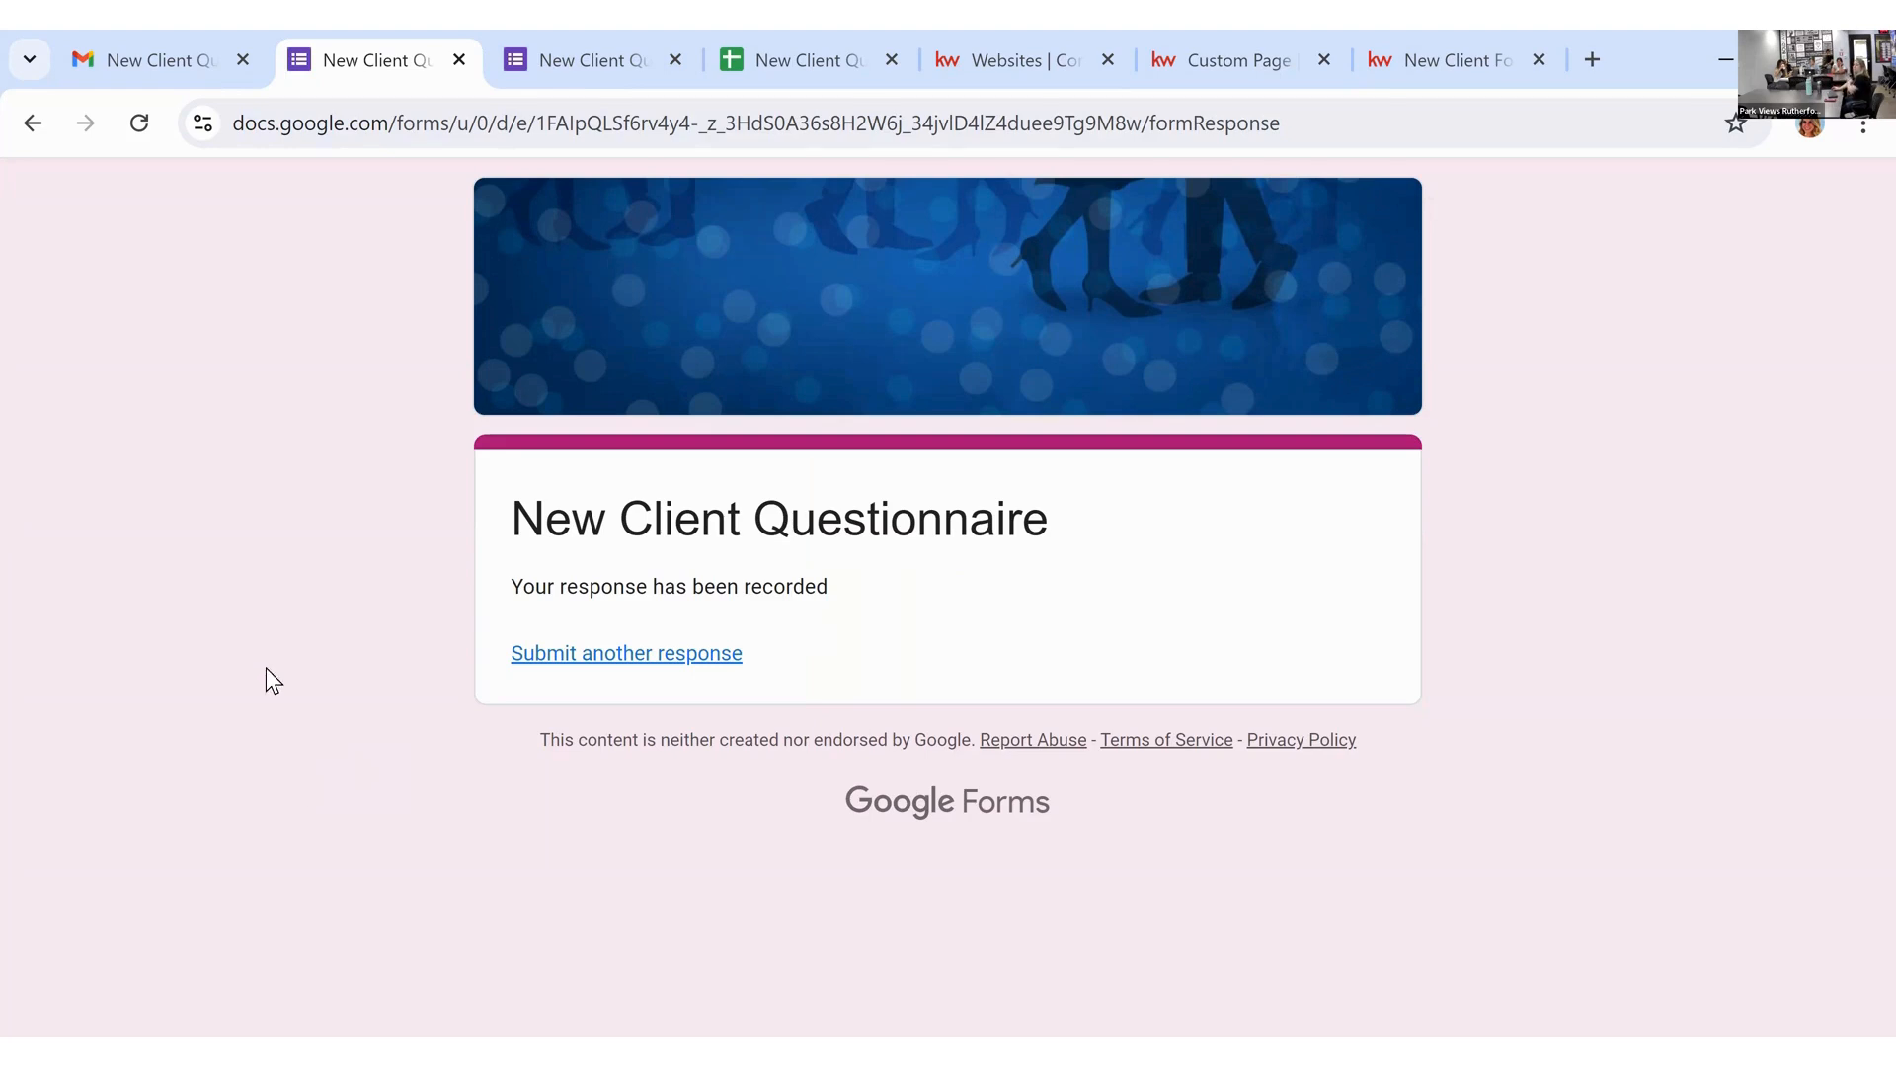
click(1247, 57)
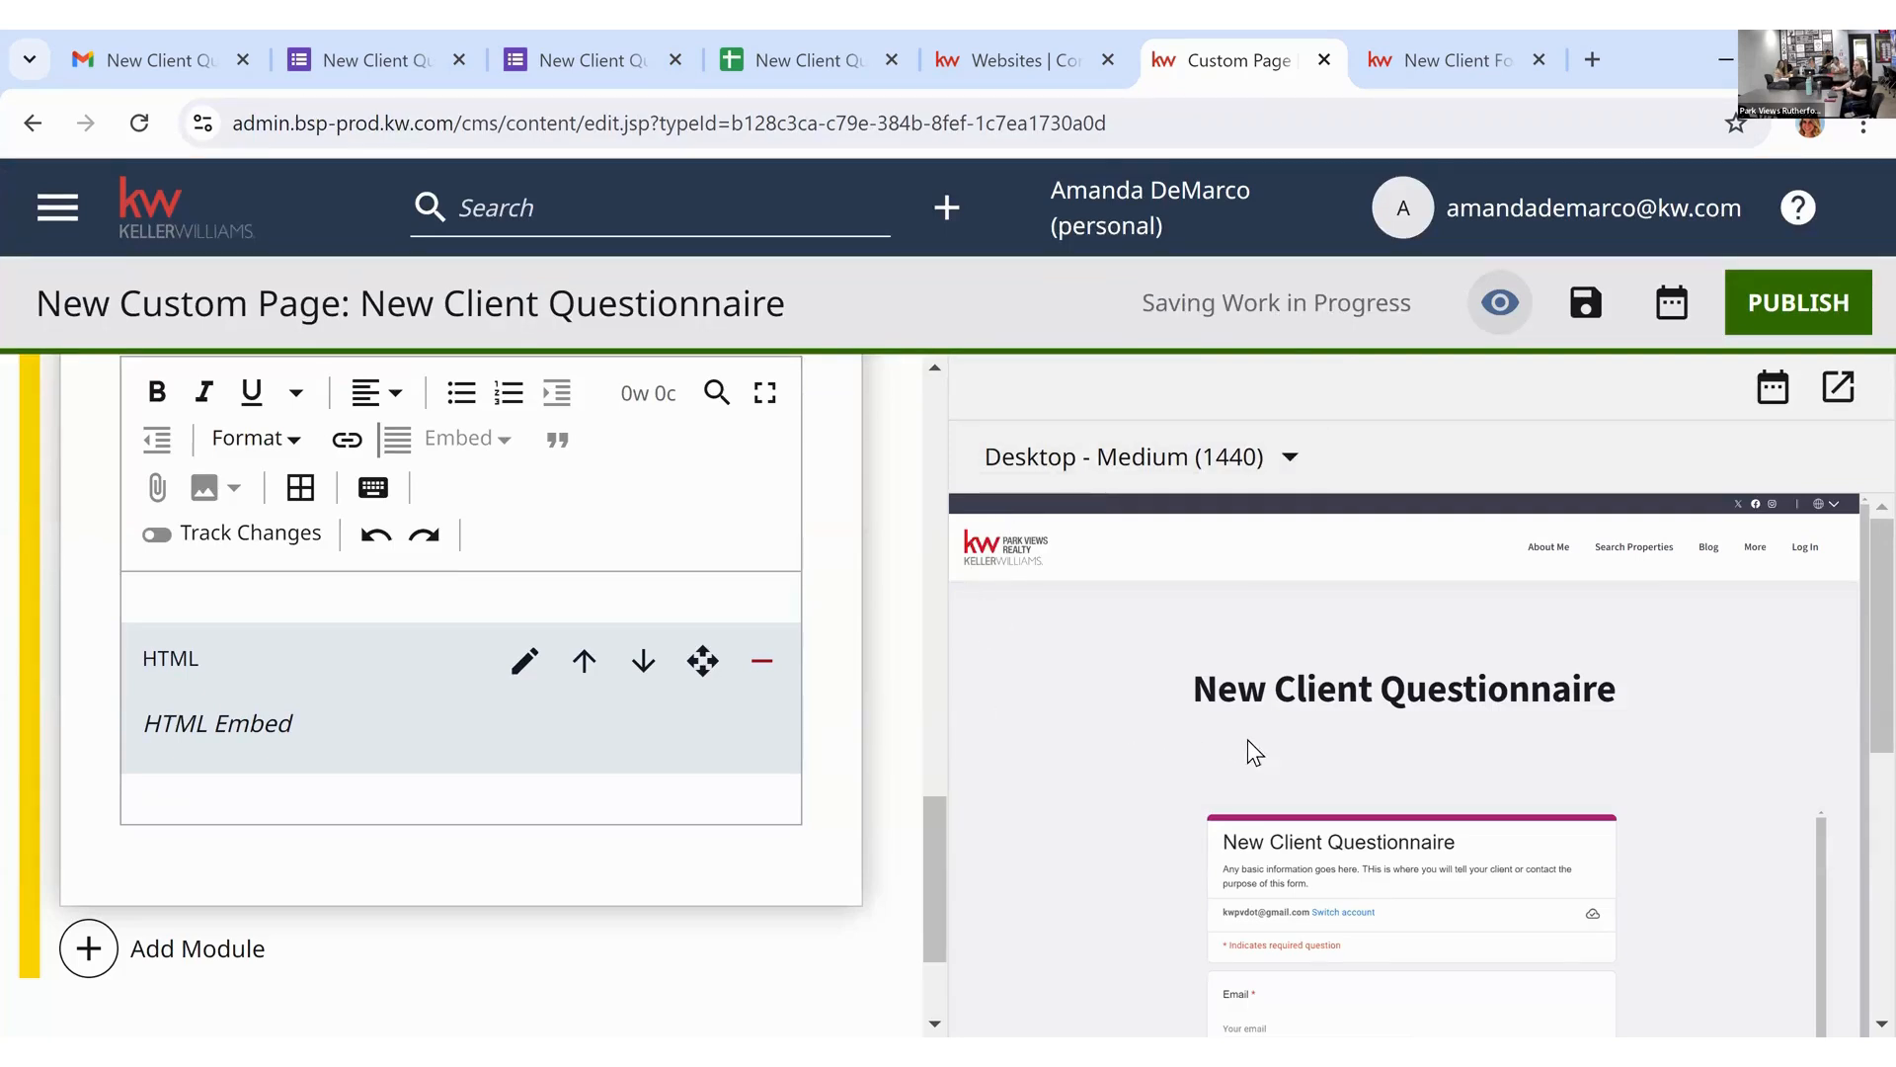
Step: Set the Page Header option from Page Heading to None
scroll(831, 781, up, 8)
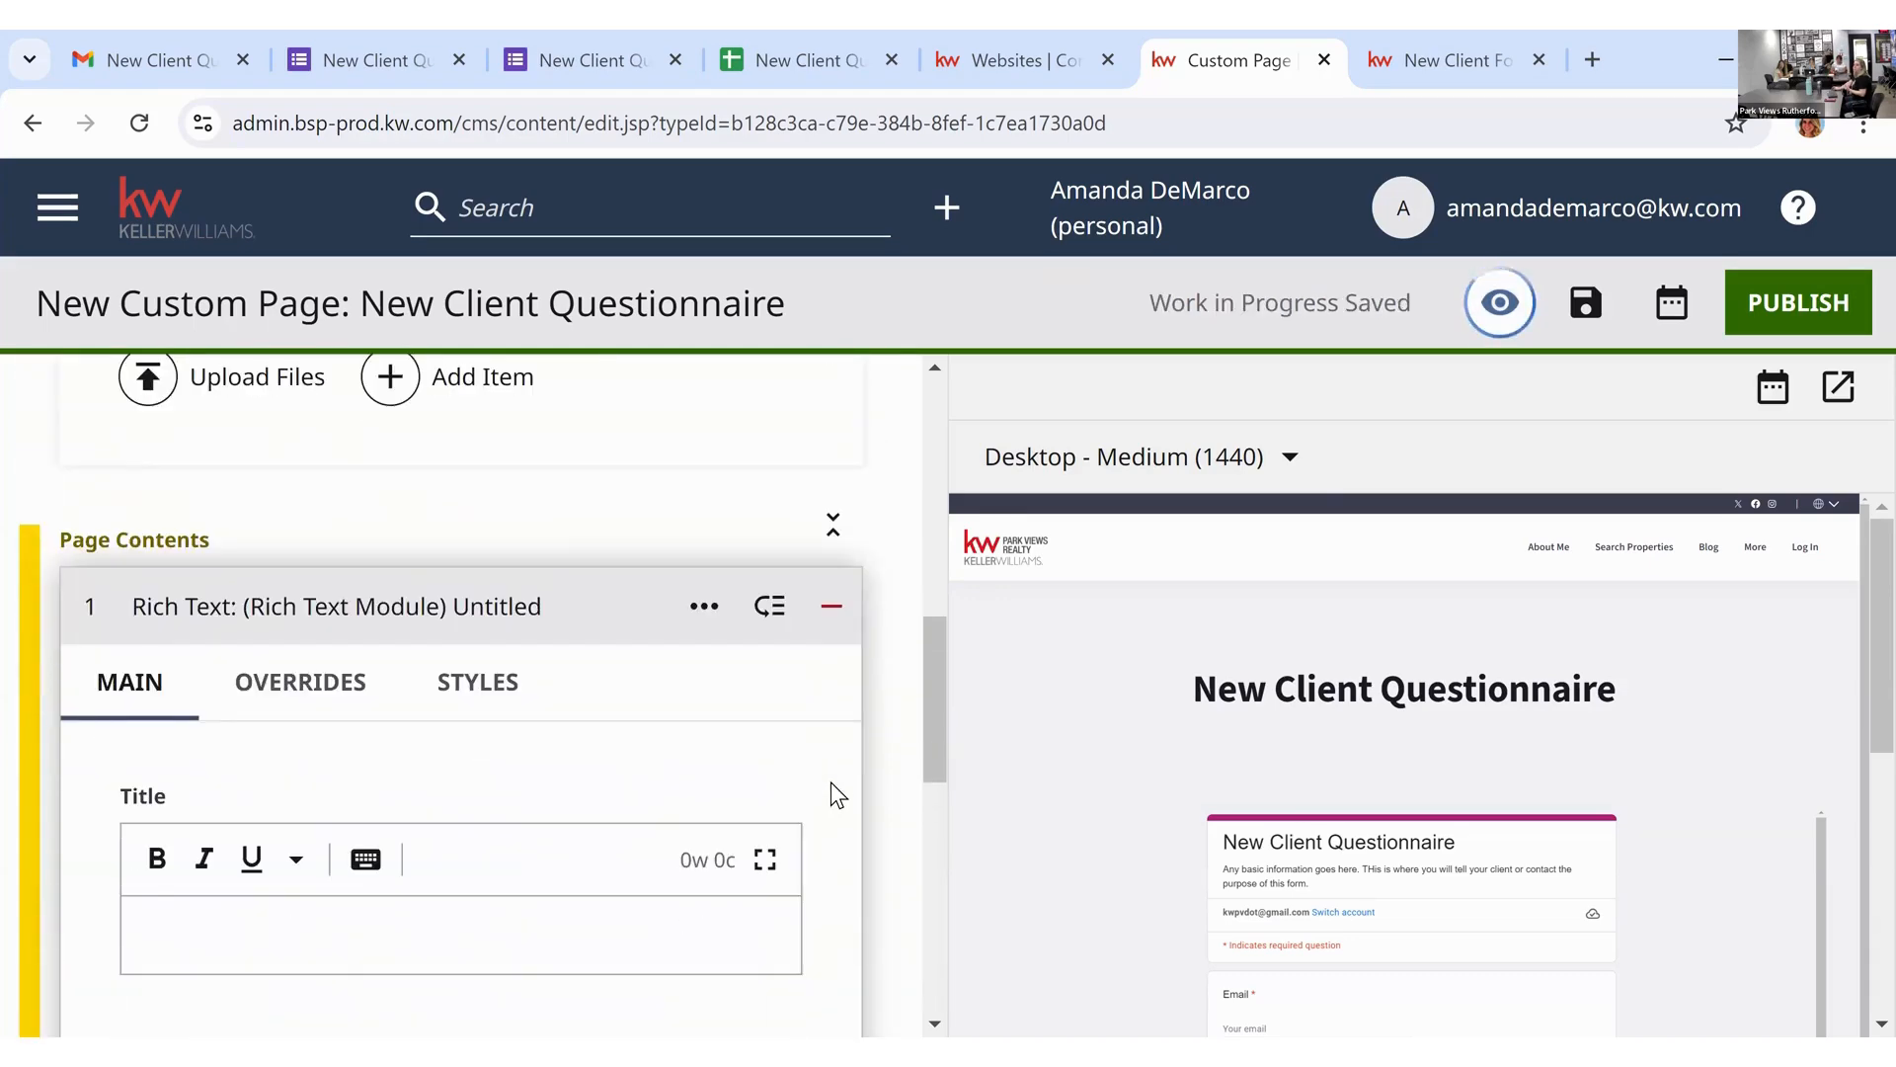
scroll(831, 782, up, 5)
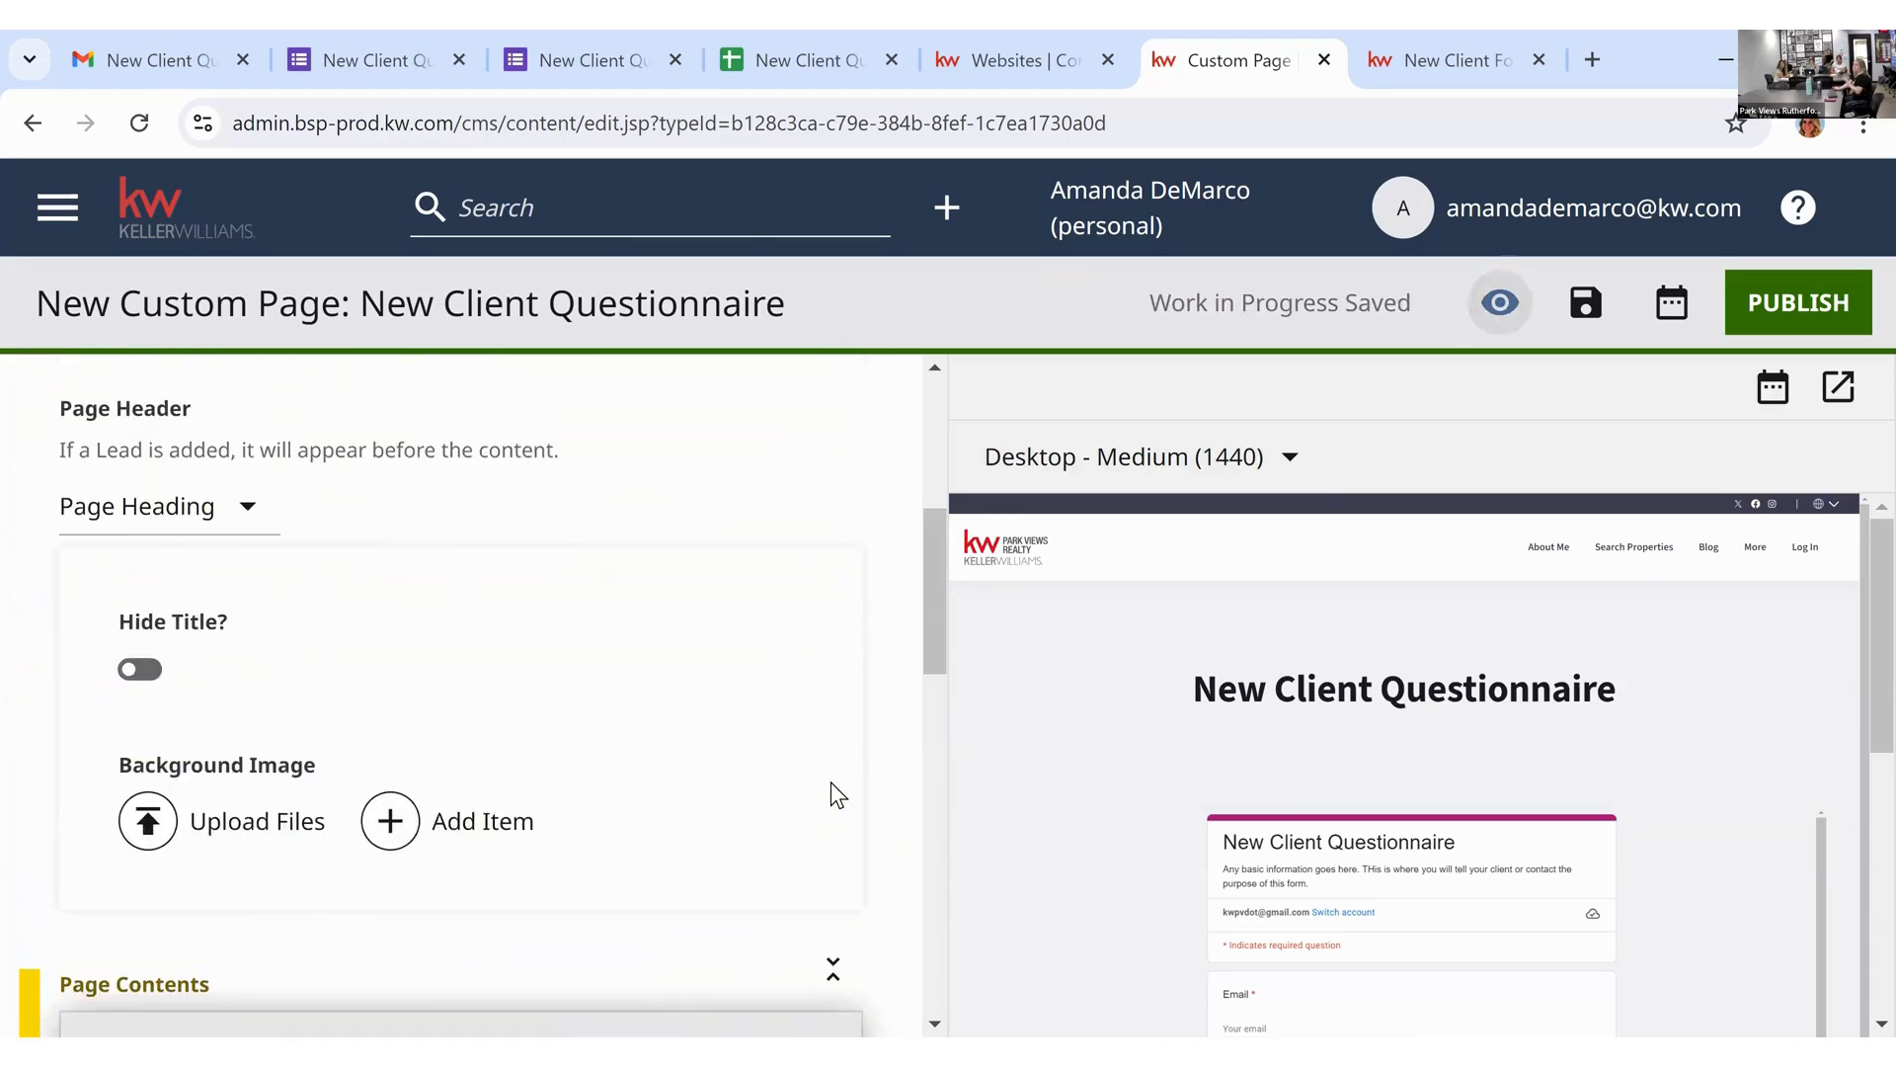
scroll(832, 782, up, 5)
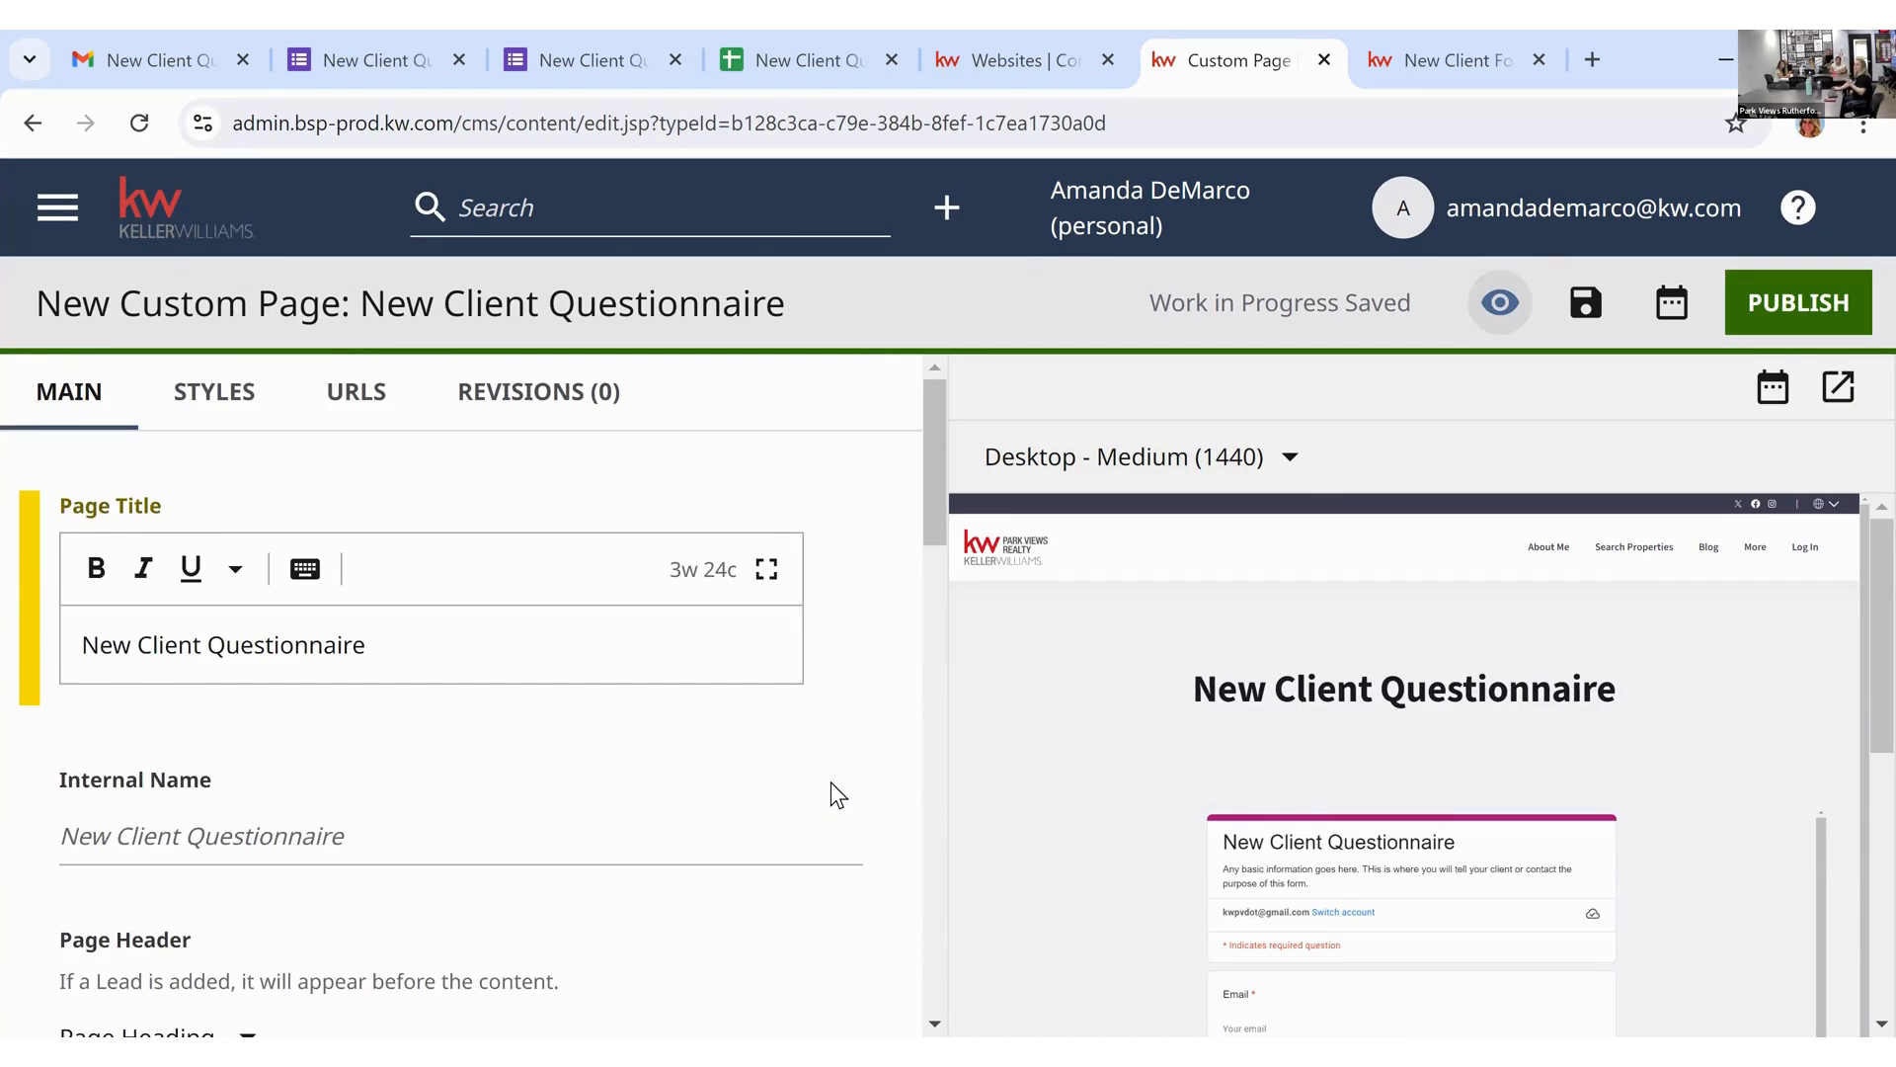
scroll(832, 782, down, 3)
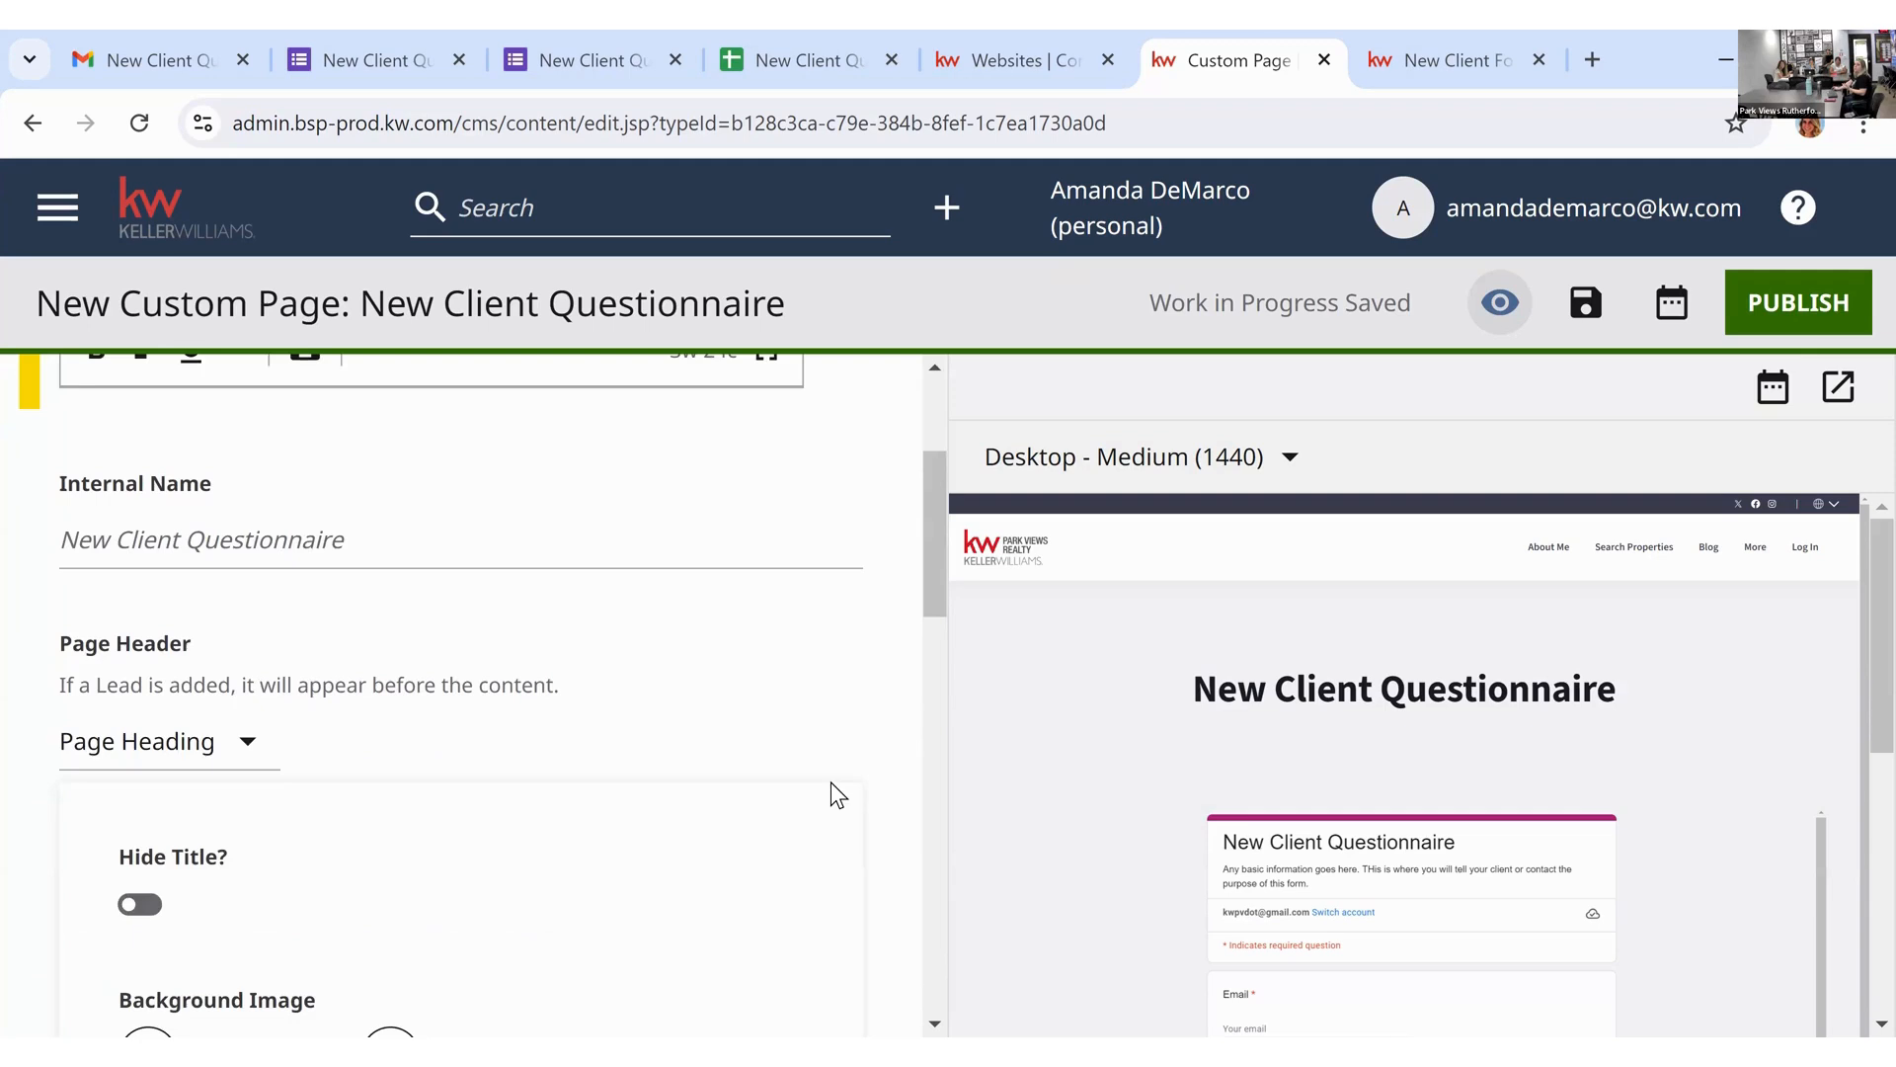
scroll(632, 593, up, 3)
scroll(346, 701, down, 4)
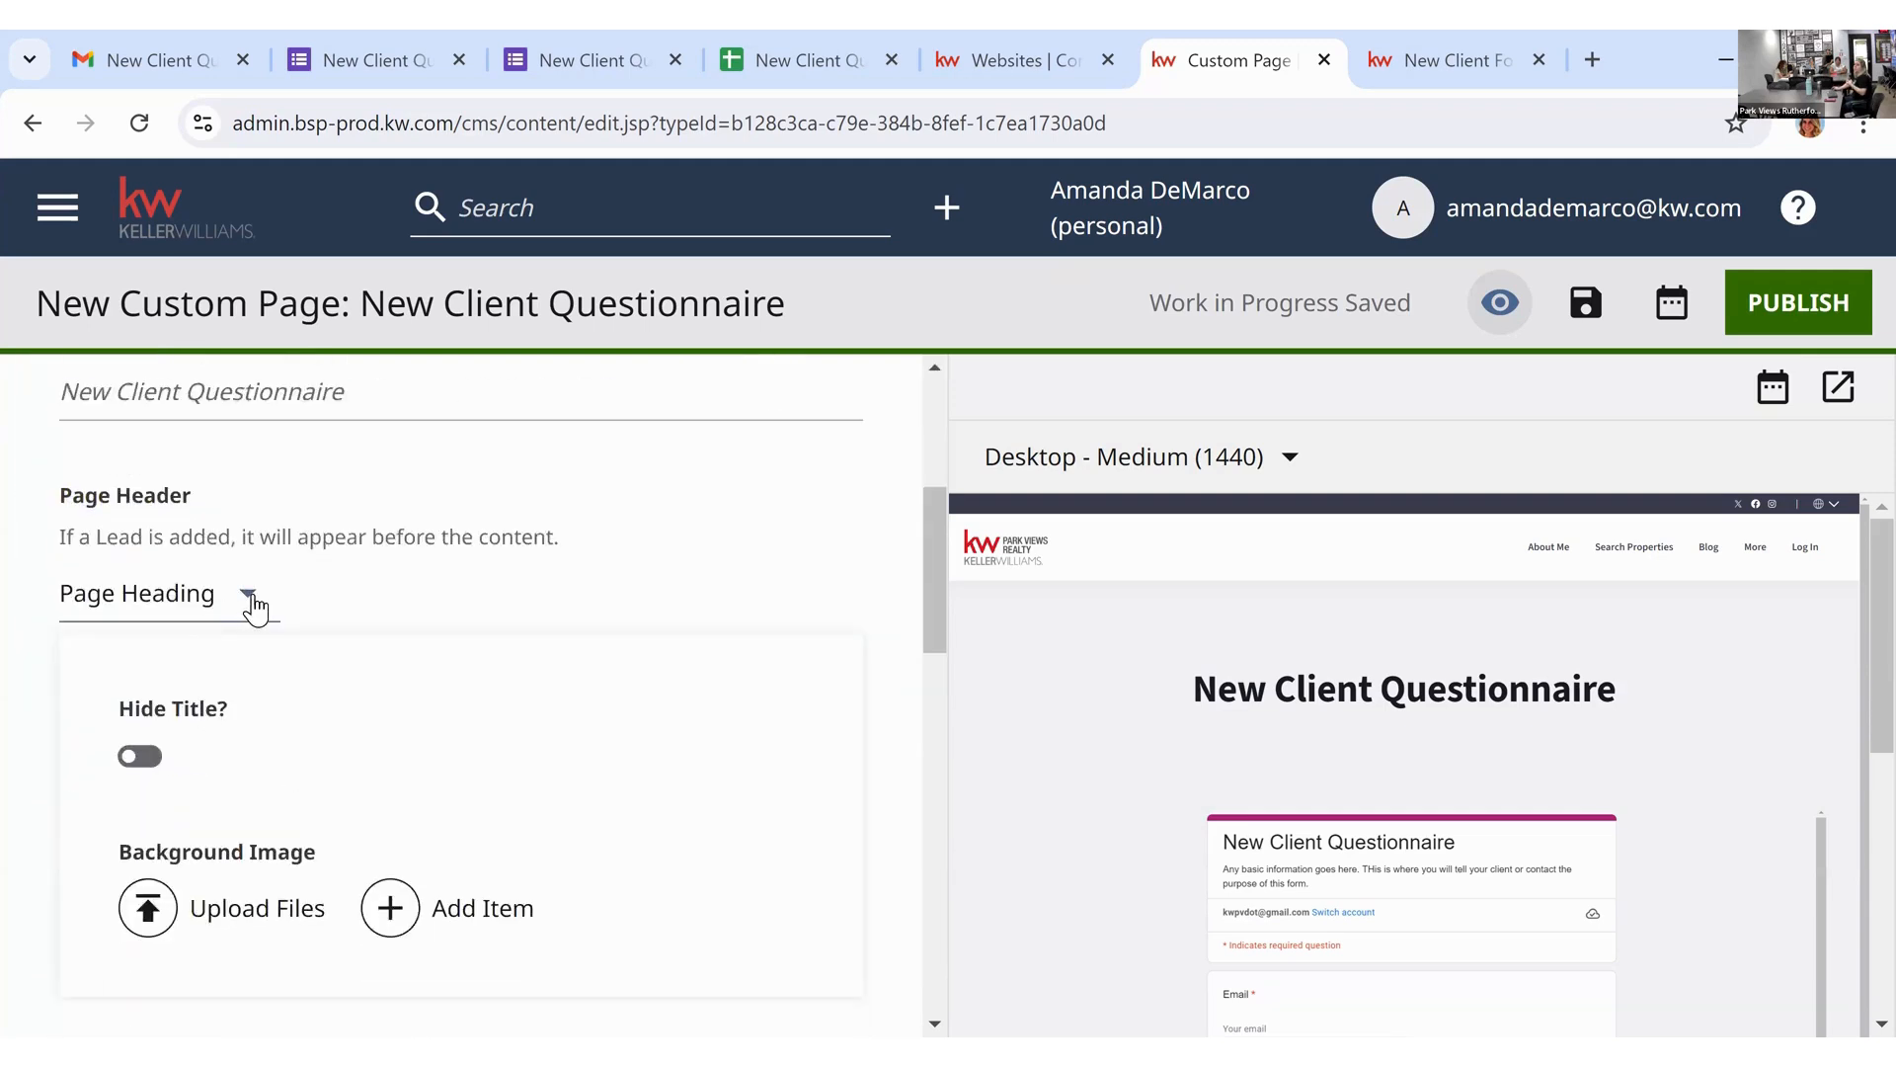
click(249, 601)
click(221, 733)
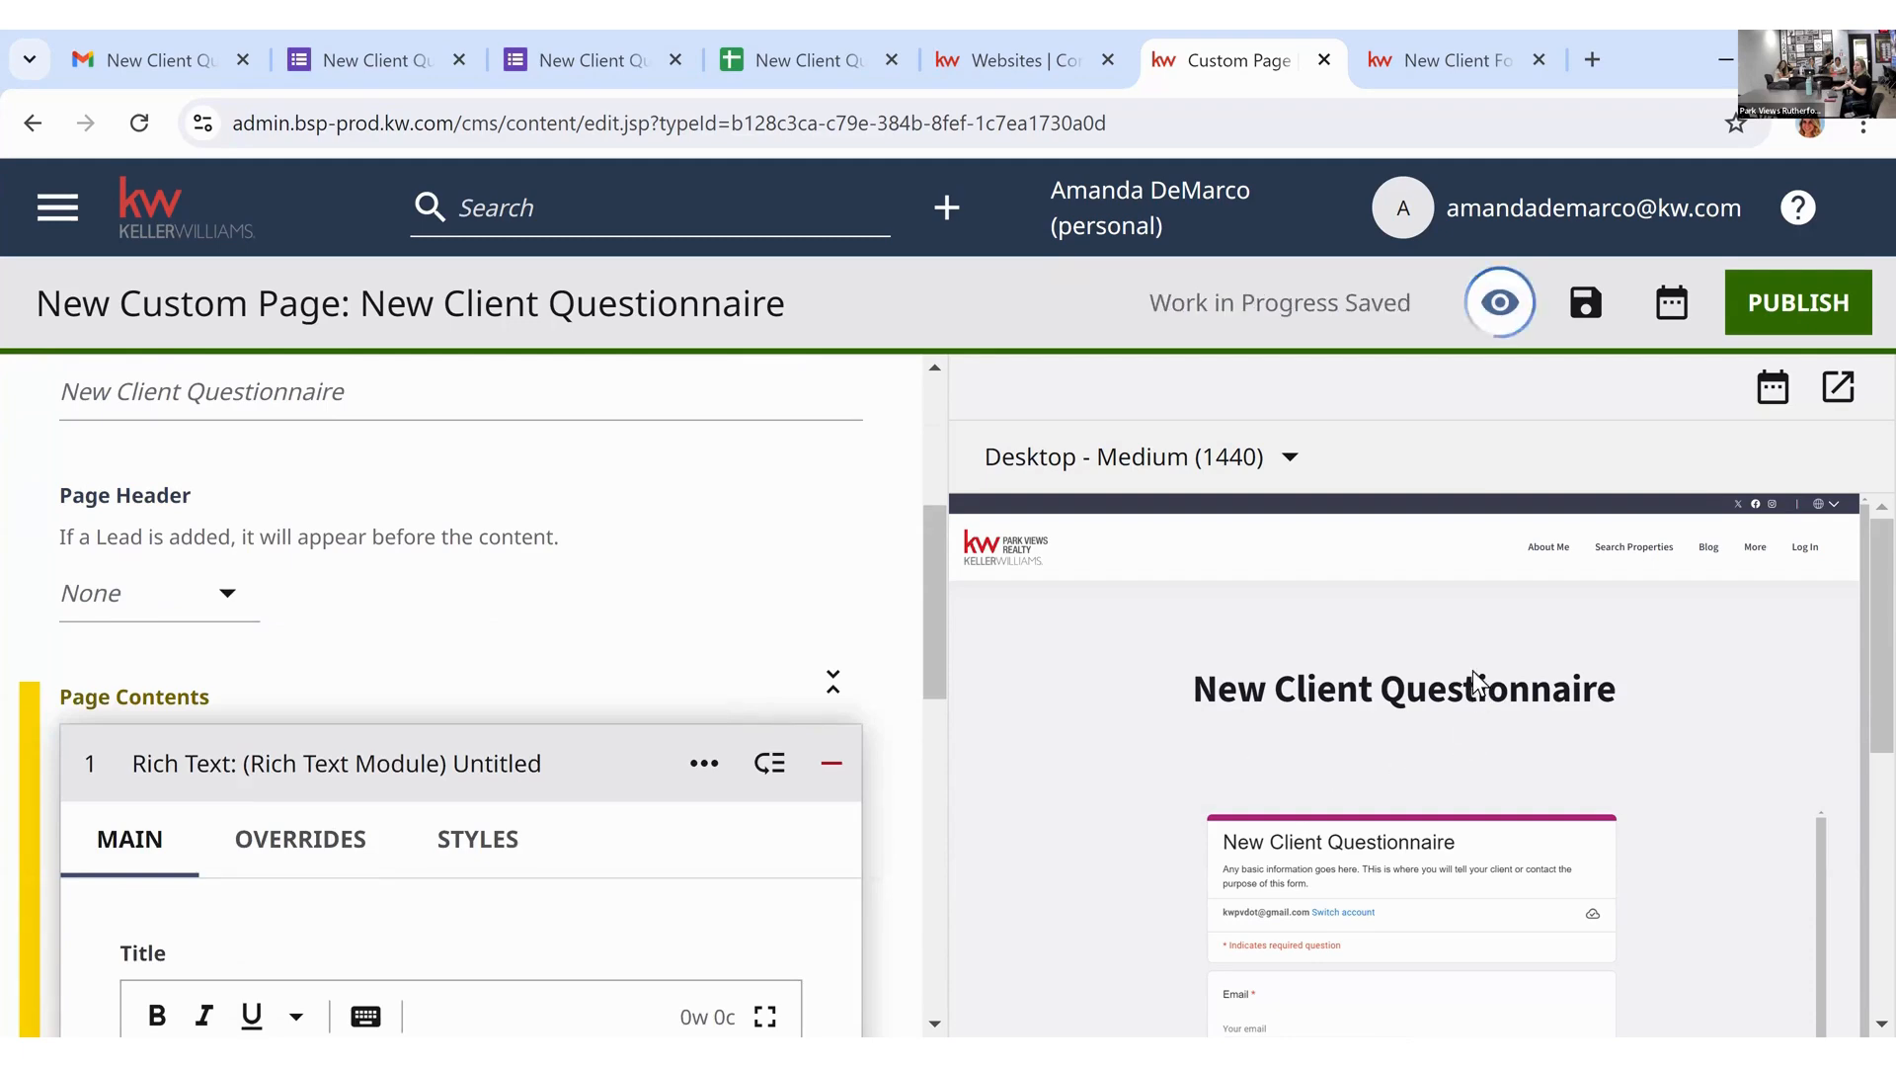
Step: Check the form in the preview and publish the custom page
scroll(1328, 768, down, 1)
scroll(1327, 768, down, 1)
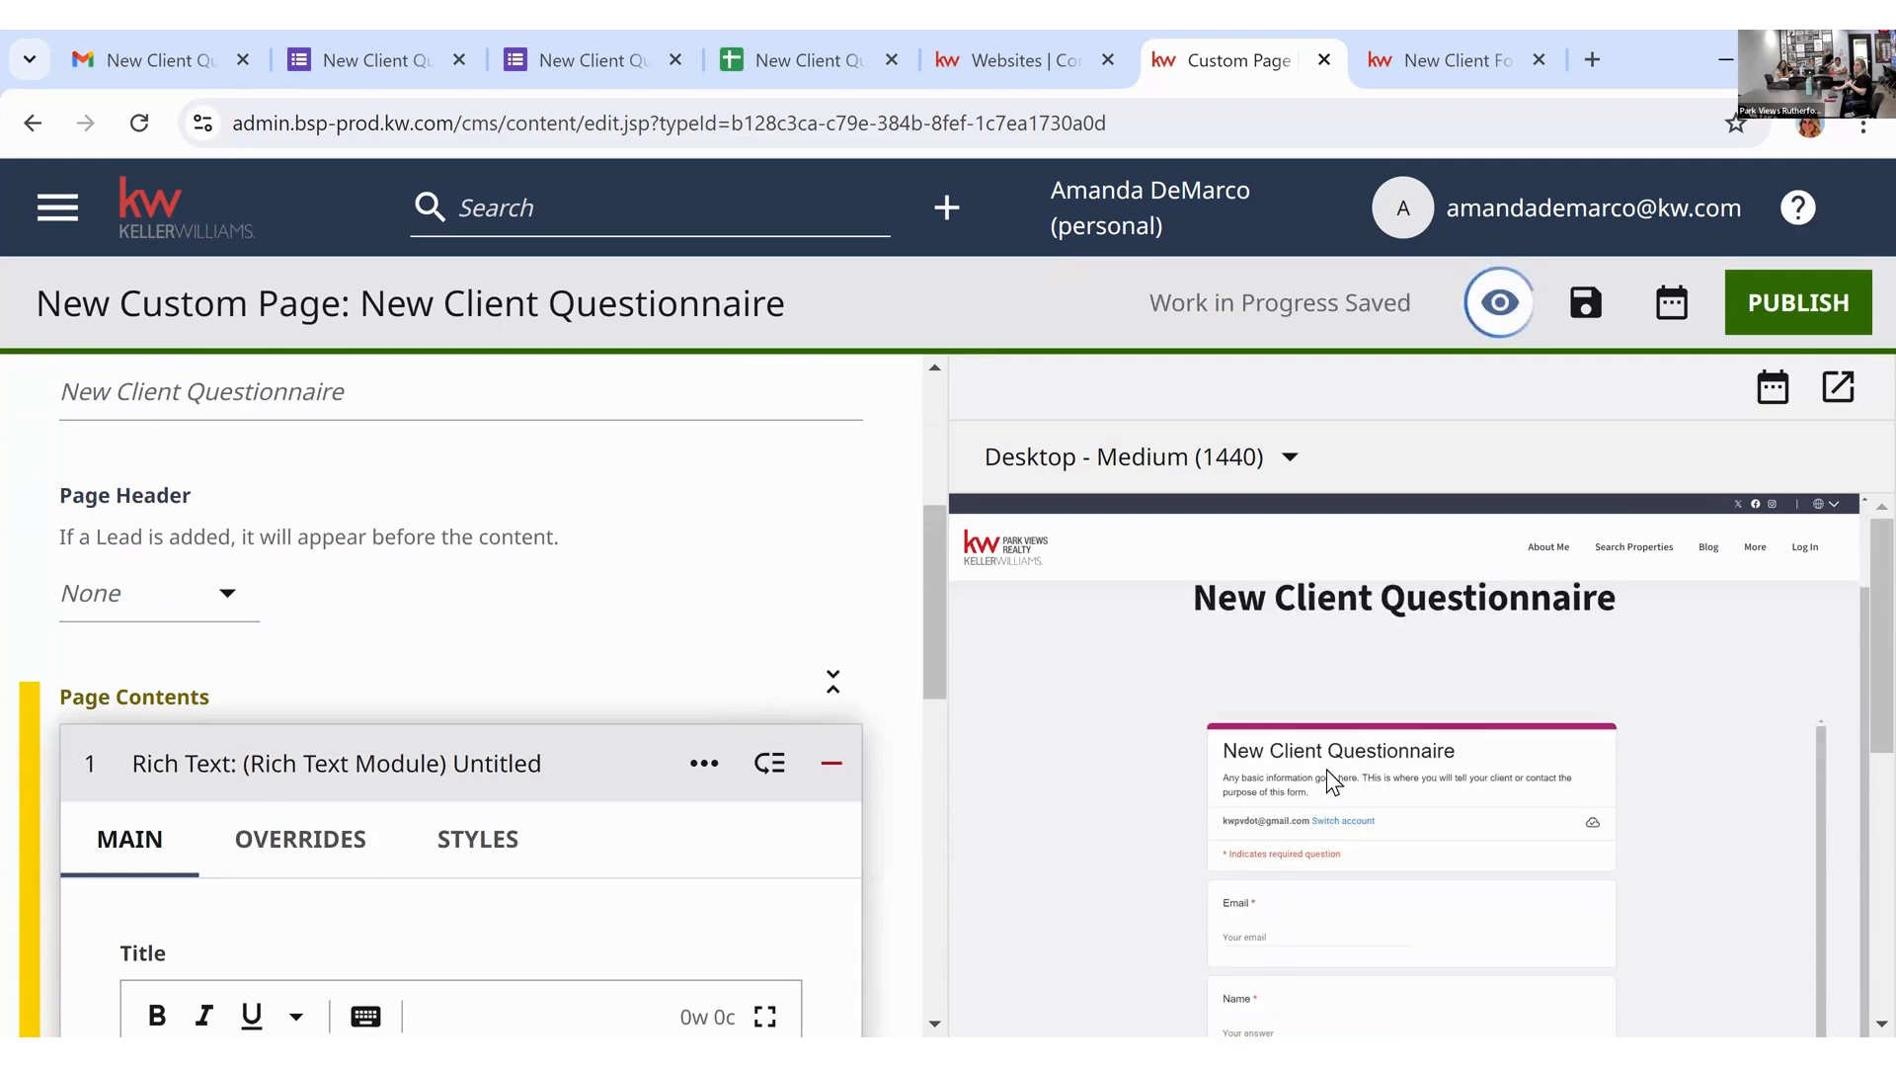
scroll(1327, 768, down, 4)
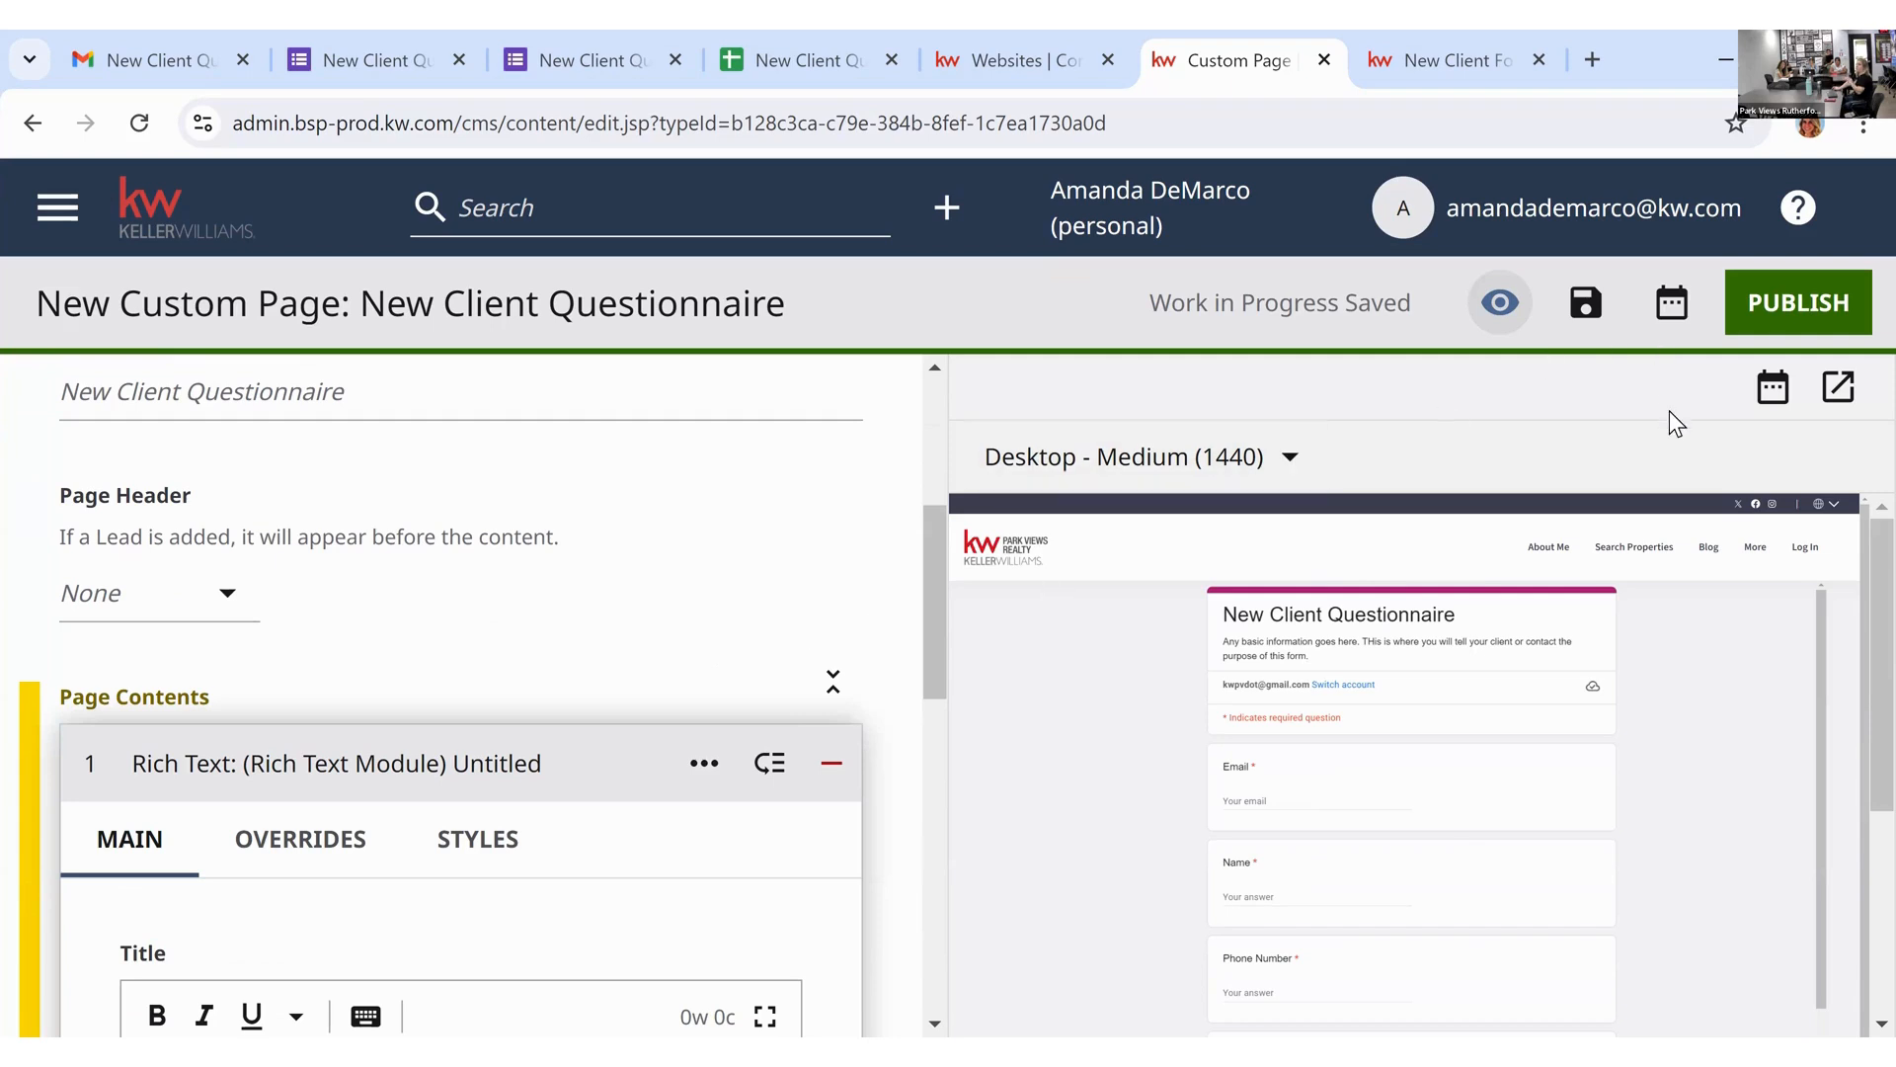
click(1843, 302)
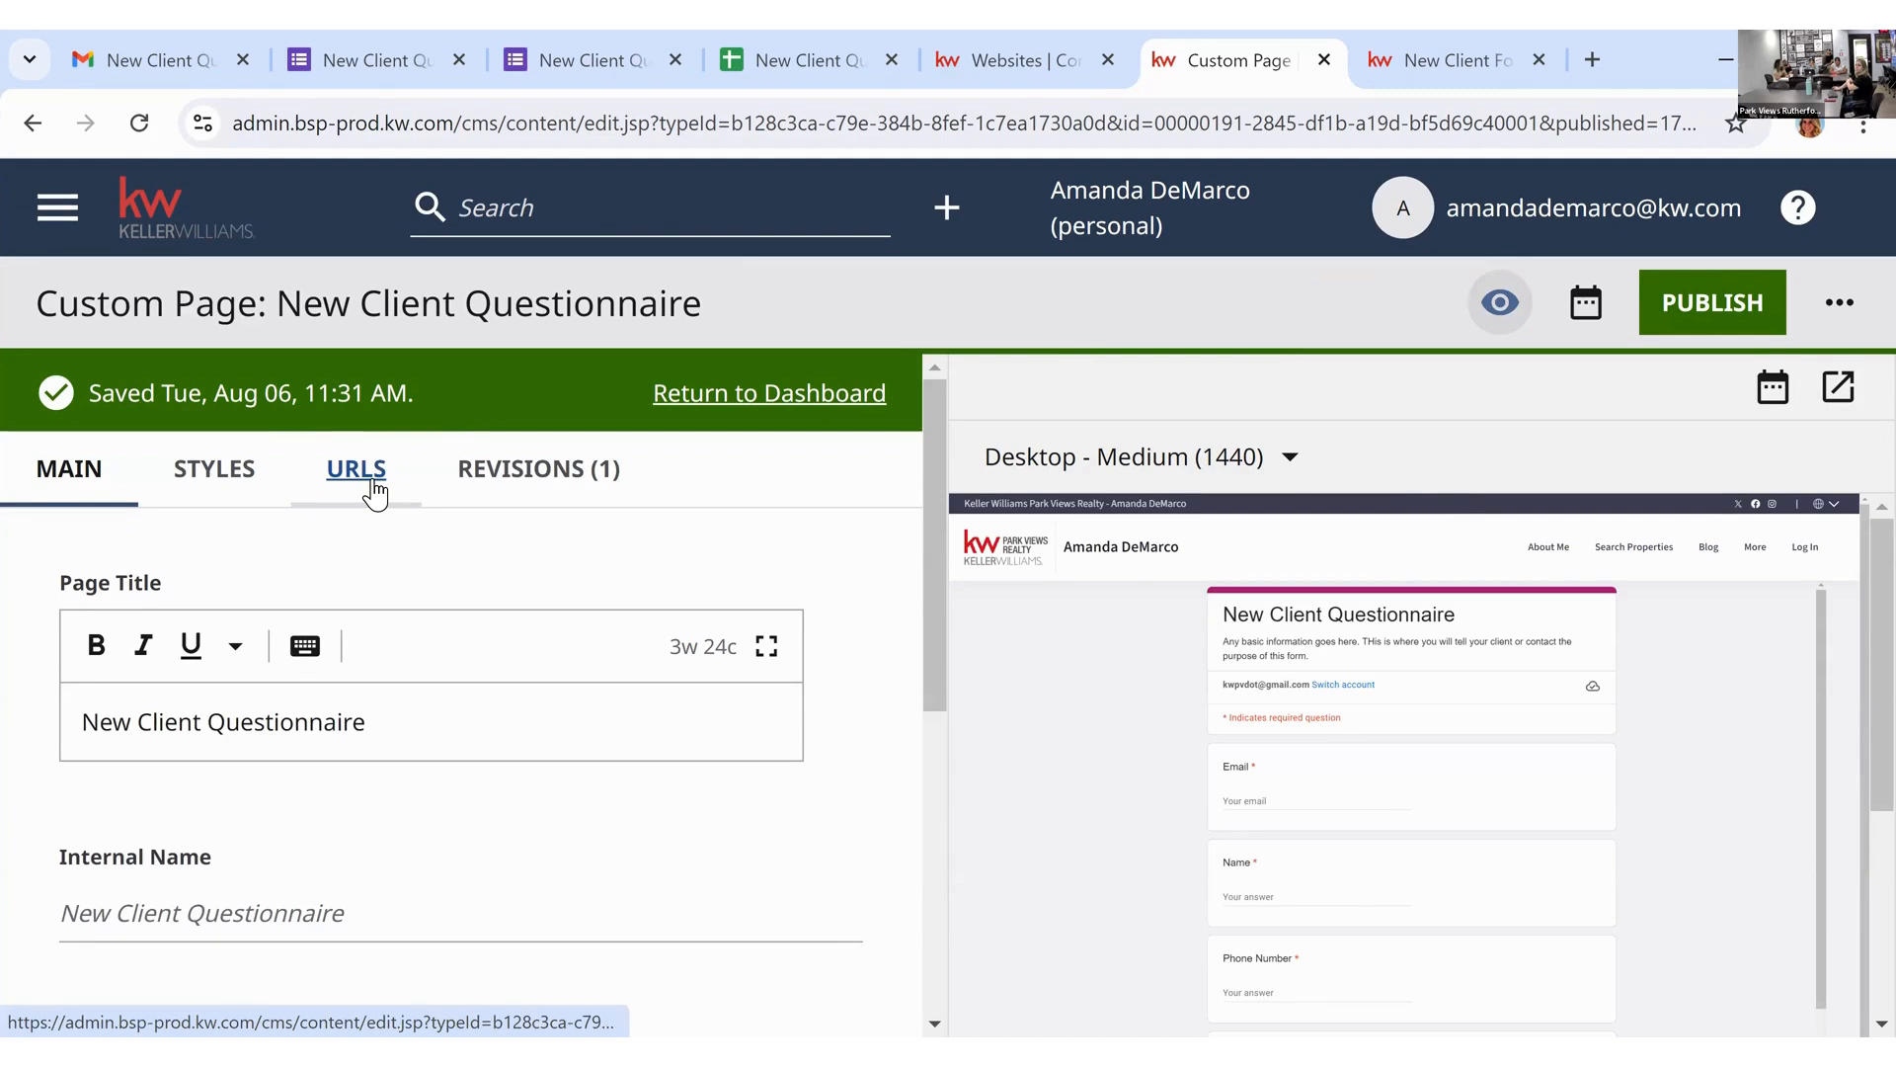
Step: Keep the page URL as the Permalink /new-client-questionnaire, then review Styles and return to Main
click(373, 492)
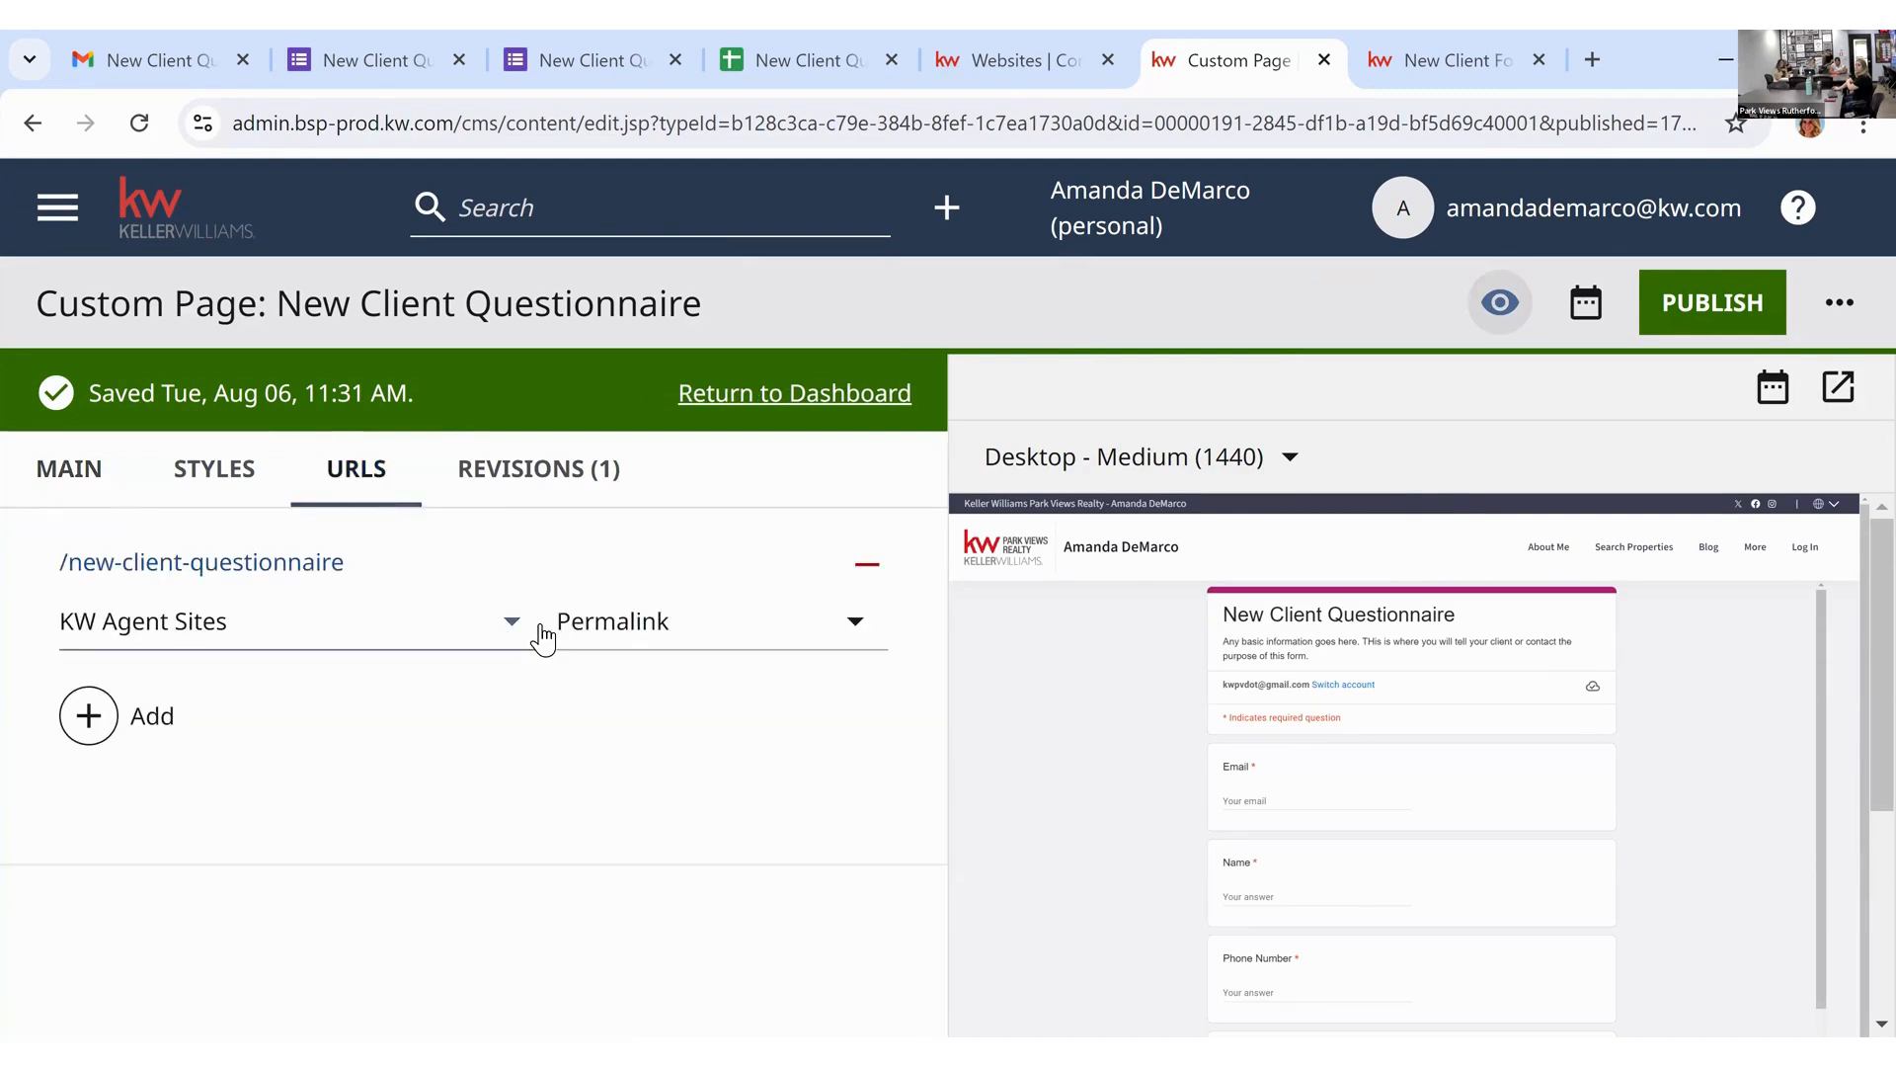
click(644, 622)
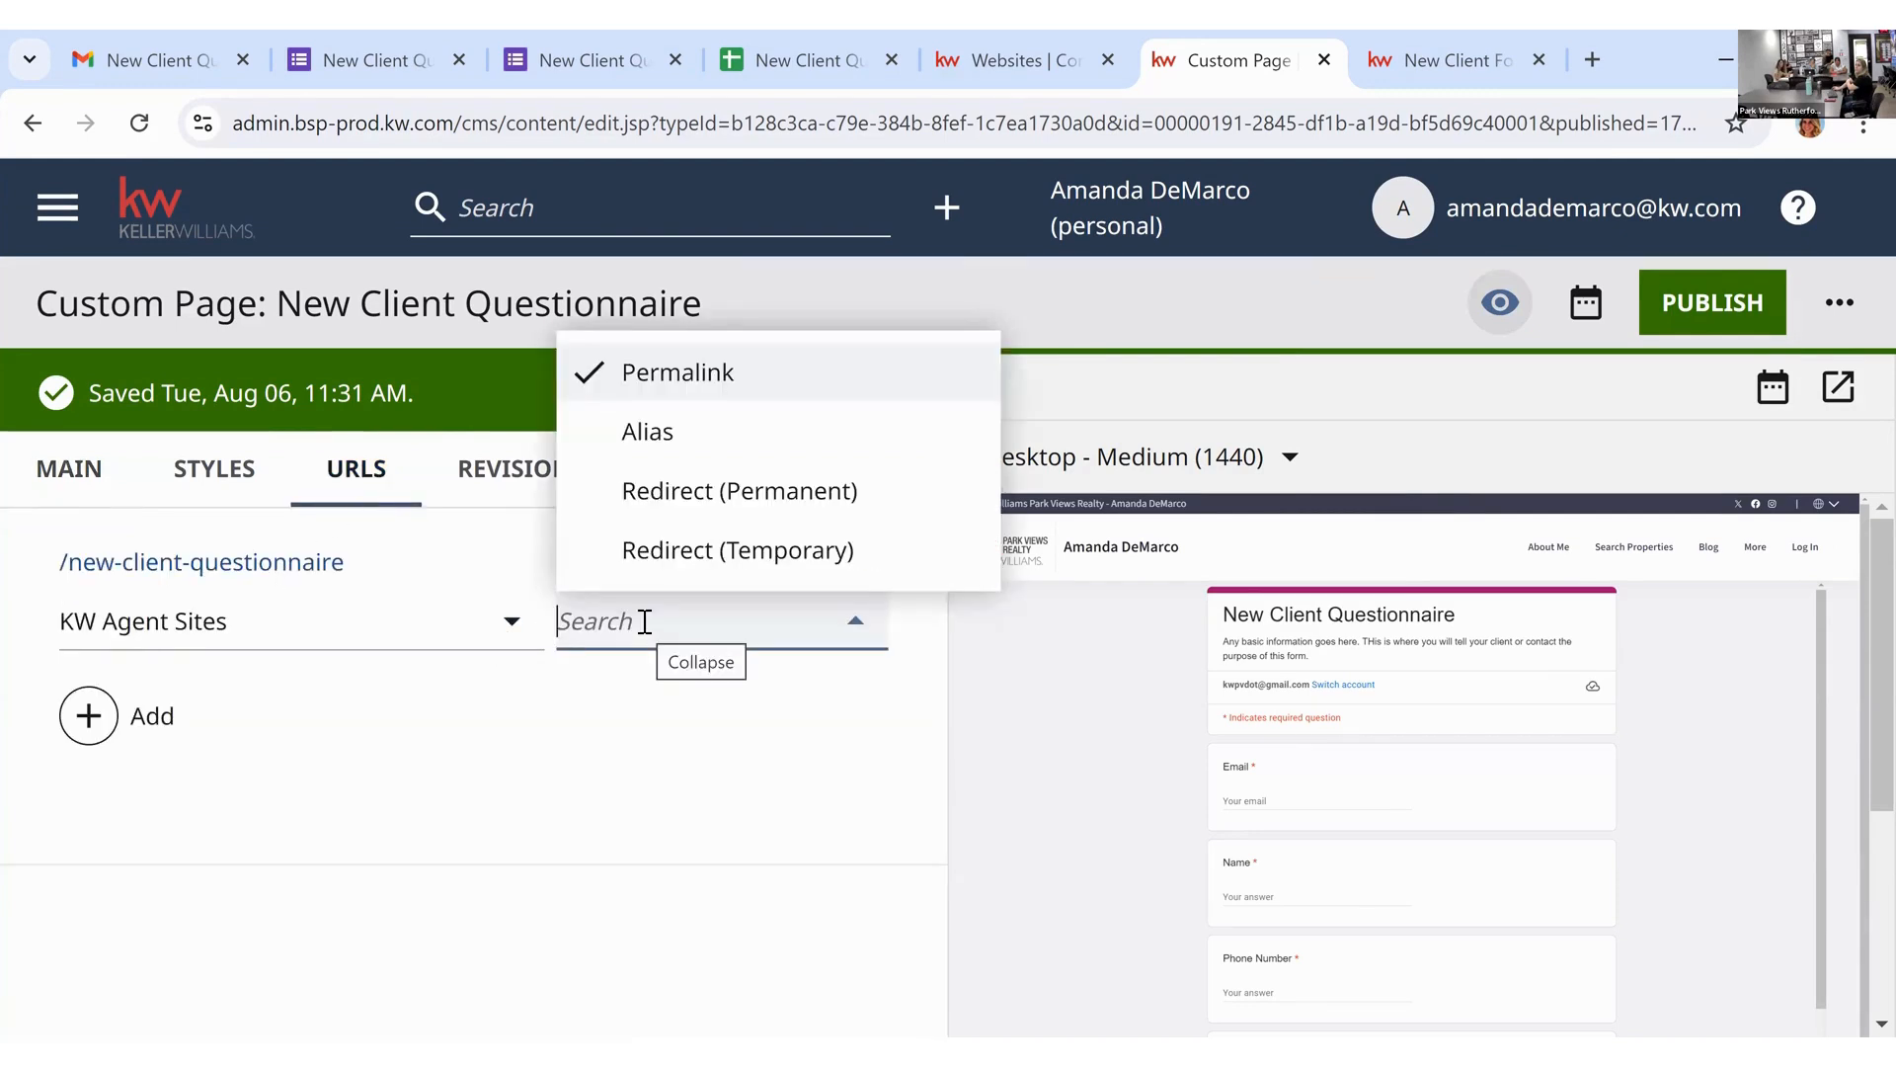
click(389, 626)
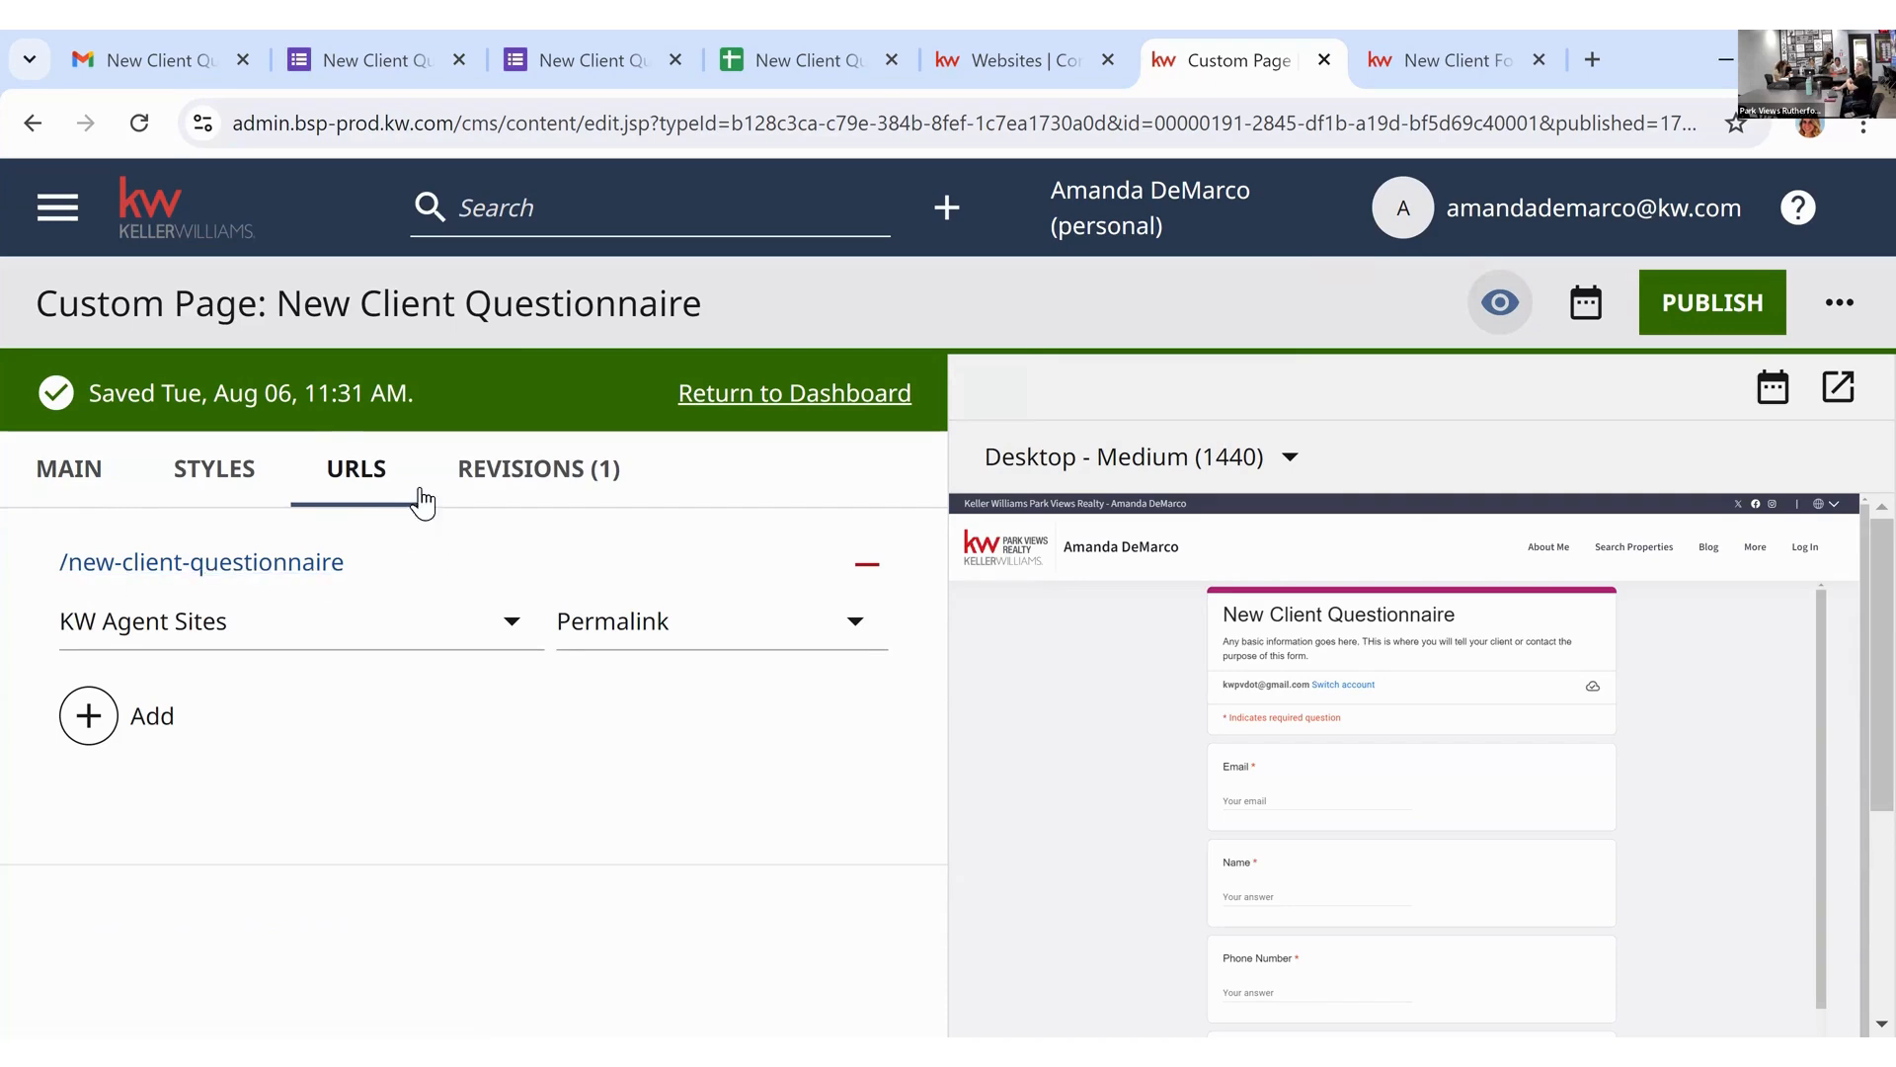
click(237, 471)
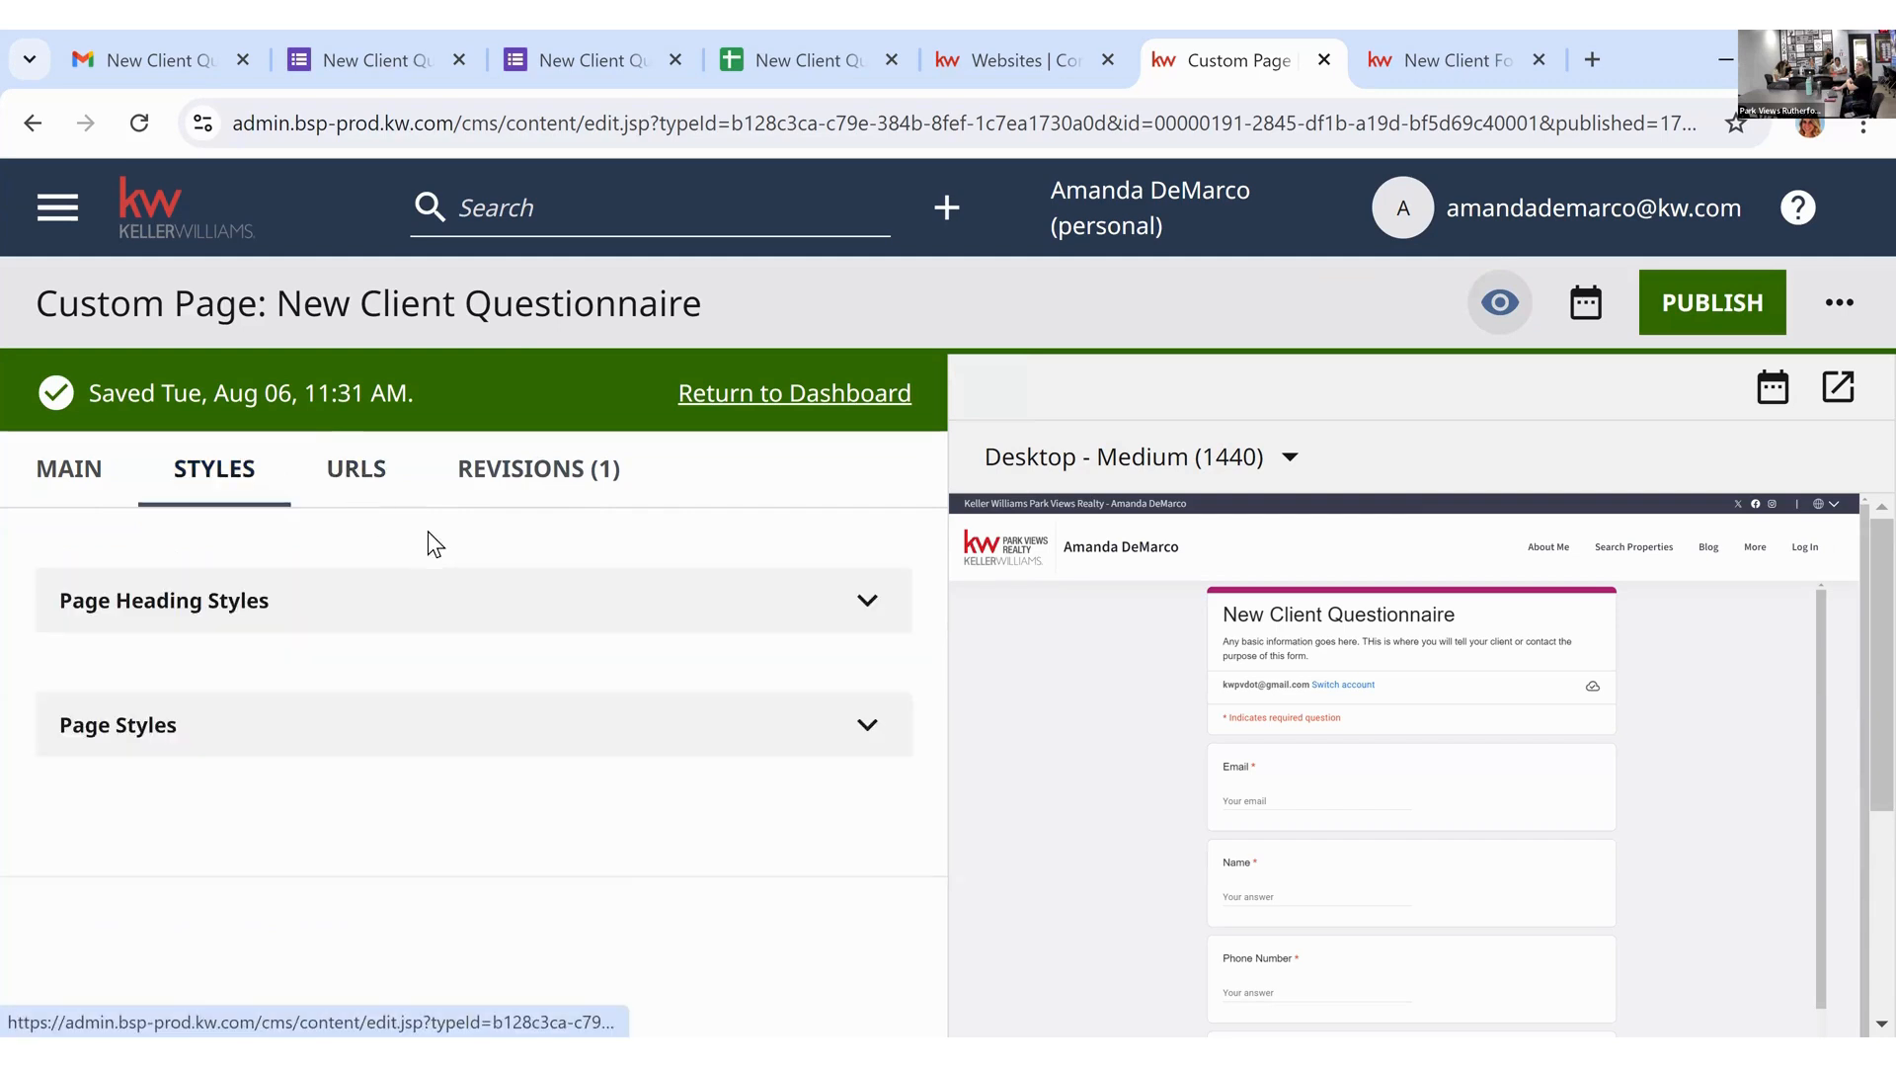
click(109, 494)
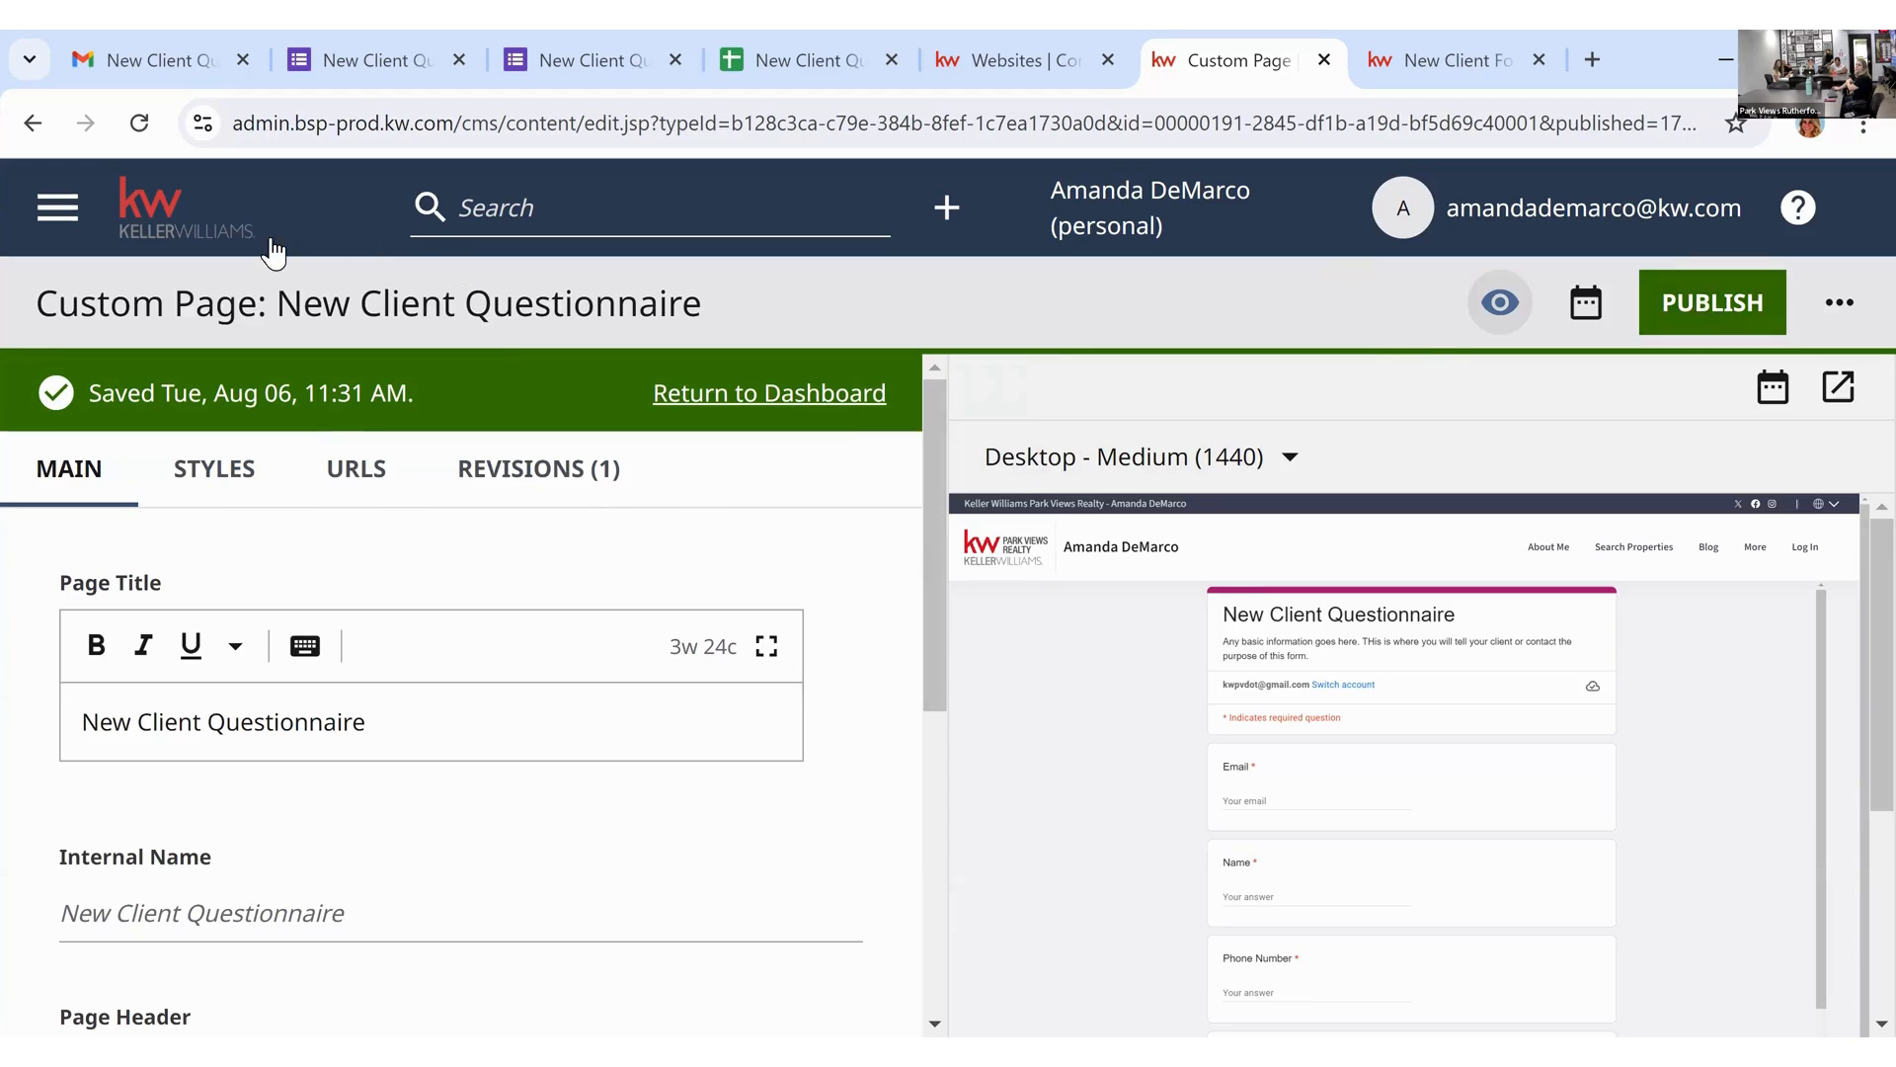
Step: Return to the dashboard, scroll its page list, and switch to the live 'New Client Form' tab
click(682, 393)
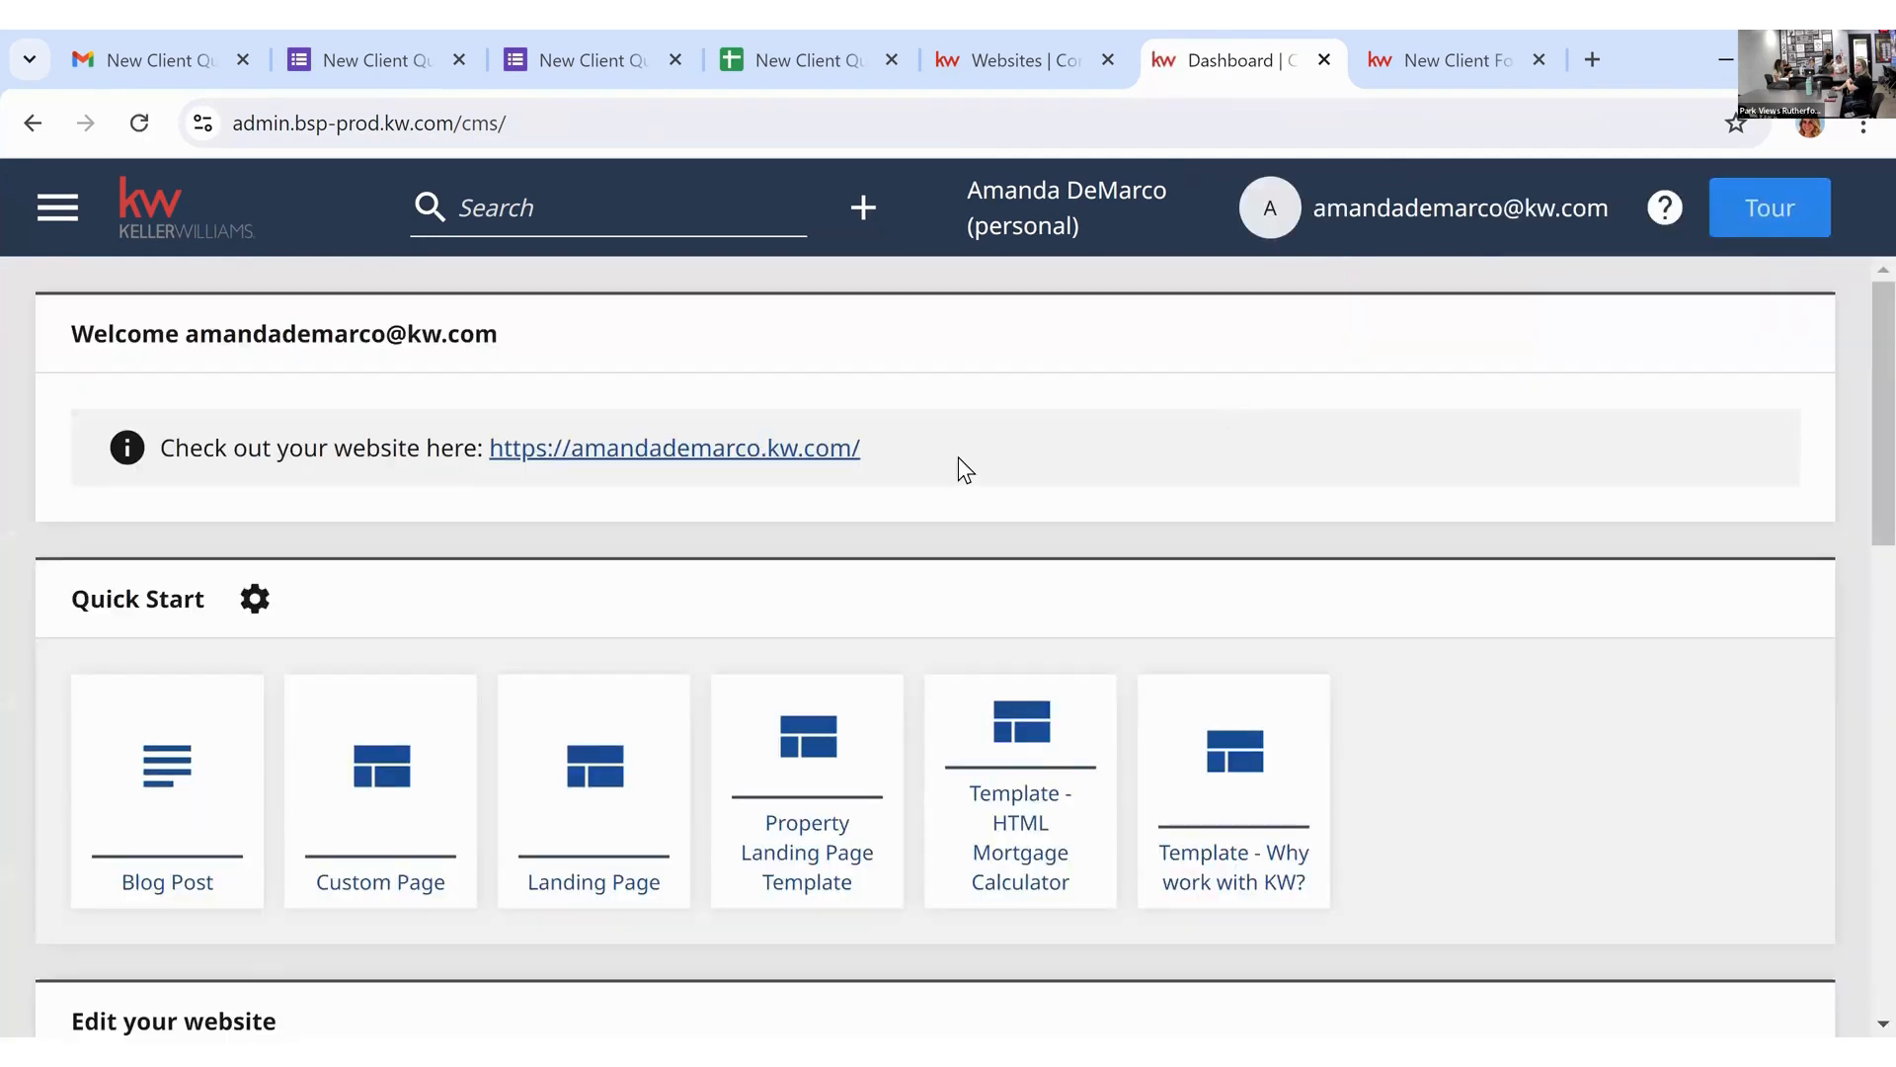
scroll(958, 463, down, 7)
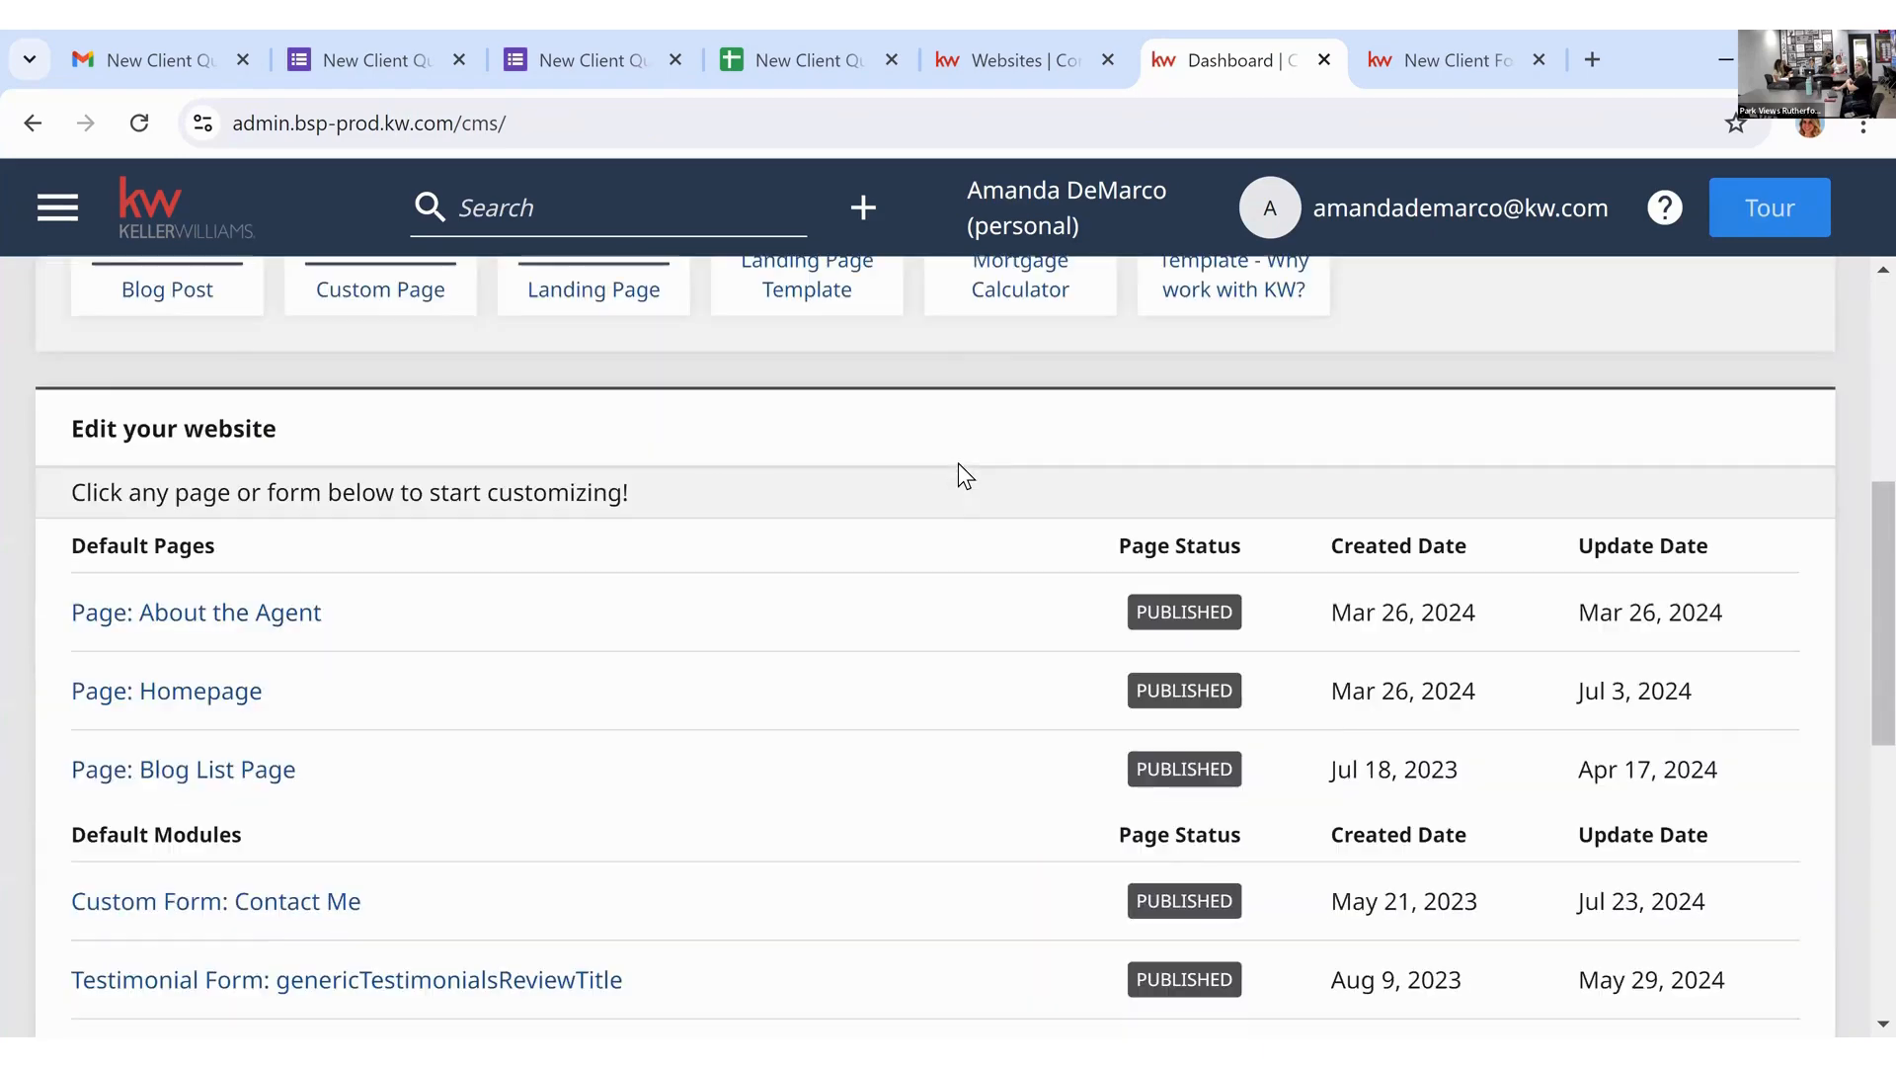
scroll(958, 462, down, 1)
scroll(958, 463, down, 1)
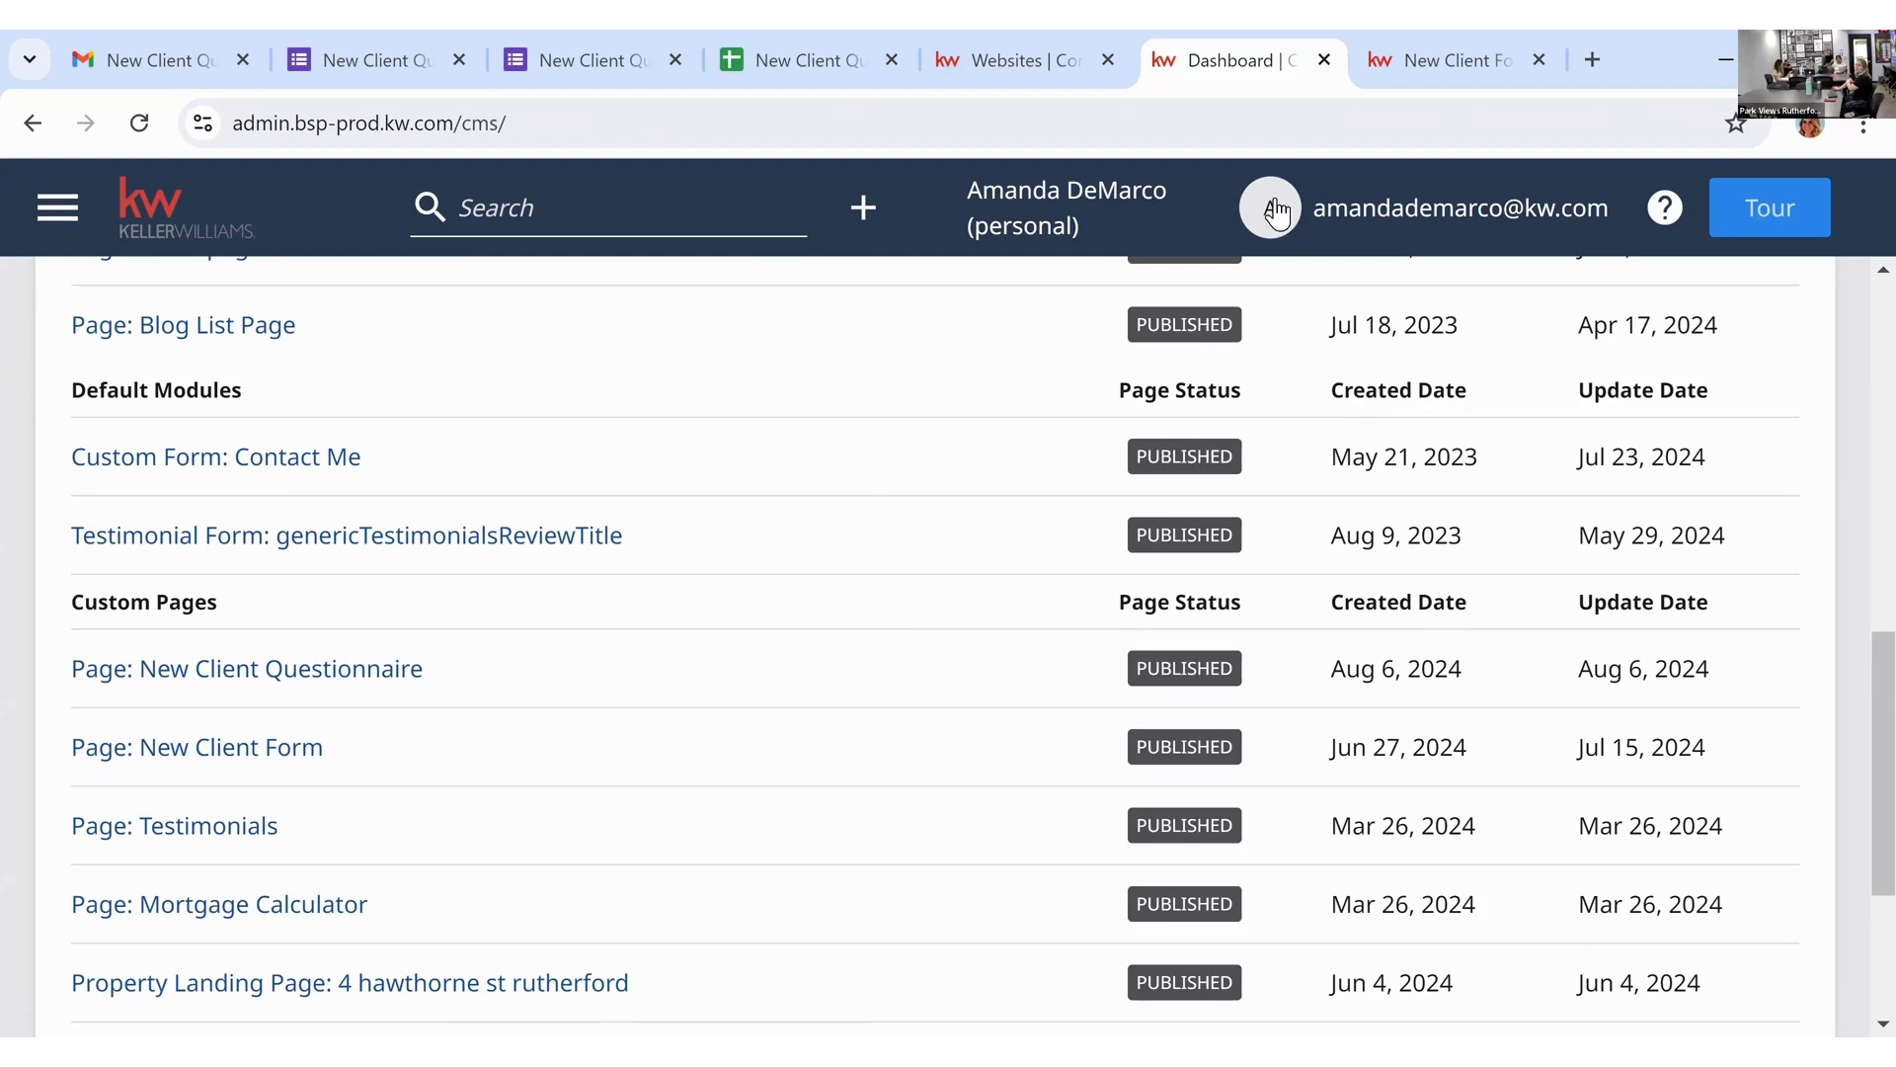
click(1449, 69)
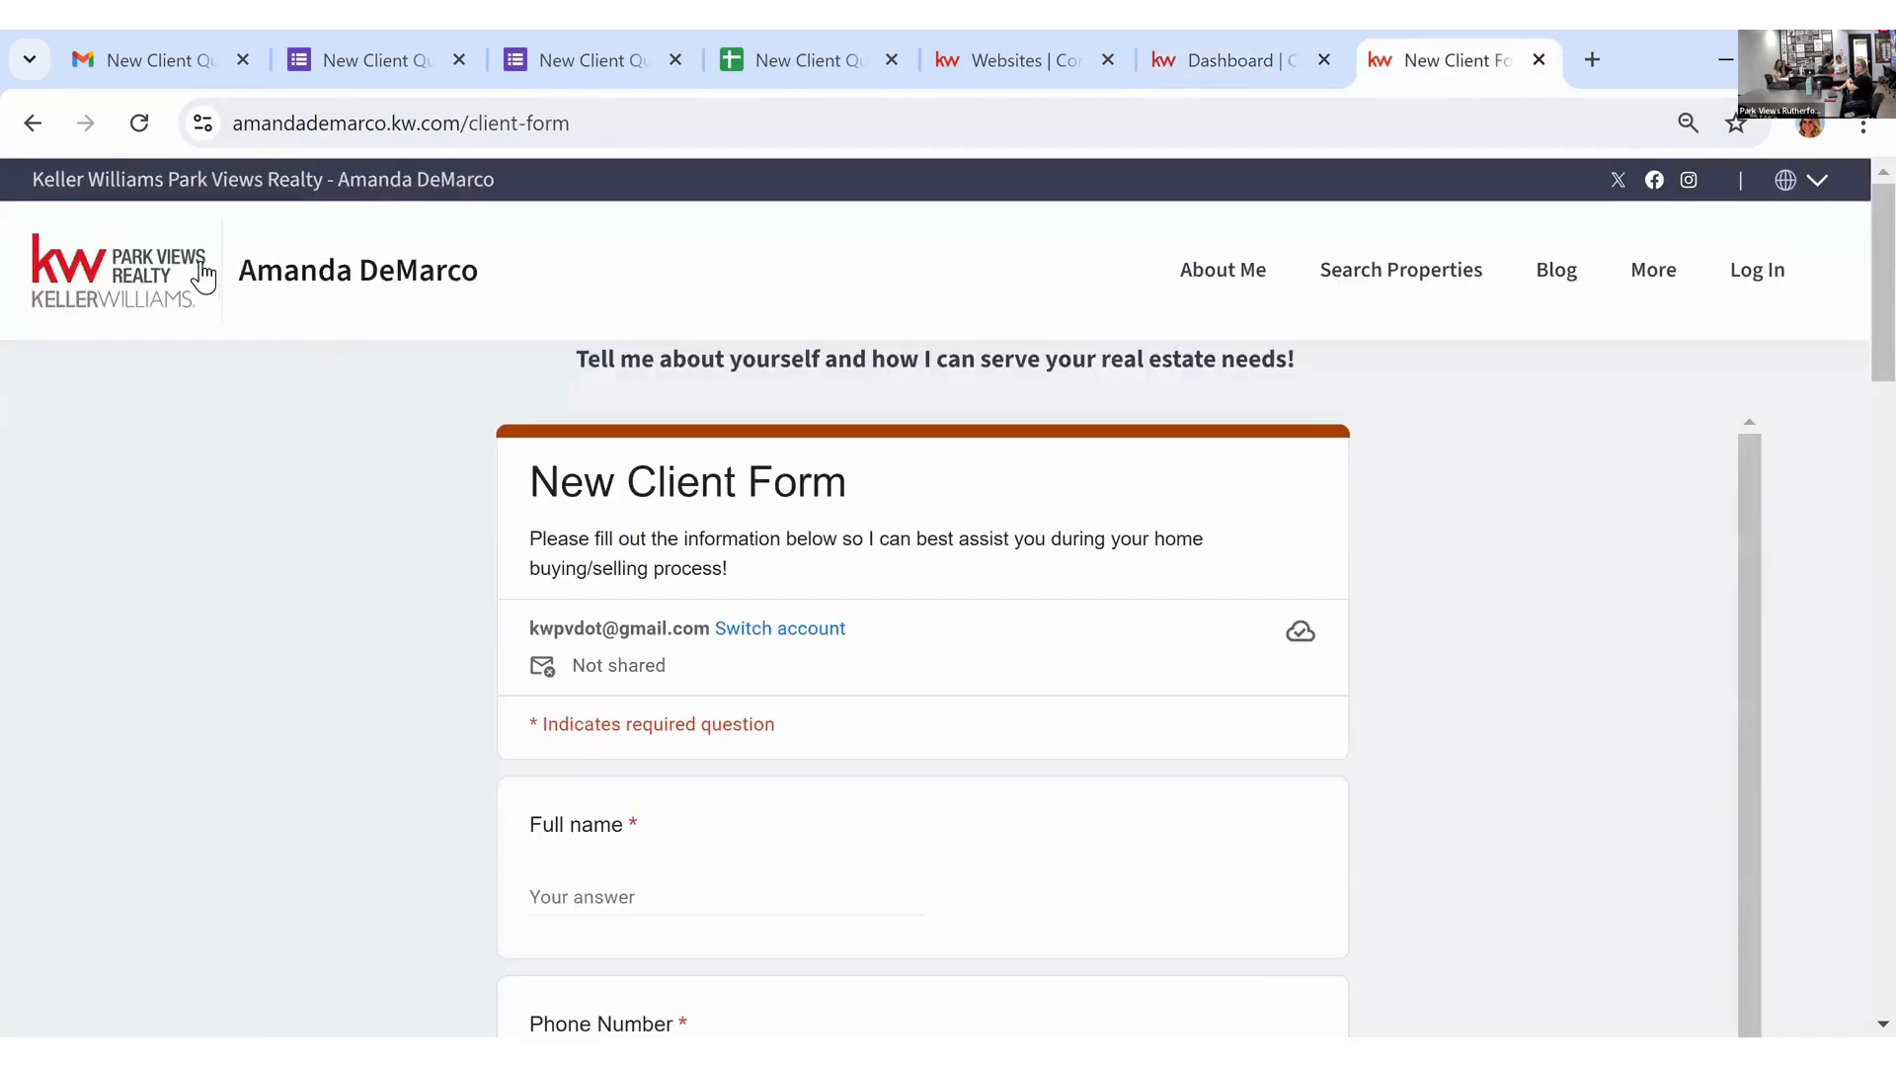
Step: Go home on the agent site, choose More > New Client Questionnaire, then switch to Google Forms
click(174, 275)
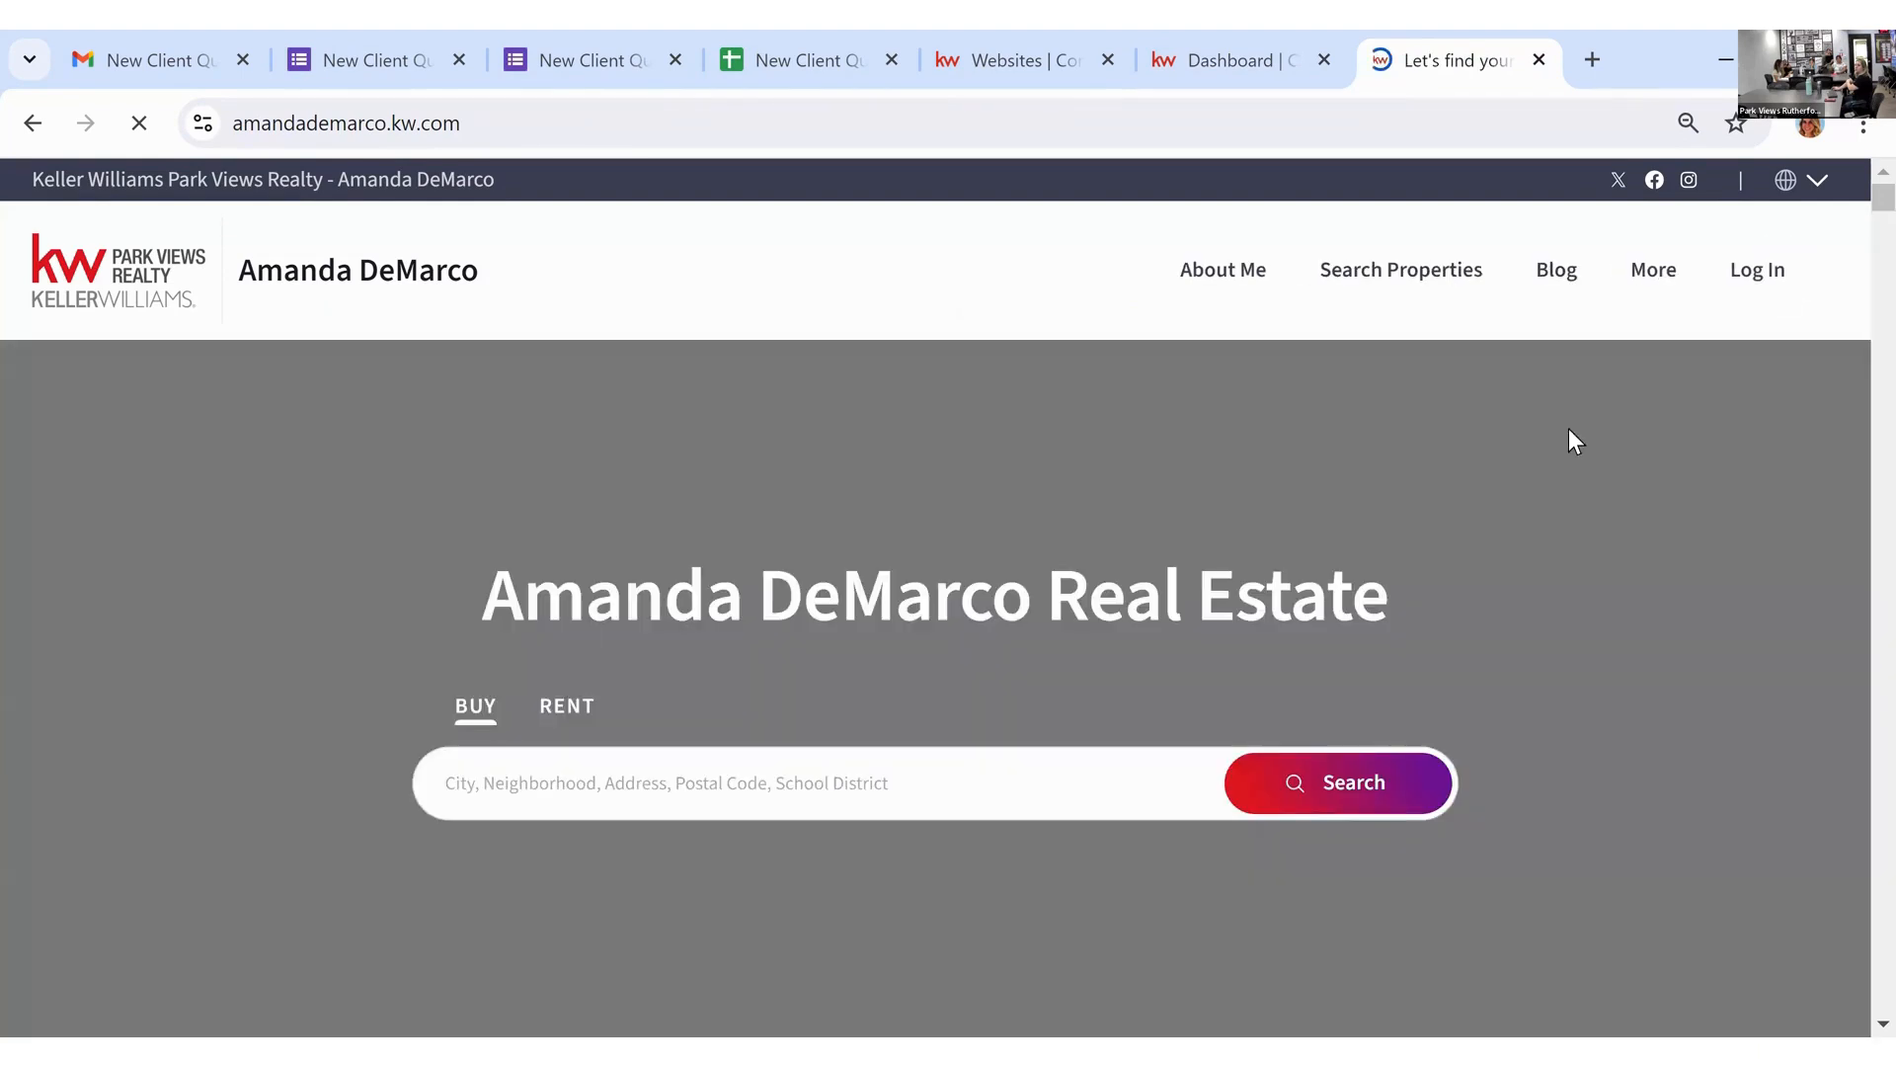
click(1662, 273)
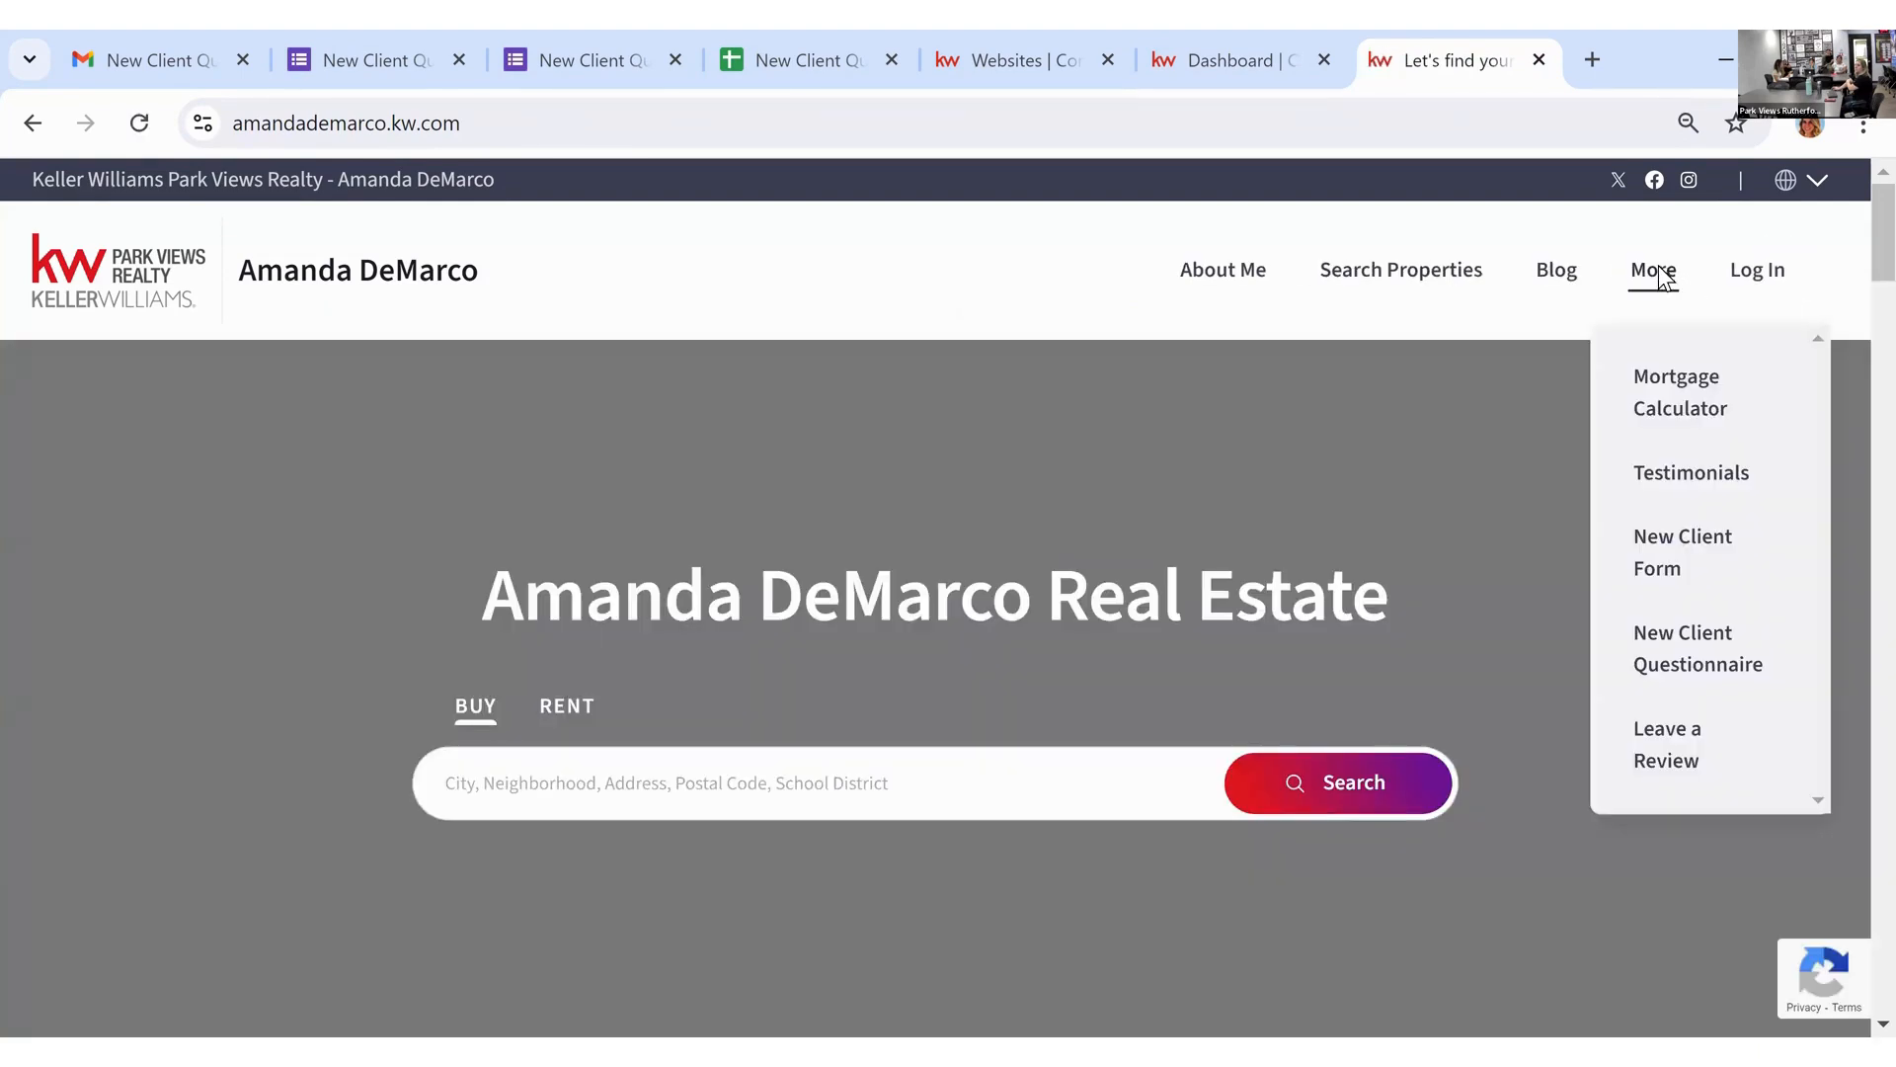
click(1710, 640)
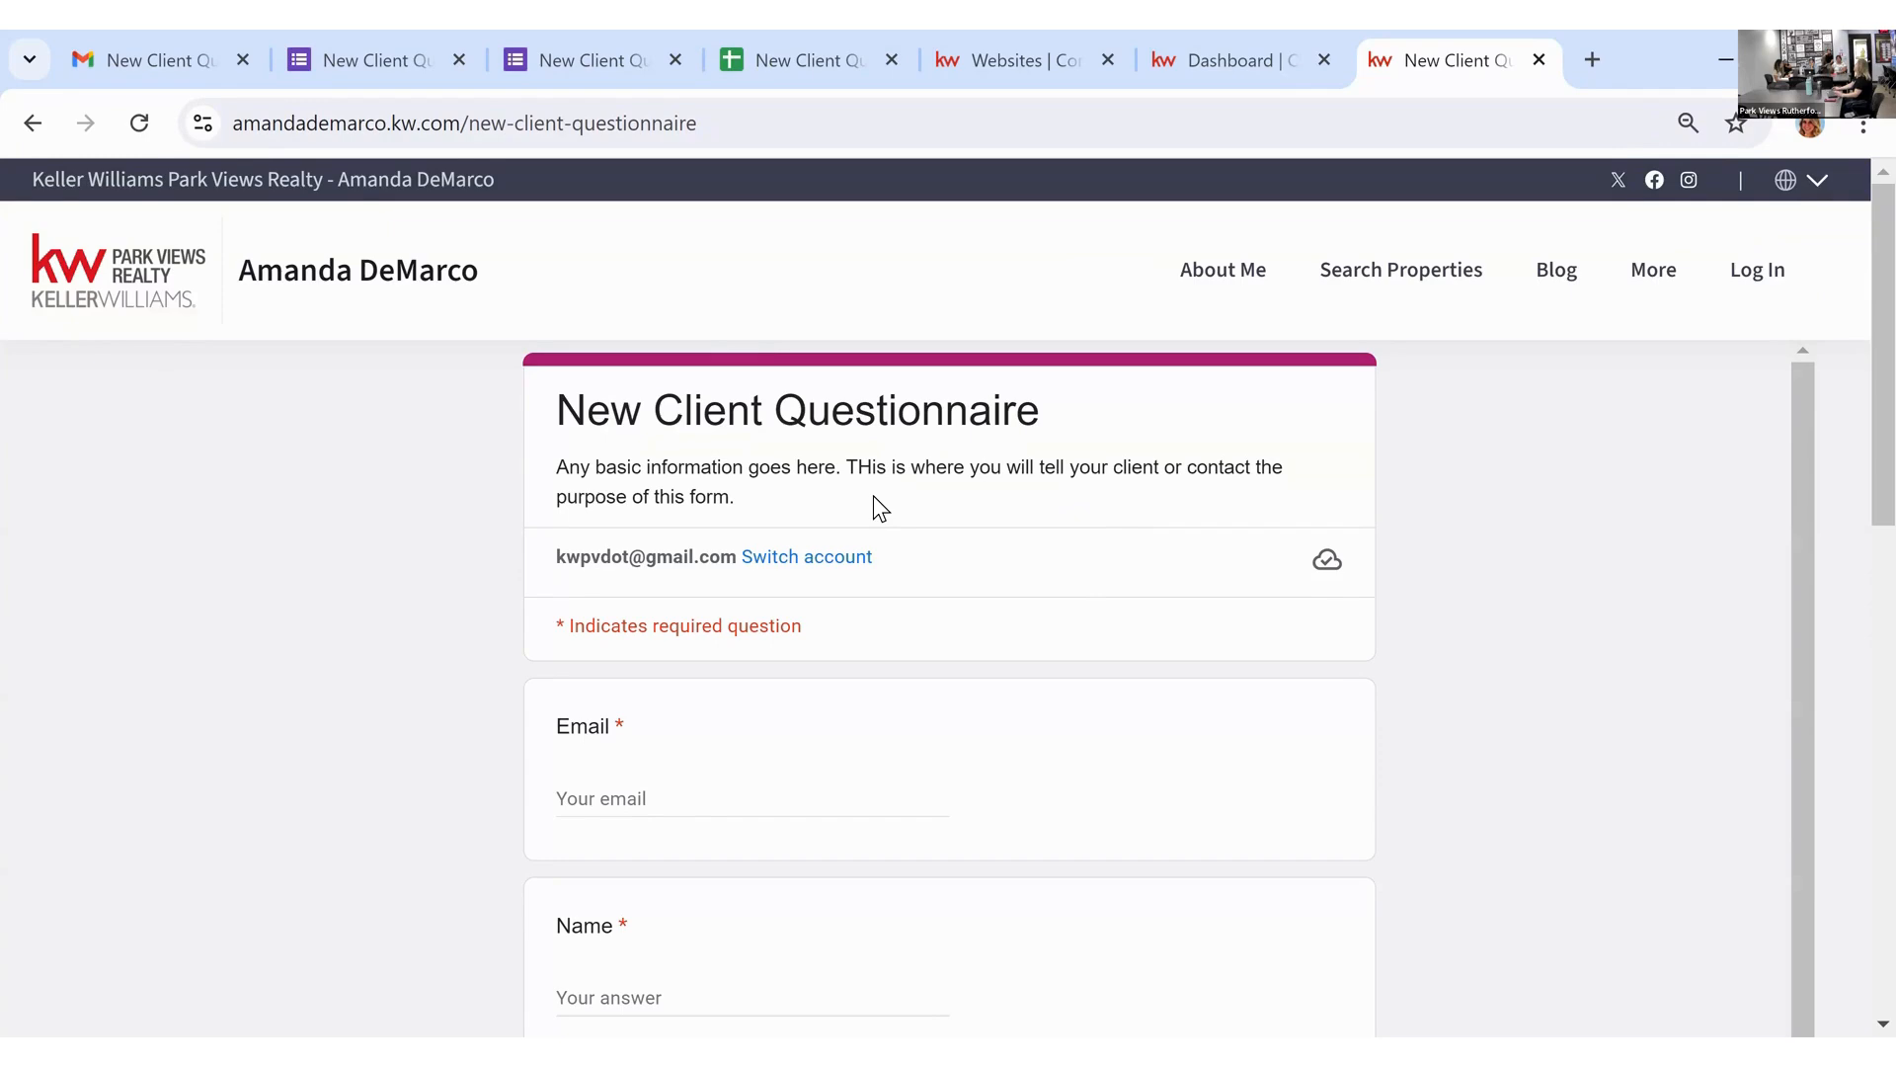
click(580, 48)
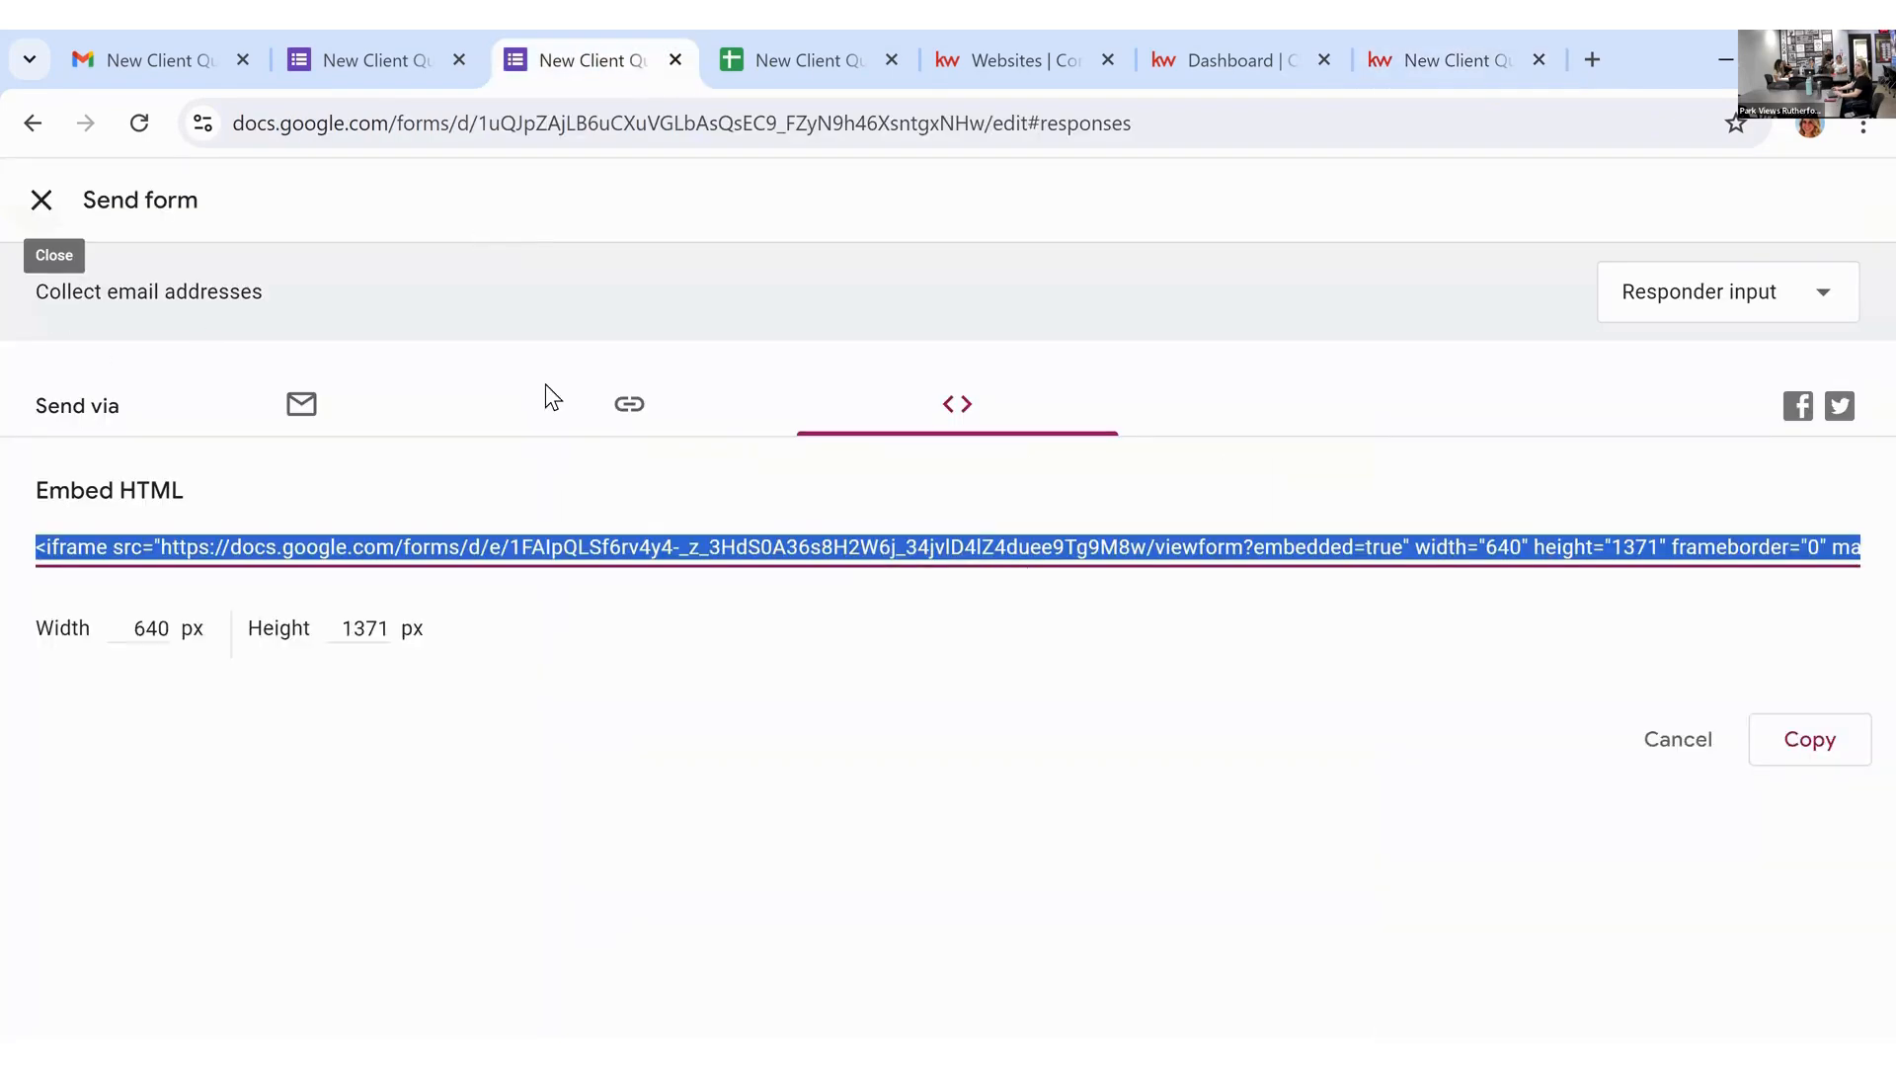
Step: Close the Send form dialog and correct 'THis' to 'This' in the form description
click(40, 208)
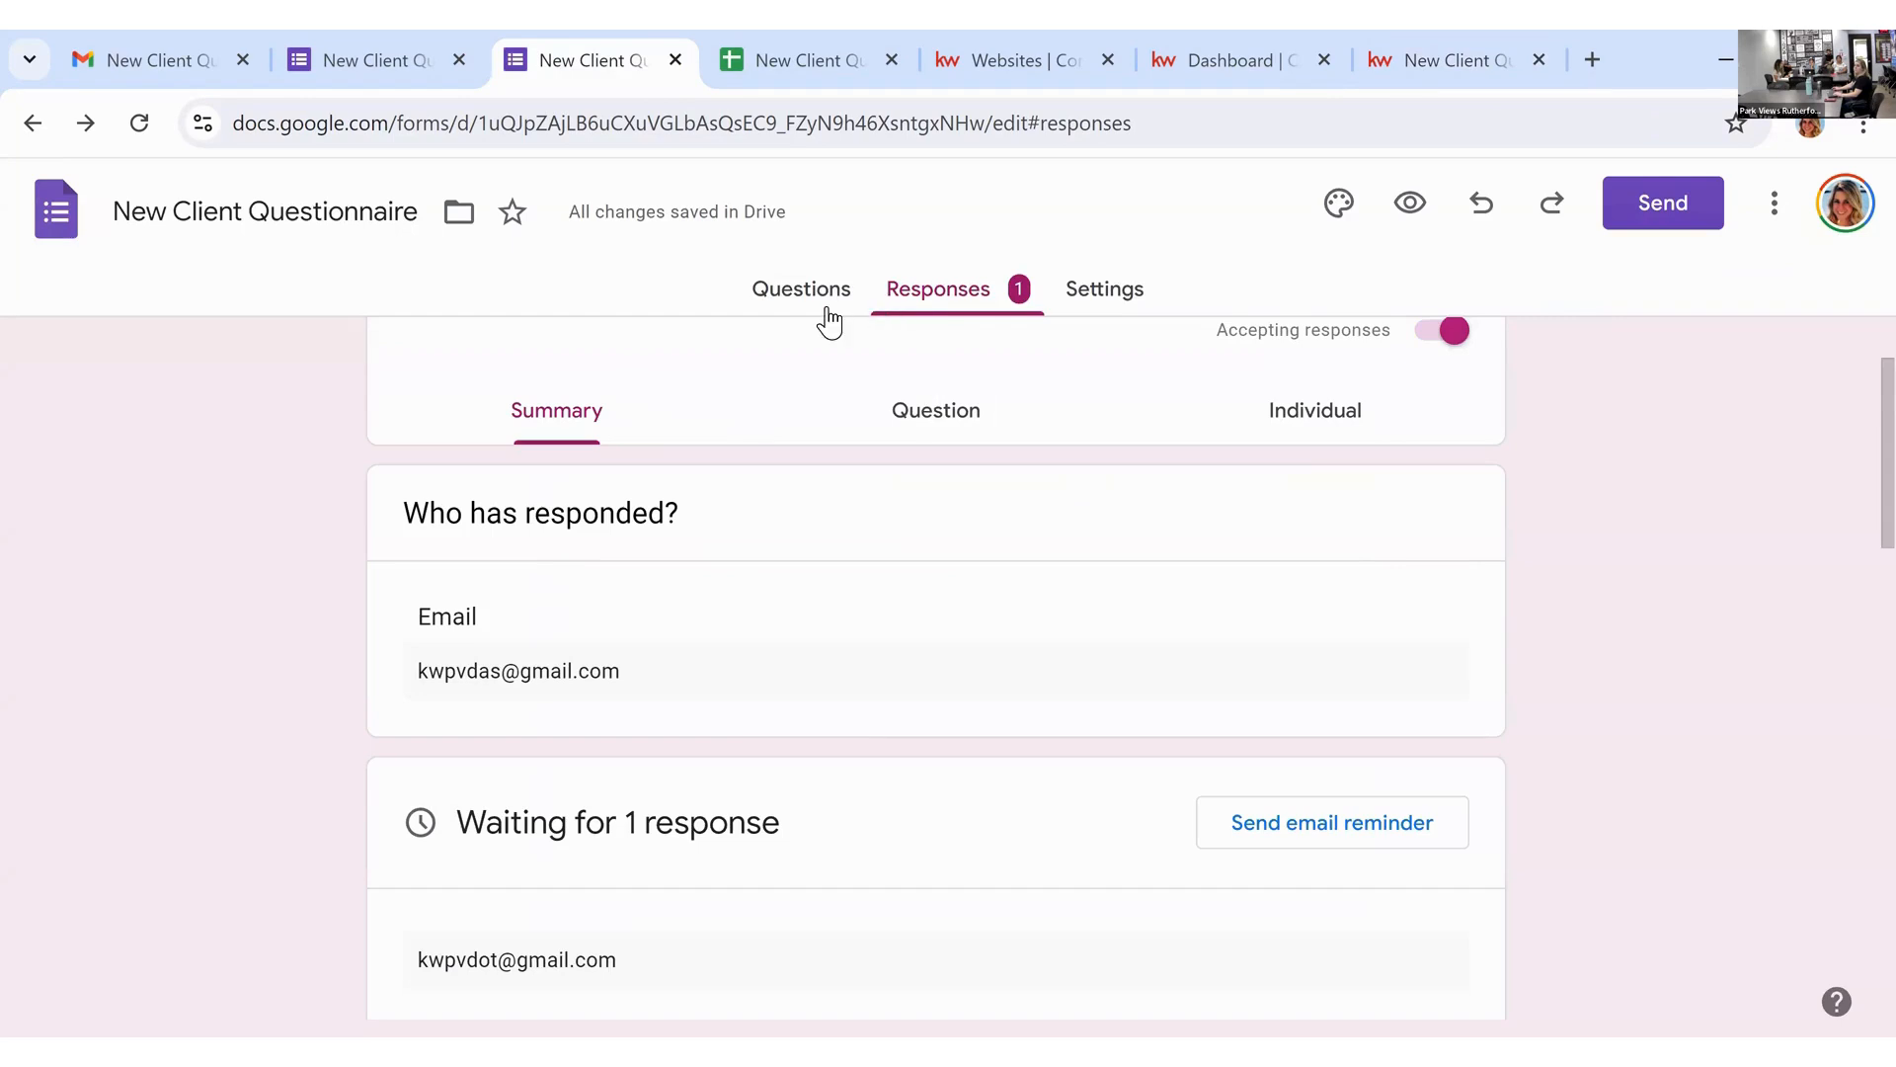
click(824, 301)
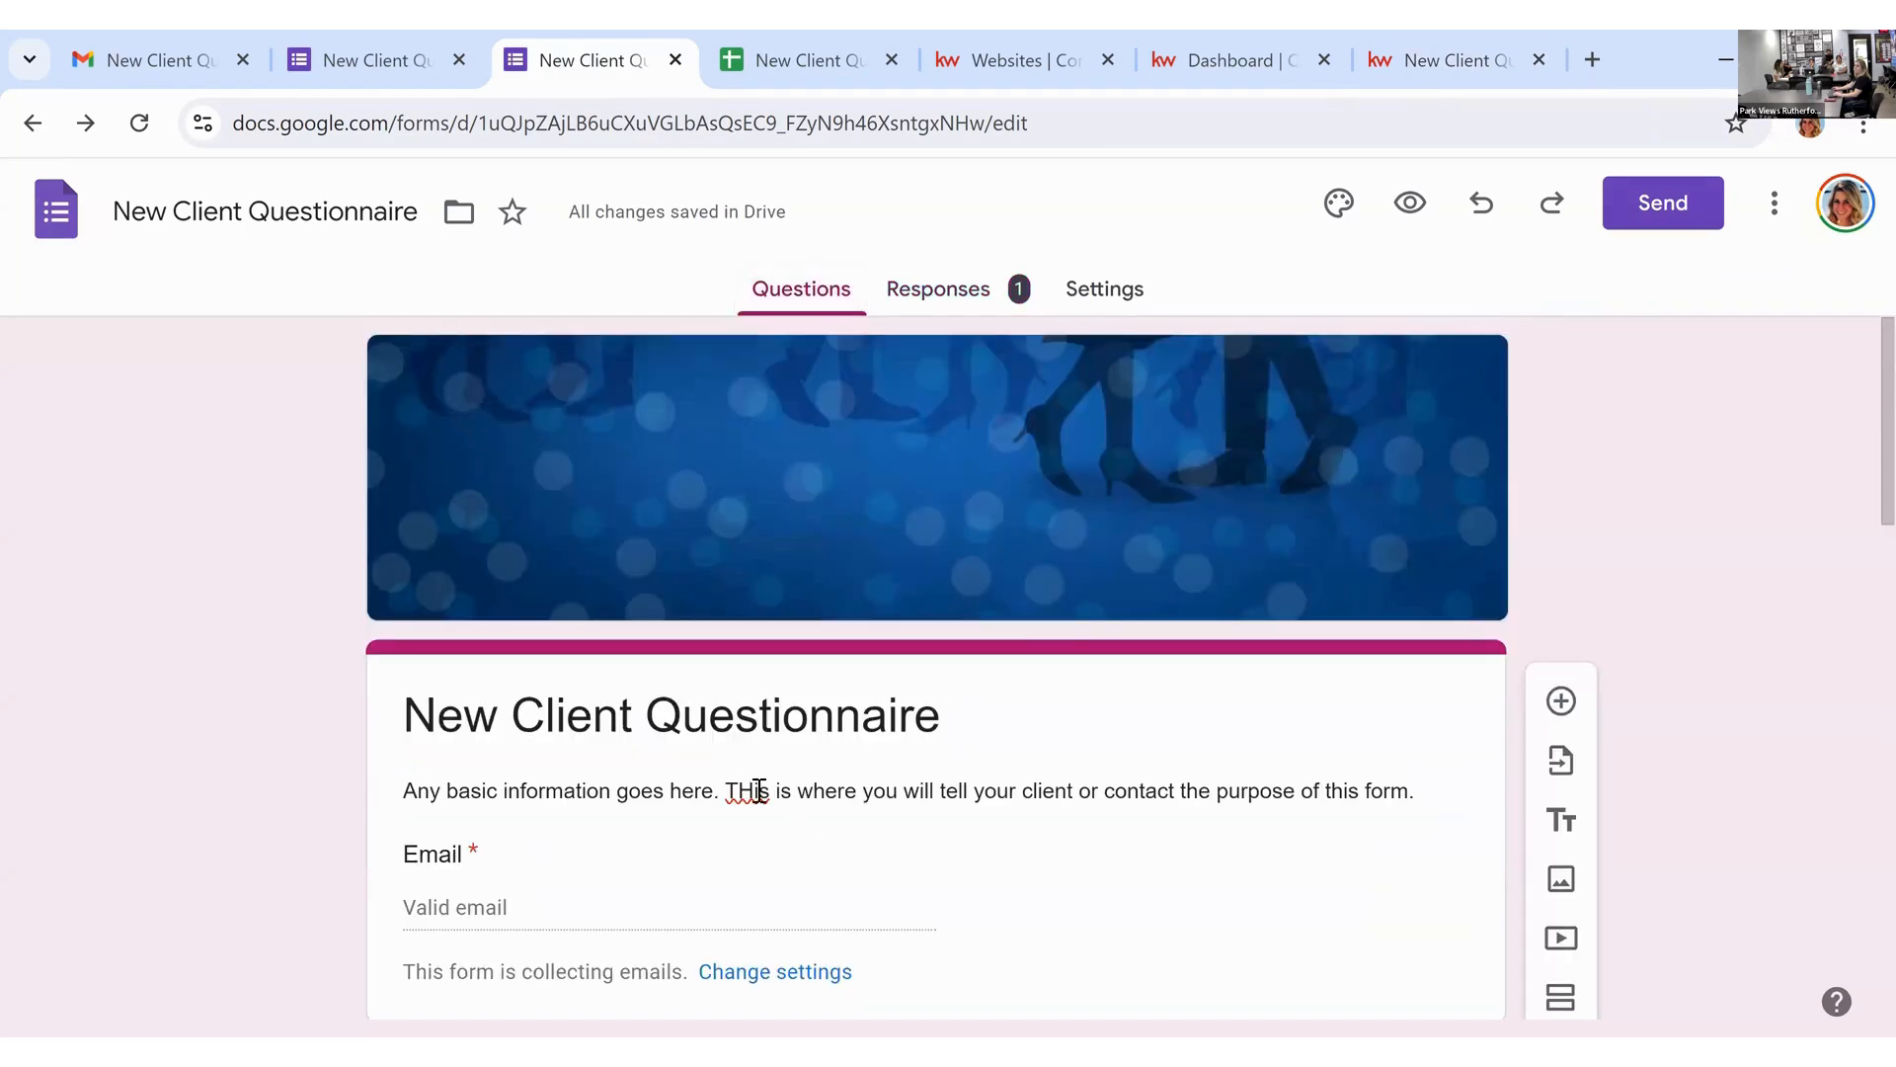
click(754, 790)
click(762, 789)
key(BackSpace)
key(BackSpace)
key(BackSpace)
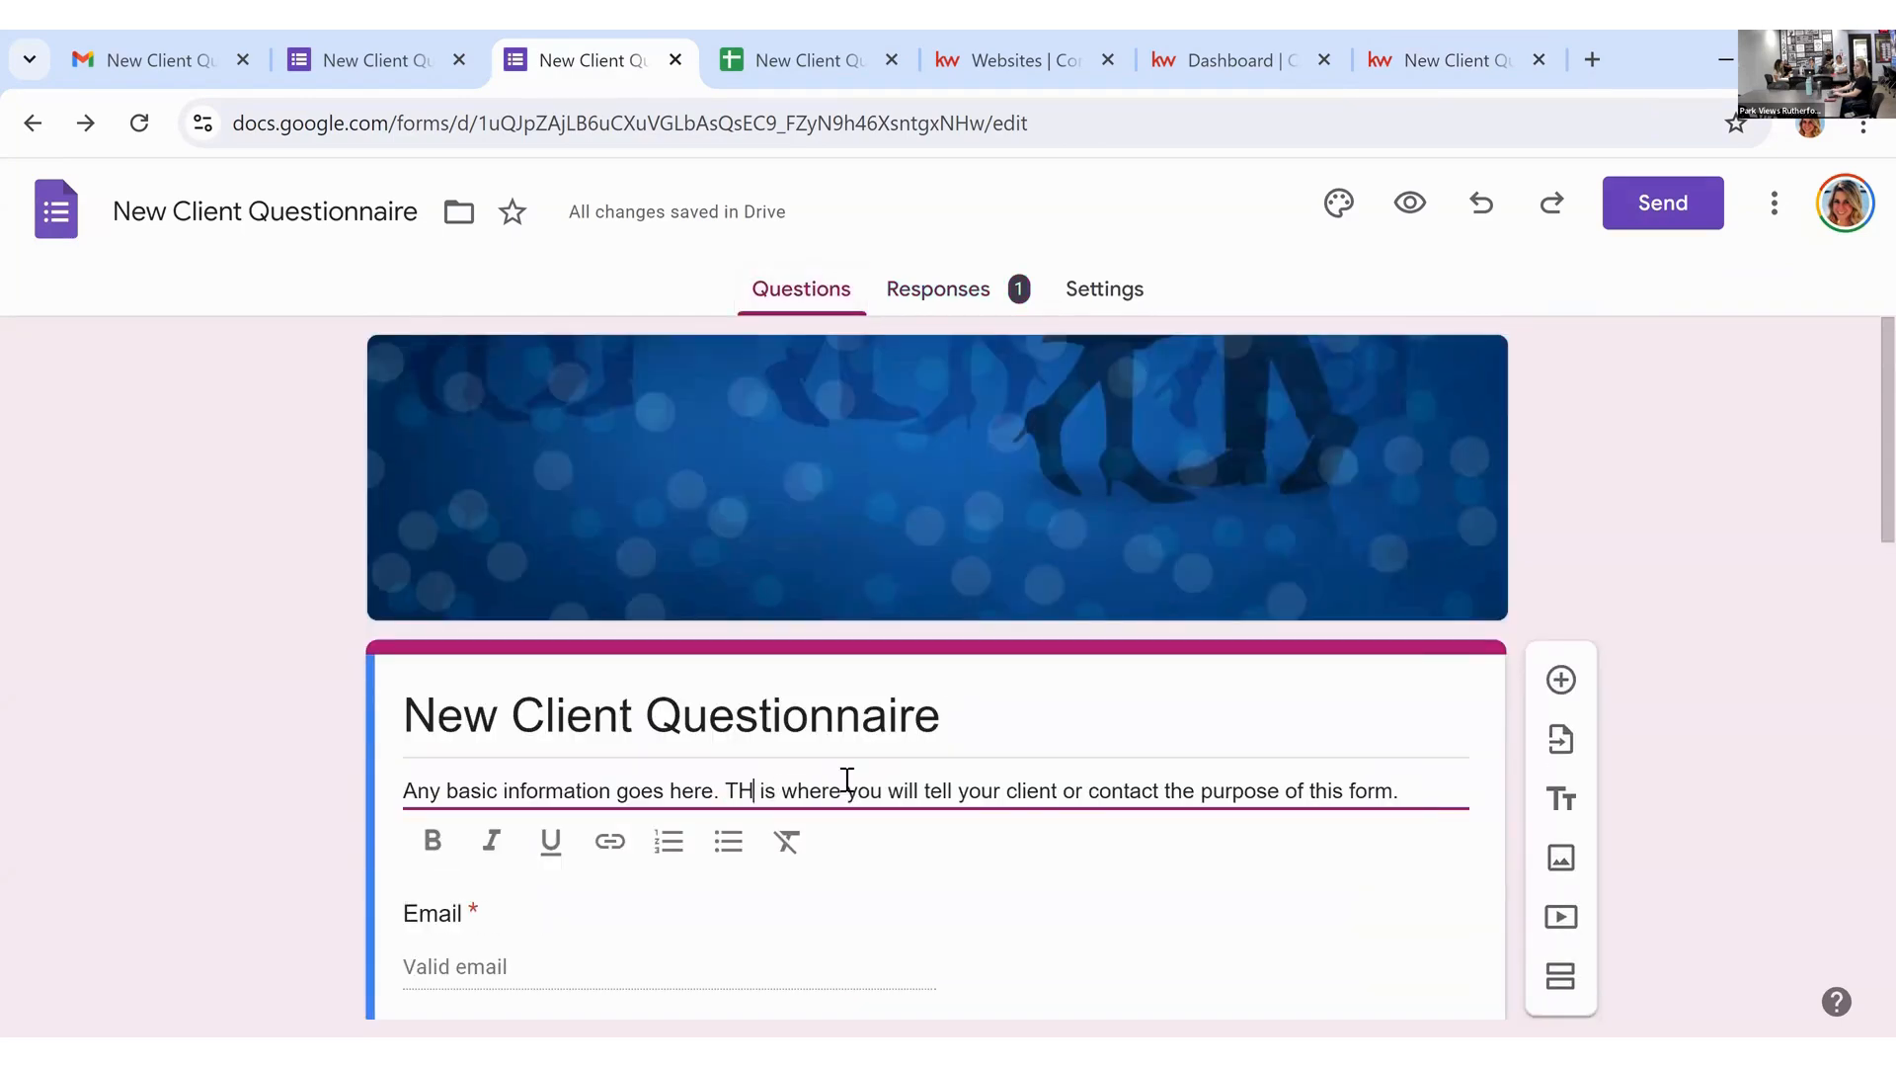
text(his)
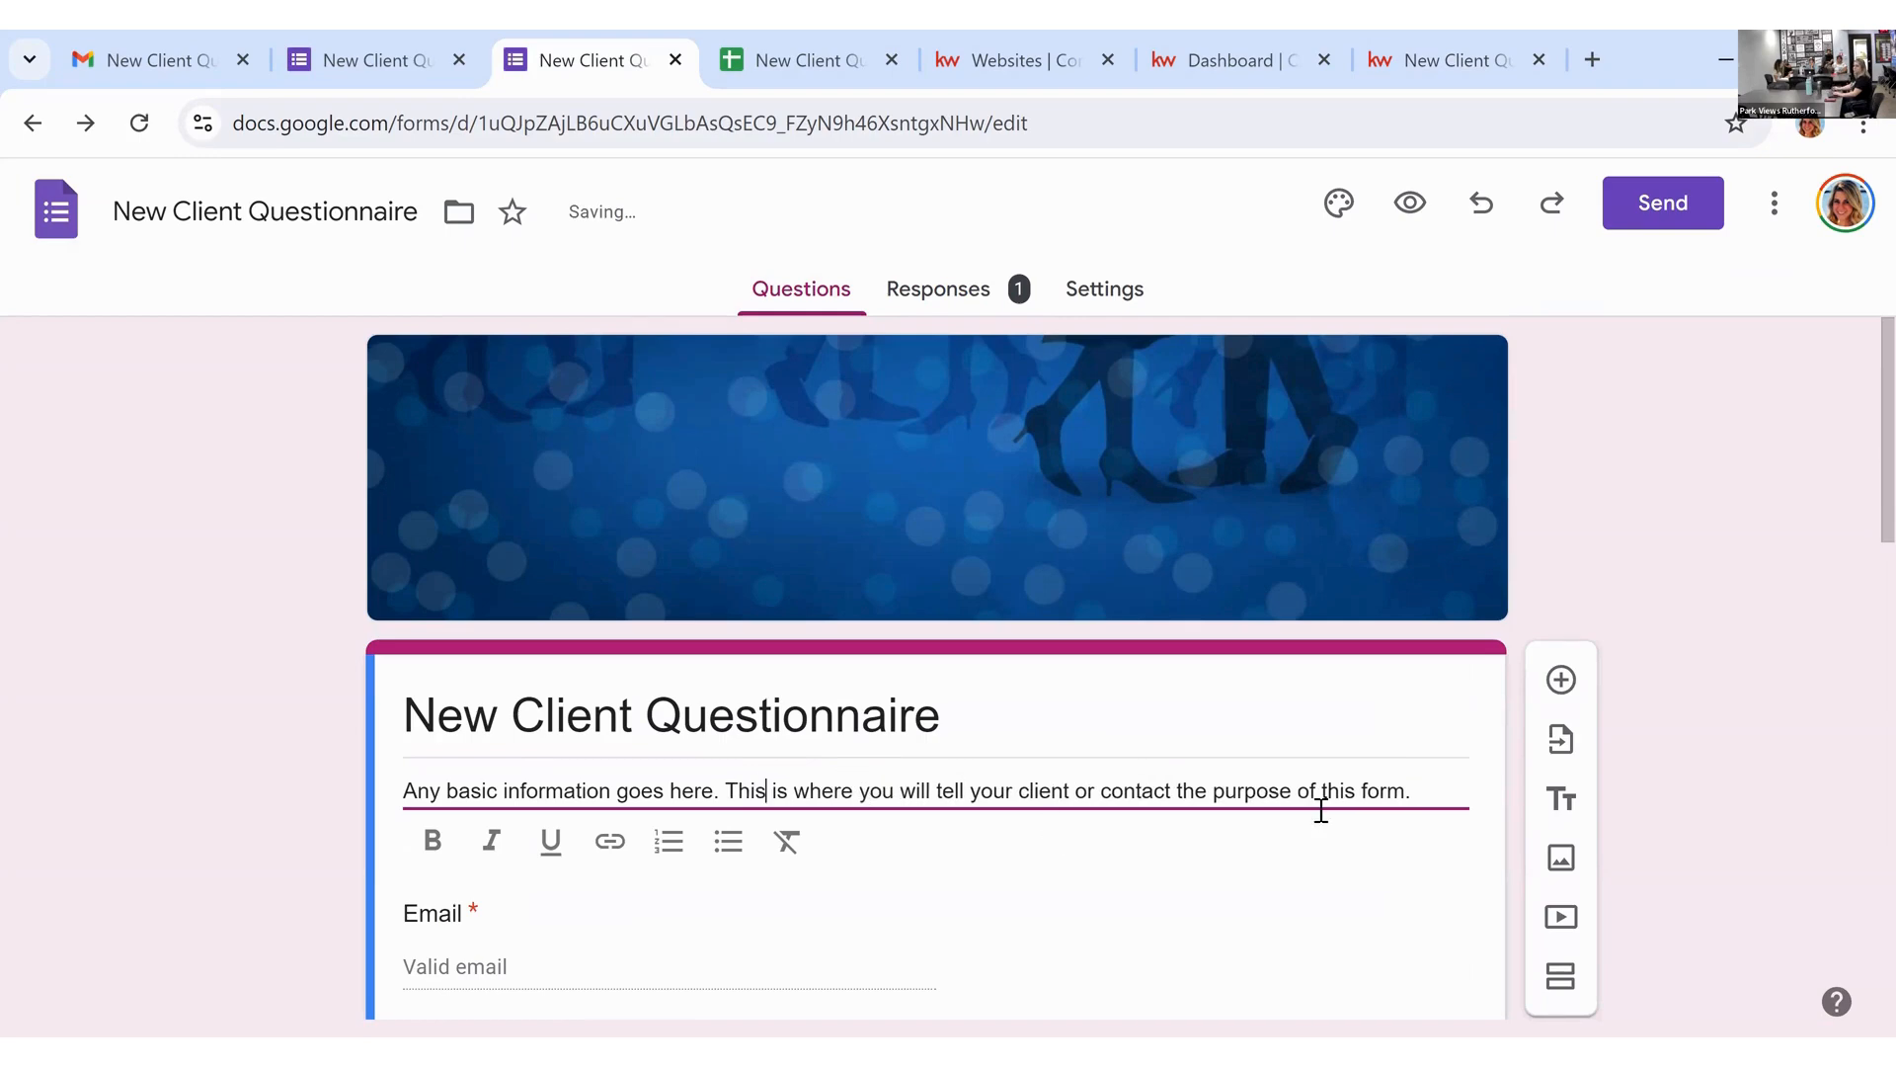
Step: Add a new 'Info info info' line at the end of the description
click(1430, 789)
key(Return)
text(Info ino)
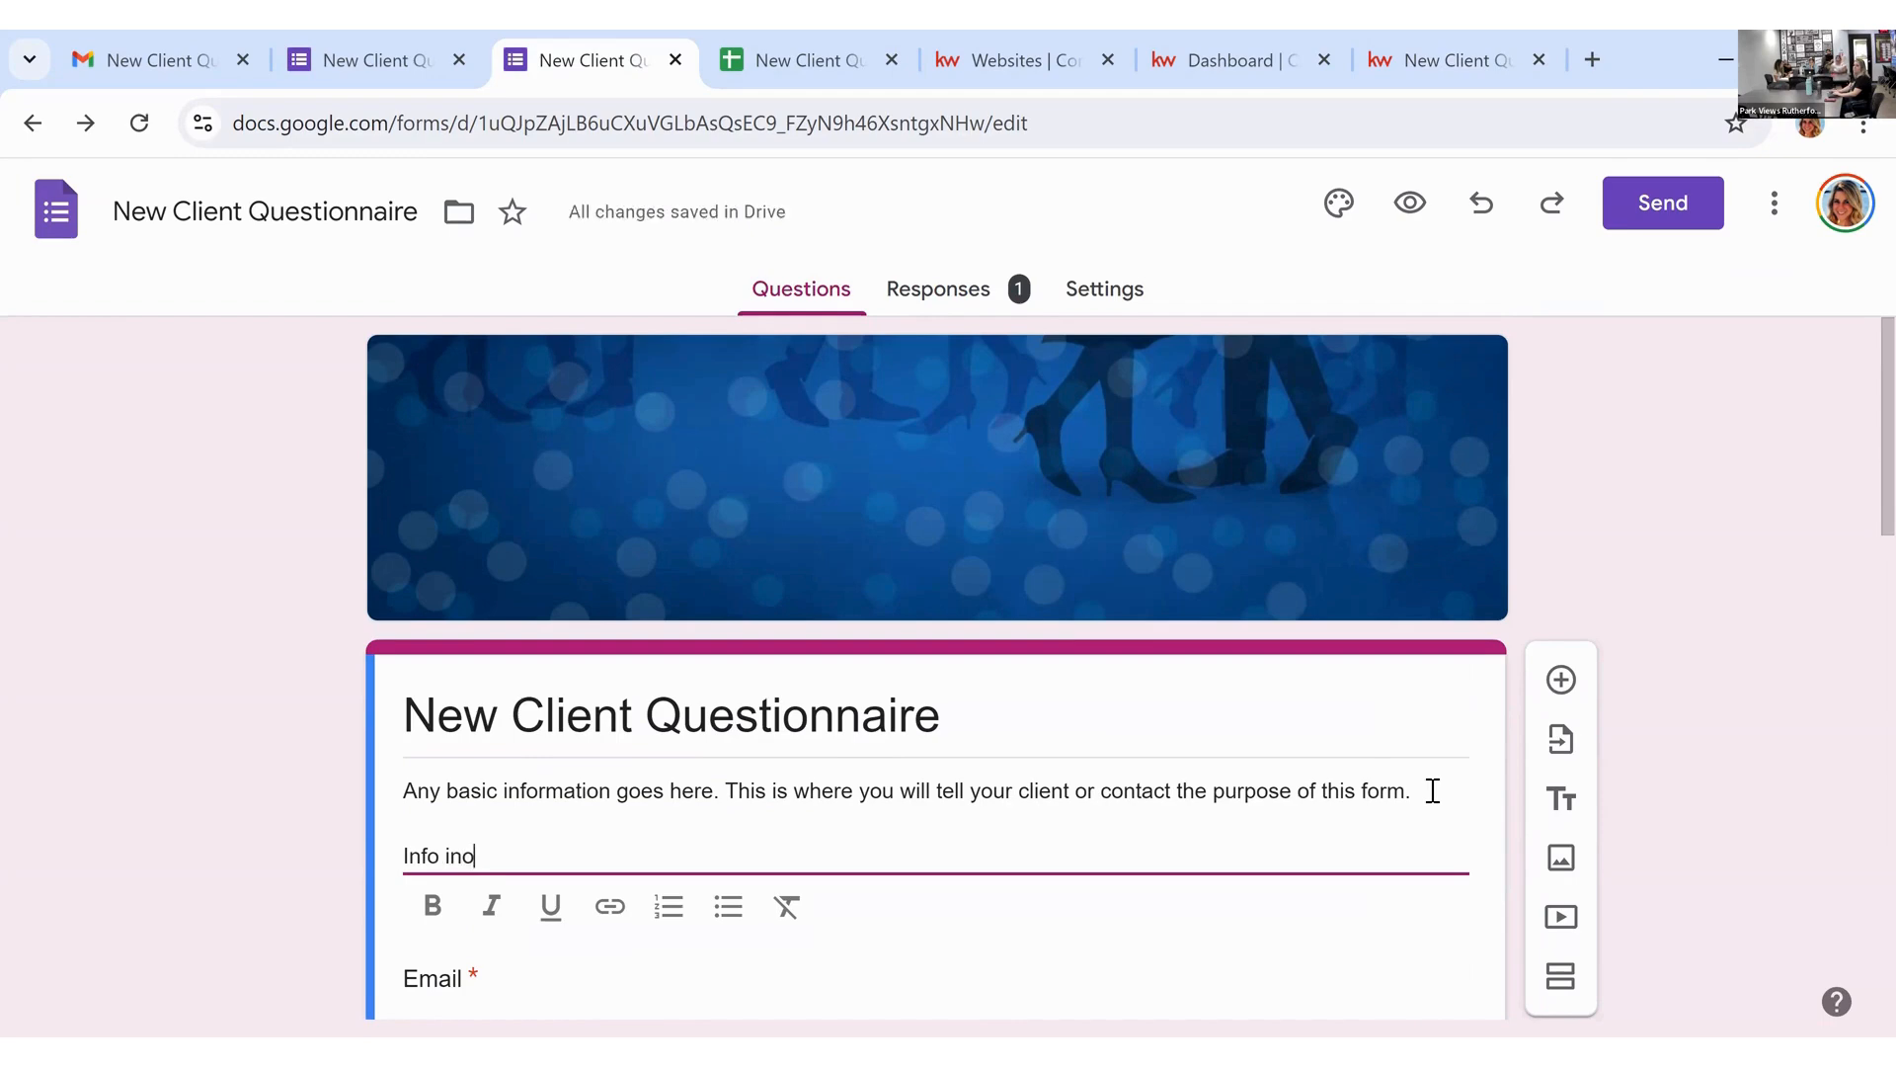
key(BackSpace)
text(fo info)
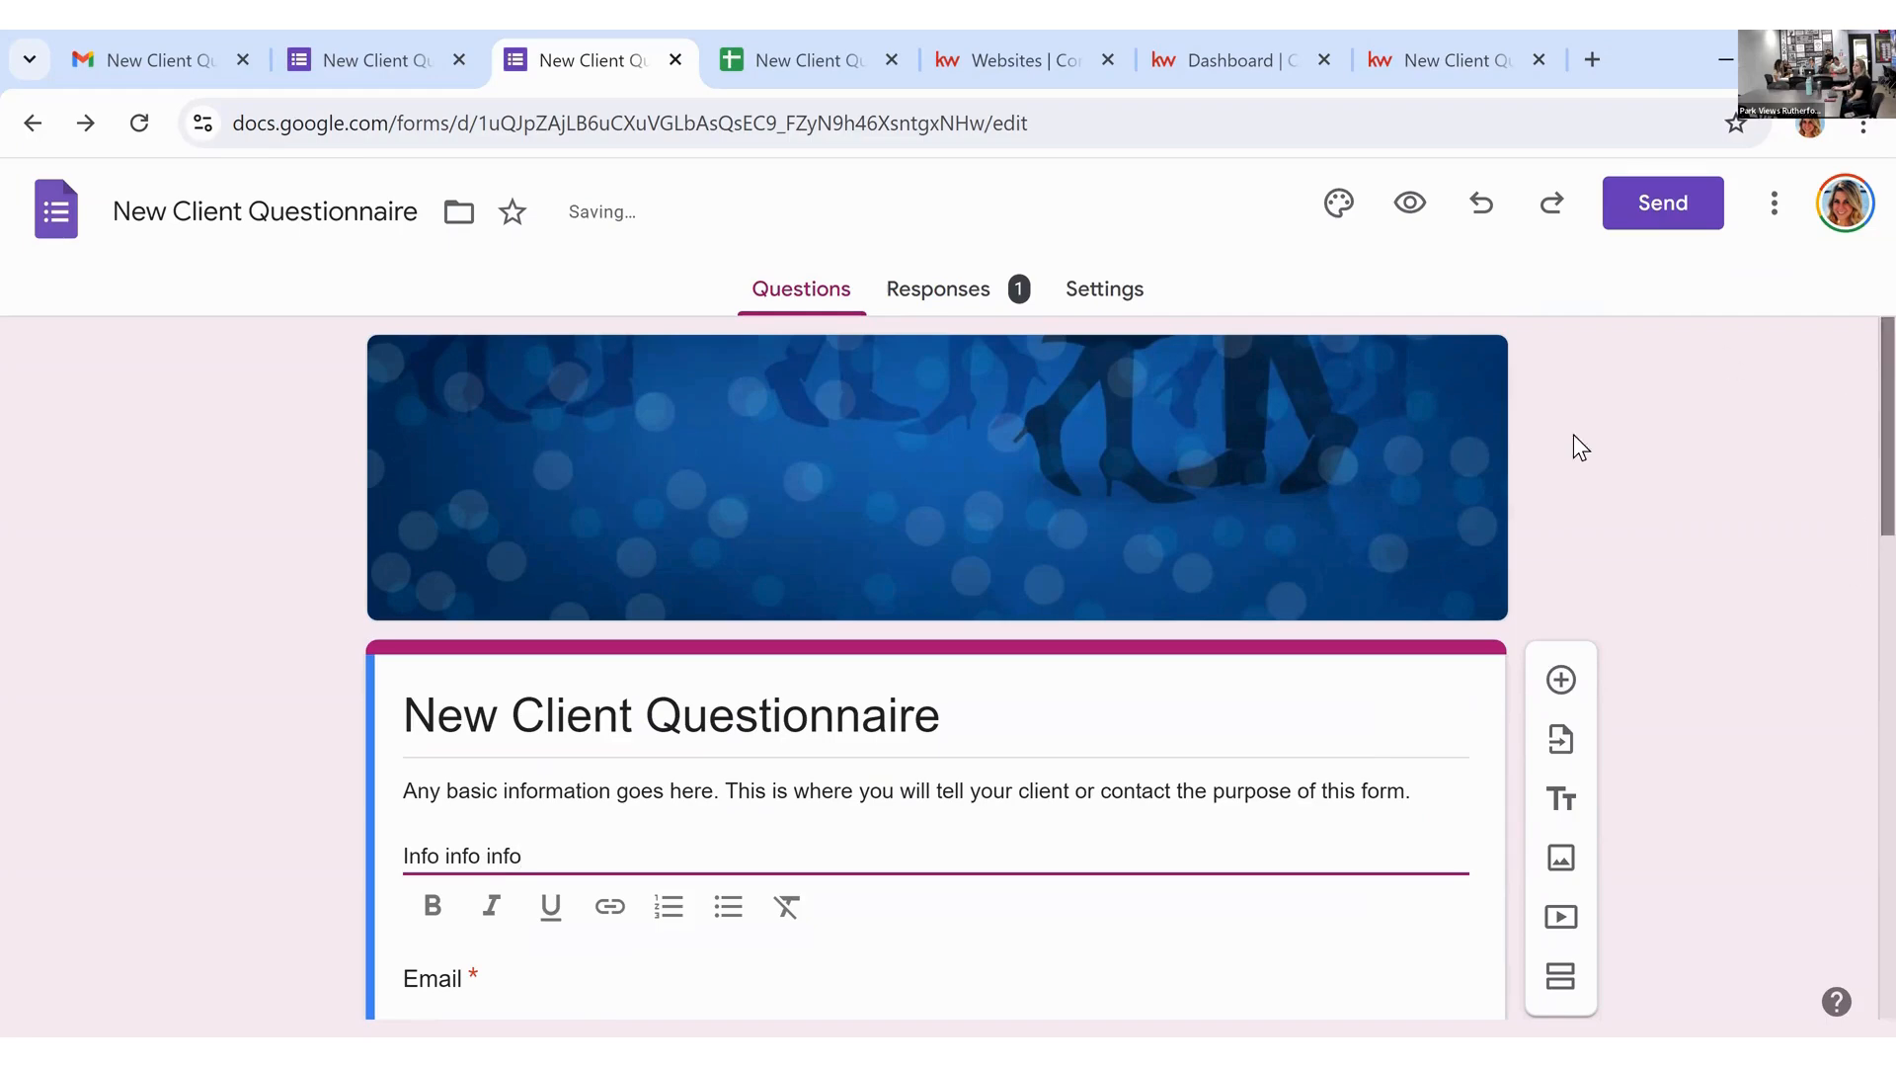
click(1468, 525)
Step: Reload the live questionnaire page so the form shows the corrected description and 'Info info info' line
click(1450, 29)
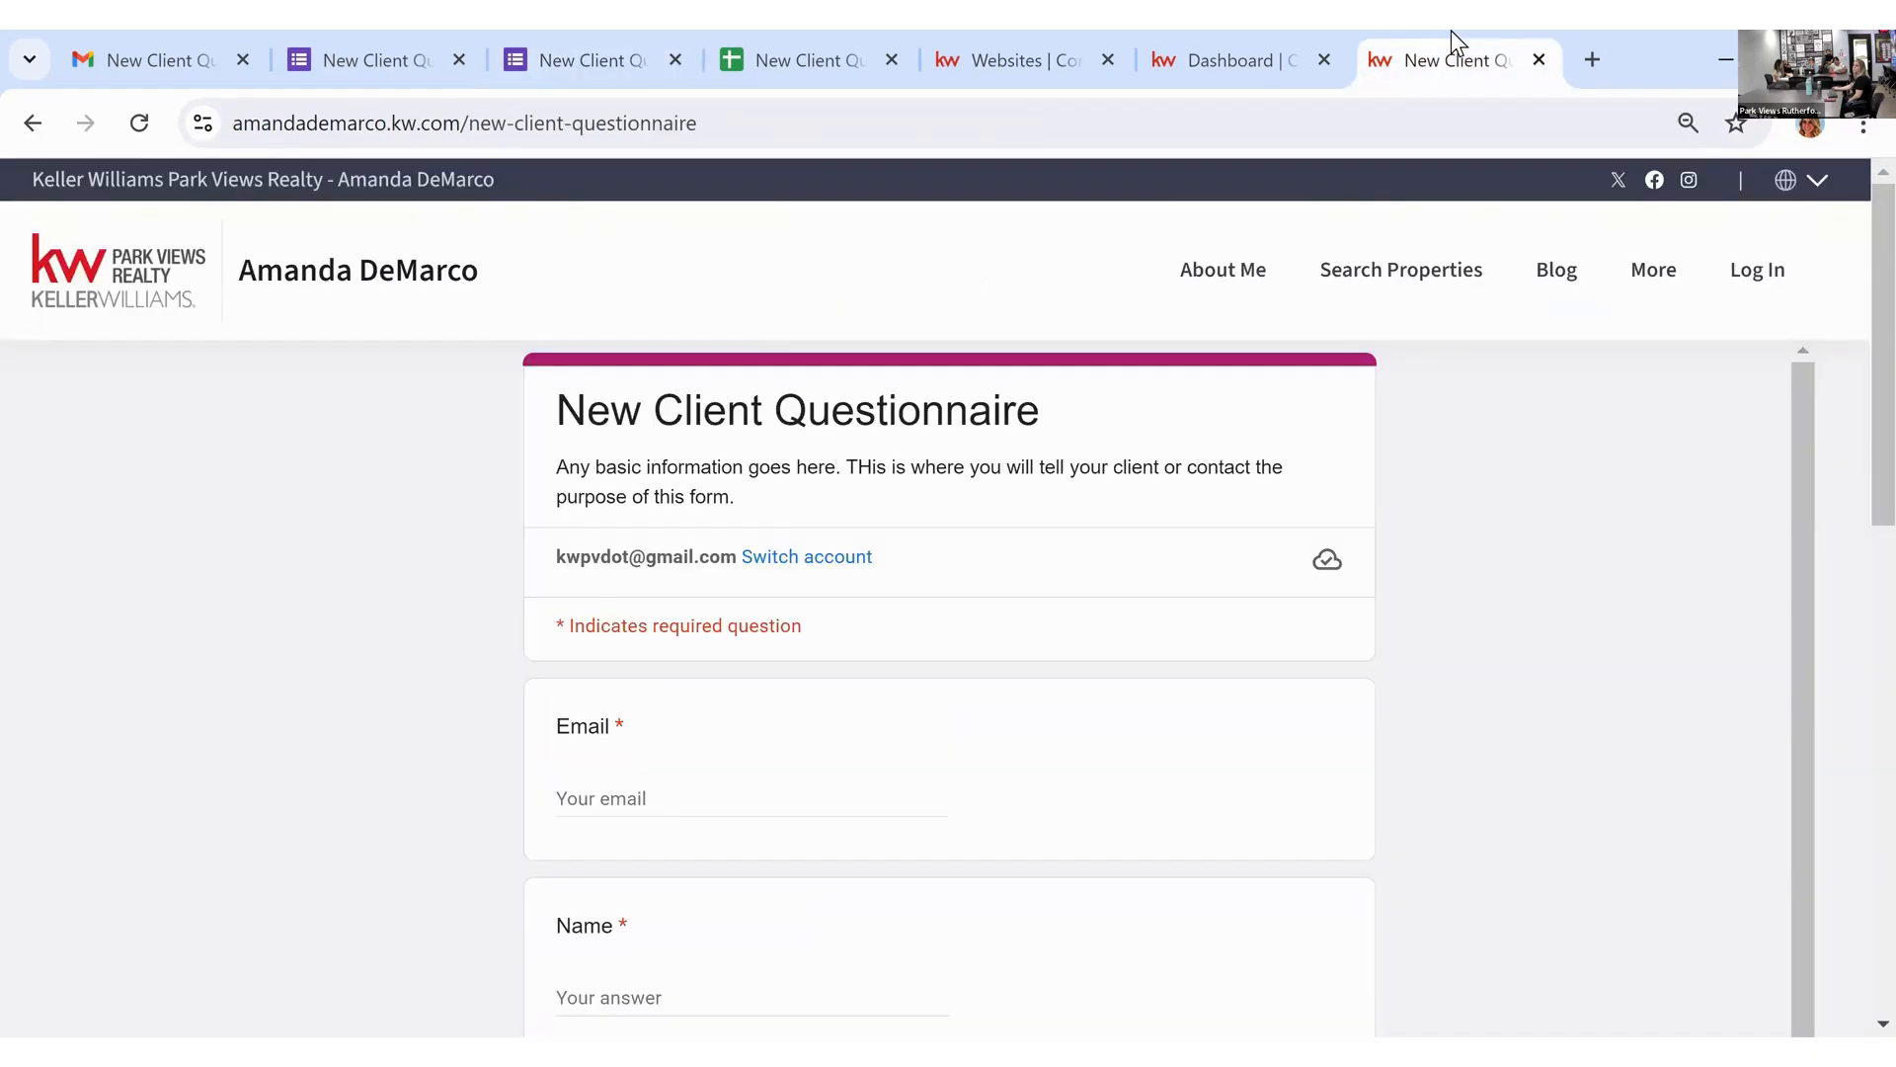
click(139, 124)
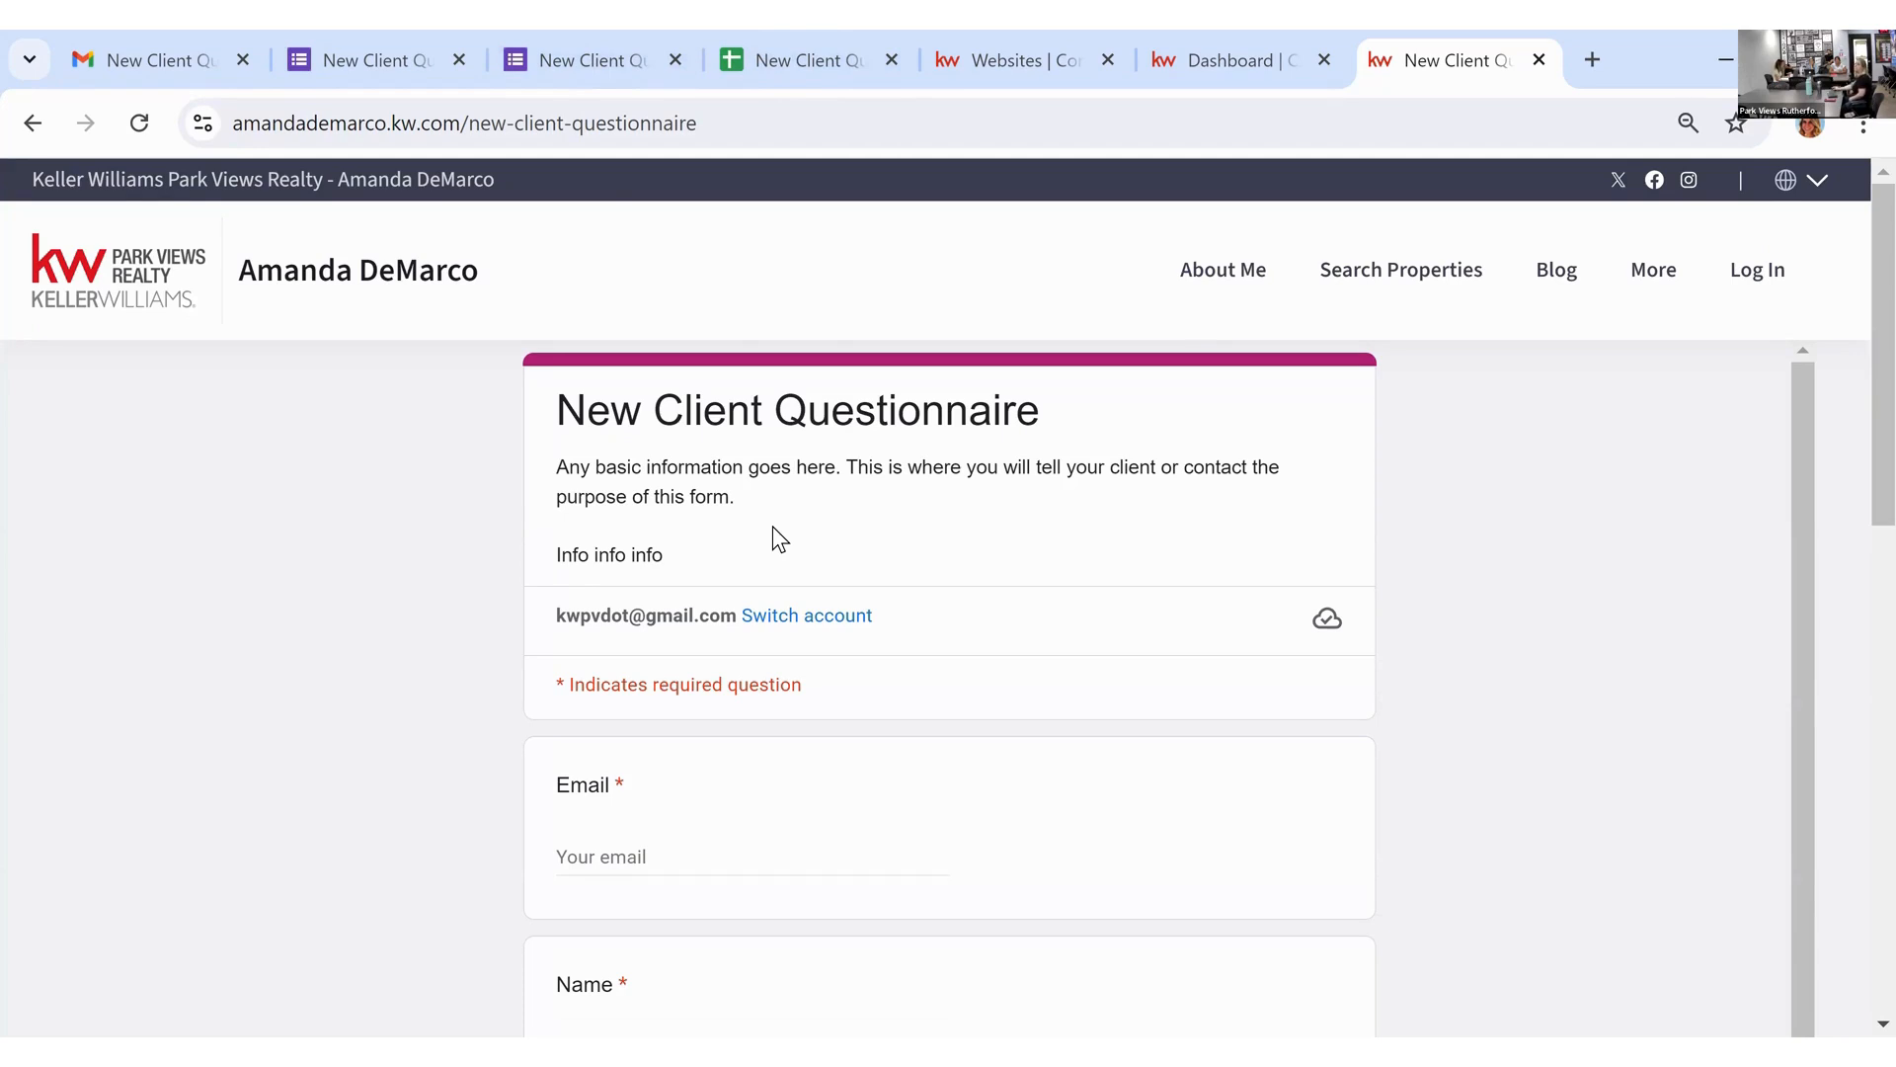
click(1207, 74)
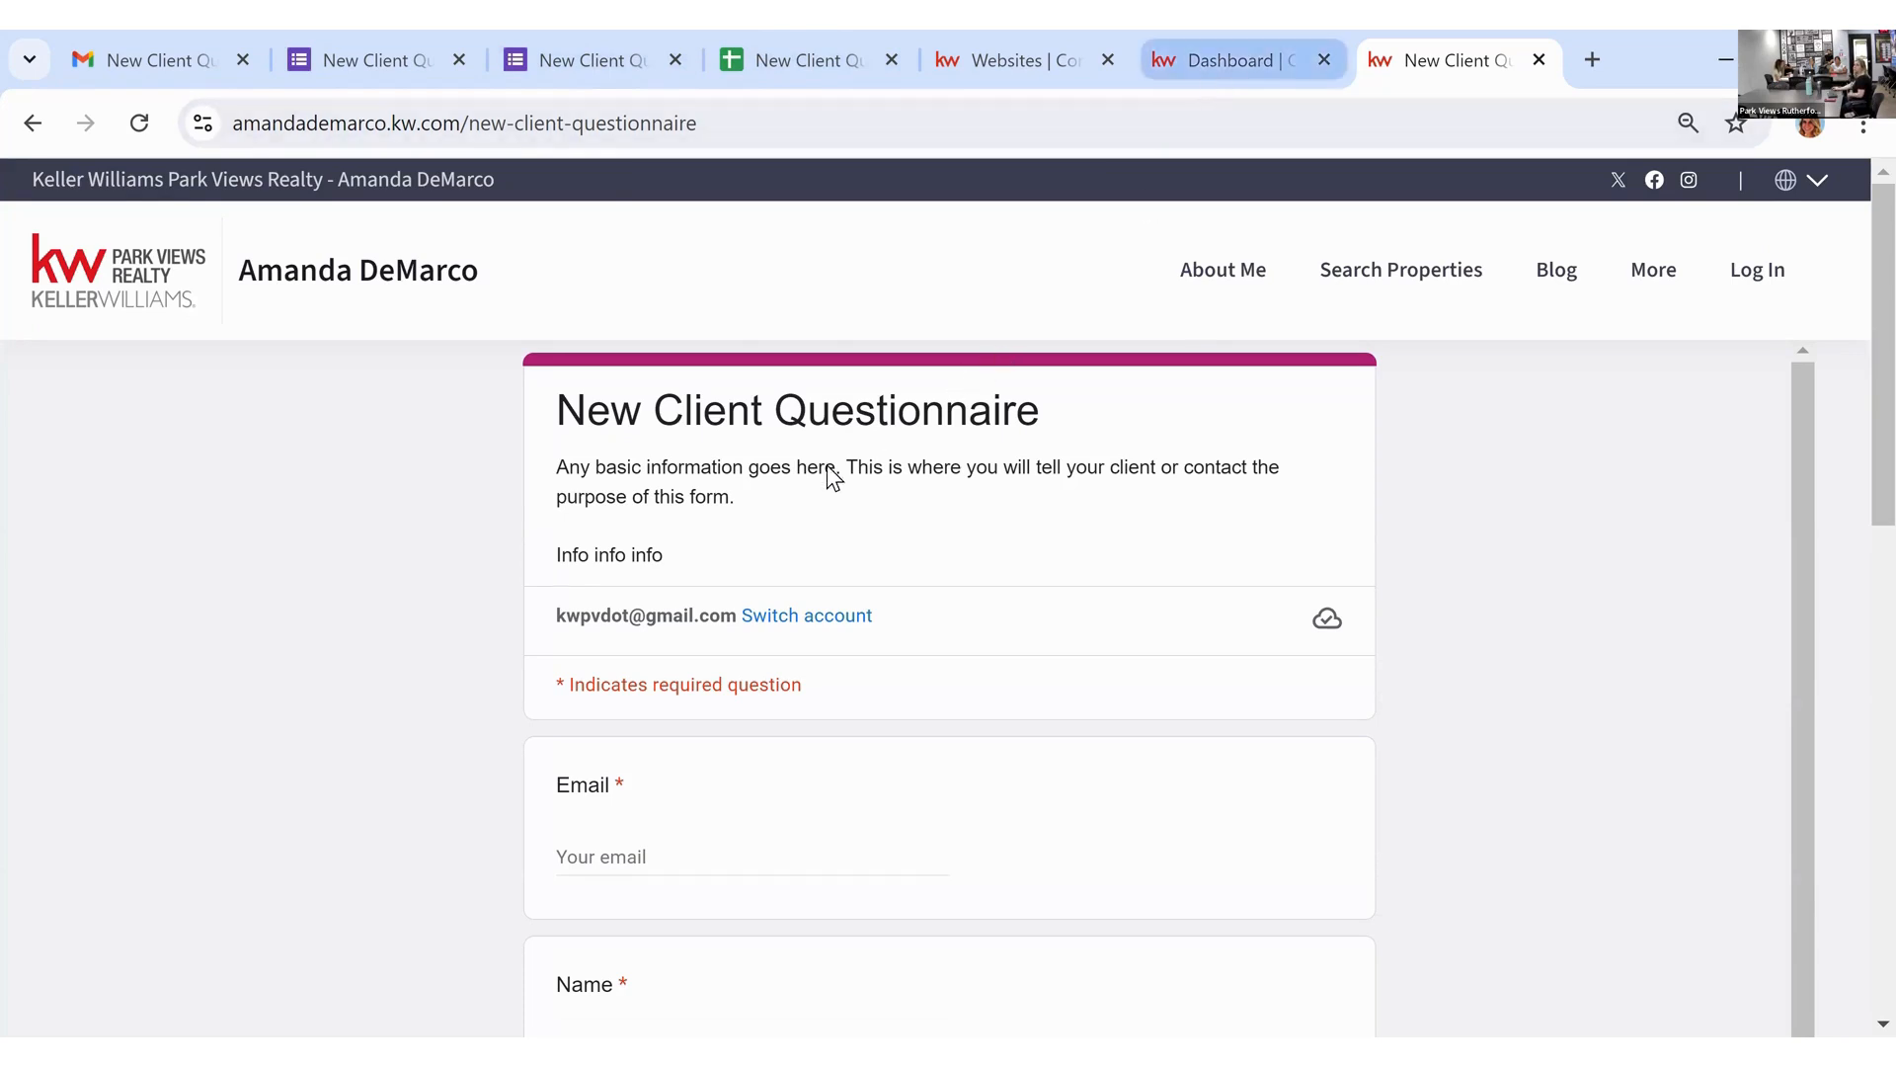
scroll(732, 605, up, 8)
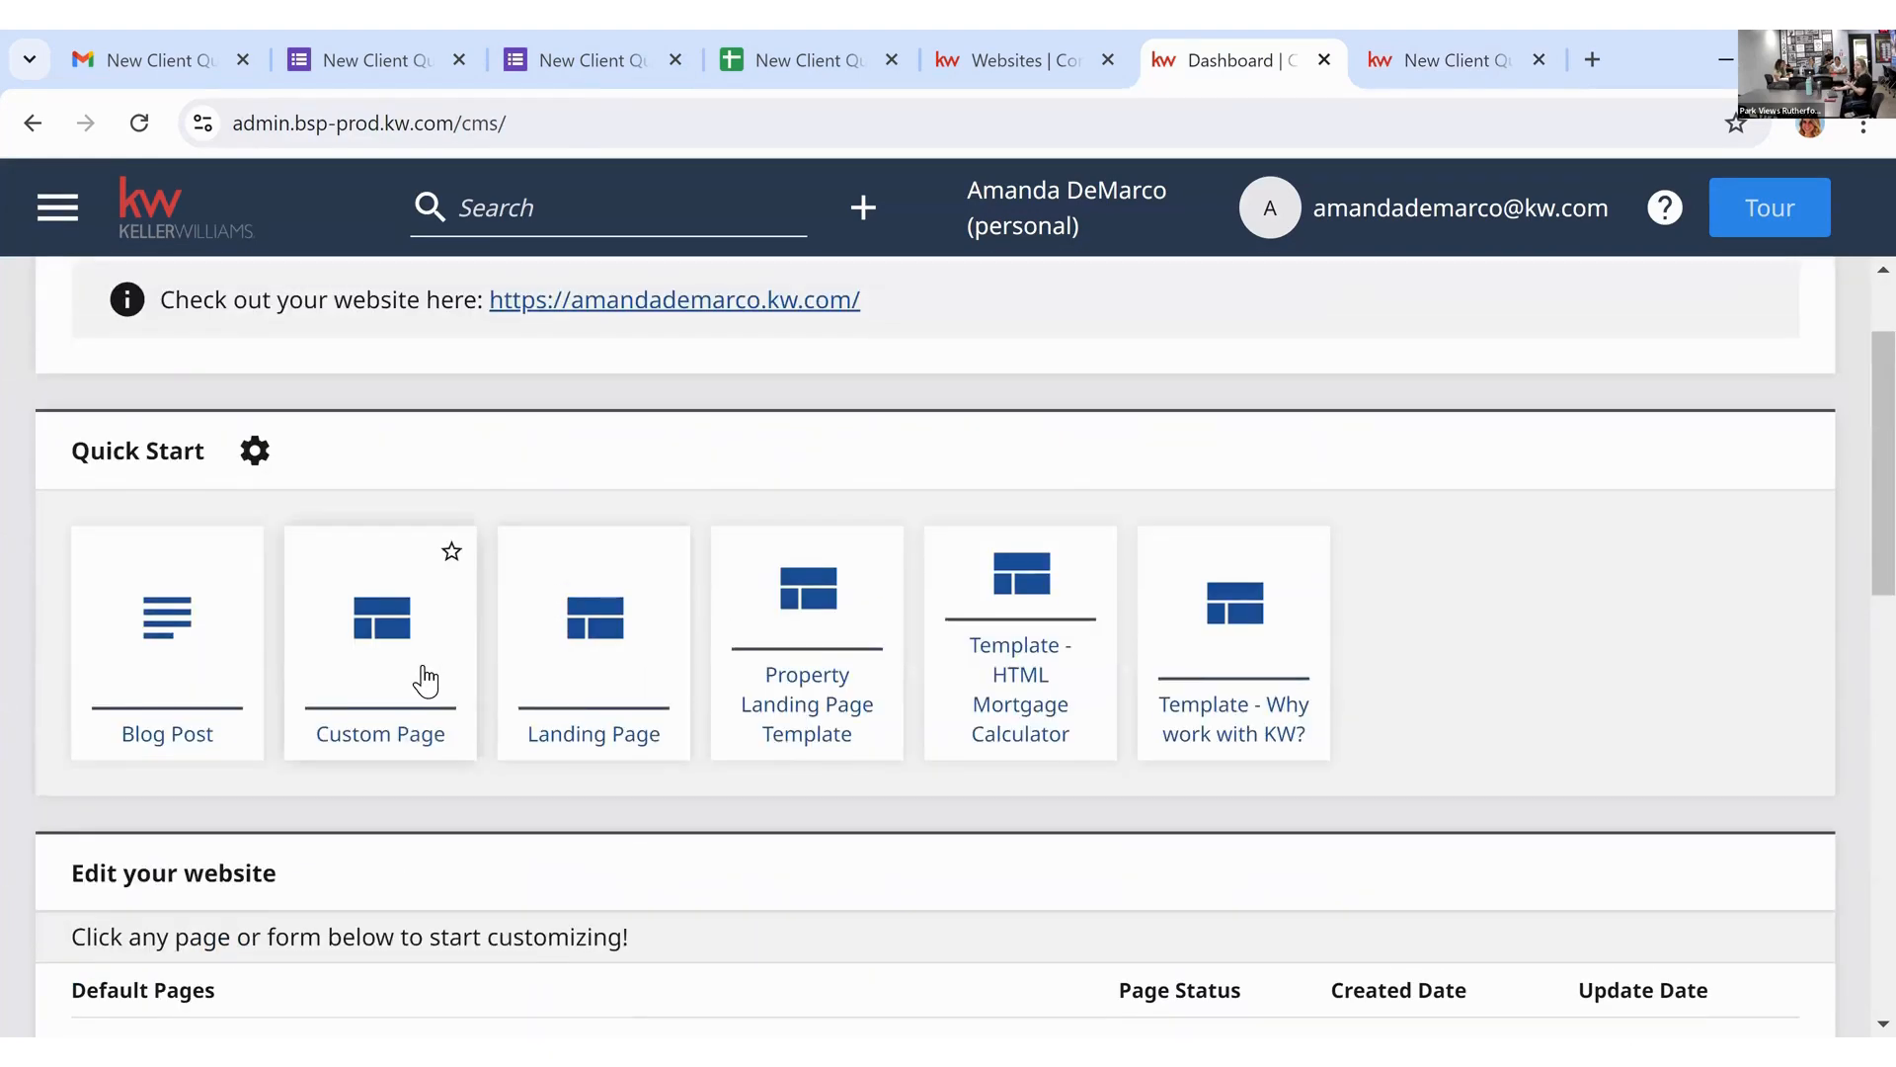
scroll(433, 672, down, 8)
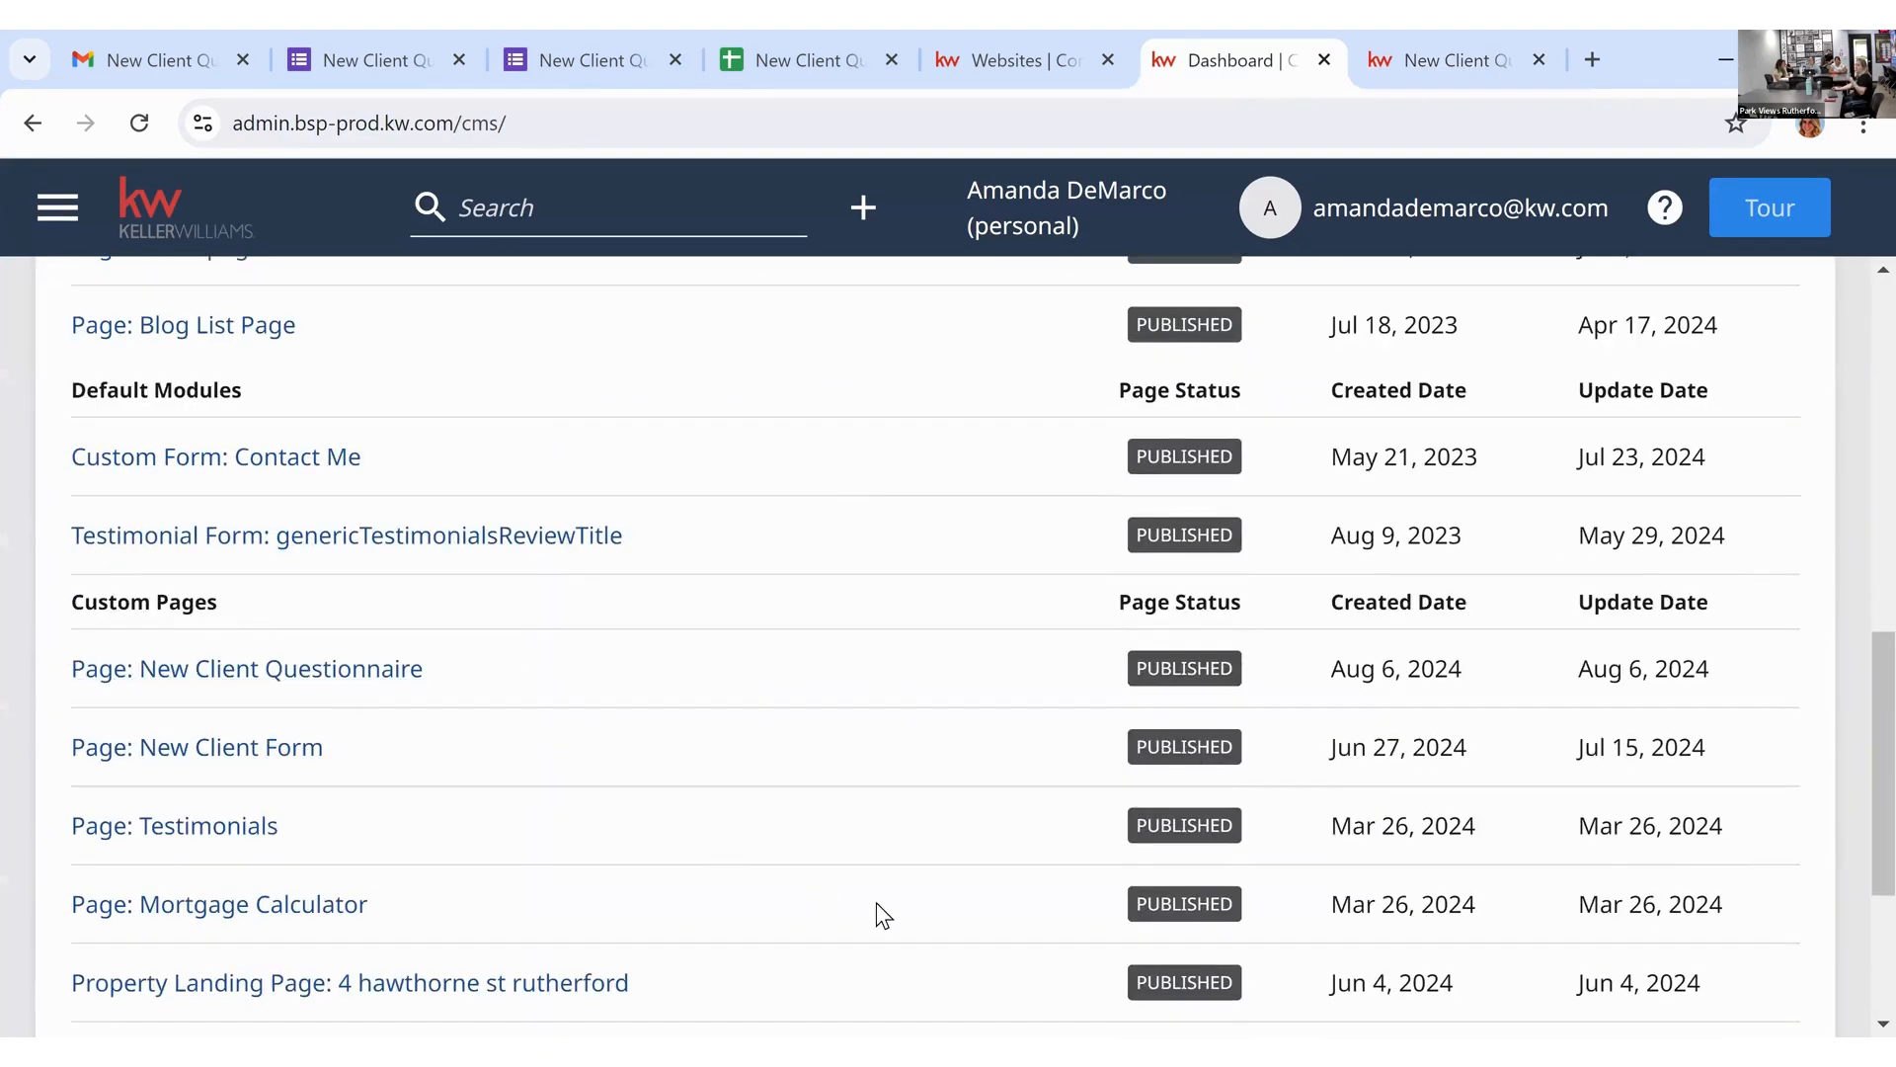
scroll(877, 899, down, 1)
scroll(885, 790, down, 1)
scroll(887, 757, up, 1)
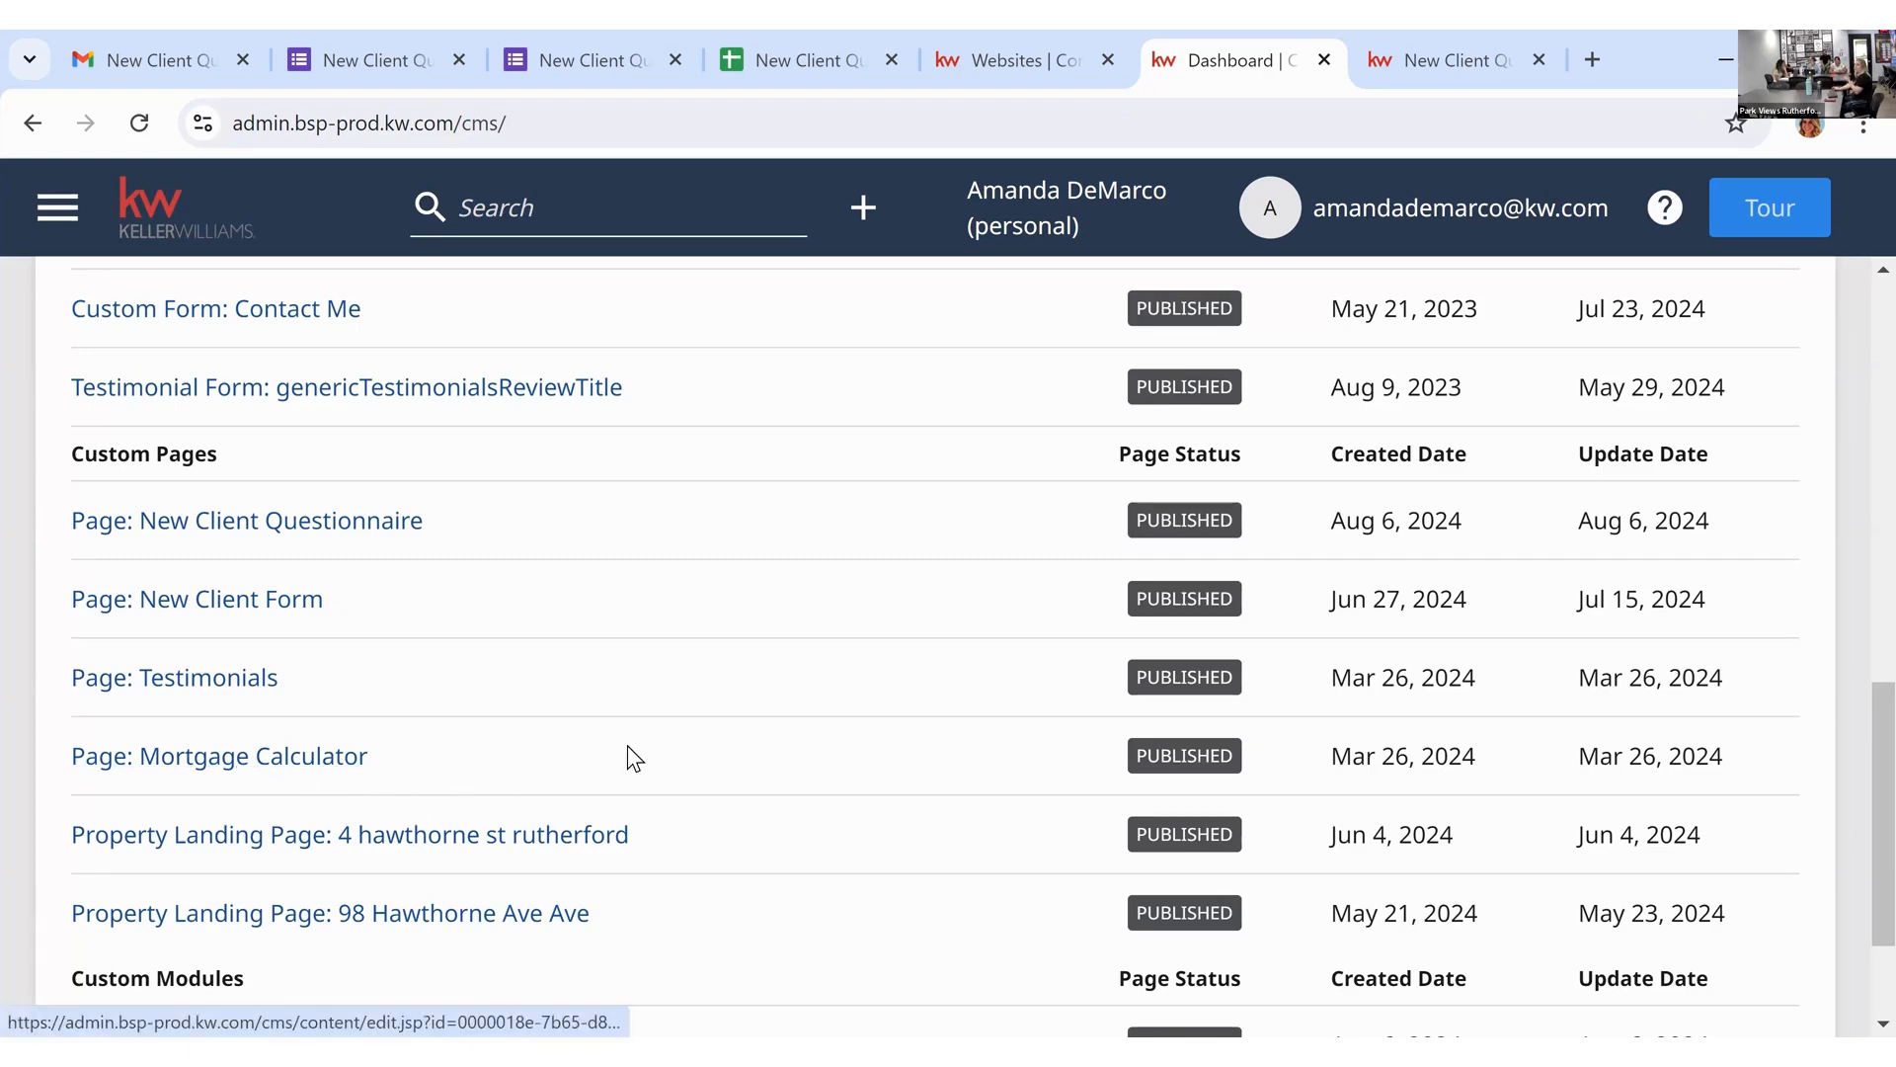
scroll(626, 745, up, 10)
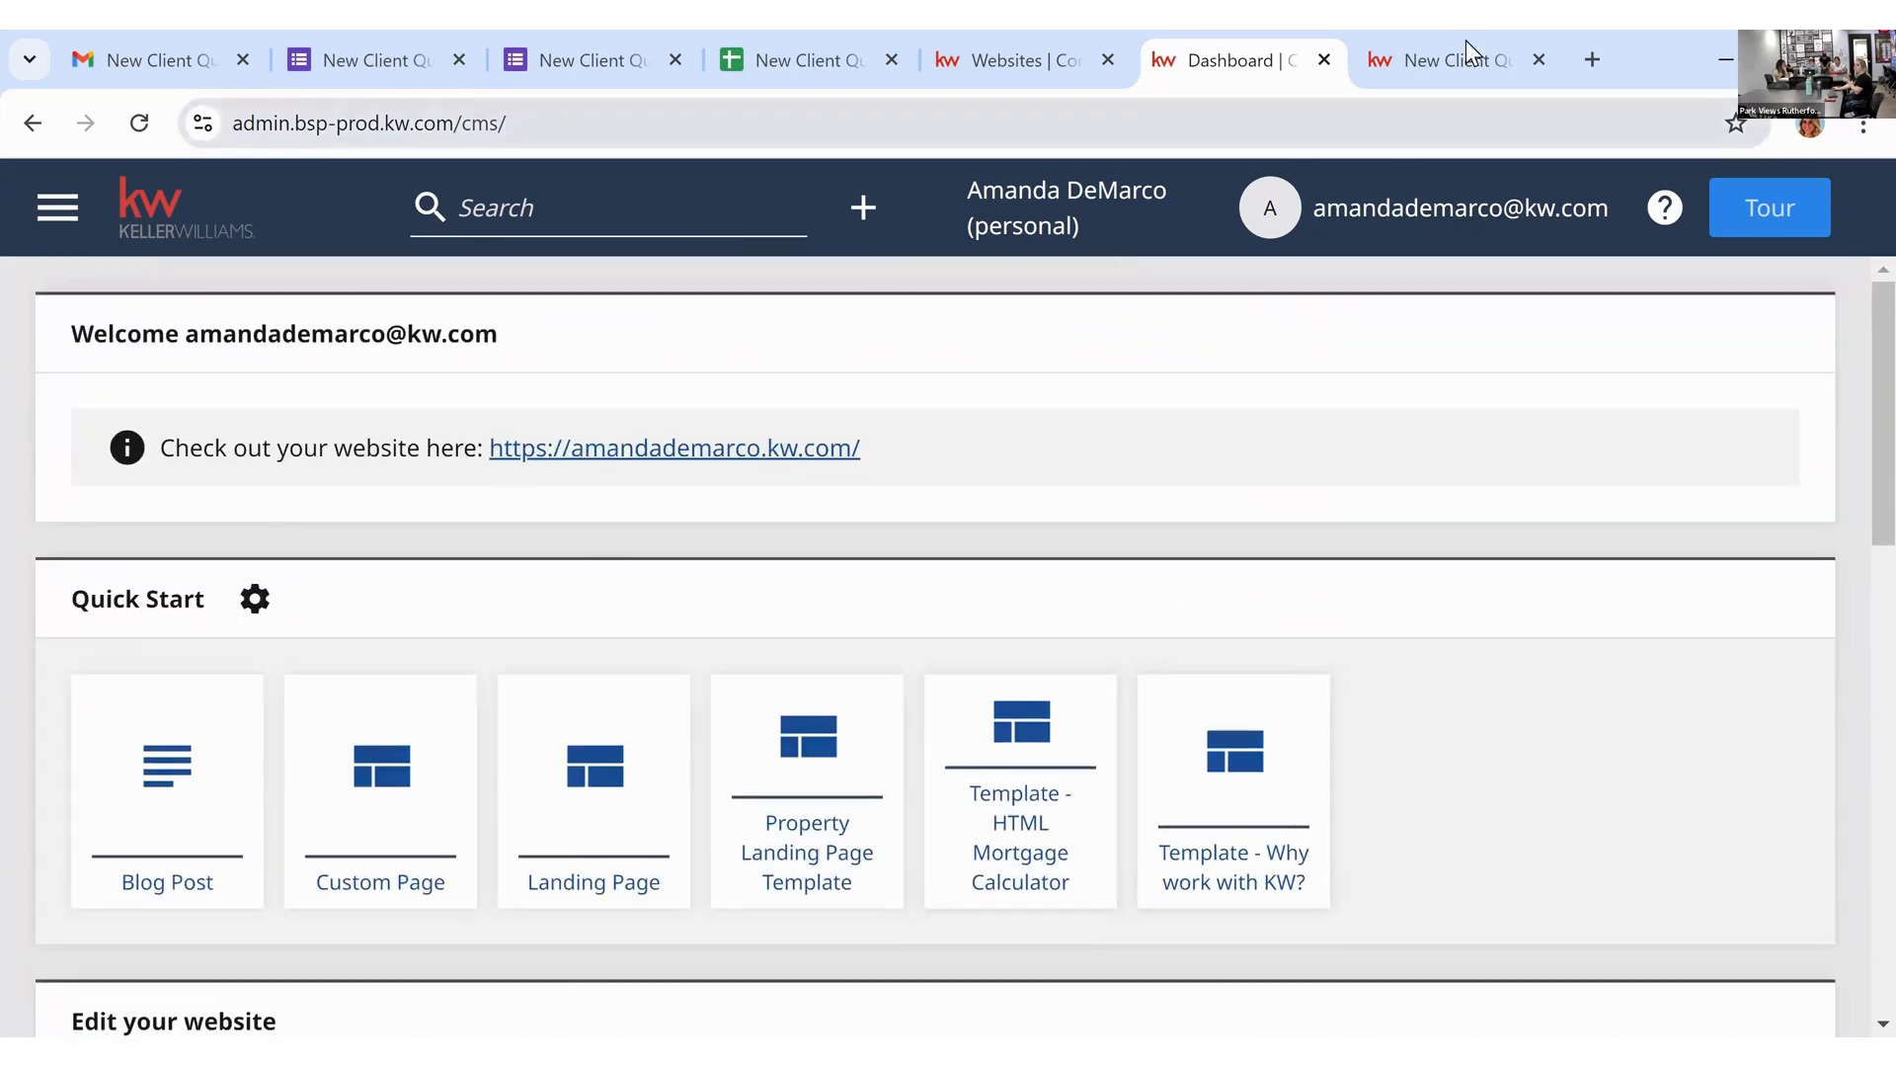
click(1465, 51)
Step: View the live Mortgage Calculator page, then open 'Page: Mortgage Calculator' in the CMS editor
mouse_move(1647, 269)
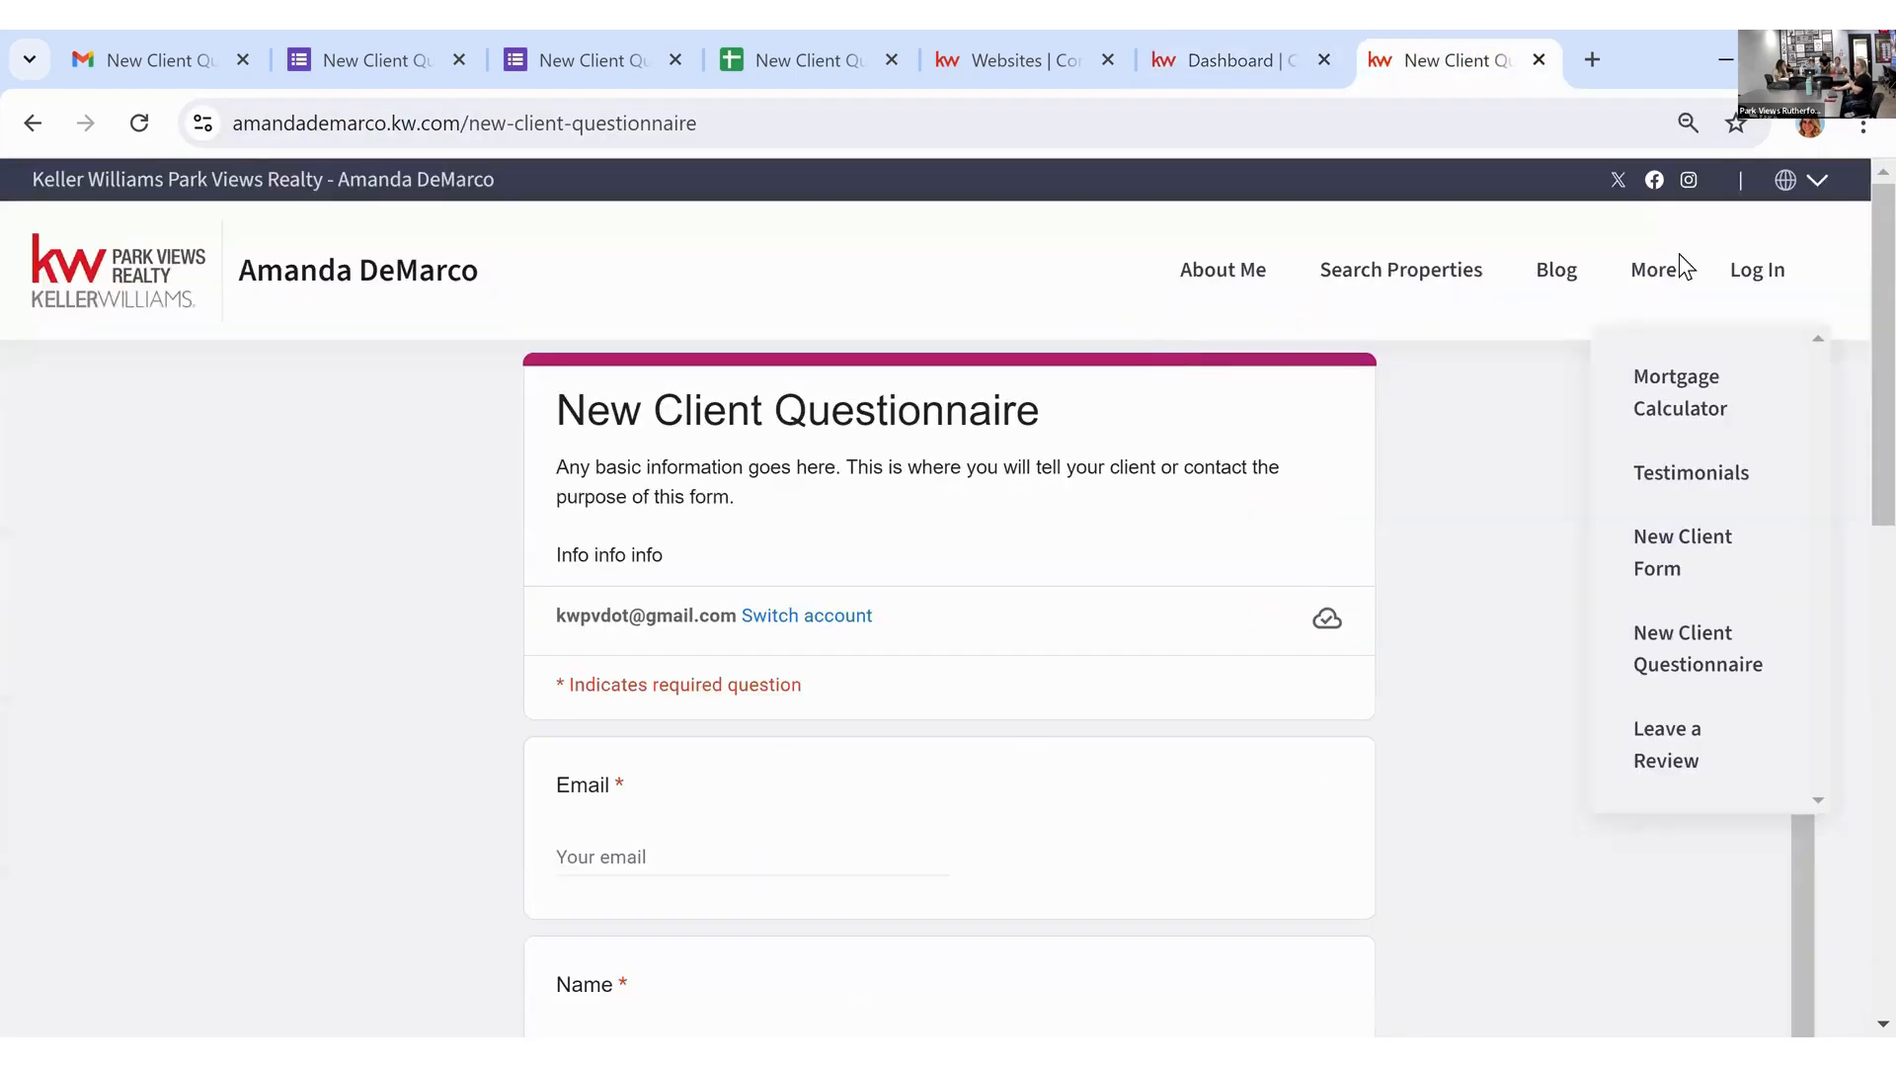
click(1679, 395)
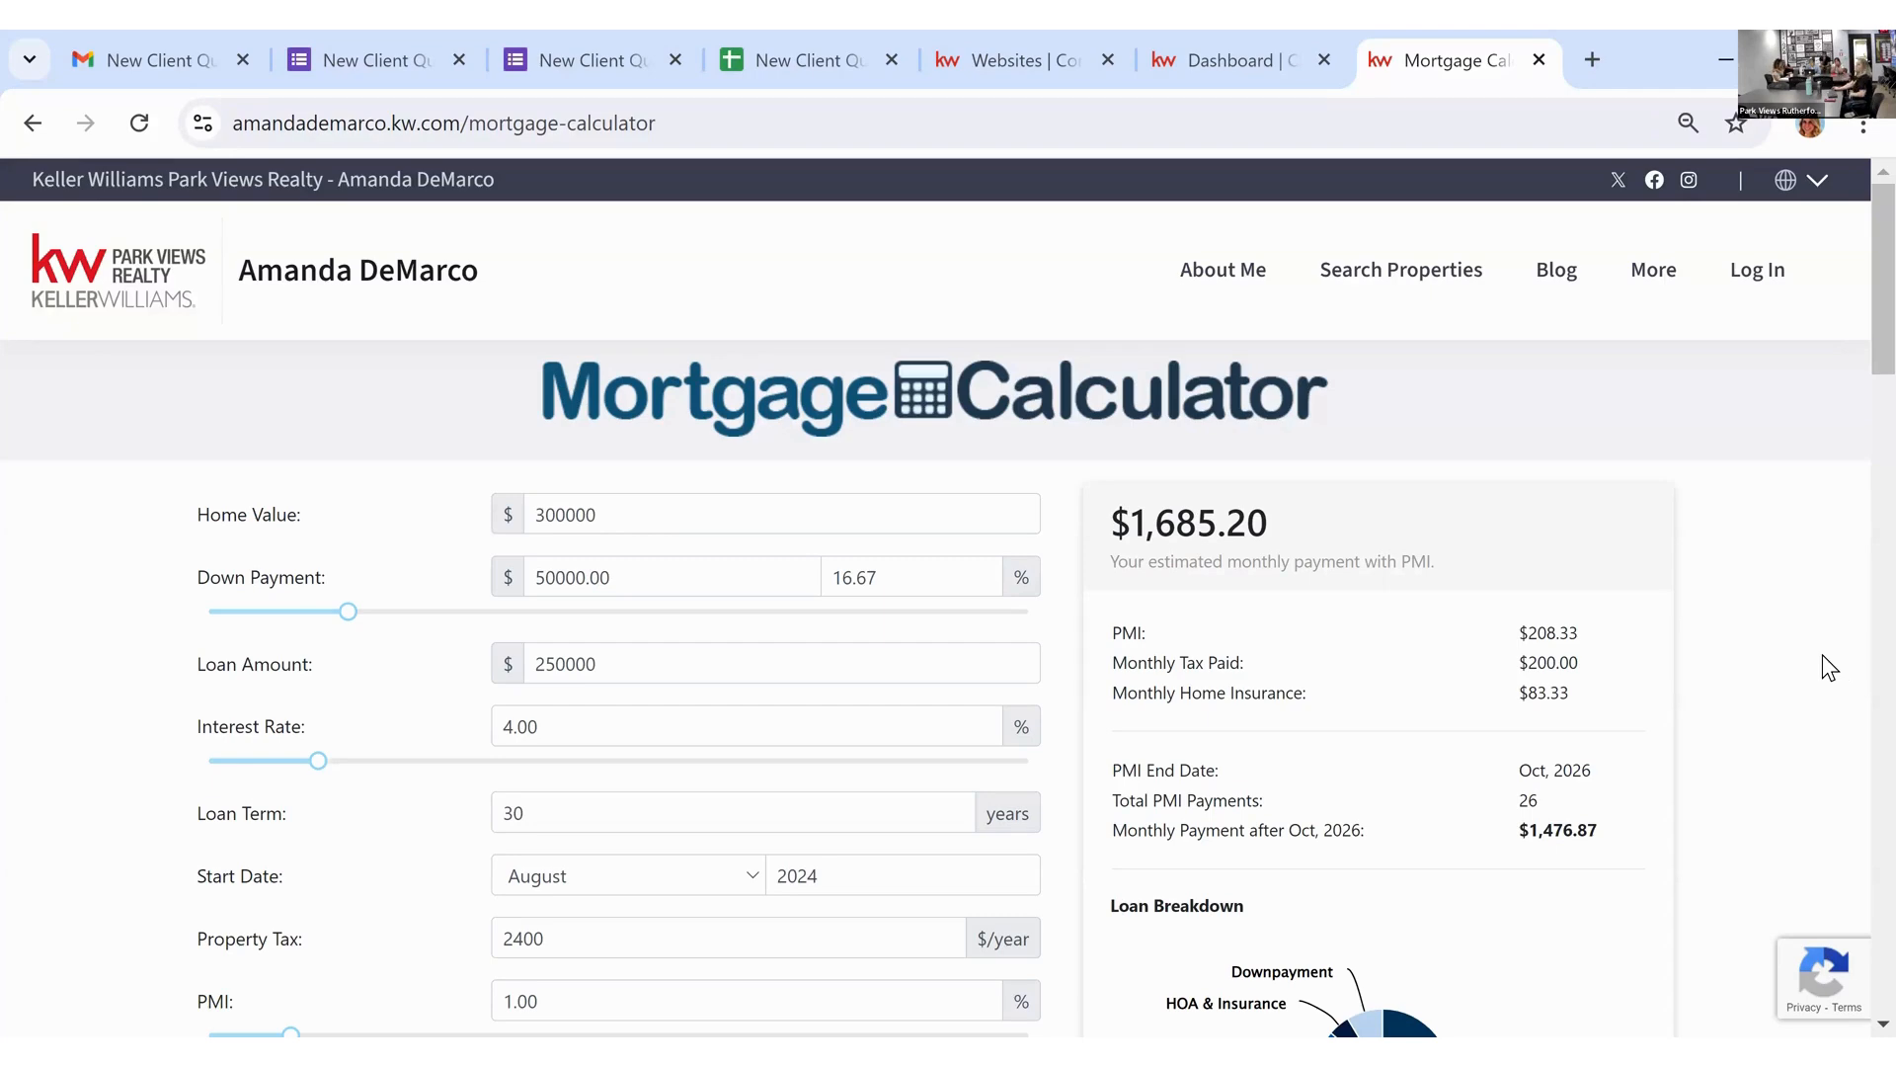
key(ctrl+shift+Tab)
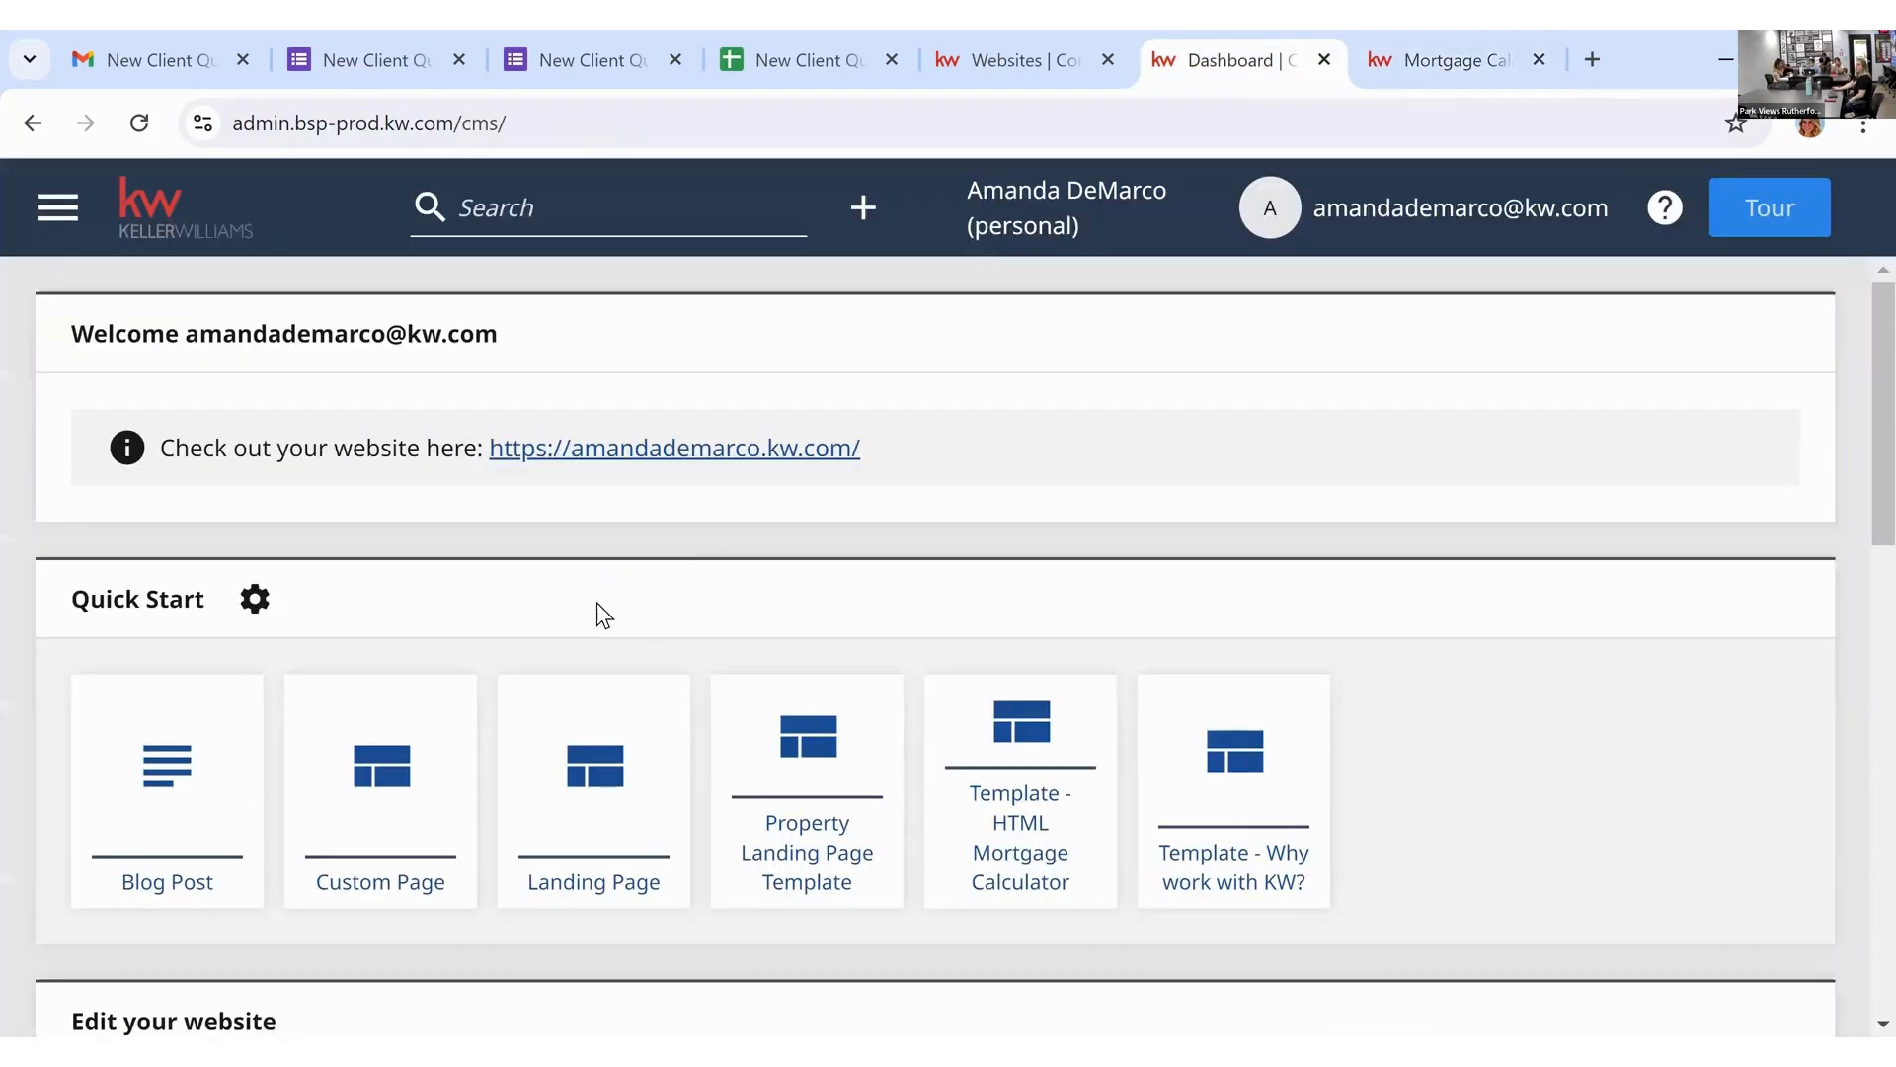
scroll(629, 624, down, 10)
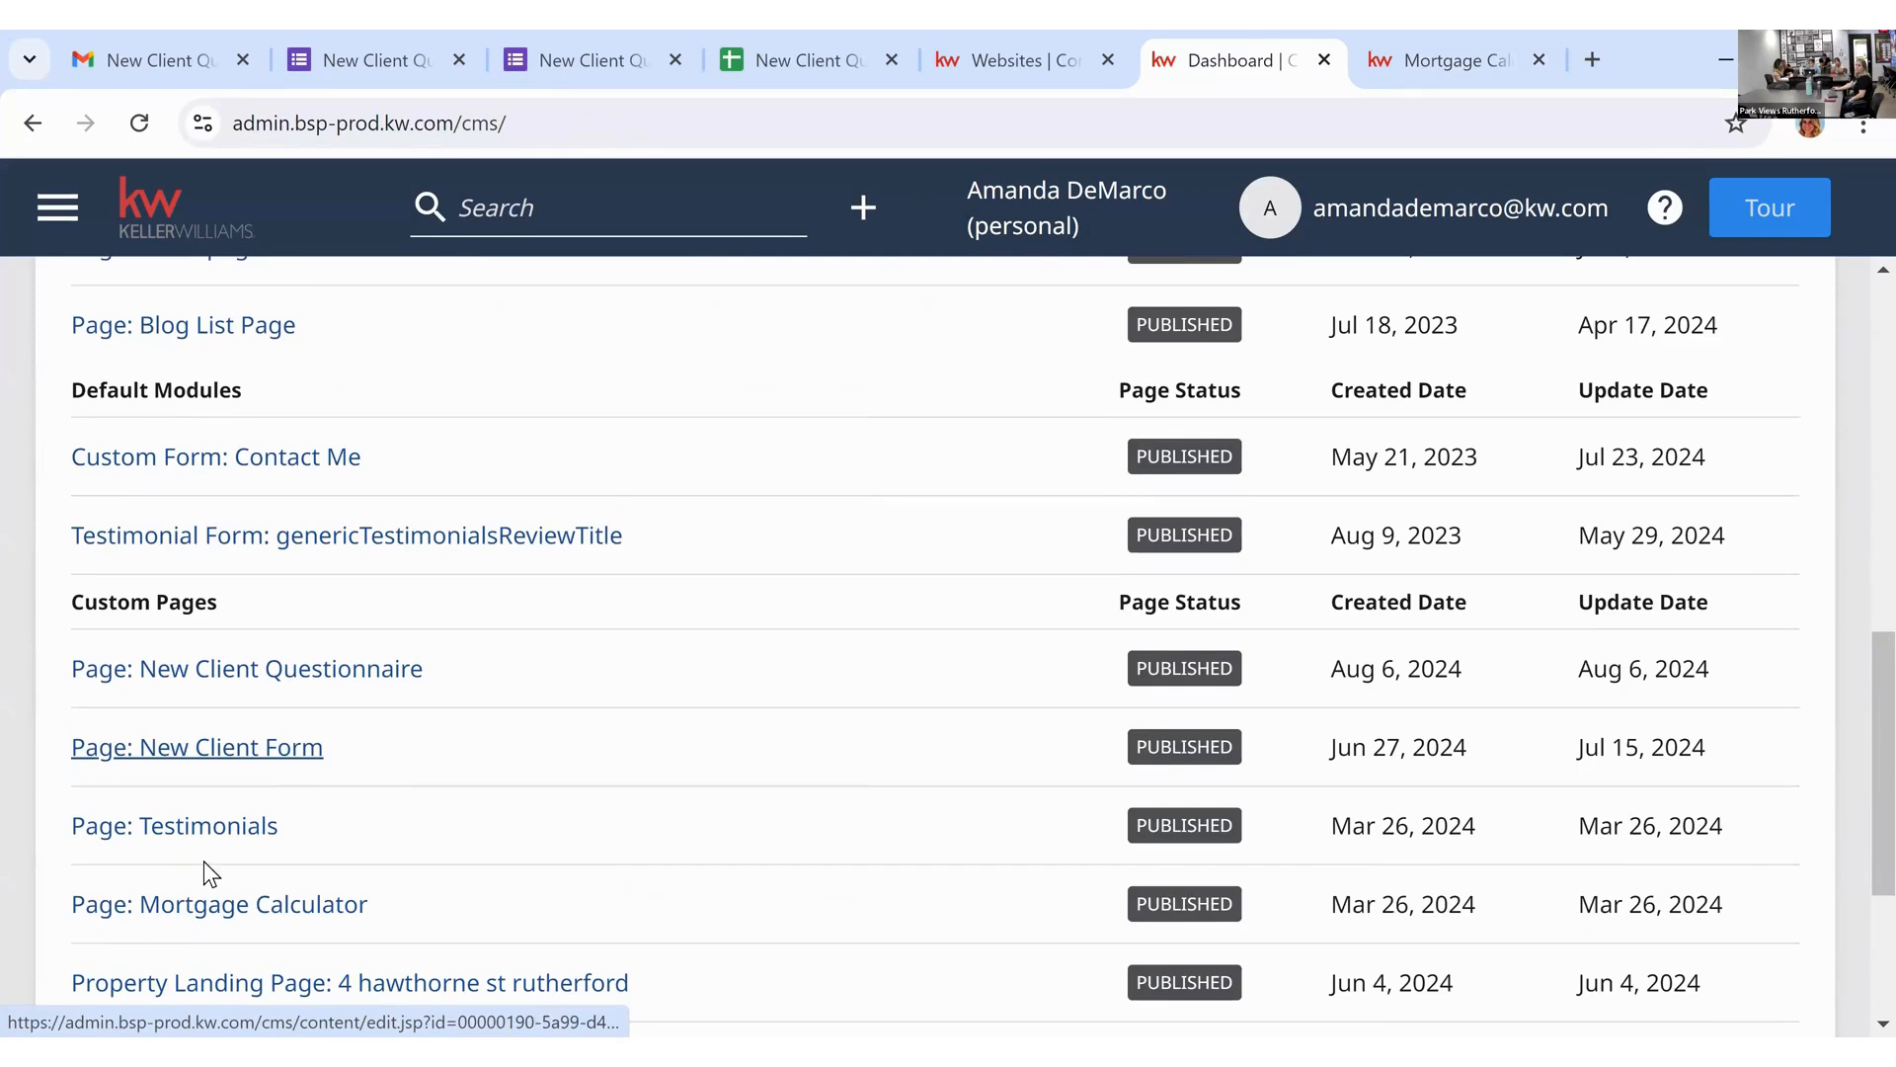
click(231, 913)
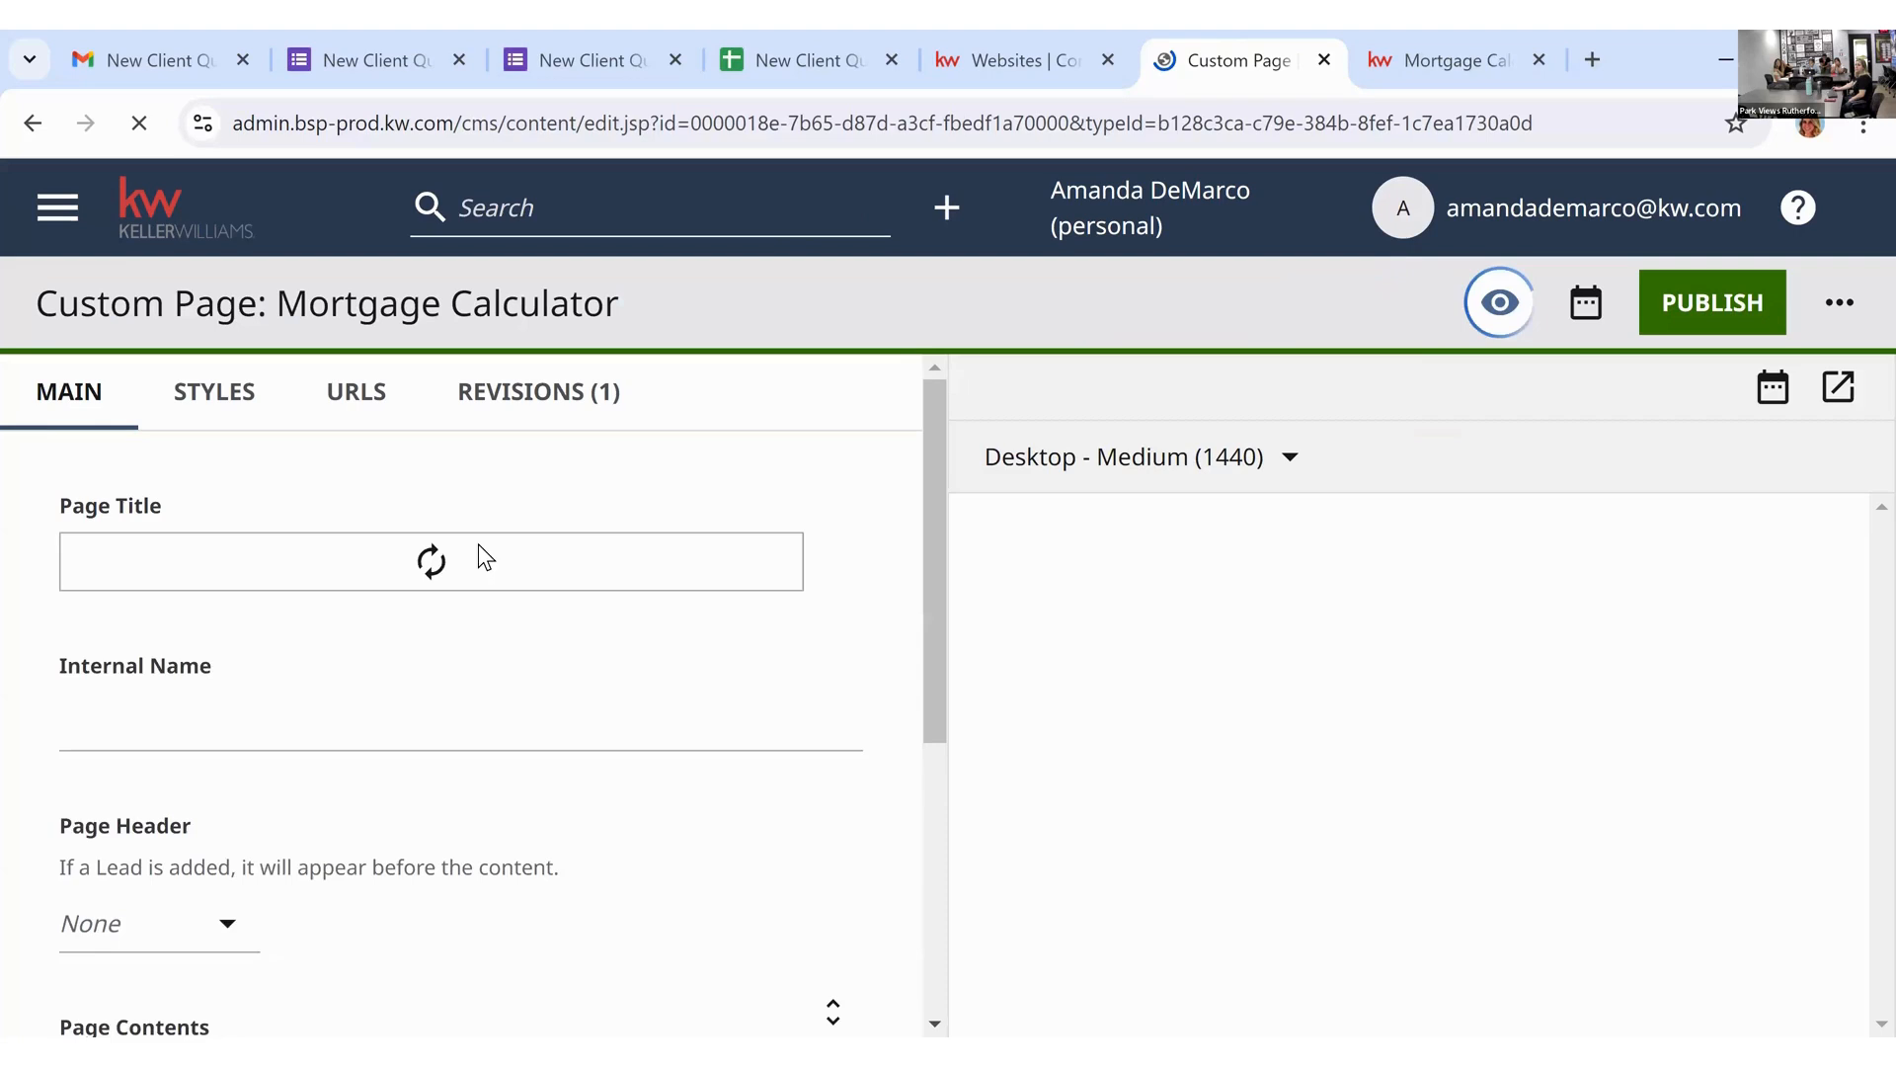
Step: Scroll the Mortgage Calculator editor to review its HTML calculator embed and Contact Me form
scroll(829, 711, down, 5)
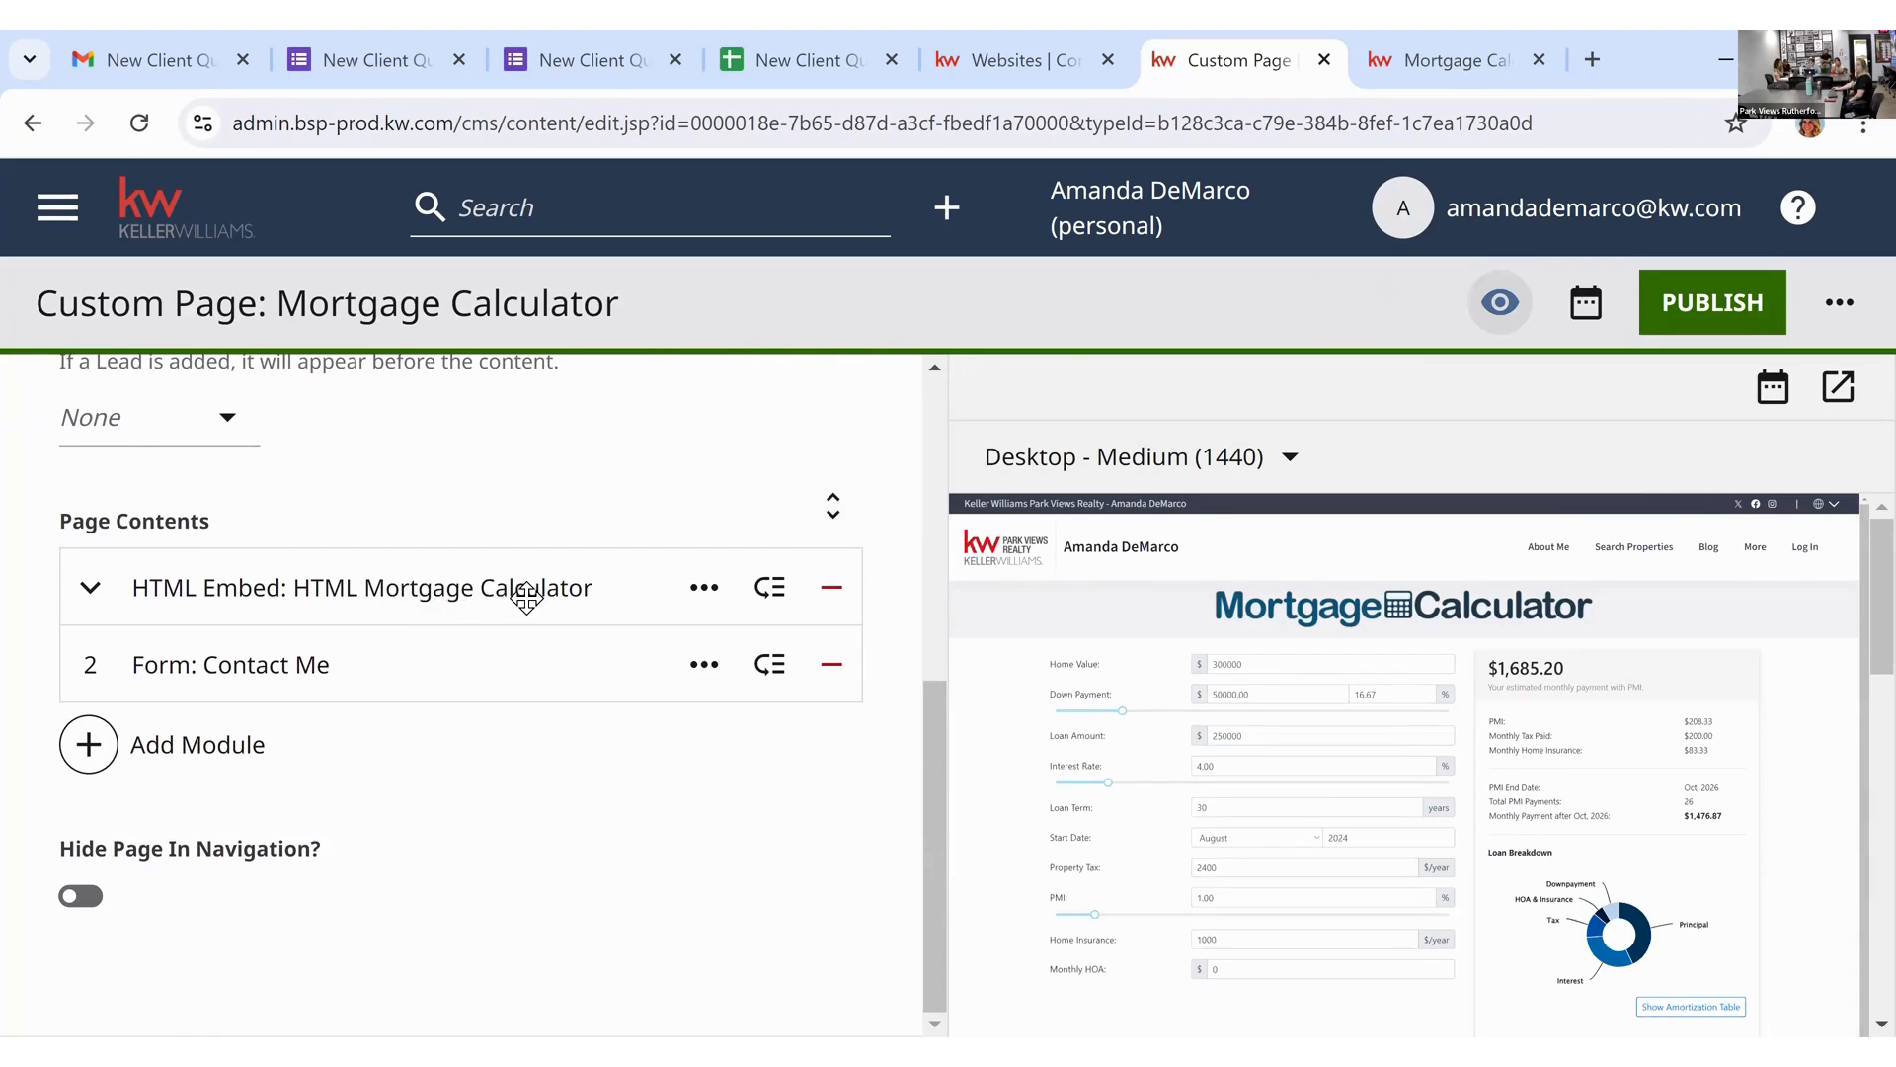
scroll(1223, 749, down, 1)
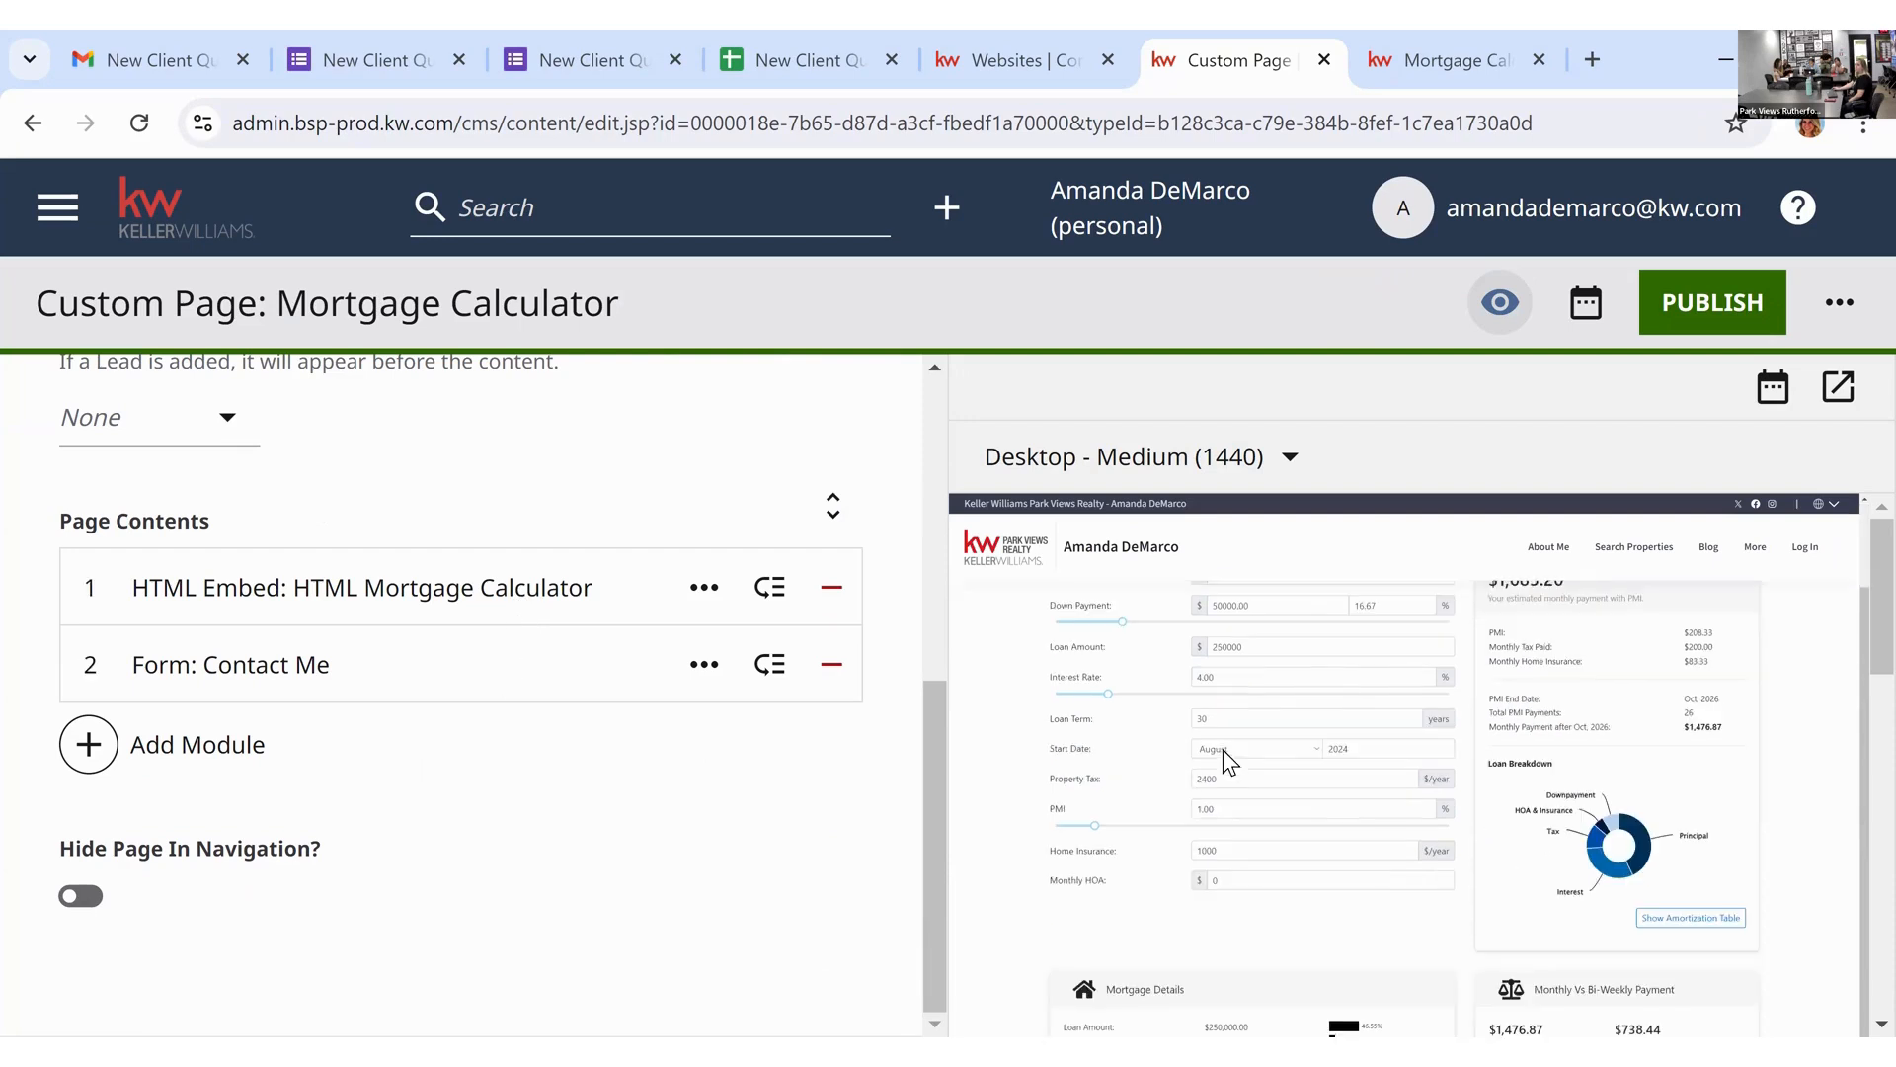
scroll(1381, 772, down, 8)
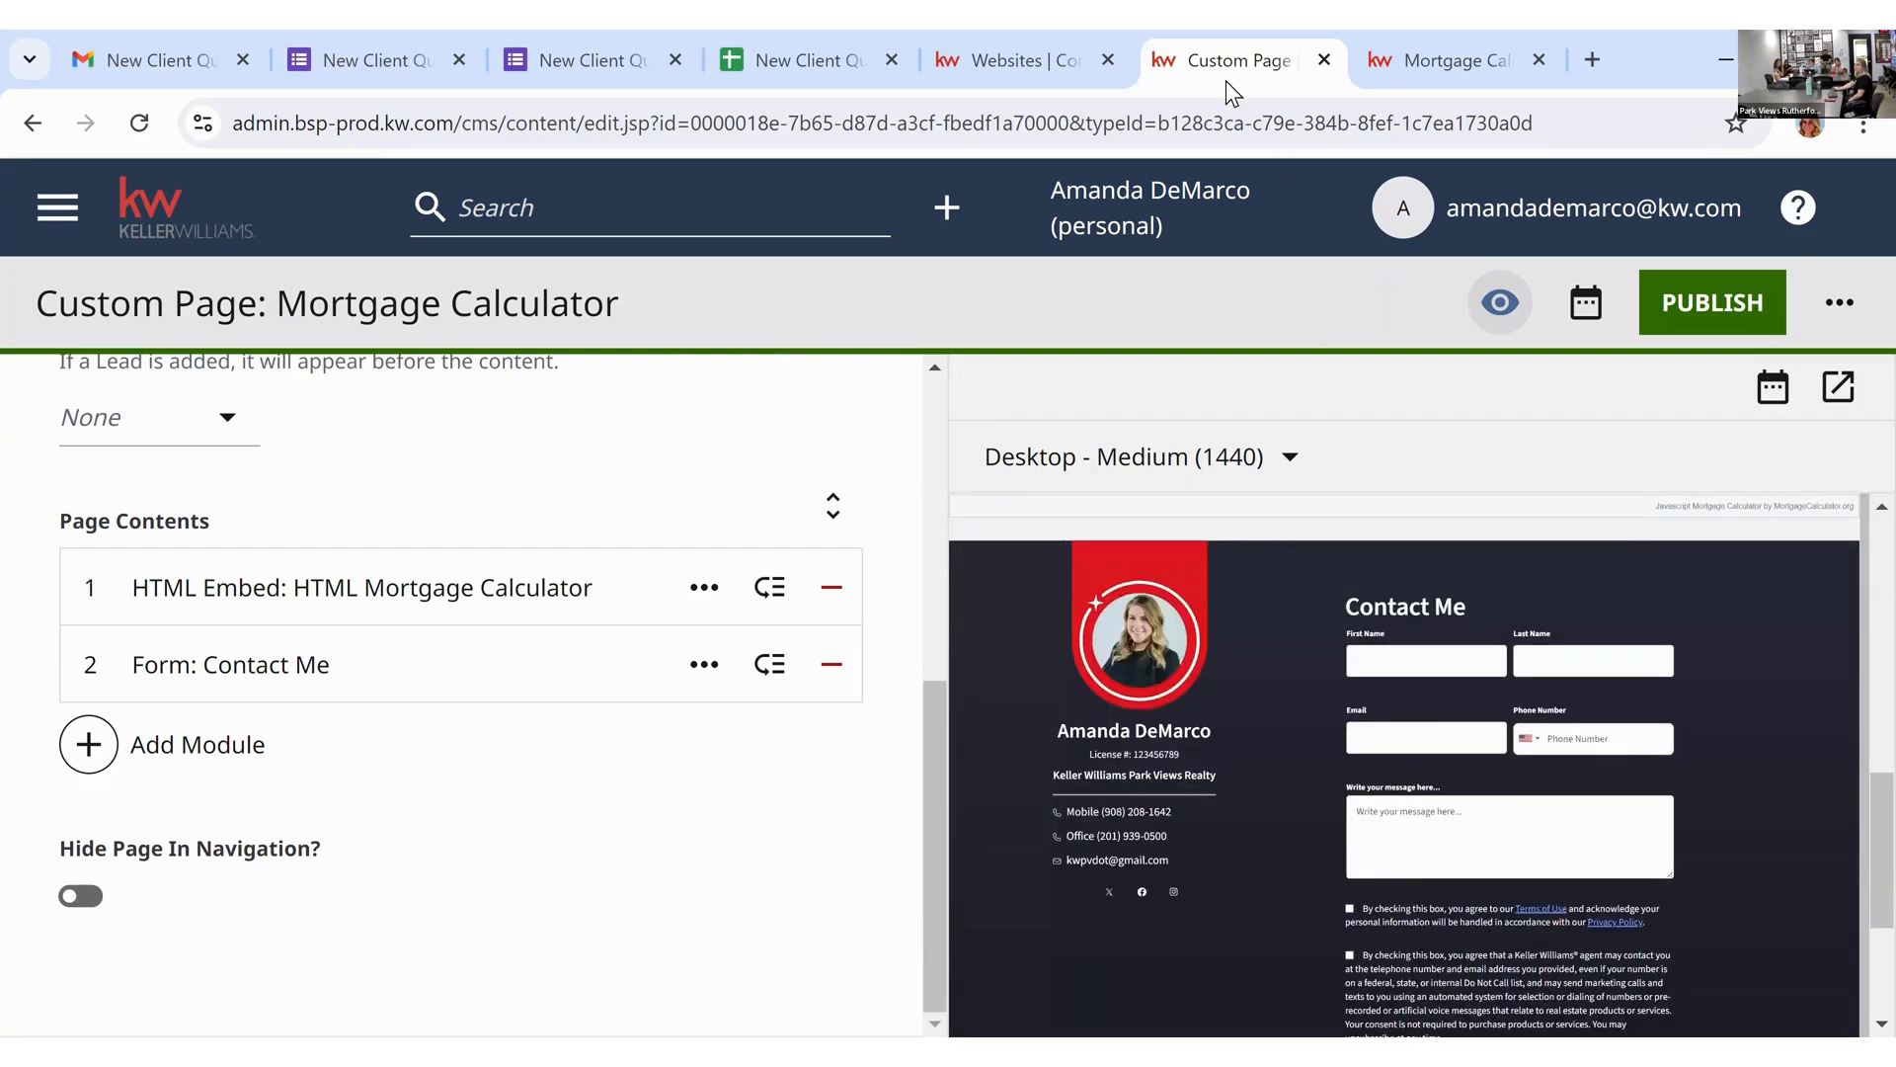
Step: Check the live Mortgage Calculator page, then go to New Client Questionnaire from the More menu
click(1454, 44)
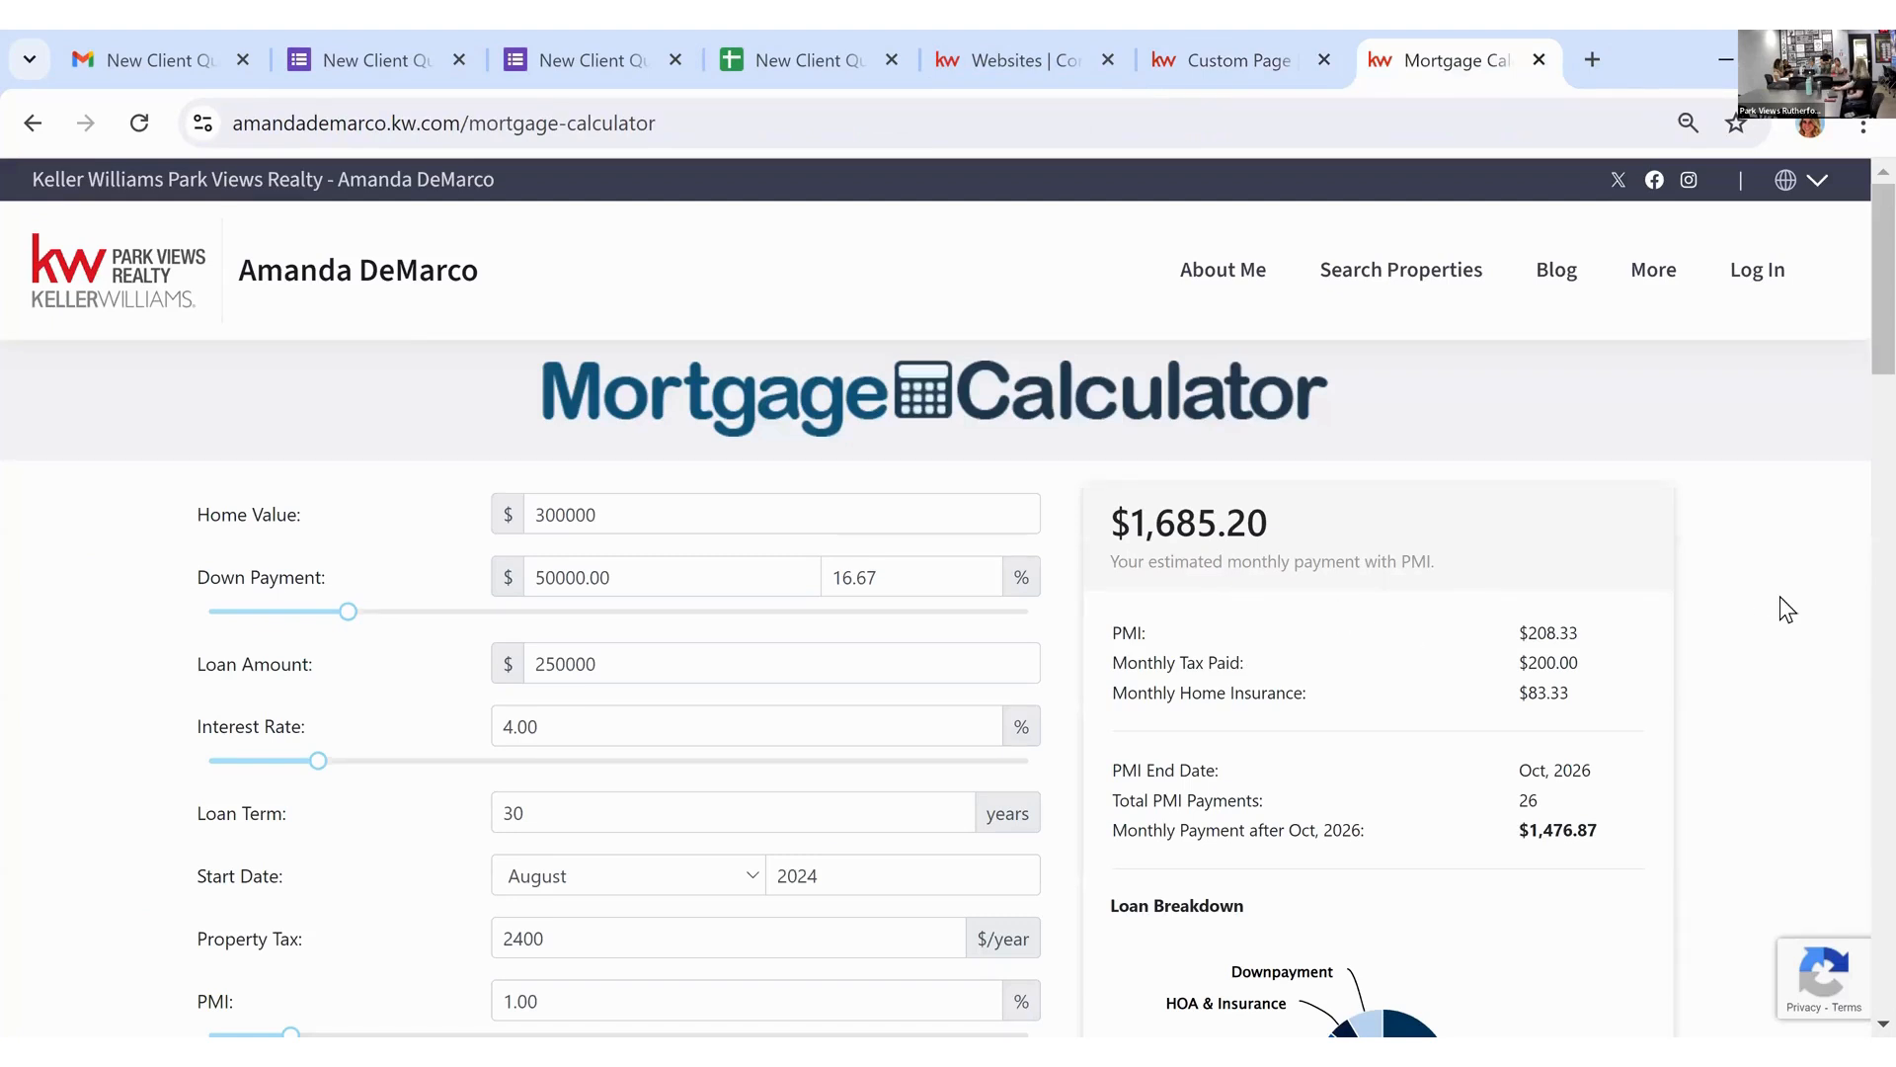
scroll(1783, 615, down, 11)
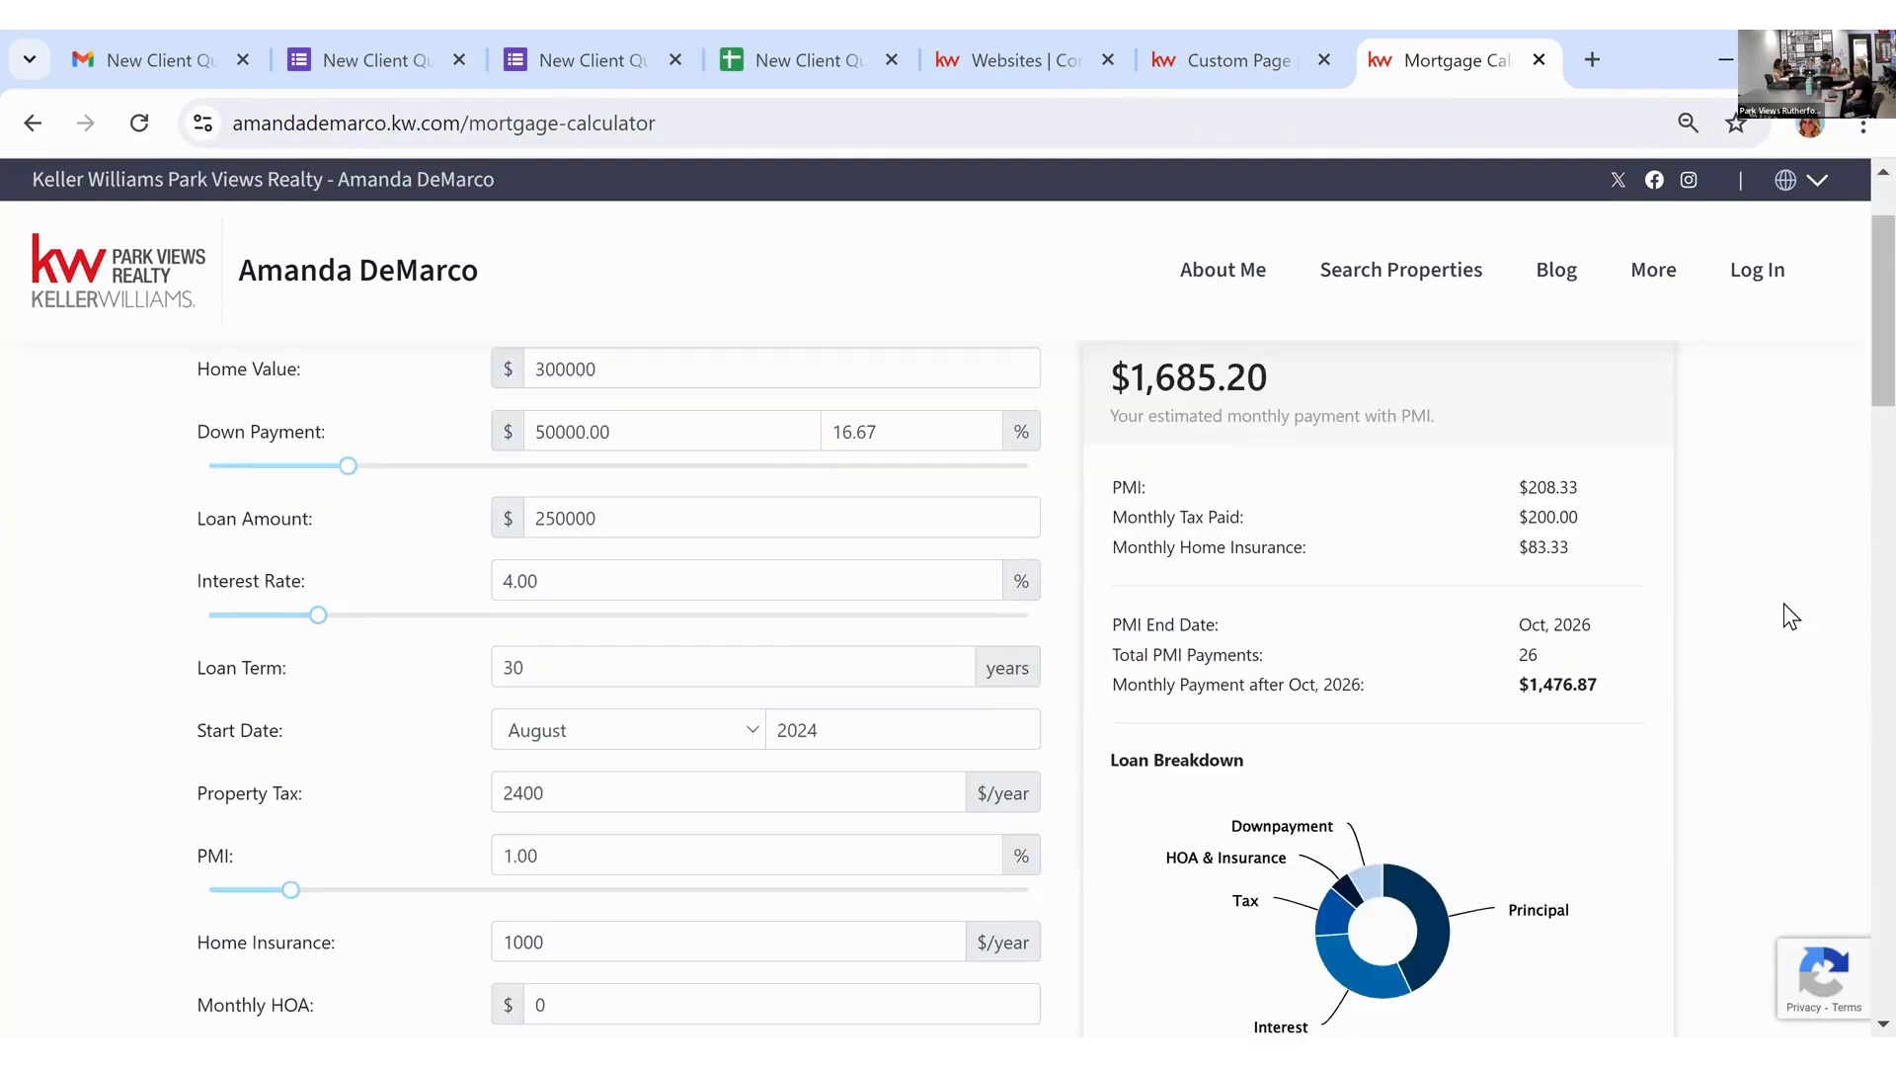
scroll(1717, 373, up, 3)
scroll(1698, 326, up, 8)
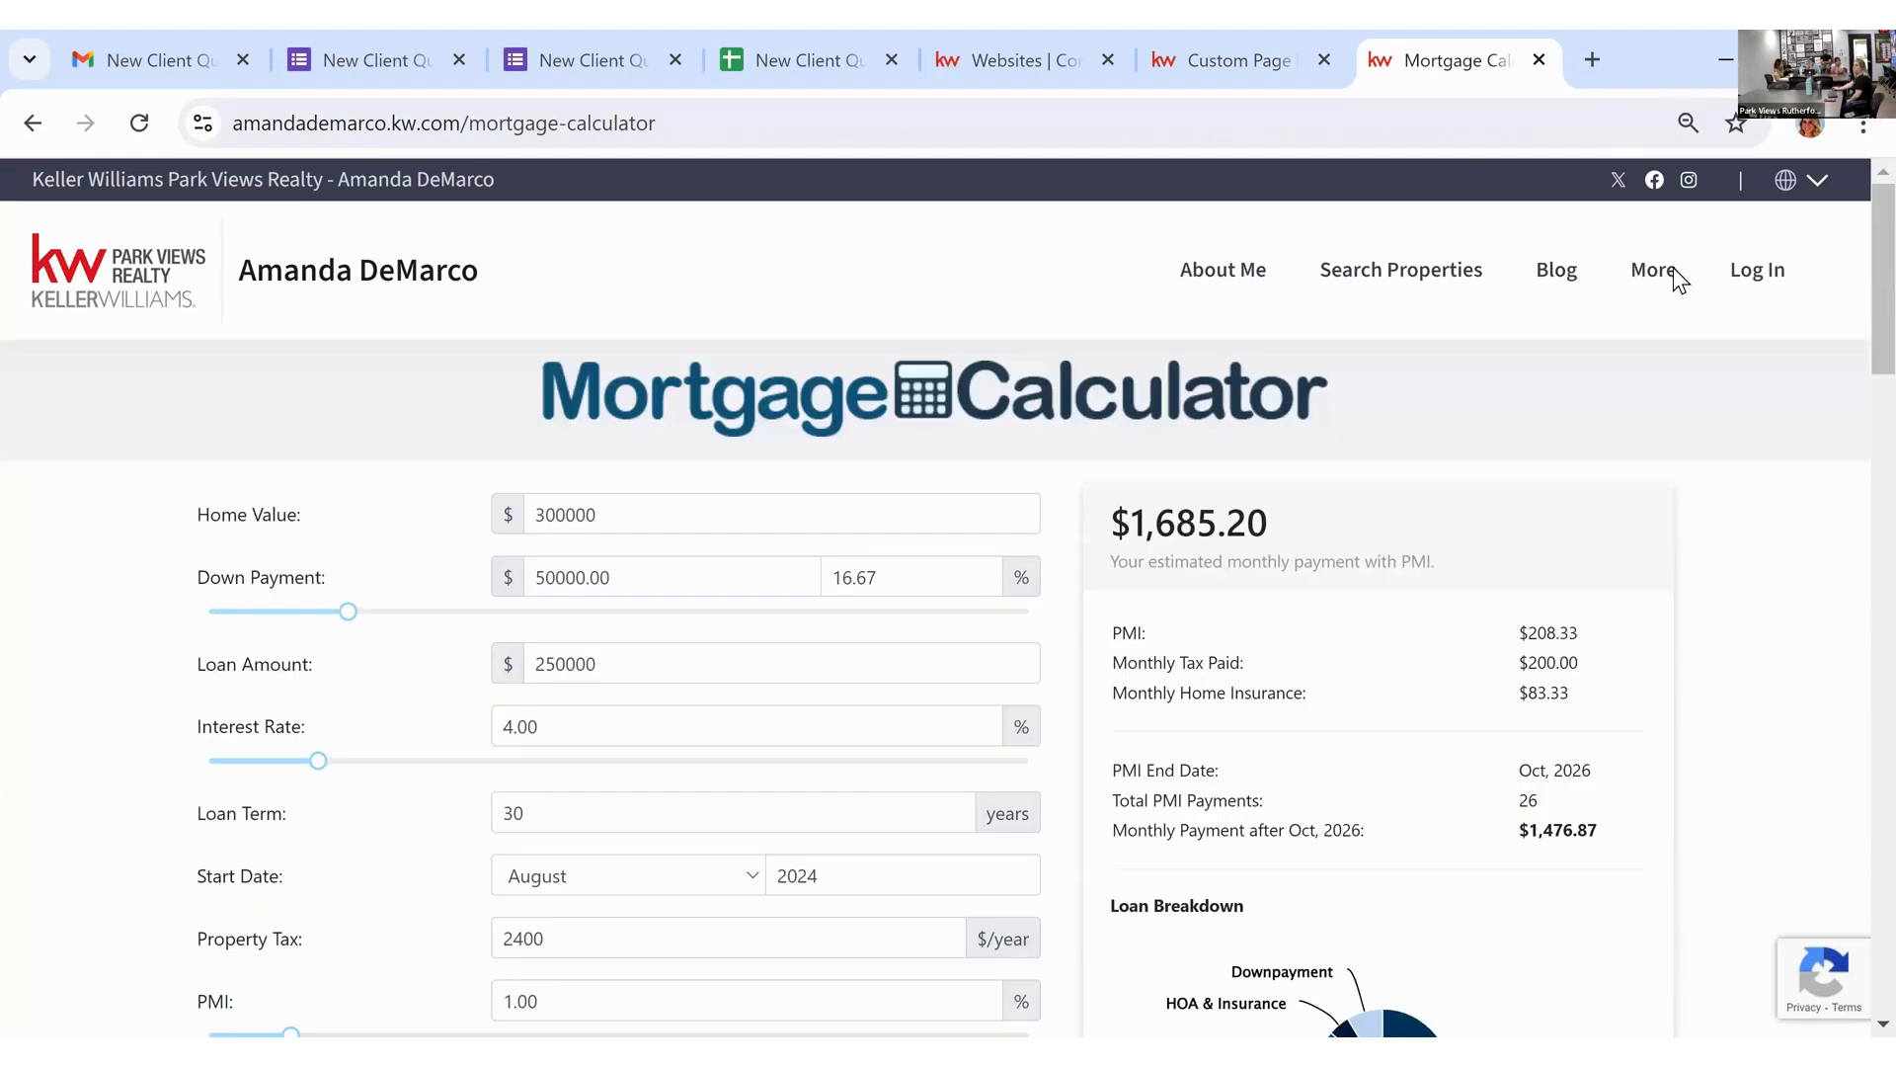
click(1673, 269)
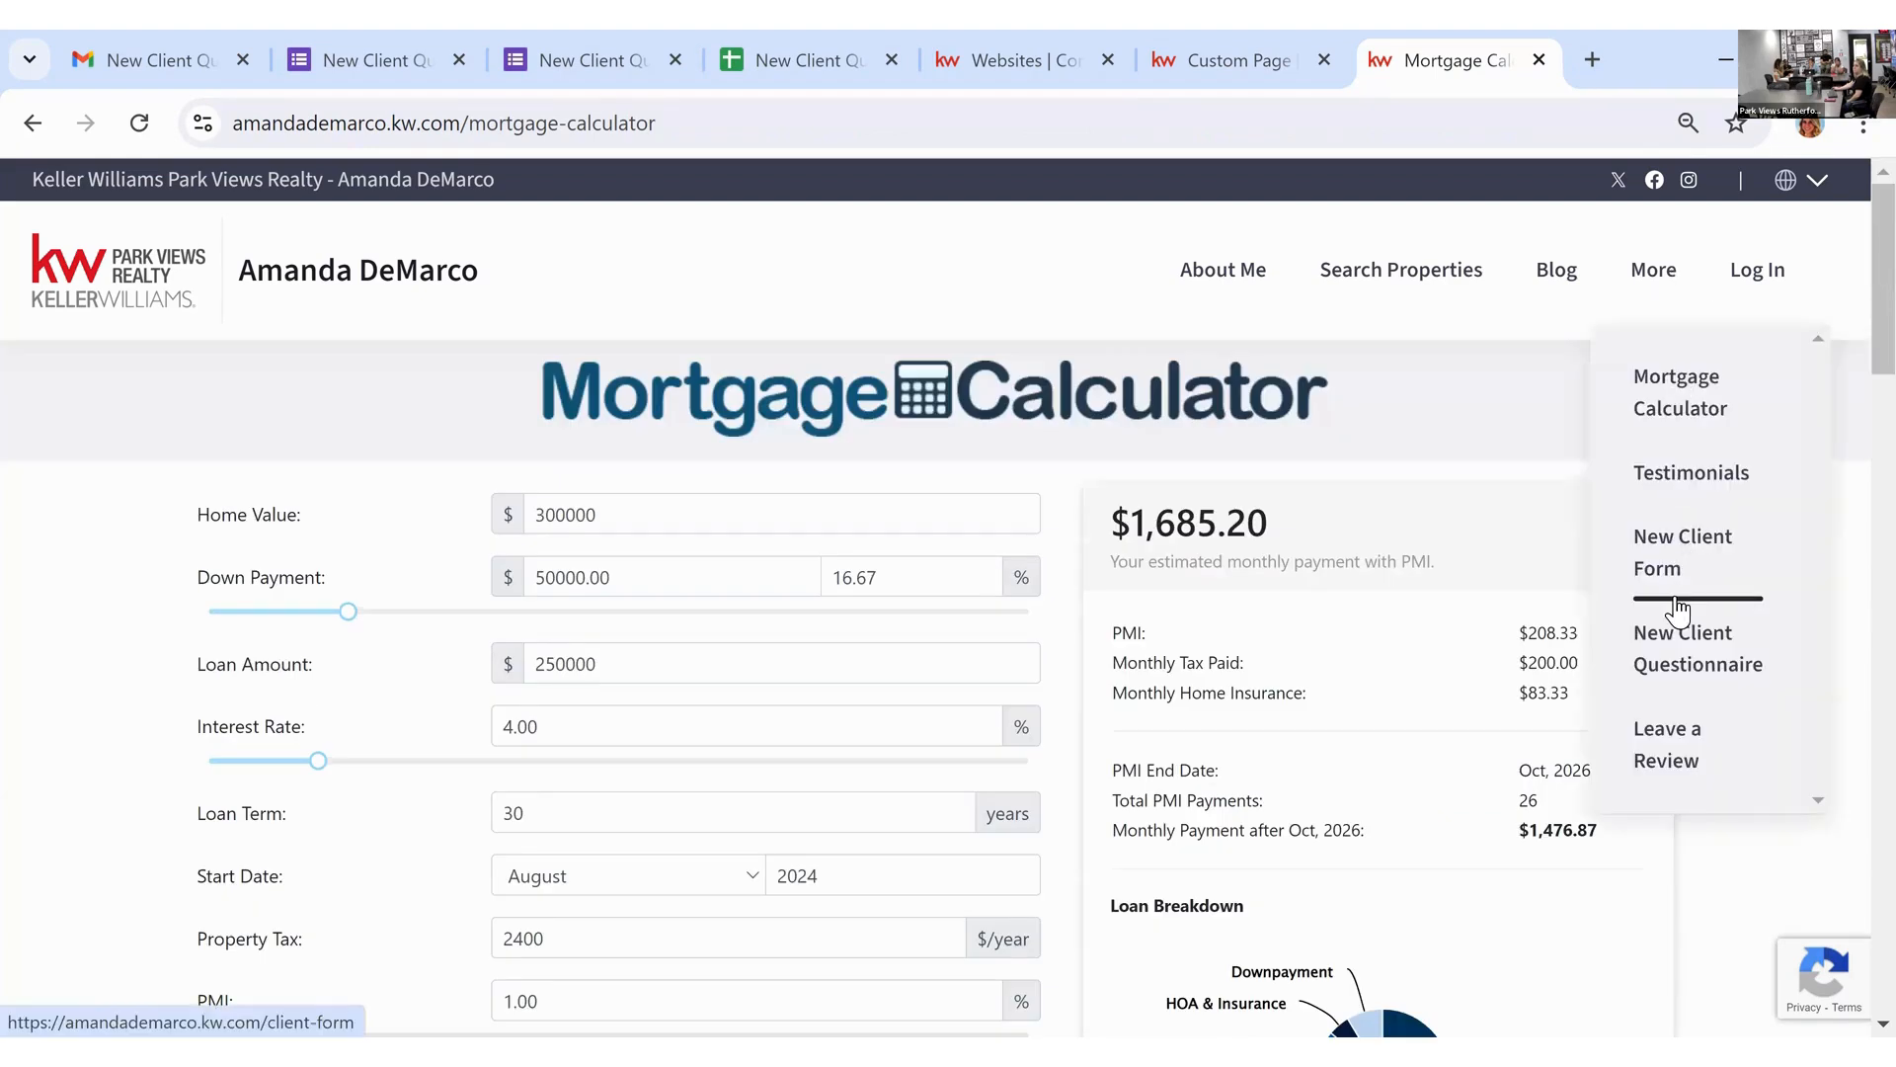
click(1679, 637)
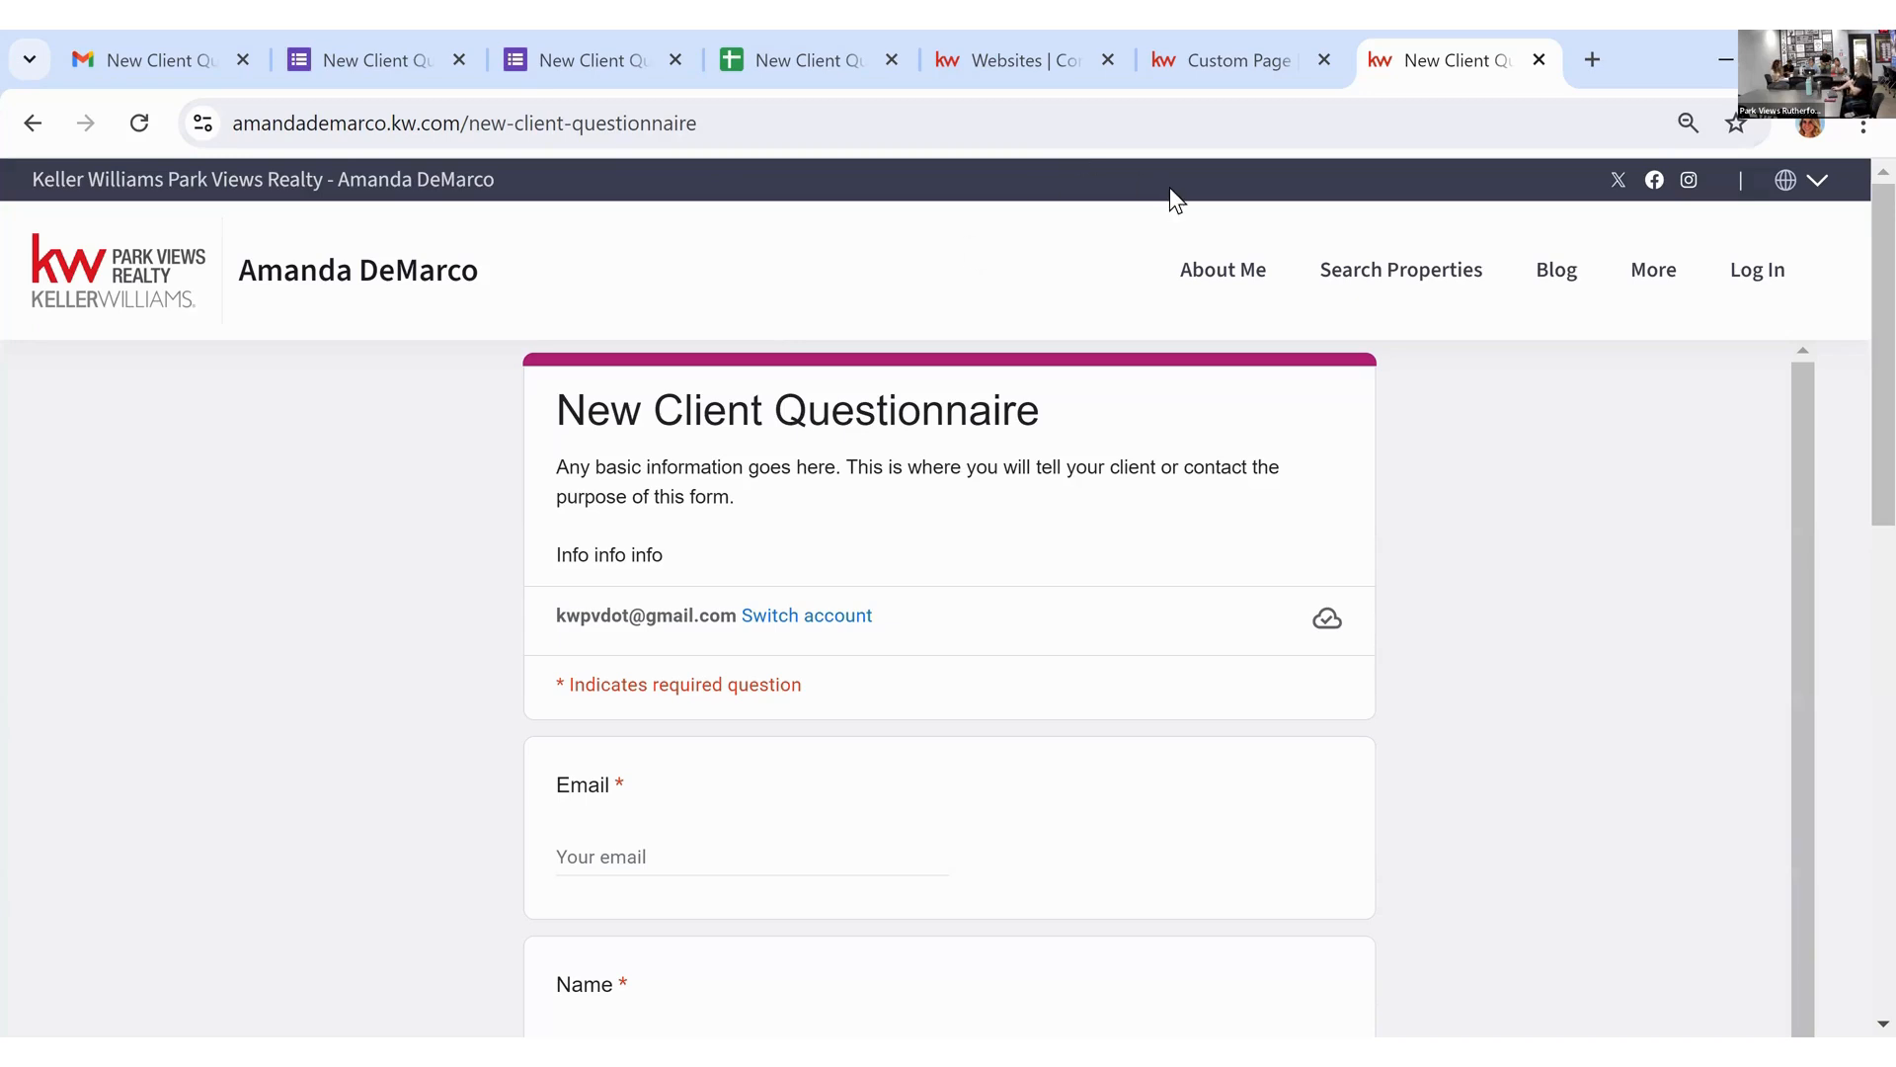
Step: Create a browser QR code for the live New Client Questionnaire page
right_click(987, 240)
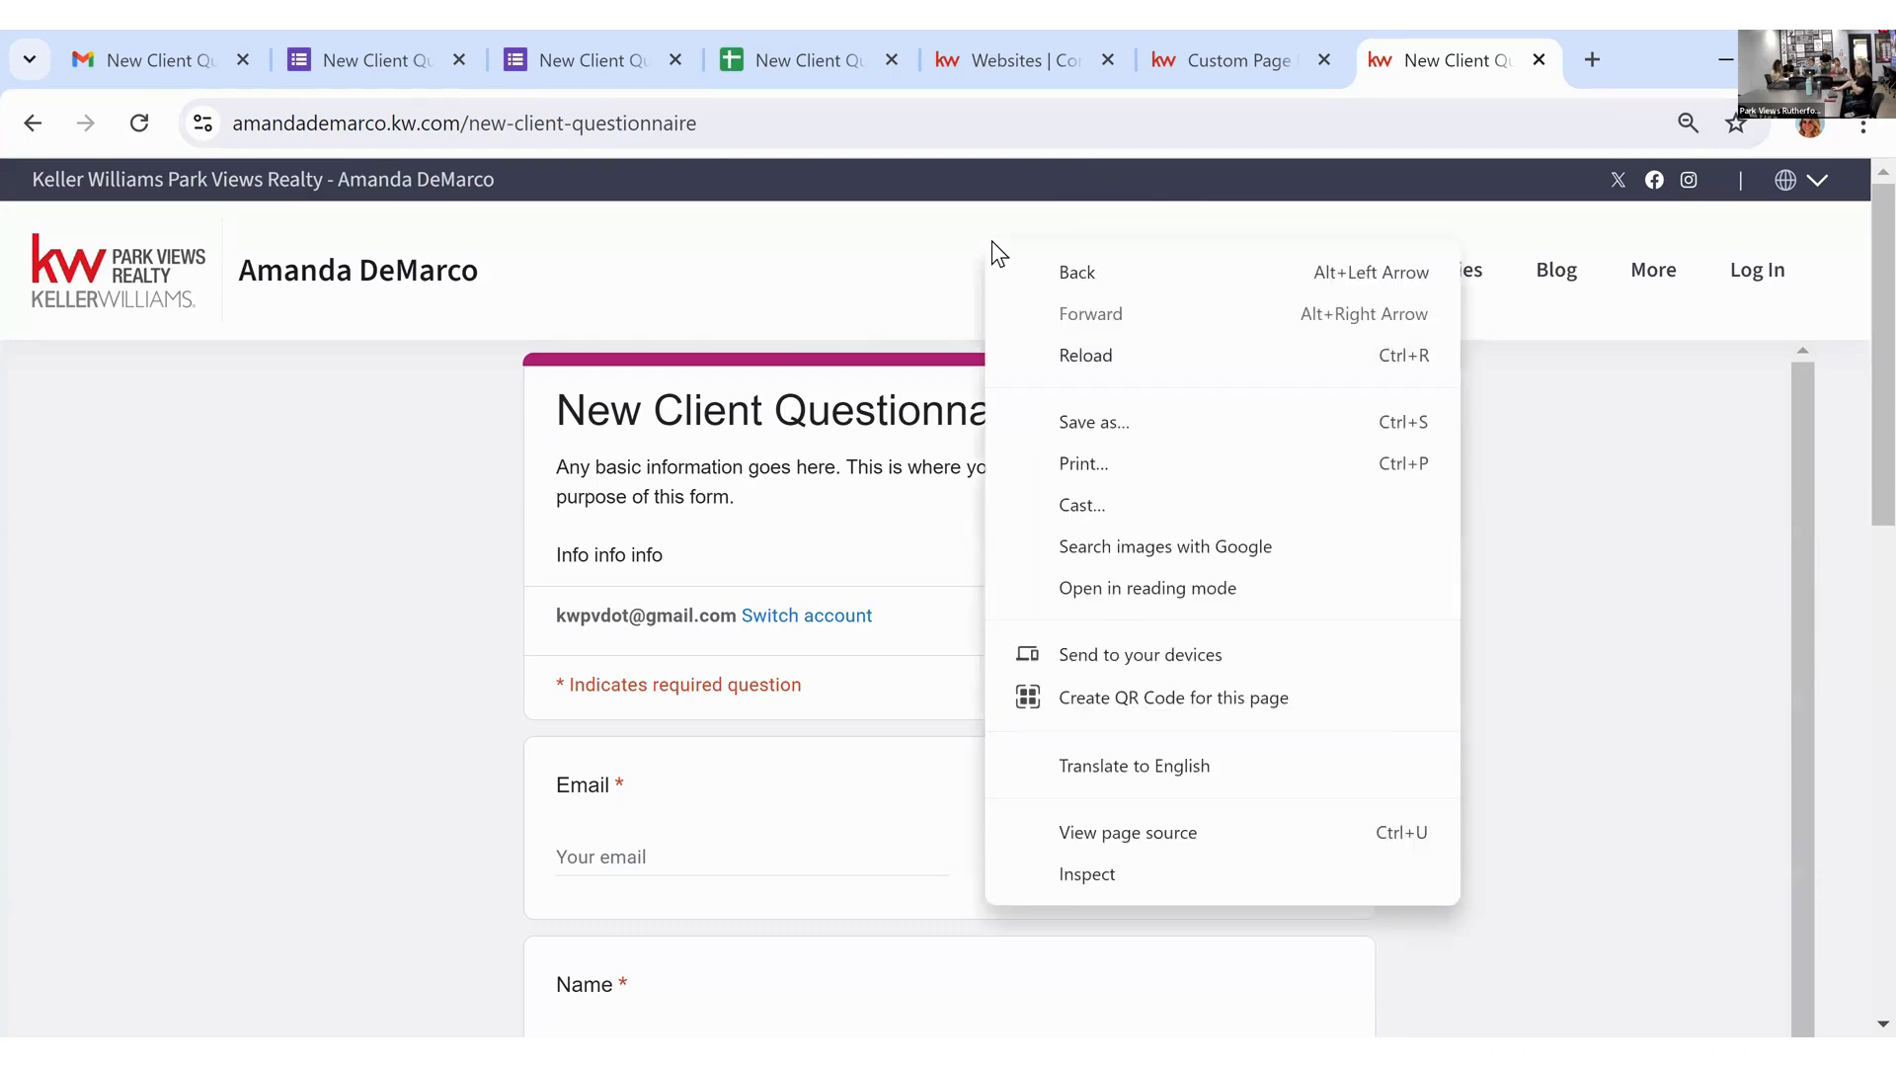
click(1346, 697)
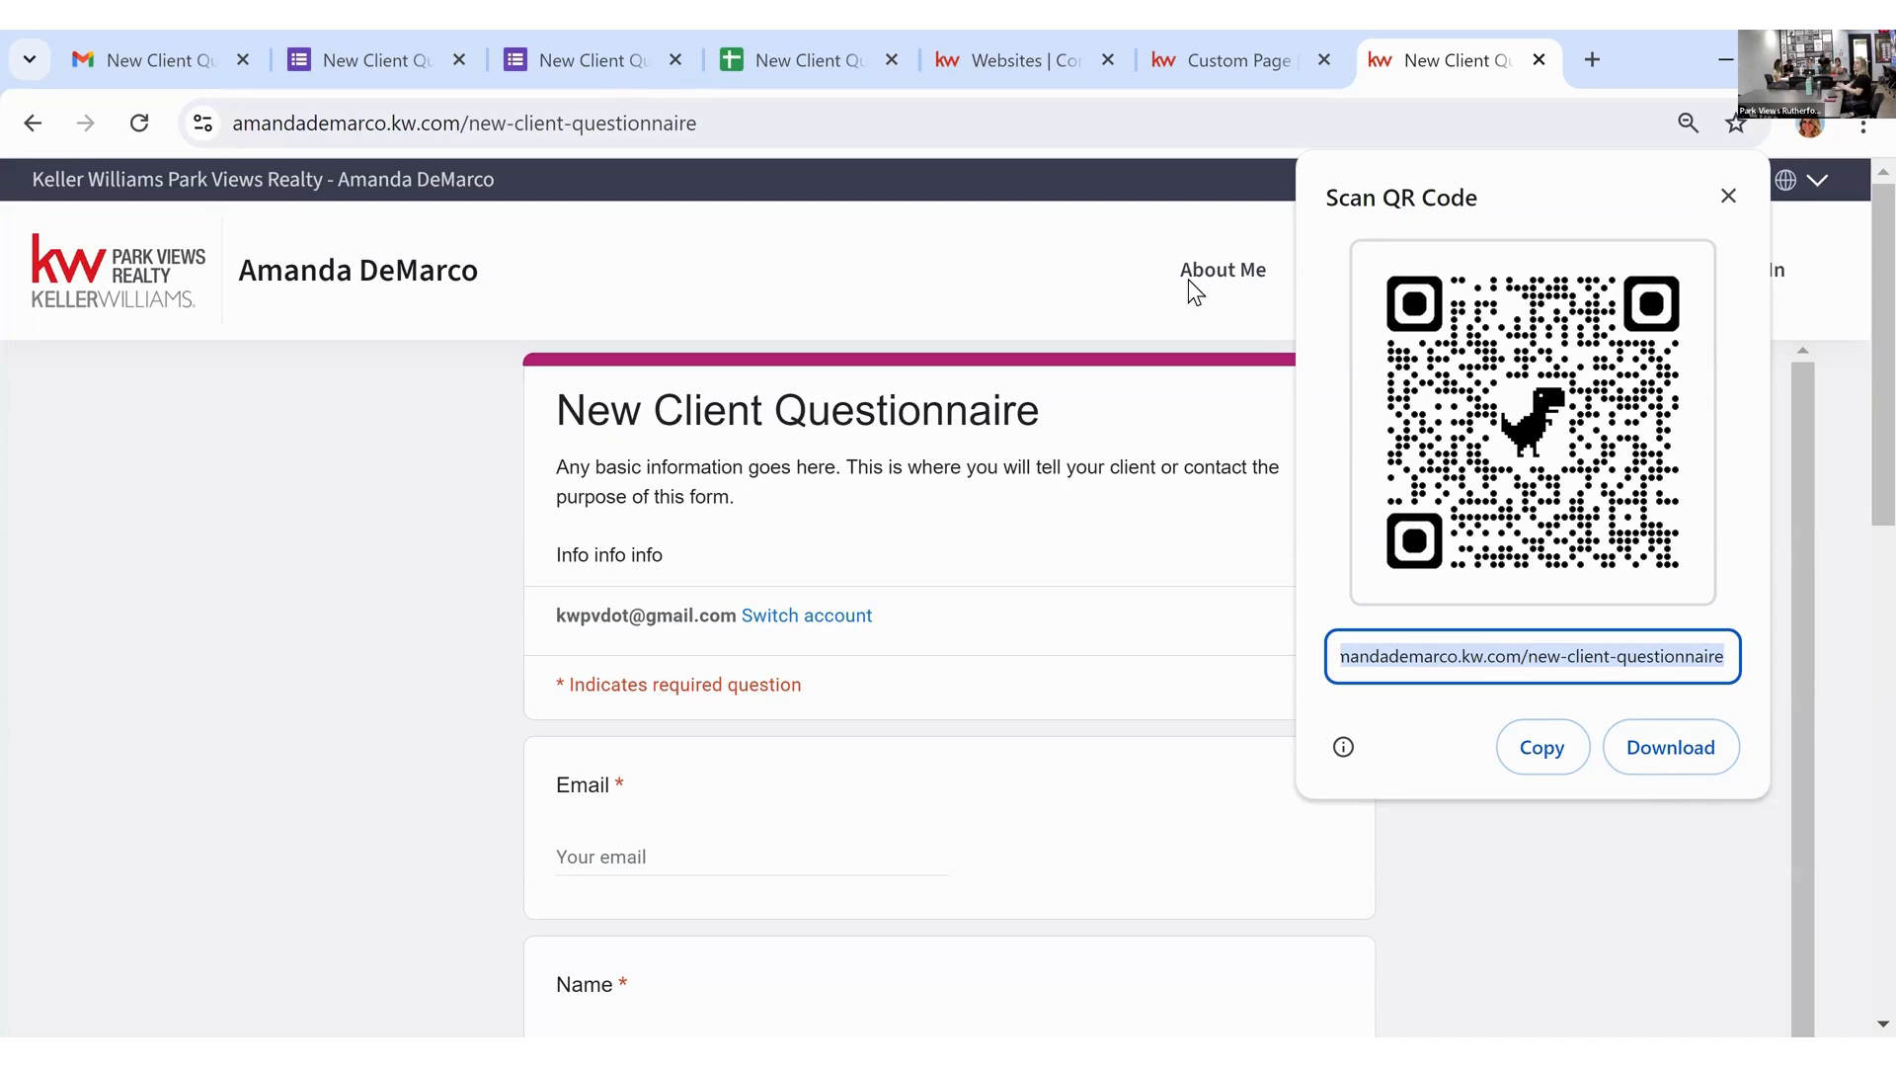
Step: Close the QR popup, grab the questionnaire page address and start a new Gmail message
click(934, 123)
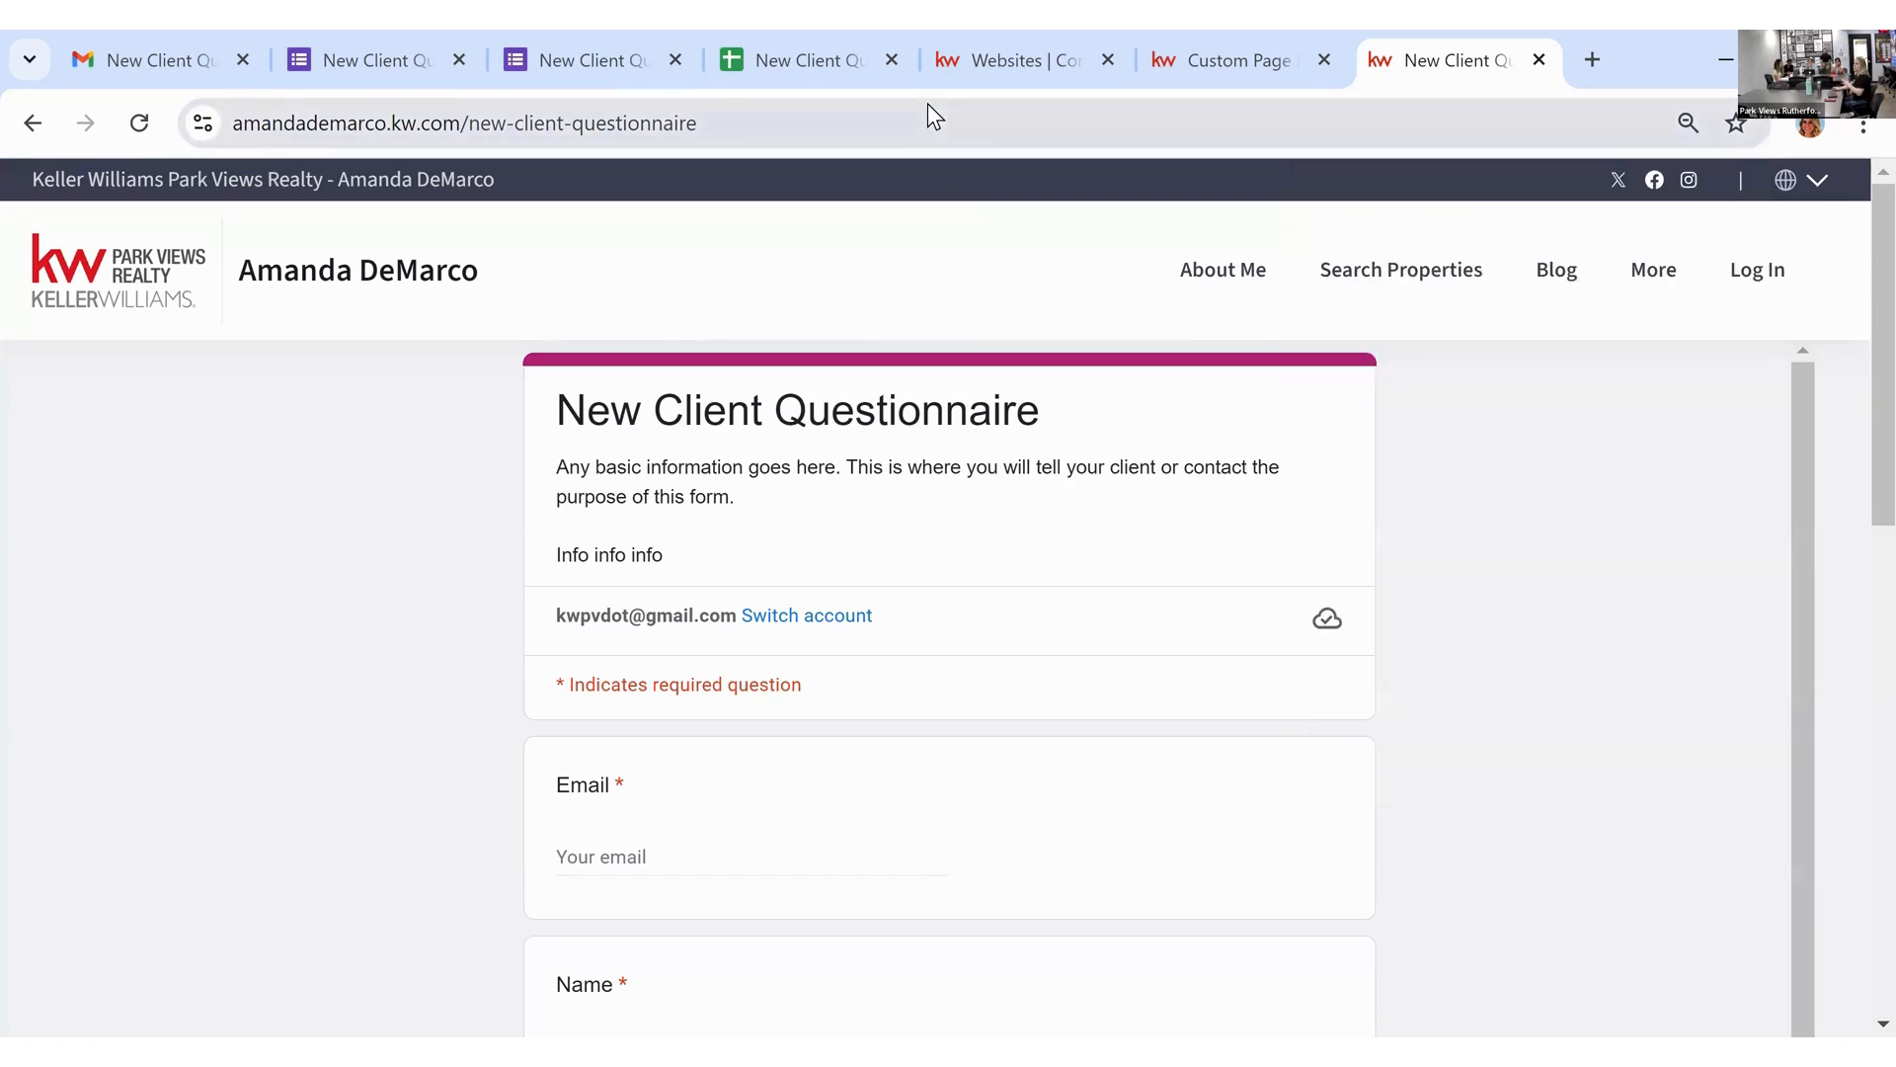
click(928, 101)
key(ctrl+c)
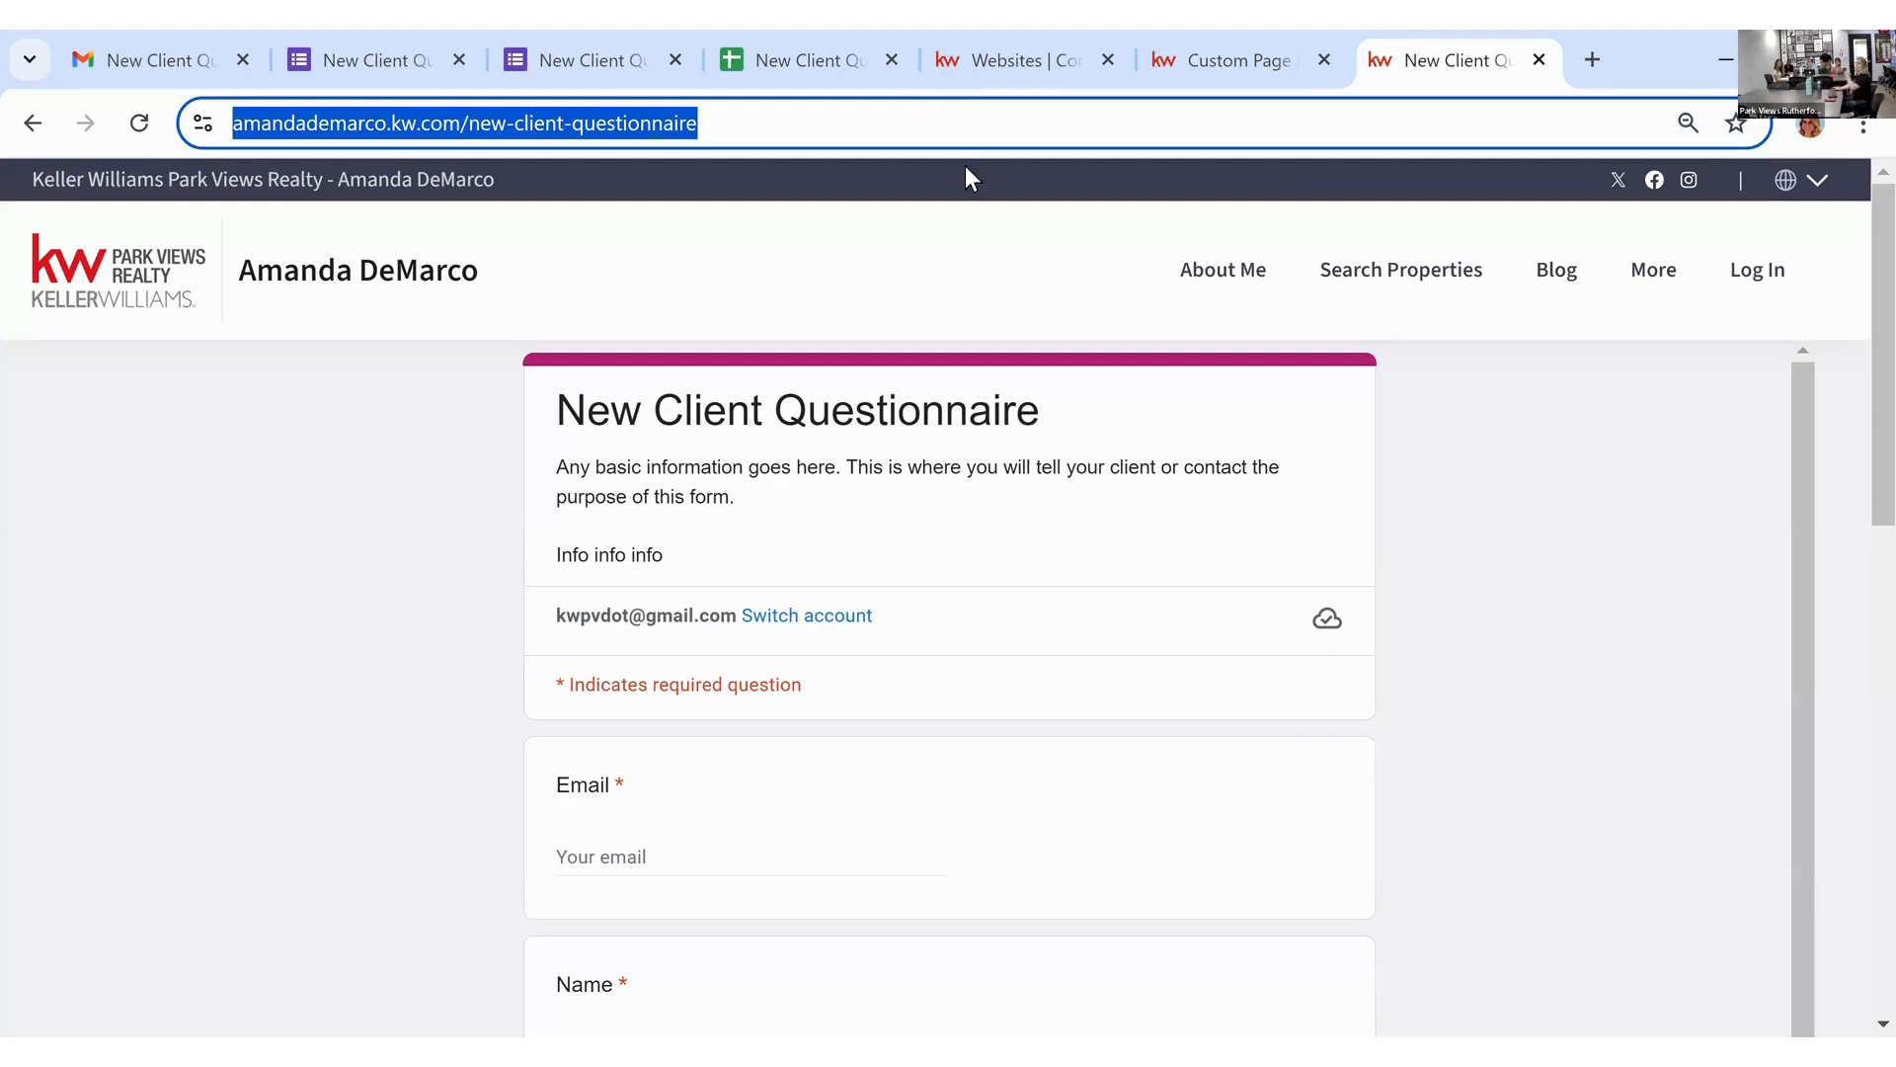
click(202, 59)
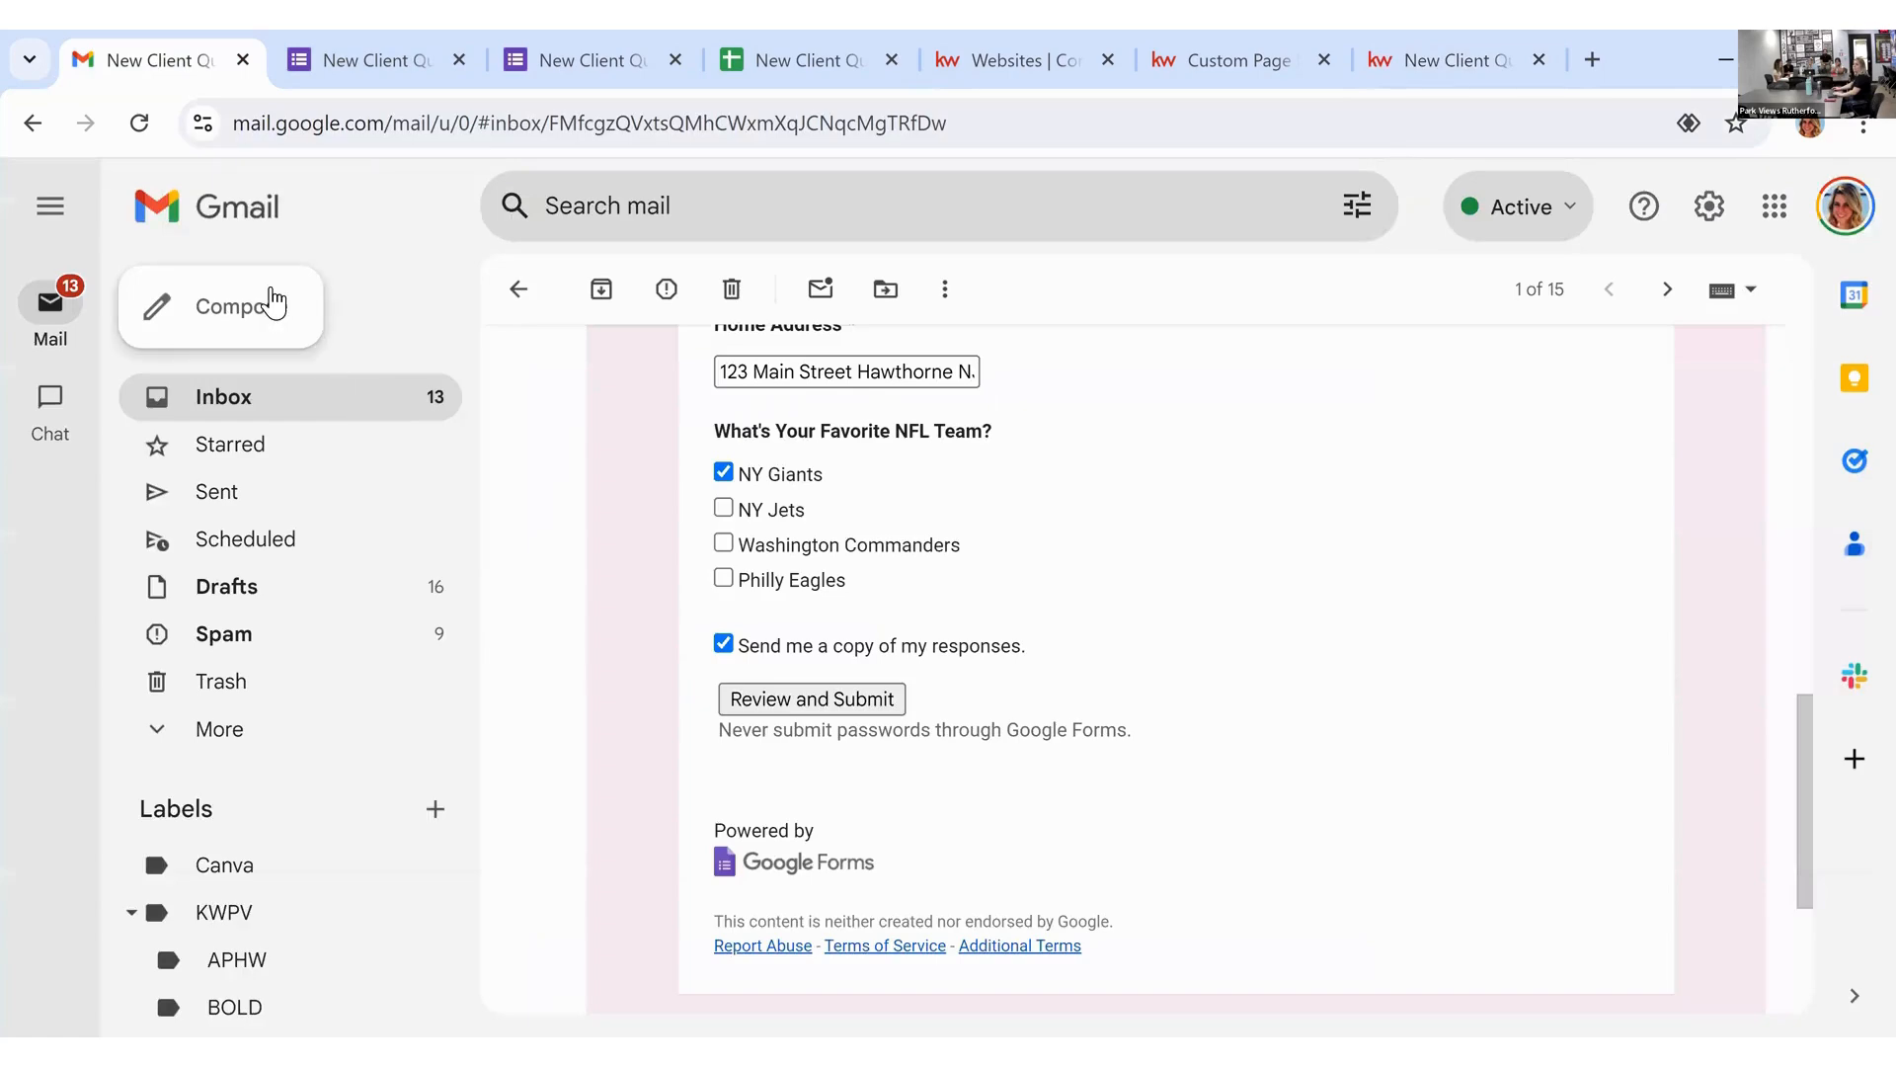
click(274, 303)
Step: Address the email to the SLM marketing support contact with subject 'QR code creation'
text(supp)
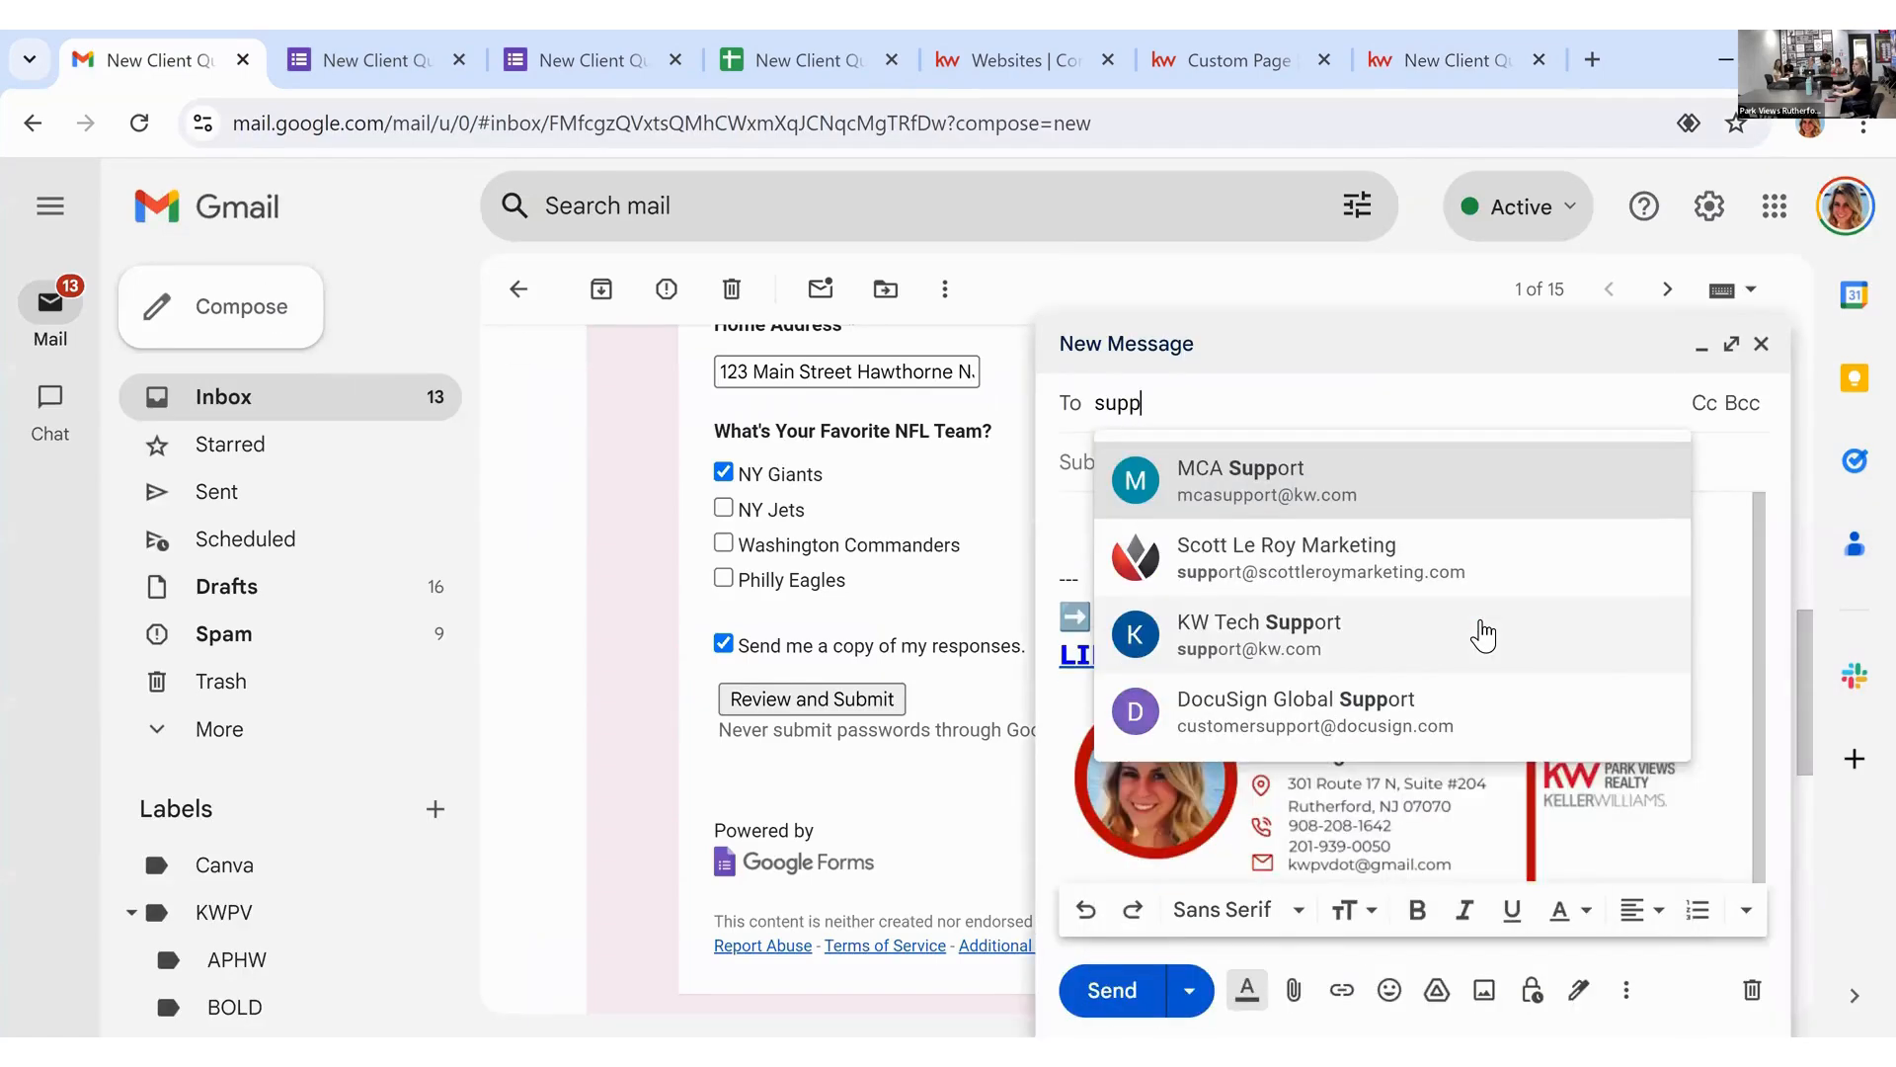
click(1392, 558)
click(1288, 493)
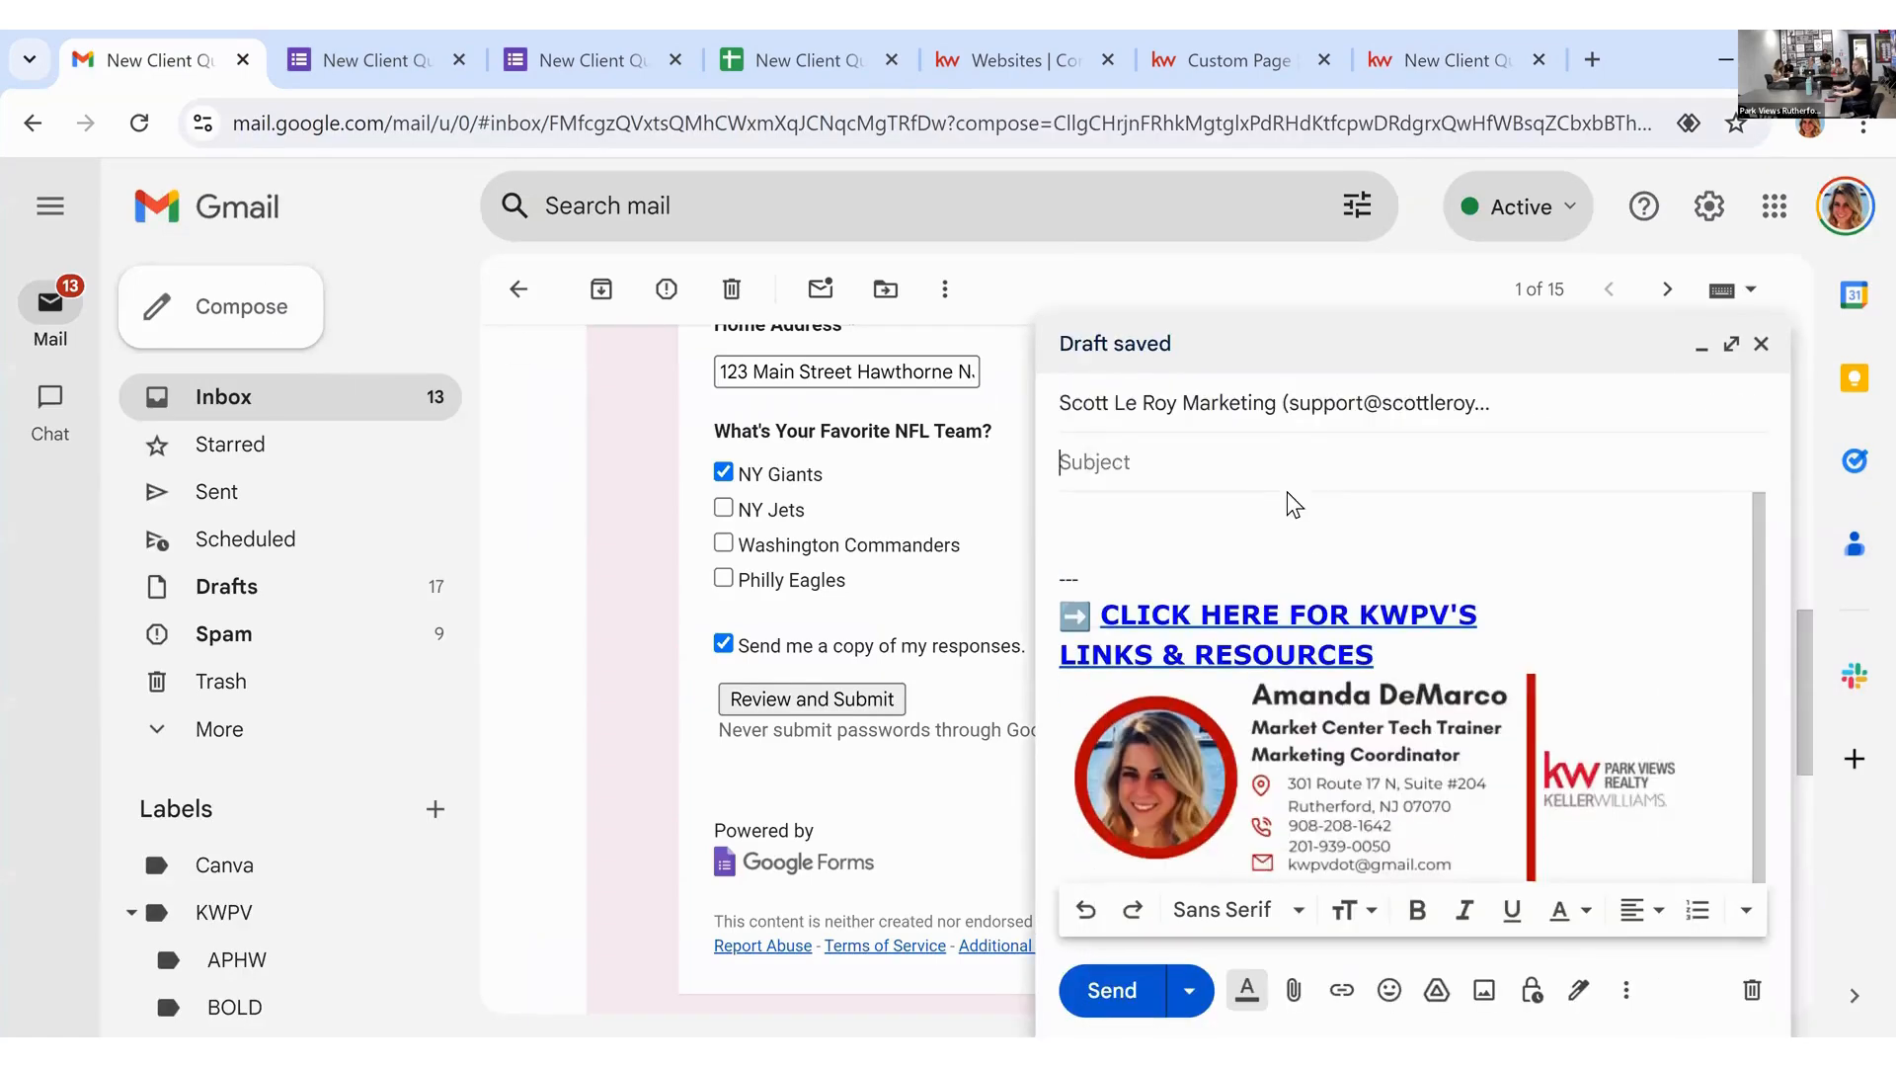
text(QR code creation)
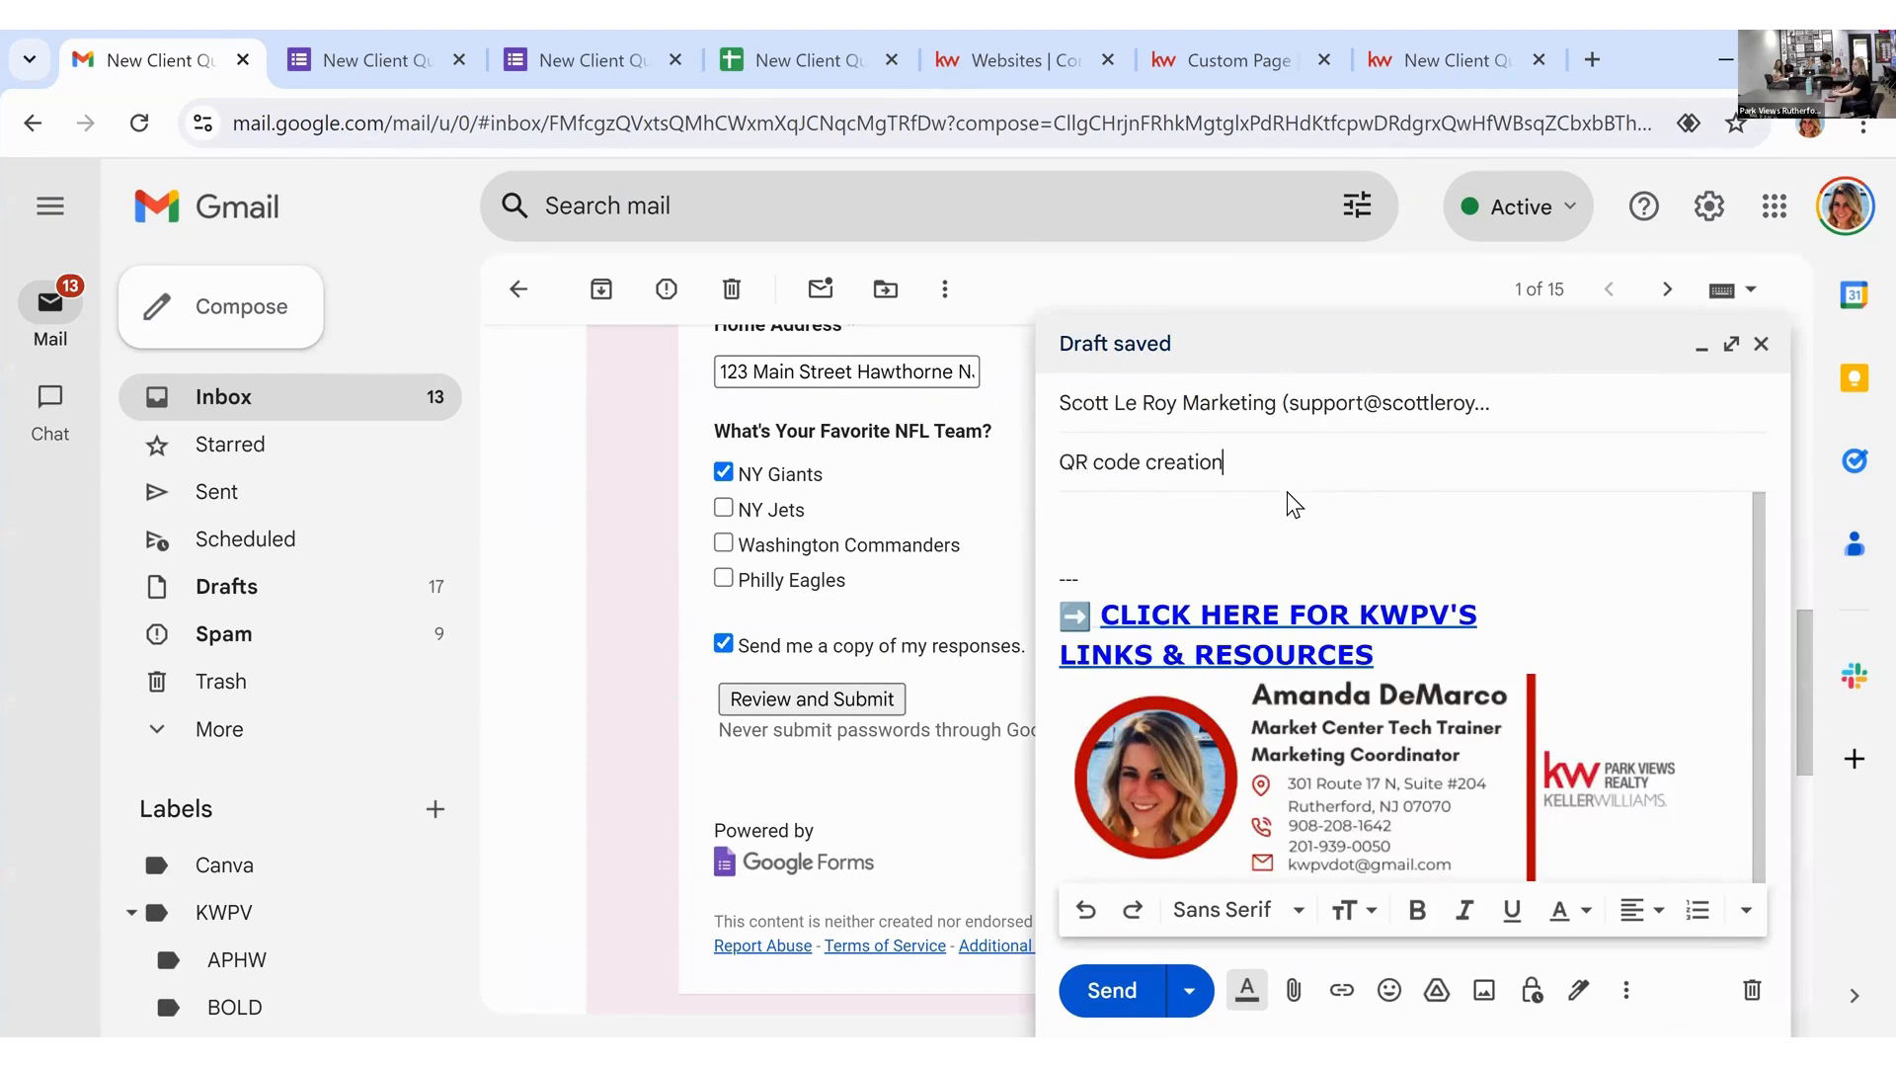
key(Tab)
Step: Write 'Hi SLM team, Can you please create a QR code for this site:' and paste the page address
text(Hi SLM)
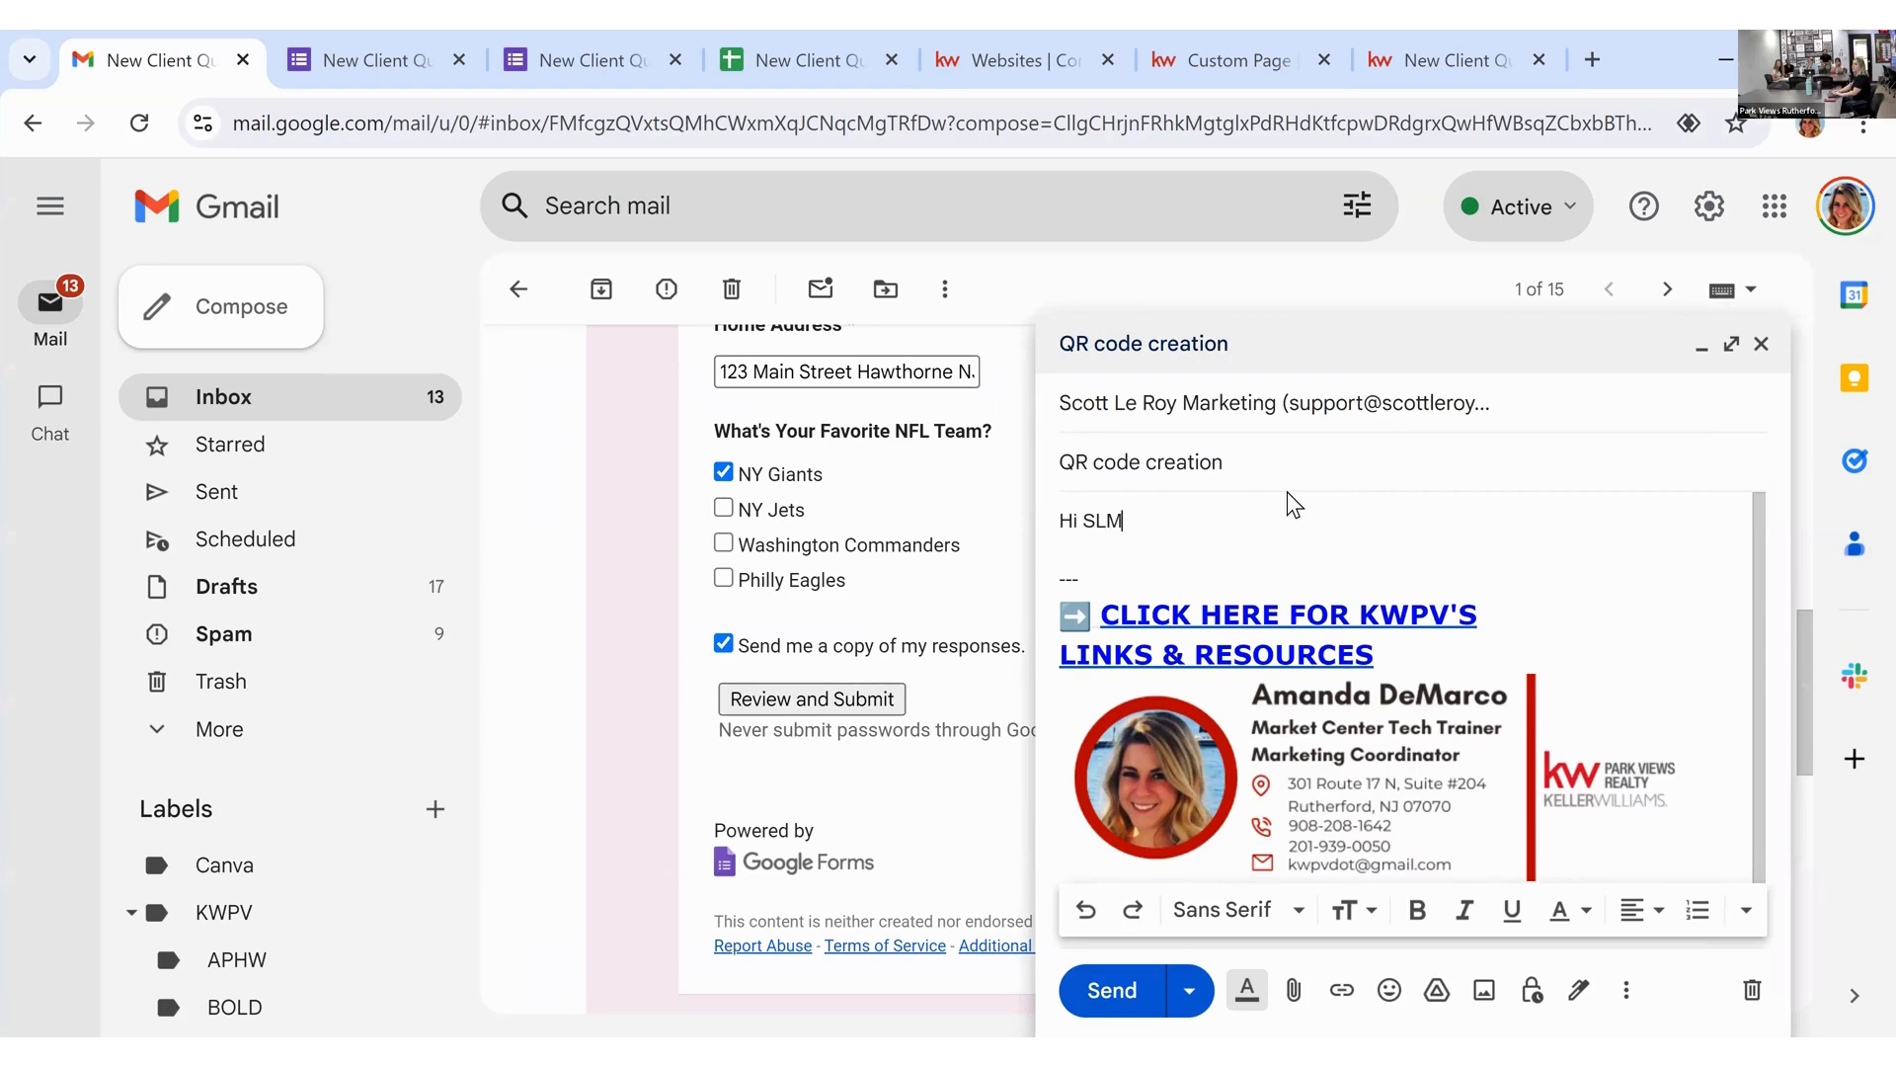
text( team,)
key(Return)
key(Return)
text(Can yo)
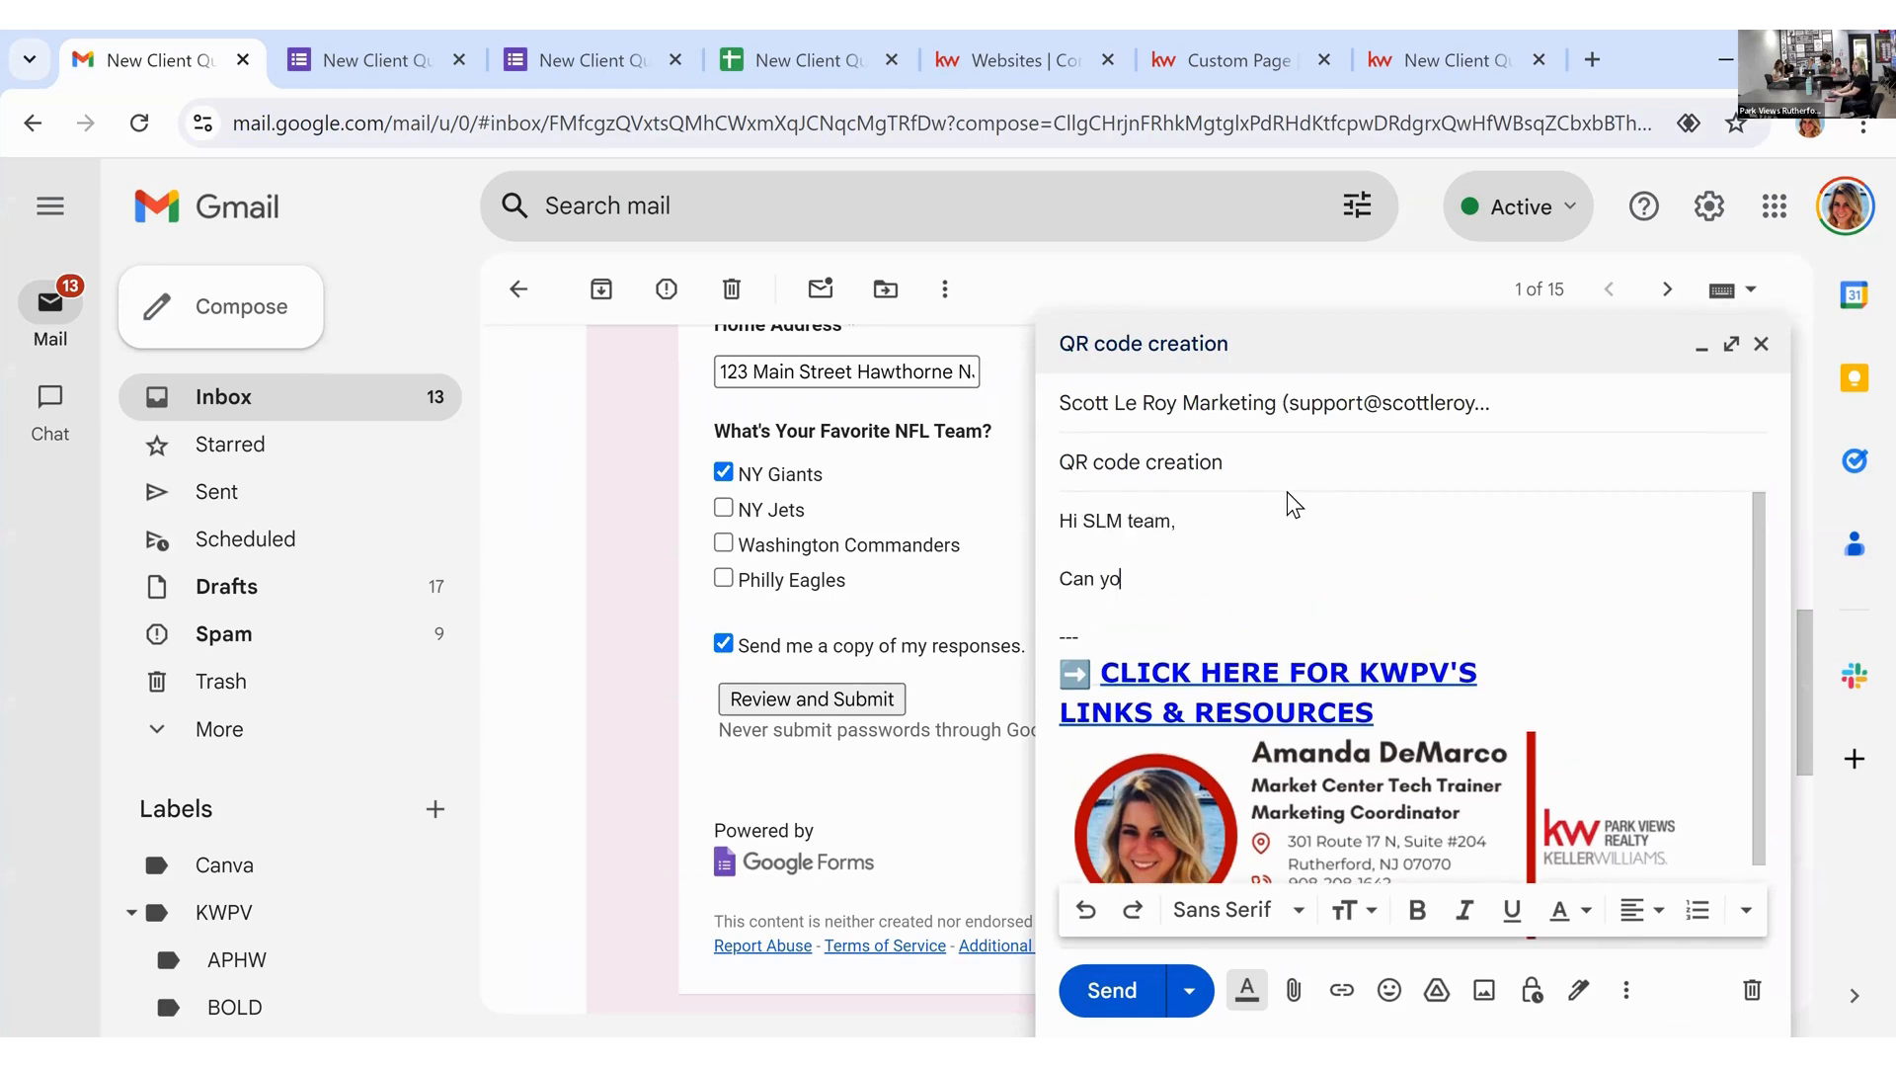
text(u please create a Q)
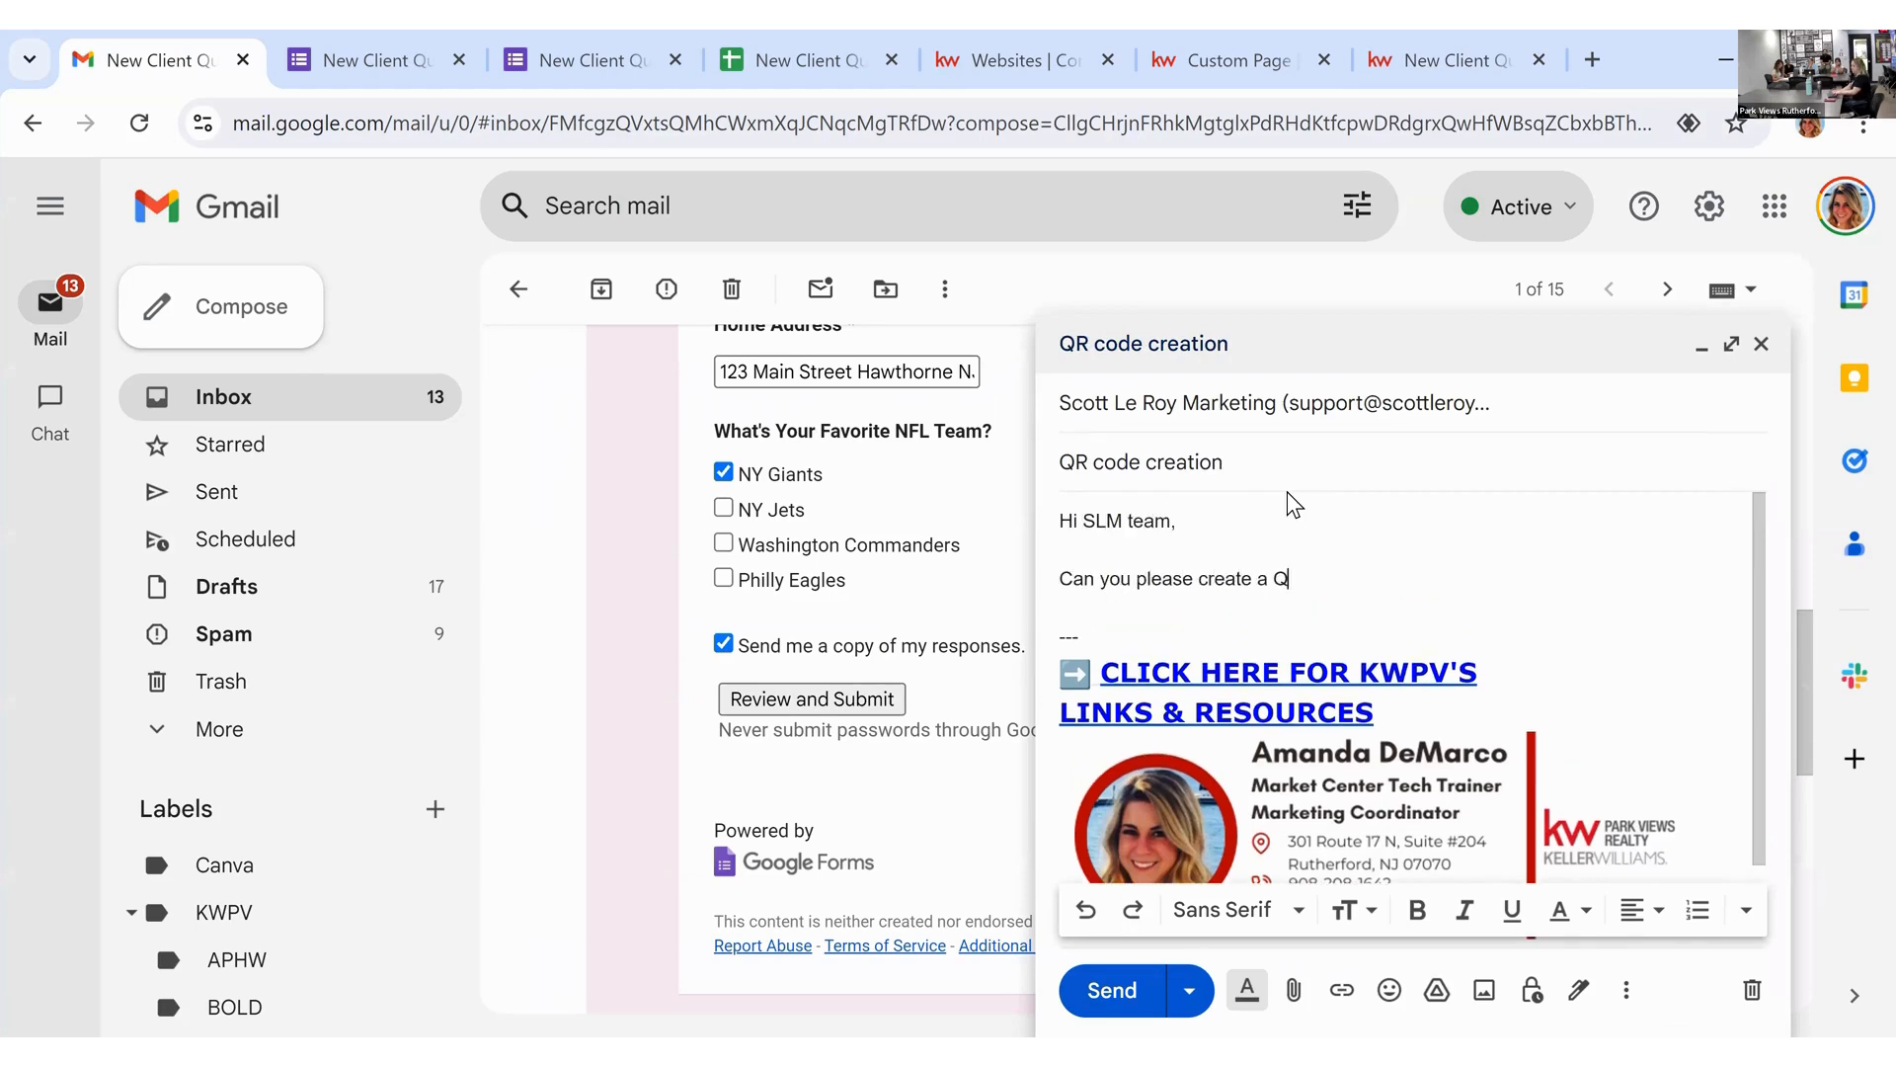
text(R code for this site:)
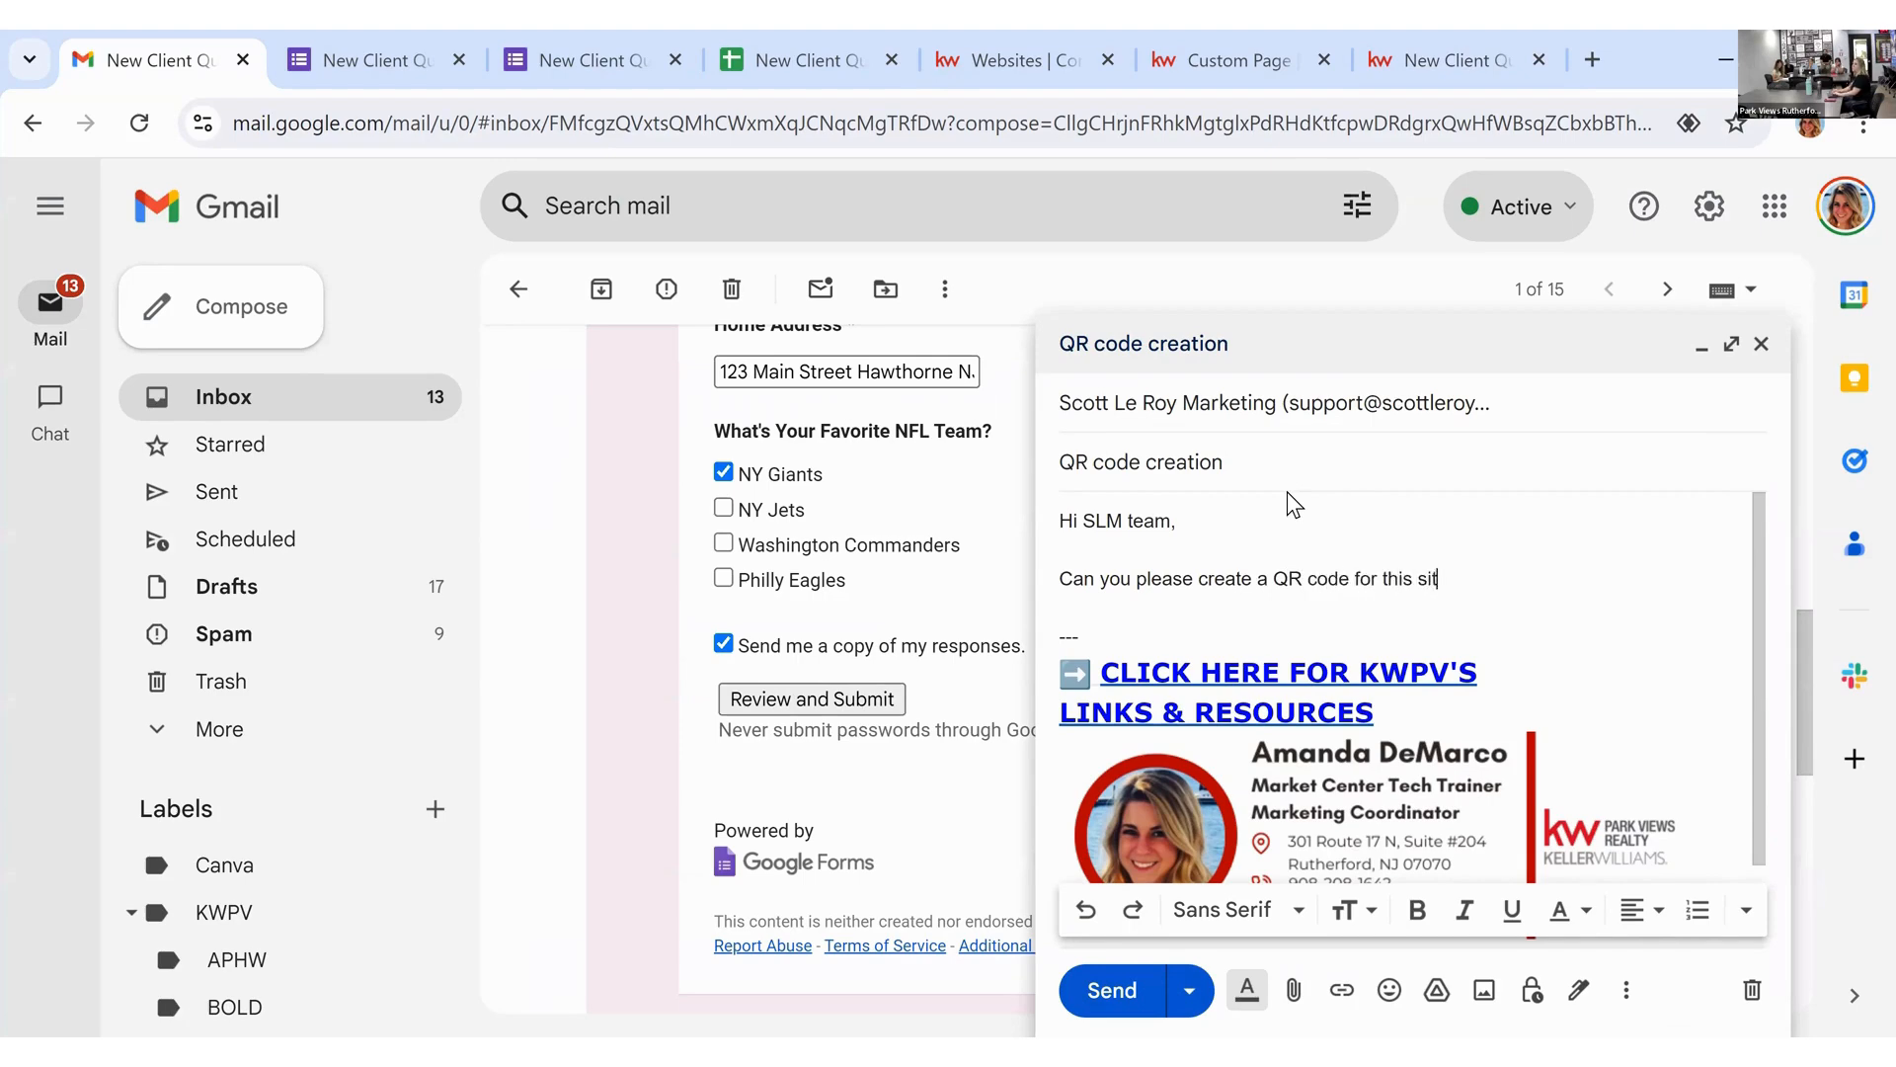
key(Return)
key(Return)
key(ctrl+v)
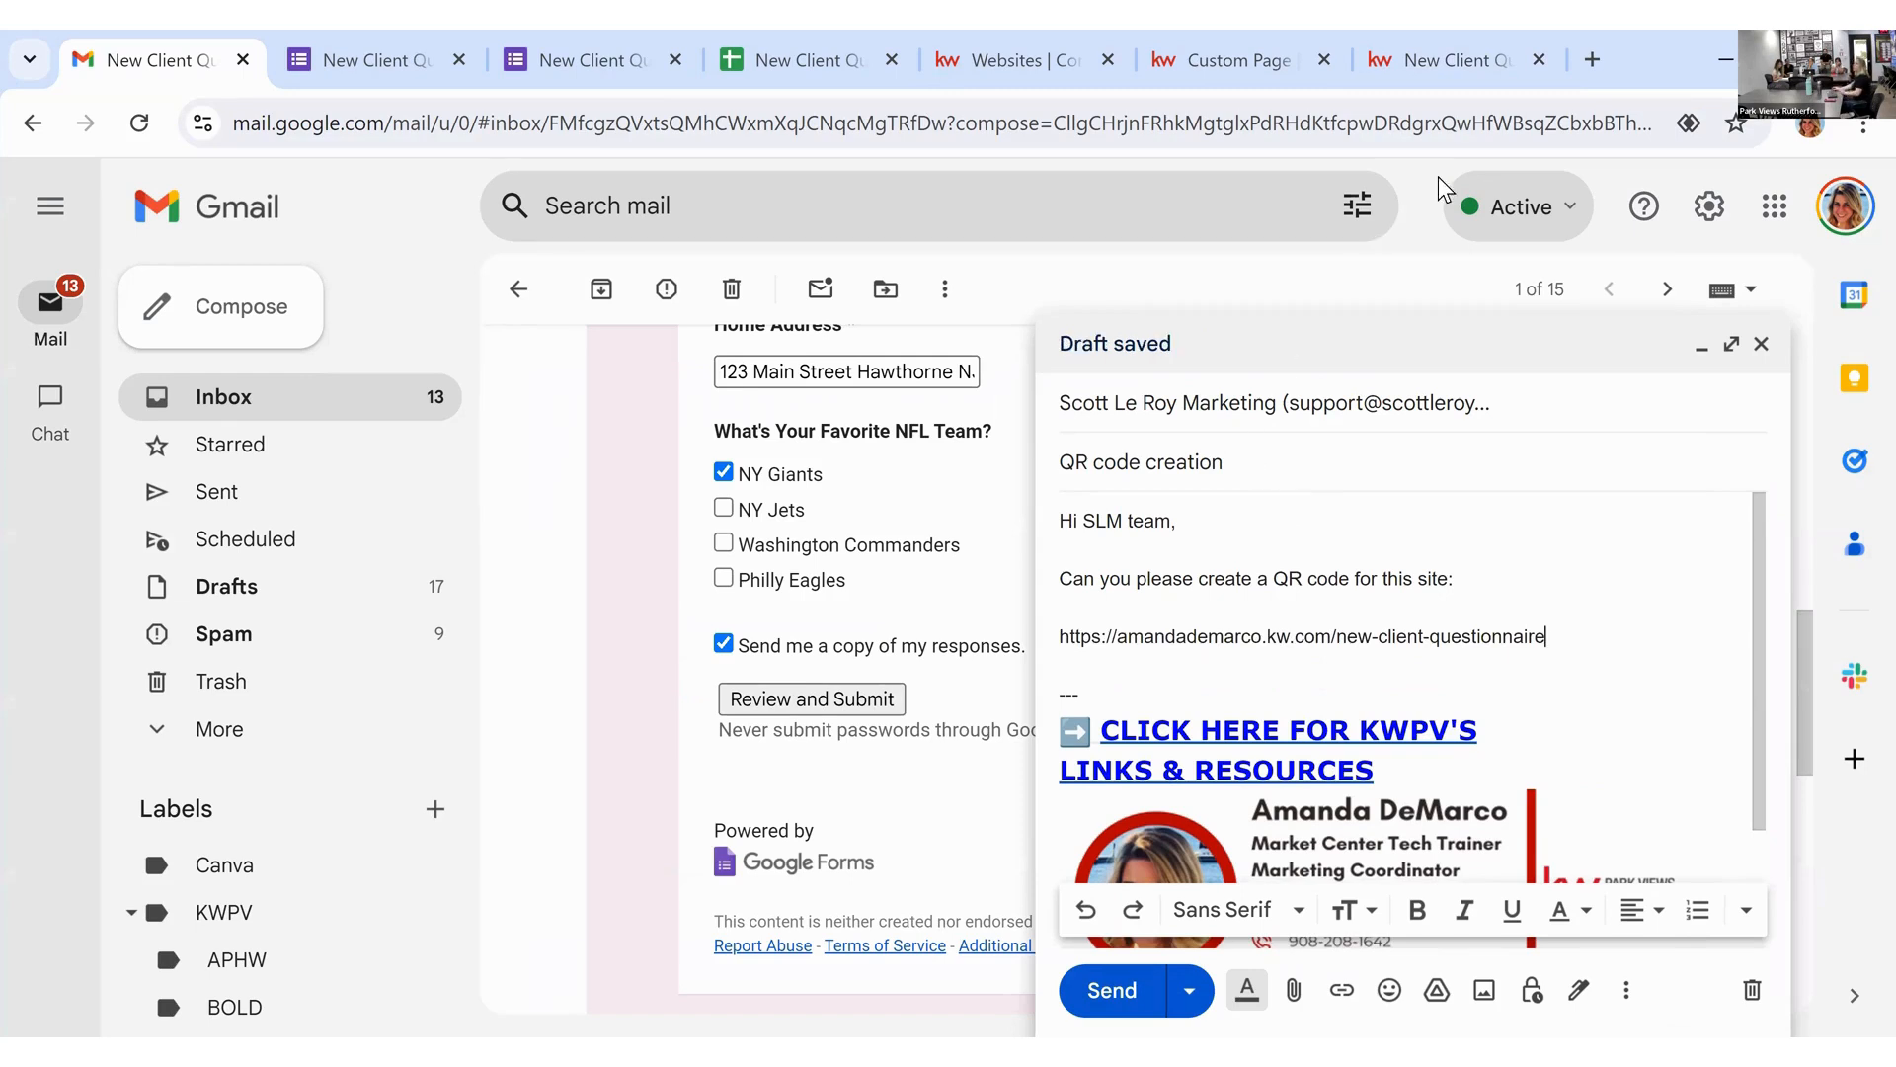
click(1593, 60)
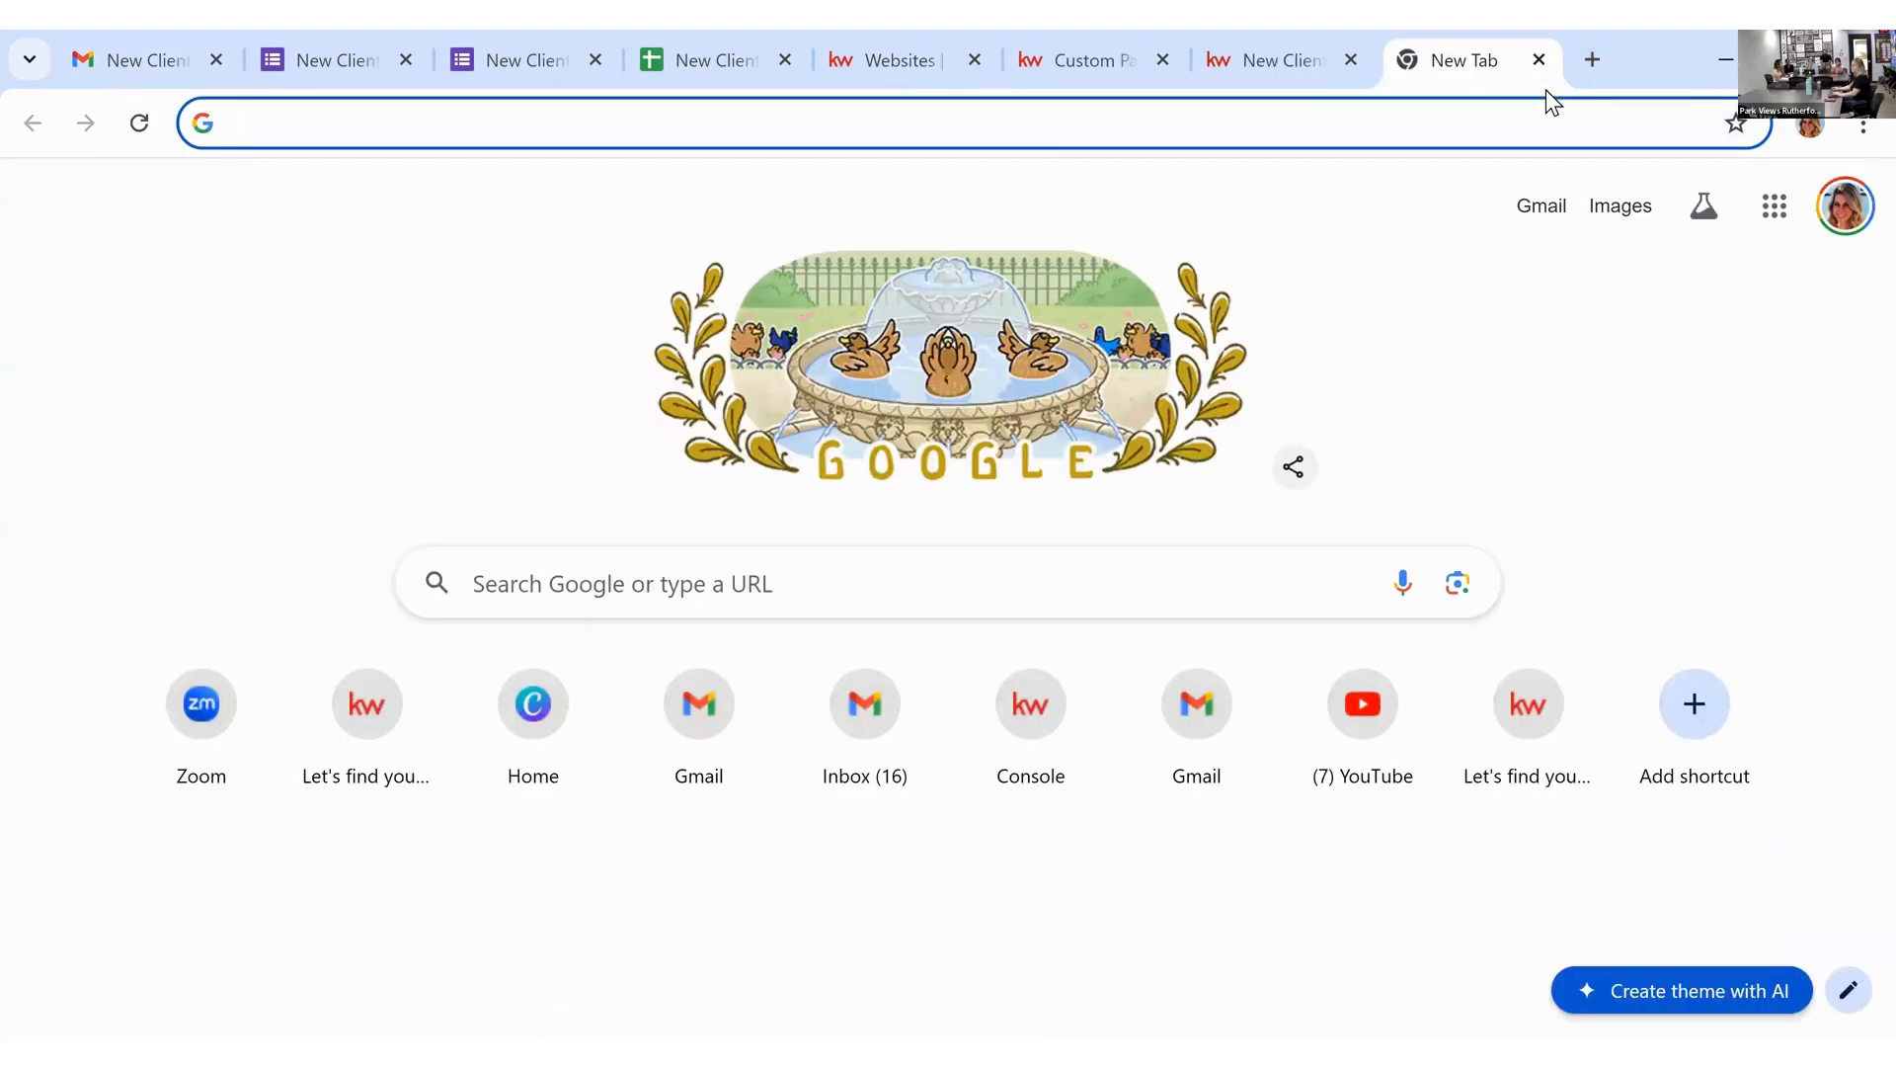
Step: Search Google for 'qr code' and browse the results
text(qr code)
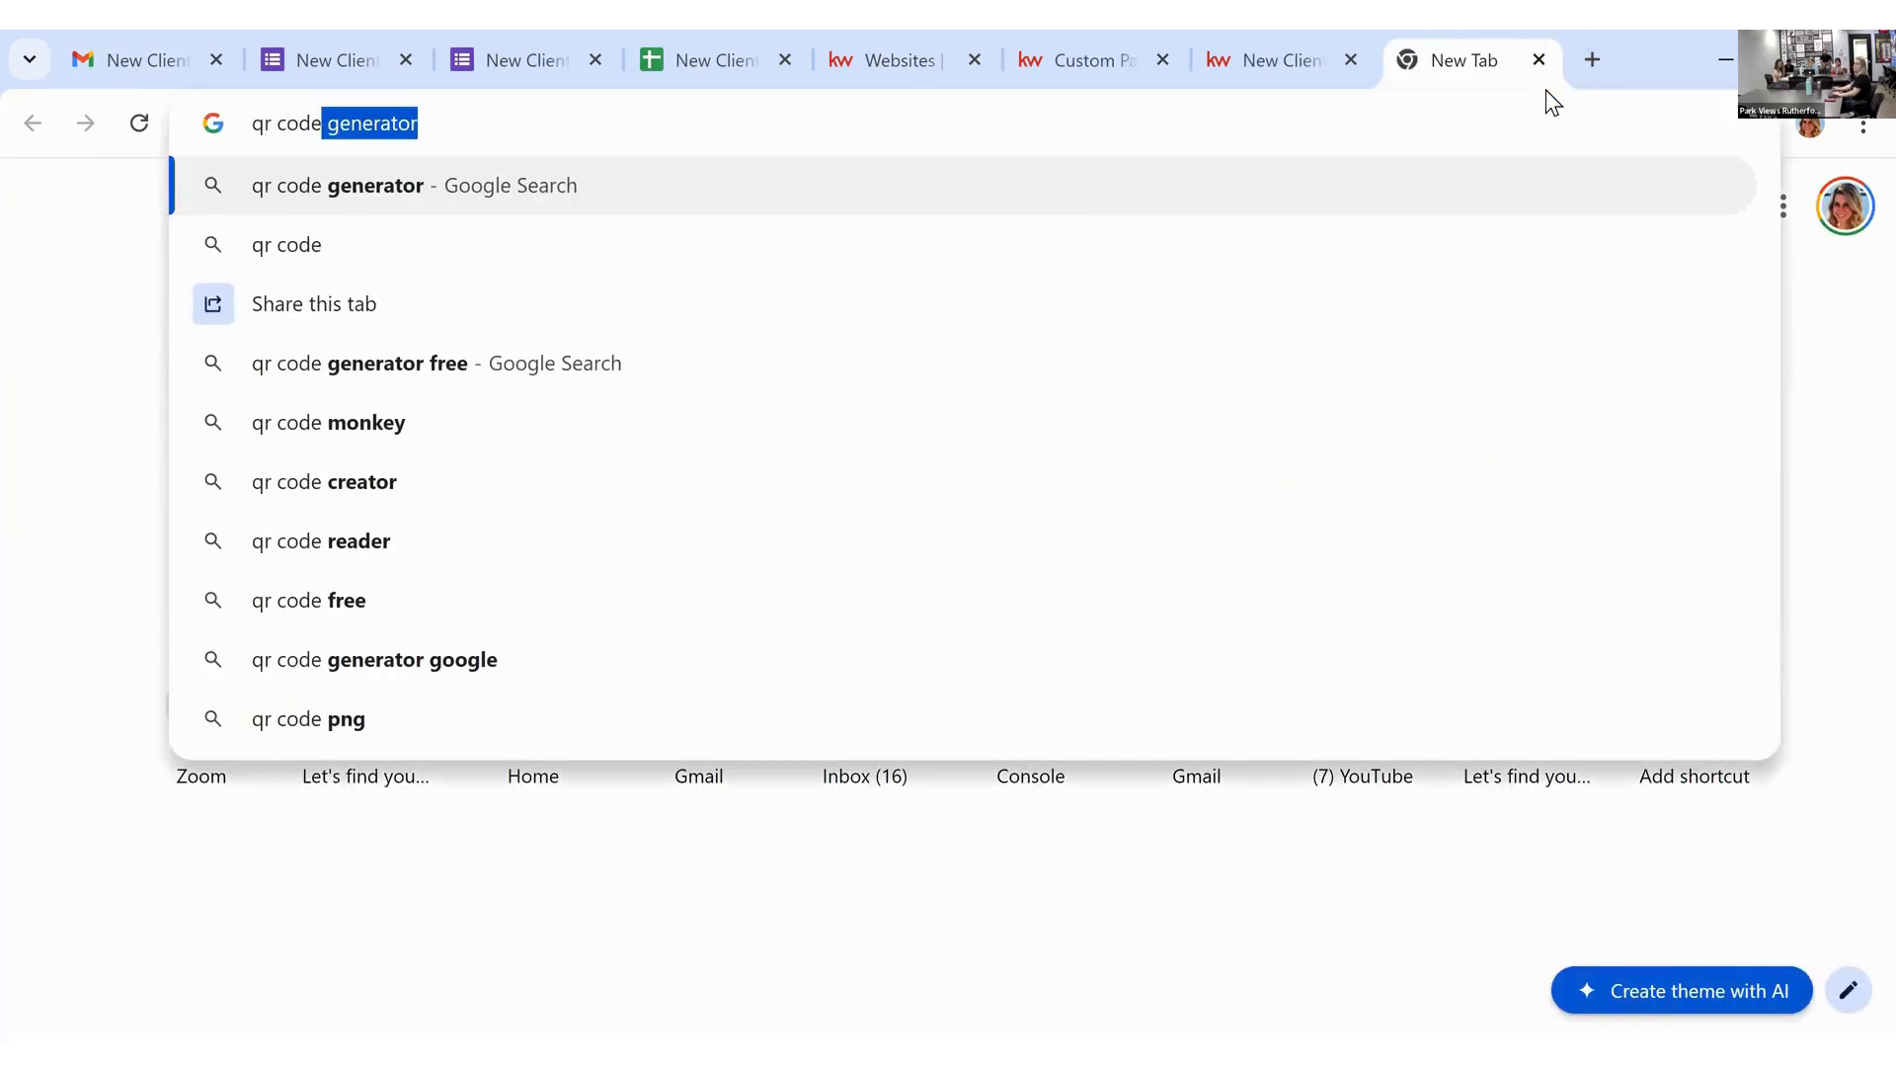
key(Return)
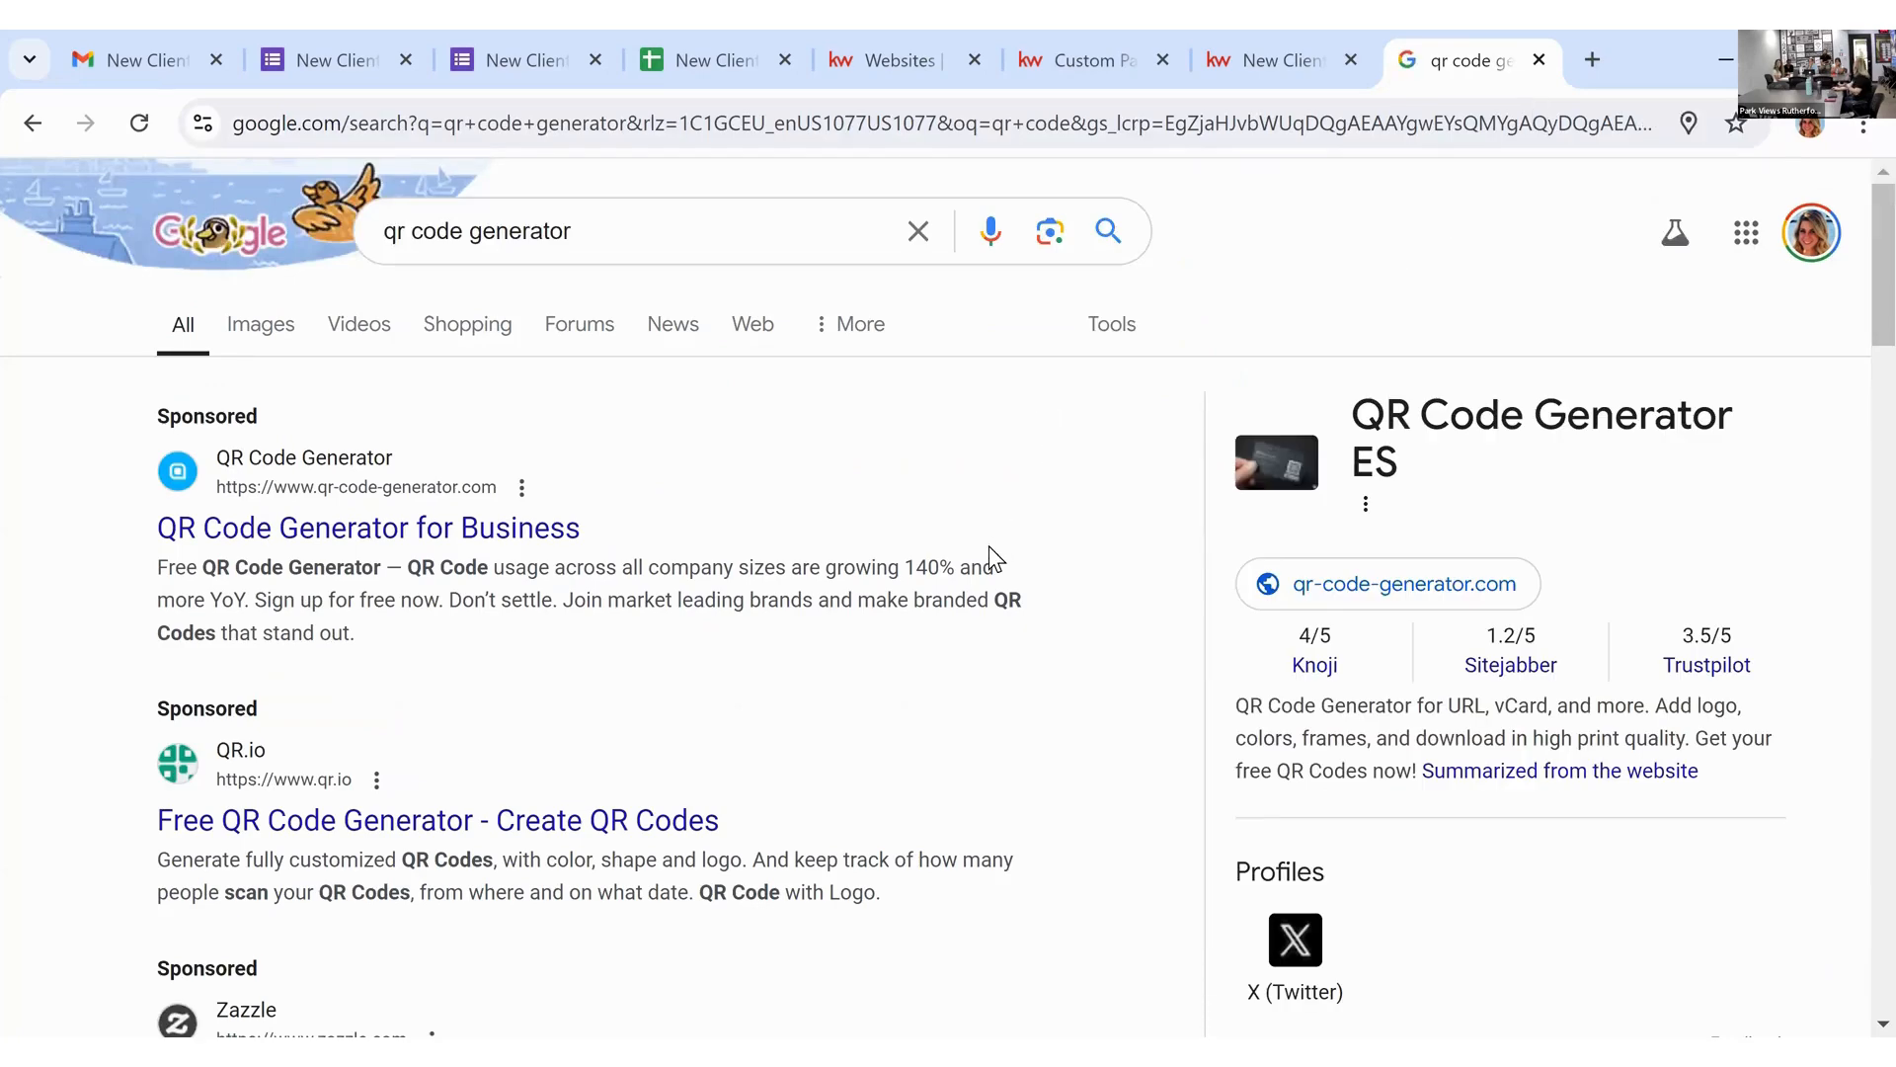
scroll(988, 545, down, 3)
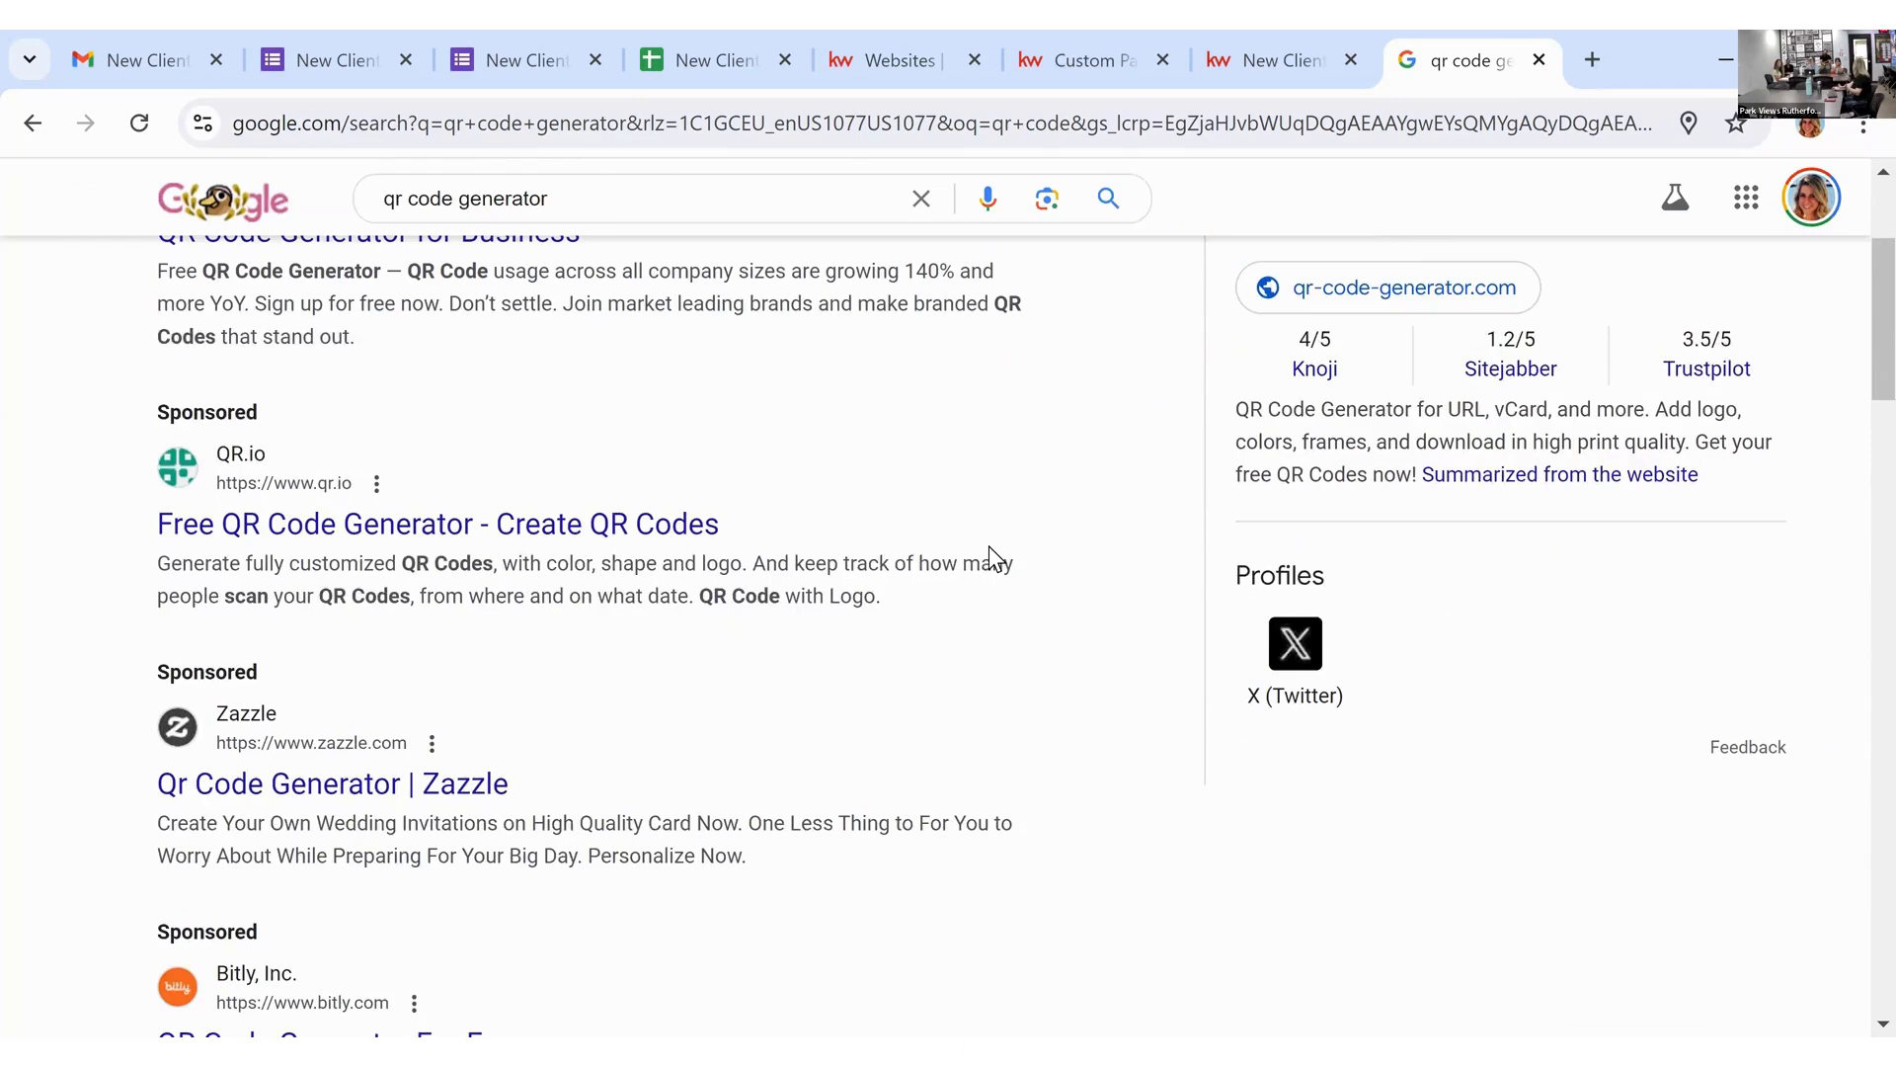
scroll(987, 546, down, 3)
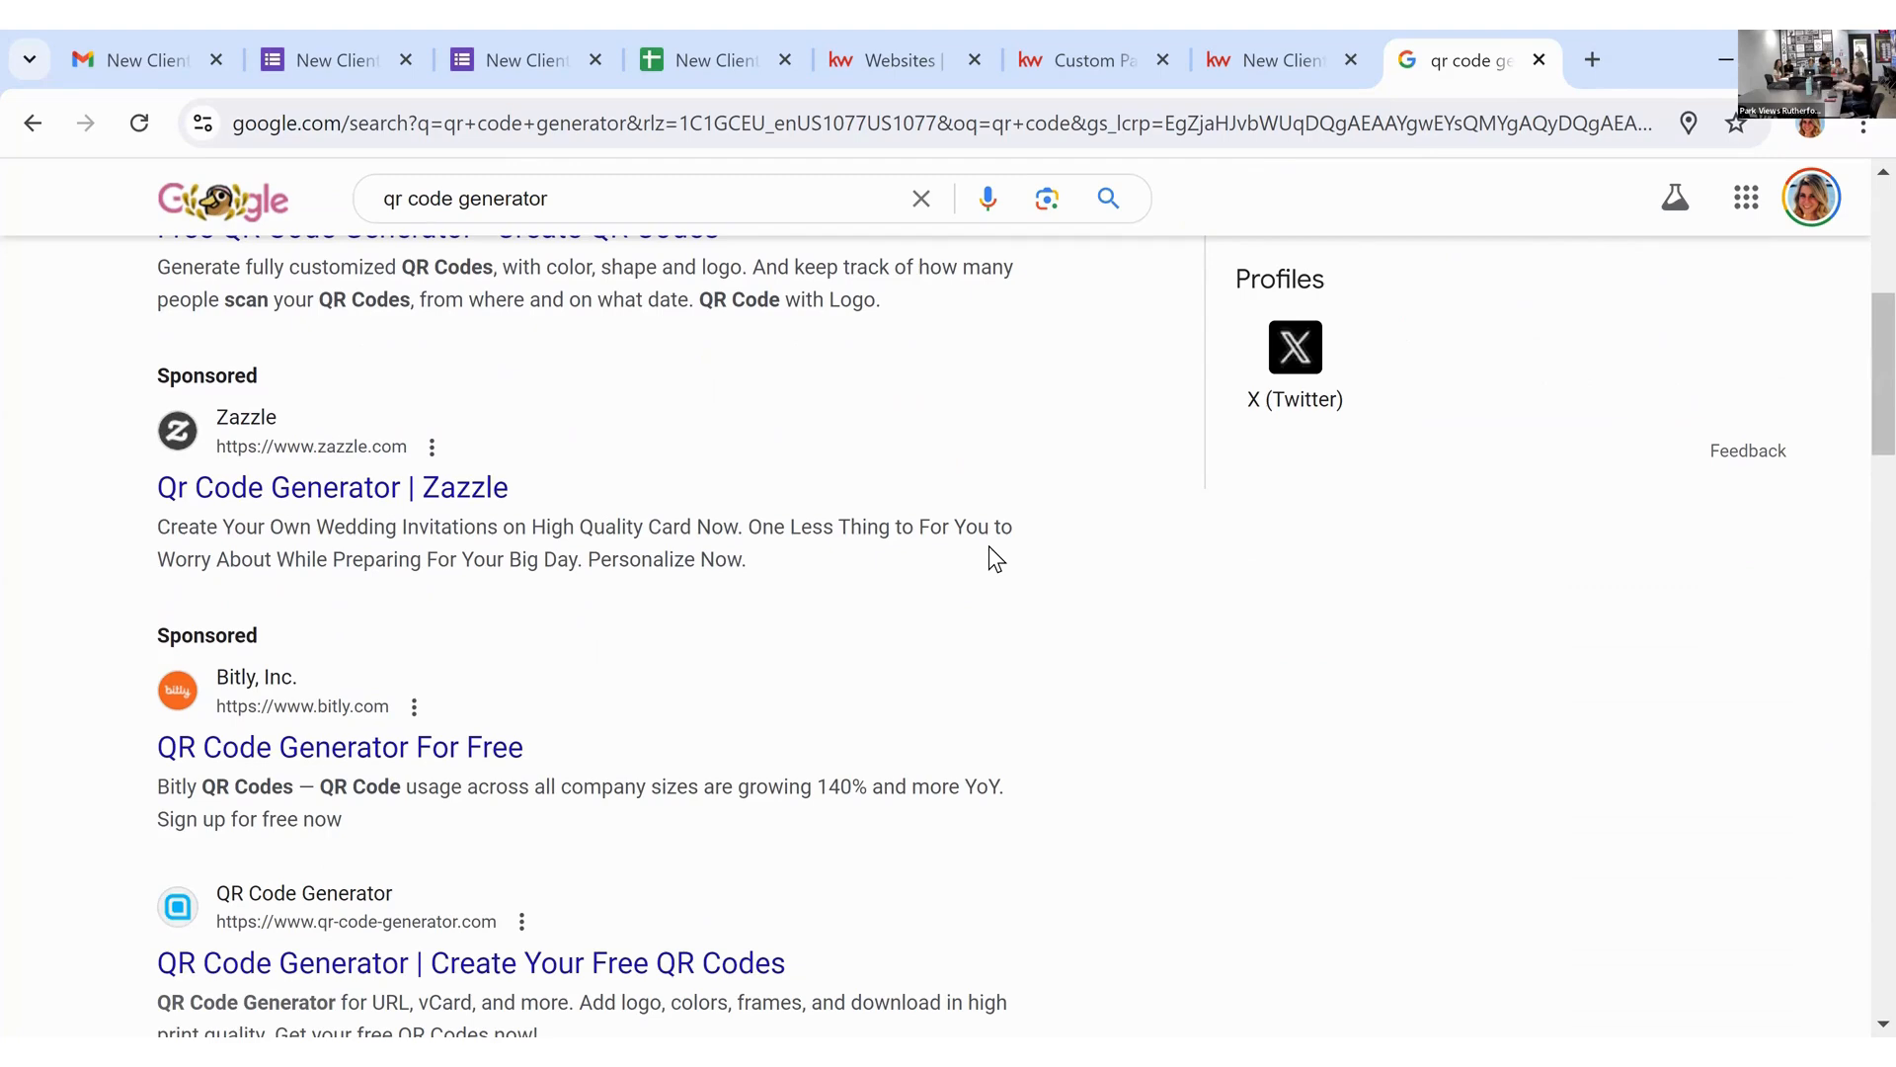
scroll(976, 557, down, 2)
scroll(858, 757, down, 3)
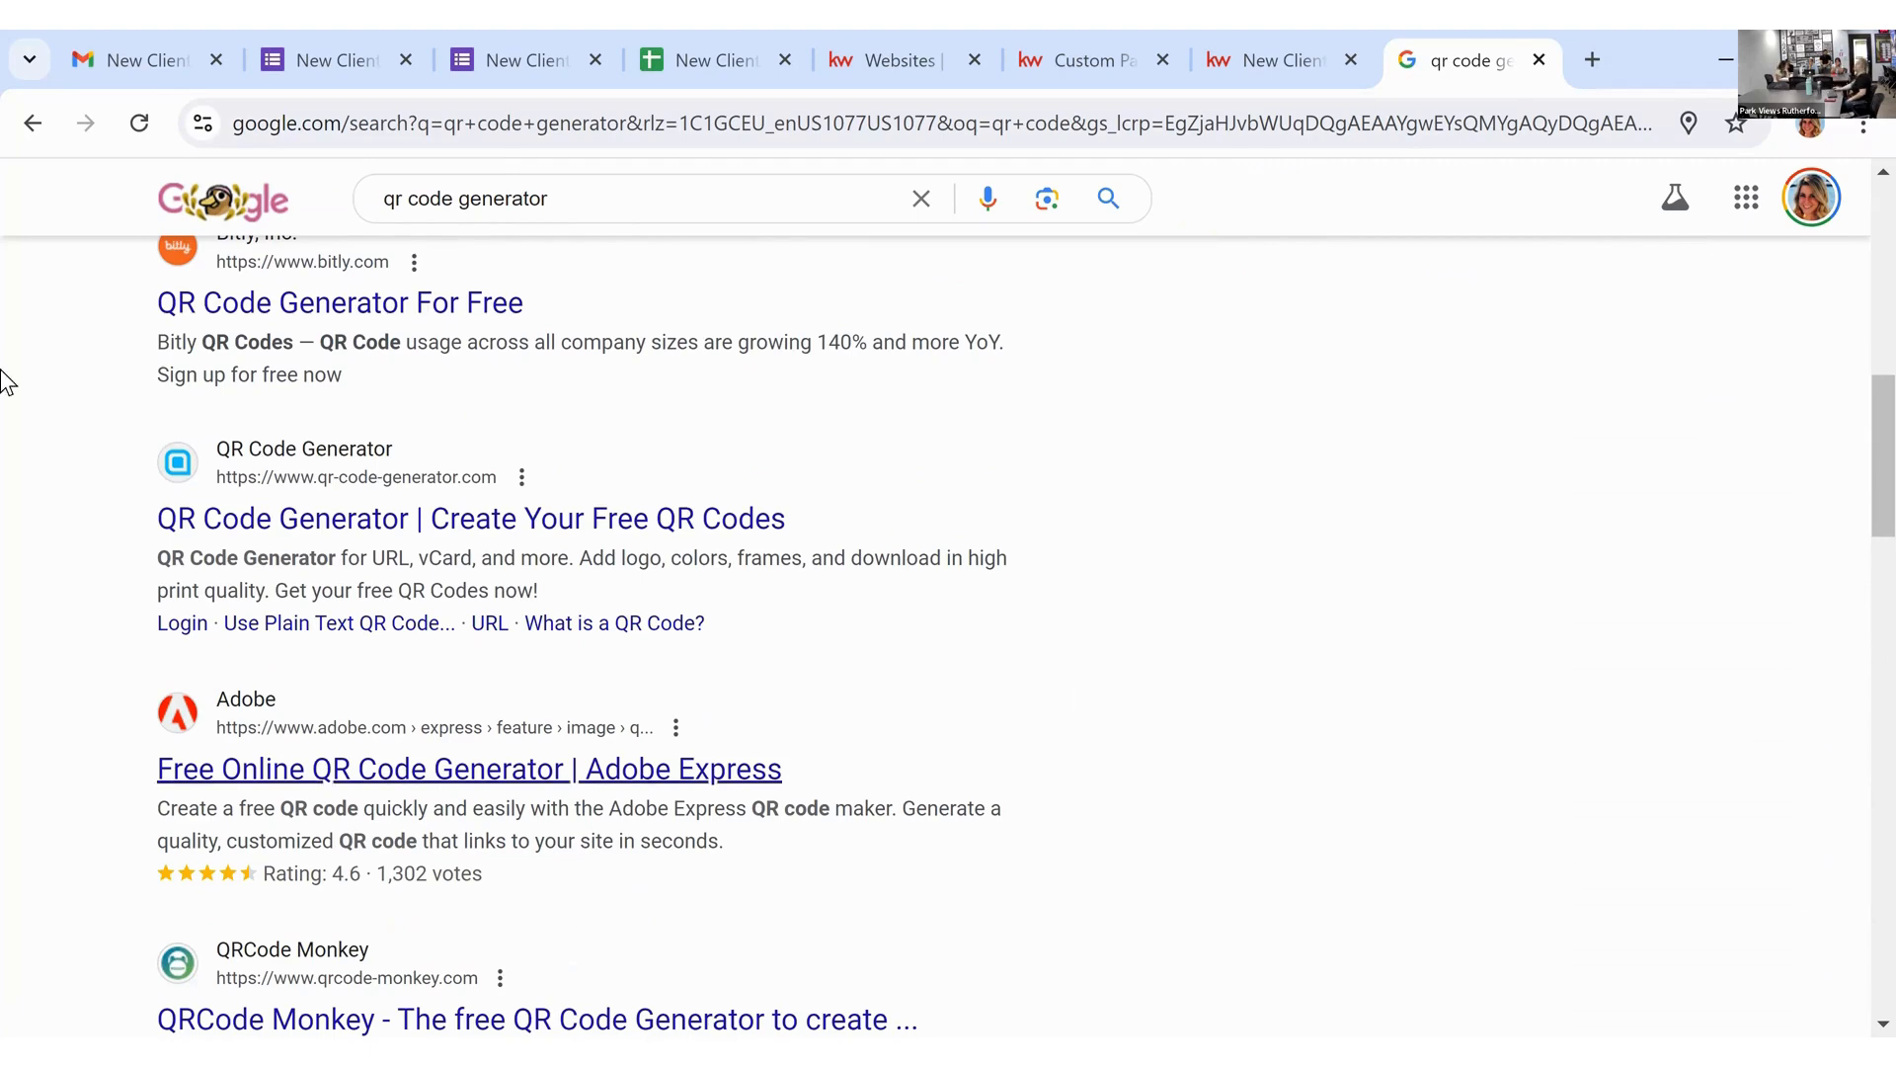
Step: Check the pasted address in the draft, then search 'scott le roy marketing' and open its Agent Resources link
click(146, 60)
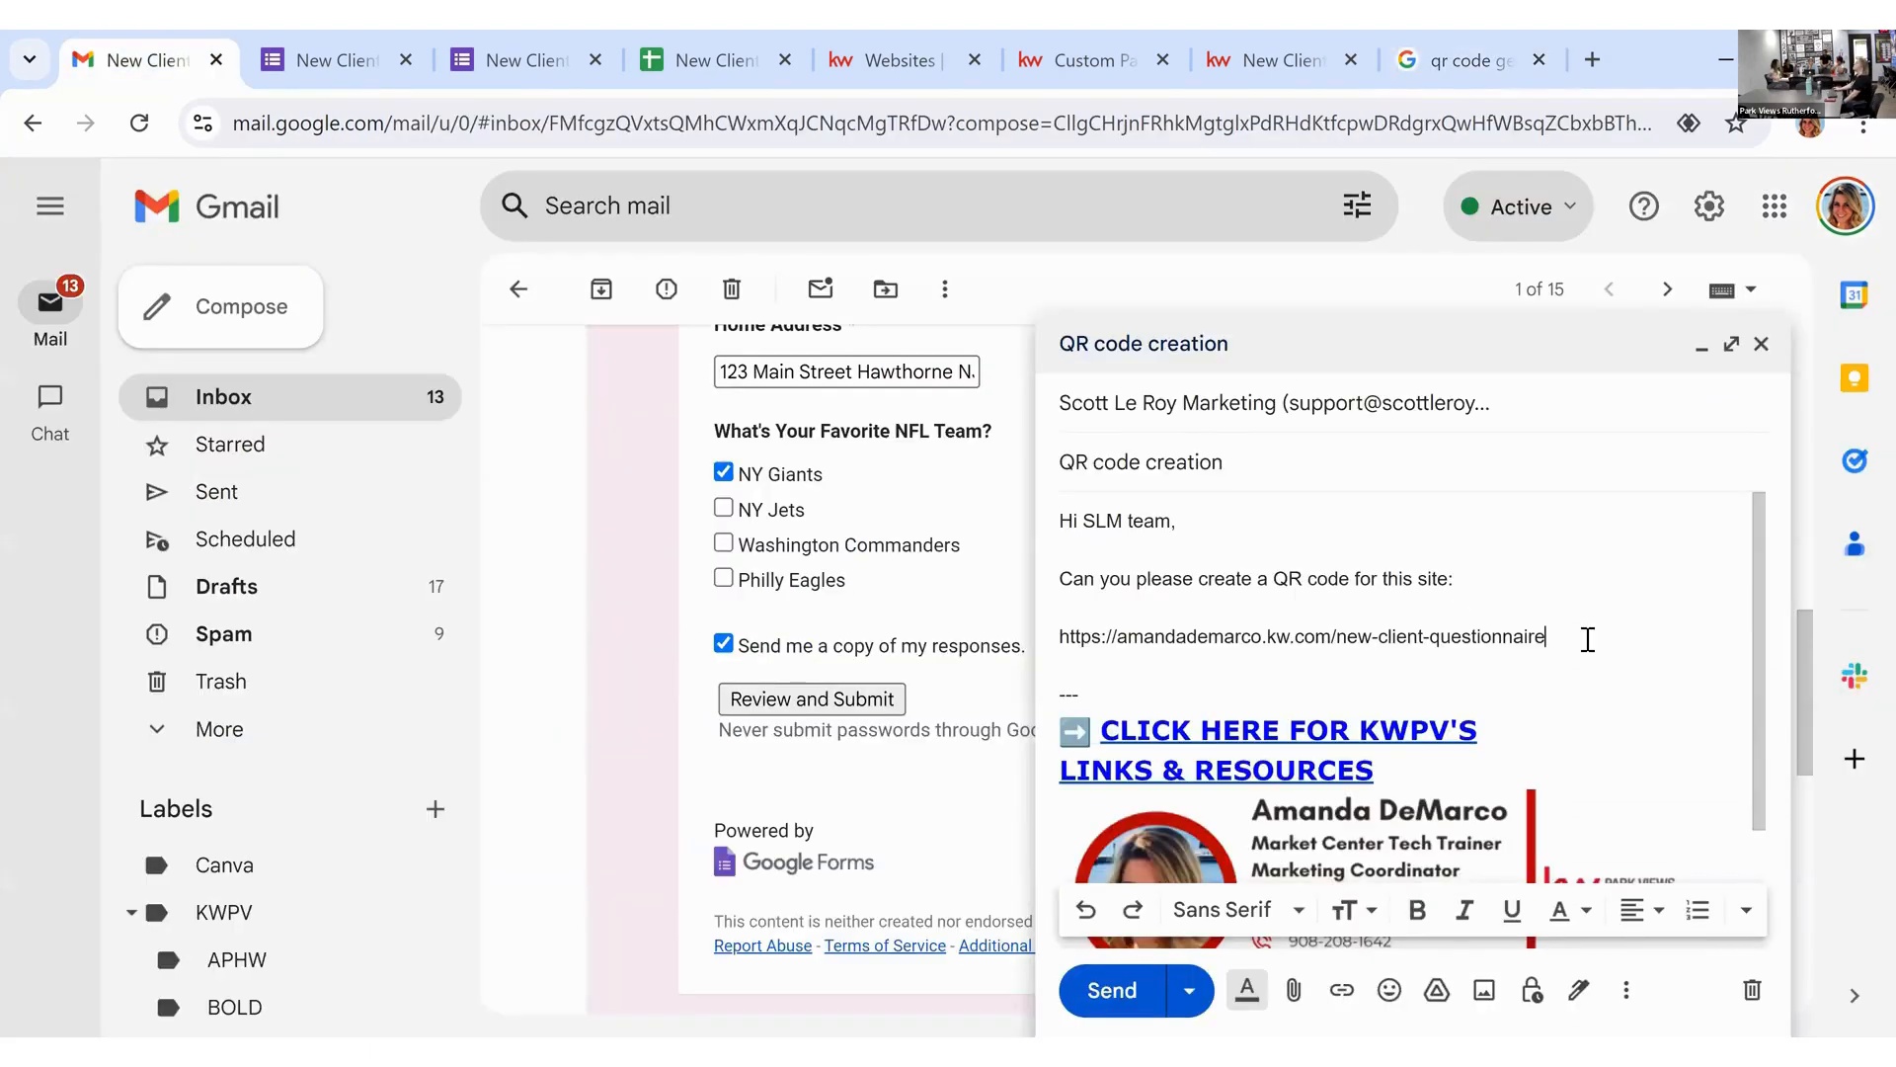
drag(1588, 639, 1450, 648)
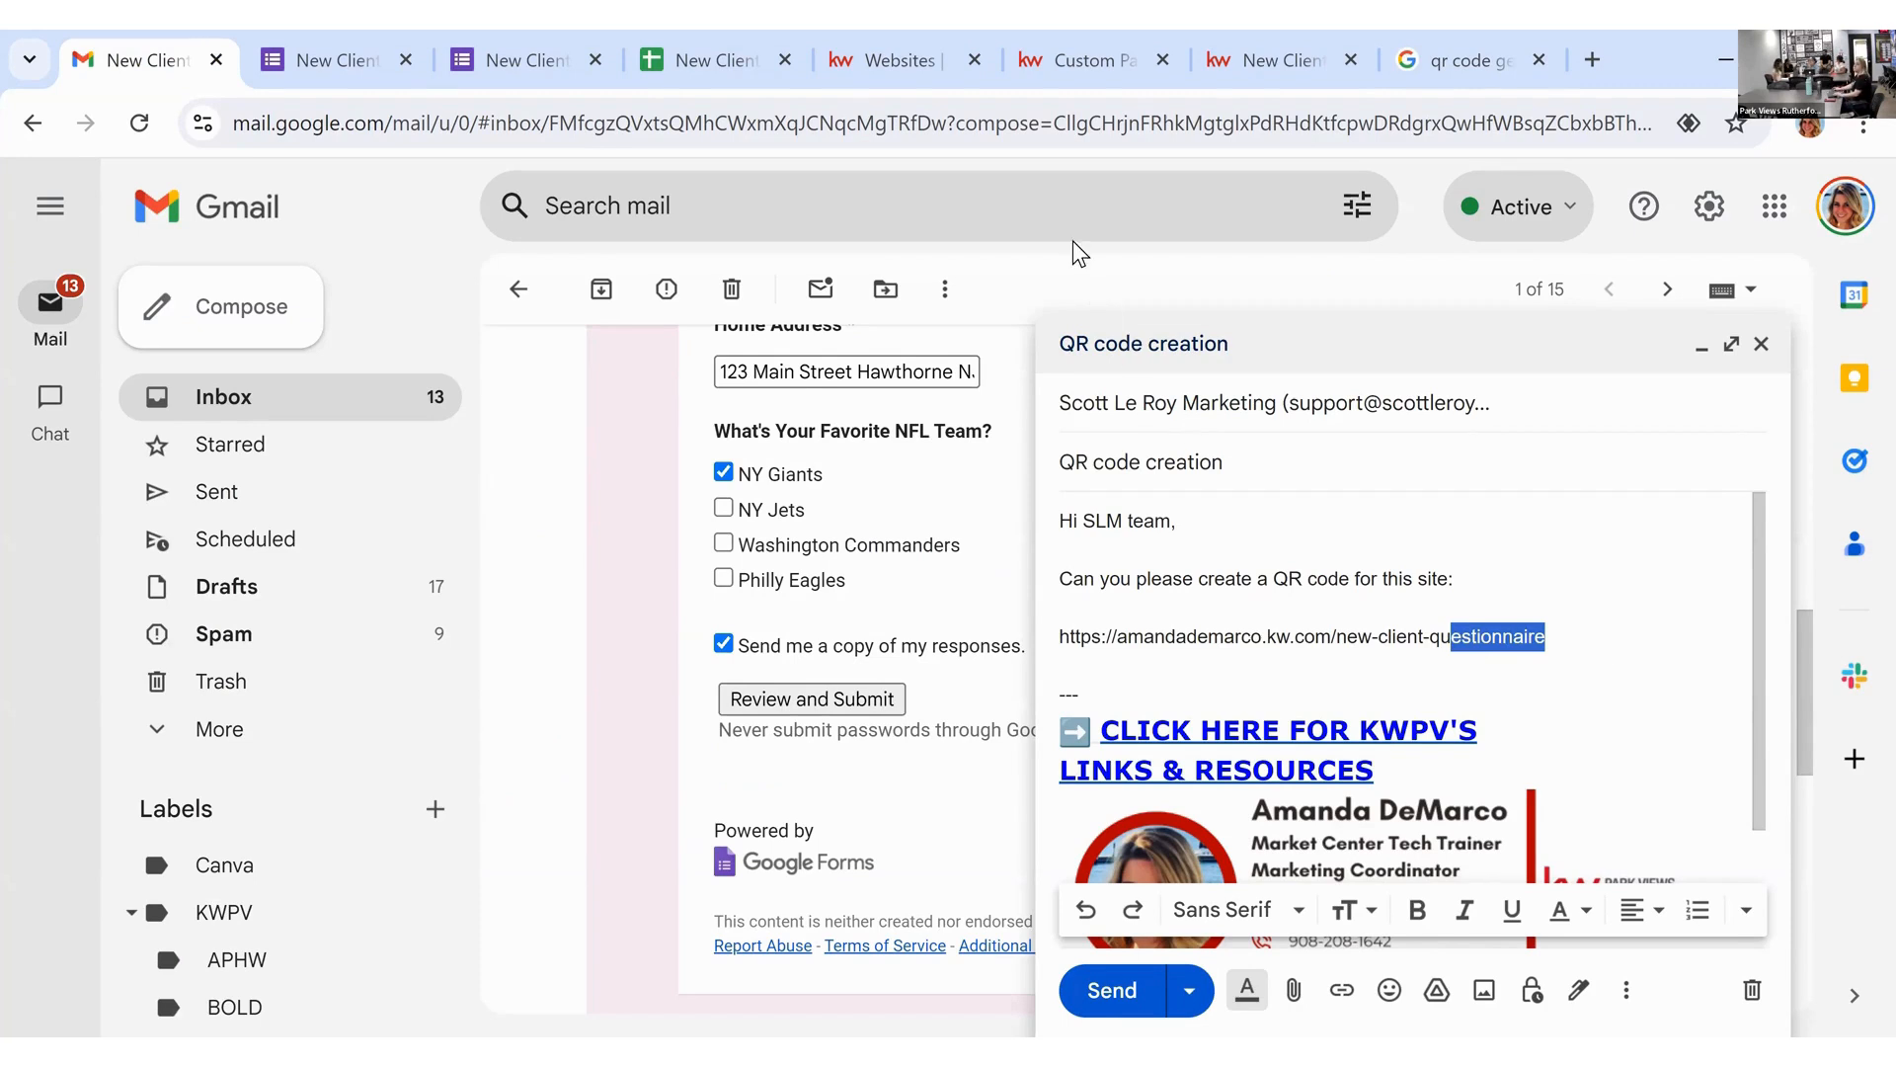
click(1455, 69)
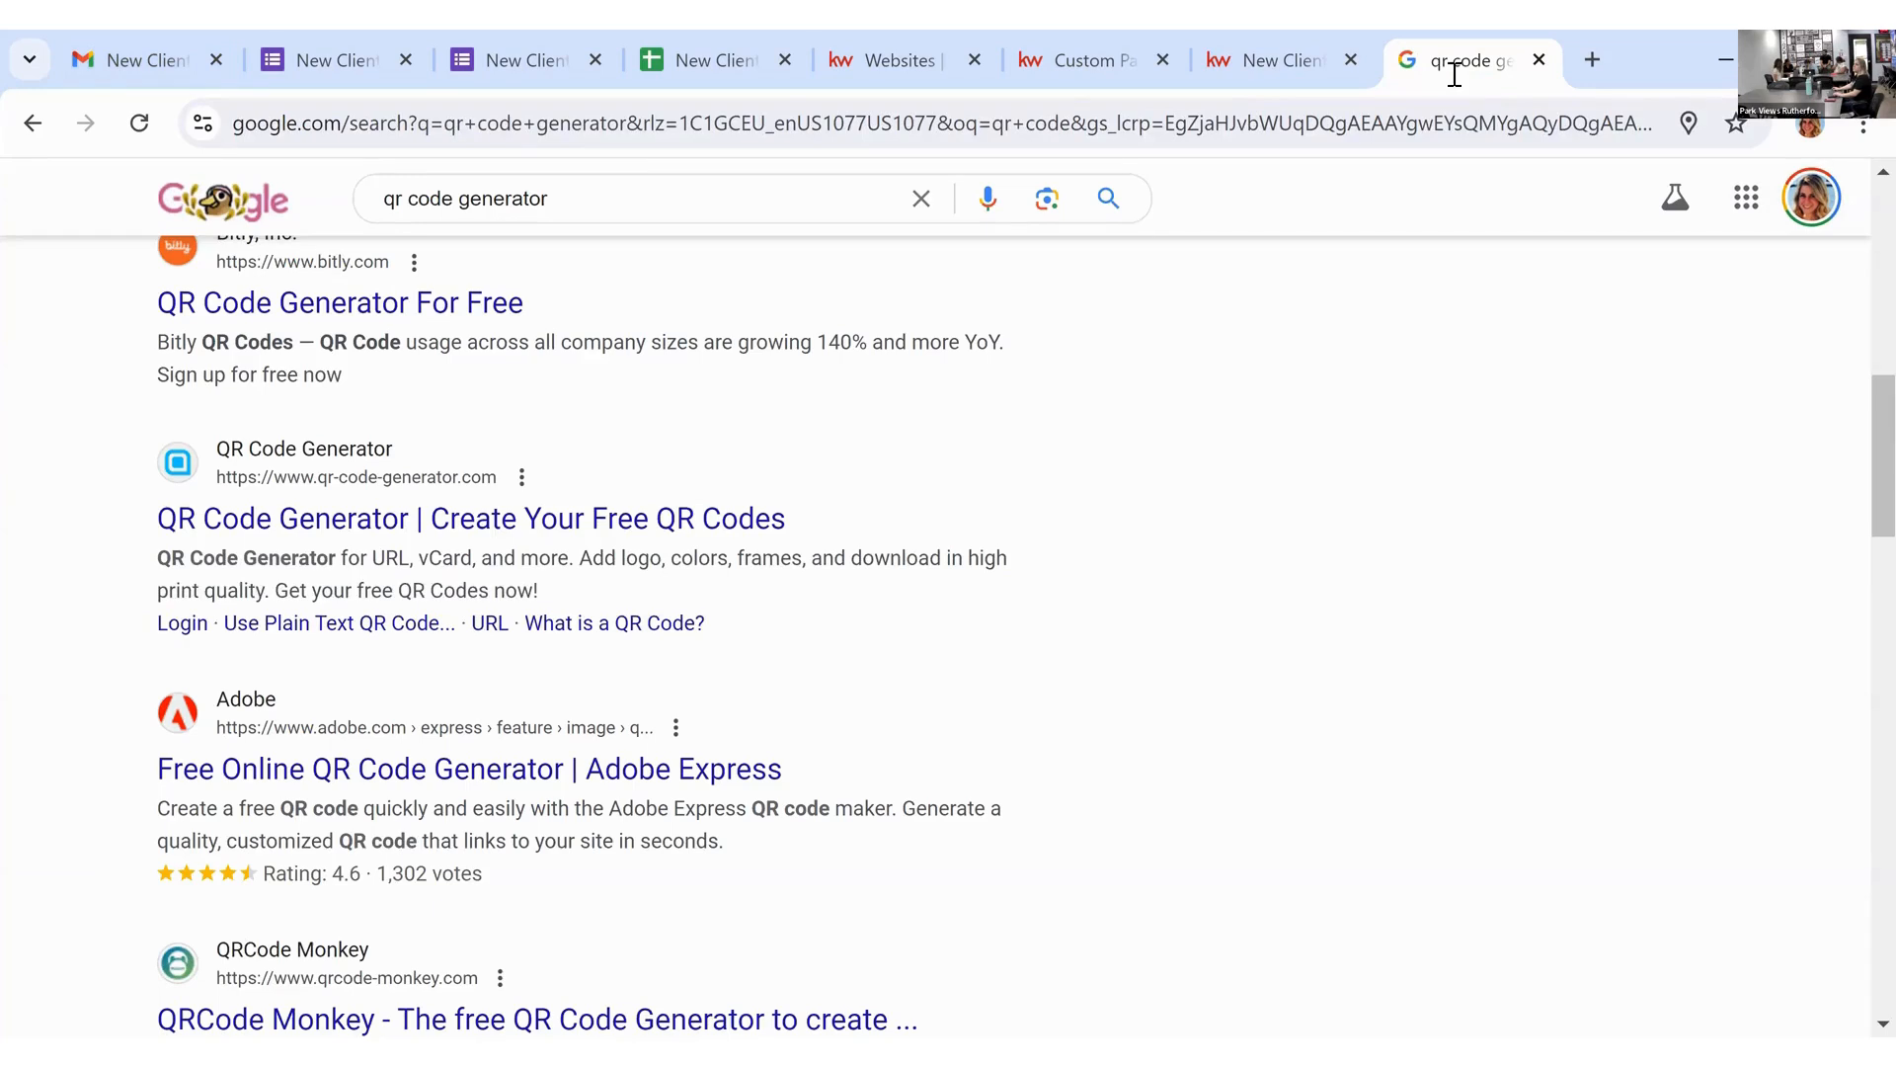
click(1435, 123)
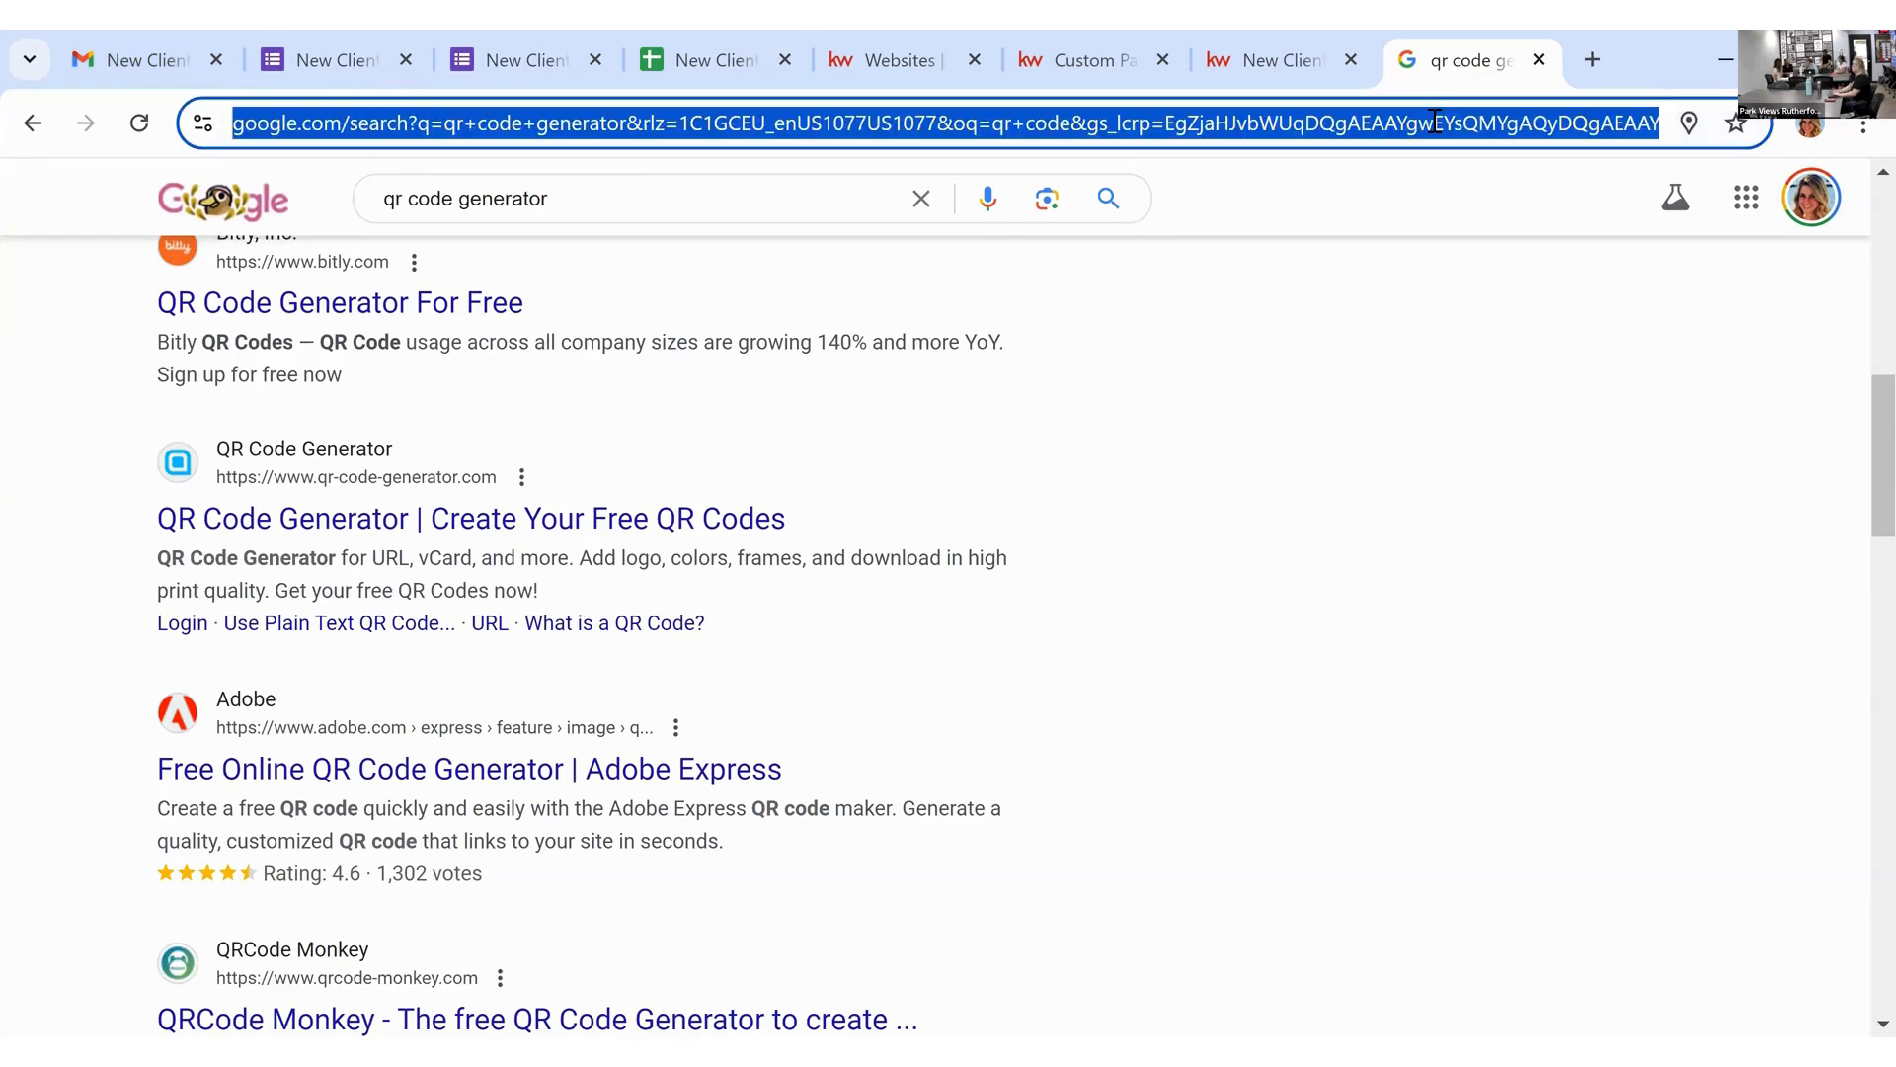
text(scott le roy mar)
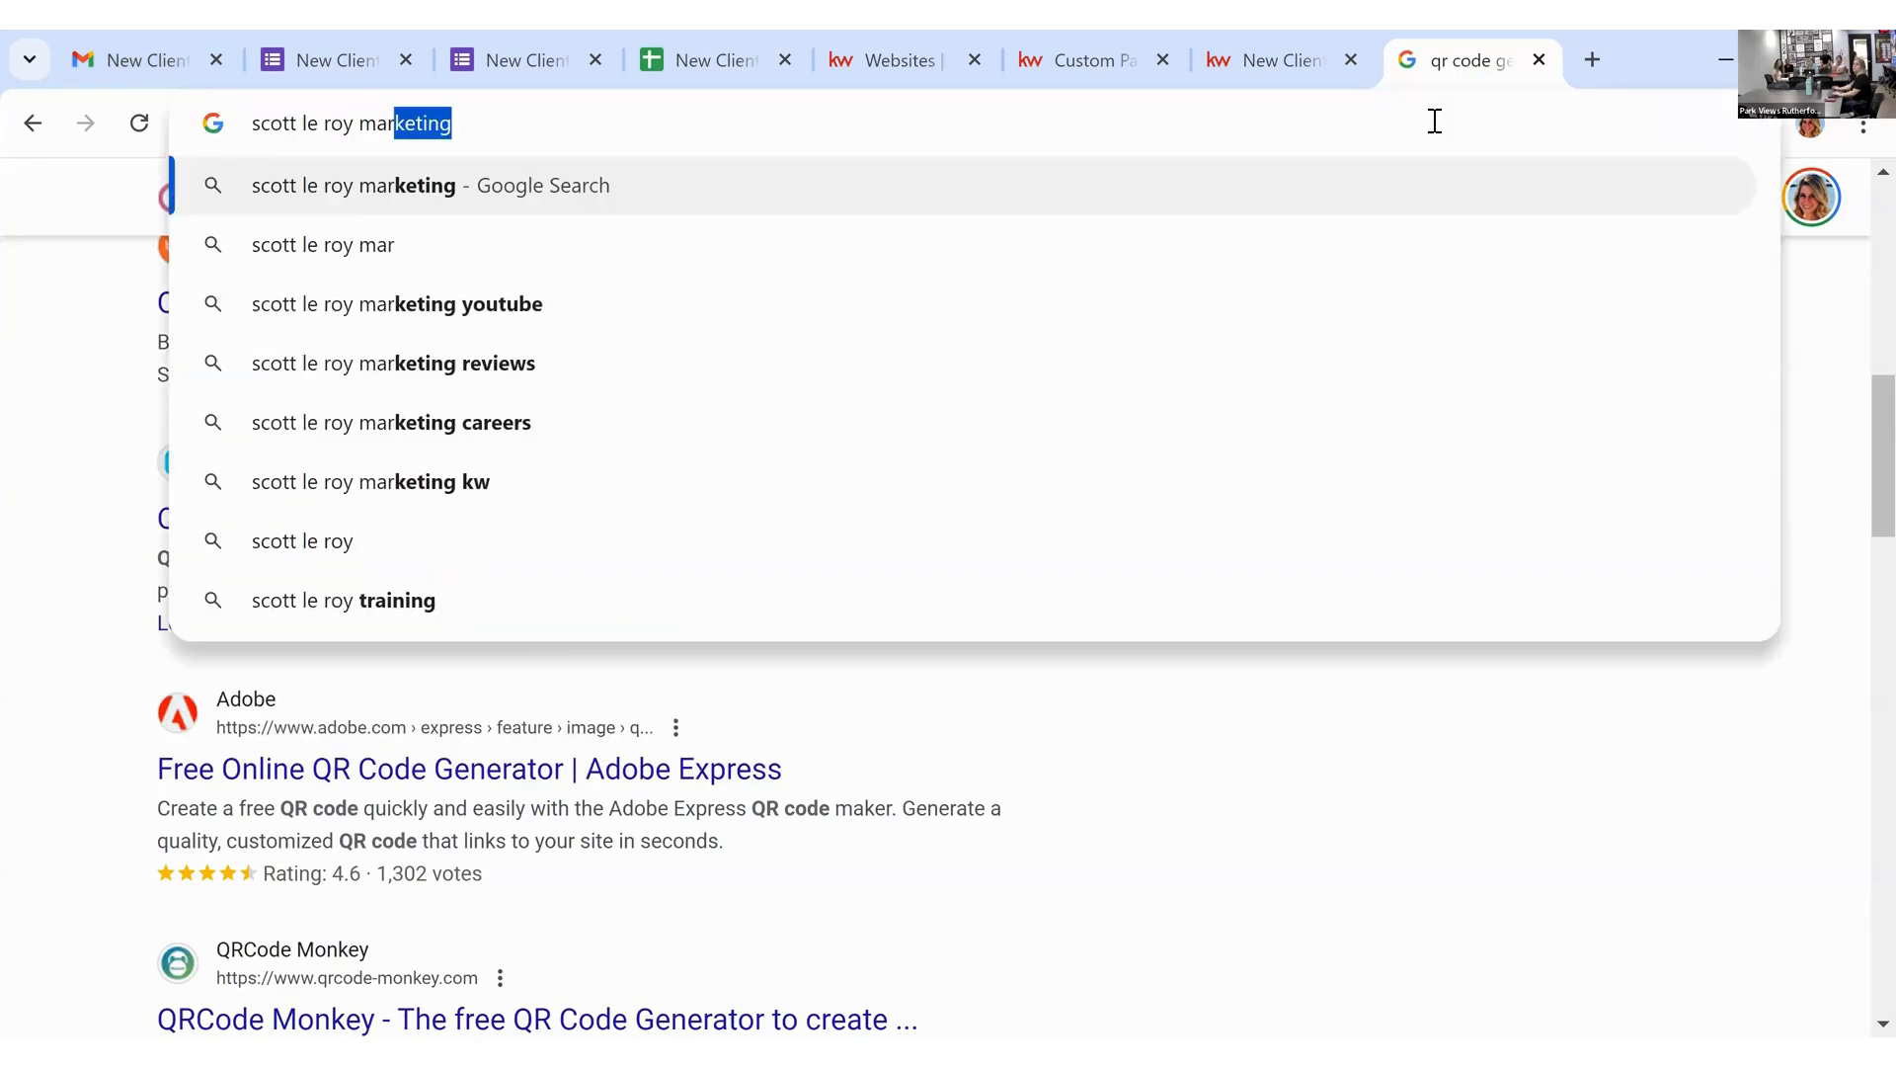
key(Return)
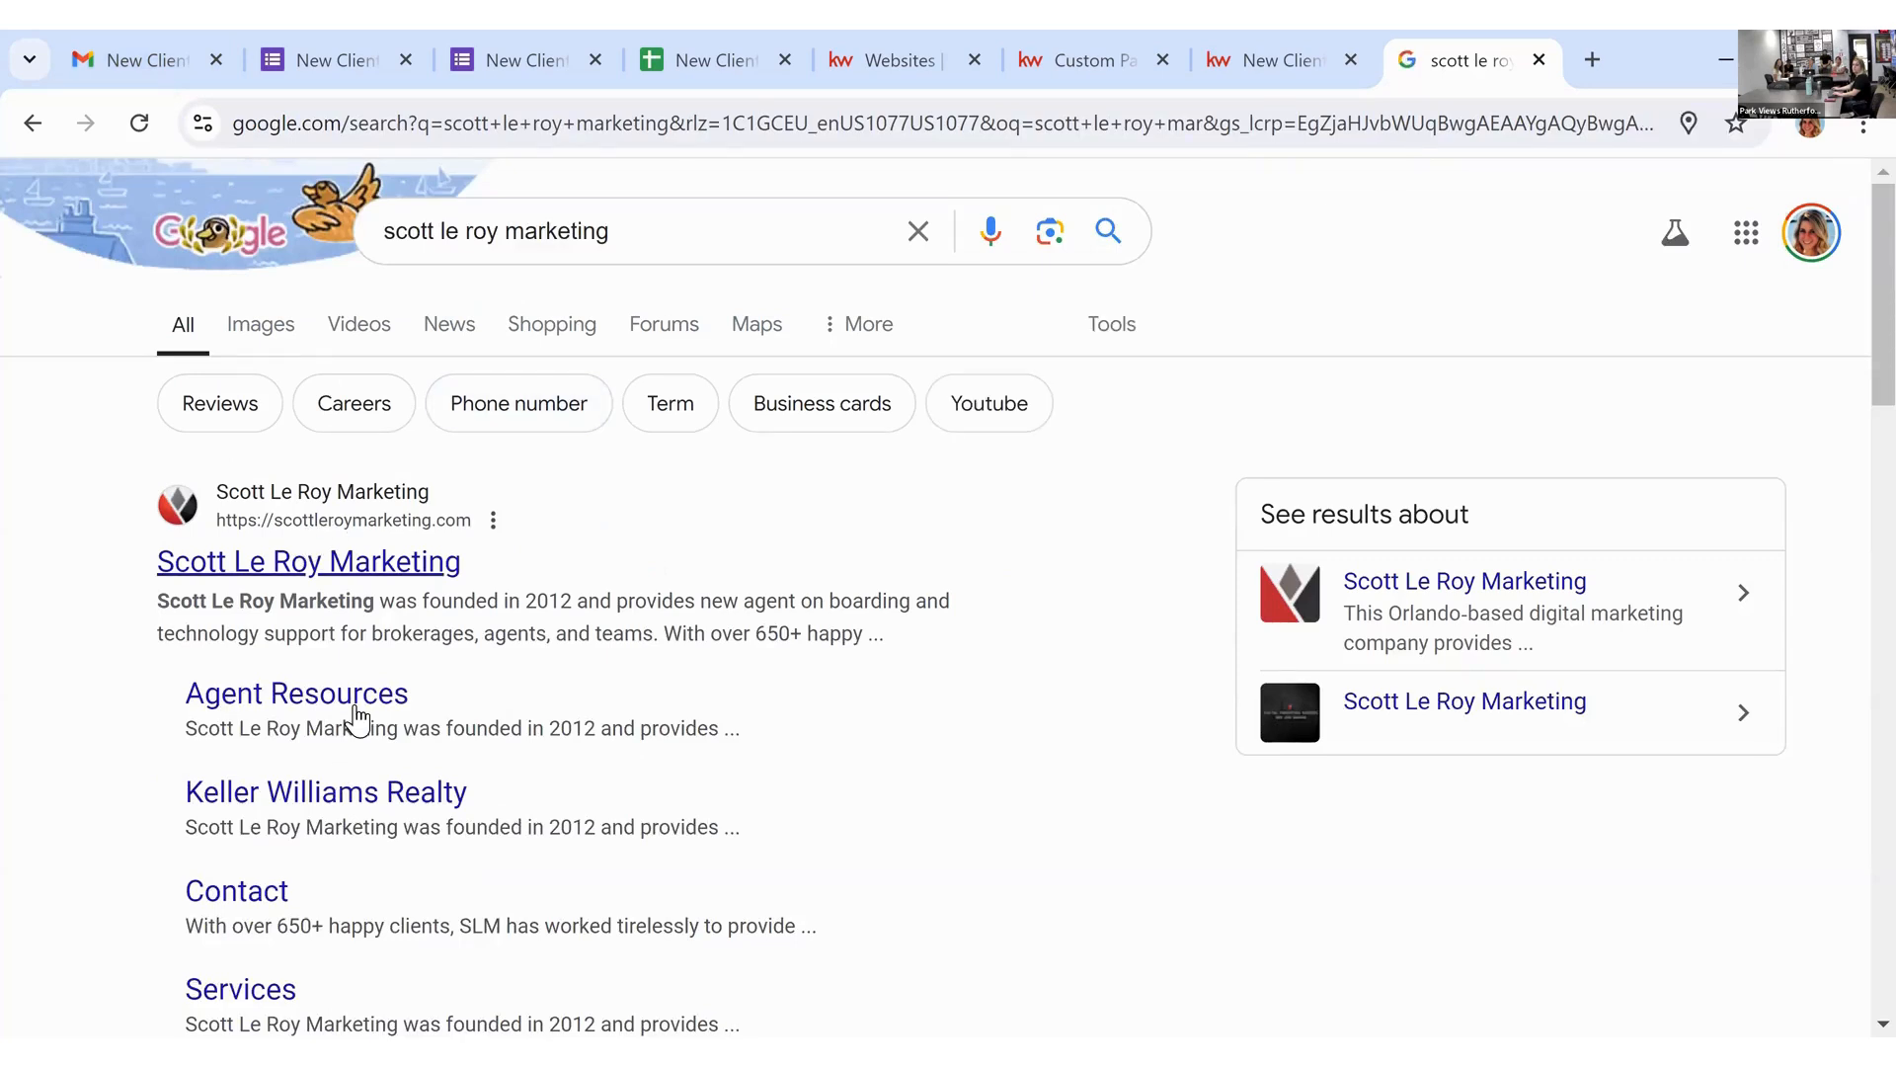
click(357, 719)
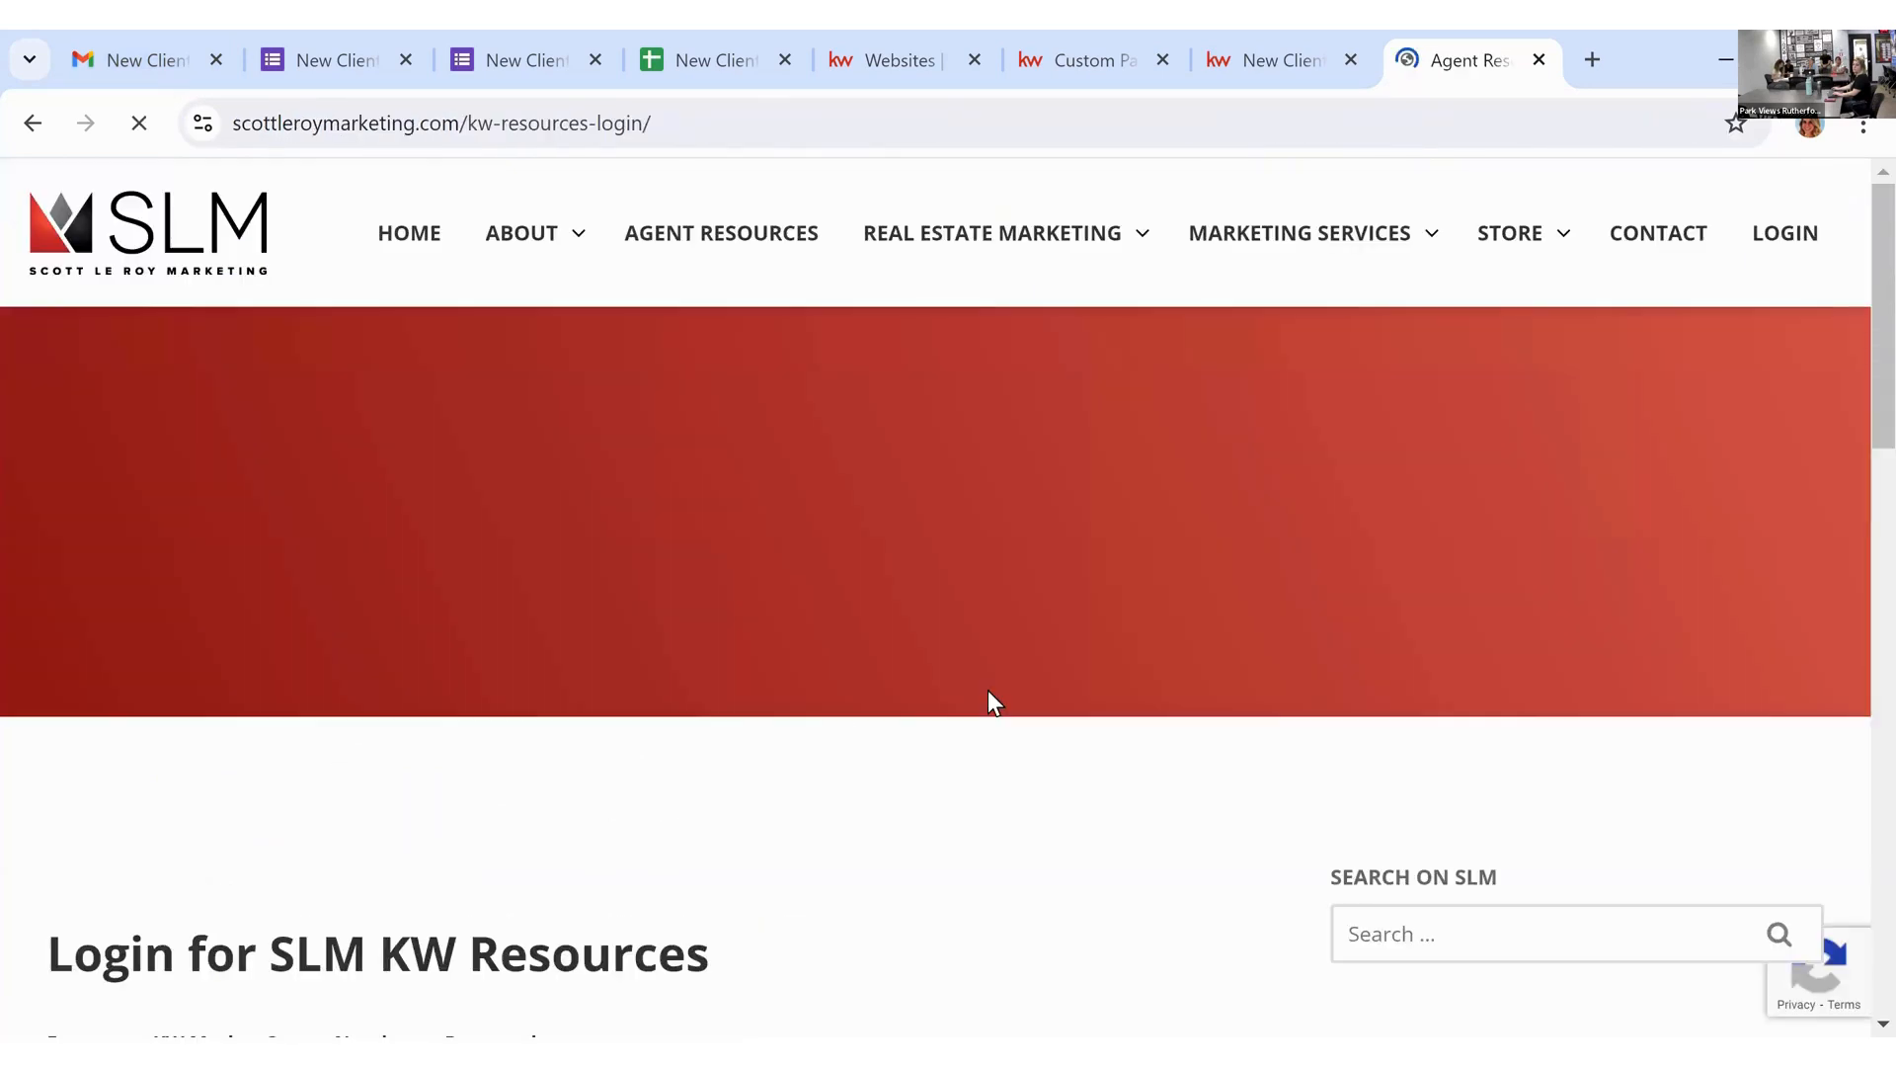
Step: Log in to SLM KW Resources with the market center number
scroll(986, 691, down, 3)
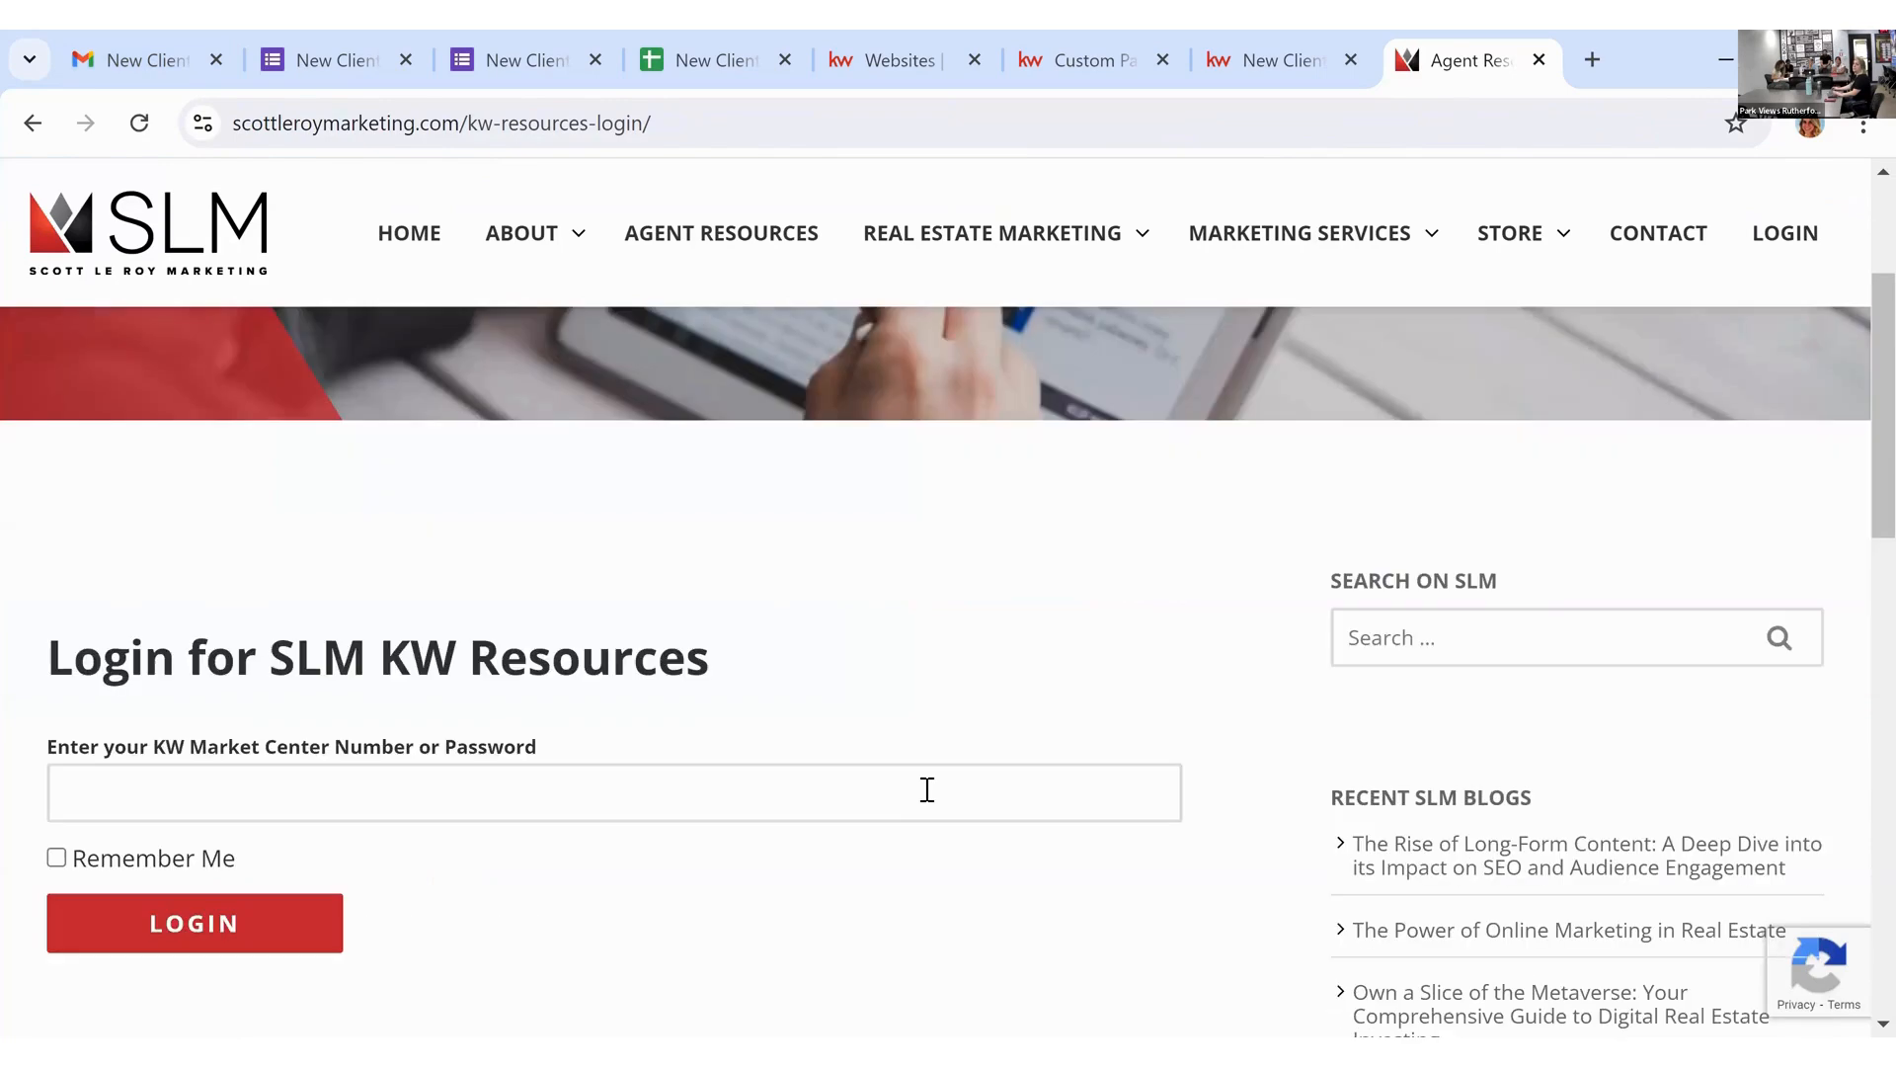
click(927, 790)
click(319, 954)
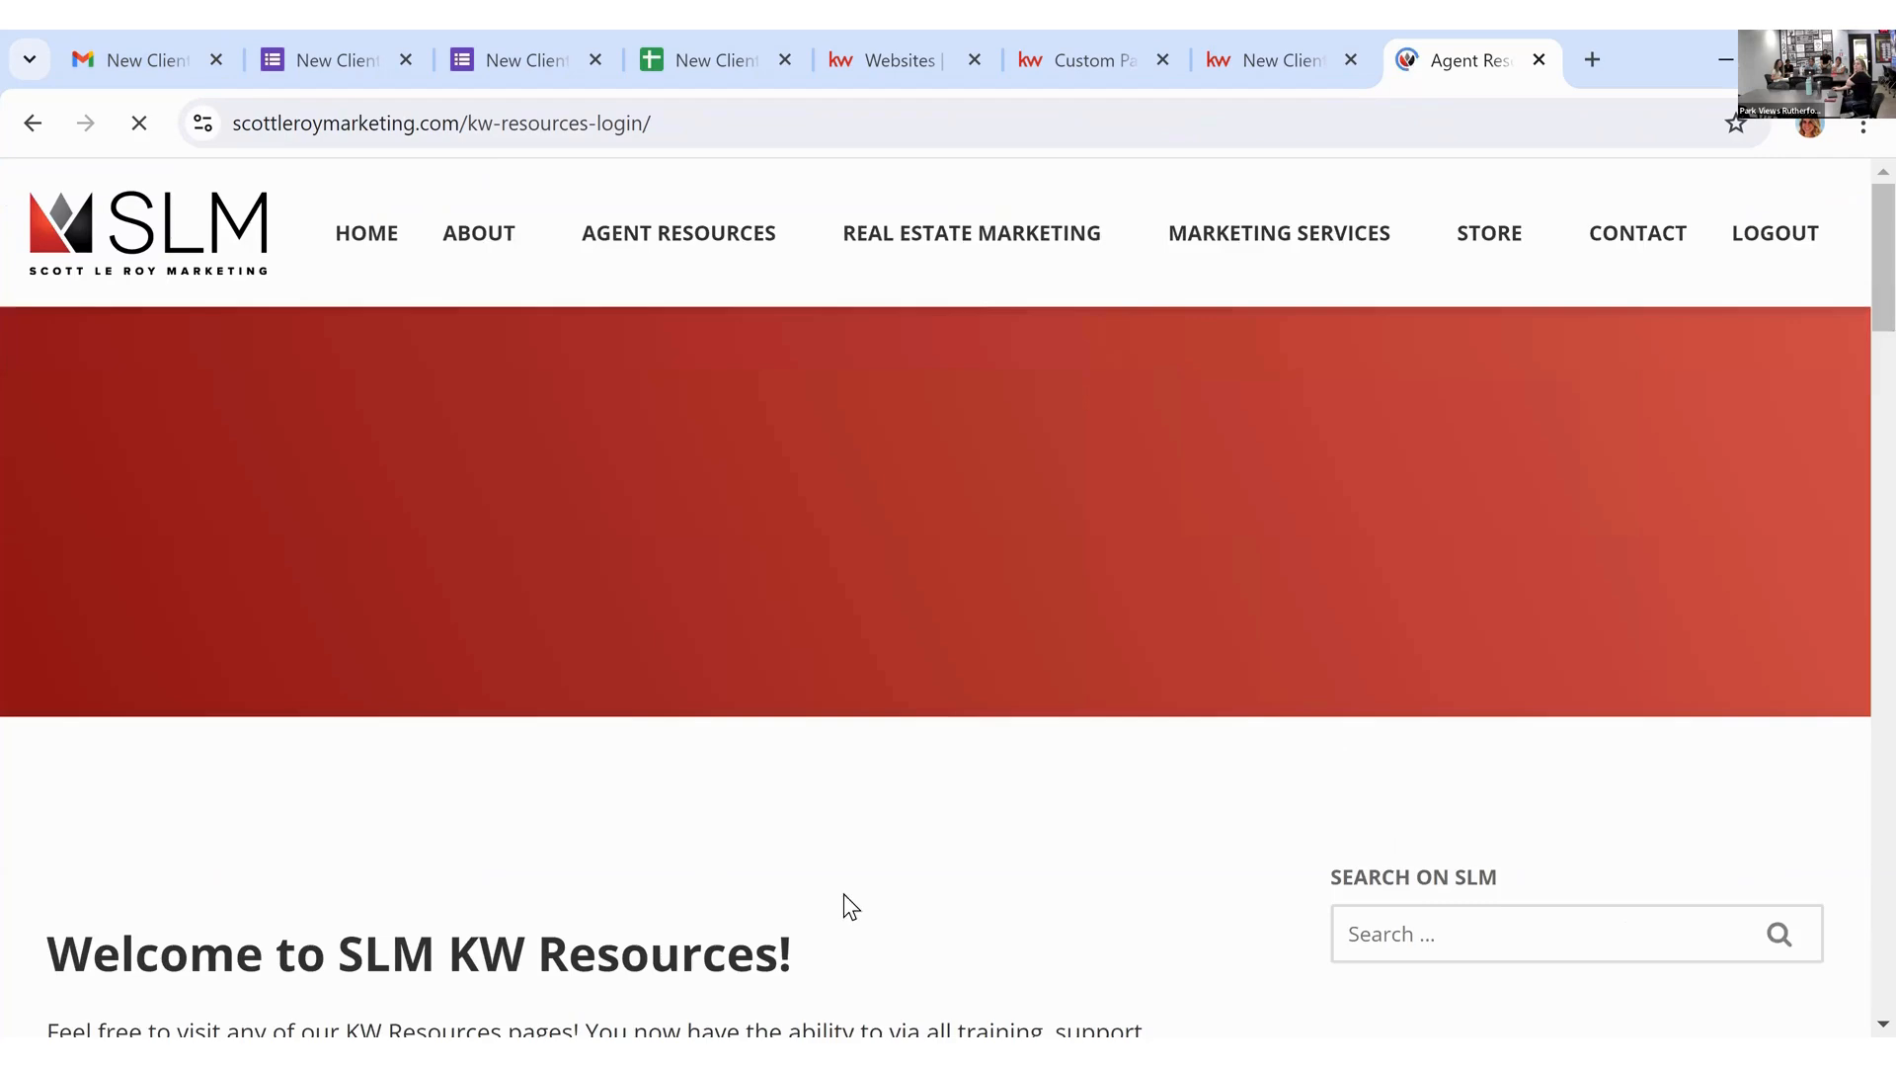
Step: Open the New KW Agent Websites resource page from the Agent Resources menu
scroll(1135, 814, down, 6)
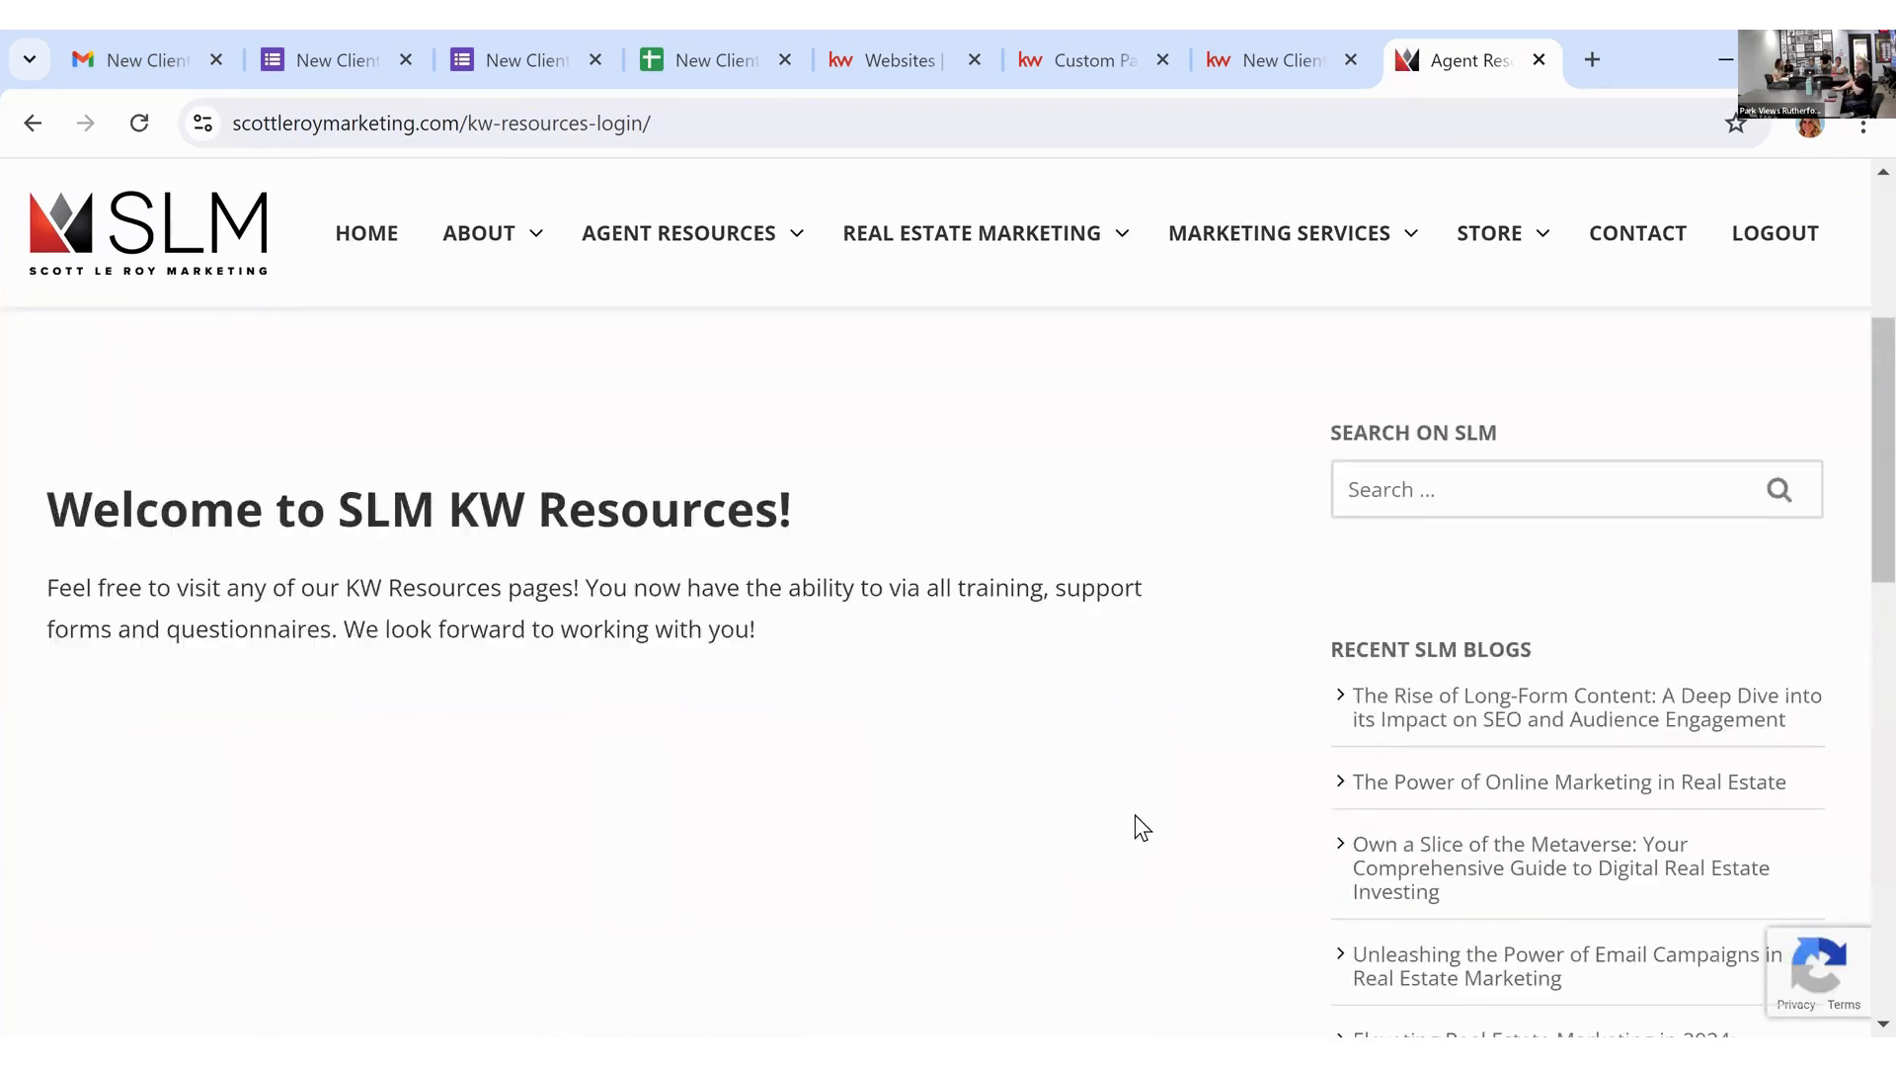
scroll(1126, 798, up, 5)
mouse_move(788, 220)
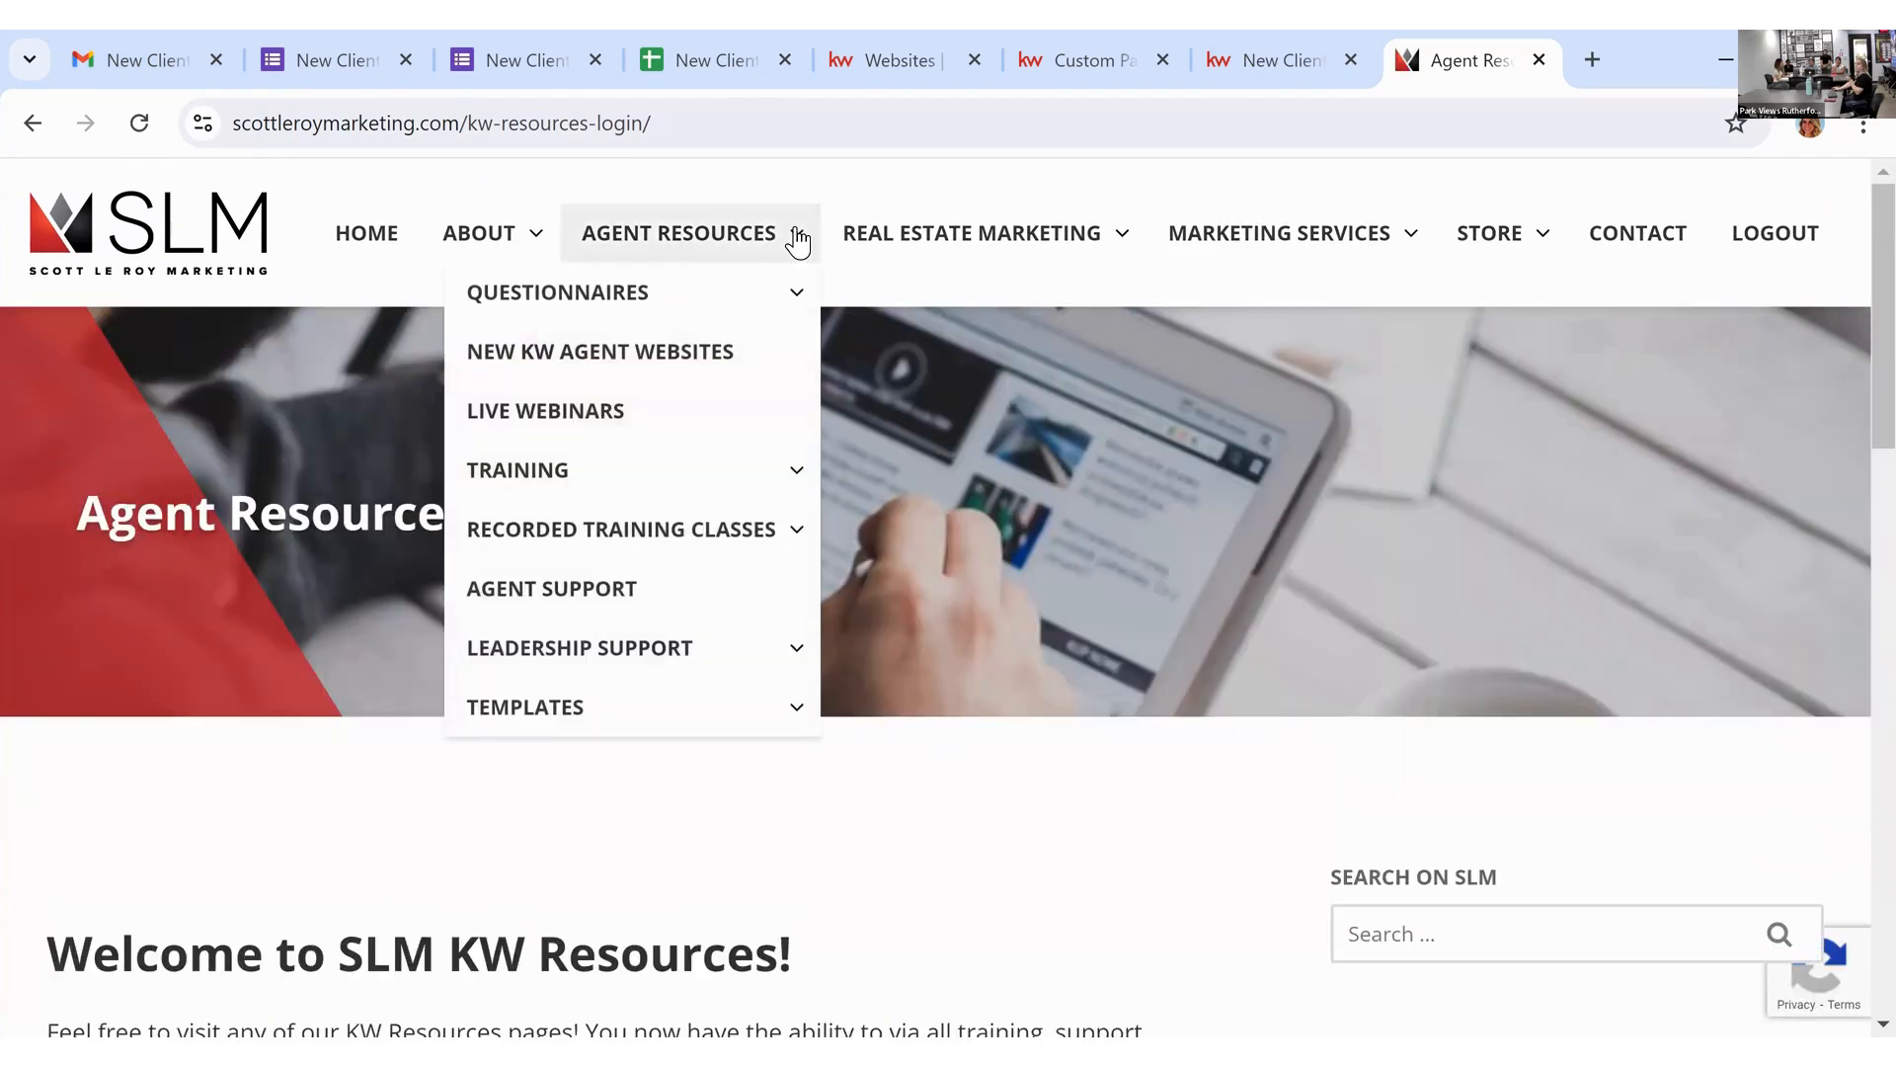
click(733, 374)
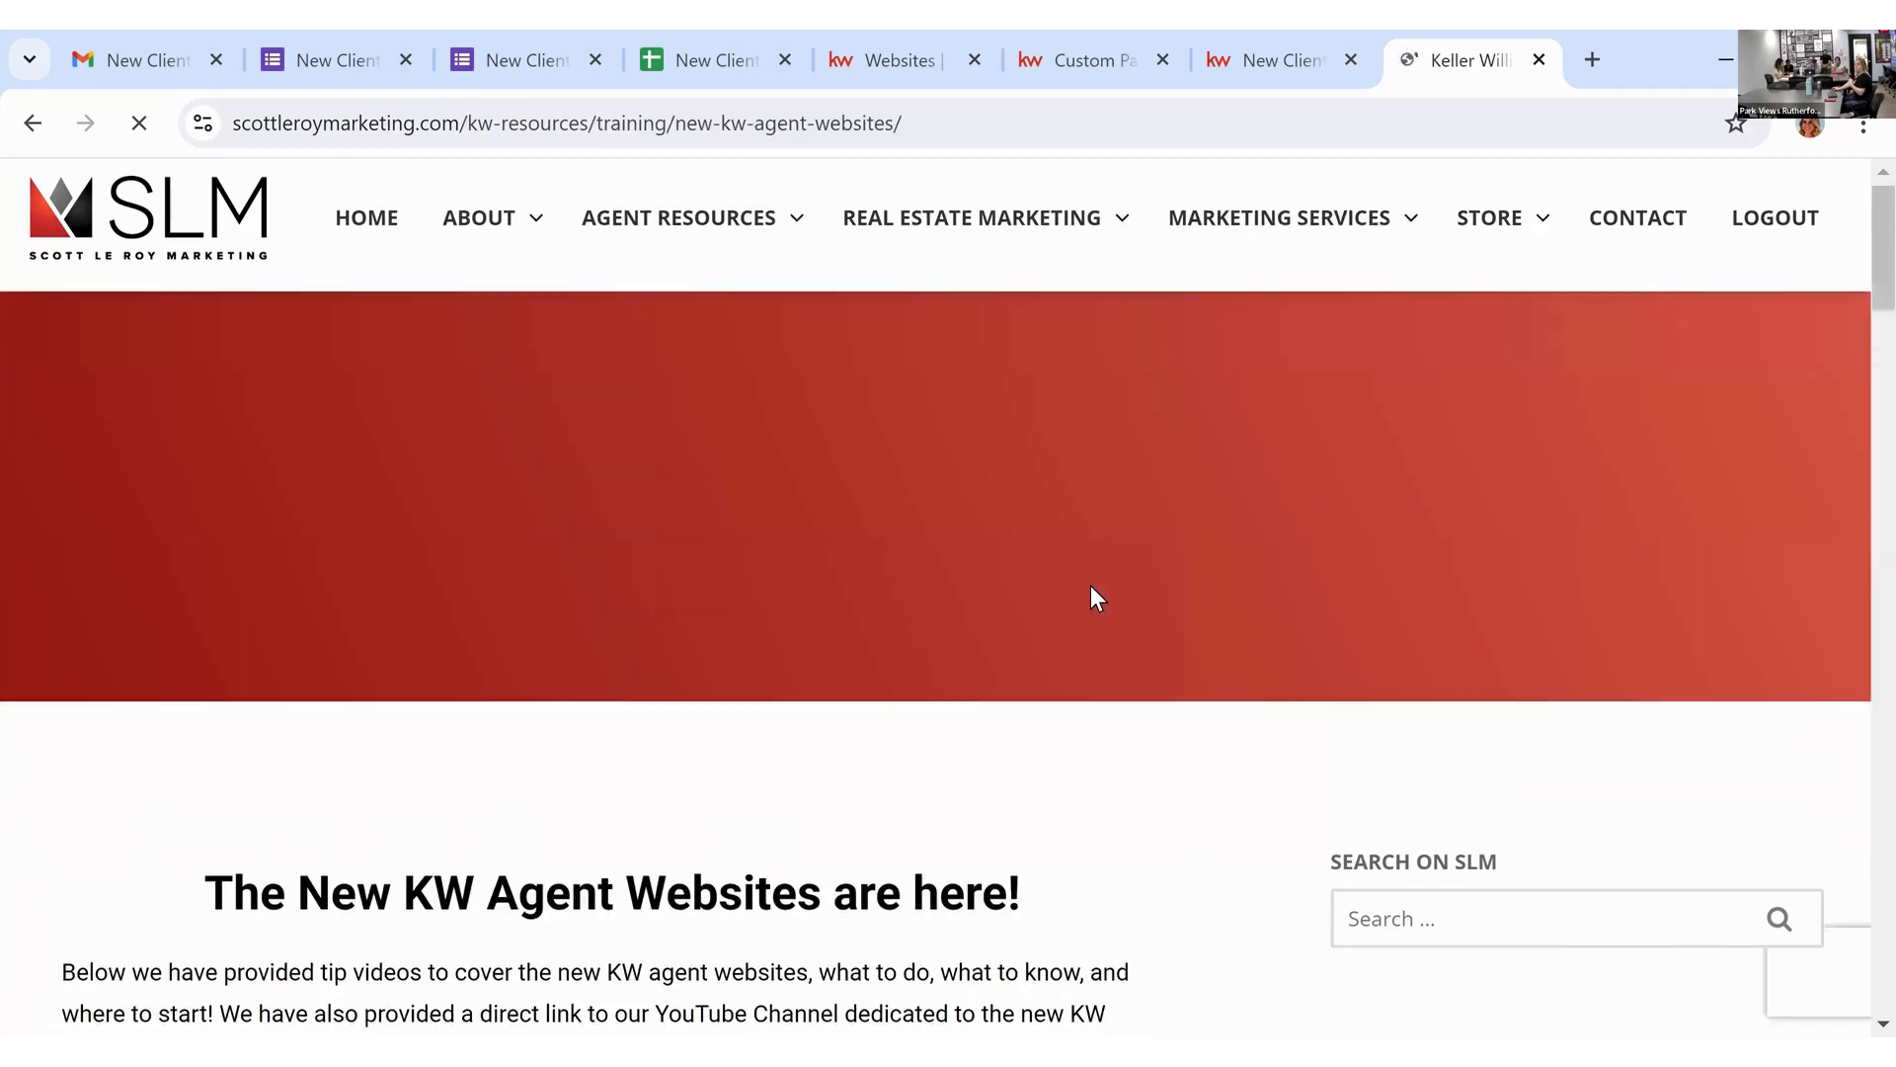
Step: Browse the New KW Agent Websites page, then open the Free Templates page
scroll(1092, 594, down, 7)
scroll(1099, 596, down, 4)
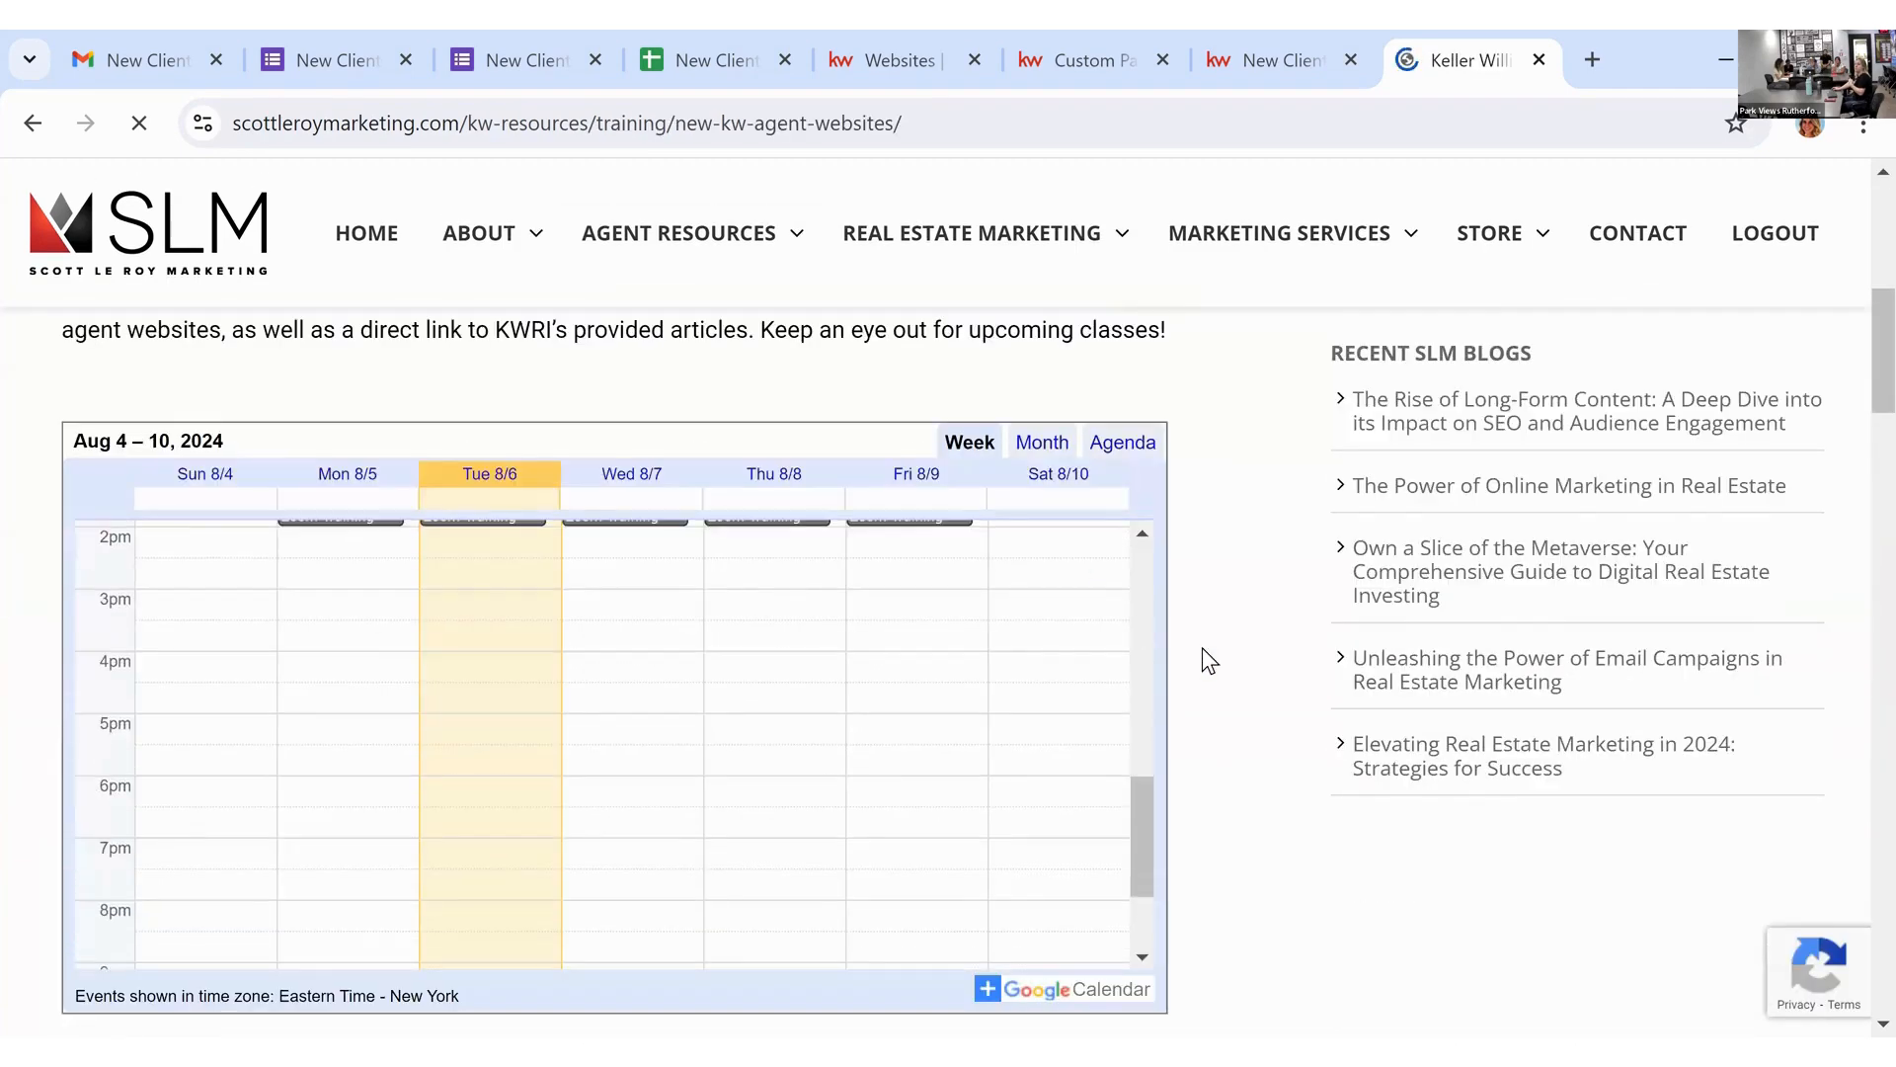
scroll(648, 526, up, 3)
scroll(1217, 636, down, 3)
scroll(1280, 770, down, 12)
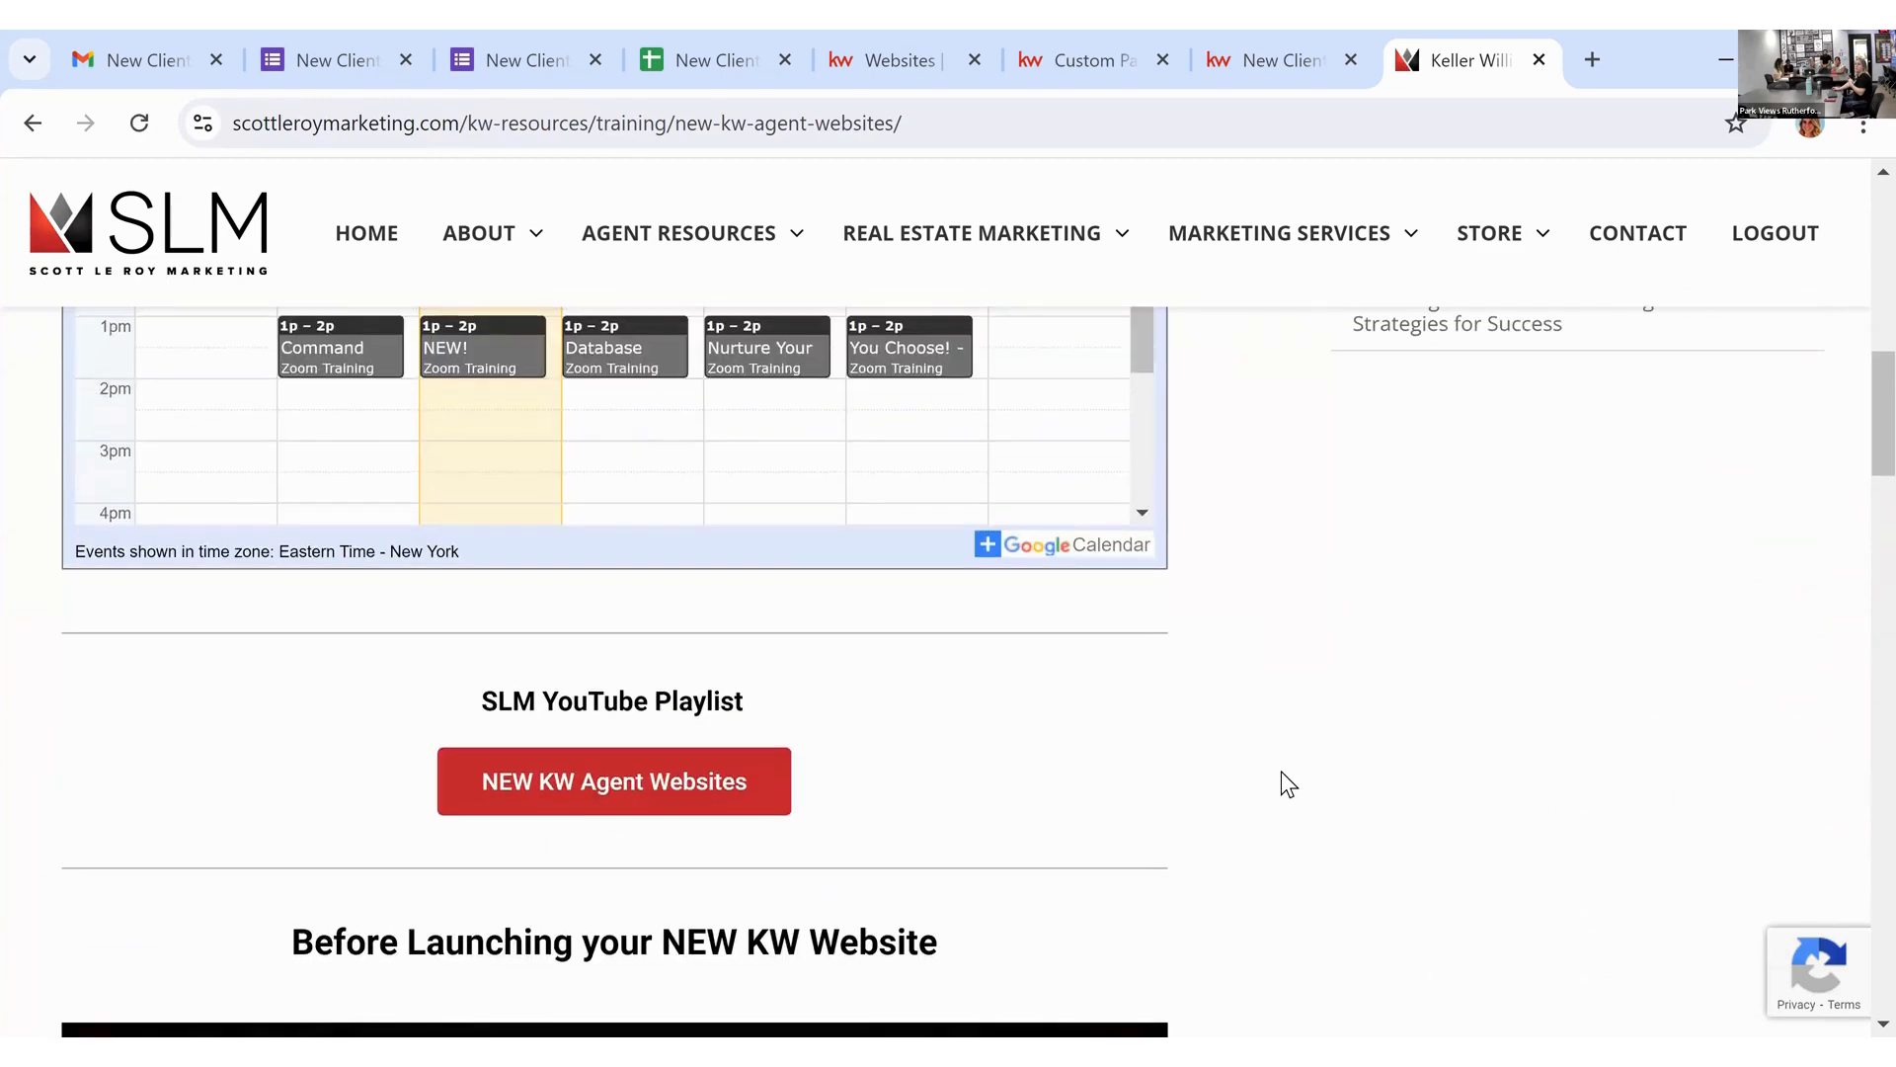
scroll(1284, 773, up, 6)
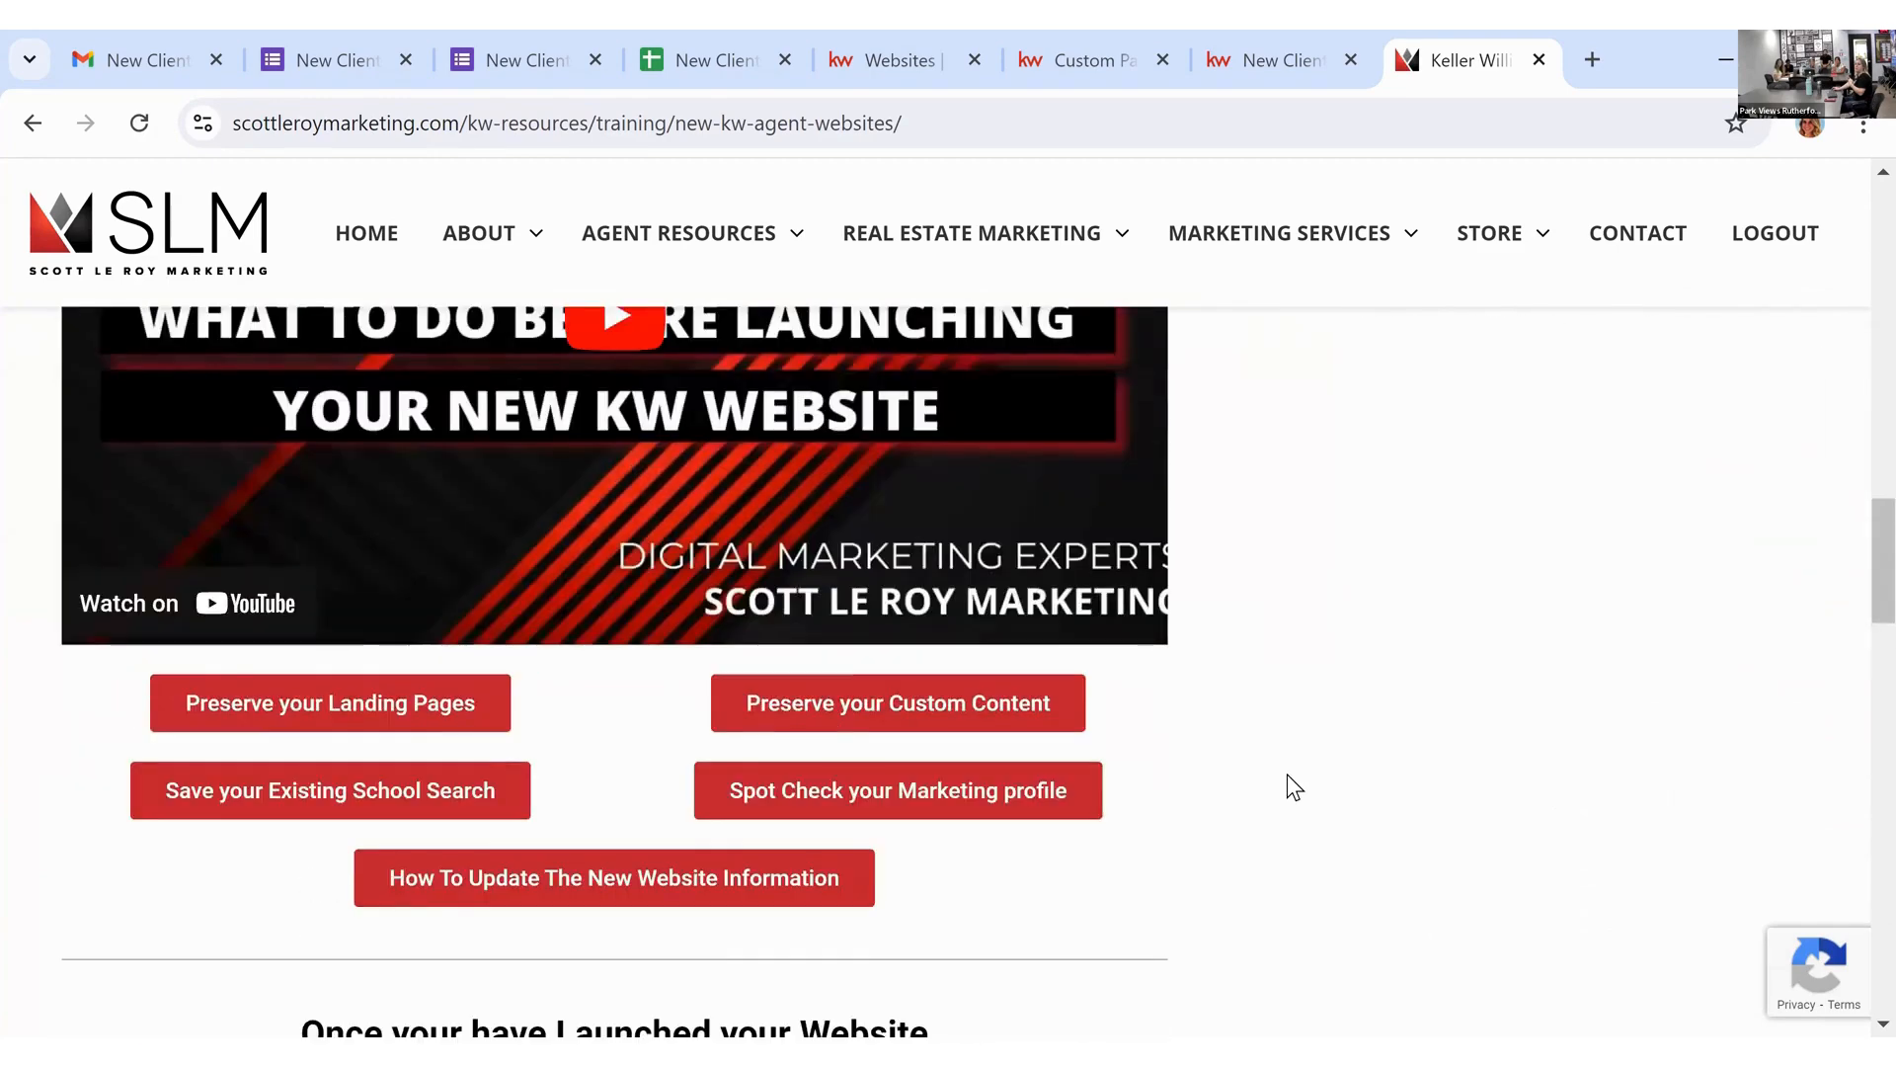
mouse_move(653, 242)
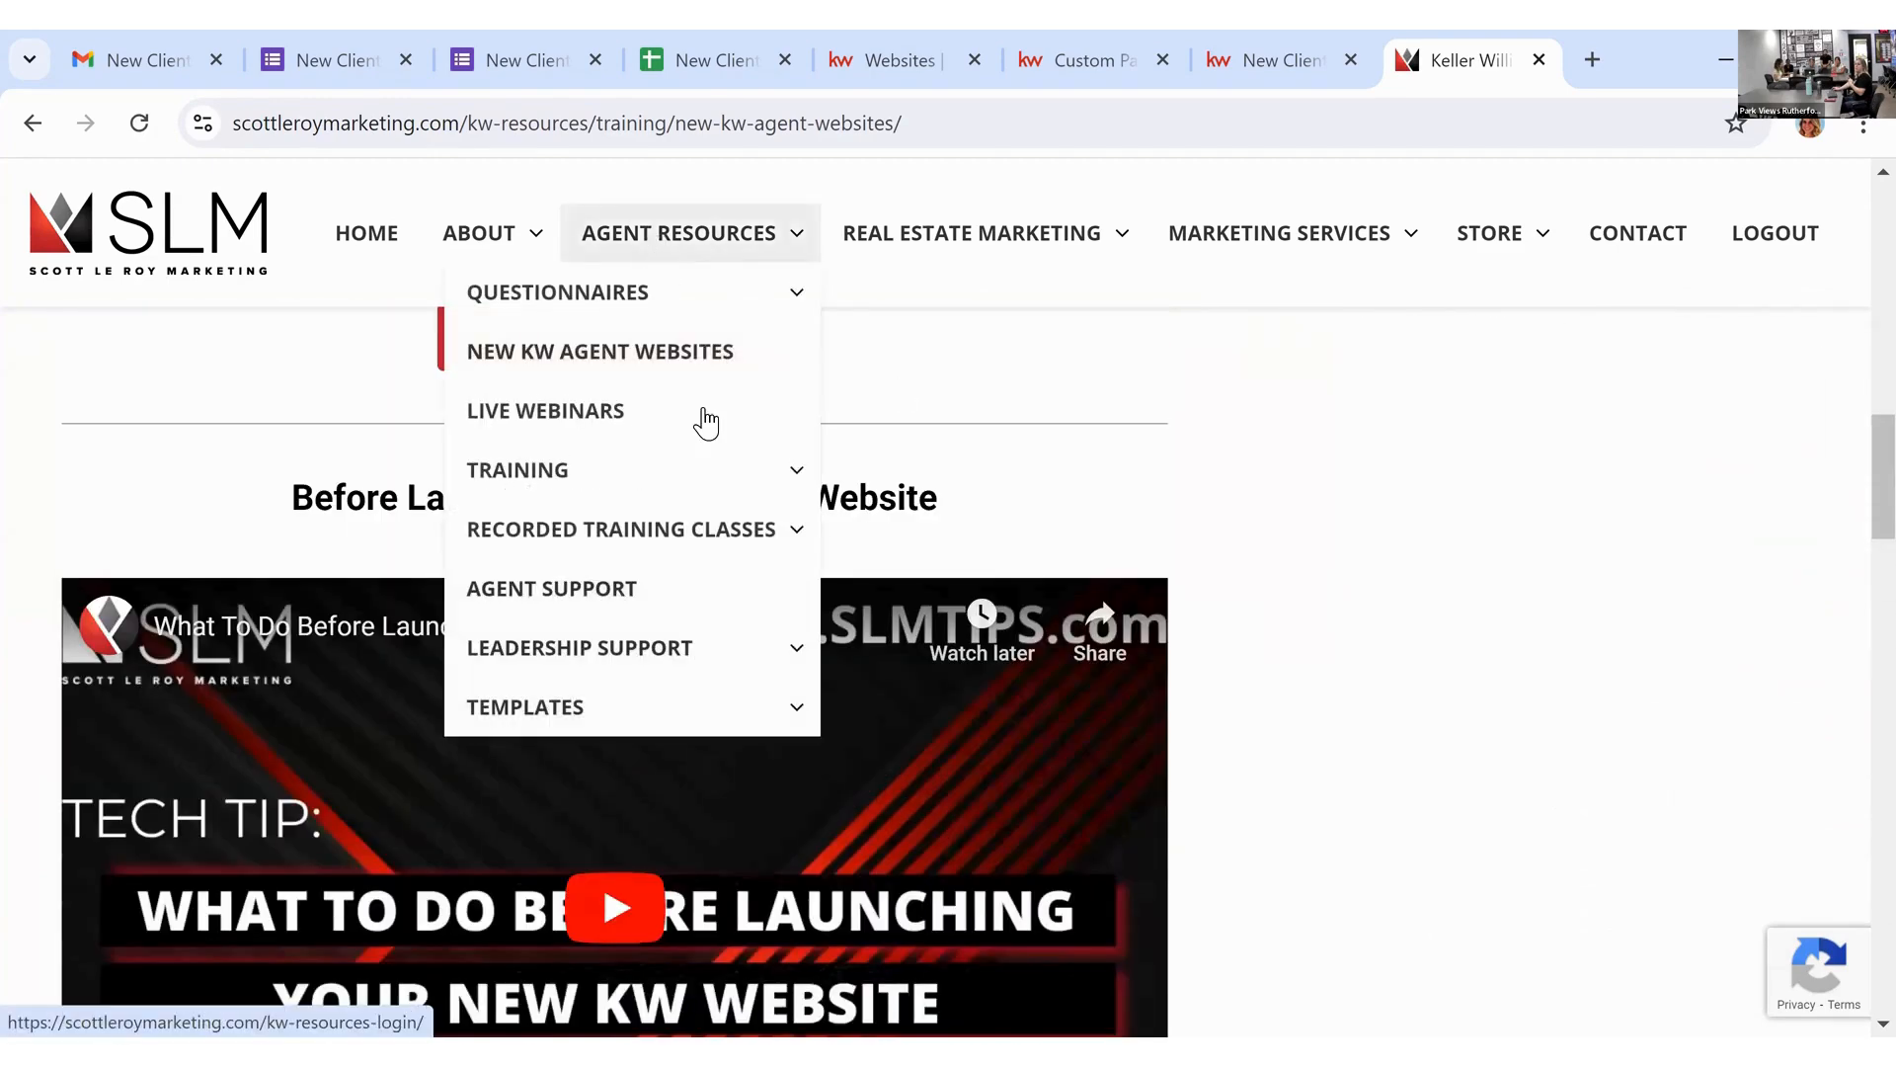
mouse_move(790, 492)
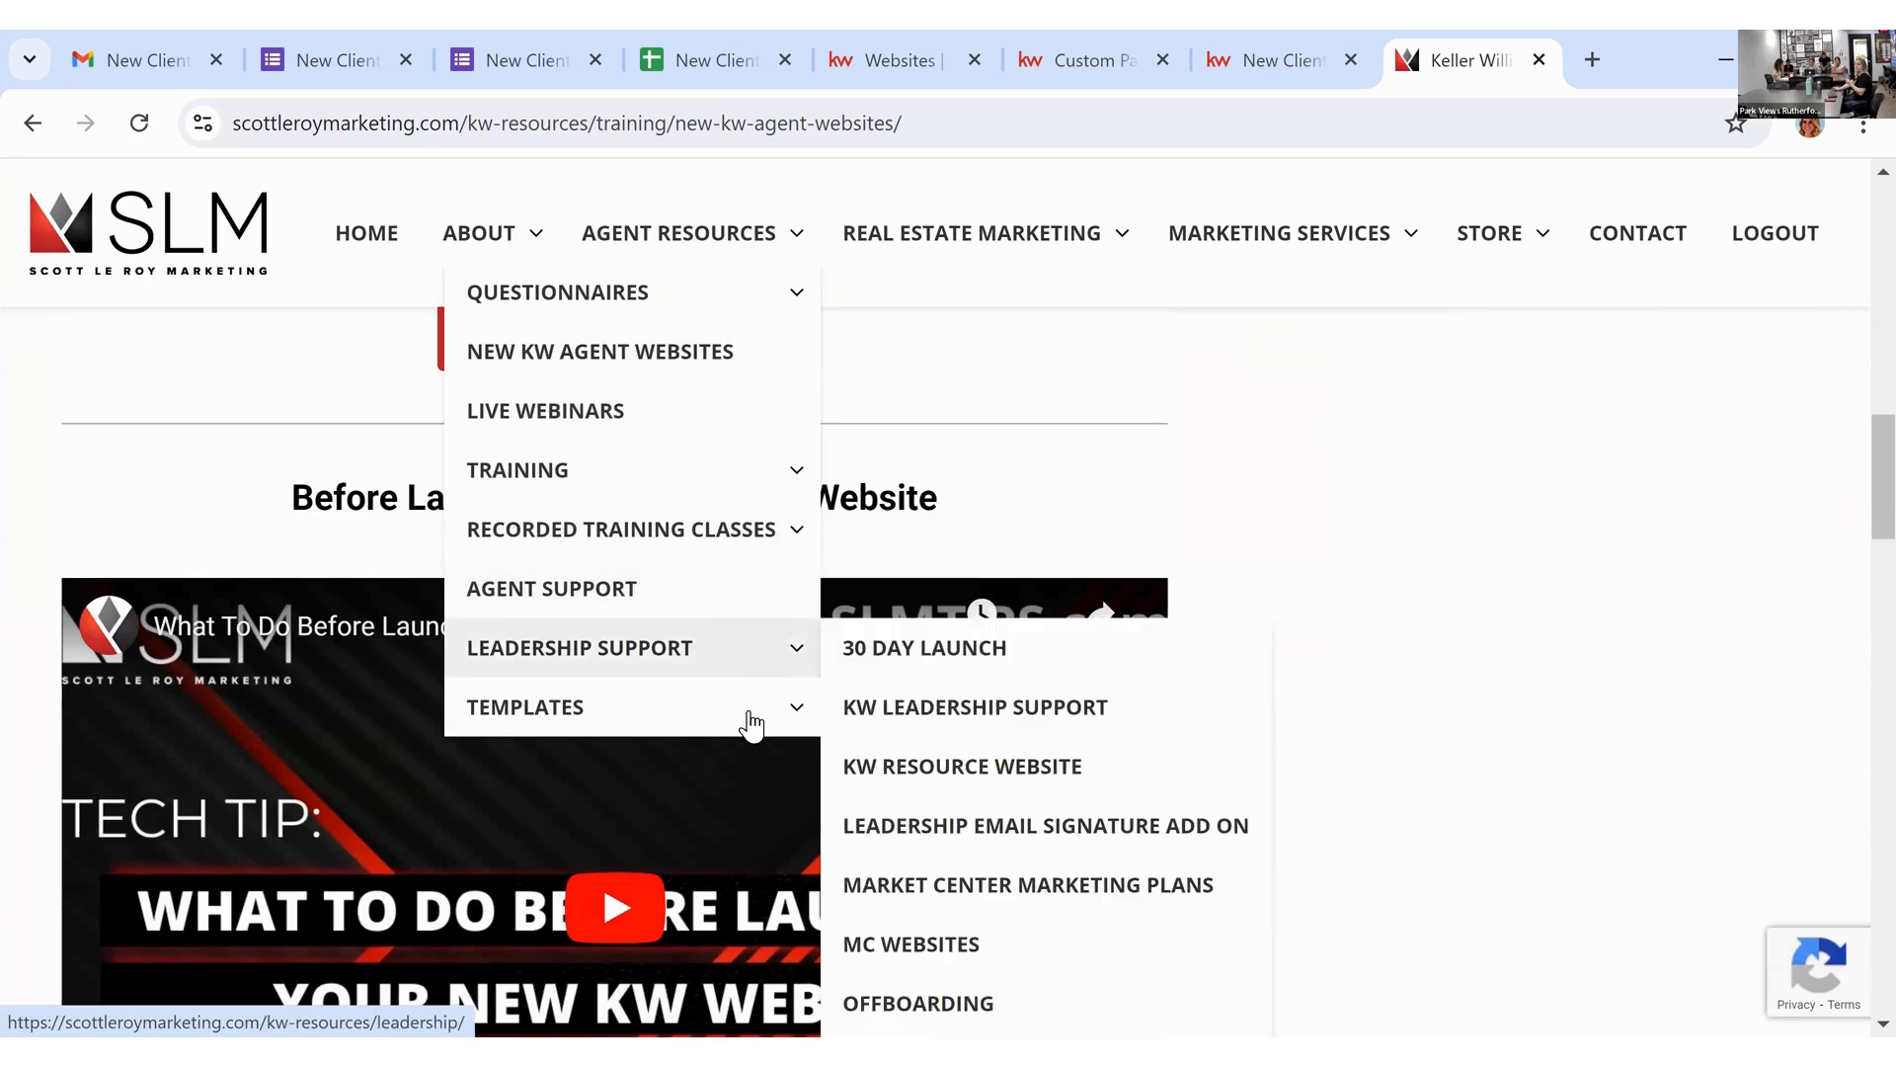
mouse_move(751, 707)
click(889, 707)
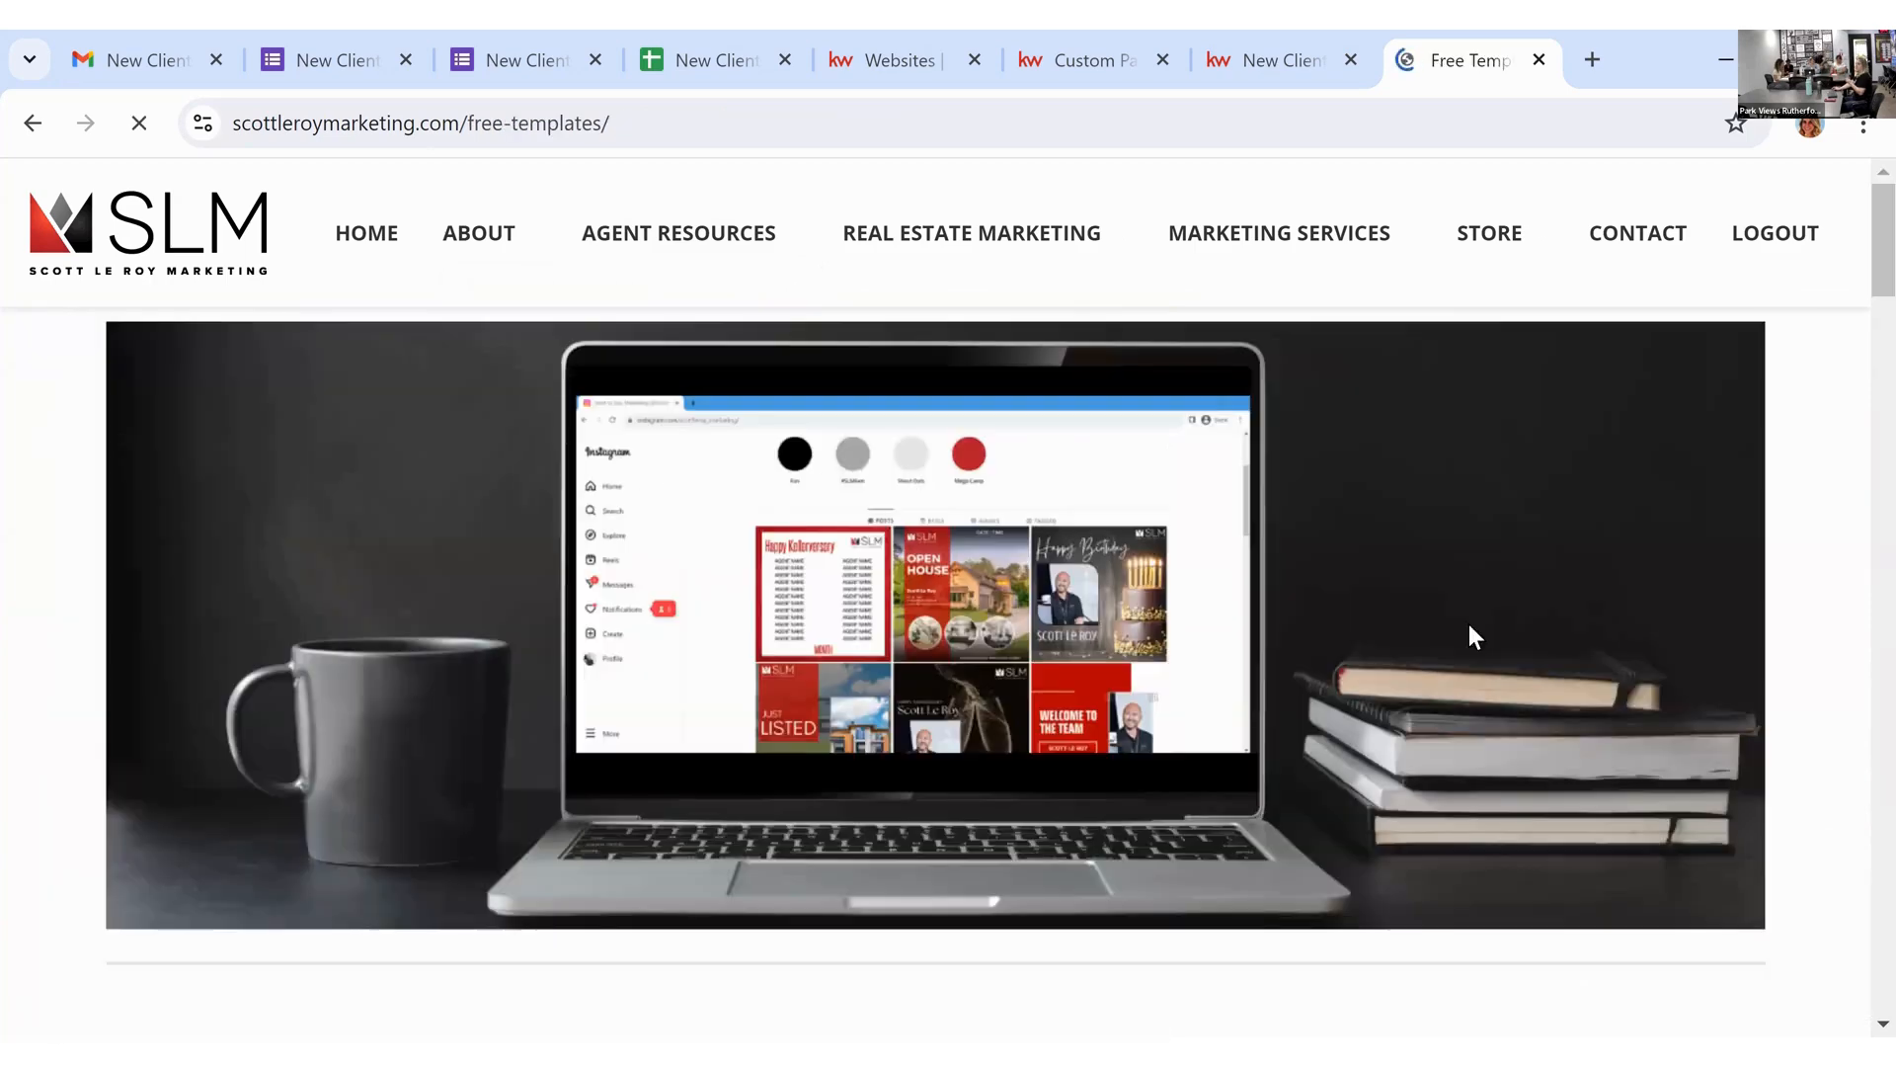
Step: Scroll through Free Templates, then open the Agent Support page
scroll(1430, 620, down, 5)
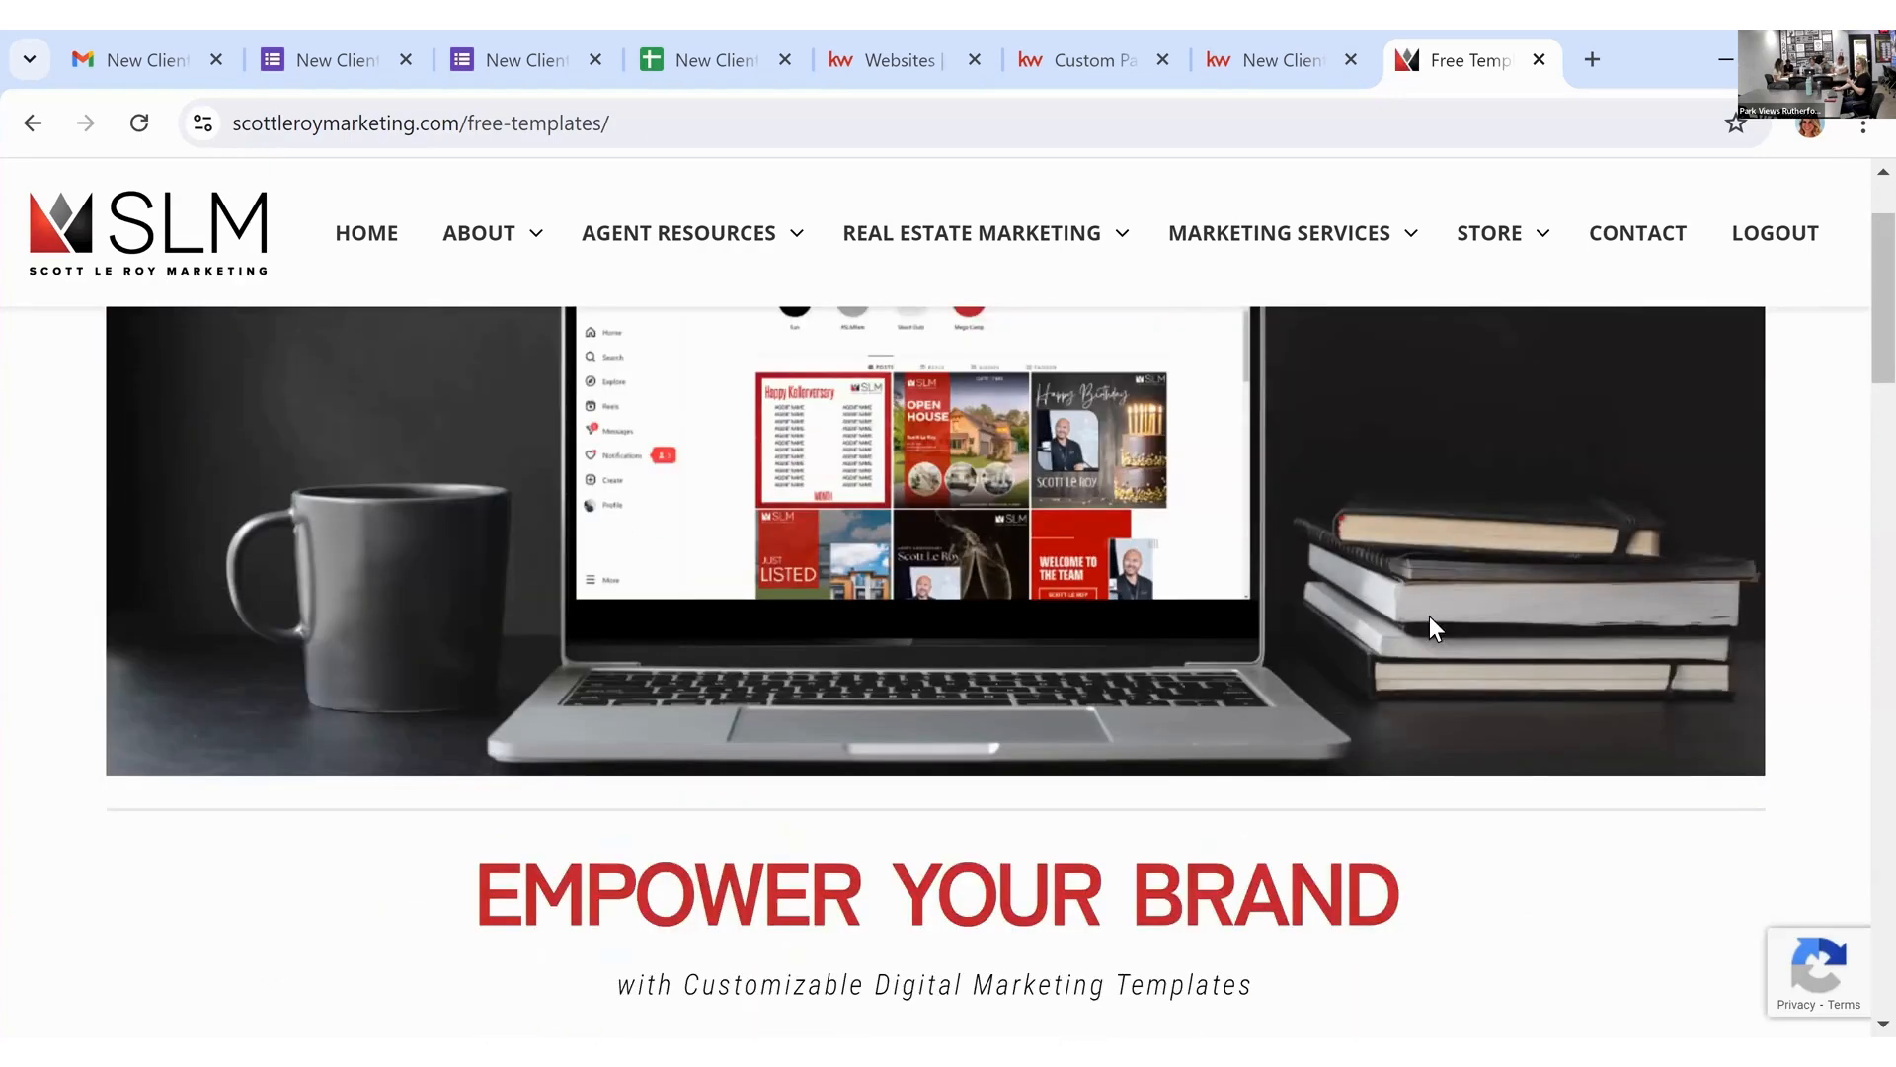
scroll(1383, 751, down, 4)
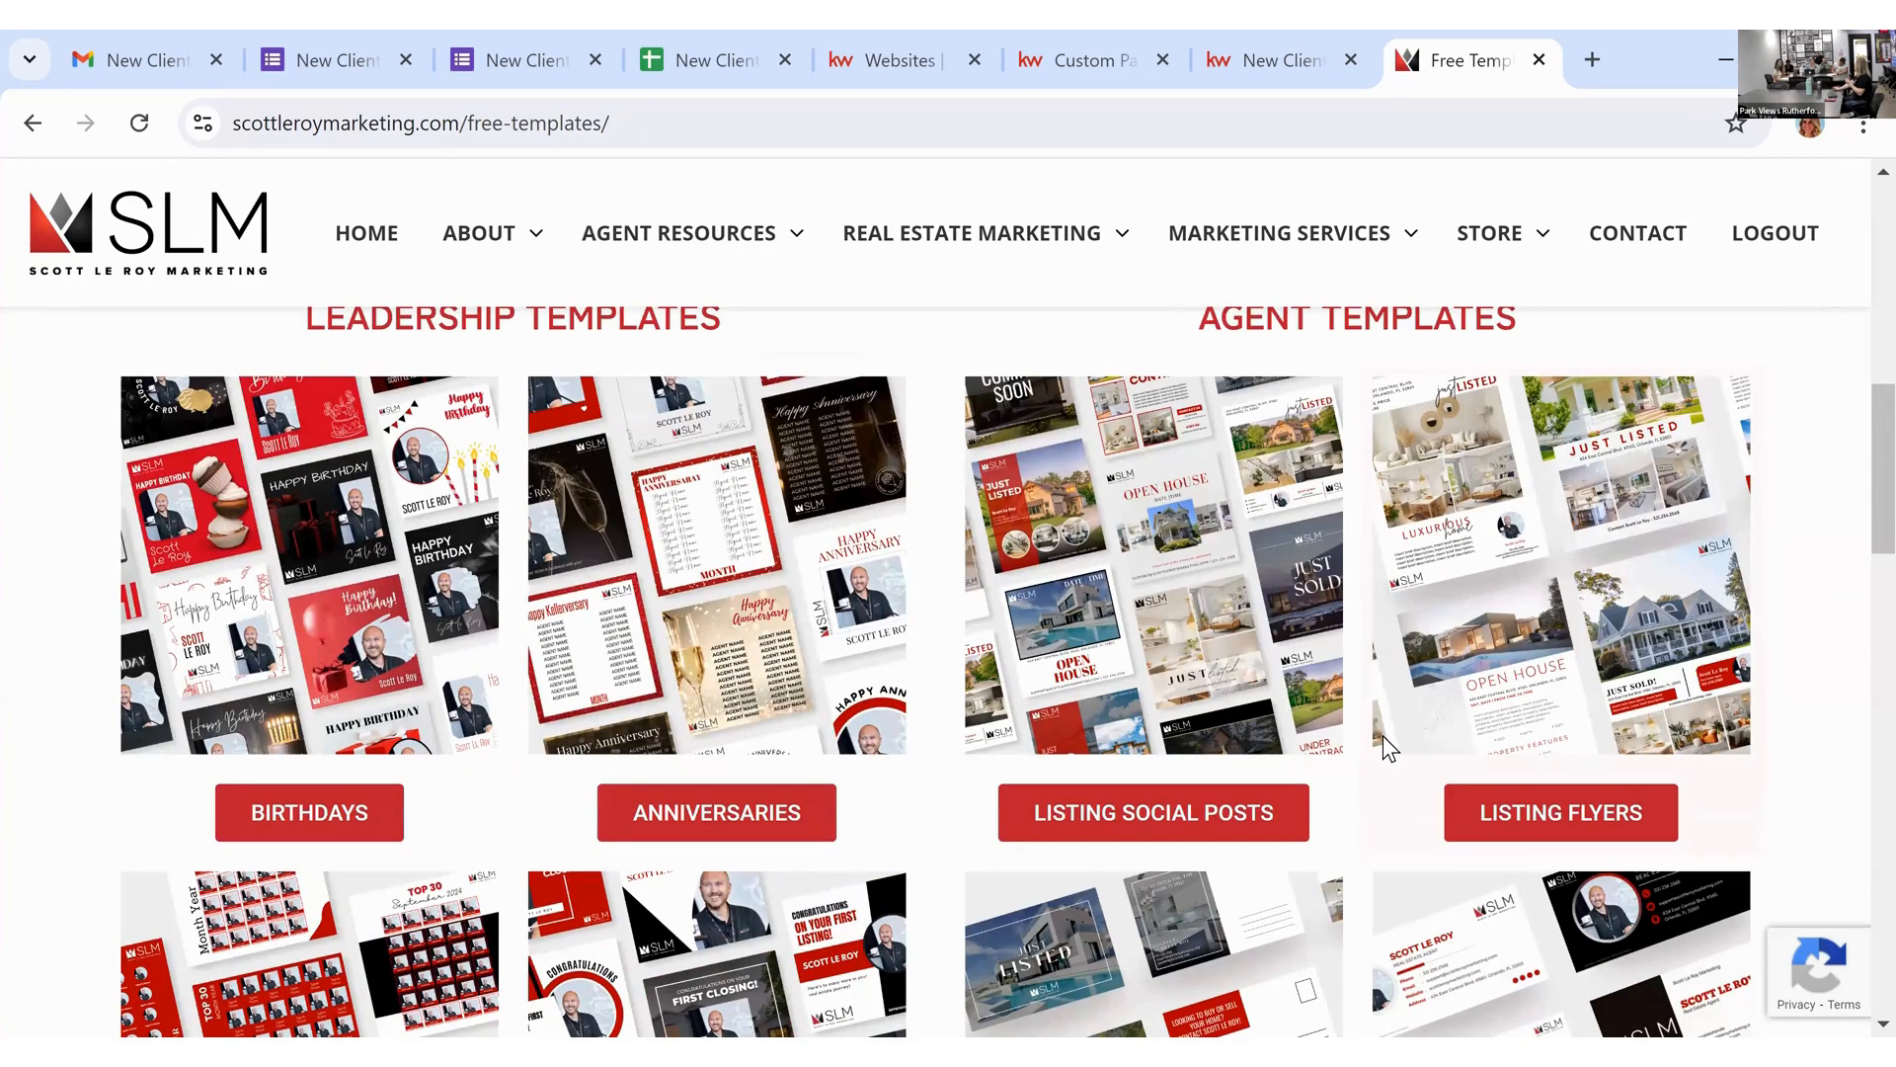
scroll(1383, 735, down, 1)
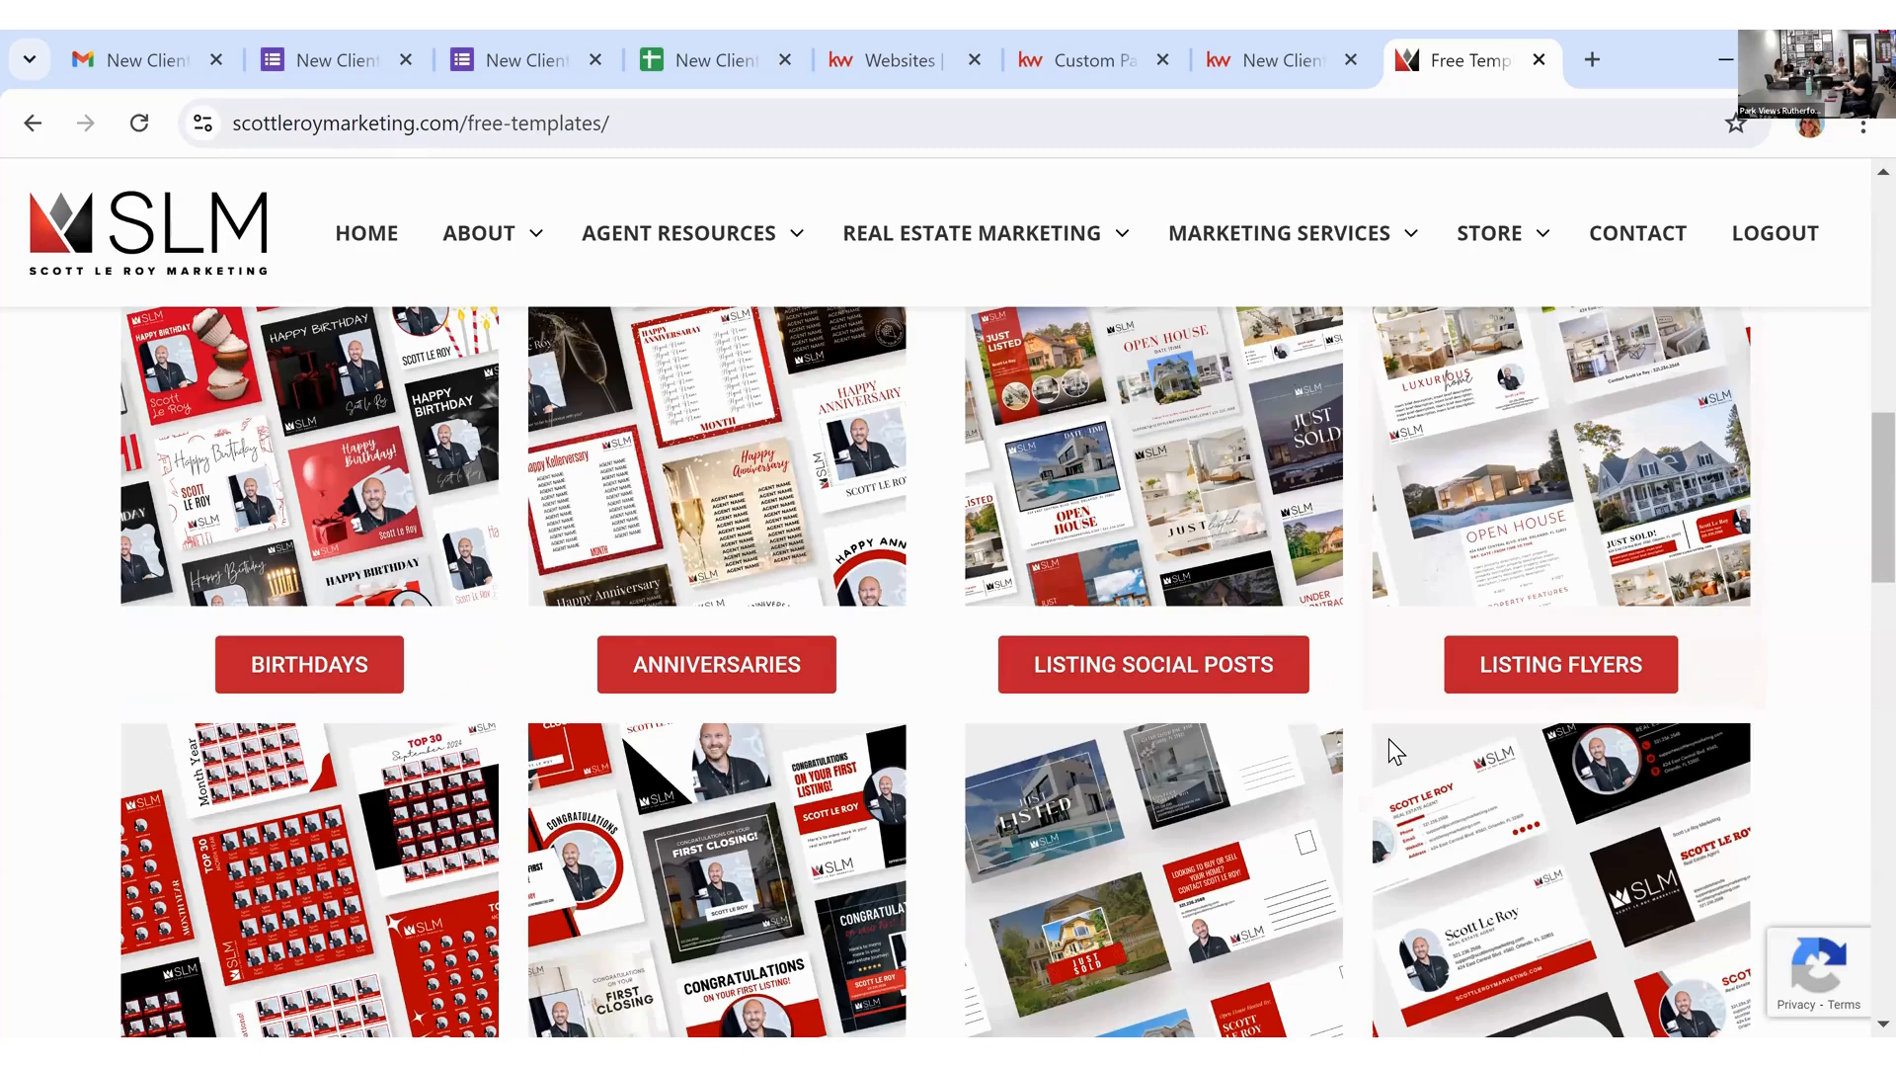
scroll(1190, 670, up, 9)
scroll(1189, 670, up, 2)
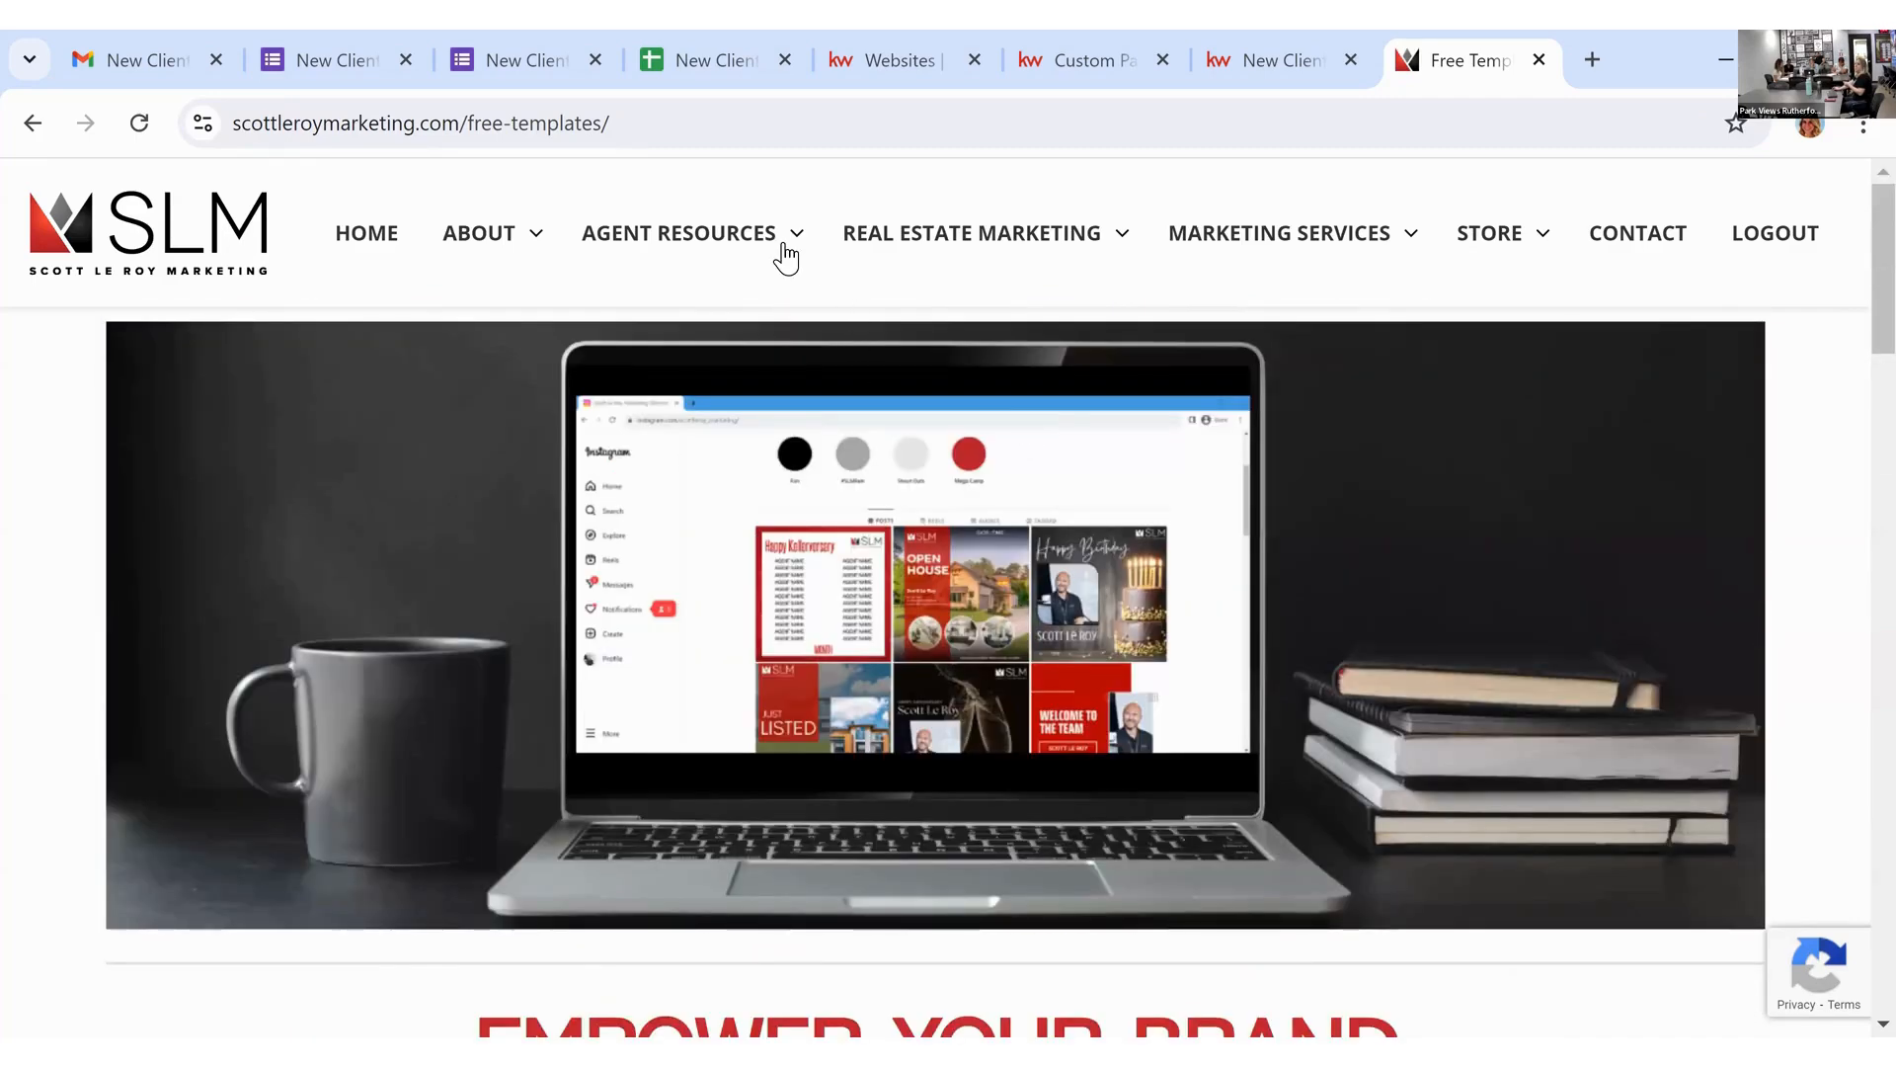
mouse_move(787, 255)
click(675, 590)
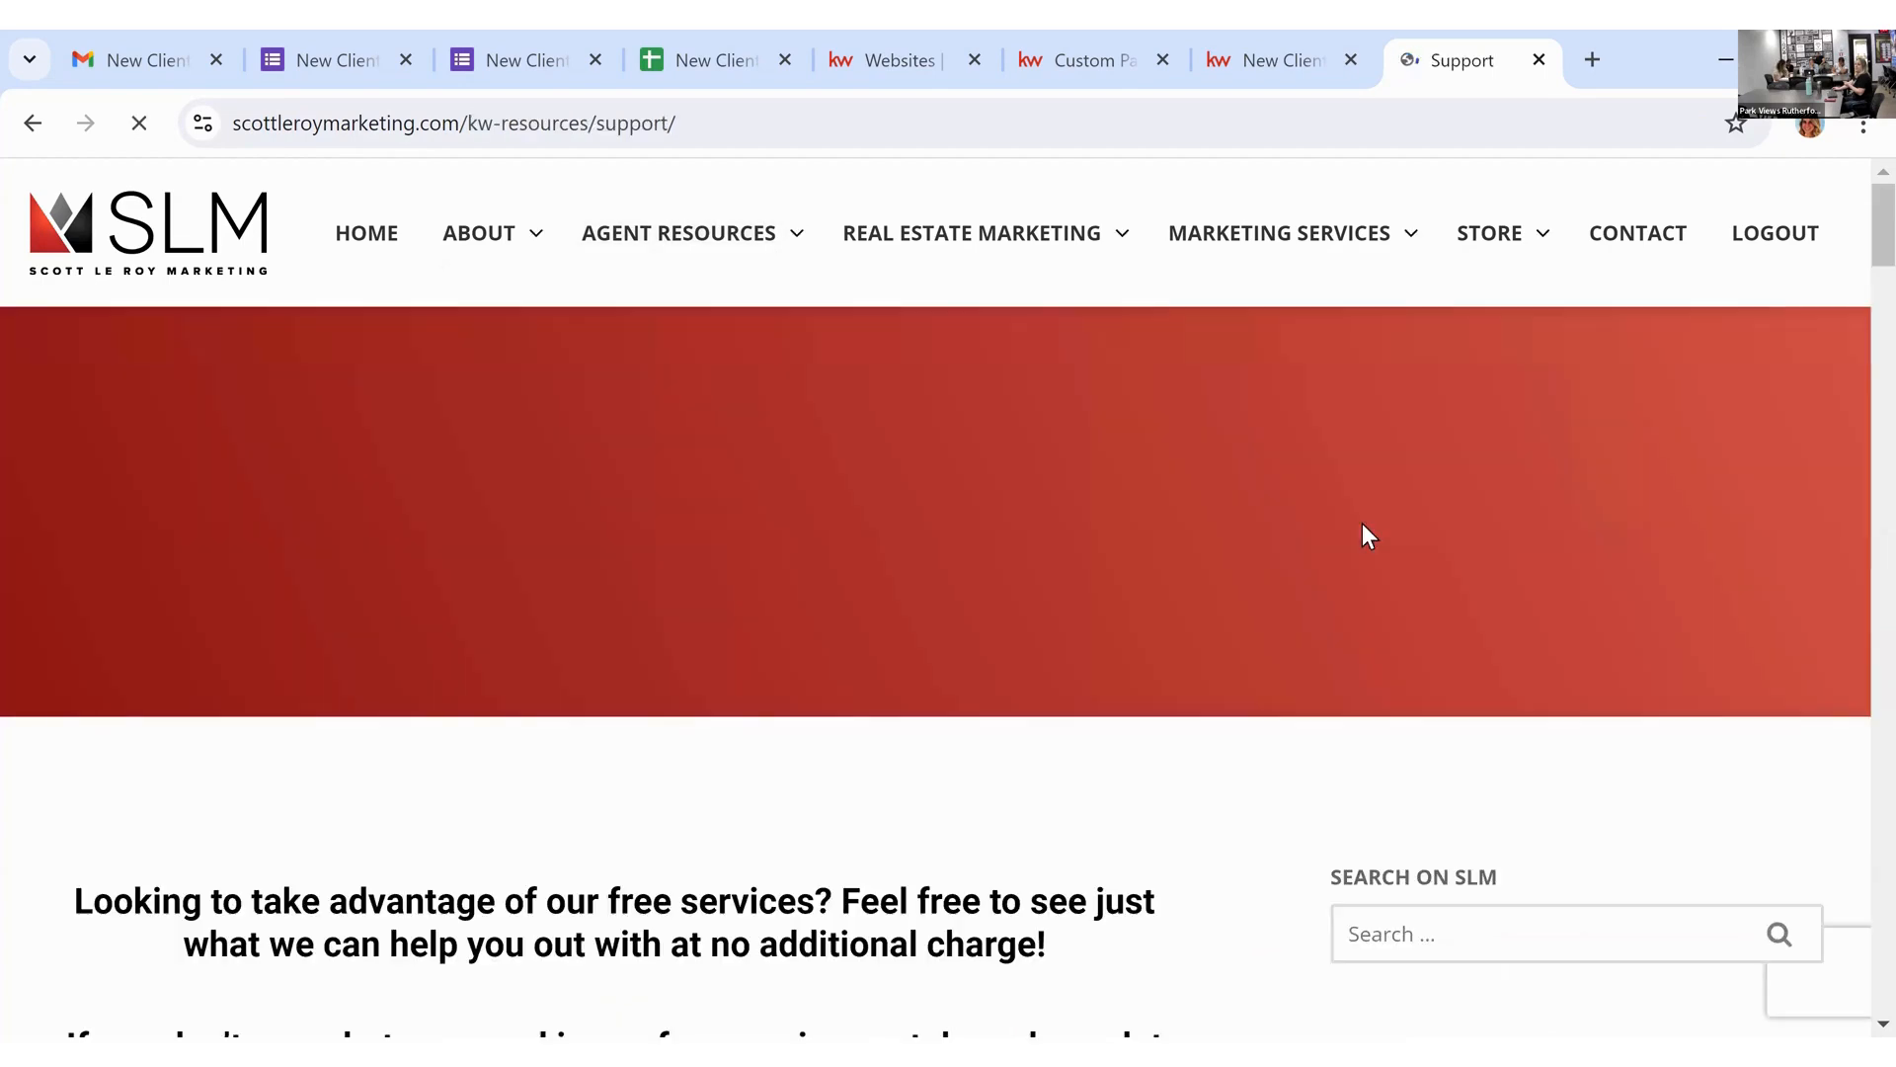
Step: Scroll the Agent Support service request forms and open QR Code Creation
scroll(1361, 523, down, 5)
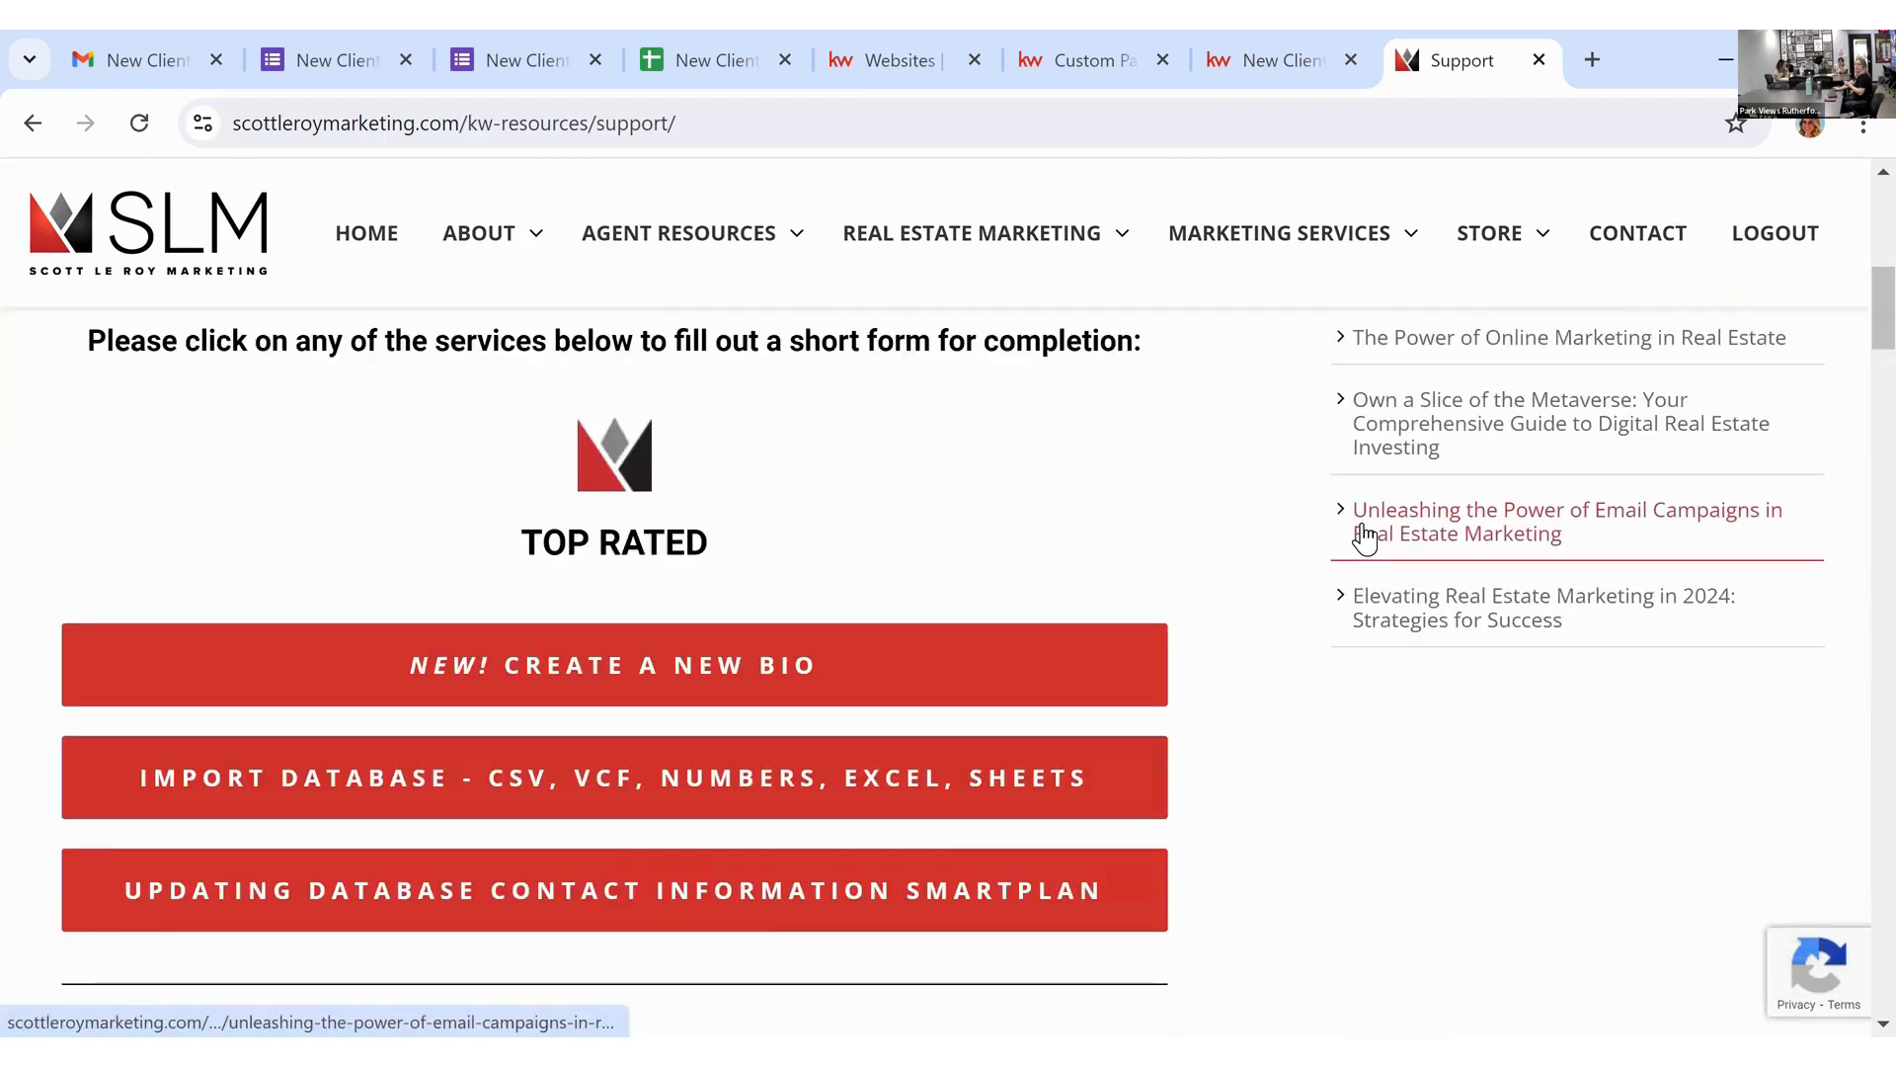
scroll(1363, 529, down, 10)
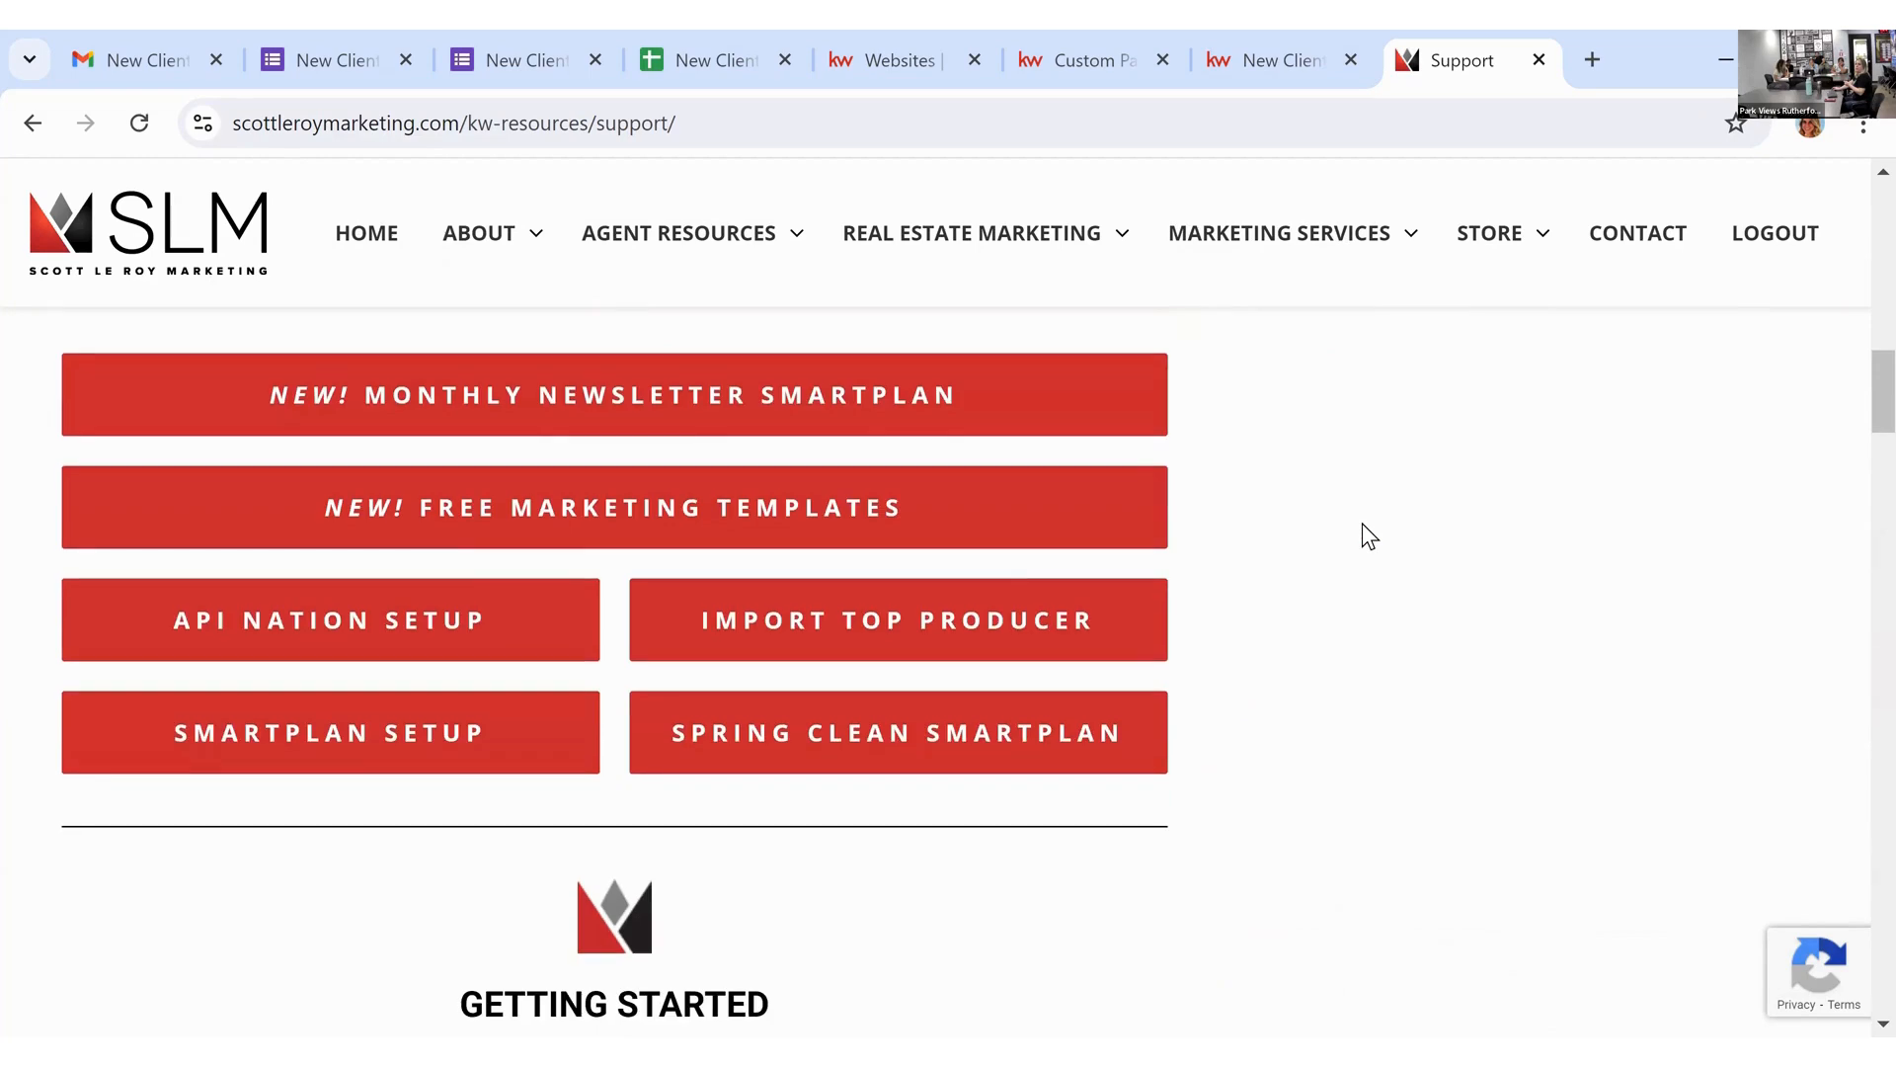
scroll(1361, 524, down, 11)
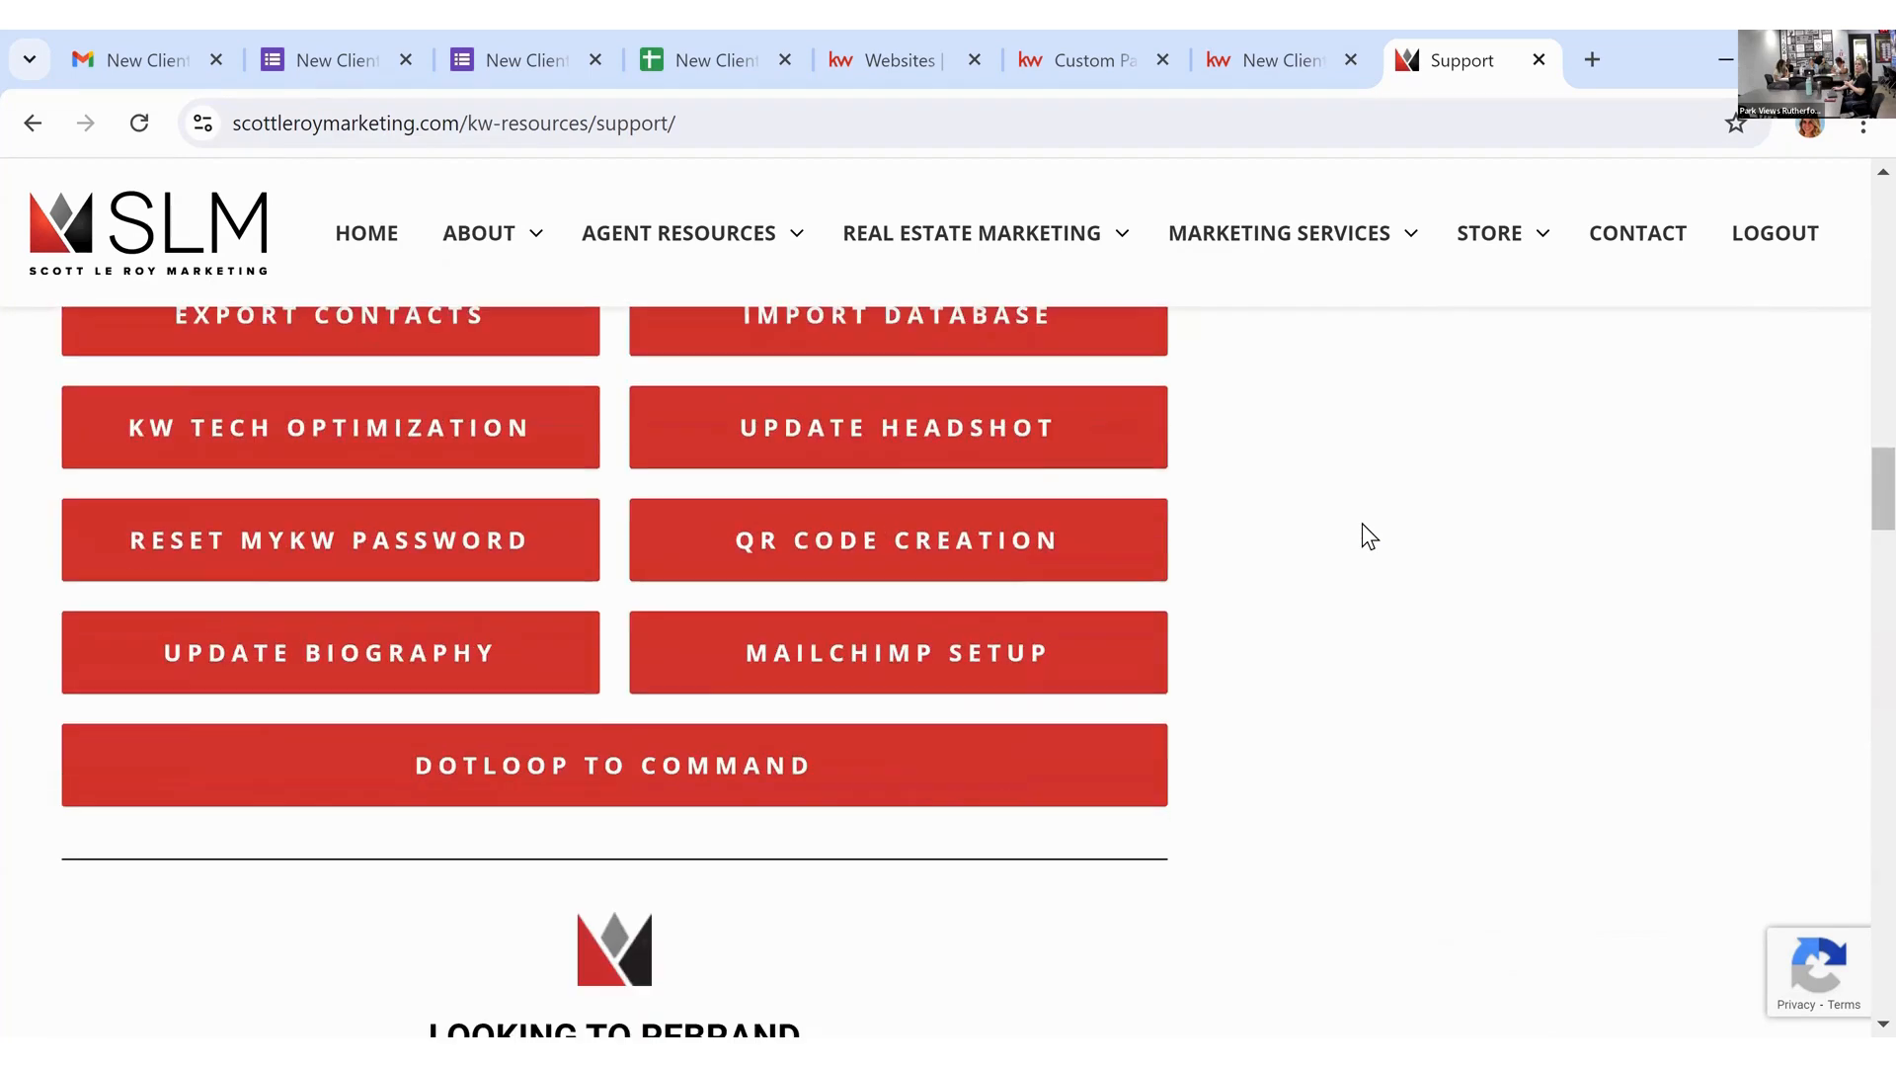
click(986, 546)
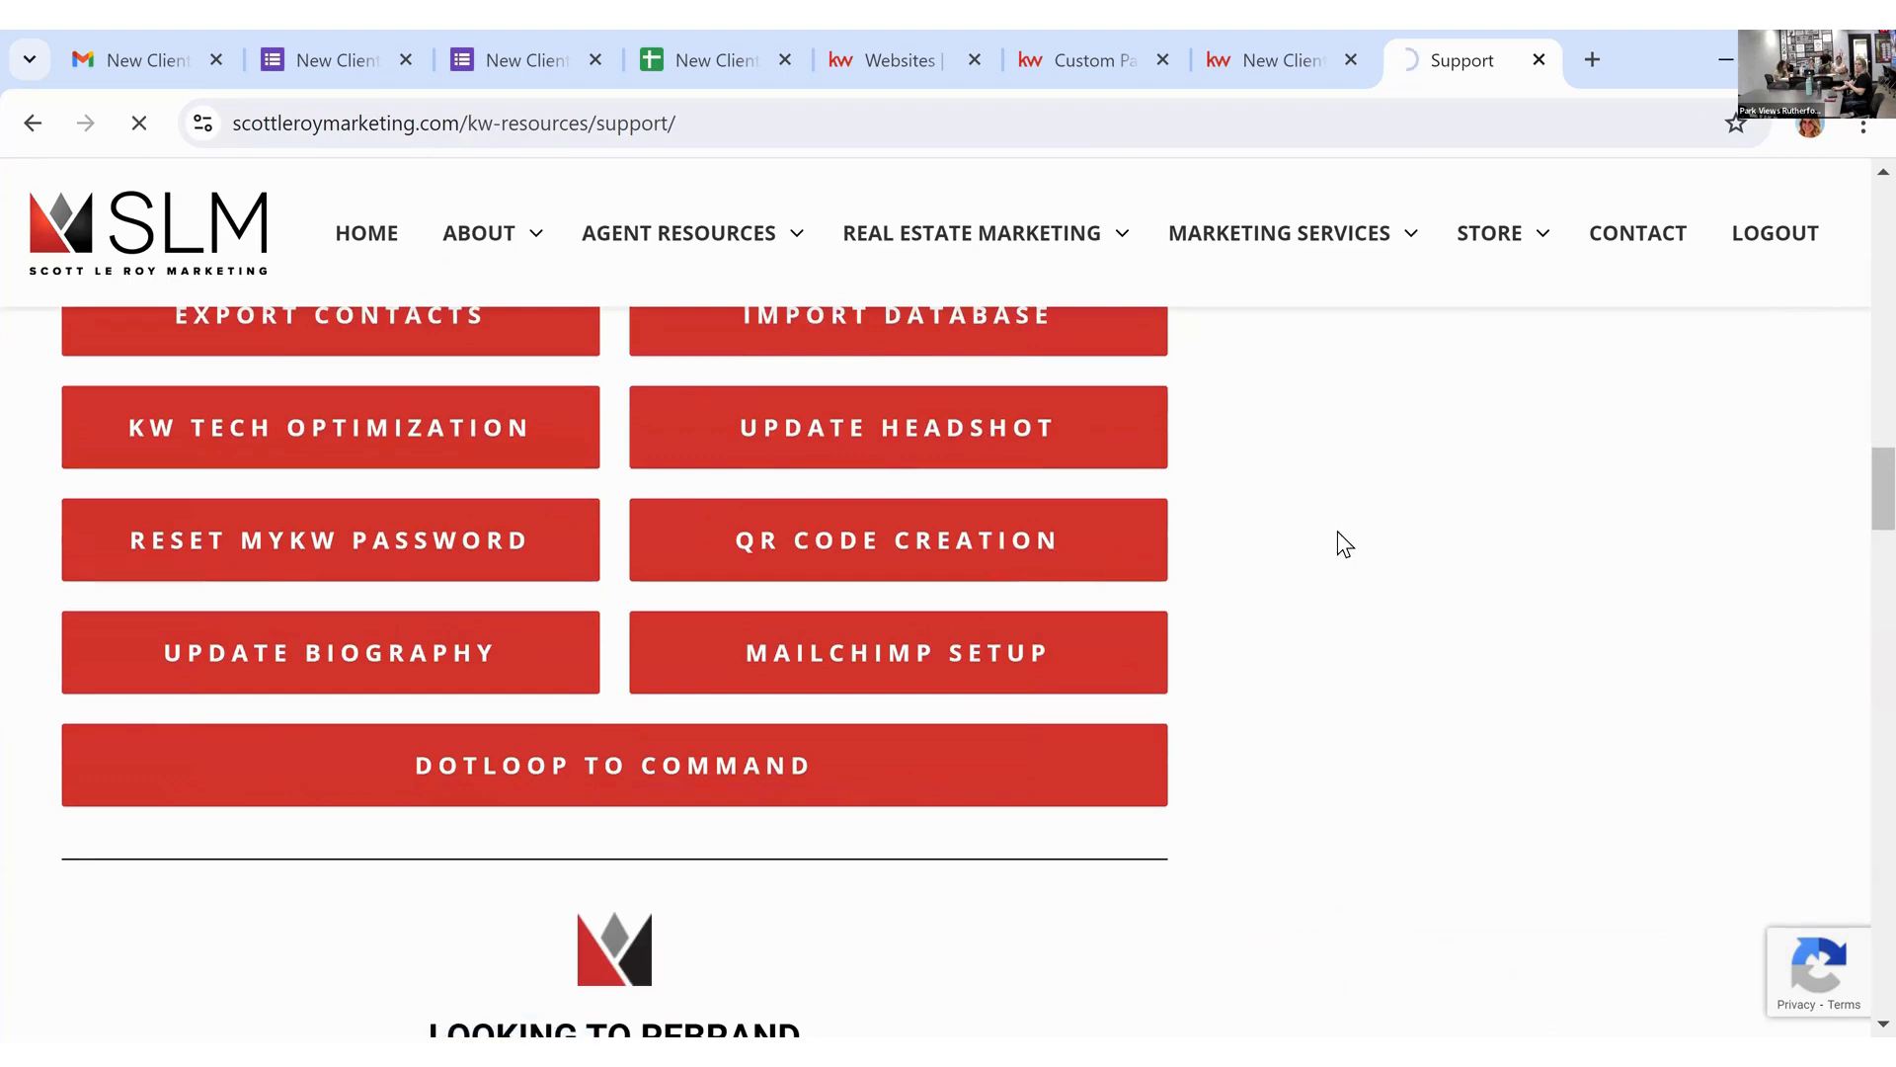
Step: Review the QR Code Creation form fields and Captcha question, then return to the questionnaire tab
scroll(1340, 531, down, 3)
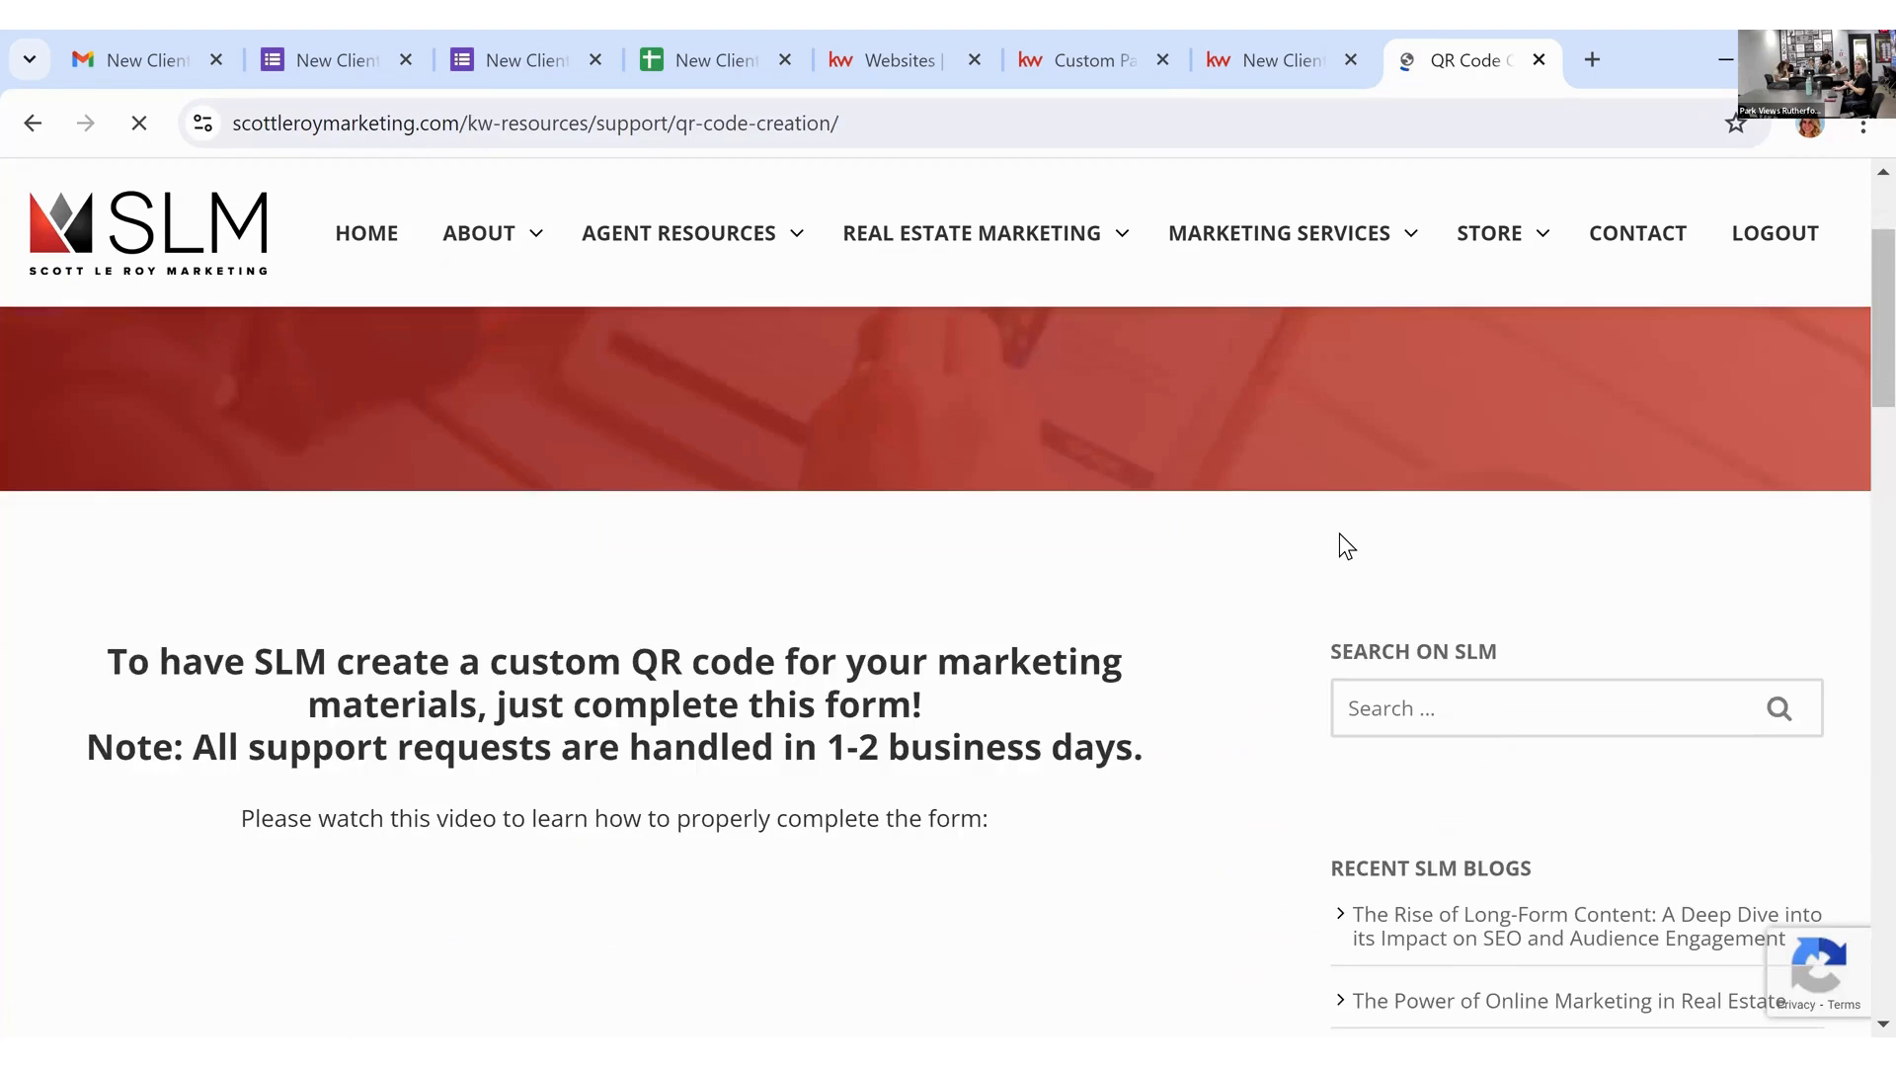
scroll(1340, 532, down, 8)
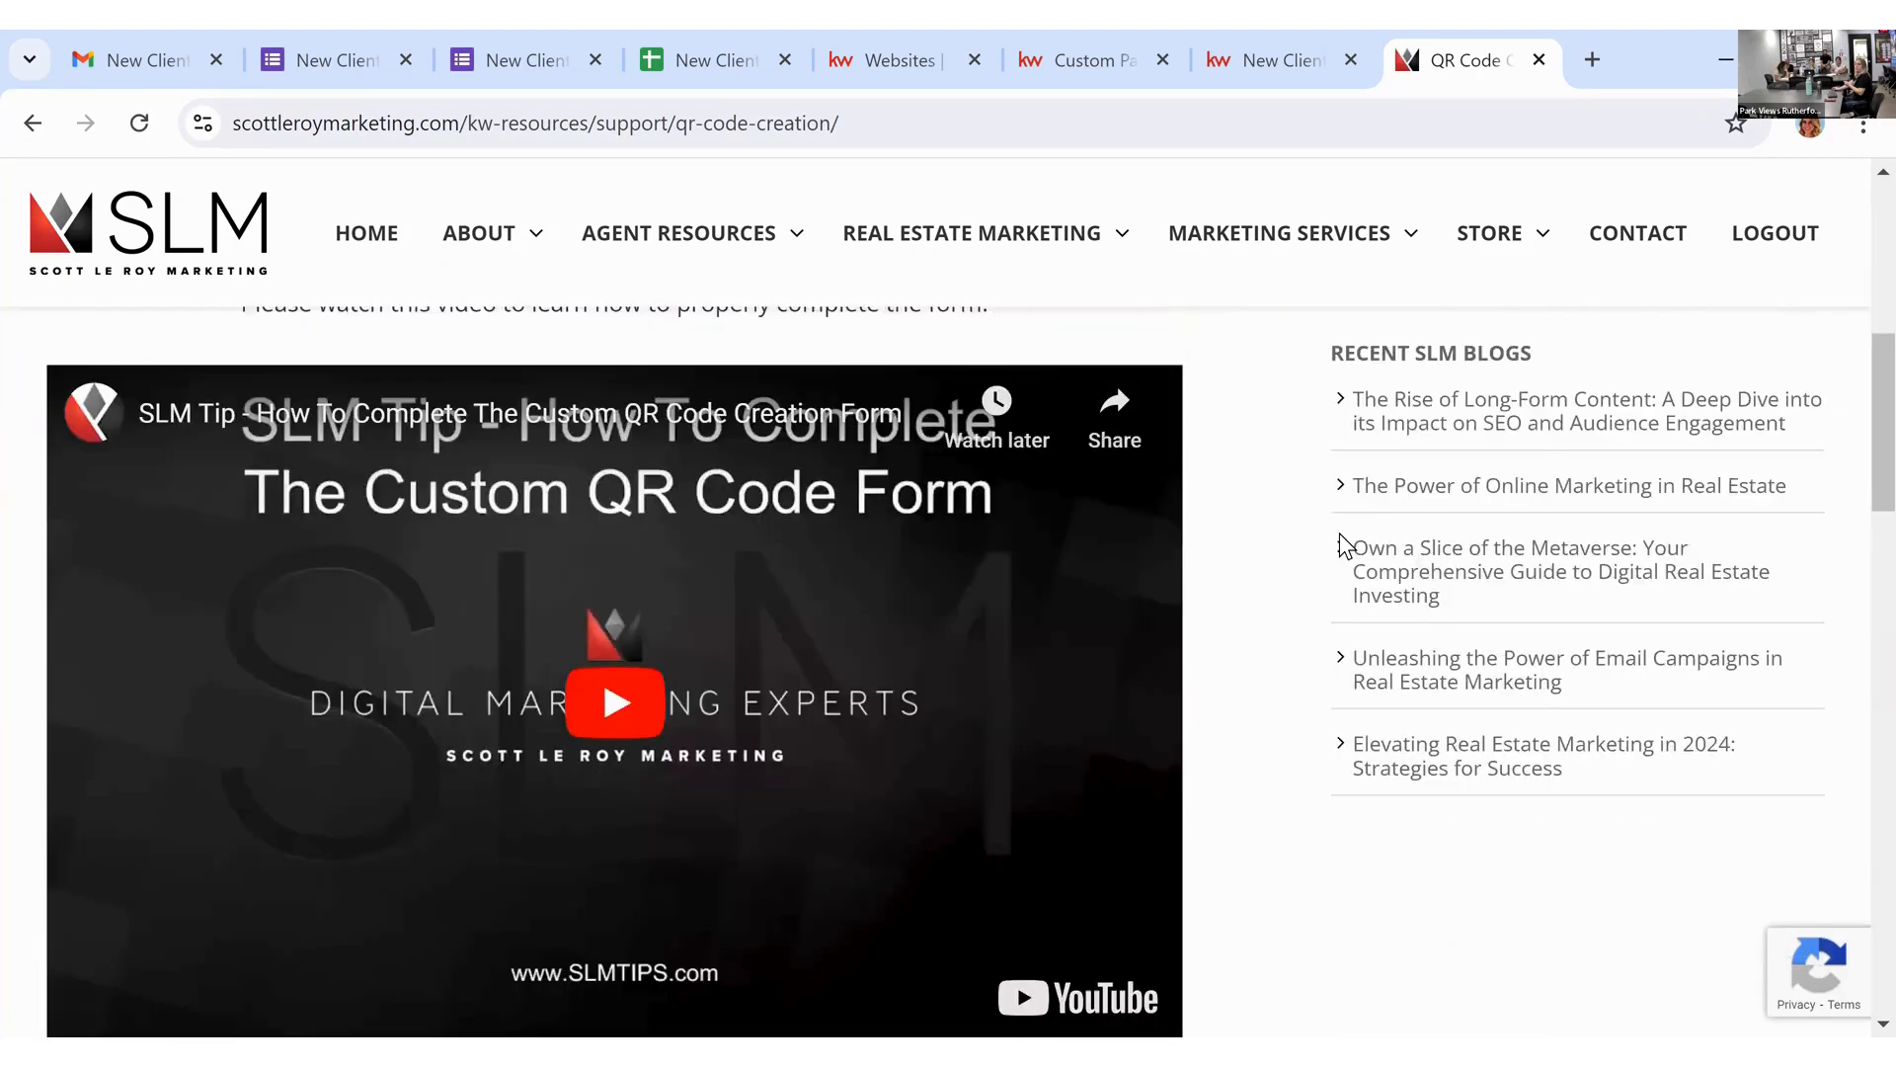
scroll(1347, 546, down, 4)
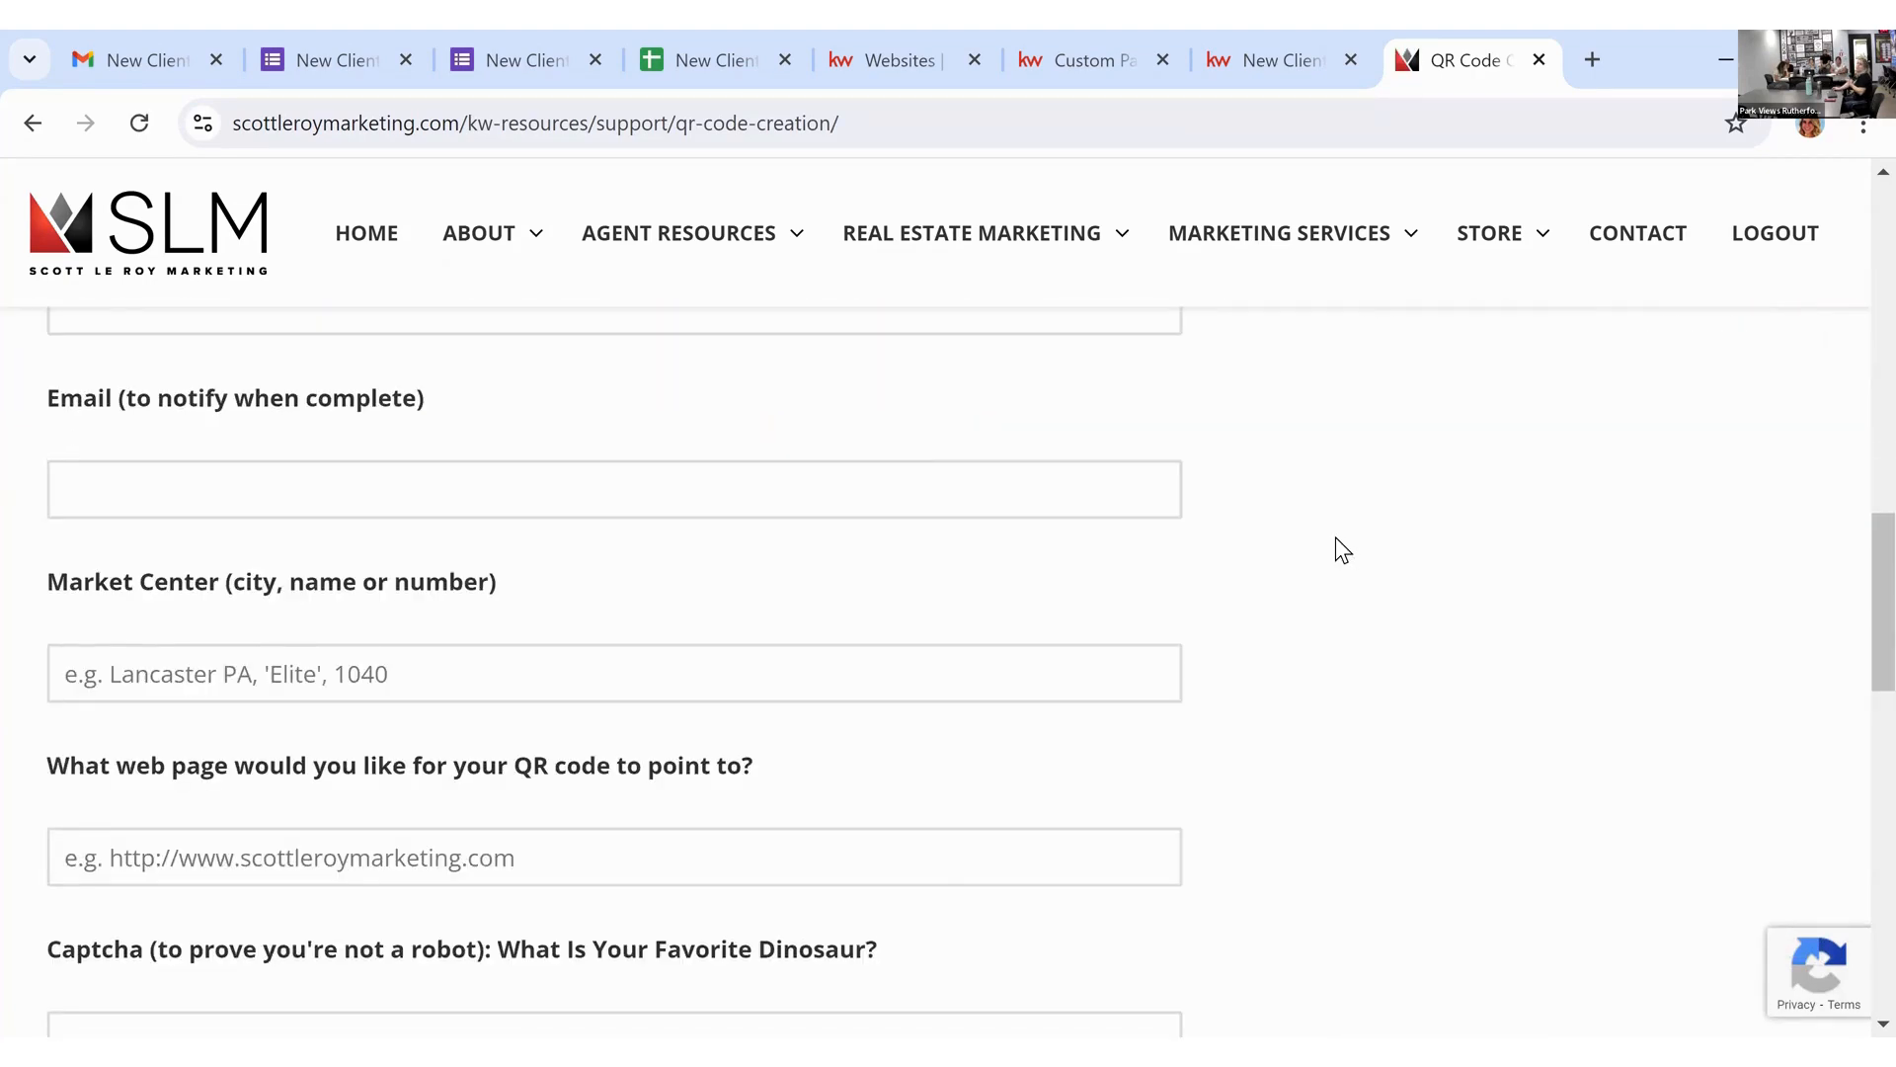
scroll(904, 511, down, 6)
scroll(915, 538, up, 2)
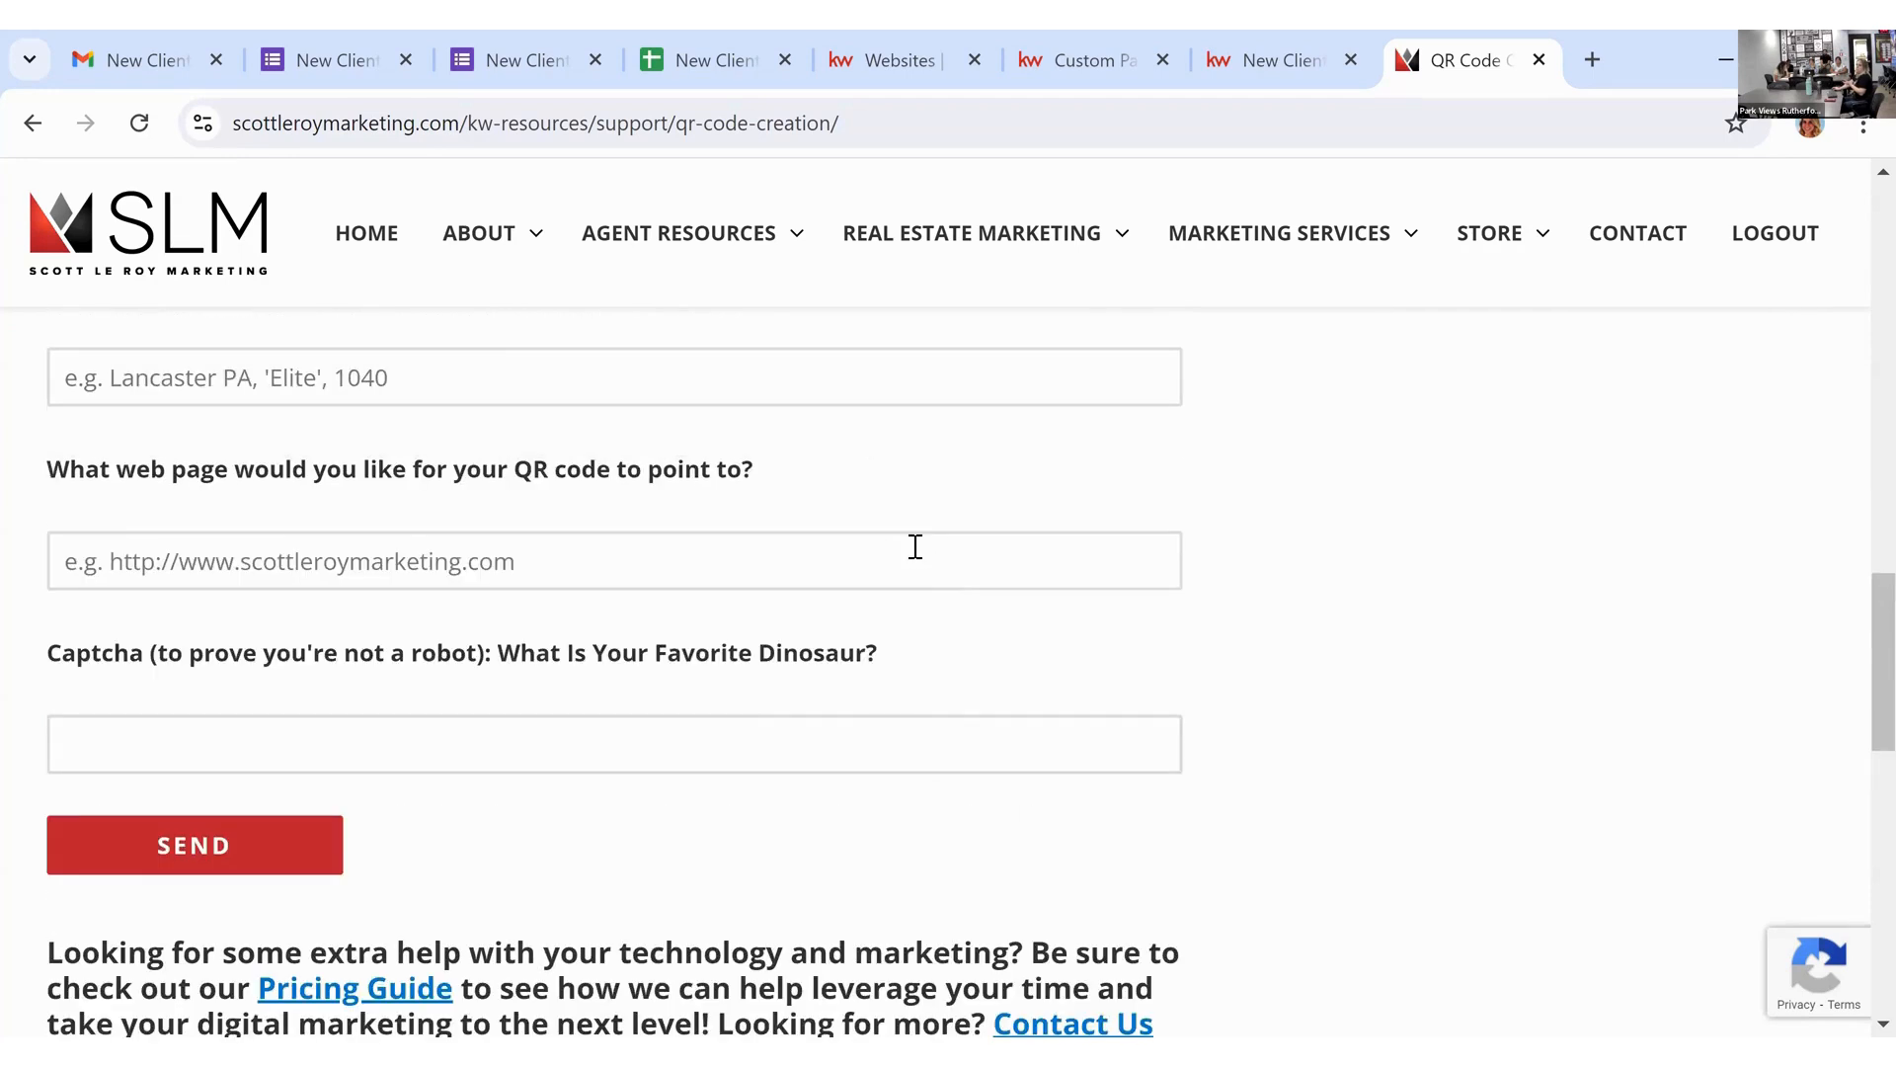
scroll(673, 595, up, 2)
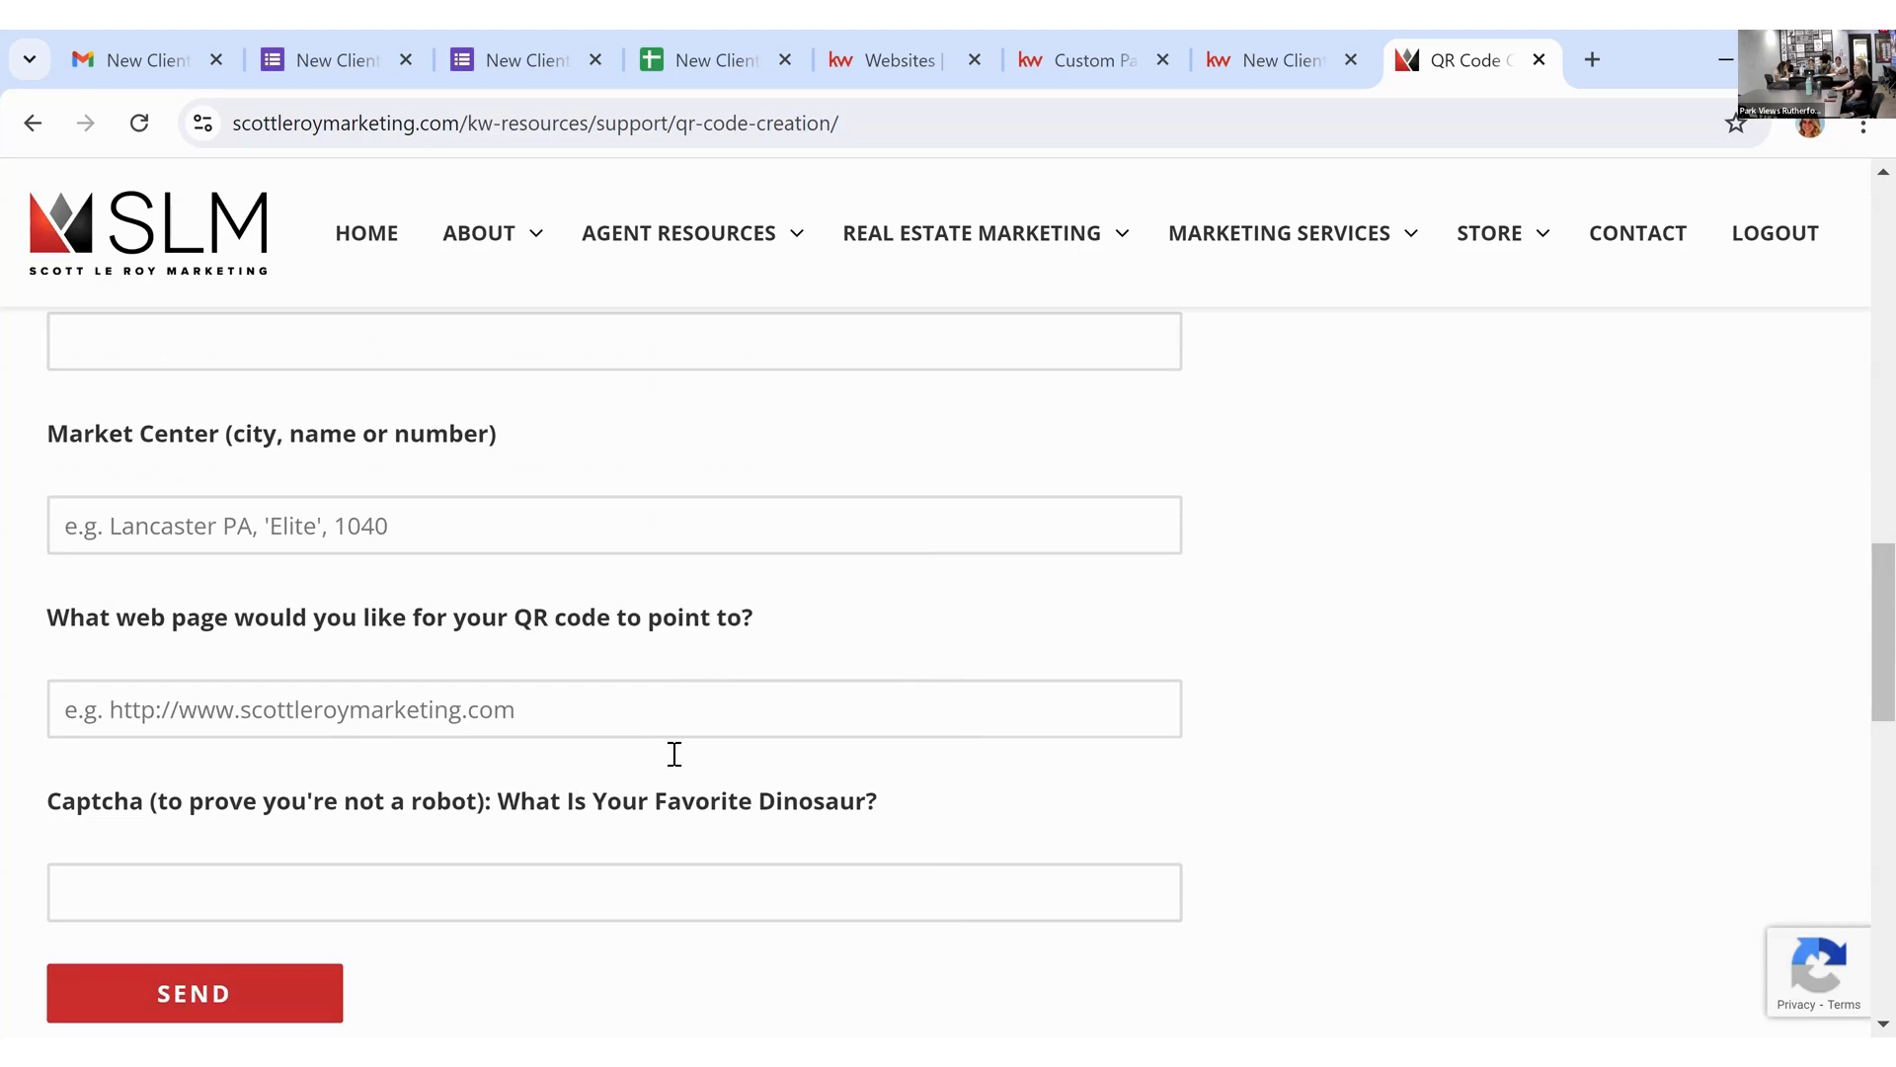
scroll(691, 740, down, 2)
drag(878, 652, 78, 624)
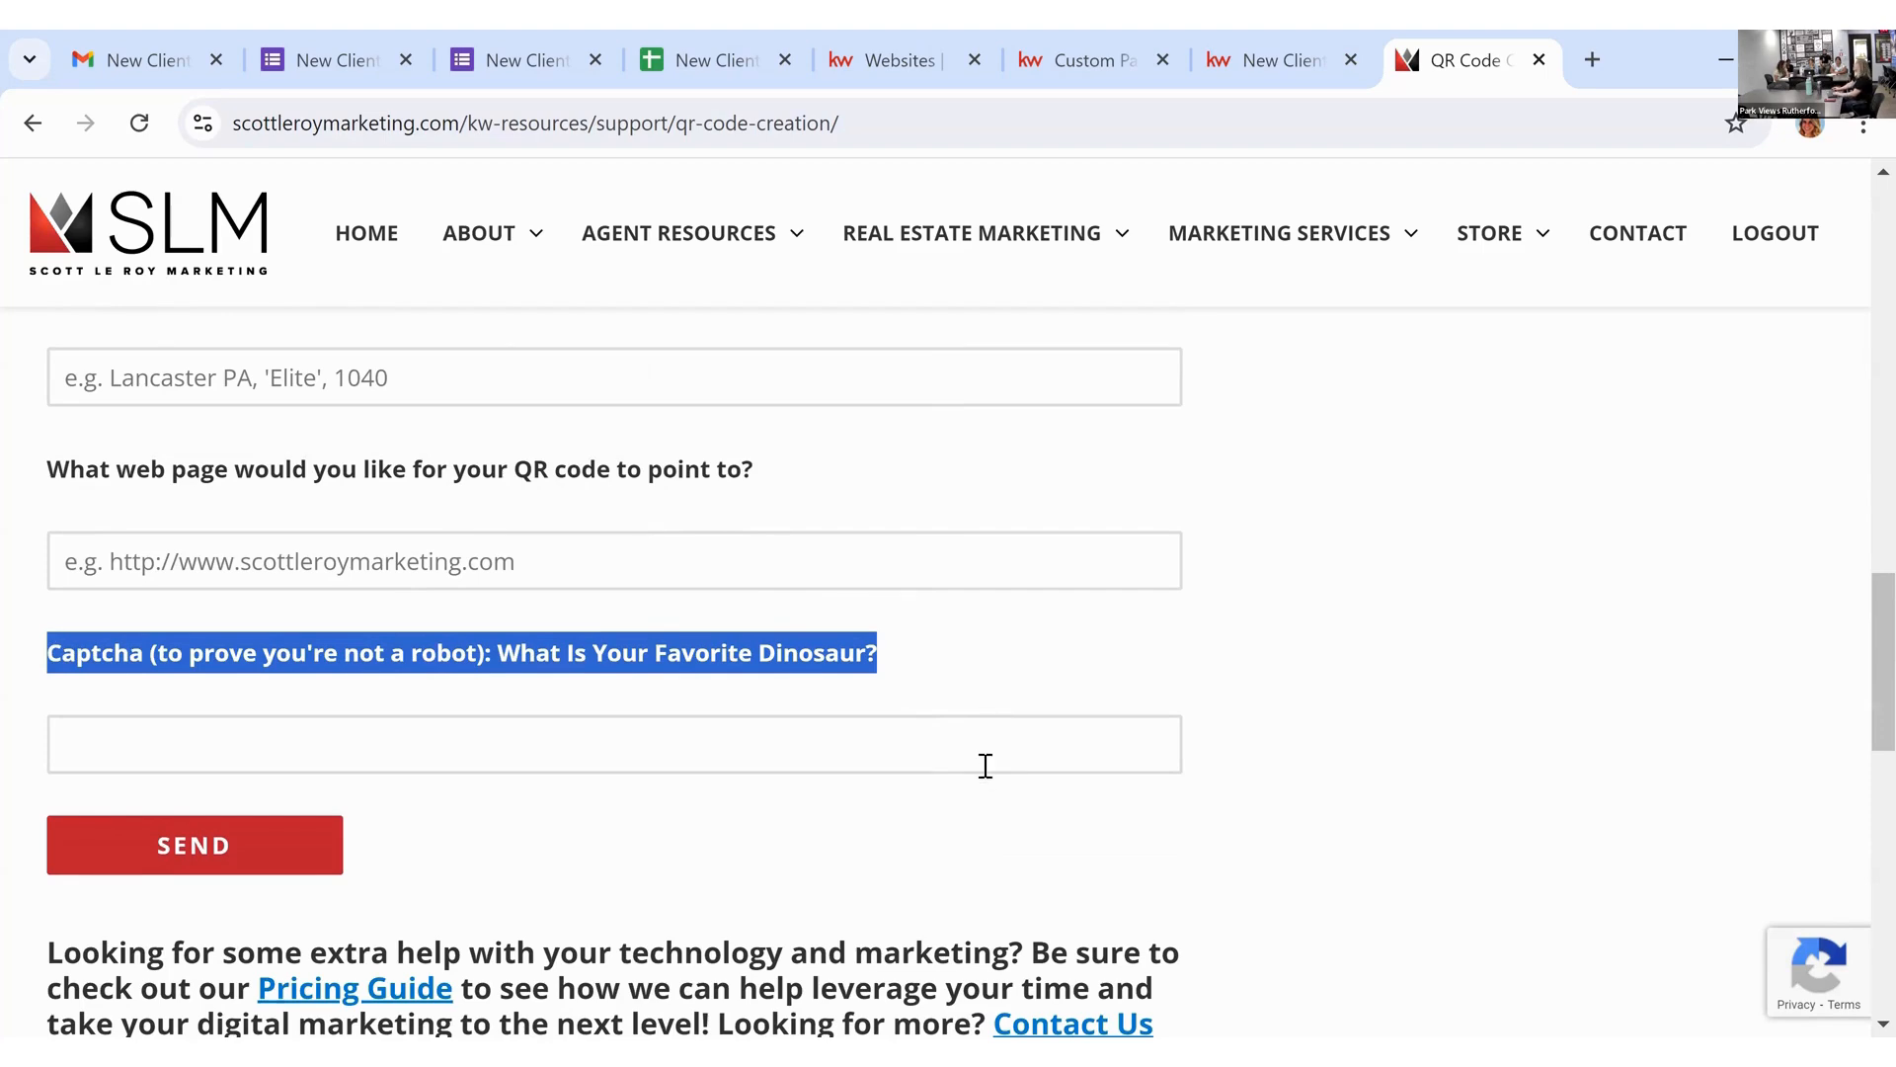
click(1257, 73)
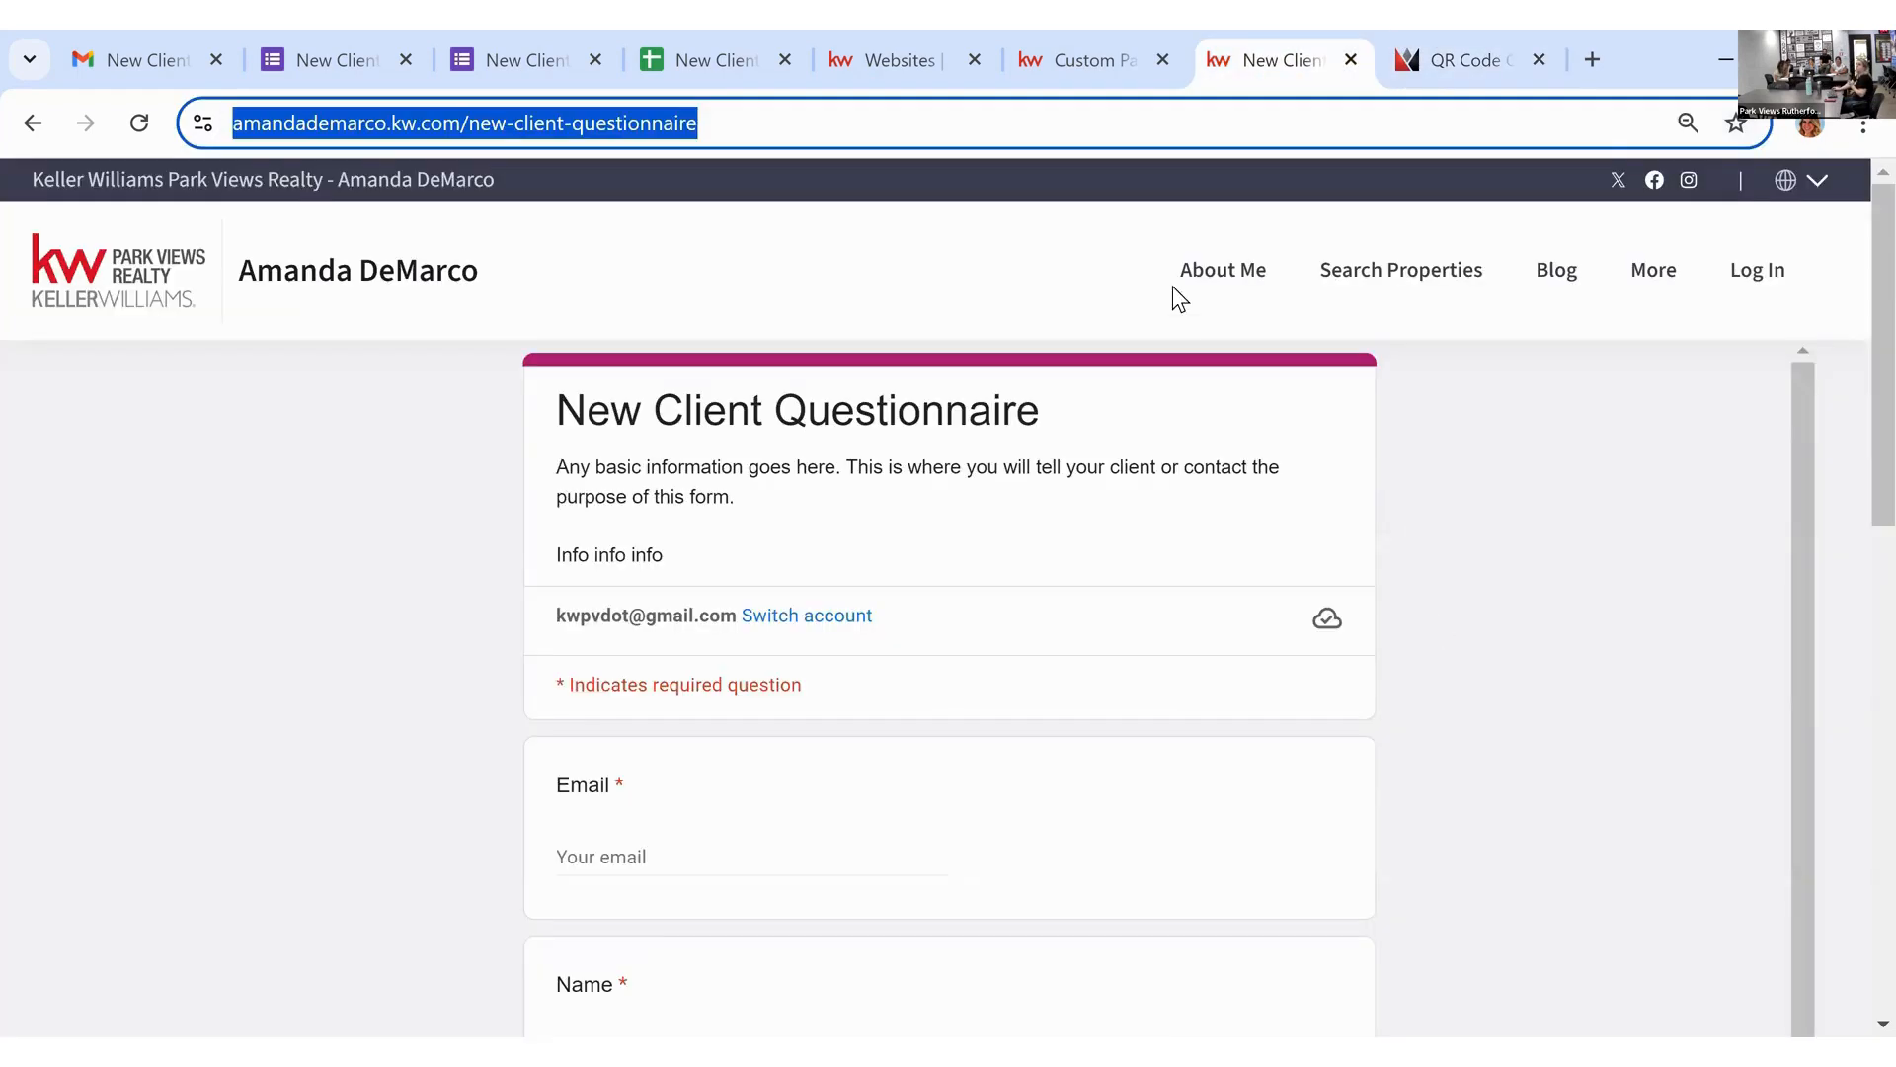
Step: Close the duplicate Google Forms response tab, leaving the New Client Questionnaire editor showing
click(1113, 274)
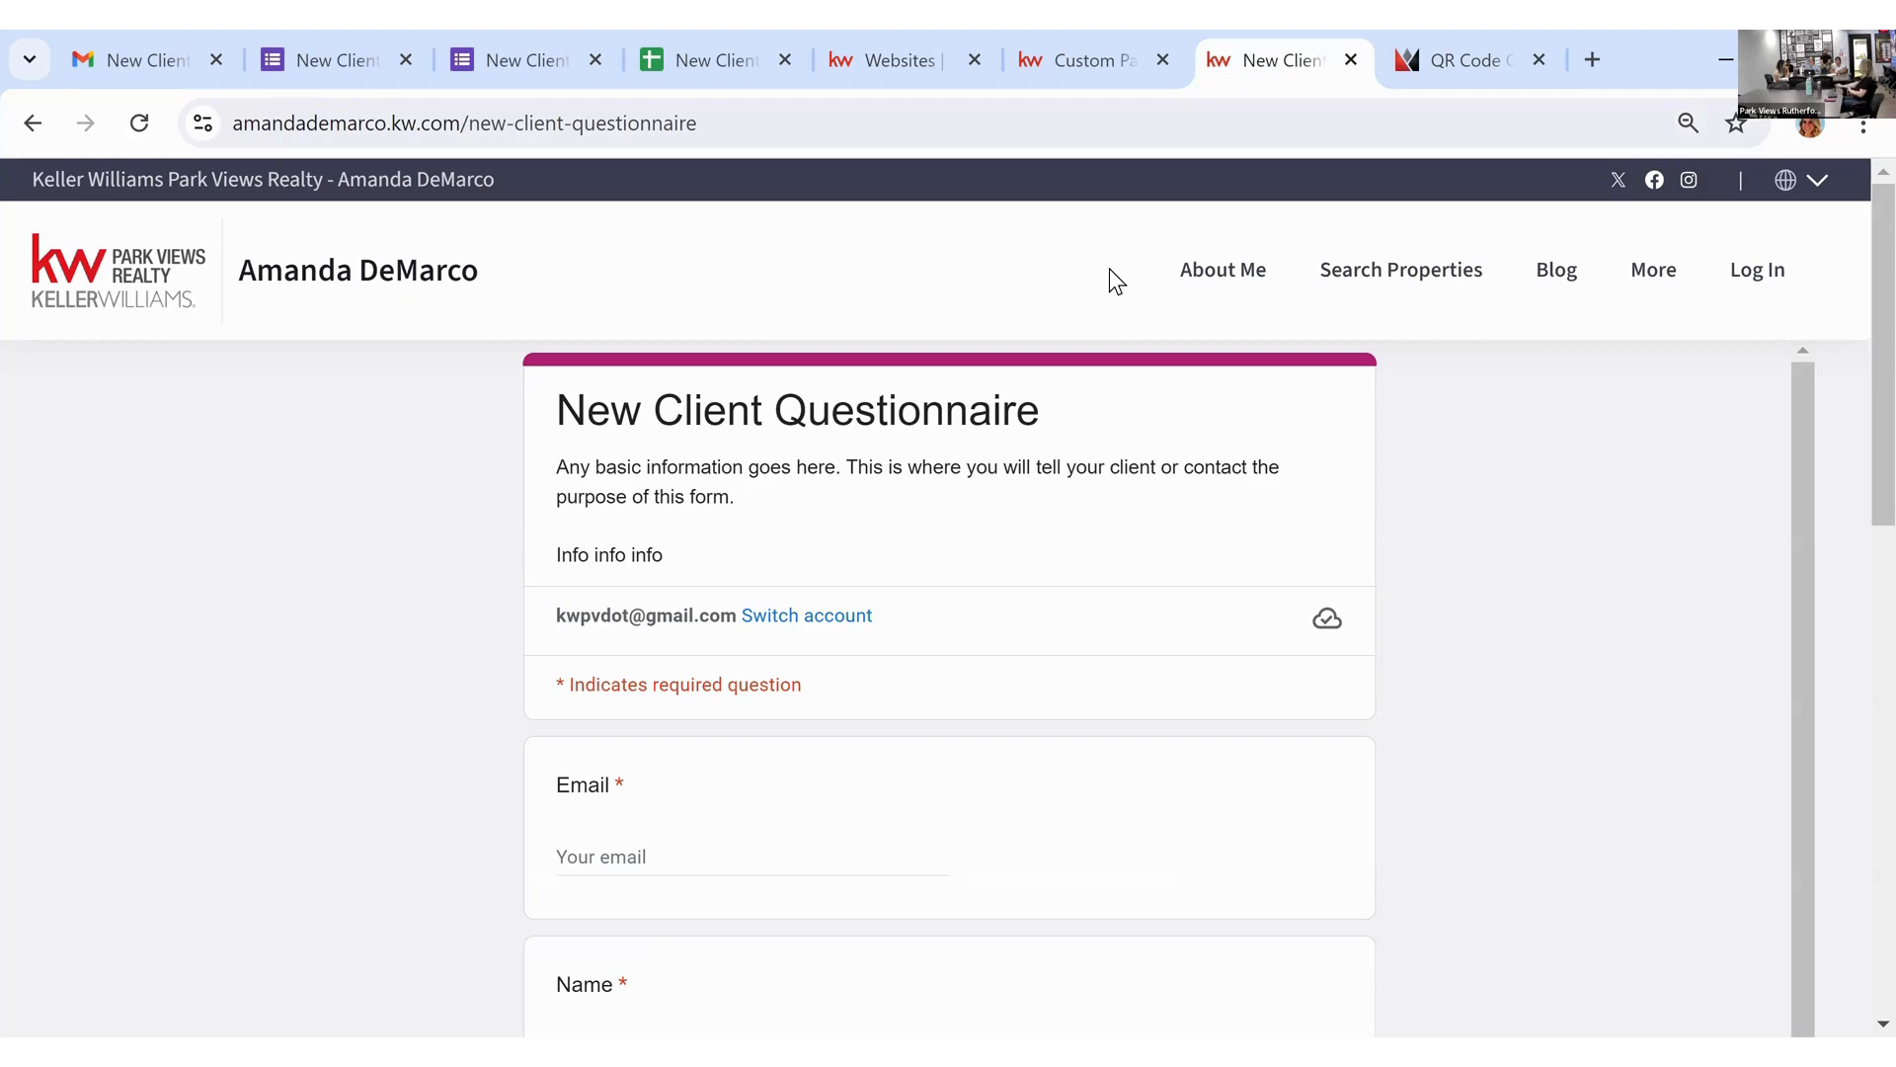
click(314, 43)
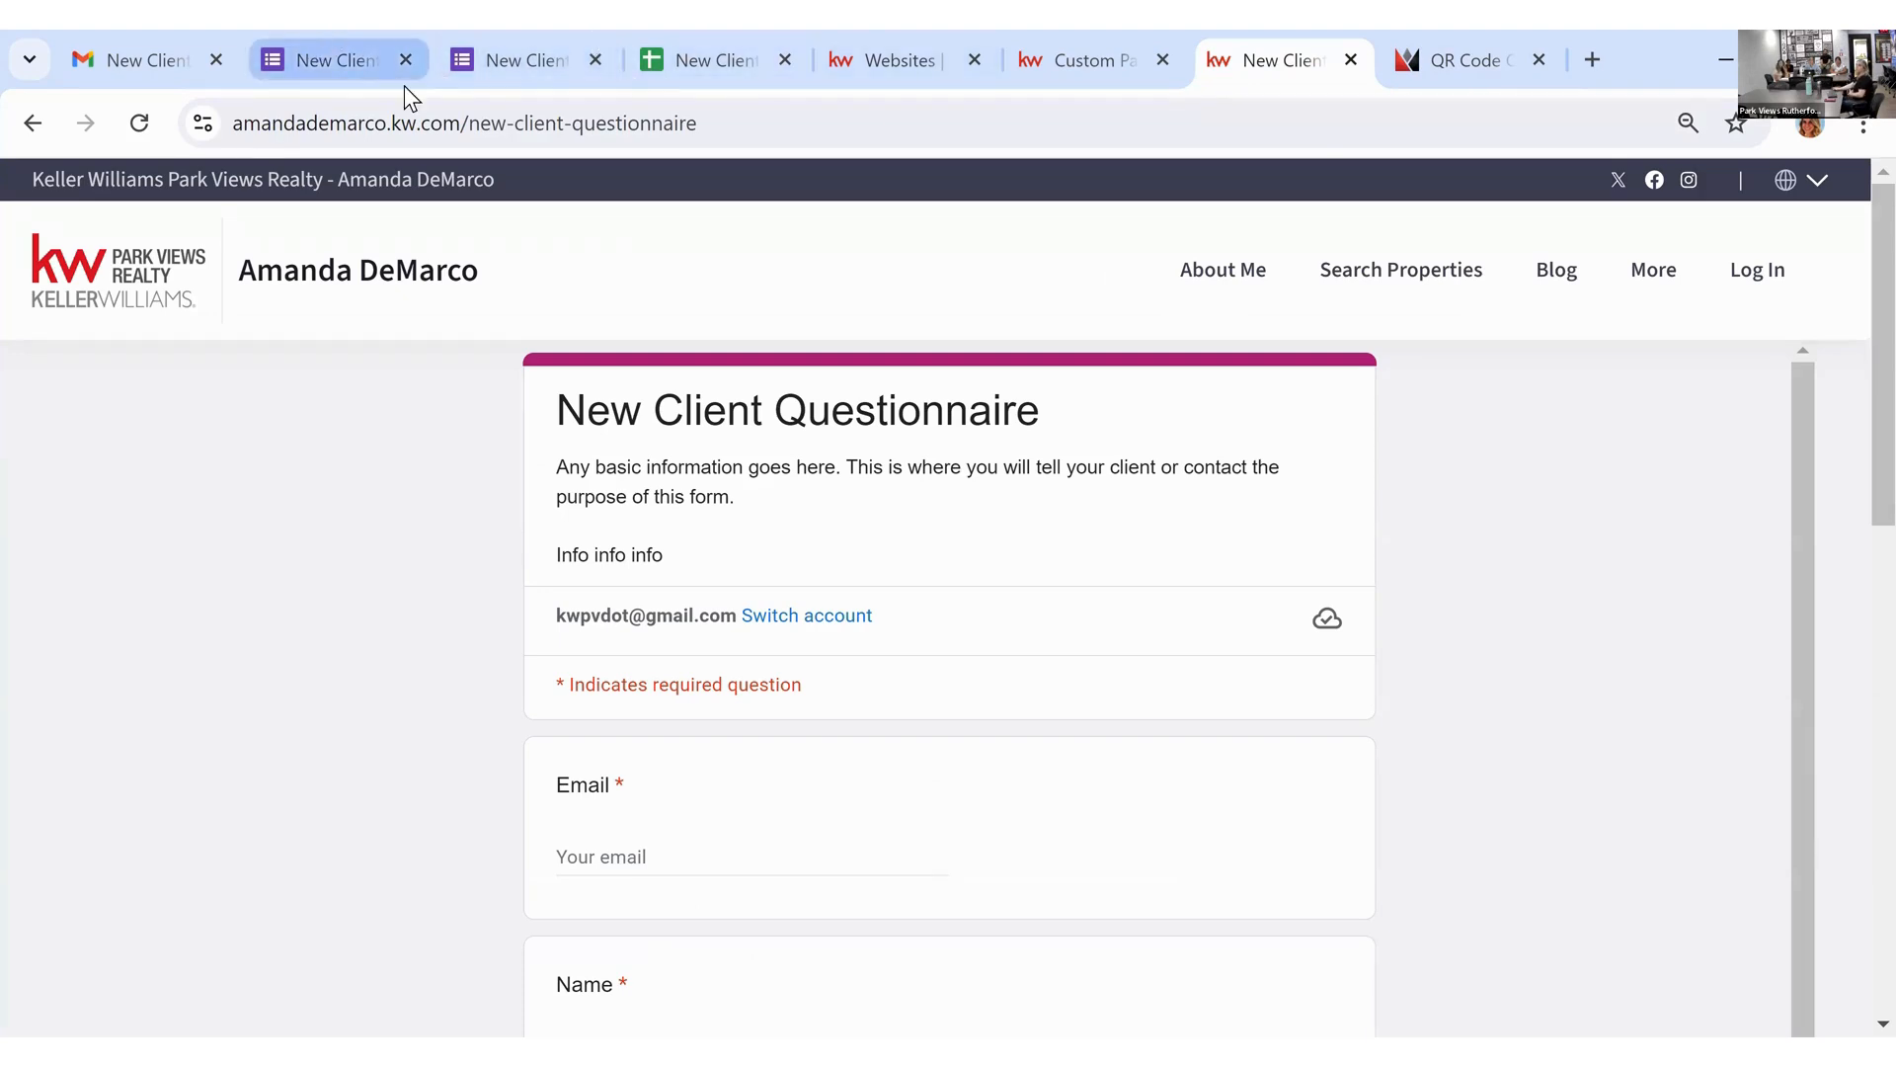
click(477, 56)
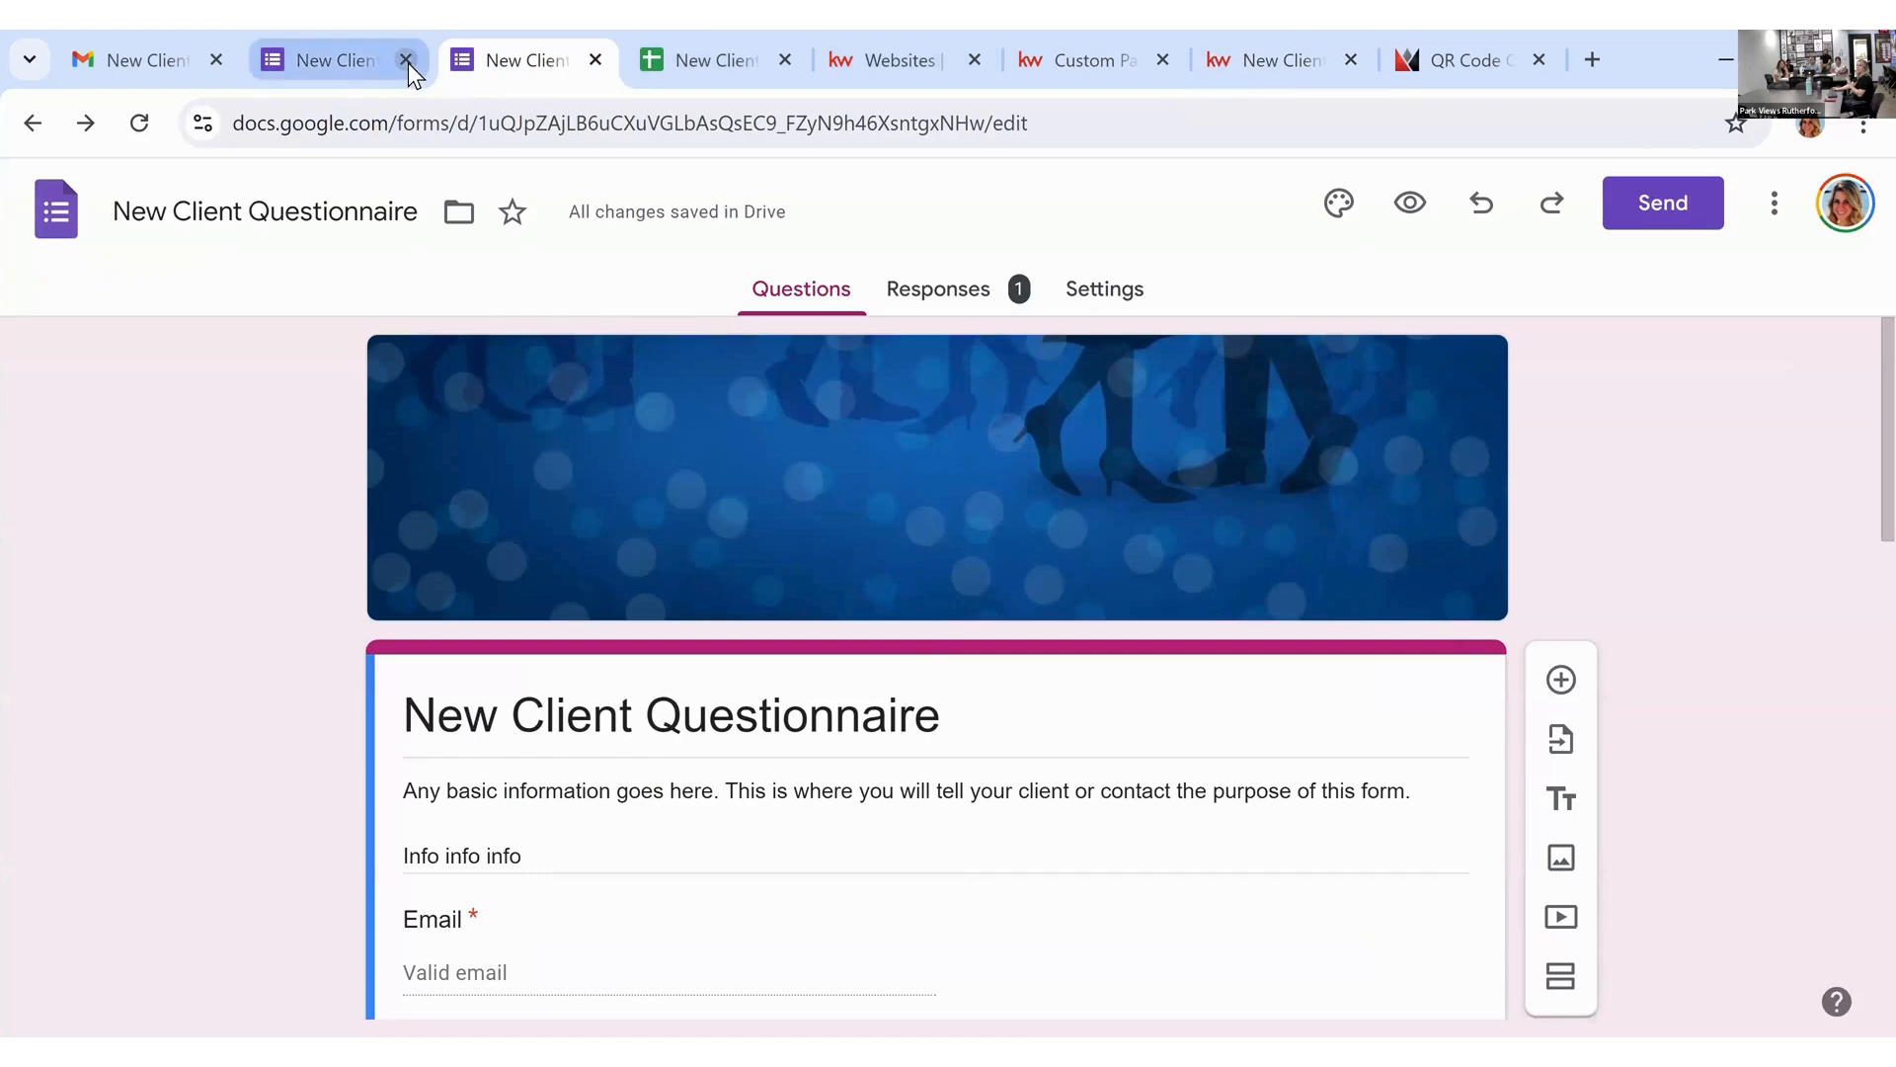
click(405, 59)
scroll(946, 650, down, 3)
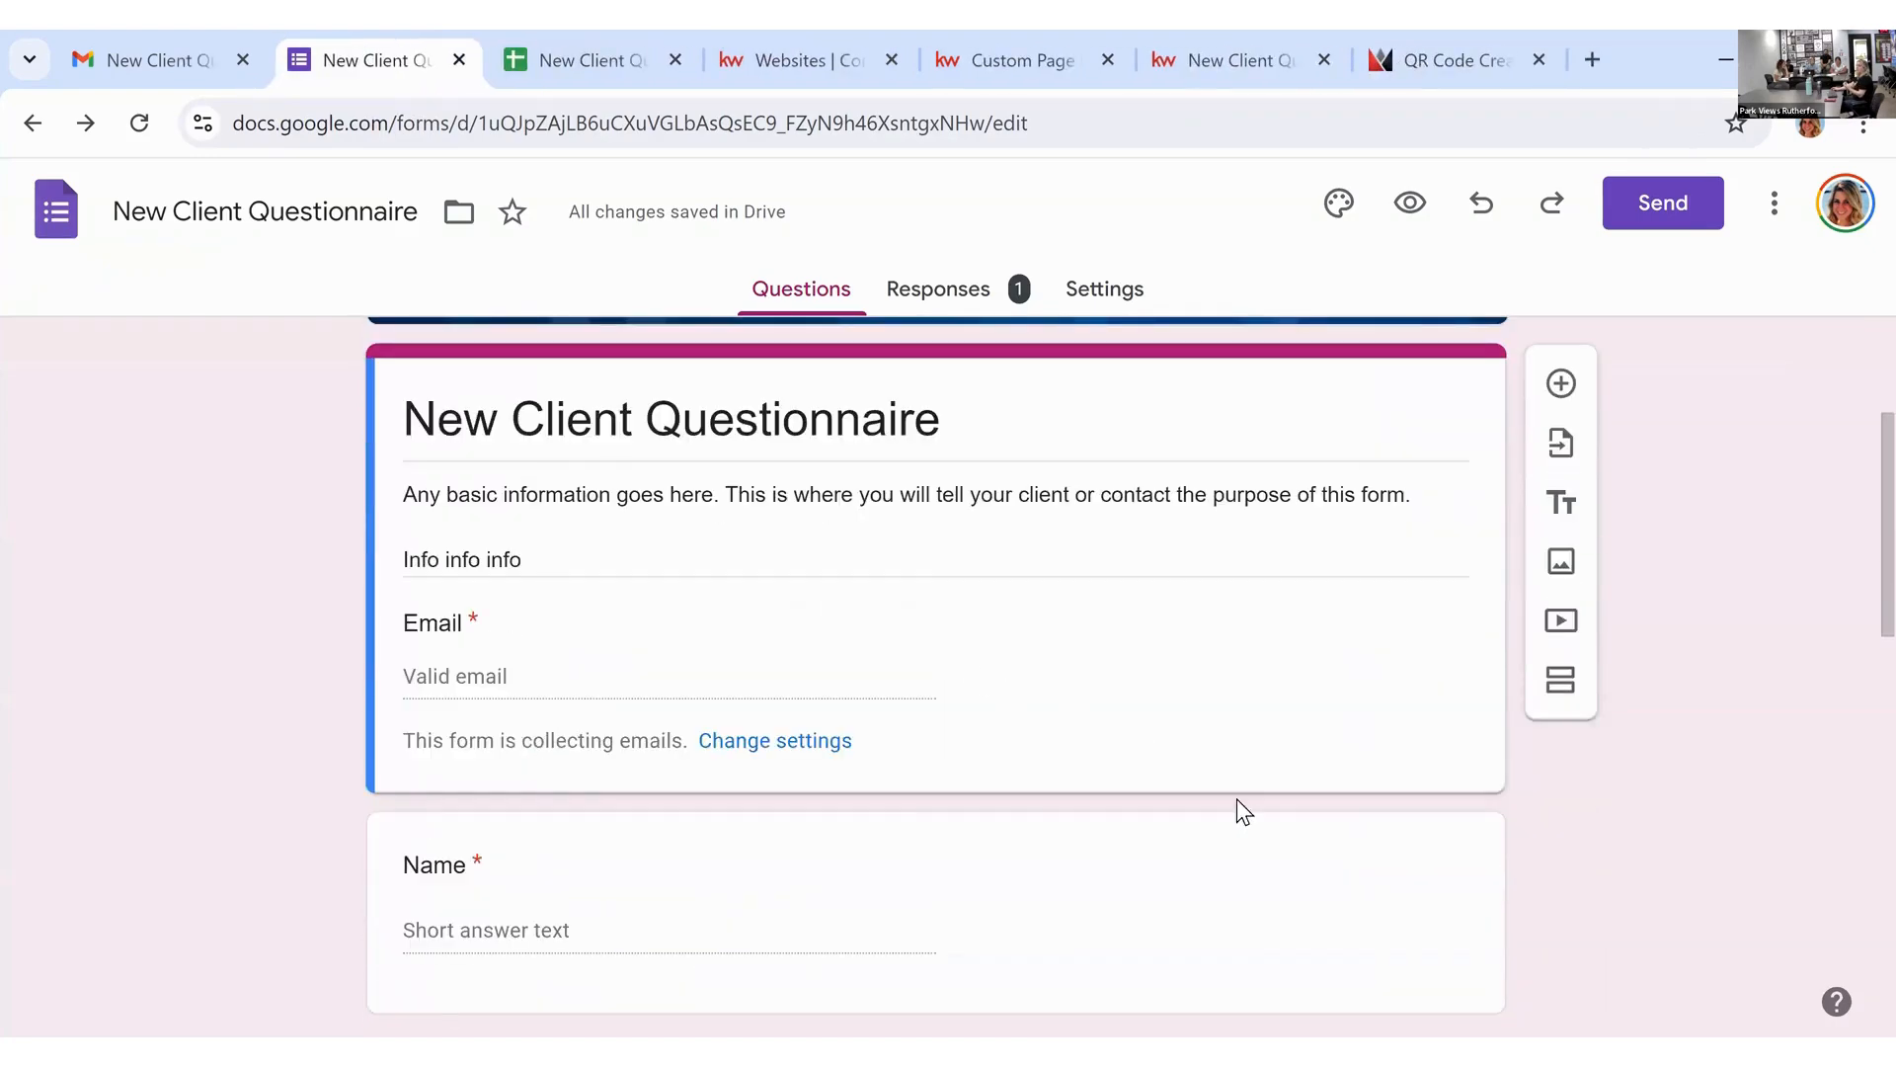
scroll(1340, 826, up, 3)
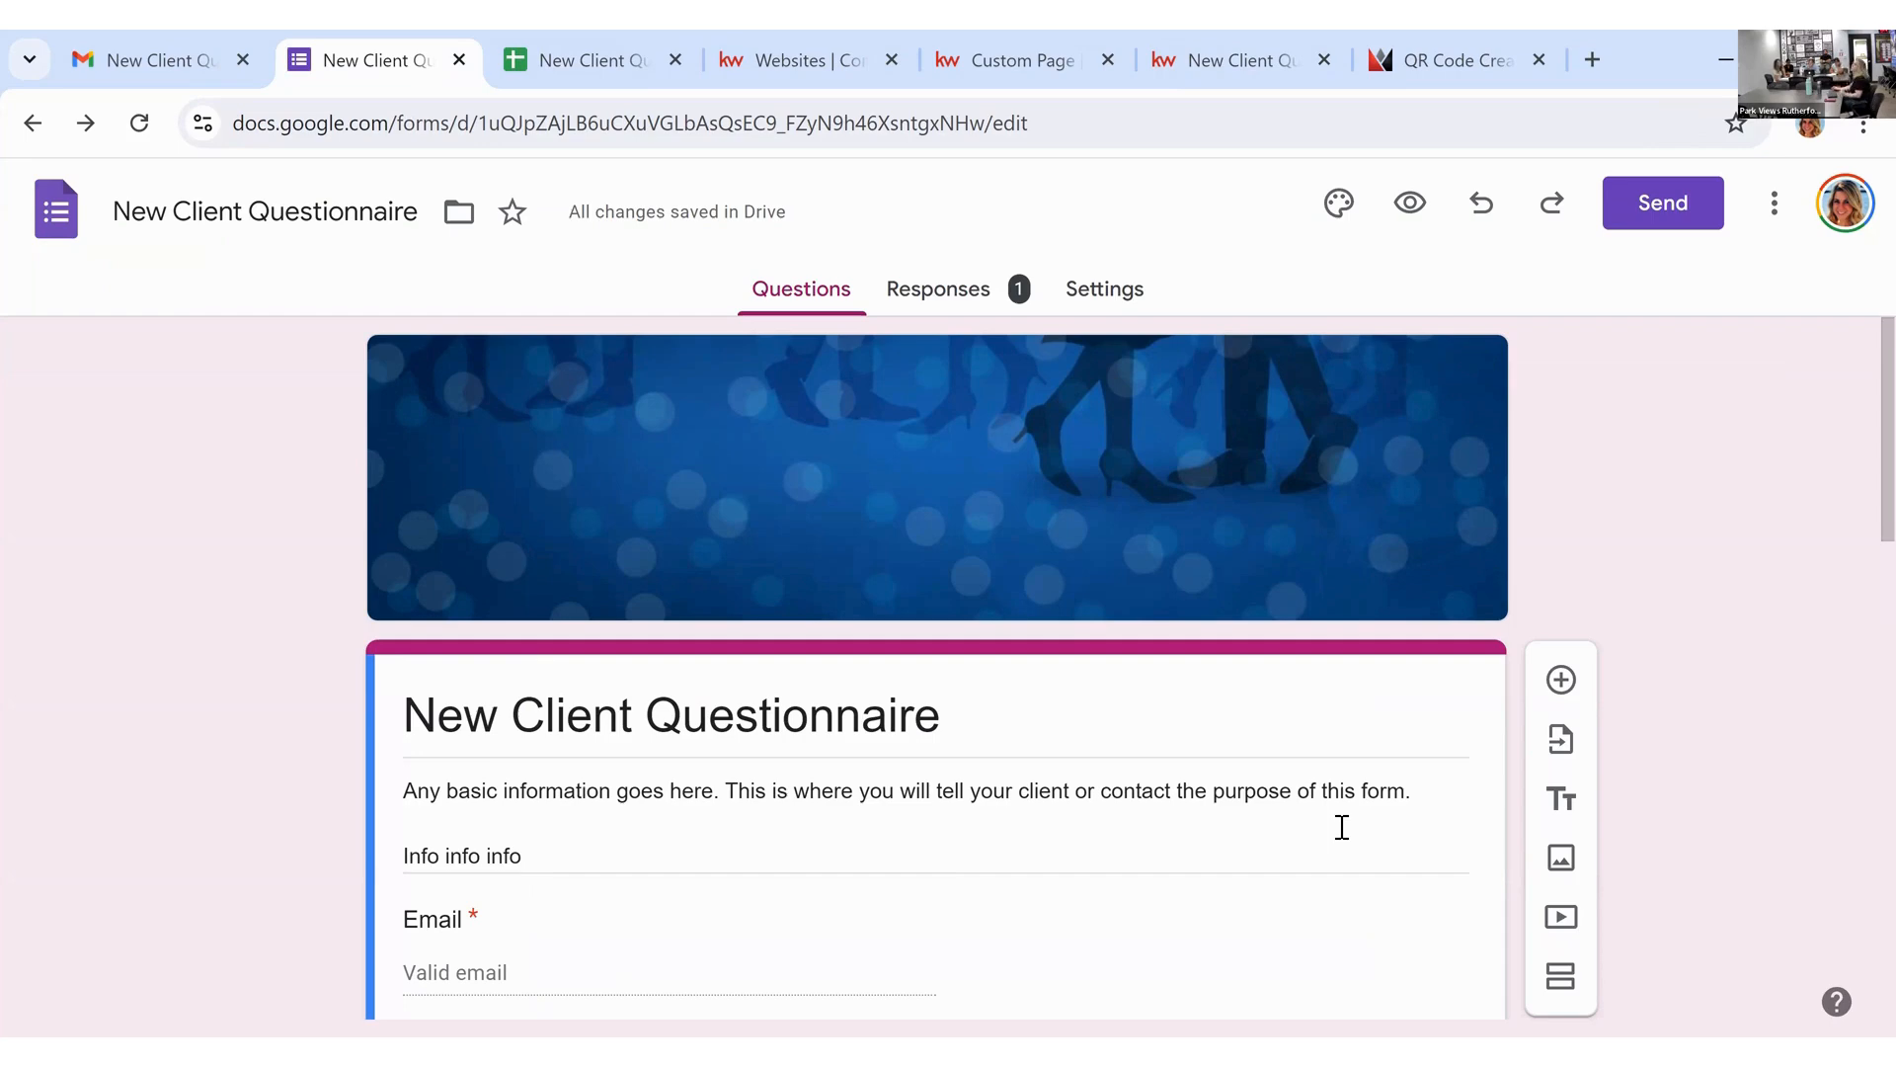
click(1225, 60)
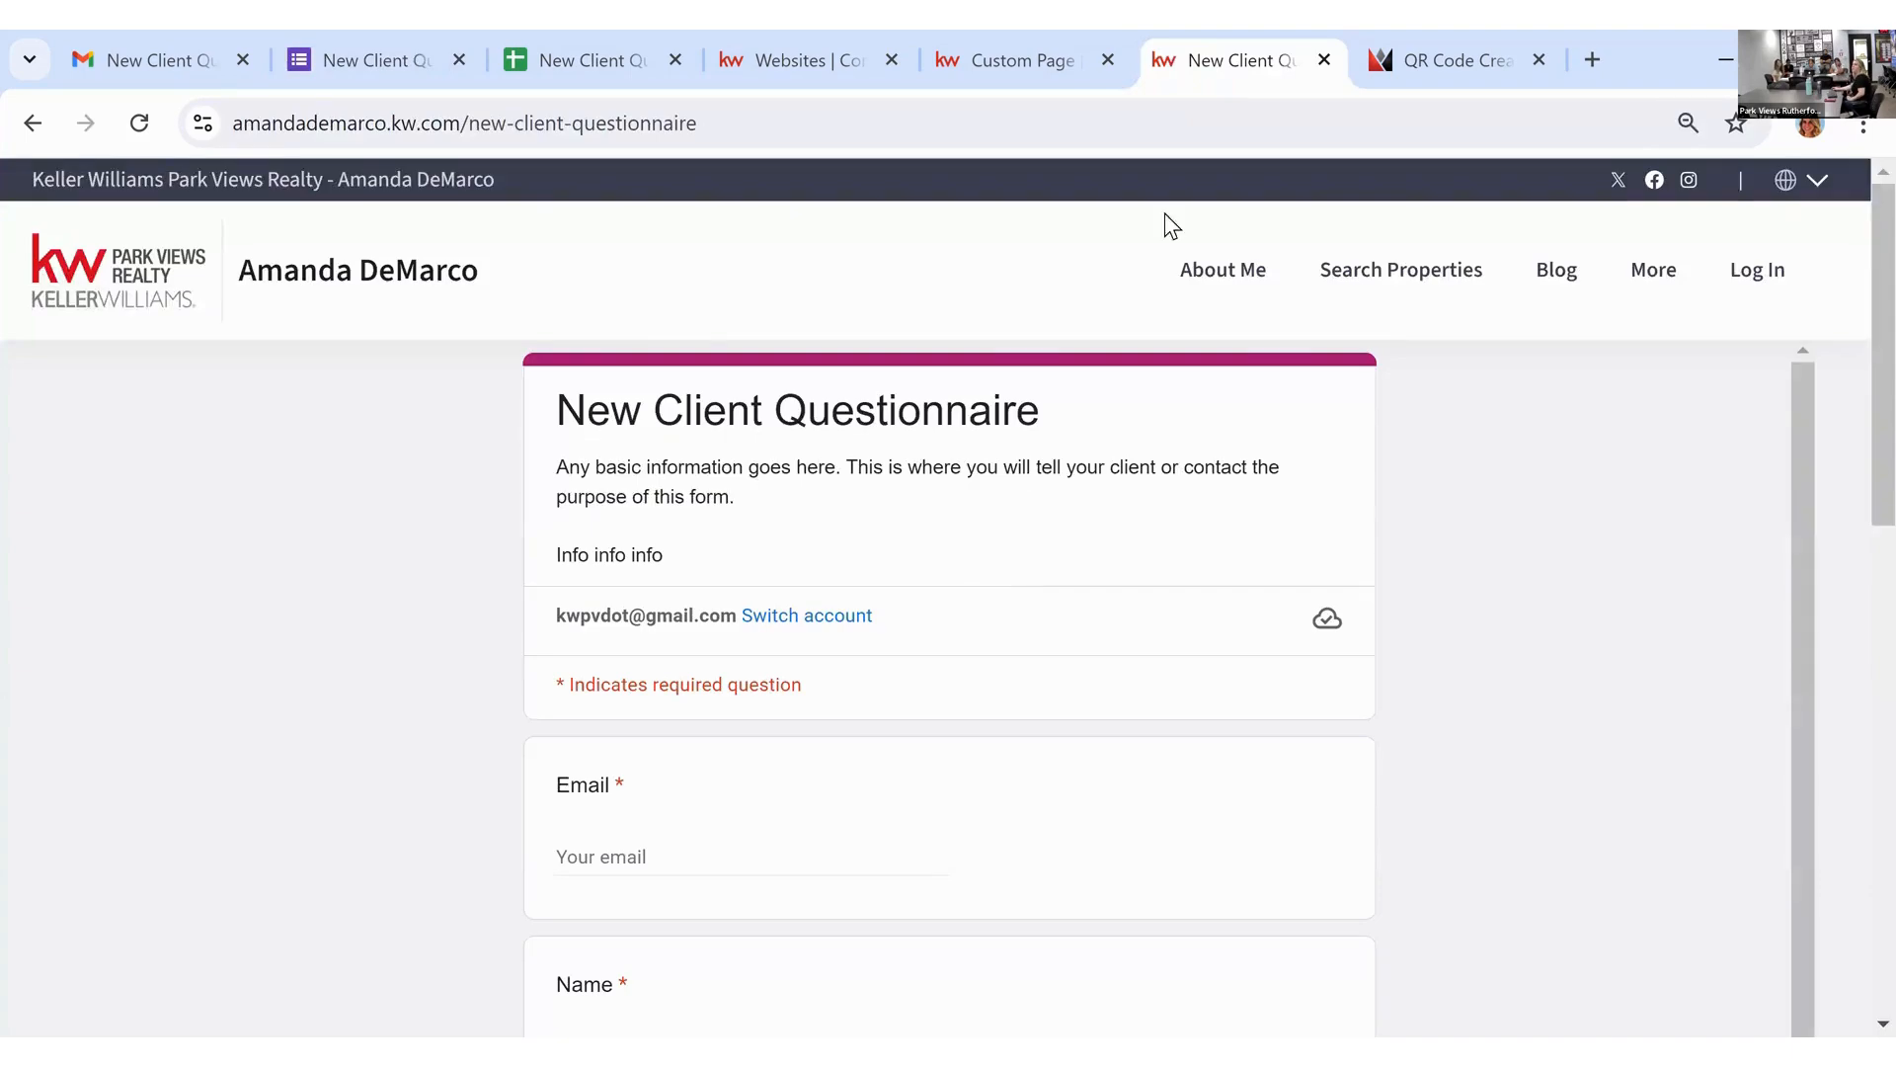
click(1071, 45)
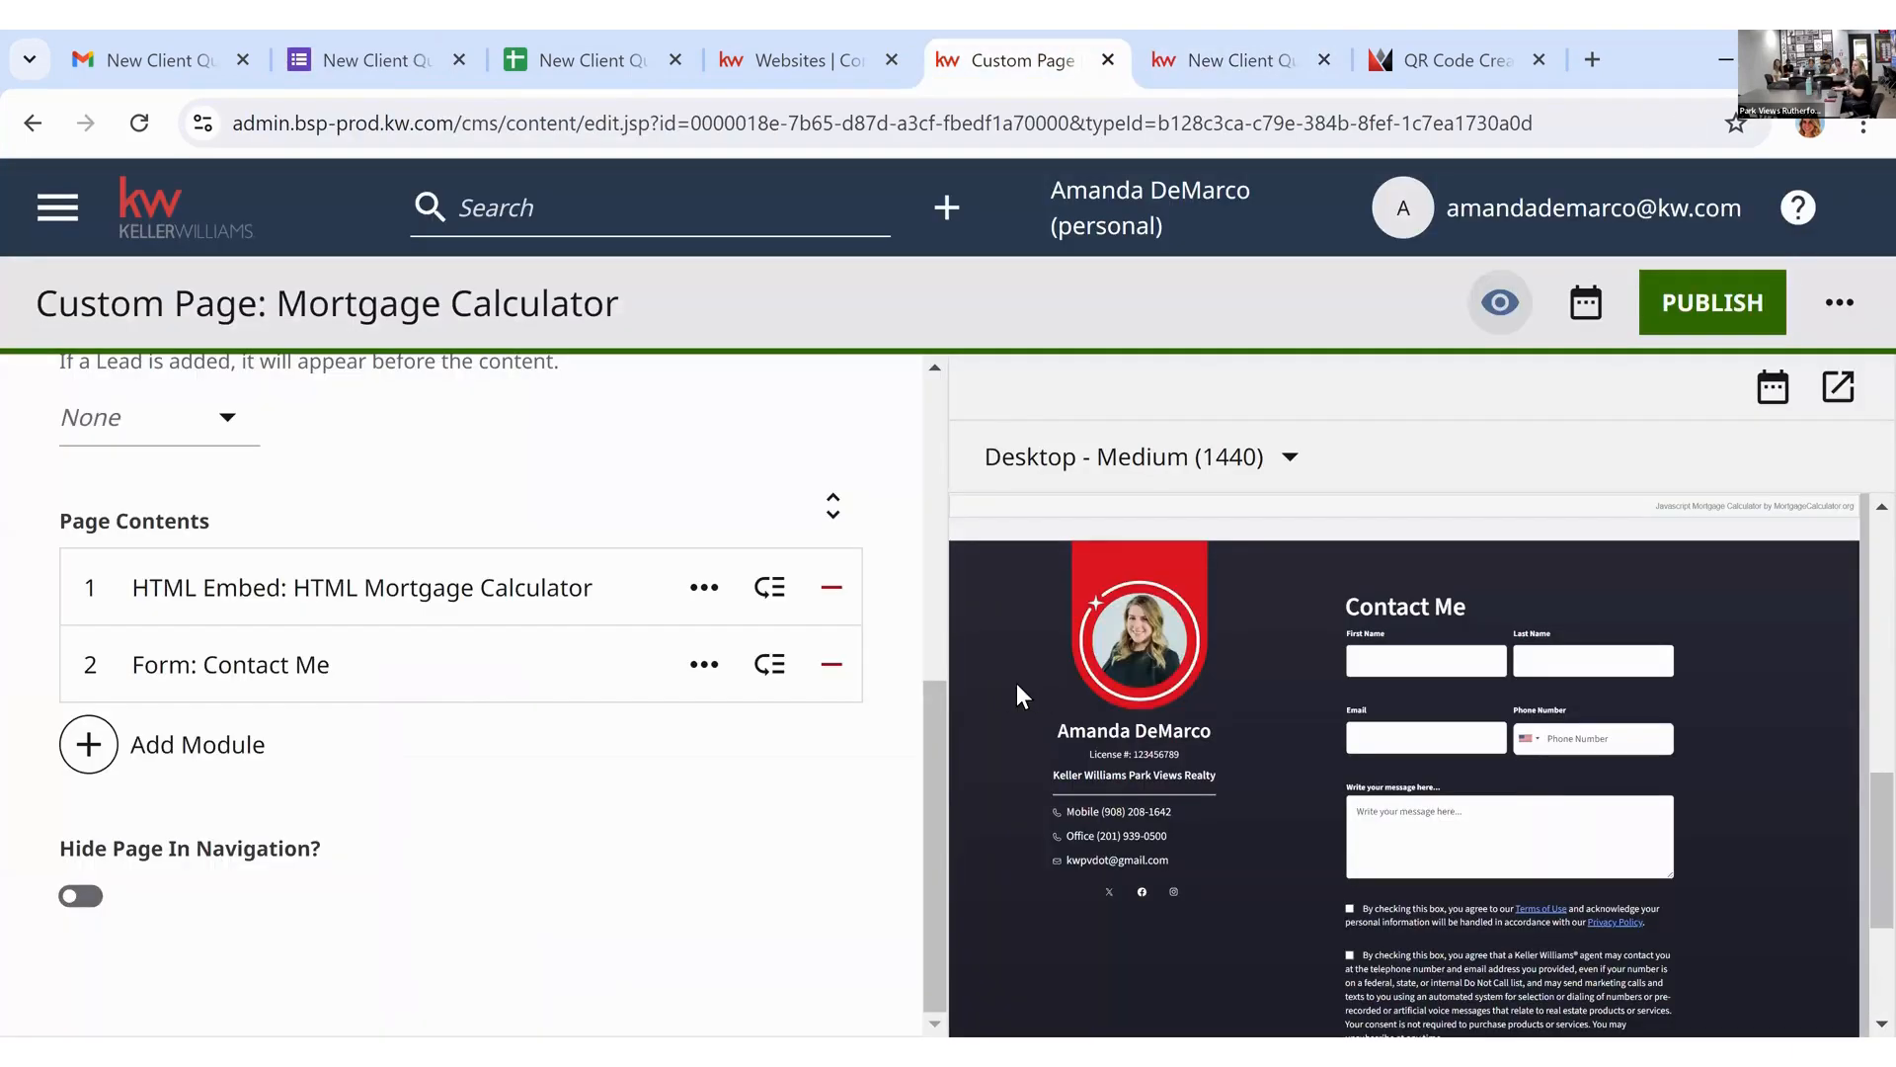
scroll(1006, 684, up, 7)
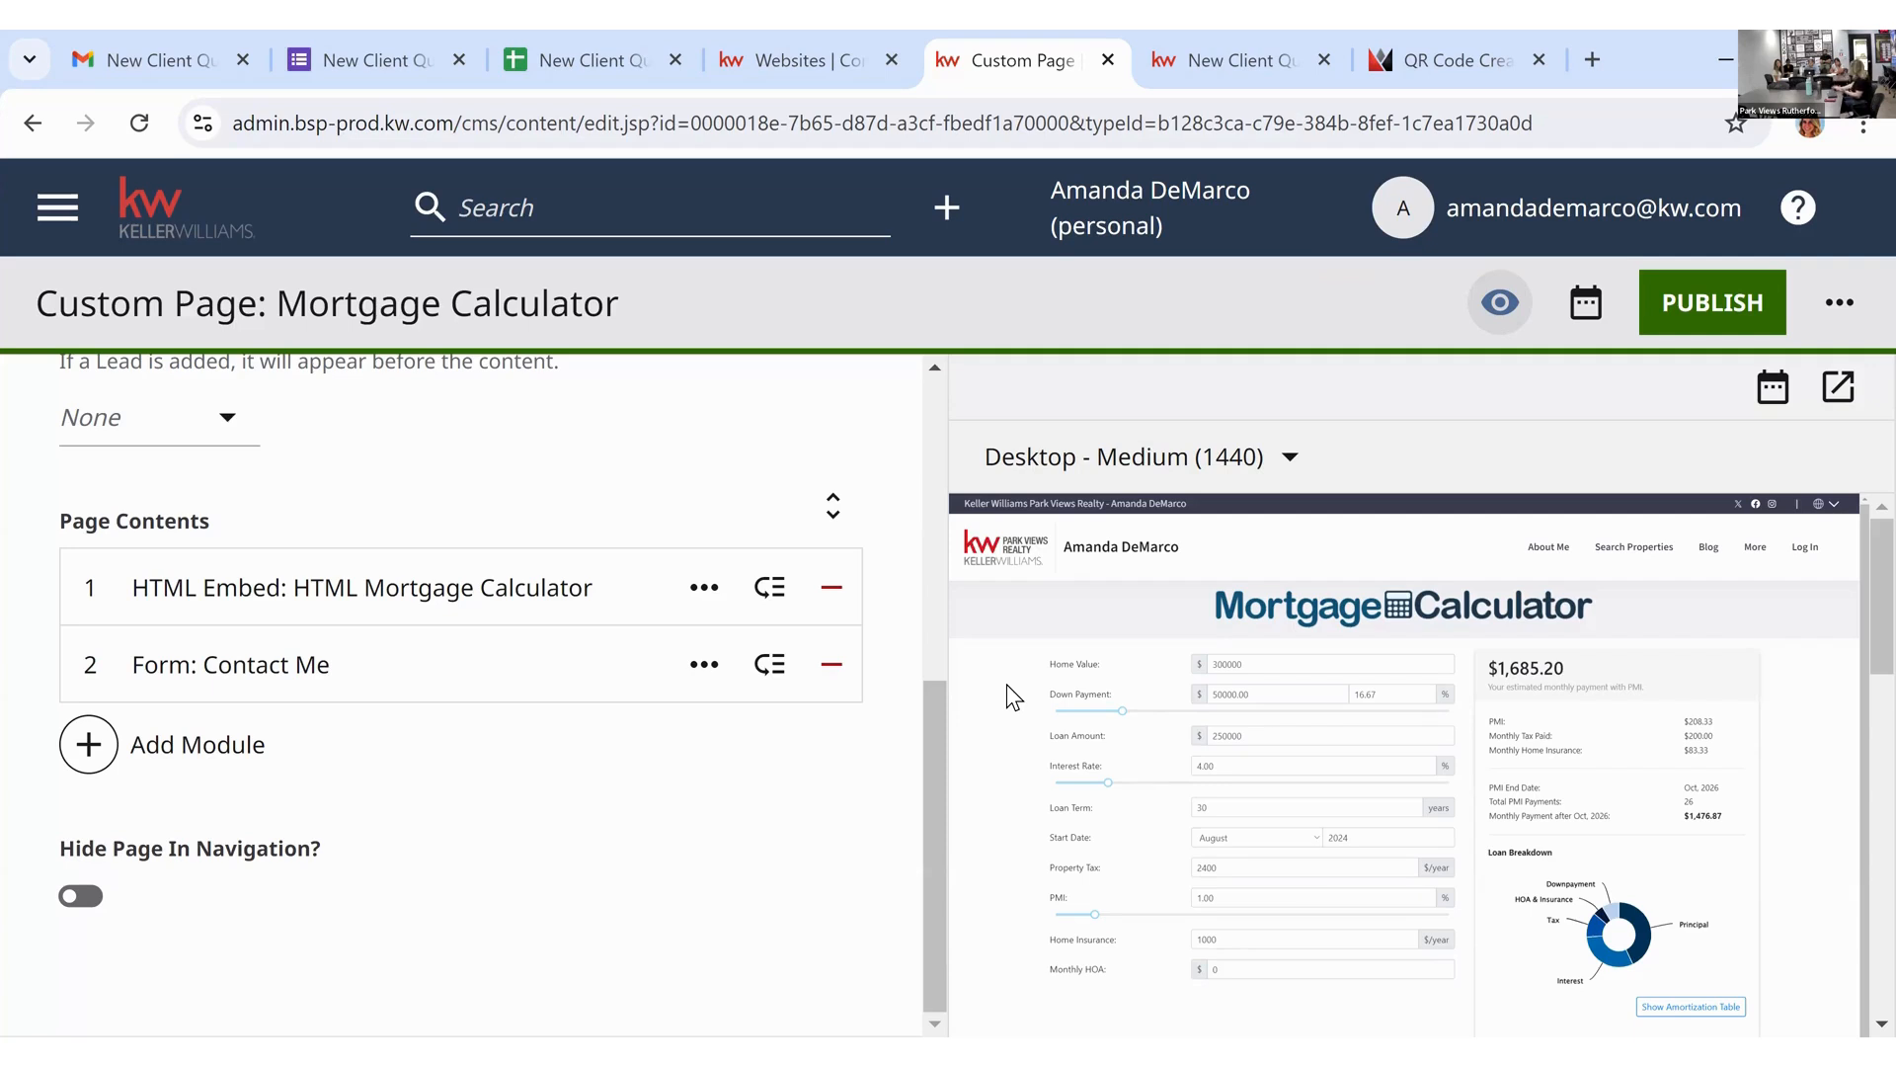
click(1230, 59)
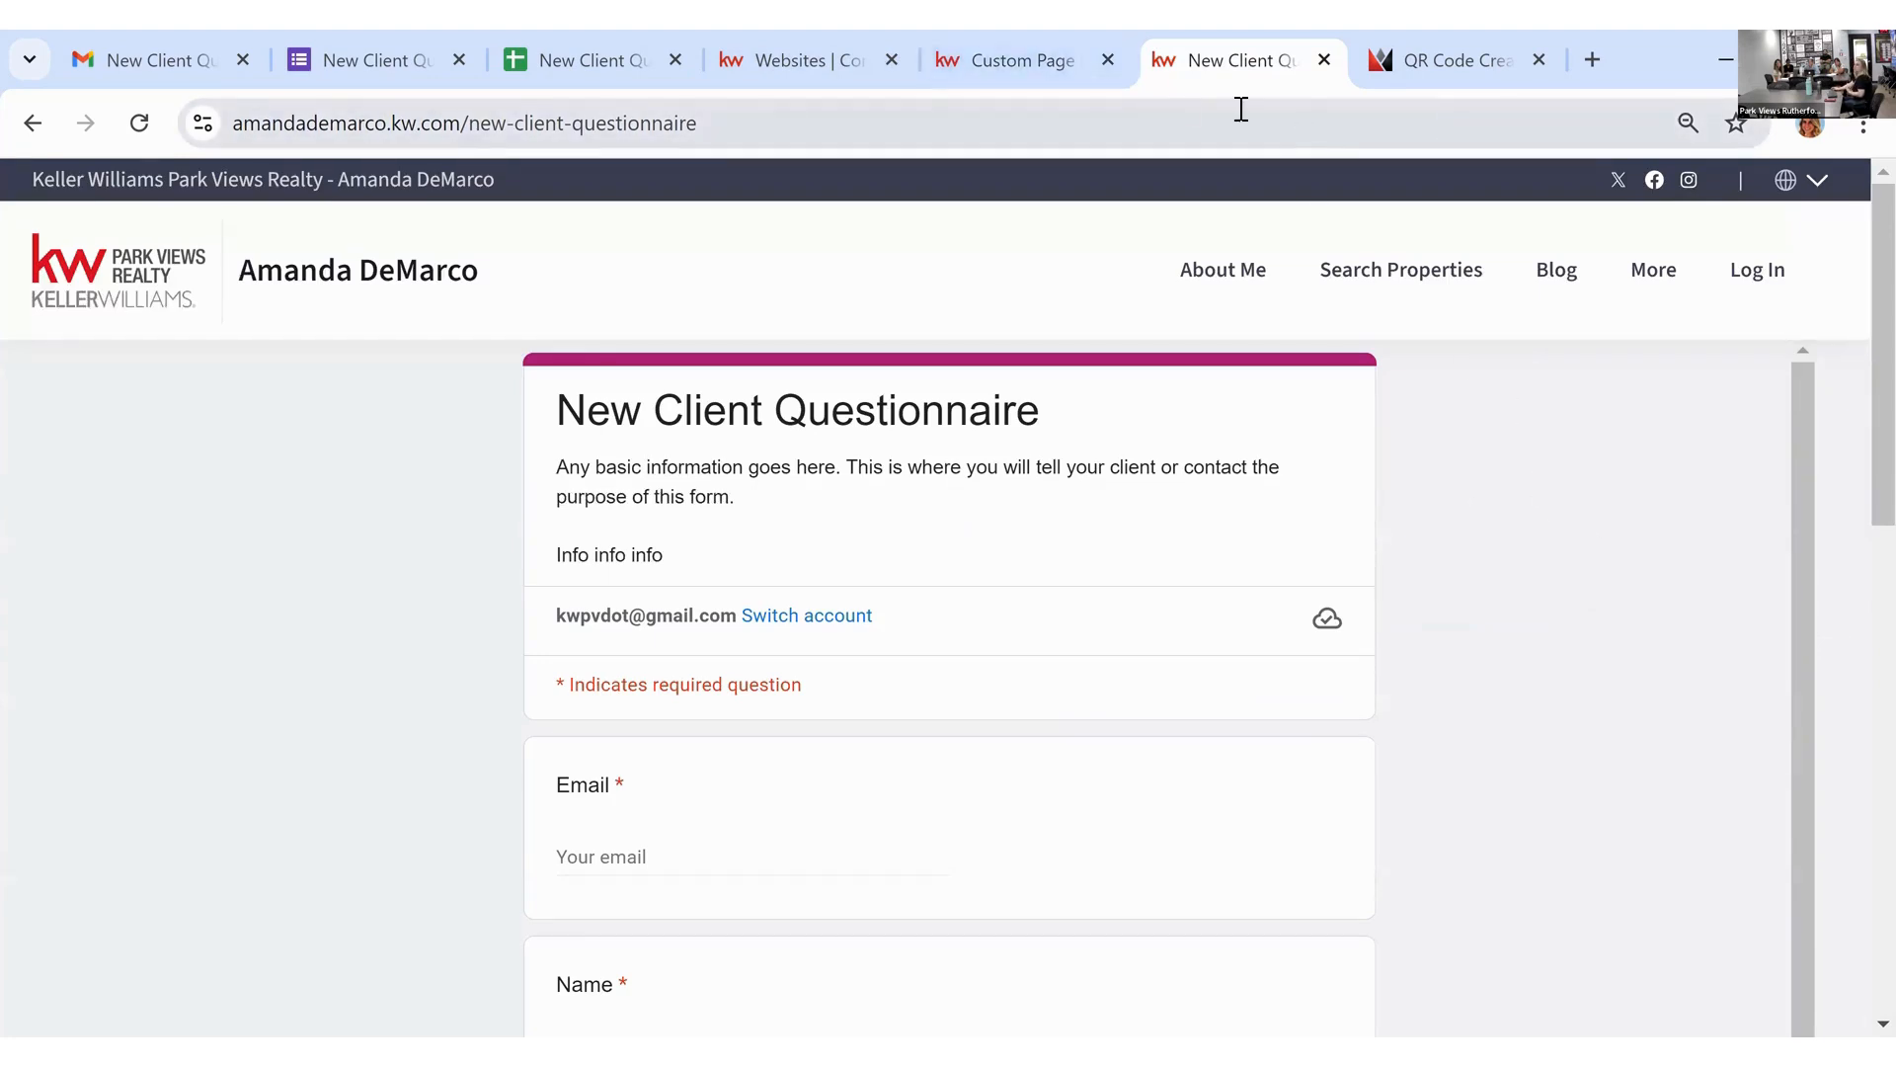
right_click(1003, 234)
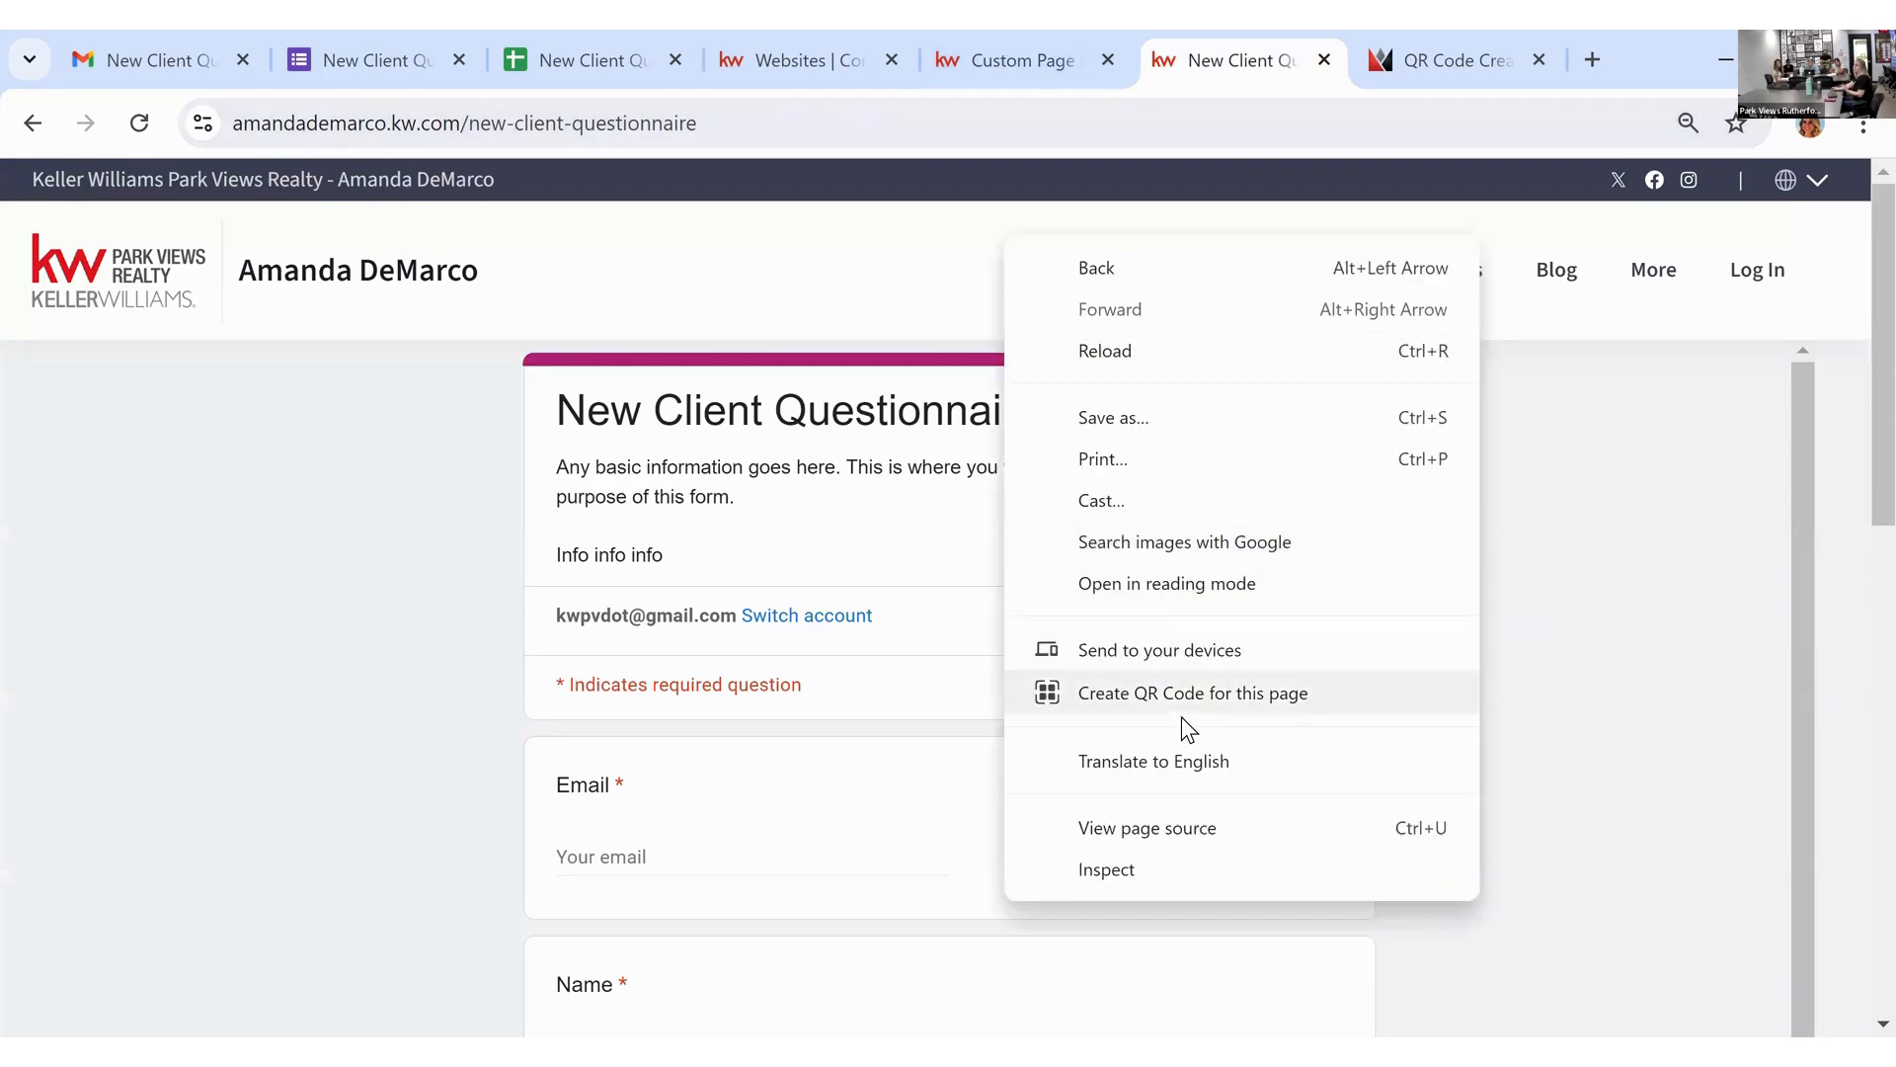
click(1325, 708)
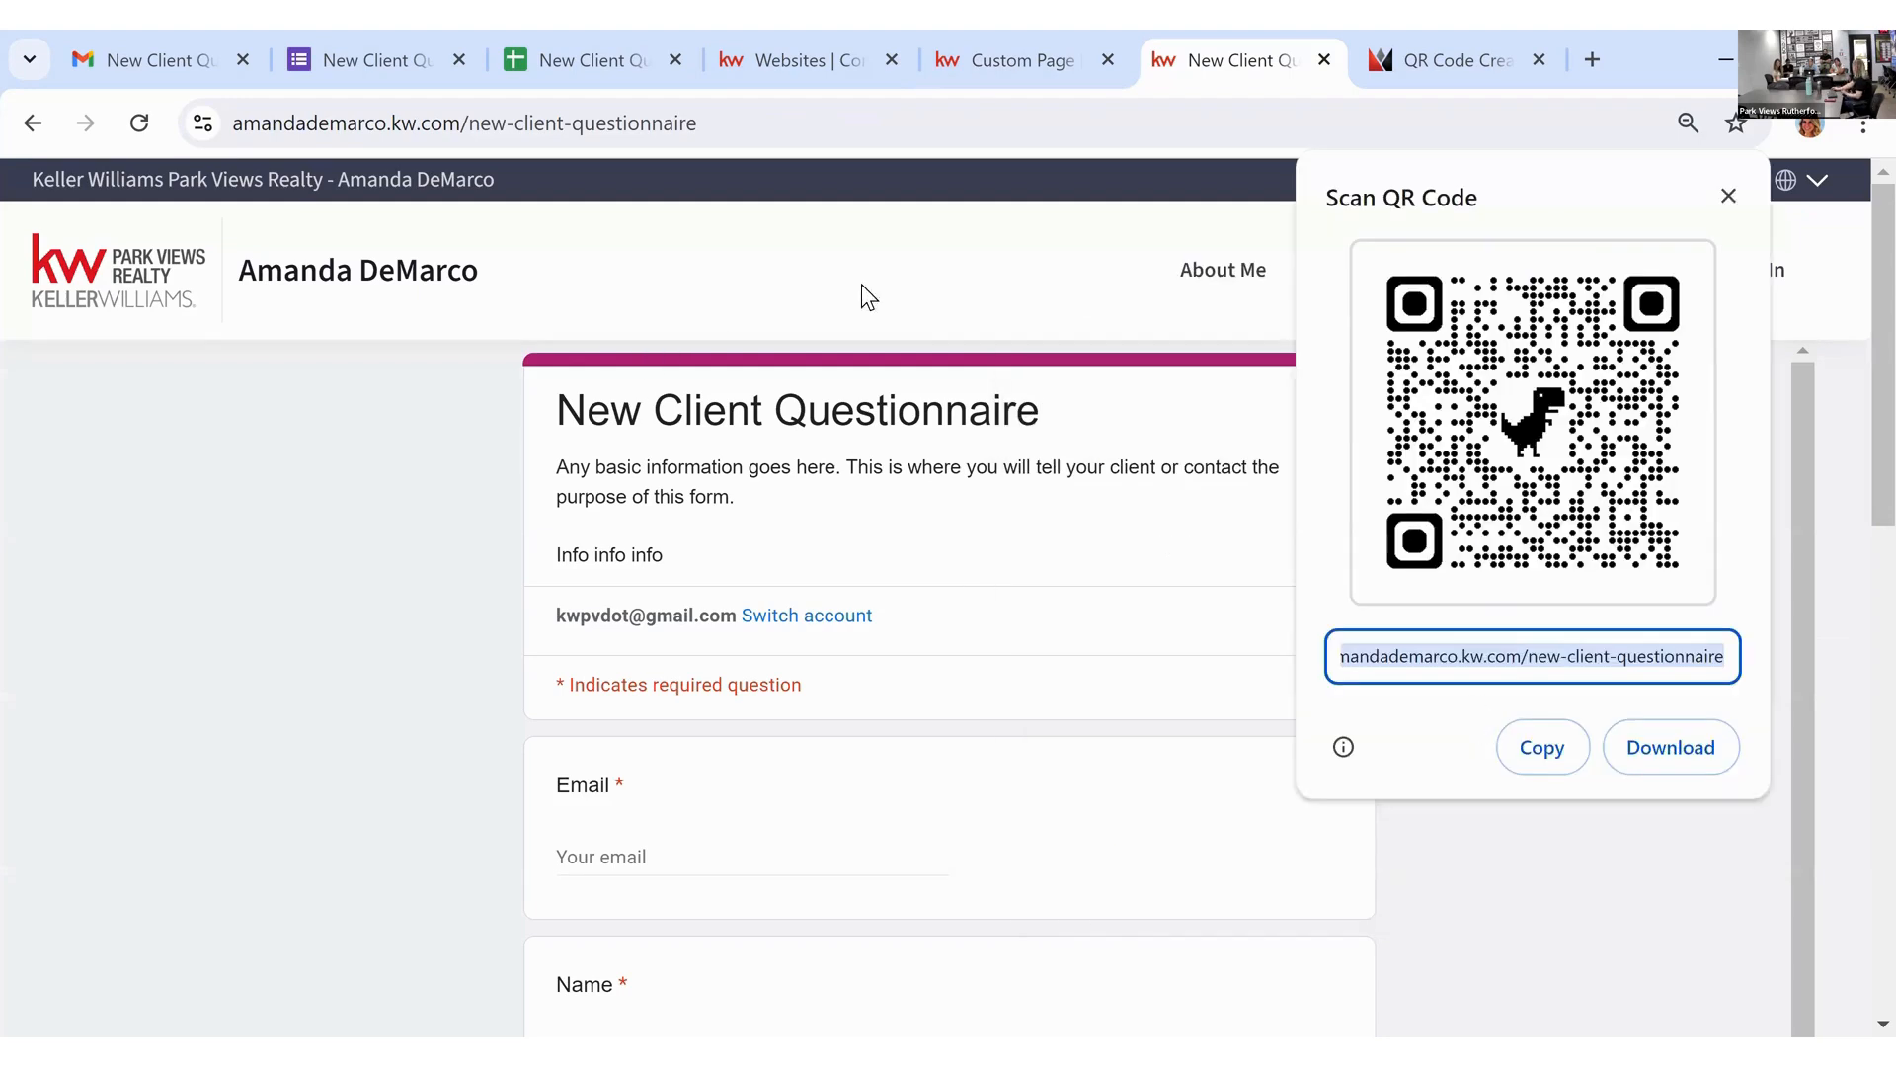
key(Escape)
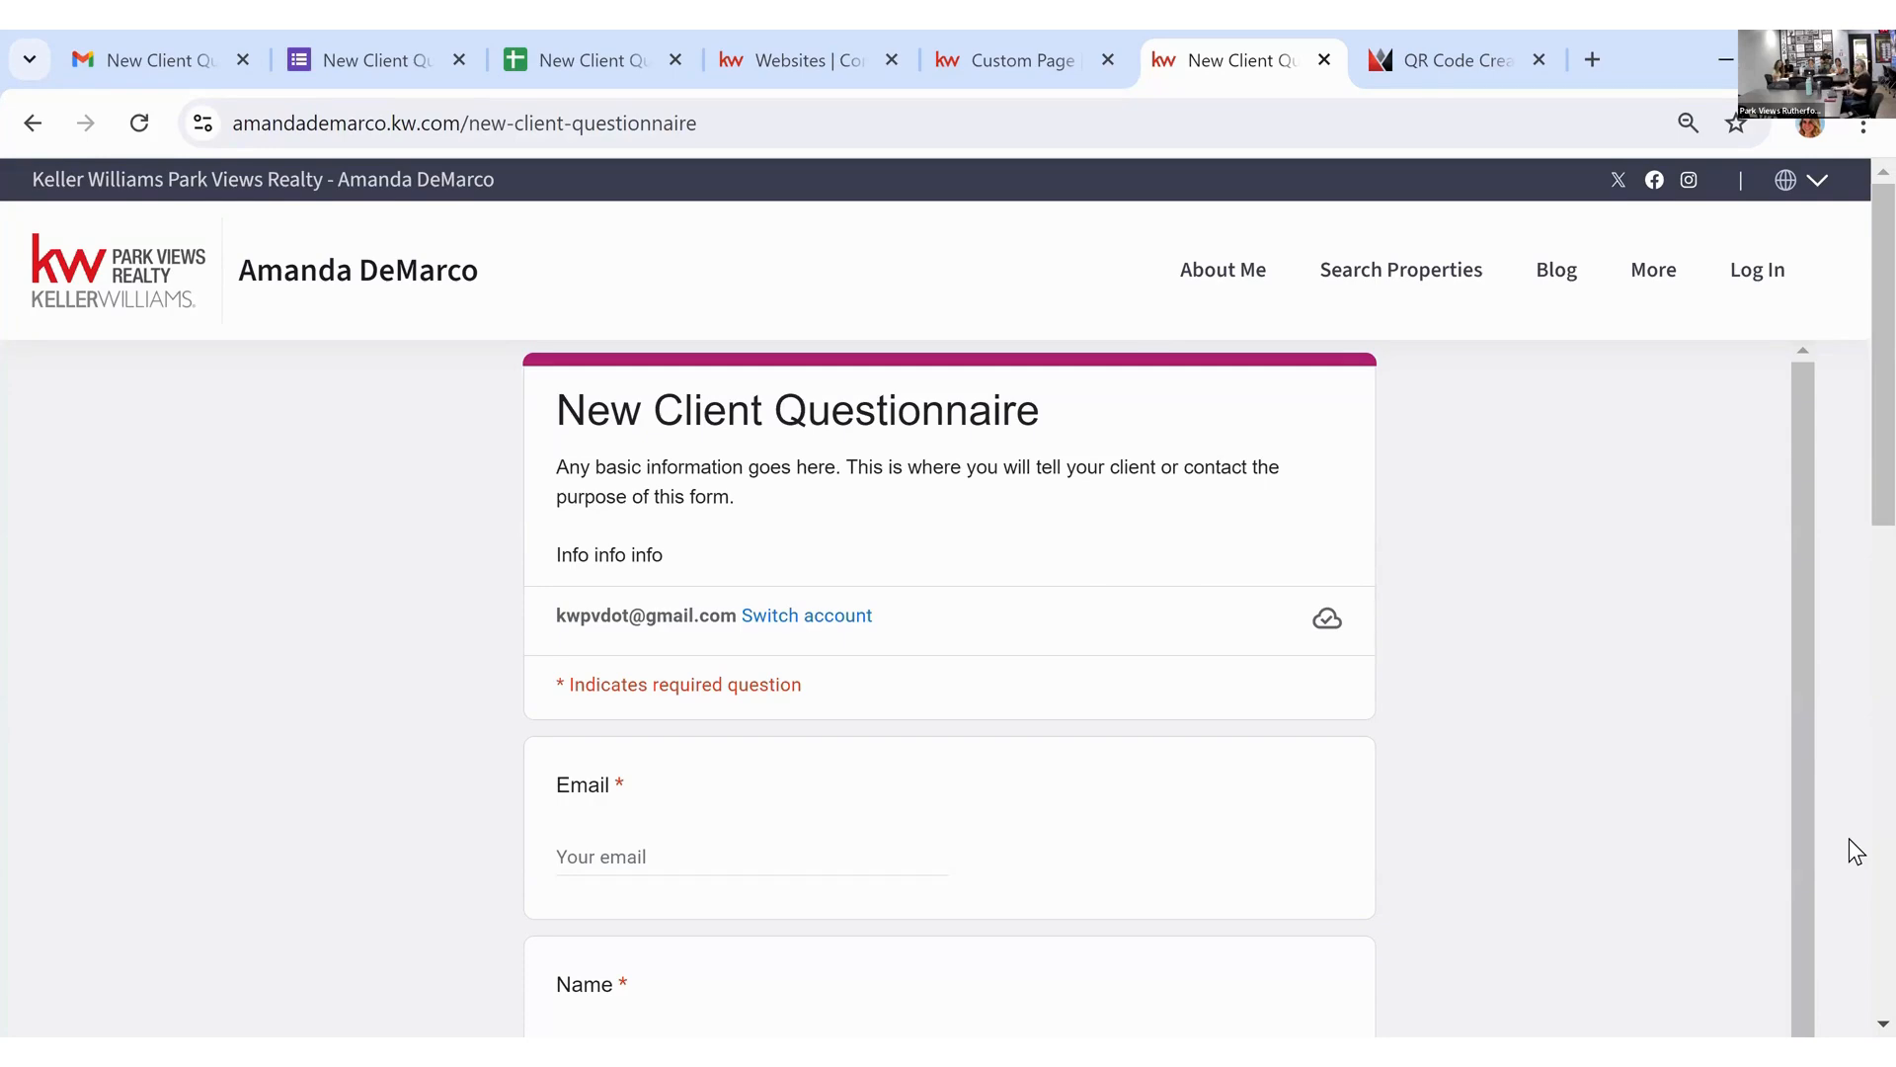
Step: Return to the CMS dashboard, review the page lists, and bring up the + Create content-type list
click(983, 57)
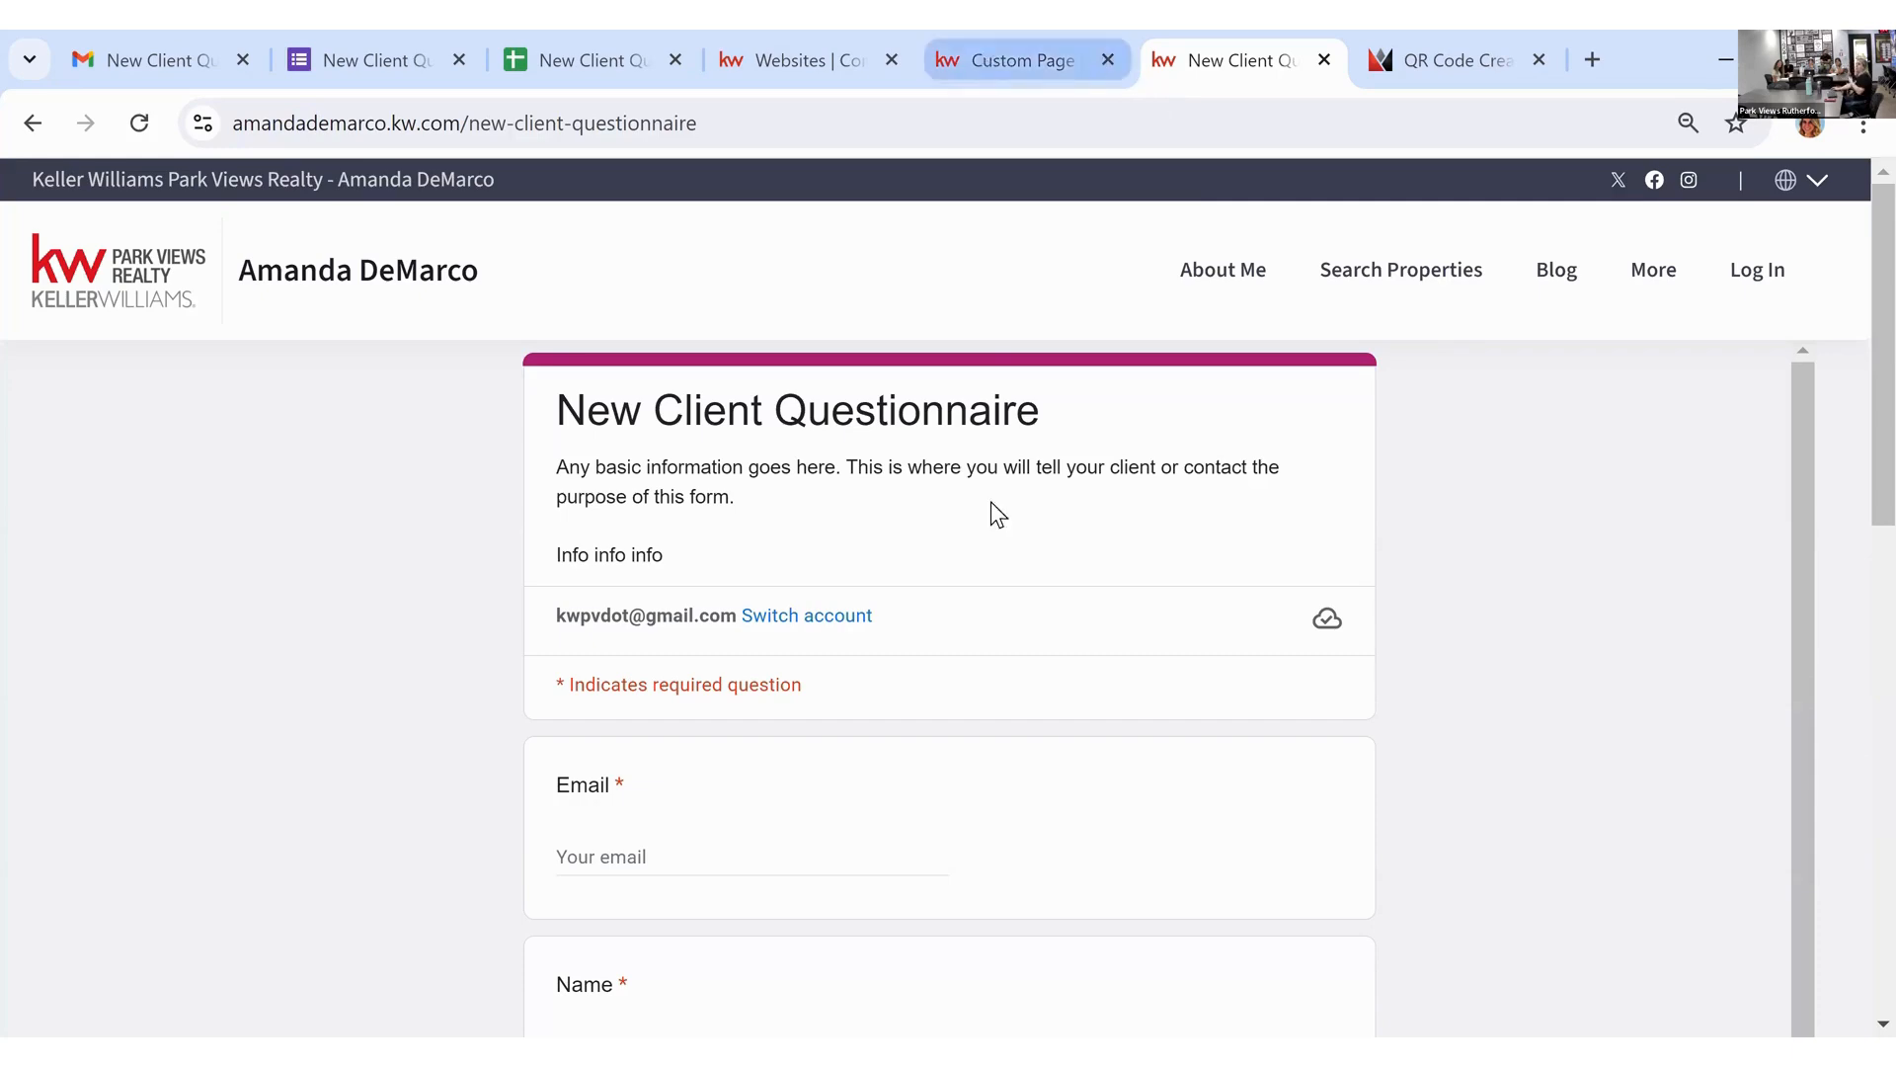
scroll(395, 474, up, 5)
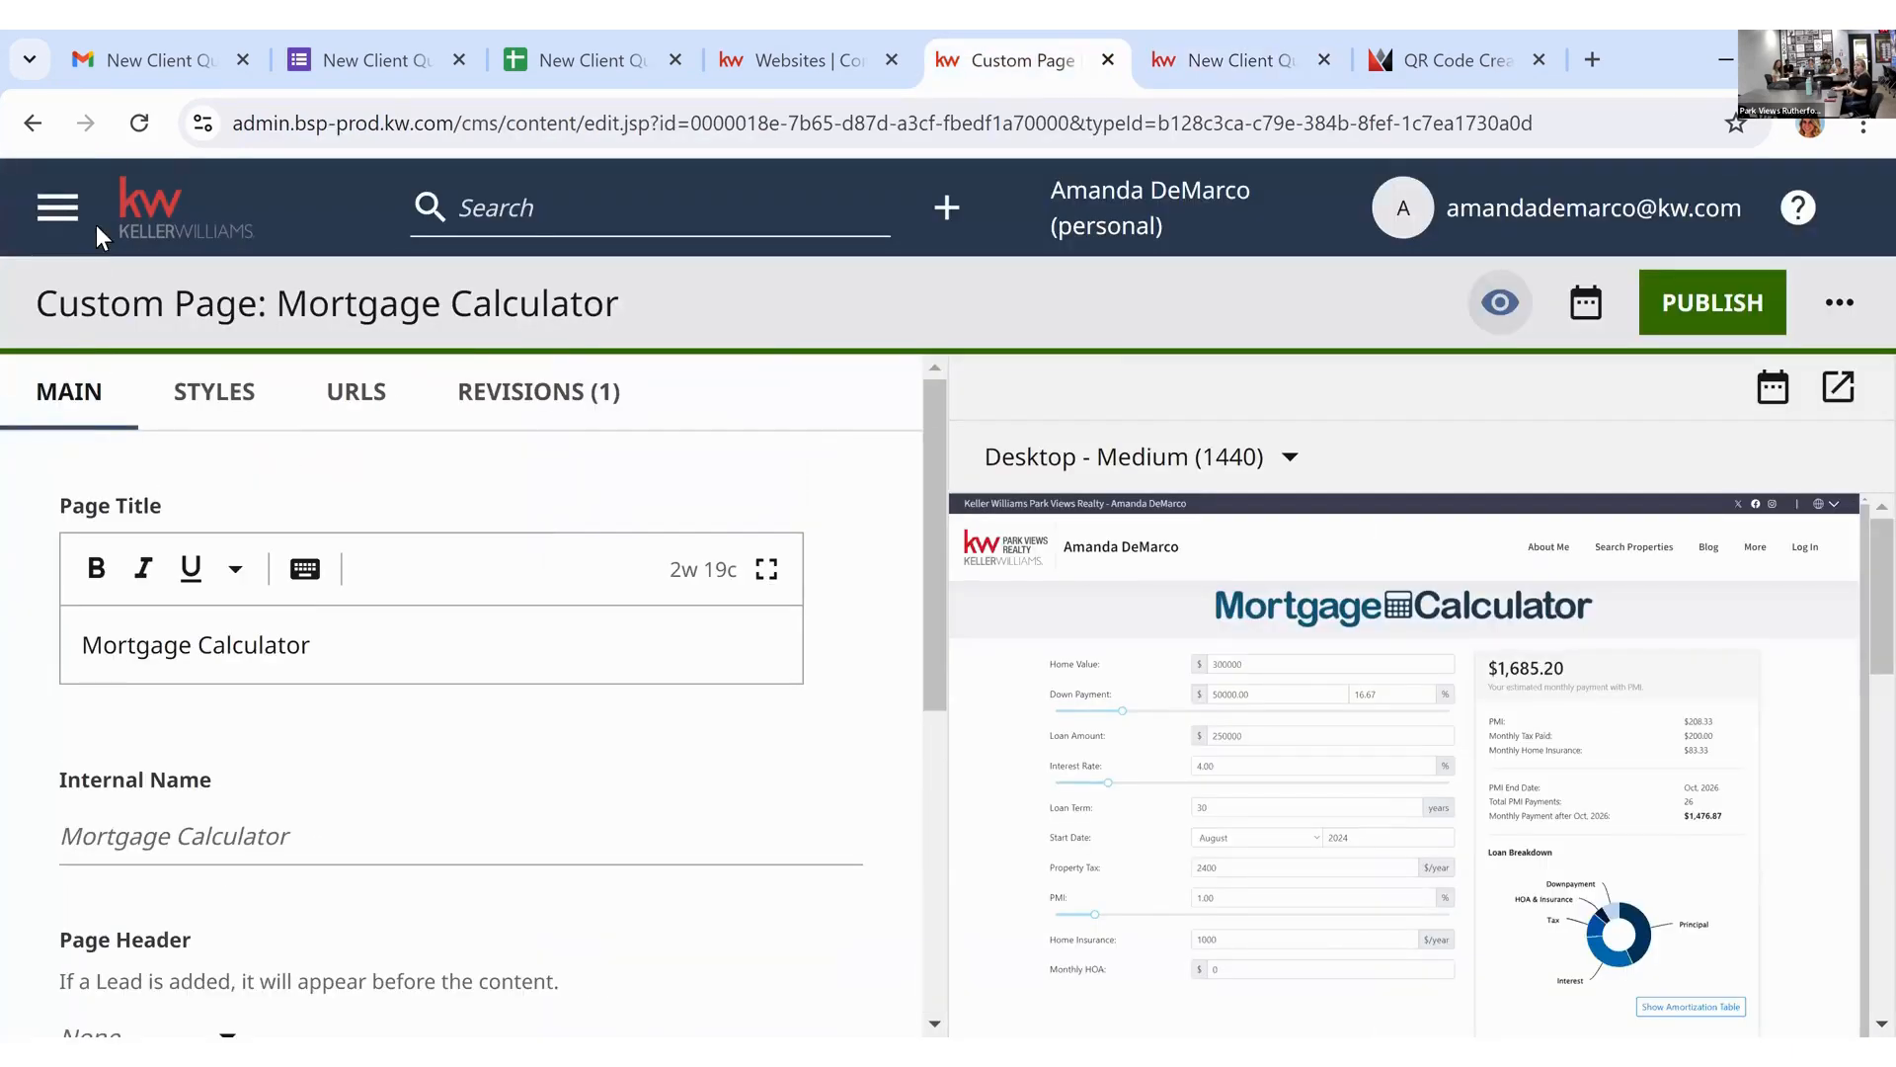
click(128, 229)
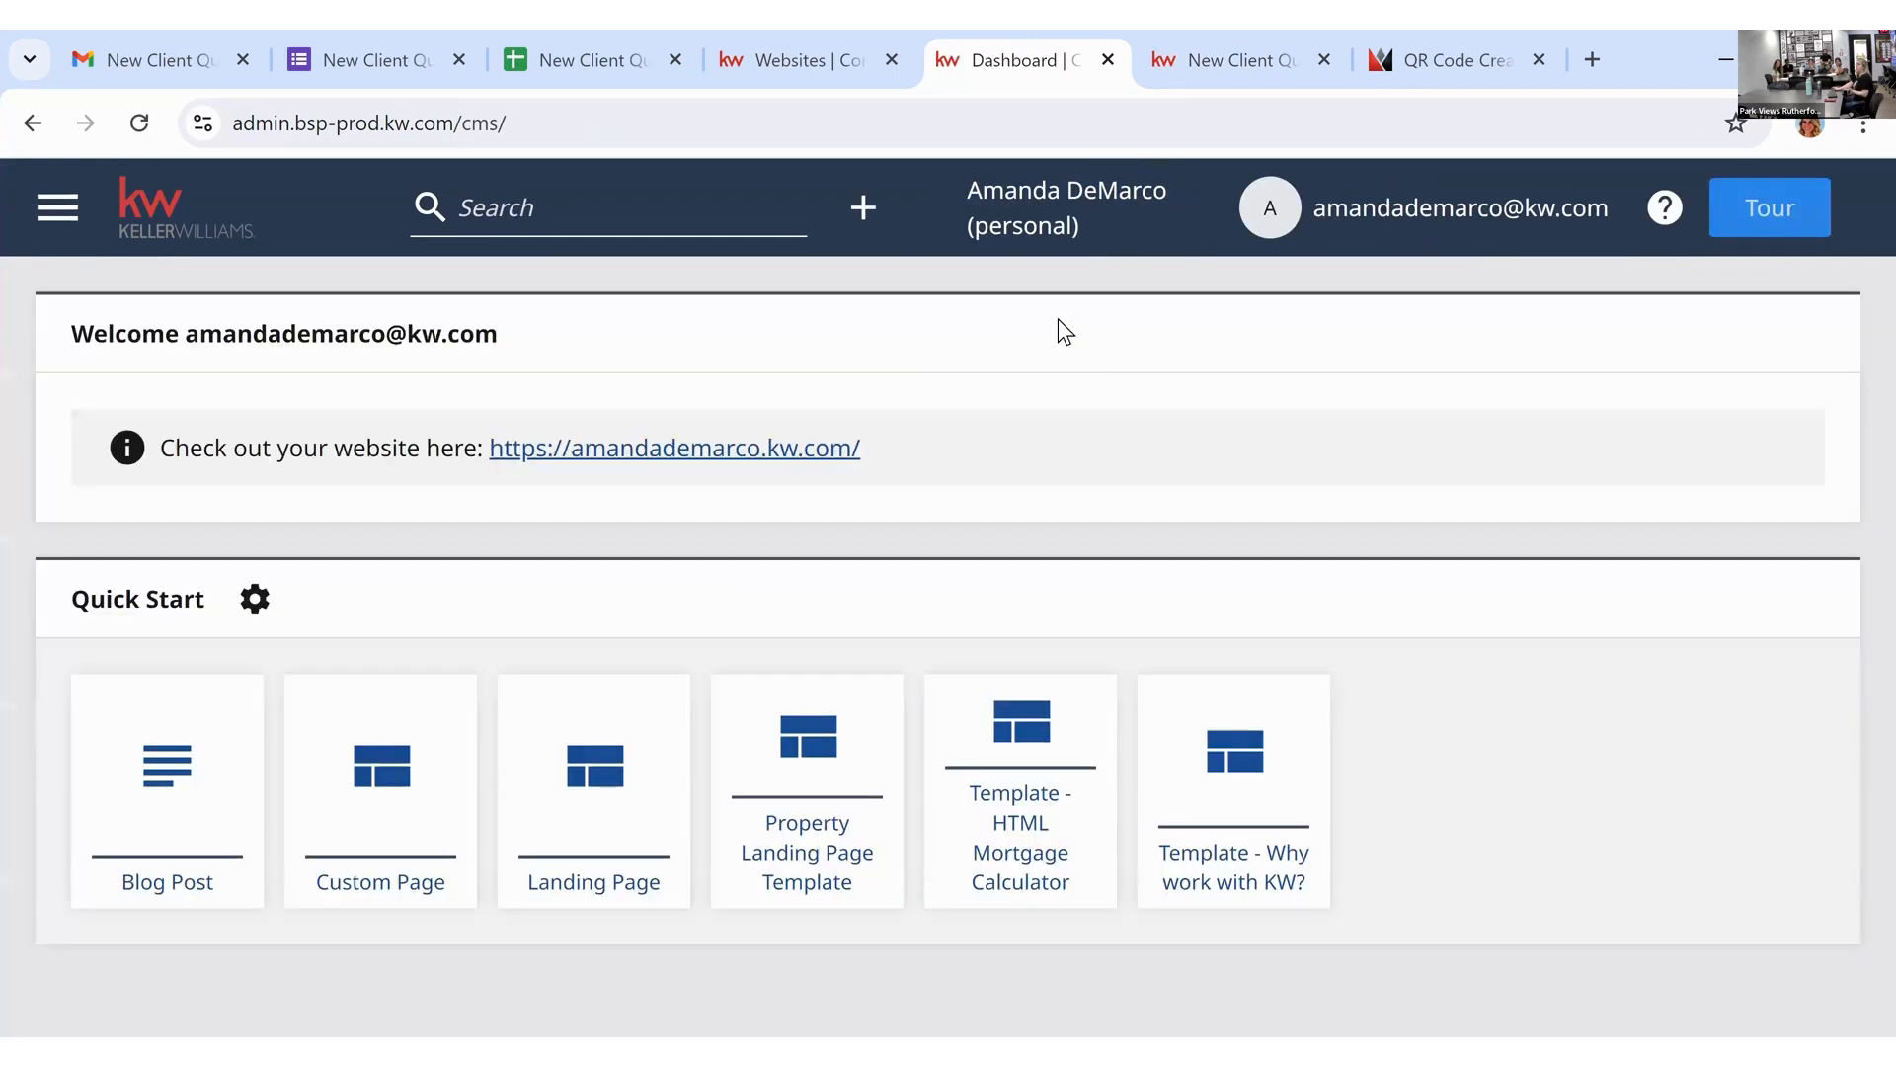
scroll(1136, 385, down, 1)
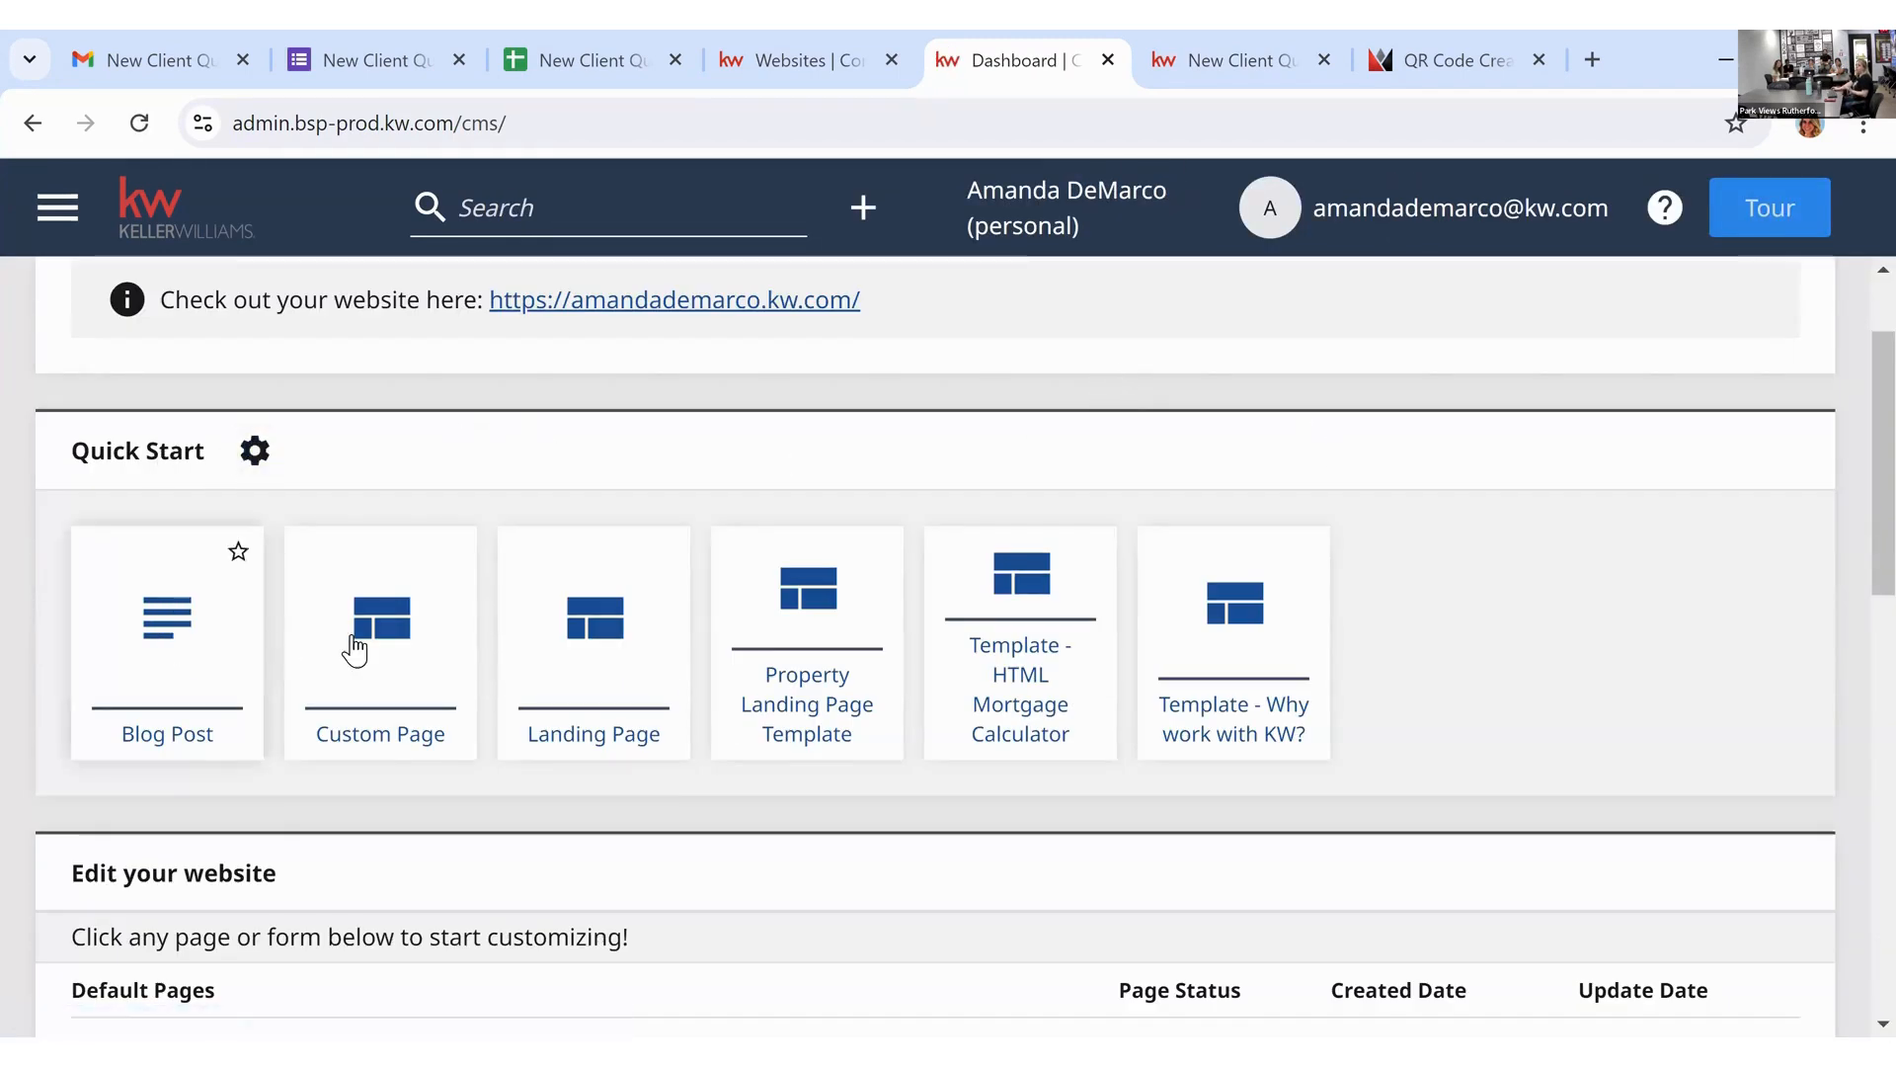
scroll(1479, 606, down, 3)
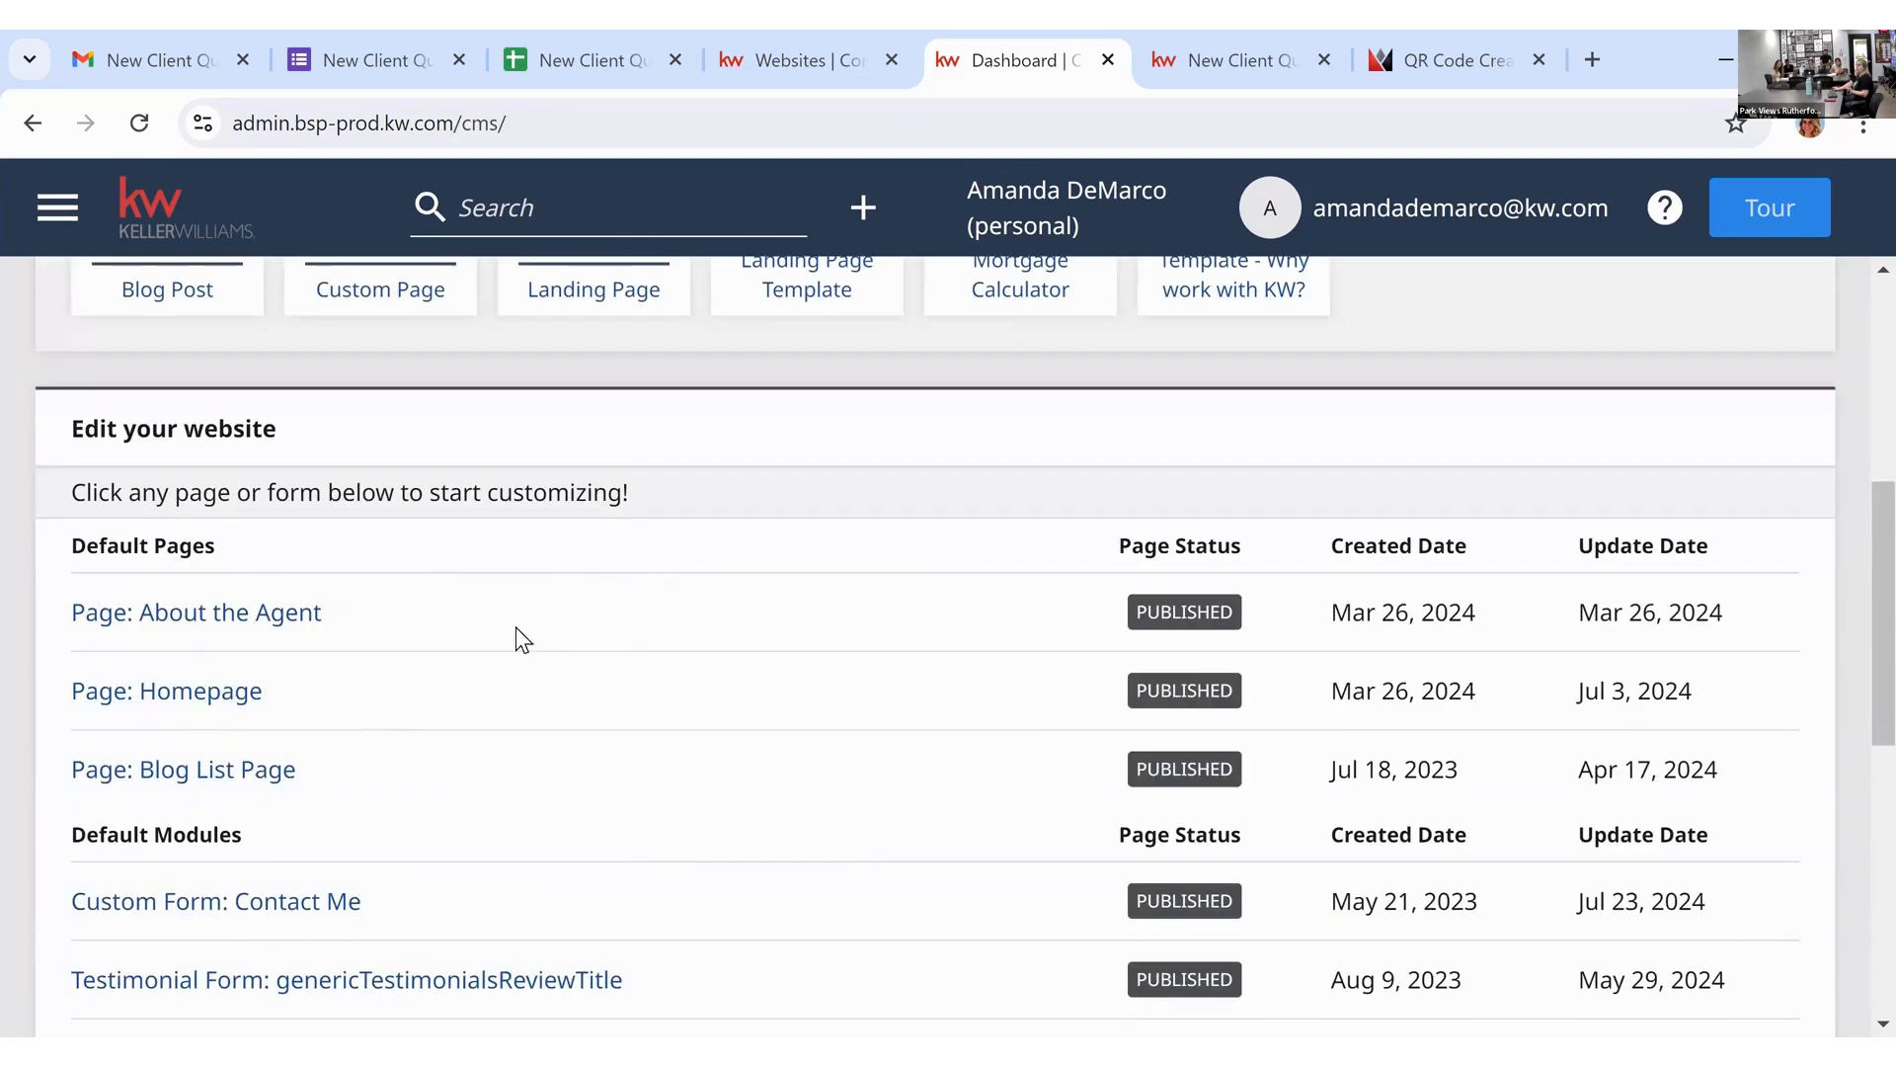
scroll(573, 679, down, 3)
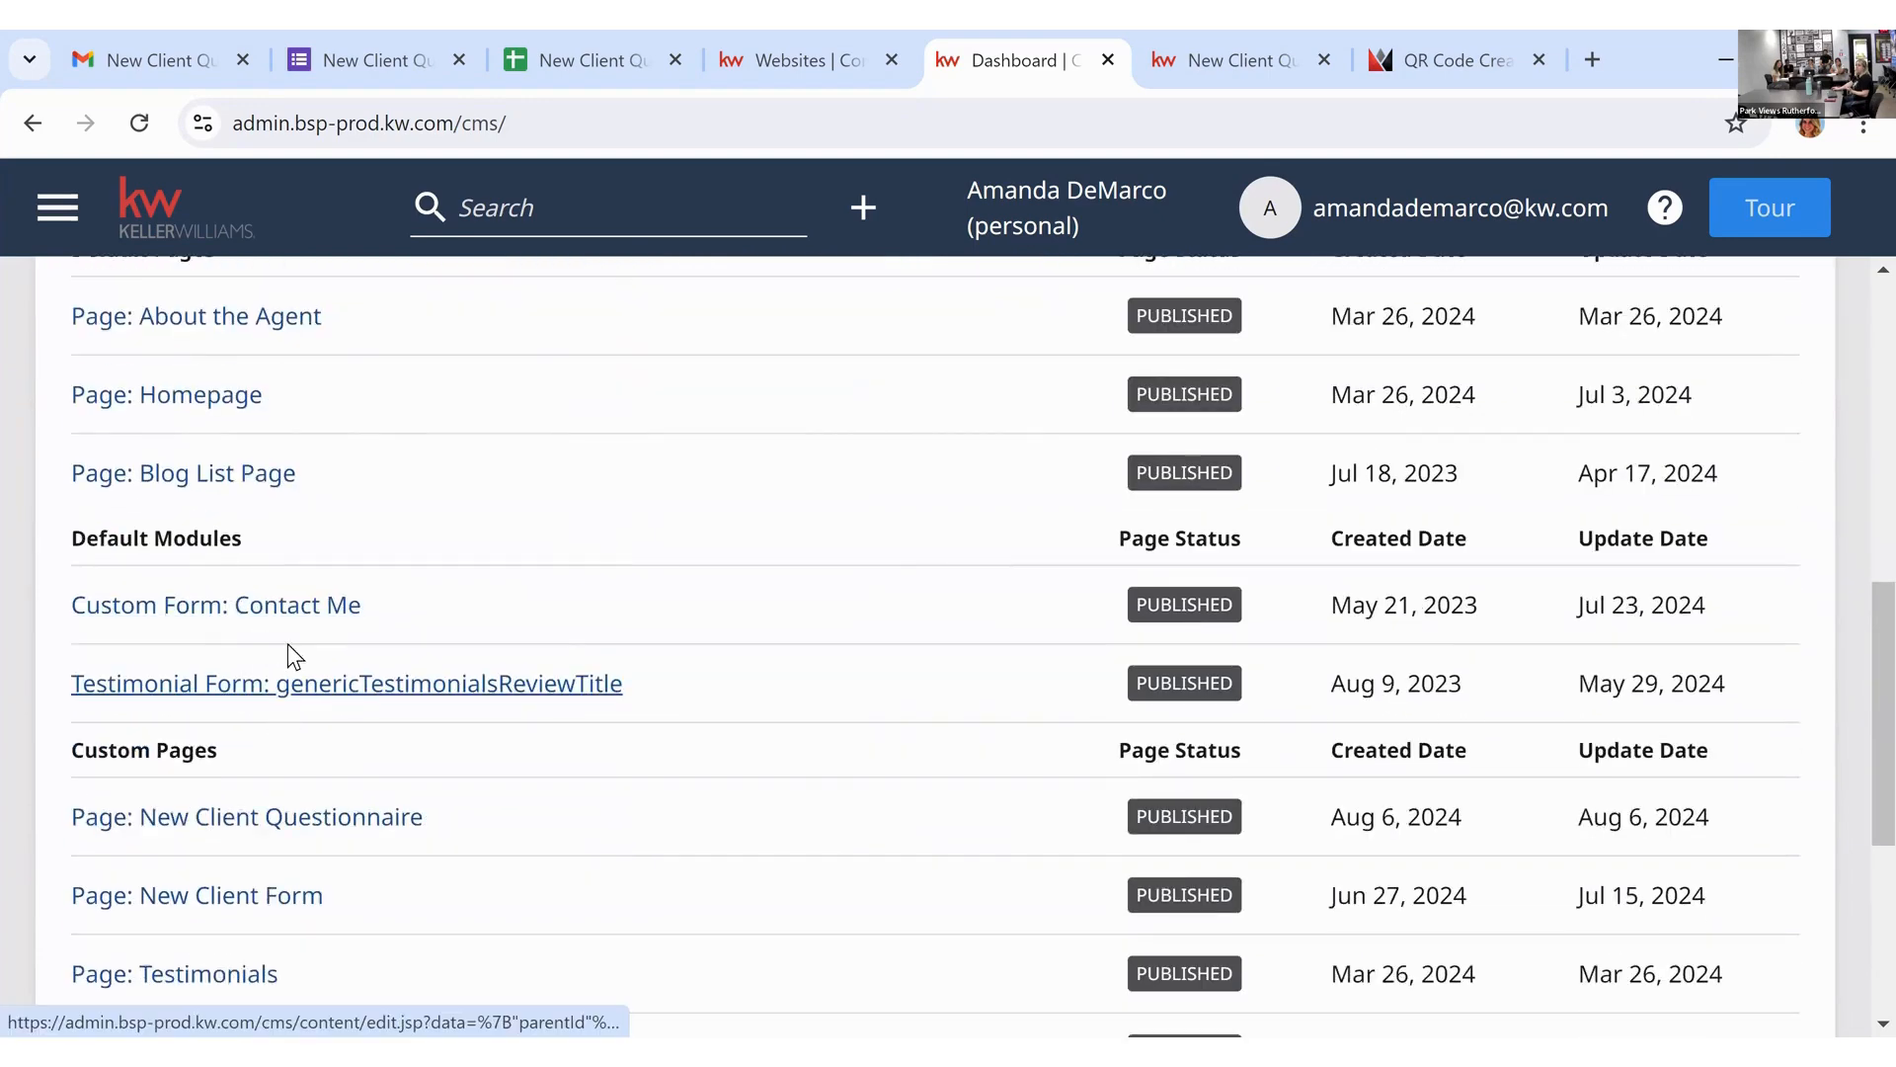
scroll(837, 683, down, 5)
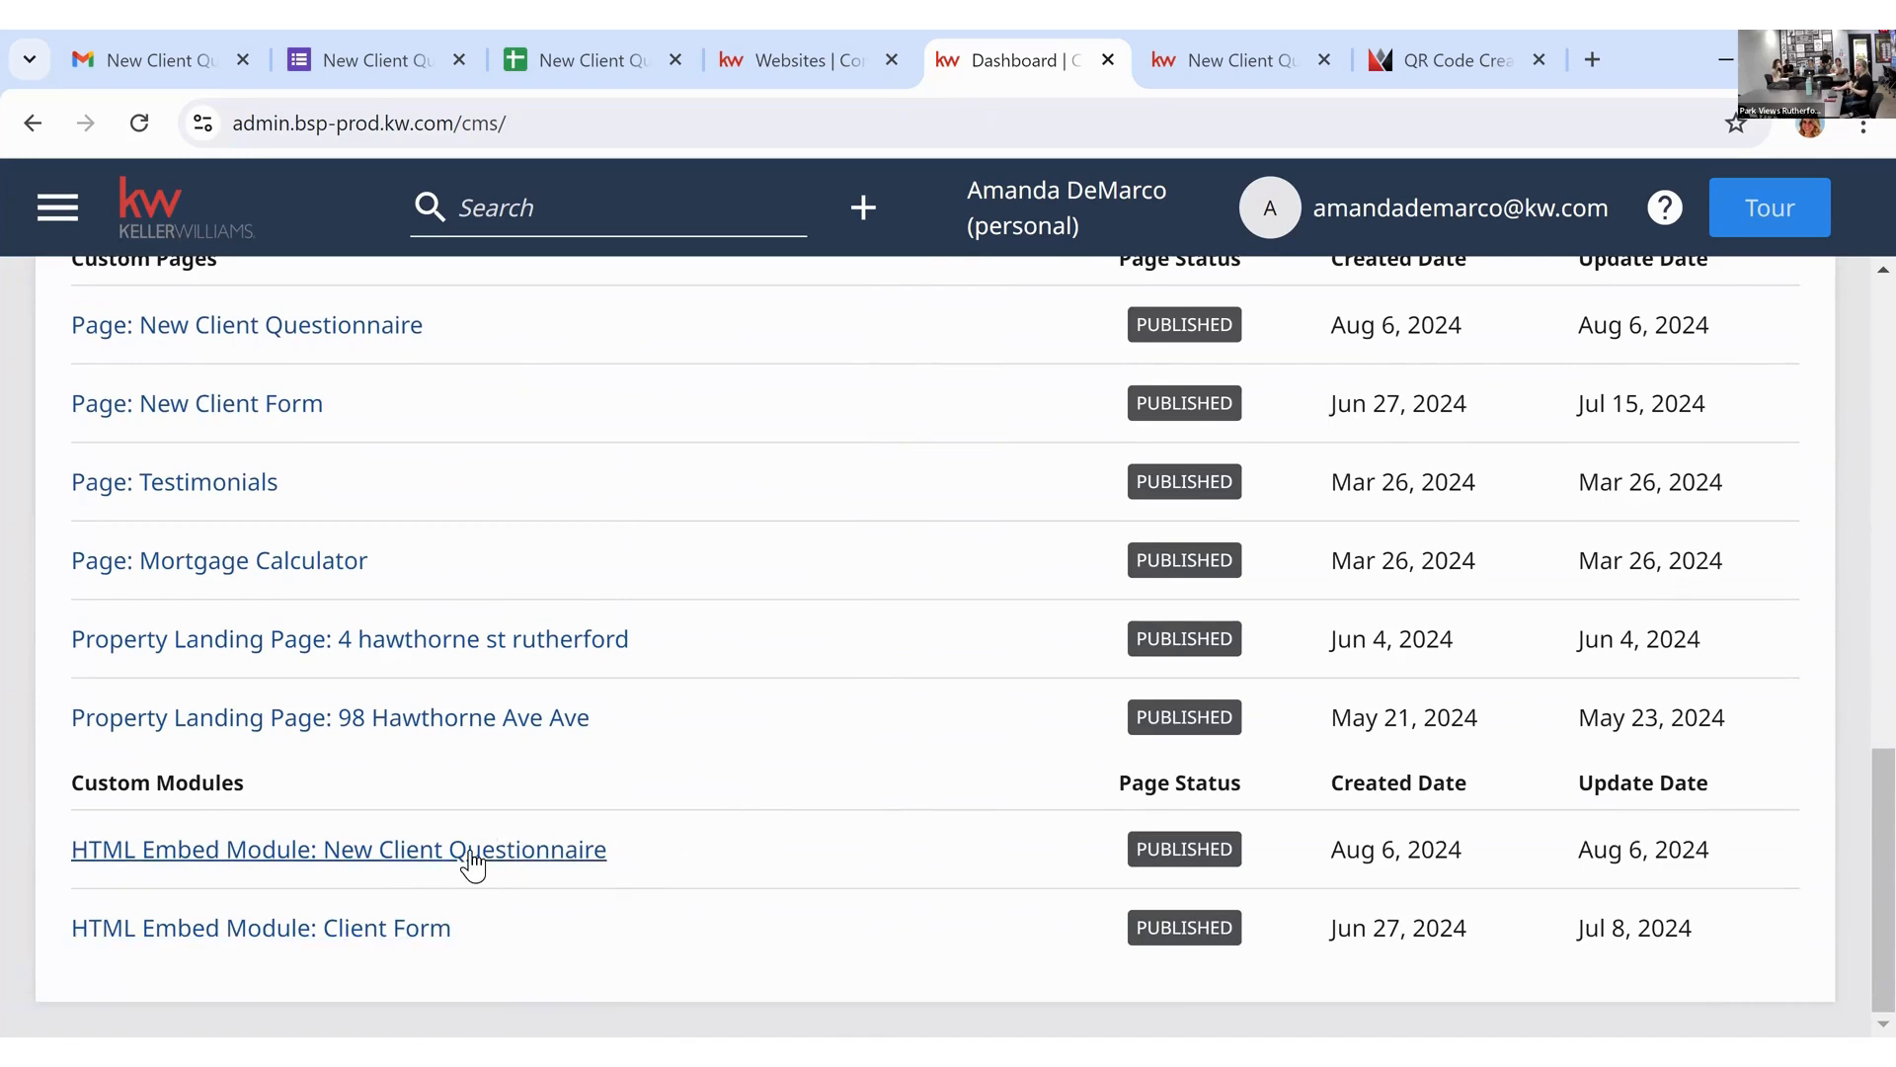
scroll(1015, 771, up, 10)
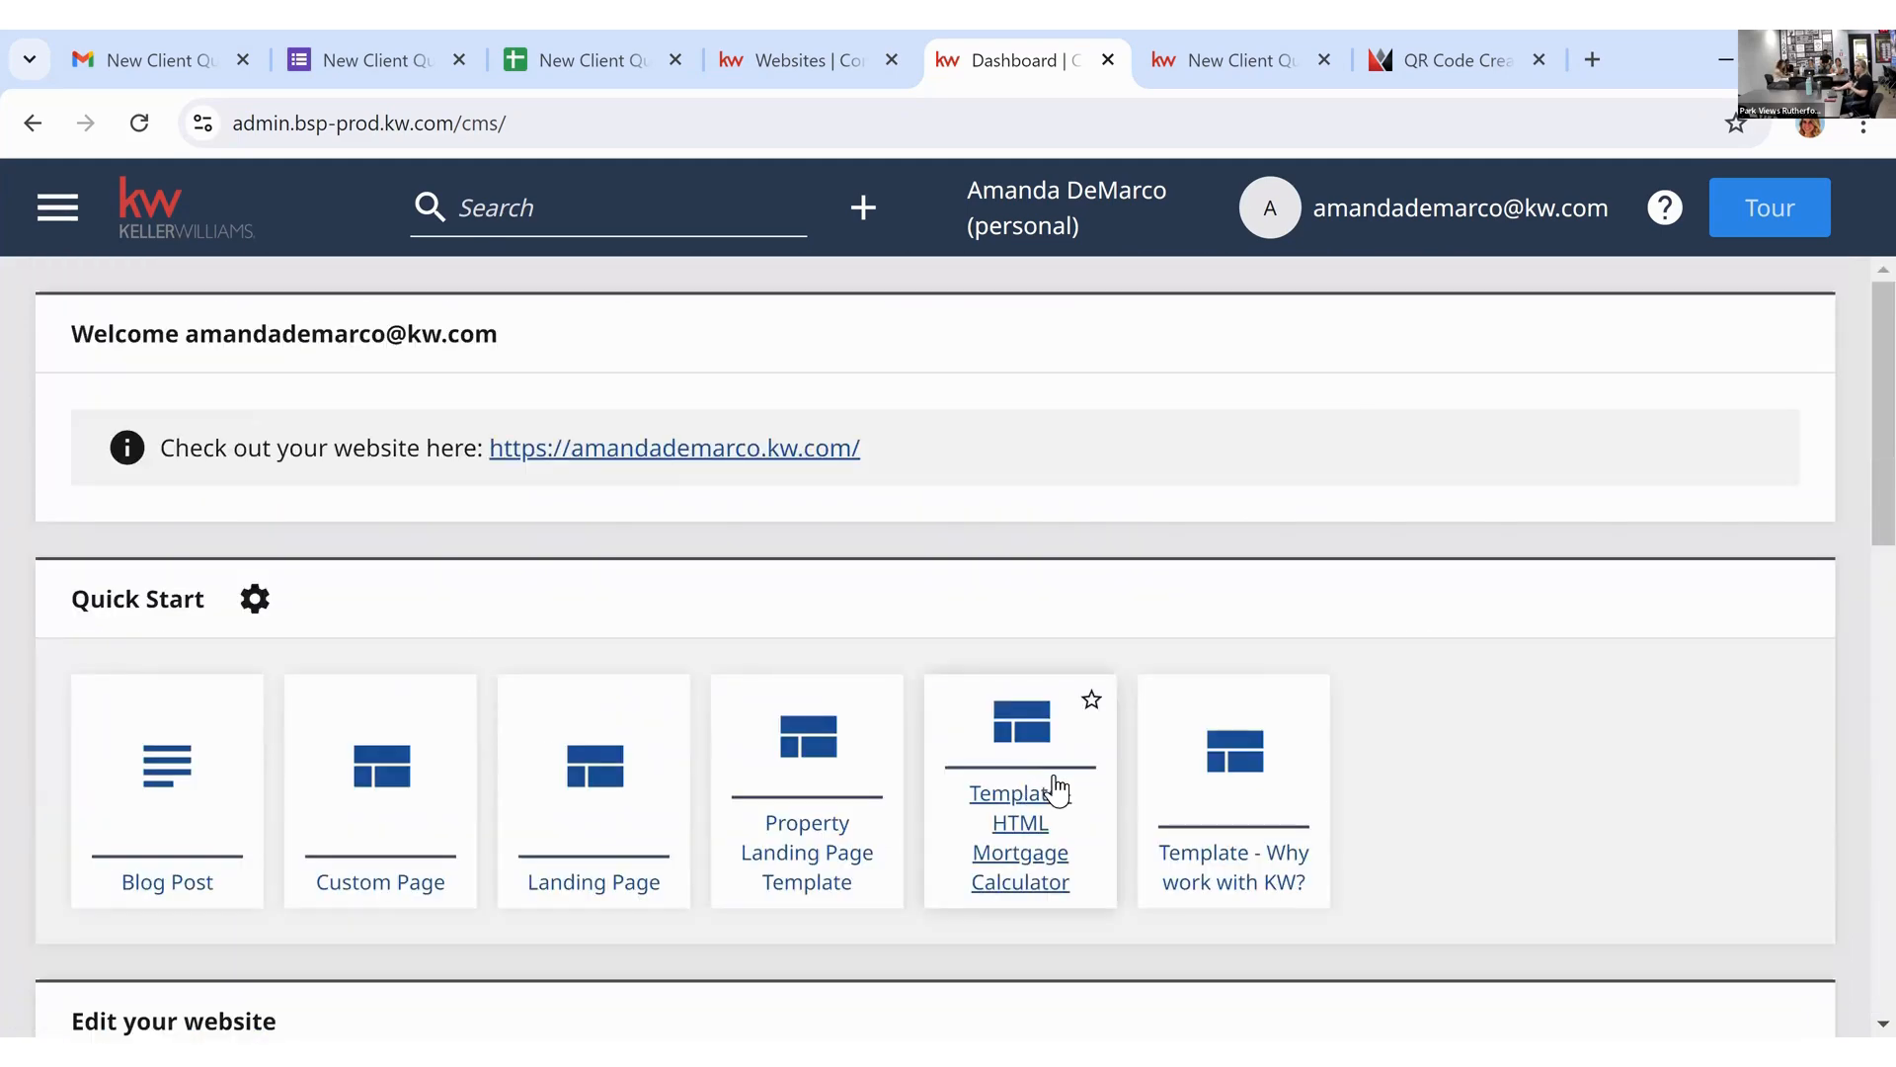
click(863, 208)
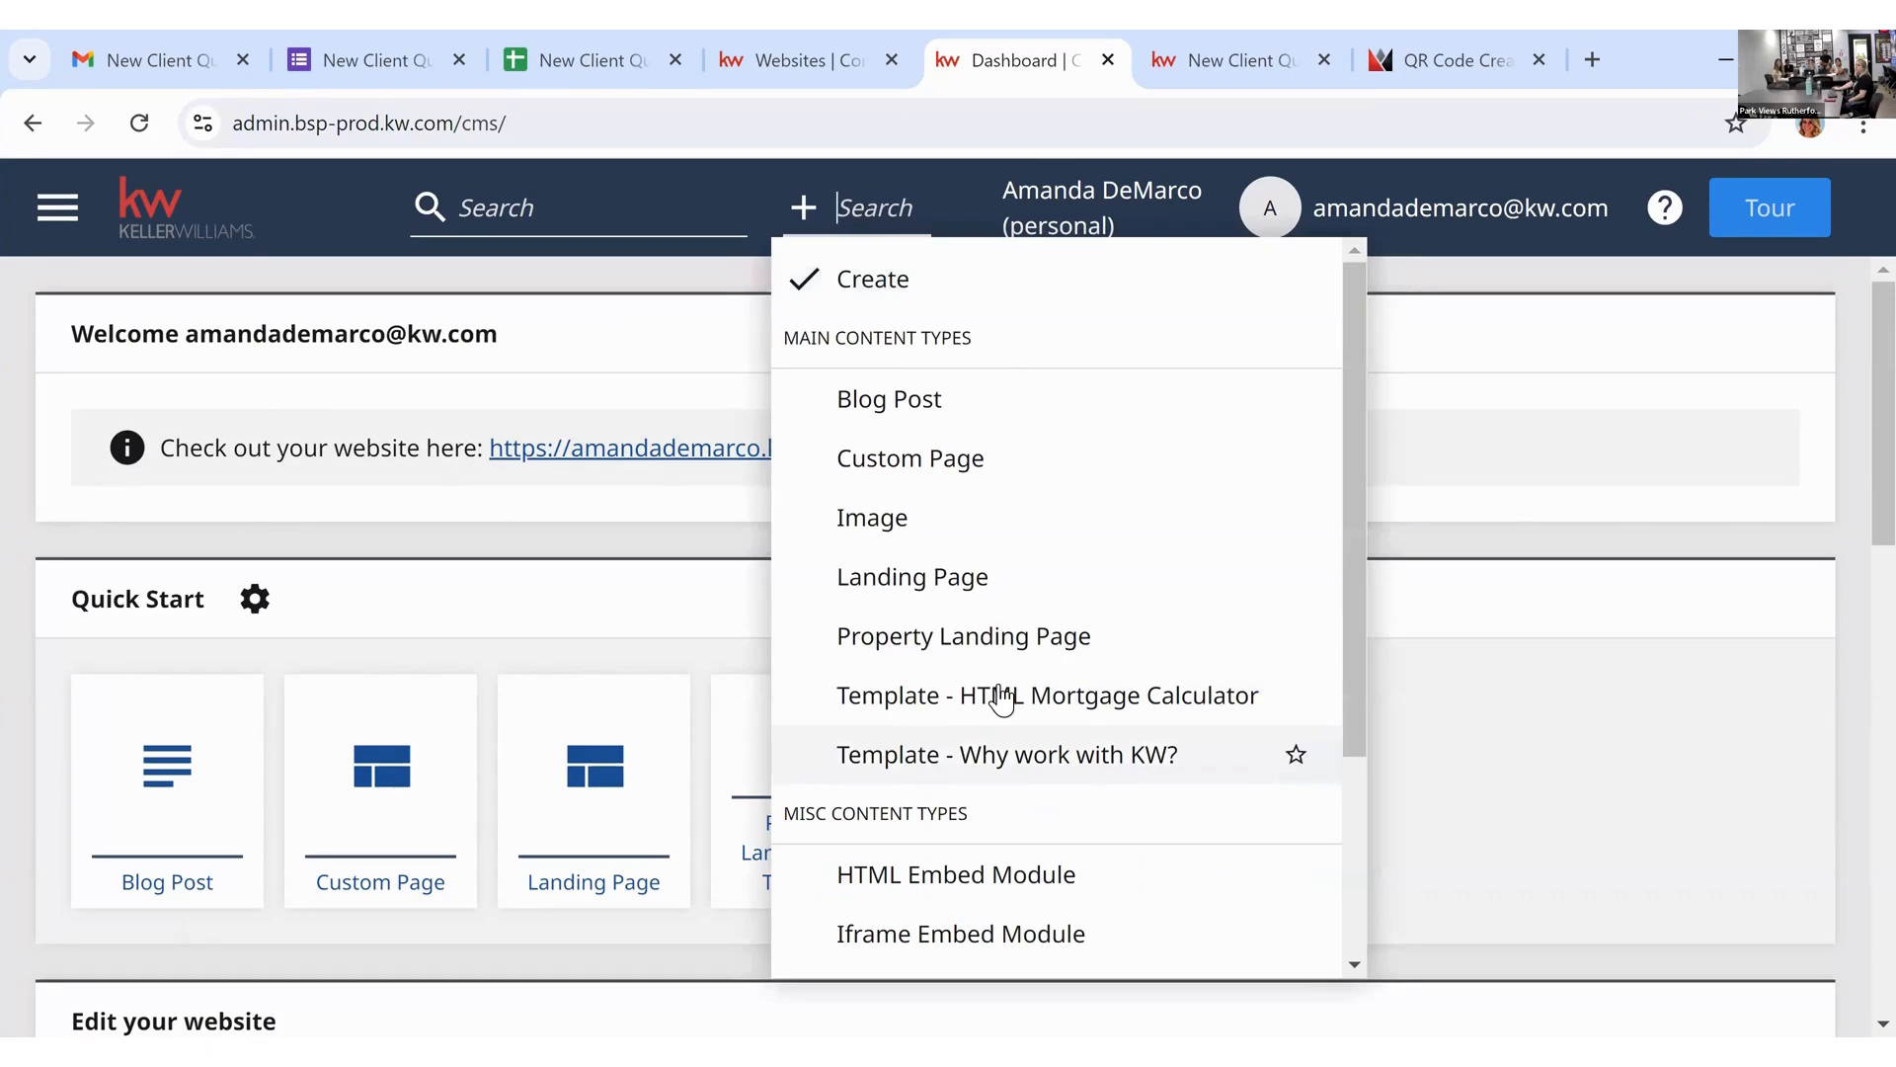
scroll(1008, 716, down, 3)
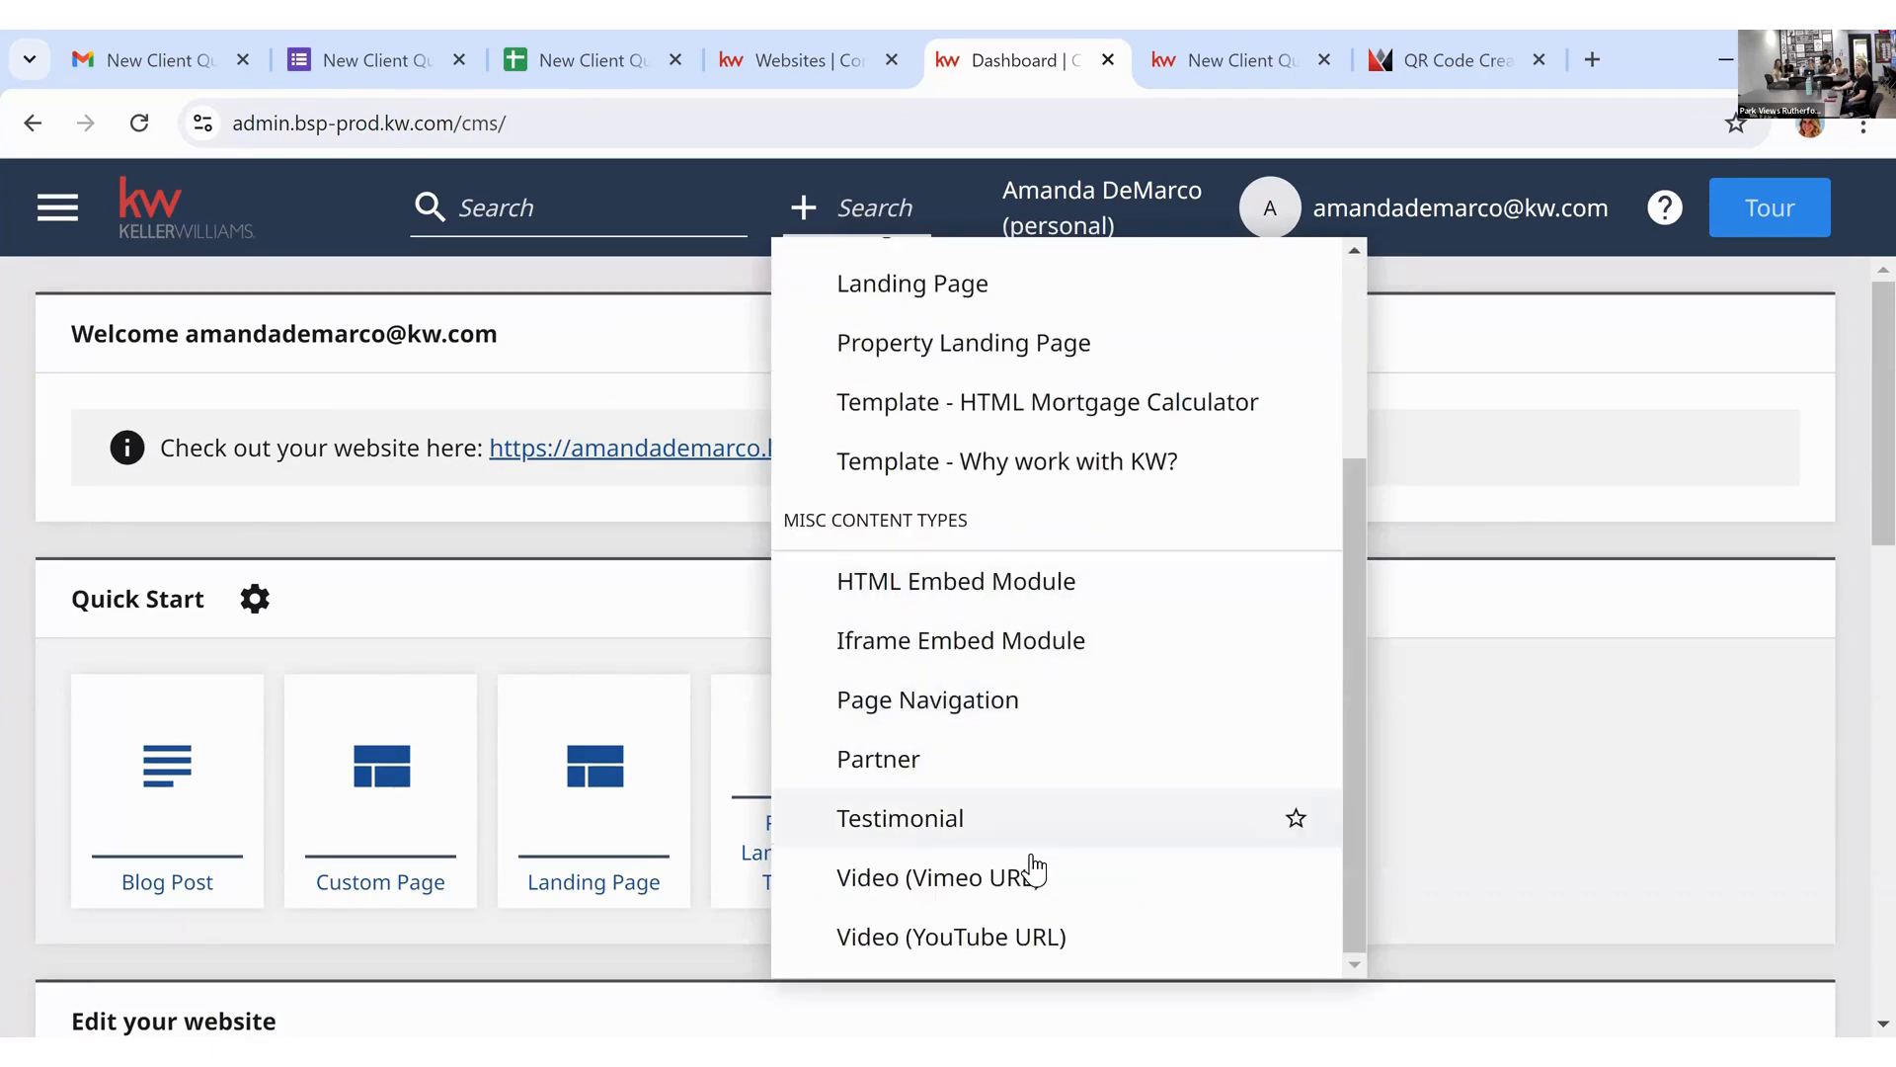
Step: Start a new HTML Embed Module in its Raw HTML box, then return to the live New Client Questionnaire page
click(1134, 585)
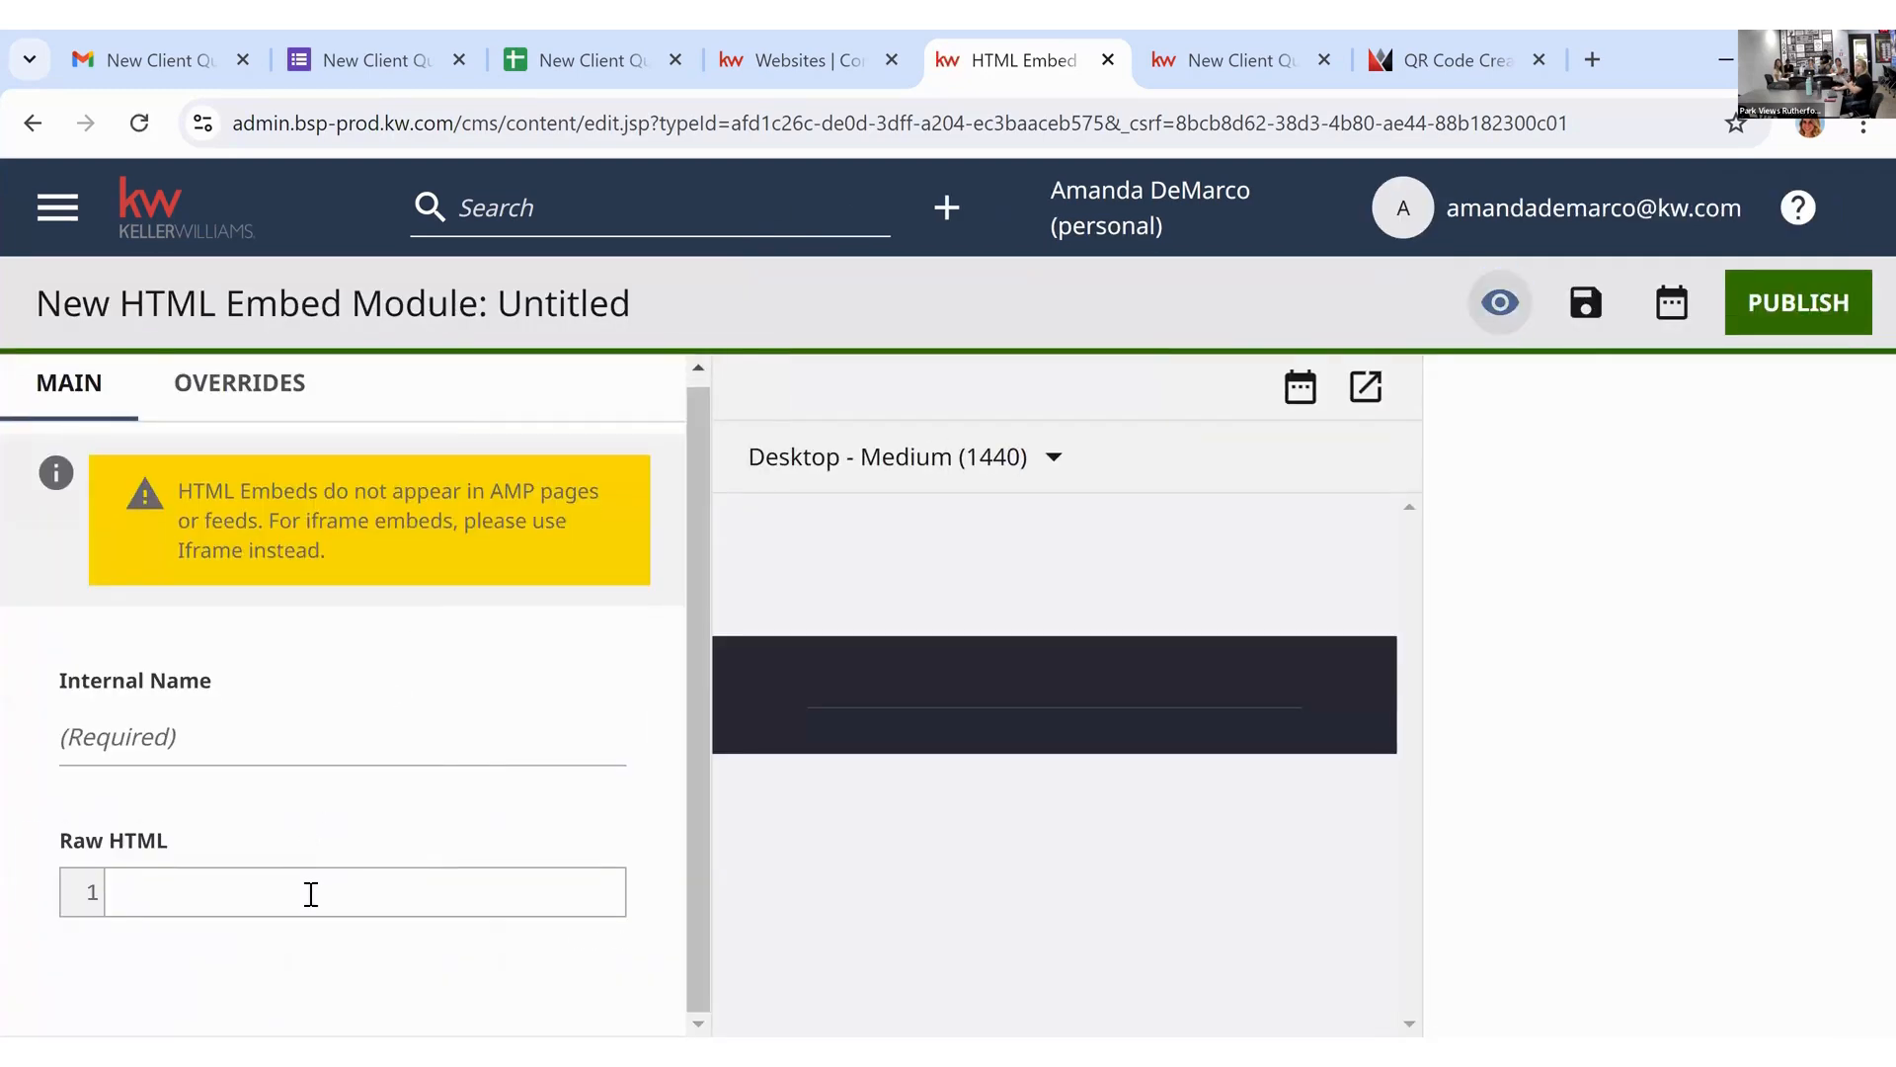
click(312, 899)
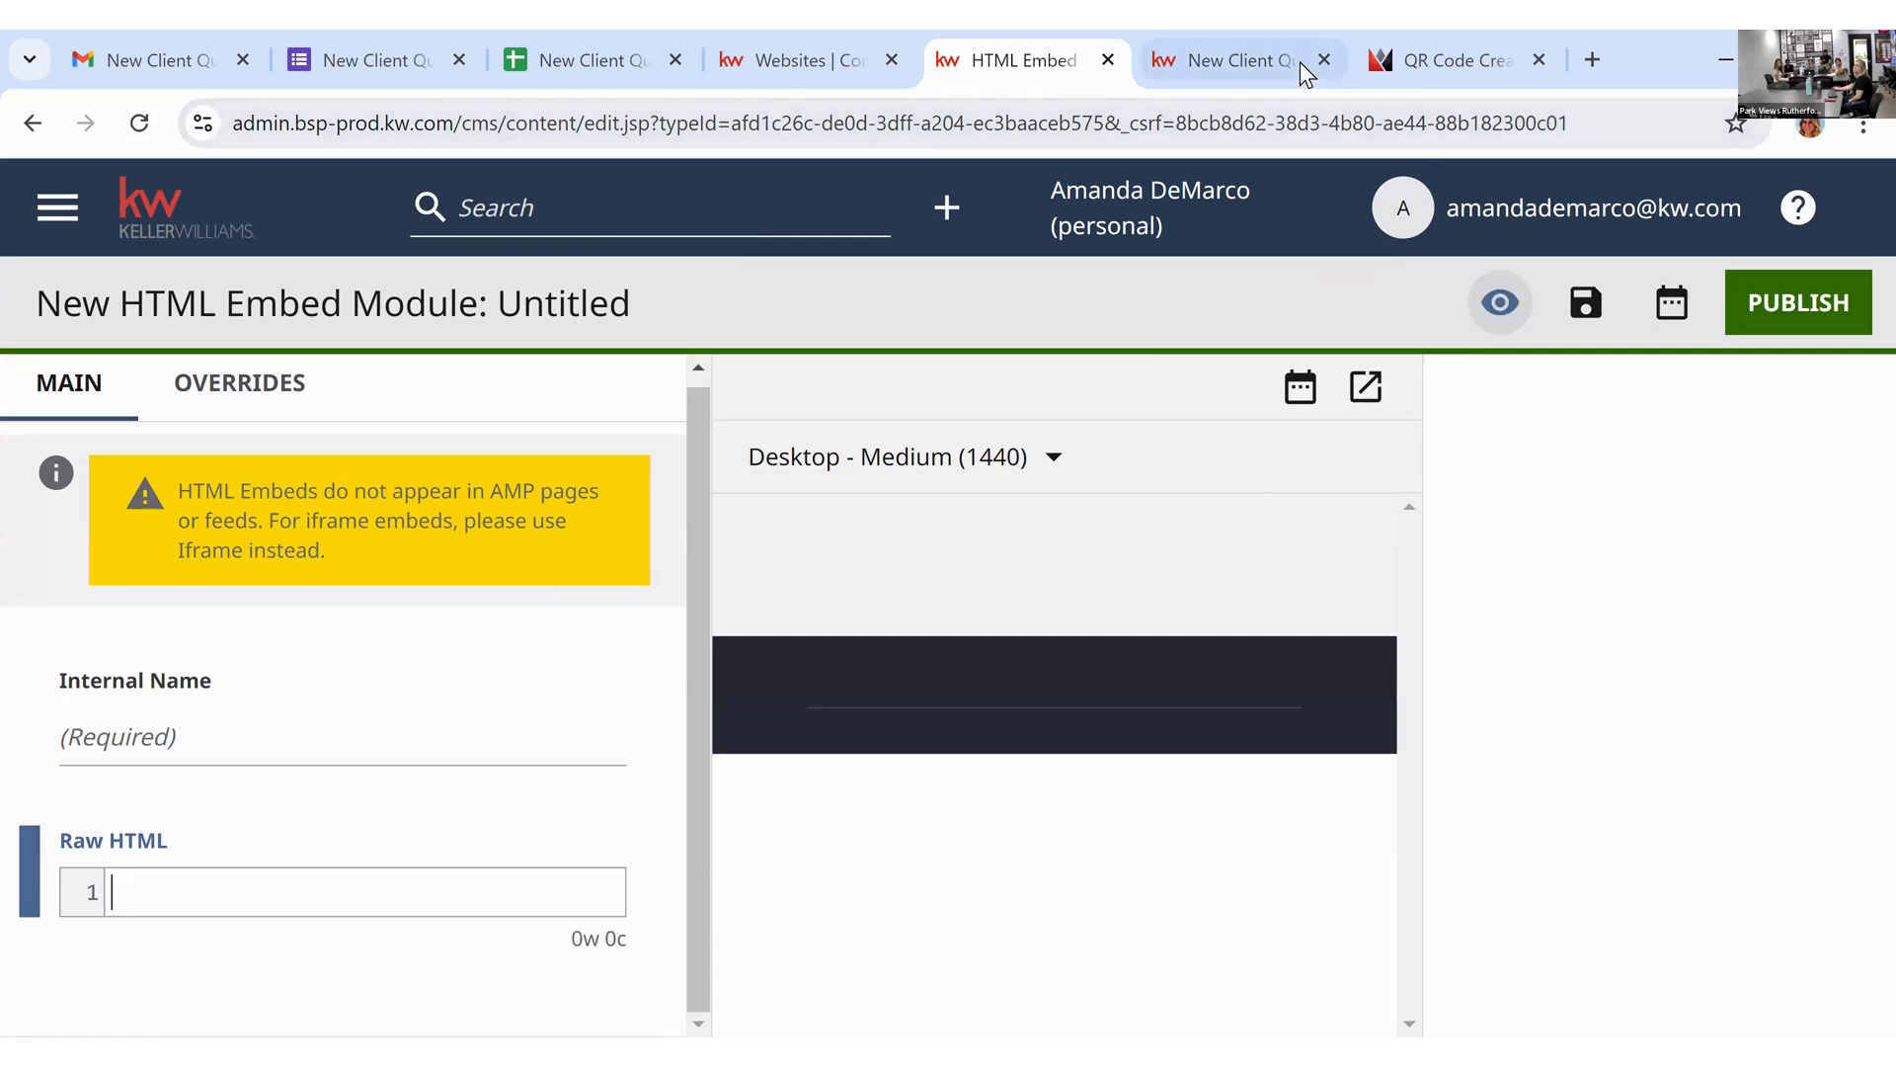
click(1235, 61)
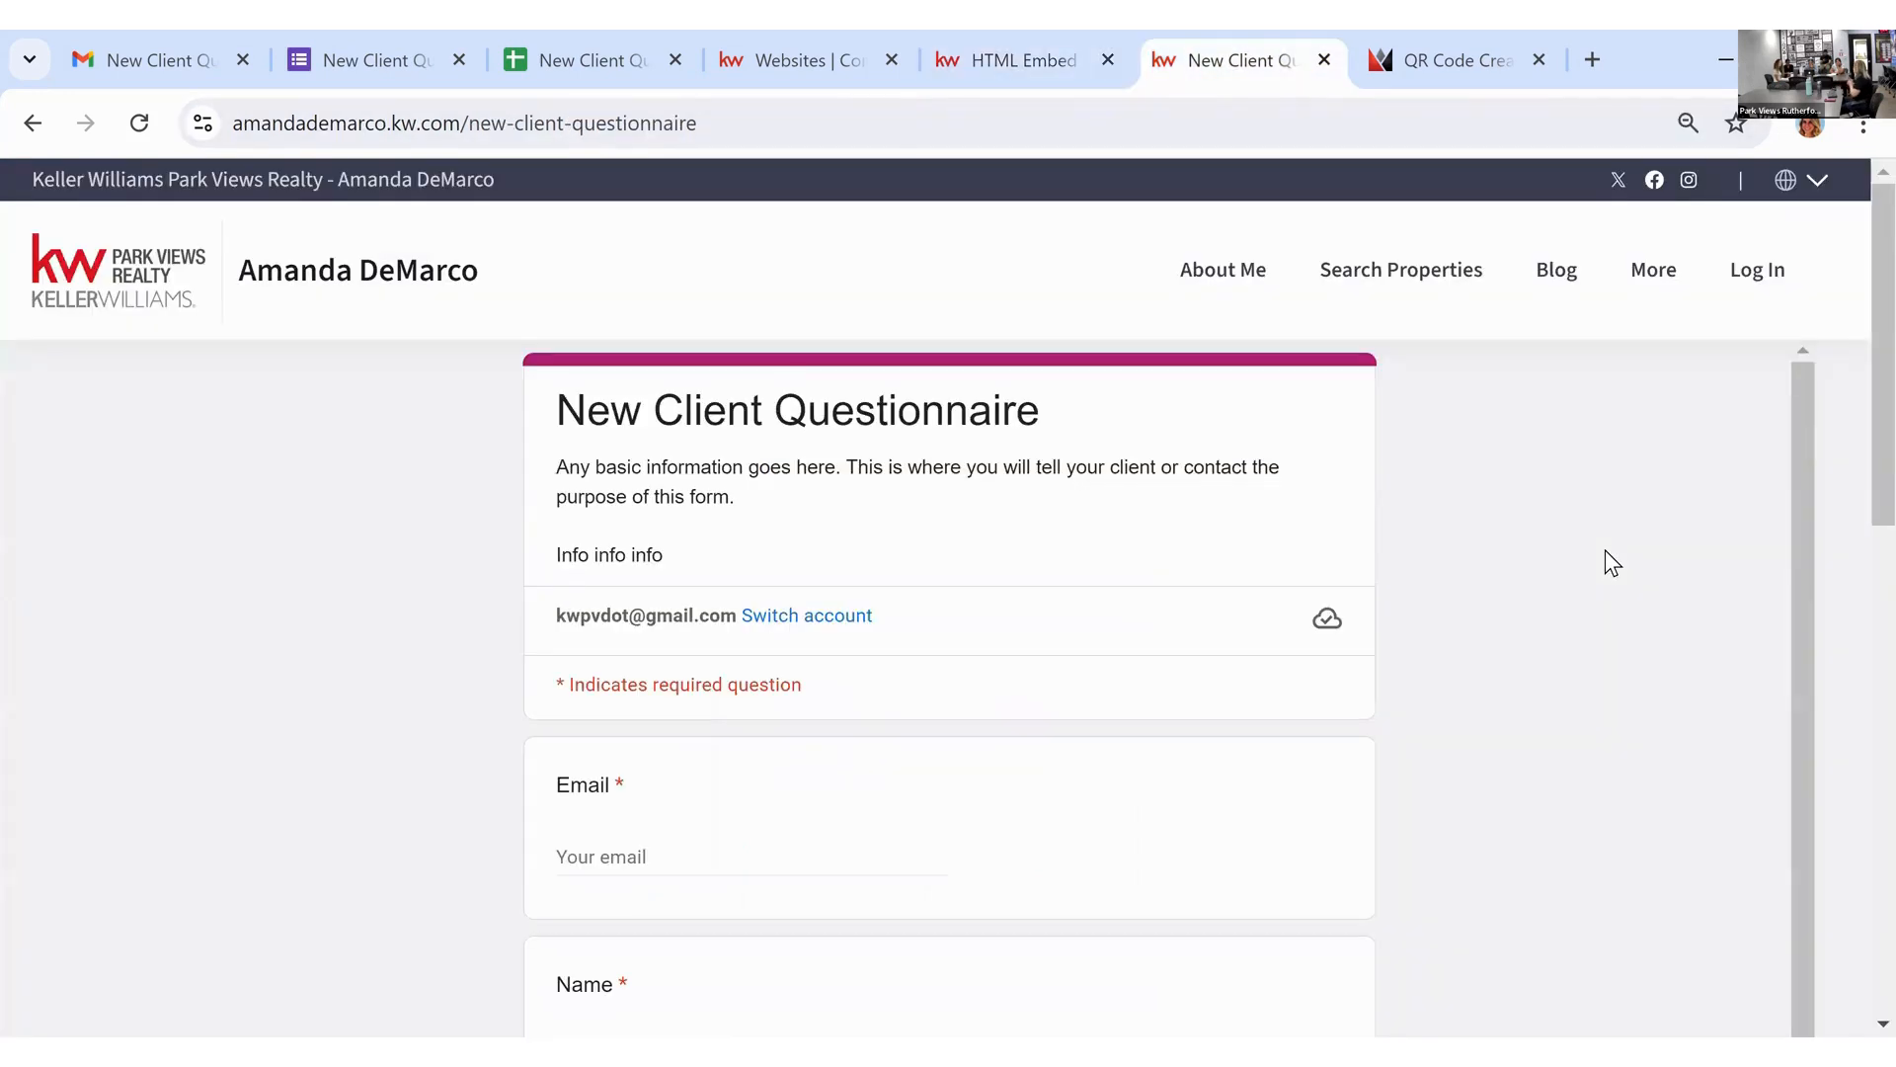